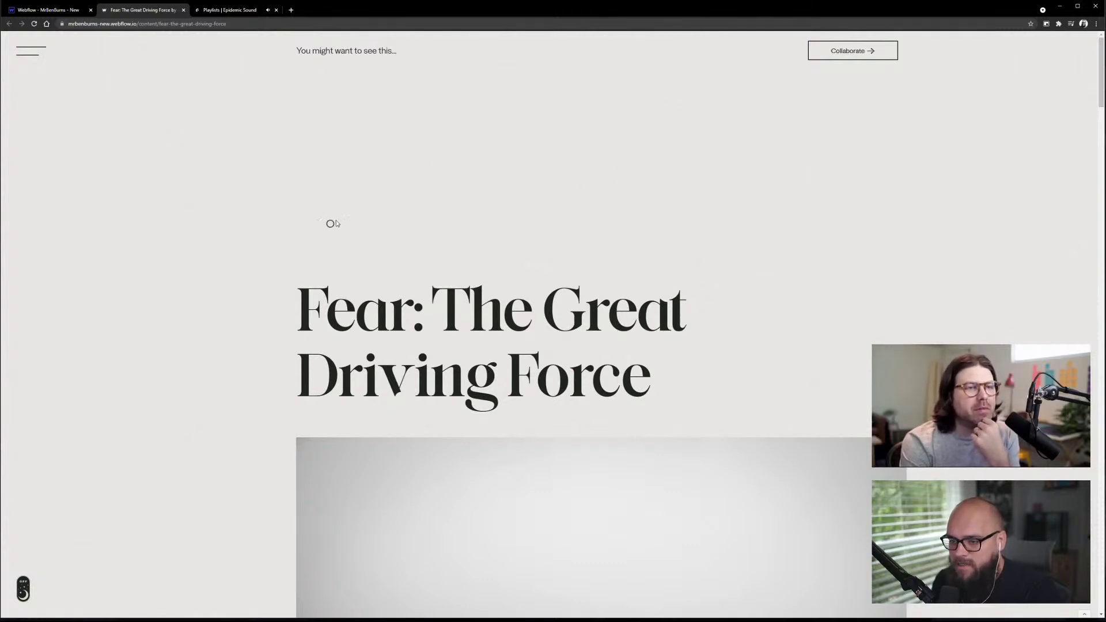
- Preview the article page in dark mode, switch it back to light mode and return to its title
scroll(267, 311, "down", 15)
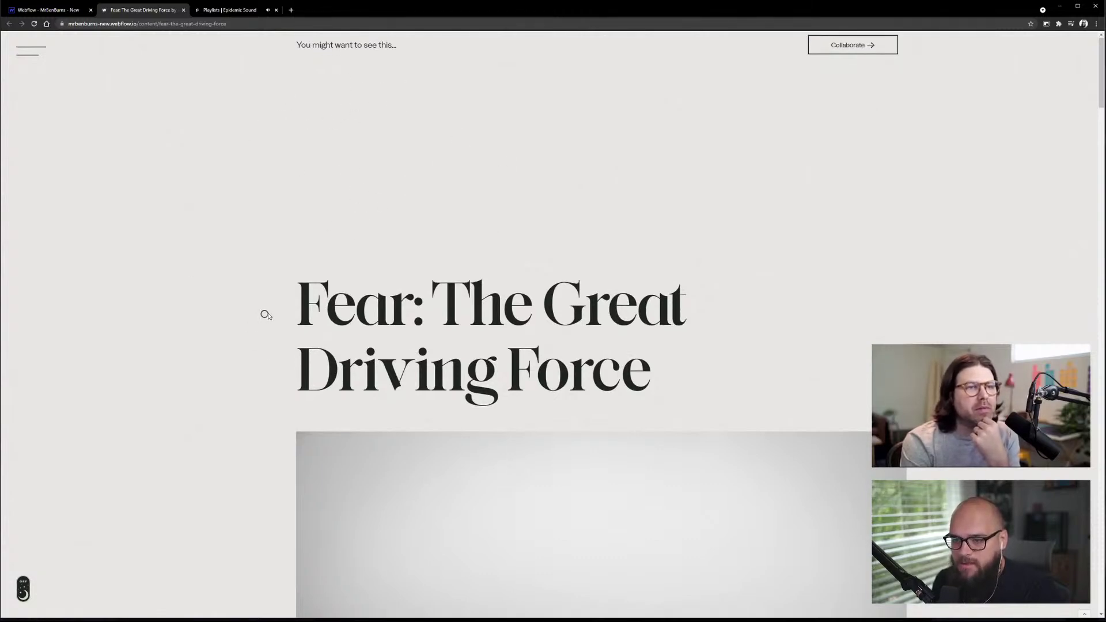
scroll(266, 311, "up", 5)
scroll(265, 309, "up", 10)
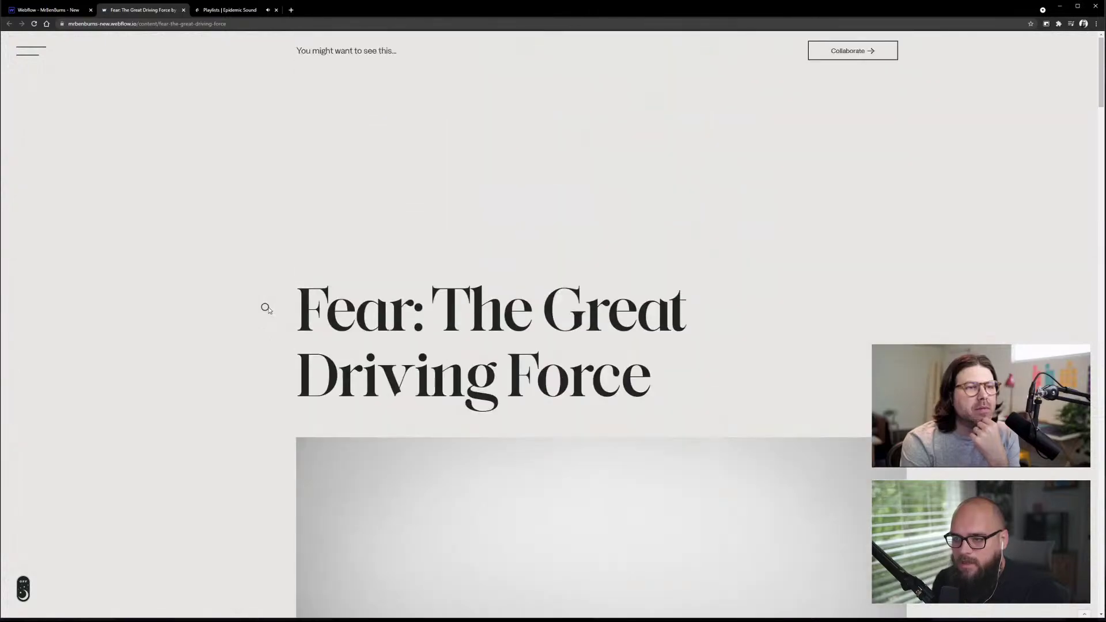
scroll(138, 373, "down", 10)
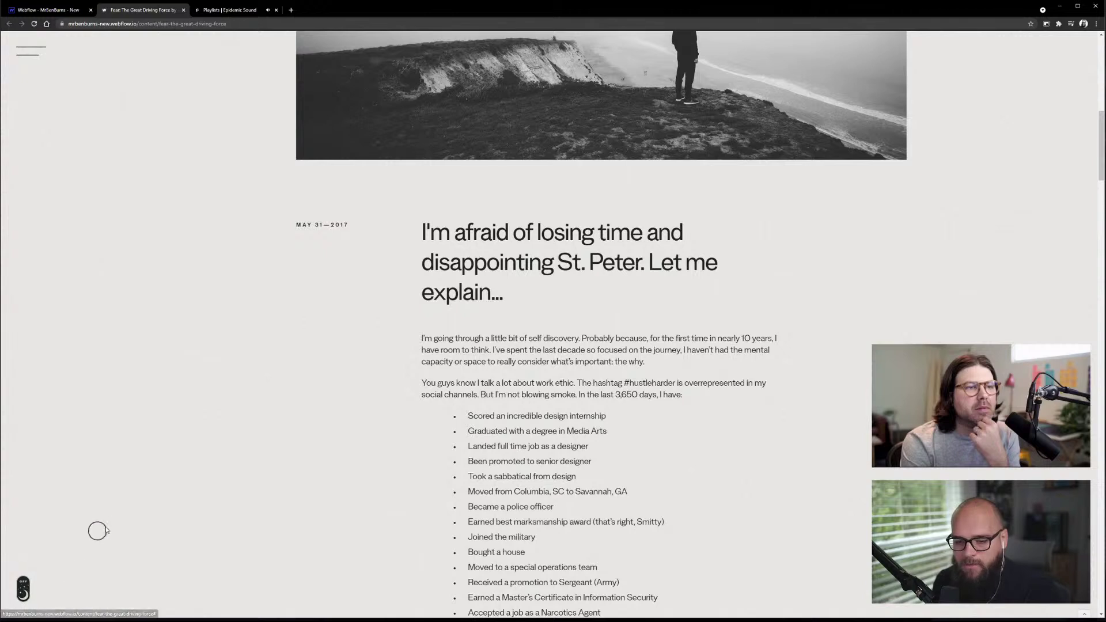
left_click(28, 589)
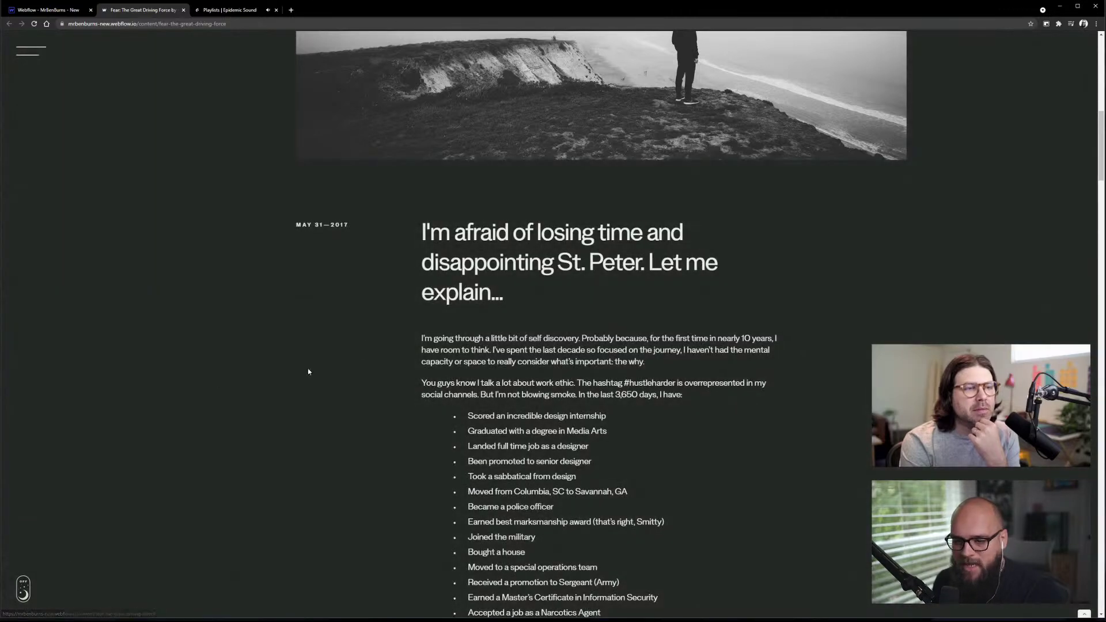
left_click(23, 588)
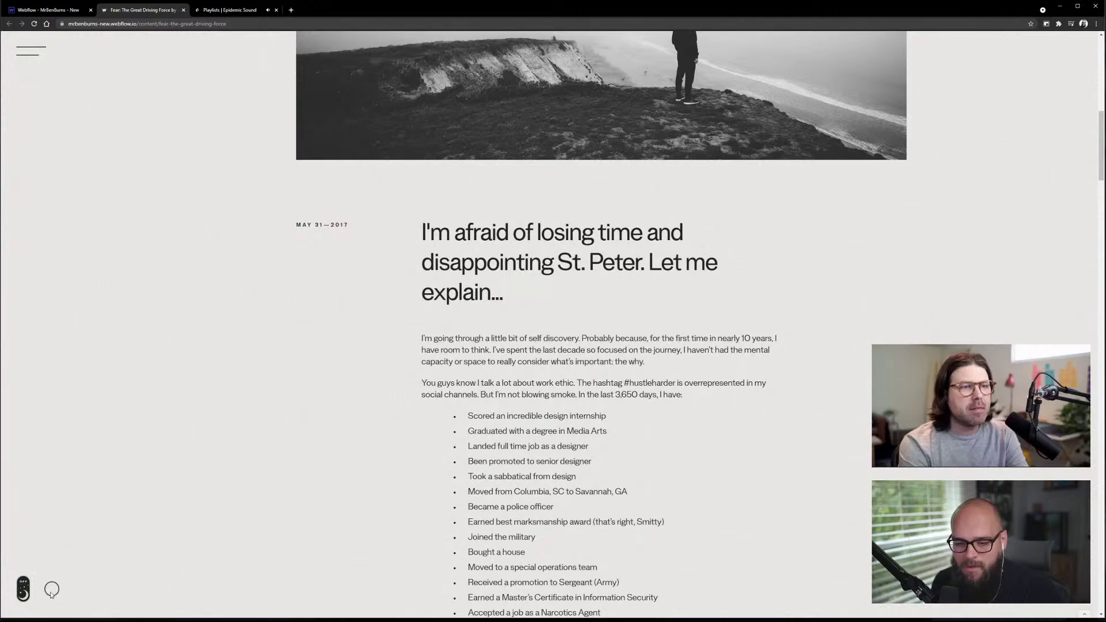
scroll(43, 558, "up", 10)
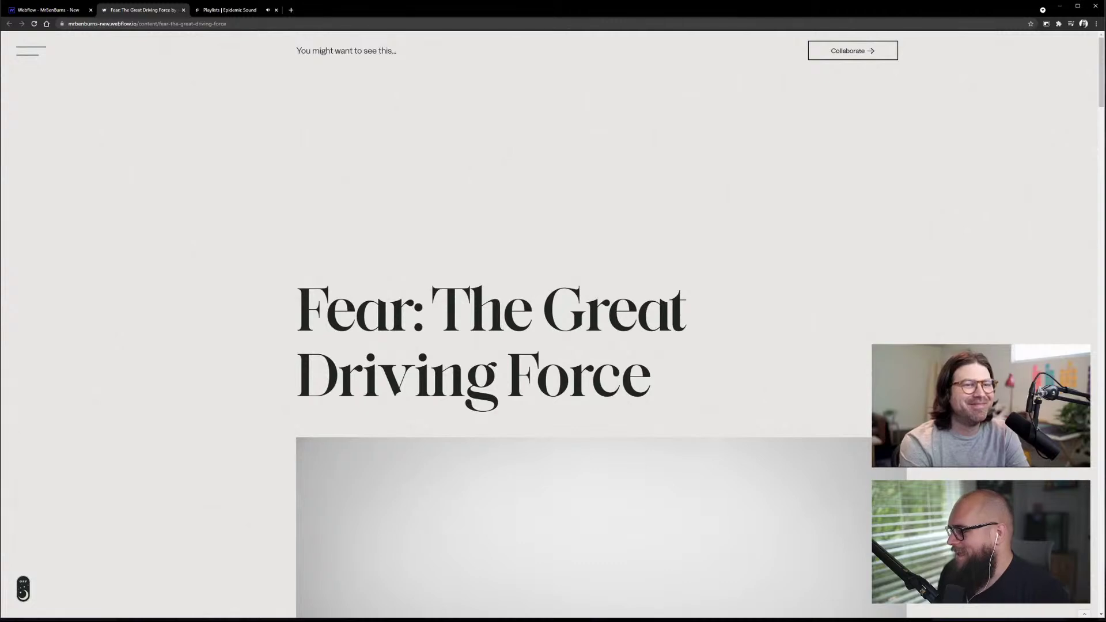
- Switch to After Effects and open the Toggle project from the Desktop
key("alt+Tab")
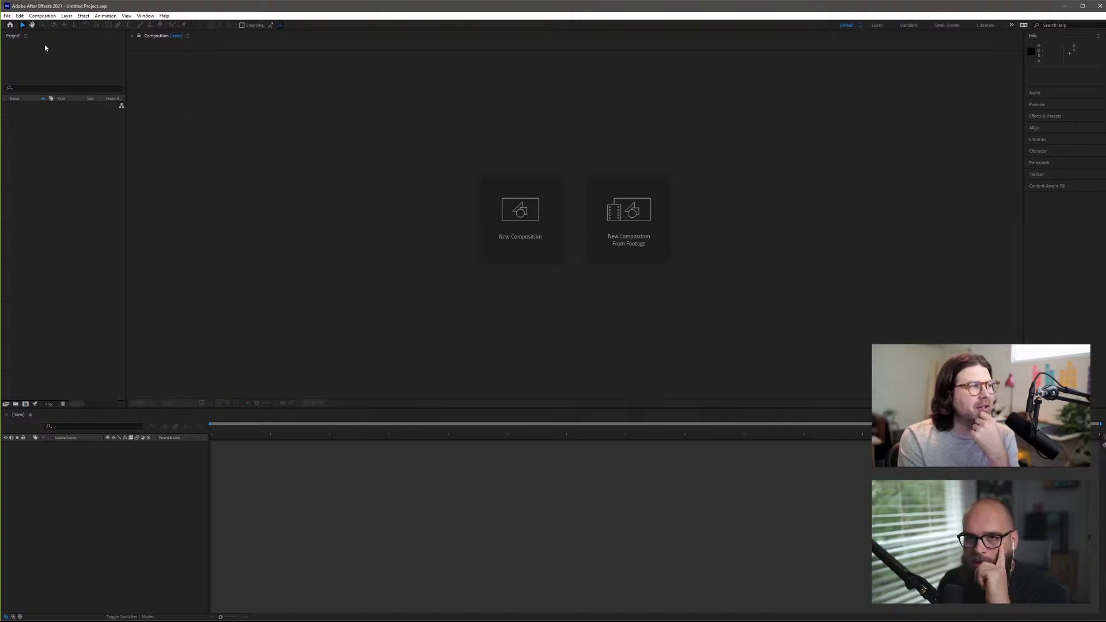
left_click(9, 16)
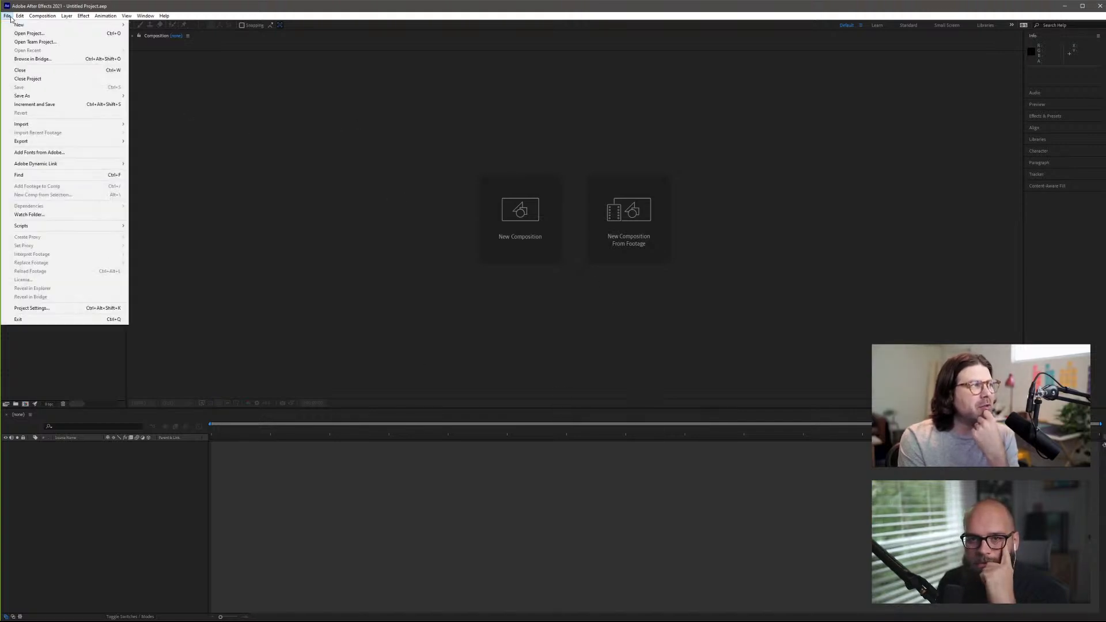
left_click(30, 34)
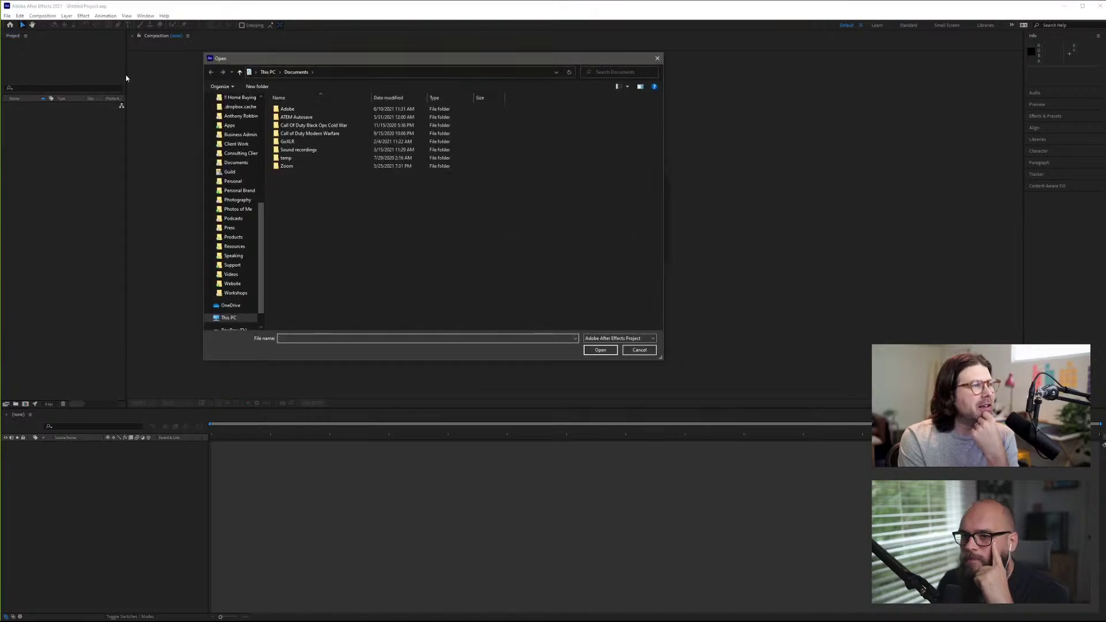
scroll(254, 264, "up", 8)
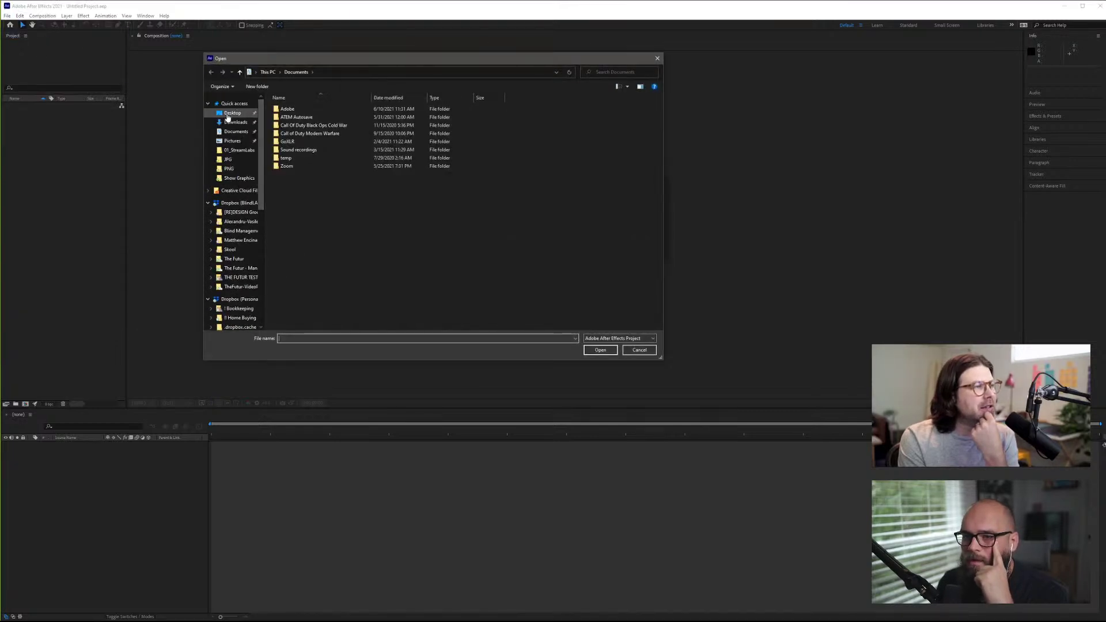
left_click(232, 113)
left_click(378, 115)
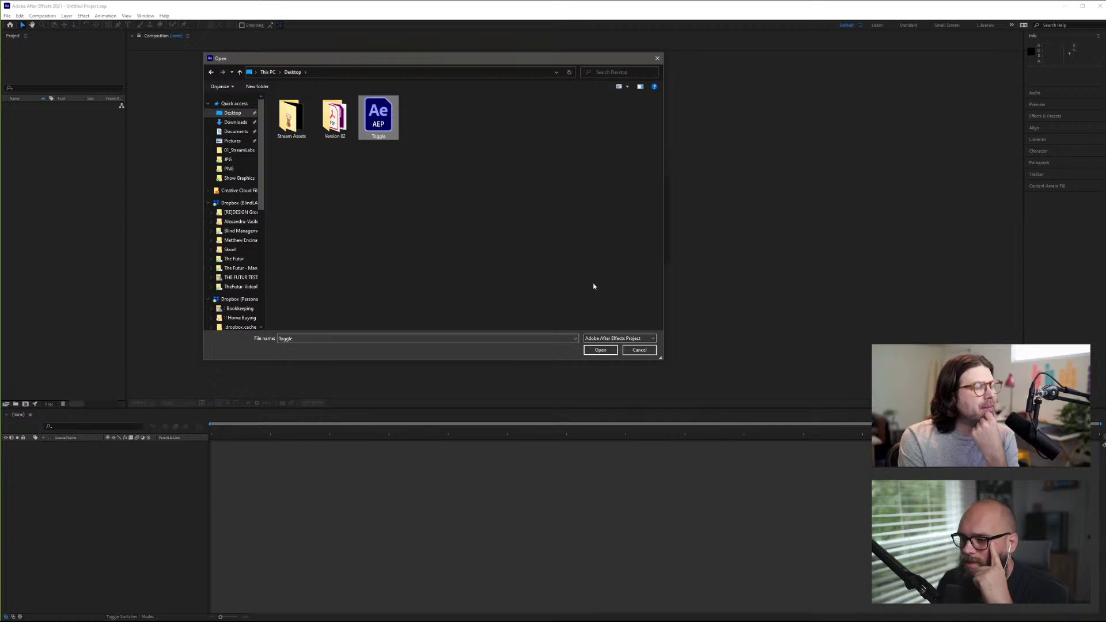
left_click(608, 346)
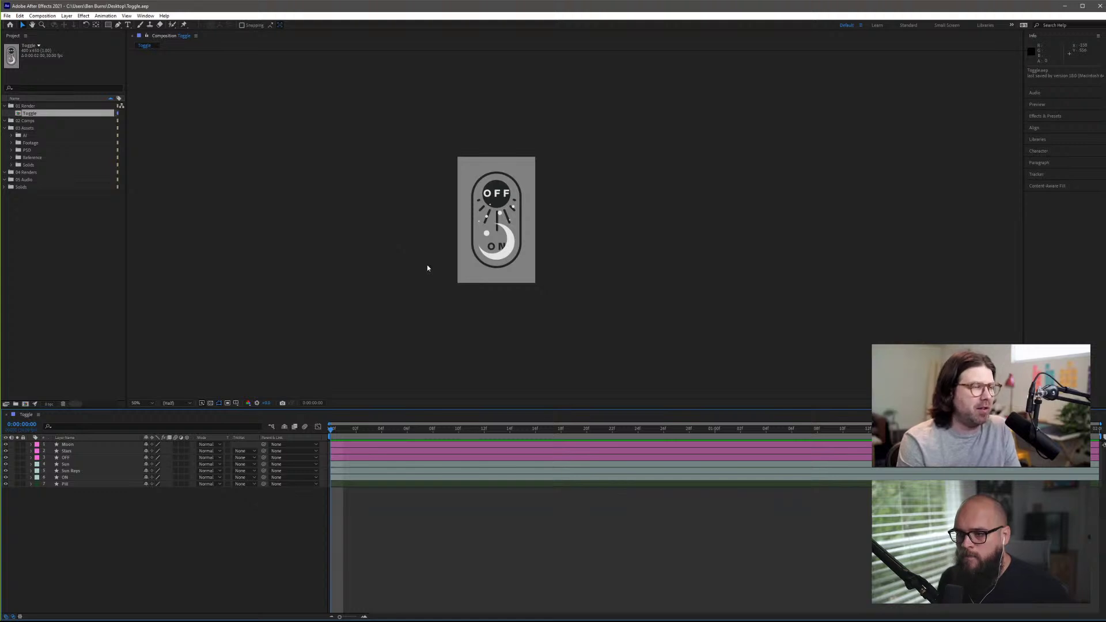
- Inspect the OFF text and pill outline layers of the toggle artwork in the composition
left_click(499, 199)
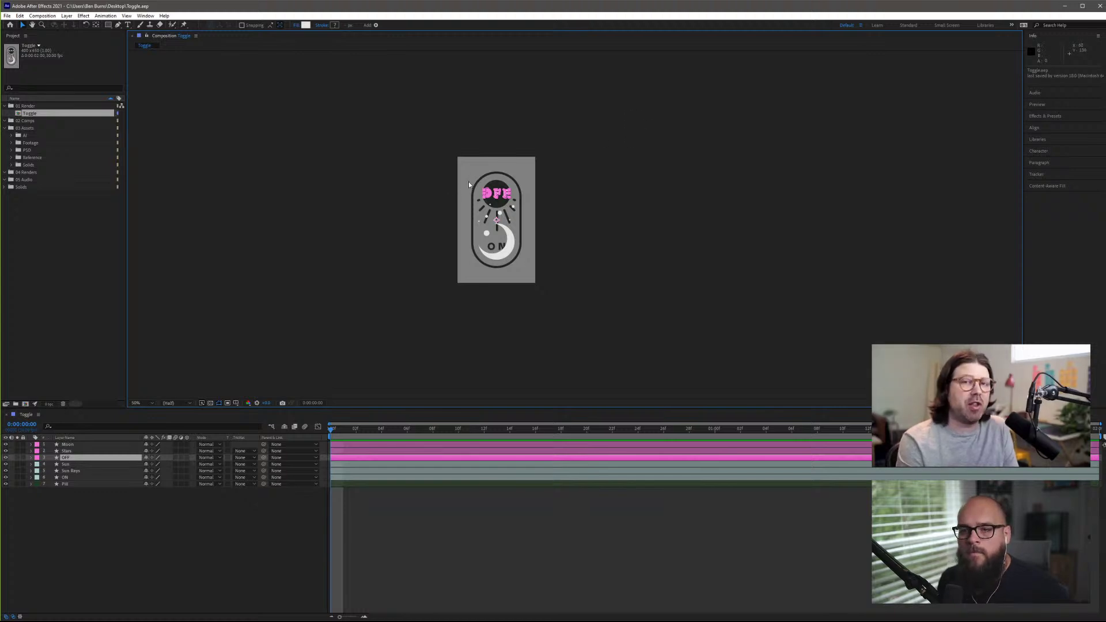
left_click(513, 173)
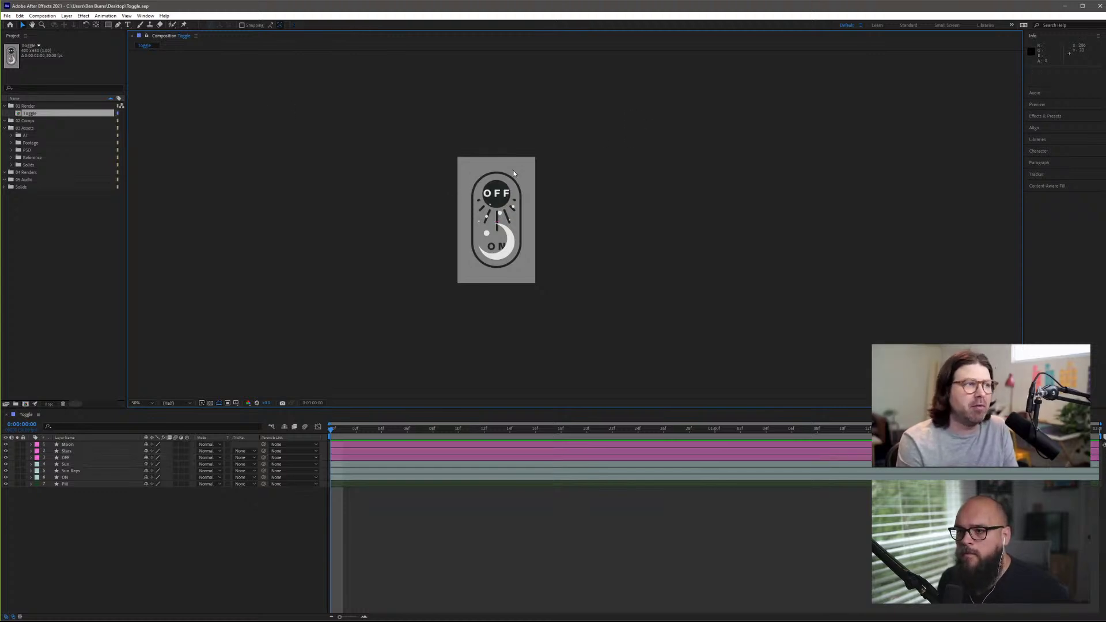
left_click(511, 171)
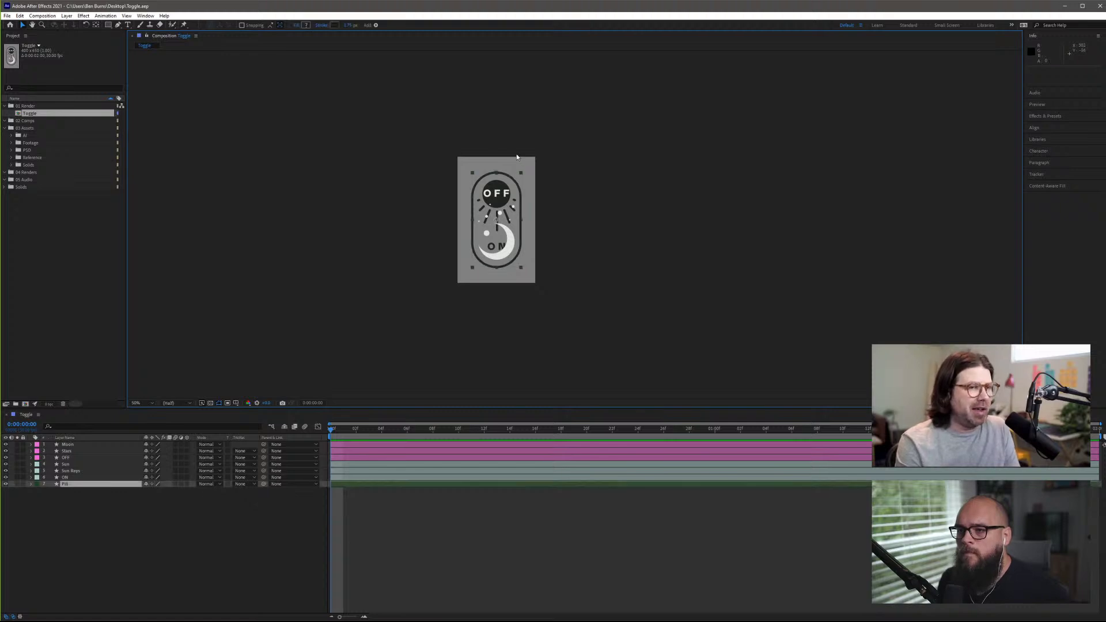
left_click(516, 158)
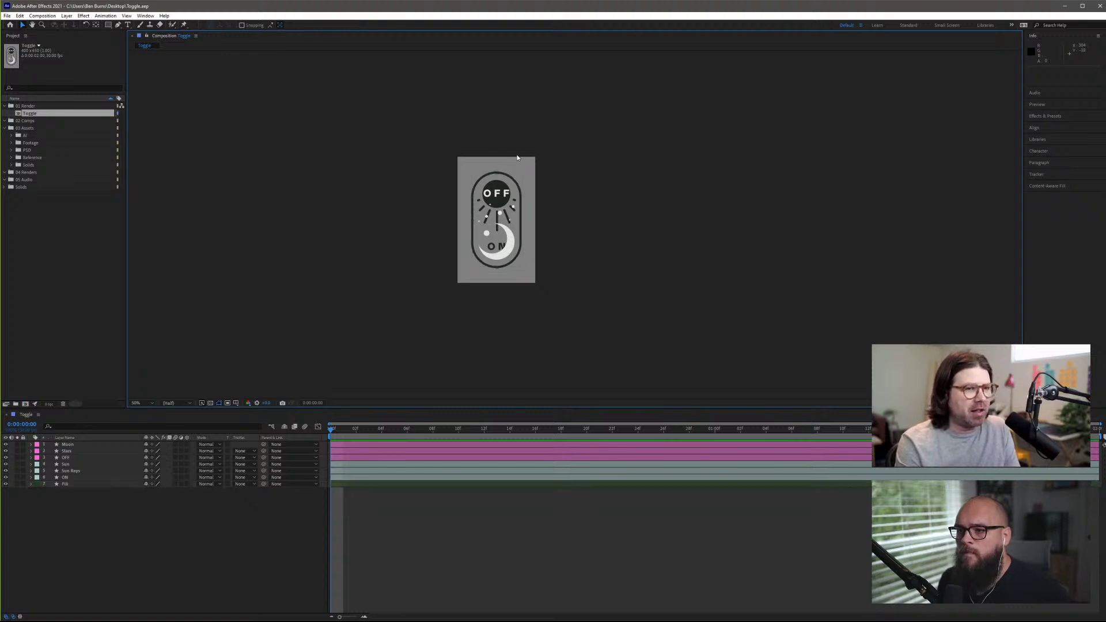
left_click(499, 206)
left_click(614, 180)
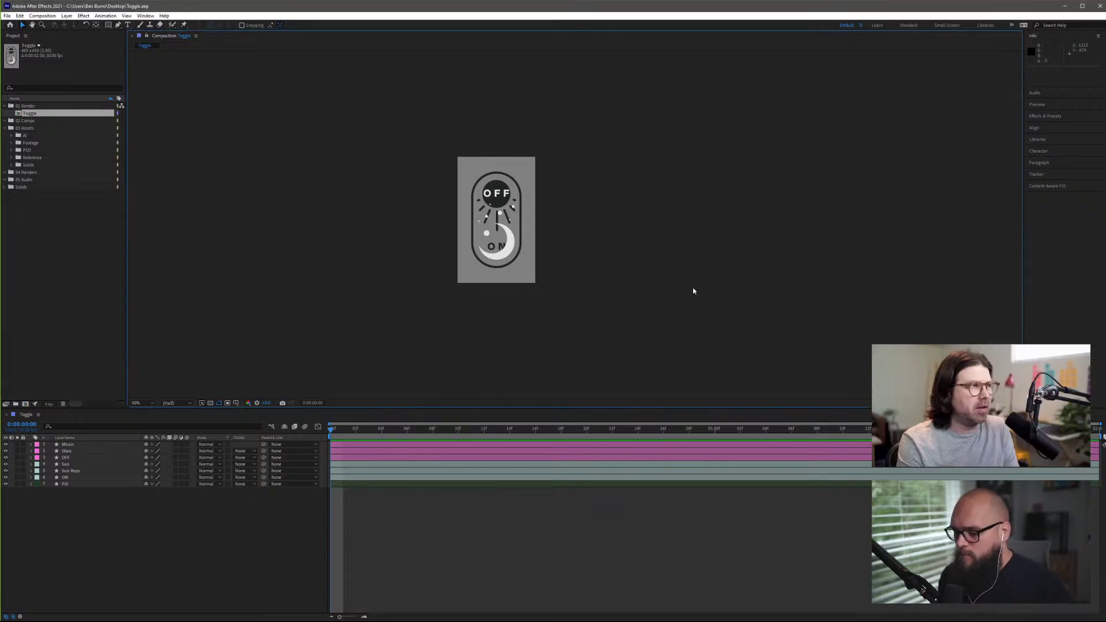
- Review the Toggle composition's size, frame rate and duration settings beside the artwork, and accept them as they are
key("ctrl+k")
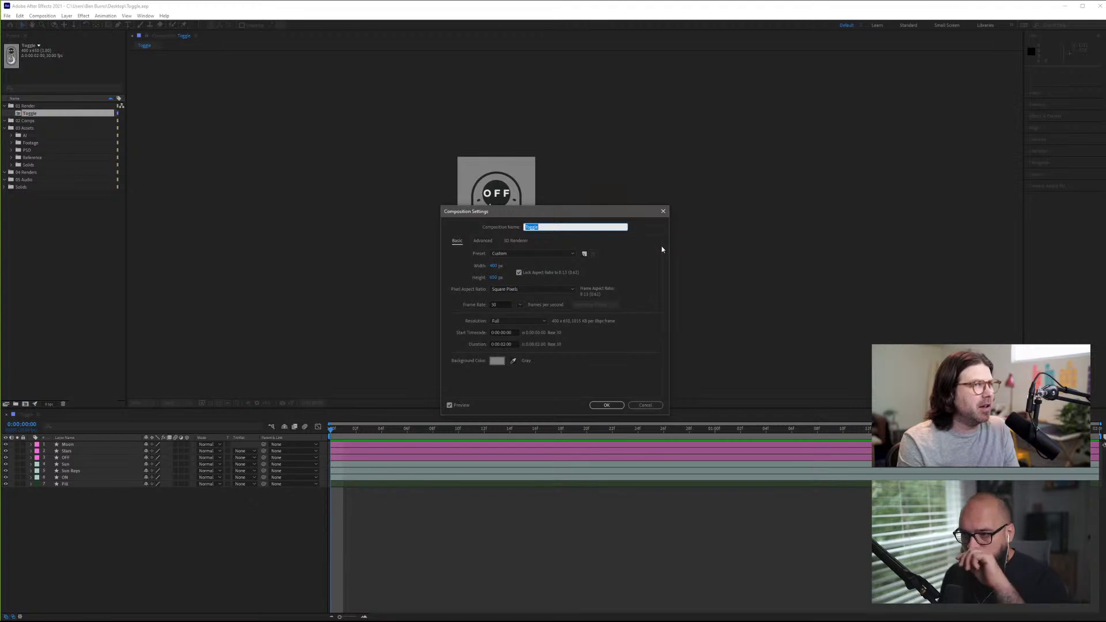
left_click_drag(643, 213, 772, 110)
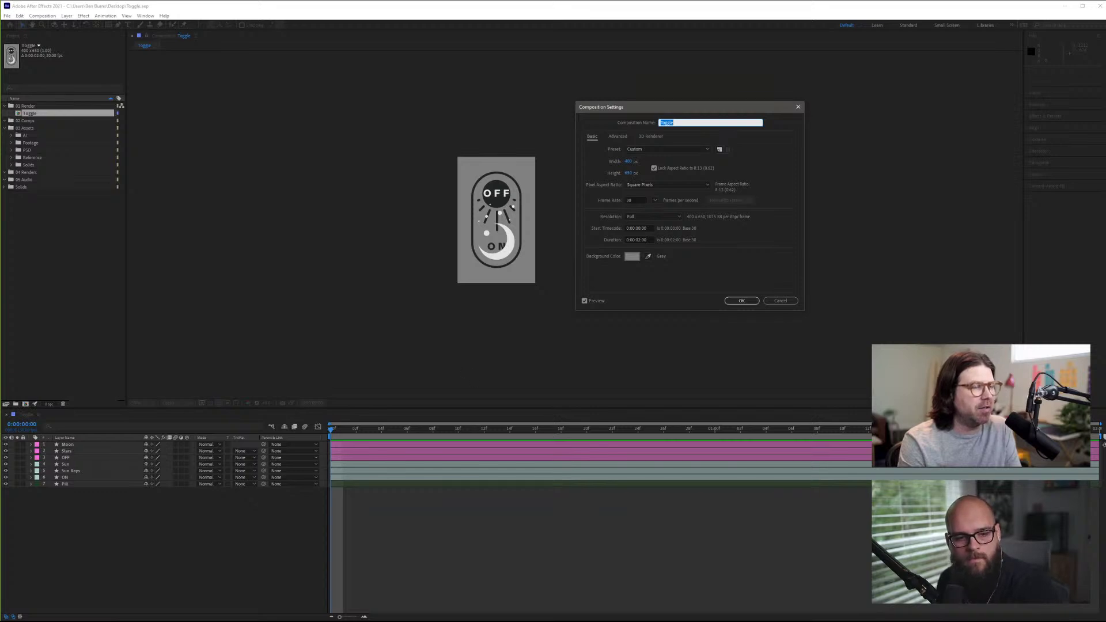
key("alt+Tab")
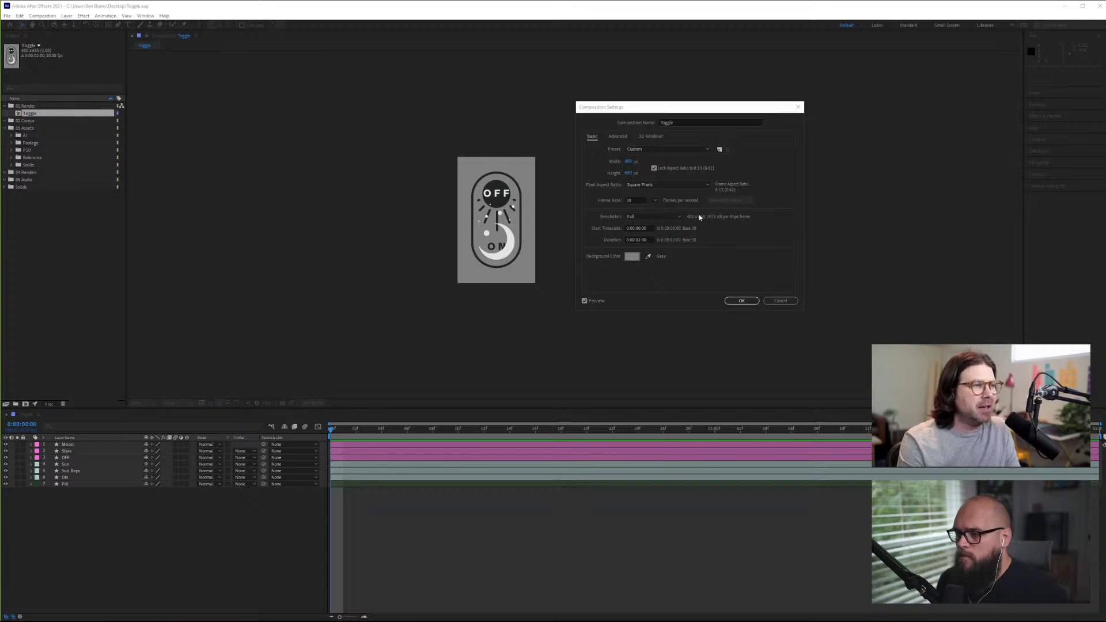
left_click(742, 300)
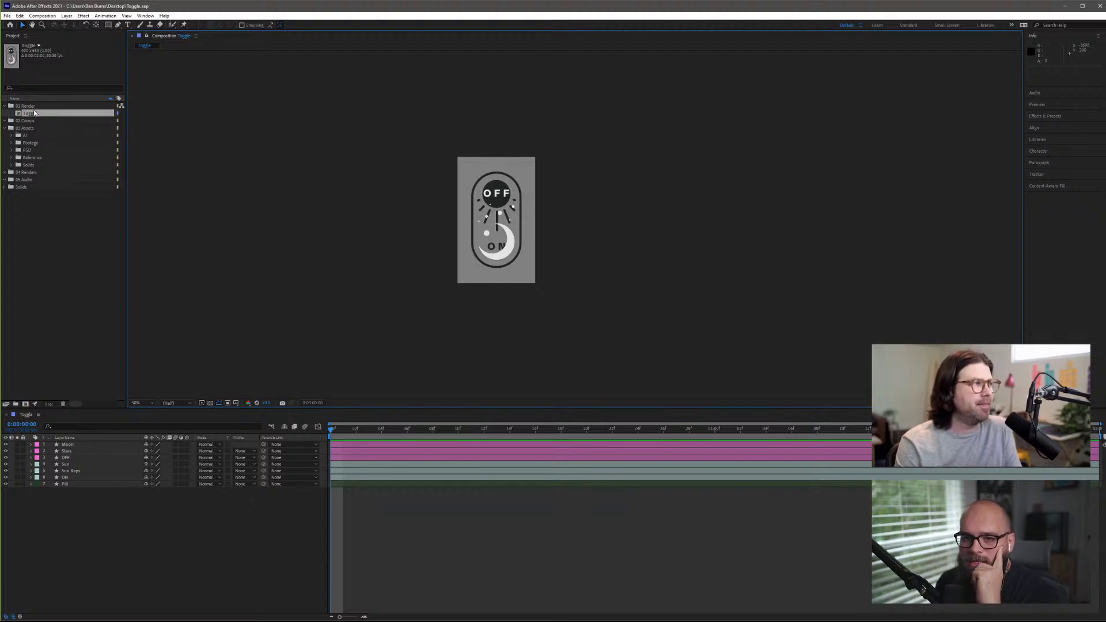
- Inspect the 05 Audio folder among the project's organised folders and clear the selection
left_click(42, 181)
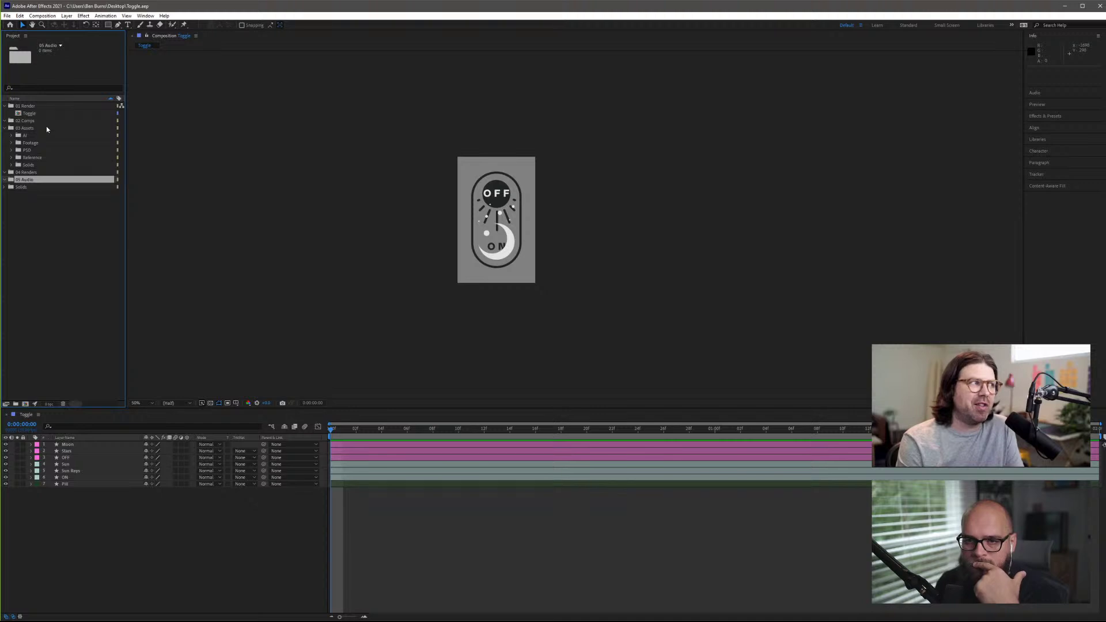
left_click(26, 36)
left_click(45, 306)
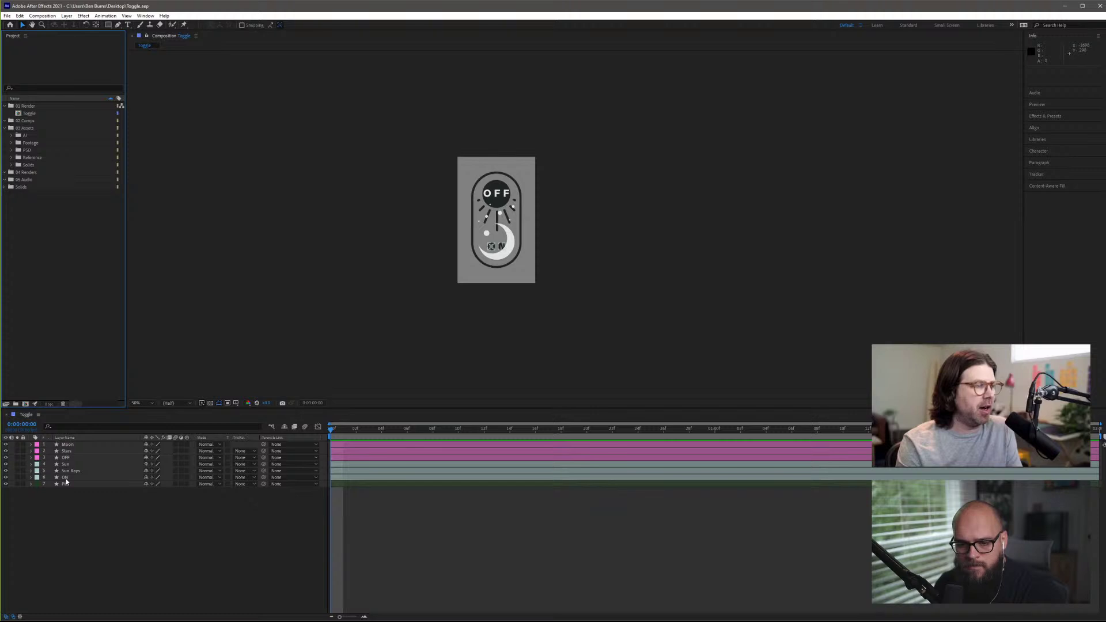
- Select the pill outline layer, move the current time to 0:00:01:22 and examine the timeline at different zoom levels
left_click(81, 484)
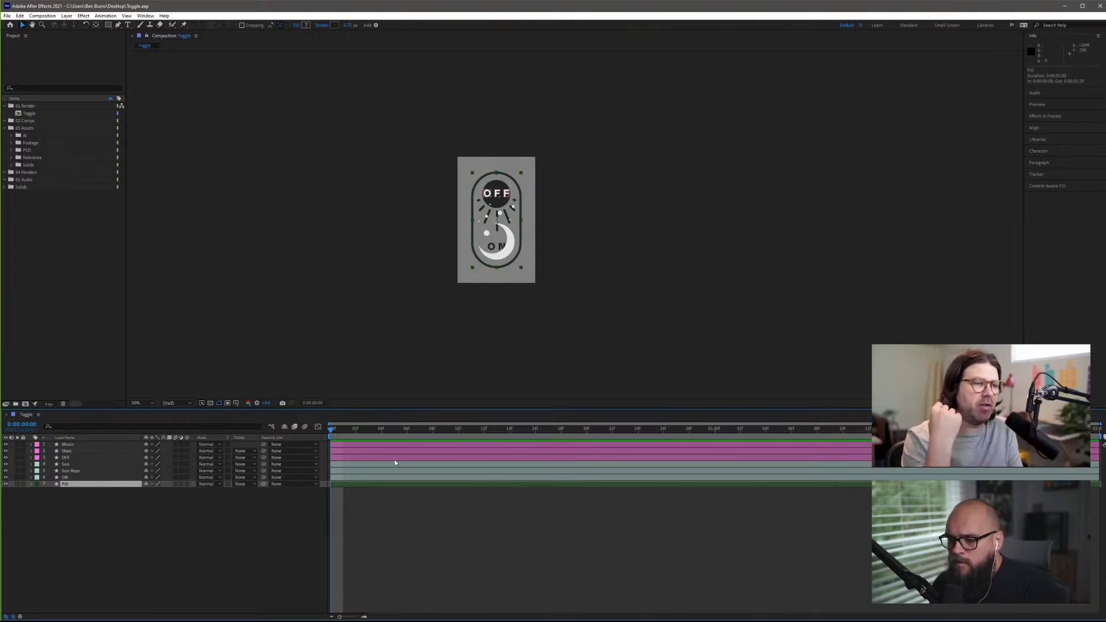
mouse_move(338, 433)
left_mouse_down()
mouse_move(858, 432)
mouse_move(333, 427)
left_mouse_up()
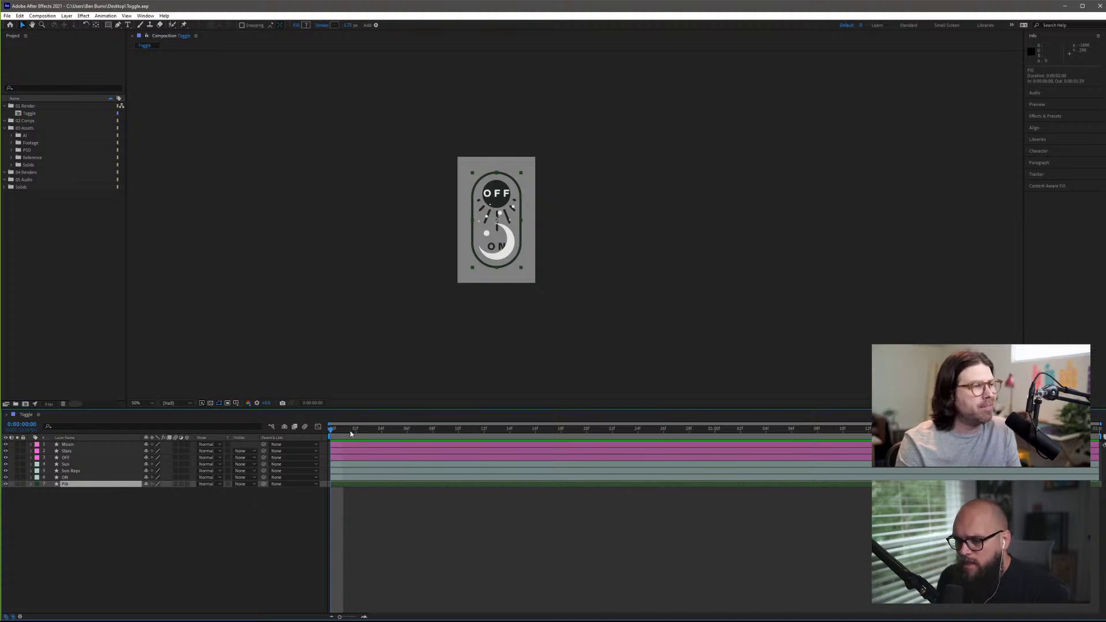
left_click_drag(342, 430, 907, 433)
left_click_drag(984, 433, 997, 434)
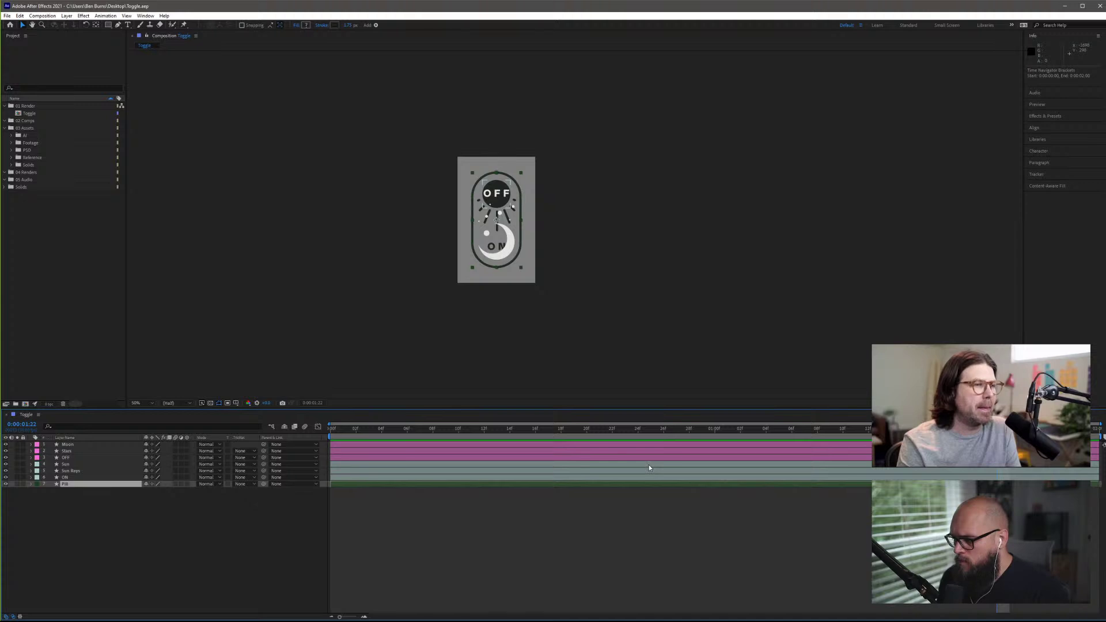
key("equal")
key("minus")
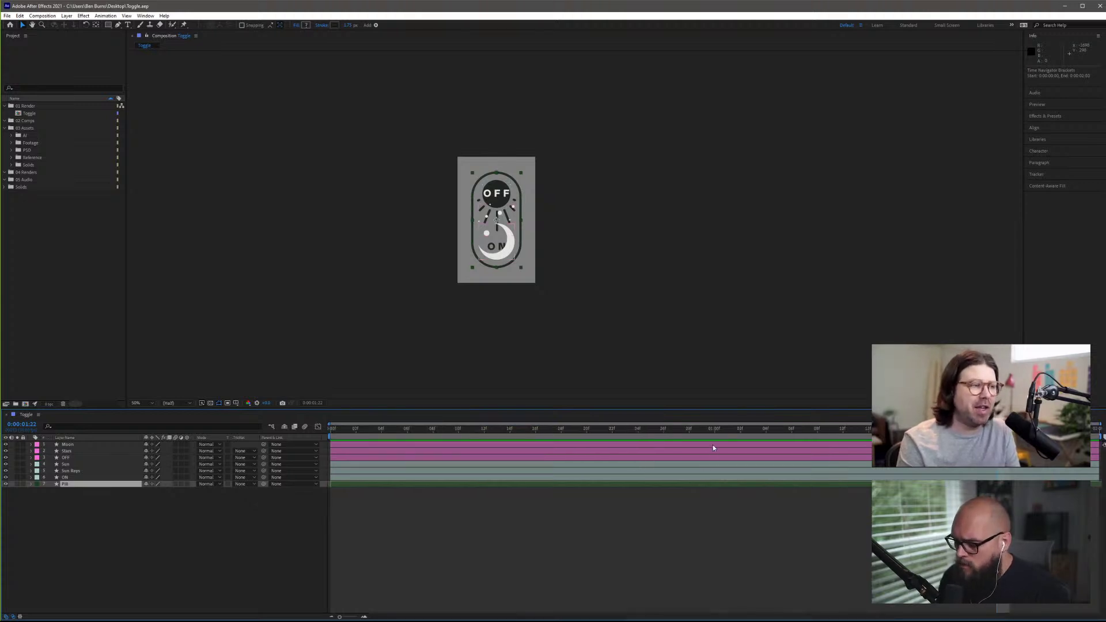
key("equal")
key("minus")
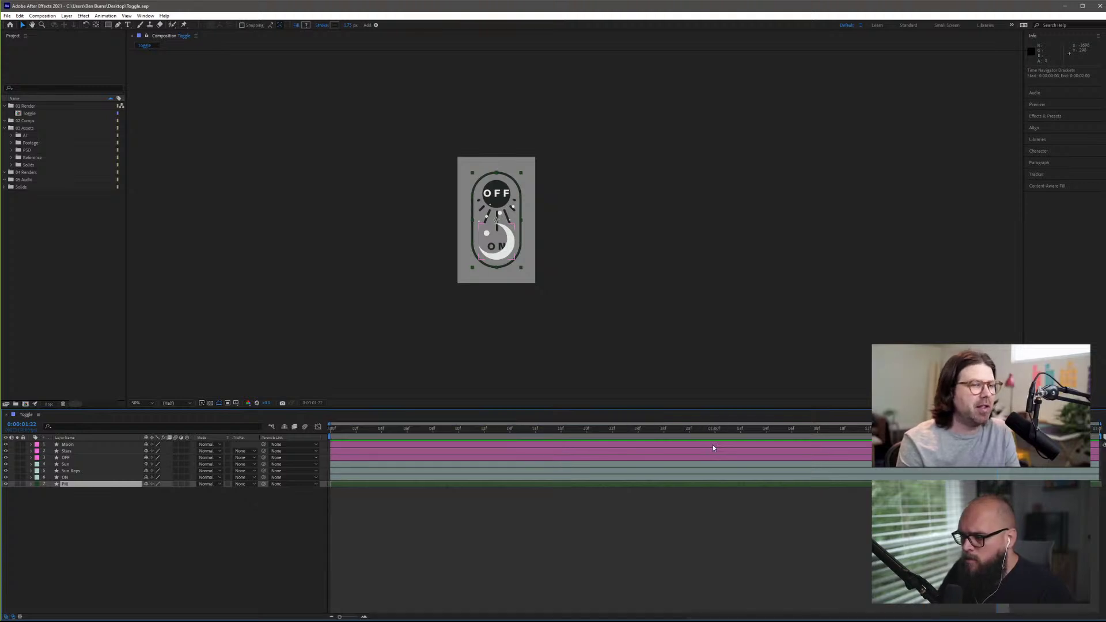
key("equal")
key("minus")
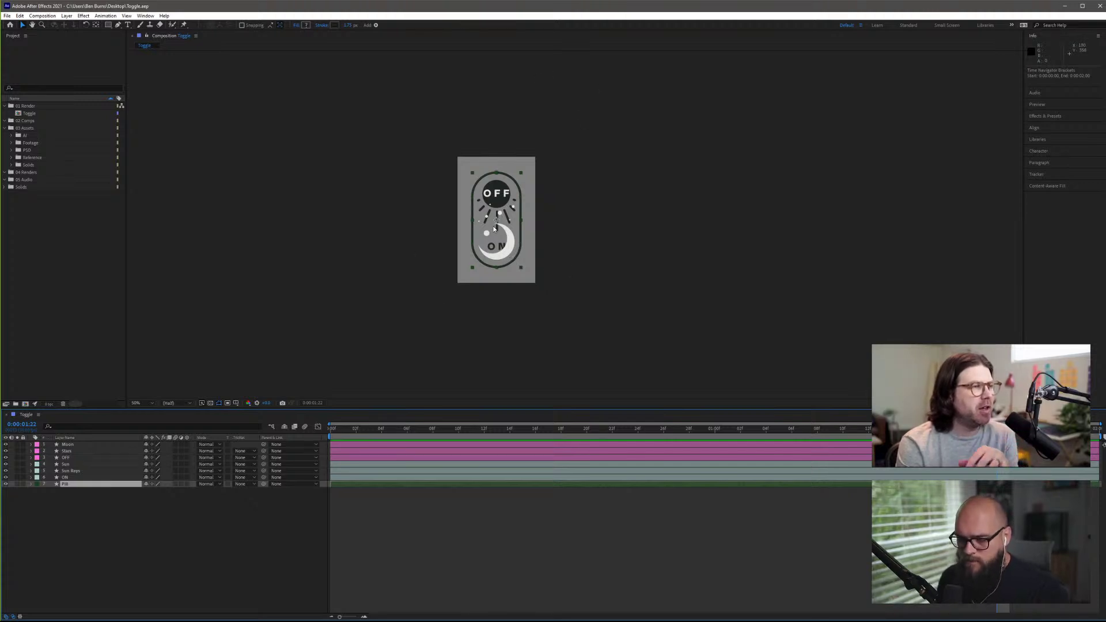
- Hide the Moon, Stars and OFF layers to isolate the sun artwork
scroll(491, 226, "up", 3)
scroll(494, 226, "down", 1)
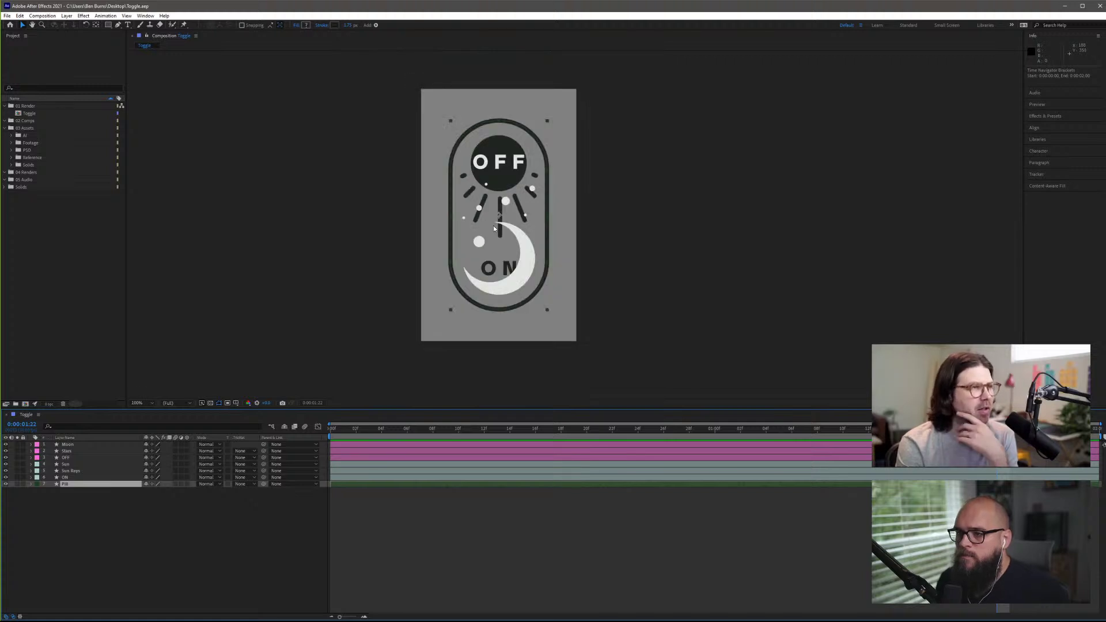
scroll(493, 226, "up", 2)
scroll(493, 226, "down", 2)
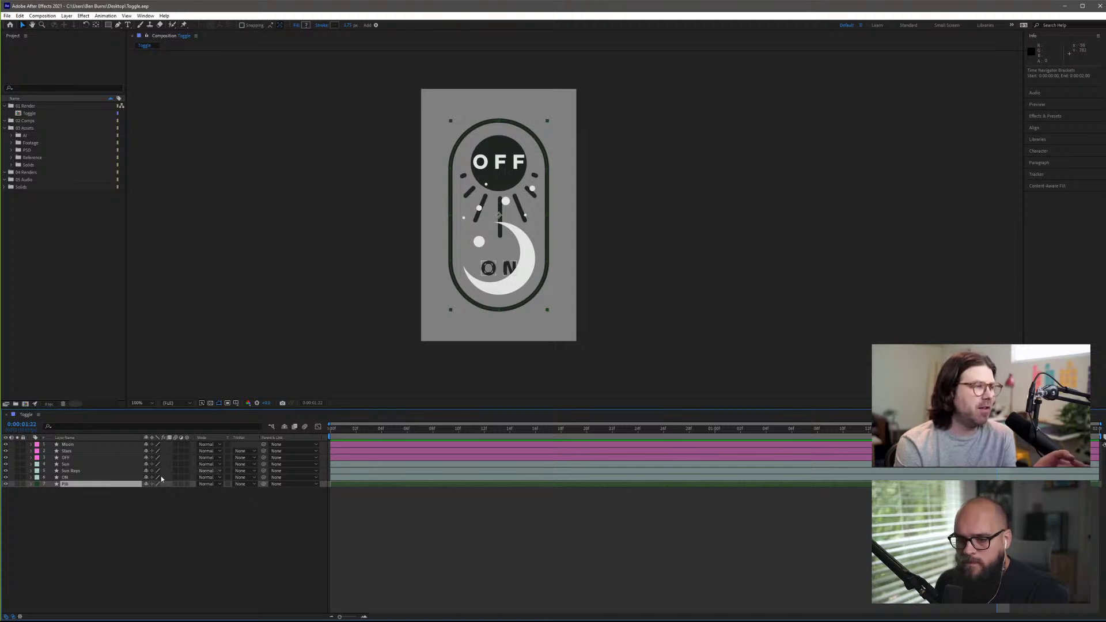
left_click(87, 464)
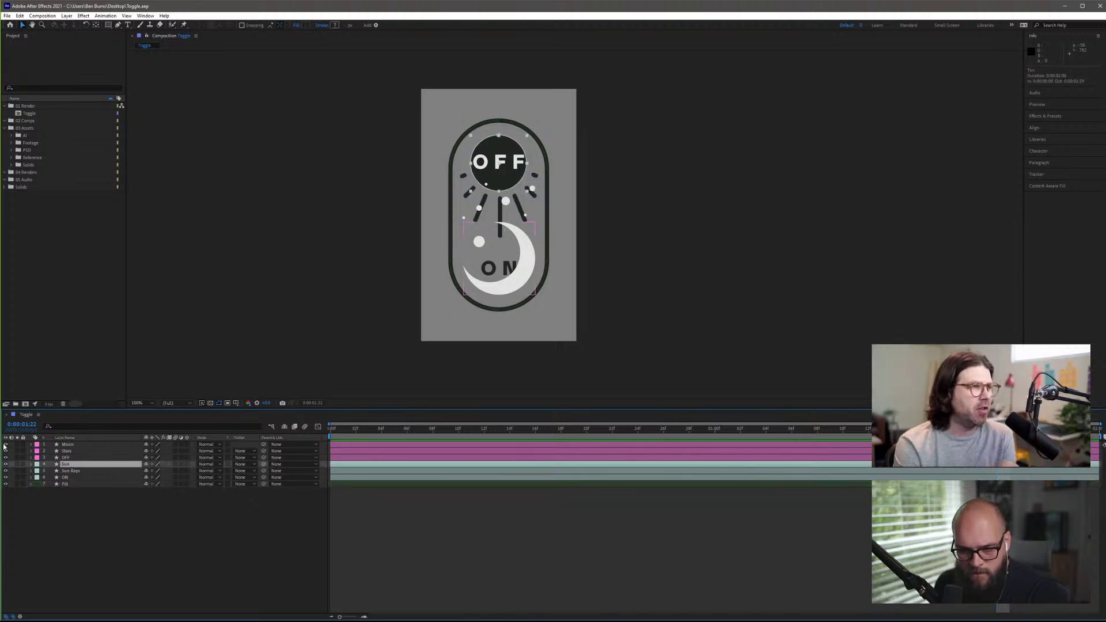
left_click_drag(6, 444, 5, 451)
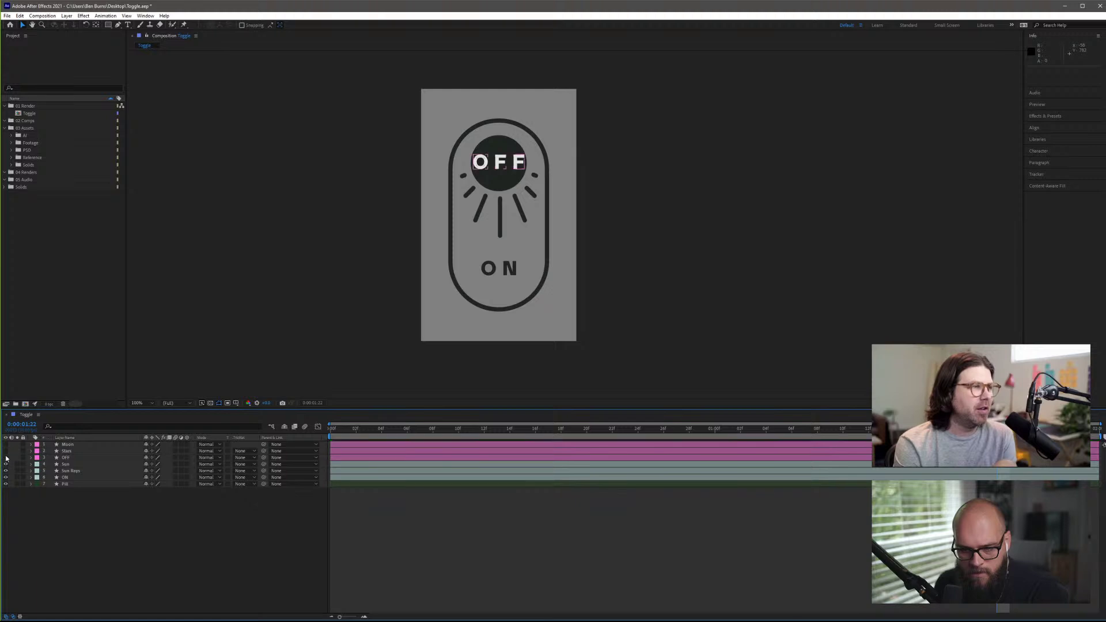
left_click(6, 457)
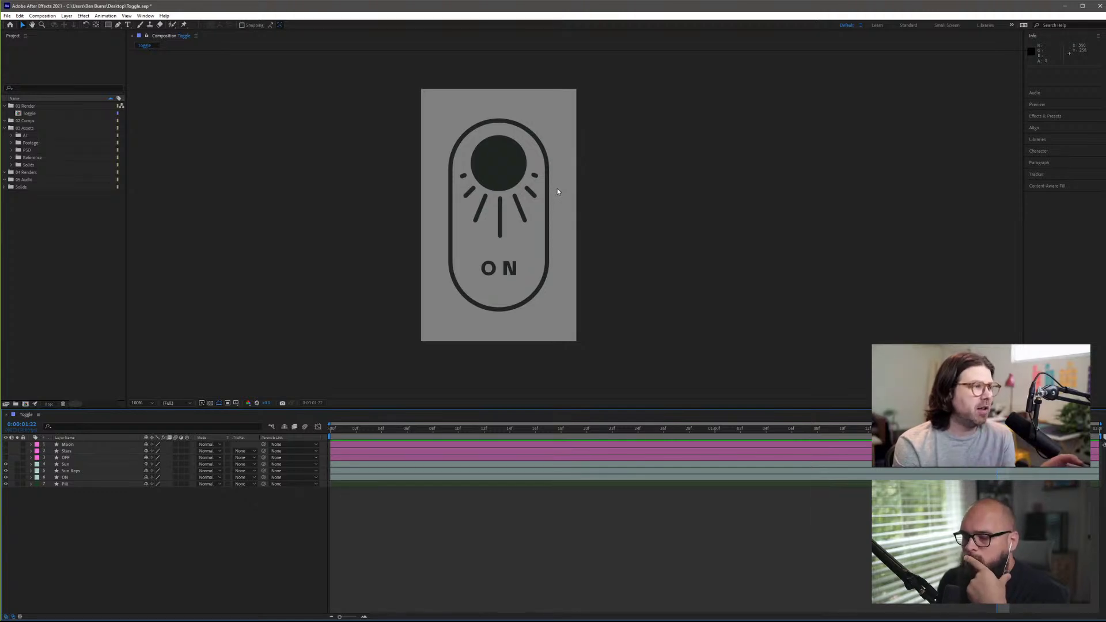
left_click(534, 195)
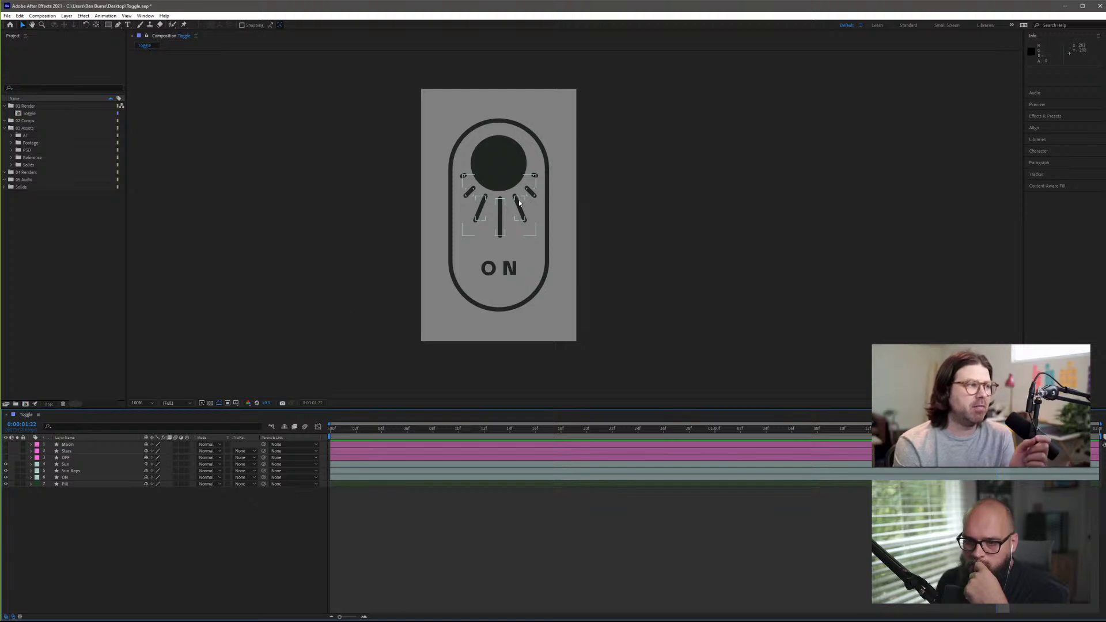
- Show the Moon, Stars and OFF layers again and test soloing the Sun layer on and off
key("ctrl+shift+a")
left_click_drag(6, 444, 6, 457)
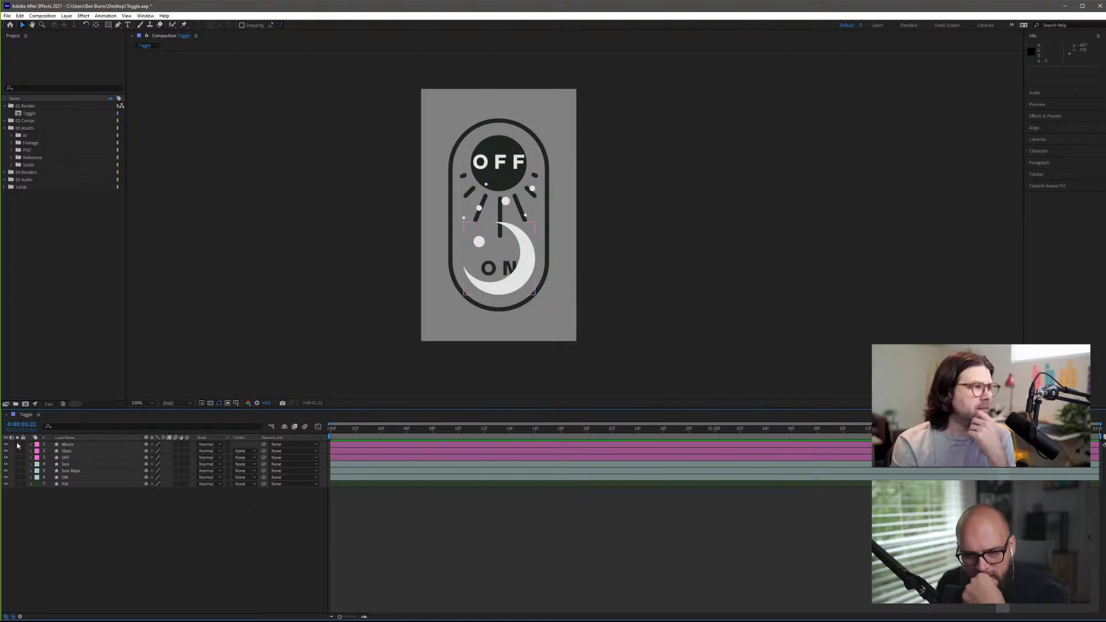
left_click(18, 464)
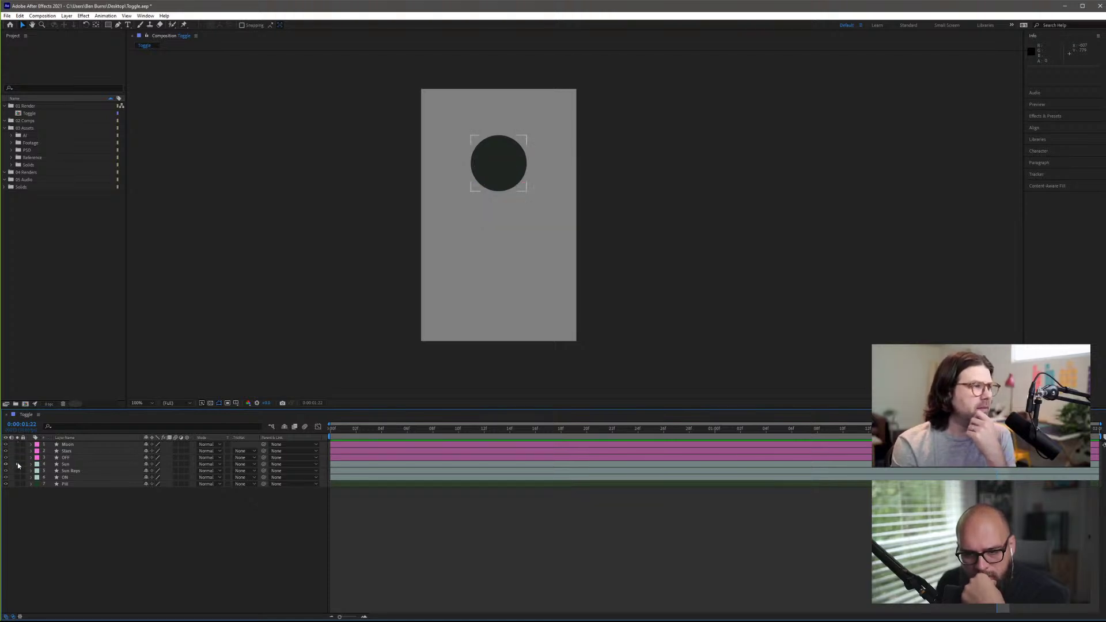
left_click(18, 465)
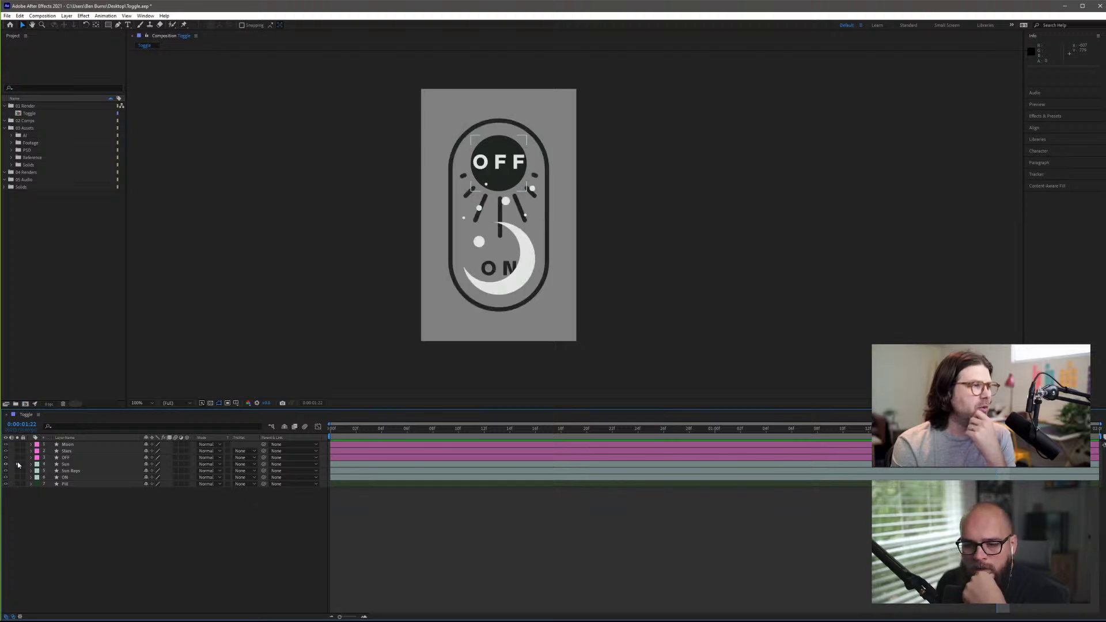
left_click(18, 464)
left_click(18, 464)
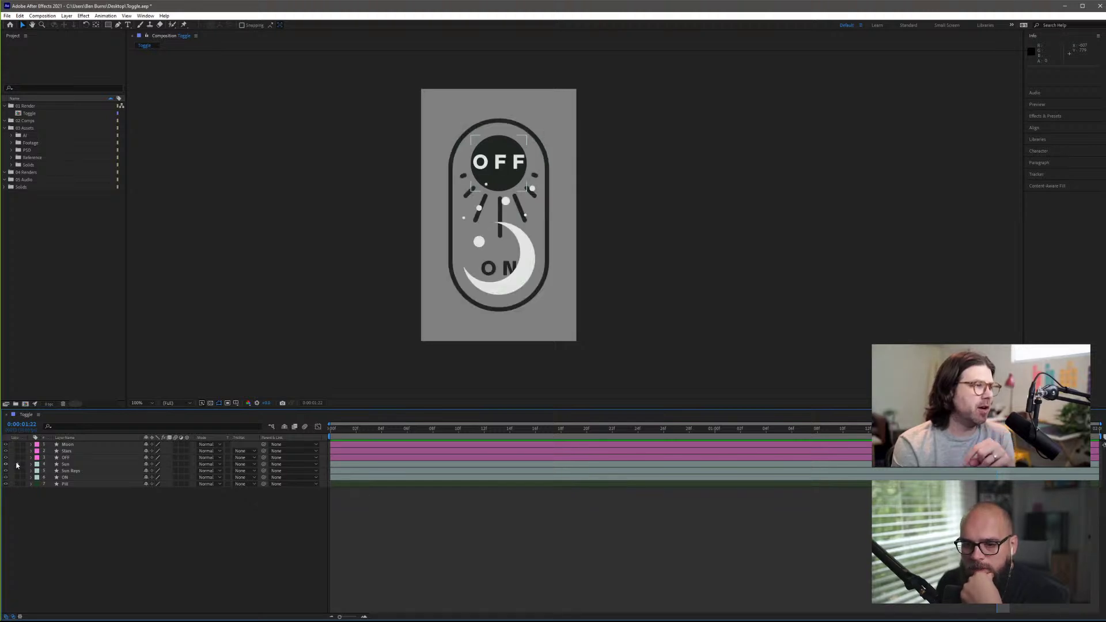
- Solo the Sun, Sun Rays and ON layers together to preview only the sun artwork
left_click(18, 464)
left_click(16, 451)
left_click(17, 451)
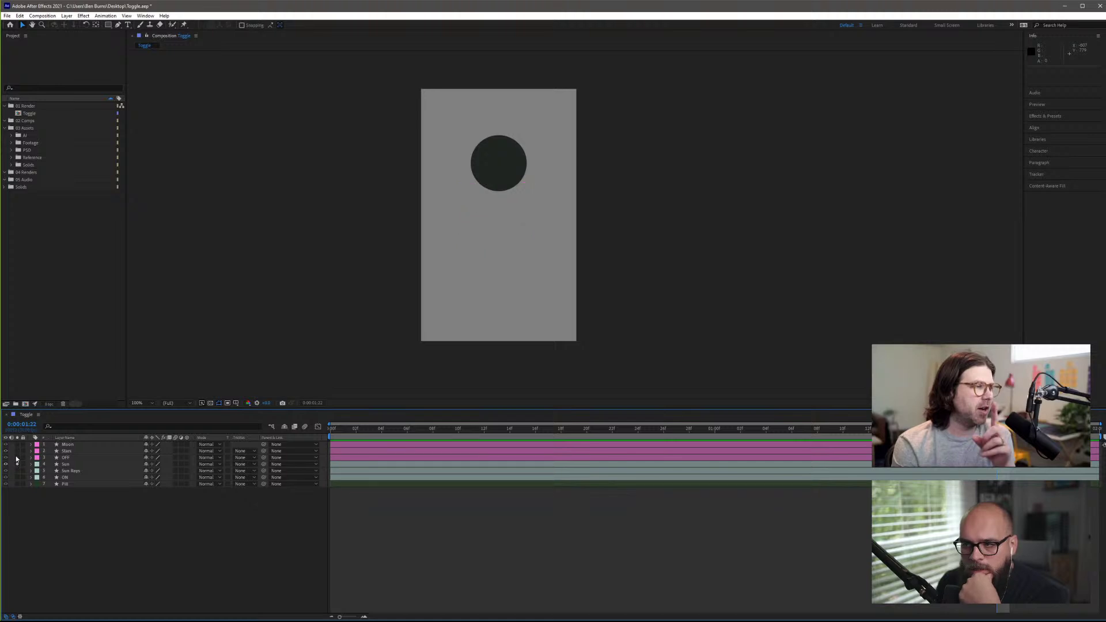
left_click(17, 470)
left_click(17, 478)
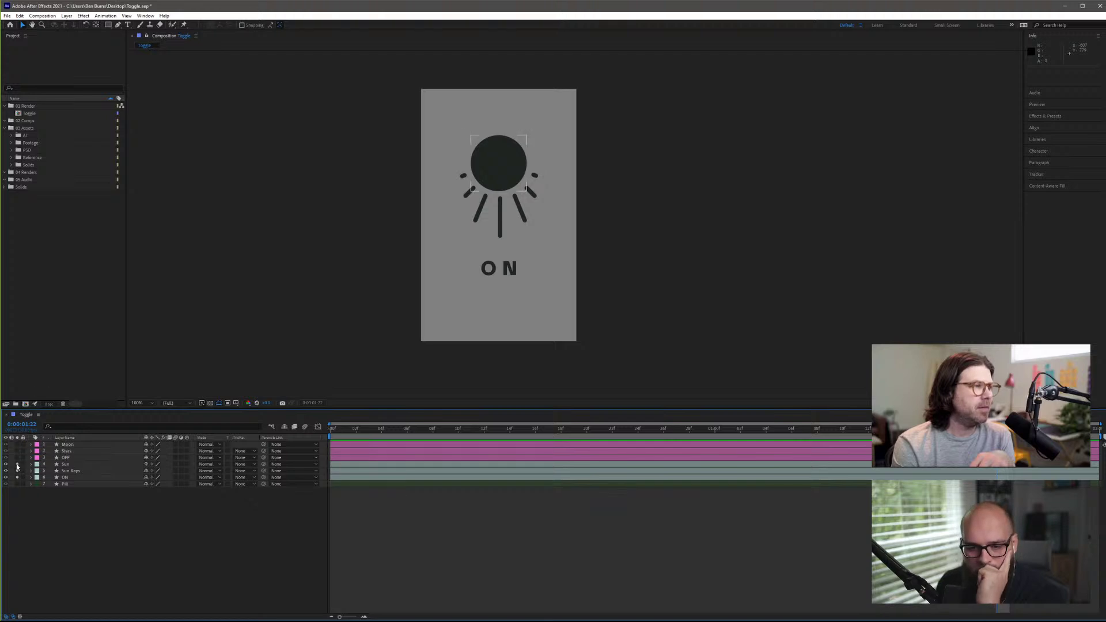
- Clear the solos and set layer visibility so only the Moon, Sun and Pill layers are shown
mouse_move(17, 465)
left_mouse_down()
mouse_move(17, 478)
mouse_move(8, 458)
left_mouse_up()
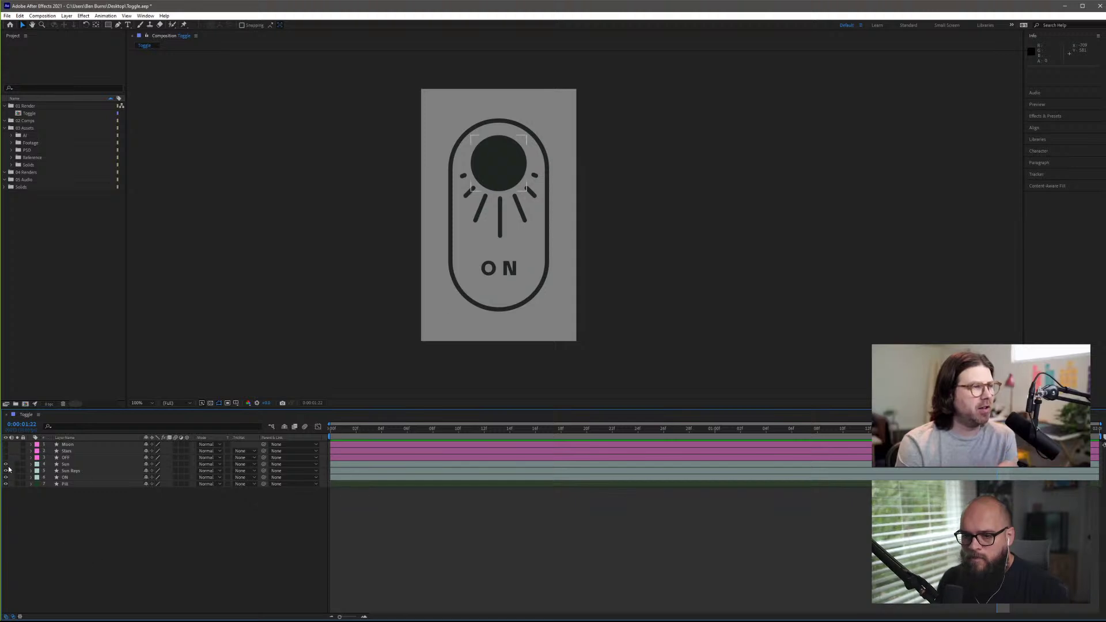
left_click_drag(7, 479, 7, 444)
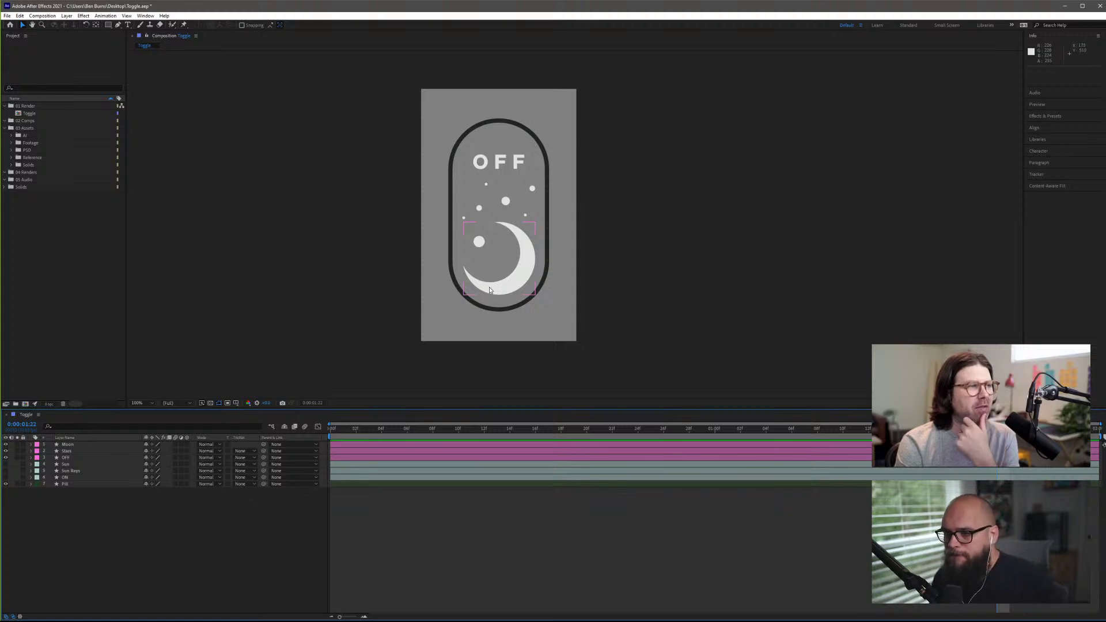
left_click(161, 424)
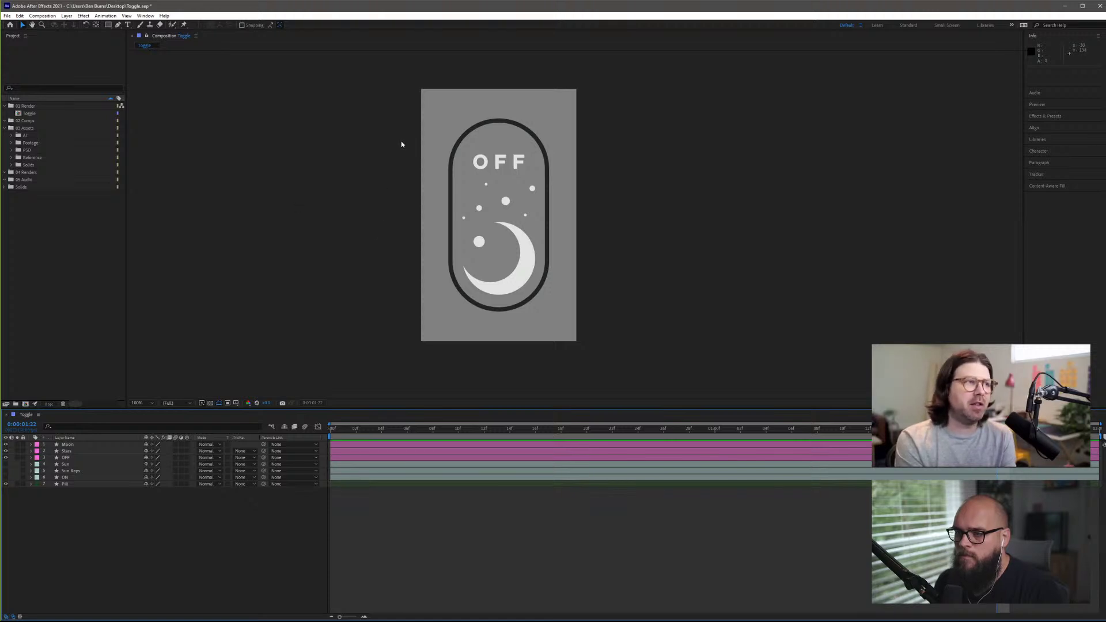
left_click(33, 449)
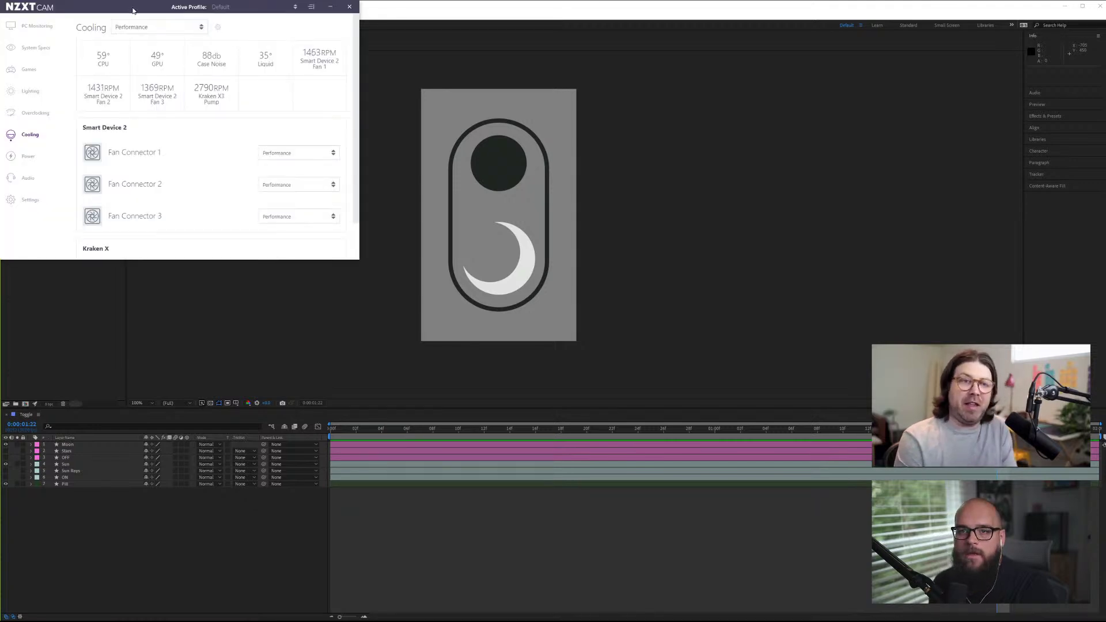
- Switch to NZXT CAM, check the cooling, system specs and PC monitoring pages, and minimise its window
left_click_drag(132, 11, 758, 186)
scroll(783, 306, "down", 1)
scroll(783, 311, "up", 1)
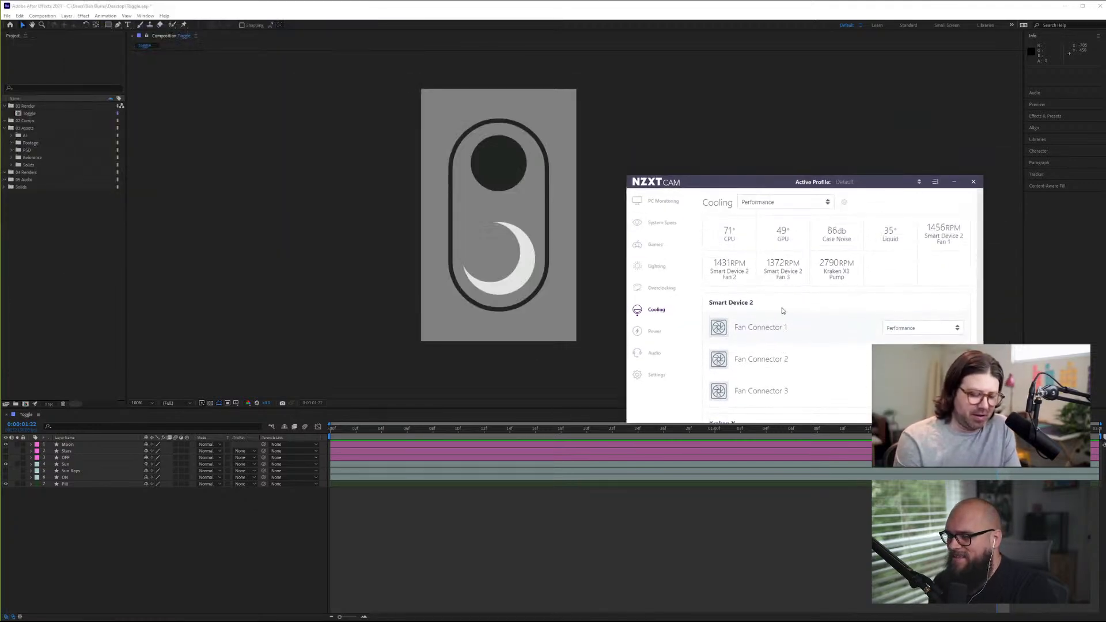
scroll(782, 311, "down", 1)
scroll(781, 311, "up", 2)
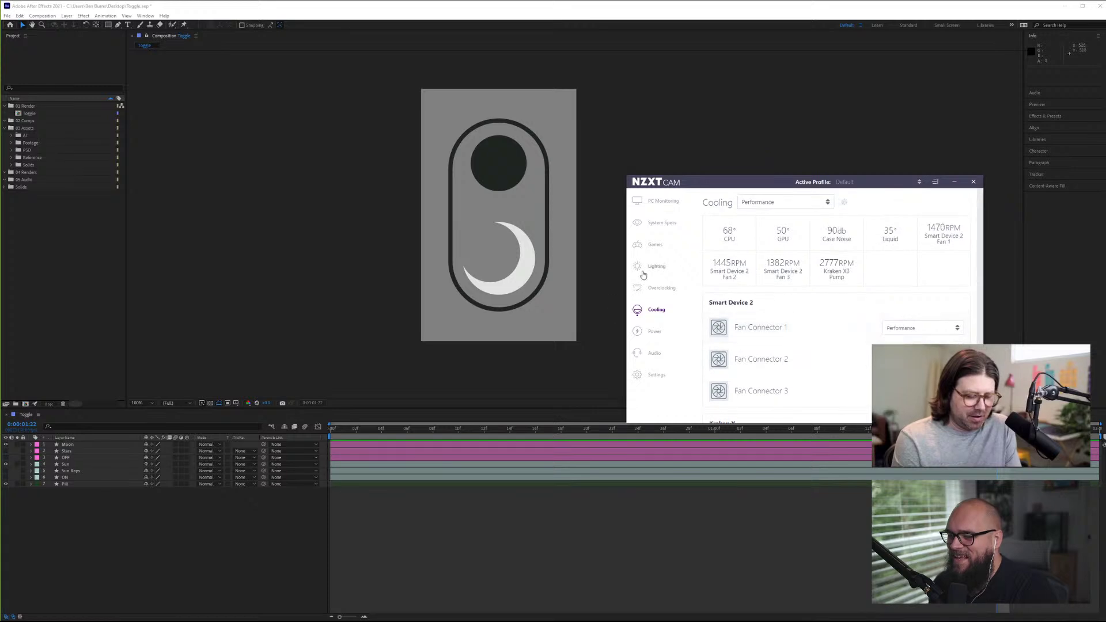
left_click(662, 225)
left_click(662, 203)
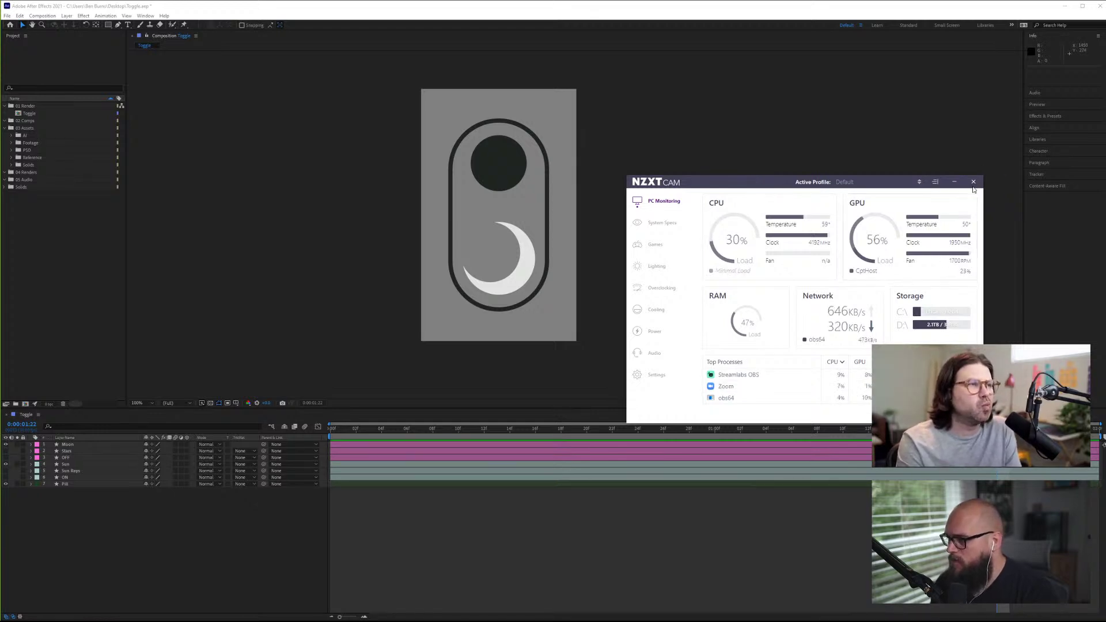
left_click(953, 182)
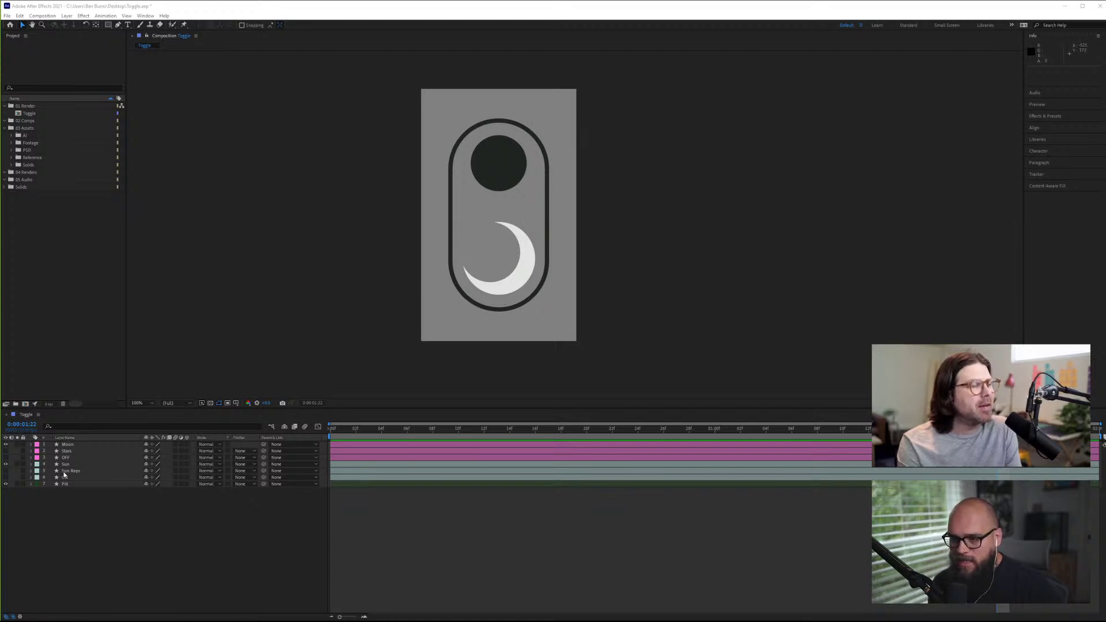
- Try moving the sun circle straight down over the crescent moon, and undo the move
left_click(489, 163)
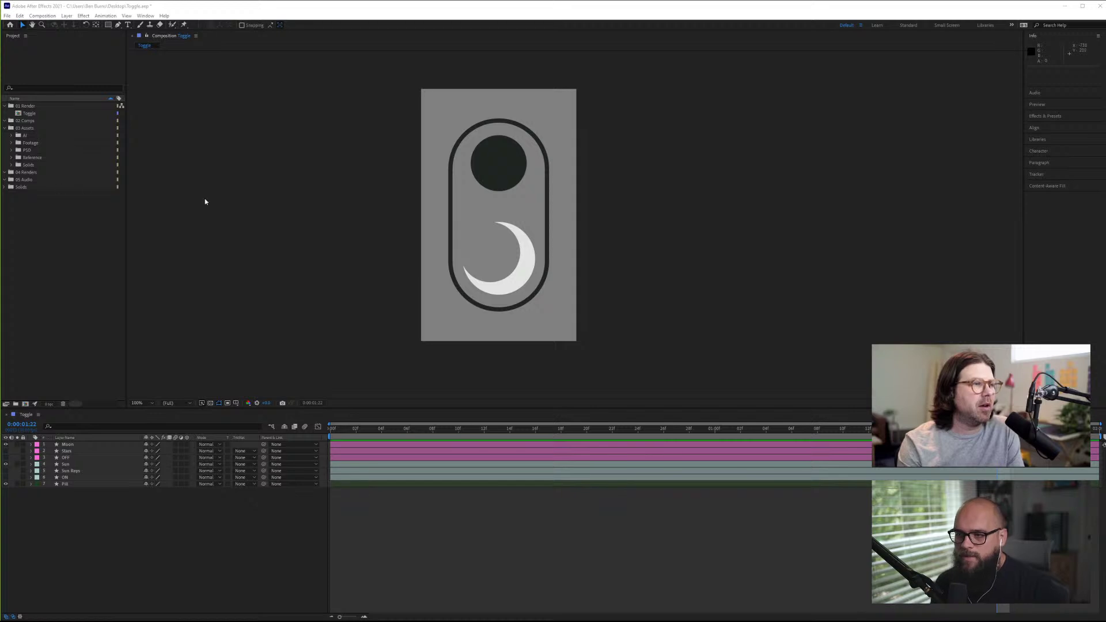
left_click(508, 175)
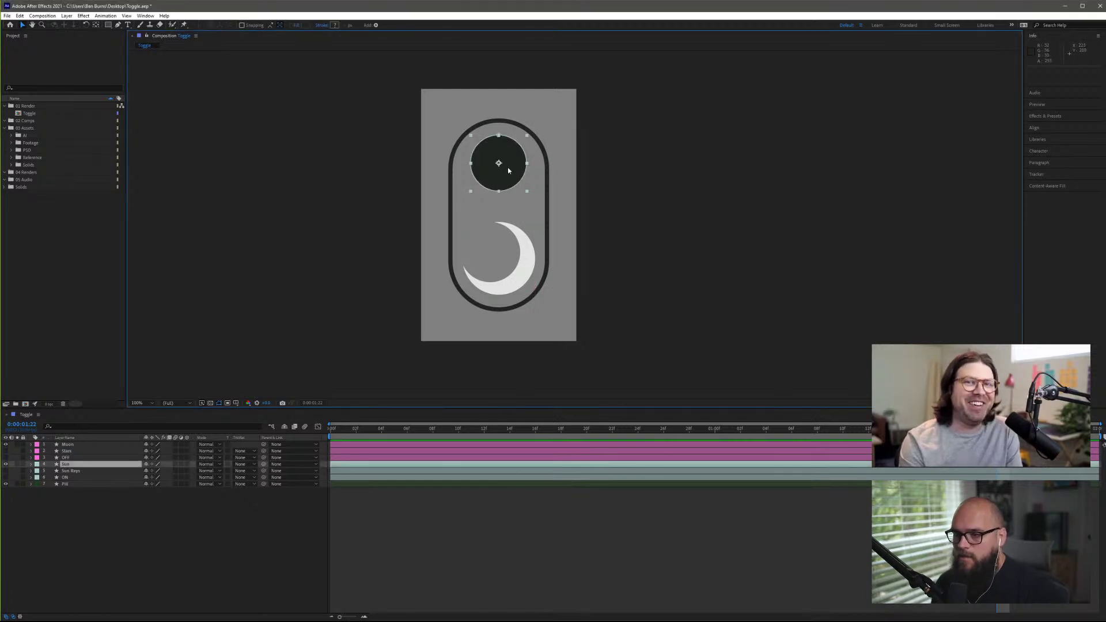
left_click_drag(508, 171, 511, 264)
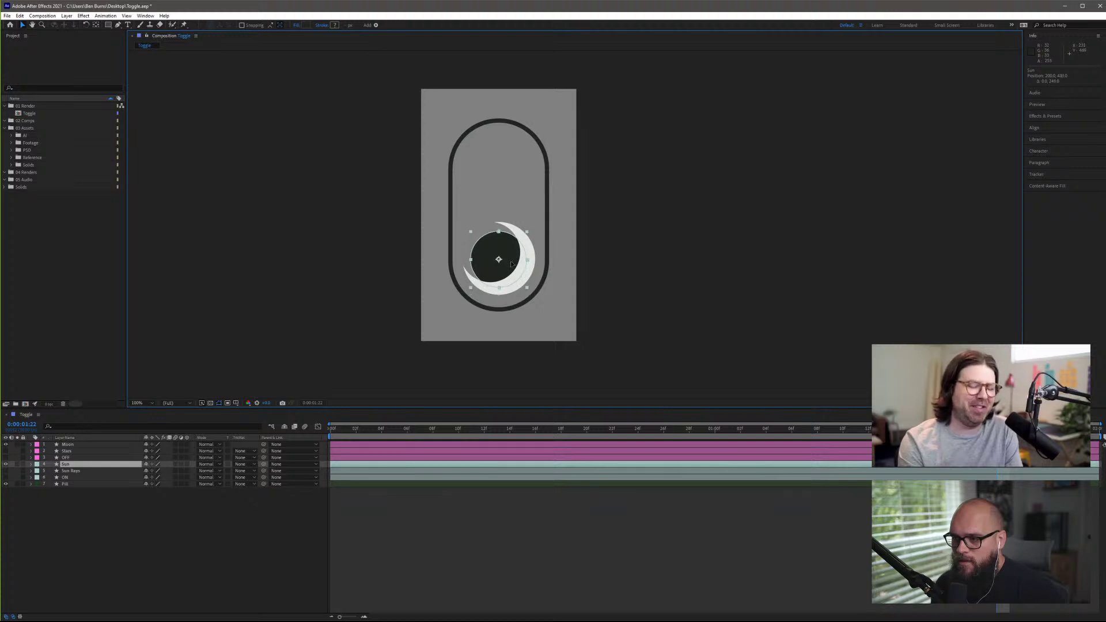
key("ctrl+z")
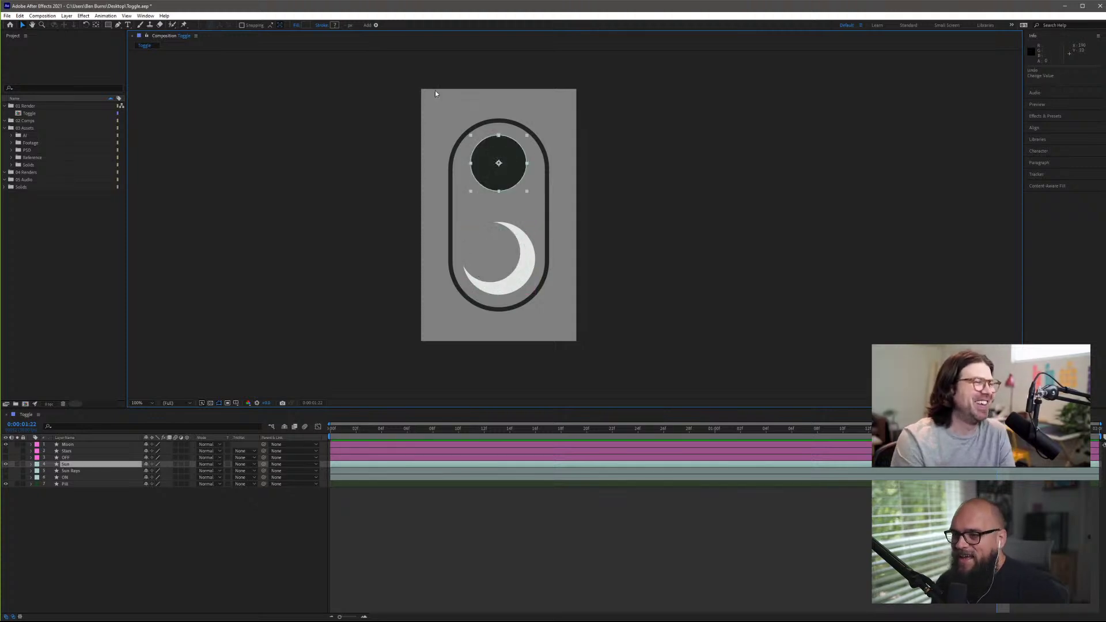
- Show the Sun Rays layer around the sun circle for comparison, and hide it again
left_click(5, 470)
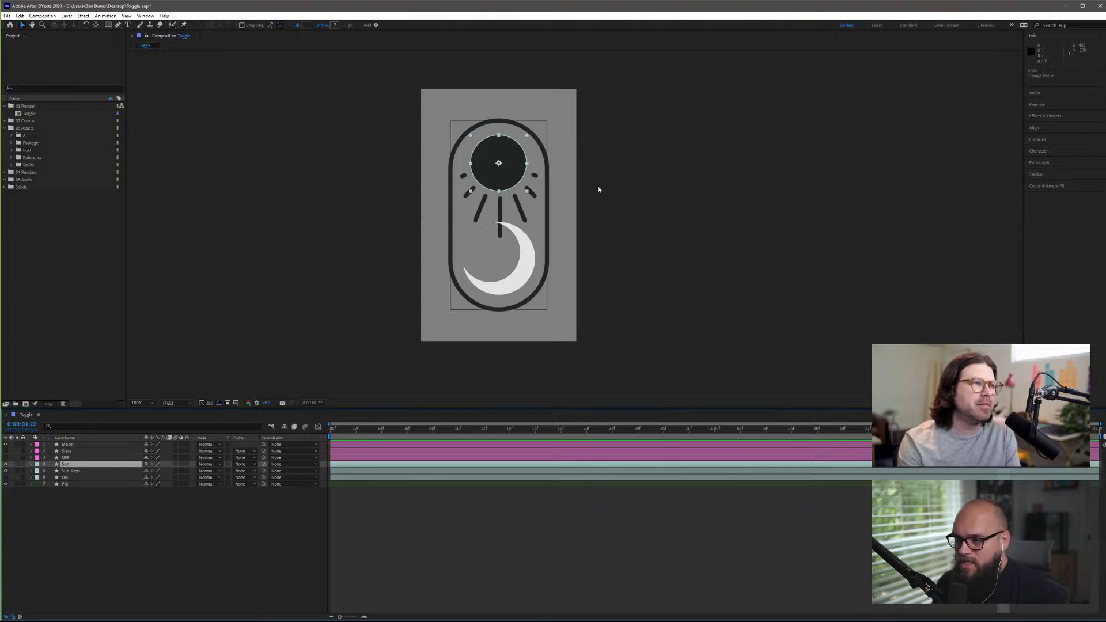
left_click(308, 251)
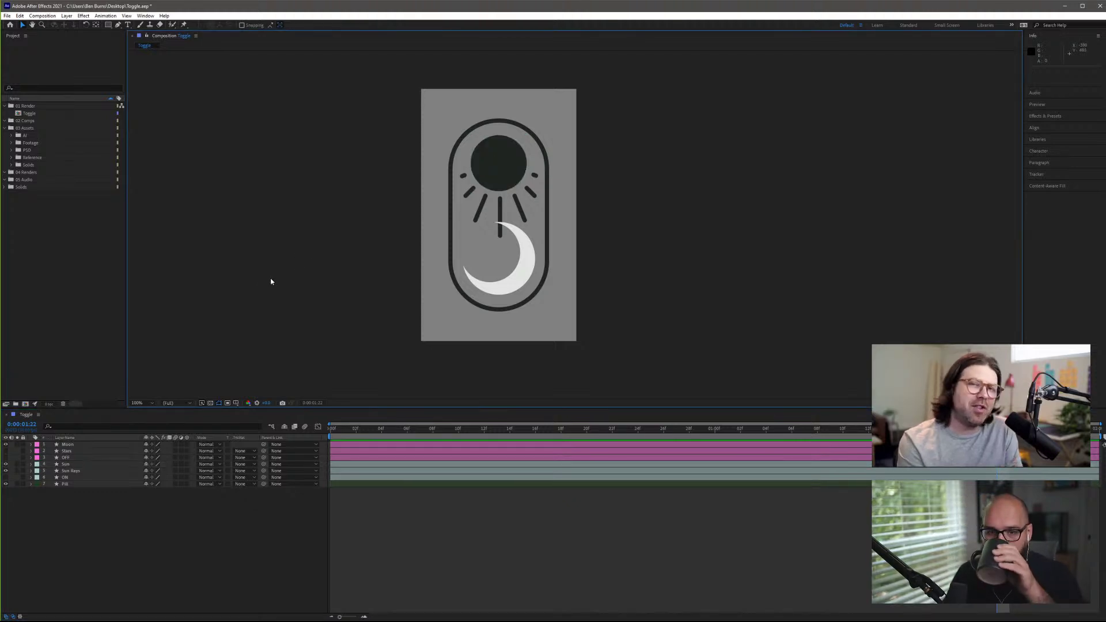
left_click(6, 471)
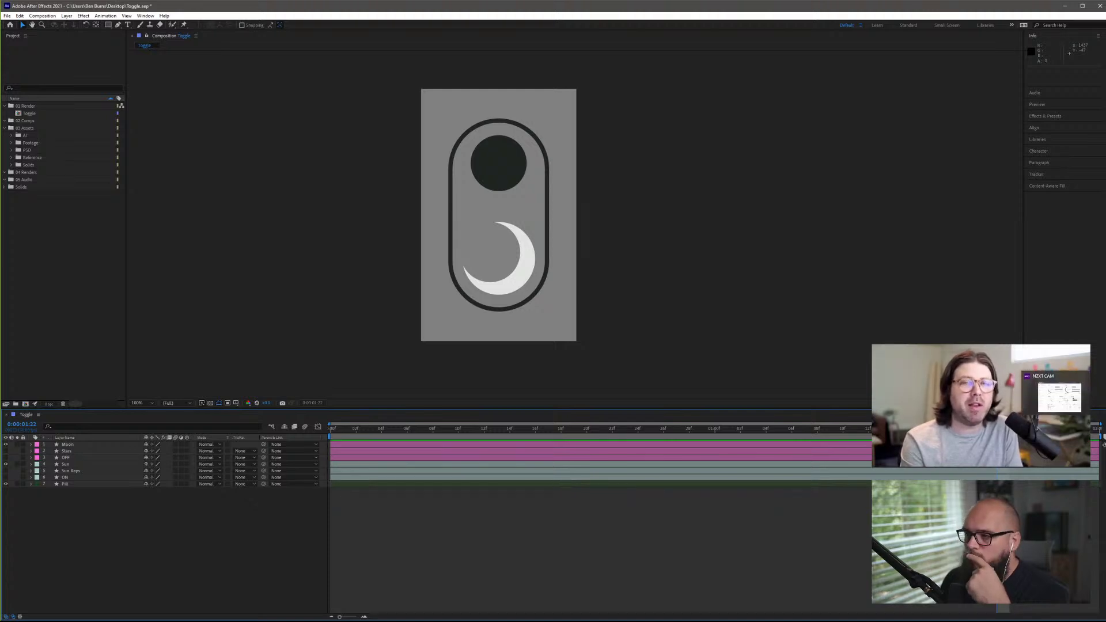
left_click(1059, 397)
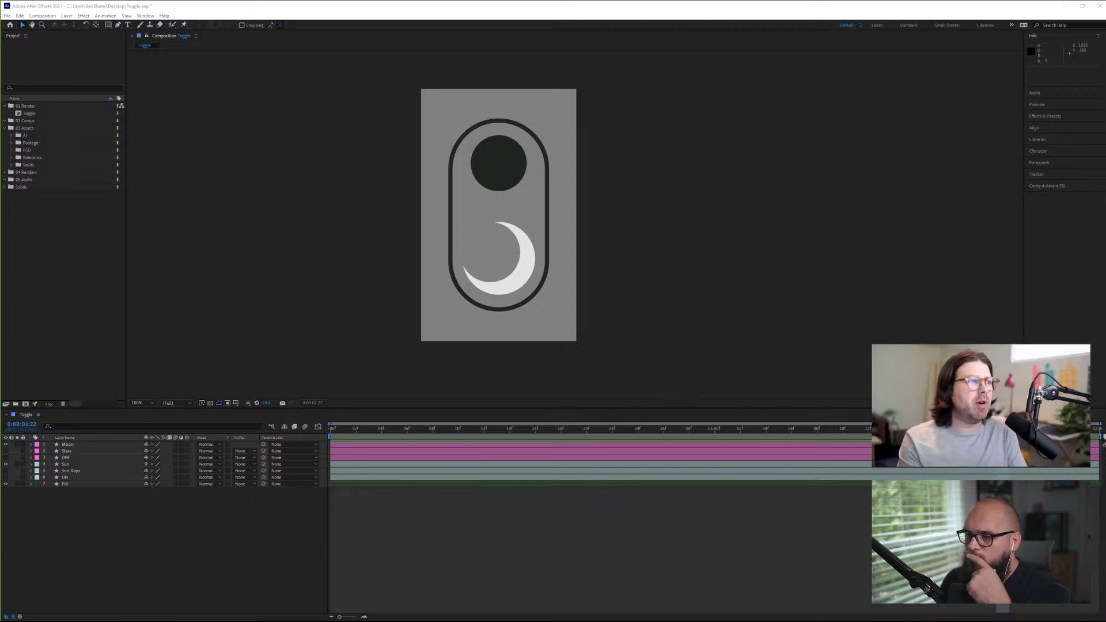
left_click(551, 12)
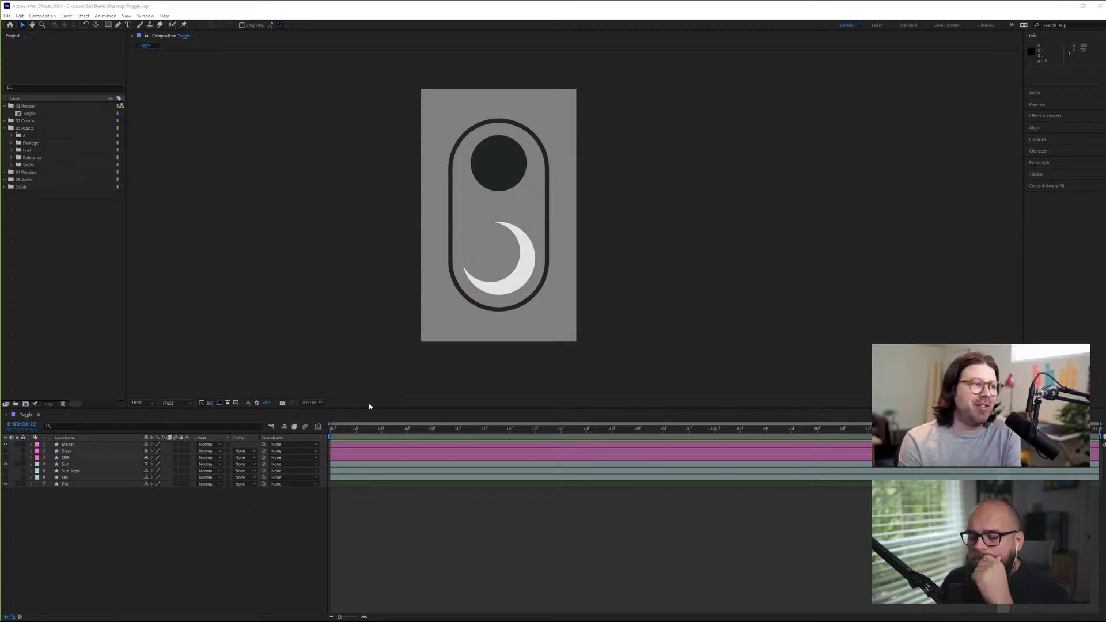
- Select the Sun layer and move the current time to 0:00:00:00
left_click(497, 170)
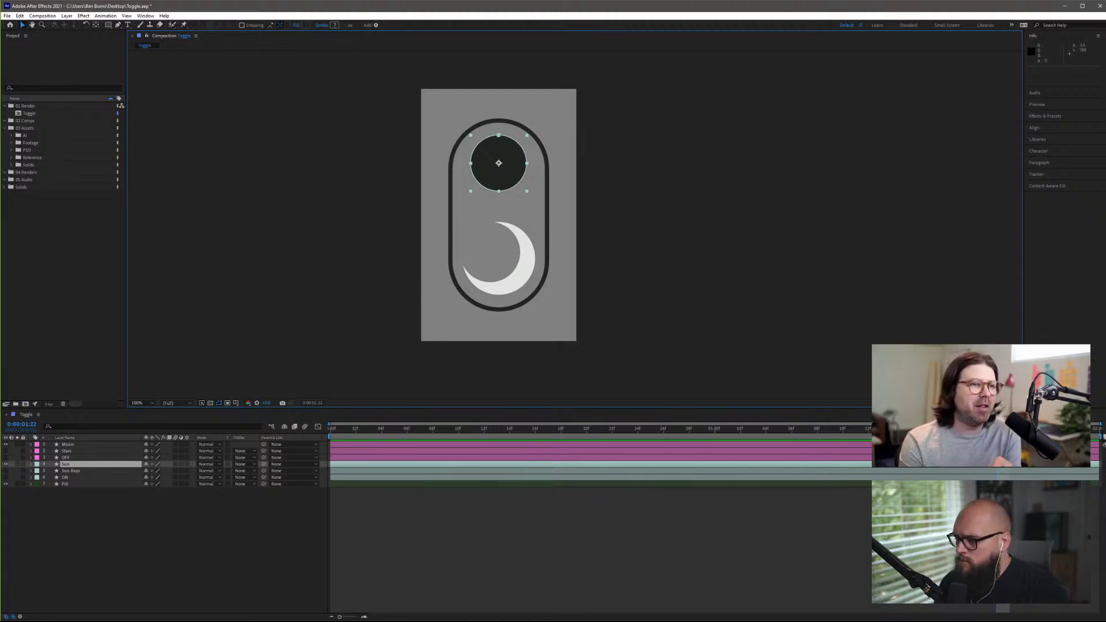
left_click_drag(995, 429, 328, 435)
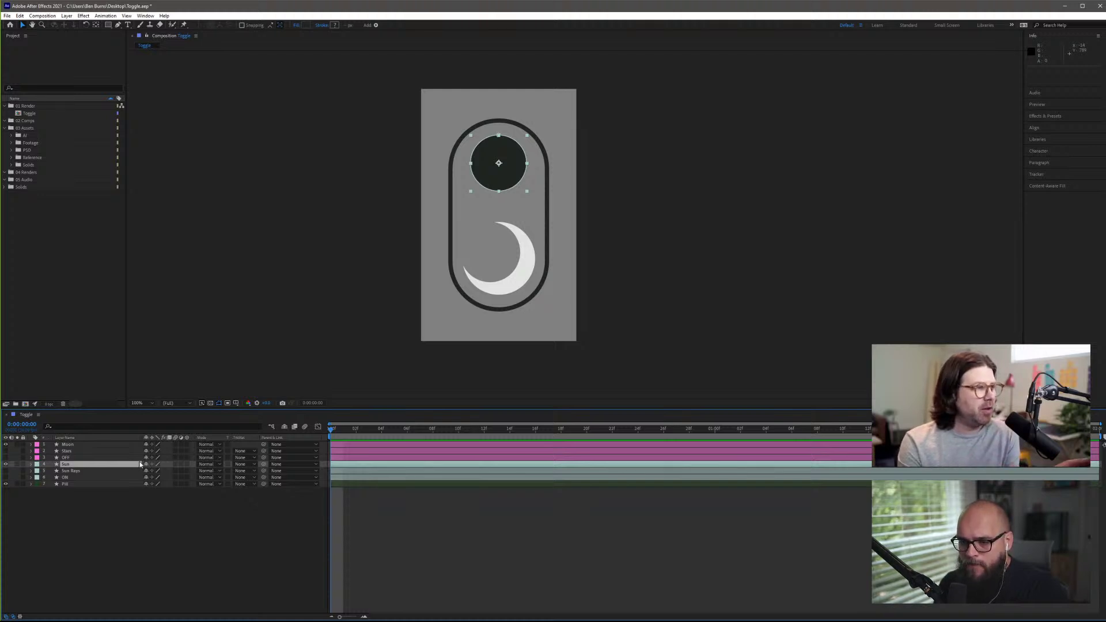
- Expand the Sun layer to examine its Contents and Transform properties, and collapse it again
left_click(31, 465)
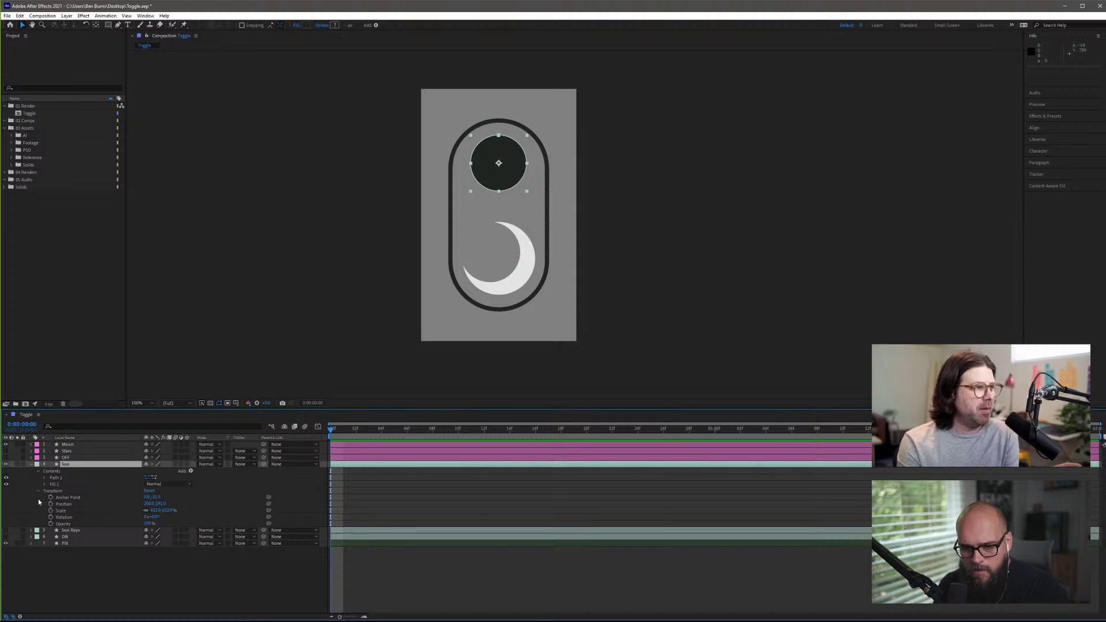
left_click(32, 465)
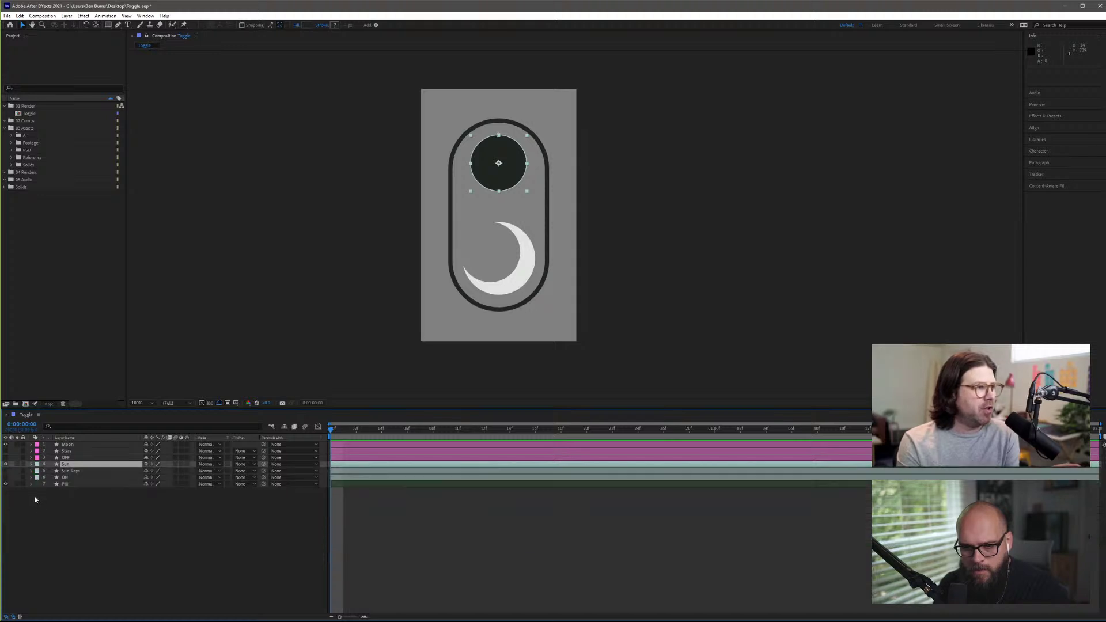
left_click(32, 465)
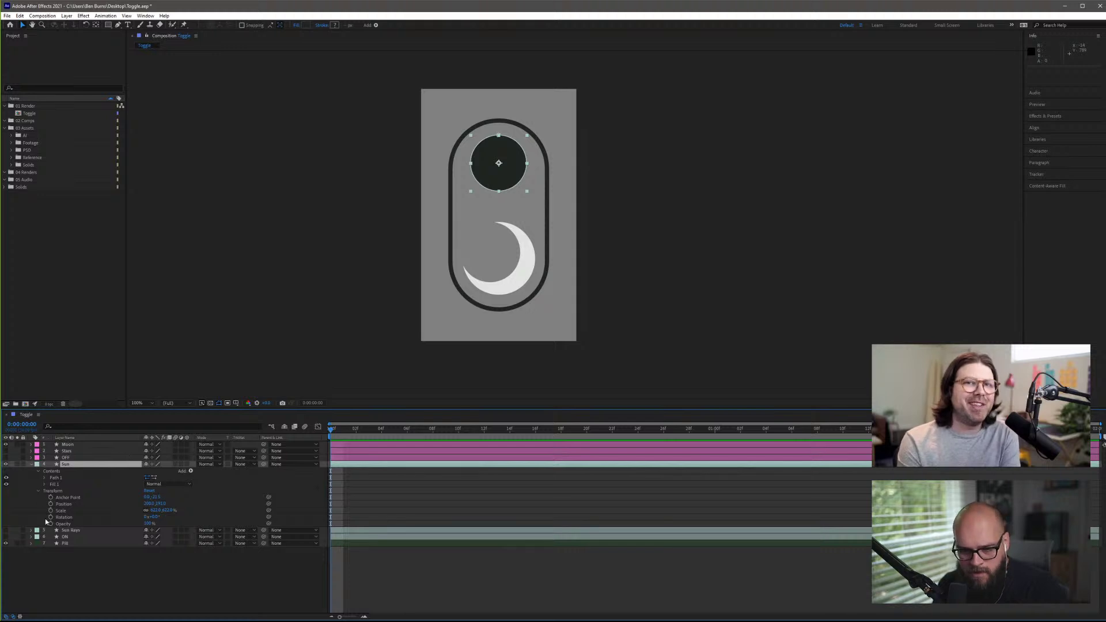
left_click(31, 464)
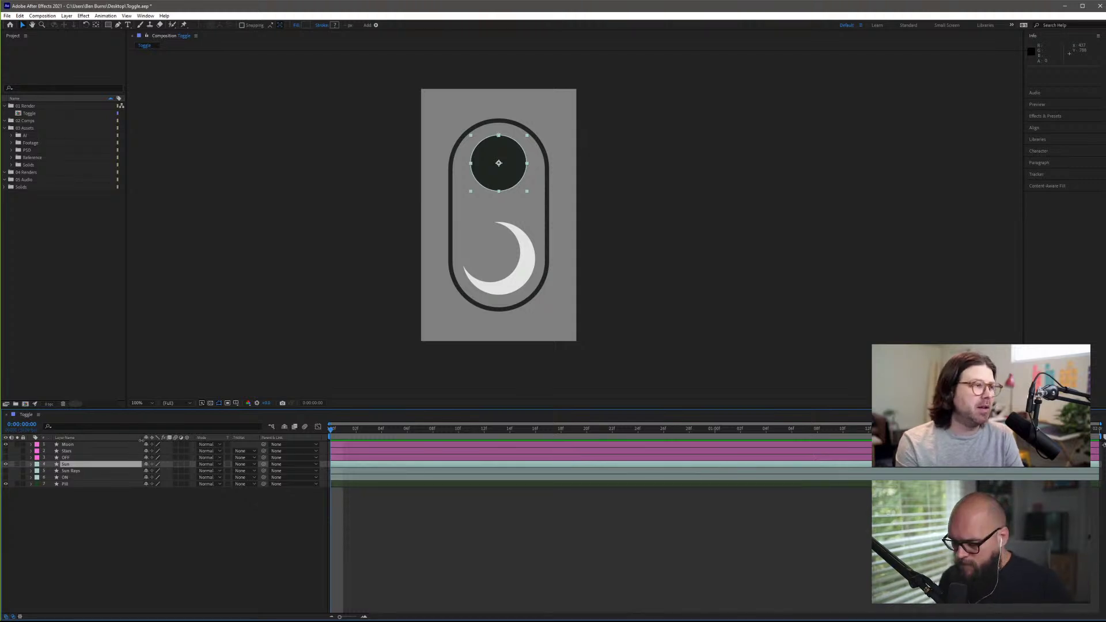
- Reveal only the Position and Scale properties of the Sun layer in the timeline
key("p")
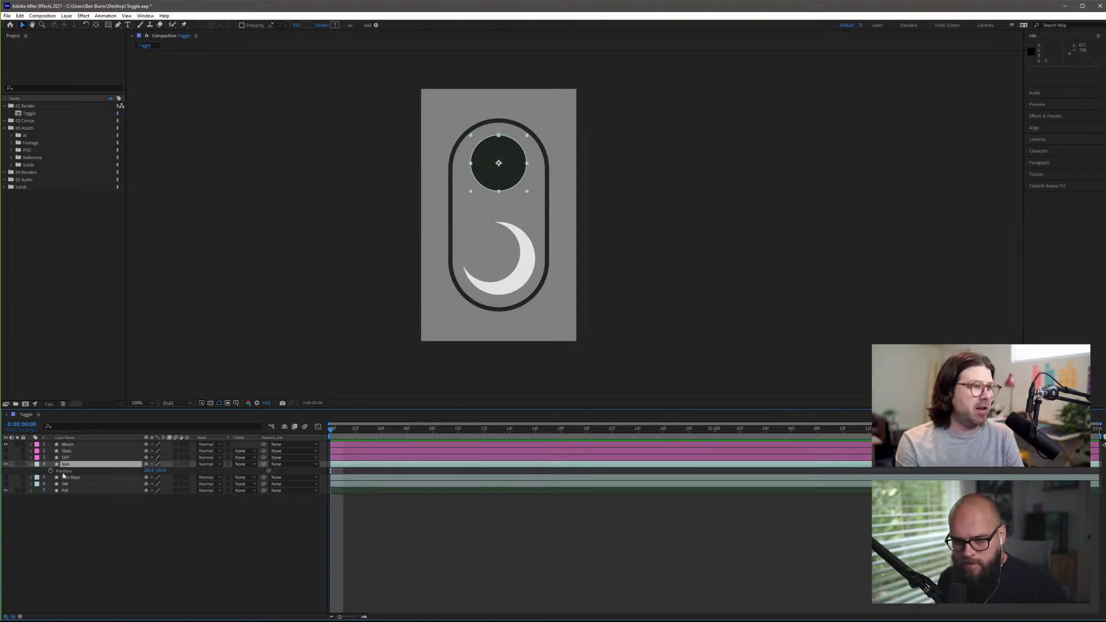
key("s")
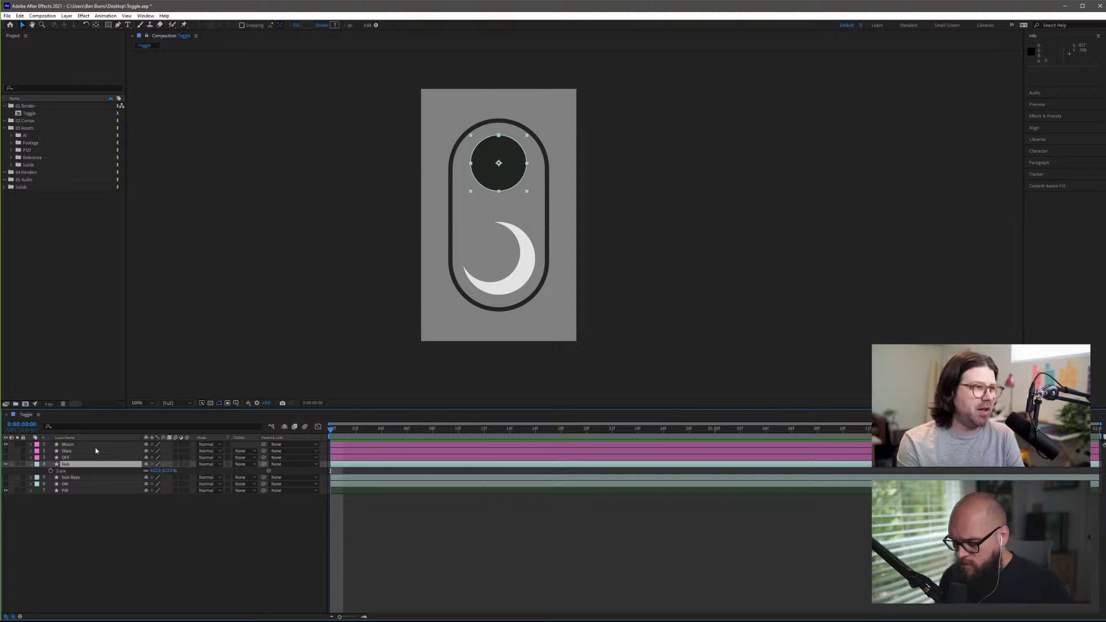
key("shift+p")
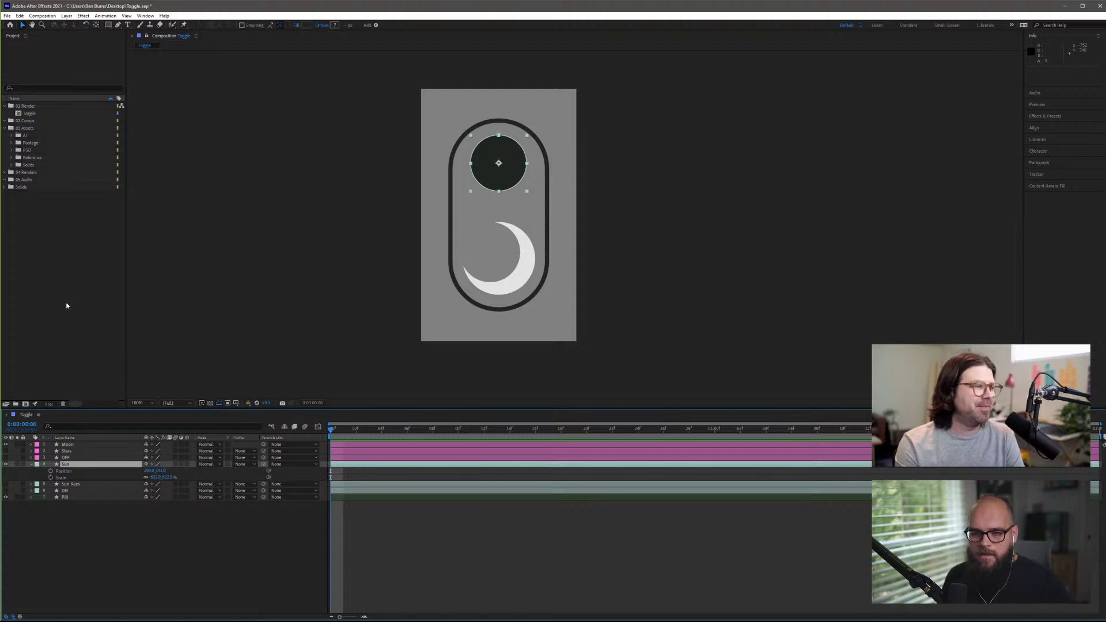
- Look through the General, Previews, Display and Type preferences for an option that enlarges the interface text
left_click(10, 15)
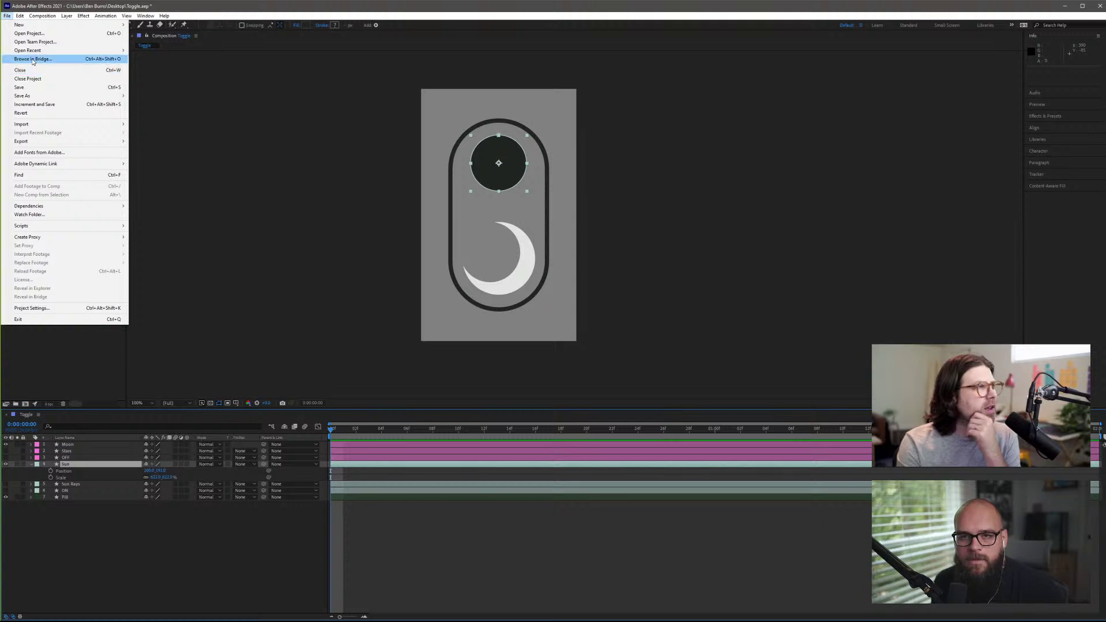
mouse_move(20, 17)
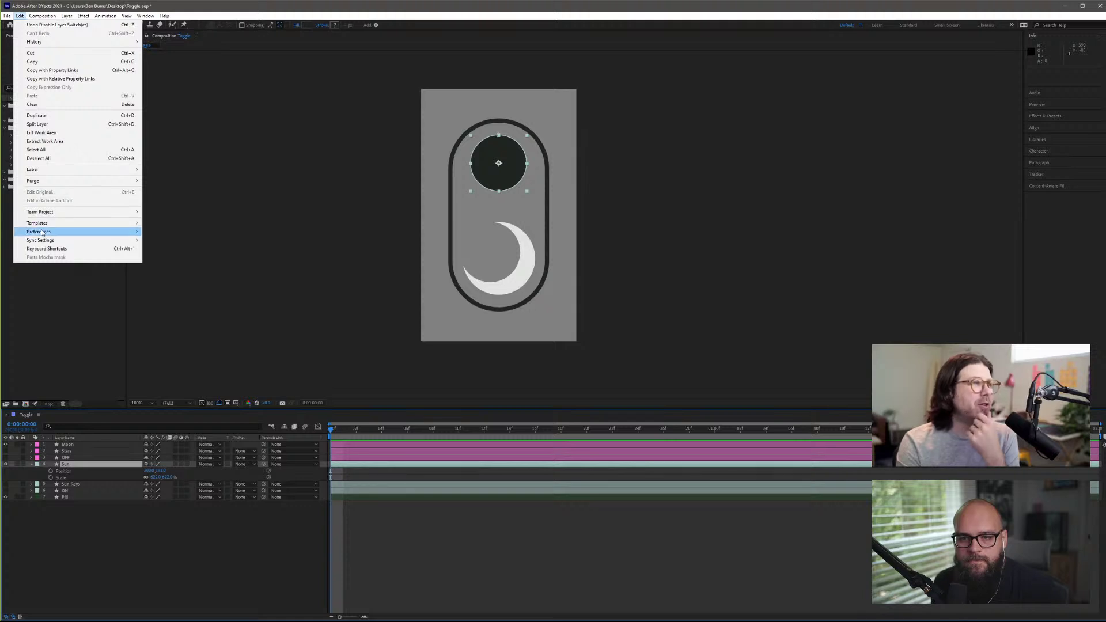
mouse_move(53, 232)
left_click(173, 234)
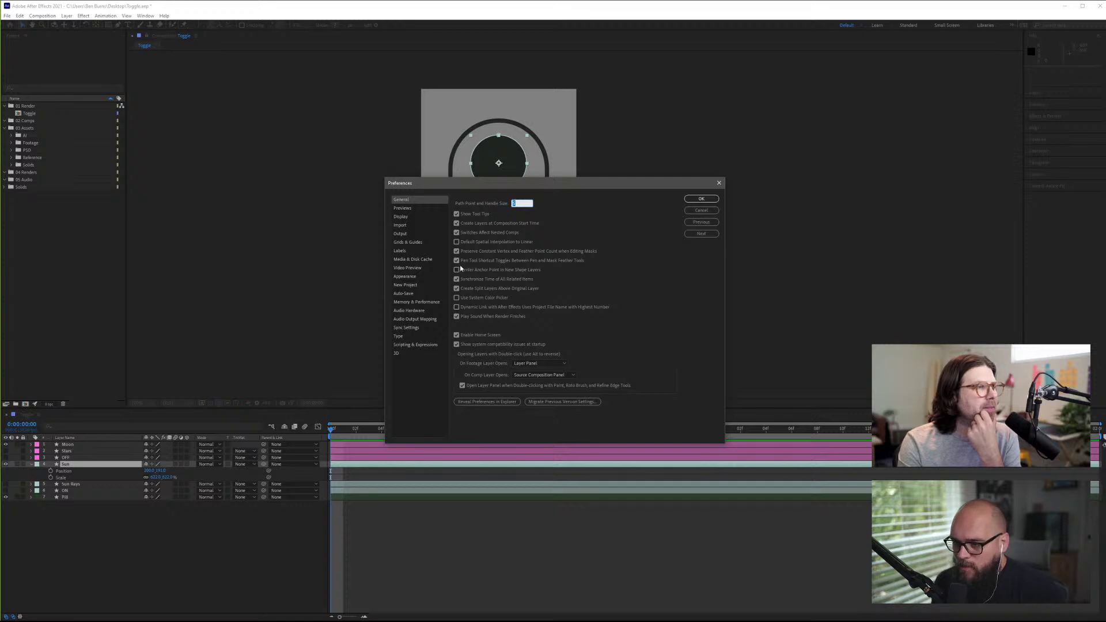
left_click(429, 207)
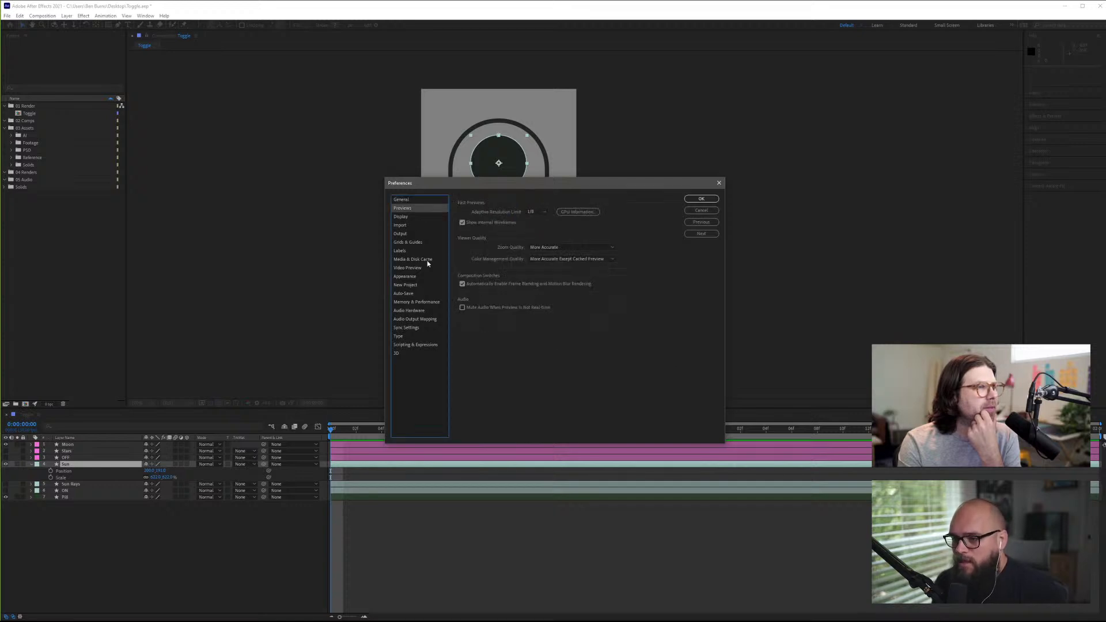
left_click(420, 217)
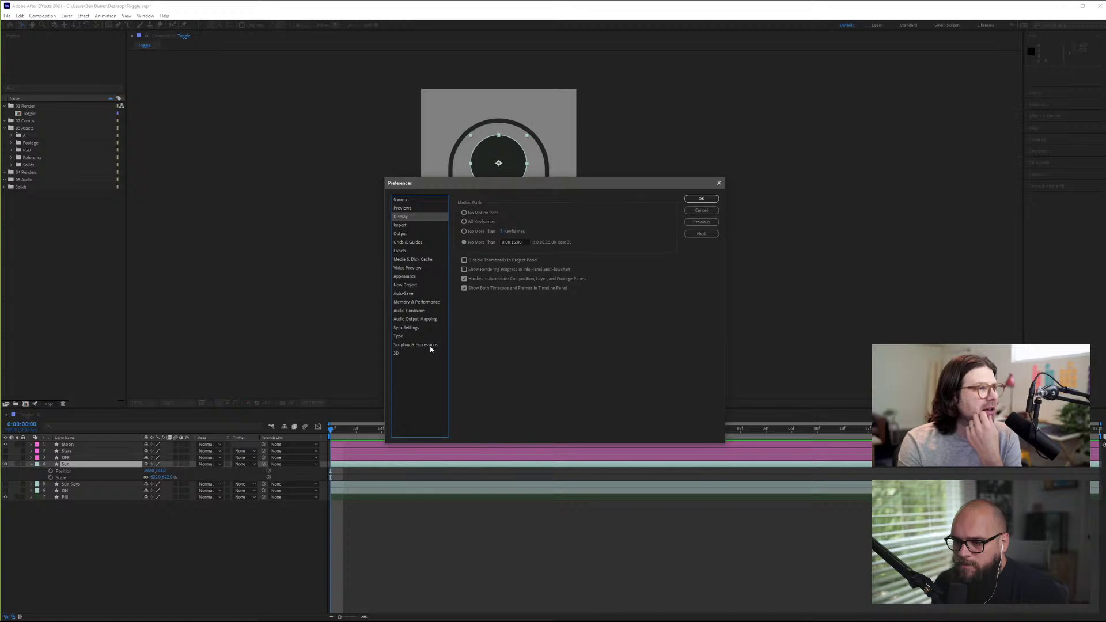
left_click(399, 336)
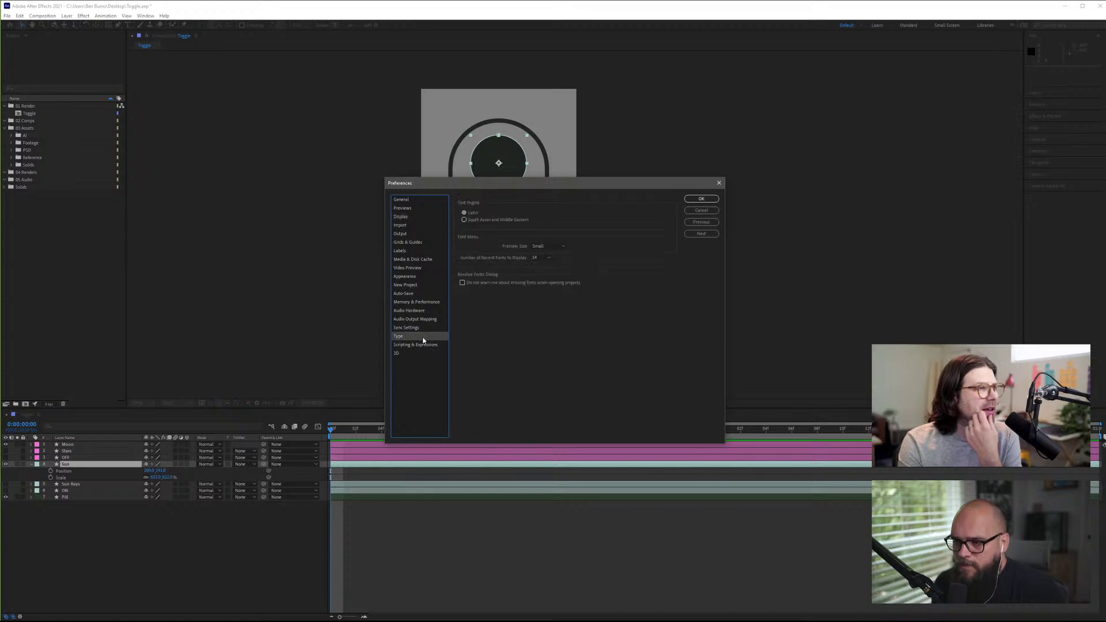
- Try the Large font menu preview size in the Type preferences, set it back to Small, and close the preferences
left_click(552, 246)
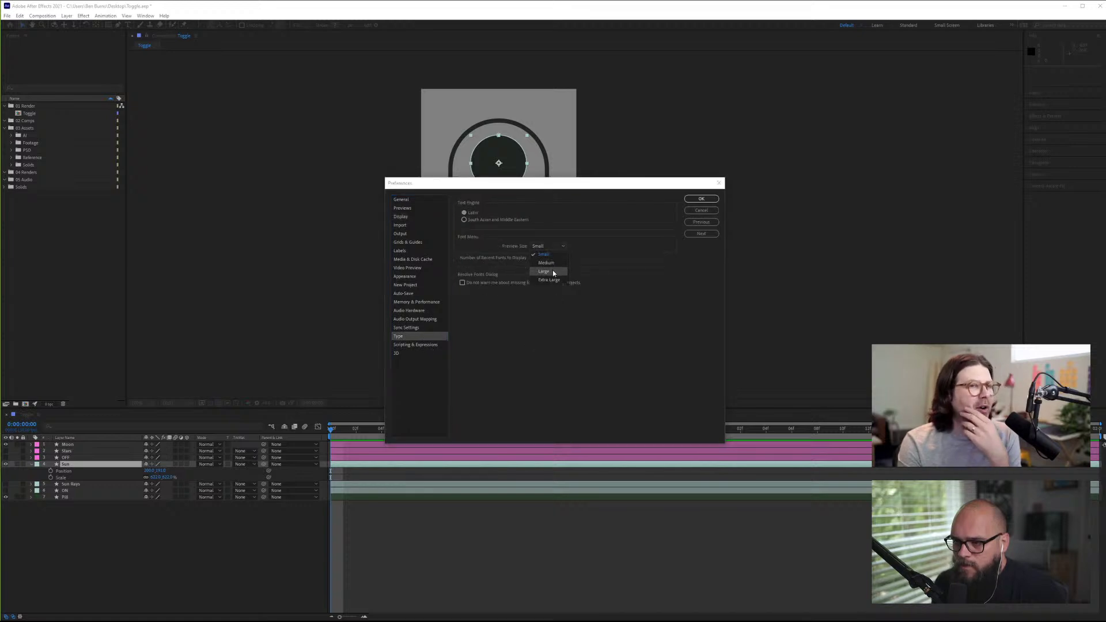
left_click(553, 272)
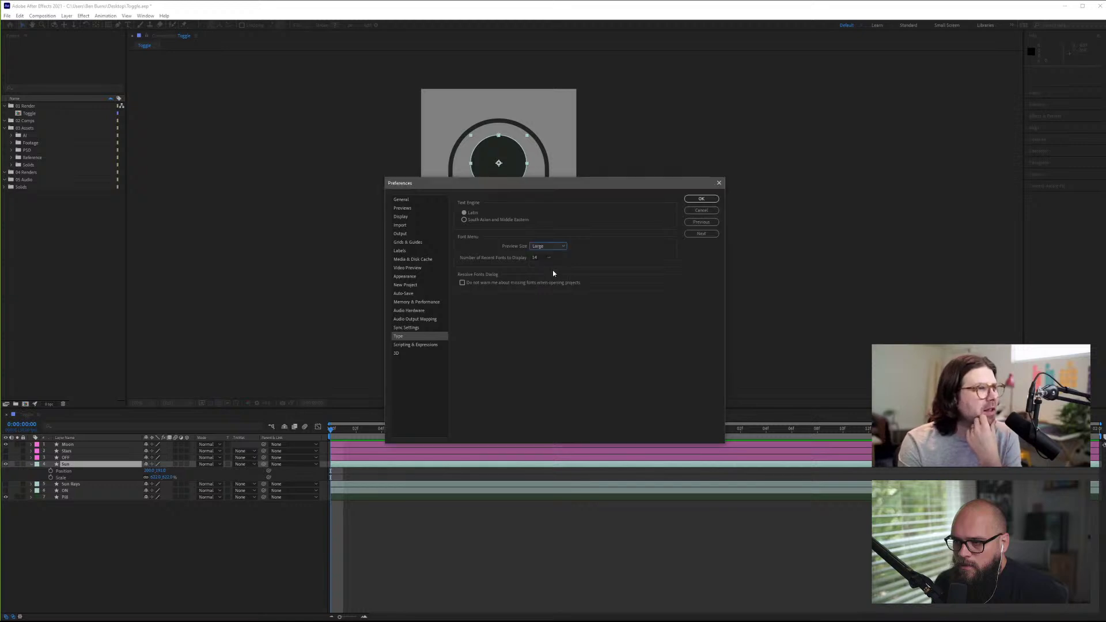
left_click(553, 246)
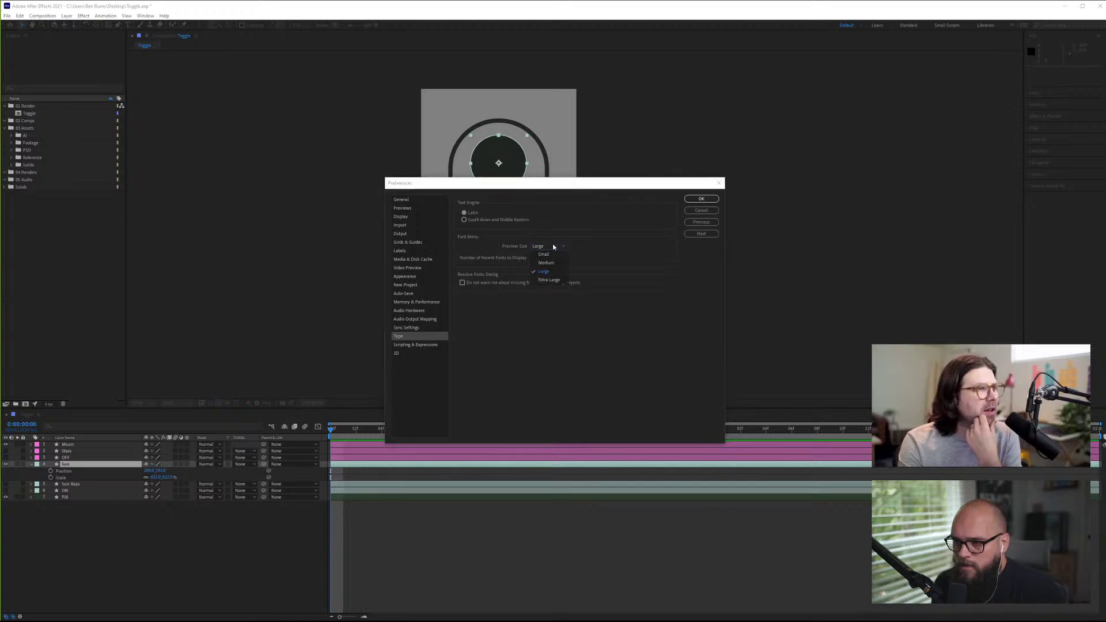
left_click(544, 254)
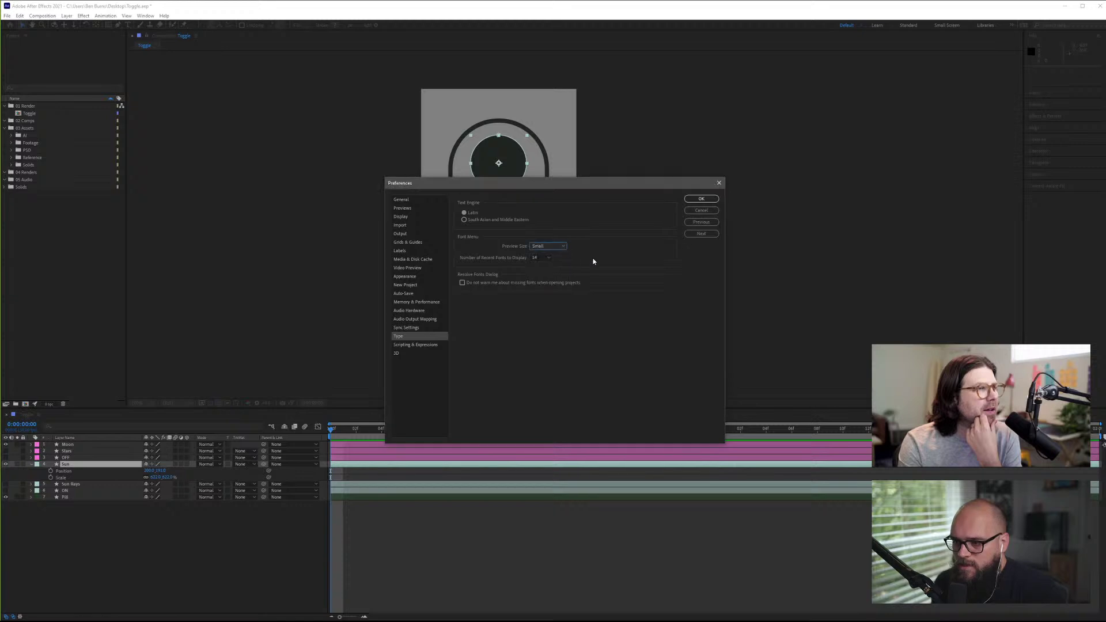
left_click(422, 200)
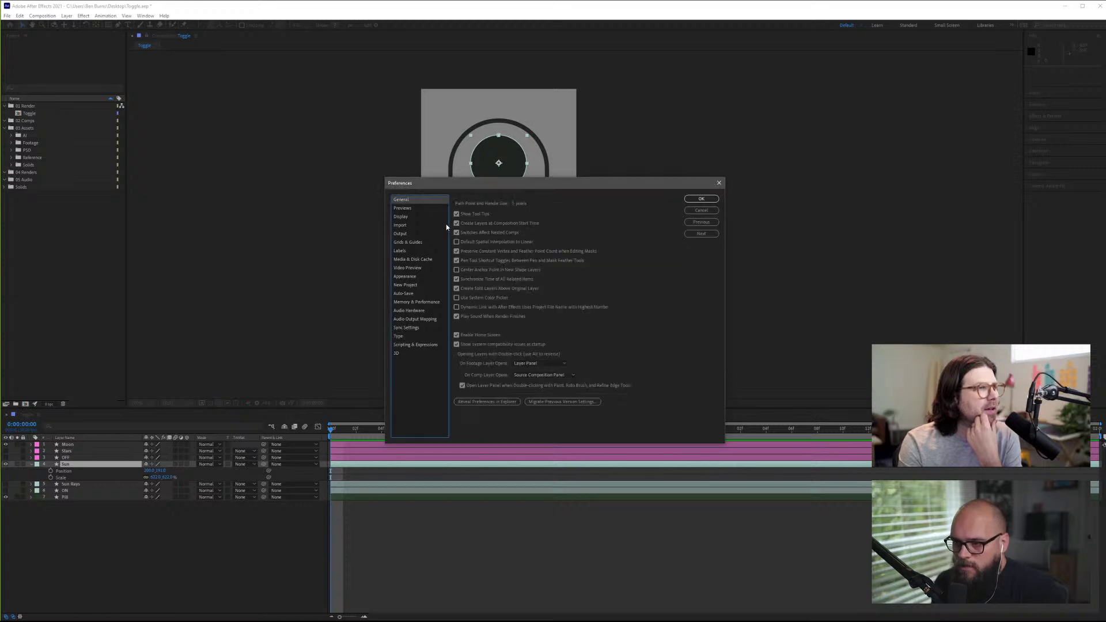
left_click(701, 199)
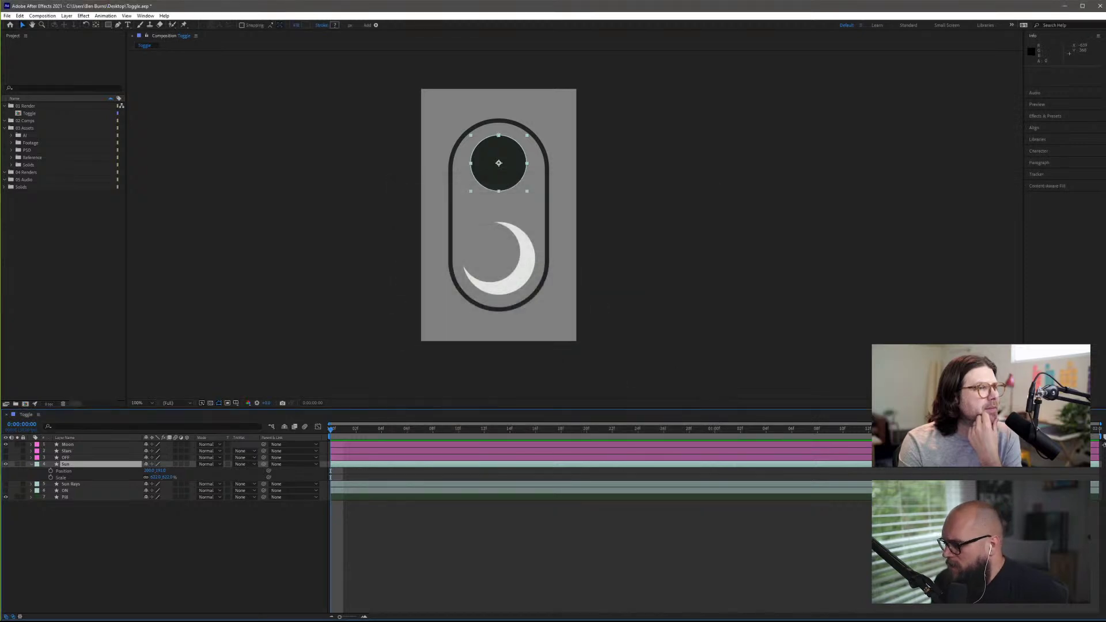
- Try shrinking the application window to make the interface appear larger, and maximize the window again
key("super+Down")
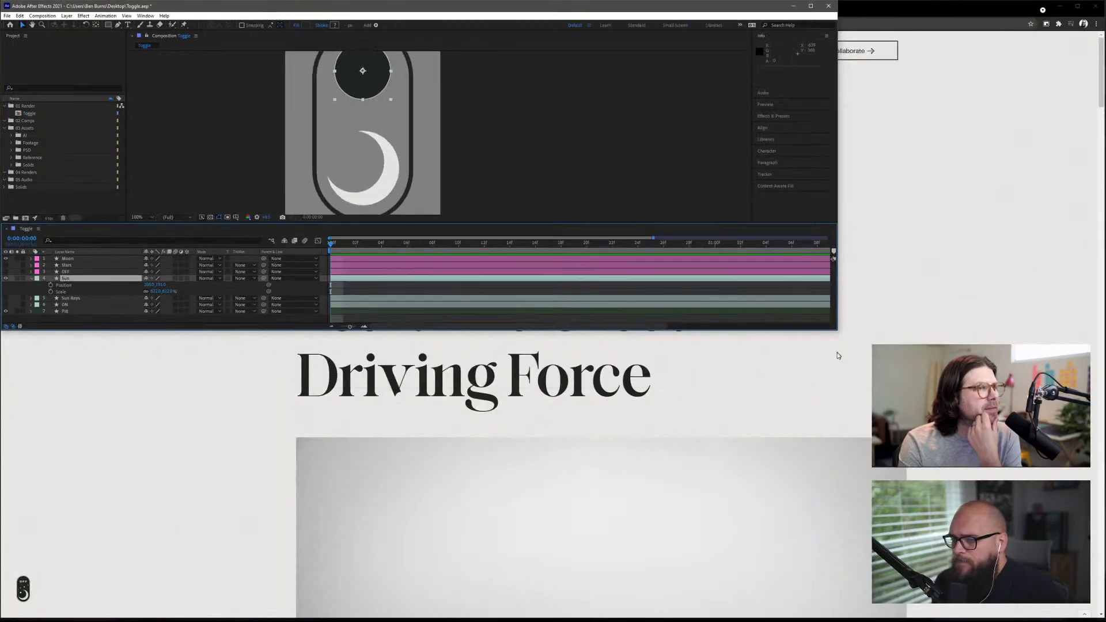
left_click_drag(836, 329, 752, 482)
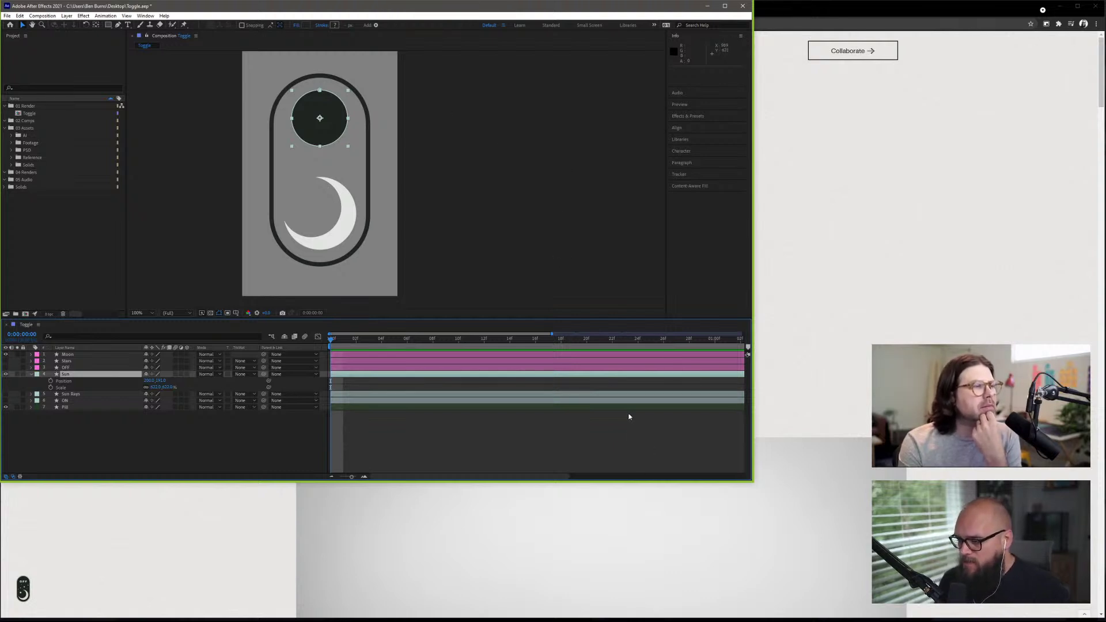
double_click(637, 12)
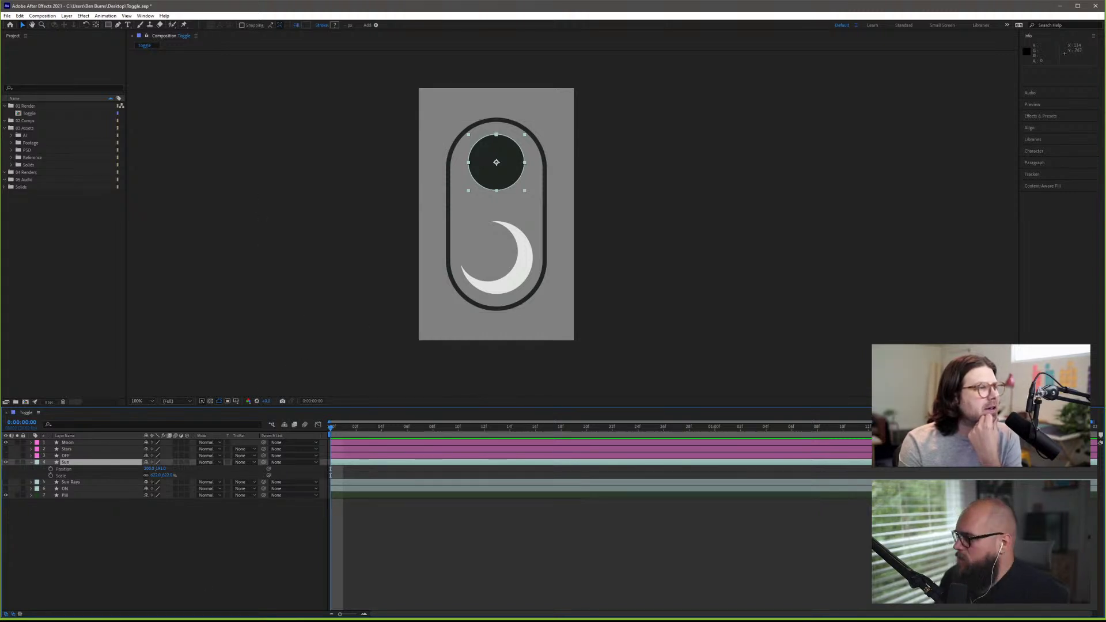
- Switch to Chrome and search Google for "increase font size in after effects software"
key("alt+Tab")
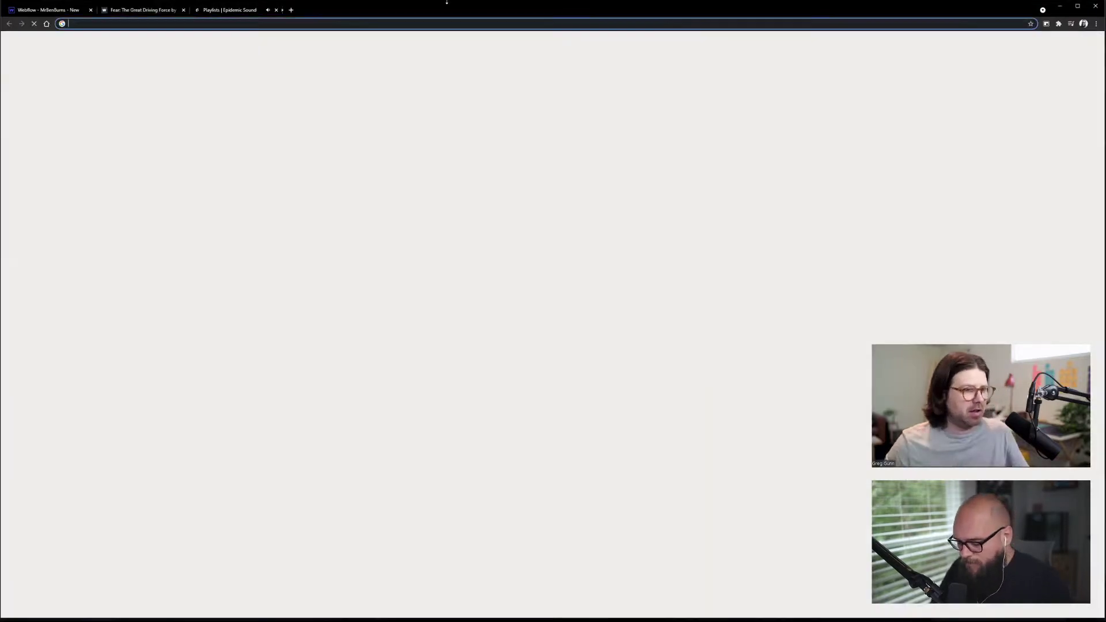
type("increase fon")
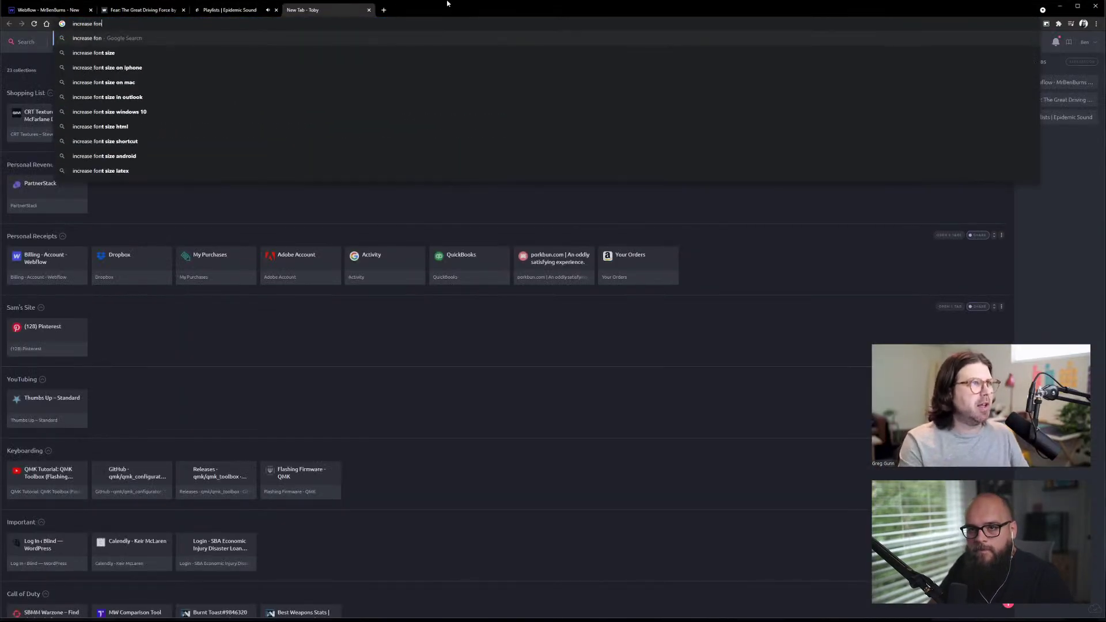
type("t size in aft")
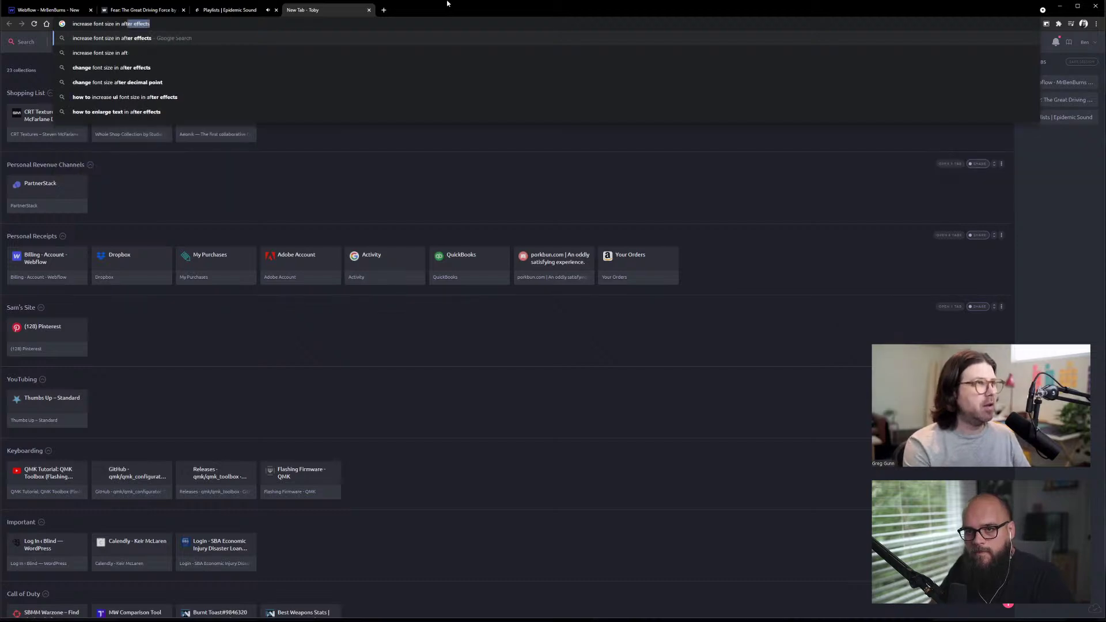
type("er effects ")
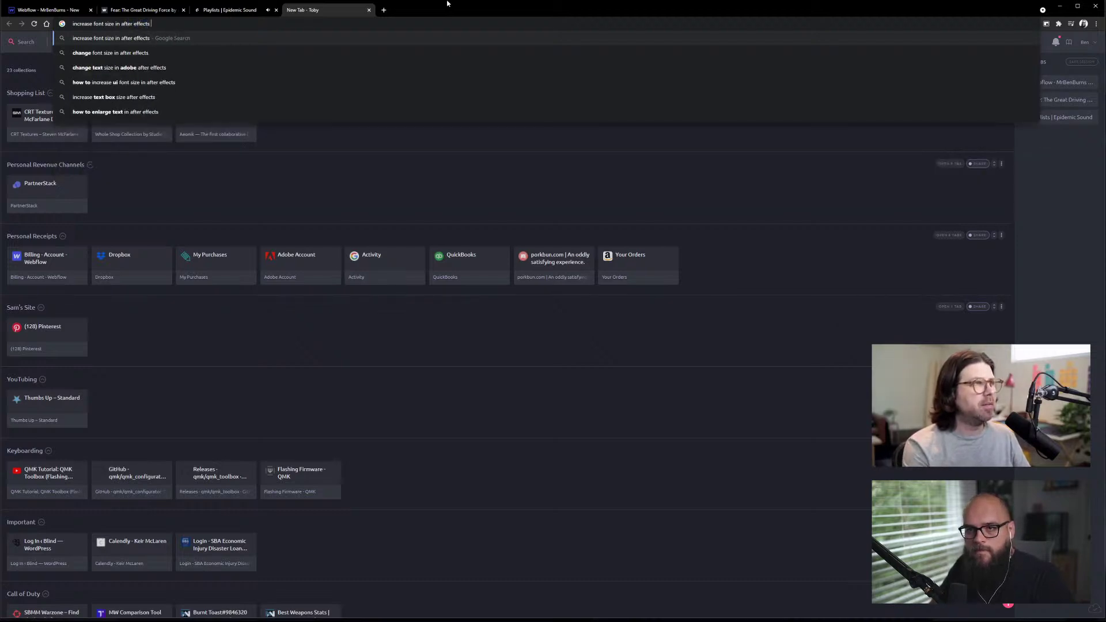
type("software")
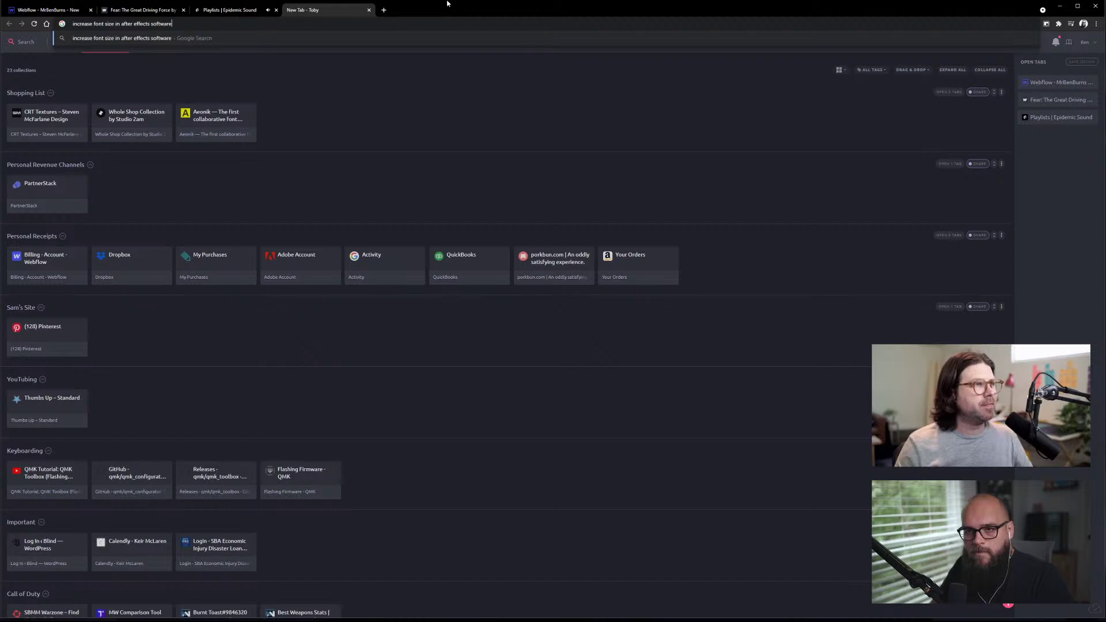
key("Return")
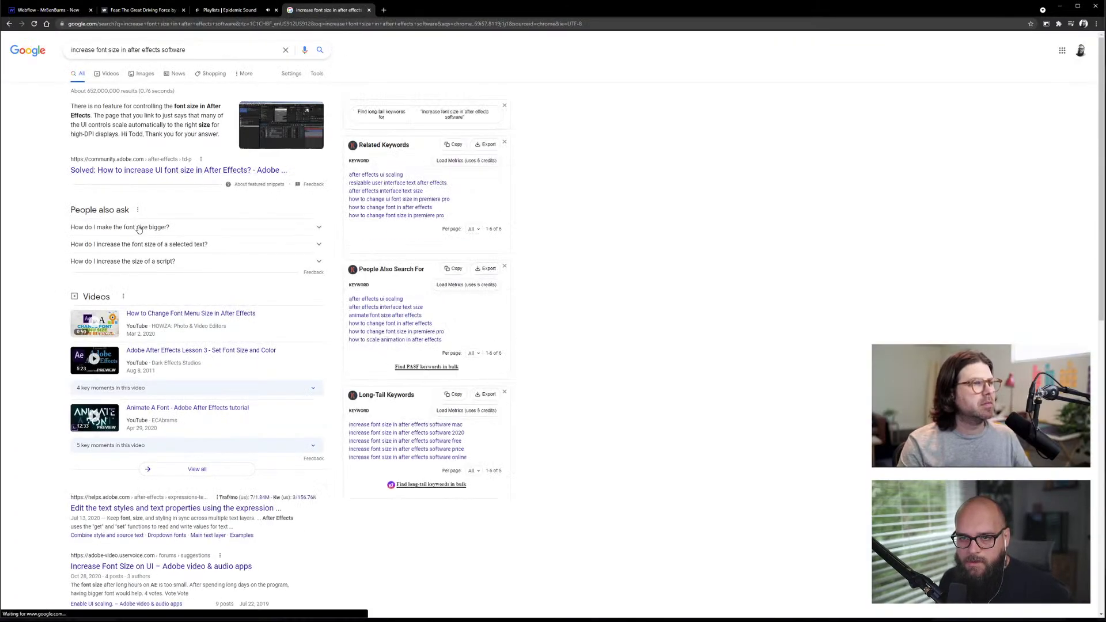
- Open the solved Adobe Support Community thread on increasing the After Effects UI font size and read through its replies
left_click(184, 170)
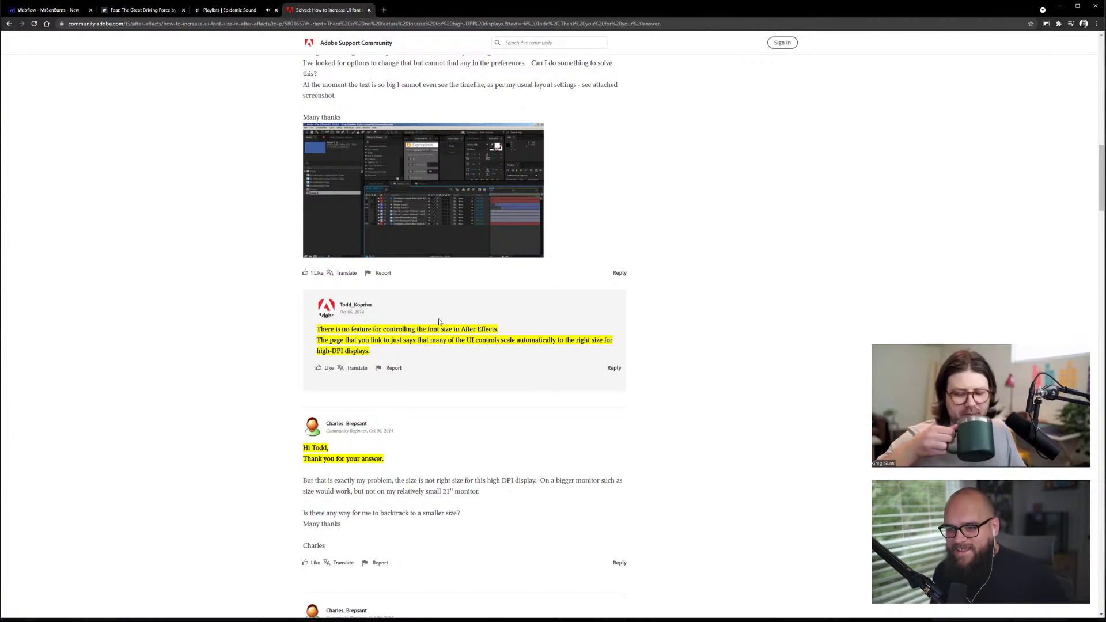
scroll(386, 254, "down", 13)
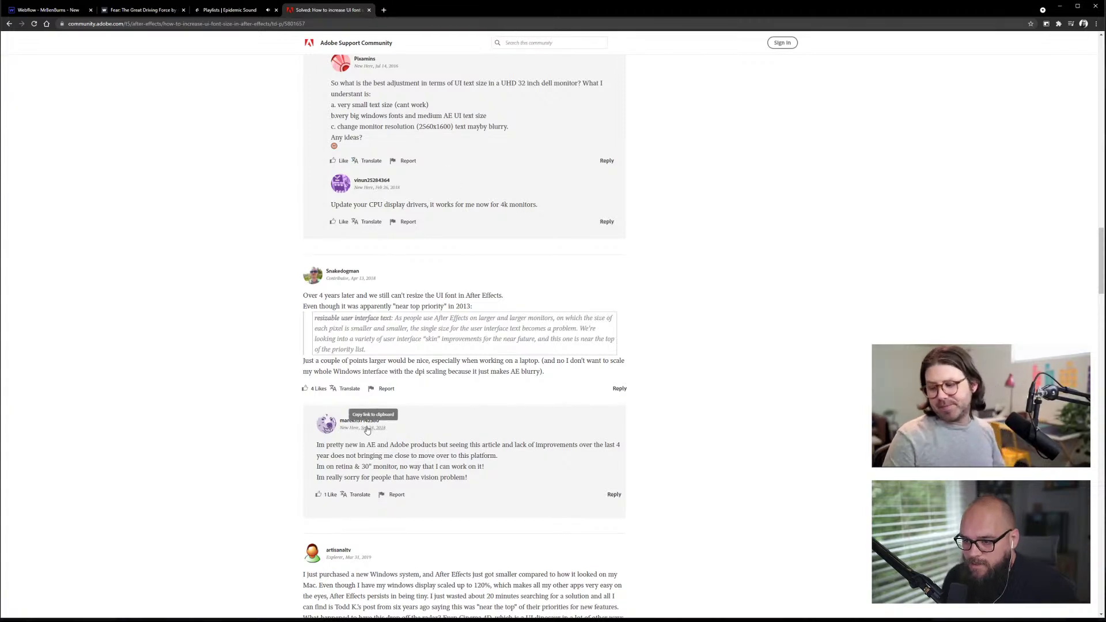
scroll(368, 423, "down", 5)
scroll(367, 429, "down", 2)
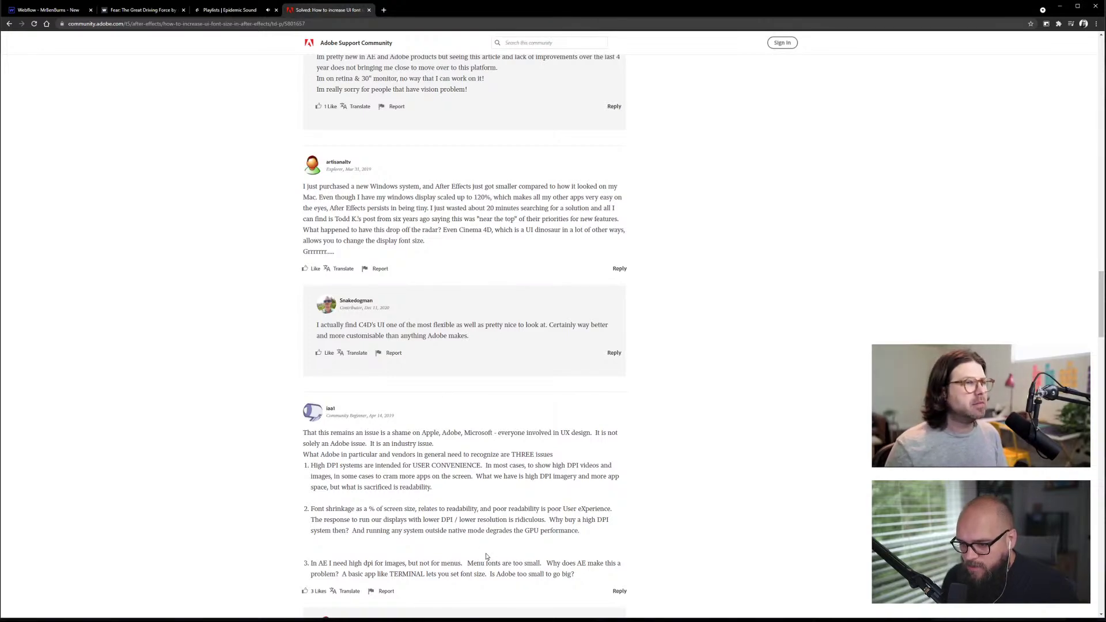
scroll(486, 555, "down", 11)
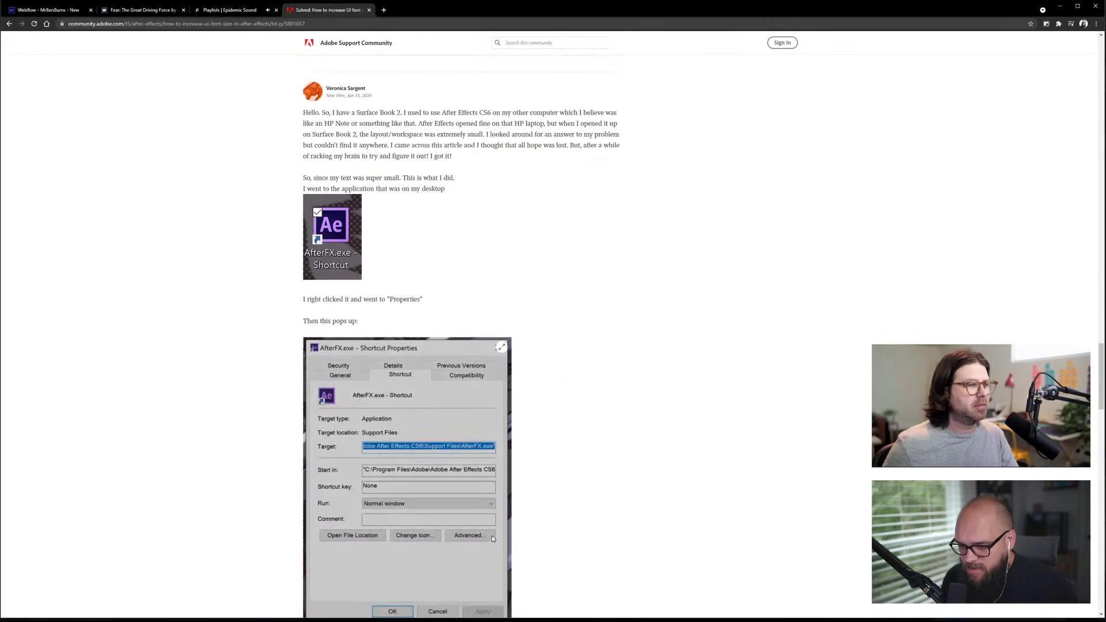
scroll(492, 539, "down", 7)
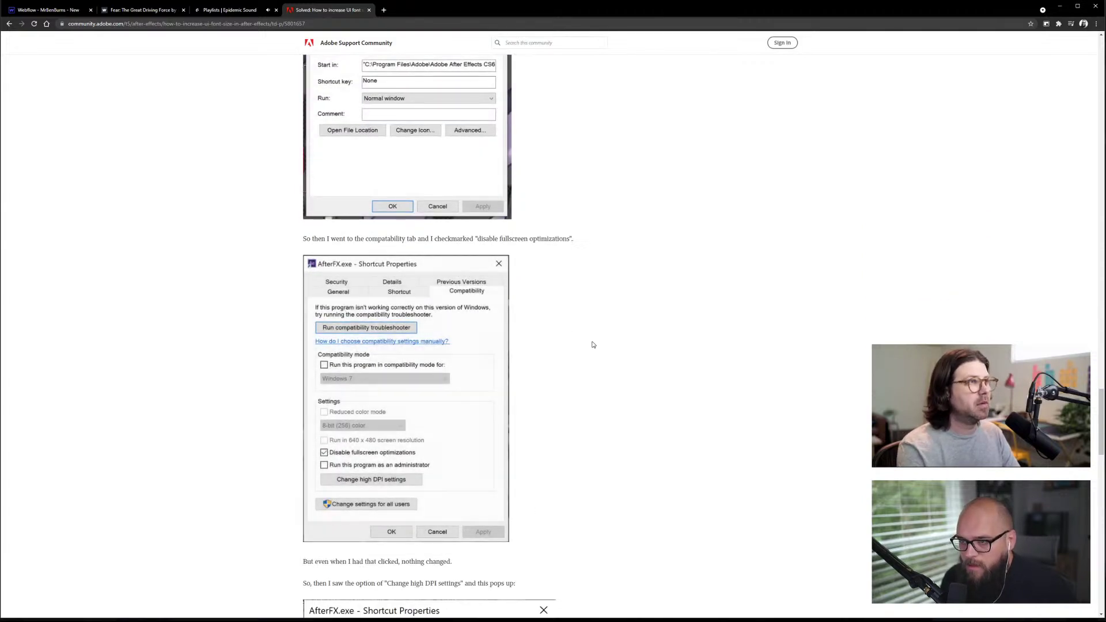
- Examine the reply that fixes small text through the AfterFX.exe shortcut's compatibility and high DPI settings, including its before-and-after screenshots
scroll(592, 348, "up", 3)
scroll(592, 347, "up", 1)
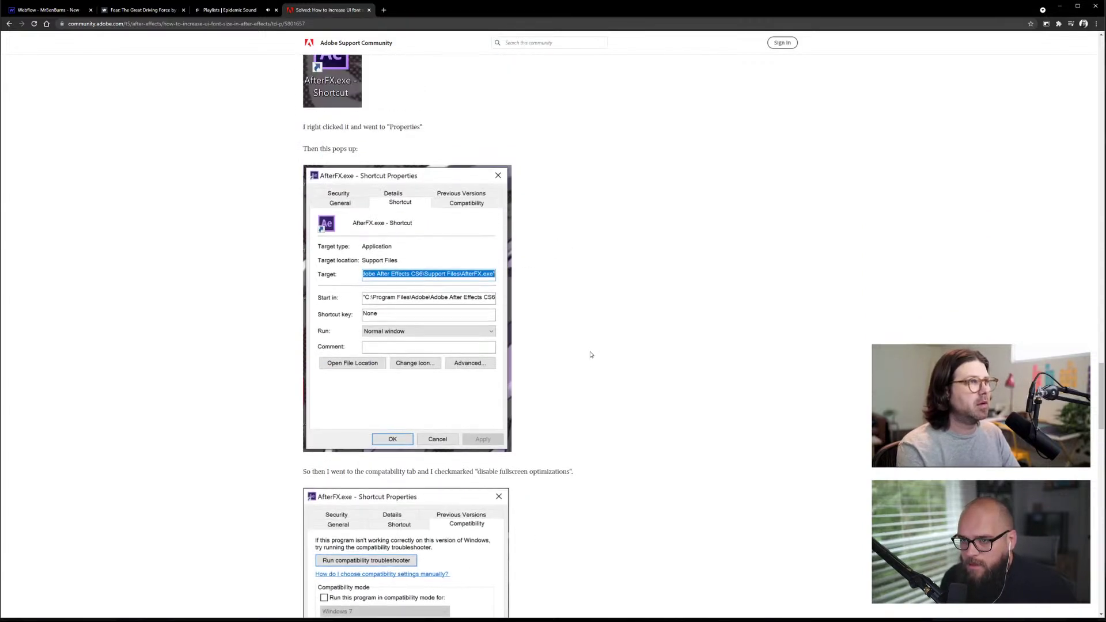
scroll(590, 354, "up", 5)
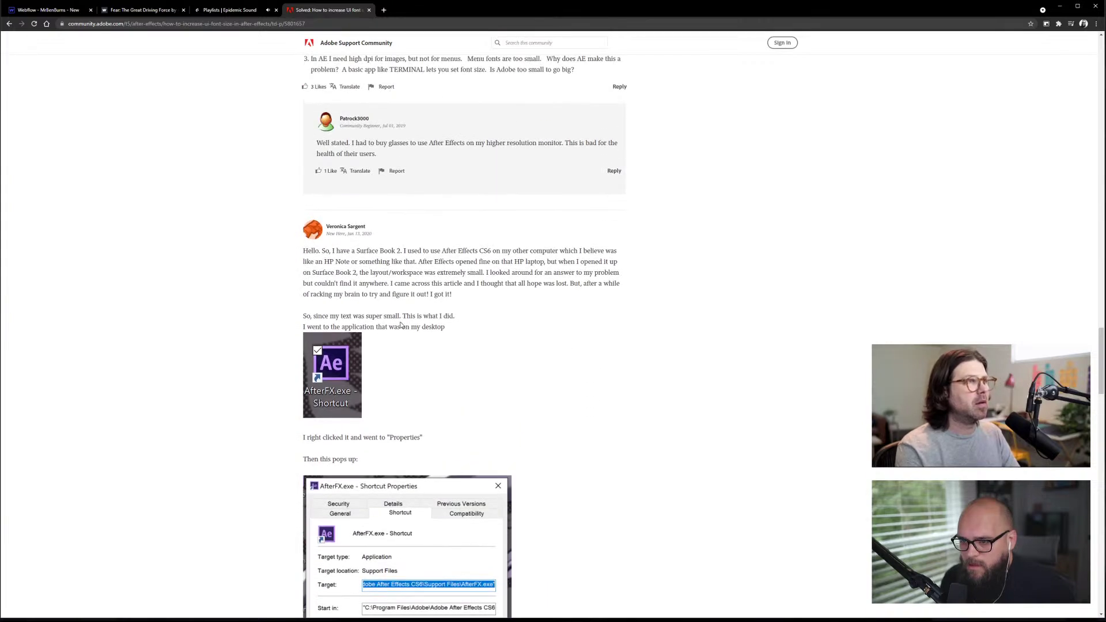
scroll(478, 398, "down", 1)
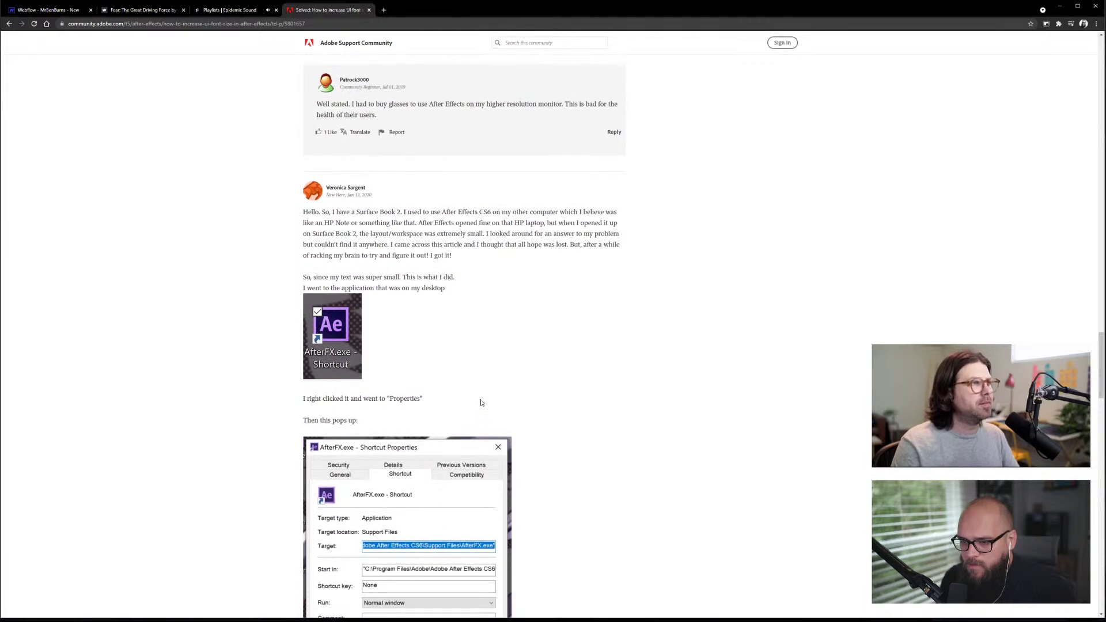
scroll(544, 399, "down", 1)
scroll(544, 399, "down", 5)
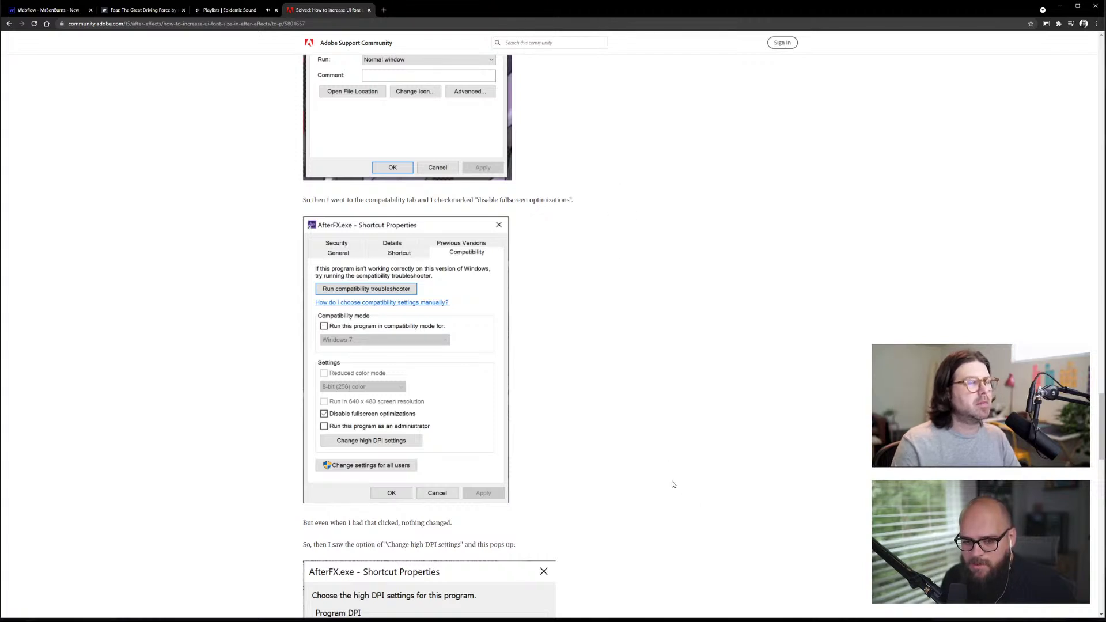
scroll(634, 544, "down", 8)
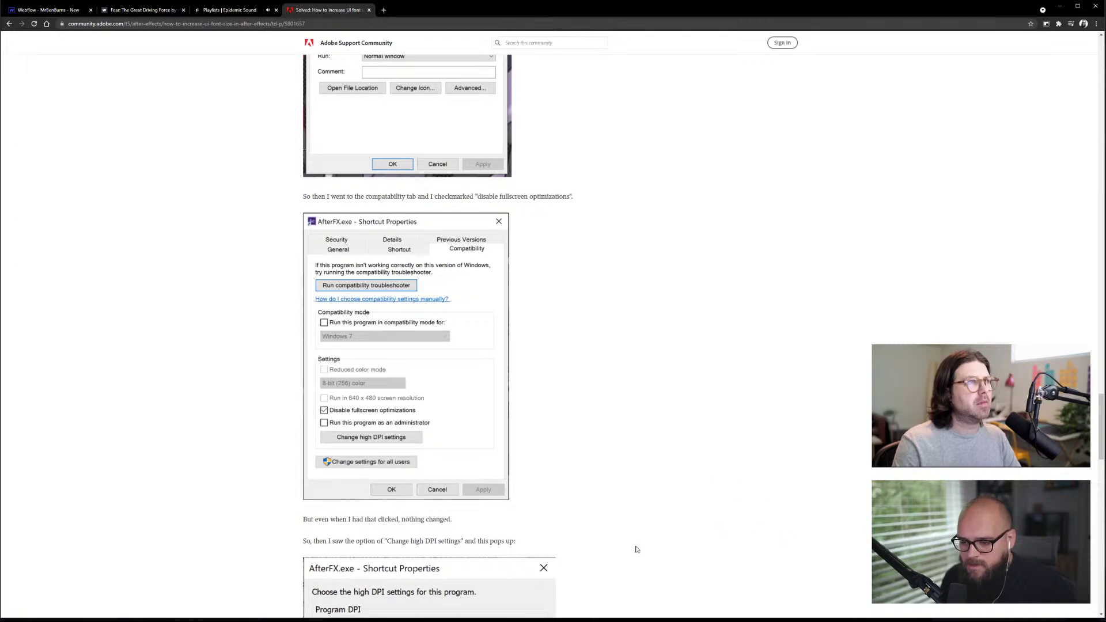
scroll(632, 544, "down", 6)
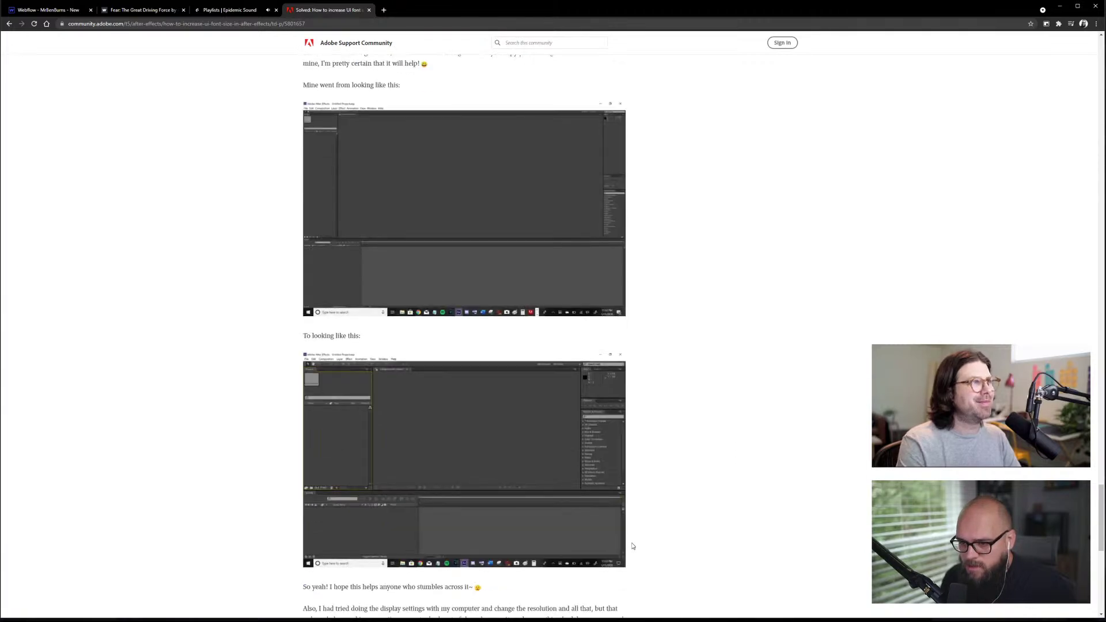
scroll(633, 547, "down", 6)
scroll(633, 548, "down", 1)
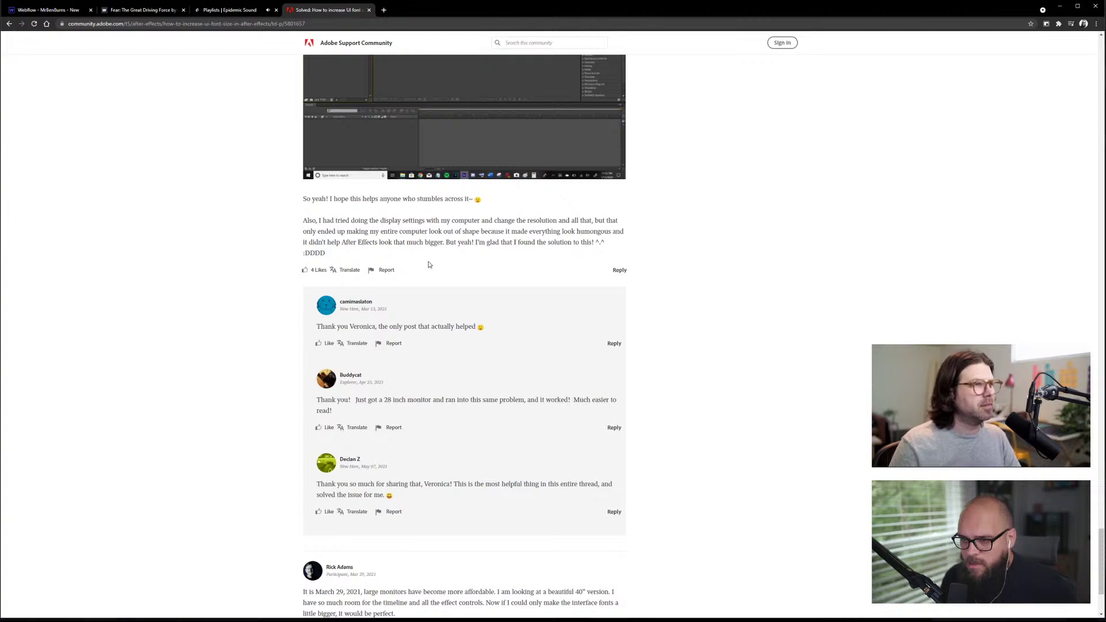
scroll(437, 272, "up", 6)
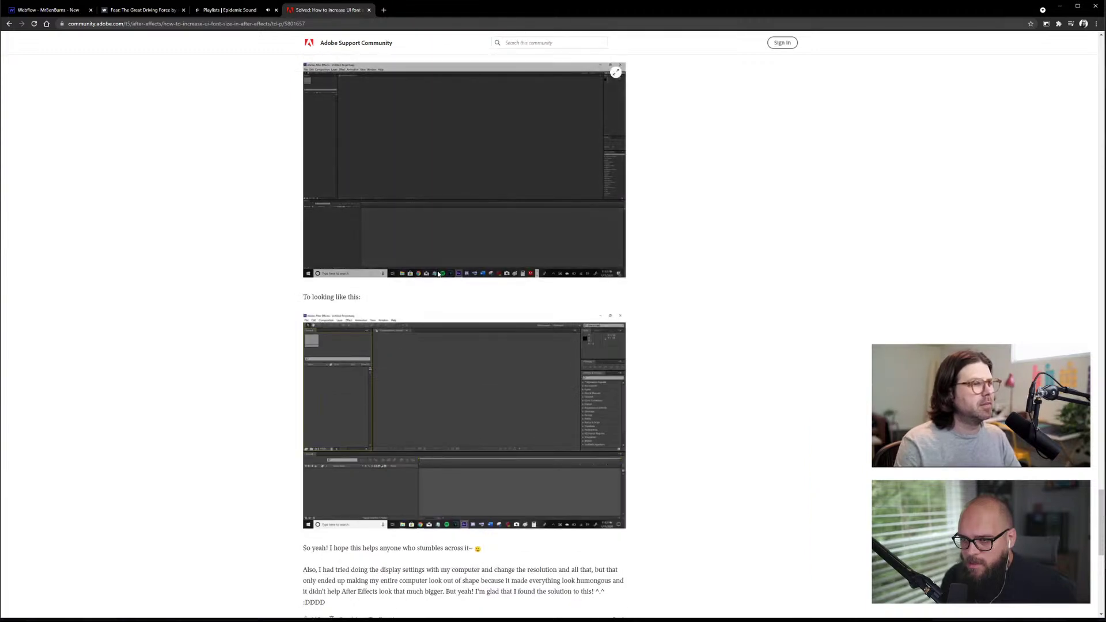
scroll(438, 275, "up", 6)
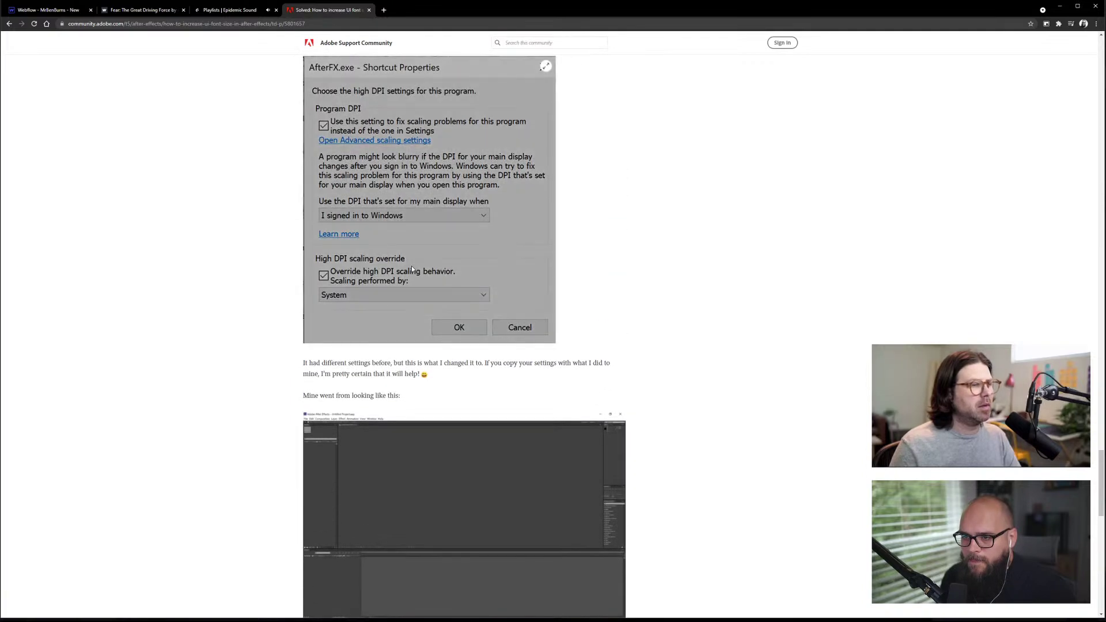
- Reread the forum reply's AfterFX.exe compatibility and high DPI scaling settings, and close the thread
scroll(411, 268, "up", 10)
scroll(416, 271, "up", 1)
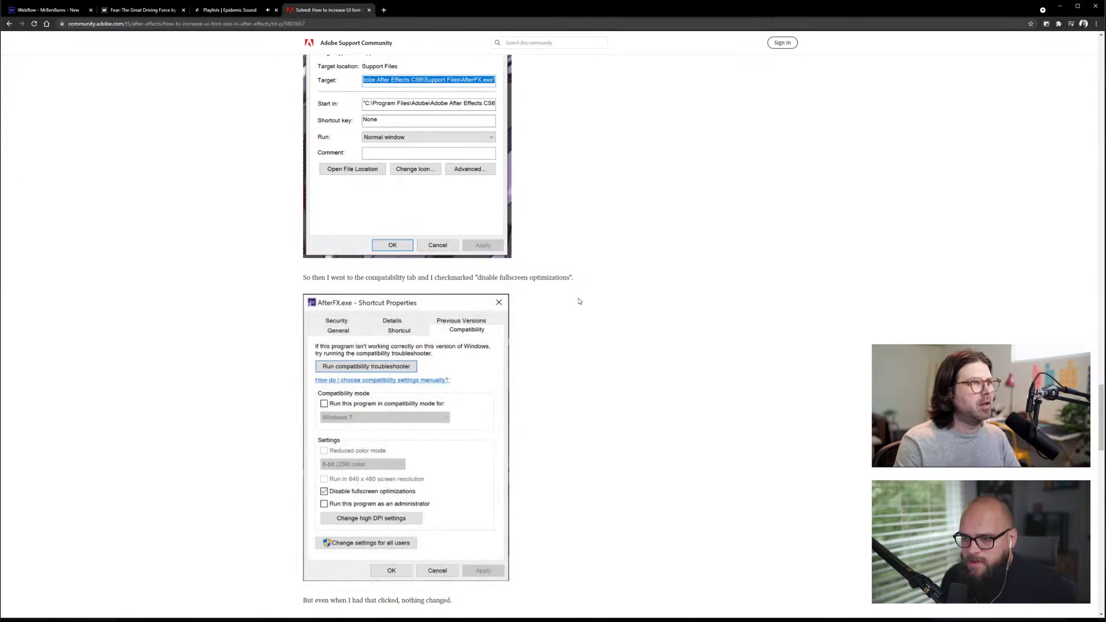
scroll(579, 300, "down", 1)
scroll(579, 300, "down", 1)
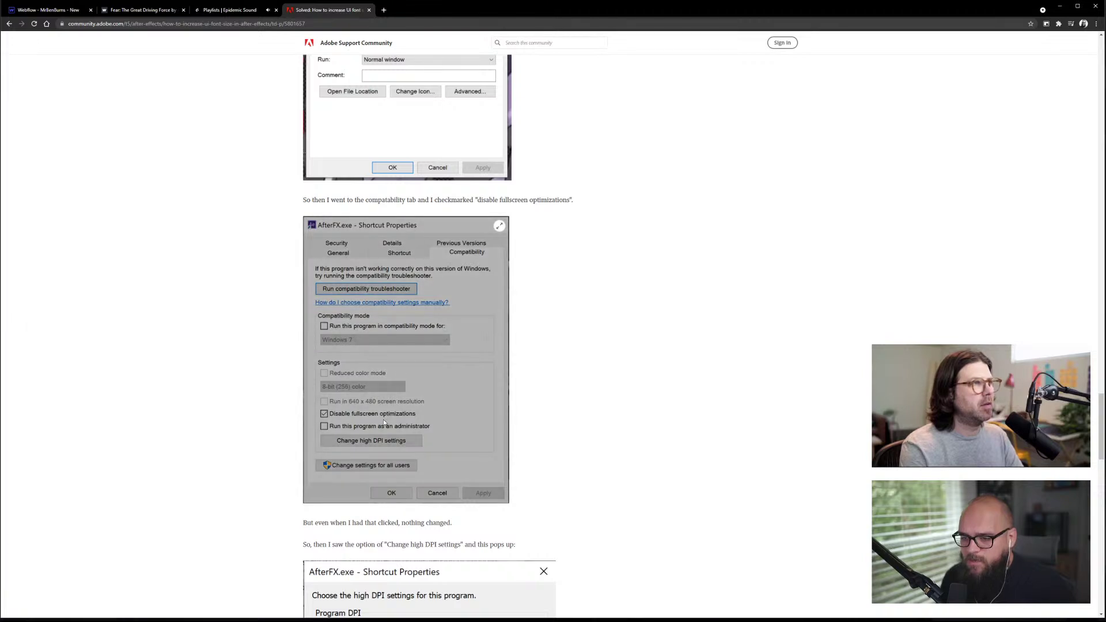
scroll(376, 392, "down", 1)
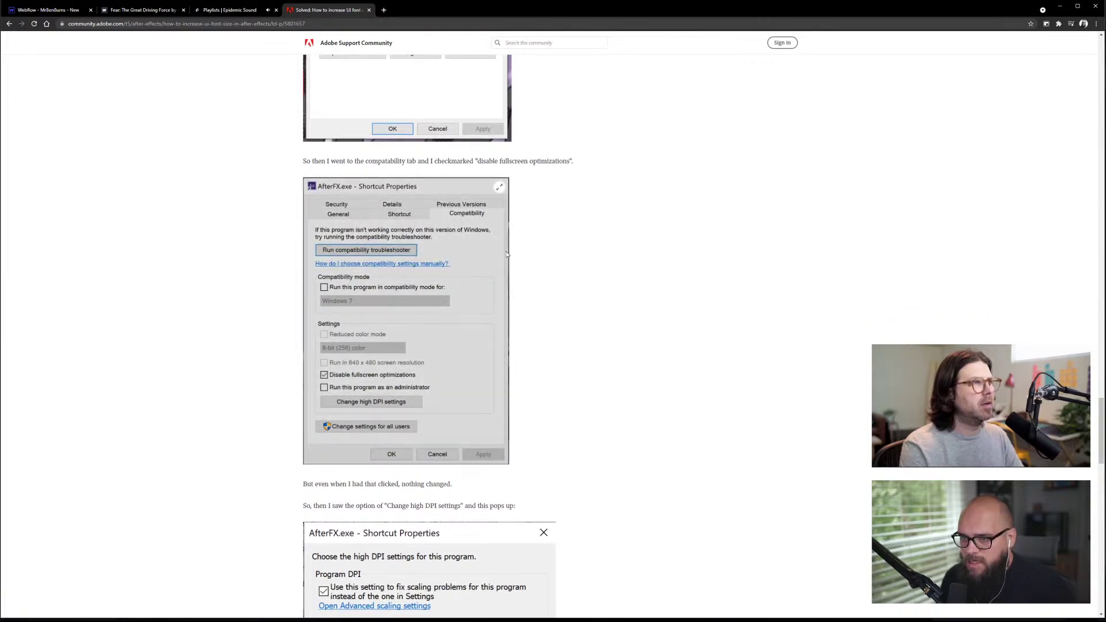
scroll(438, 396, "down", 10)
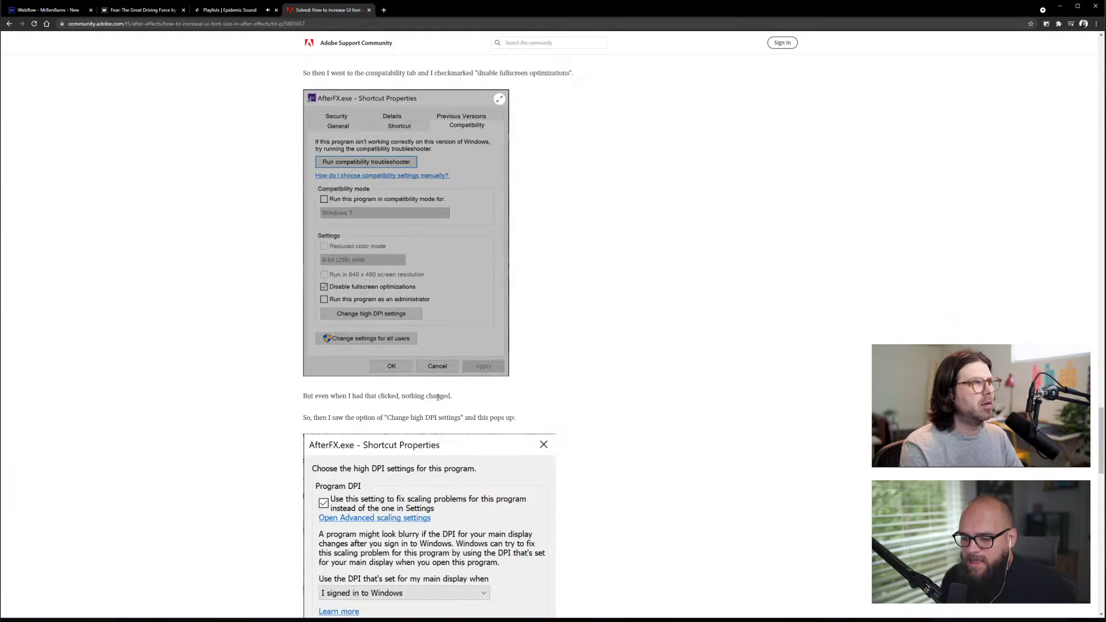
scroll(438, 396, "up", 20)
scroll(443, 398, "up", 8)
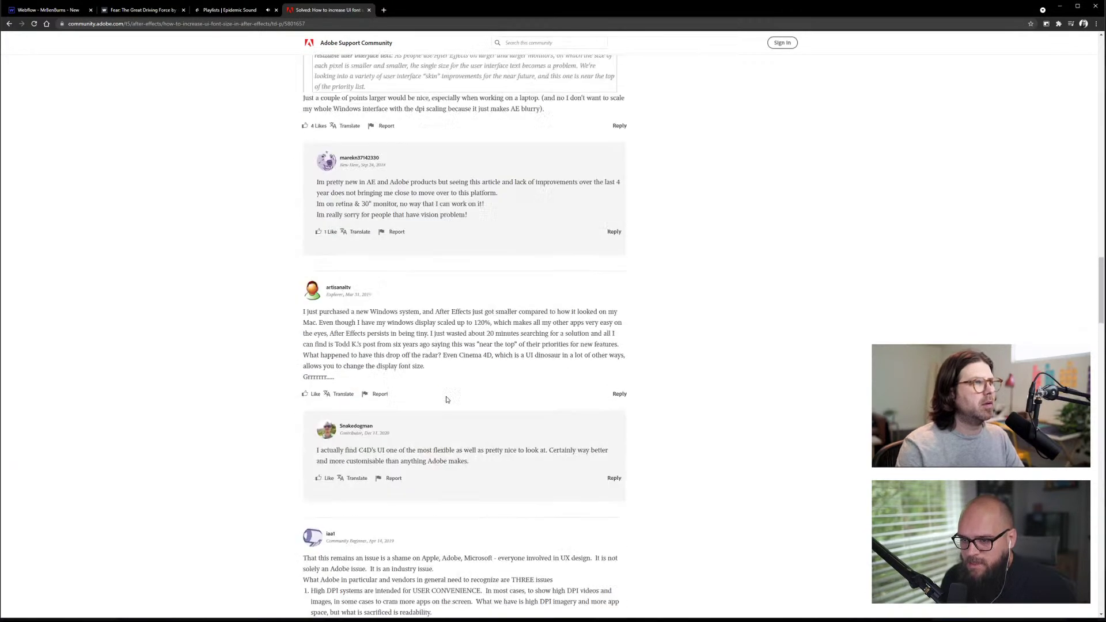
left_click(370, 10)
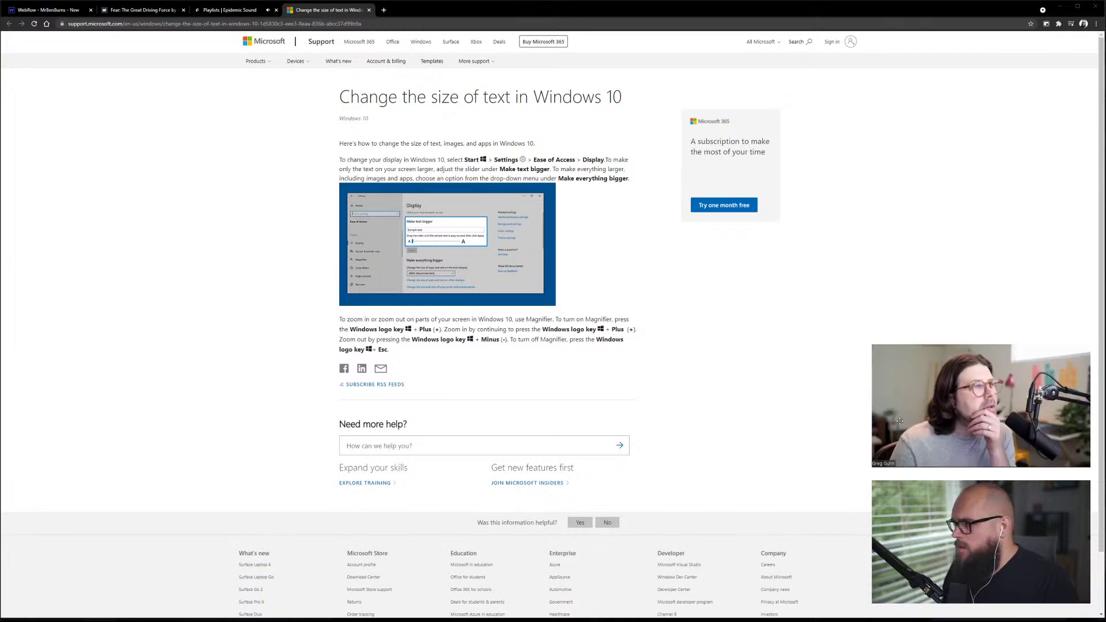
- Try enlarging Windows text almost to the maximum under Make text bigger in the Ease of Access Display settings, and close the settings window
key("alt+Tab")
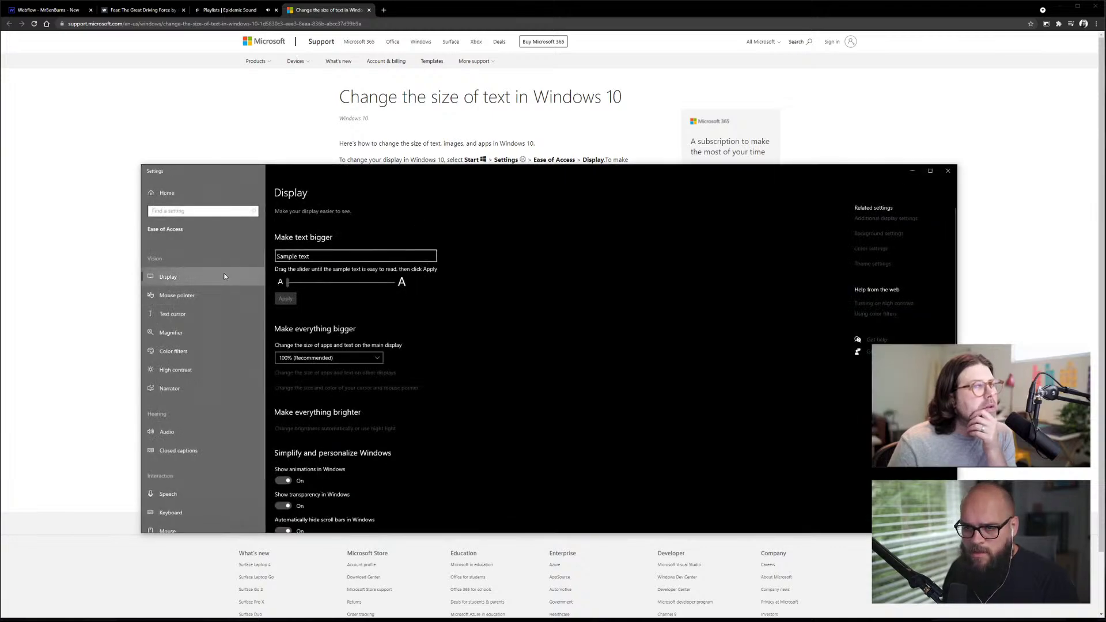
left_click(225, 277)
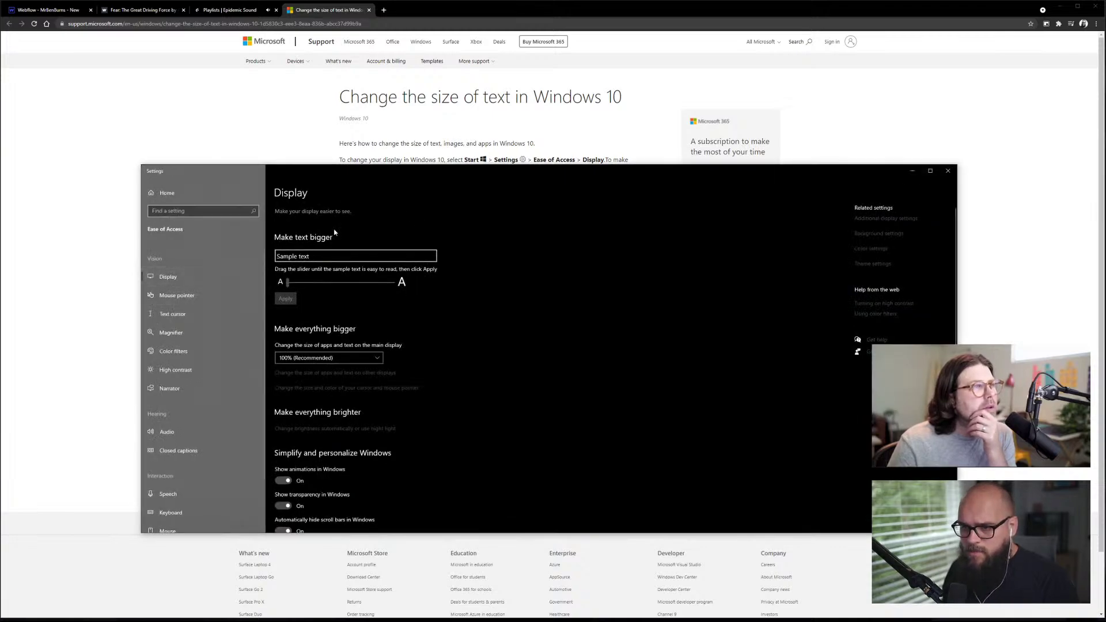
left_click_drag(247, 177, 834, 133)
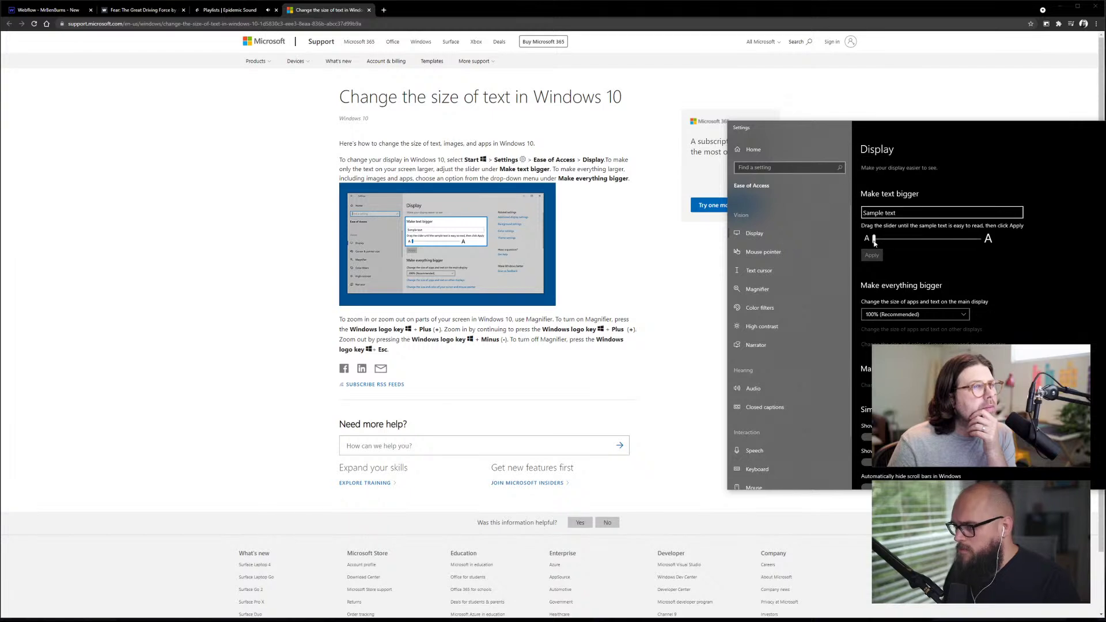
left_click_drag(875, 242, 976, 252)
left_click(871, 267)
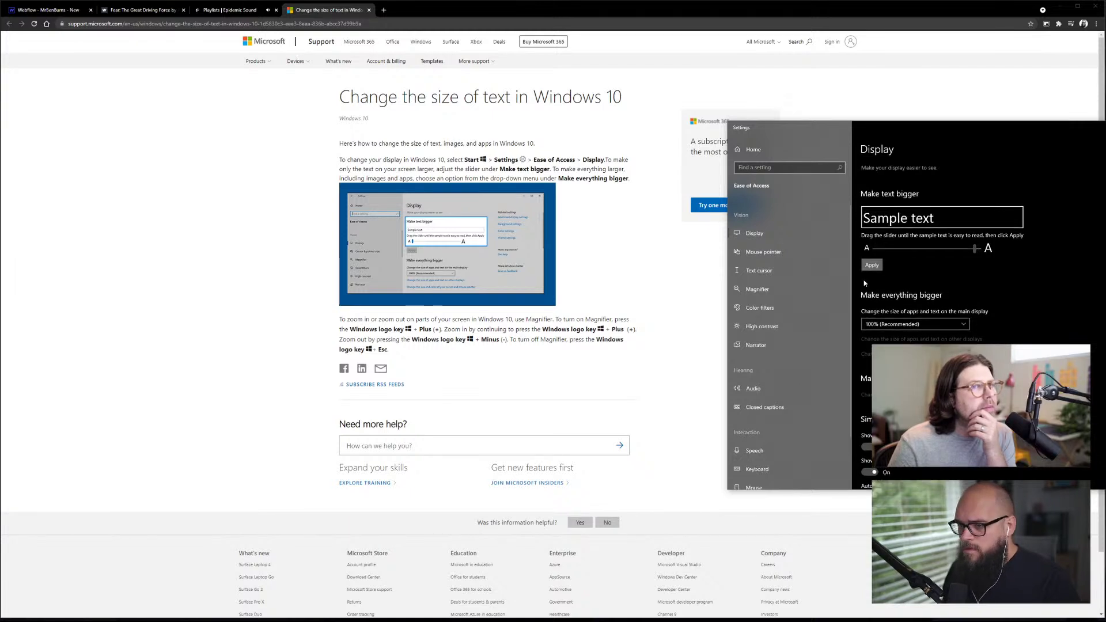
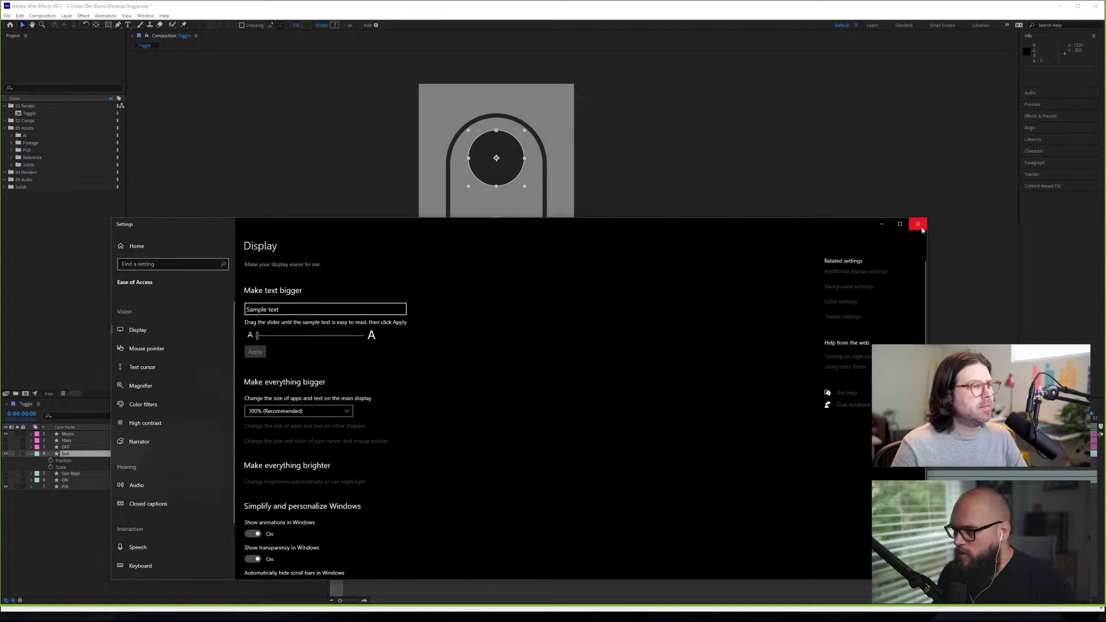
left_click(918, 224)
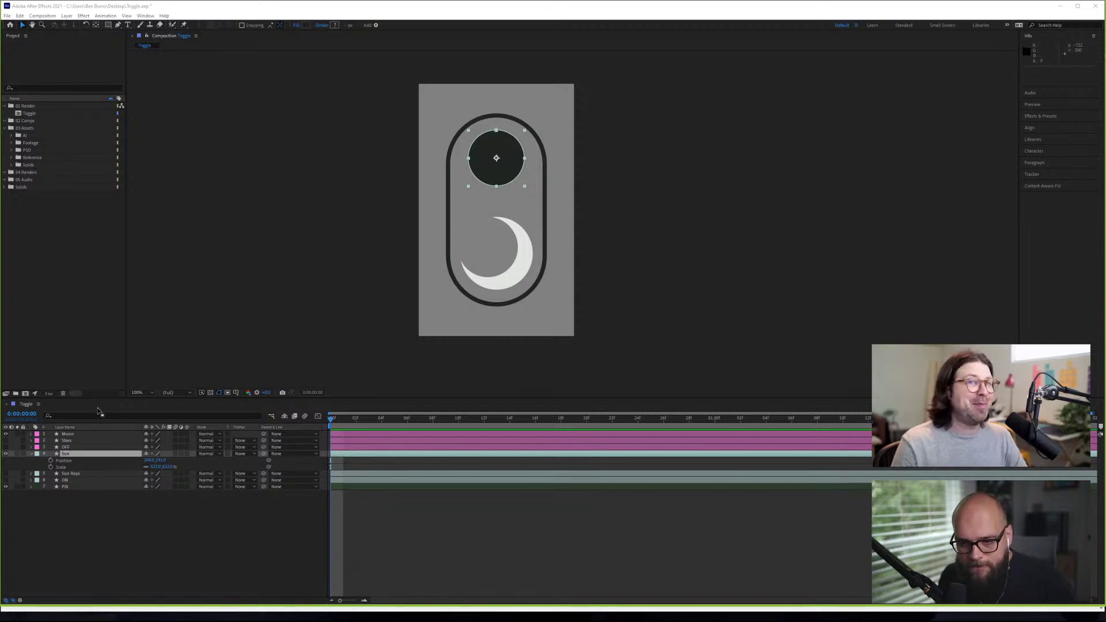
left_click(38, 404)
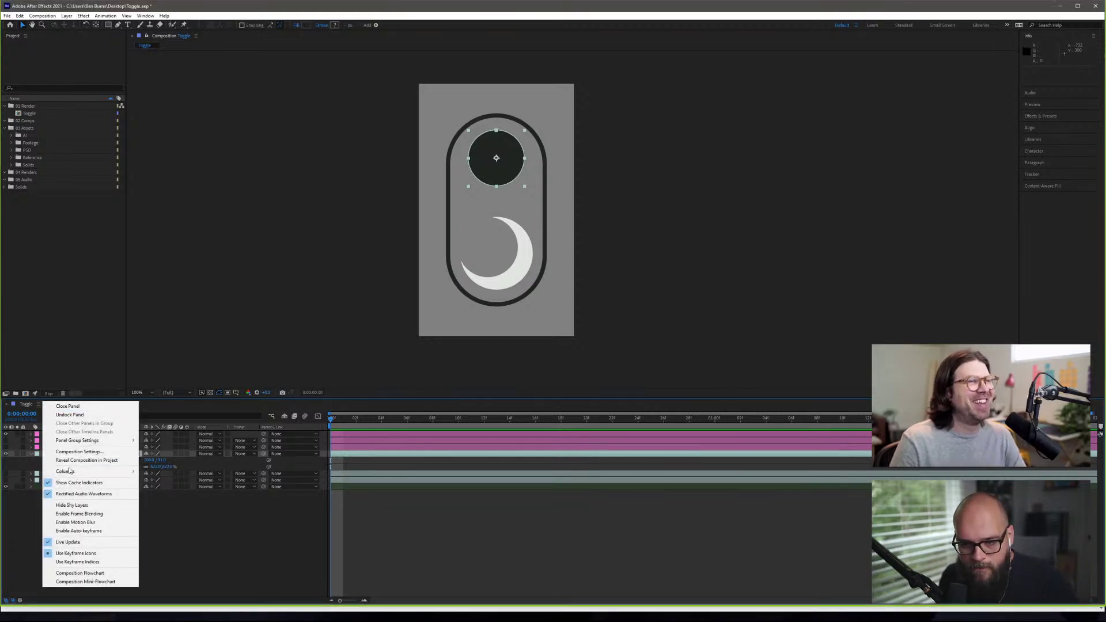
mouse_move(94, 473)
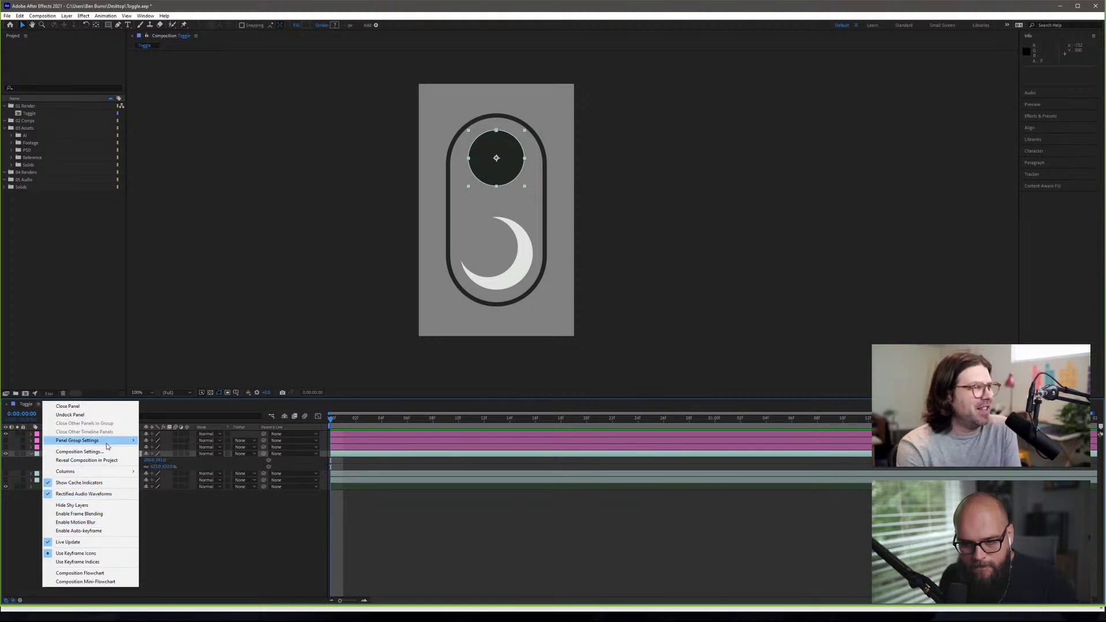
mouse_move(106, 443)
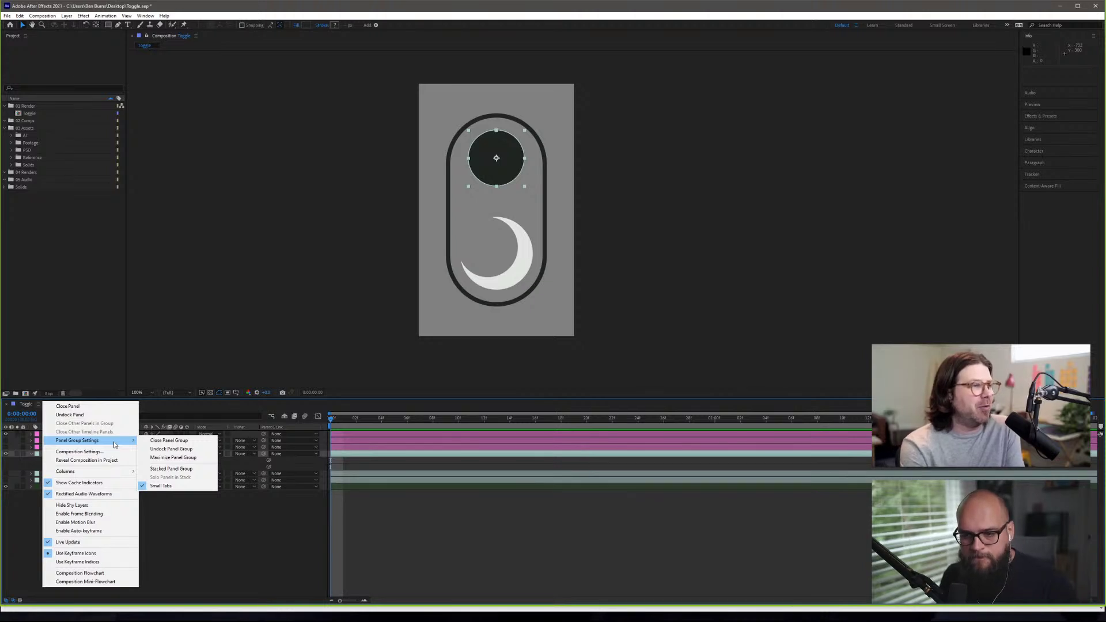
left_click(197, 568)
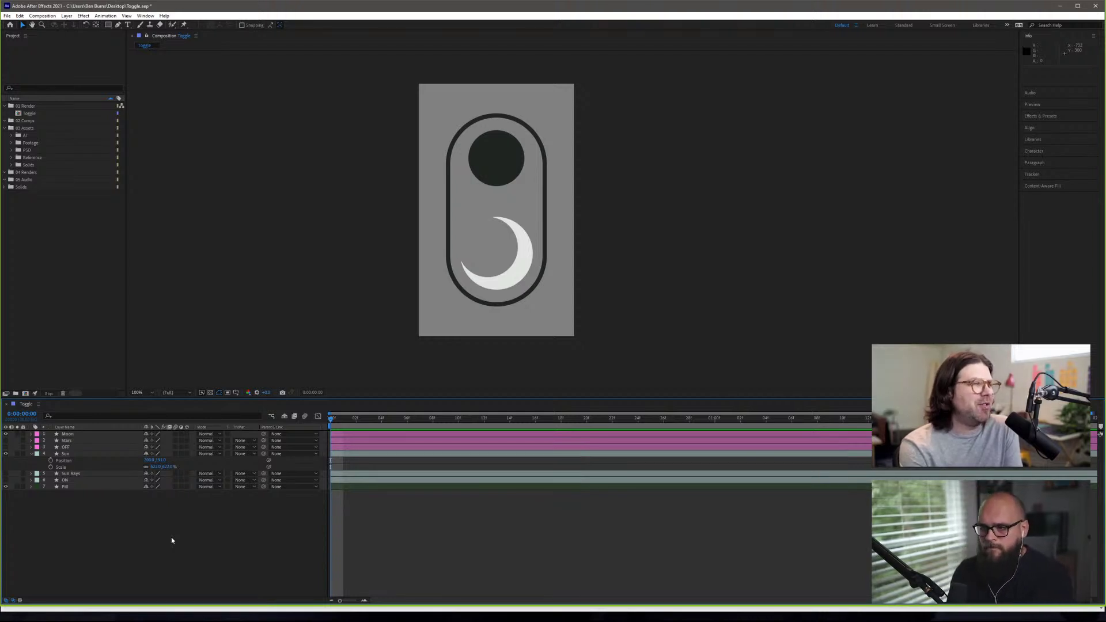
left_click(324, 470)
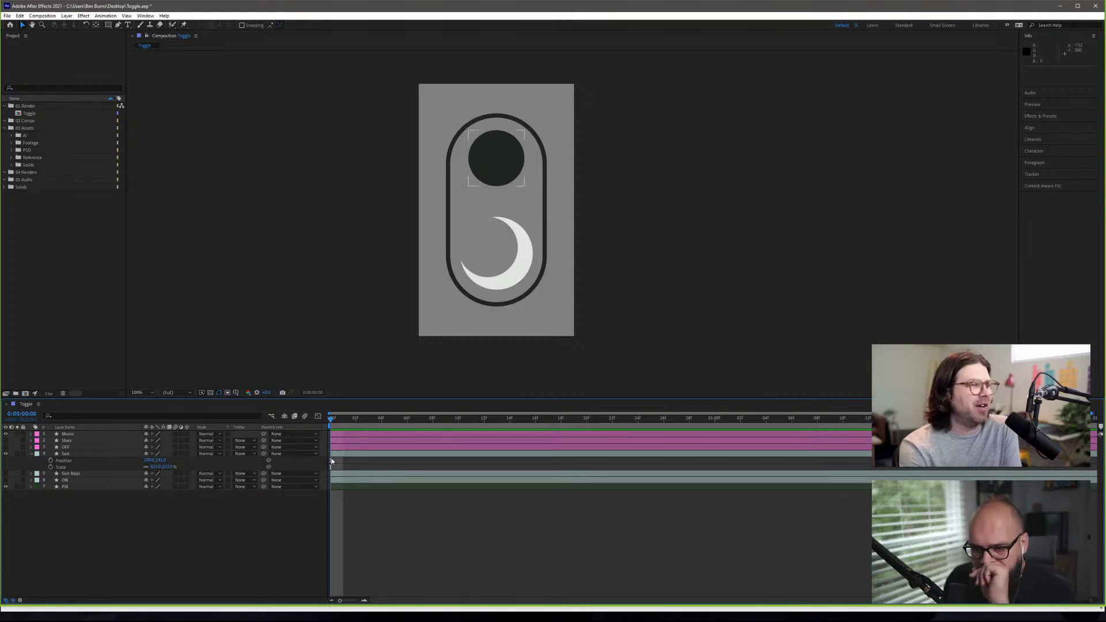
right_click(331, 460)
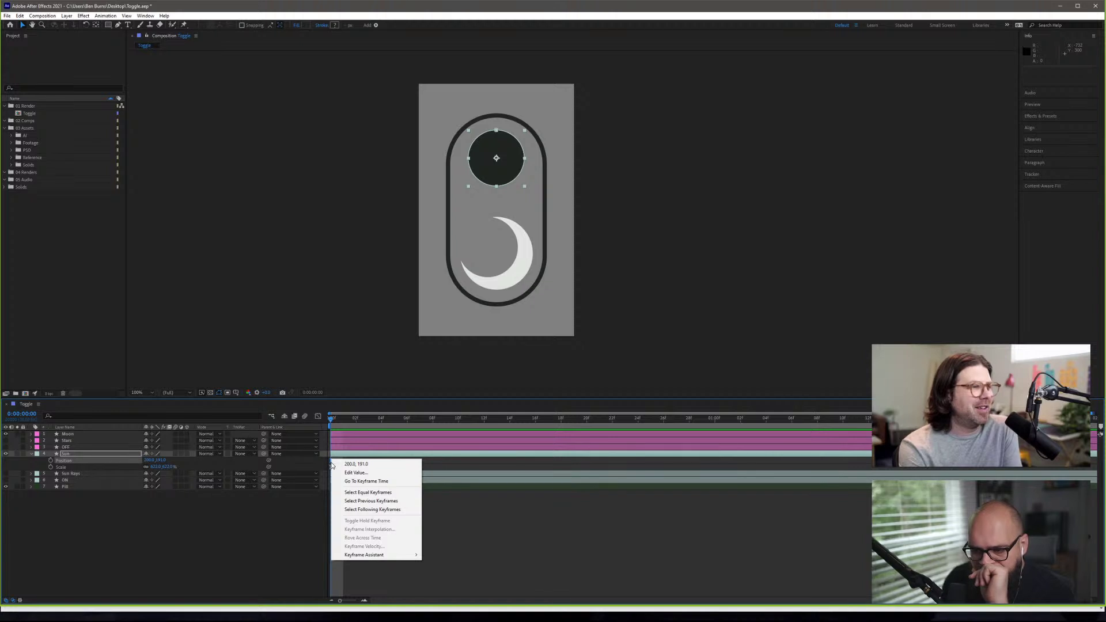
left_click(334, 466)
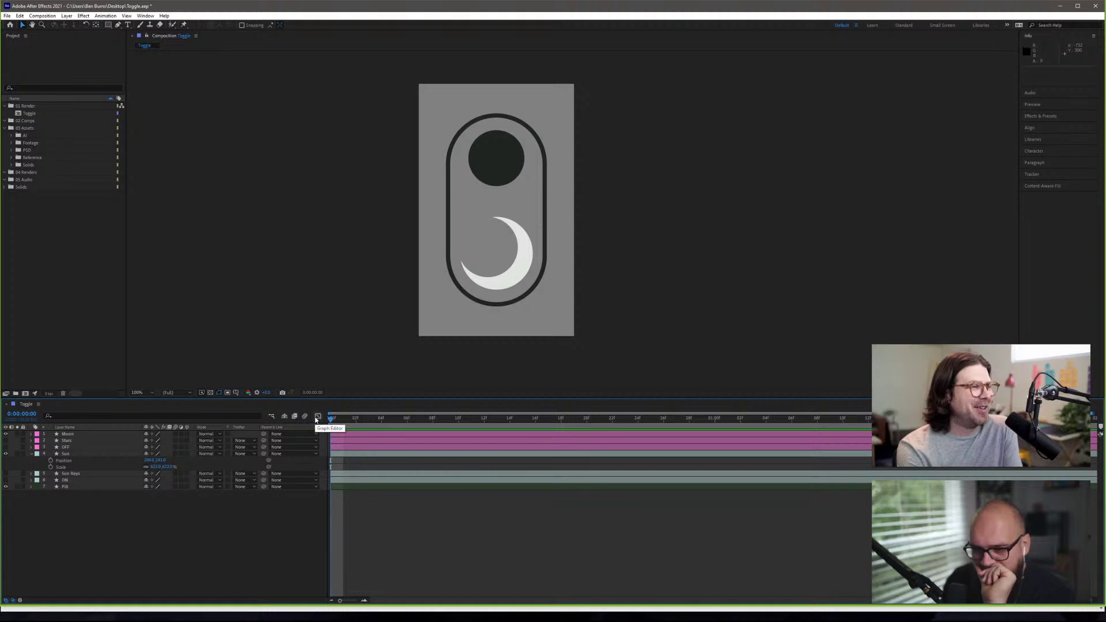
left_click(336, 466)
left_click(347, 455)
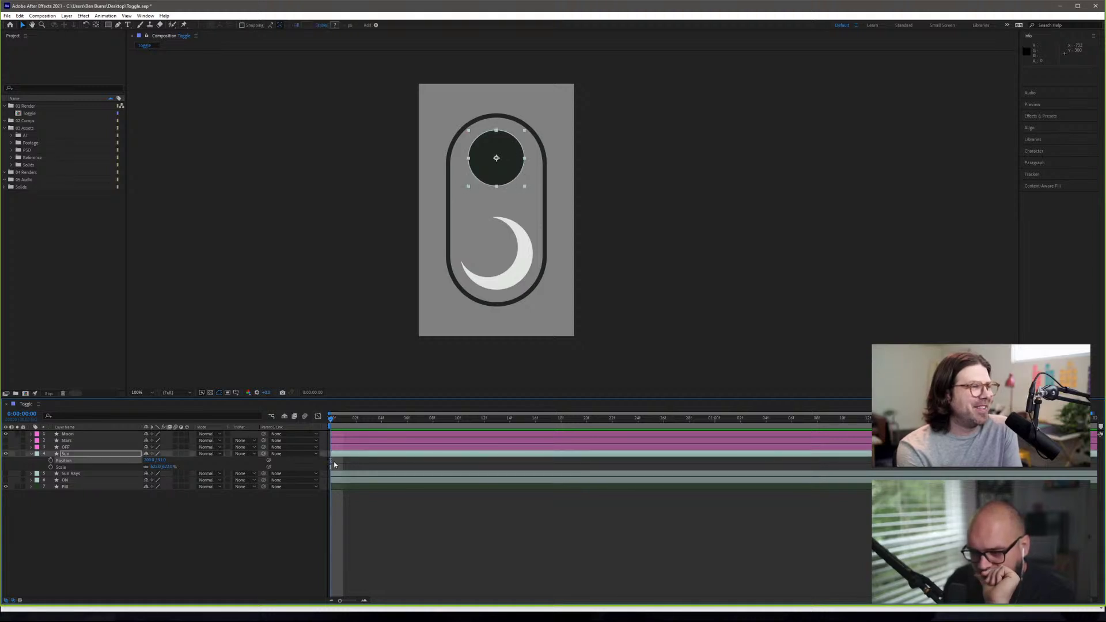
key("End")
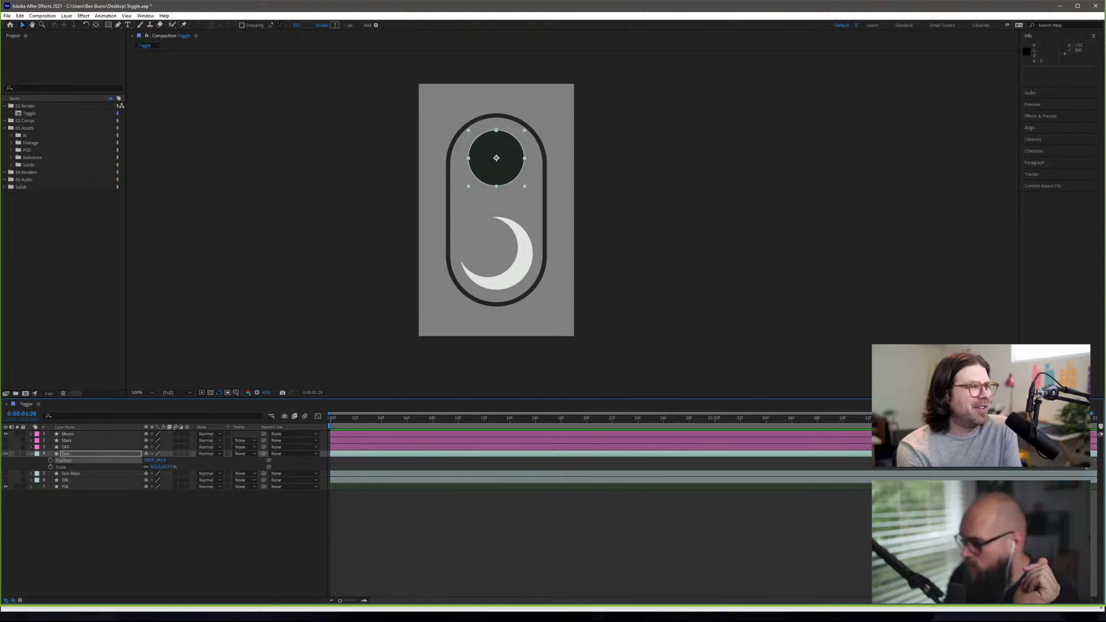
key("Page_Up")
key("Page_Up")
key("Page_Up")
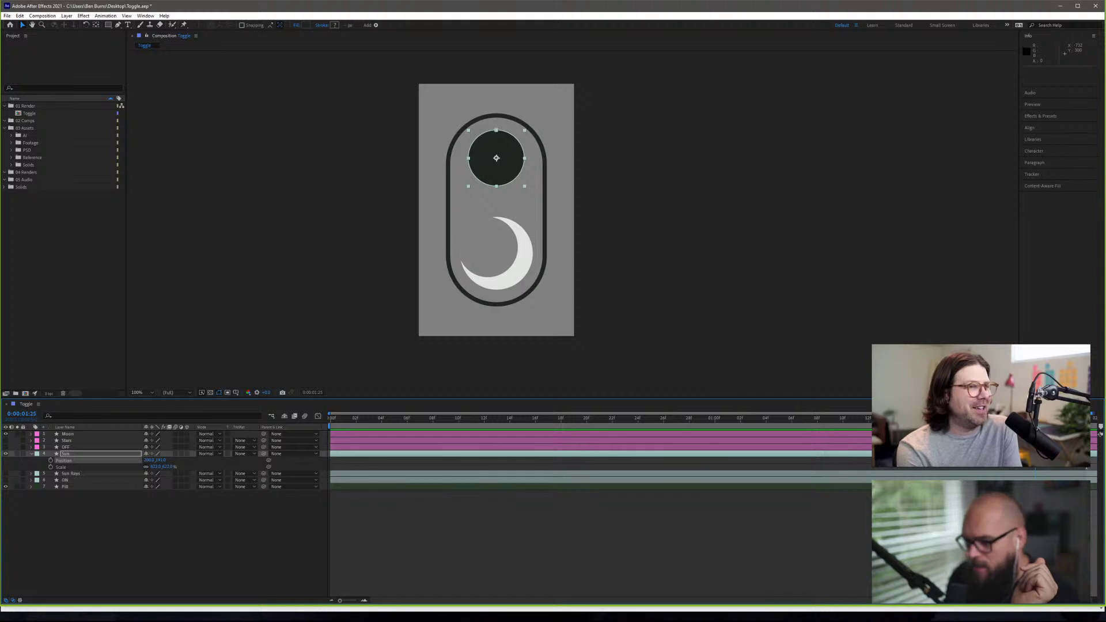
left_click_drag(791, 418, 332, 419)
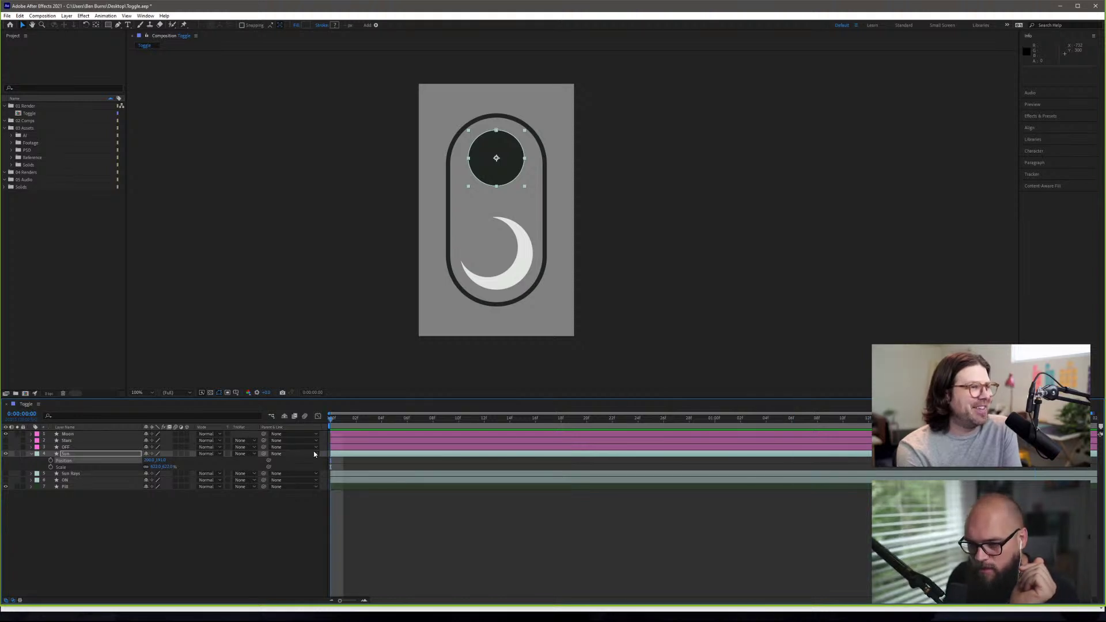
right_click(332, 461)
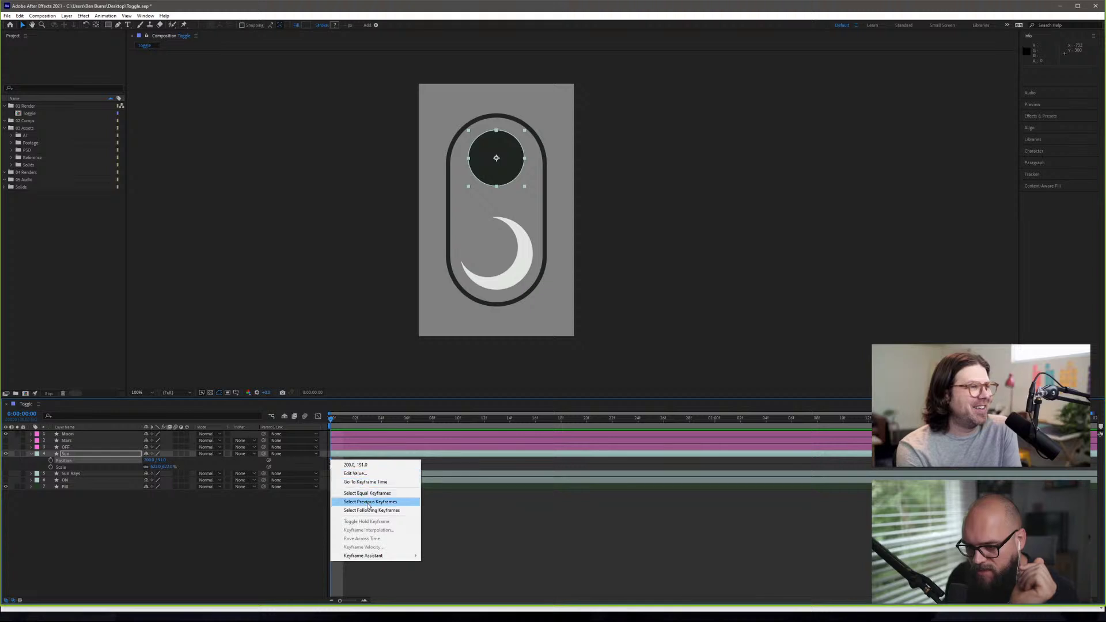
mouse_move(374, 556)
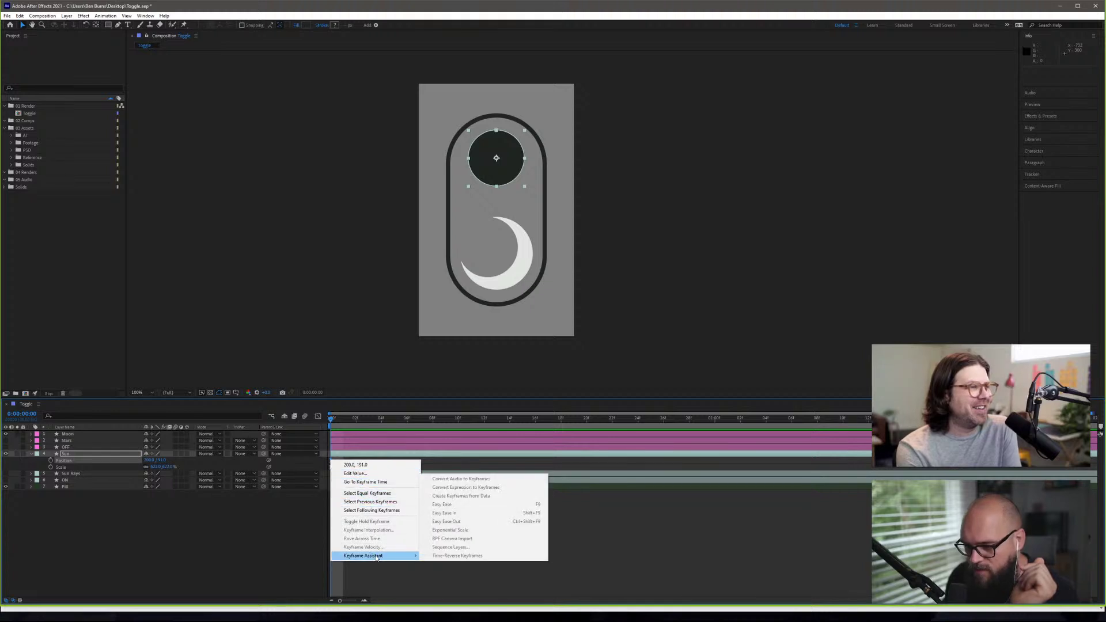
left_click(251, 541)
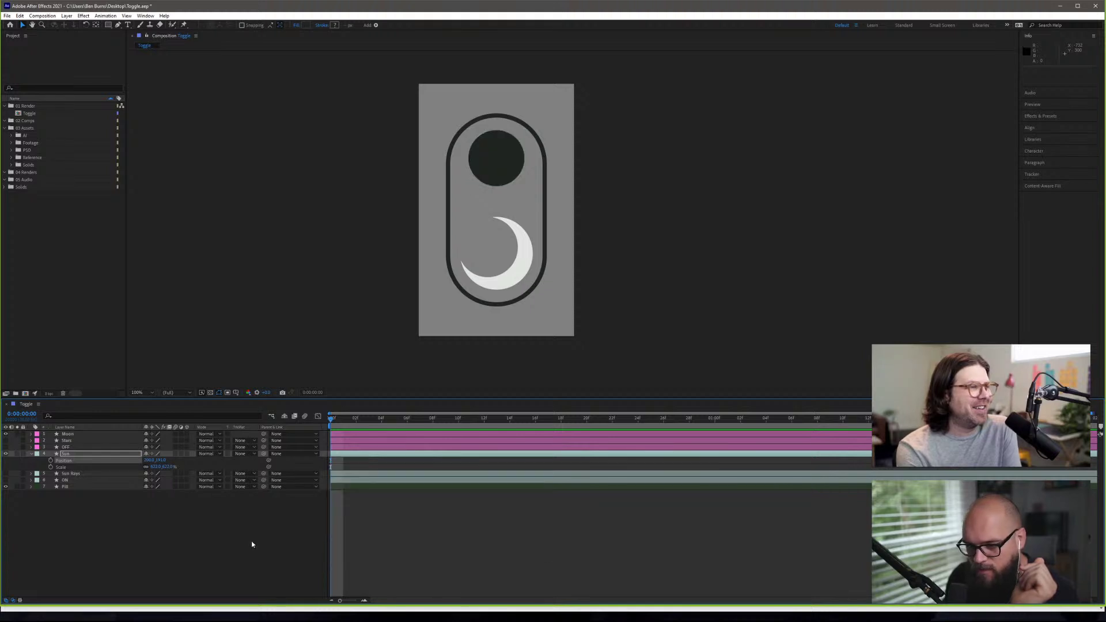
- Set starting Position and Scale keyframes on the Sun layer at 0:00:00:00
left_click(51, 461)
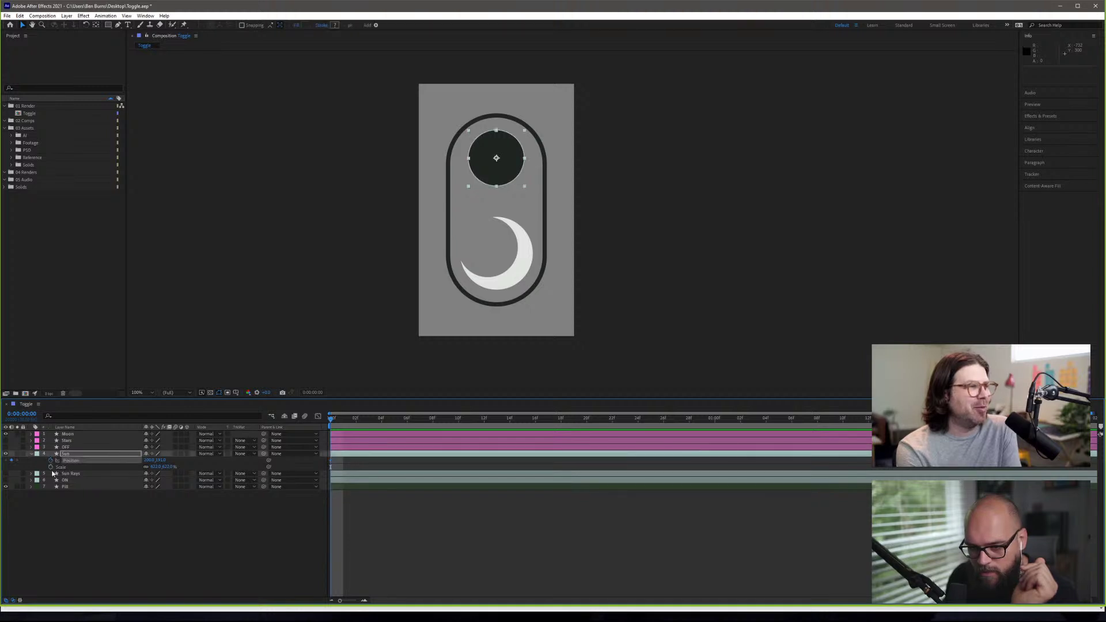
left_click(12, 462)
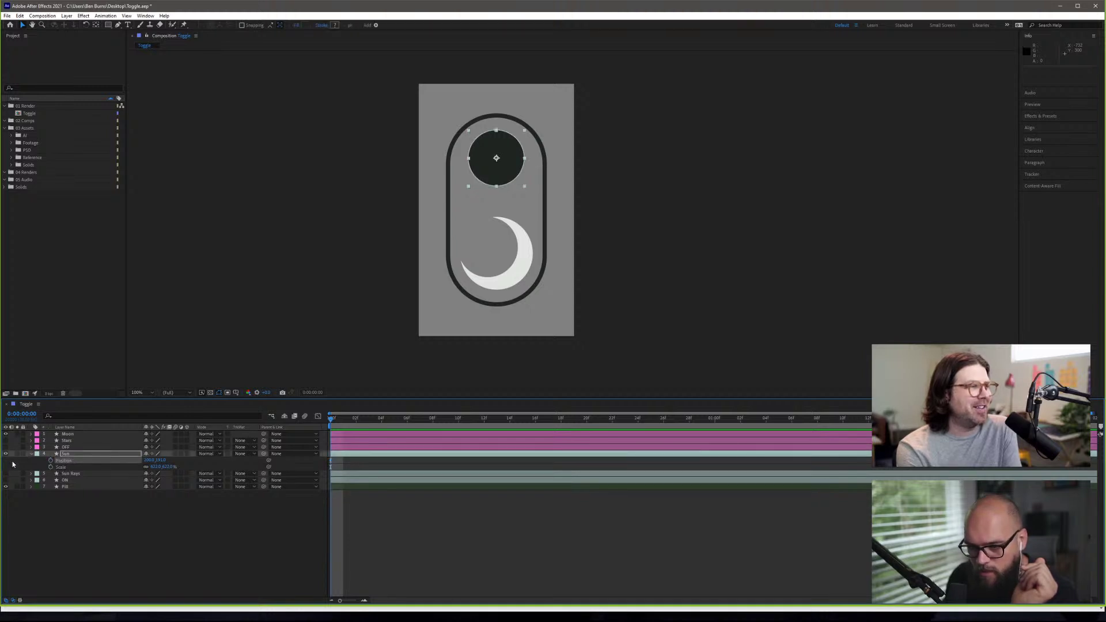
left_click(51, 460)
left_click(51, 467)
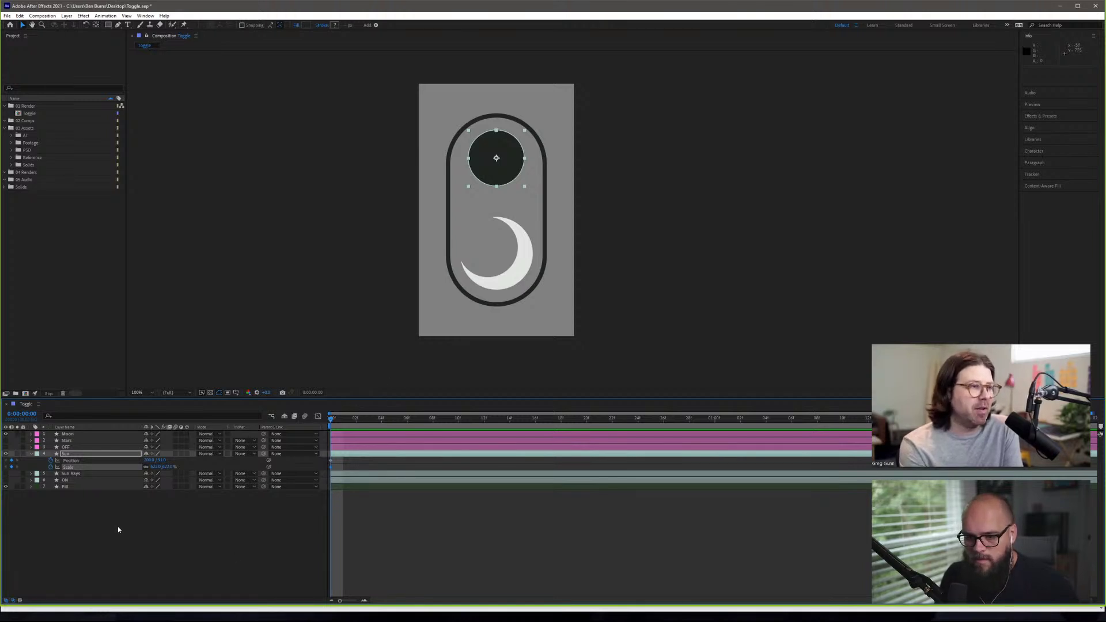
- Select the Sun layer's starting keyframes, remove the Position keyframing and turn it on again at 0:00:00:00
left_click(330, 467)
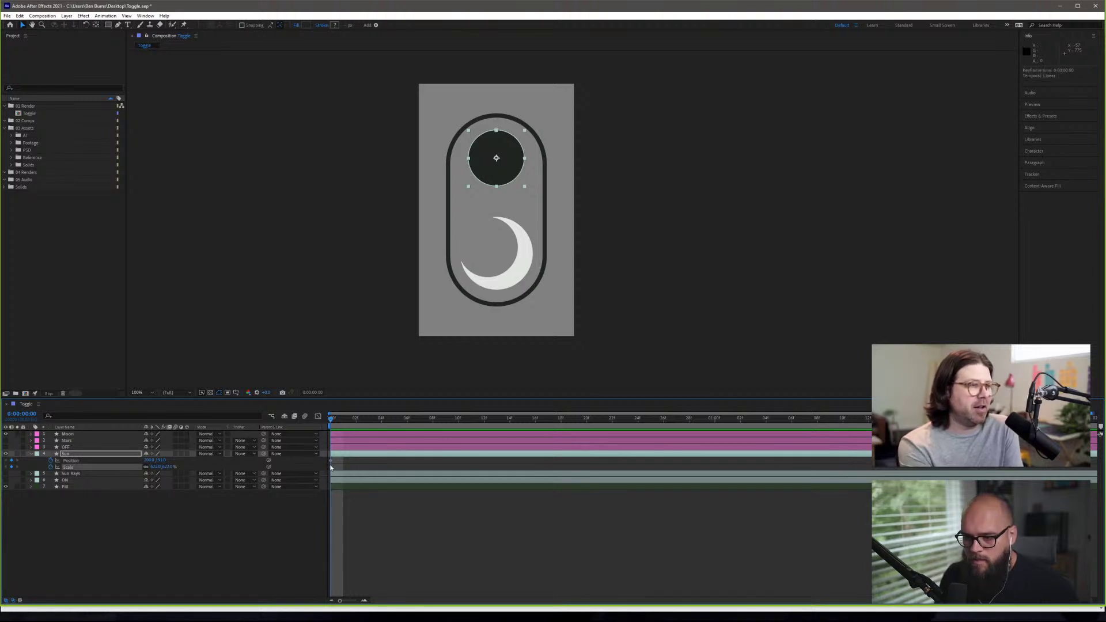
left_click(331, 461)
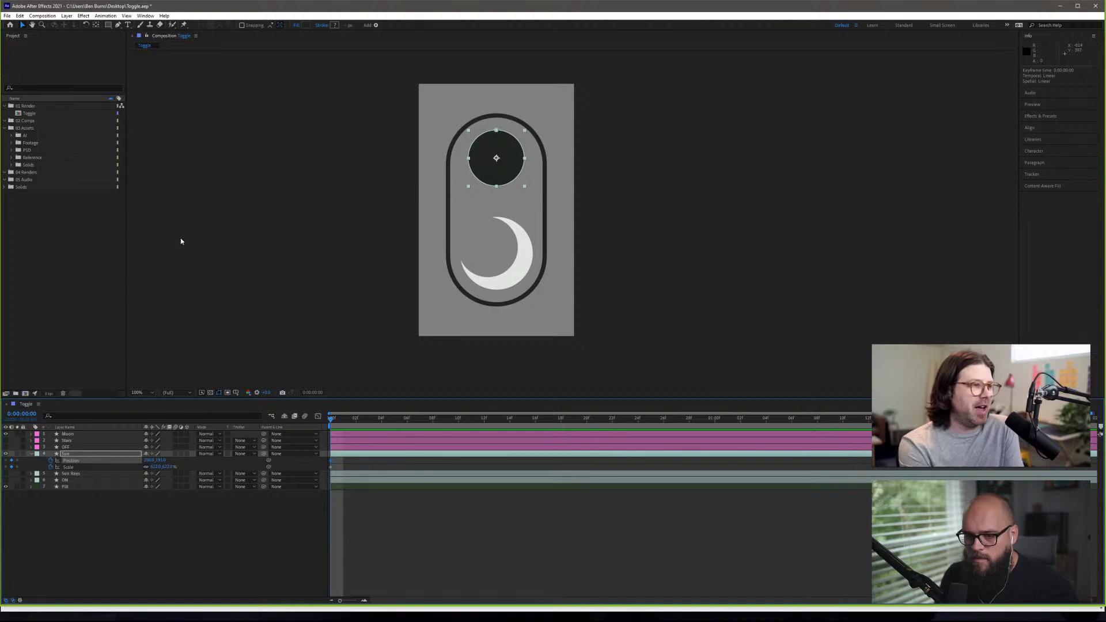
left_click(51, 461)
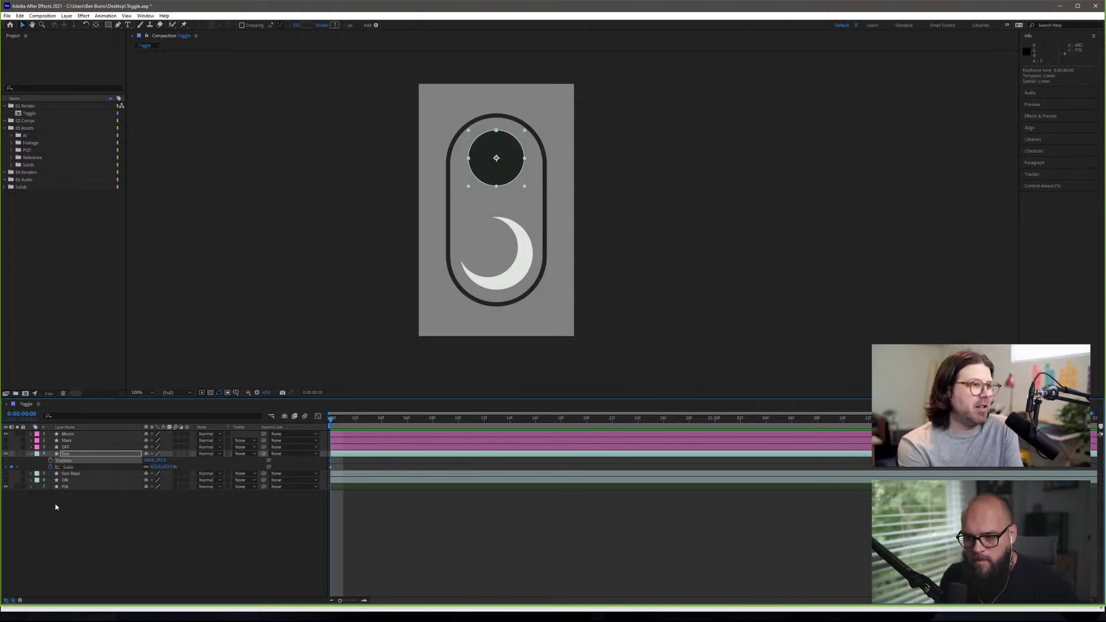
left_click(50, 460)
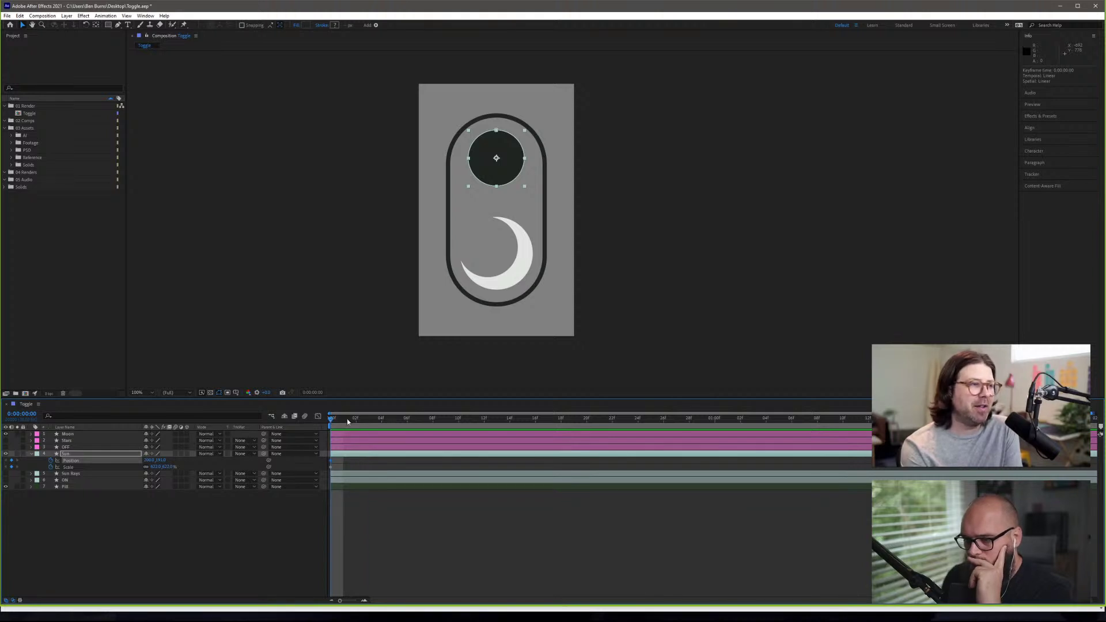
- At 0:00:01:00, keyframe the Sun's Position down to Y 437 and increase its Scale until it covers the moon
left_click_drag(650, 423, 713, 432)
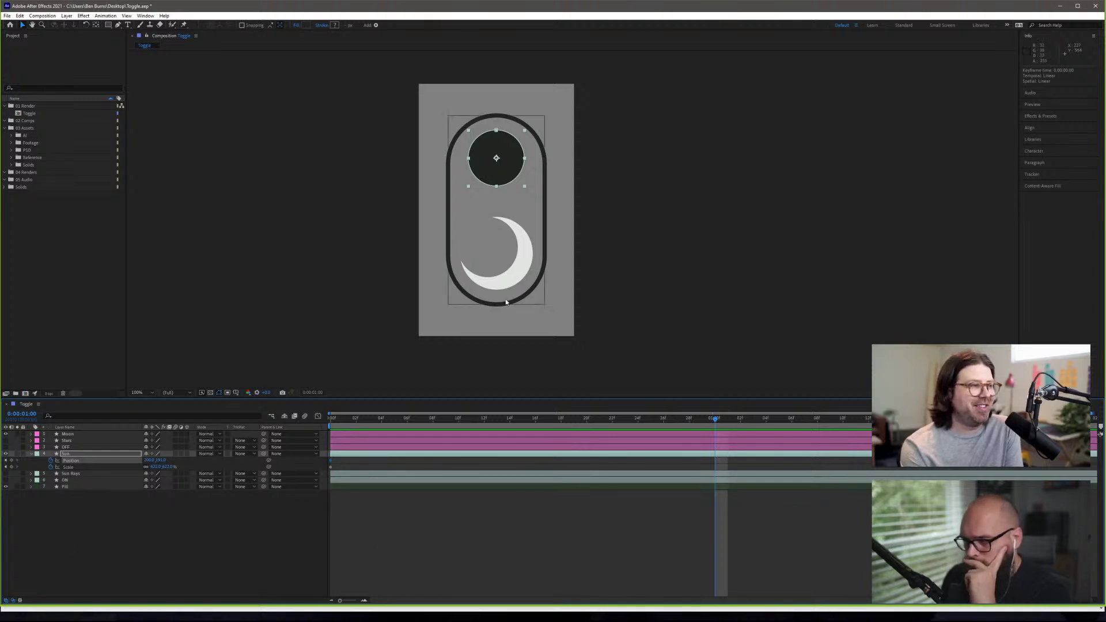
left_click(159, 461)
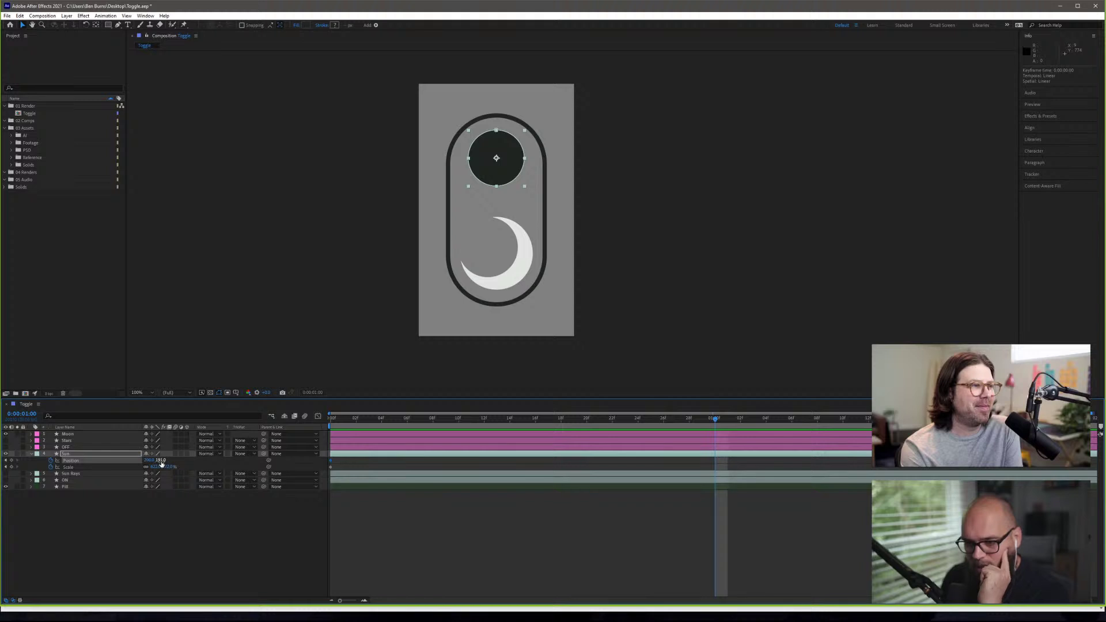
left_click_drag(161, 463, 255, 463)
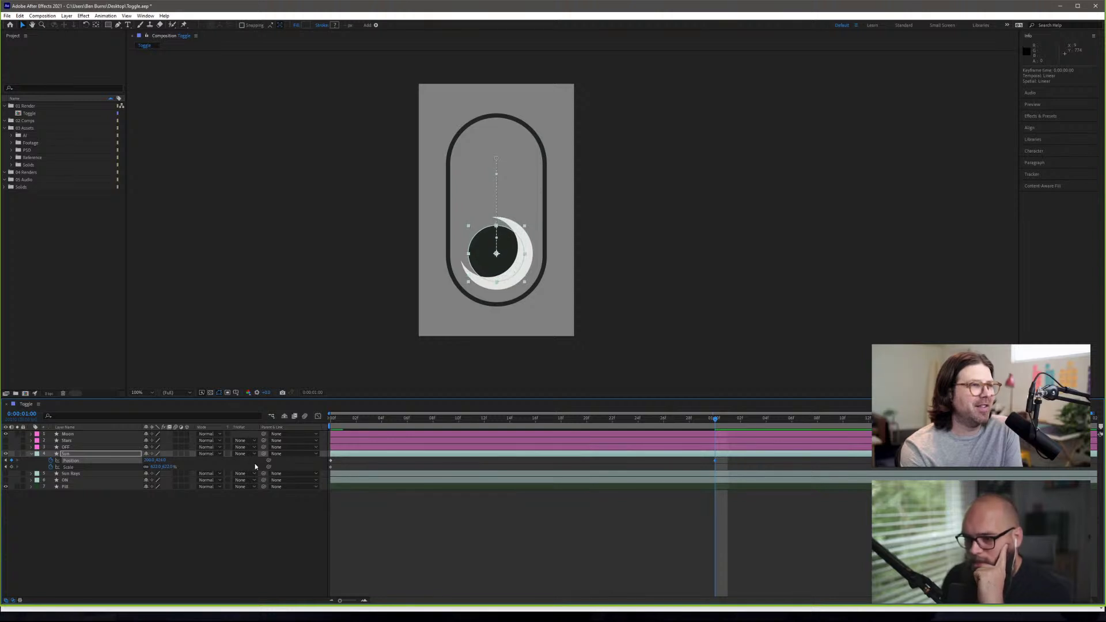
left_click(166, 467)
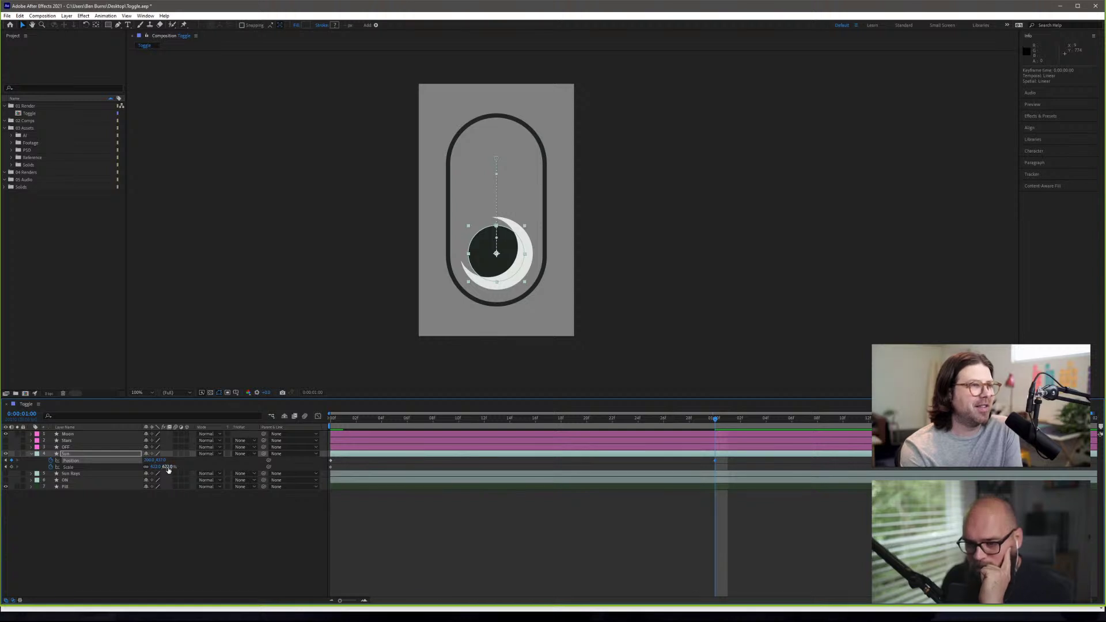
key("Return")
left_click_drag(166, 467, 235, 464)
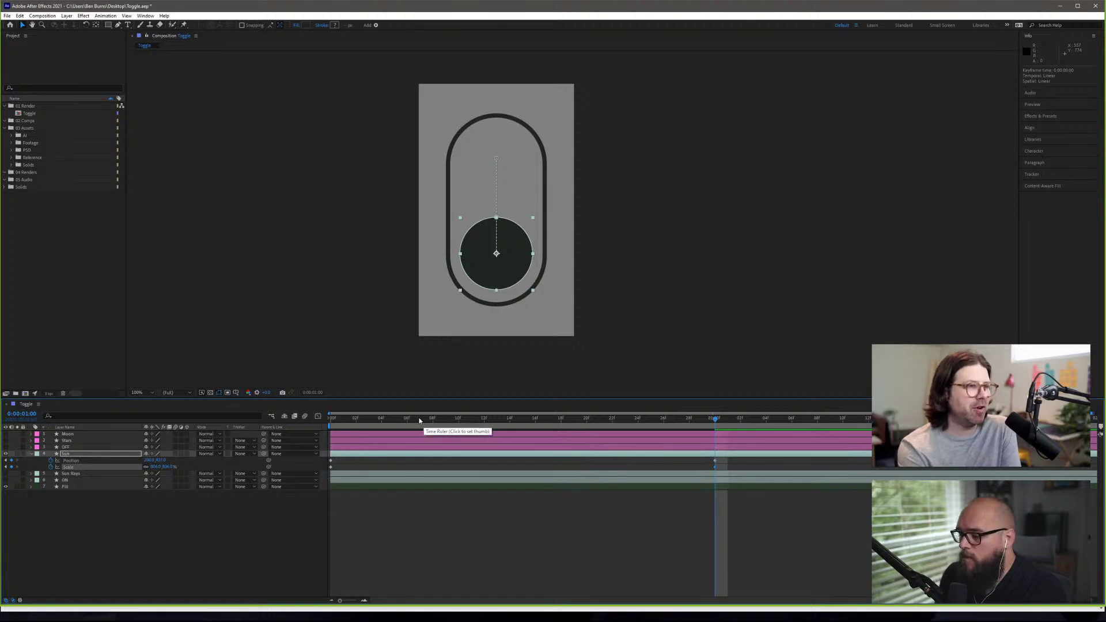
- Scrub and play through the Sun's one-second move, and return to the first frame
left_click_drag(470, 416, 626, 419)
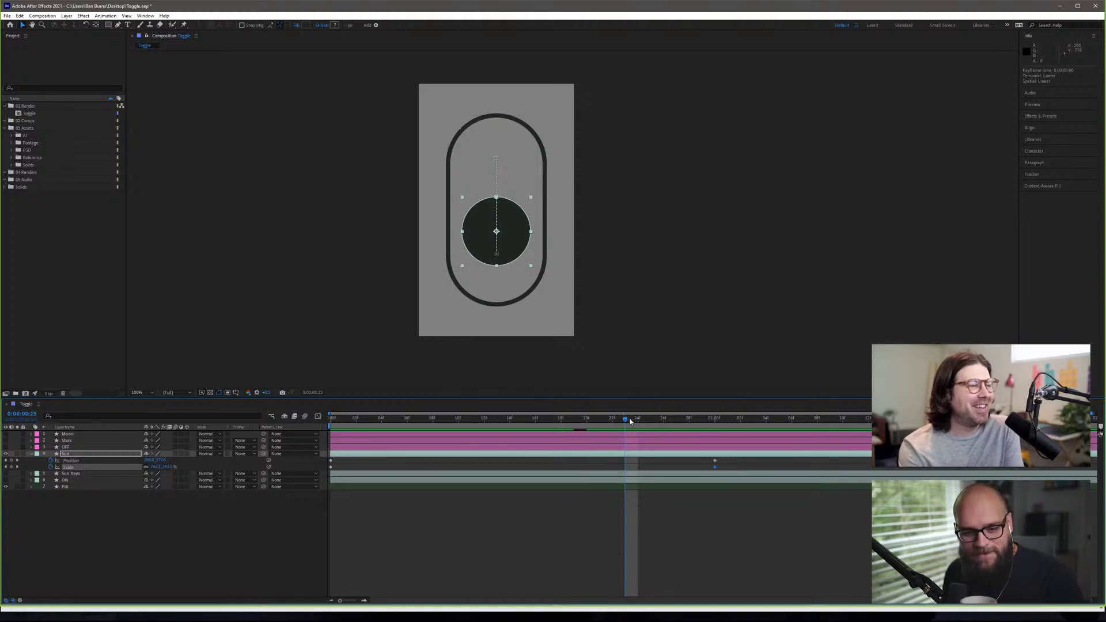
left_click_drag(631, 422, 526, 424)
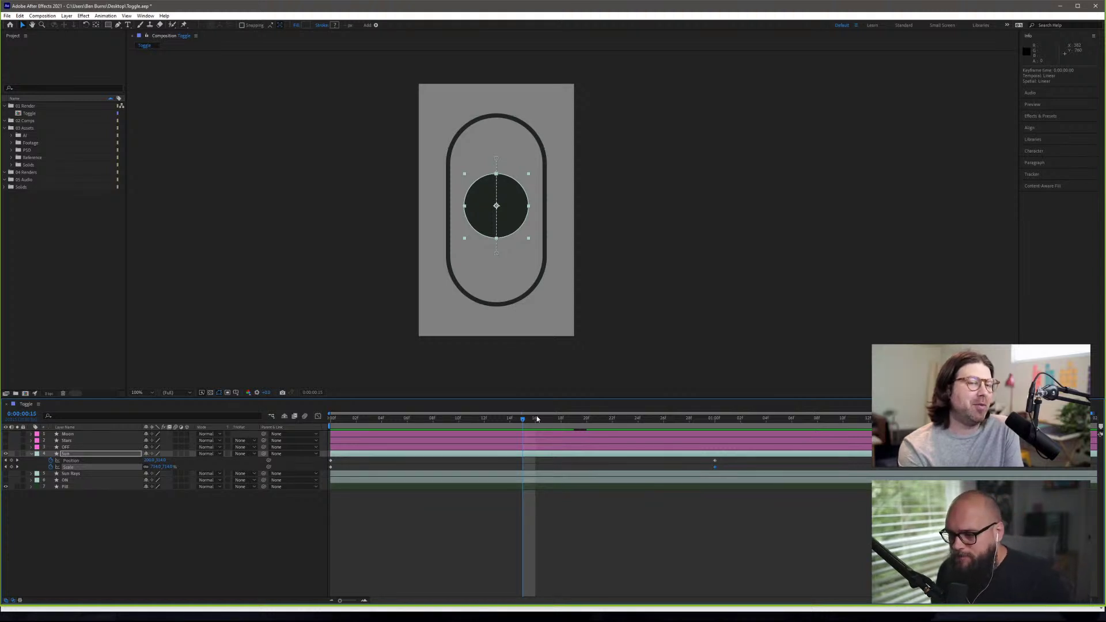
left_click_drag(537, 419, 337, 424)
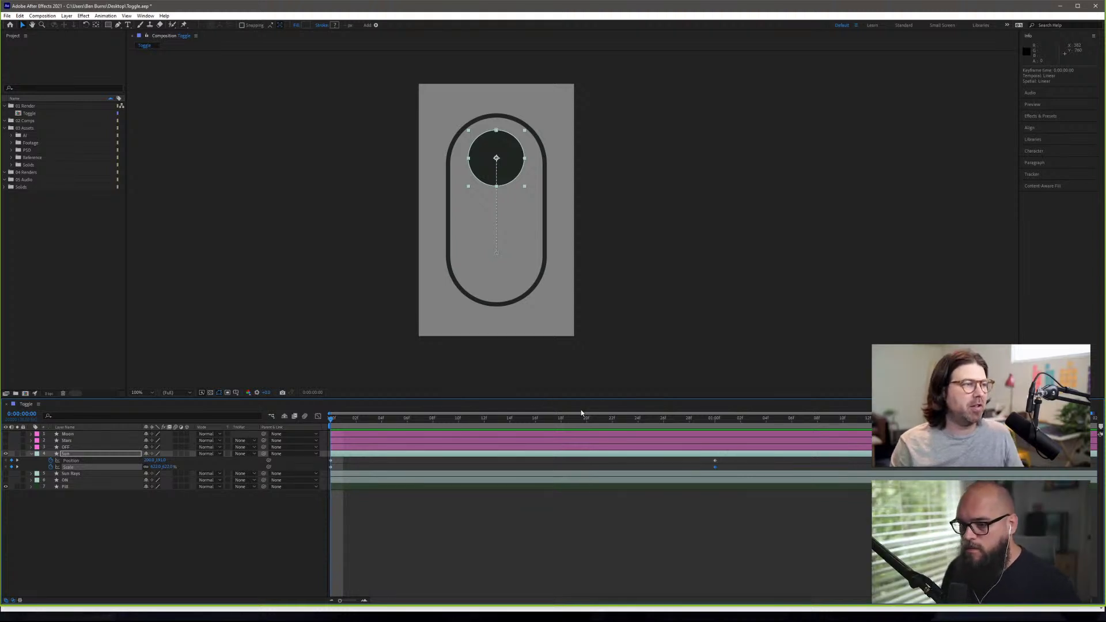
key("space")
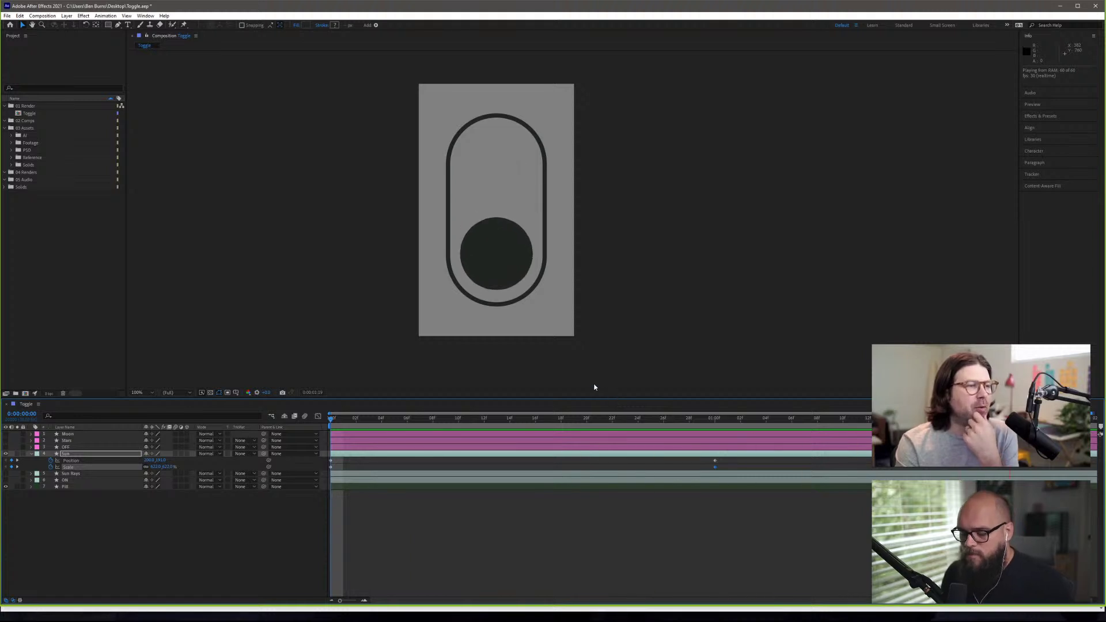
key("space")
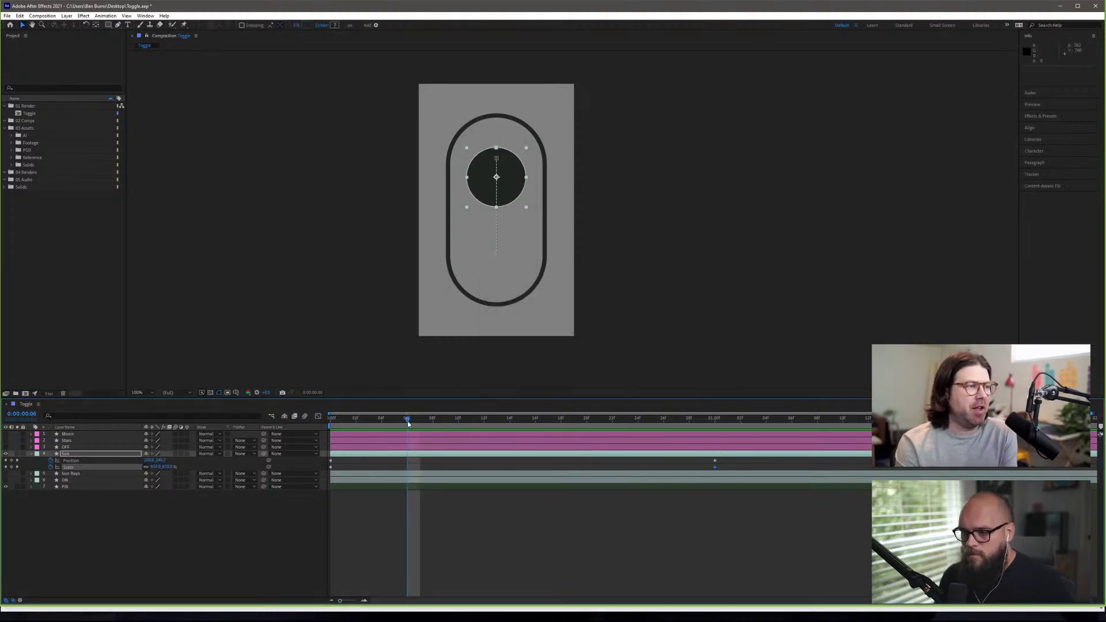
key("Home")
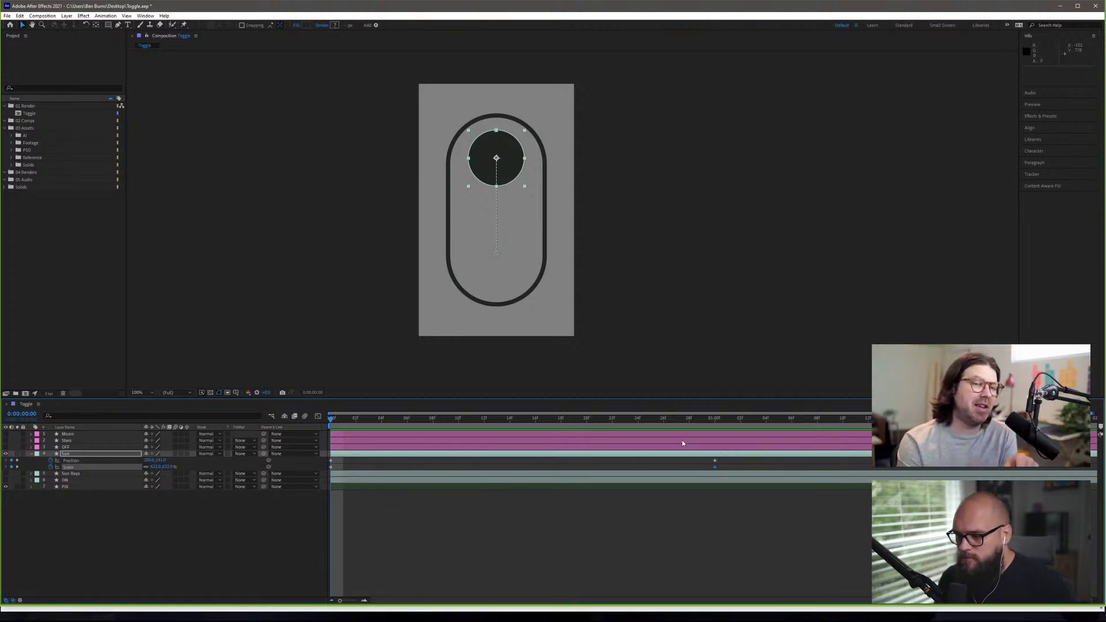
- Move the Sun's ending Position and Scale keyframes together to 0:00:00:14 and preview the shortened animation
left_click(714, 462)
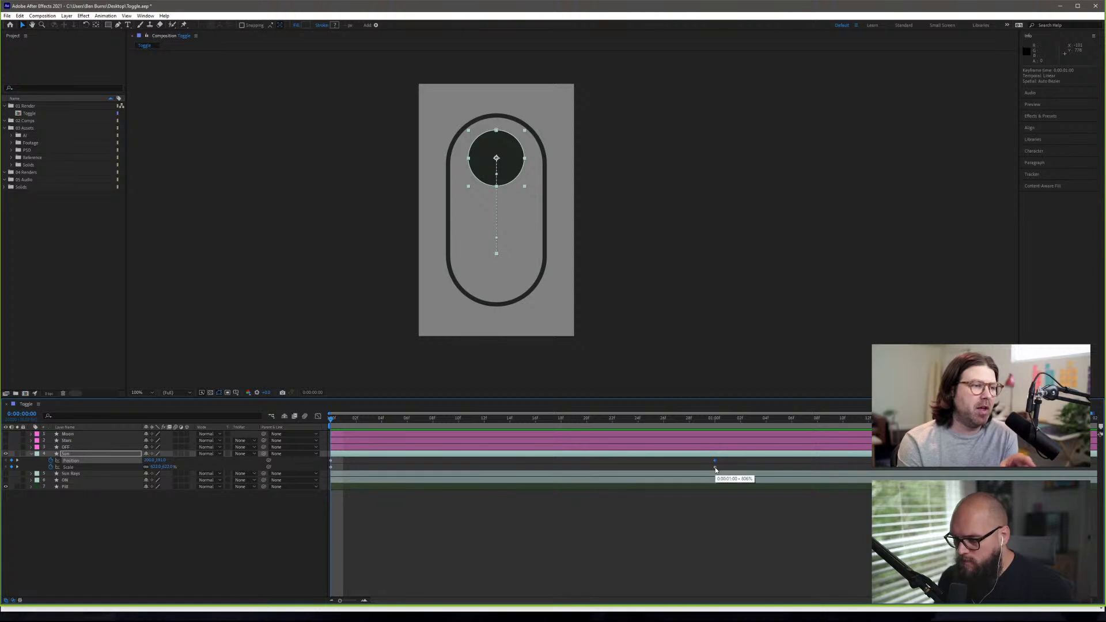
left_click(715, 467)
left_click_drag(716, 470, 513, 474)
key("space")
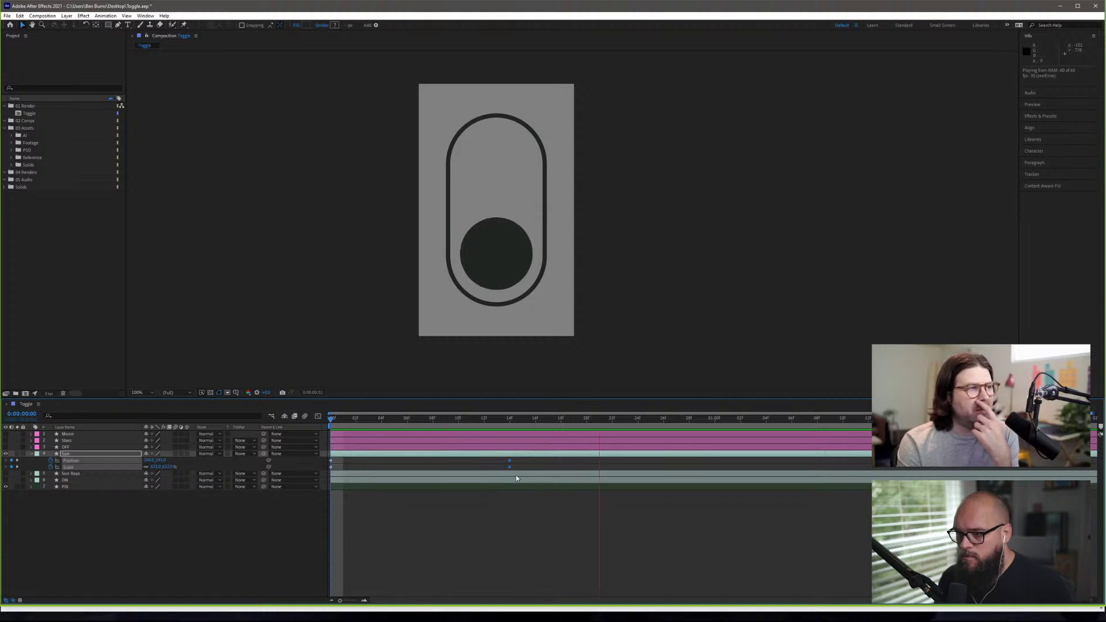
key("space")
- Try the Sun's ending Position and Scale keyframes at 0:00:00:11 and play the animation from the start
left_click_drag(509, 465, 471, 465)
left_click_drag(358, 421, 326, 419)
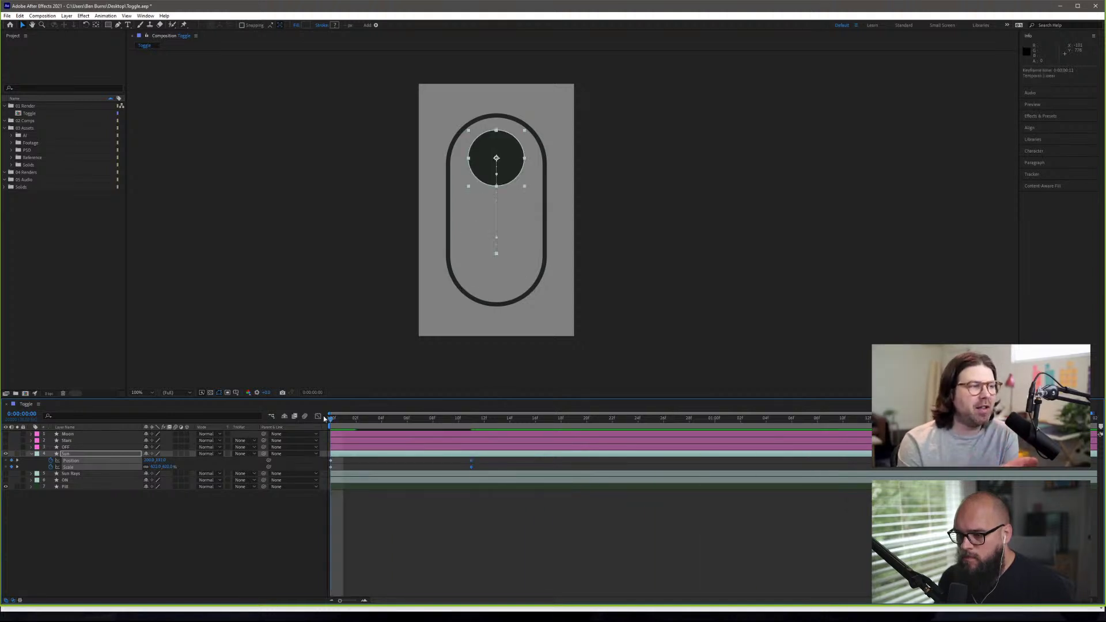
key("space")
key("space")
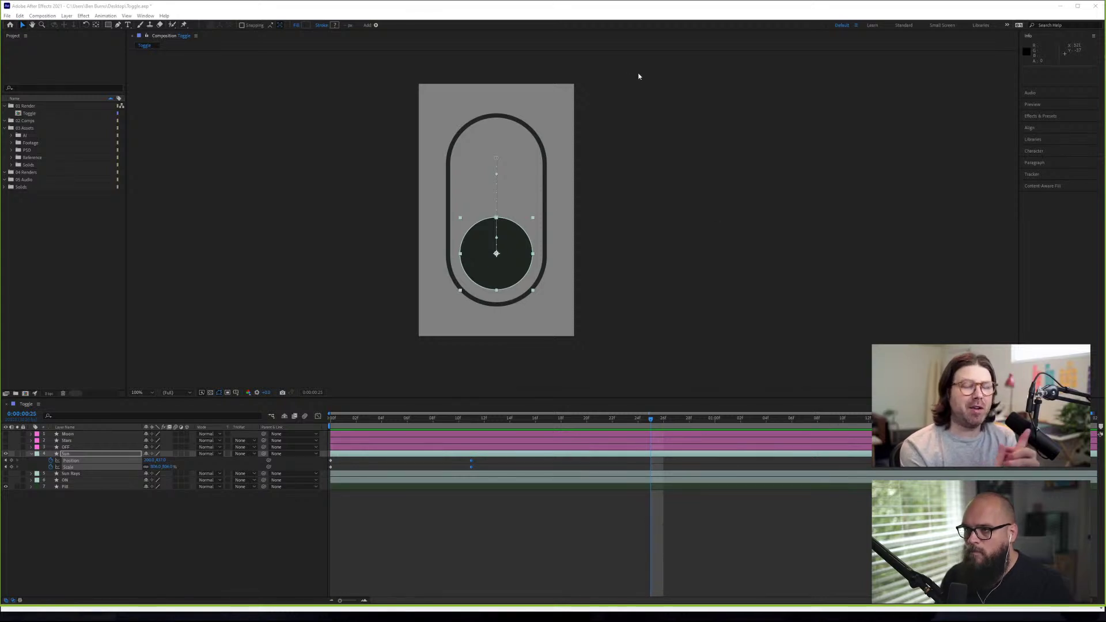
- Replay the Sun's animation and try its ending Position and Scale keyframes one frame earlier, at 0:00:00:10
left_click(601, 11)
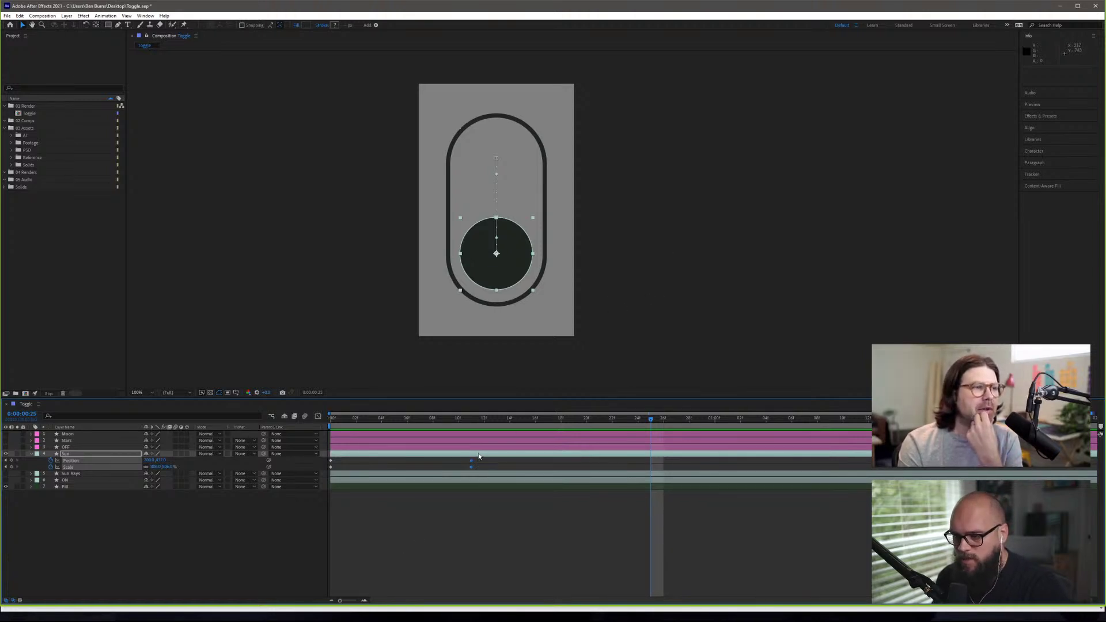
key("space")
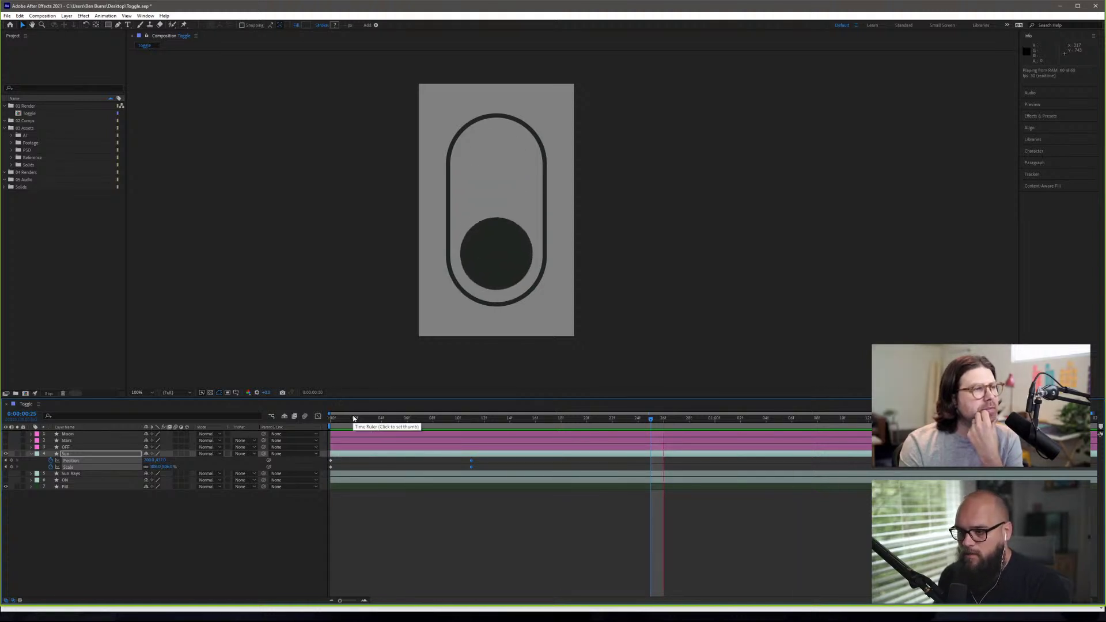
key("space")
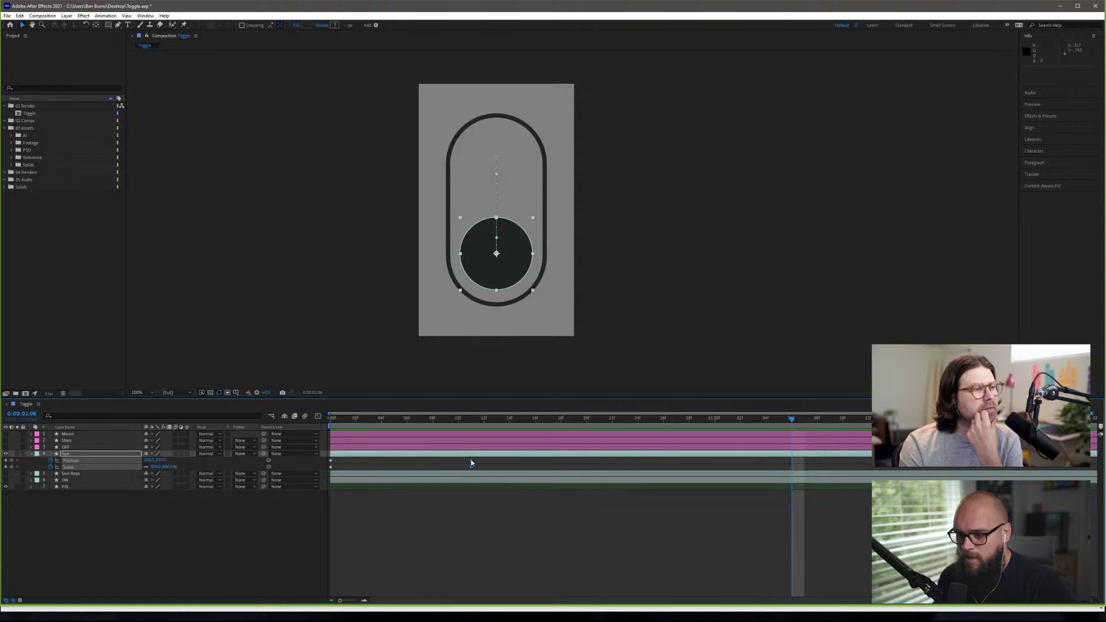
left_click_drag(470, 463, 460, 464)
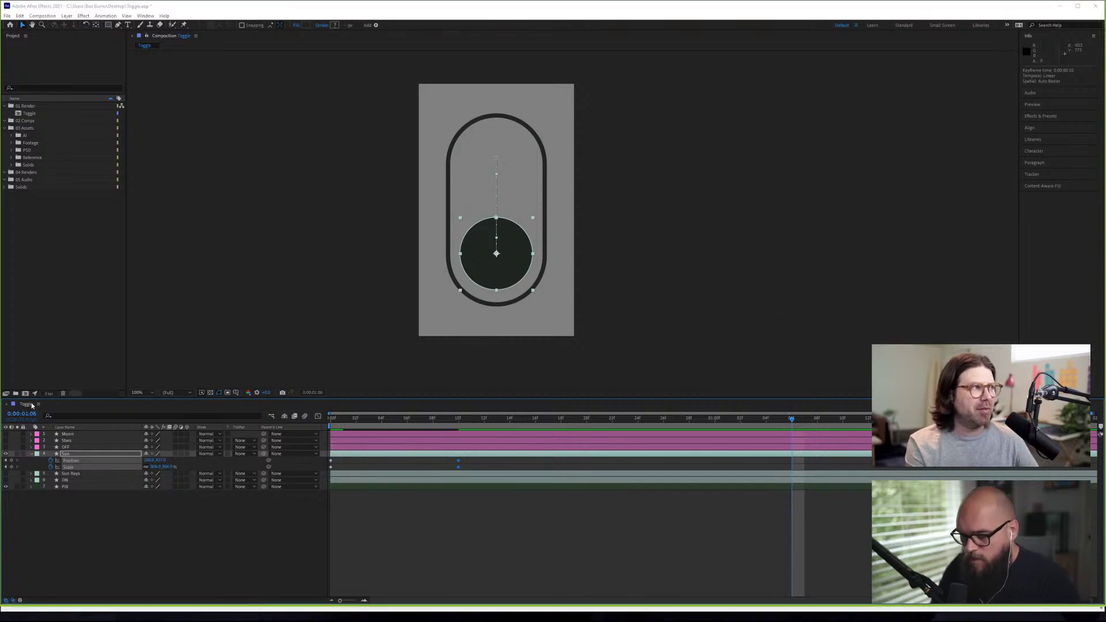
- Check the Toggle composition's settings without changing them, and play the Sun's animation from the first frame
key("ctrl+k")
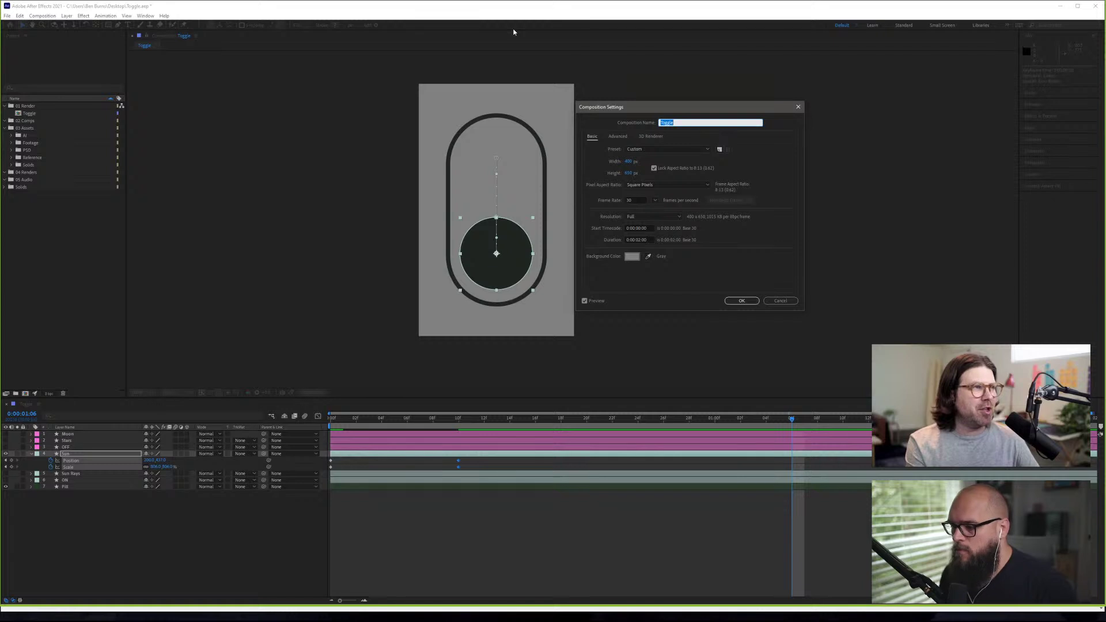
left_click(783, 300)
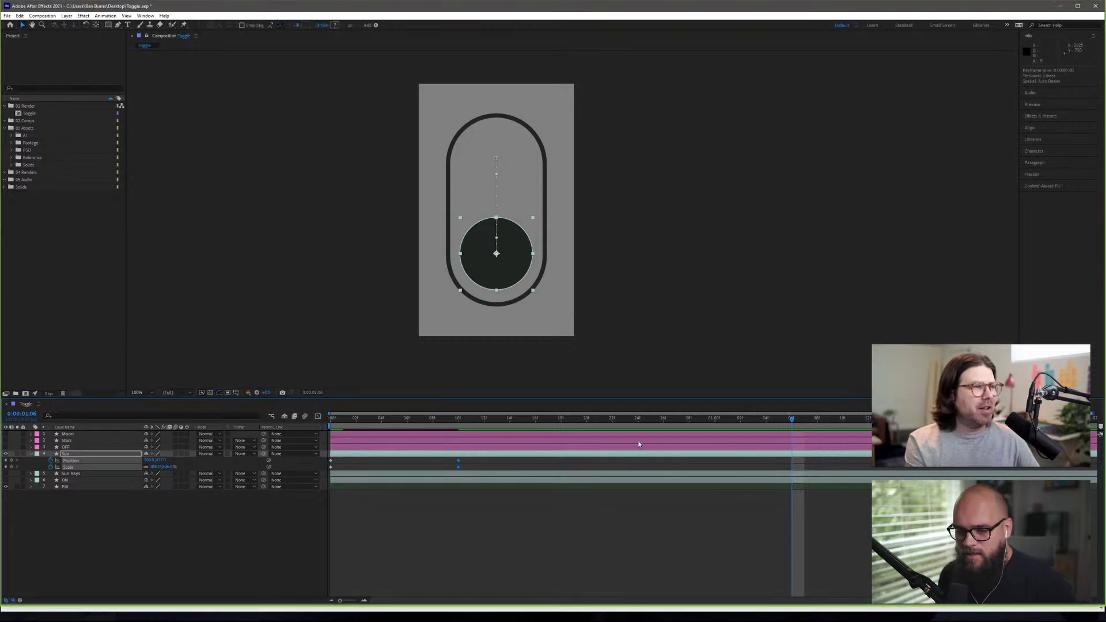
mouse_move(458, 463)
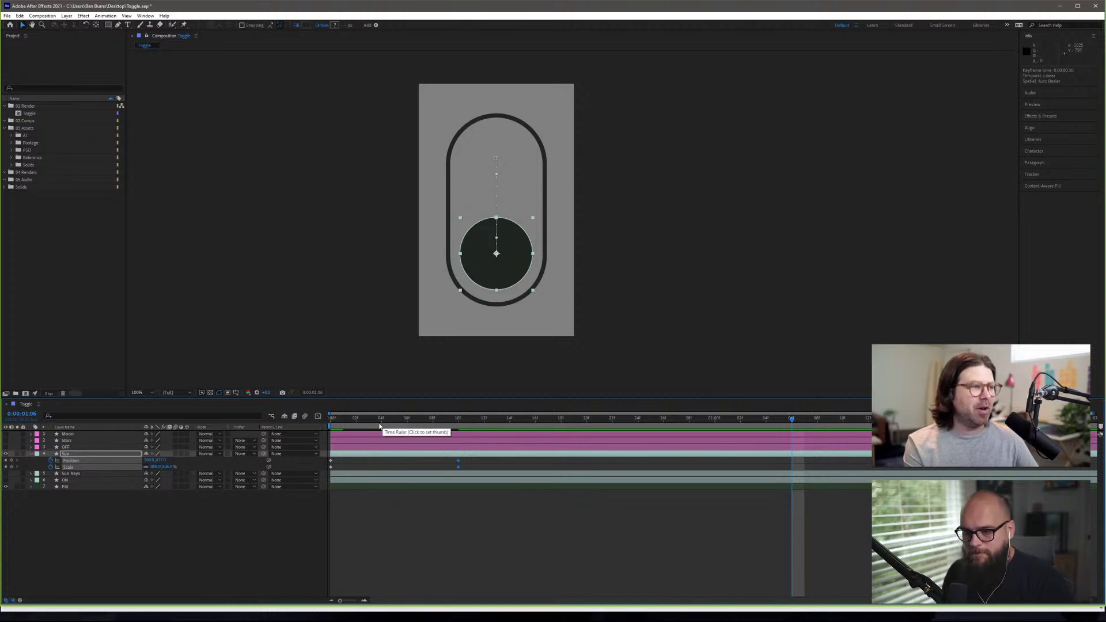
left_click(340, 420)
key("space")
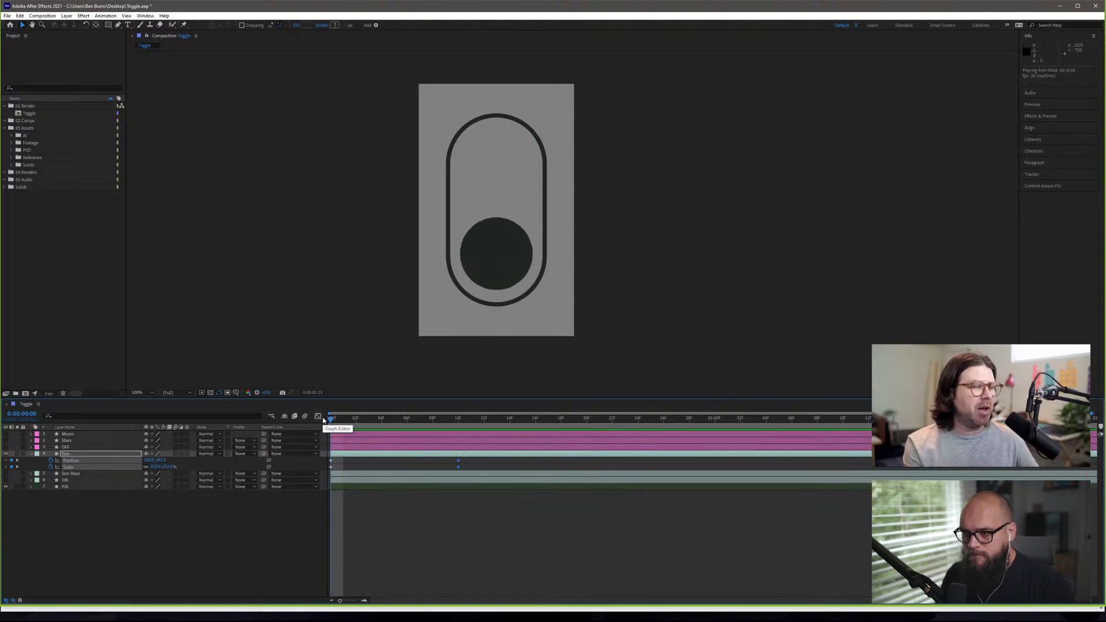
key("space")
left_click_drag(354, 420, 330, 417)
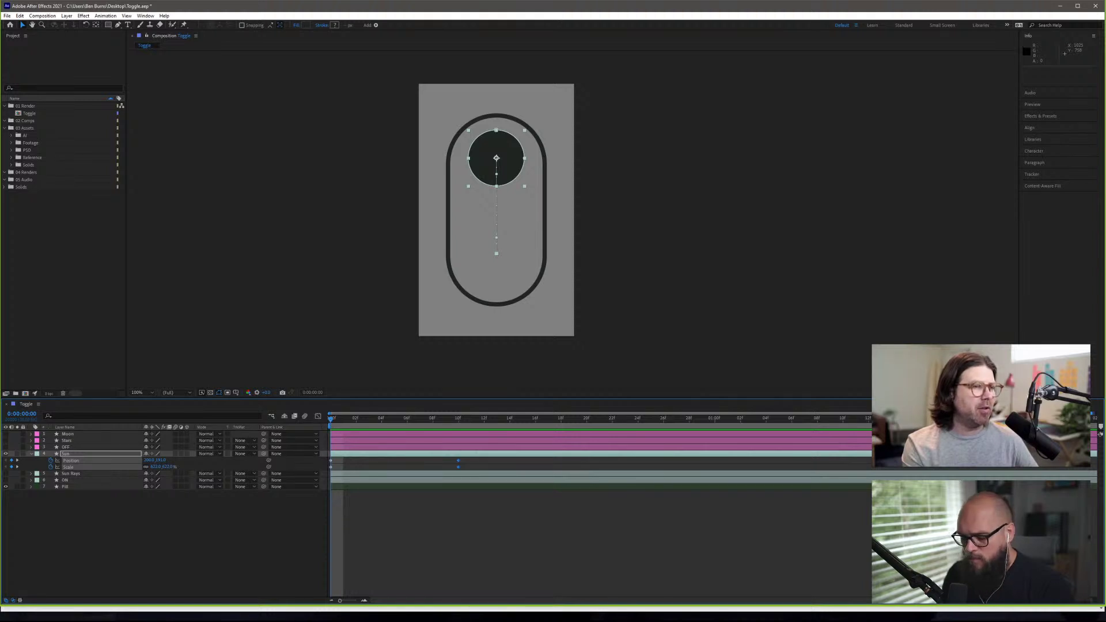
- Trim the work area's end to the Sun's last keyframes, and try it at 0:00:00:14 and 0:00:00:12
left_click_drag(1091, 414, 457, 431)
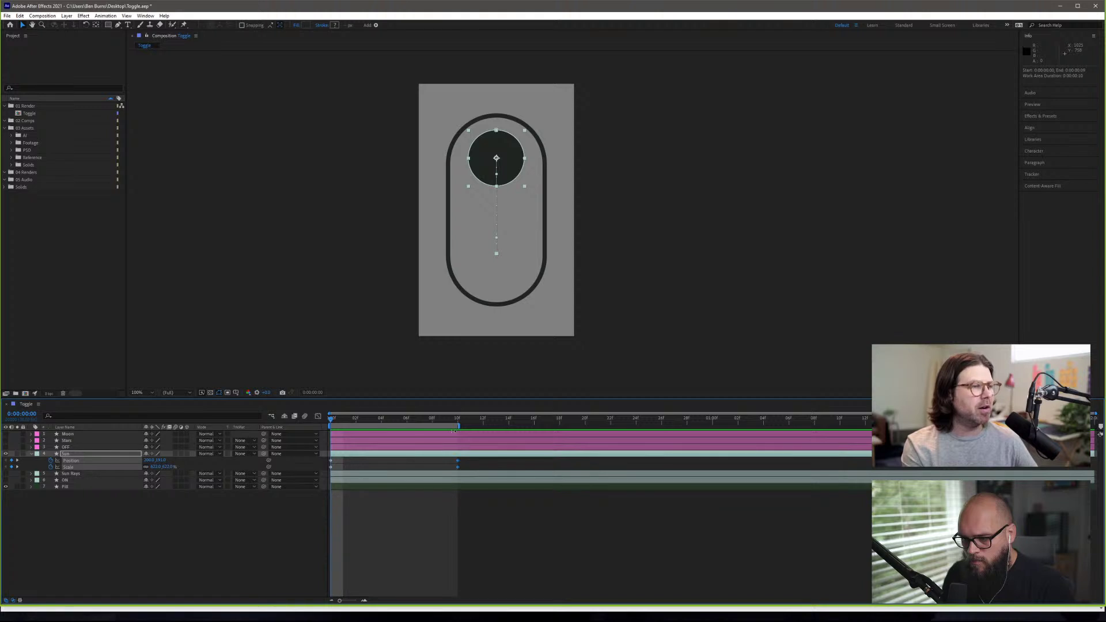
left_click(515, 424)
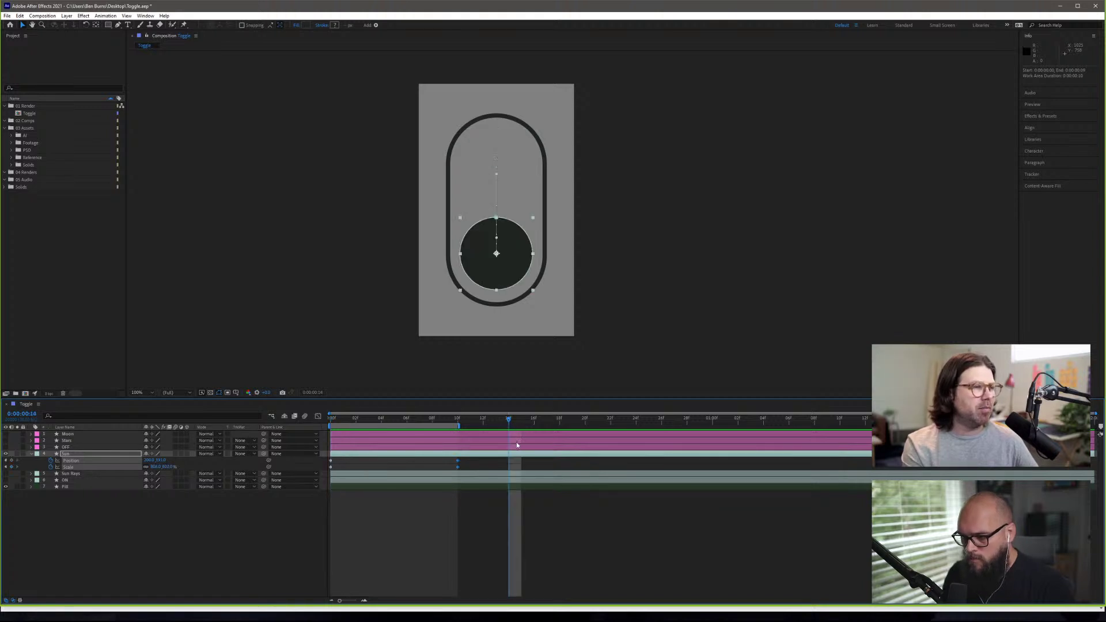
key("n")
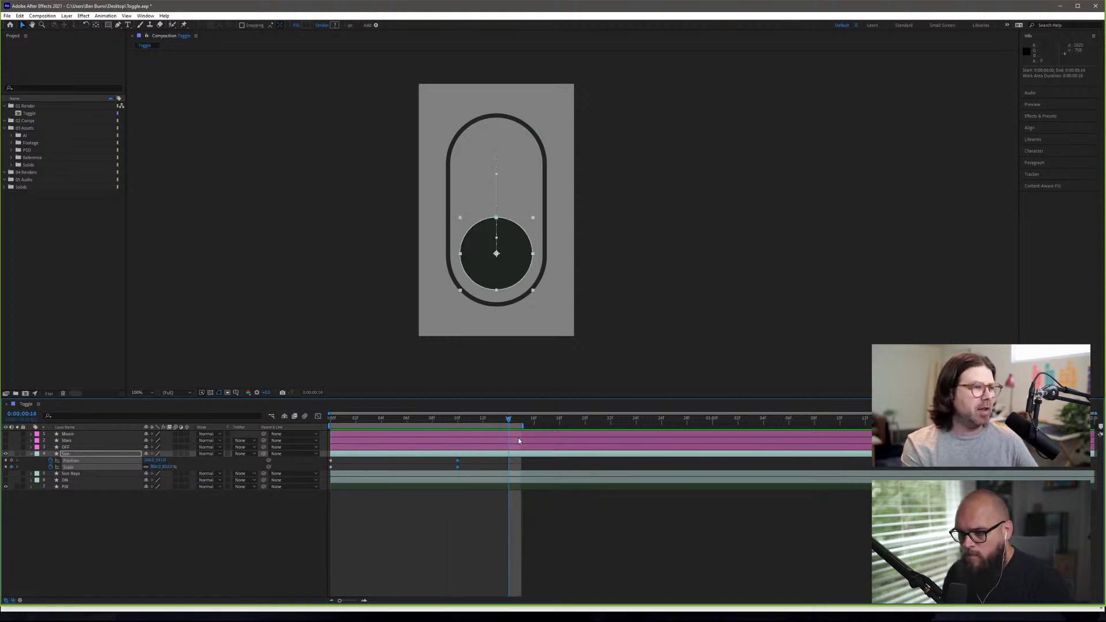
left_click(485, 419)
key("n")
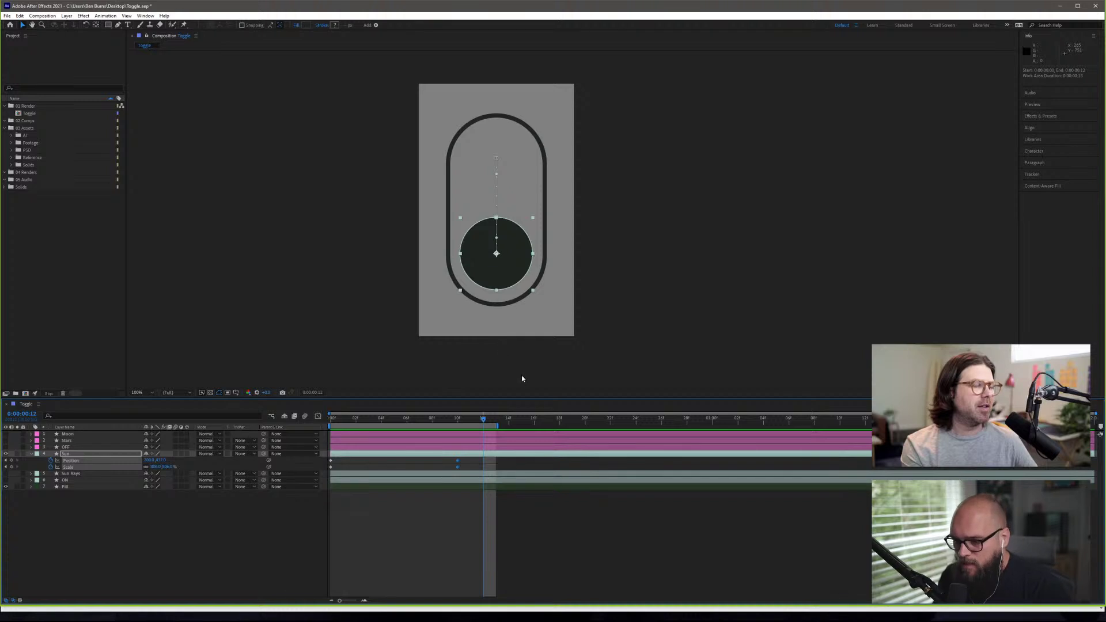
- Preview the Sun's move from the first frame within the trimmed work area
left_click(457, 418)
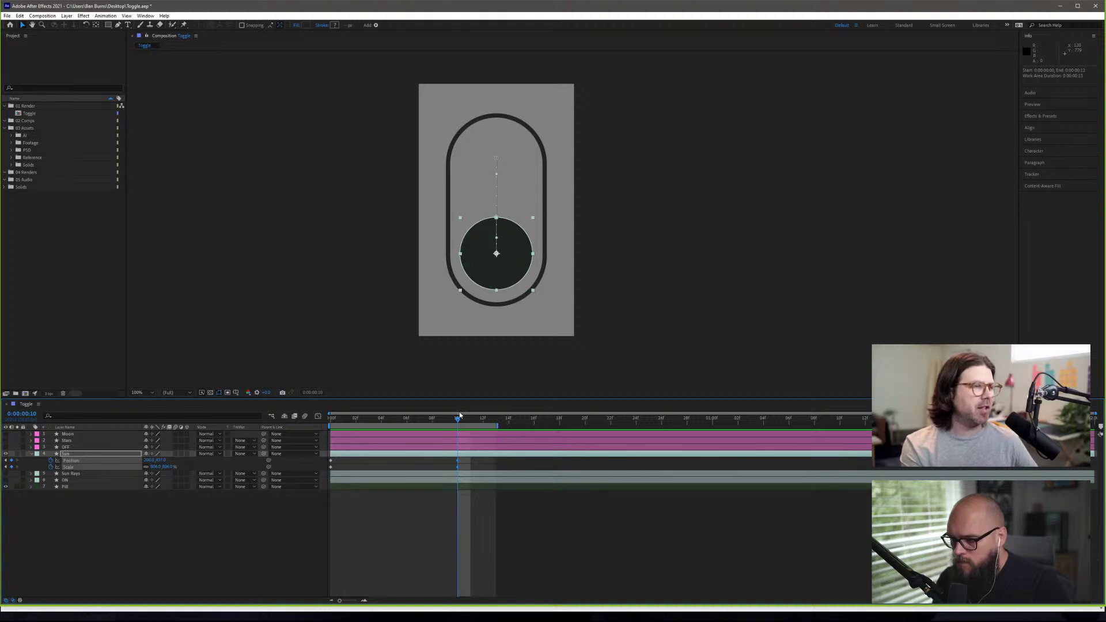
left_click_drag(459, 414, 317, 427)
key("space")
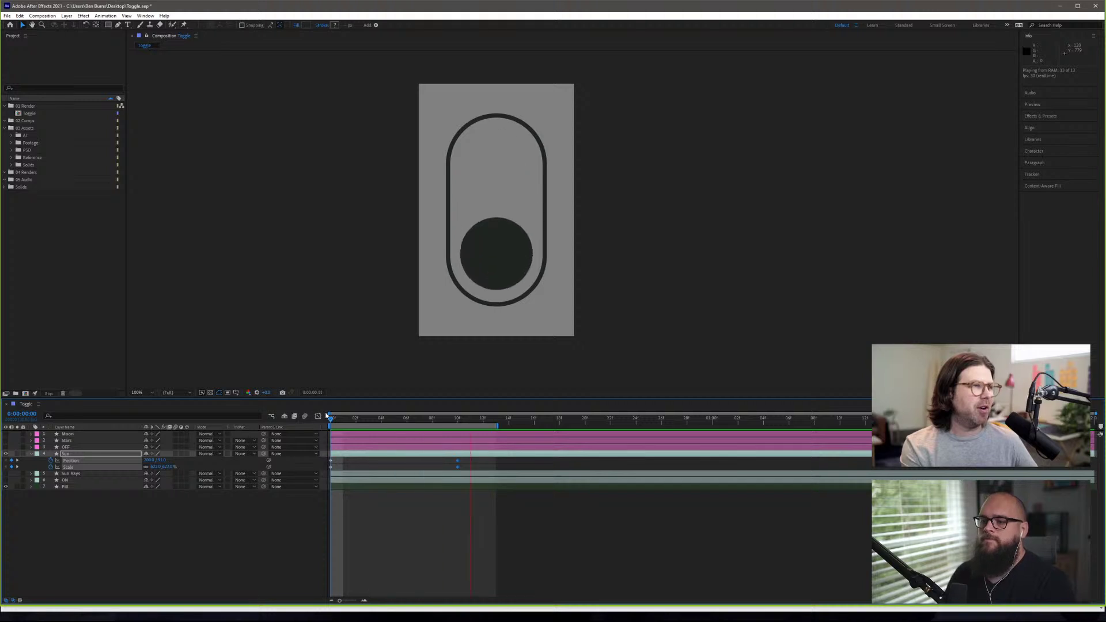
key("space")
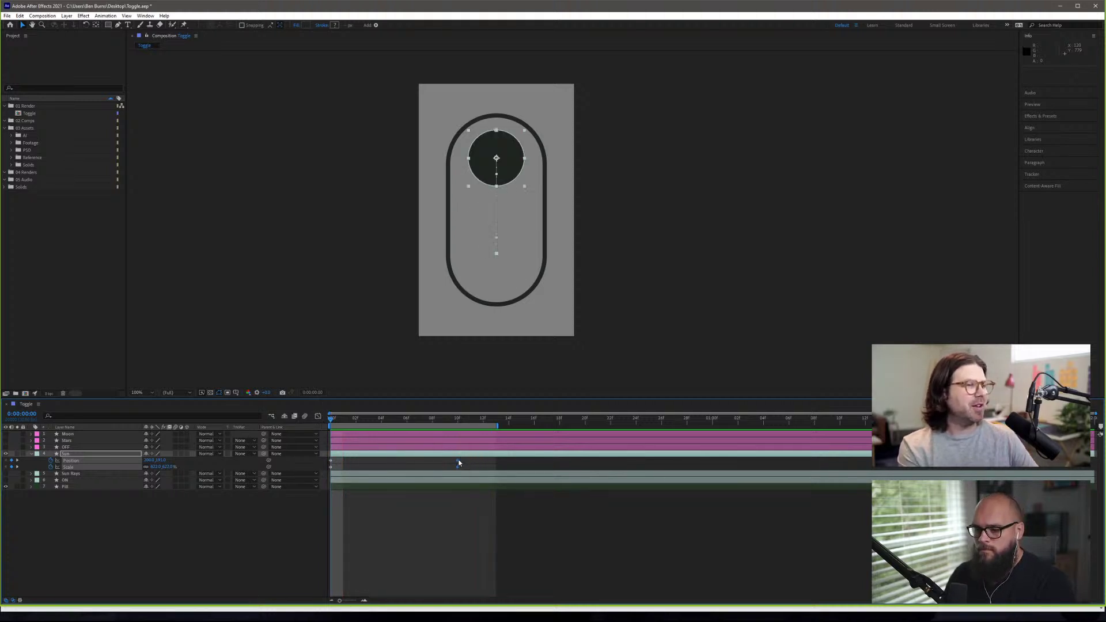
- Try the Sun's ending keyframes at 0:00:00:12 with the work area extended to about 24 frames, and play it
mouse_move(459, 463)
left_click_drag(459, 462, 486, 463)
left_click_drag(499, 425, 637, 425)
key("space")
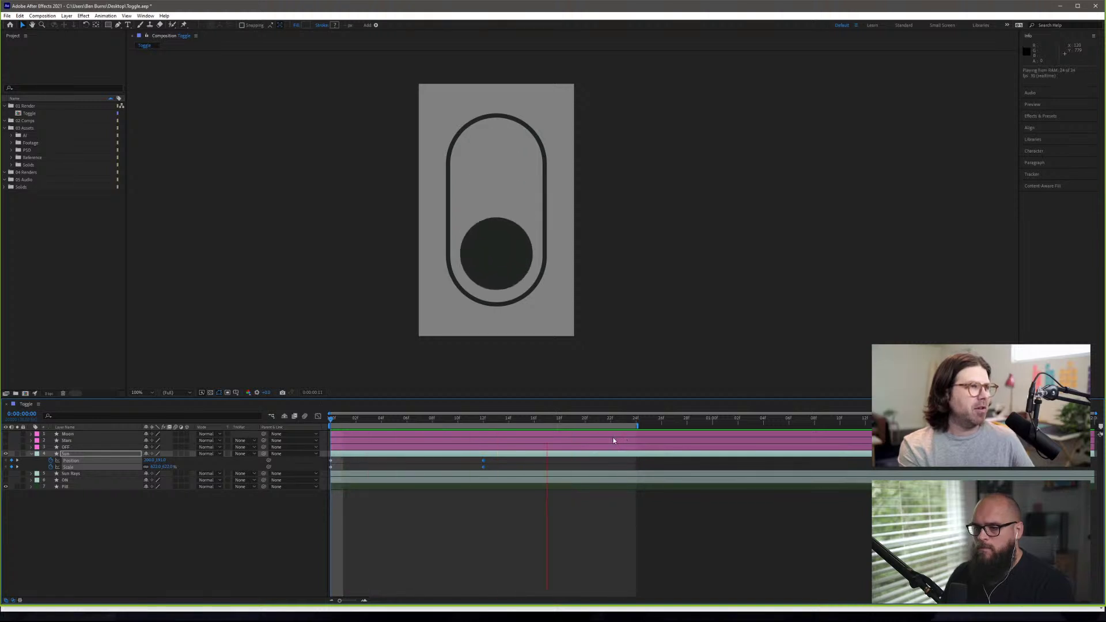
key("space")
- Extend the work area to one second, move the Sun's ending Position and Scale keyframes to 0:00:00:09, and preview
left_click_drag(639, 426, 713, 426)
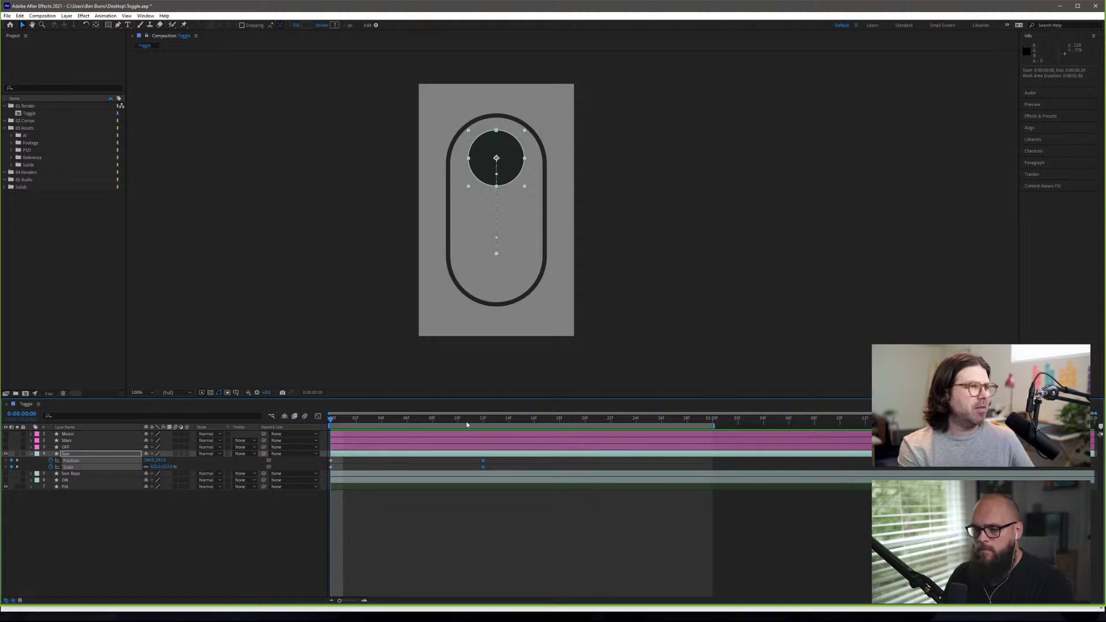
key("space")
left_click_drag(484, 459, 444, 461)
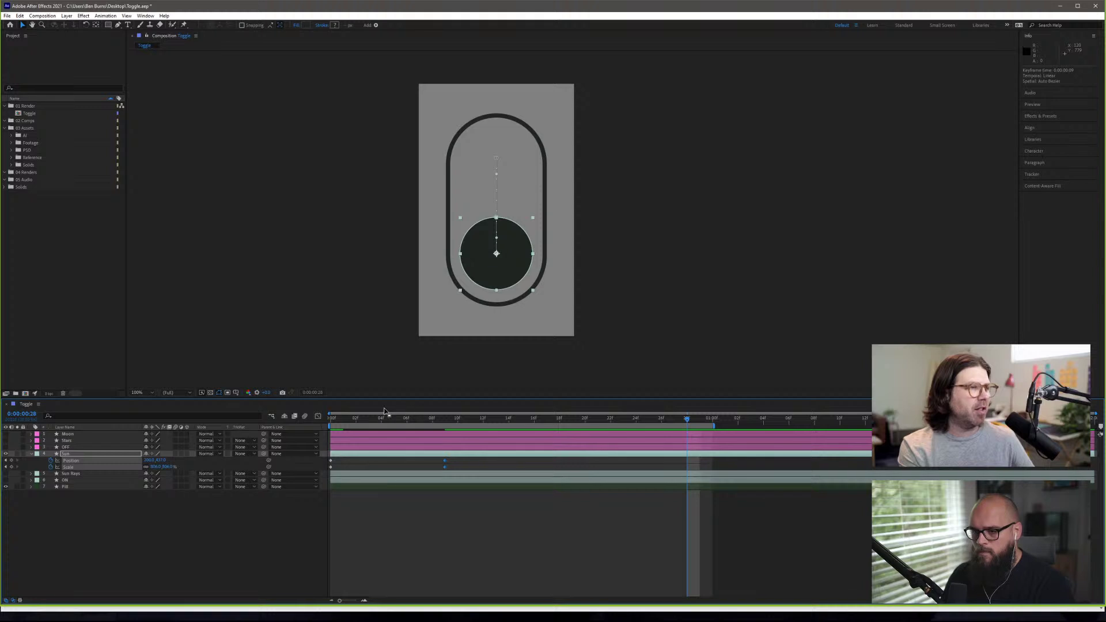
key("space")
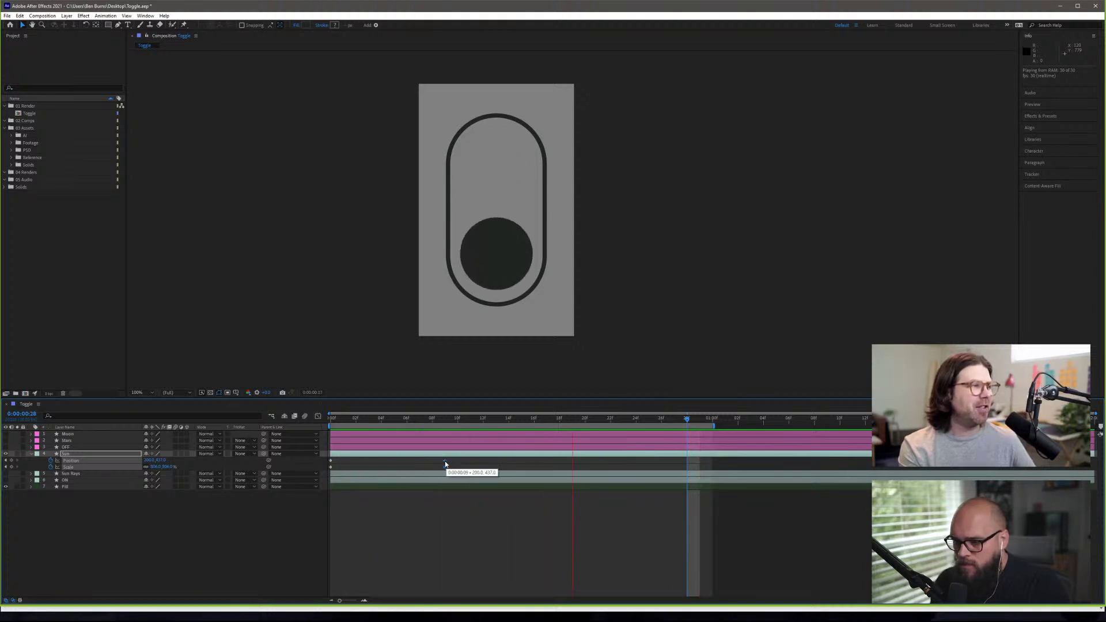
- Try the Sun's ending Position and Scale keyframes at 0:00:00:08, and put them back at 0:00:00:09
left_click_drag(445, 463, 437, 458)
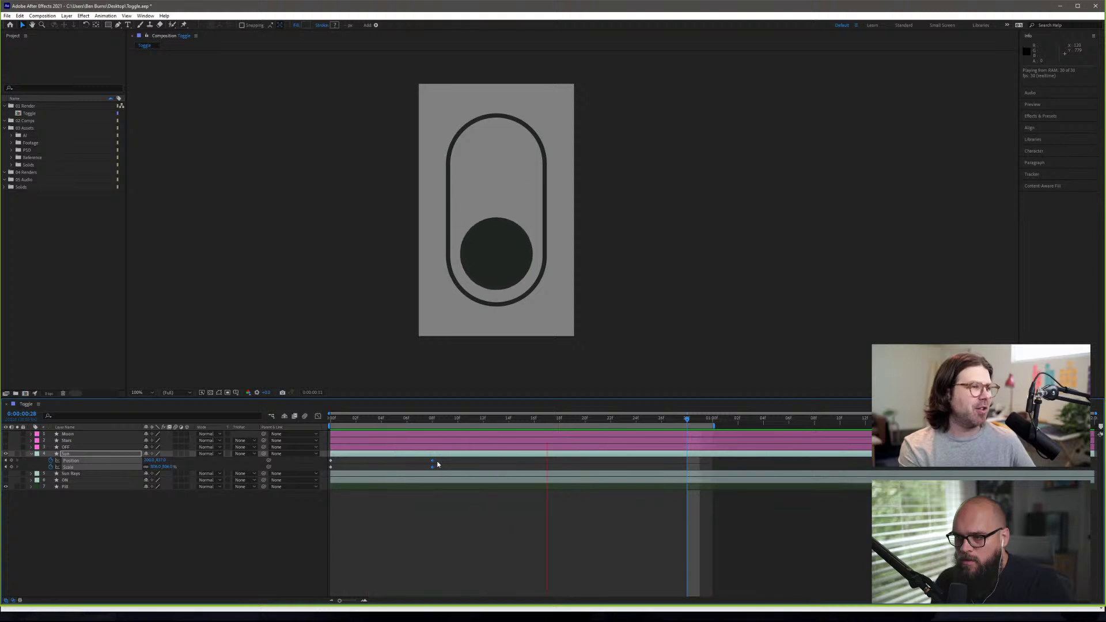
left_click(440, 463)
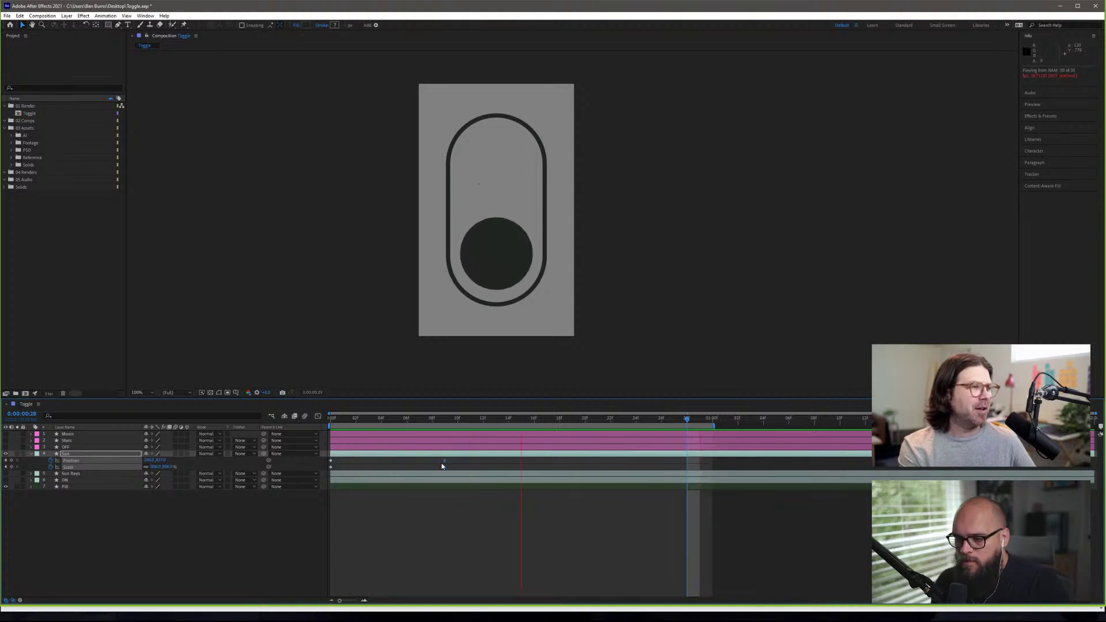
- Apply Easy Ease to the Sun's starting and ending Position and Scale keyframes
key("j")
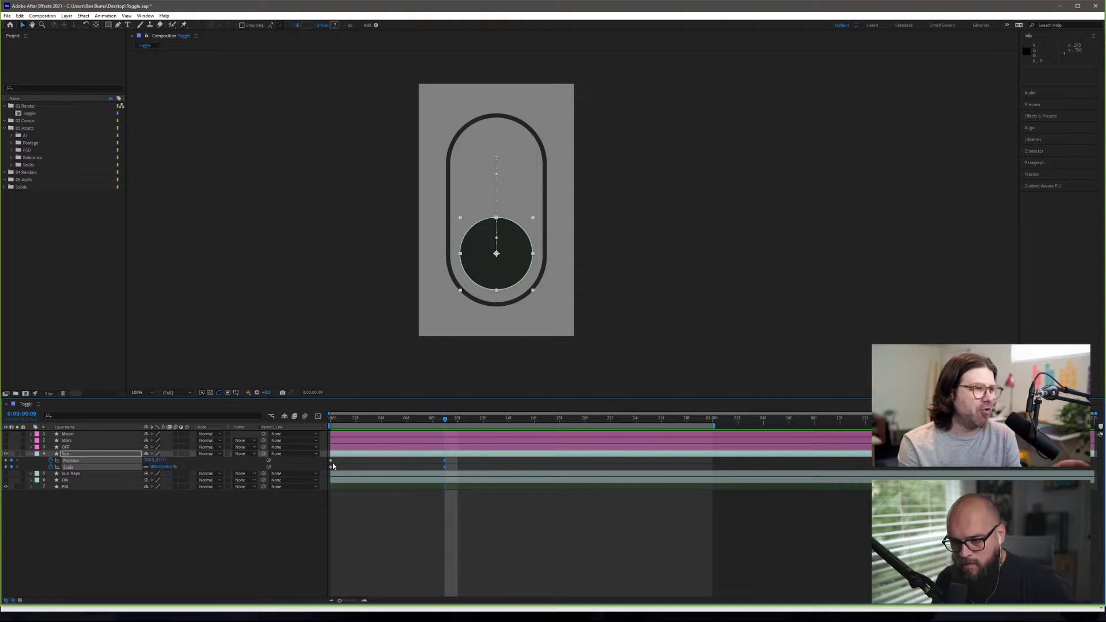
left_click_drag(361, 459, 326, 467)
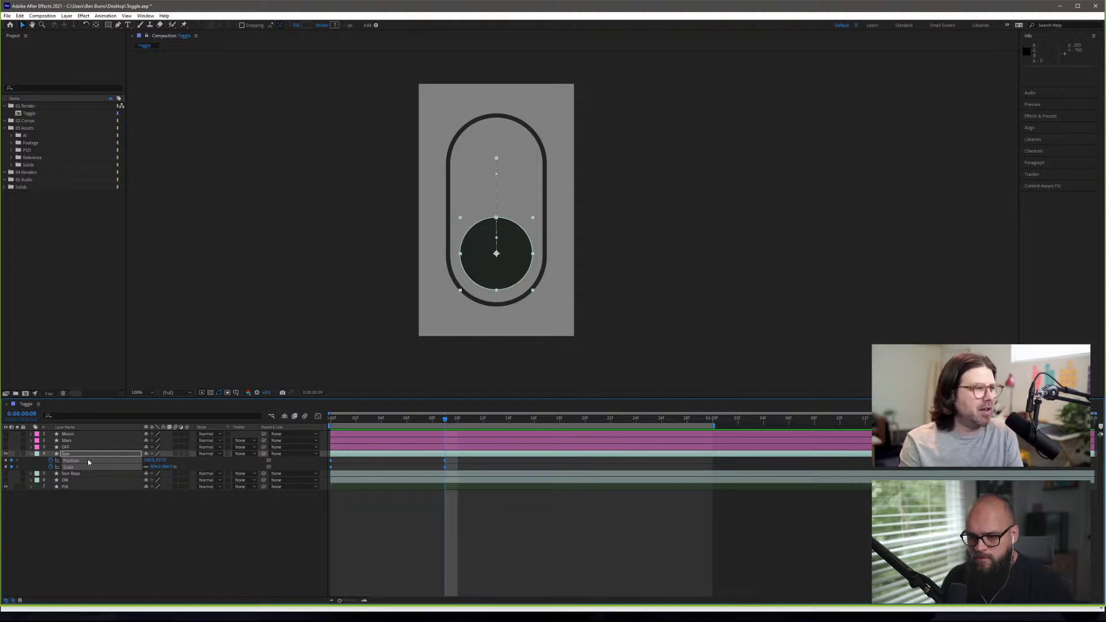
right_click(332, 463)
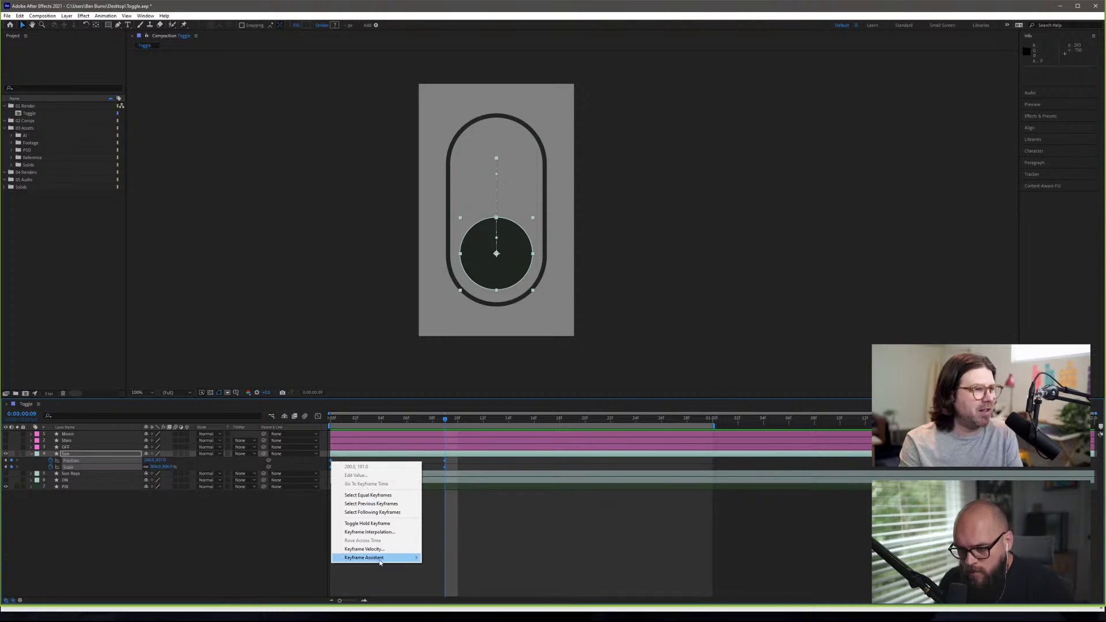
mouse_move(380, 561)
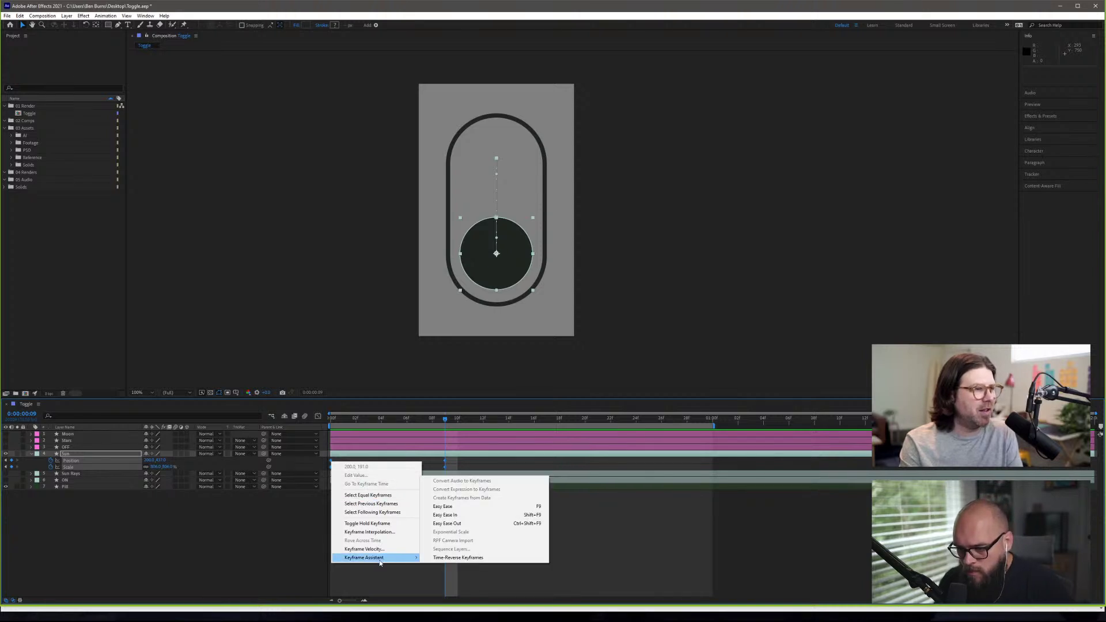
left_click(470, 507)
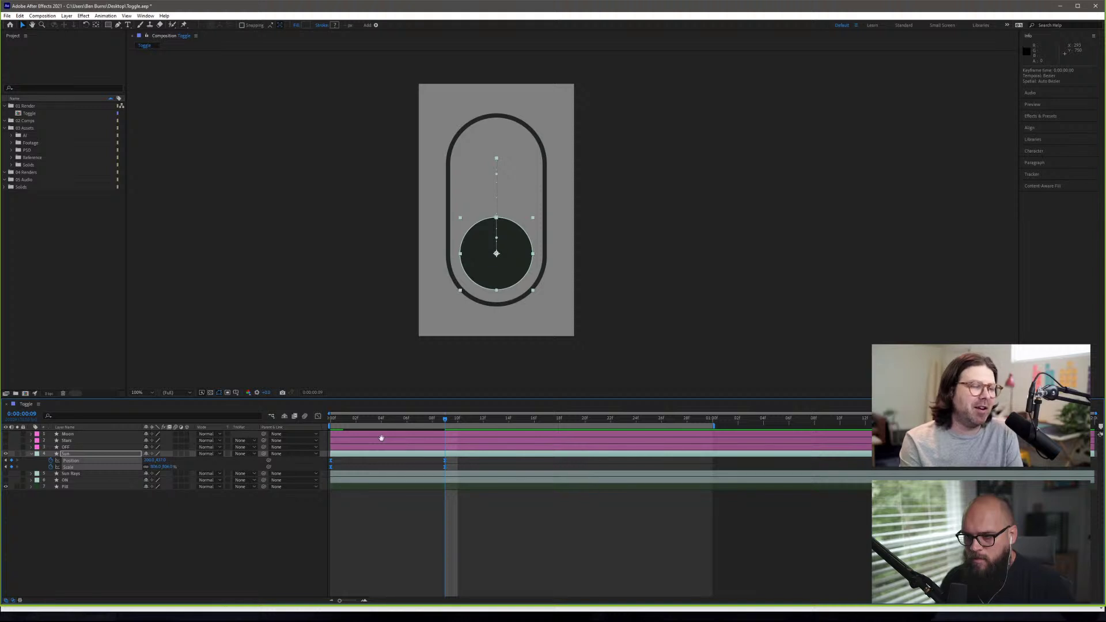
- Preview the Sun's eased move down the pill, replaying it from the first frame
key("space")
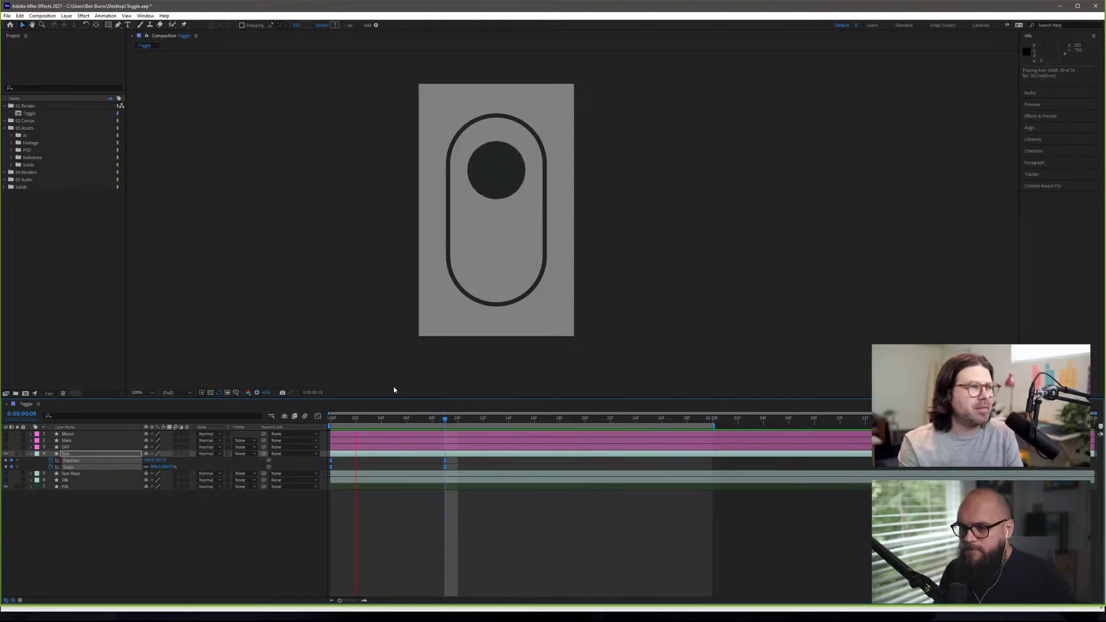
key("space")
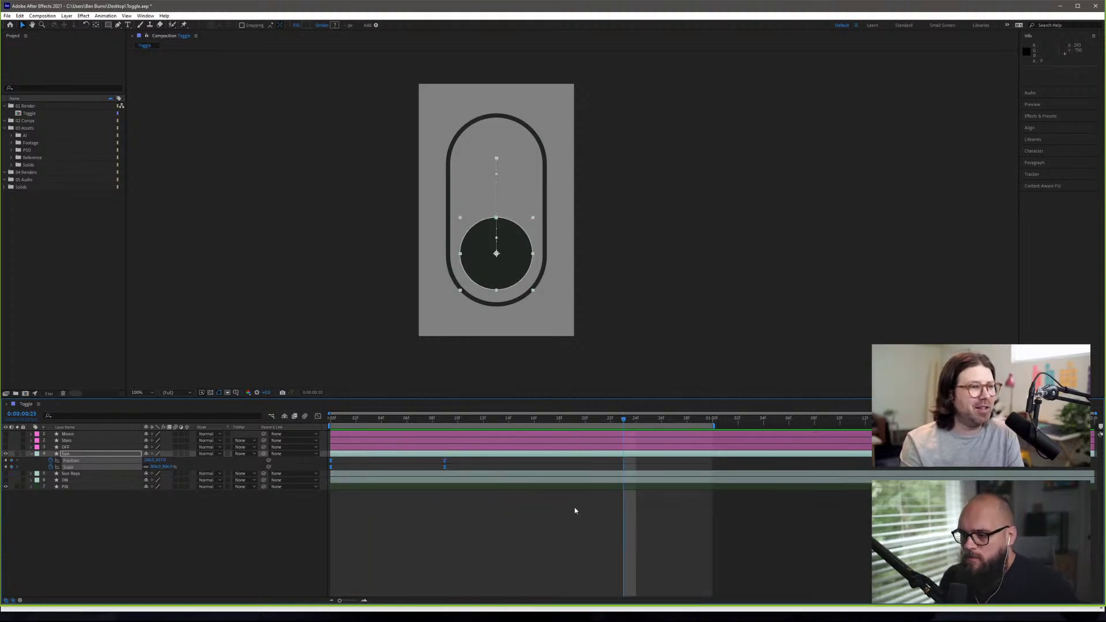
left_click(331, 422)
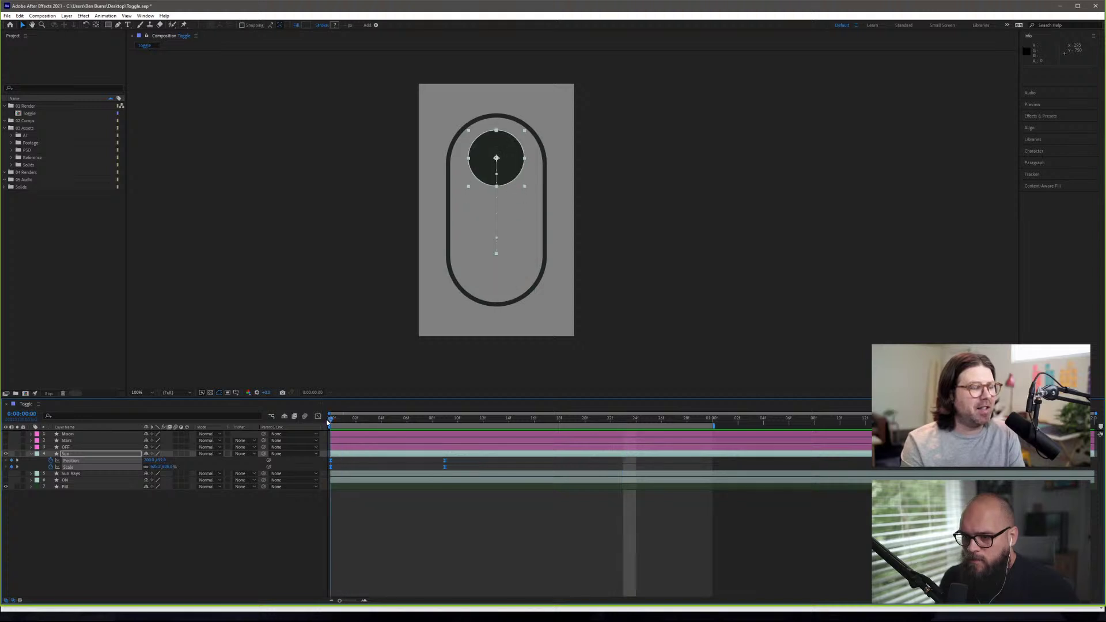
key("space")
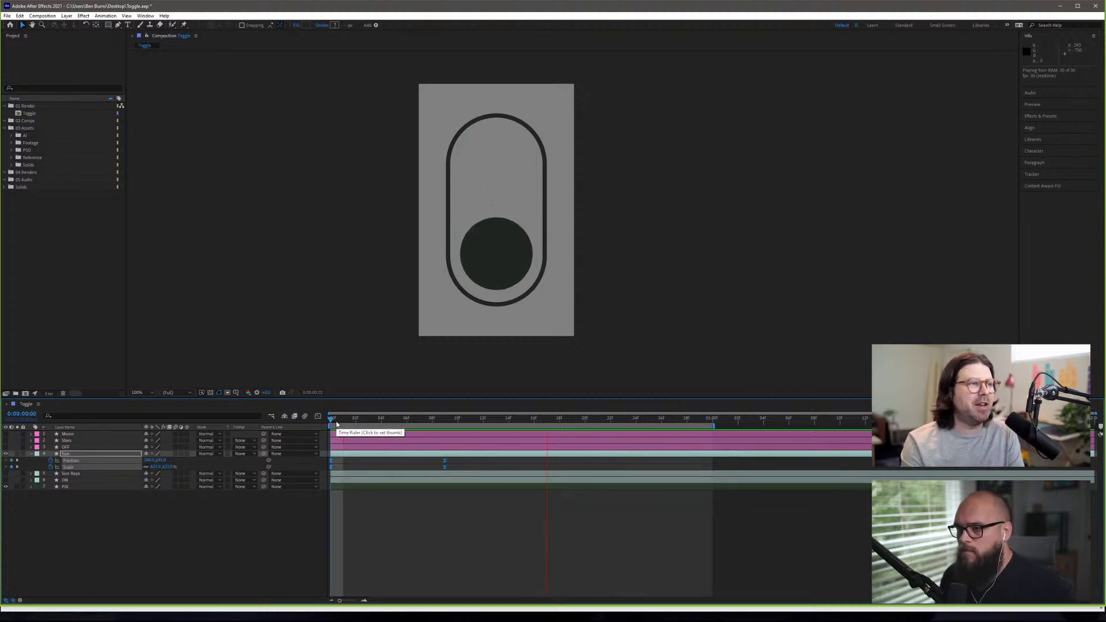
key("space")
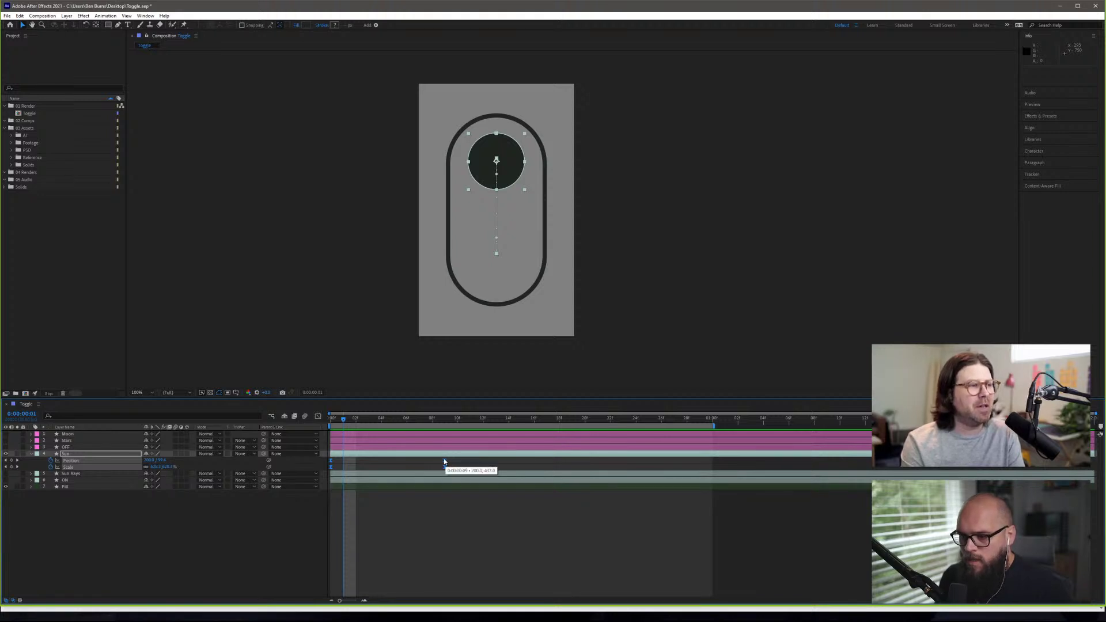
key("space")
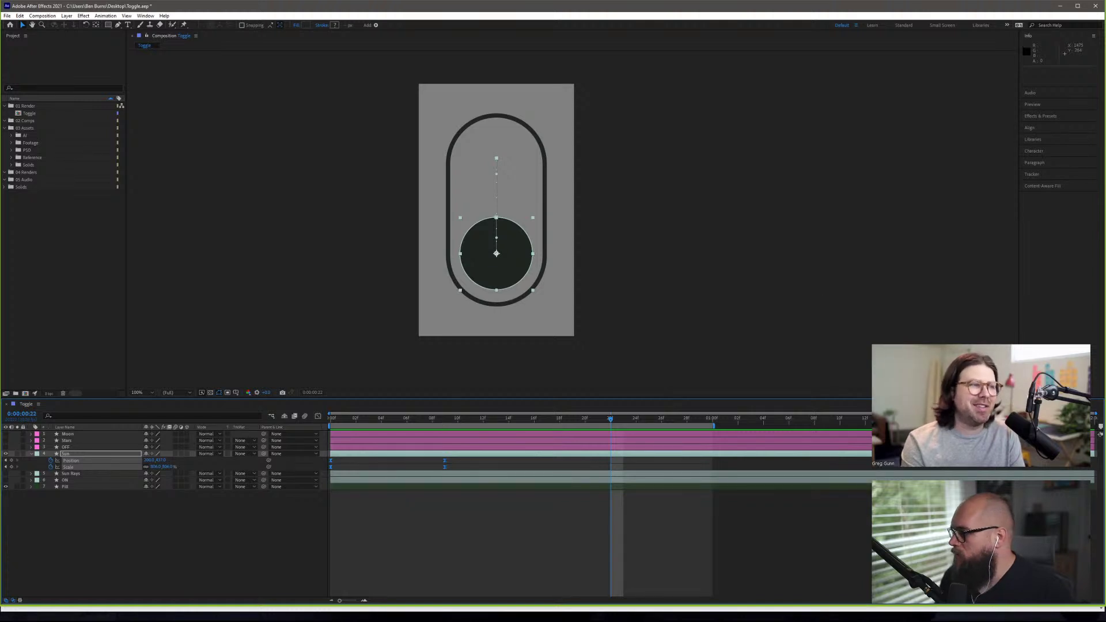
- Switch to the browser, repeatedly toggle dark mode on the "Fear: The Great Driving Force" page to study its timing, and return to After Effects
key("alt+Tab")
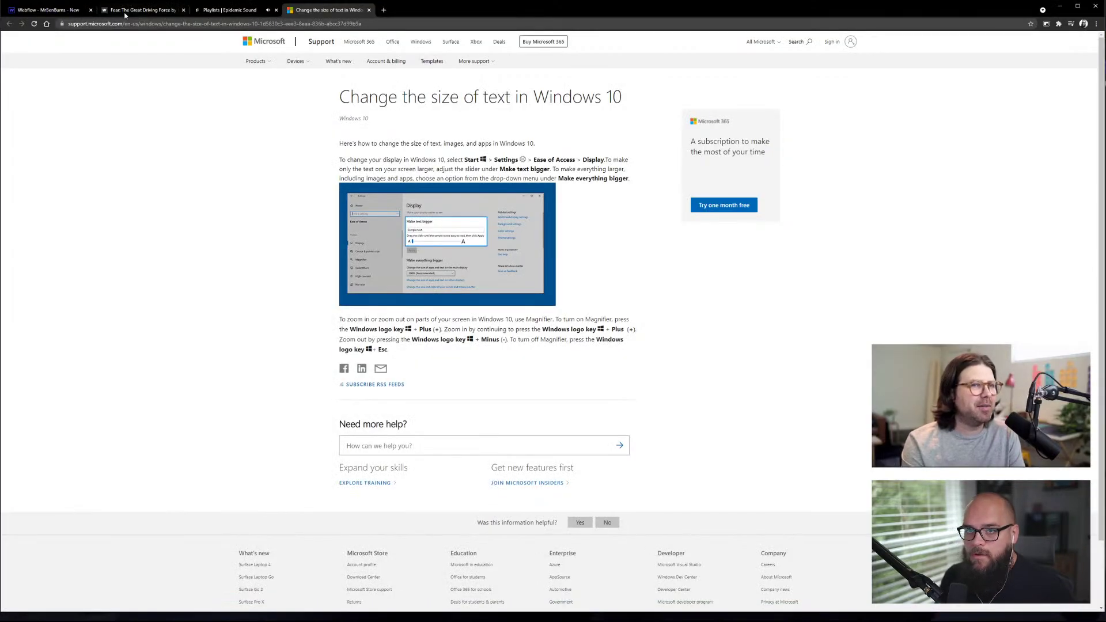
left_click(125, 15)
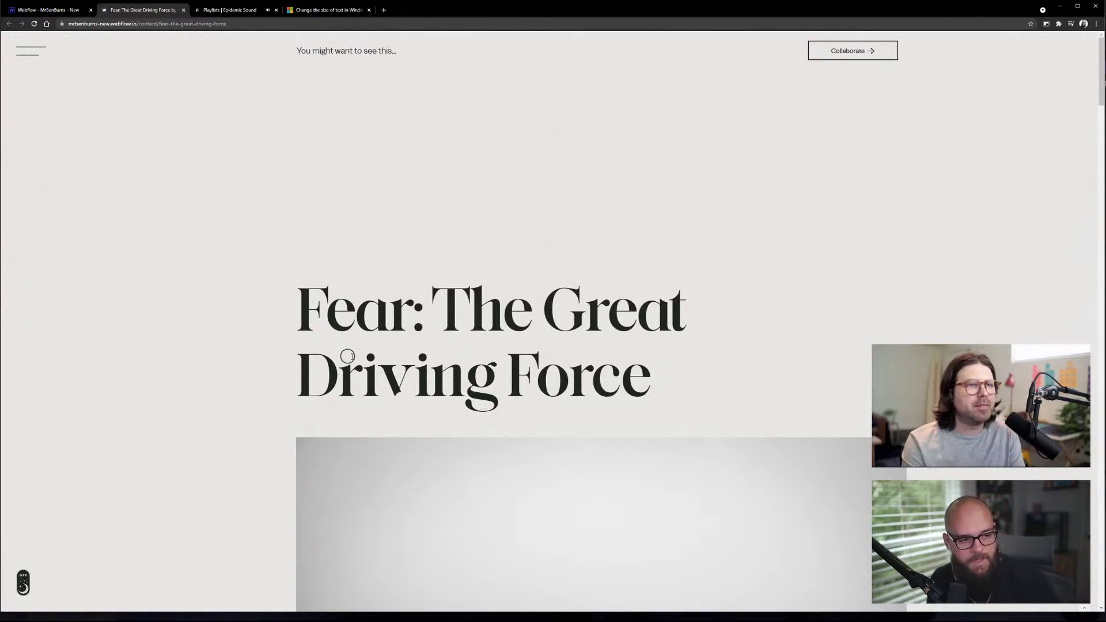
left_click(24, 583)
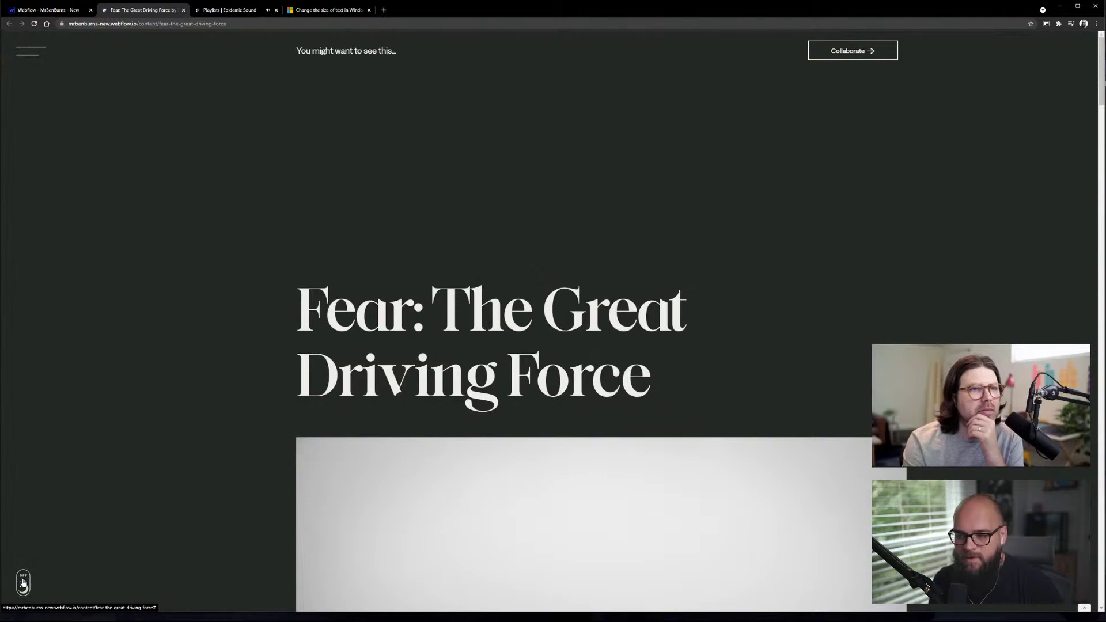
left_click(23, 583)
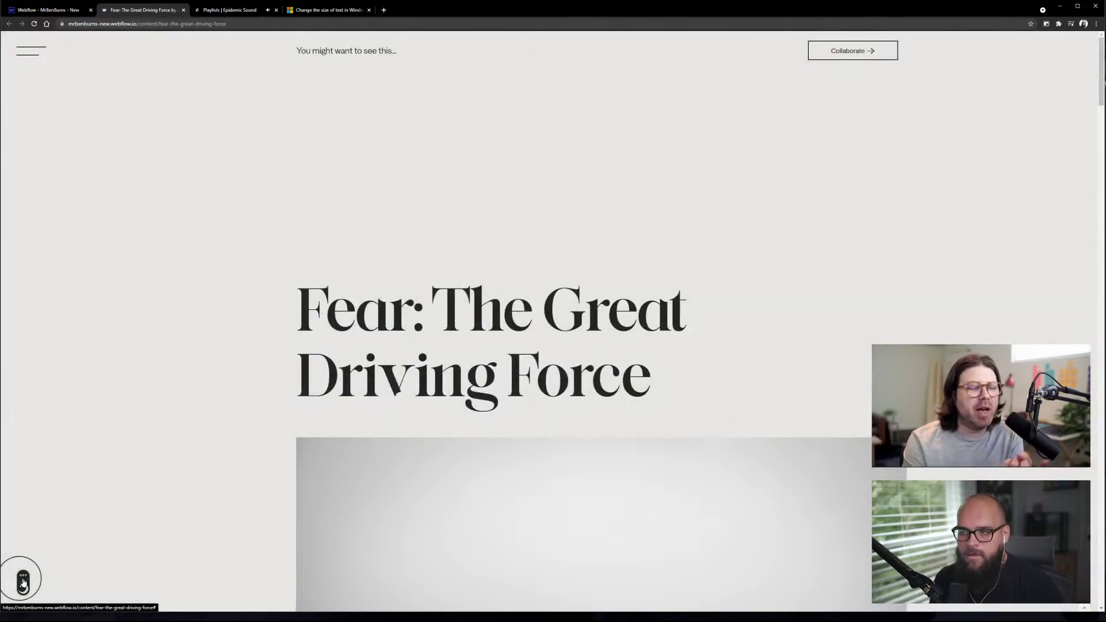
left_click(24, 581)
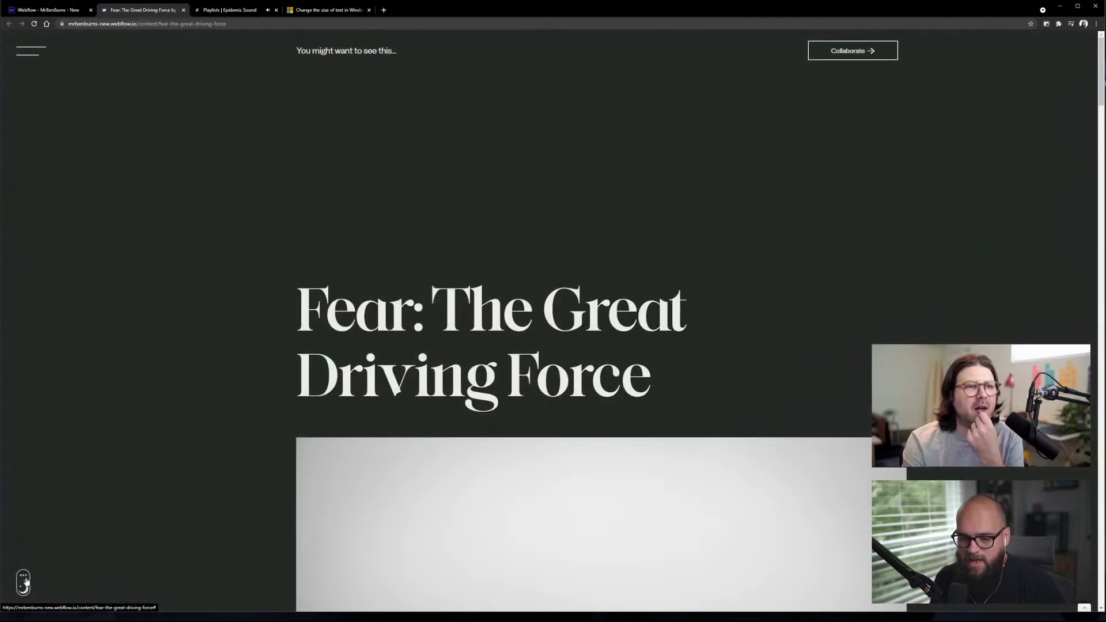
left_click(24, 582)
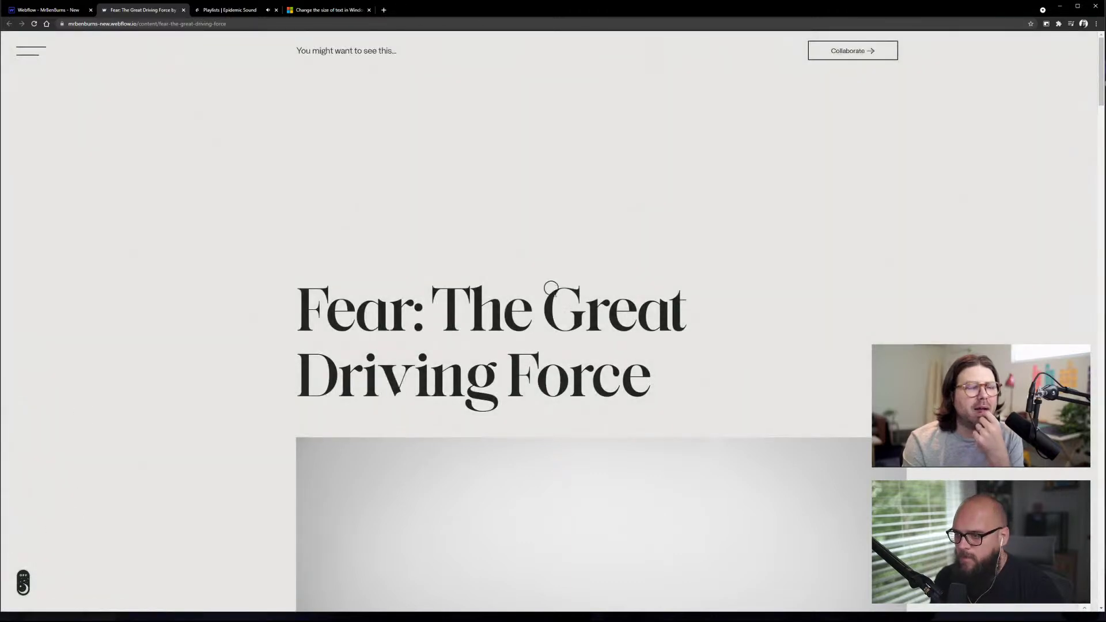
left_click(23, 583)
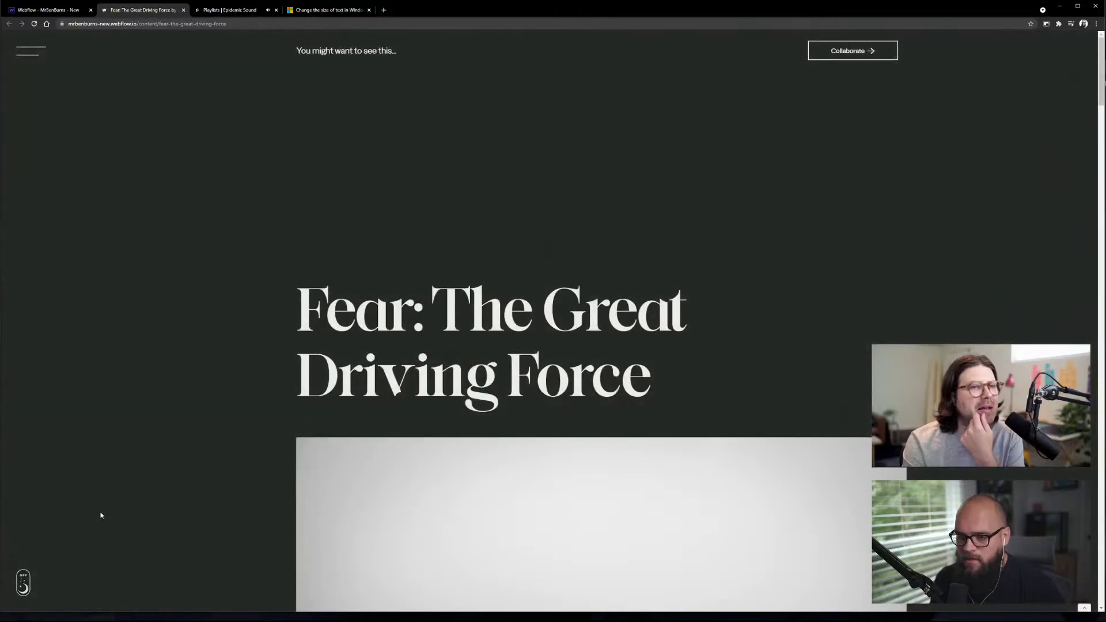
left_click(22, 588)
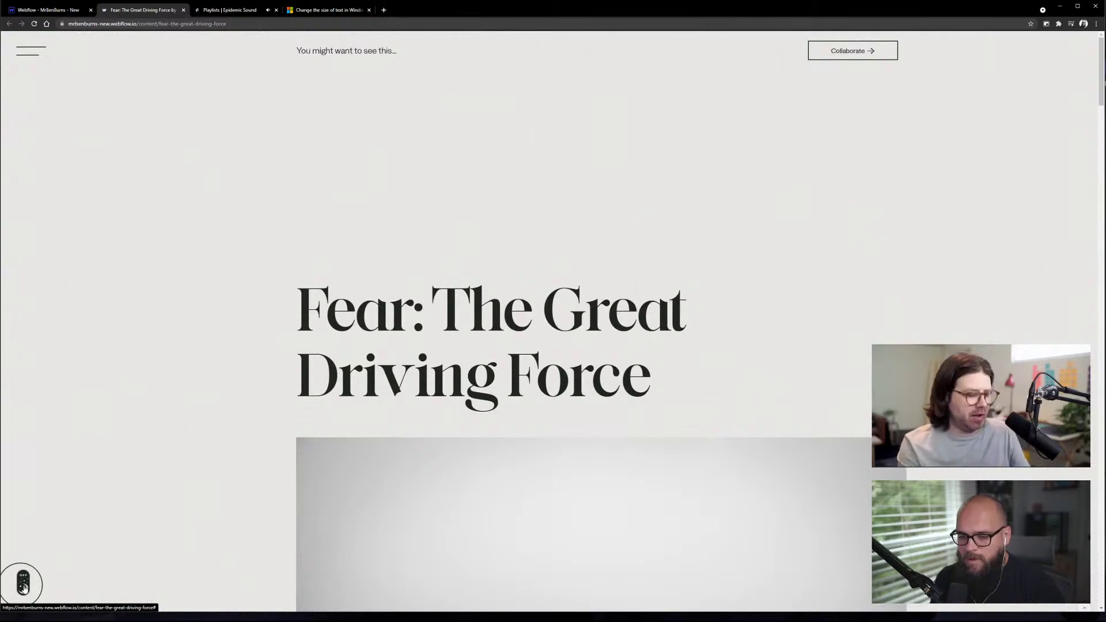
left_click(22, 587)
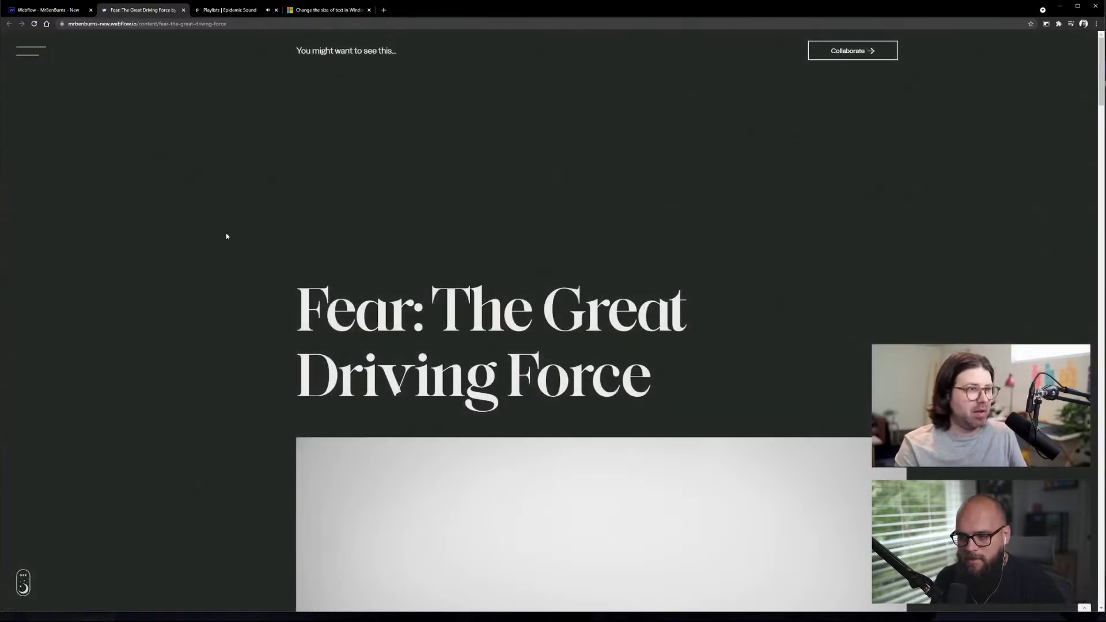
left_click(22, 584)
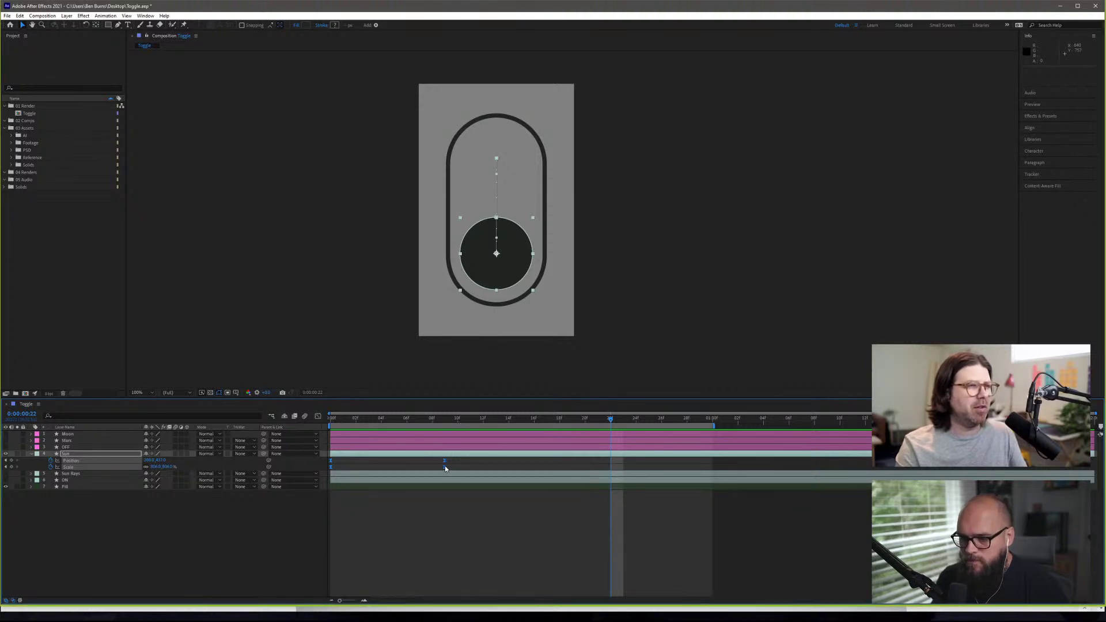
- Move the Sun's ending Position and Scale keyframes to 0:00:00:08, and return the playhead to the first frame
left_click_drag(445, 466, 452, 466)
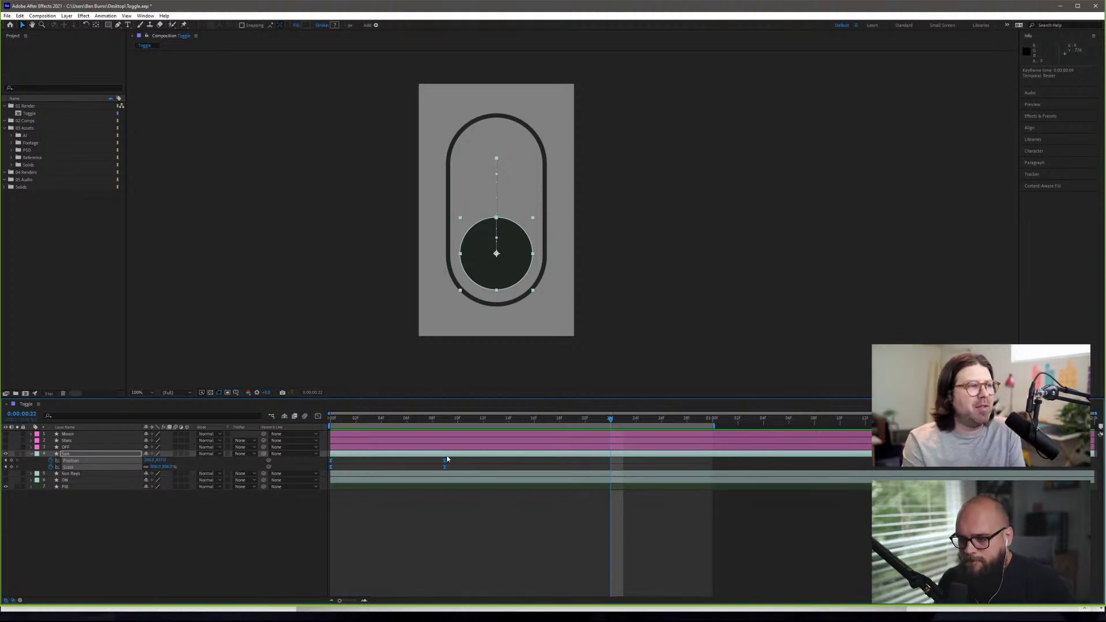
left_click(474, 518)
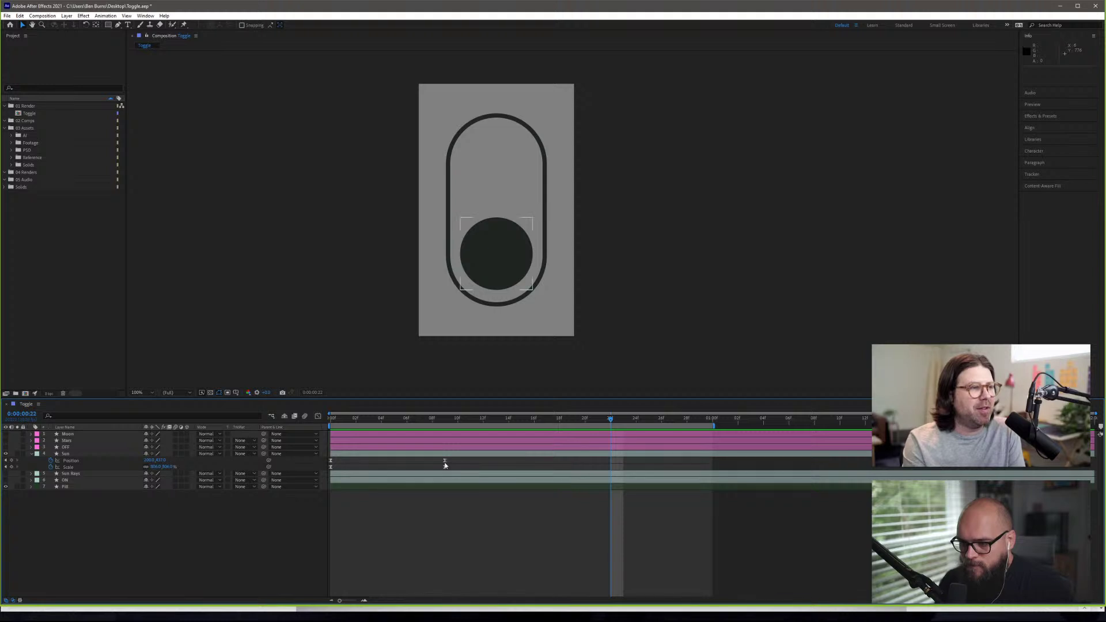
mouse_move(445, 461)
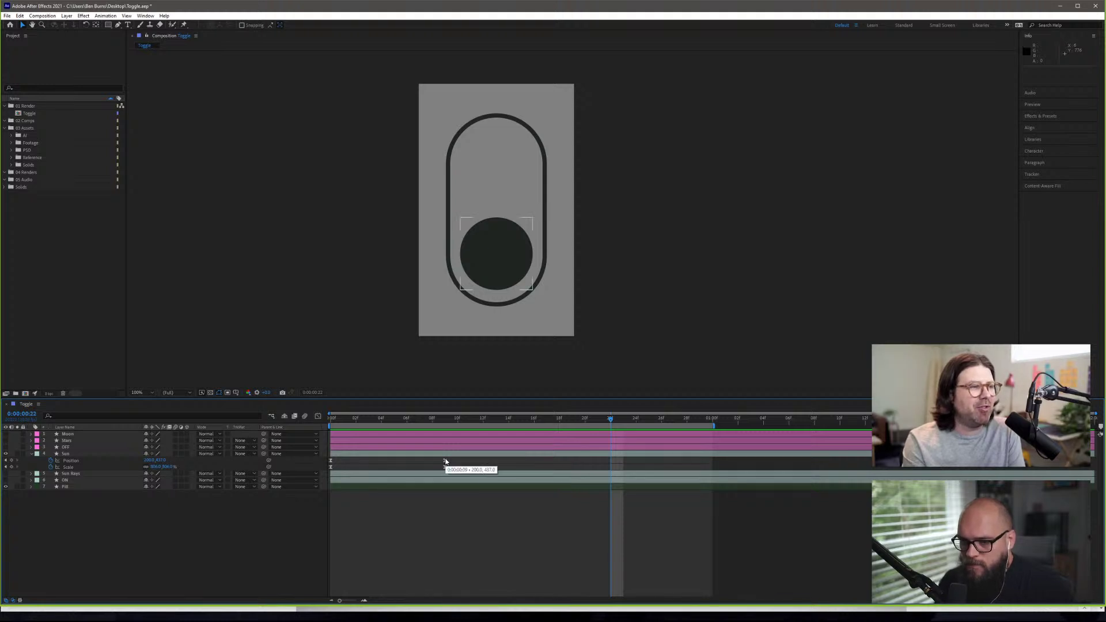
left_click(444, 462)
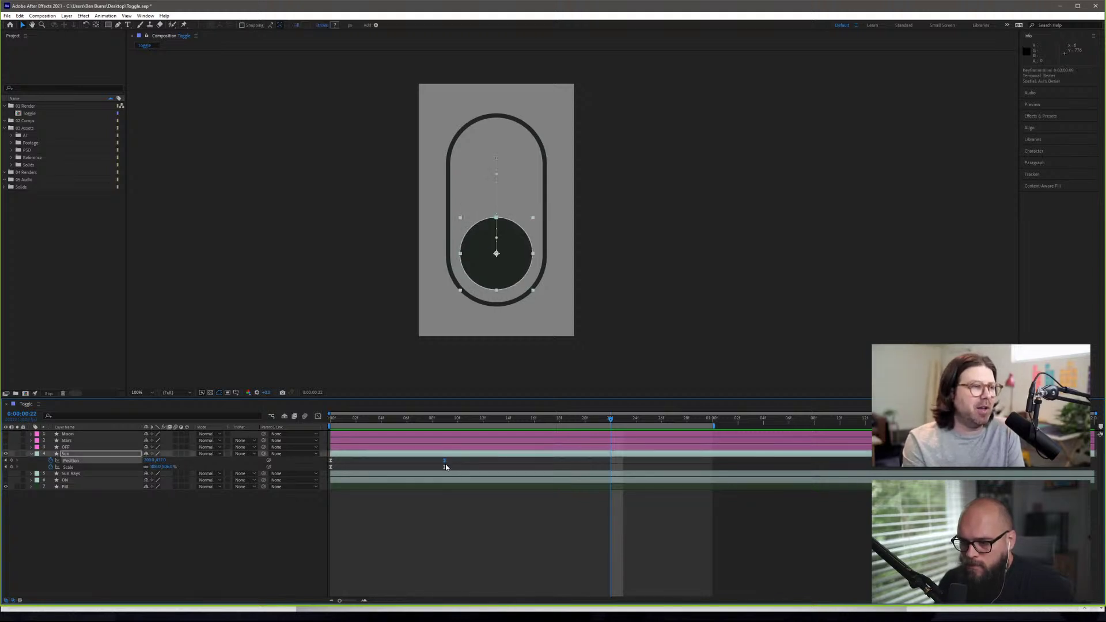
left_click_drag(444, 467, 432, 465)
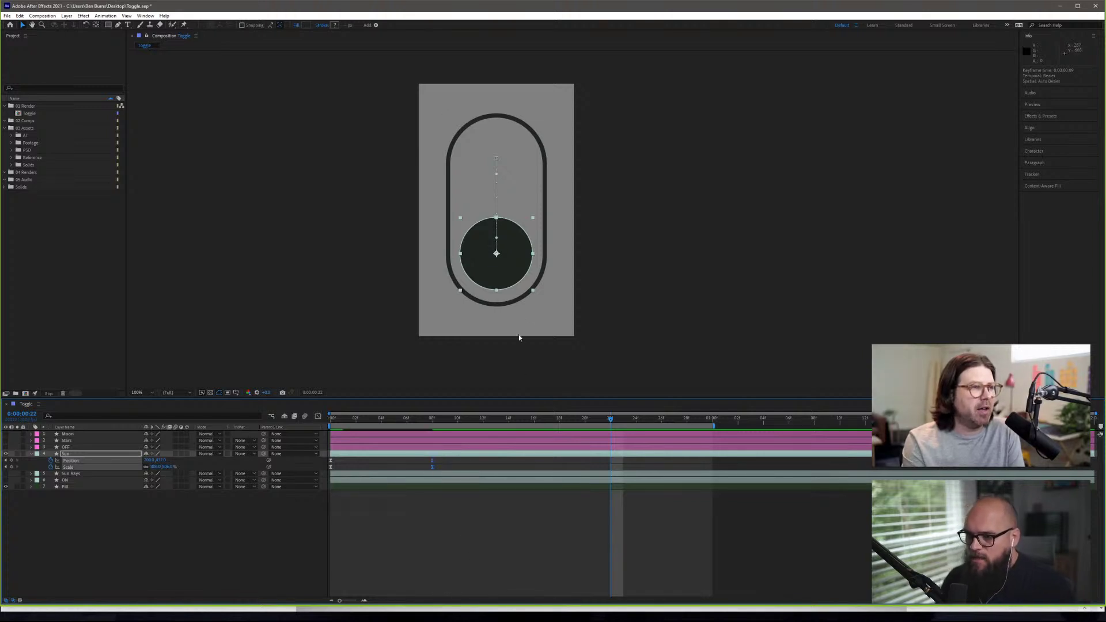
key("Home")
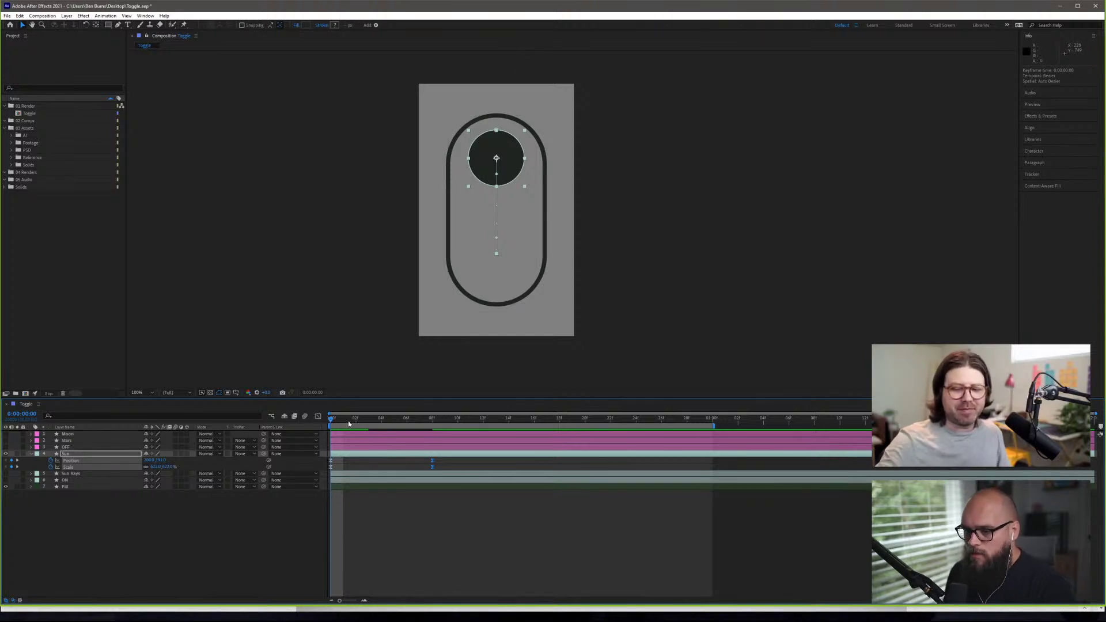
left_click_drag(348, 420, 337, 443)
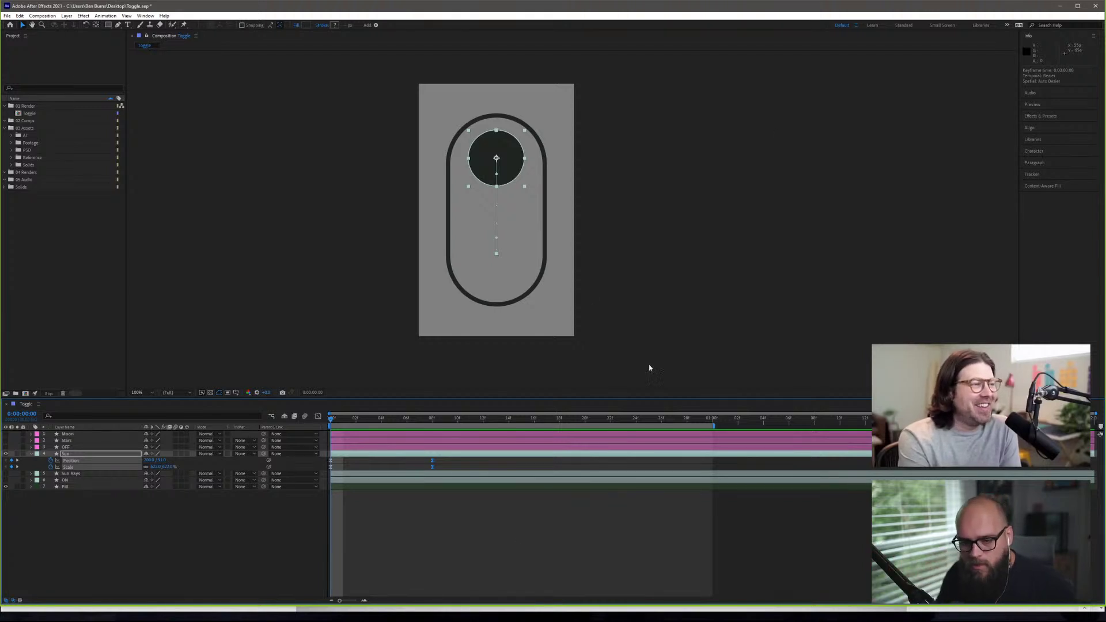
- Check the Sun with the Sun Rays layer shown, hide that layer again, and preview the move from the first frame
key("ctrl+z")
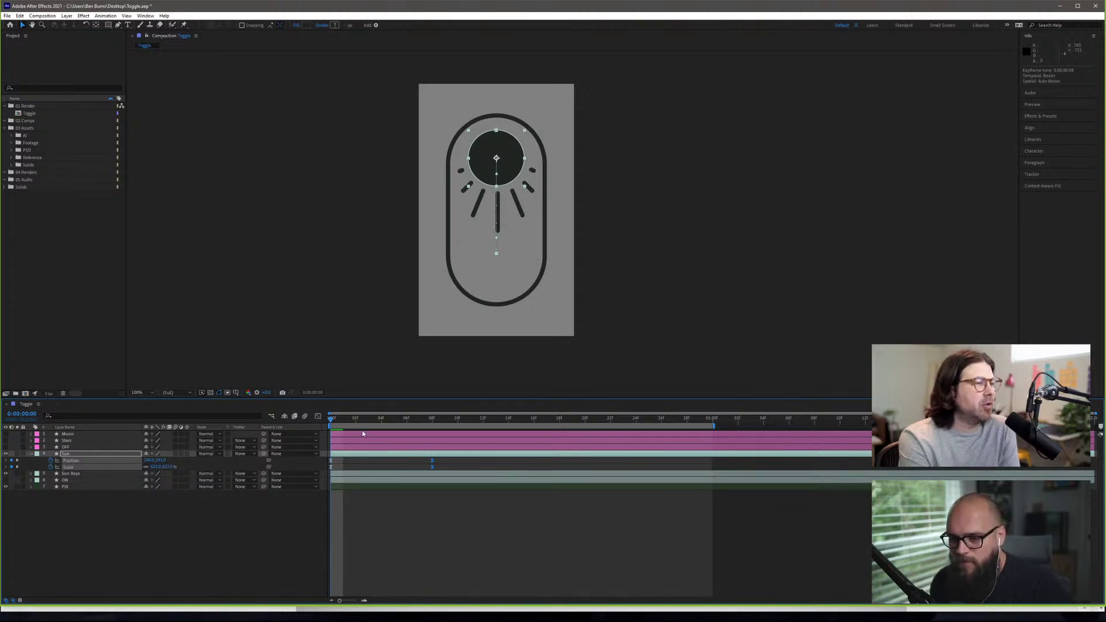
left_click(6, 473)
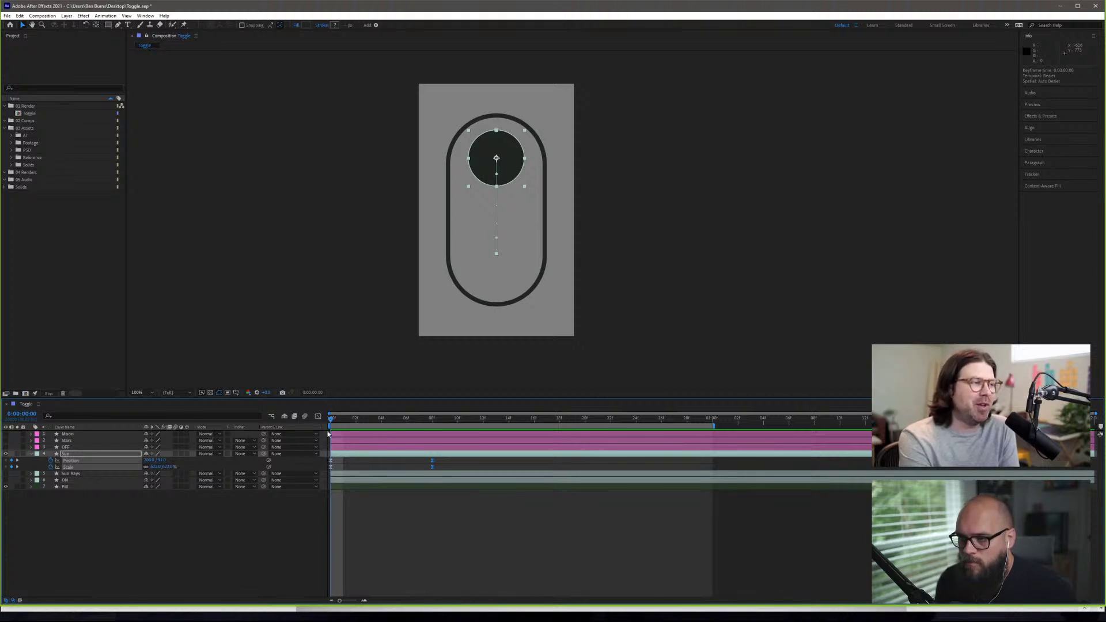
mouse_move(333, 419)
left_mouse_down()
mouse_move(443, 420)
mouse_move(333, 432)
left_mouse_up()
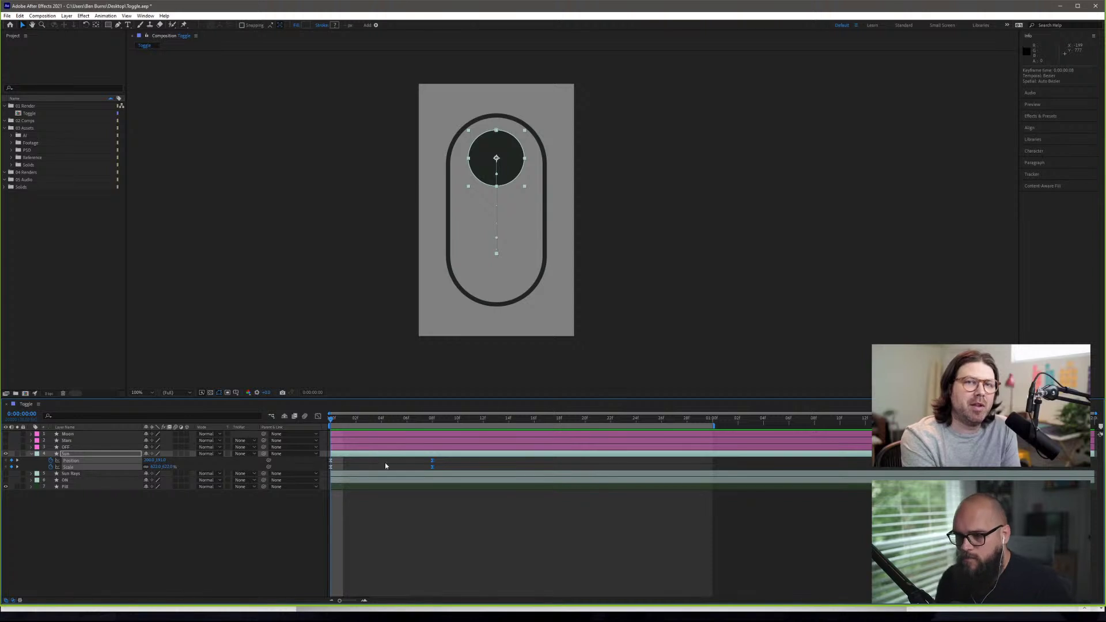
key("space")
key("space")
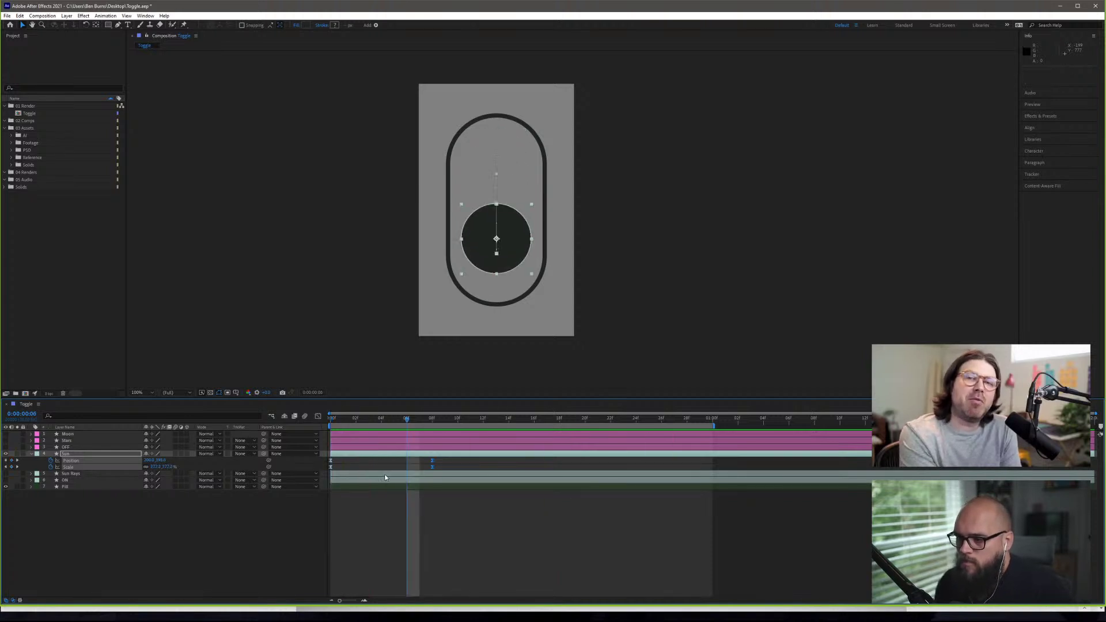
left_click_drag(391, 424, 327, 417)
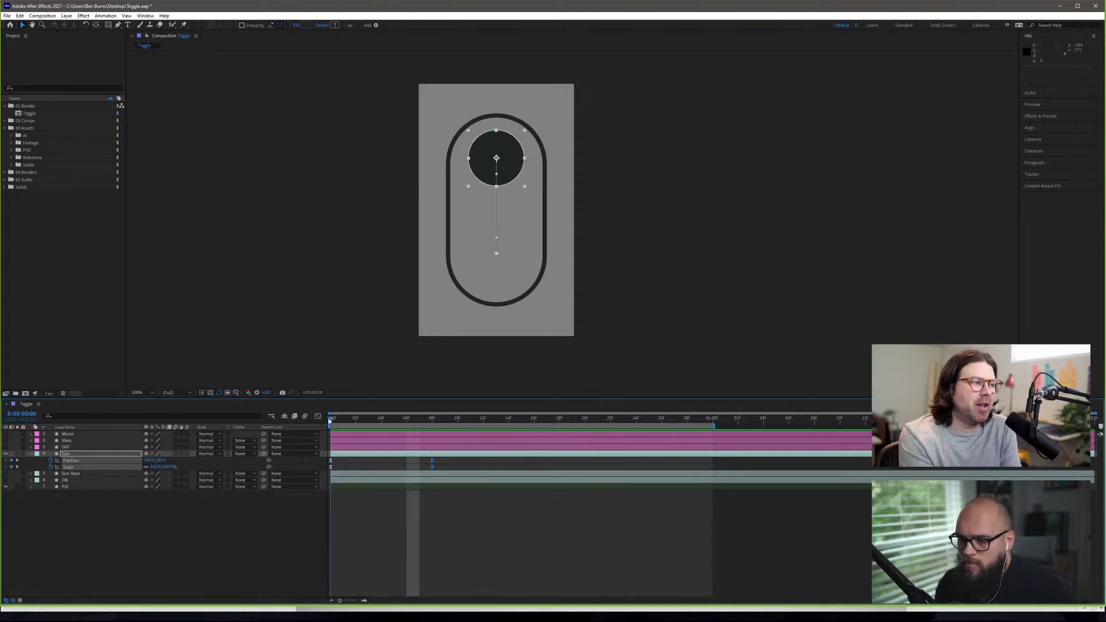
- Preview the Sun's eased move down the pill, stopping and replaying it from the first frame
key("space")
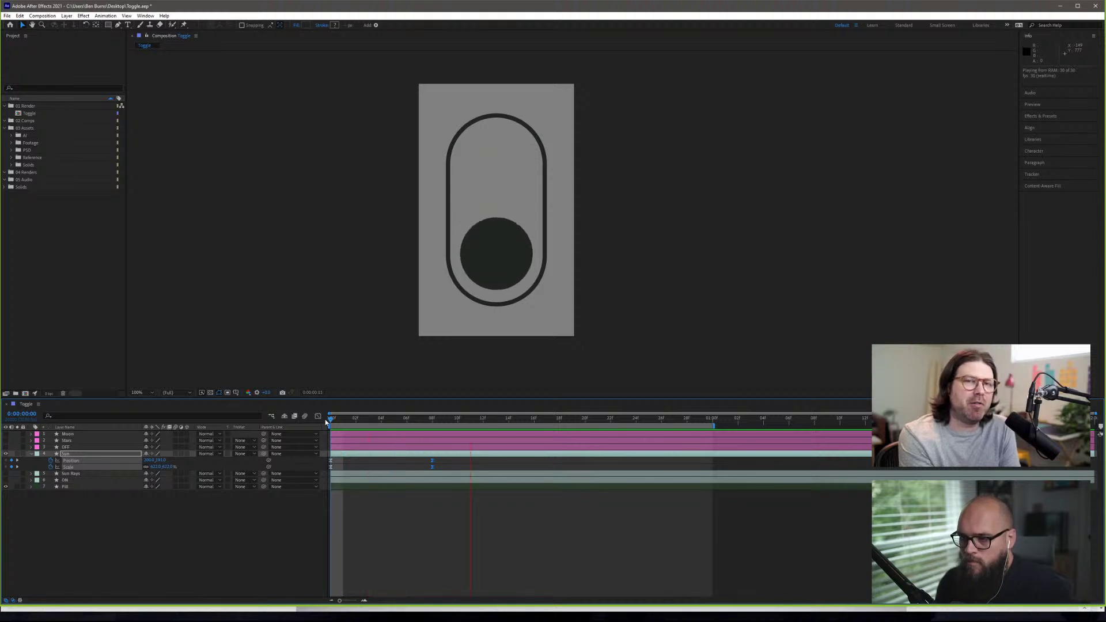
key("space")
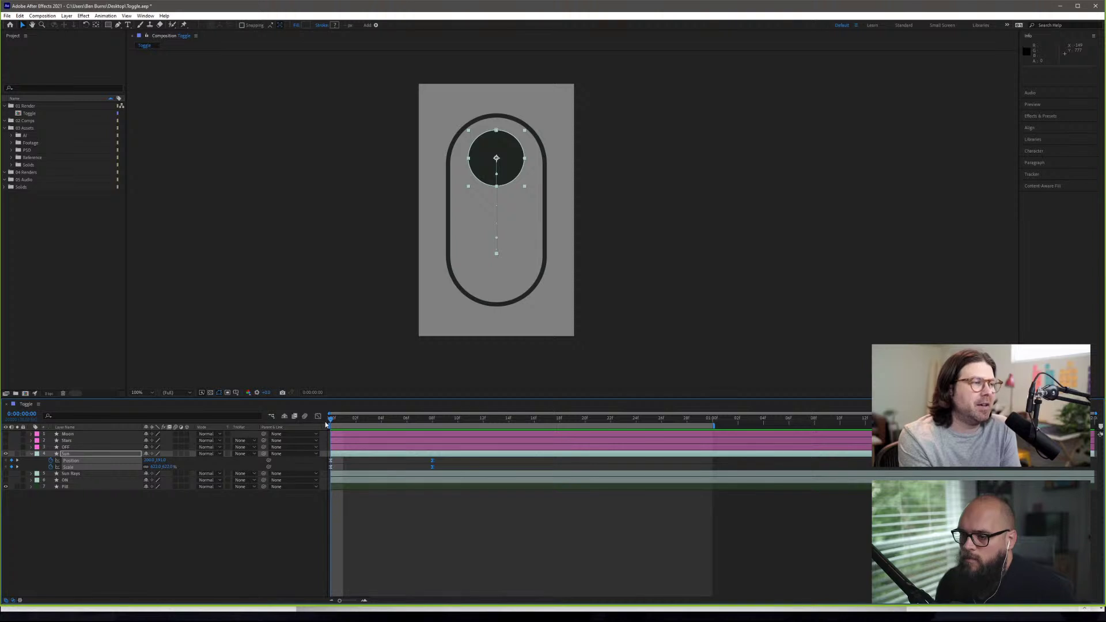
key("space")
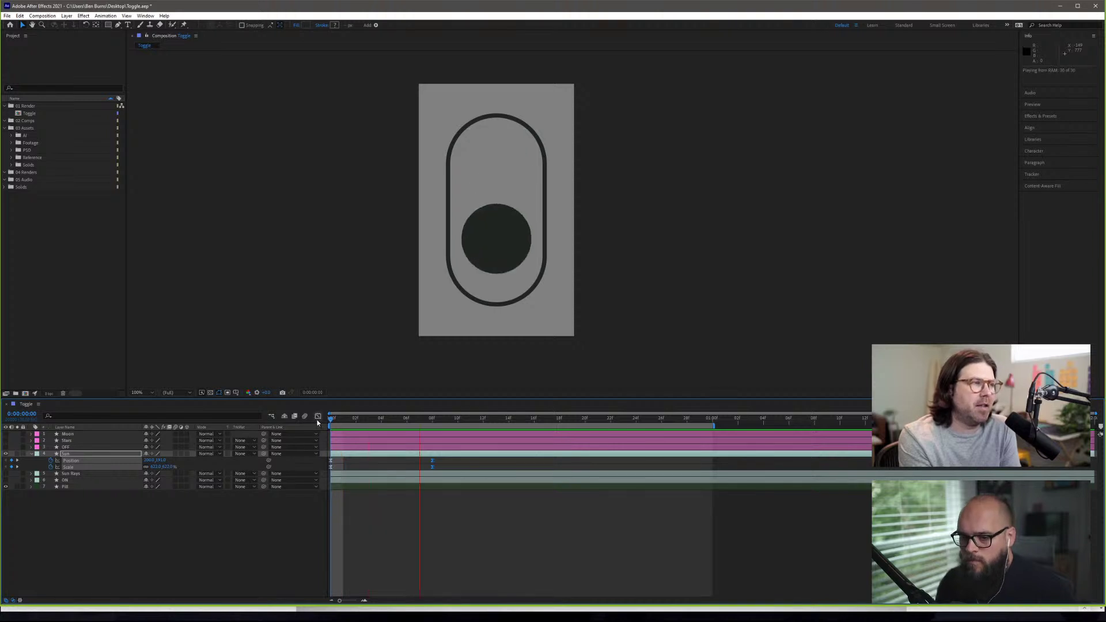
key("space")
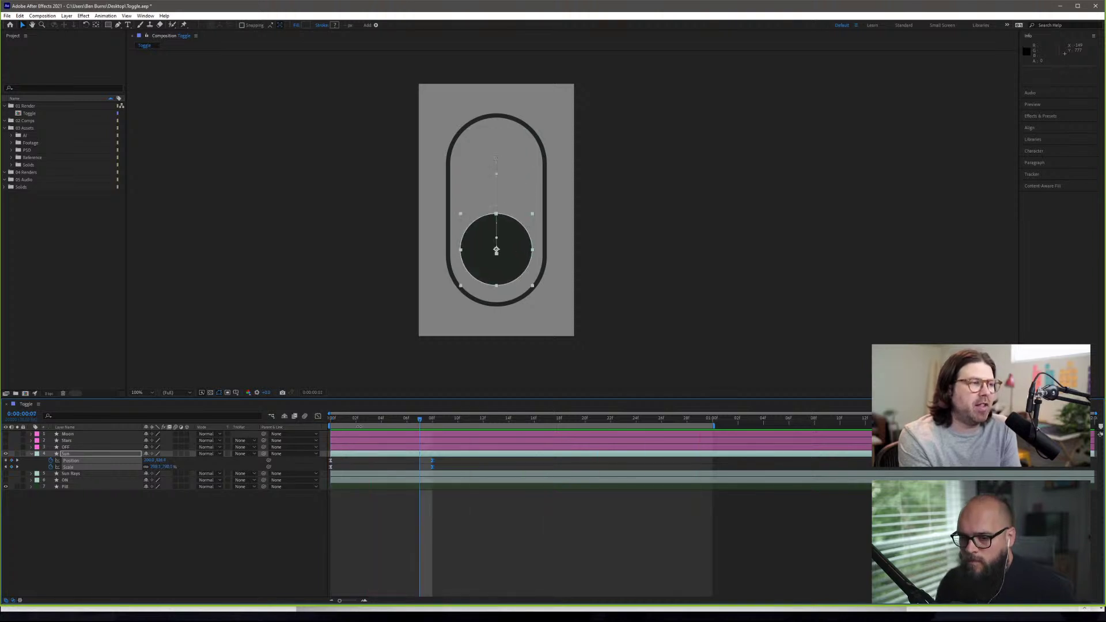
- Place the playhead at 0:00:00:08 and select the Sun's ending Position keyframe
left_click_drag(416, 418, 433, 435)
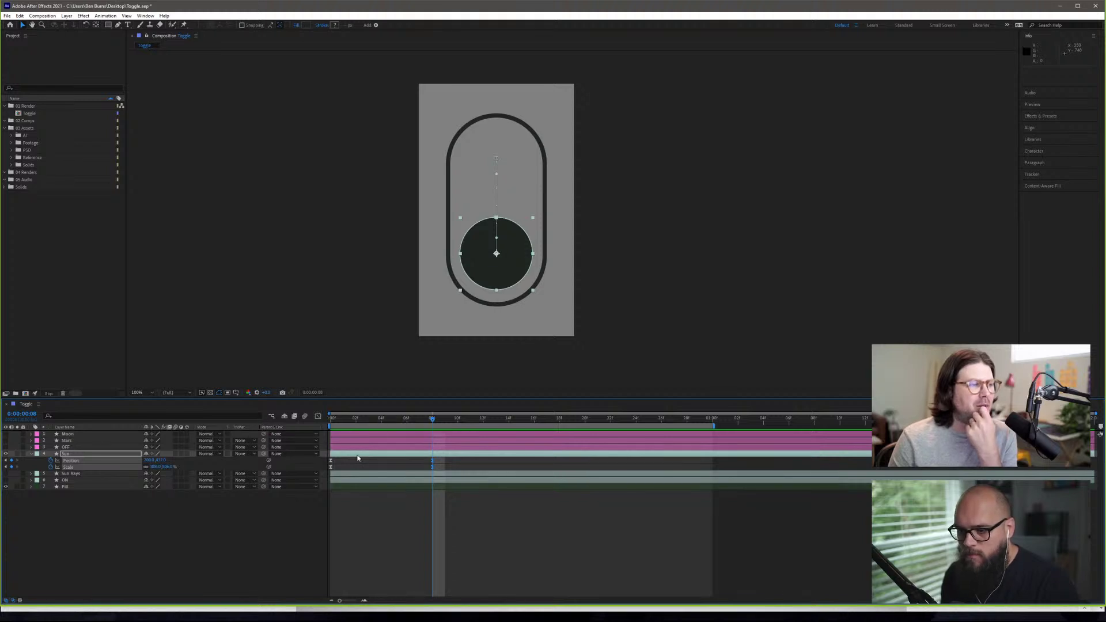
left_click(432, 463)
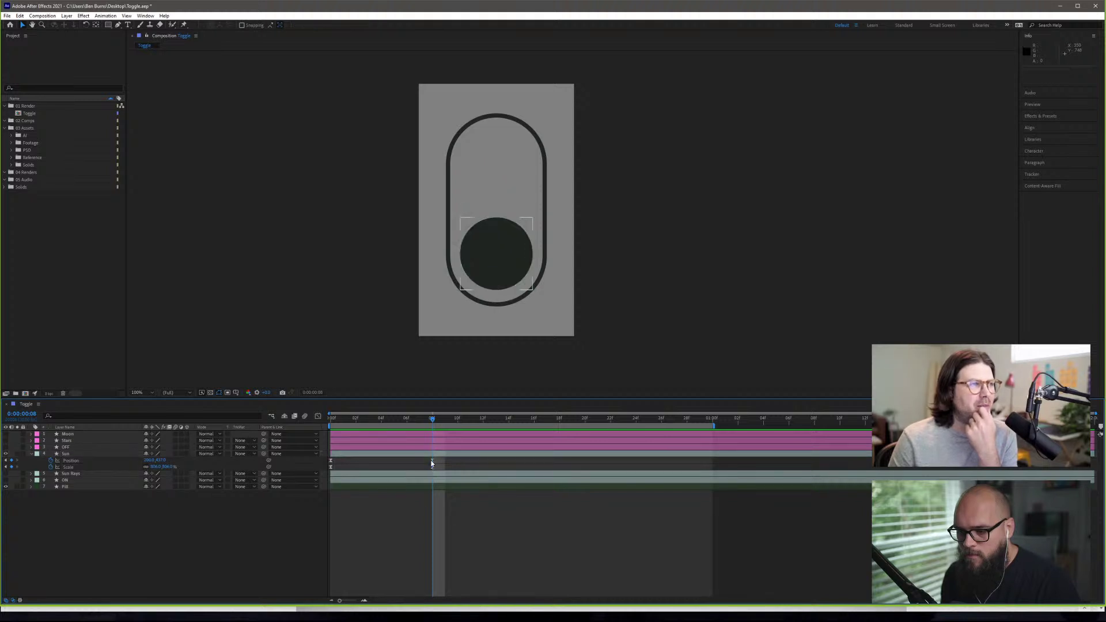
left_click(432, 463)
left_click_drag(340, 418, 431, 430)
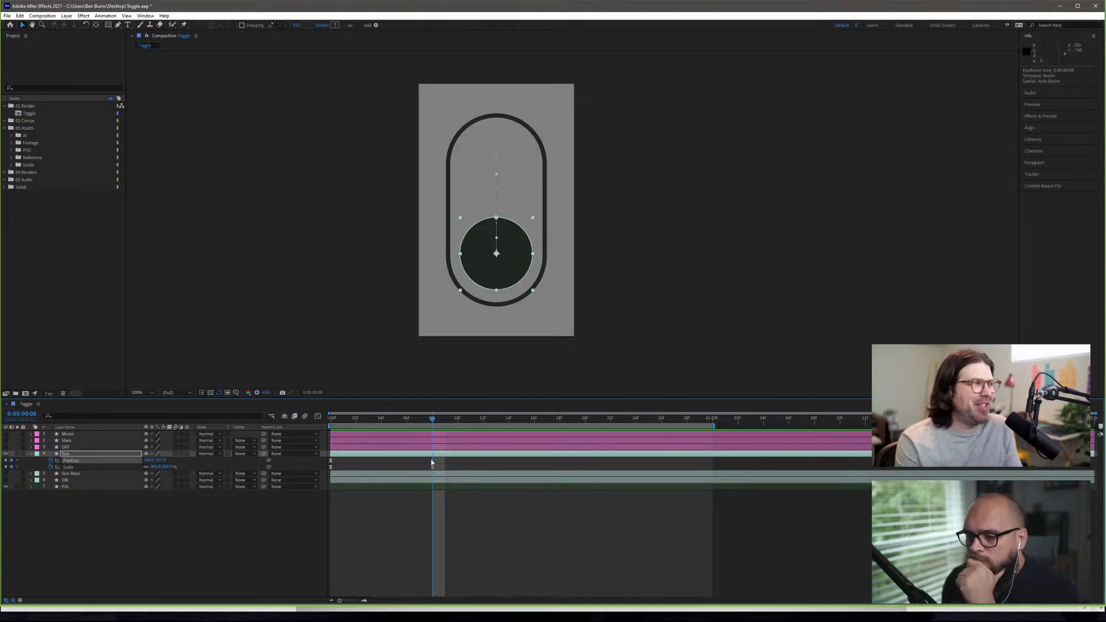
mouse_move(433, 463)
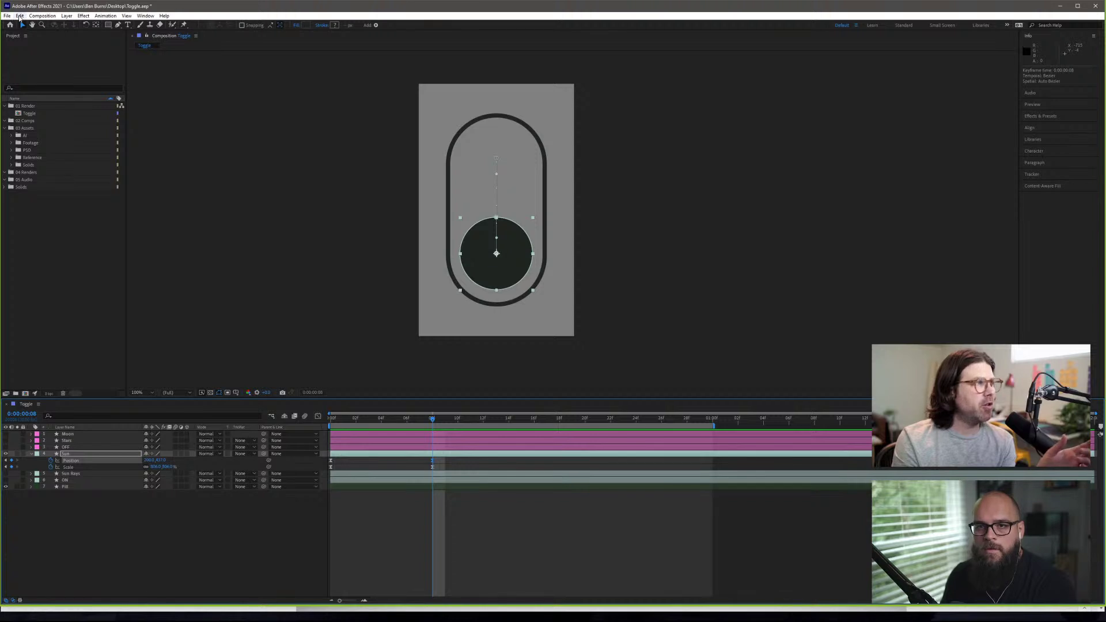
- Try to mask the Sun layer by drawing a small circle with the Ellipse tool, and undo the shape
left_click(110, 25)
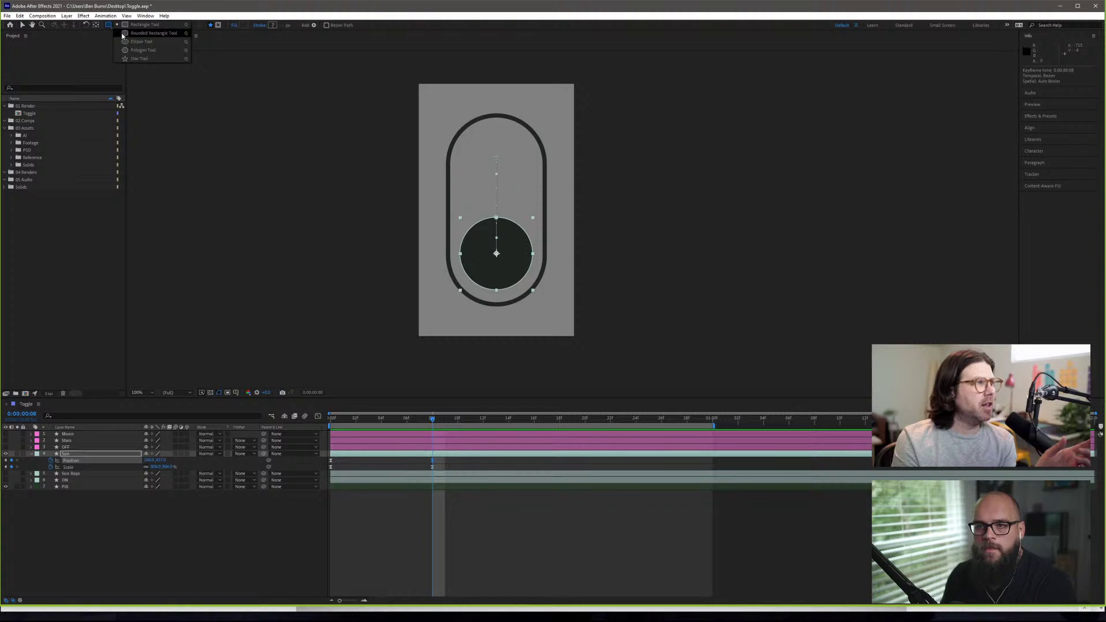
left_click(141, 43)
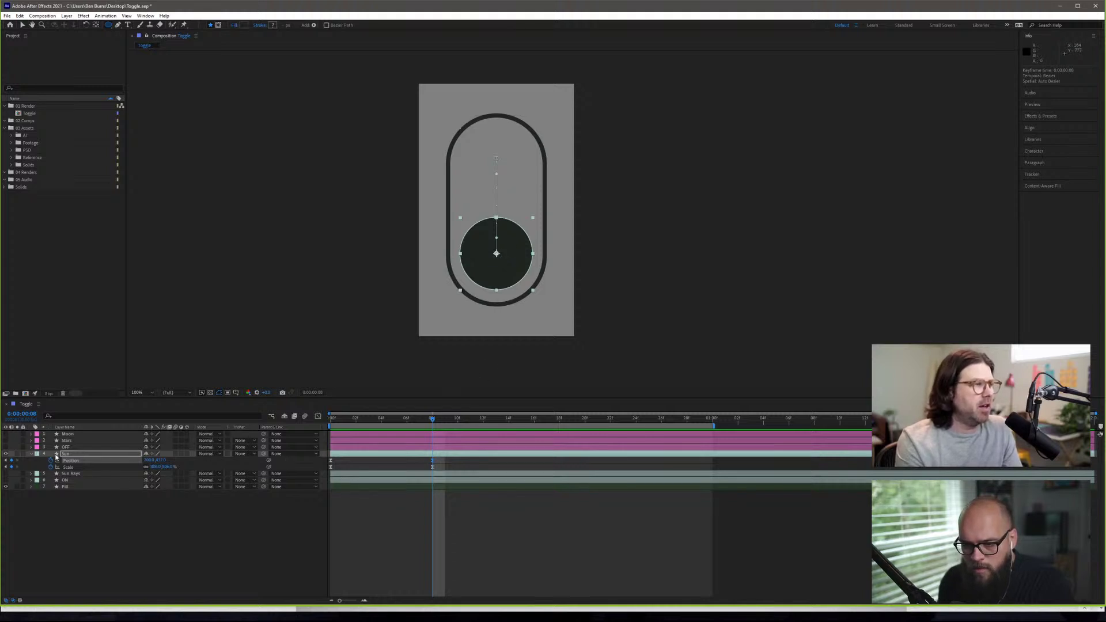
double_click(497, 254)
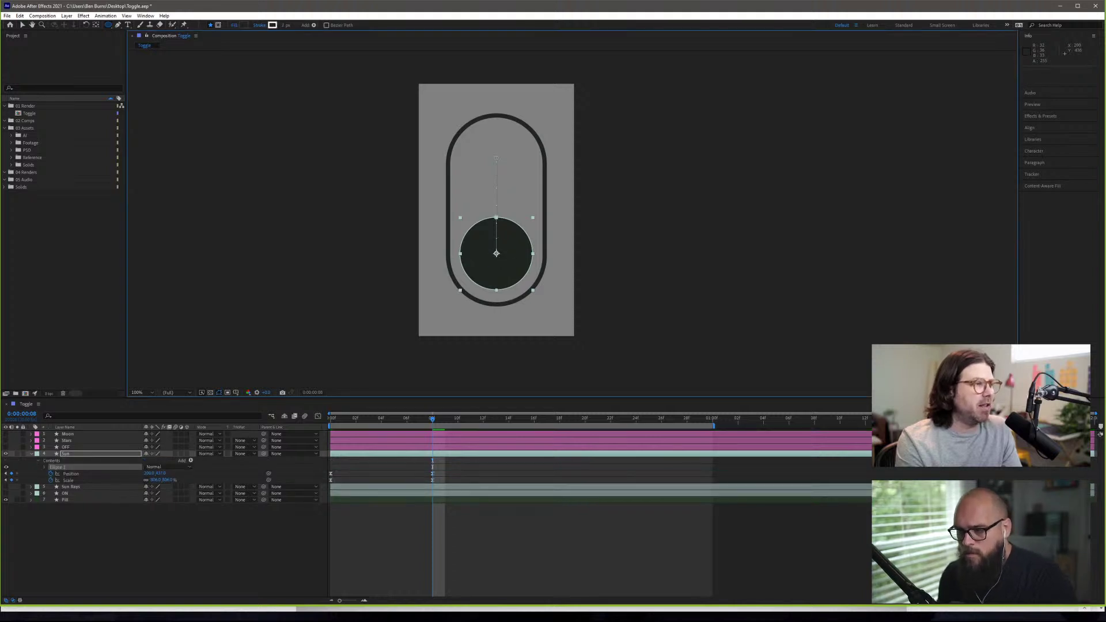
left_click_drag(496, 254, 467, 284)
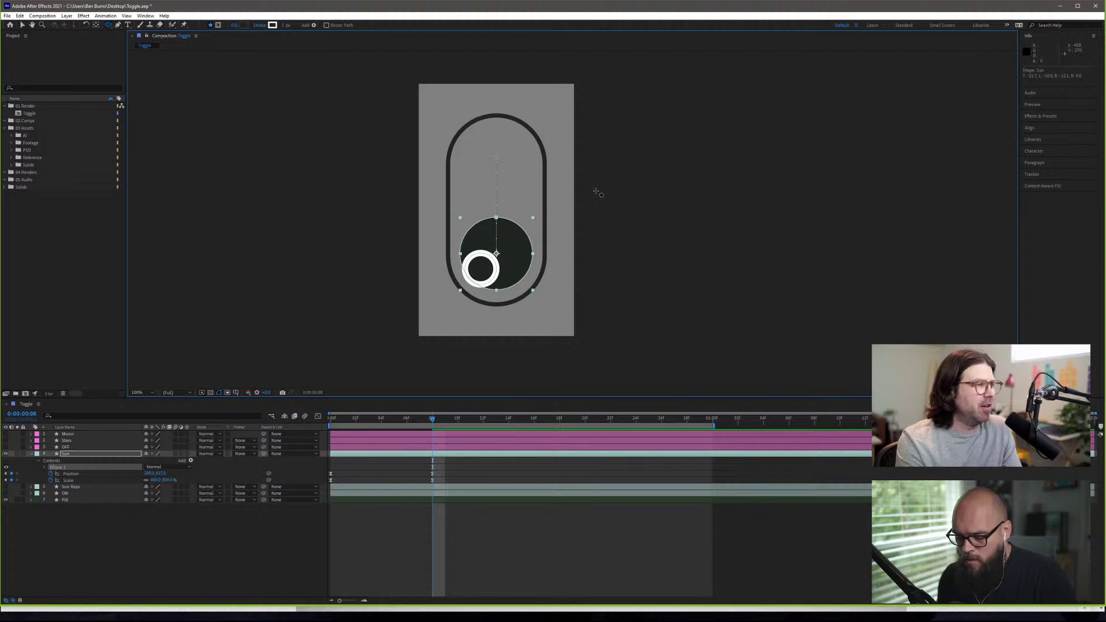
key("ctrl+z")
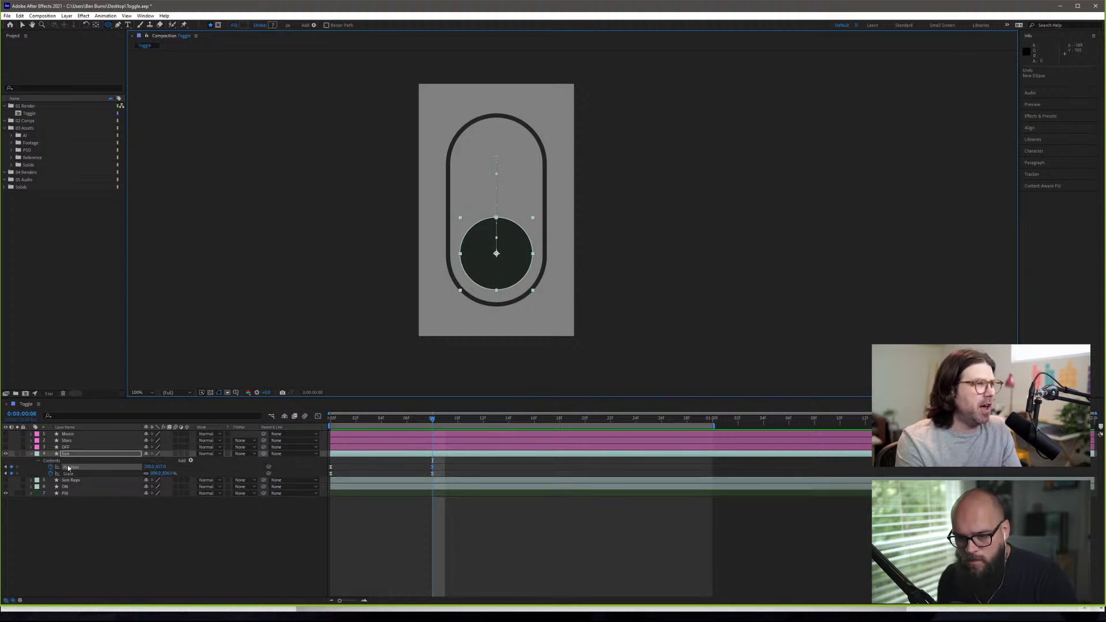
- Reselect the Sun layer, try drawing a larger elliptical mask overlapping the Sun's upper part, and undo it
left_click(50, 456)
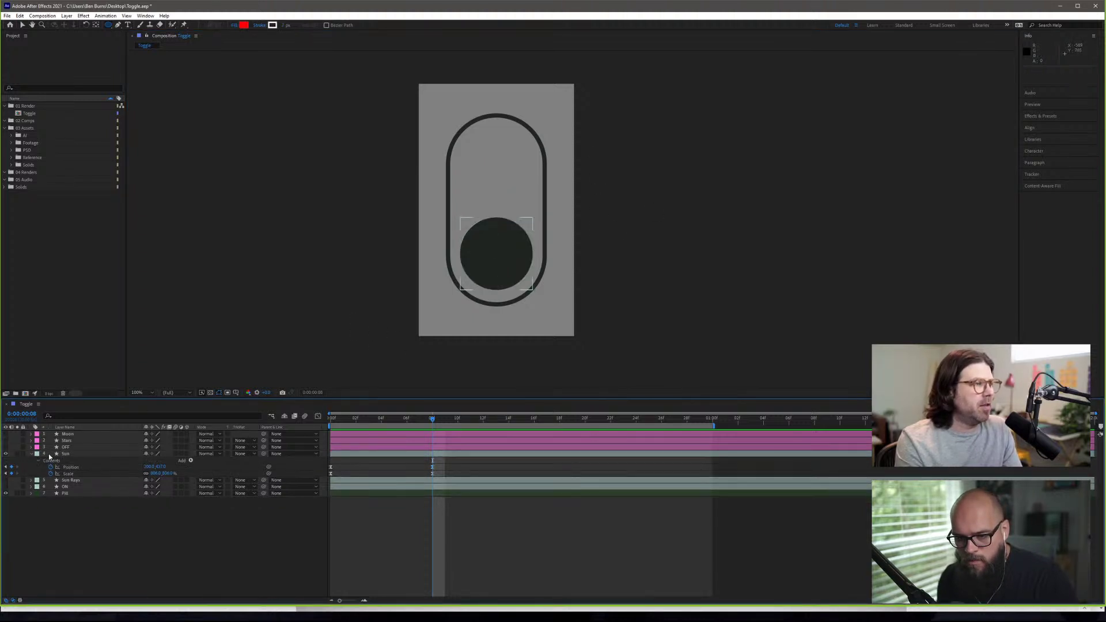
left_click(210, 454)
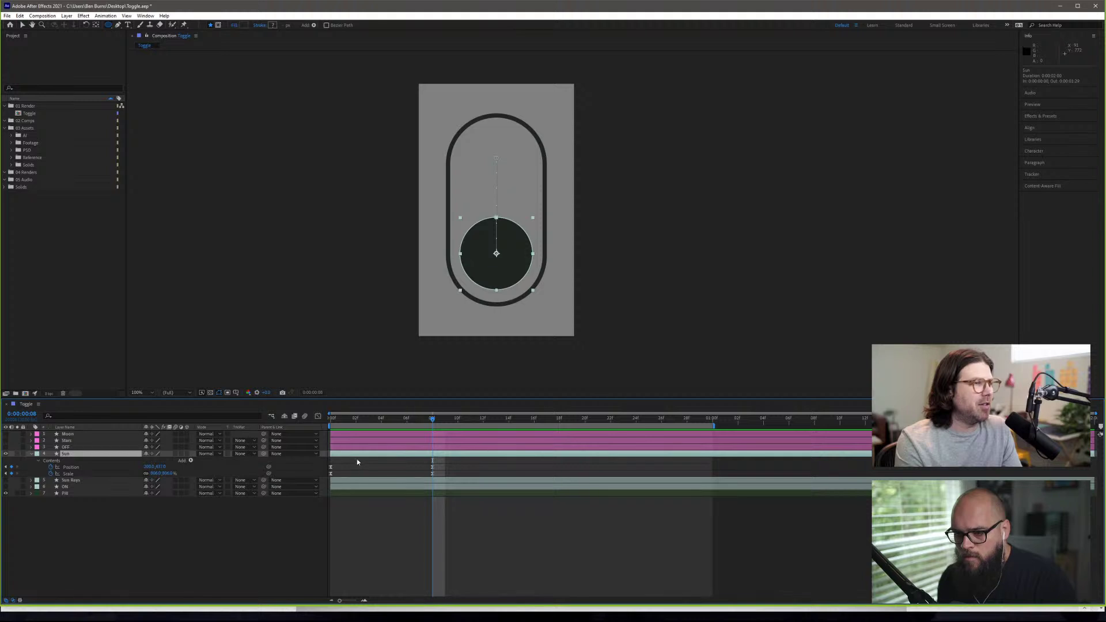
mouse_move(433, 468)
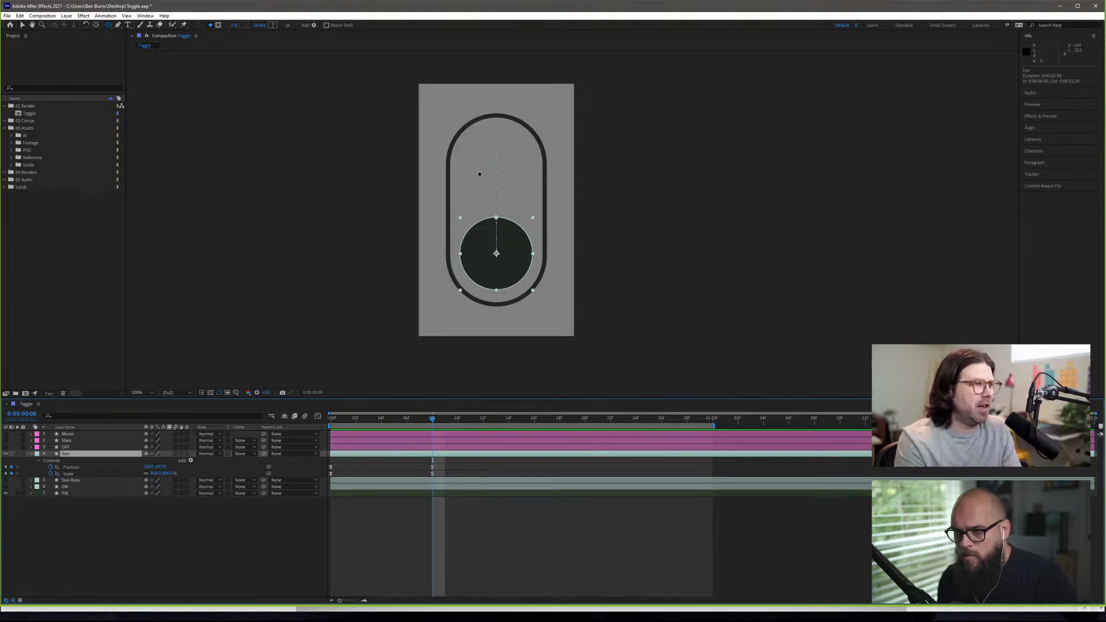
left_click_drag(470, 168, 542, 241)
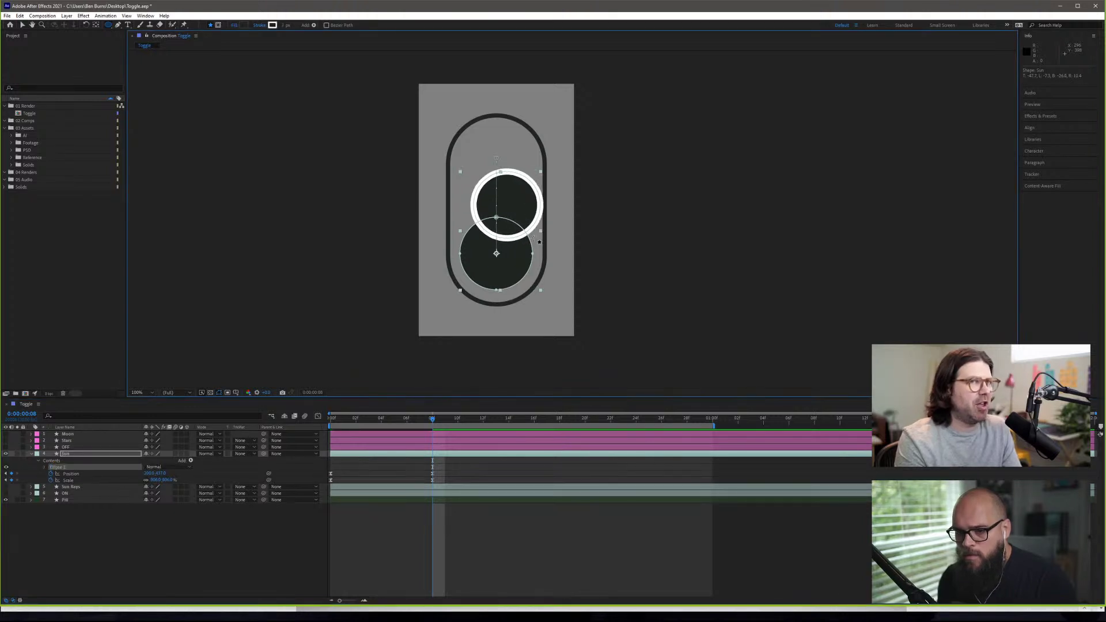
key("ctrl+z")
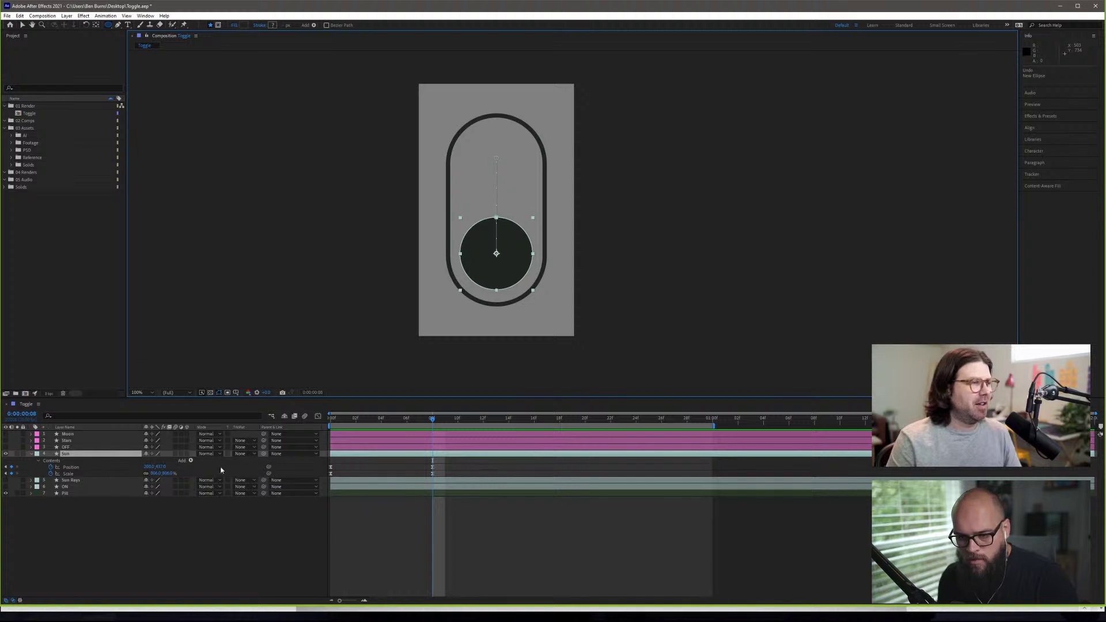
- With the Sun's ending Position keyframe selected, try a drawn ellipse and an automatic full-composition ellipse as masks, undoing each
left_click(432, 467)
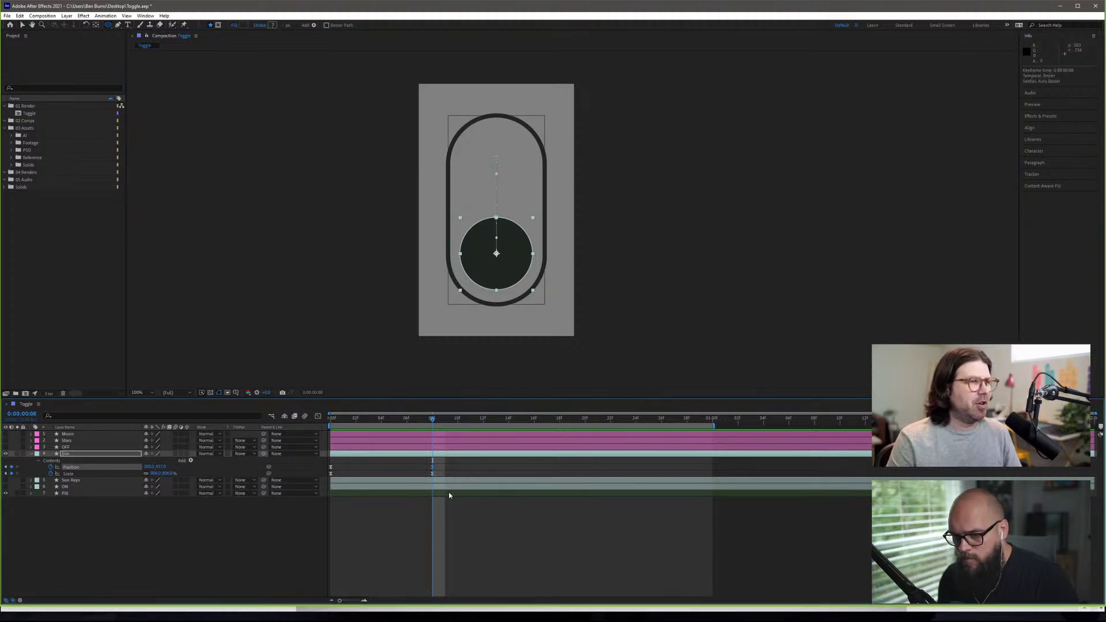
mouse_move(462, 178)
left_mouse_down()
mouse_move(531, 249)
mouse_move(515, 269)
left_mouse_up()
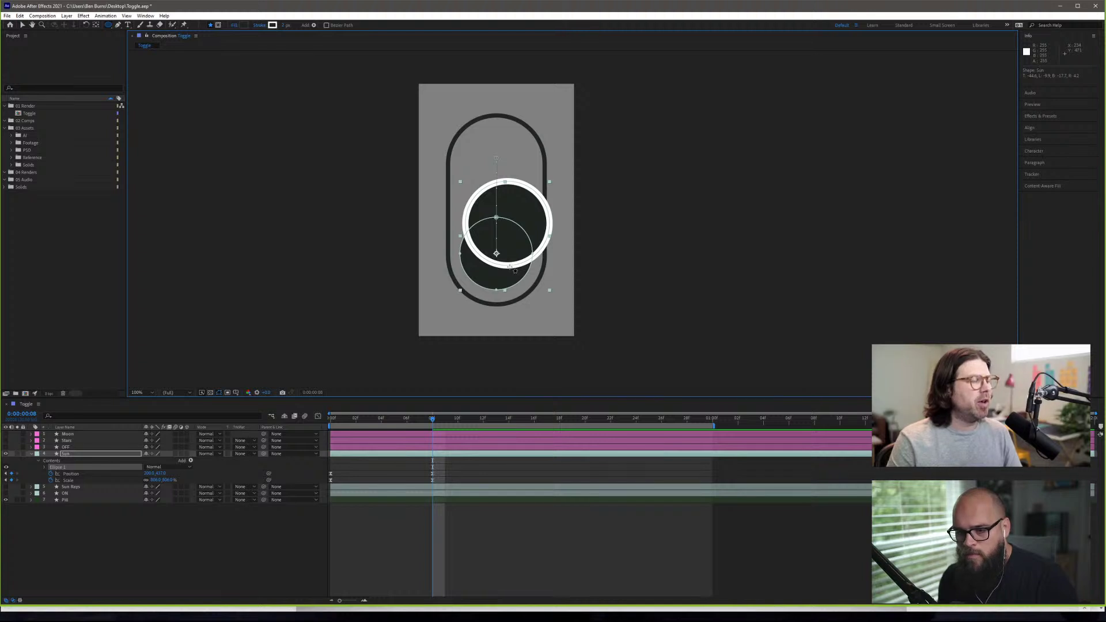
key("ctrl+z")
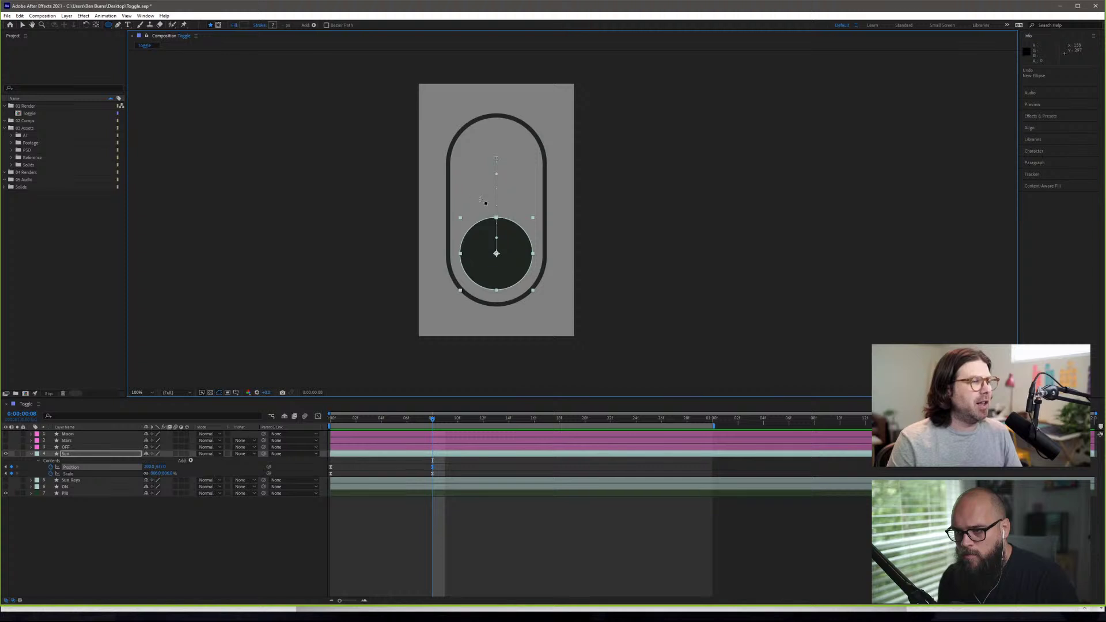
double_click(108, 26)
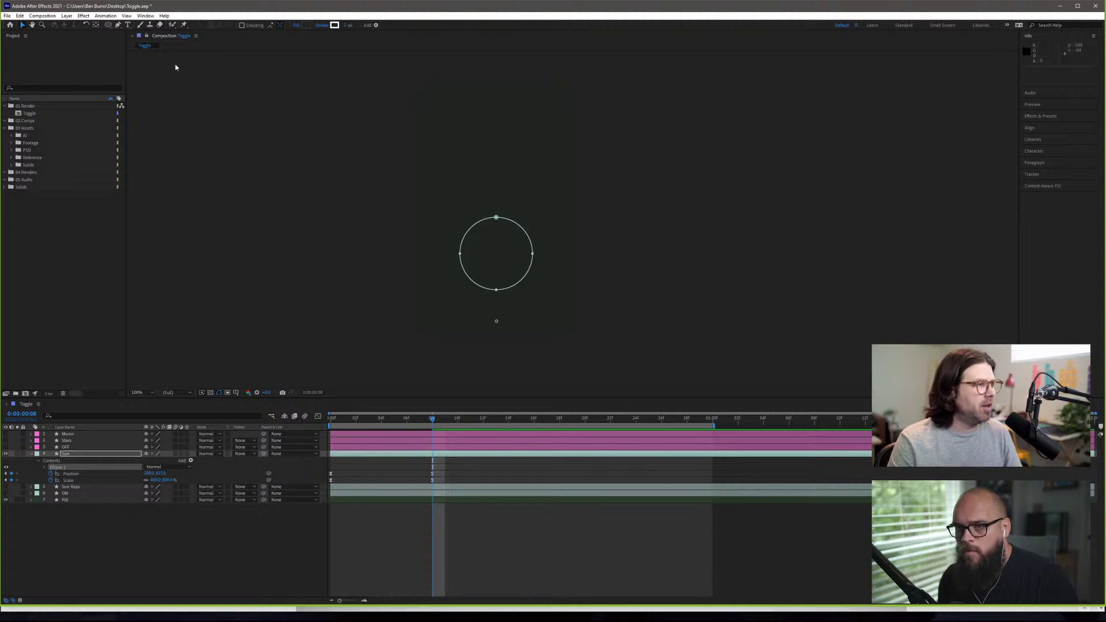
key("ctrl+z")
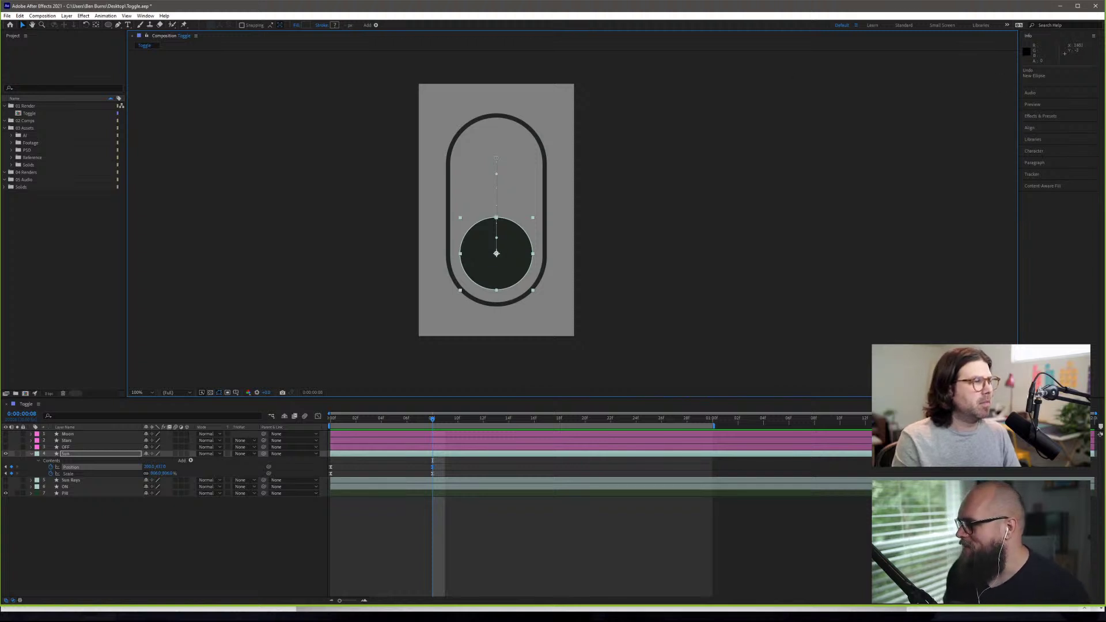
- Switch to the browser, turn on dark mode on the "Fear: The Great Driving Force" page, and magnify it to examine the moon toggle
key("alt+Tab")
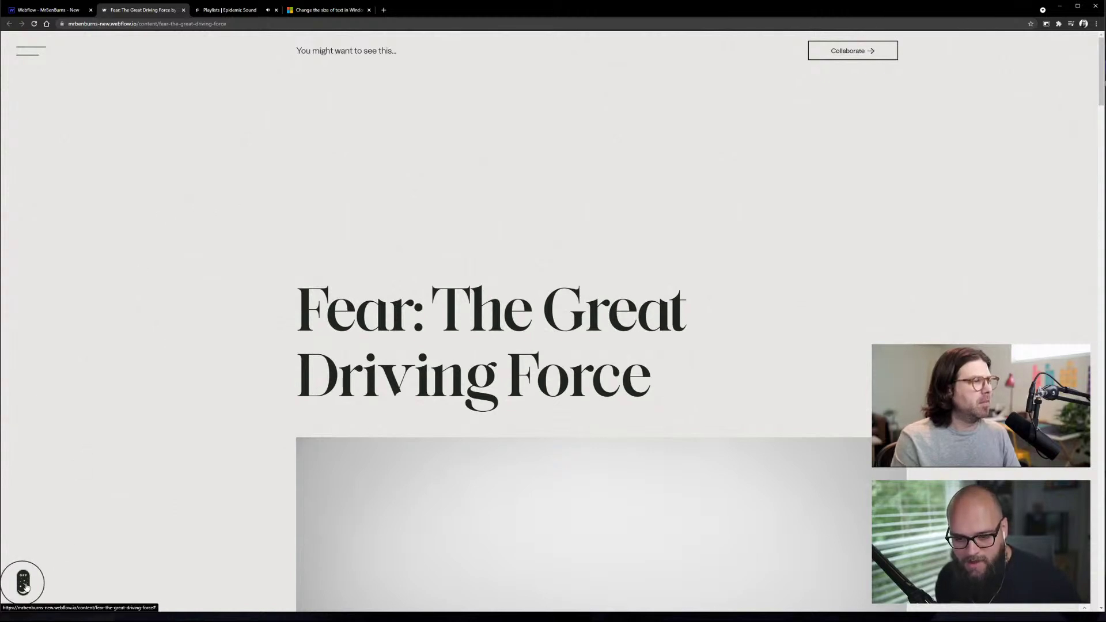
left_click(24, 582)
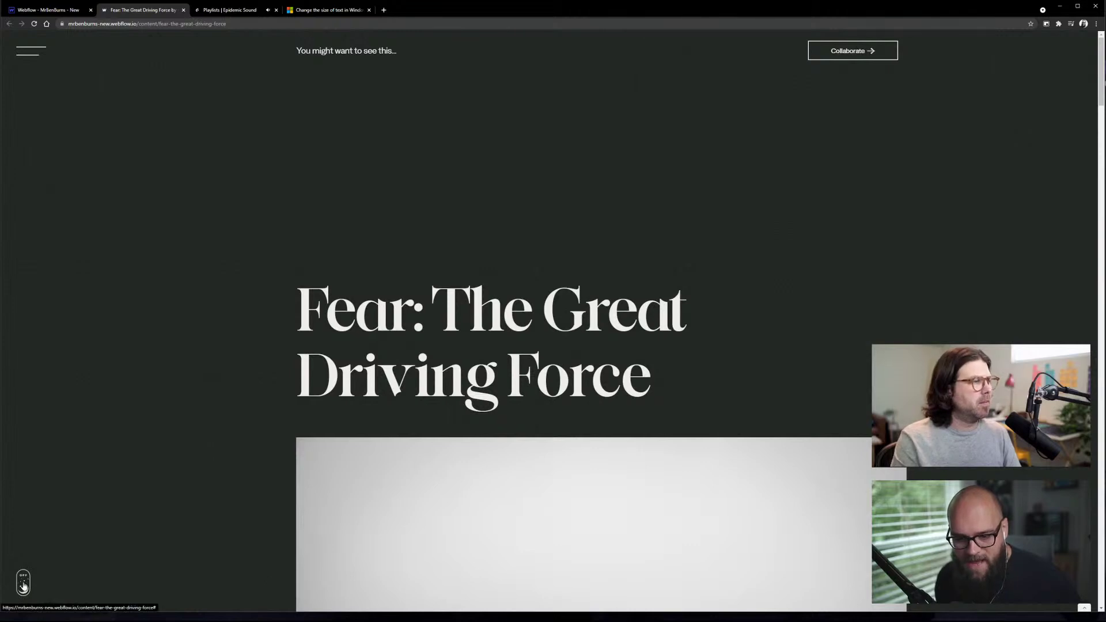
key("ctrl+plus")
key("ctrl+plus")
key("ctrl+plus")
key("ctrl+plus")
key("ctrl+plus")
key("ctrl+plus")
key("ctrl+plus")
key("ctrl+plus")
key("ctrl+plus")
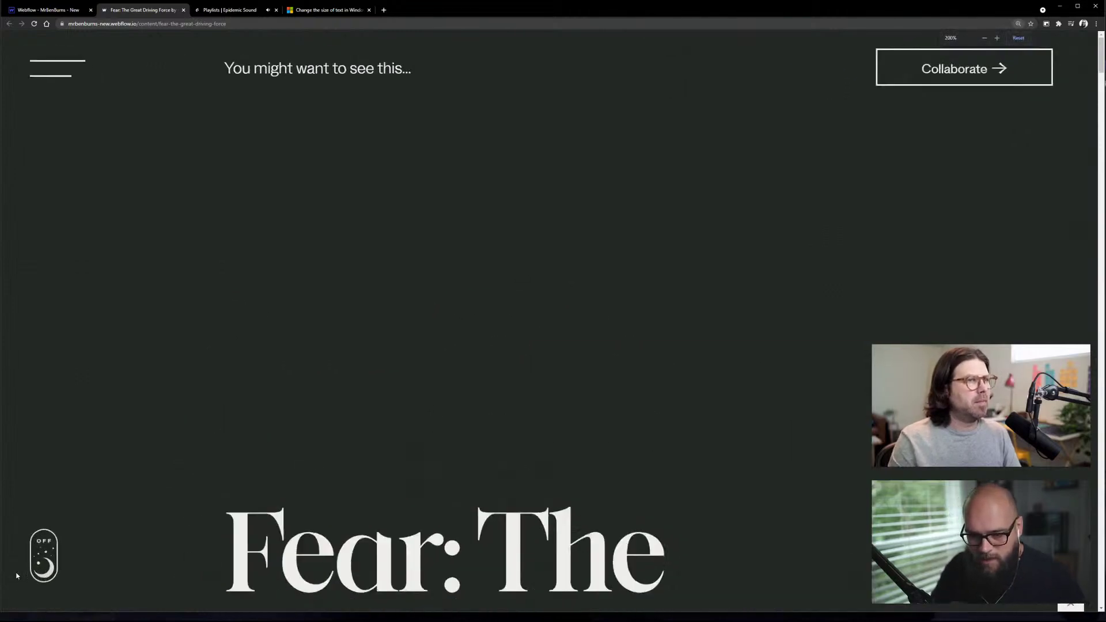
- Restore the page's normal zoom level and return to After Effects
key("ctrl+0")
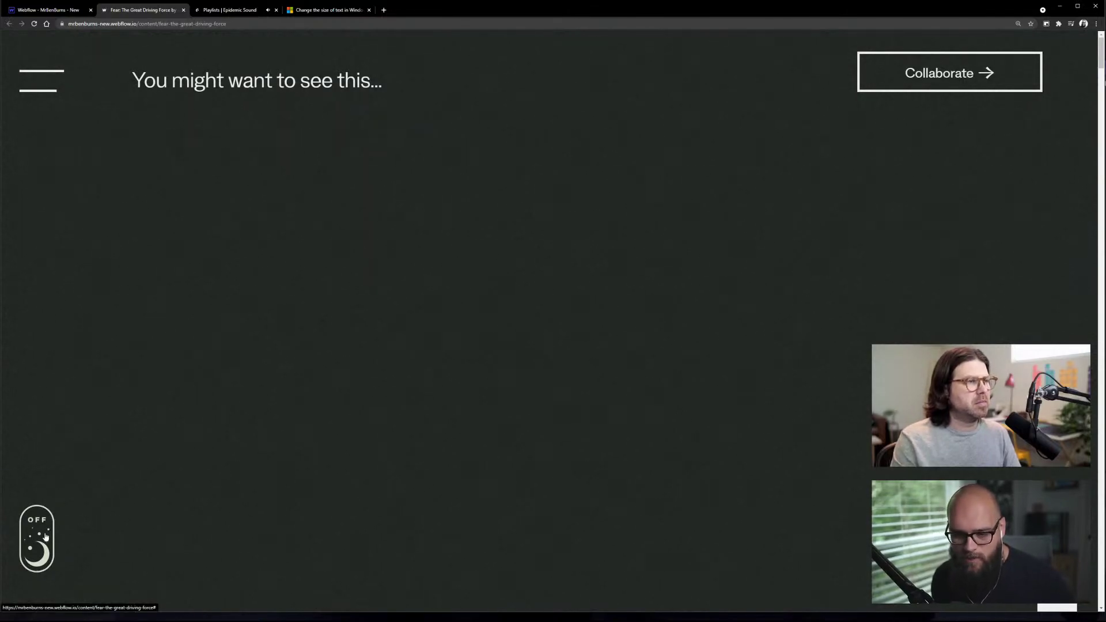
key("ctrl+minus")
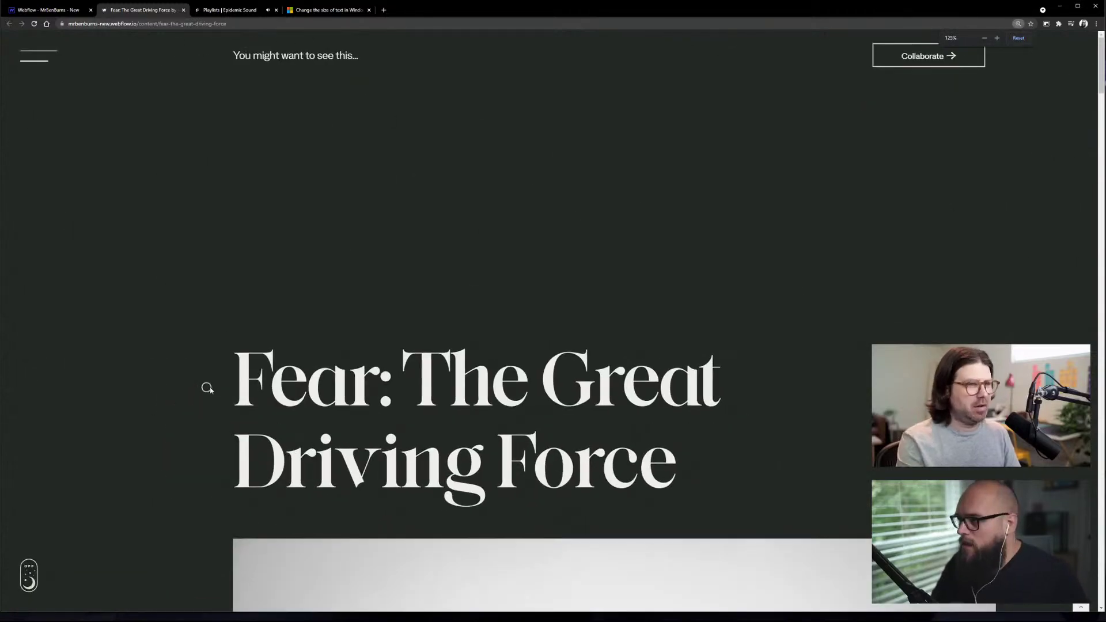
key("ctrl+minus")
key("ctrl+minus")
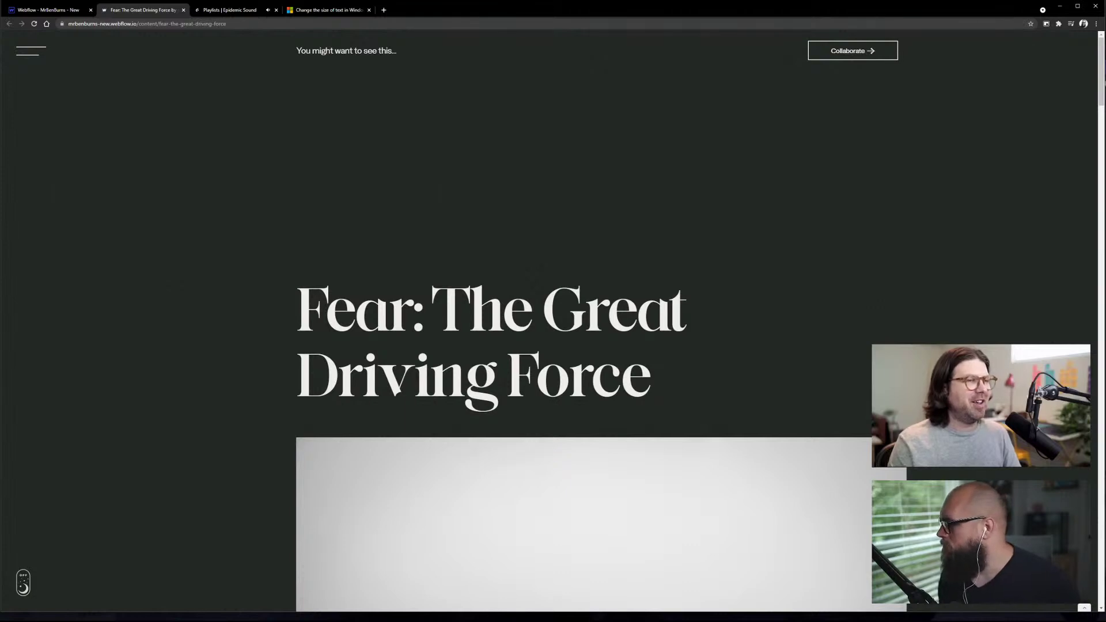
key("alt+Tab")
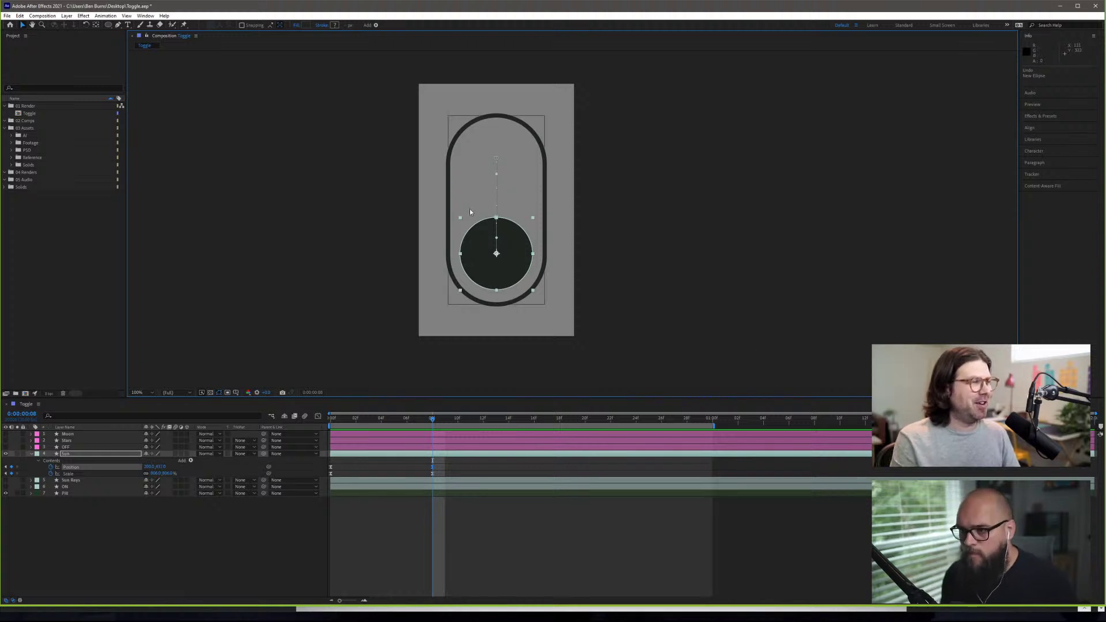
- Add a new mask to the Sun layer and expand the layer's Masks group
left_click(38, 464)
key("F2")
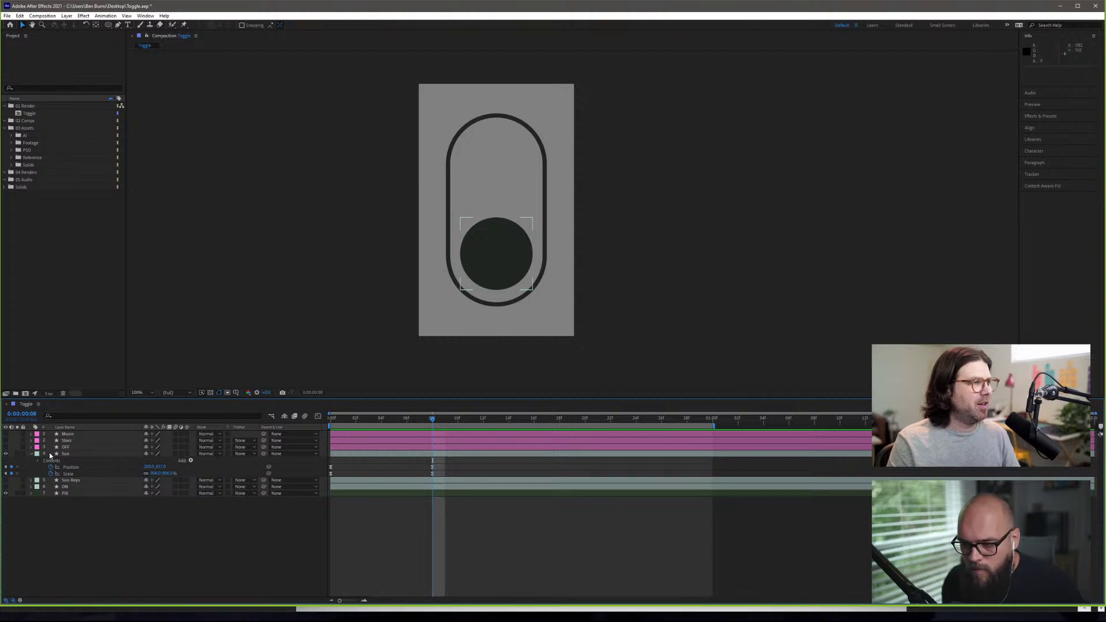
left_click(137, 455)
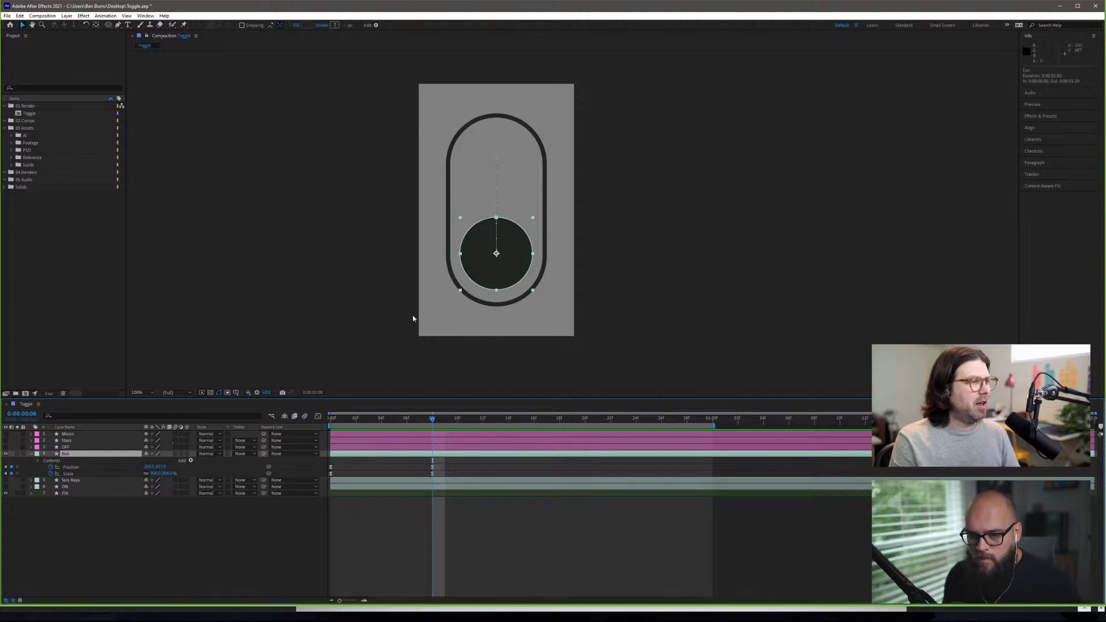
right_click(477, 276)
mouse_move(507, 277)
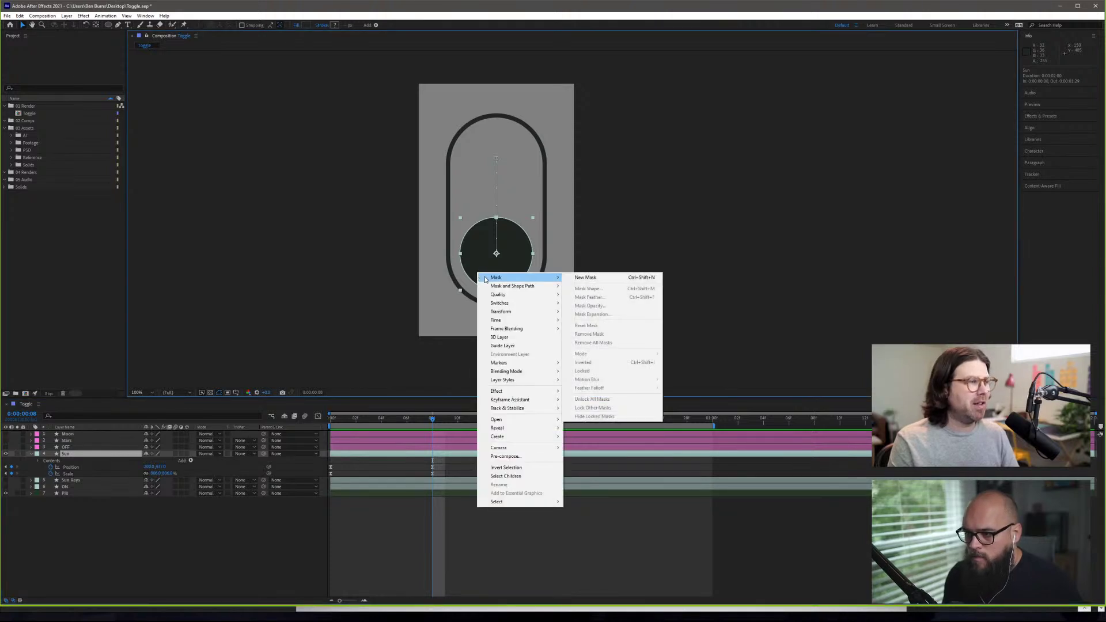
left_click(605, 277)
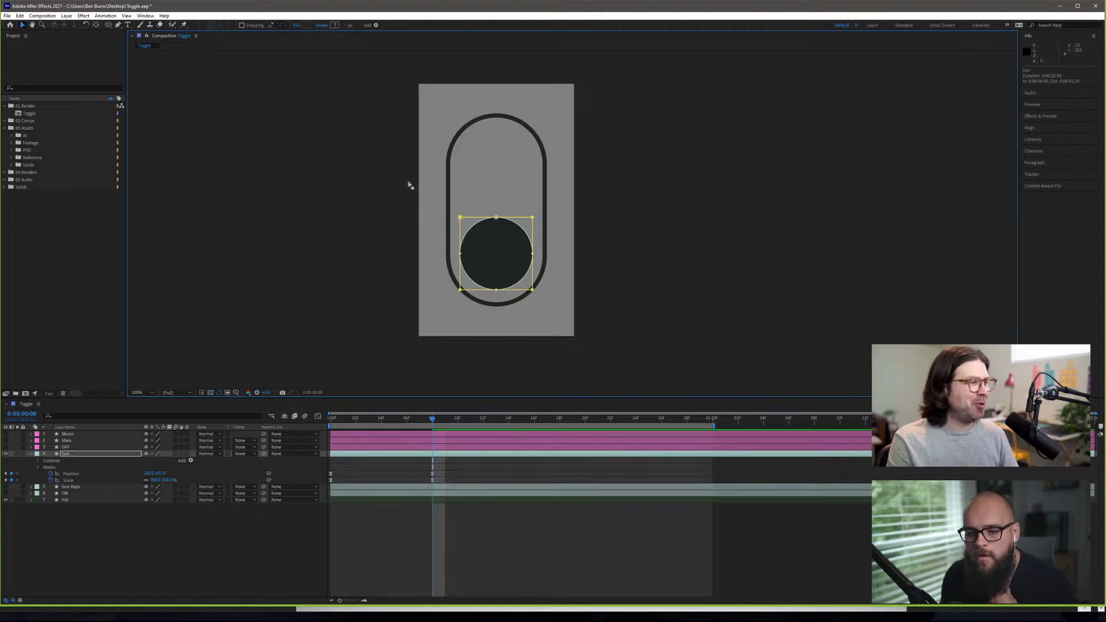
left_click(38, 467)
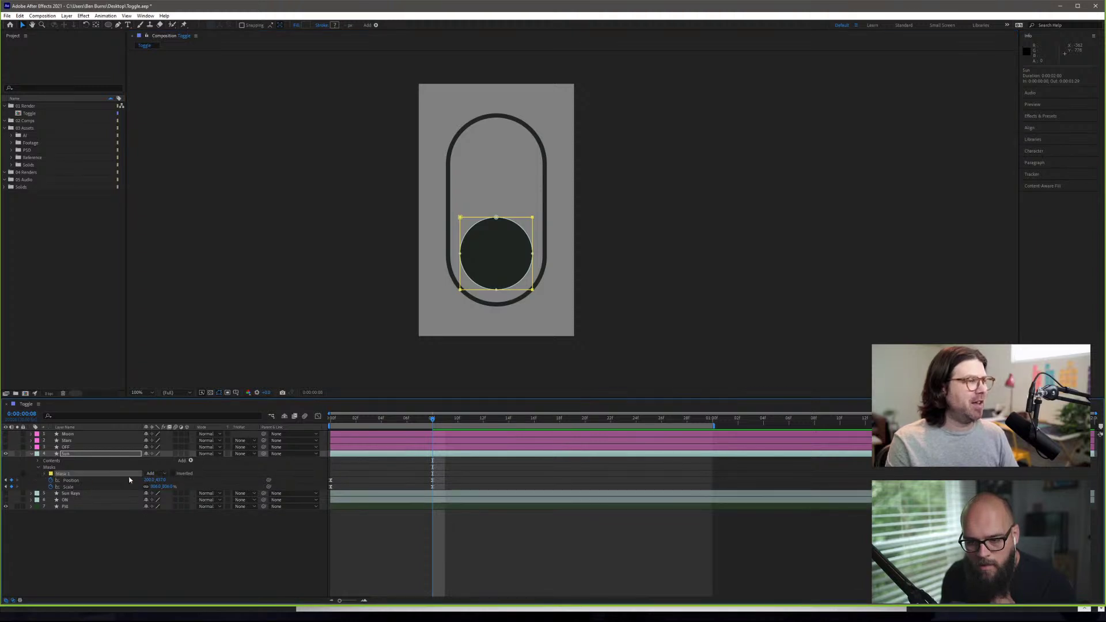
- Reset the Sun's new mask shape to an ellipse, keeping its bounding box
left_click(45, 473)
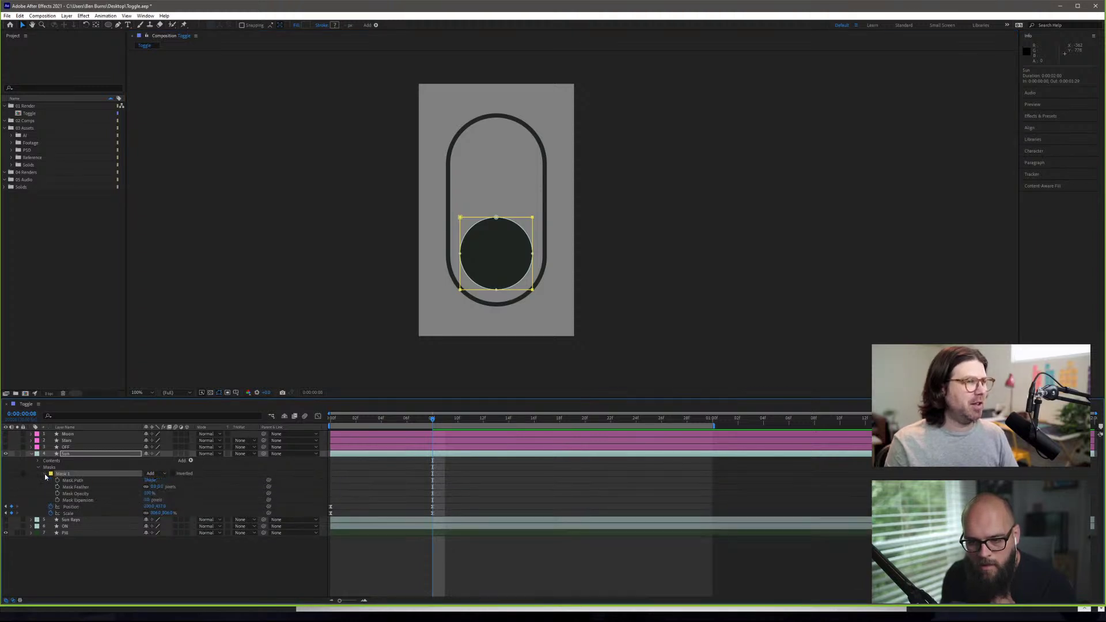
left_click(149, 480)
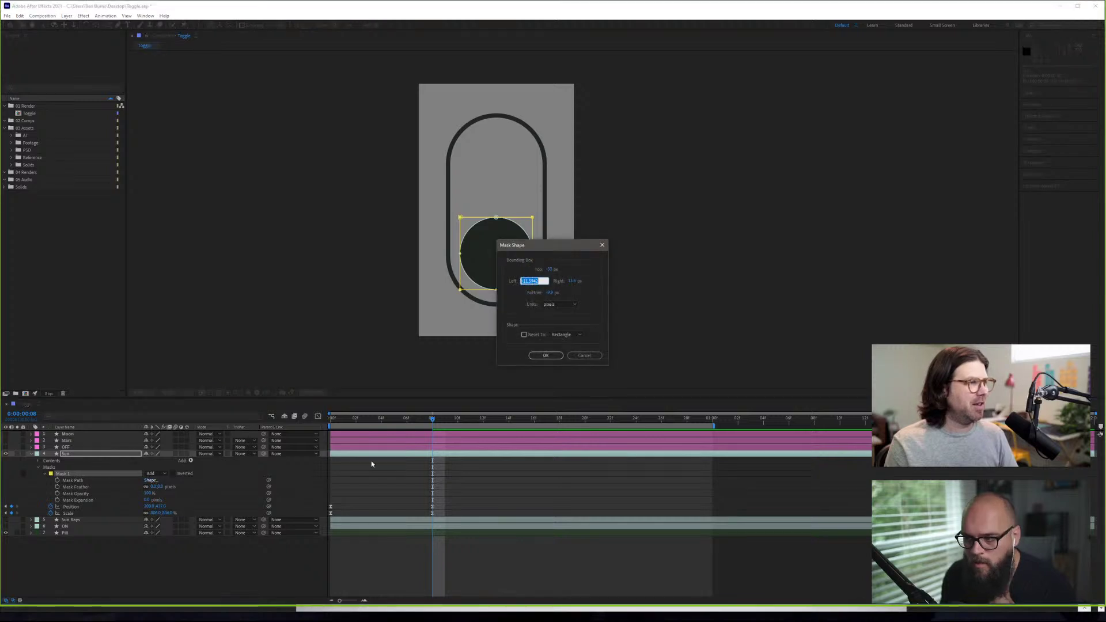
left_click(574, 338)
left_click(563, 343)
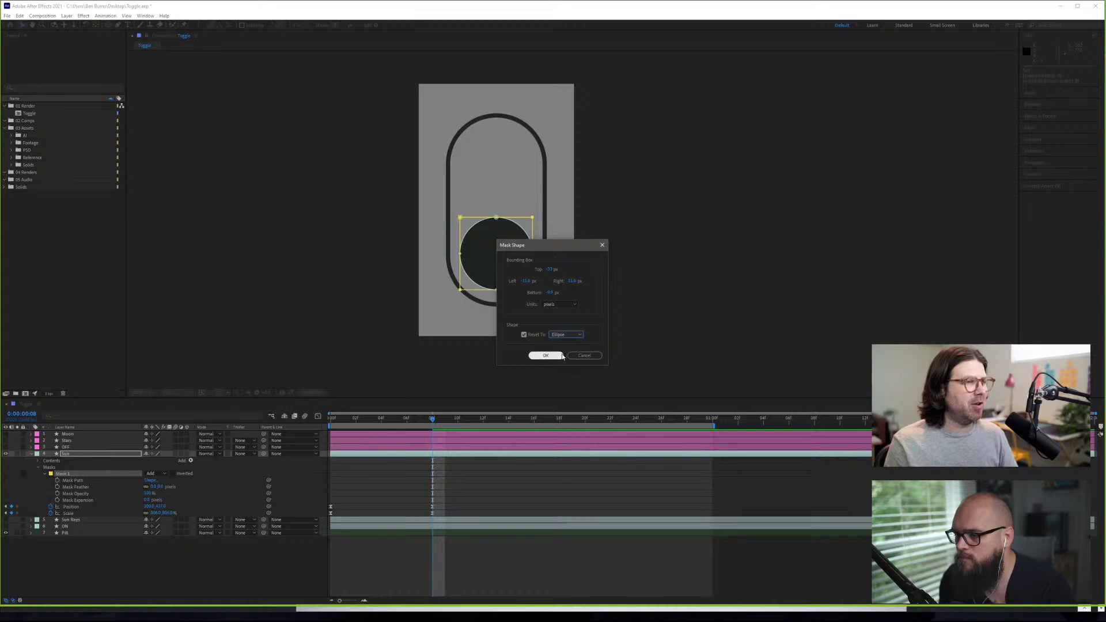
left_click(546, 356)
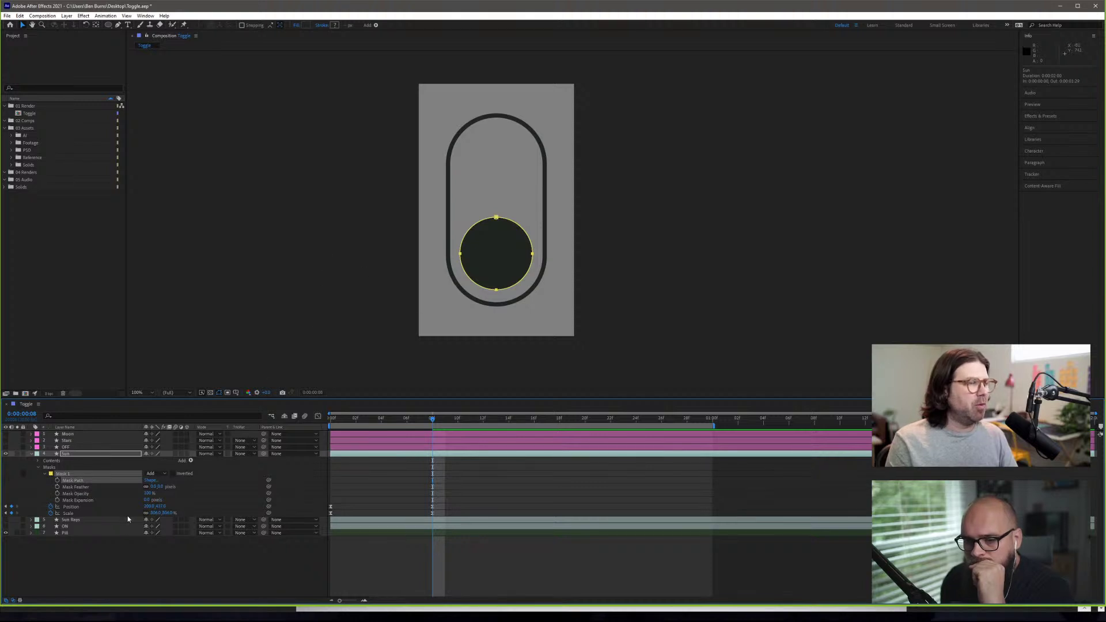
- Offset the ellipse mask up and to the left of the Sun and set its mode to Subtract
double_click(496, 217)
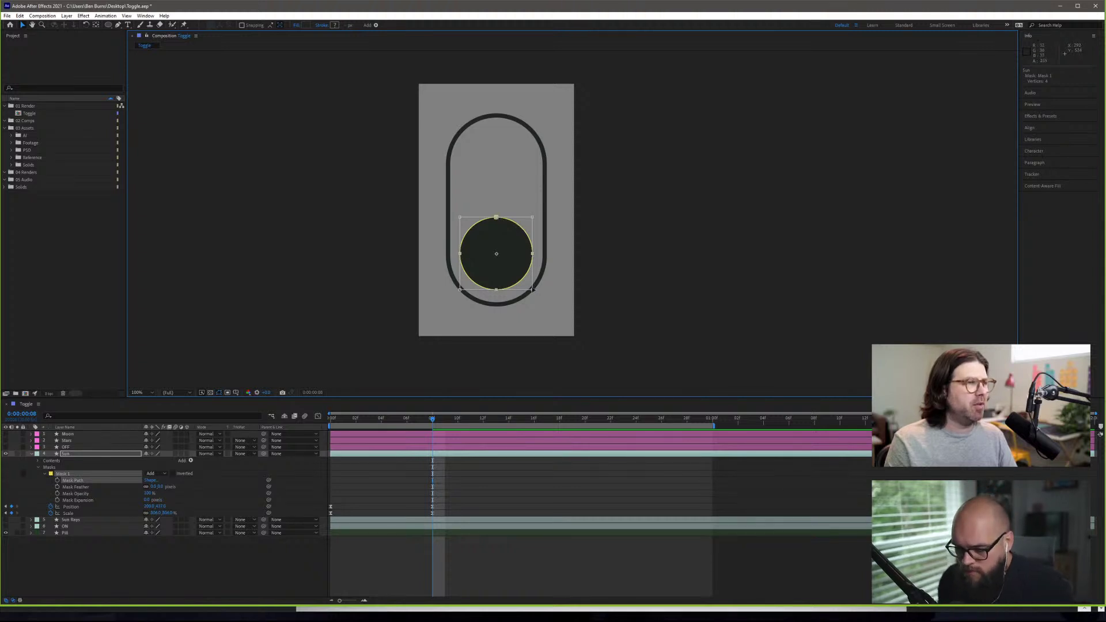
left_click_drag(531, 288, 496, 257)
key("ctrl+z")
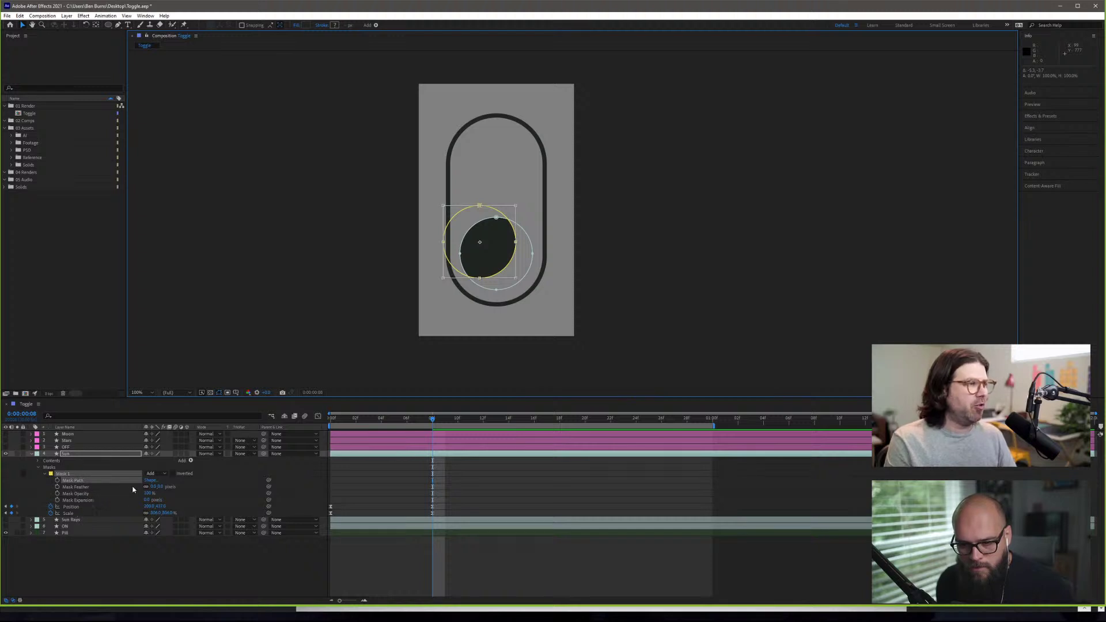
left_click(154, 473)
left_click(161, 500)
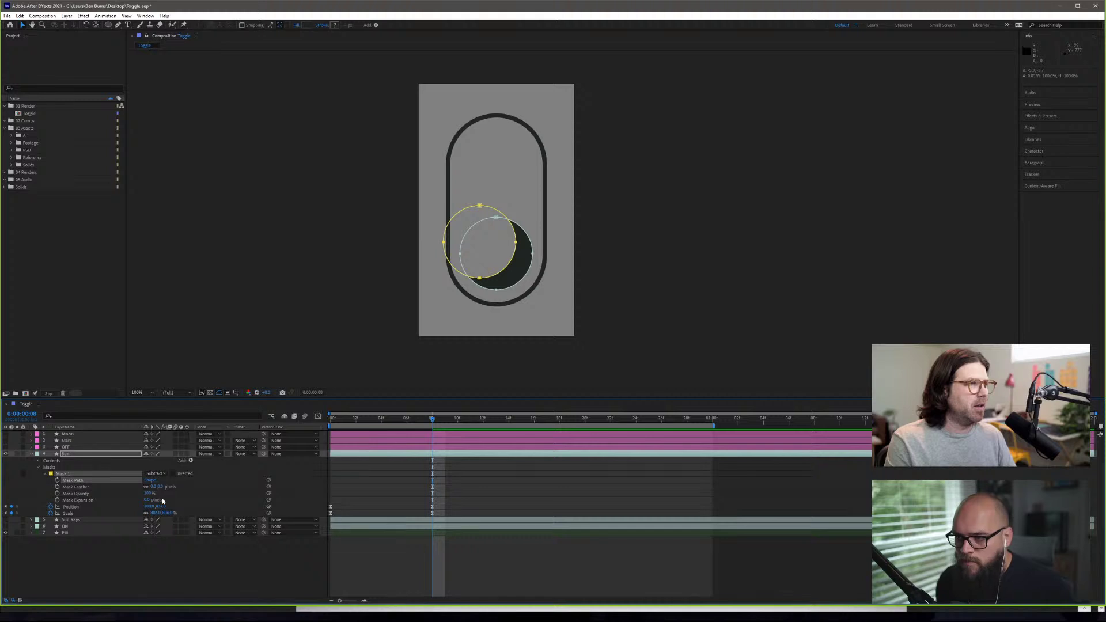
left_click(490, 251)
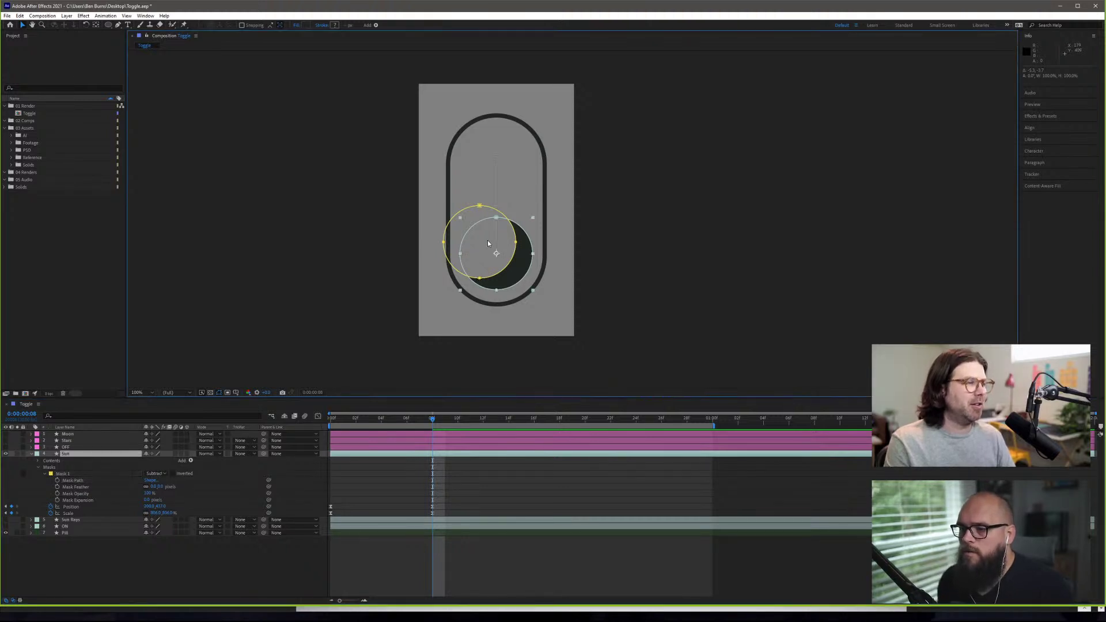
left_click(486, 208)
double_click(480, 209)
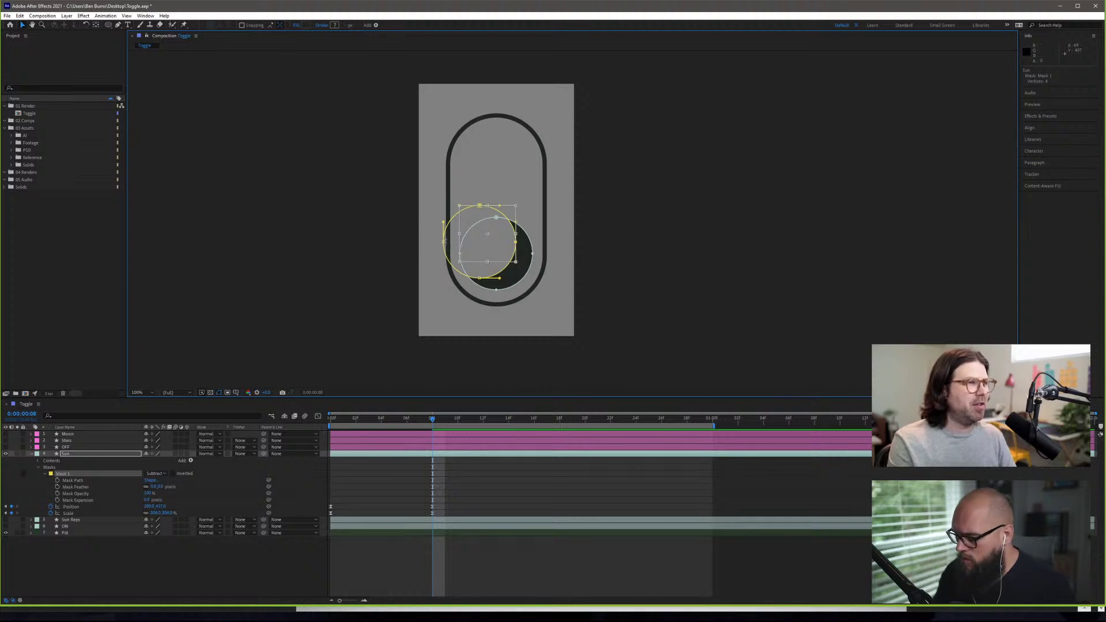
key("Return")
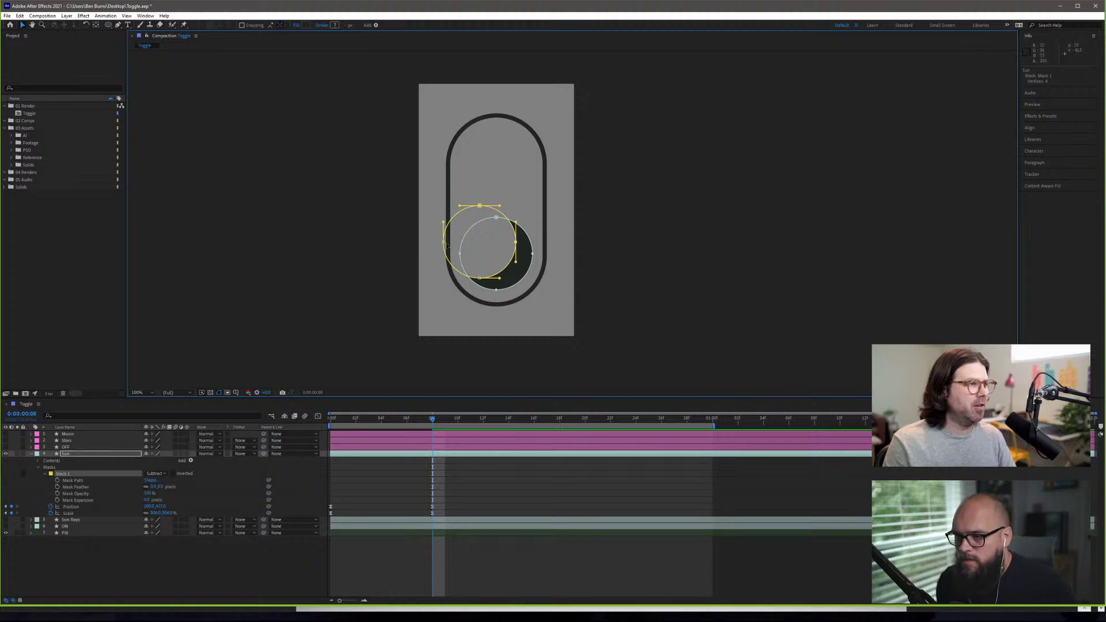
left_click(479, 280)
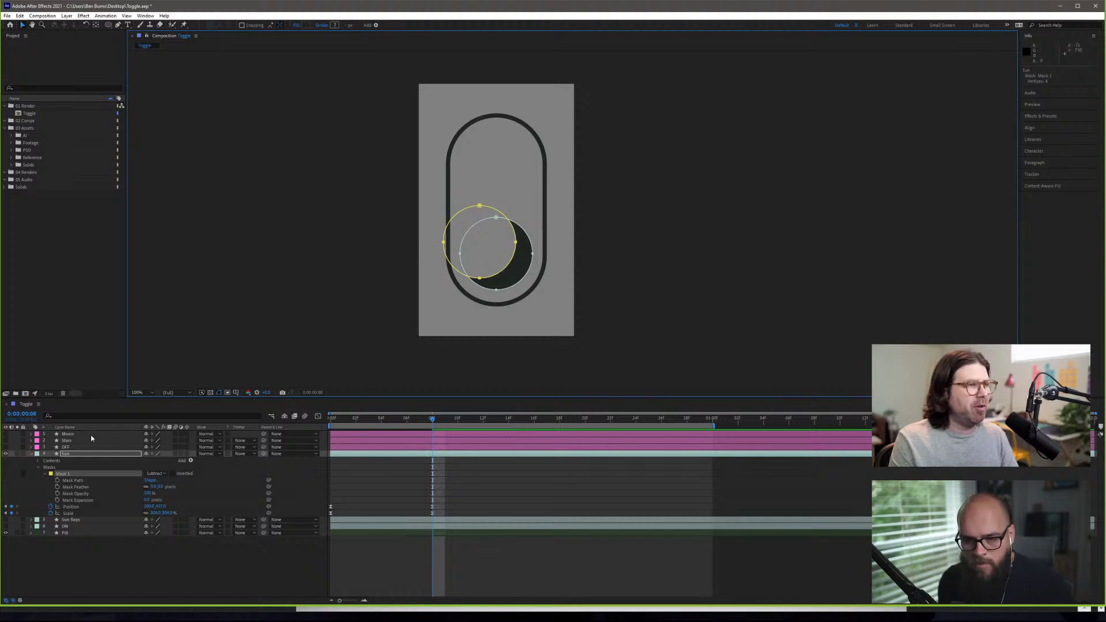
- Show the Moon layer over the Sun as a reference and lower its opacity in the Transform properties
key("F2")
left_click(6, 433)
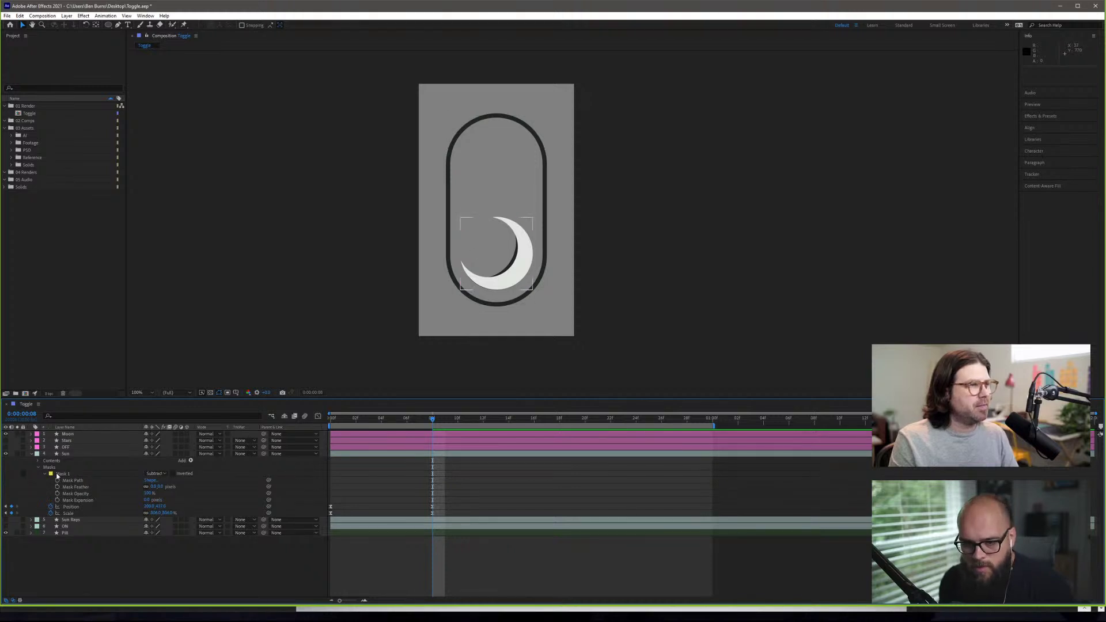
left_click(105, 476)
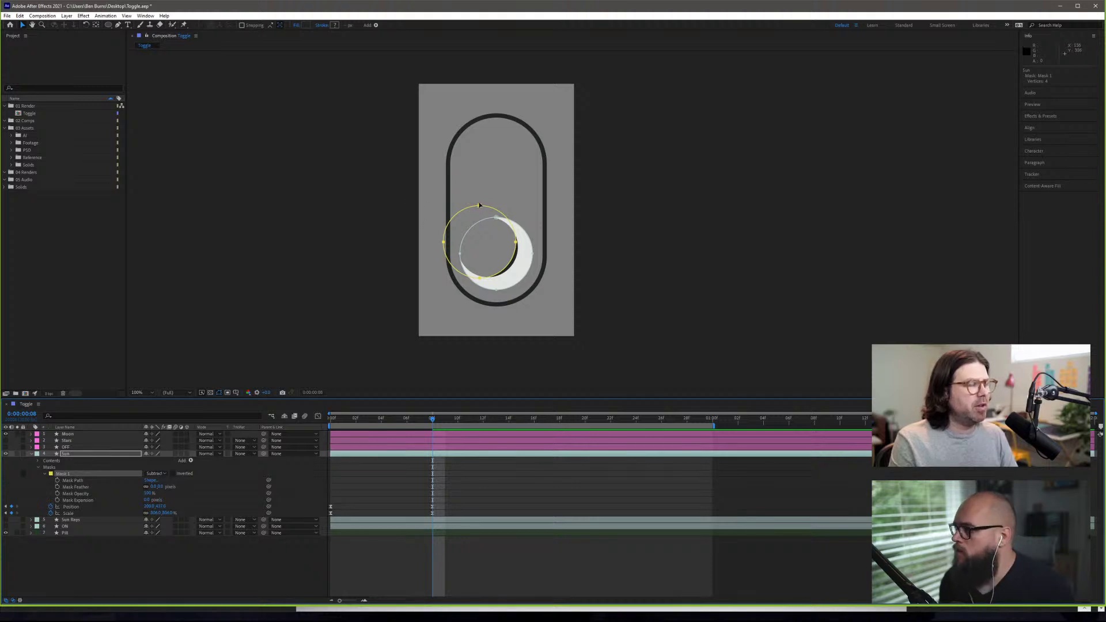
left_click(98, 433)
left_click(30, 434)
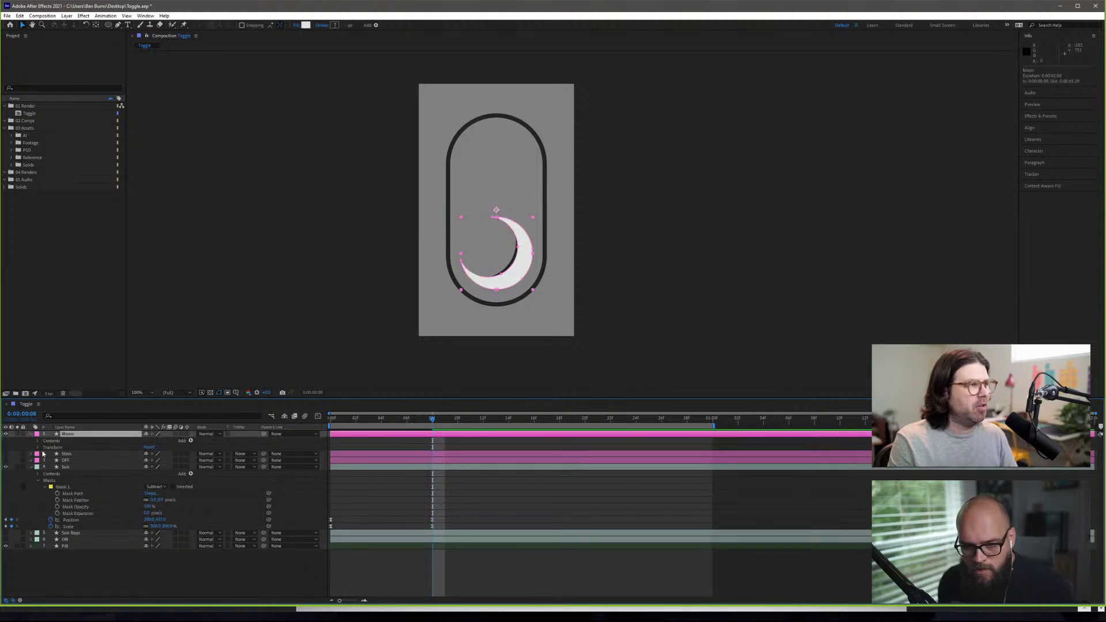
left_click(38, 448)
left_click(38, 447)
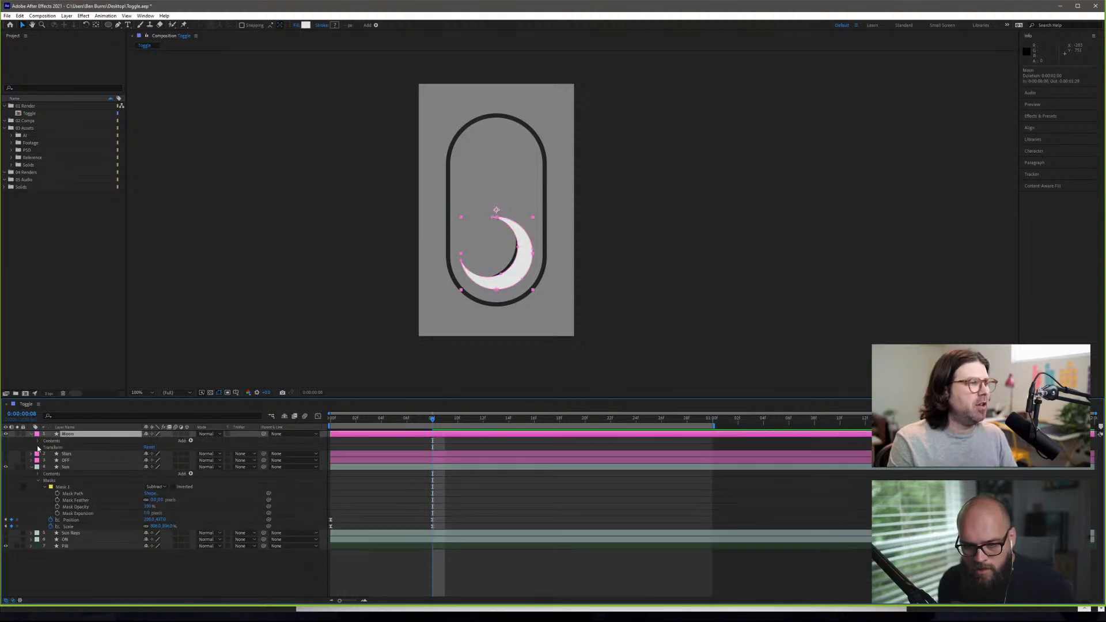
left_click(38, 448)
left_click_drag(149, 480, 104, 480)
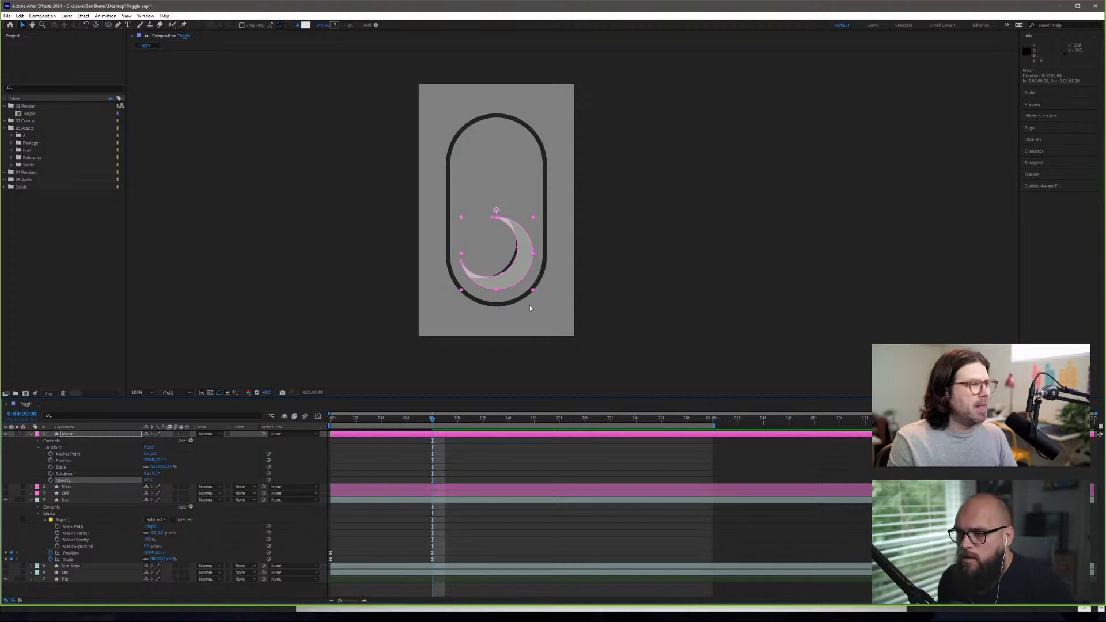
- Scale and move the Sun's mask to match the Moon's inner curve, and hide and collapse the Moon layer
left_click(494, 245)
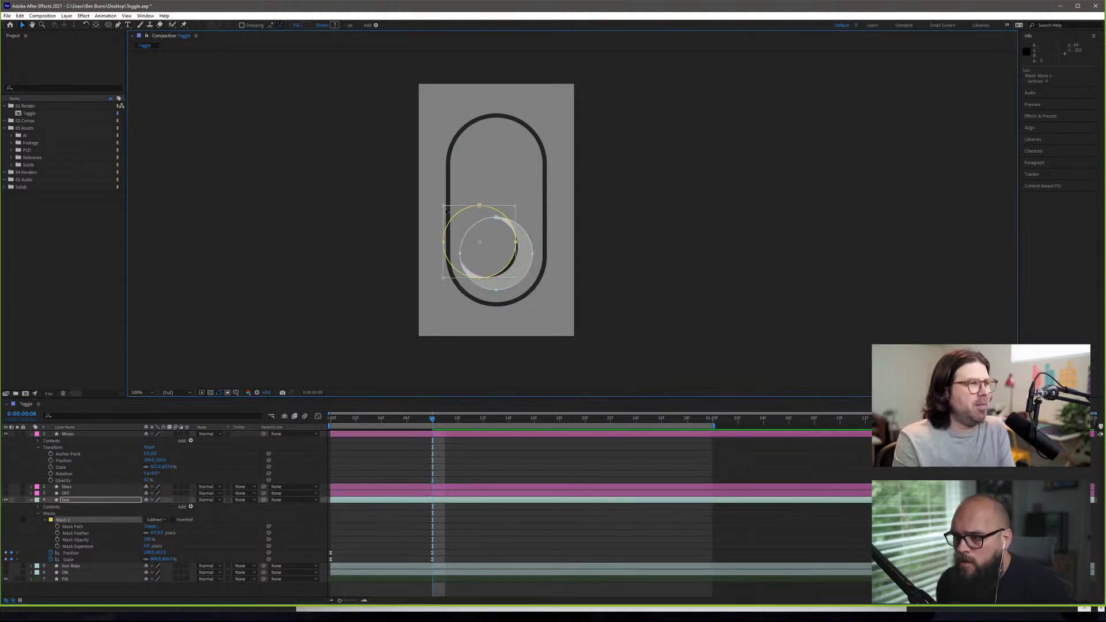
double_click(479, 208)
left_click_drag(443, 205, 459, 215)
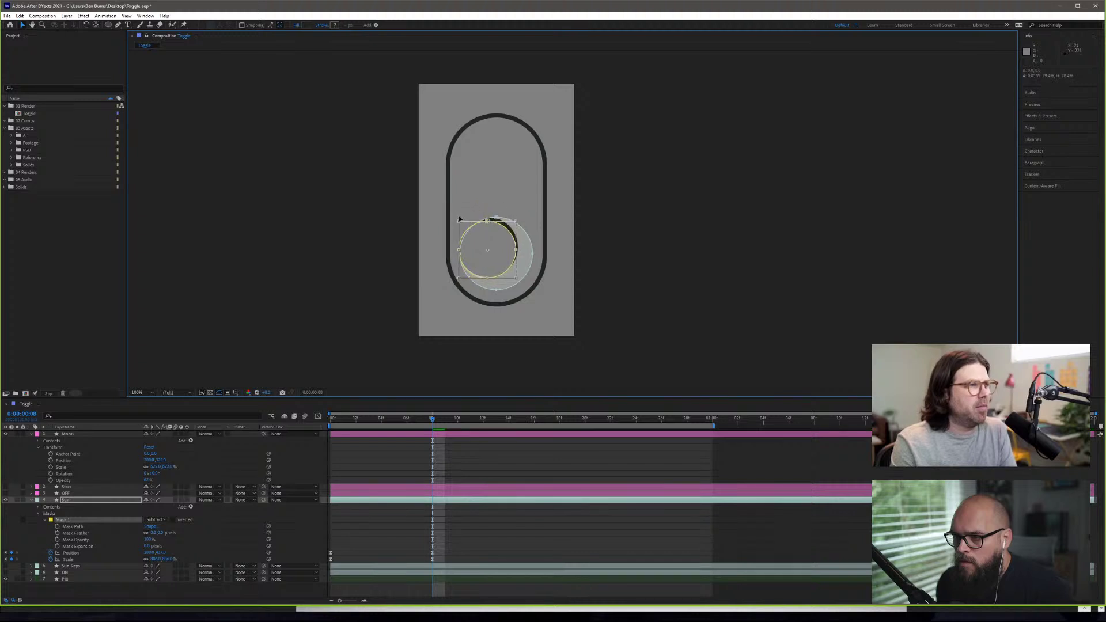
left_click_drag(485, 262, 485, 261)
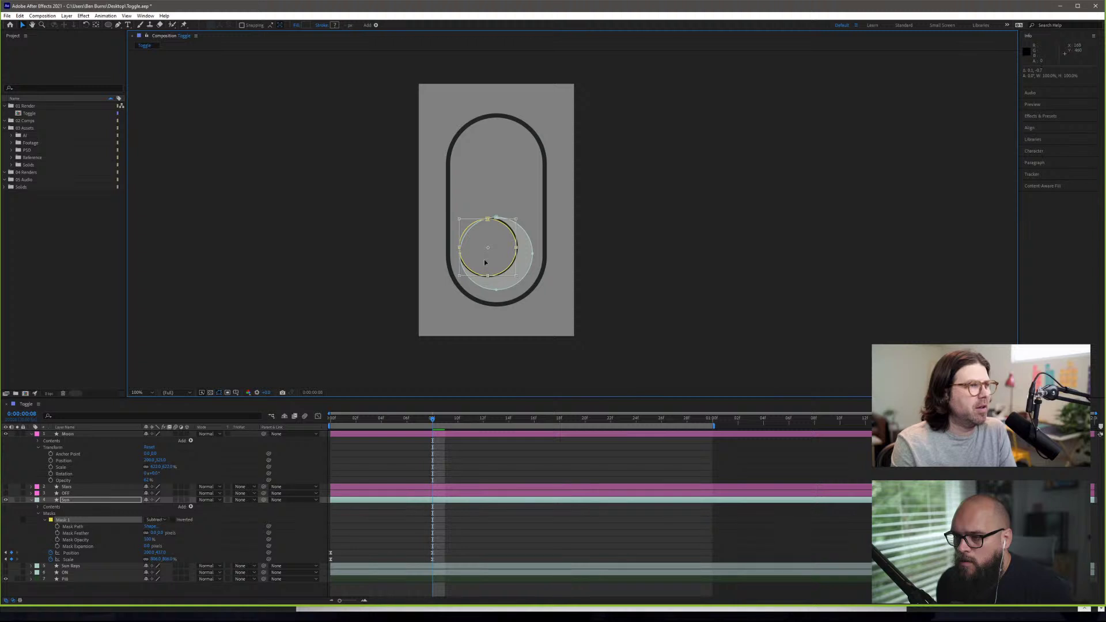
left_click_drag(517, 275, 504, 256)
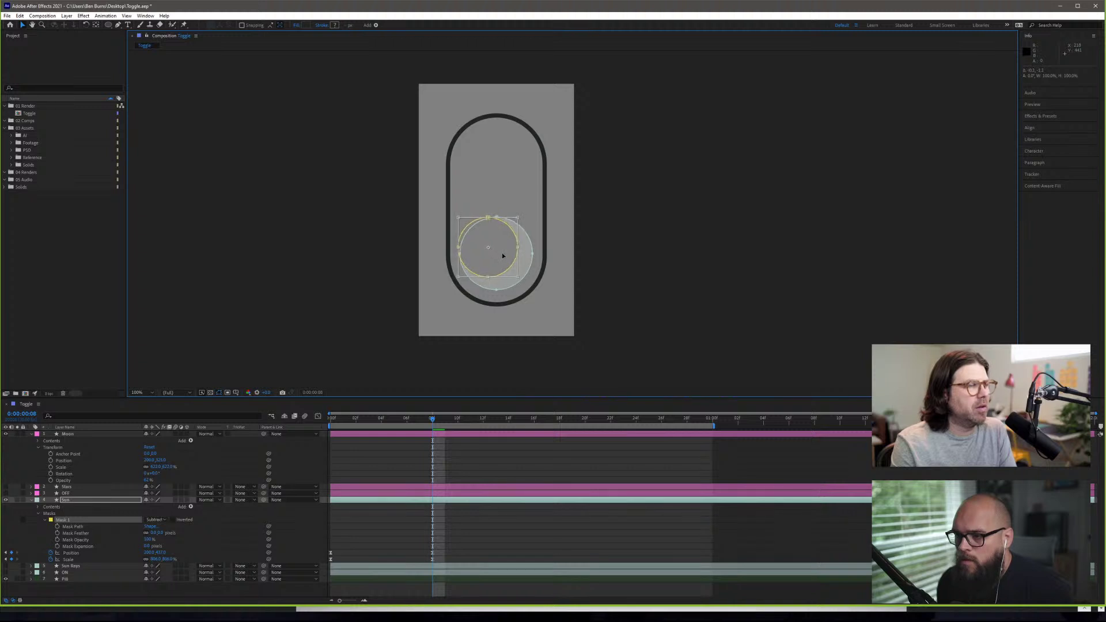
key("period")
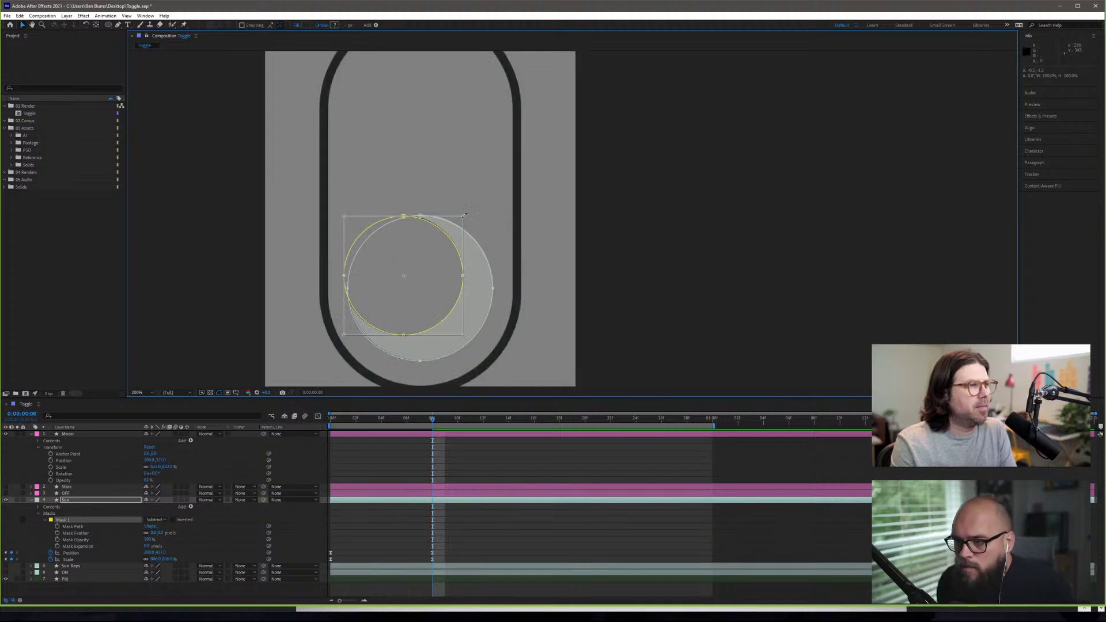
left_click_drag(465, 215, 464, 216)
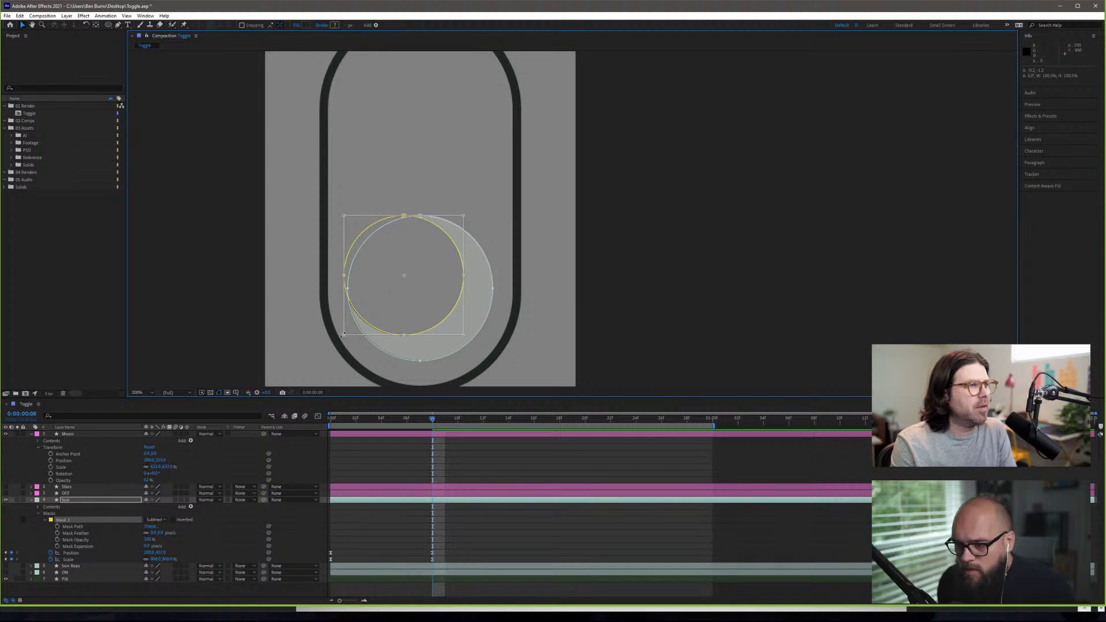
left_click_drag(343, 334, 343, 336)
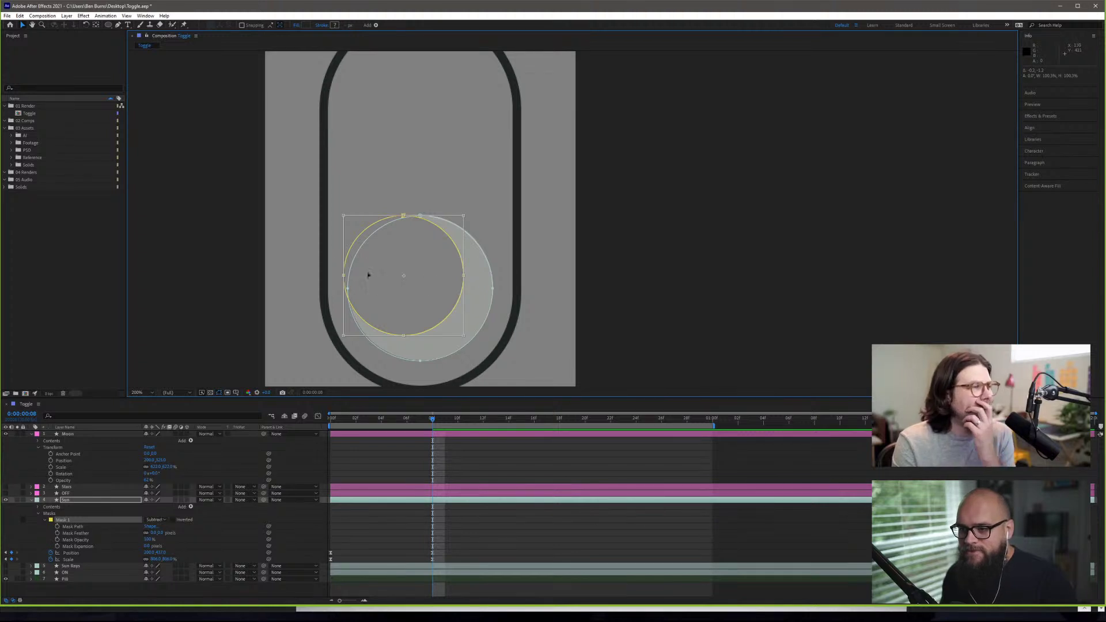
left_click(7, 435)
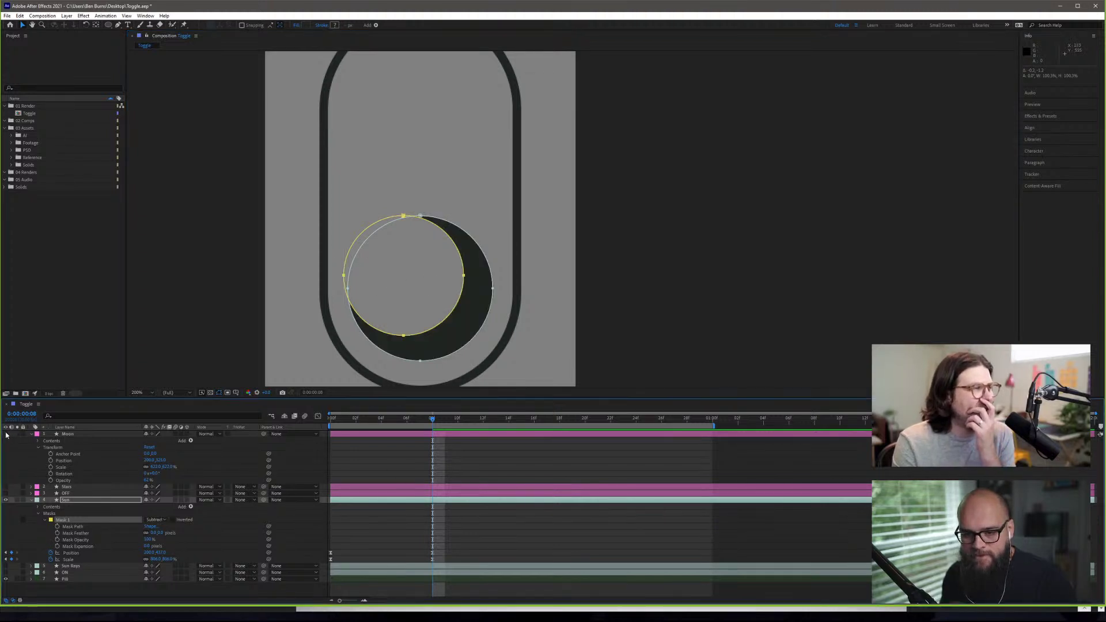
left_click(35, 450)
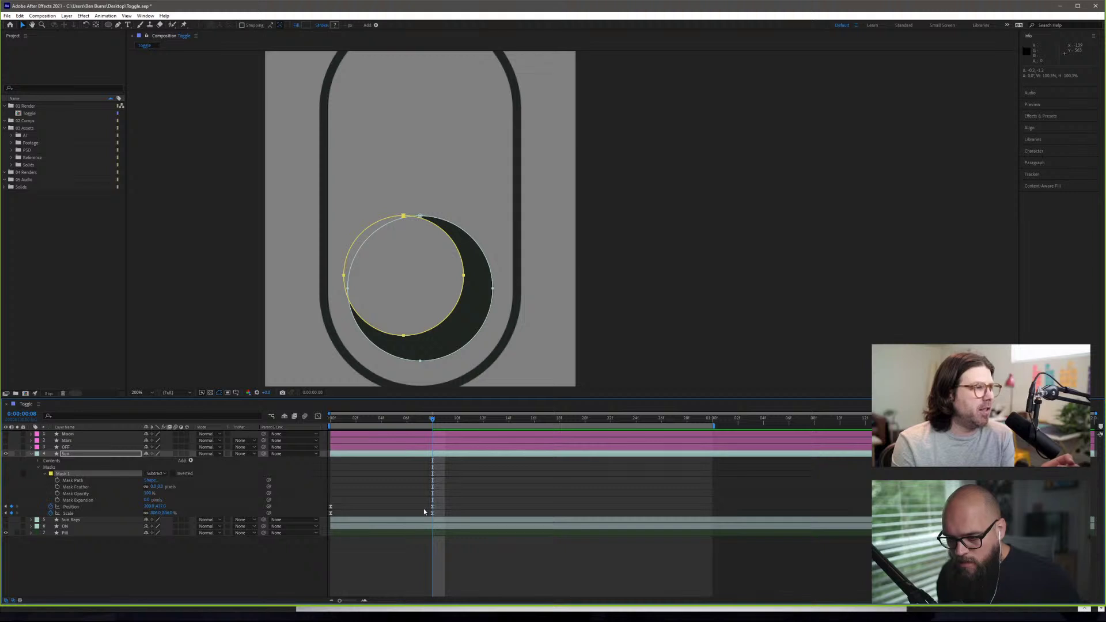
- Keyframe the Sun's Mask Path at frame 8, and at frame 0 move the mask up and left, completely off the Sun
left_click(57, 481)
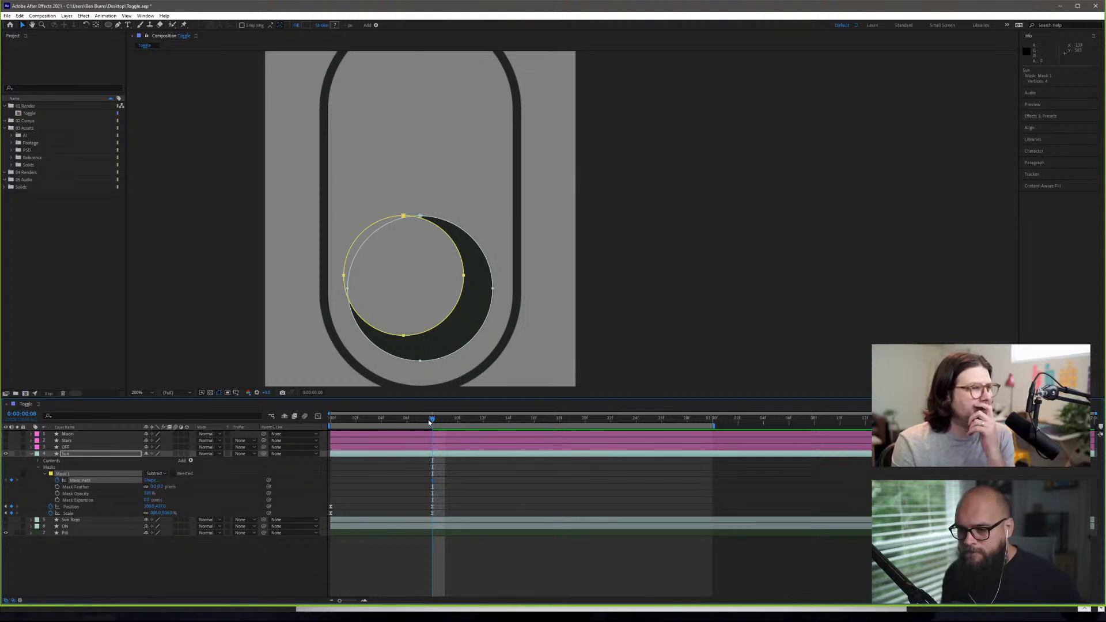
left_click_drag(429, 421, 327, 421)
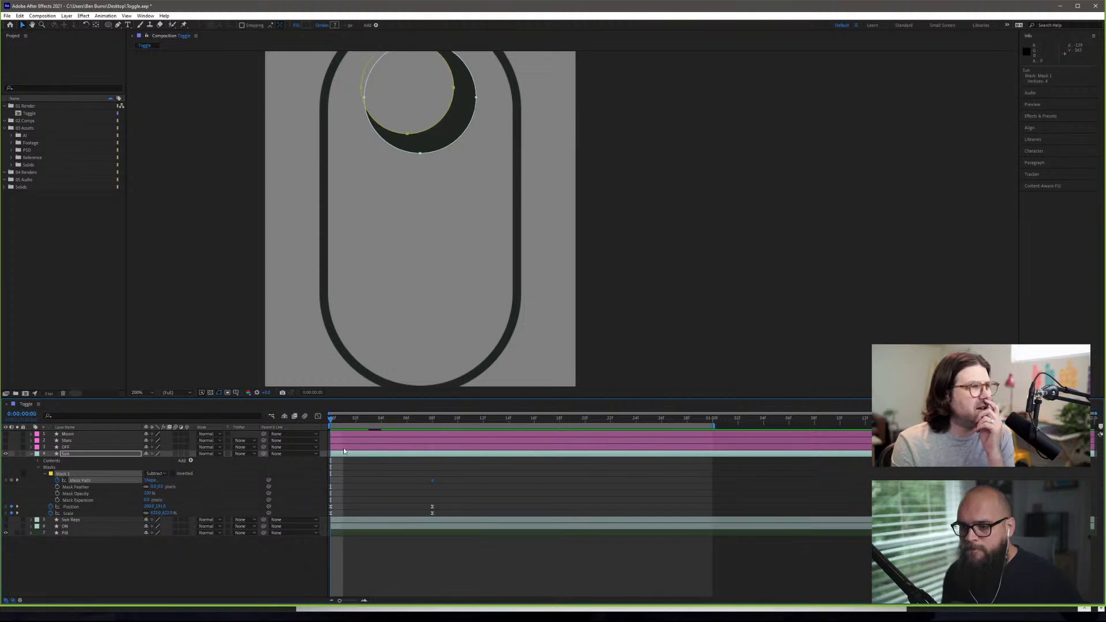
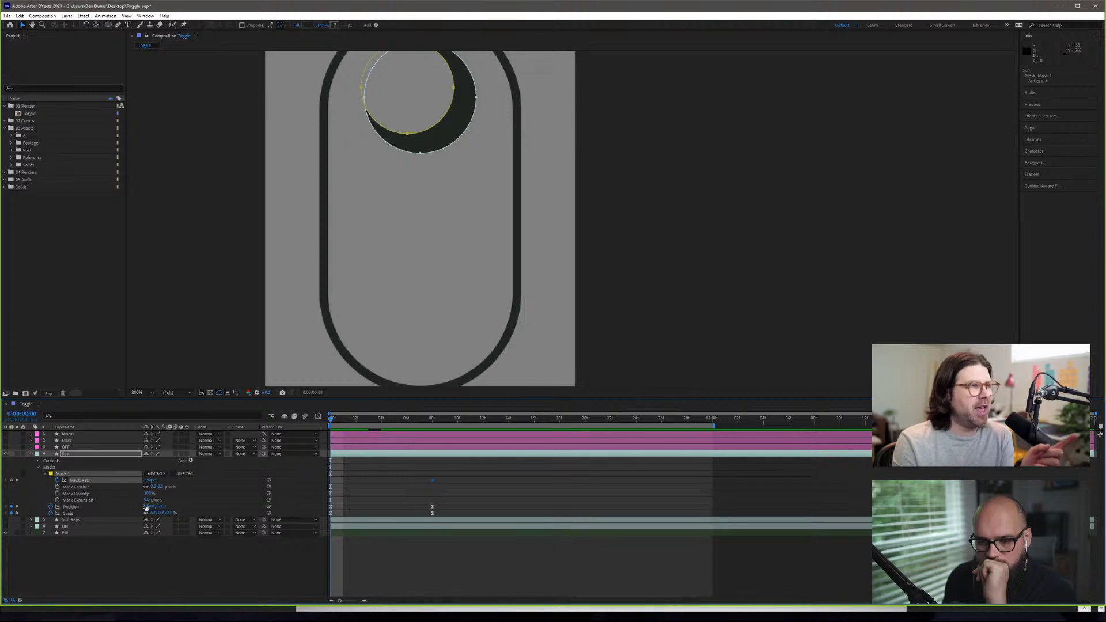
left_click_drag(146, 507, 151, 507)
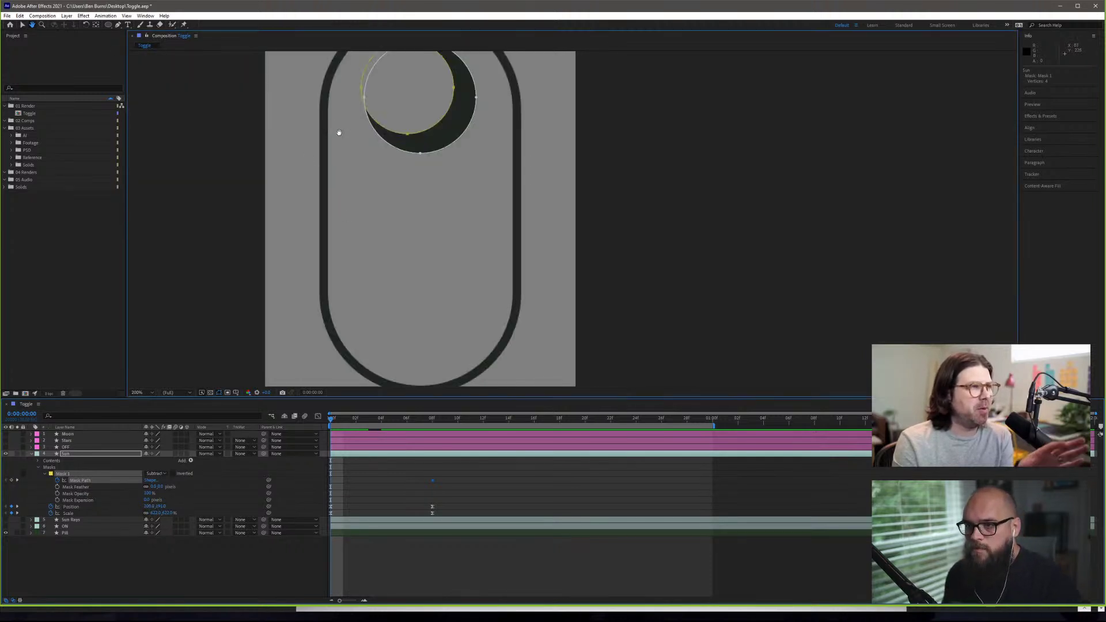
left_click_drag(336, 131, 457, 237)
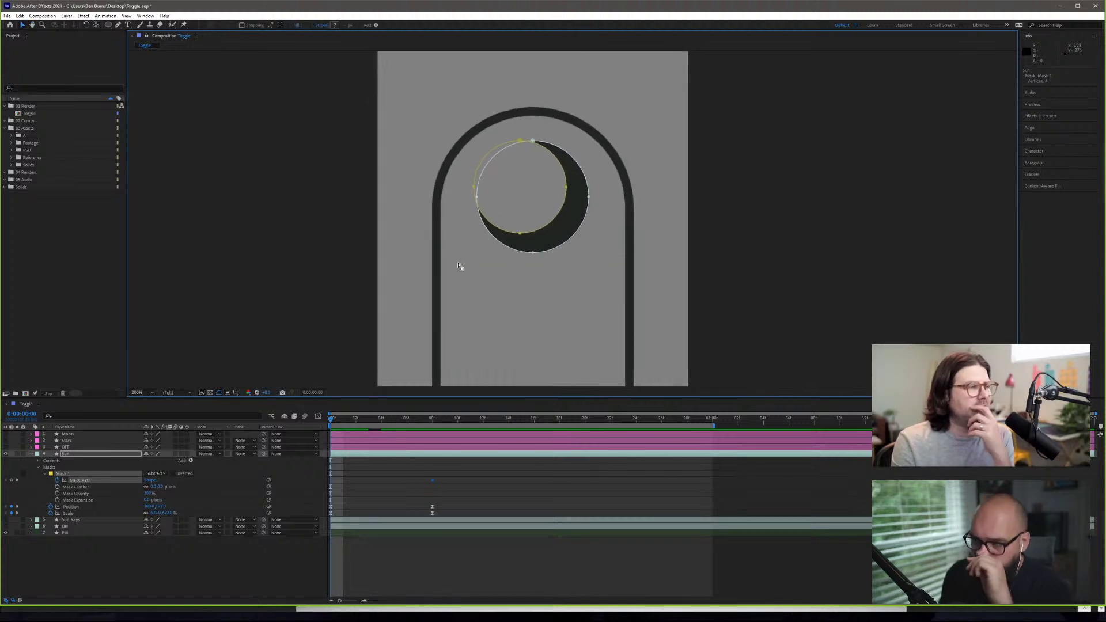
double_click(521, 140)
left_click_drag(525, 144, 464, 88)
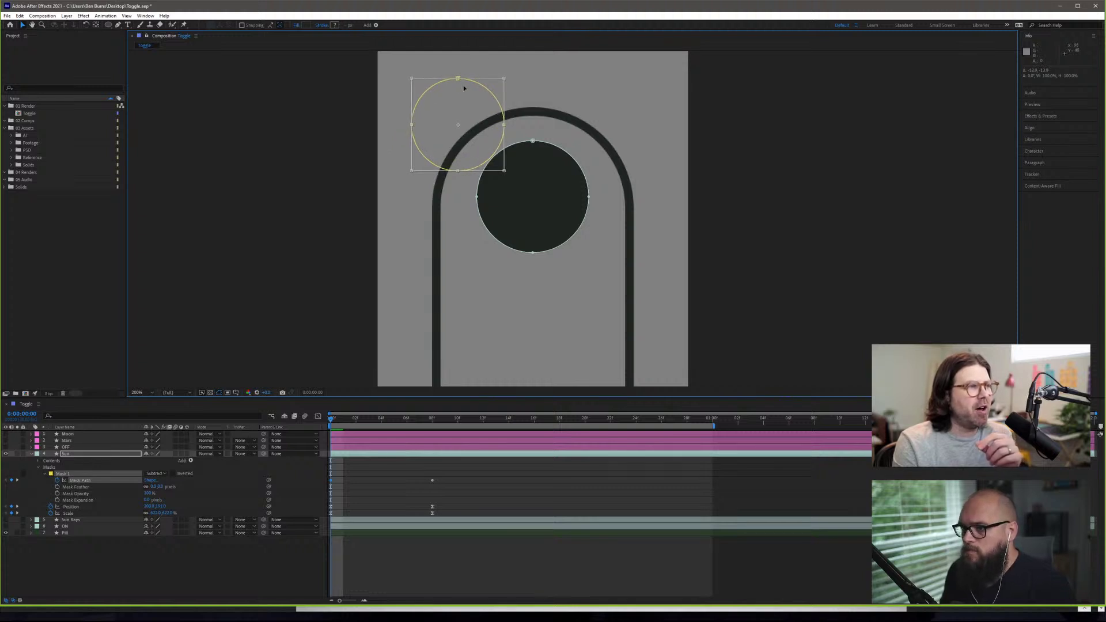
left_click_drag(465, 88, 462, 86)
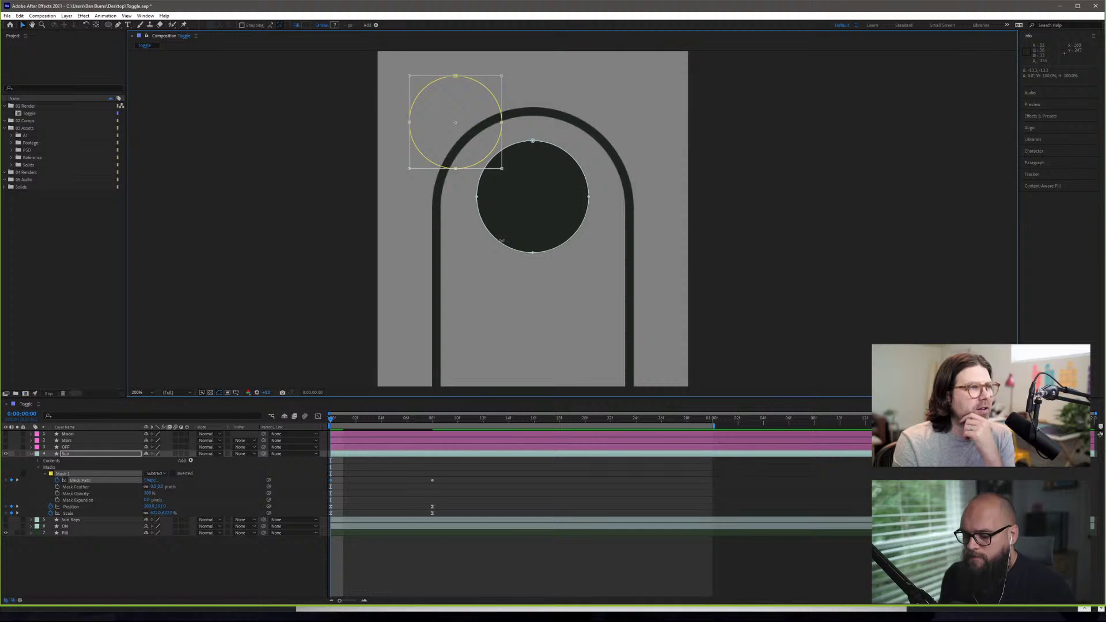
left_click(501, 240)
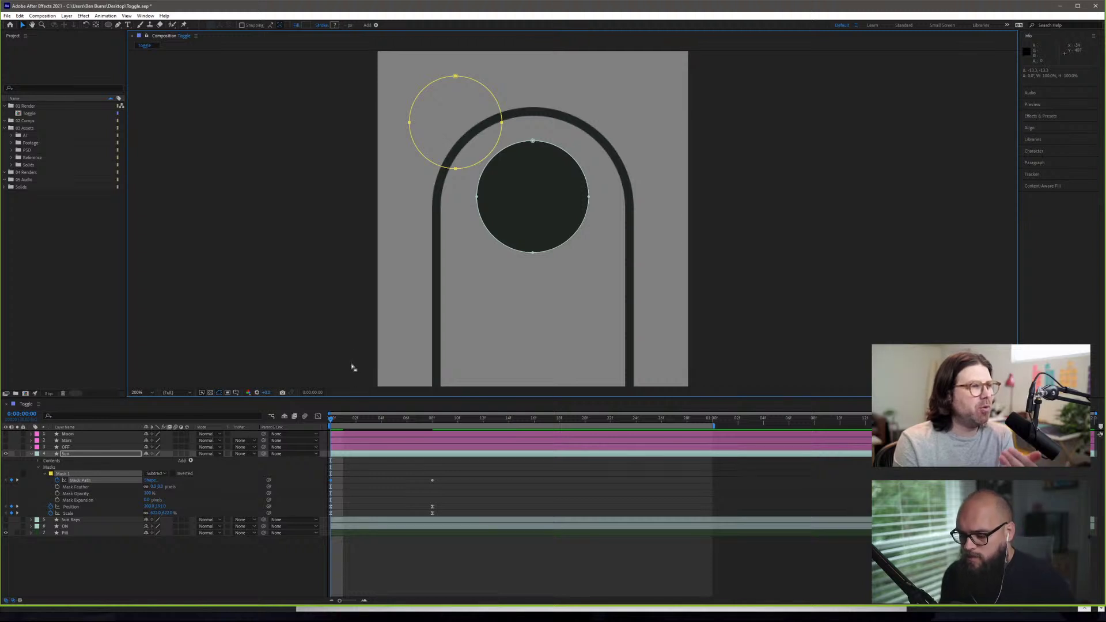
- Play a preview of the Sun changing into a crescent as it moves down the pill
key("space")
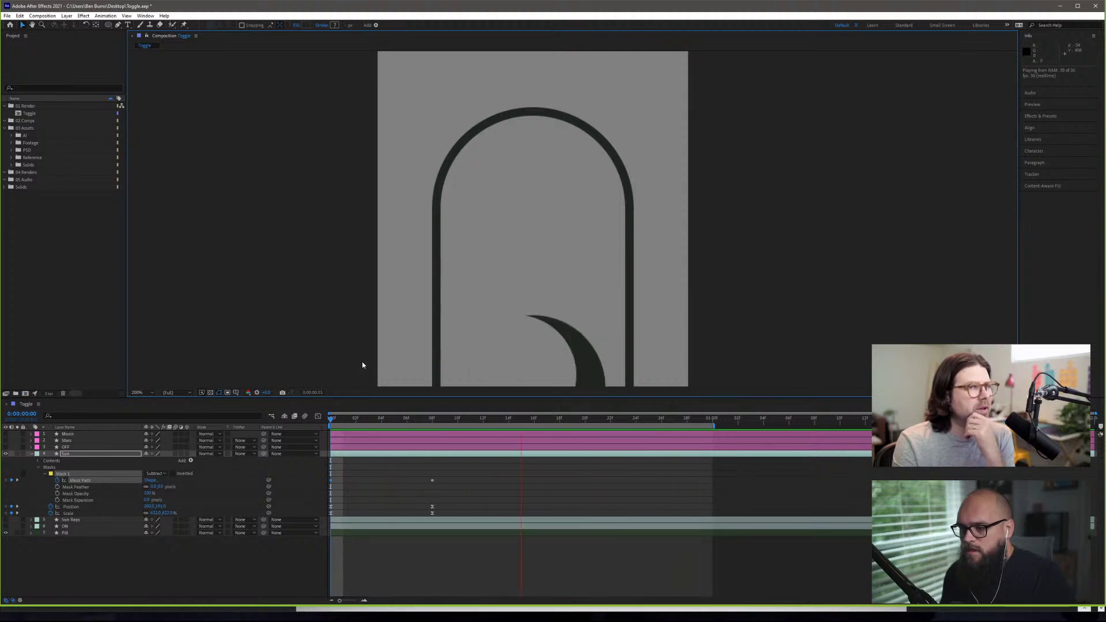
key("space")
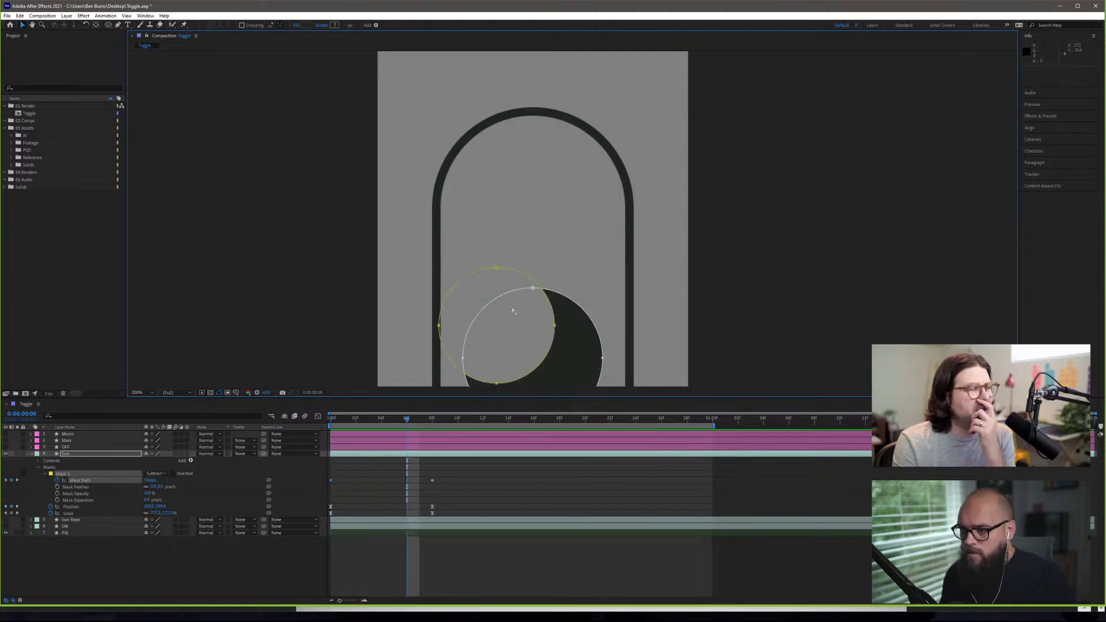
- Fit the whole pill in view and play the Sun-to-crescent animation from frame 0
scroll(514, 311, "down", 7)
scroll(506, 315, "up", 5)
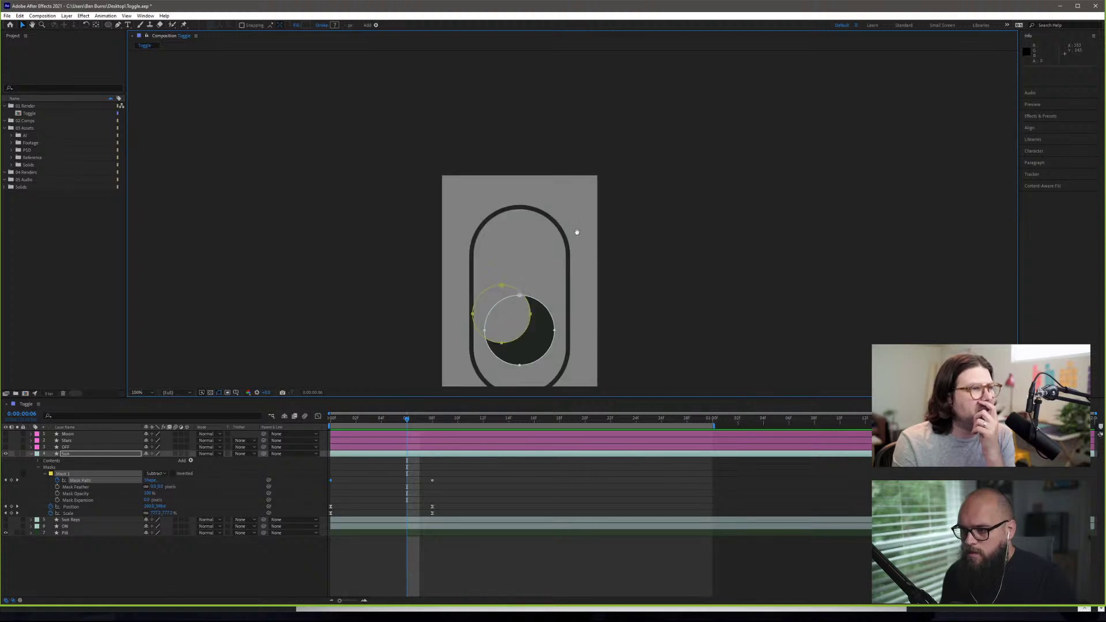
left_click_drag(577, 231, 587, 138)
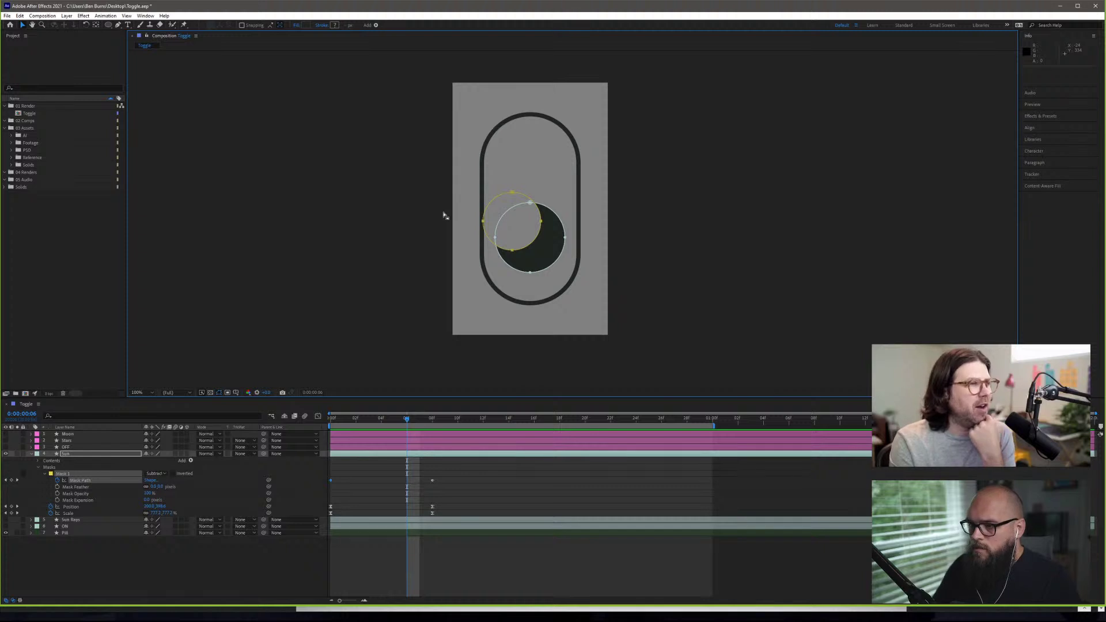
scroll(444, 216, "up", 2)
scroll(415, 206, "down", 2)
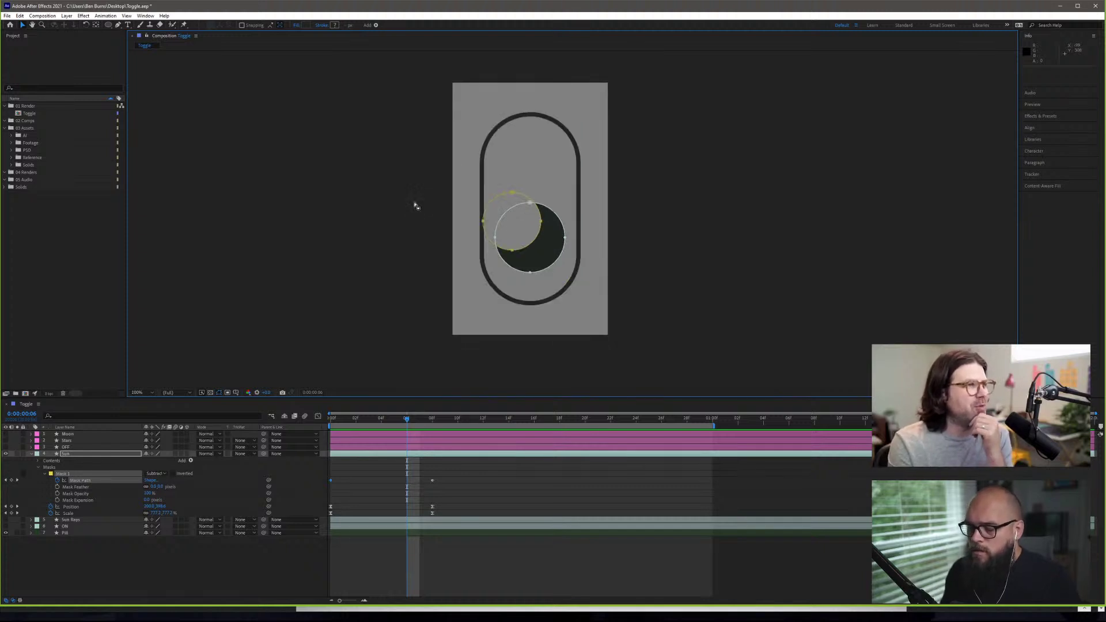
left_click(328, 421)
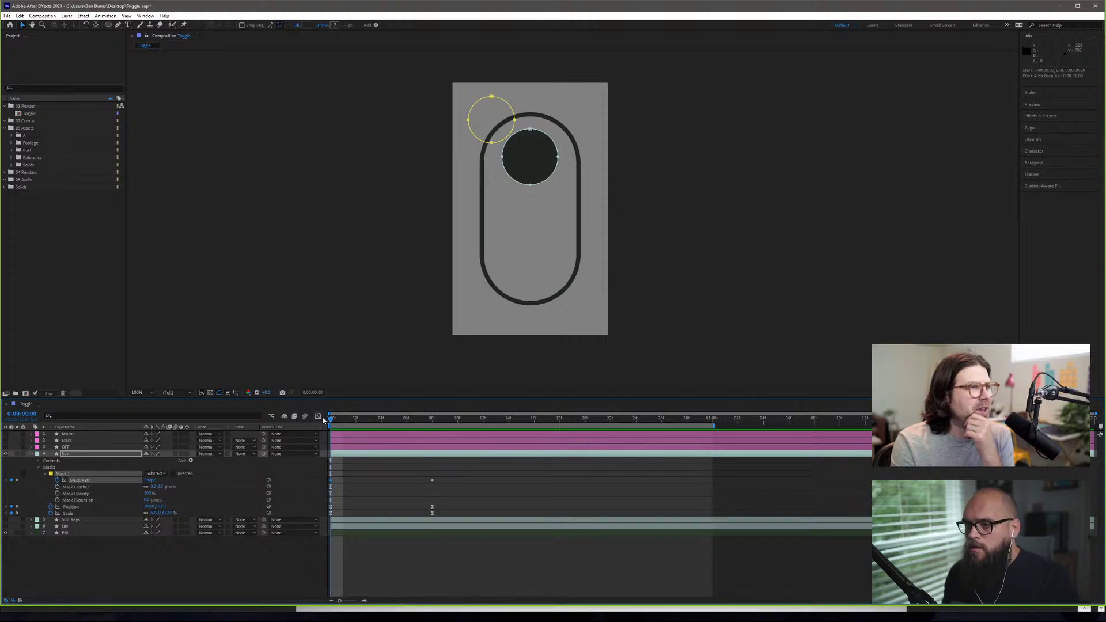
key("space")
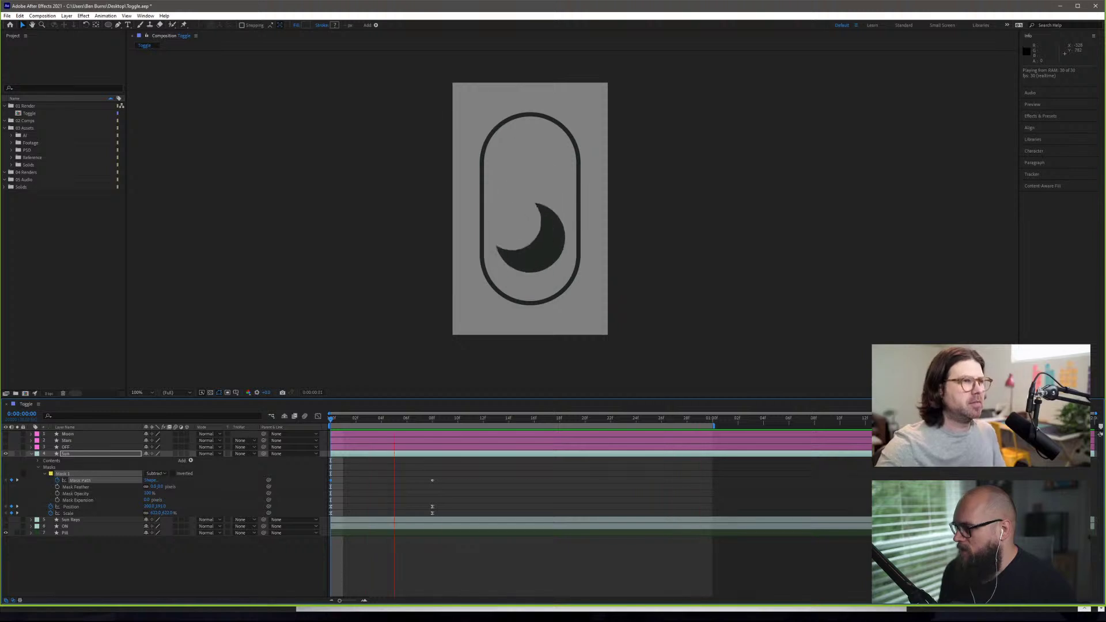
- Switch to the browser to try the website's existing dark mode toggle, and return to After Effects and stop the preview
key("alt+Tab")
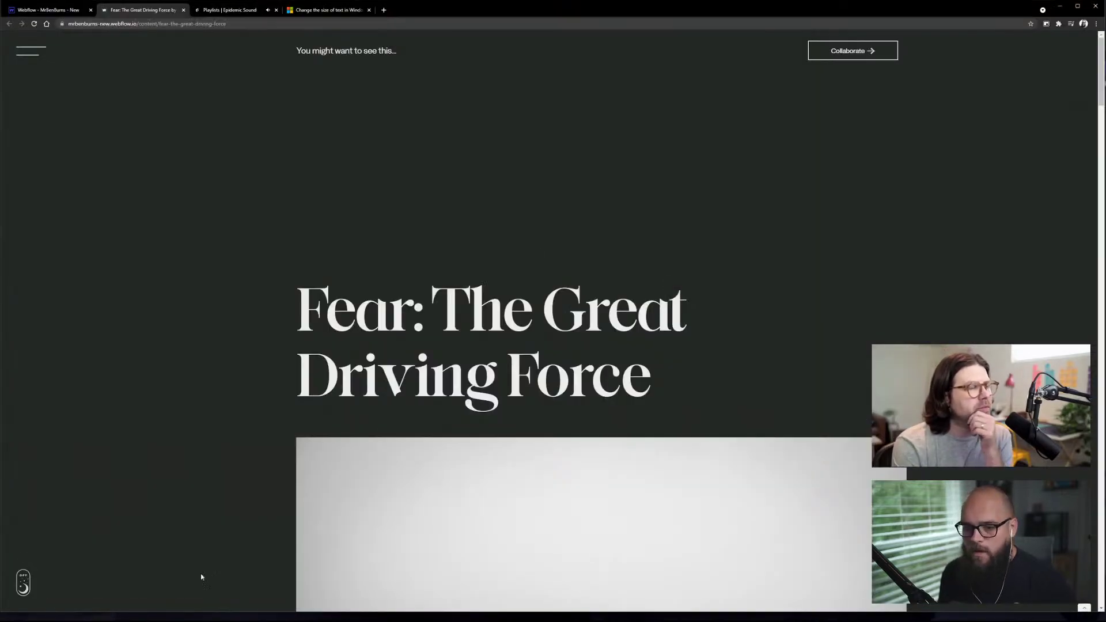
left_click(26, 581)
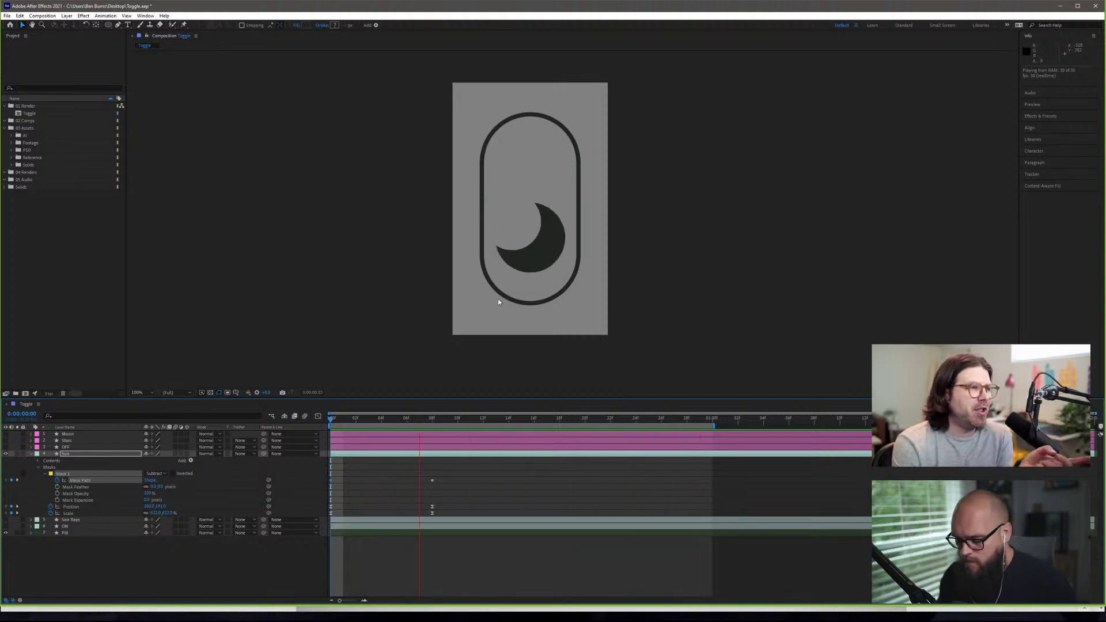
key("space")
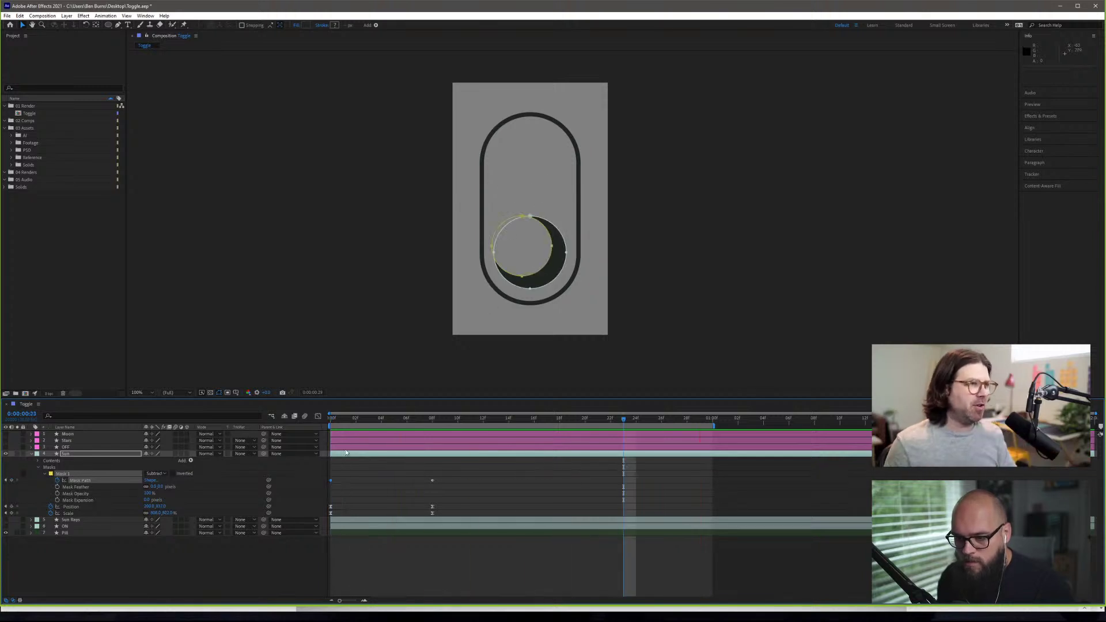
- Apply Easy Ease to the Sun's Mask Path keyframes and preview the motion
right_click(432, 481)
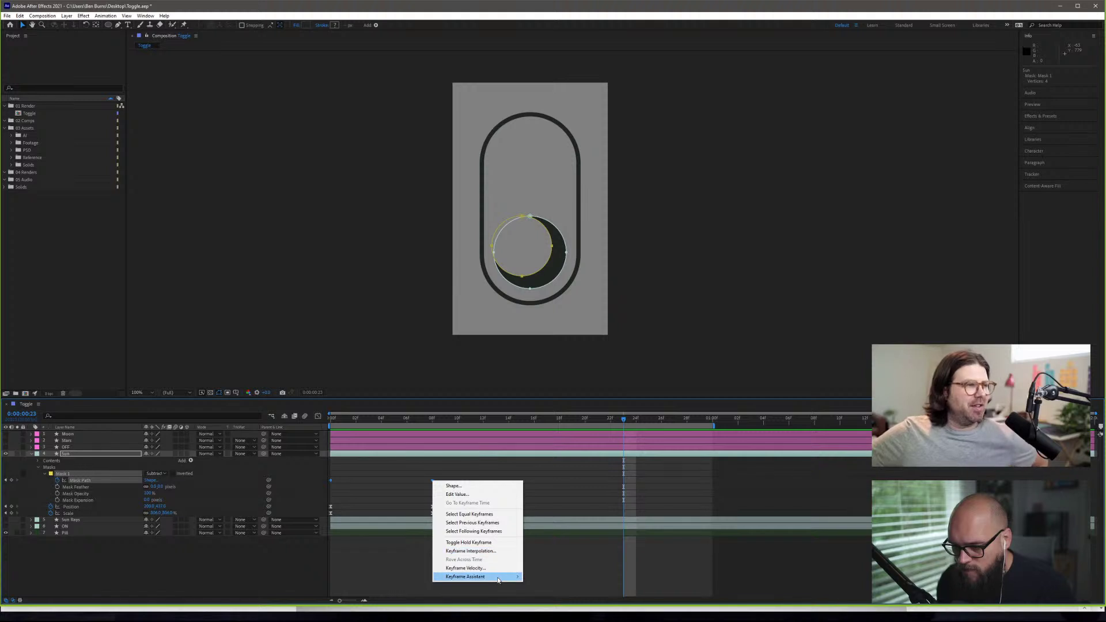
mouse_move(499, 578)
left_click(621, 527)
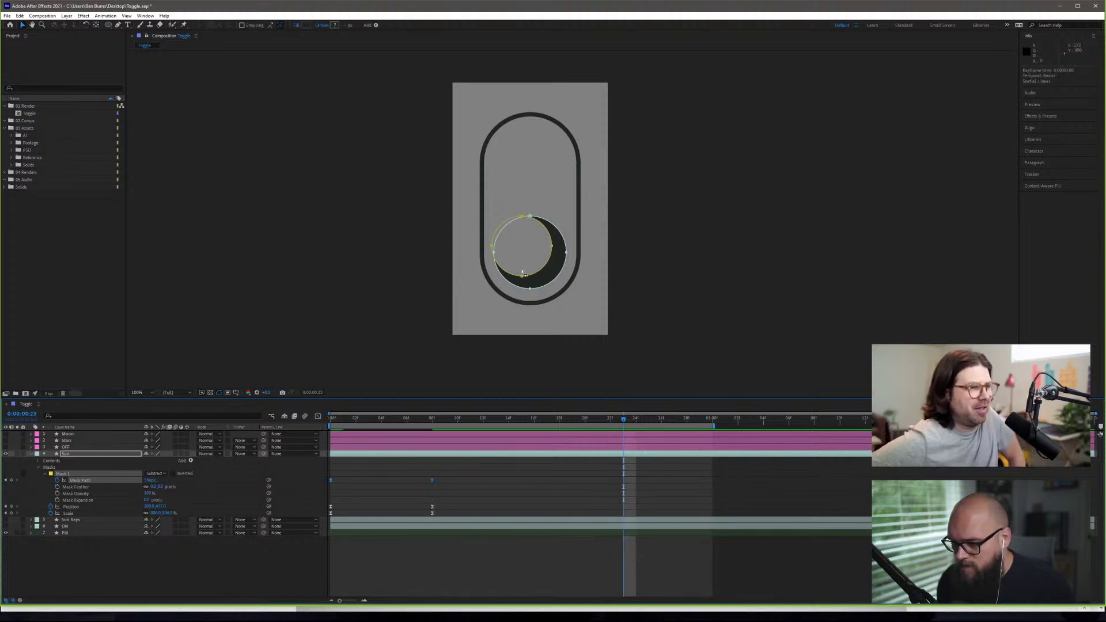
key("space")
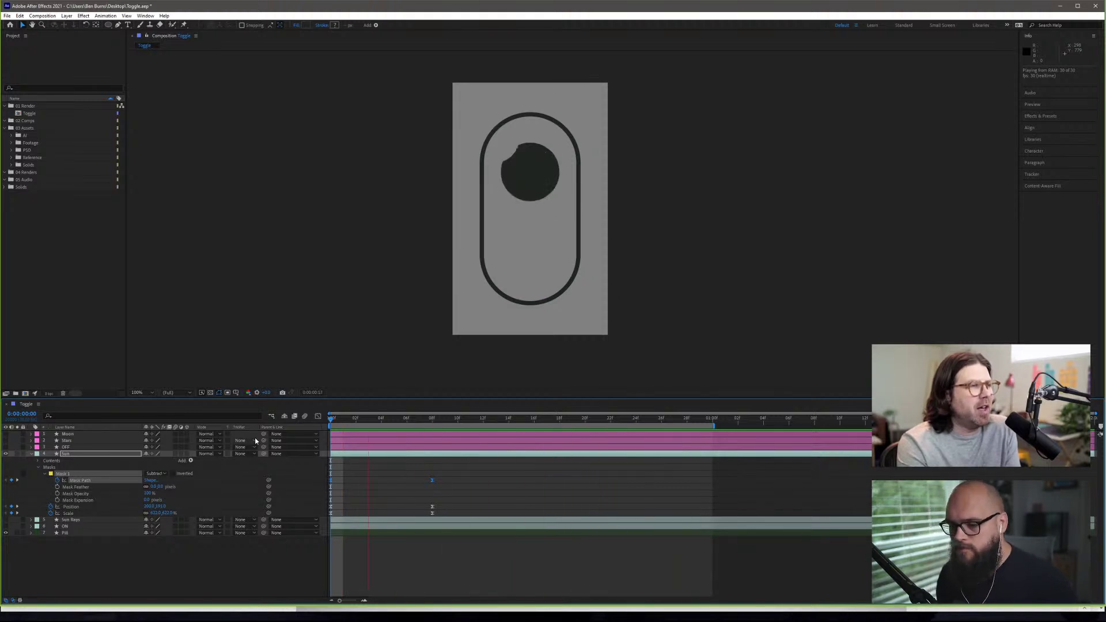
left_click(313, 392)
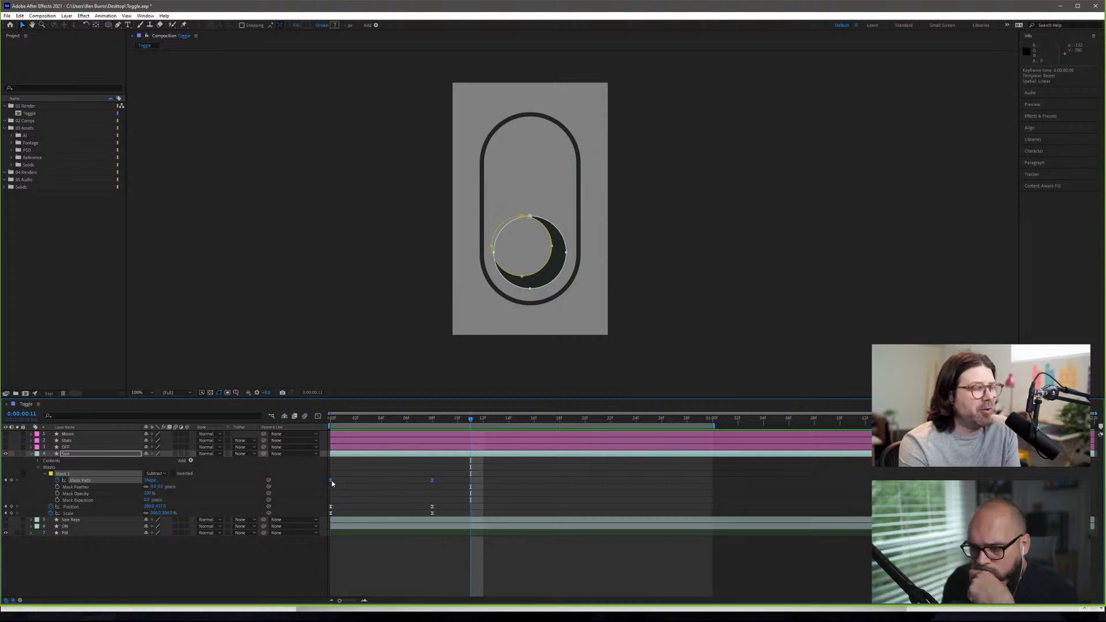
- Delay the Sun's Mask Path keyframes to frames 9 and 12, and play a preview
left_click_drag(330, 483, 449, 490)
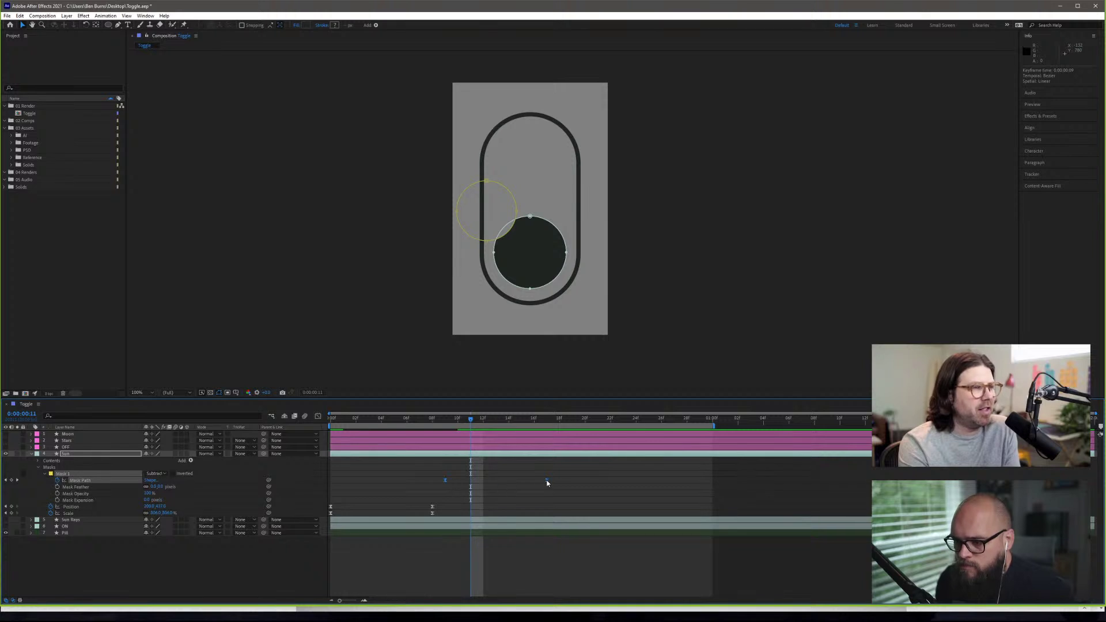
left_click_drag(546, 480, 486, 482)
key("space")
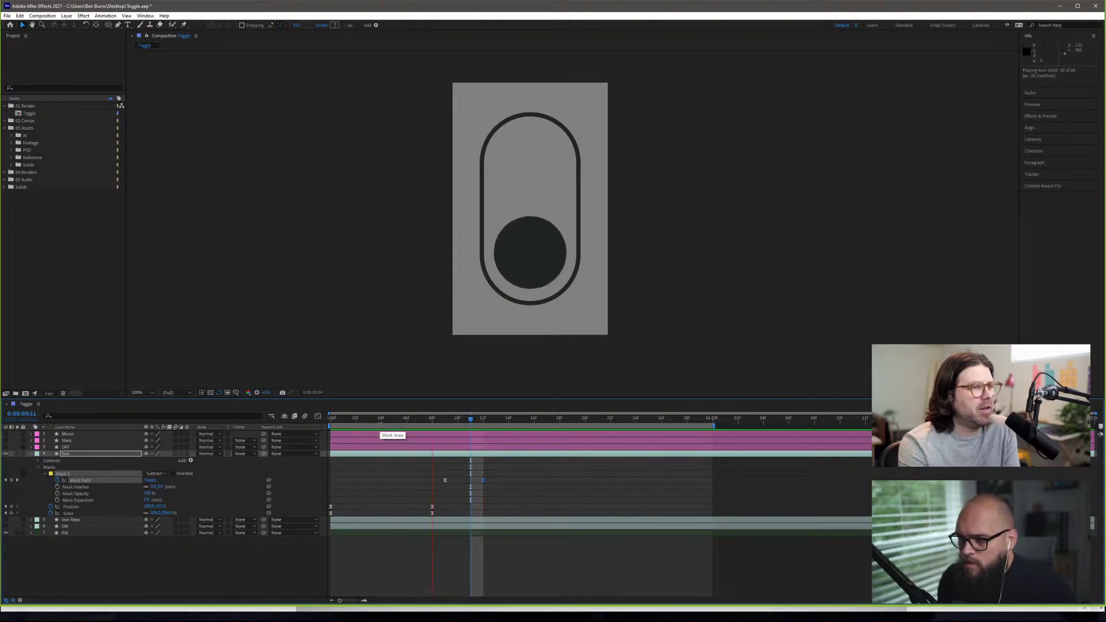
key("space")
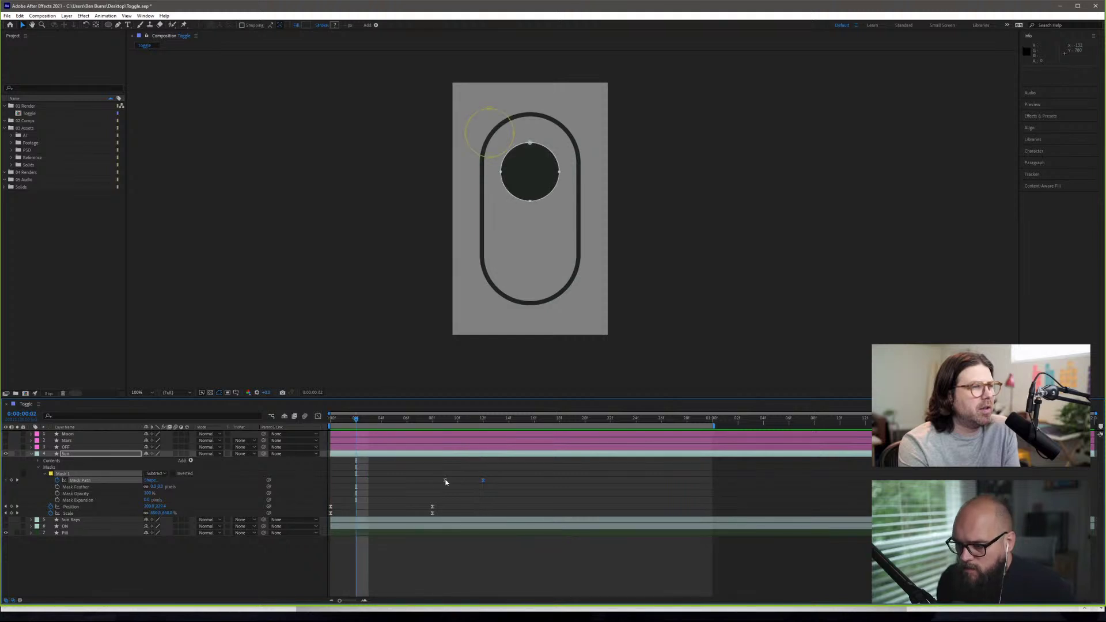
- Move the Sun's Mask Path keyframes earlier, to frames 7 and 10, and preview the timing
left_click_drag(444, 480, 424, 483)
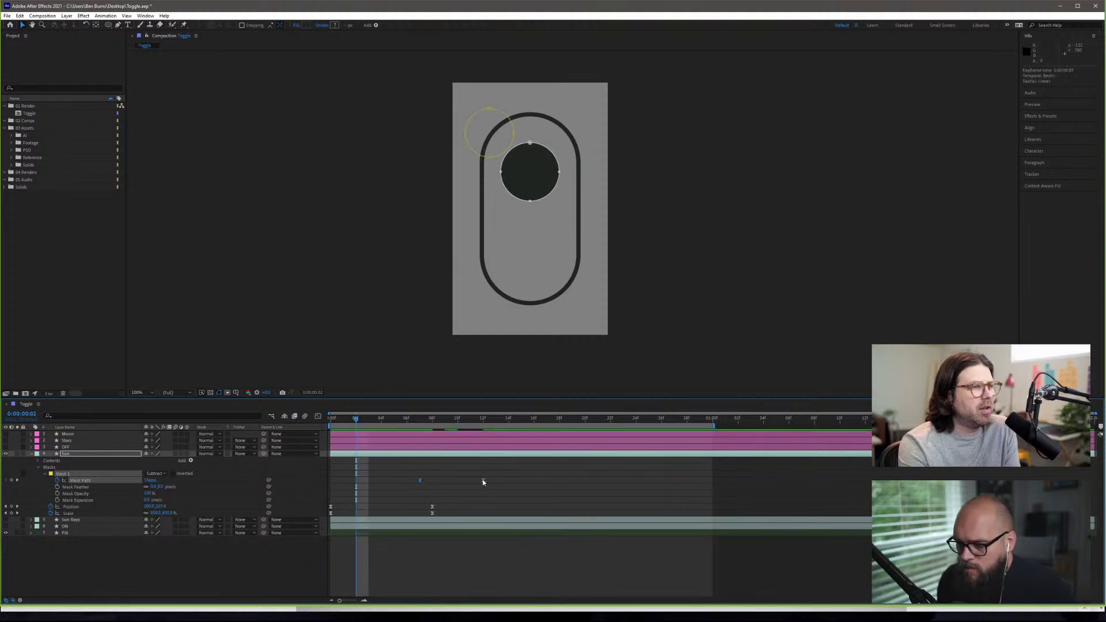
left_click(457, 480)
key("space")
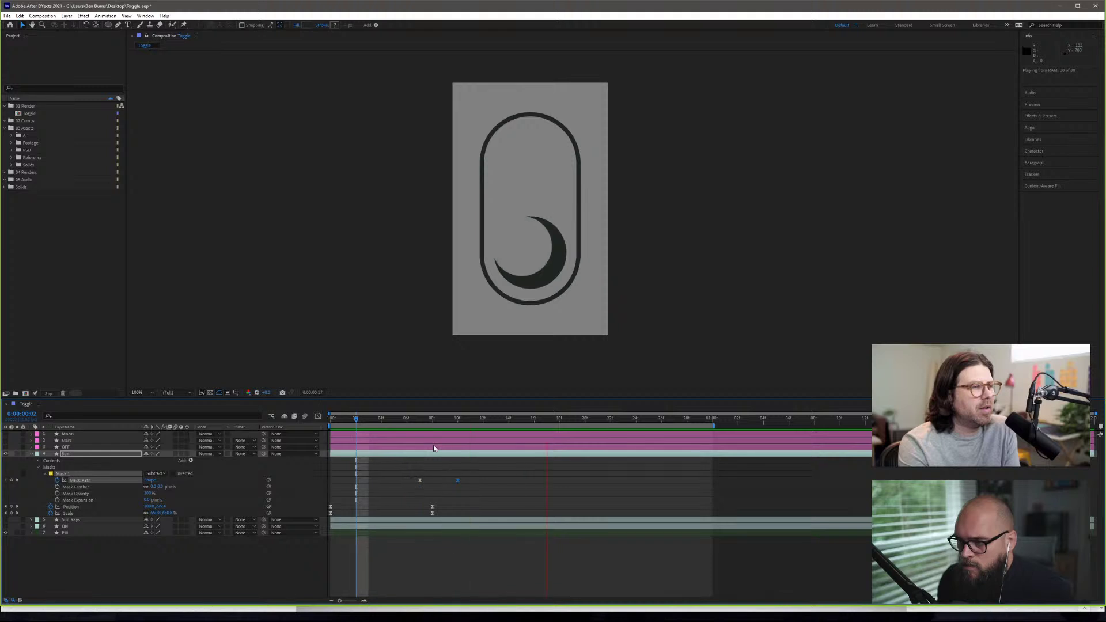
key("space")
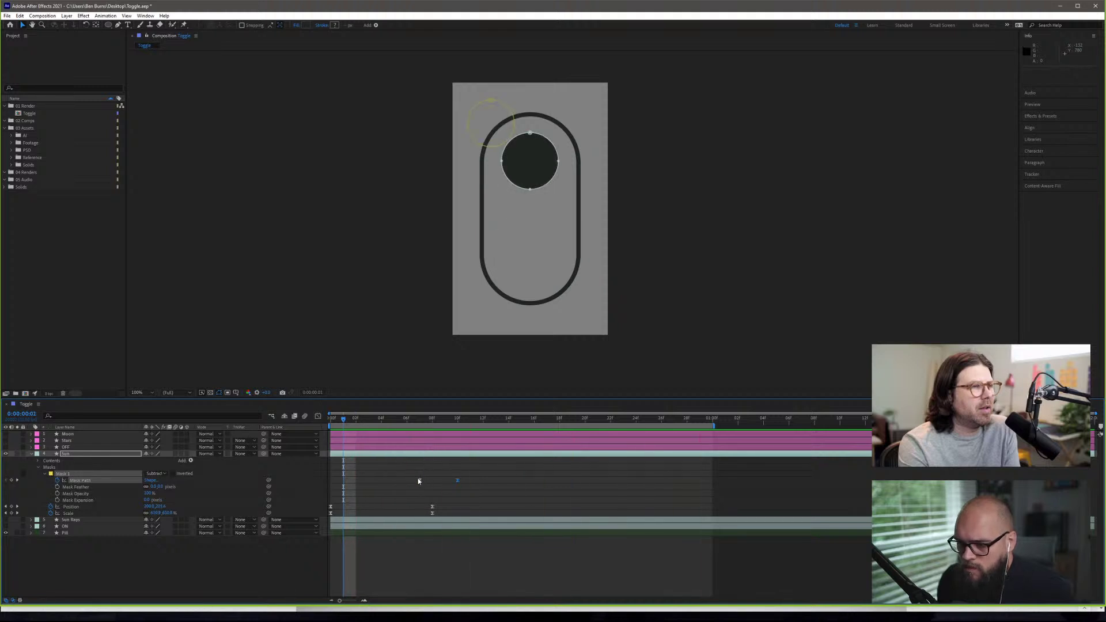
- Move the Sun's second Mask Path keyframe to frame 11 and preview the crescent timing
left_click(420, 480)
left_click(420, 481)
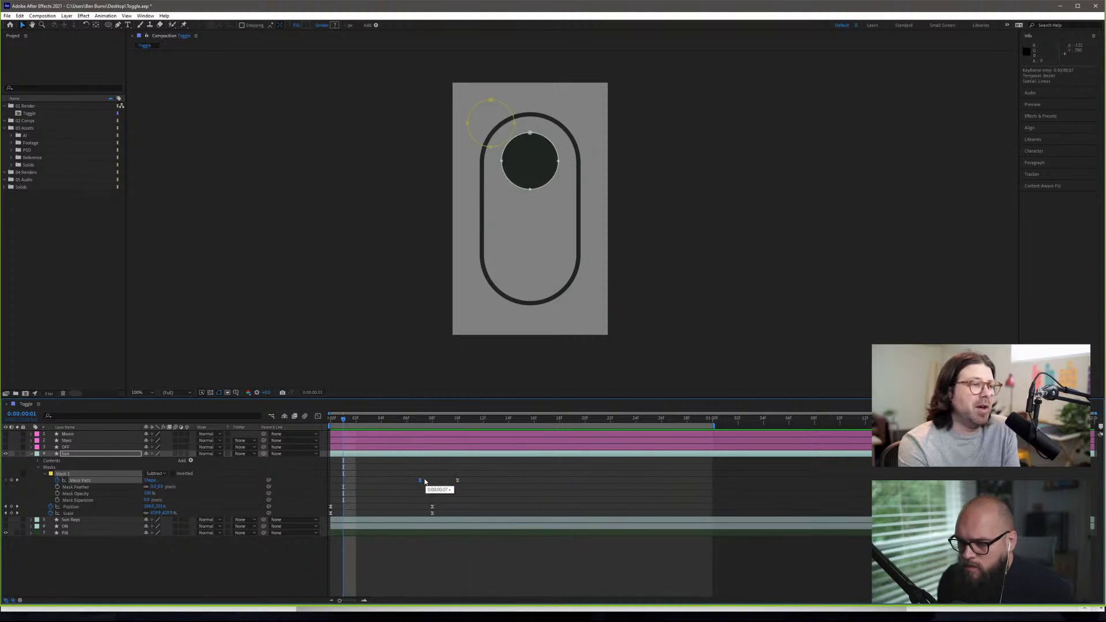
left_click(458, 480)
double_click(458, 480)
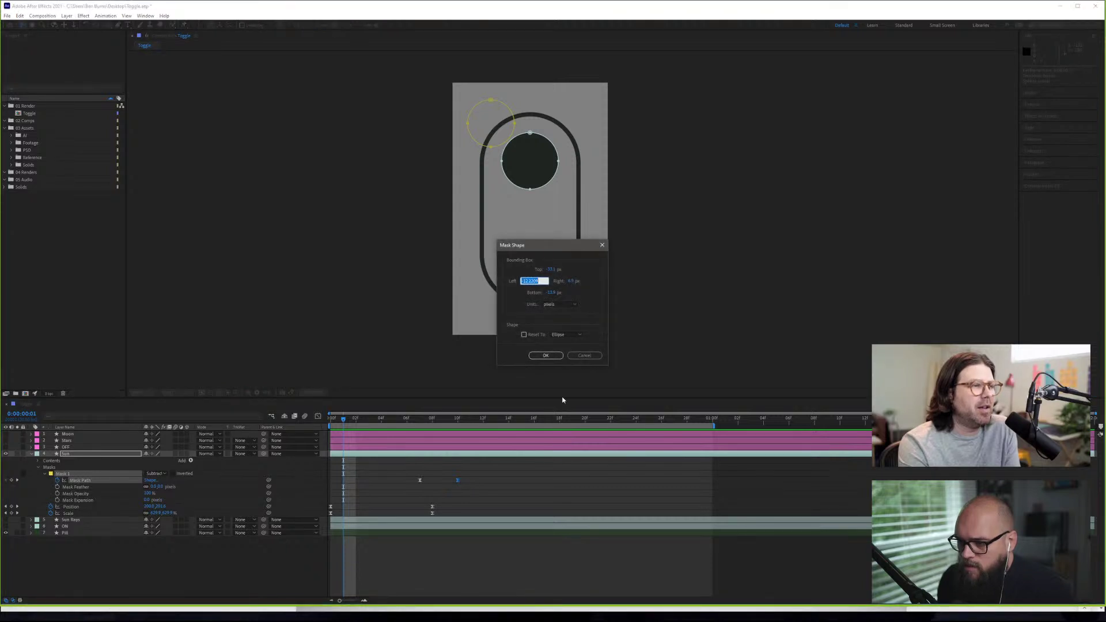
left_click(584, 356)
left_click_drag(457, 480, 469, 480)
key("space")
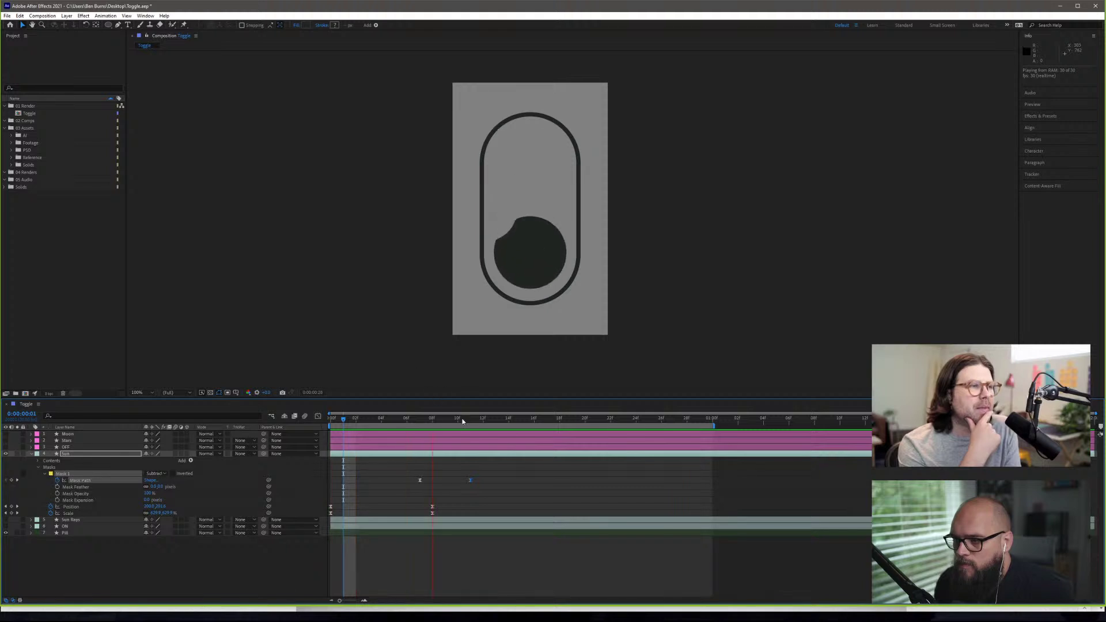
key("space")
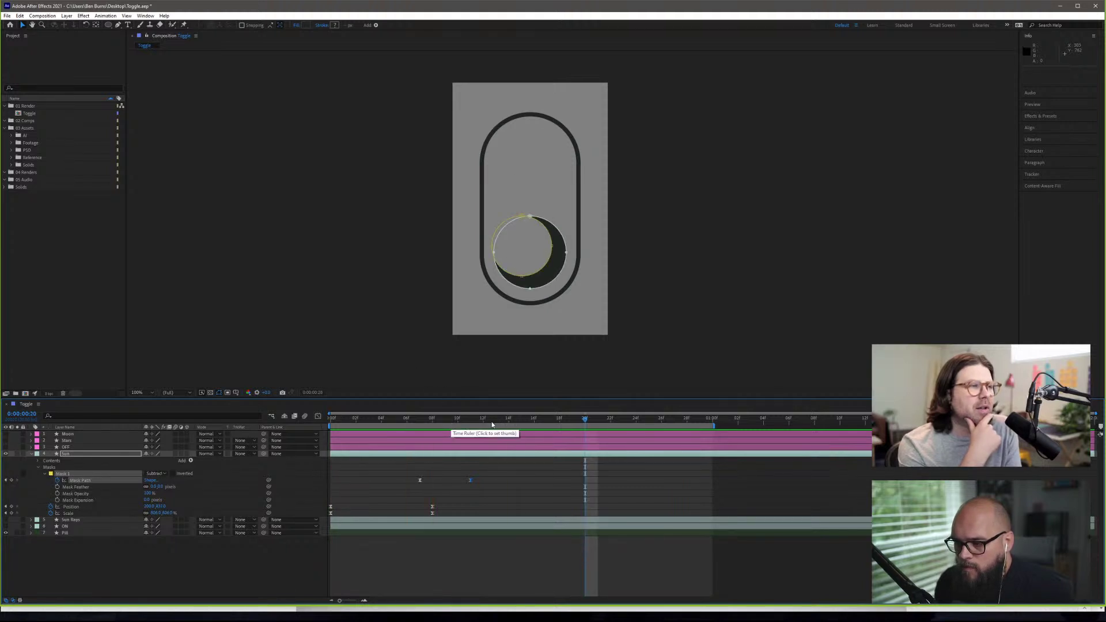
- Make the Sun Rays layer visible and return the playhead to frame 0
left_click(466, 423)
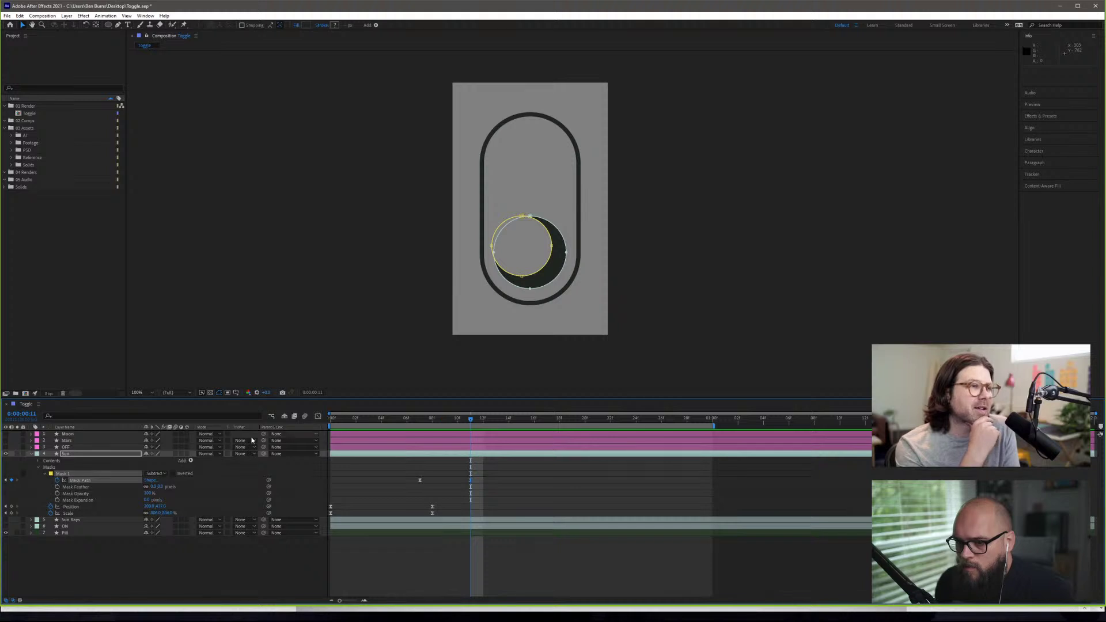
left_click(6, 519)
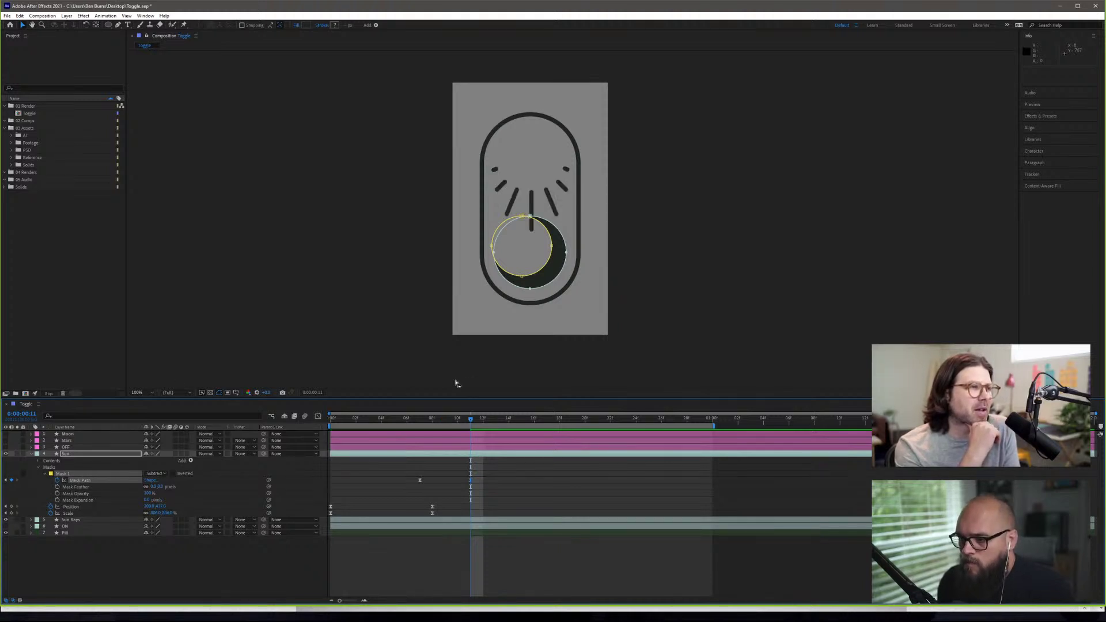
left_click_drag(459, 422, 331, 422)
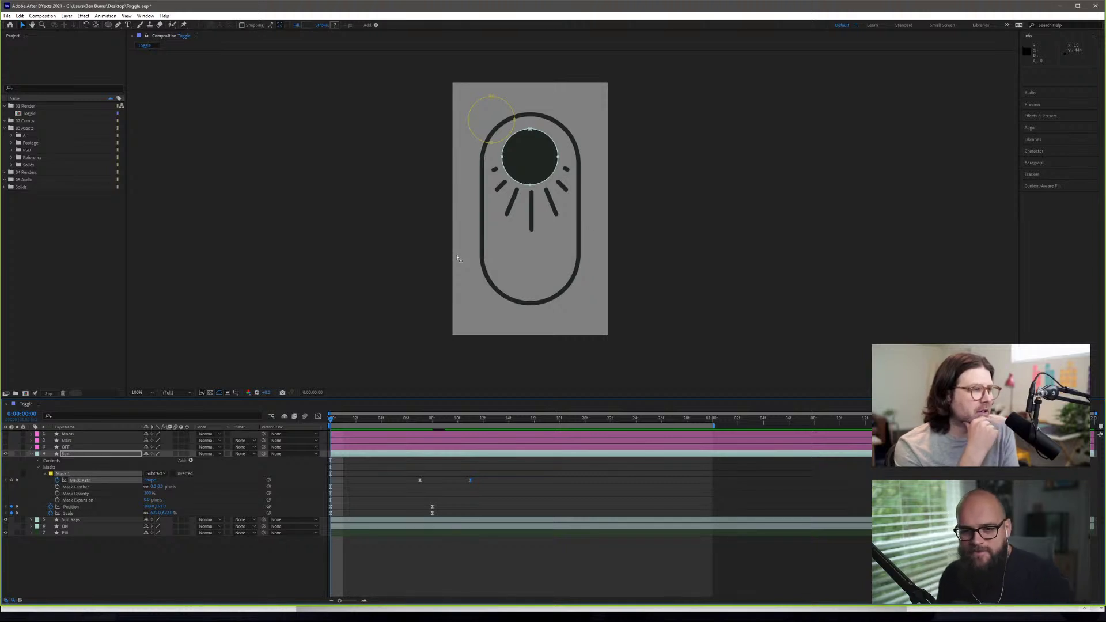
- Add Trim Paths to the contents of the Sun Rays layer and expand its properties
left_click(85, 521)
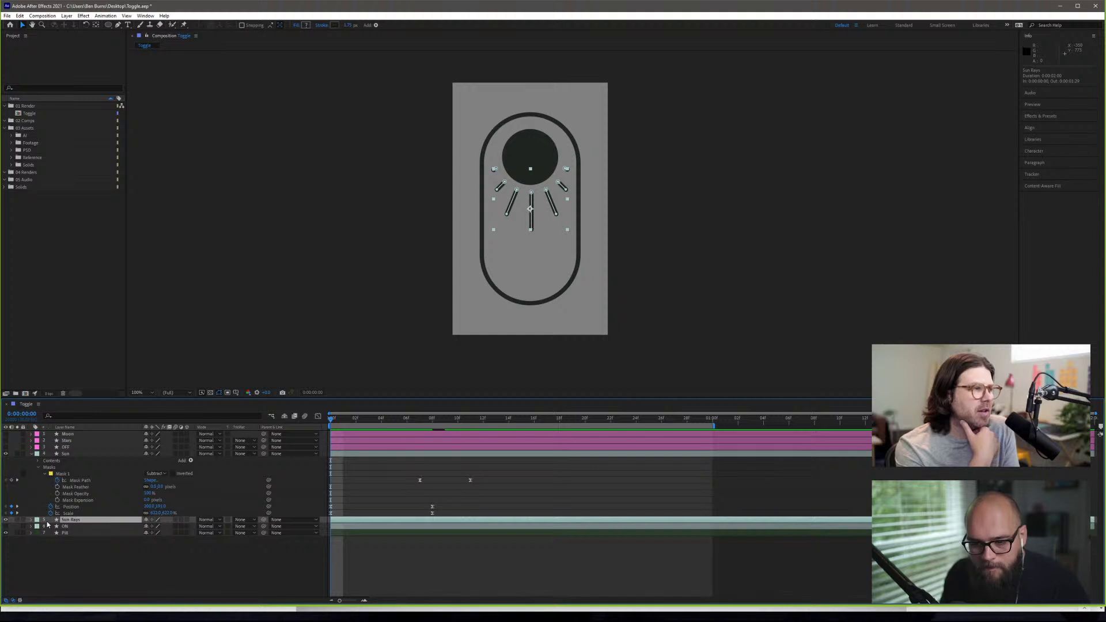
left_click(32, 521)
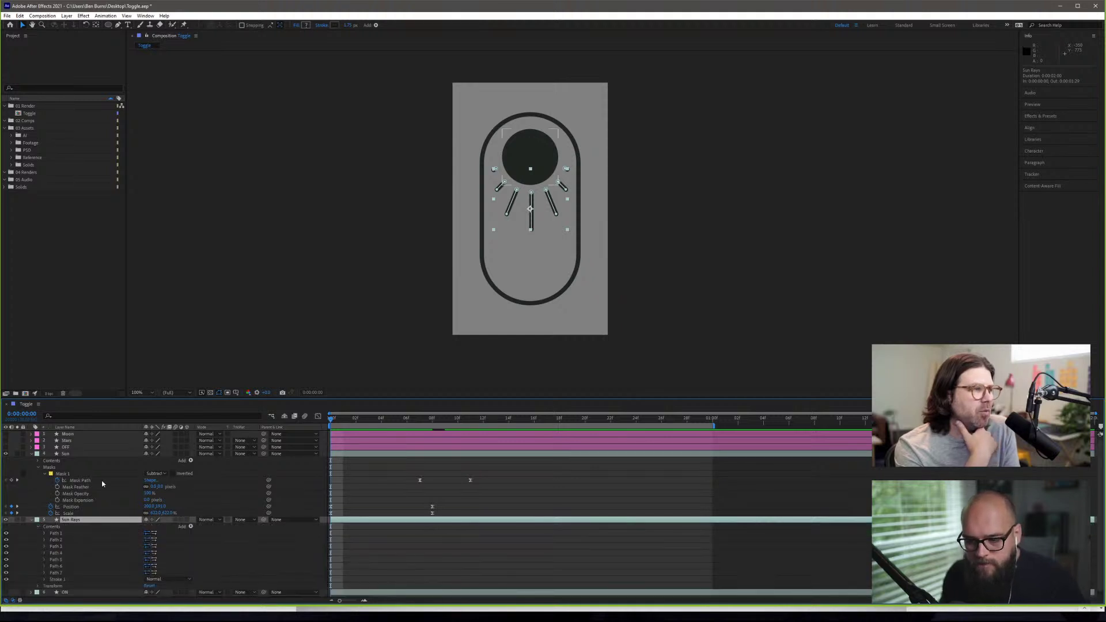
scroll(78, 553, "down", 1)
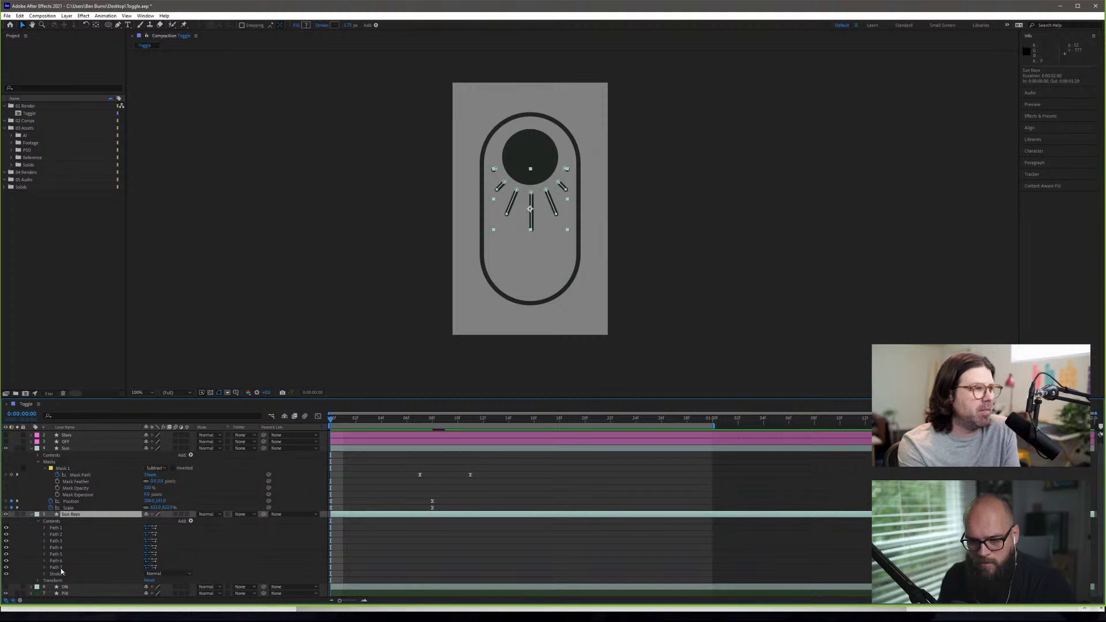
left_click(190, 521)
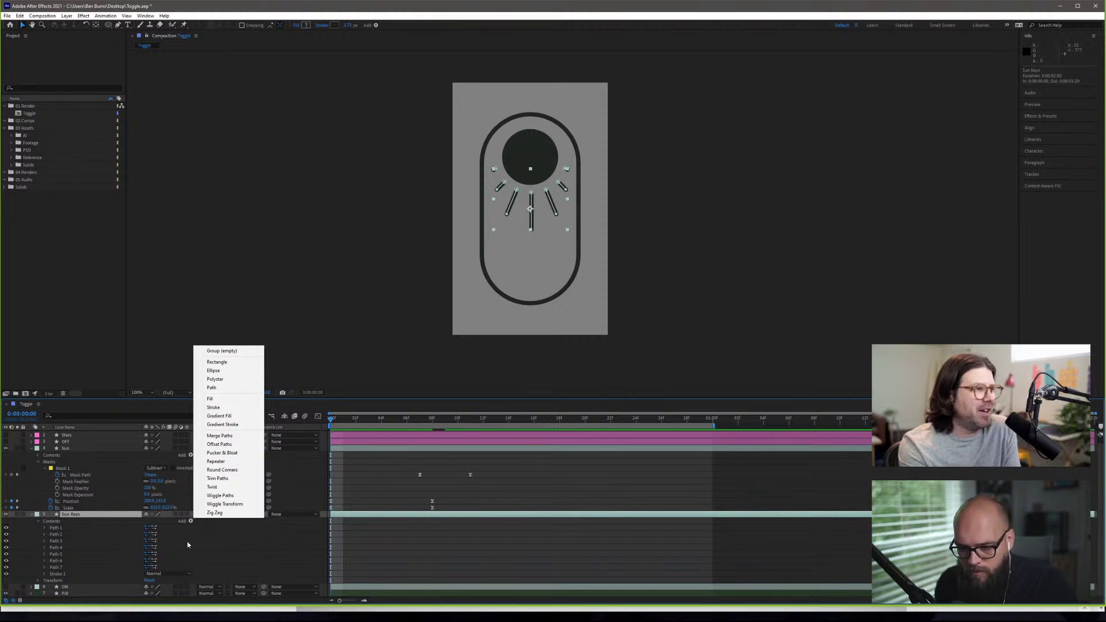
left_click(242, 478)
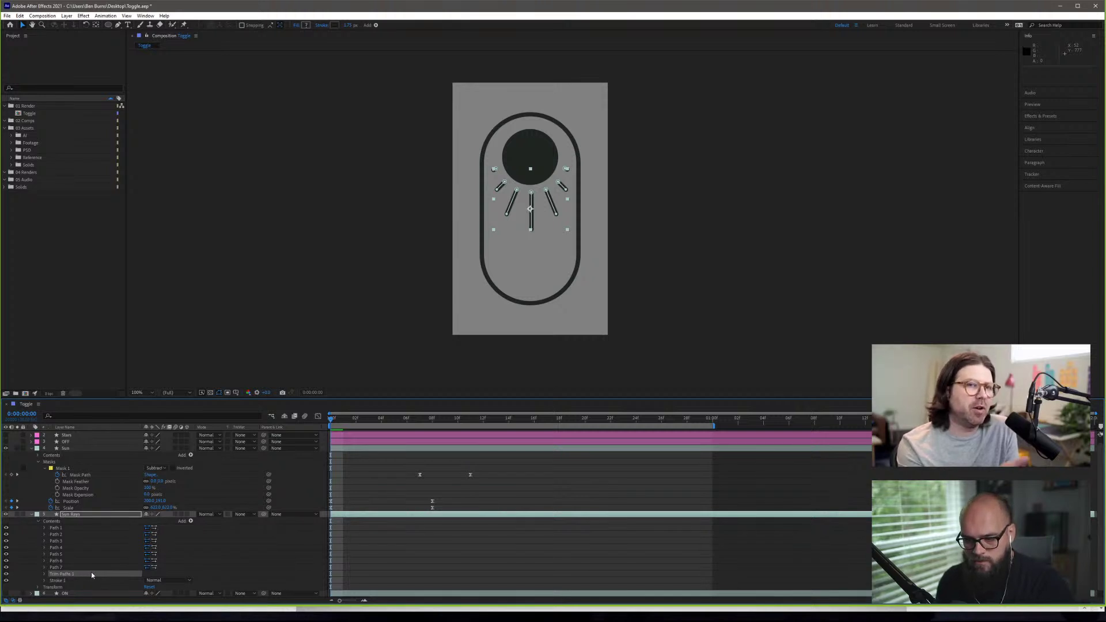
left_click(45, 574)
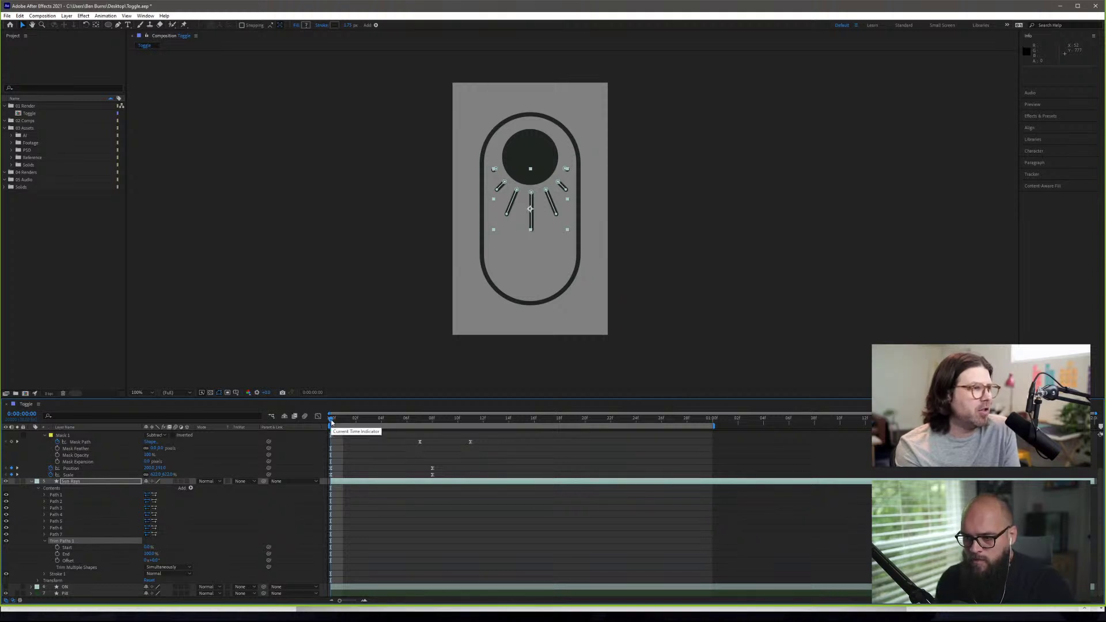
- Try out the Trim Paths End value on the Sun Rays layer at frame 0 to test how the rays shorten
mouse_move(332, 422)
left_mouse_down()
mouse_move(445, 430)
mouse_move(330, 423)
left_mouse_up()
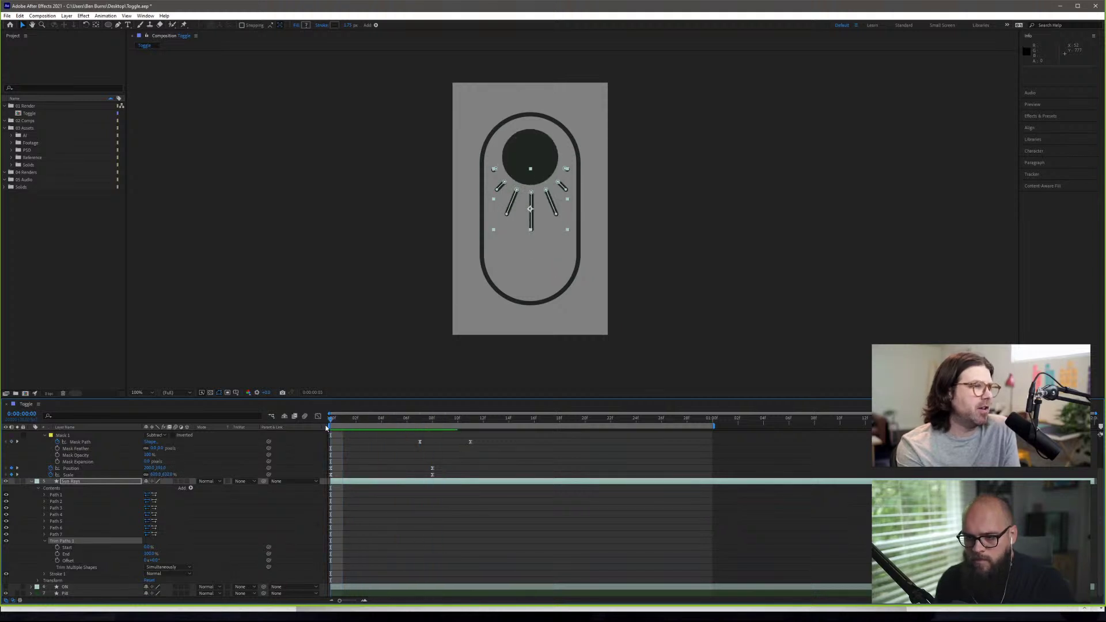
left_click(57, 555)
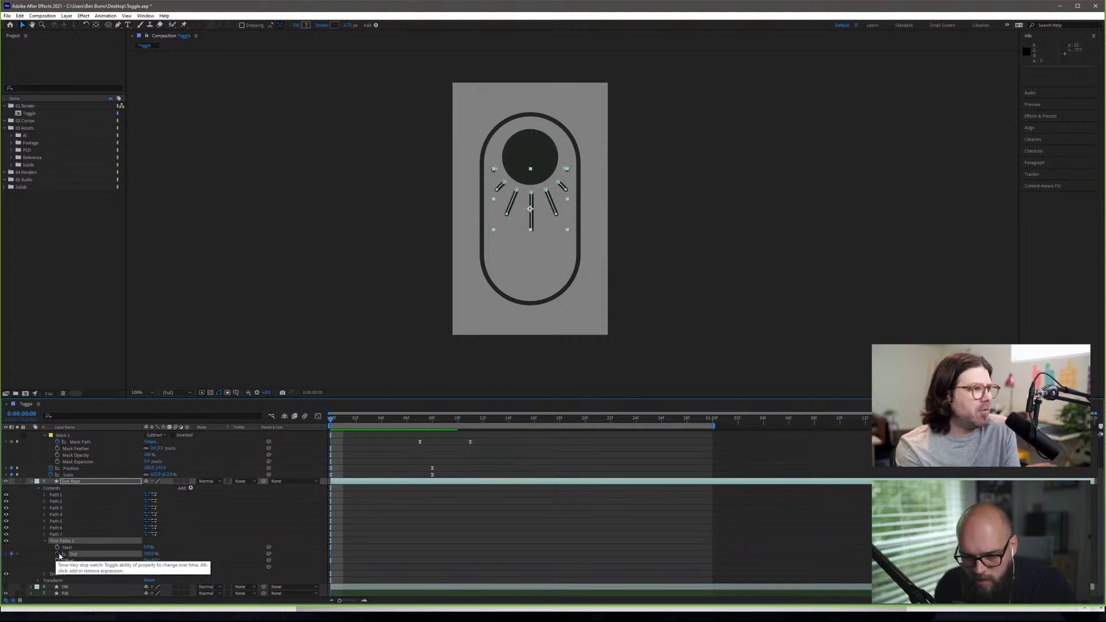
left_click(57, 554)
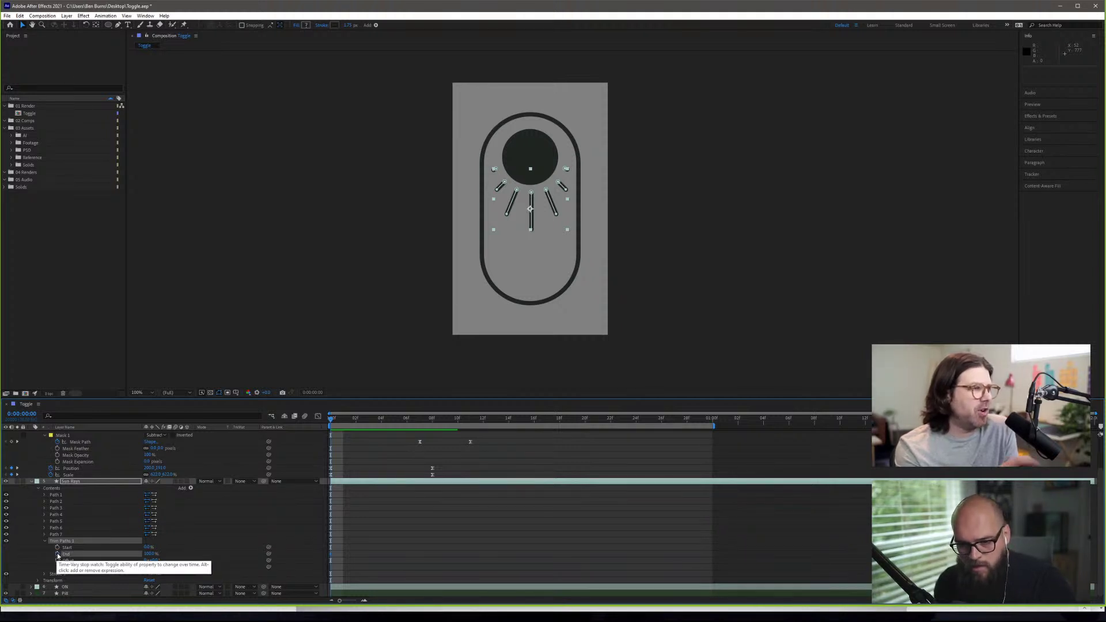
mouse_move(151, 553)
left_mouse_down()
mouse_move(119, 551)
mouse_move(161, 560)
mouse_move(124, 558)
mouse_move(160, 560)
mouse_move(130, 567)
mouse_move(173, 567)
mouse_move(133, 569)
mouse_move(215, 571)
mouse_move(141, 568)
mouse_move(202, 577)
left_mouse_up()
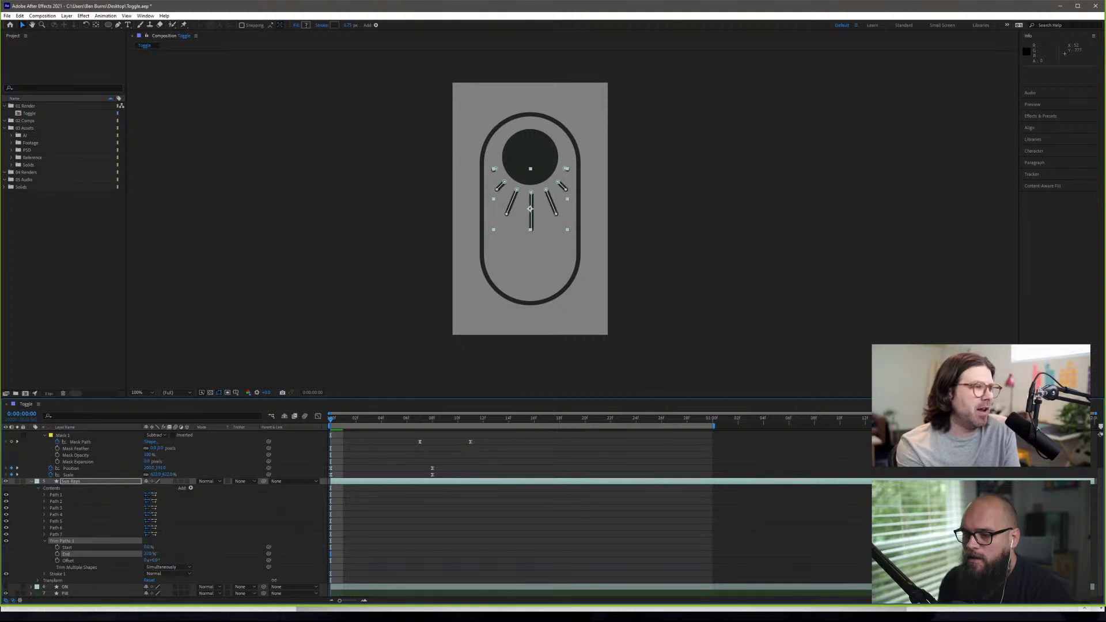
mouse_move(274, 580)
left_mouse_down()
mouse_move(144, 571)
mouse_move(192, 561)
left_mouse_up()
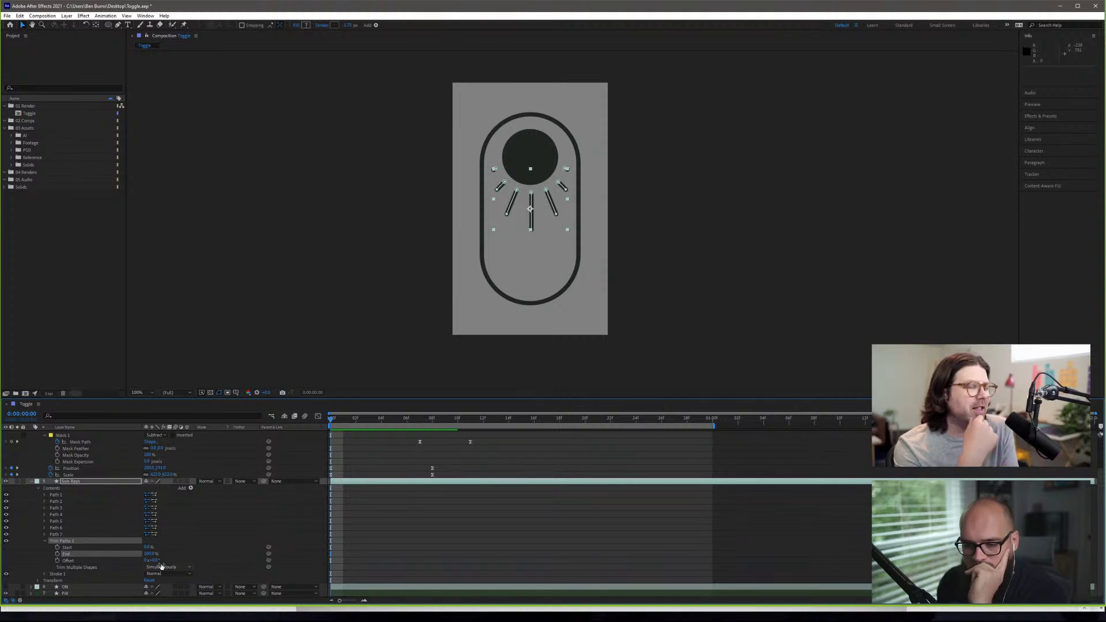
left_click(57, 554)
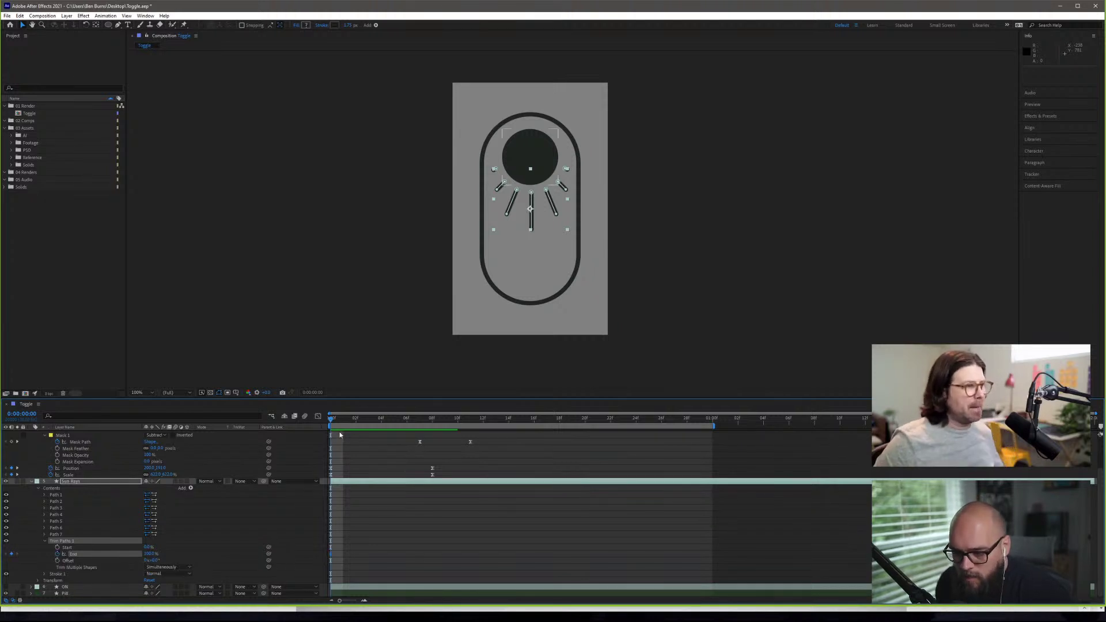
left_click_drag(331, 421, 367, 425)
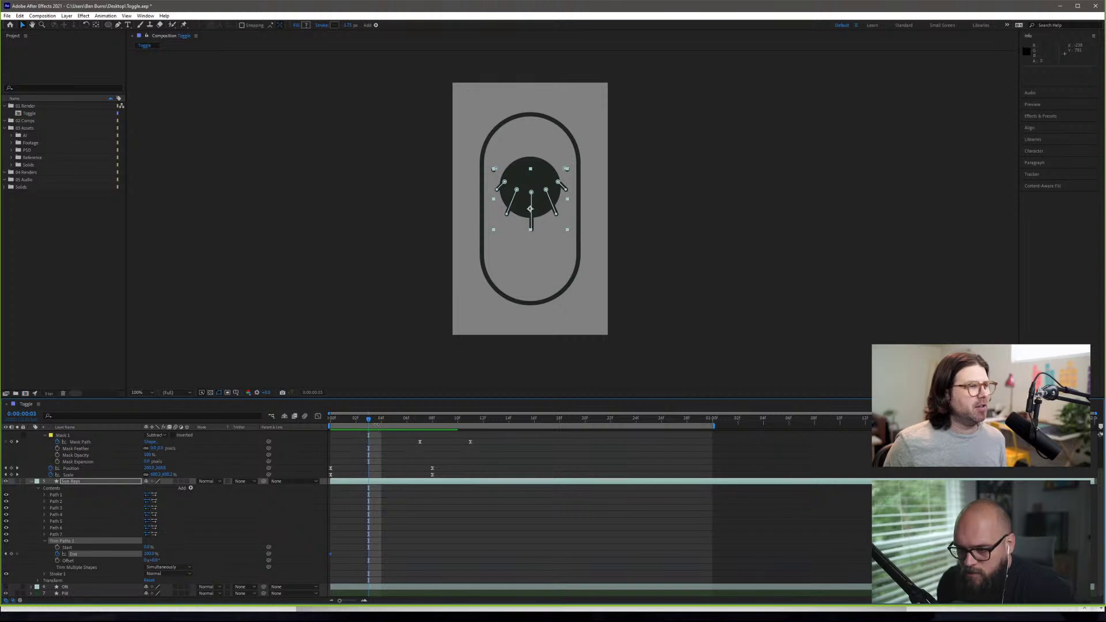
left_click(57, 555)
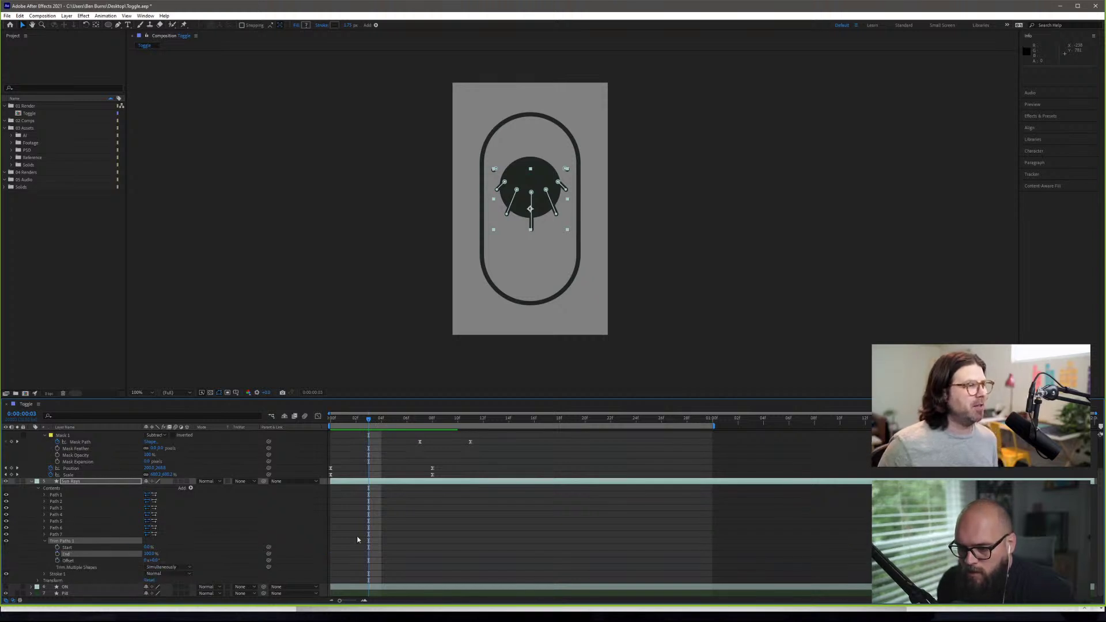
left_click_drag(369, 420, 330, 420)
- Keyframe the Sun Rays' Trim Paths End from 100% at frame 0 to fully trimmed away at frame 3, and preview
left_click(58, 555)
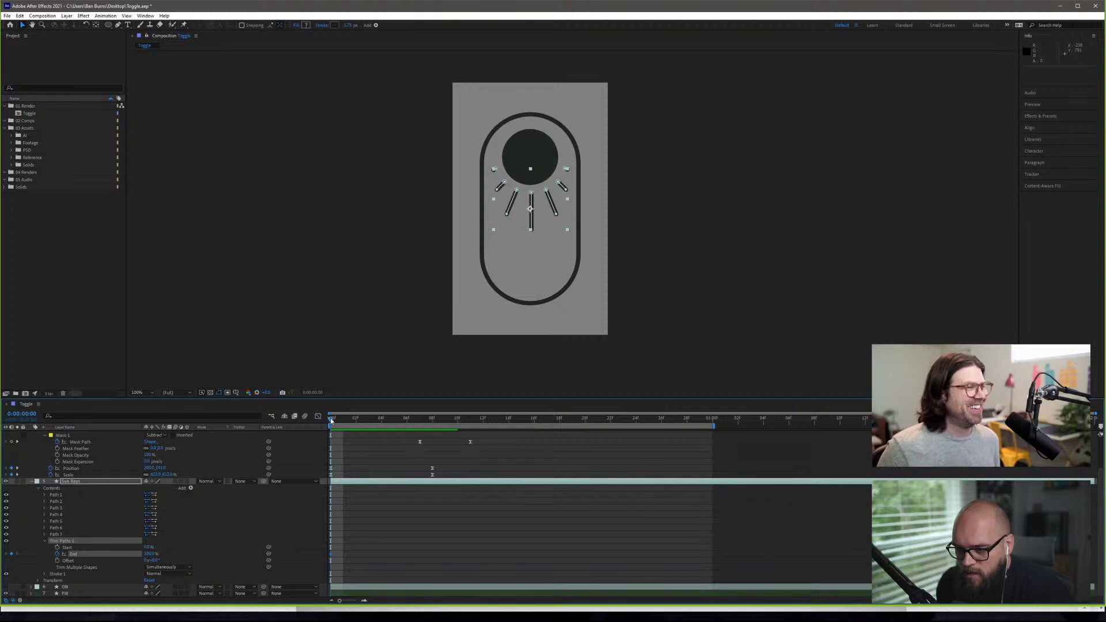
left_click_drag(345, 423, 369, 420)
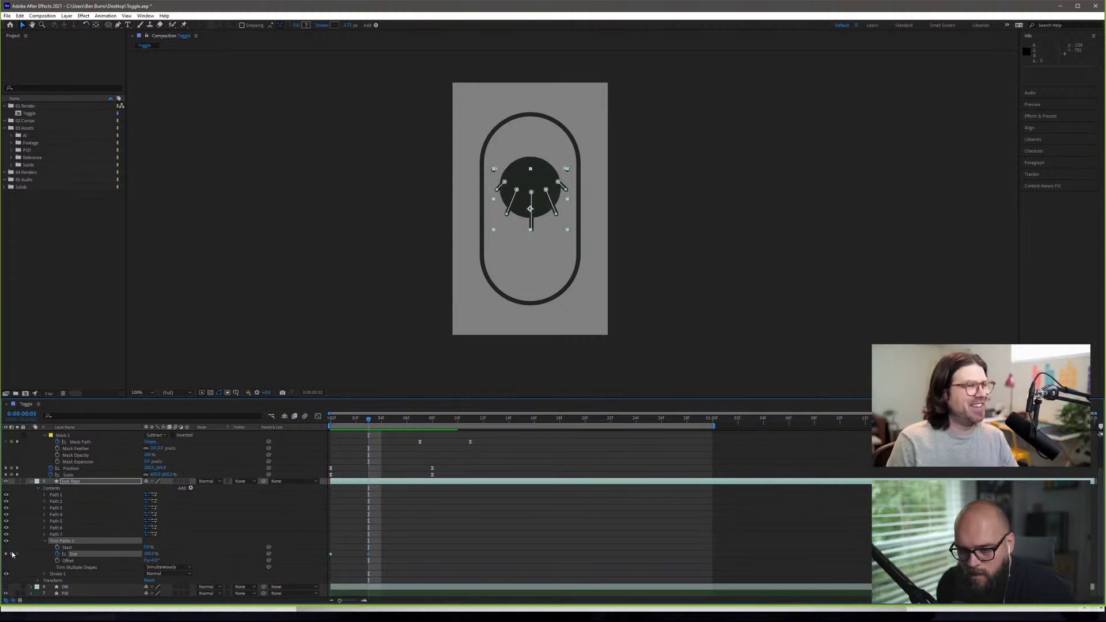
left_click(147, 553)
type("100")
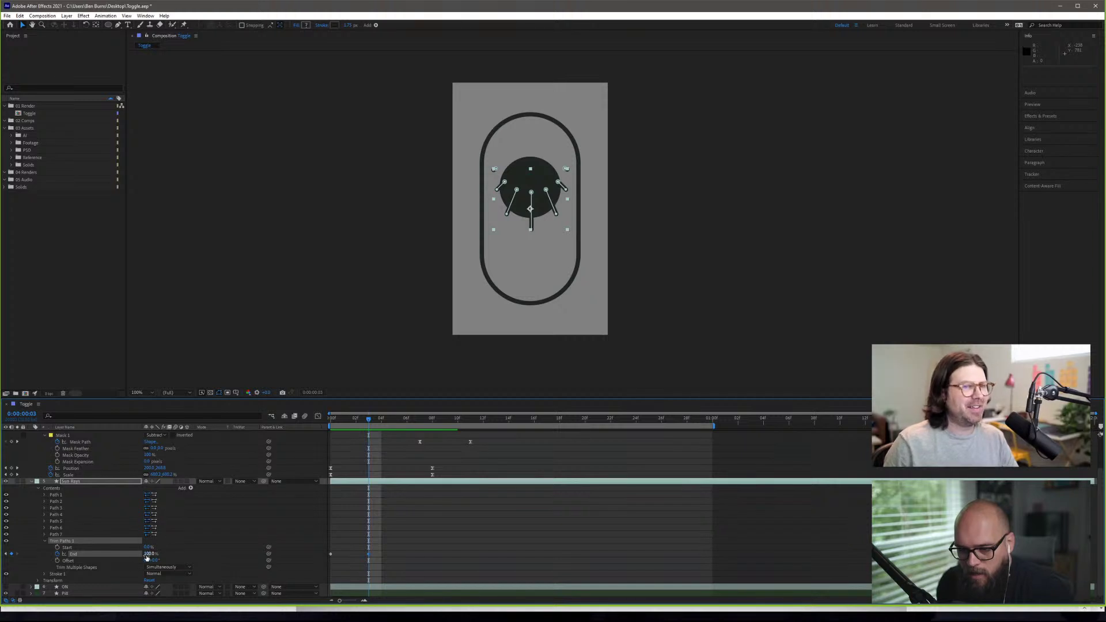
key("Return")
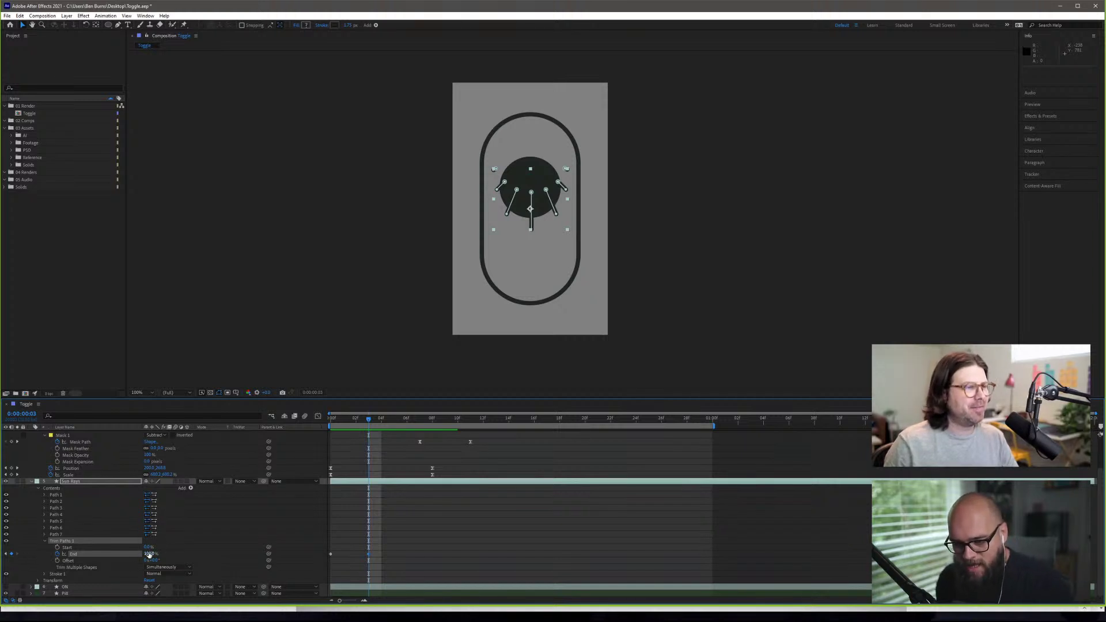
left_click_drag(149, 554, 134, 554)
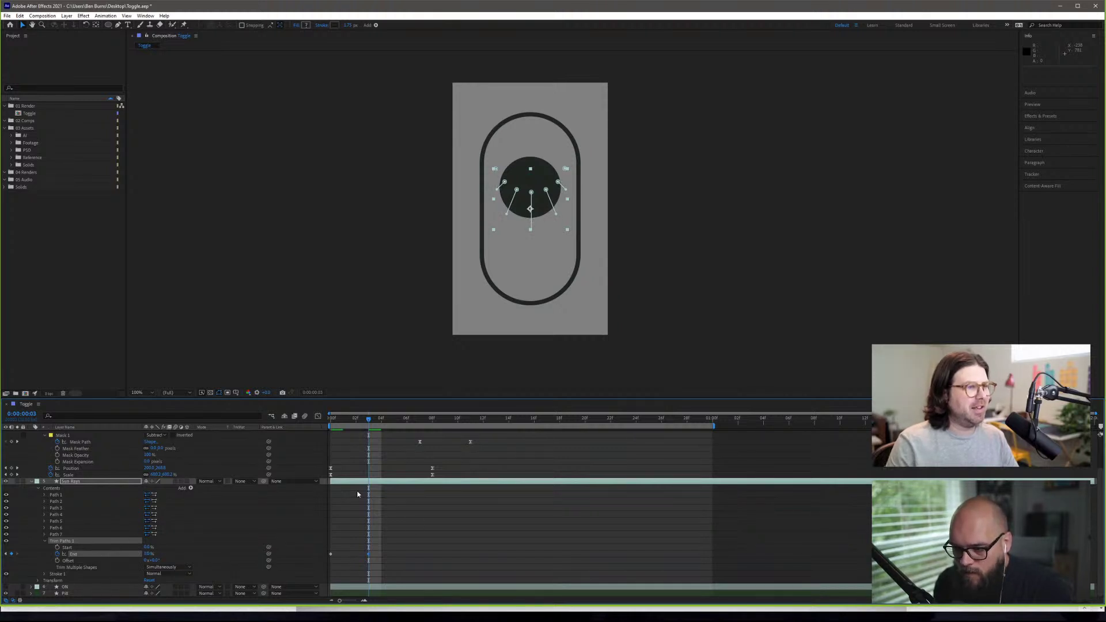
left_click(328, 420)
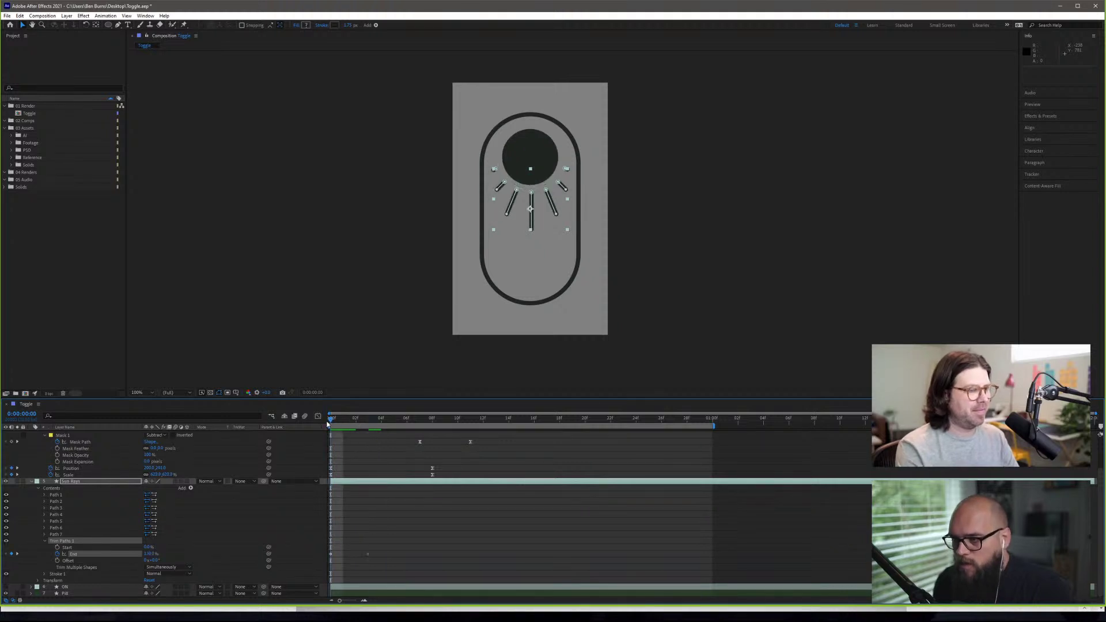
key("space")
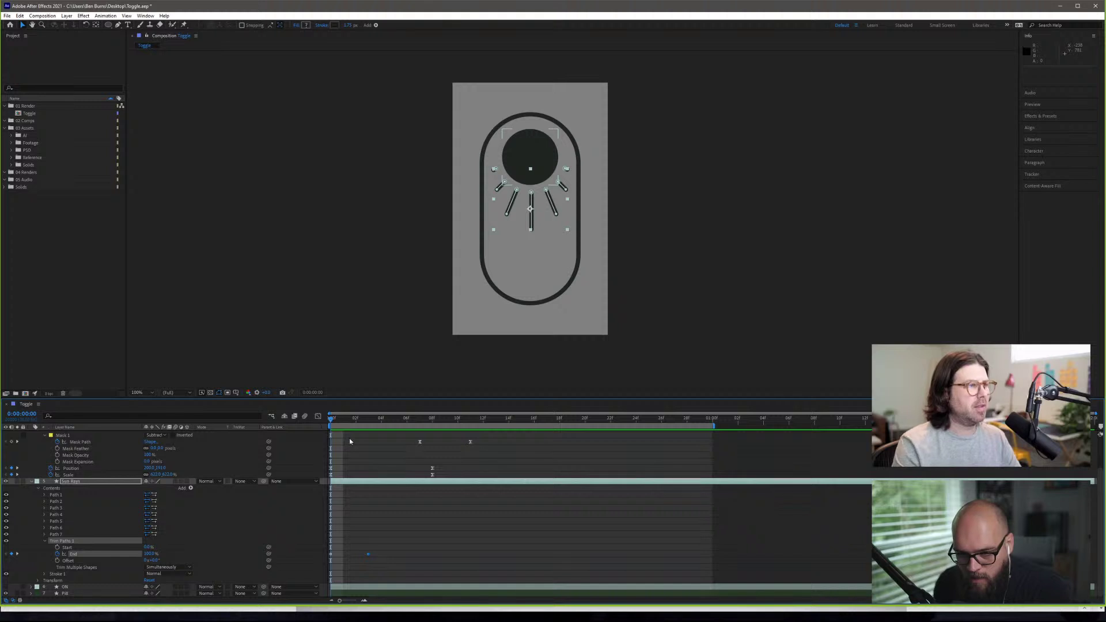
- Move the Sun's first Position keyframe to frame 3 and preview the animation
scroll(349, 437, "up", 3)
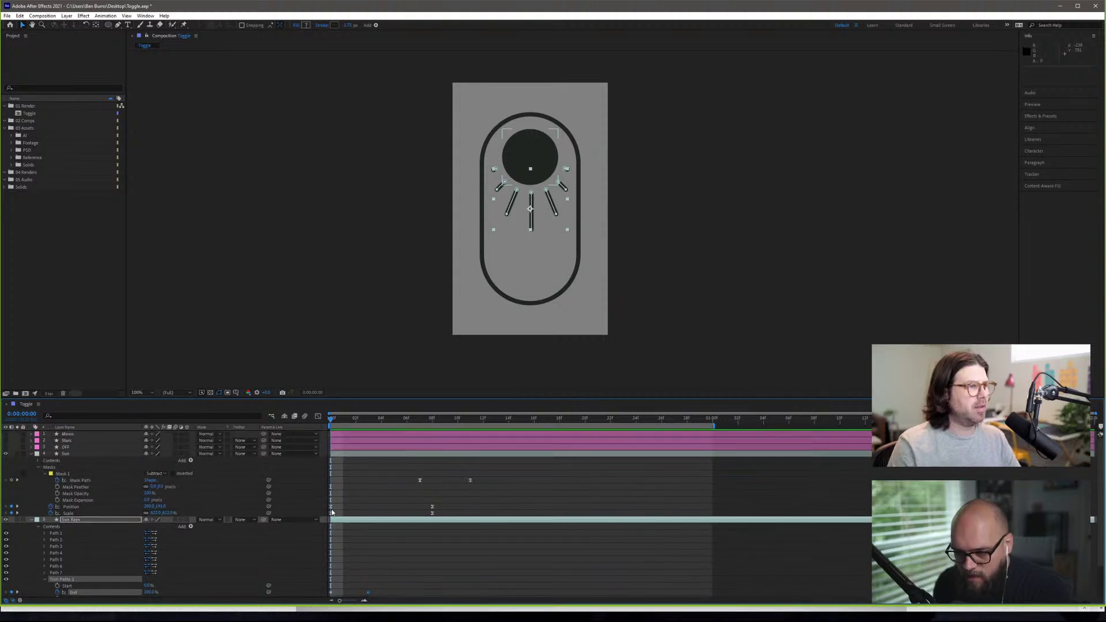
scroll(332, 512, "down", 3)
left_click(330, 467)
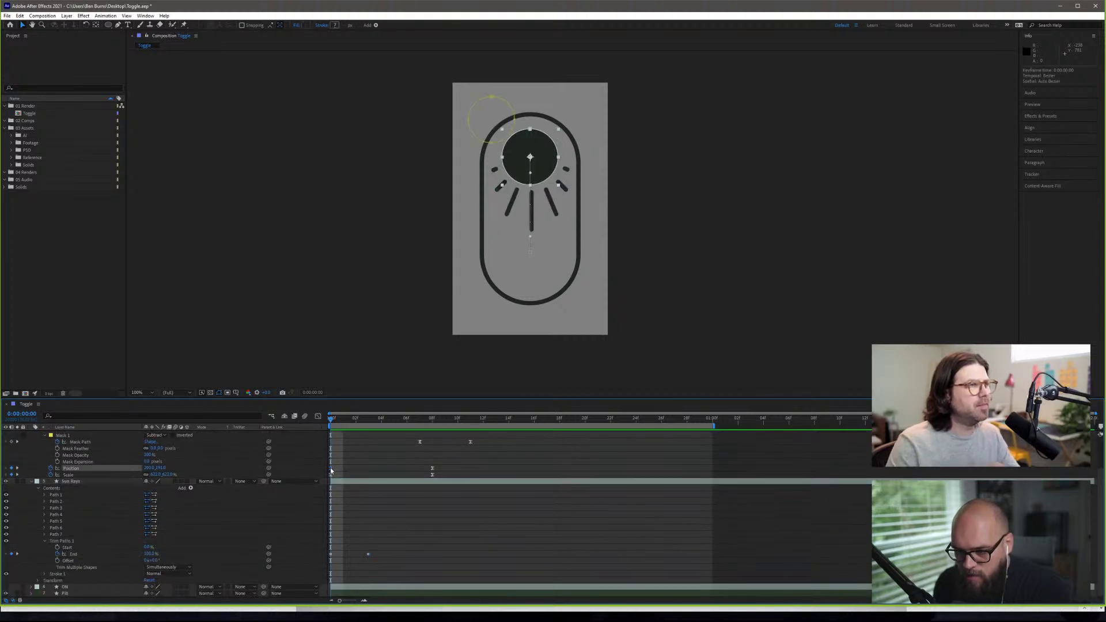
left_click_drag(330, 468, 370, 475)
key("space")
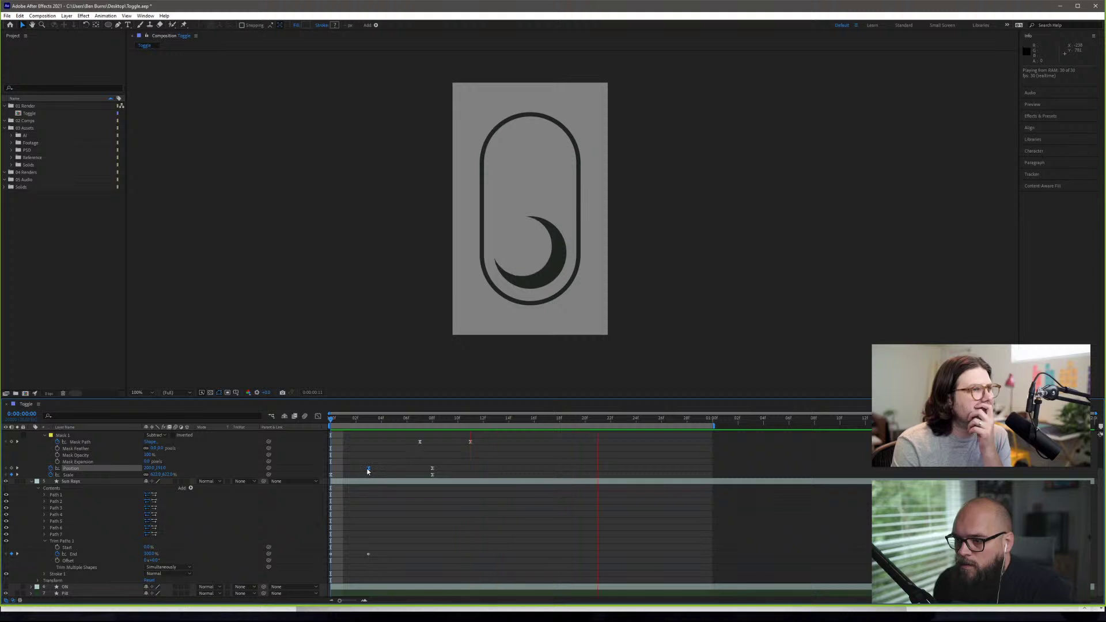
key("space")
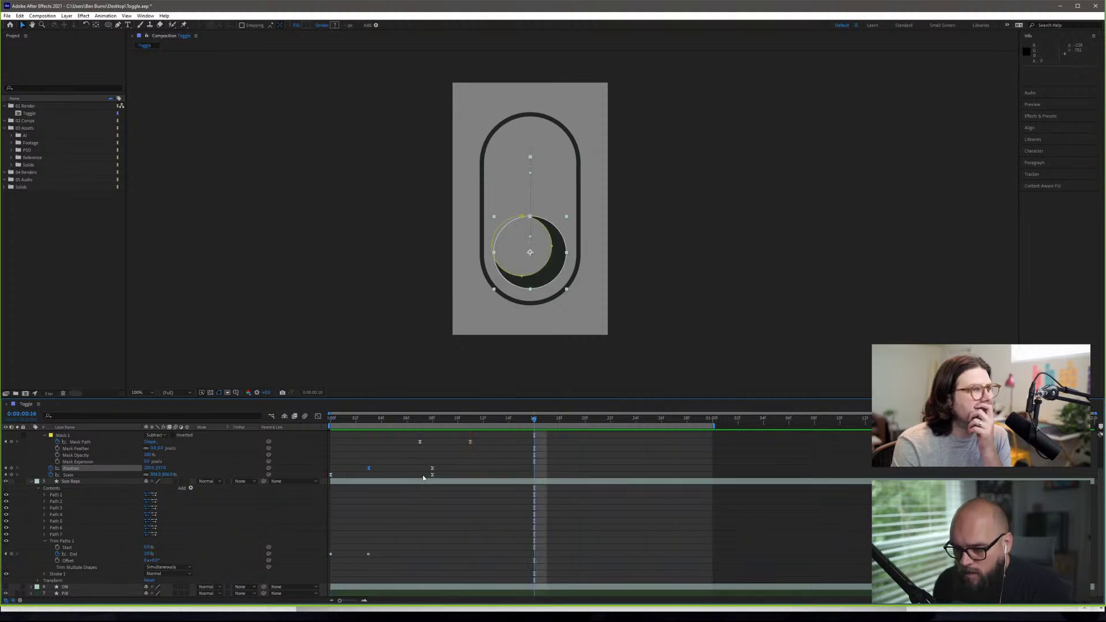
- Move the Sun's second Scale keyframe to frame 3 and preview the animation
left_click_drag(432, 475, 368, 473)
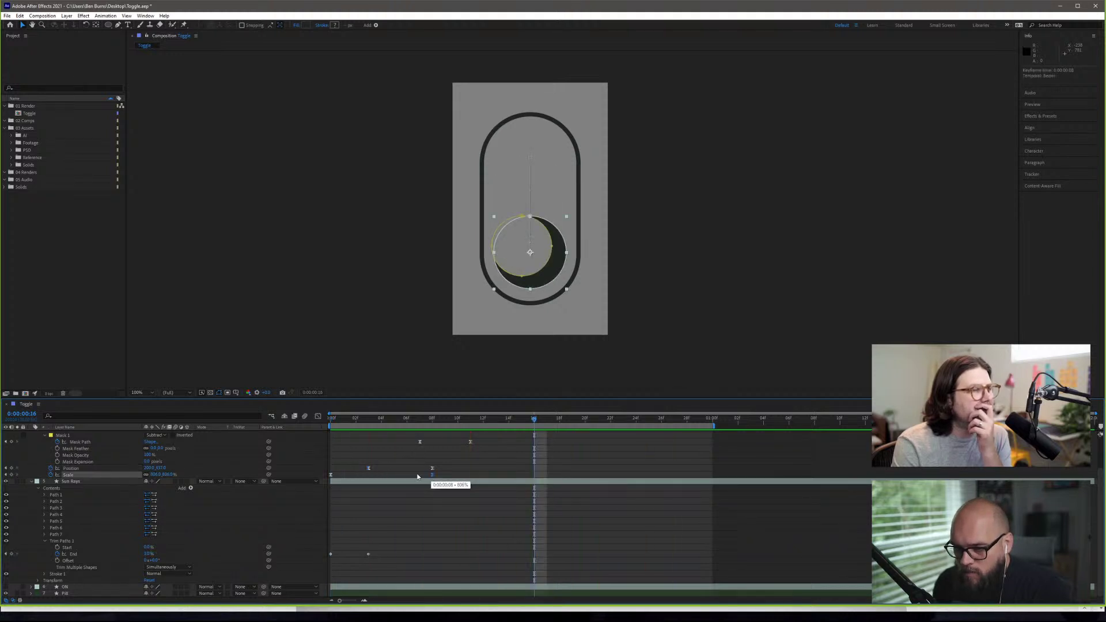
left_click(328, 424)
key("space")
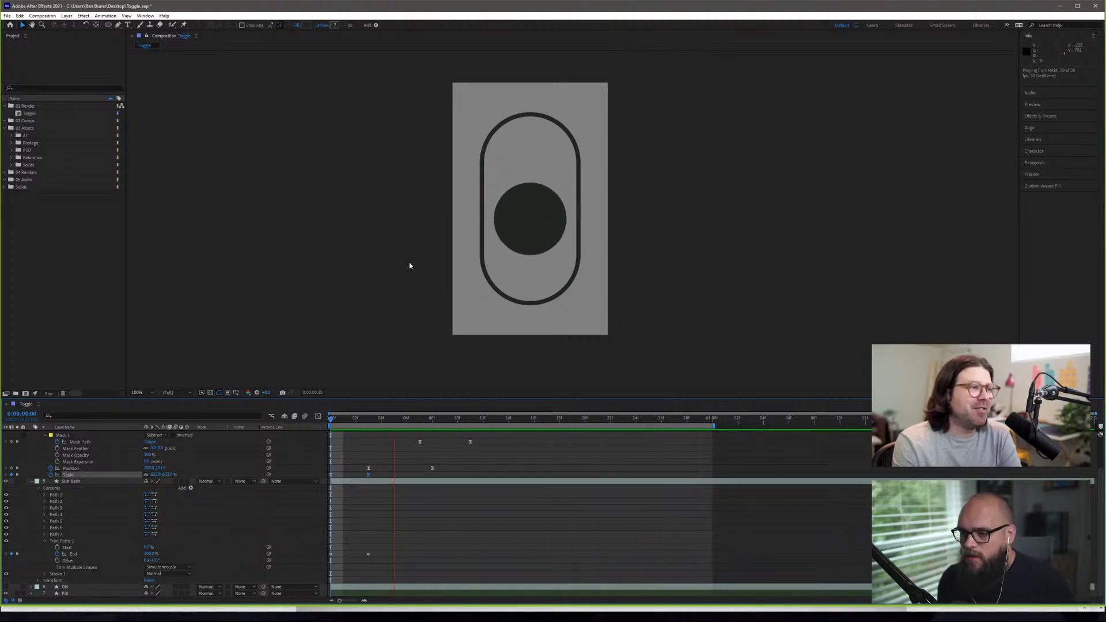
key("space")
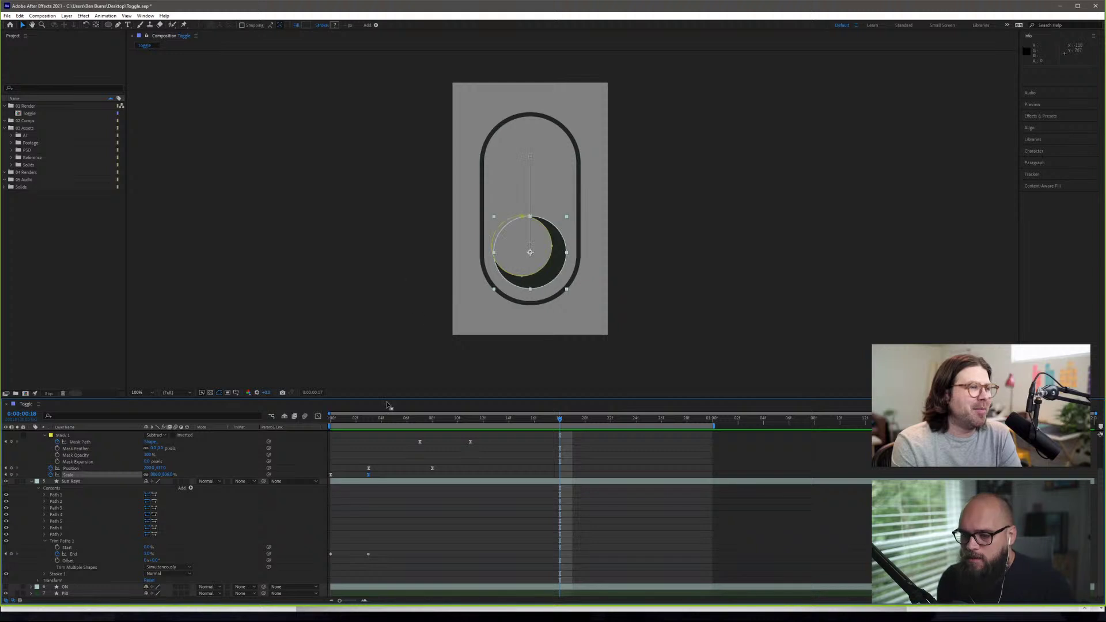
- Restore the Sun's first Position keyframe to frame 0 and second Scale keyframe to frame 8, and preview the motion
left_click_drag(368, 468, 338, 468)
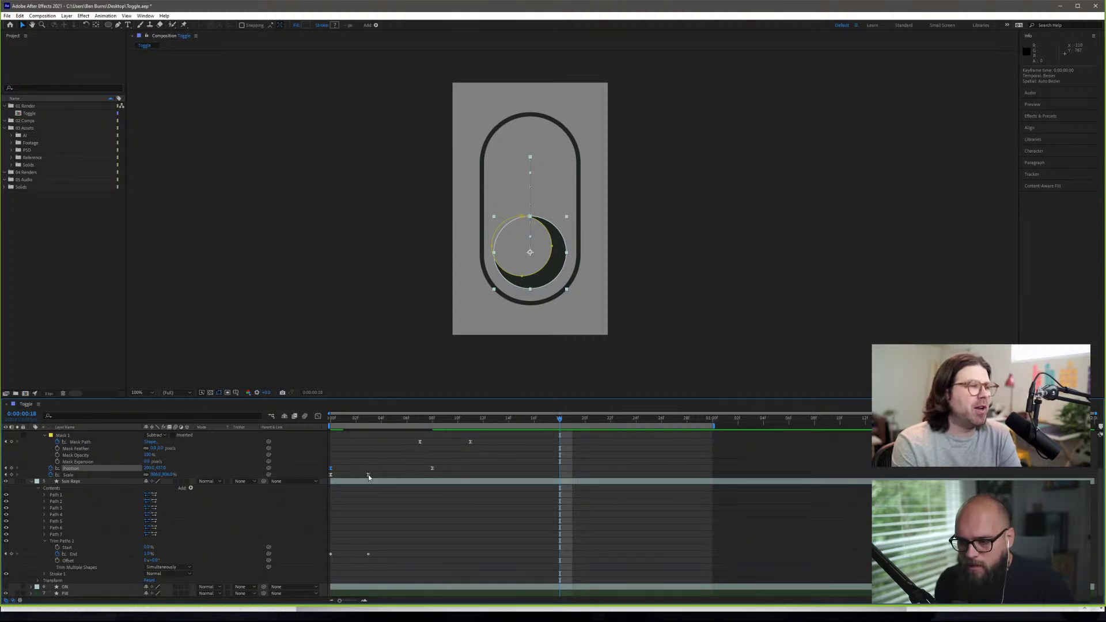
left_click_drag(369, 477, 432, 476)
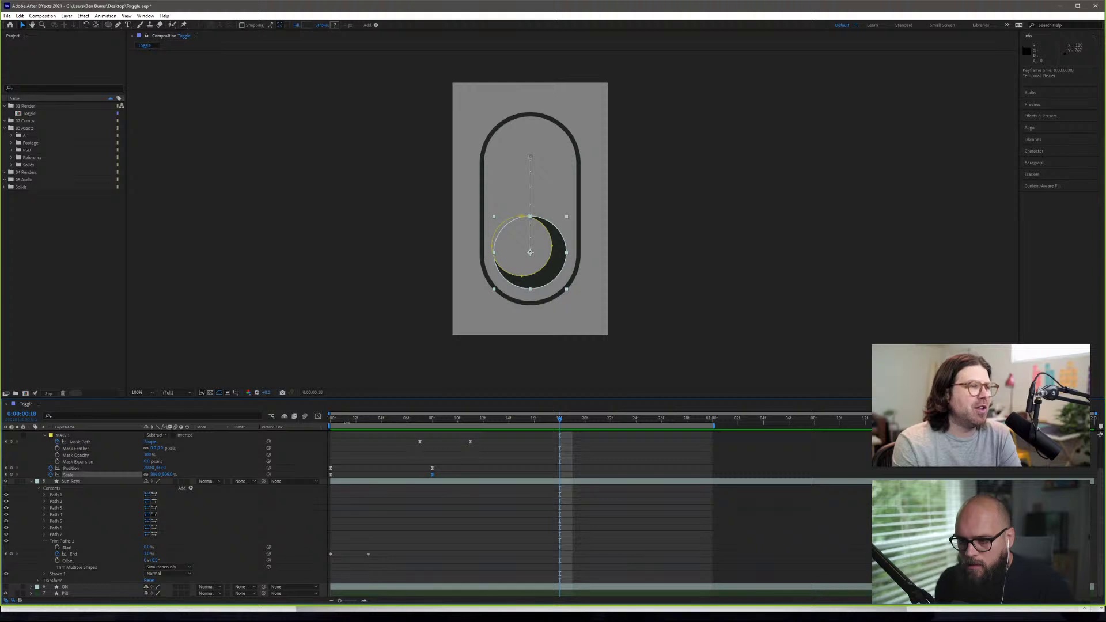
key("space")
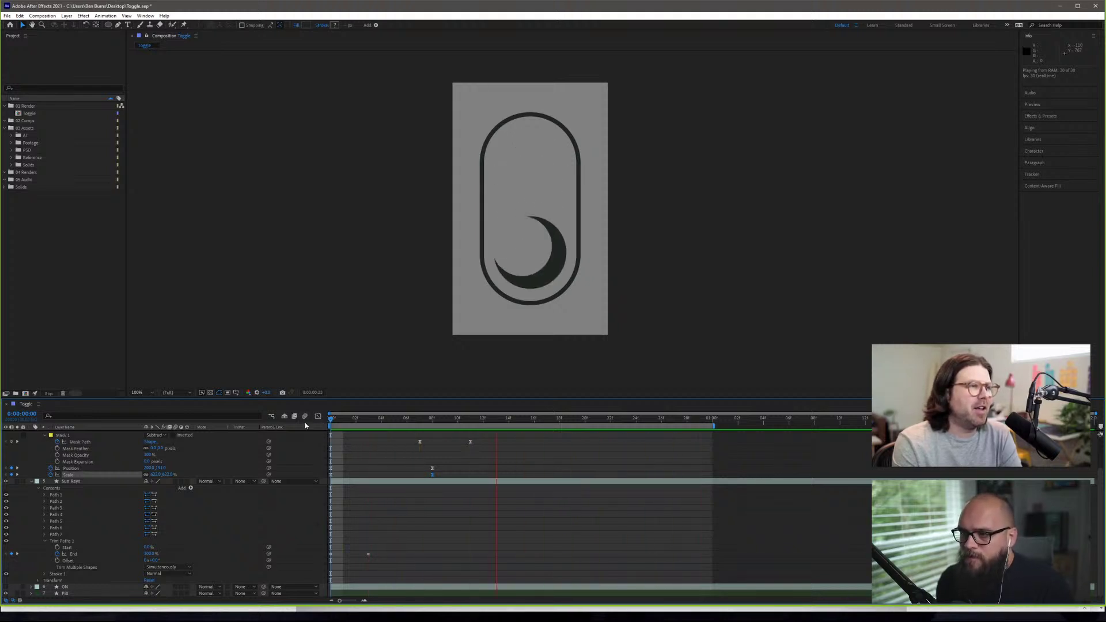
key("space")
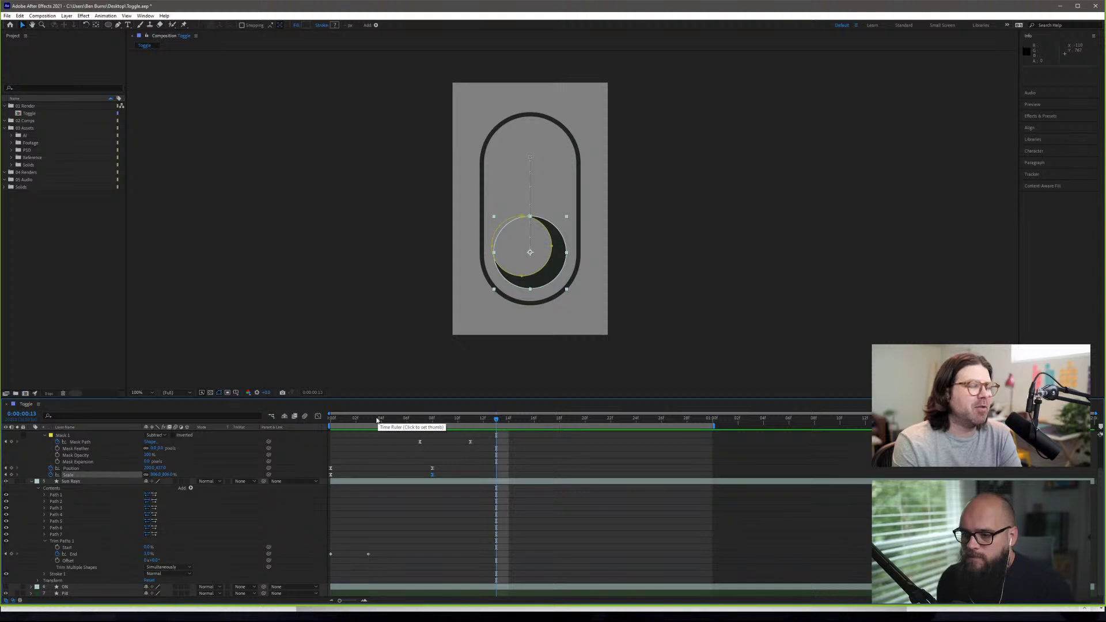
- Scrub between frames 0 and 1 to examine how the rays shorten as the Sun starts moving
left_click(337, 422)
left_click_drag(333, 423, 329, 455)
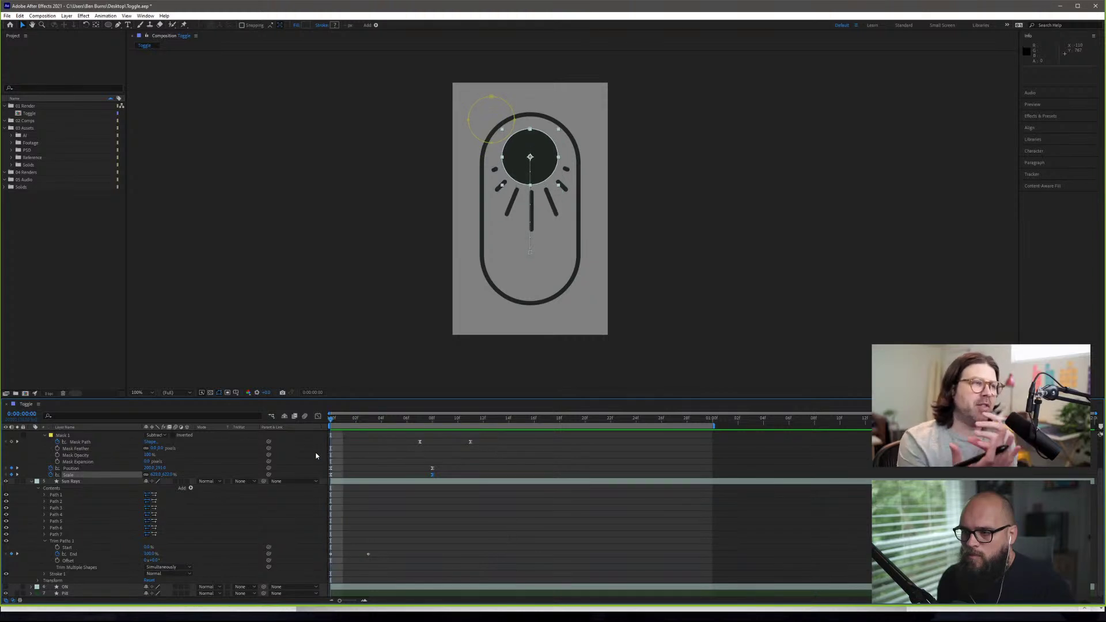
left_click(342, 424)
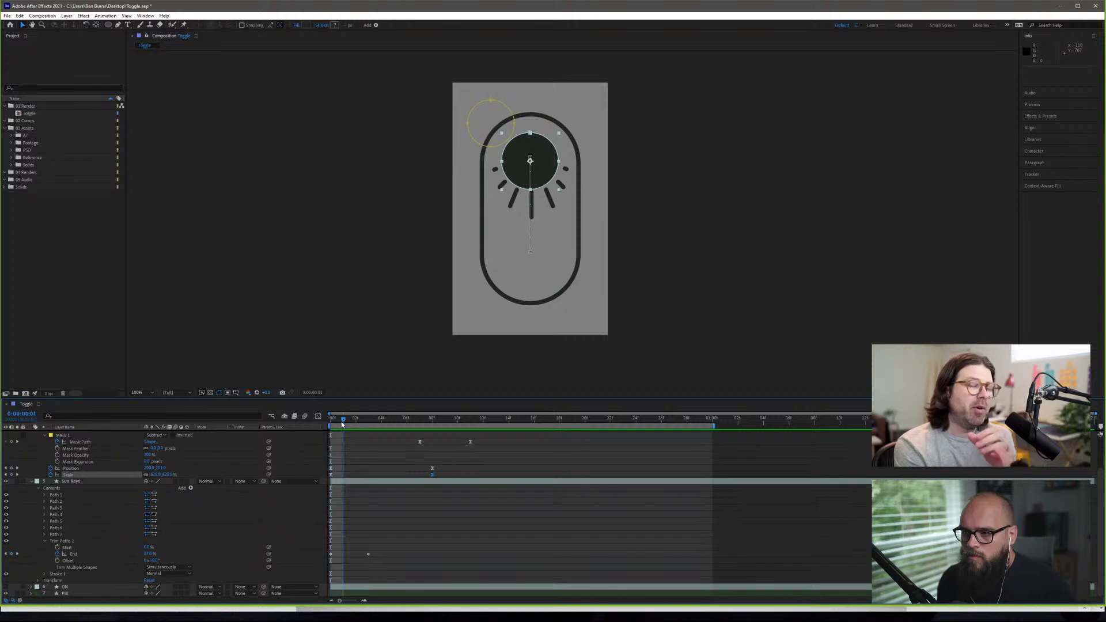
mouse_move(342, 425)
left_mouse_down()
mouse_move(352, 427)
mouse_move(332, 429)
left_mouse_up()
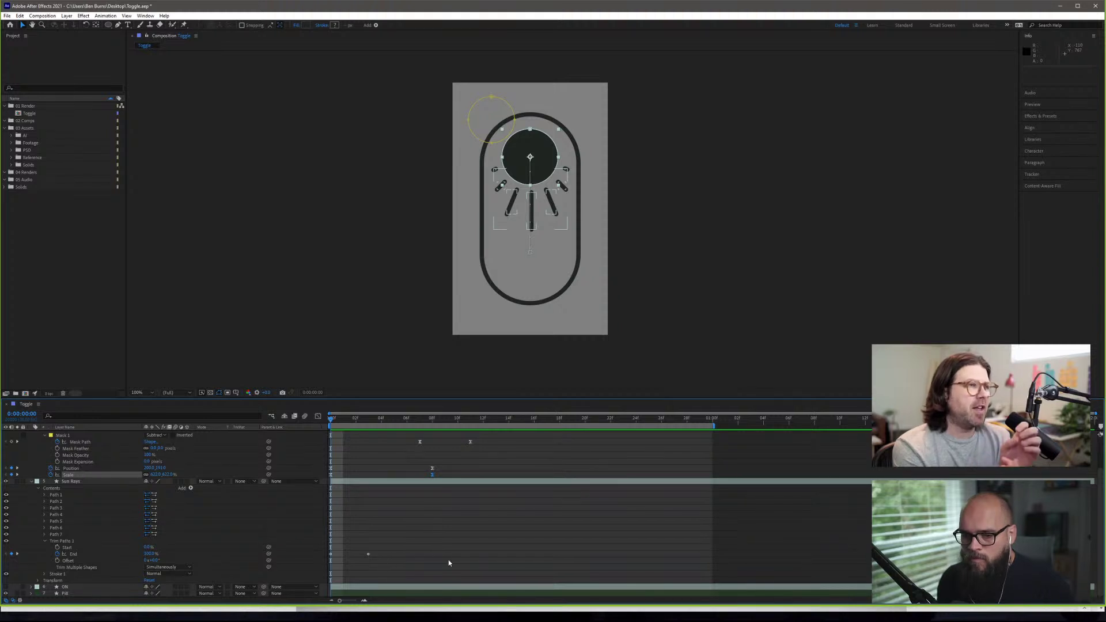
left_click(375, 451)
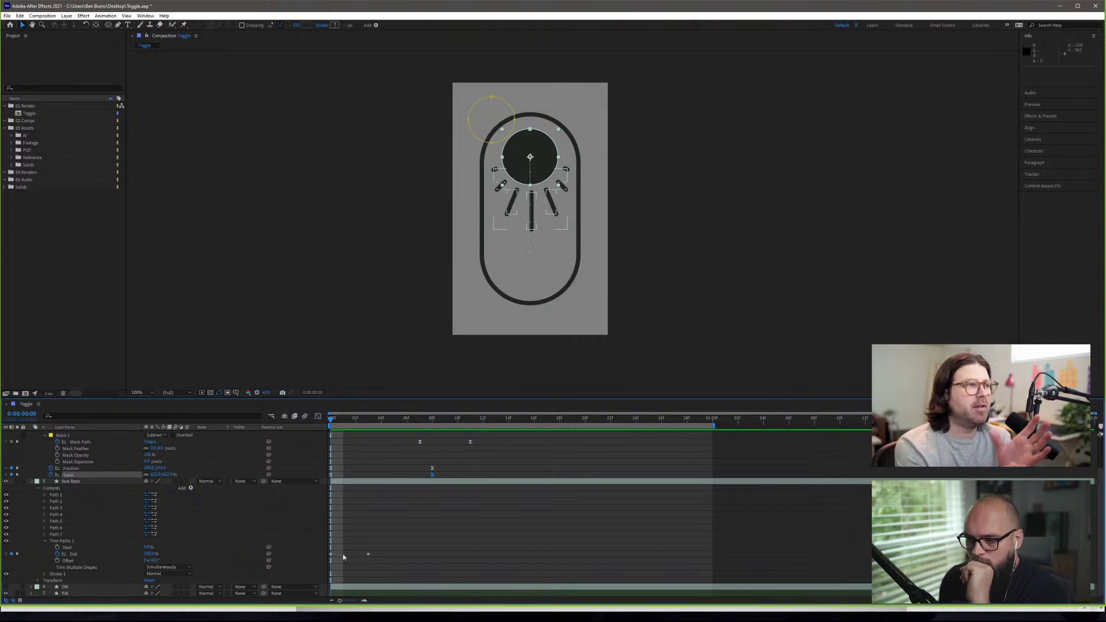
- Inspect the Sun Rays' Trim Paths End keyframe at frame 0 and scrub to the one at frame 3
mouse_move(331, 555)
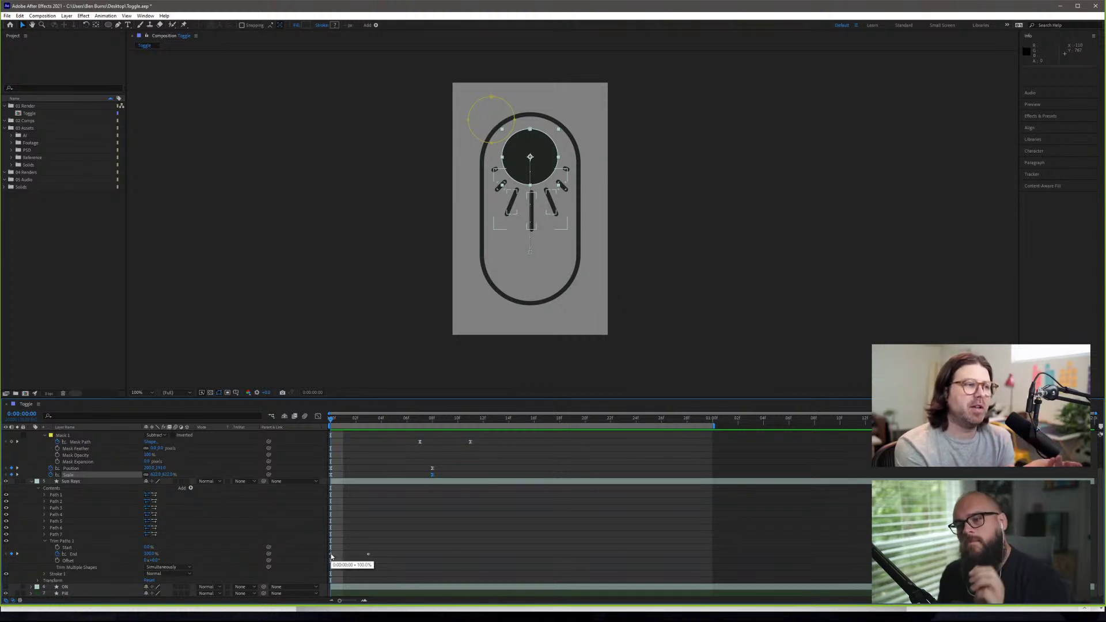
left_click(331, 554)
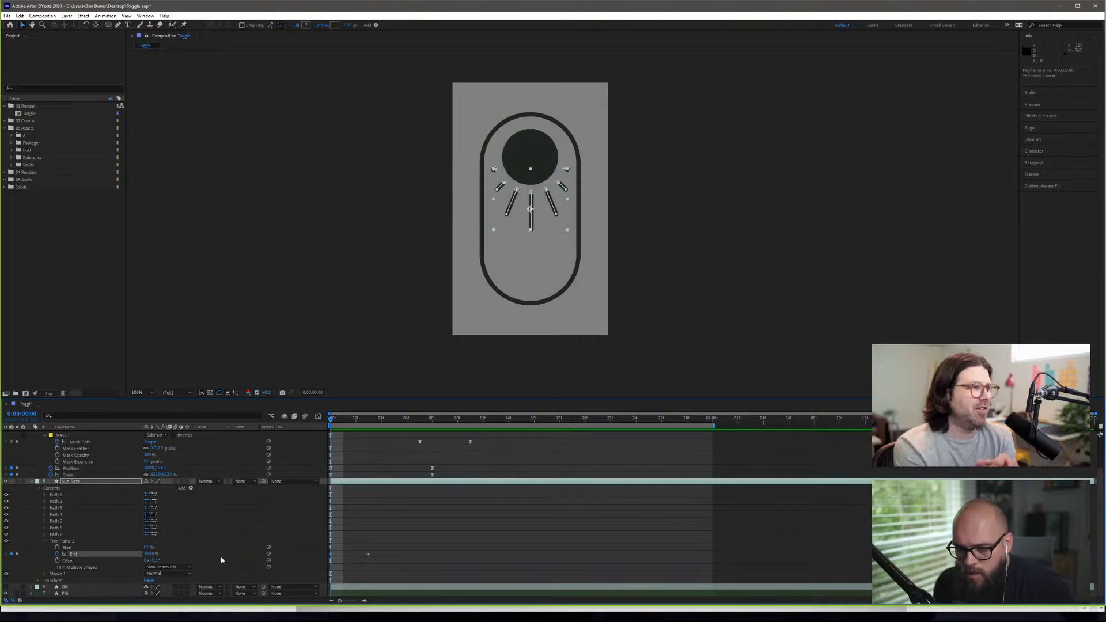
left_click(149, 553)
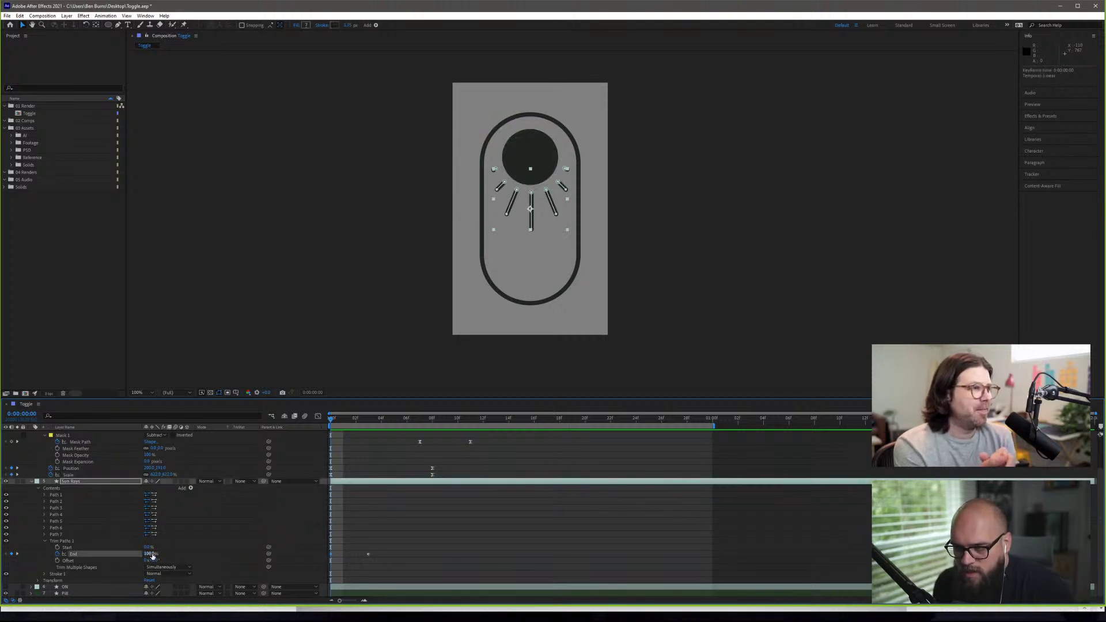
left_click(337, 558)
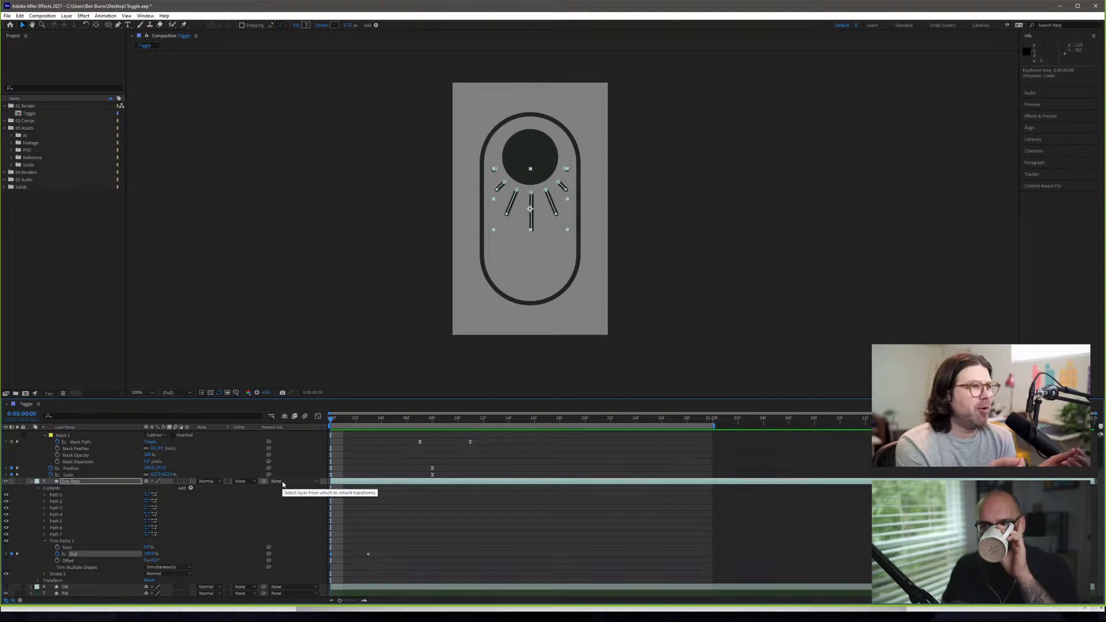
left_click_drag(331, 421, 370, 421)
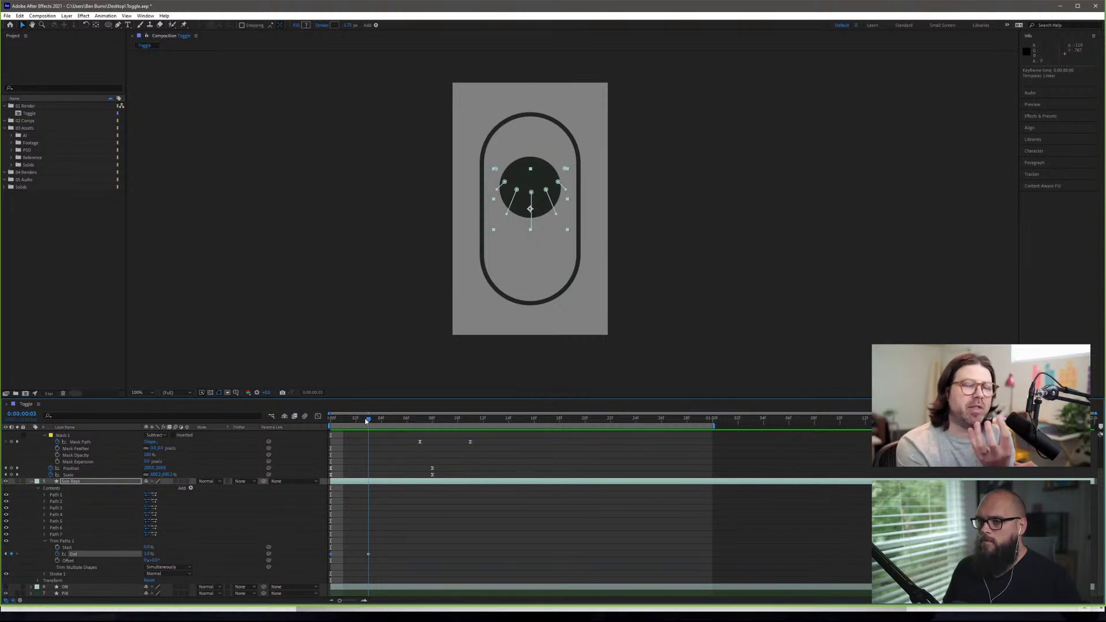
- Parent the Sun Rays layer to the Sun layer at frame 0 and preview the animation
left_click_drag(369, 420, 331, 420)
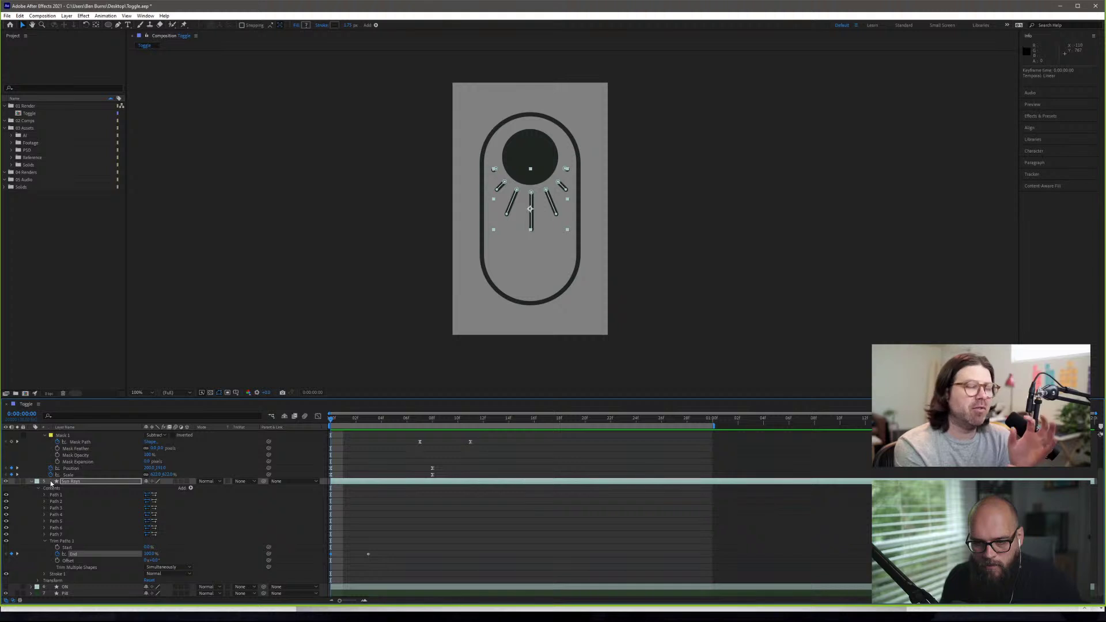
scroll(54, 473, "up", 2)
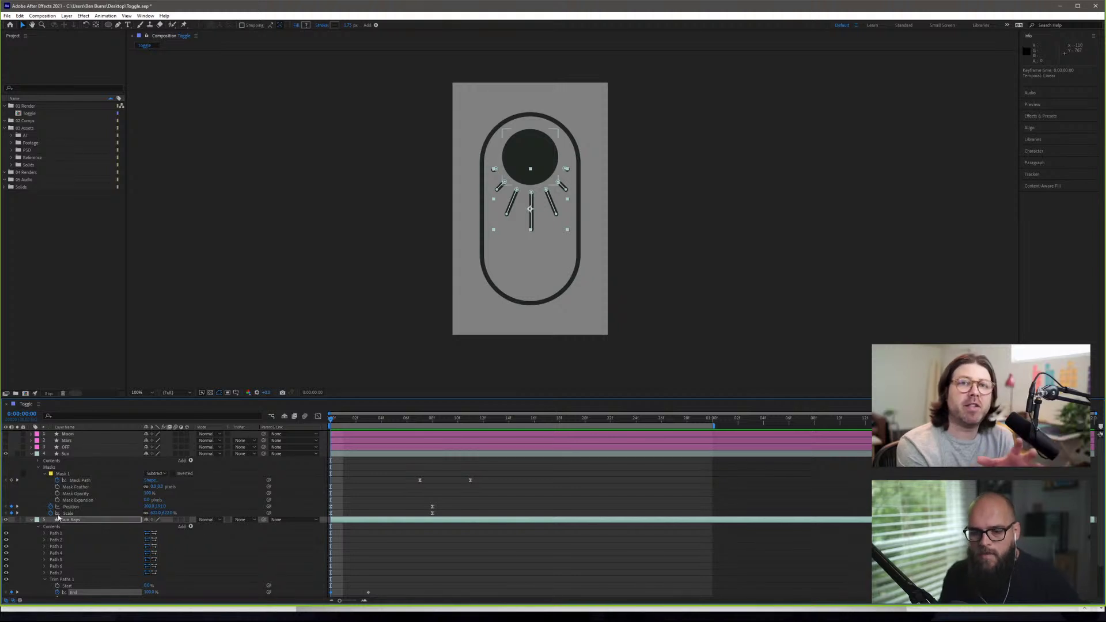
left_click(70, 508)
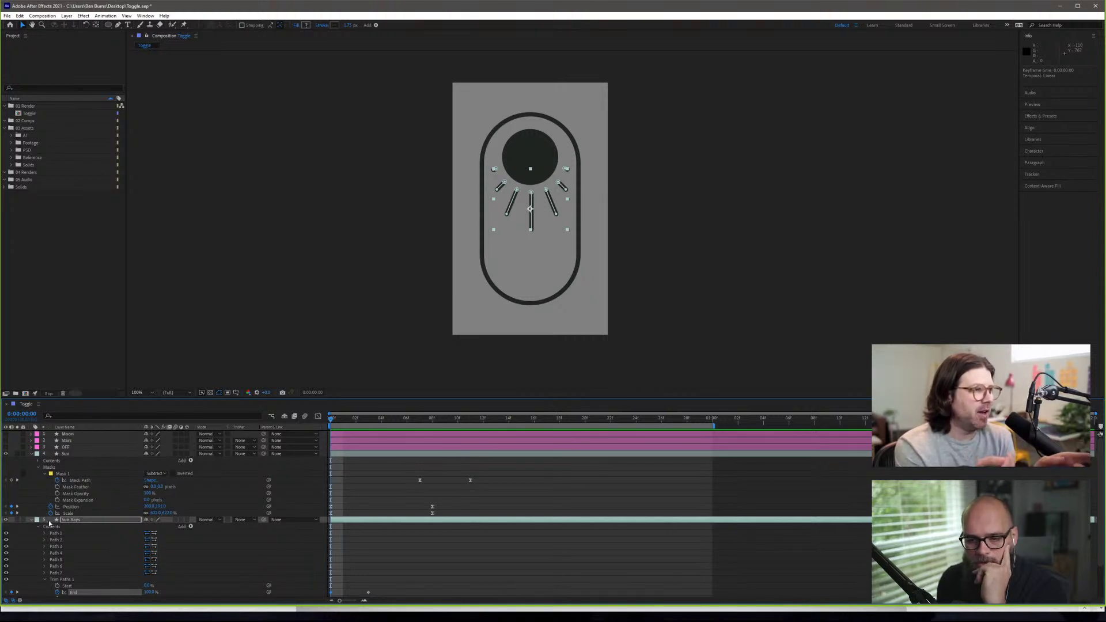
left_click(292, 521)
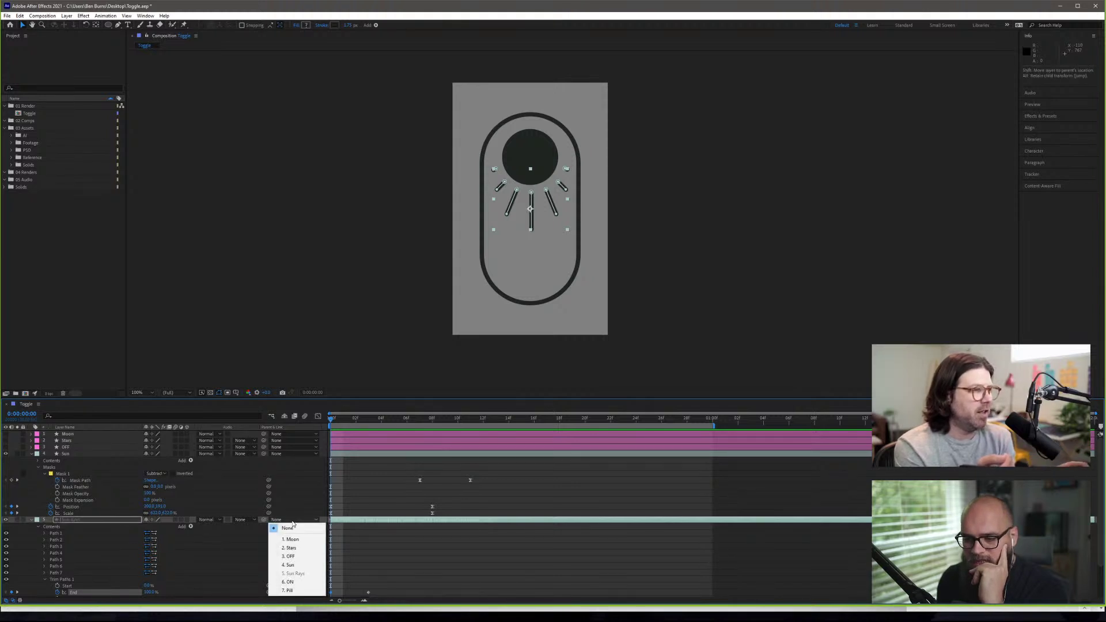
left_click(300, 566)
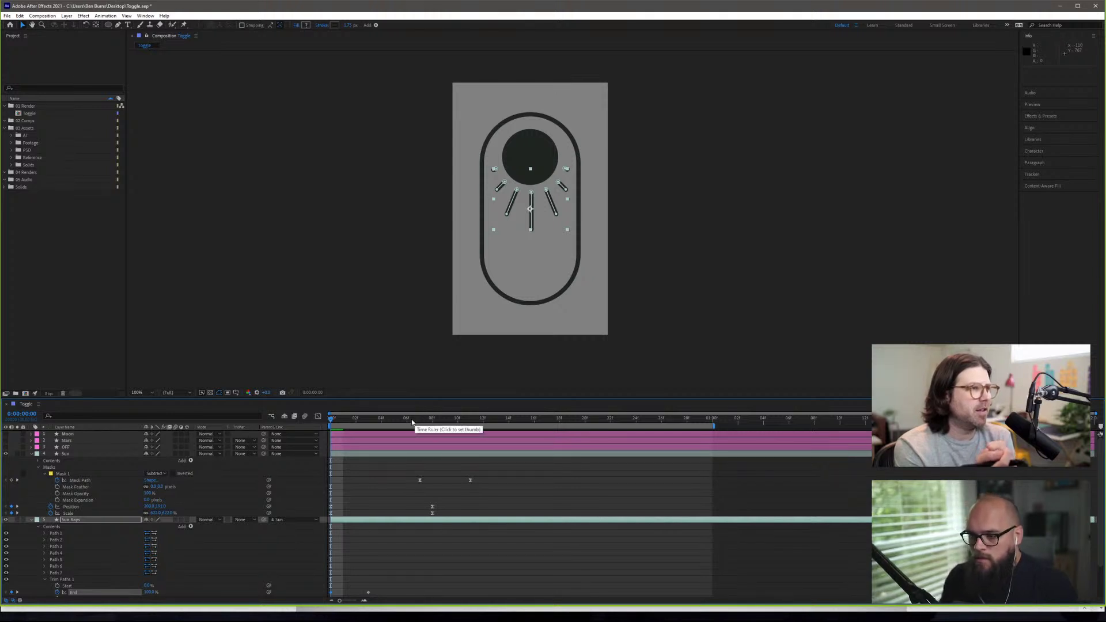
key("space")
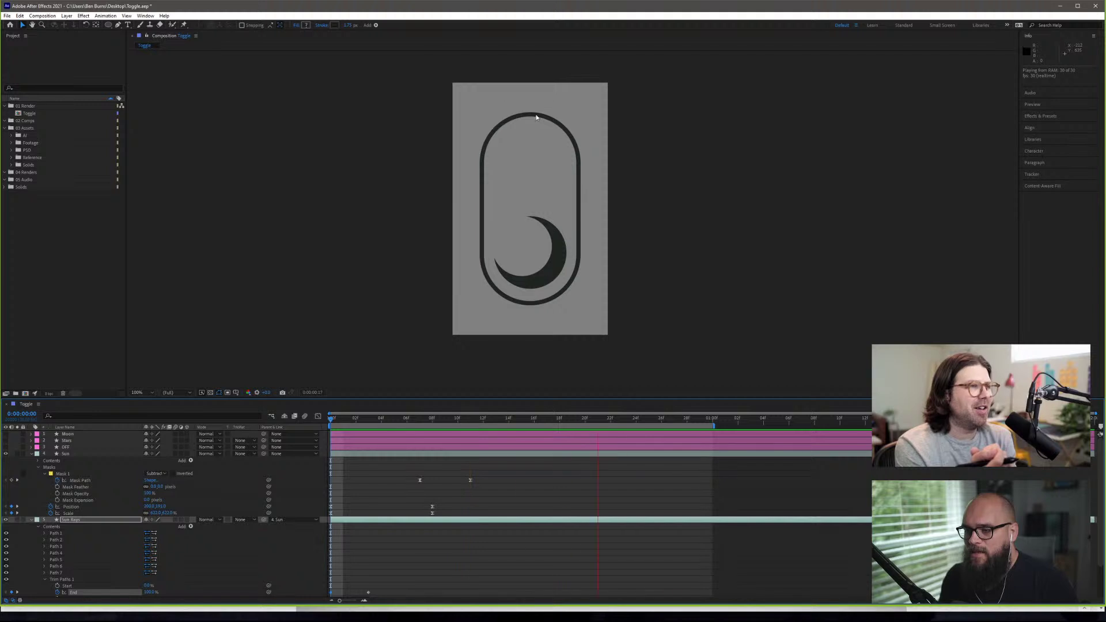
key("space")
- Move the Sun Rays' second Trim Paths End keyframe to frame 6 and preview both End keyframes with Easy Ease applied
scroll(411, 458, "down", 2)
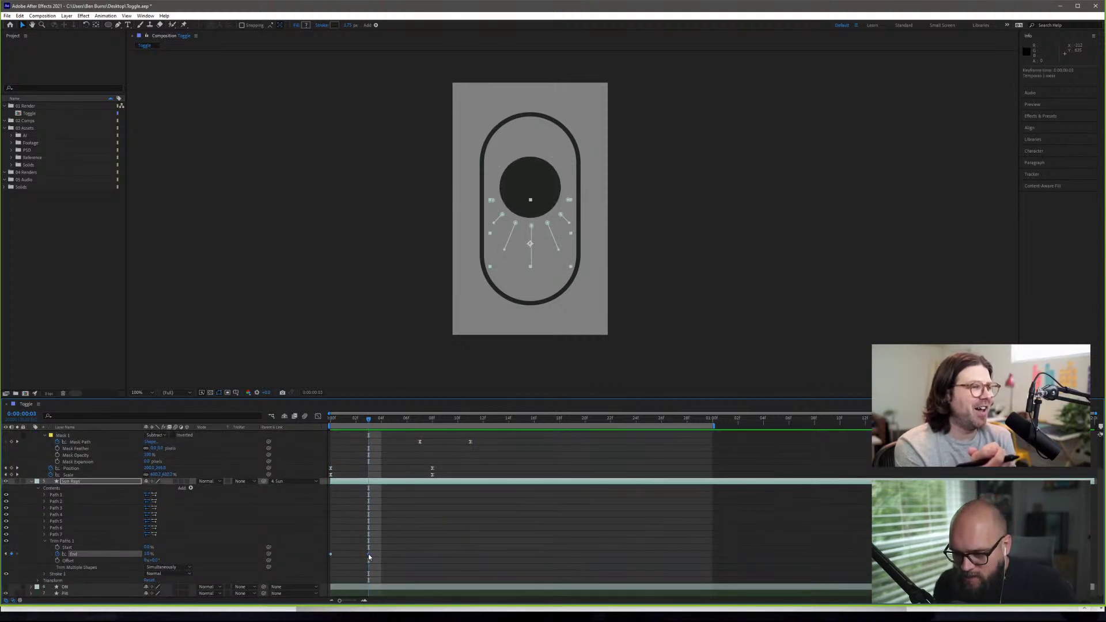
mouse_move(369, 556)
left_click_drag(368, 556, 400, 556)
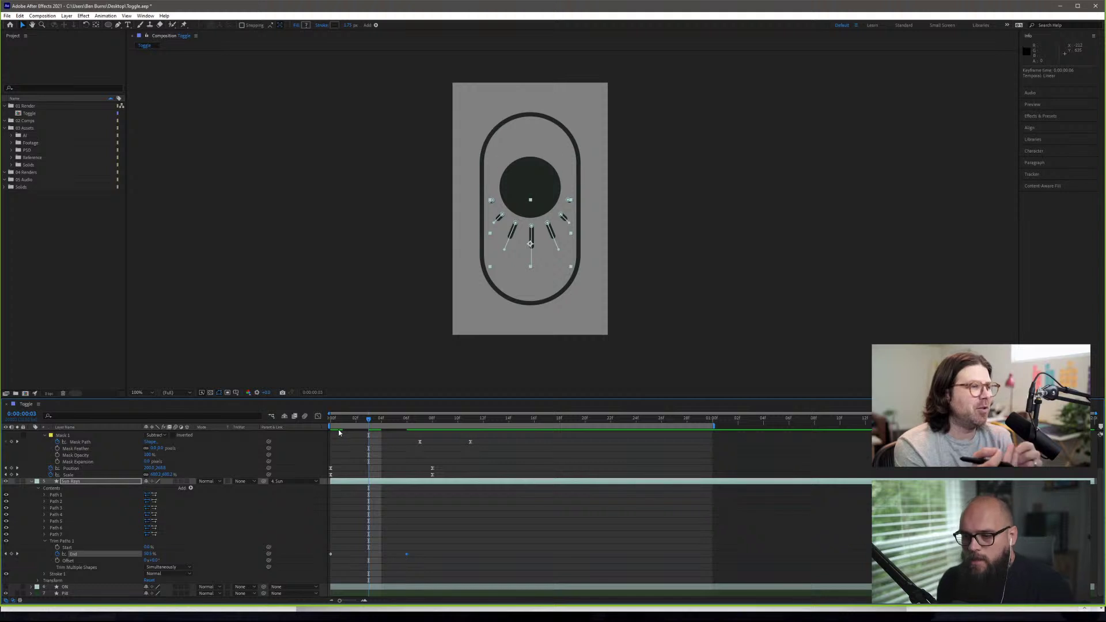
right_click(331, 554)
mouse_move(398, 546)
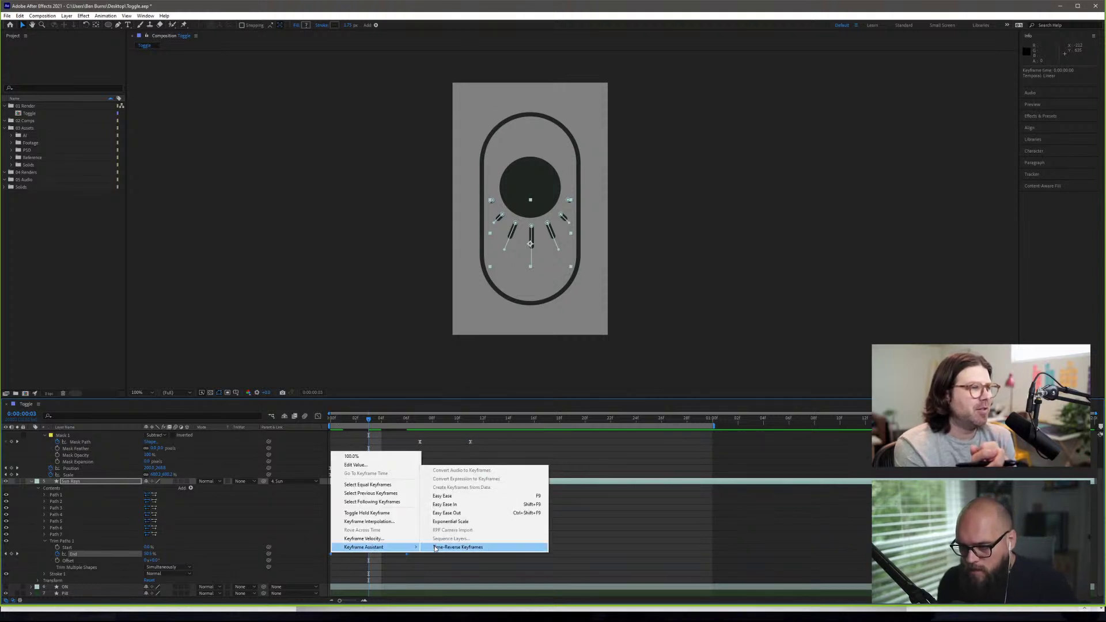
left_click(454, 496)
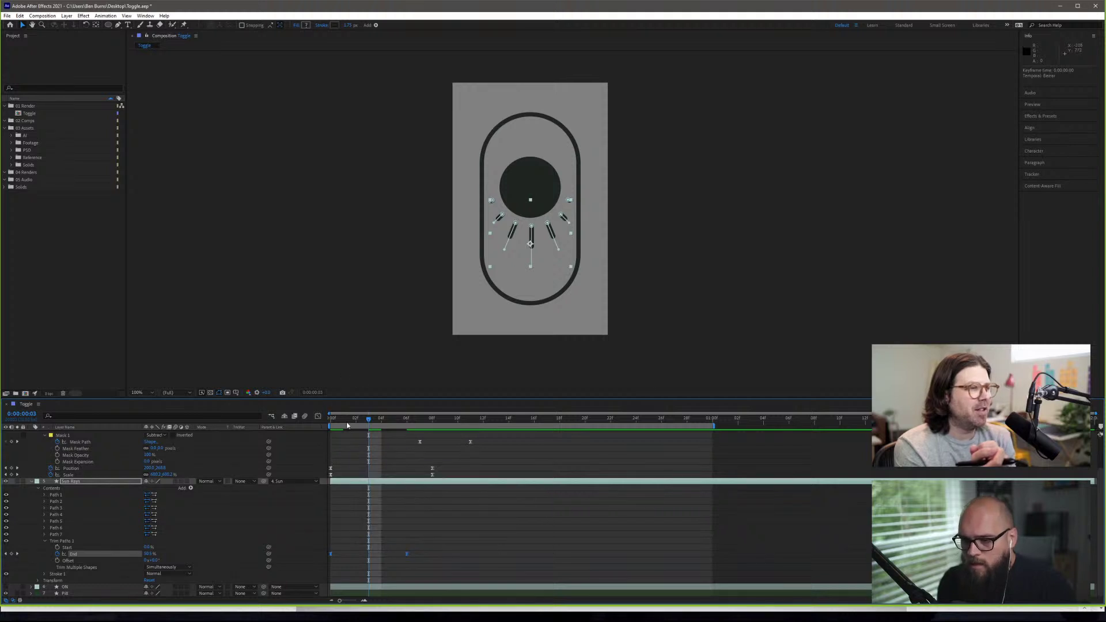
key("space")
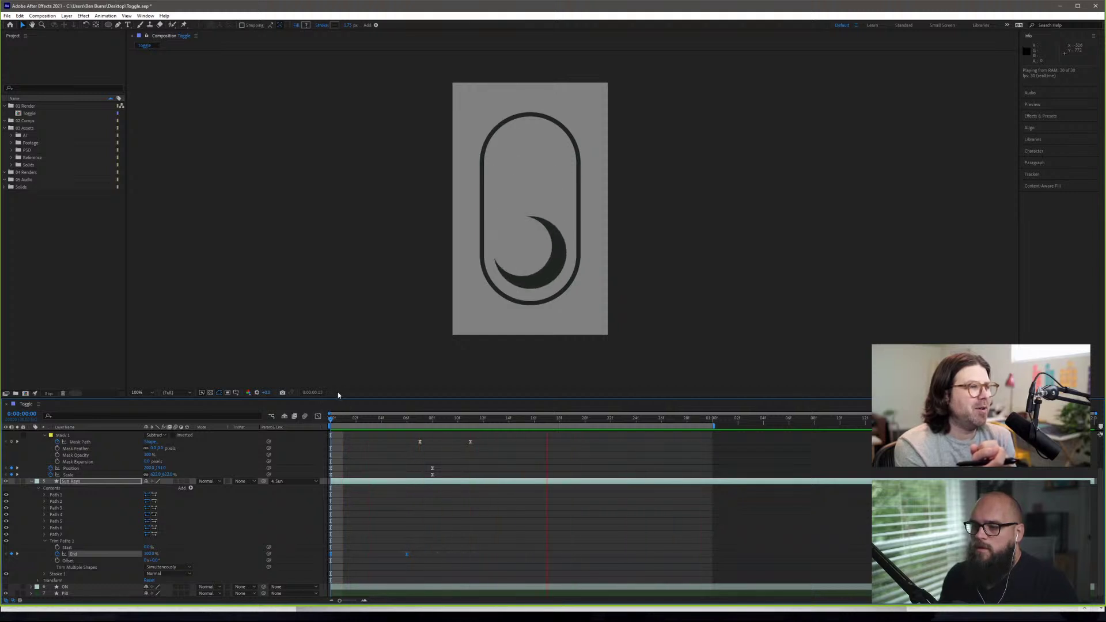
key("space")
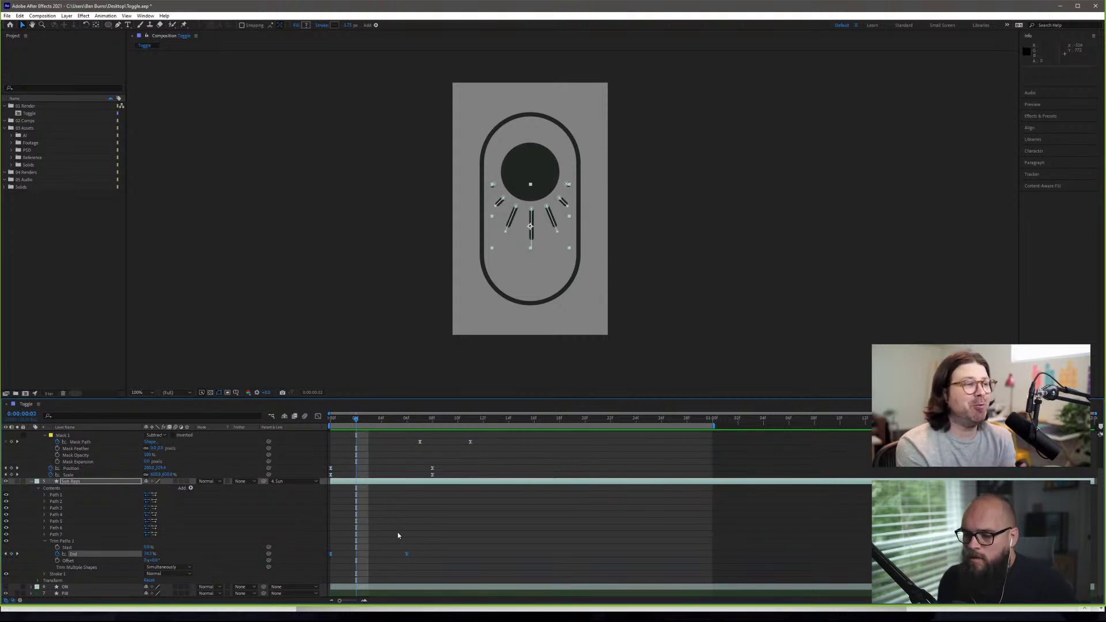
- Move the Sun Rays' second Trim Paths End keyframe to frame 5, preview the animation, and return to frame 0
mouse_move(407, 554)
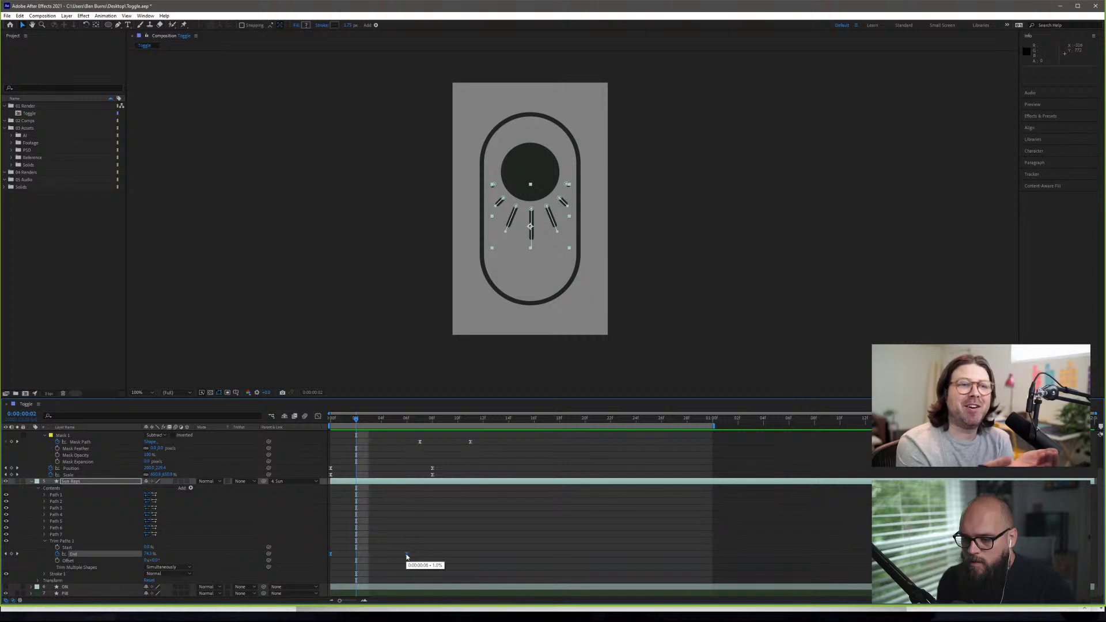
left_click_drag(406, 555, 399, 558)
left_click(408, 558)
key("space")
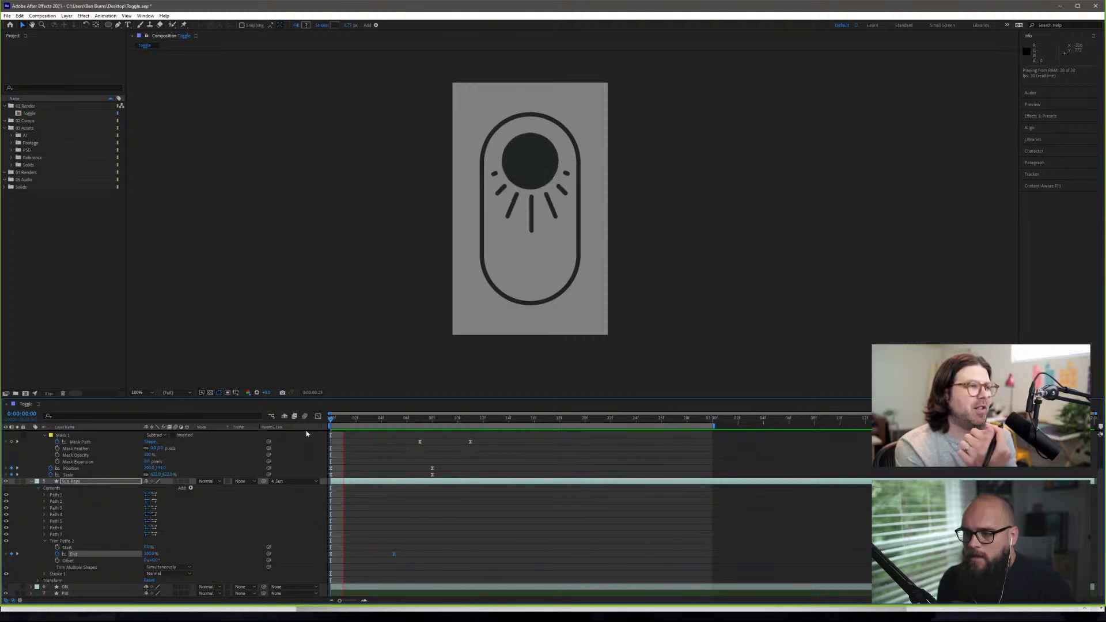
key("space")
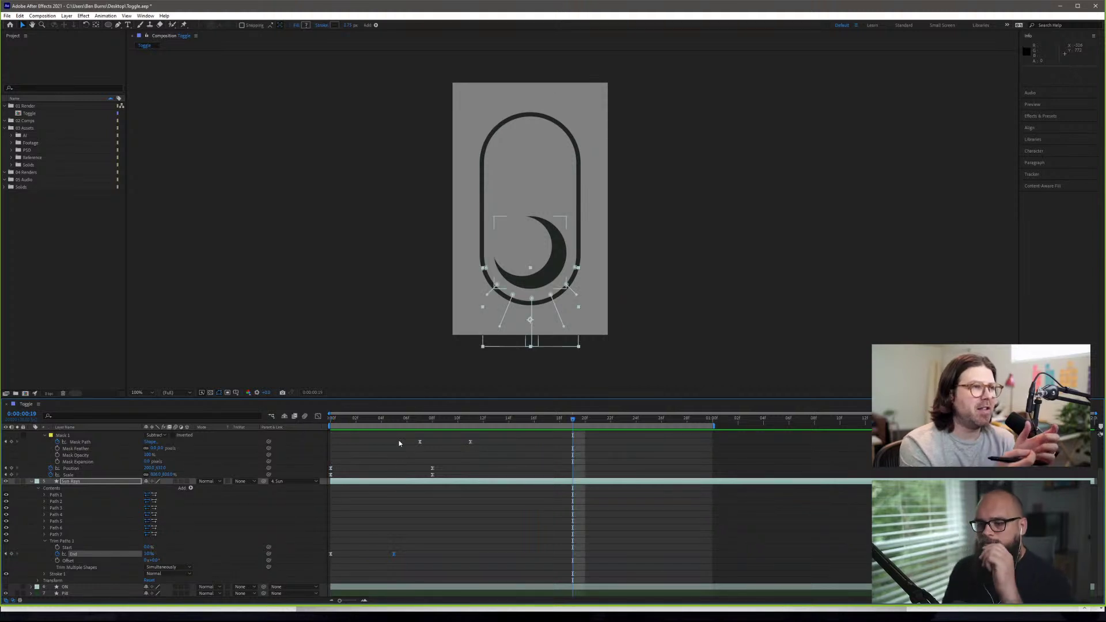
key("Home")
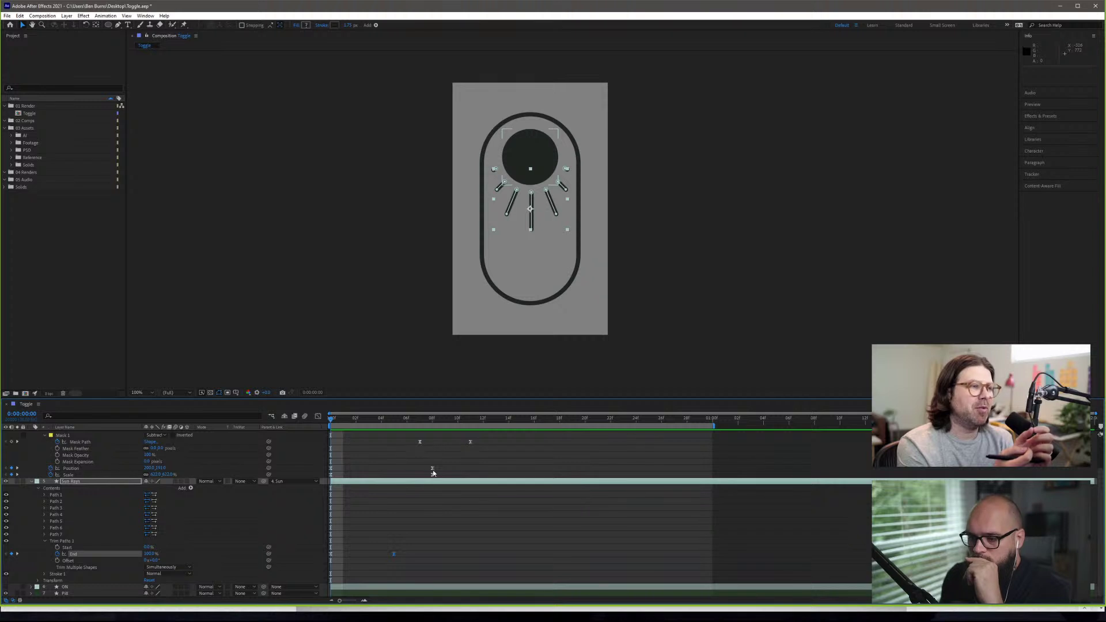
- Move the last Mask Path keyframe of the Sun layer's Mask 1 to frame 13 and preview the animation
left_click(470, 442)
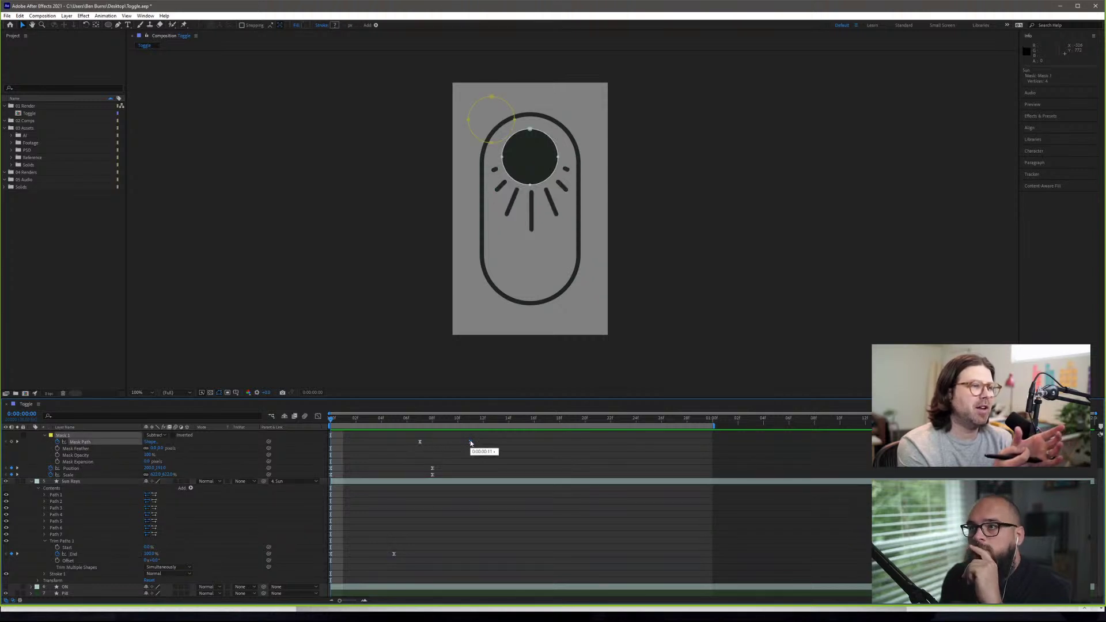
left_click_drag(477, 444, 490, 445)
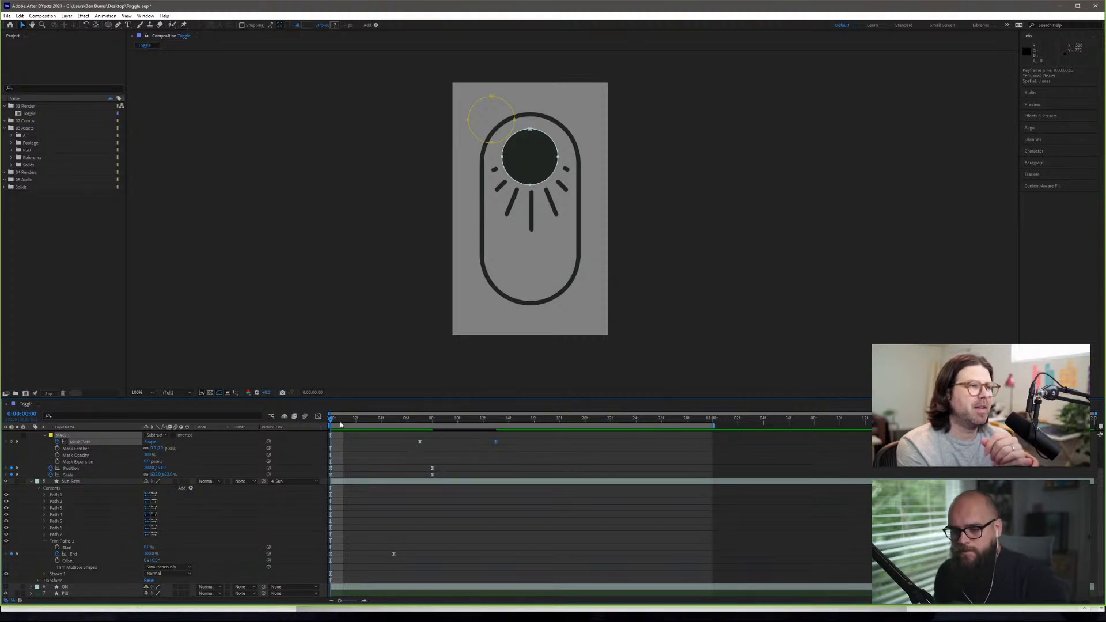
key("space")
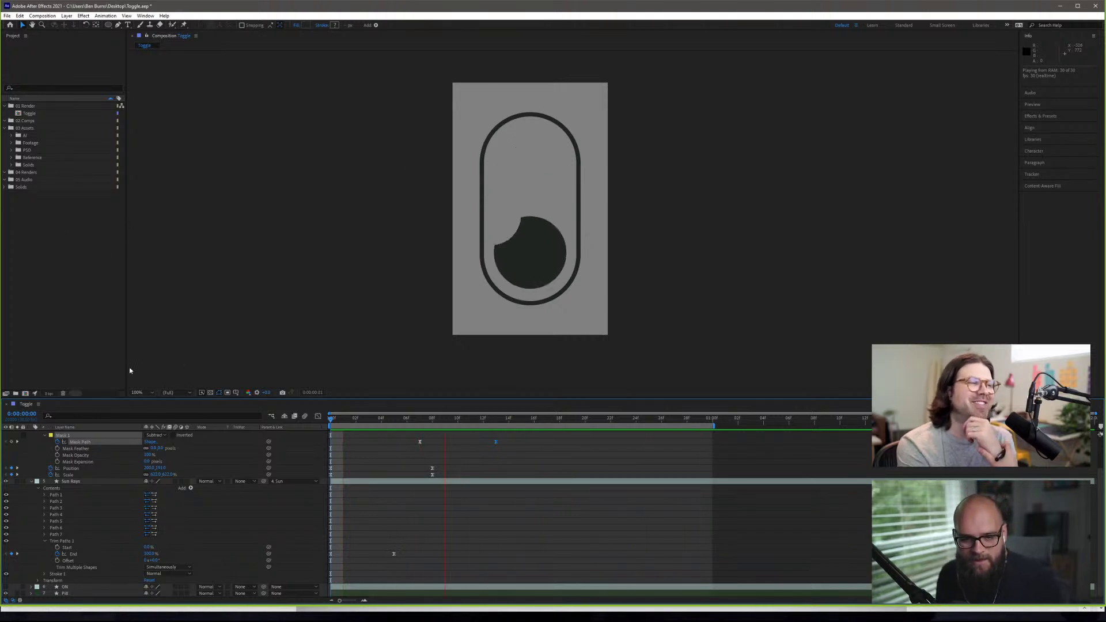
key("space")
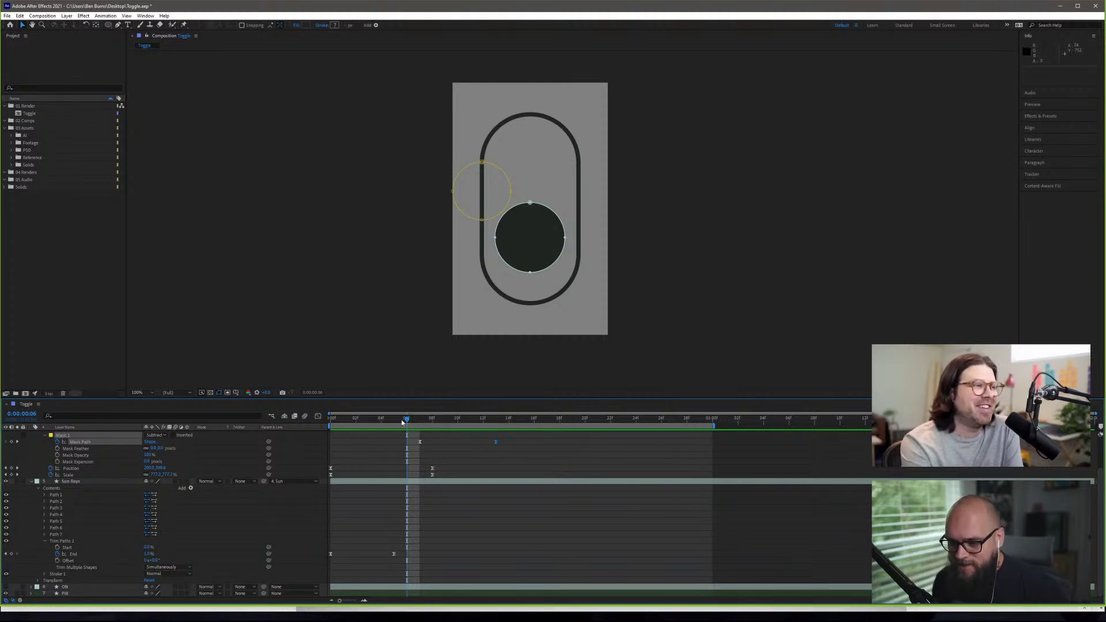
- Scrub through the sun-to-moon transition up to frame 12, return to the start and play the animation
left_click_drag(402, 422, 483, 448)
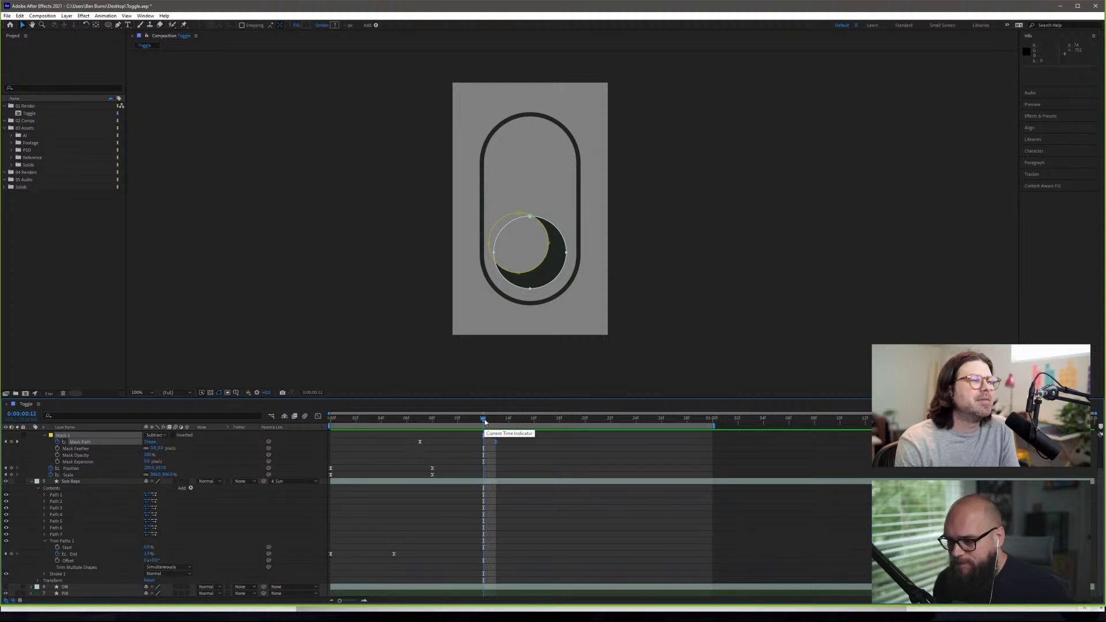
left_click_drag(483, 419, 310, 424)
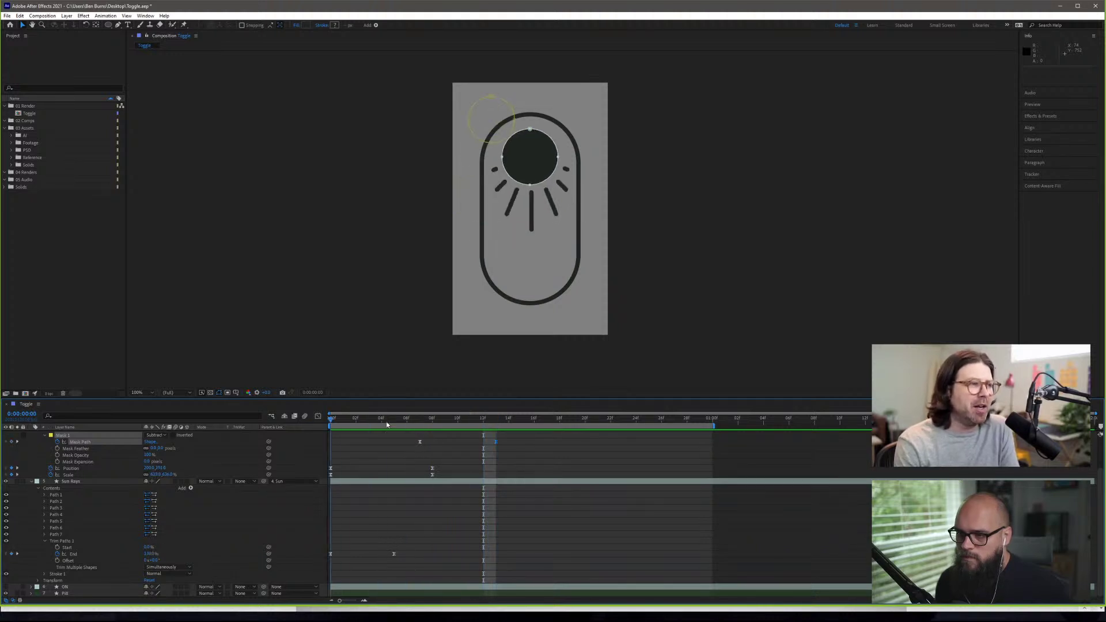
left_click_drag(387, 425, 483, 432)
key("Home")
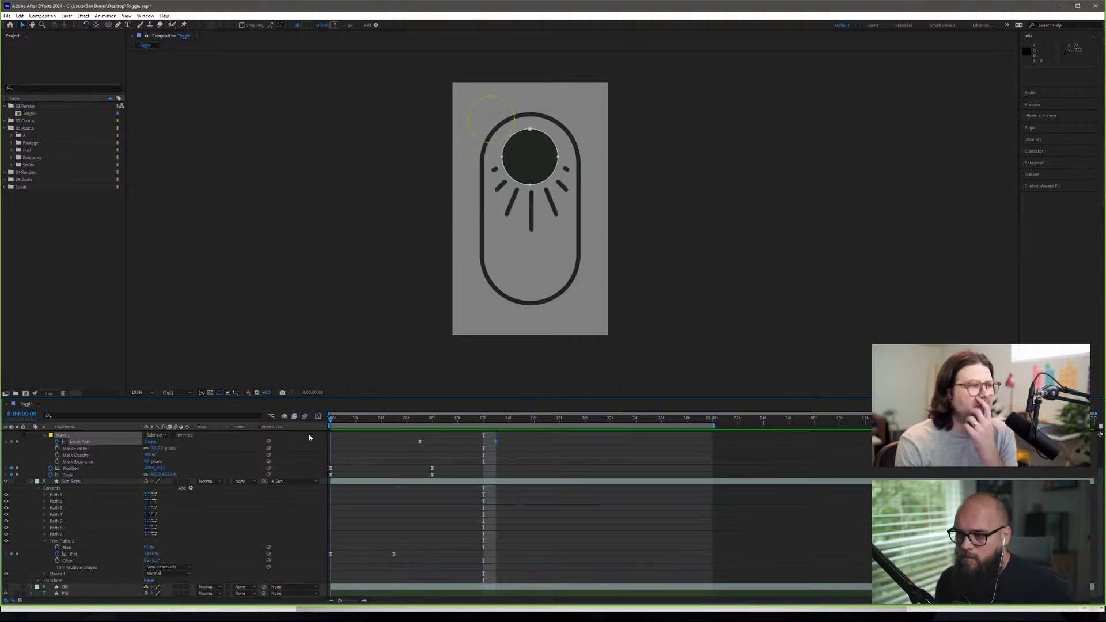
key("space")
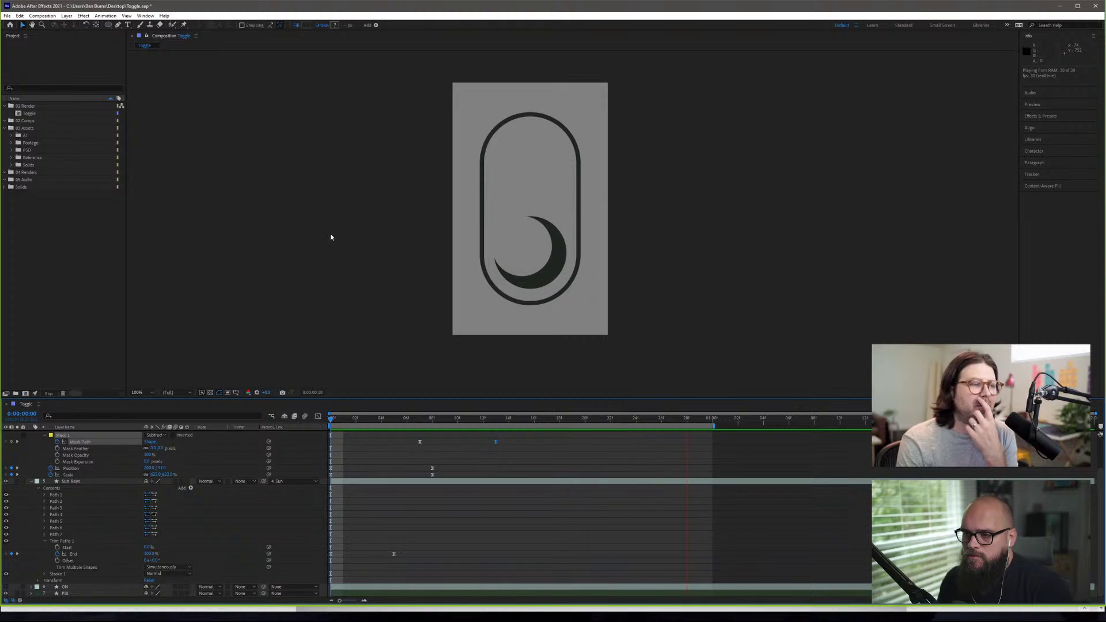
- Move the last Mask Path keyframe to frame 12, preview the animation and return to frame 0
key("space")
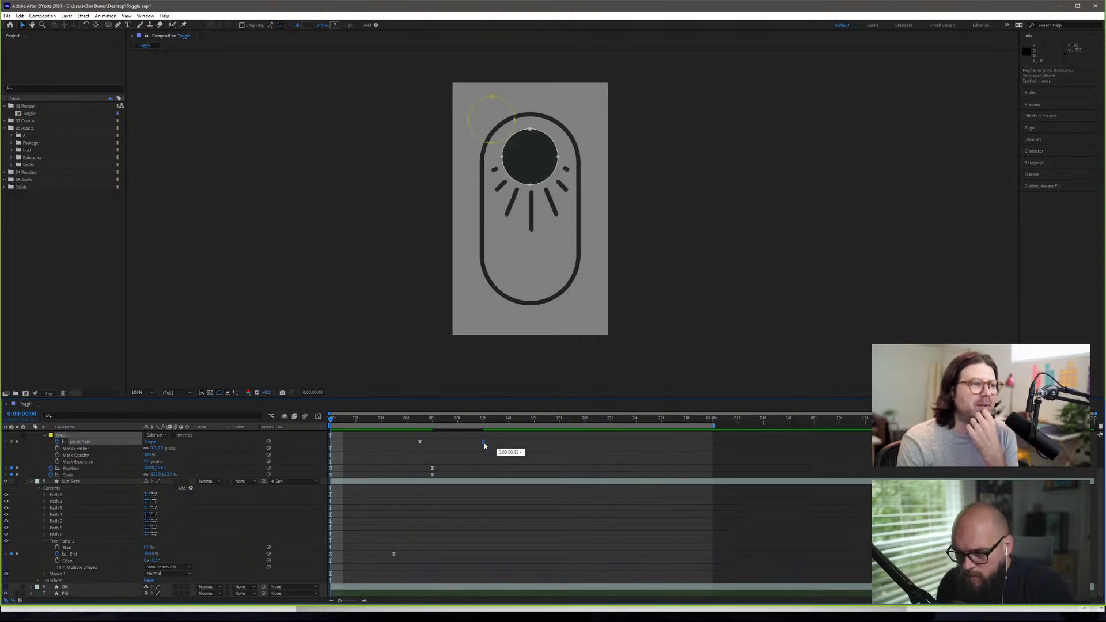
key("space")
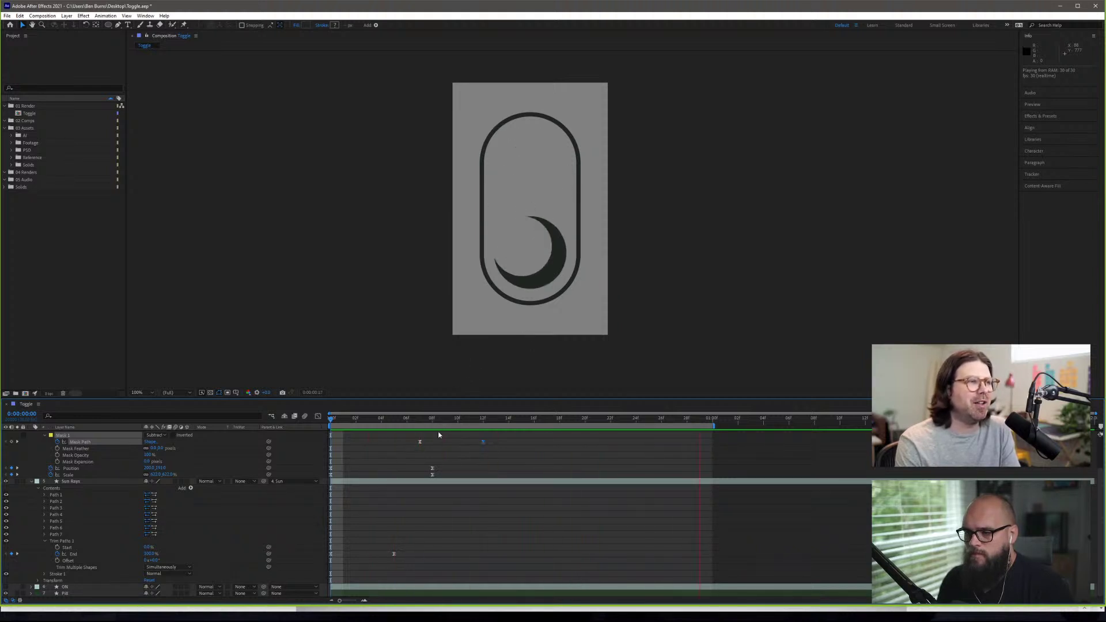
key("space")
left_click_drag(357, 424, 334, 425)
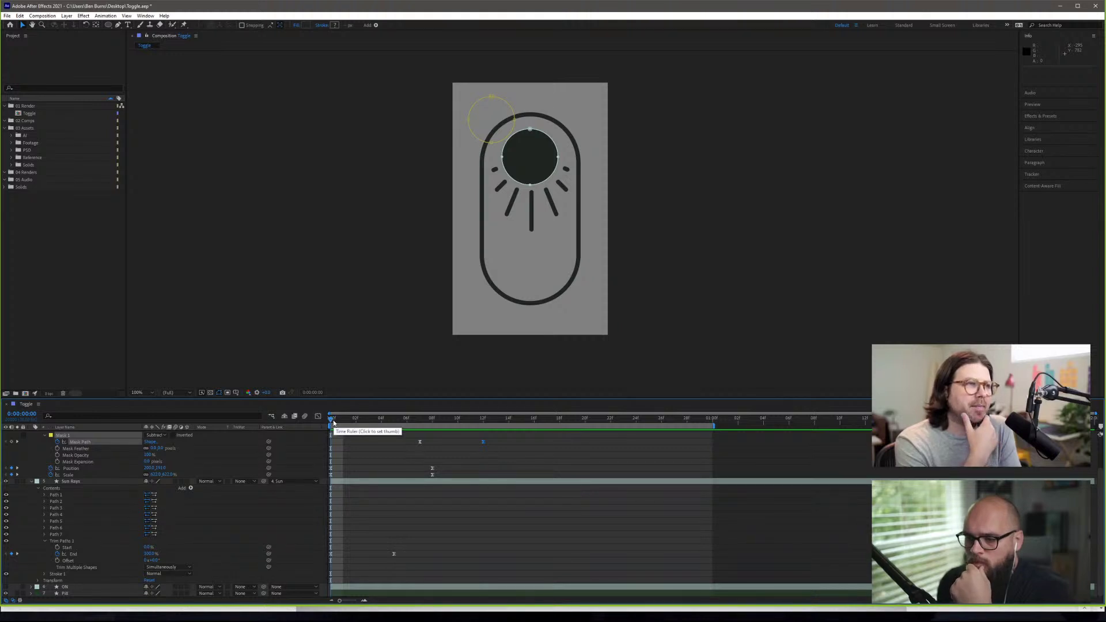
left_click_drag(335, 422, 325, 480)
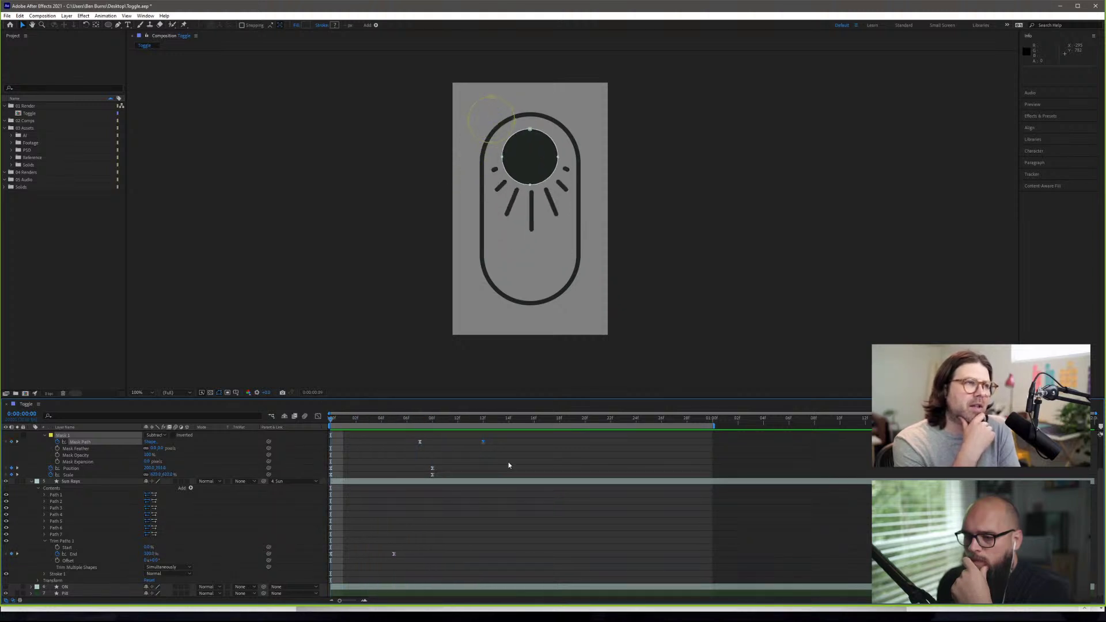
mouse_move(483, 444)
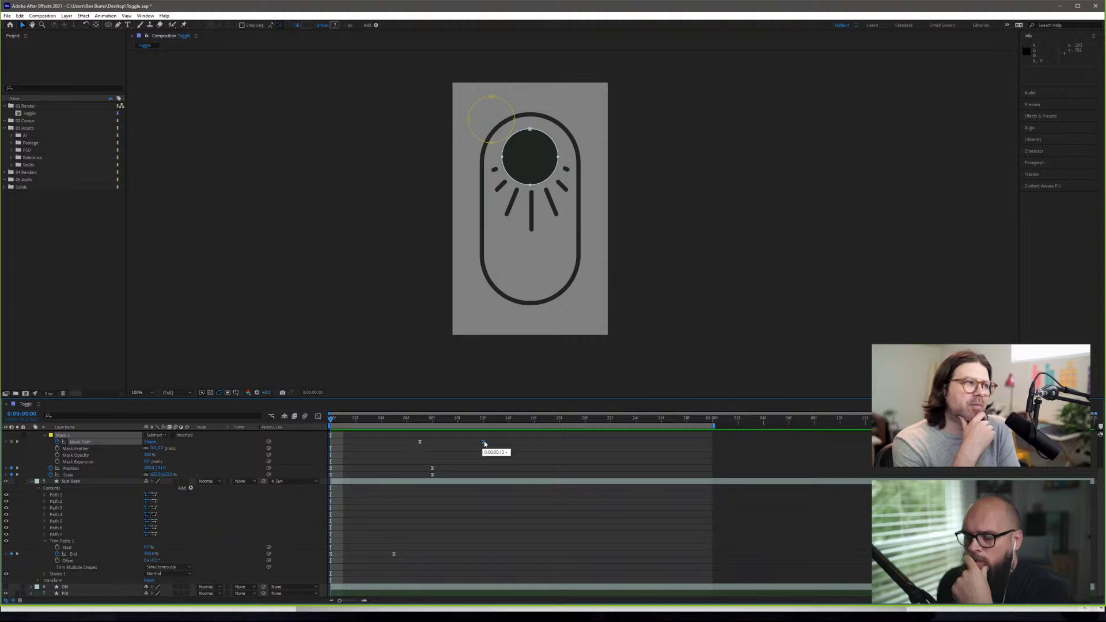
- Collapse the Sun layer's masks, expand its Fill 1 and enable keyframing for the fill Color at frame 0
scroll(99, 480, "up", 2)
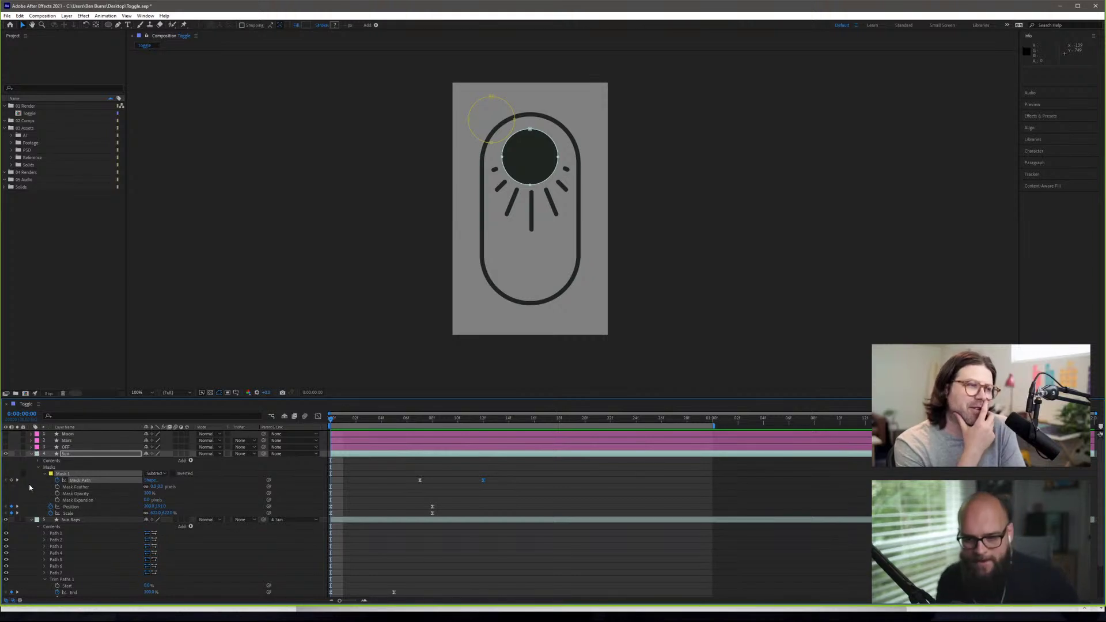
left_click(38, 468)
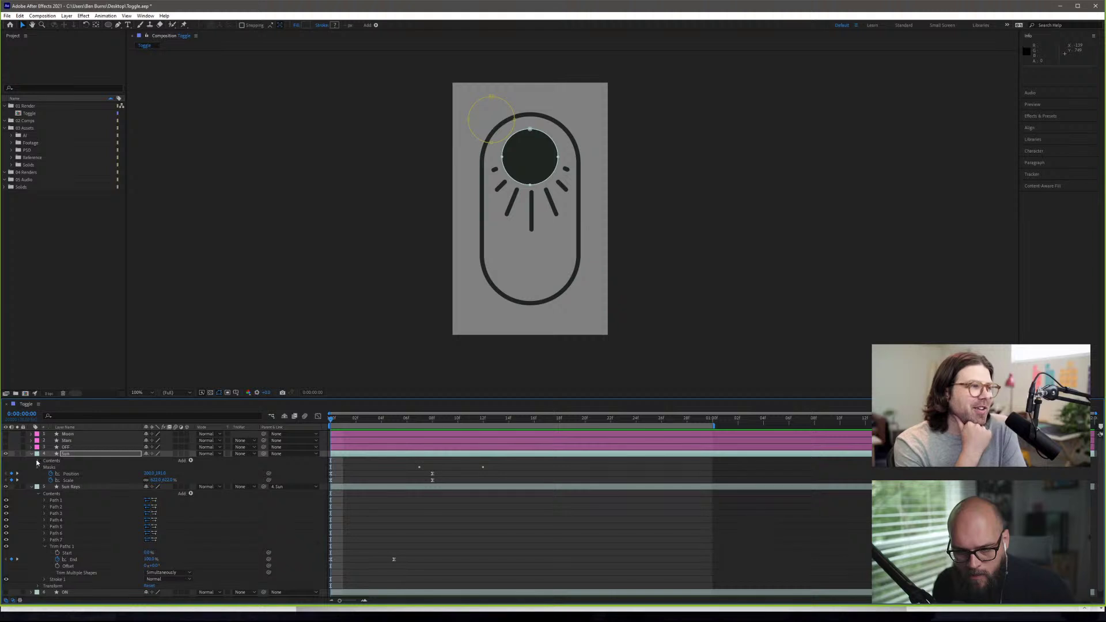
left_click(38, 461)
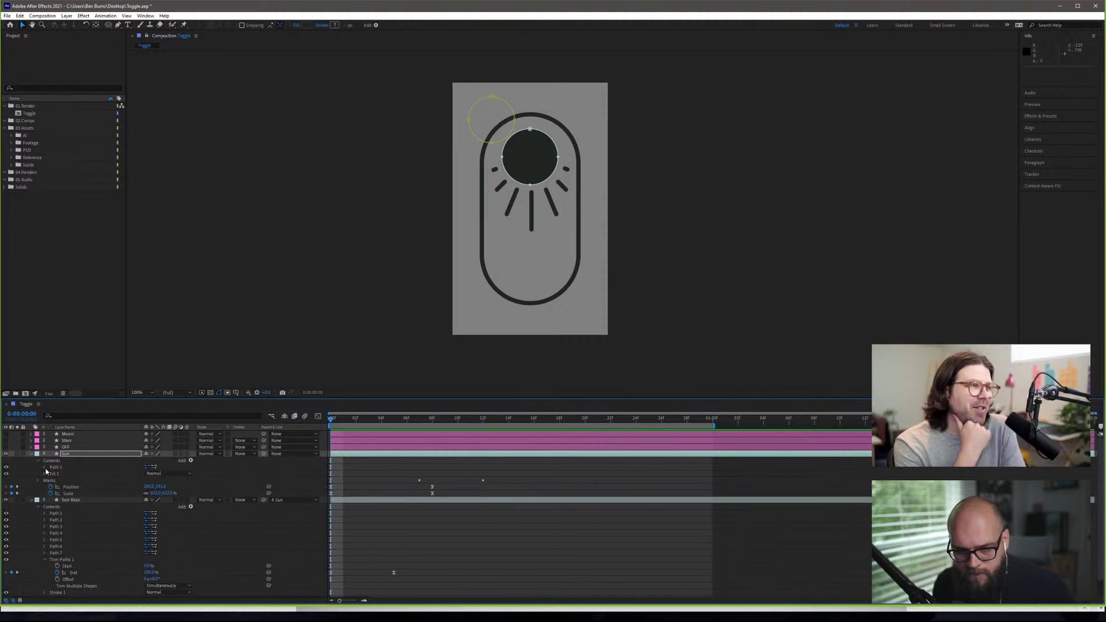
left_click(44, 467)
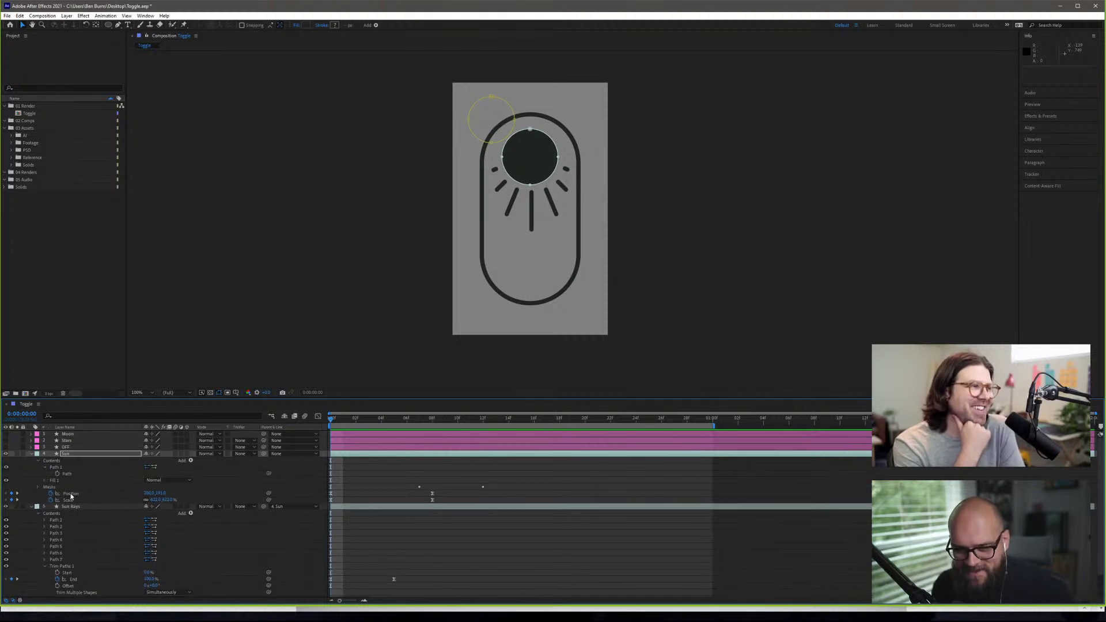
left_click(44, 467)
left_click(44, 473)
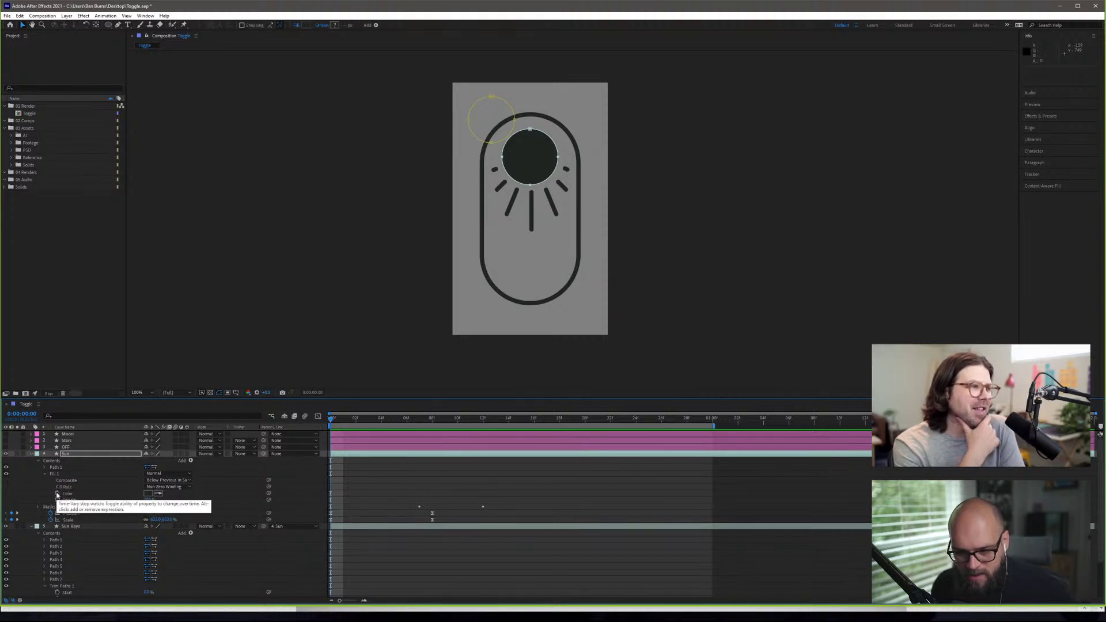
left_click(58, 493)
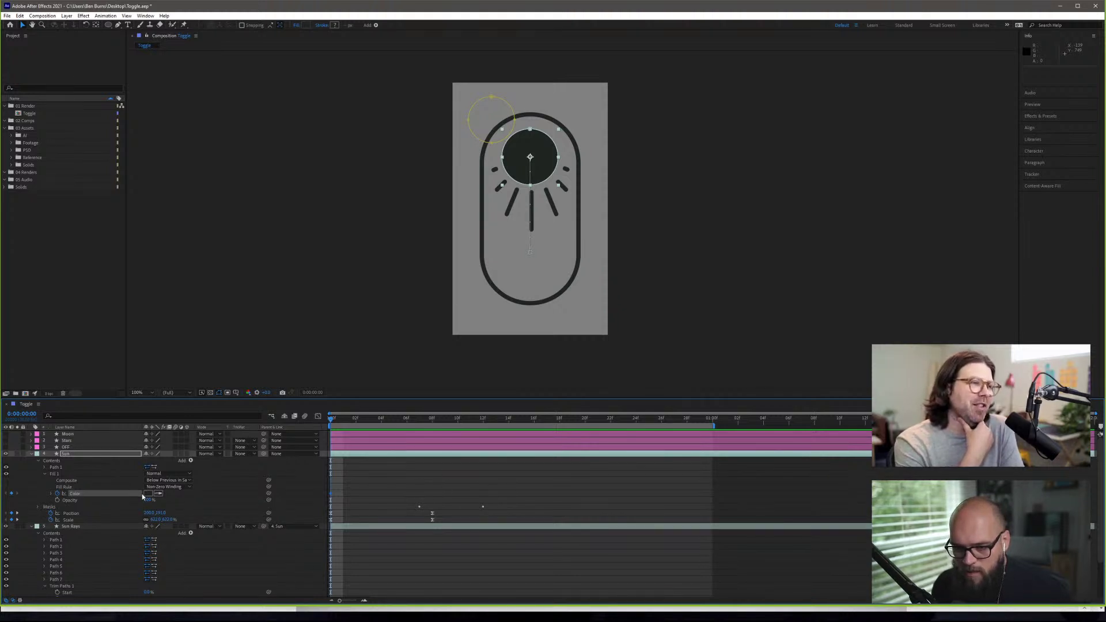
- Keyframe the Sun's fill Color to a light off-white at frame 7
left_click_drag(333, 419, 423, 424)
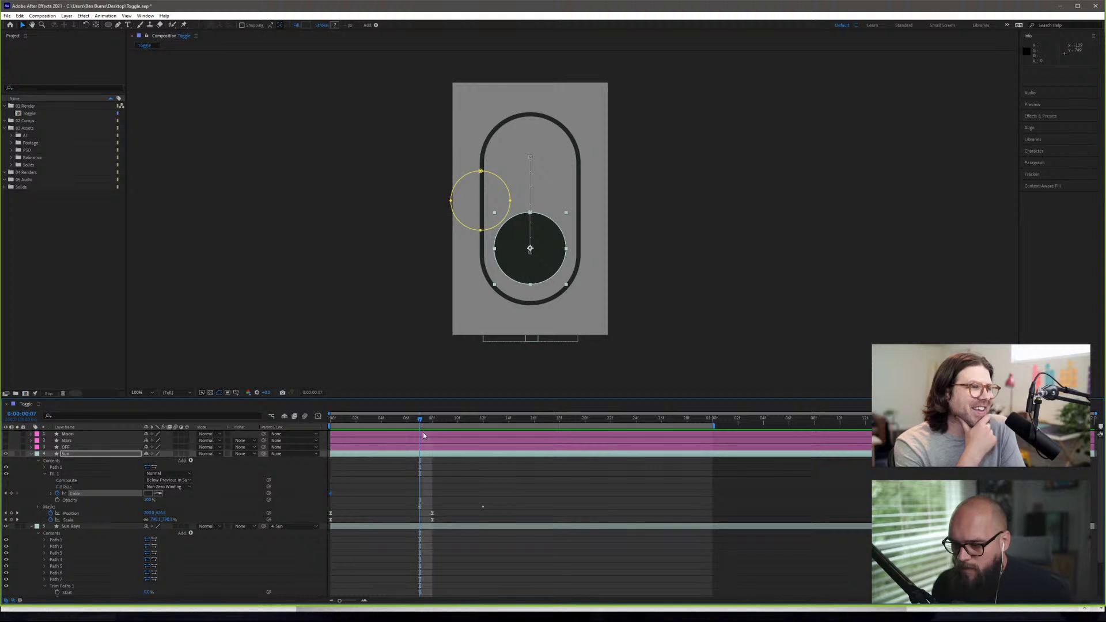
left_click(148, 493)
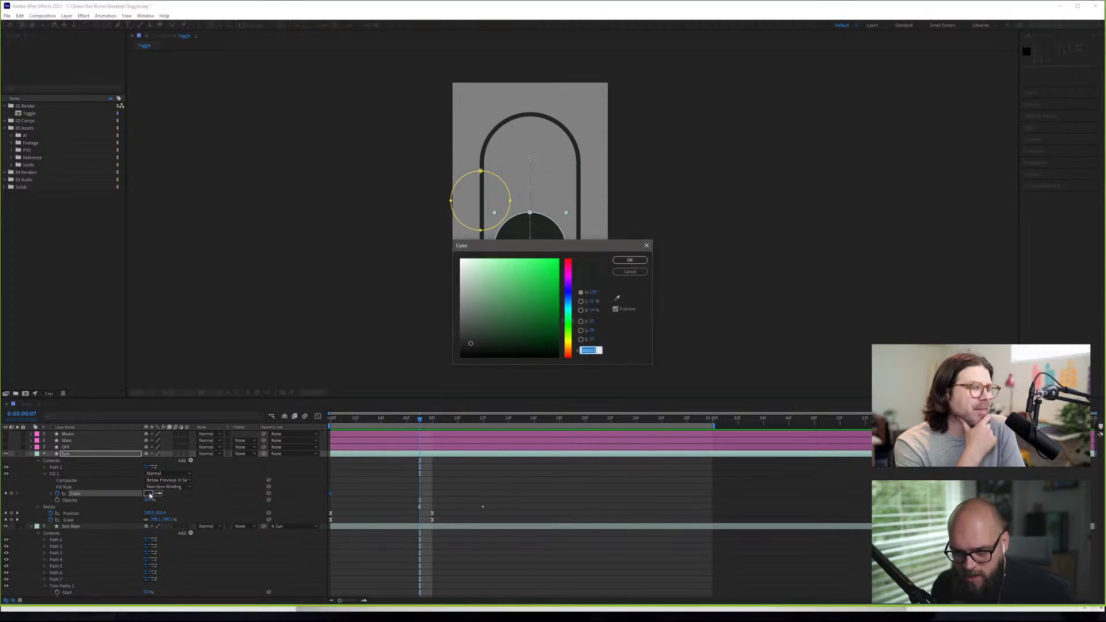
left_click_drag(468, 285, 464, 277)
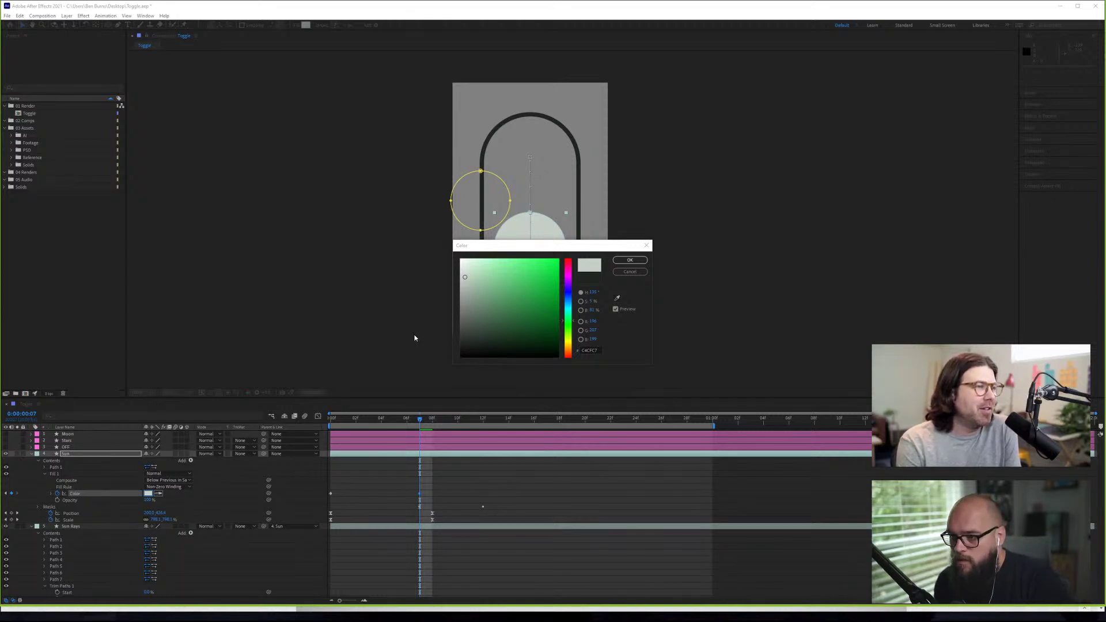
left_click(598, 351)
type("E2E4E5")
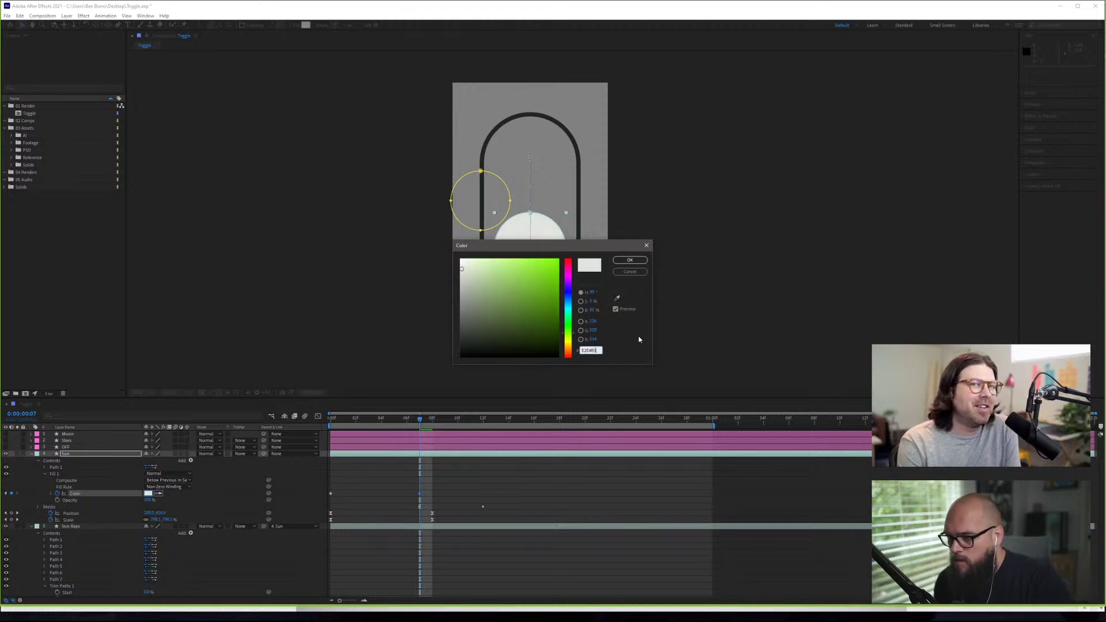
left_click(629, 260)
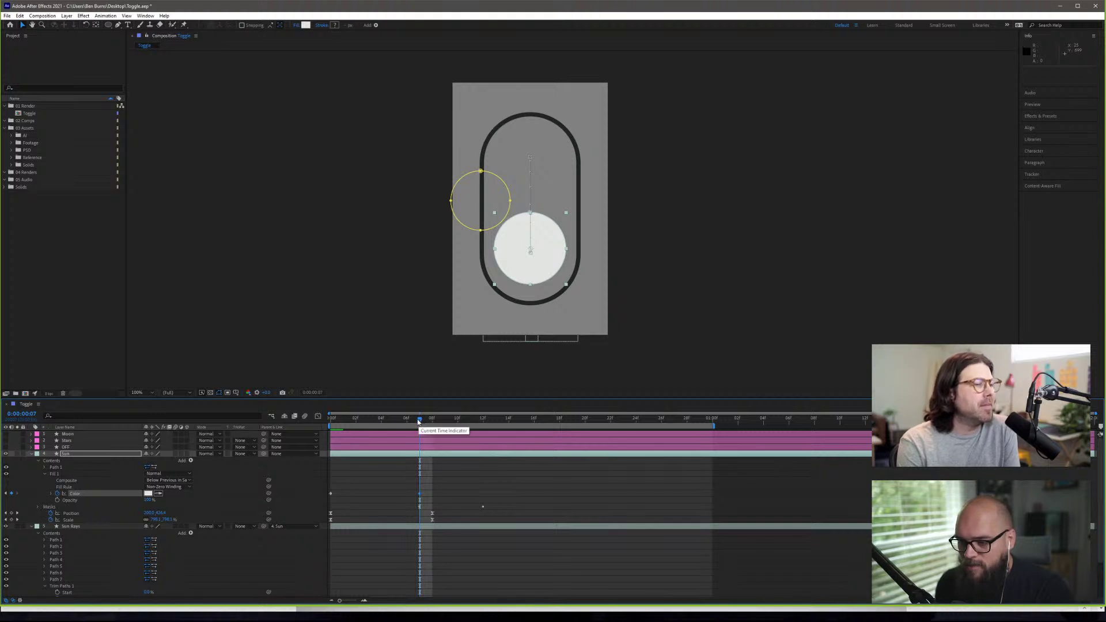
- Preview the Sun's colour change from frame 0 and return to the start of the timeline
left_click_drag(420, 421, 330, 424)
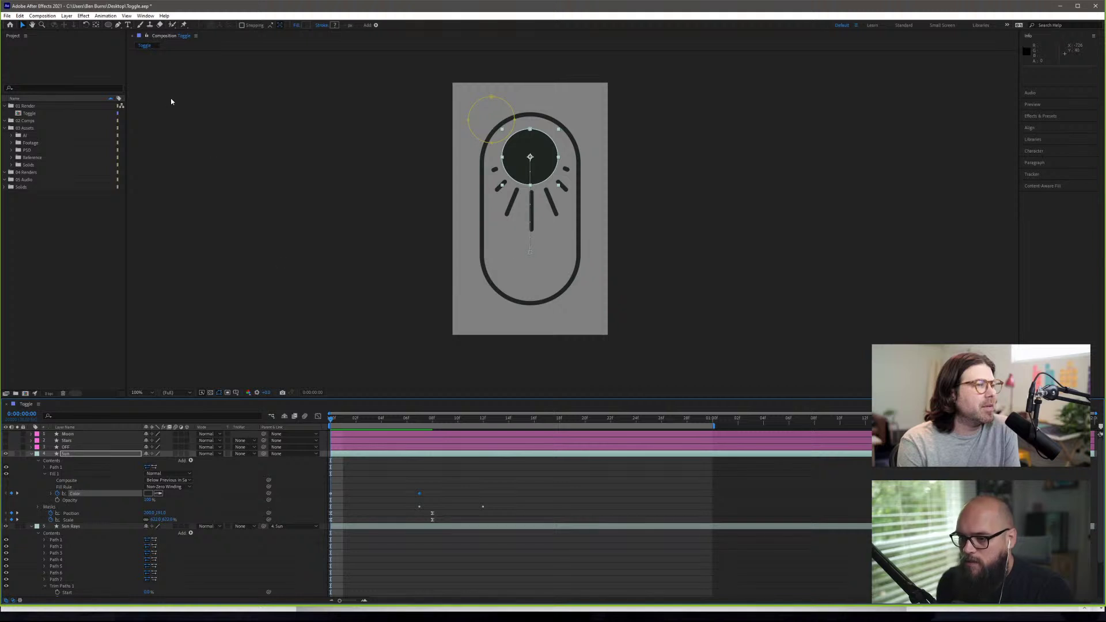
key("space")
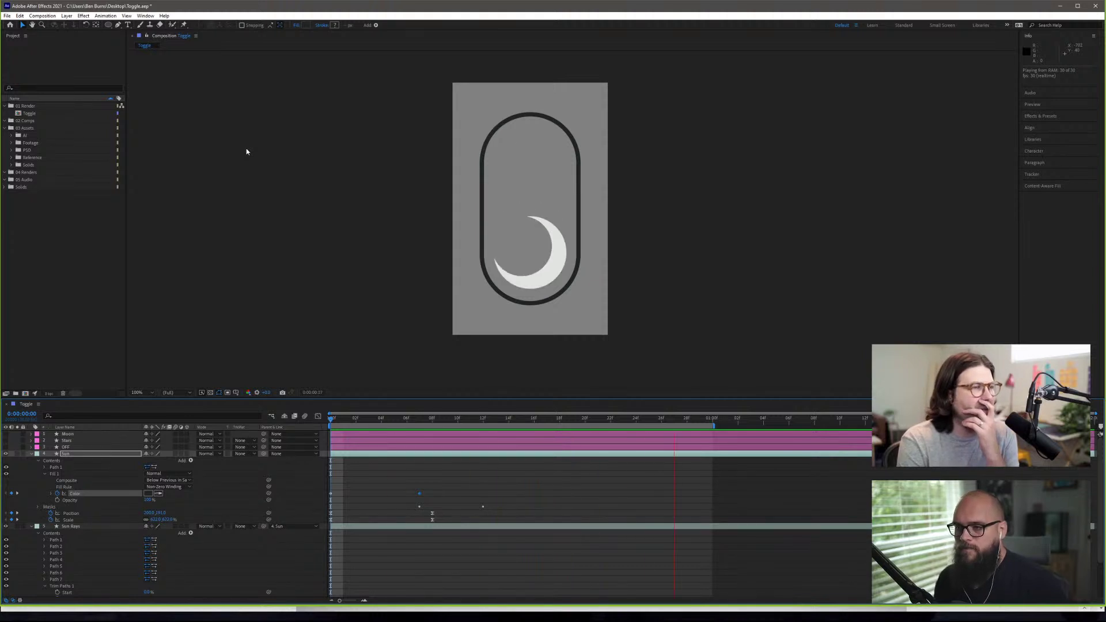
key("space")
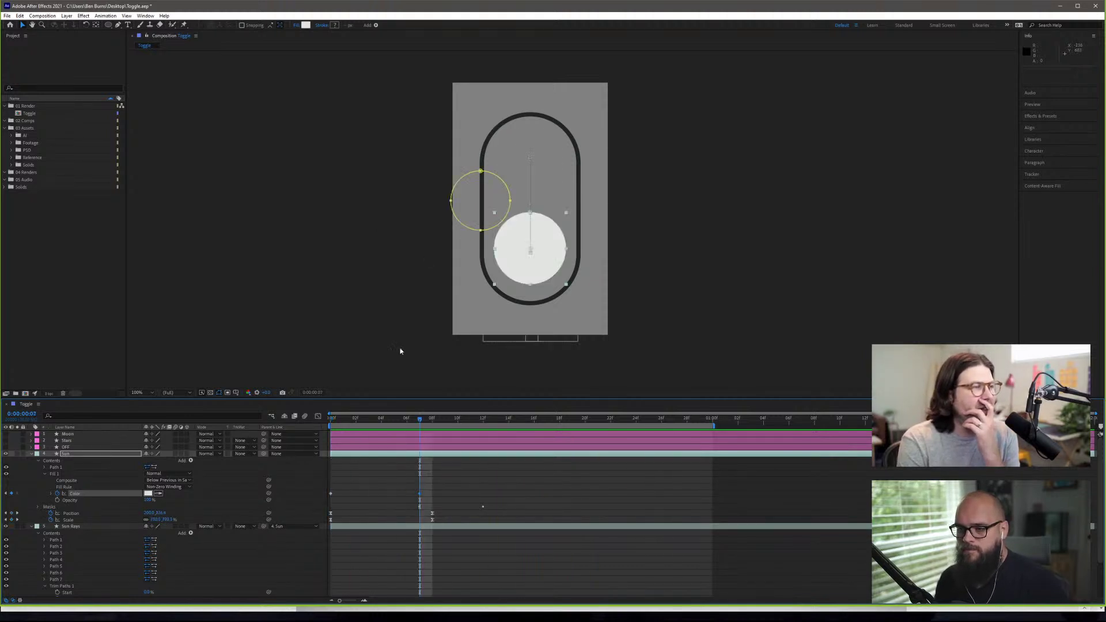
left_click_drag(391, 421, 331, 419)
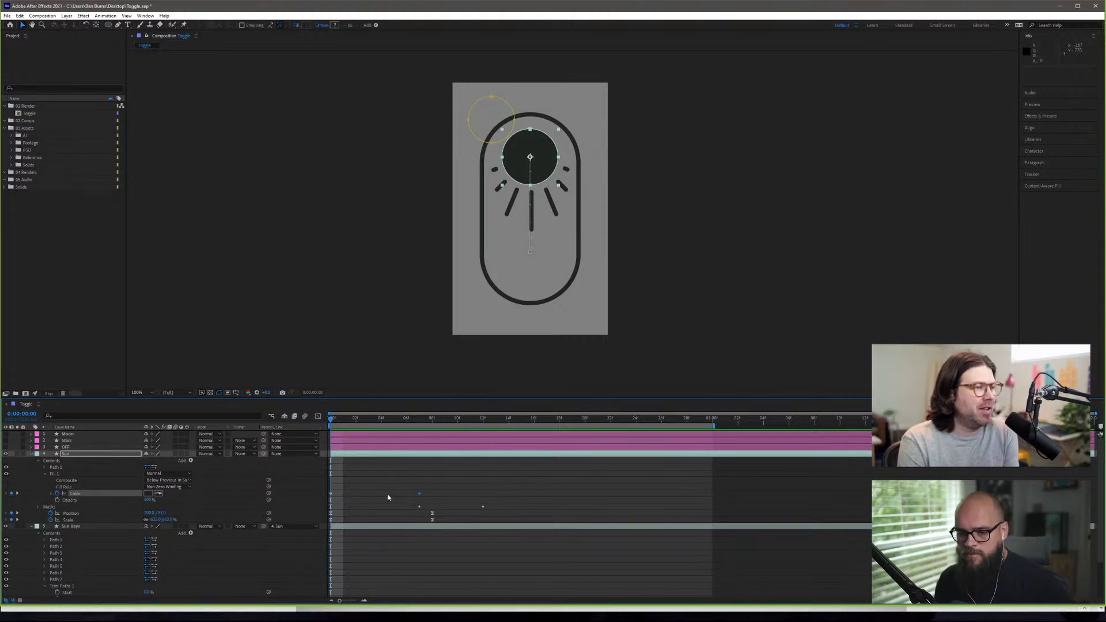
scroll(387, 493, "down", 1)
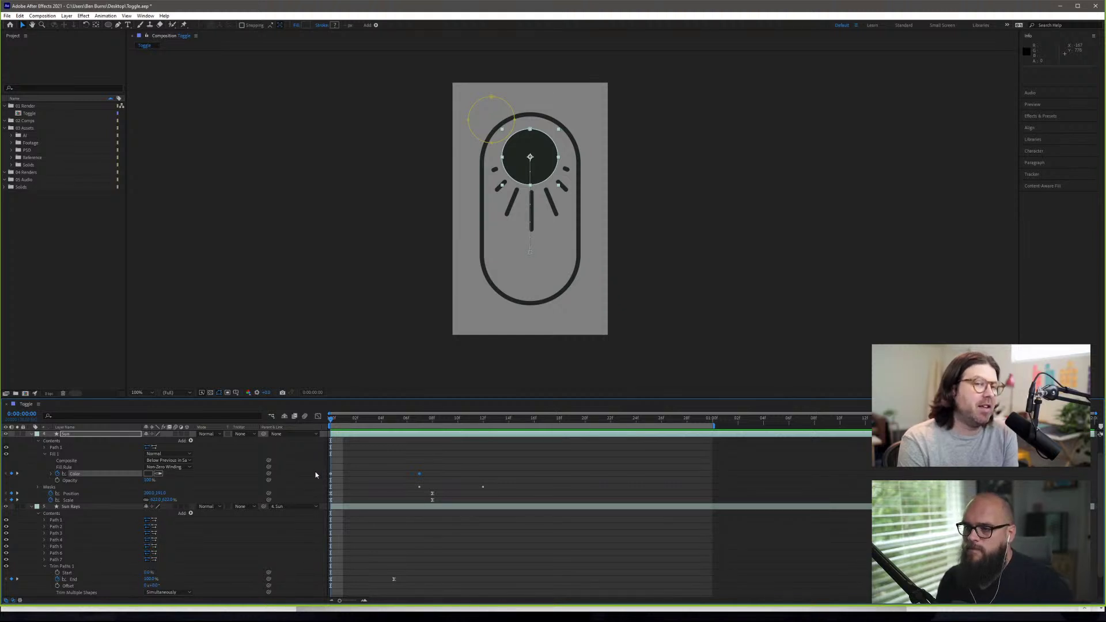
left_click(295, 509, "ctrl")
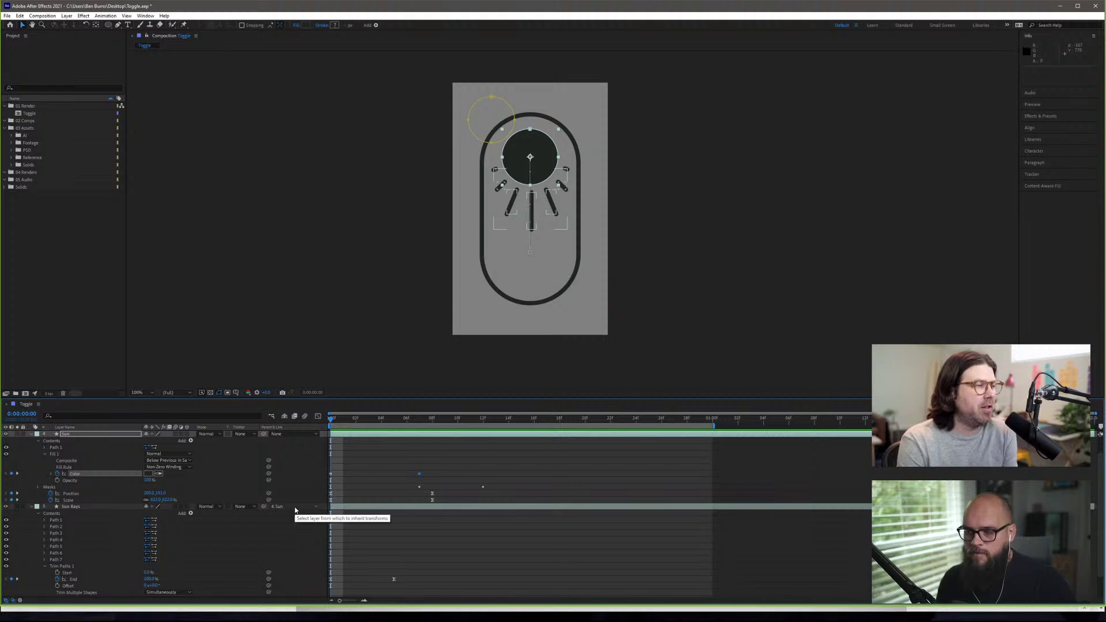
left_click(296, 509, "ctrl")
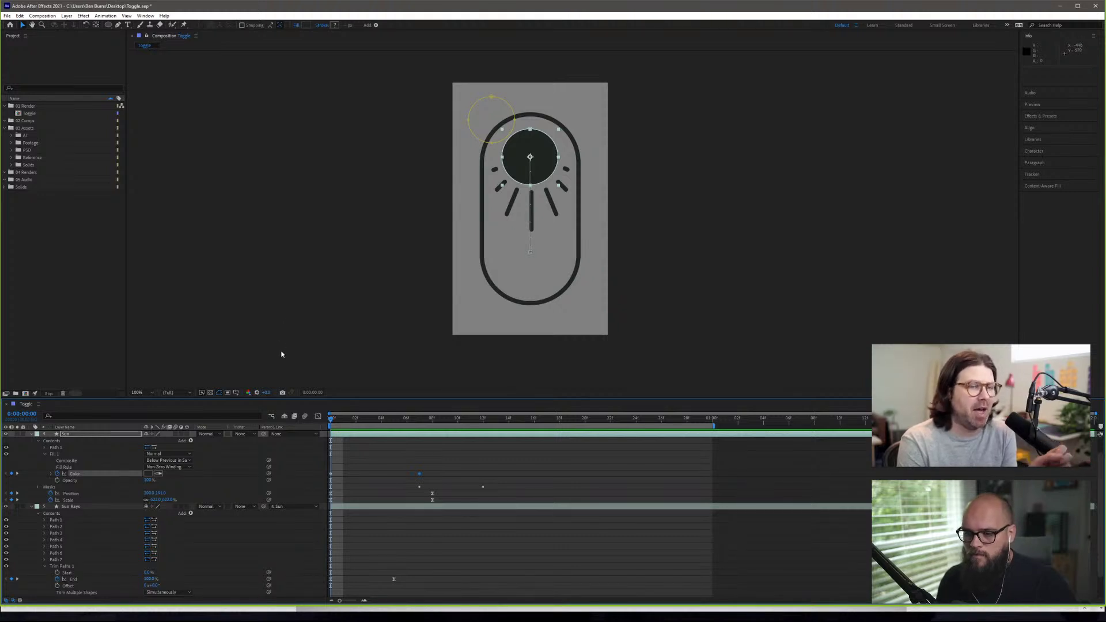
left_click(346, 509)
scroll(368, 496, "down", 2)
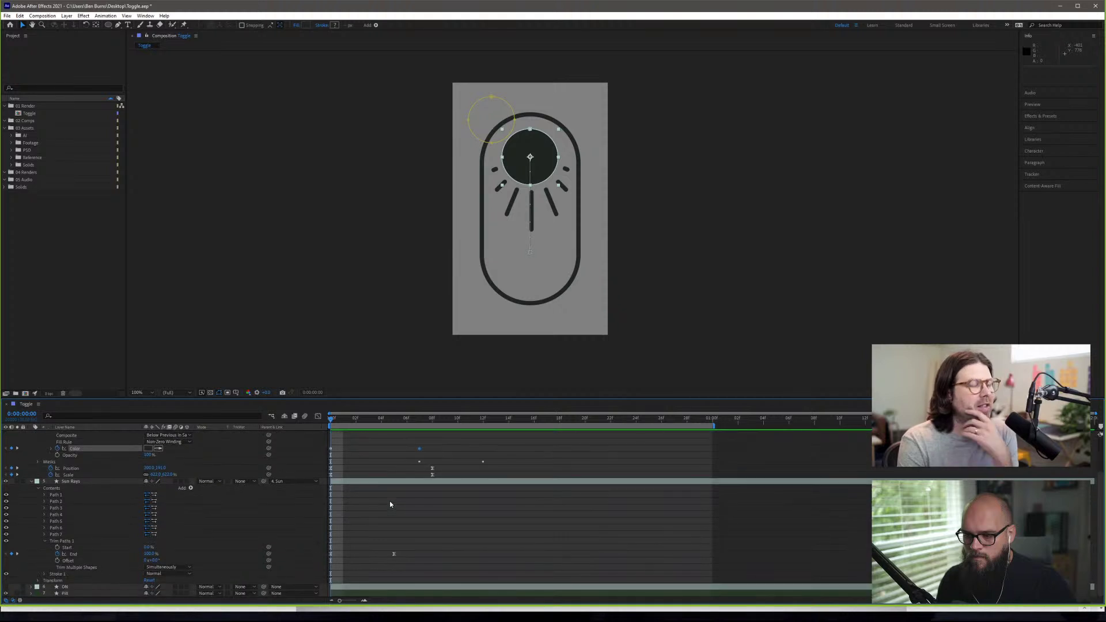
left_click(337, 451)
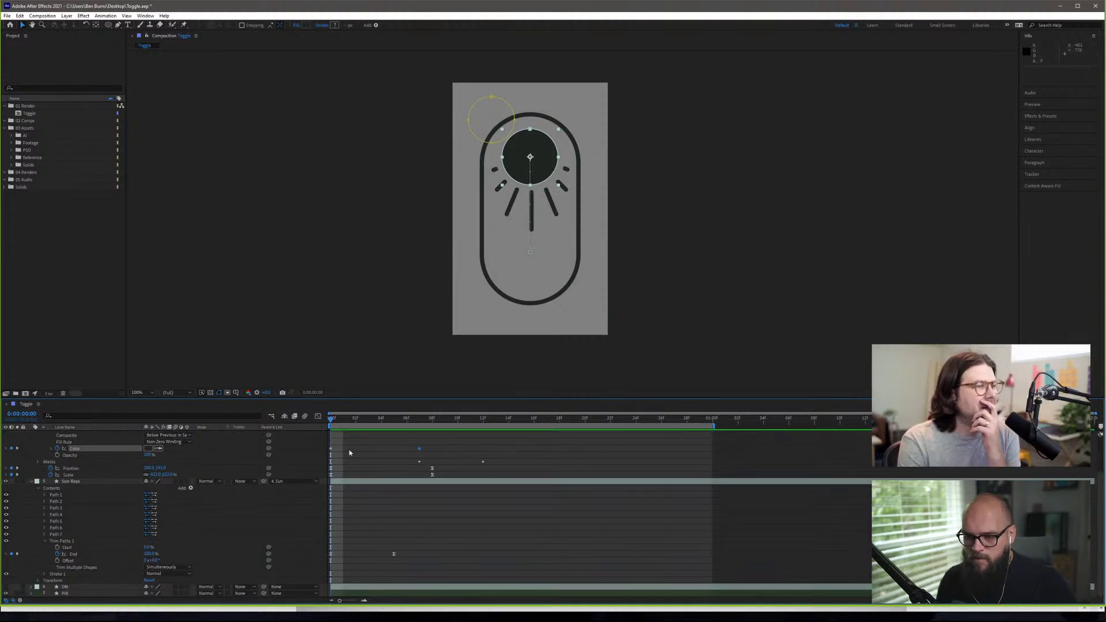
- Collapse the Fill 1 properties of the Sun layer
scroll(69, 458, "up", 3)
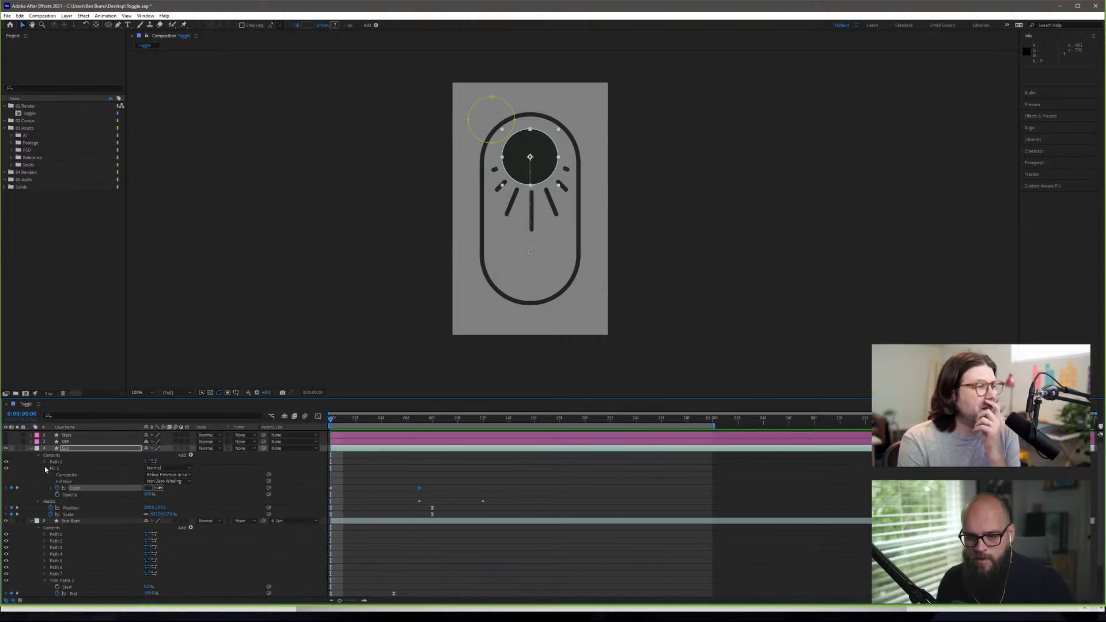
left_click(44, 468)
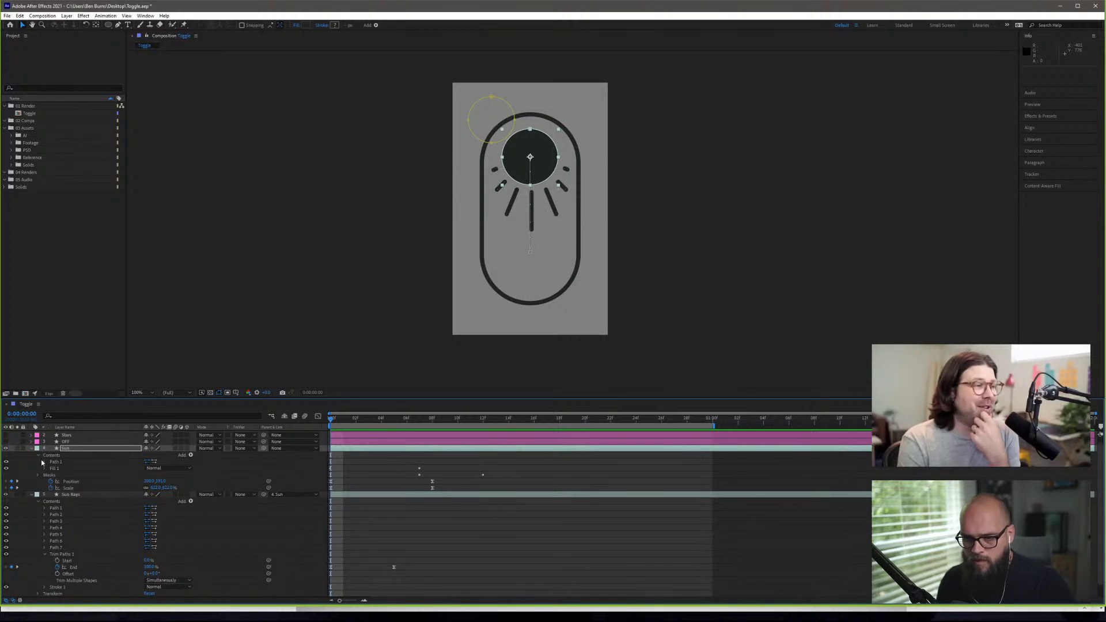
- Expand Stroke 1 of the toggle's pill outline layer and enable keyframing for its stroke Color at frame 0
scroll(51, 484, "down", 1)
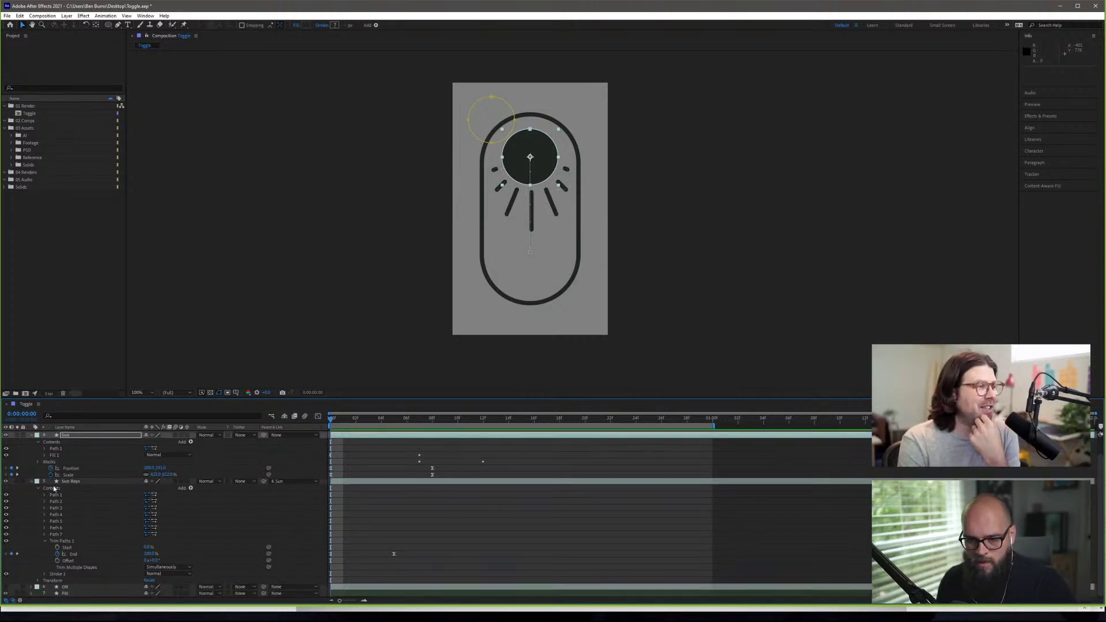
left_click(31, 593)
scroll(103, 587, "down", 4)
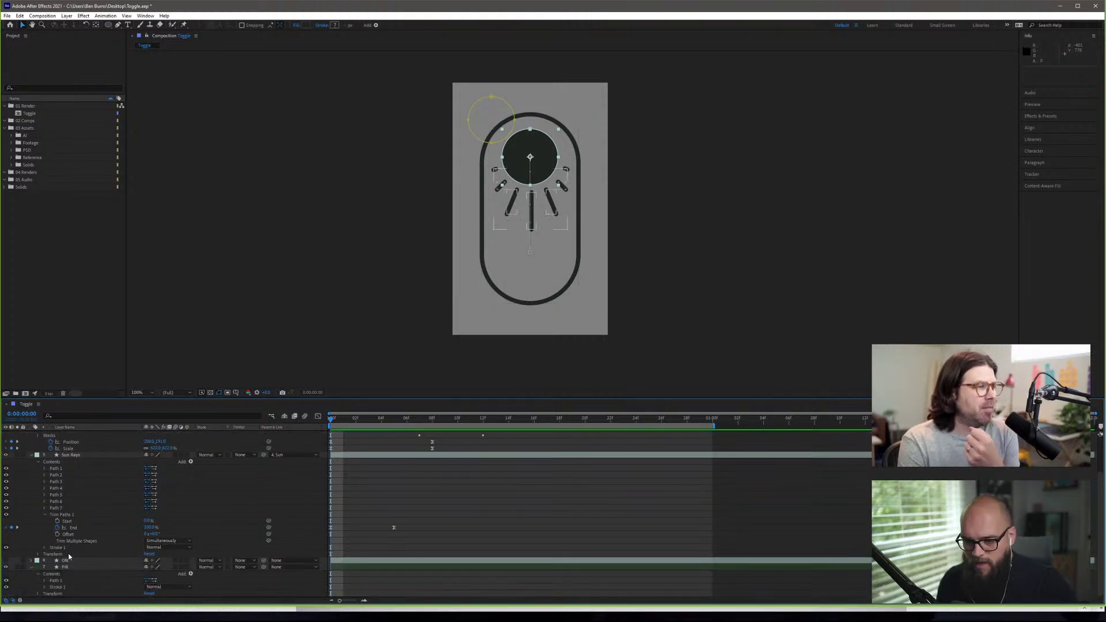
left_click(44, 587)
scroll(48, 512, "down", 3)
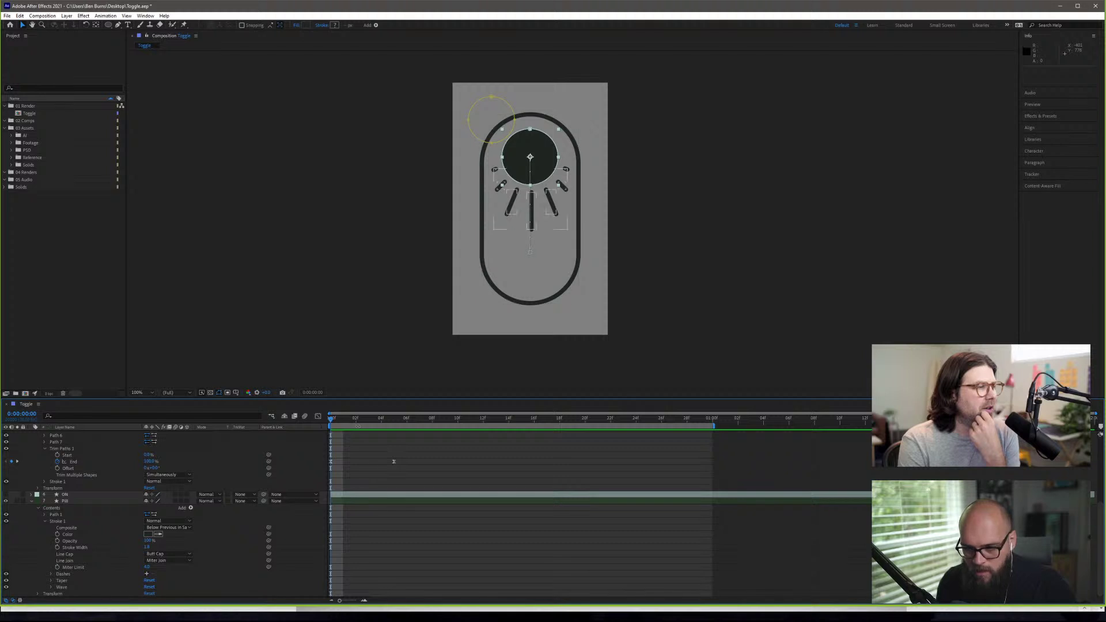
left_click(57, 535)
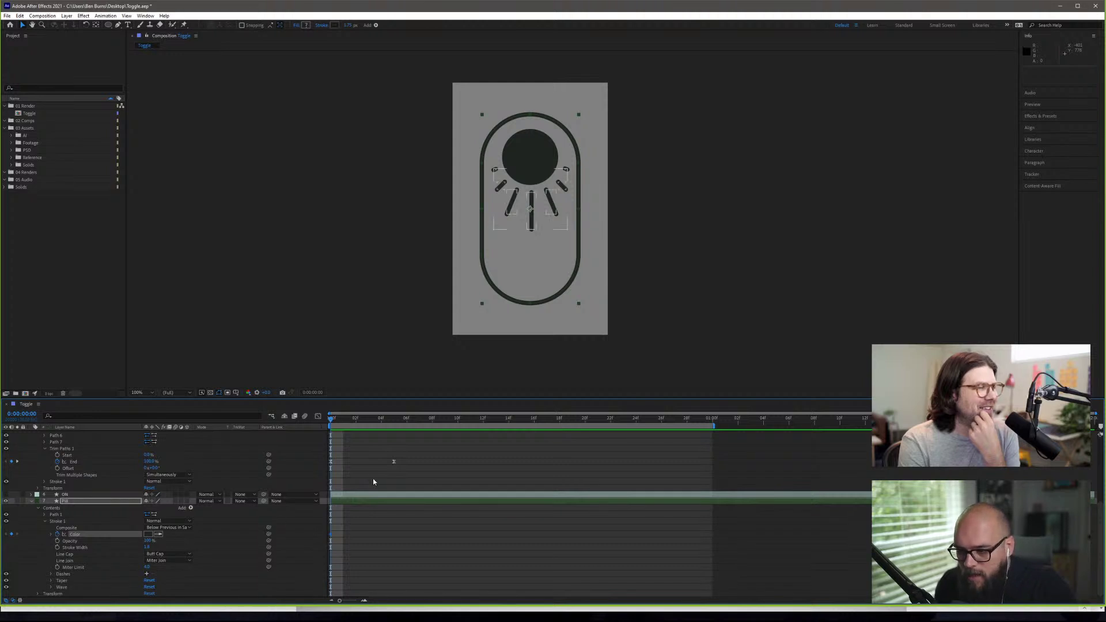
- Keyframe the pill outline's stroke Color to a light off-white at frame 7 and preview the animation
scroll(369, 477, "up", 3)
scroll(365, 479, "up", 5)
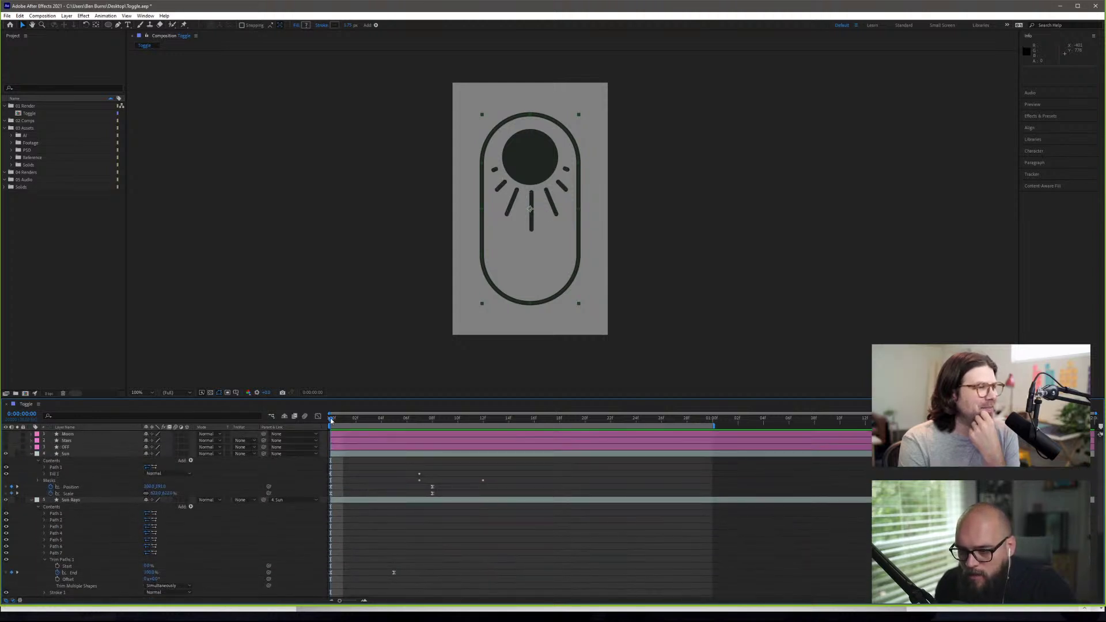
left_click_drag(330, 418, 419, 424)
scroll(380, 521, "down", 8)
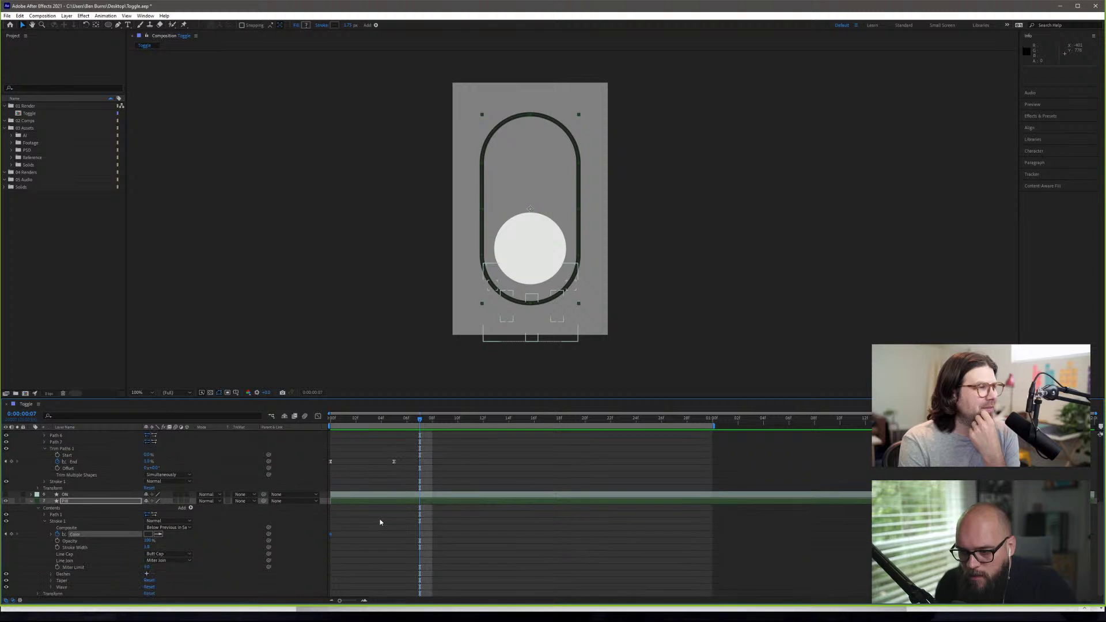
left_click(149, 534)
type("ffffff")
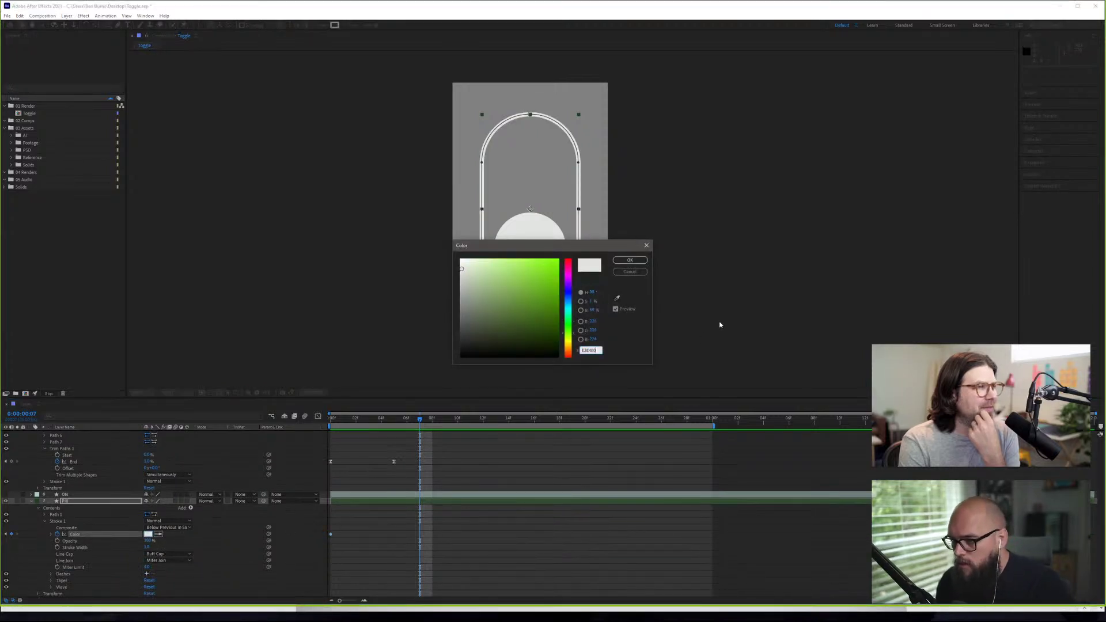
key("Return")
key("space")
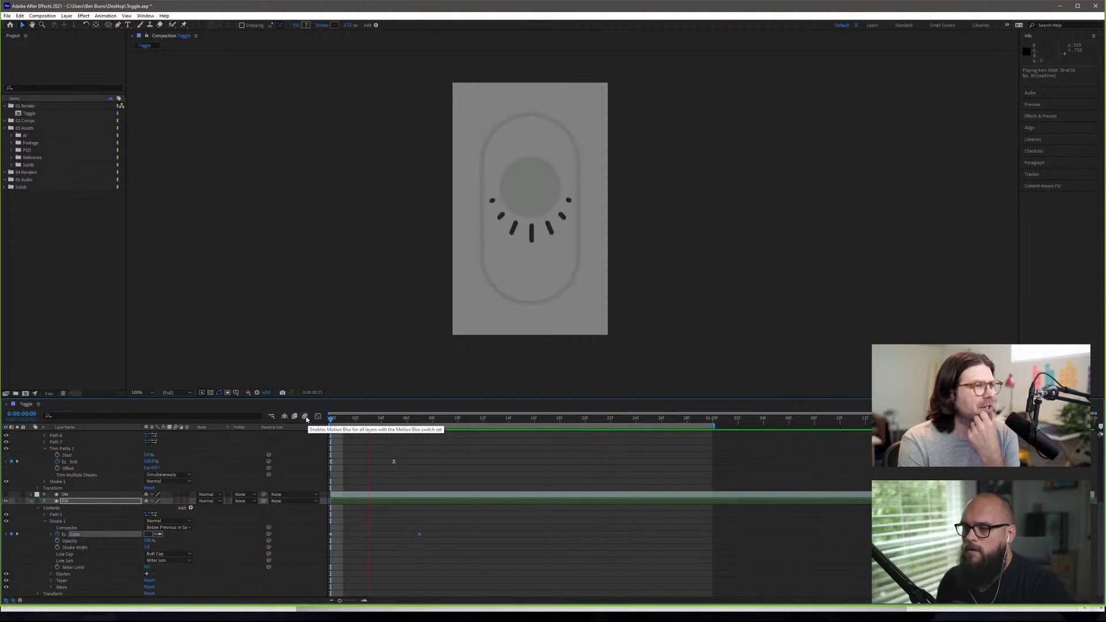
key("space")
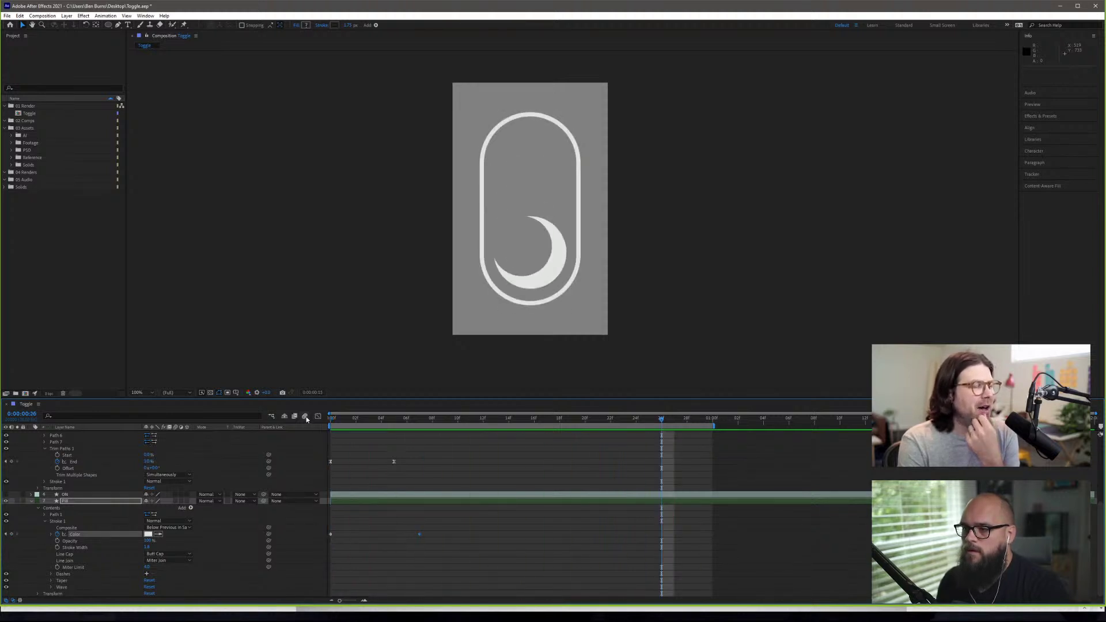
- Apply Easy Ease to the Sun's fill Color keyframes at frames 0 and 7 and expand its mask properties
scroll(425, 470, "up", 5)
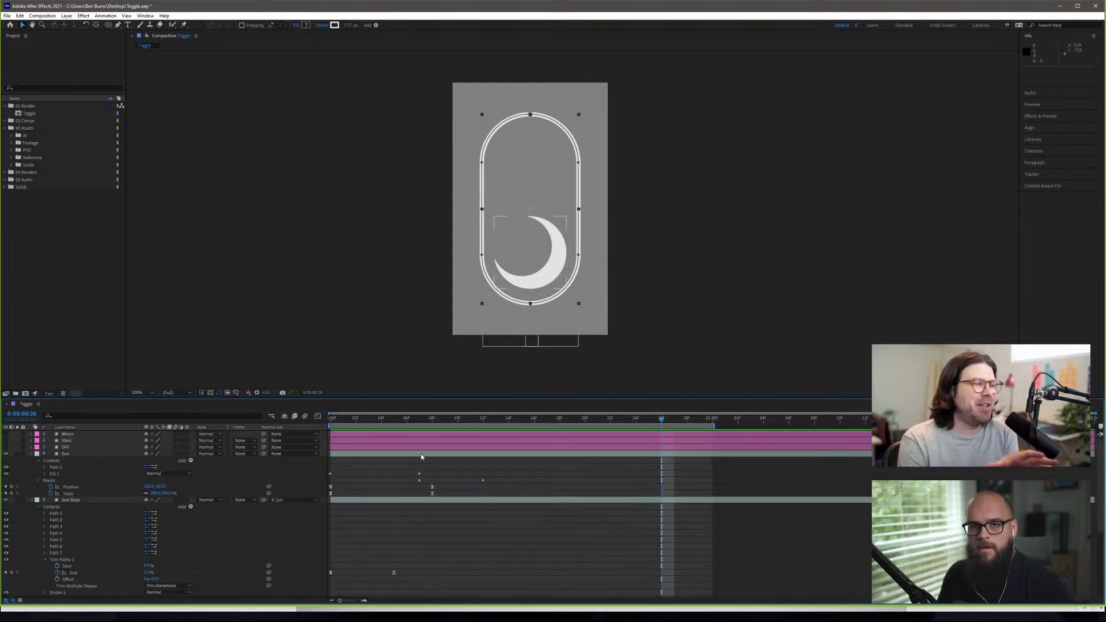
left_click(429, 441)
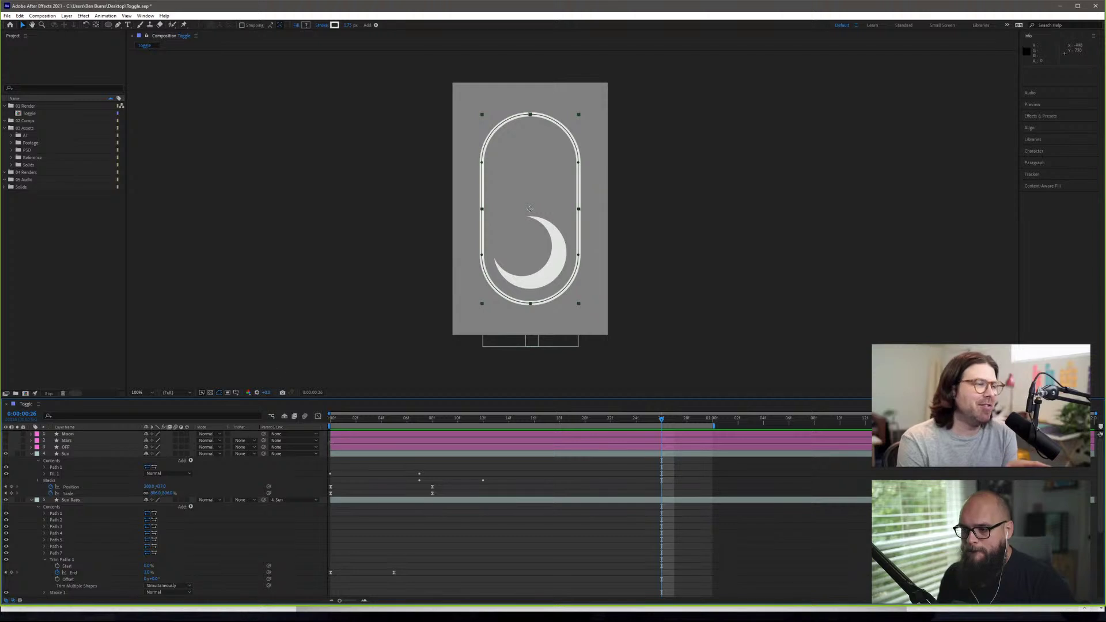
left_click(340, 473)
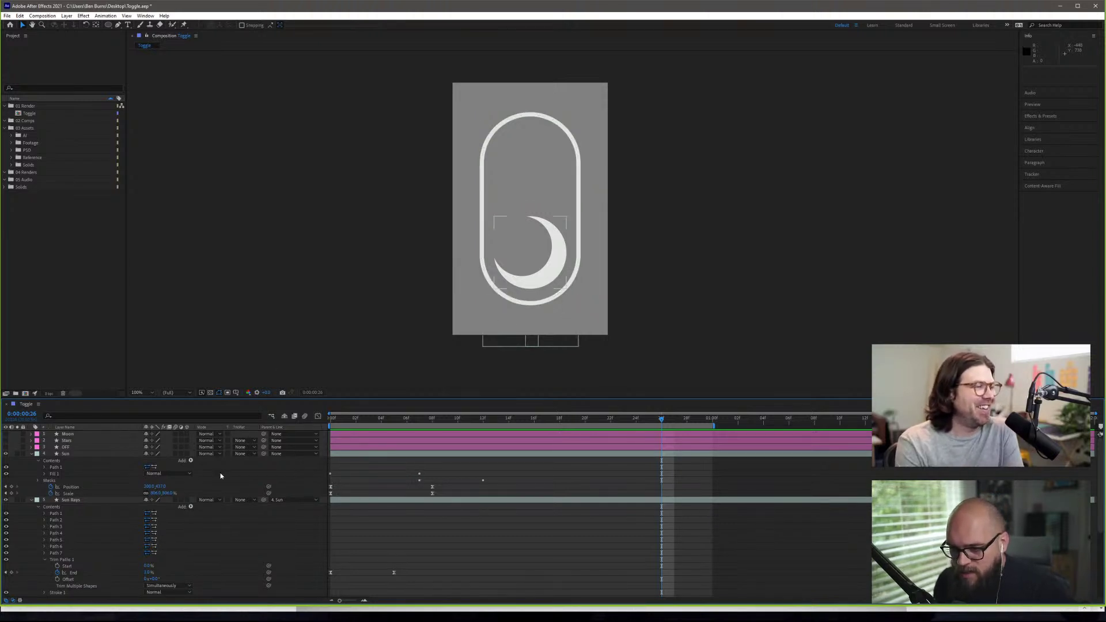
left_click(45, 473)
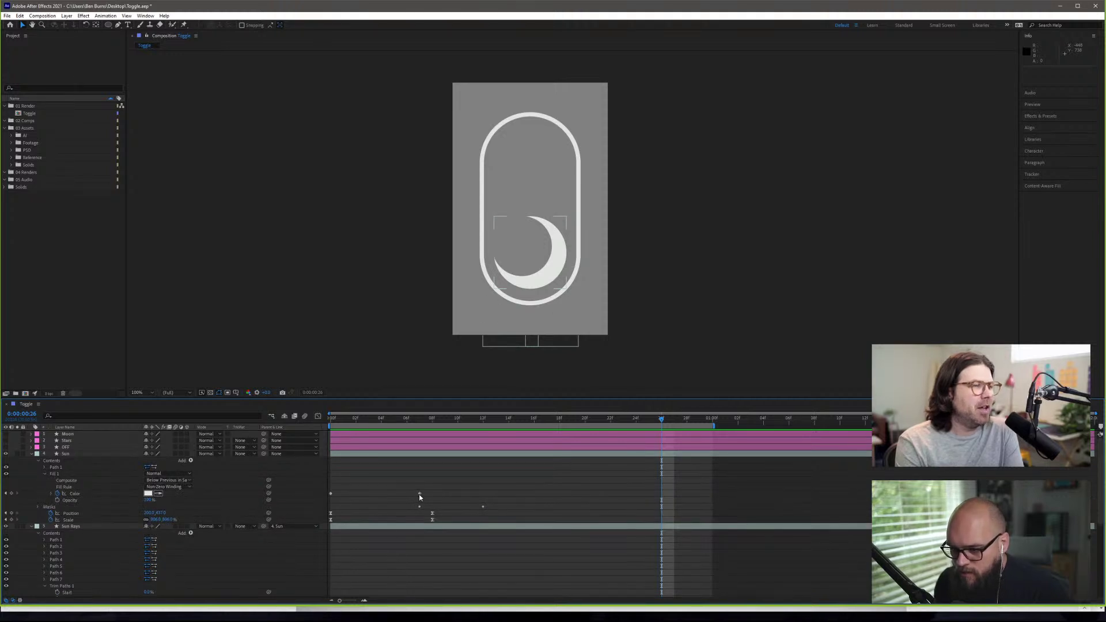
left_click(419, 494)
right_click(331, 494)
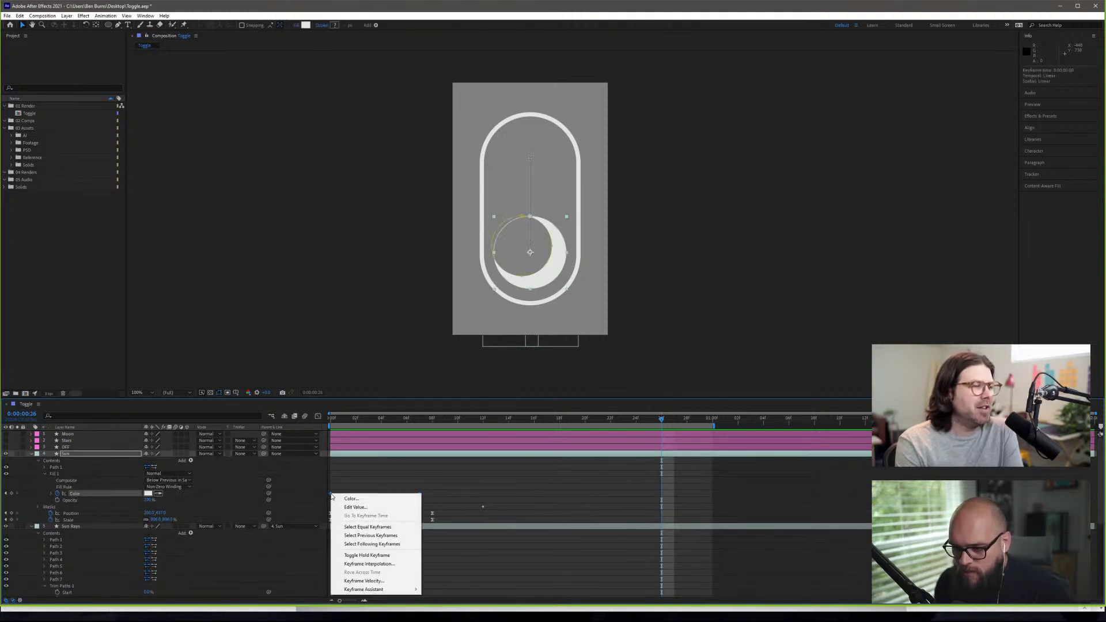
mouse_move(397, 589)
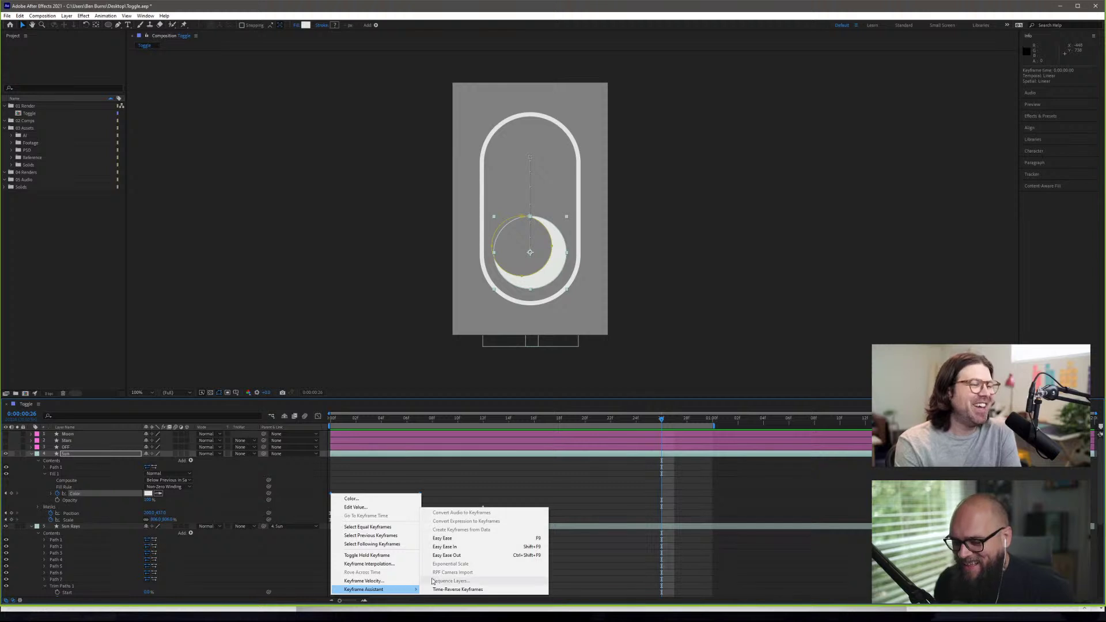
left_click(442, 539)
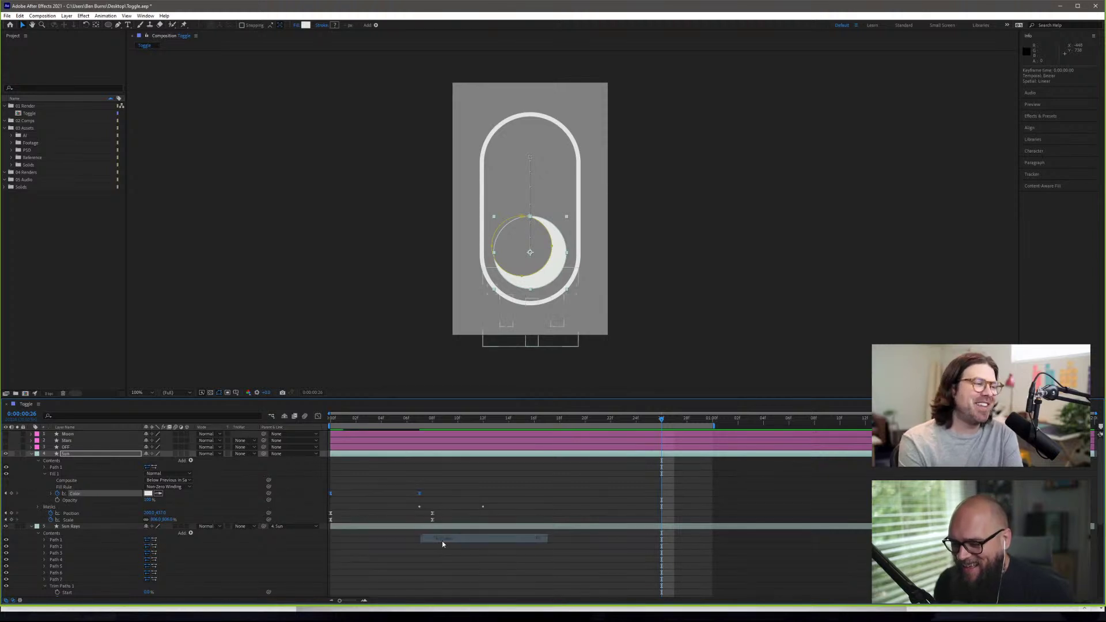
left_click(422, 511)
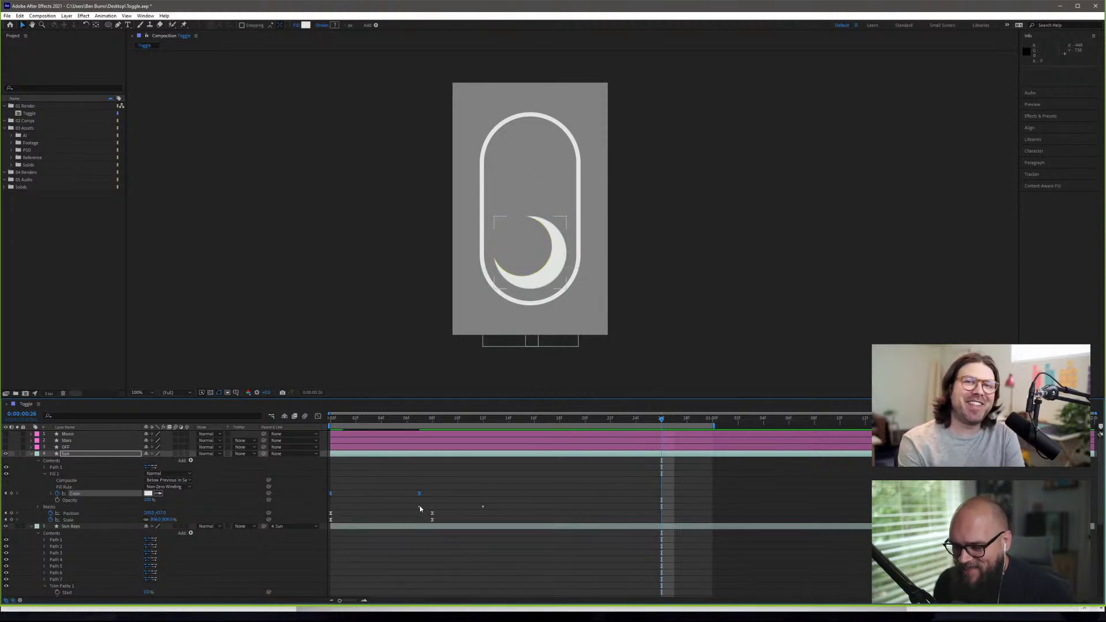
left_click(38, 507)
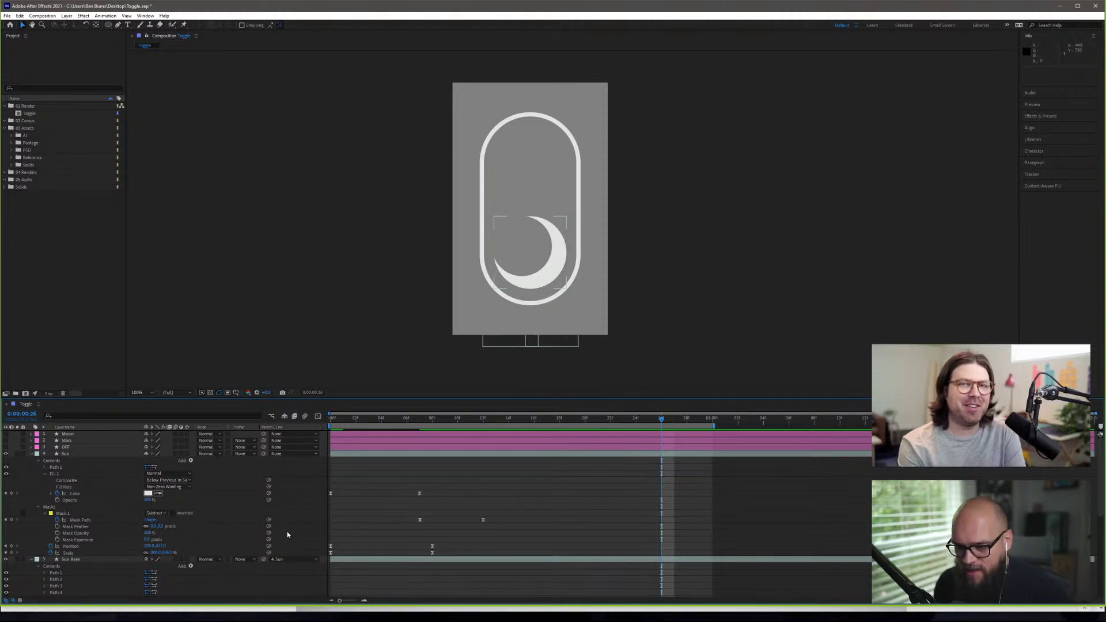
- Apply Easy Ease to the pill outline's stroke Color keyframes at frames 0 and 7
scroll(287, 535, "down", 5)
scroll(360, 537, "down", 3)
left_click(331, 534)
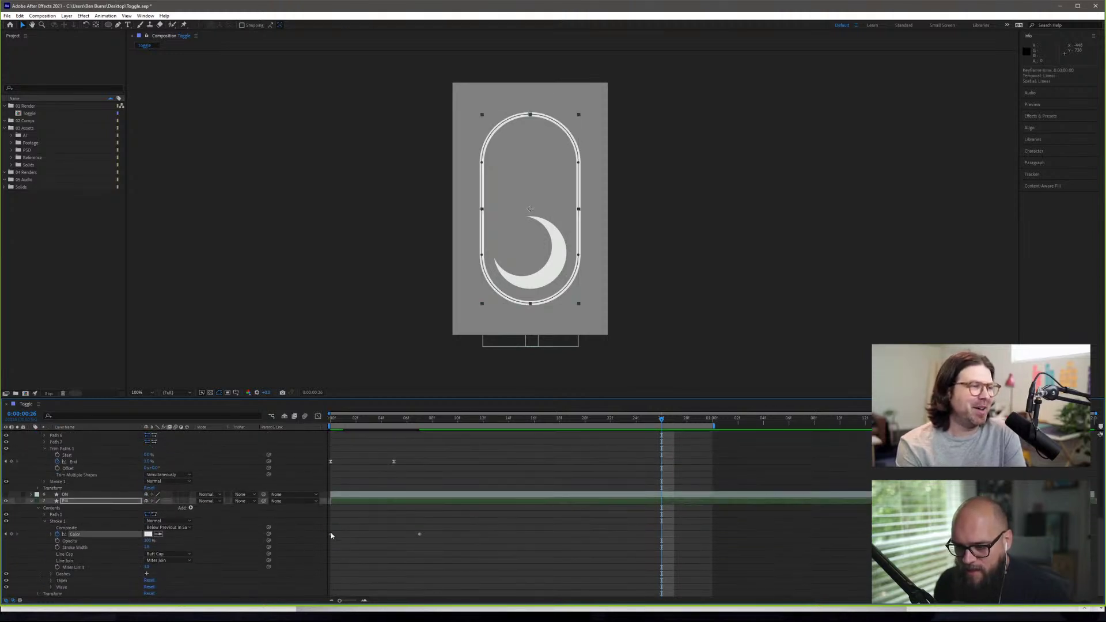
right_click(417, 533)
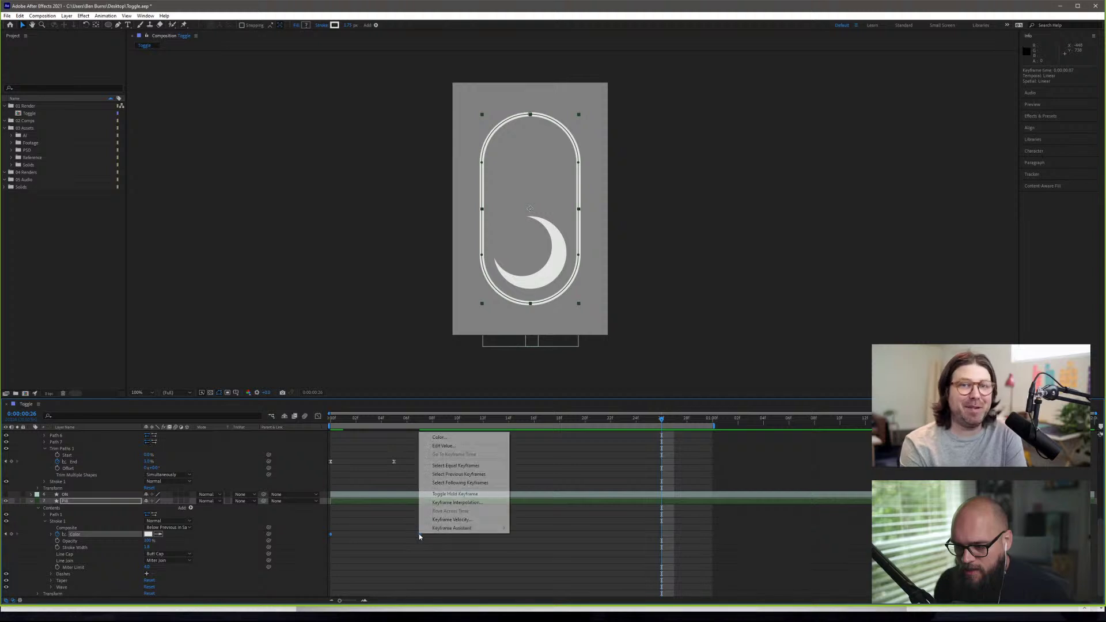
mouse_move(434, 534)
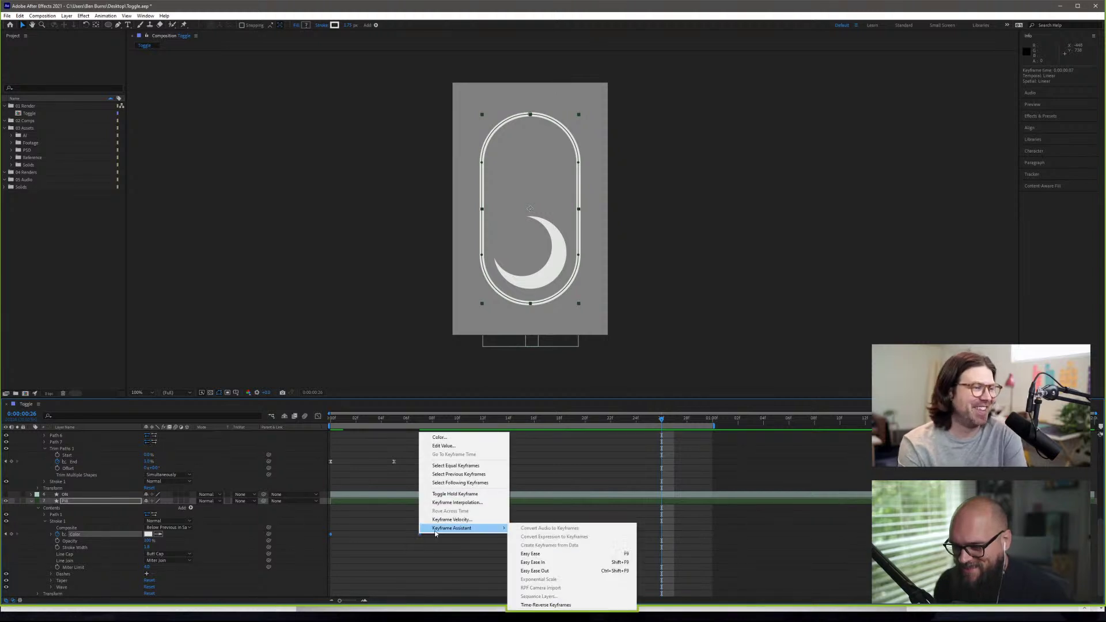
left_click(530, 555)
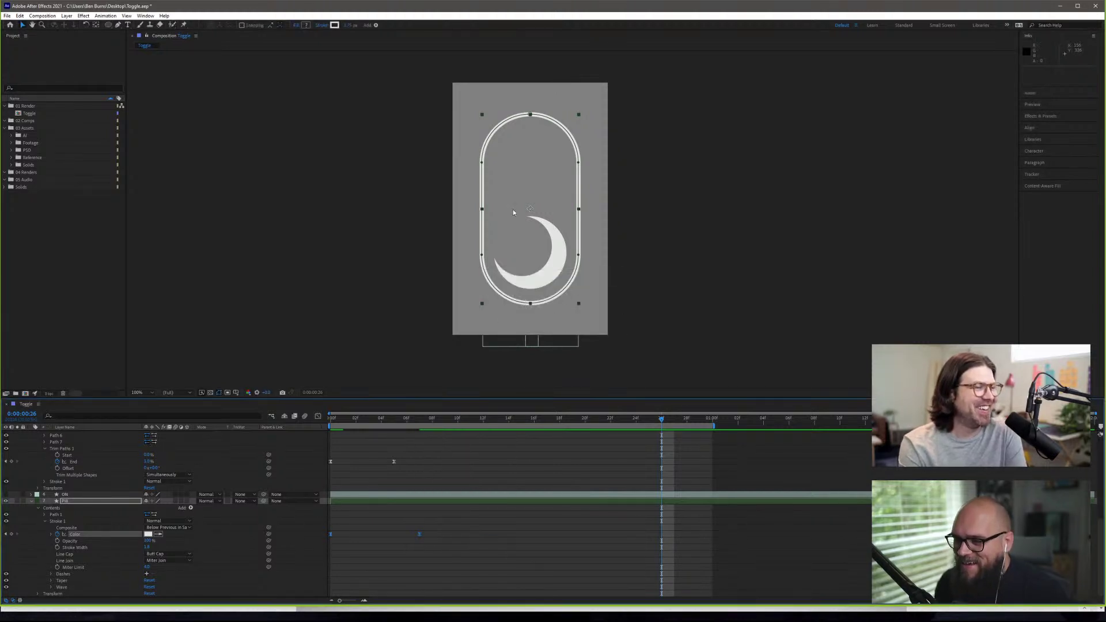
- Preview the sun-to-moon transition and scrub the timeline up to frame 13
key("space")
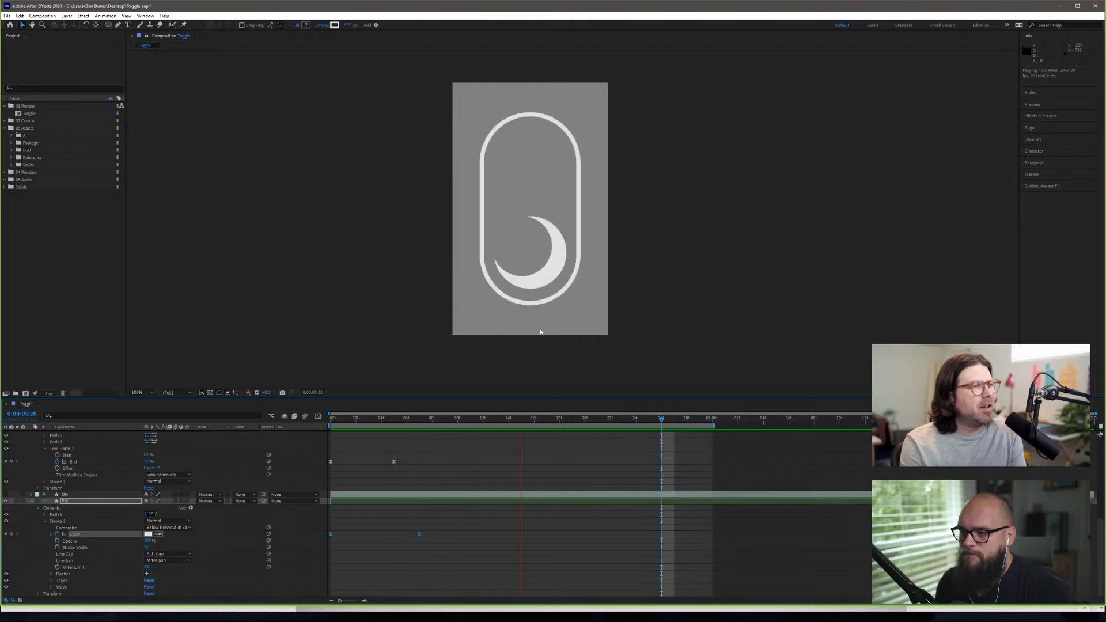
key("space")
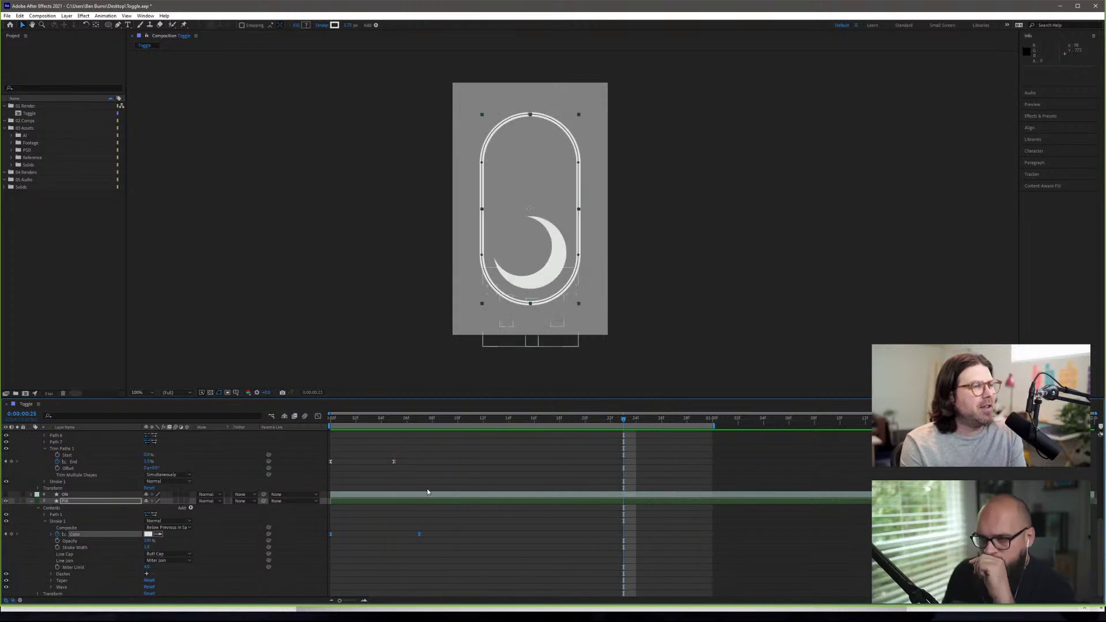
left_click(438, 420)
left_click_drag(438, 420, 494, 448)
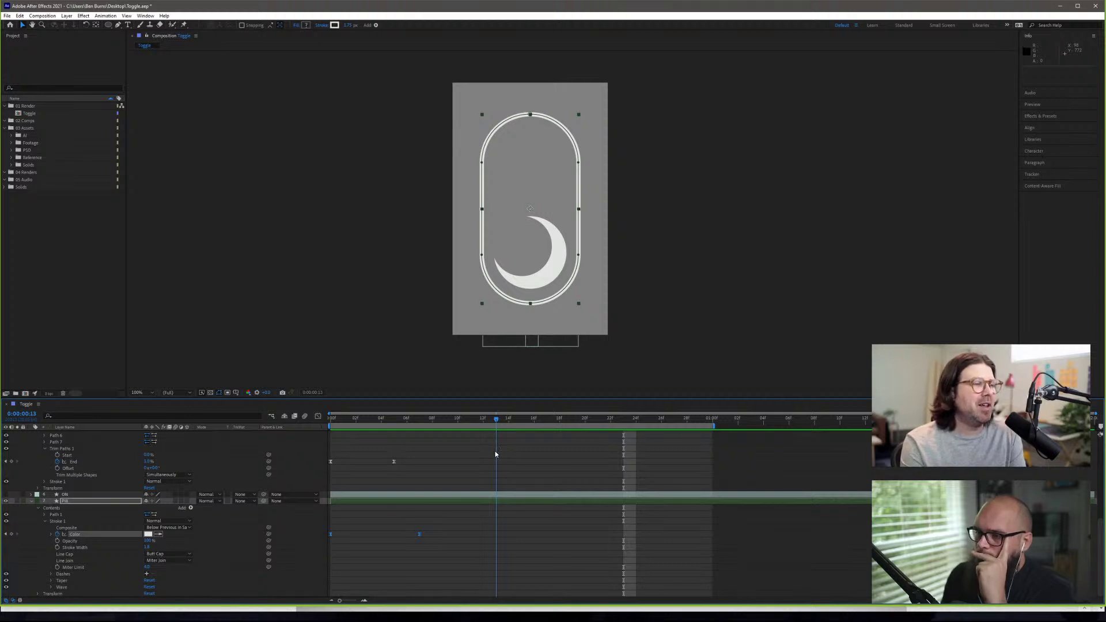
key("ctrl+z")
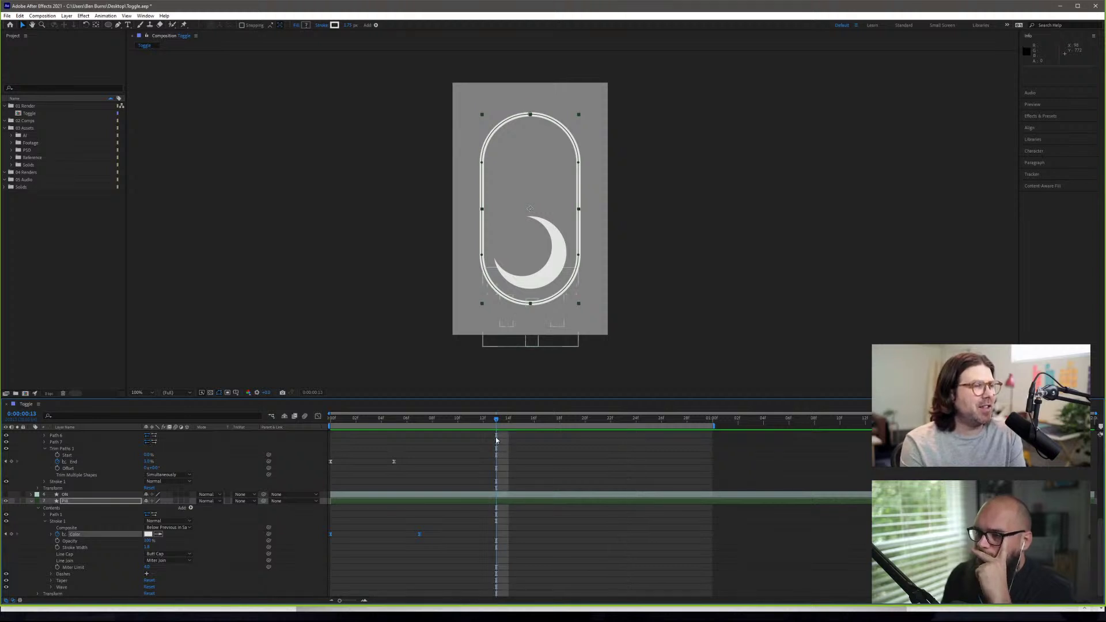
- Shift both of the Sun's Mask Path keyframes earlier so they sit at frames 4 and 9
scroll(462, 476, "up", 5)
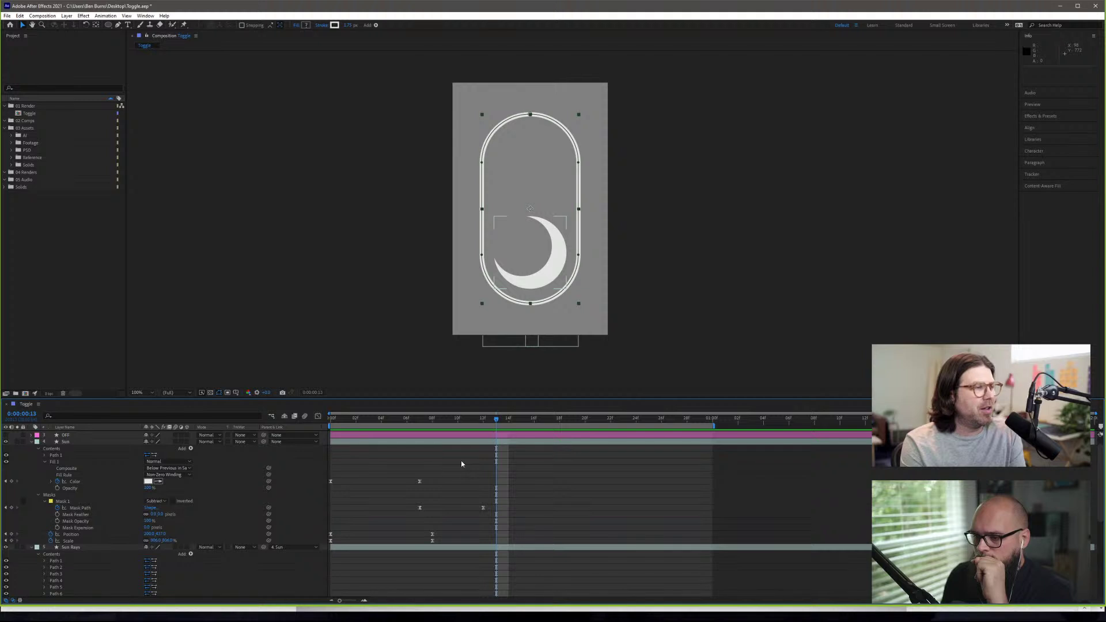
scroll(461, 461, "up", 1)
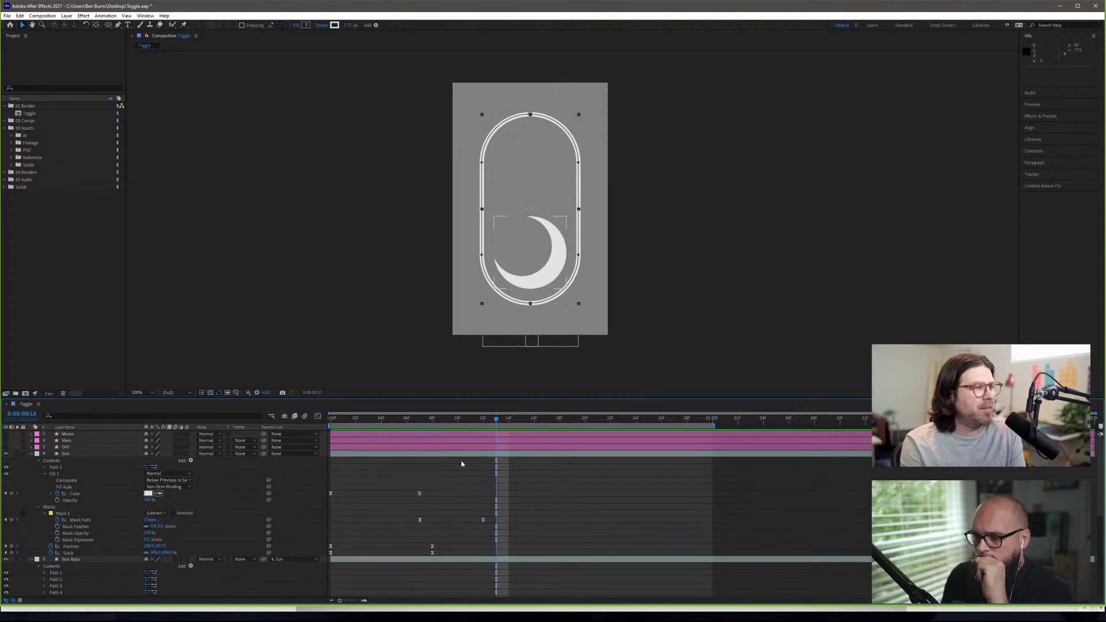
left_click(420, 520)
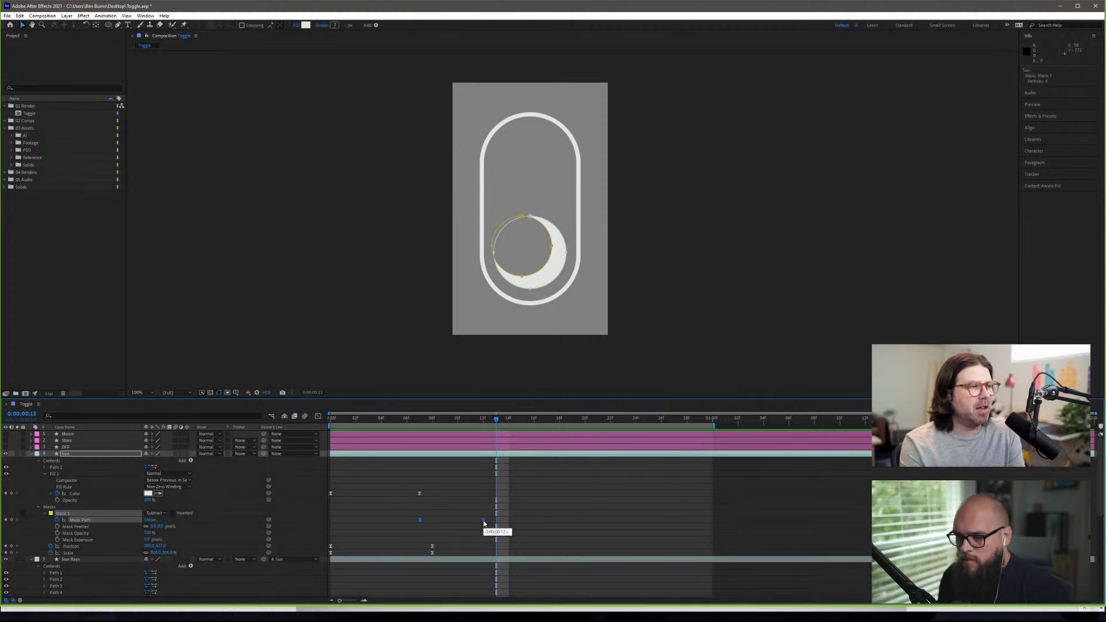
left_click_drag(484, 523, 496, 523)
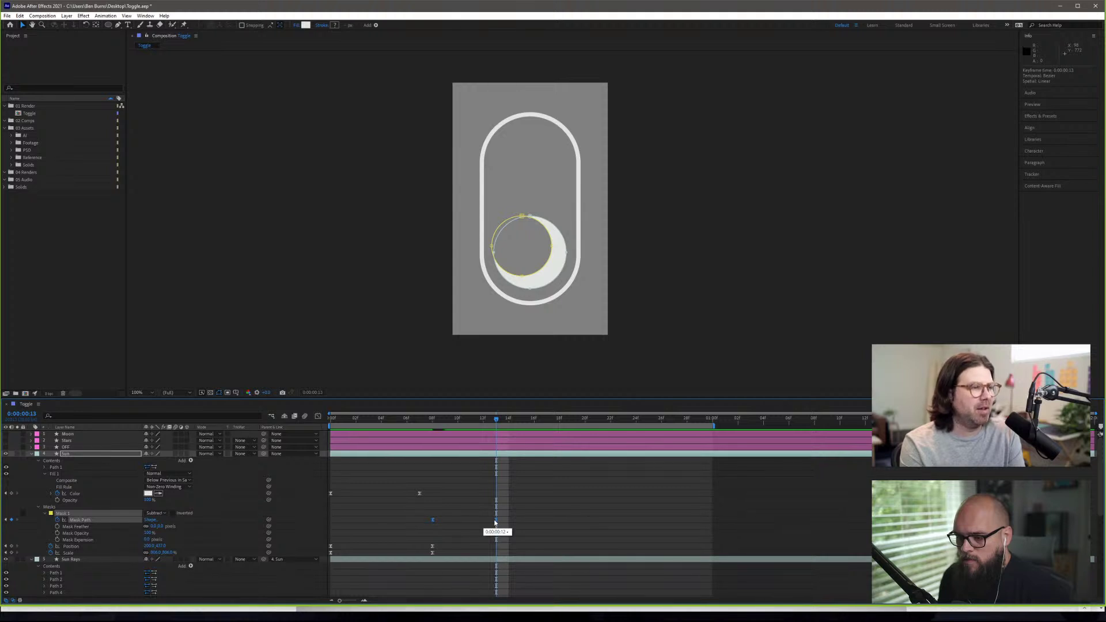
key("alt+Left")
key("alt+Left")
key("alt+Left")
key("alt+Left")
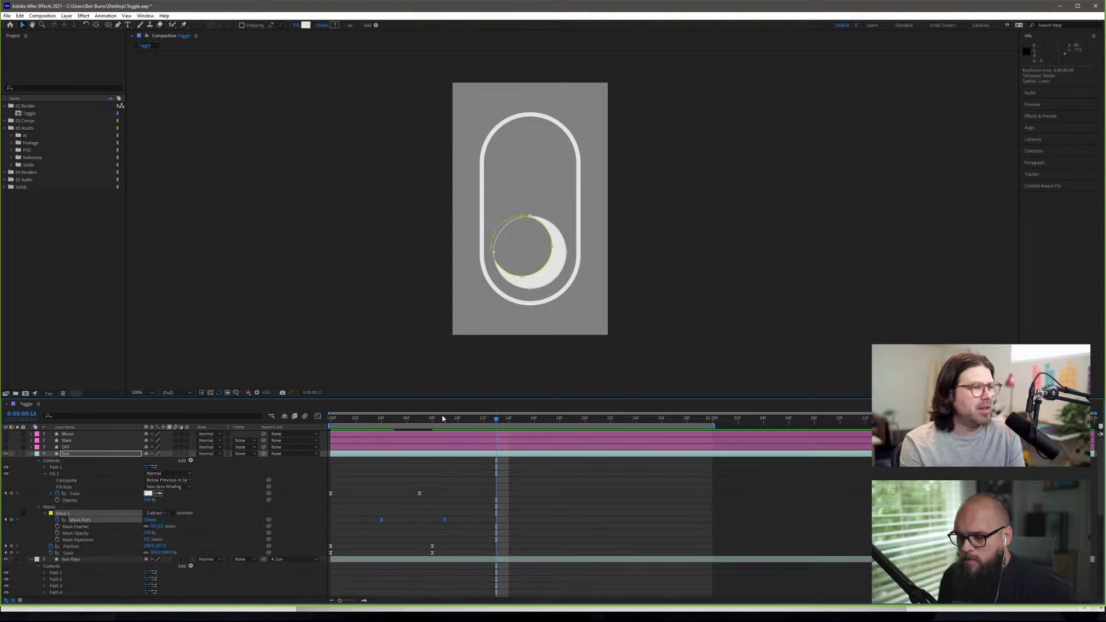
- Preview the retimed crescent mask animation and move to frame 3 to check the middle of the transition
left_click(349, 418)
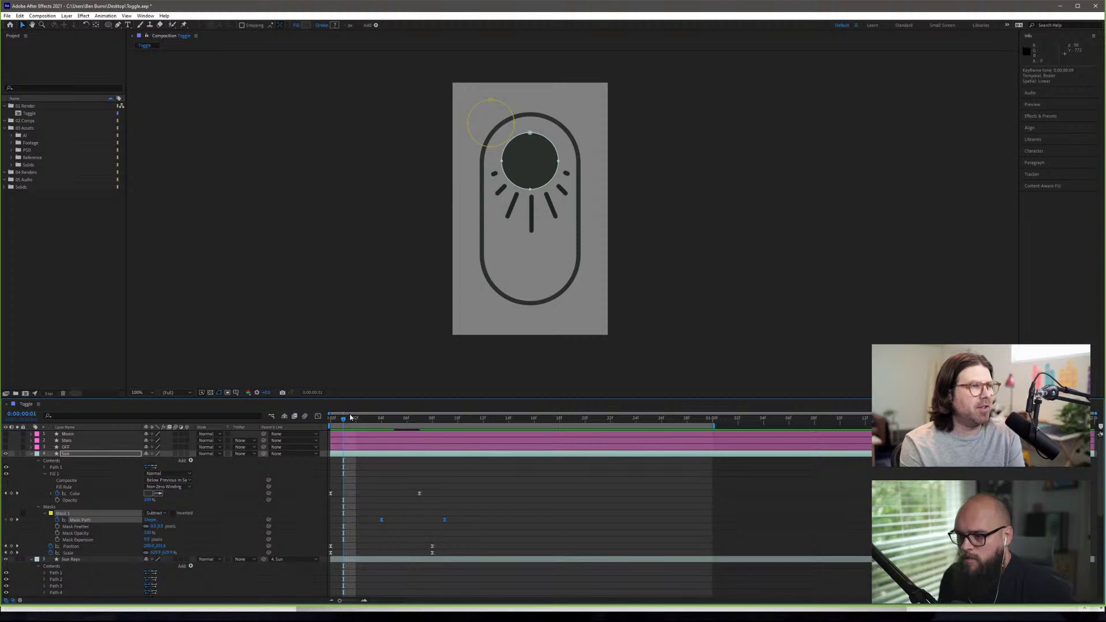
key("space")
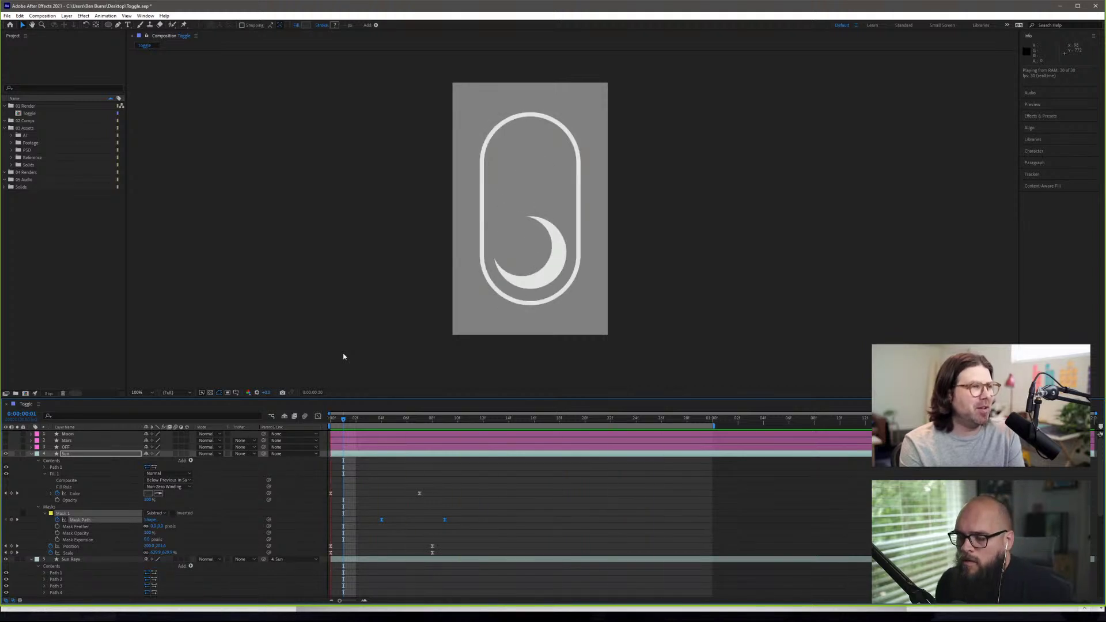
key("space")
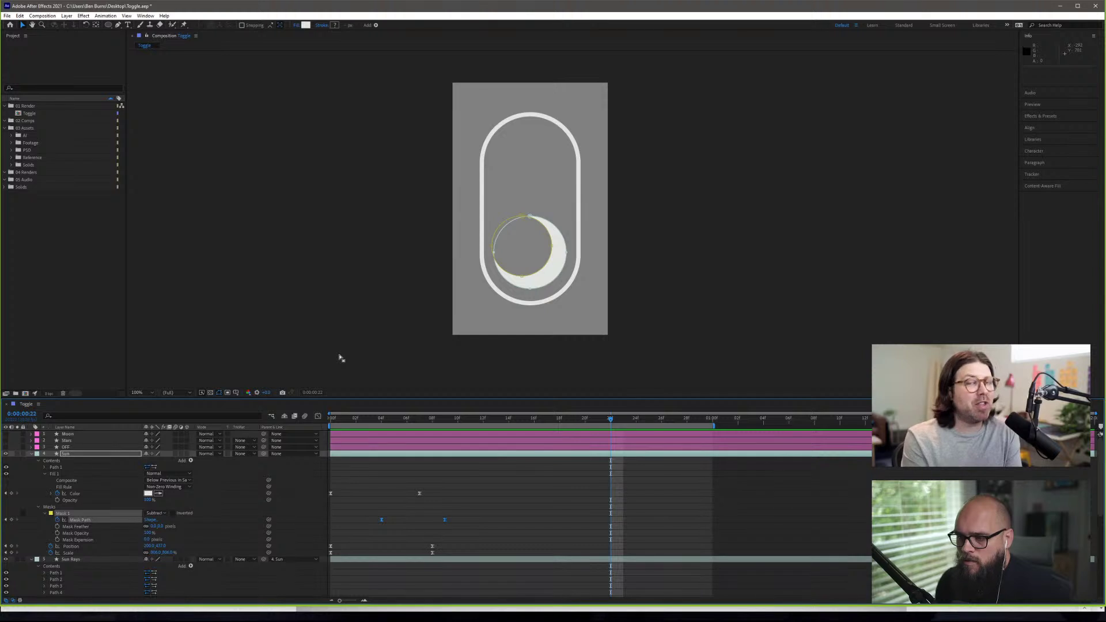
left_click(369, 418)
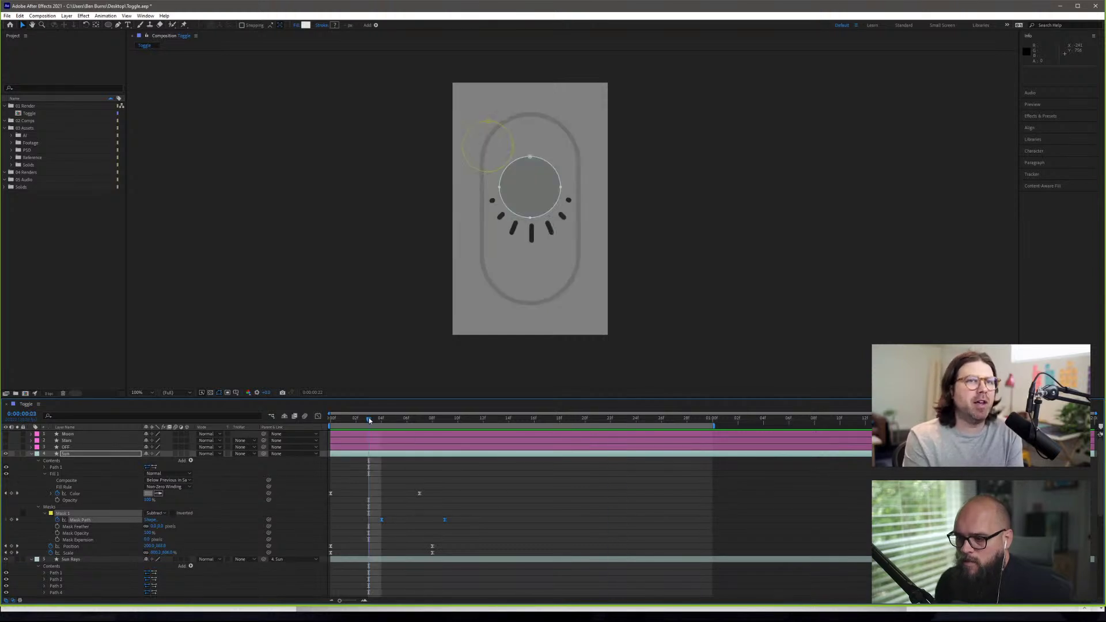
- Preview the transition and try to shift both of the Sun's Mask Path keyframes to frames 5 and 10
key("space")
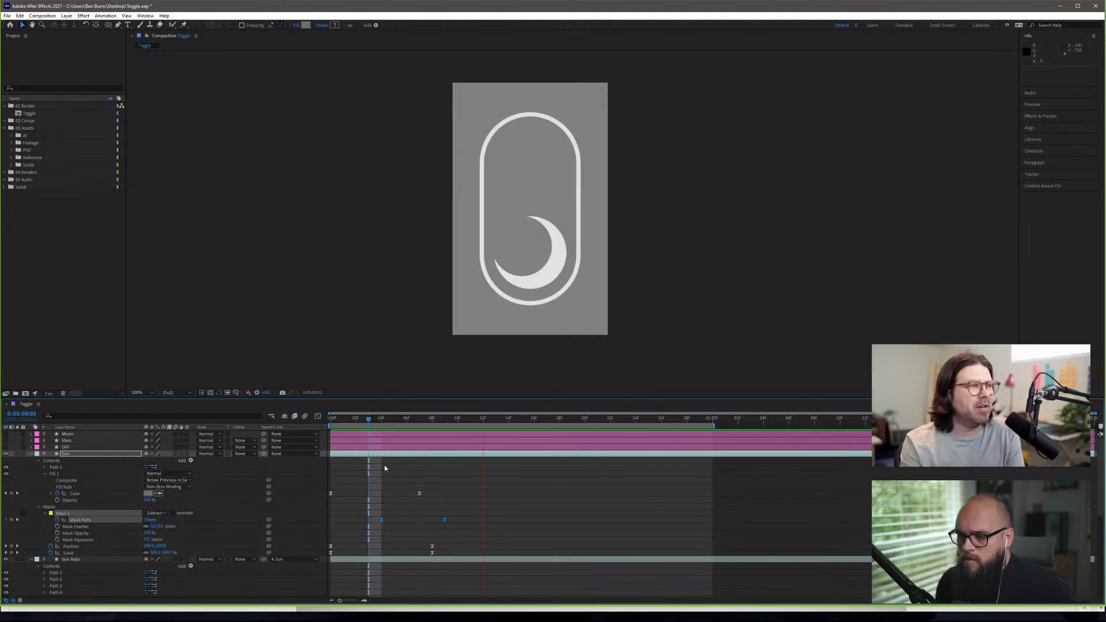
key("space")
left_click(444, 520)
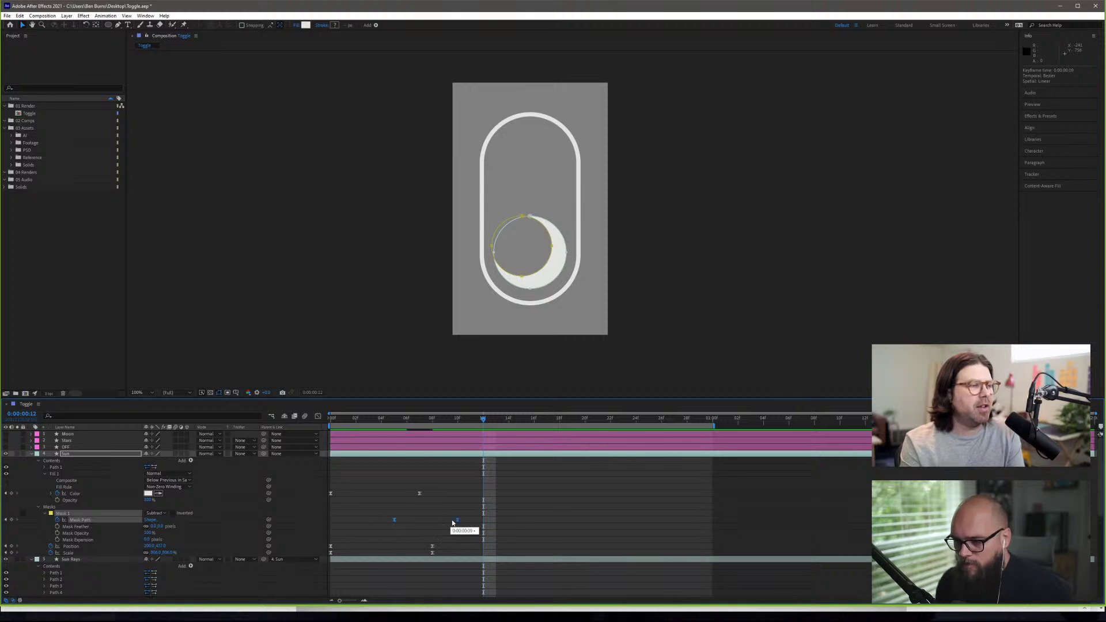
- Move only the first of the Sun's Mask Path keyframes to frame 5
left_click(417, 424)
left_click_drag(416, 419, 378, 445)
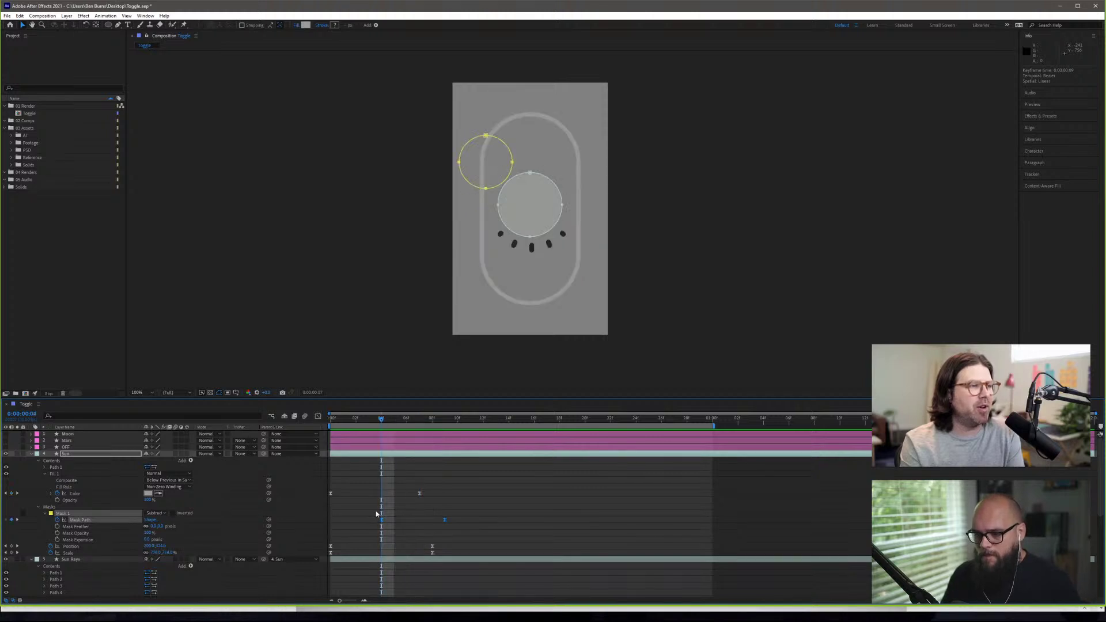
left_click(395, 508)
left_click_drag(381, 520, 394, 519)
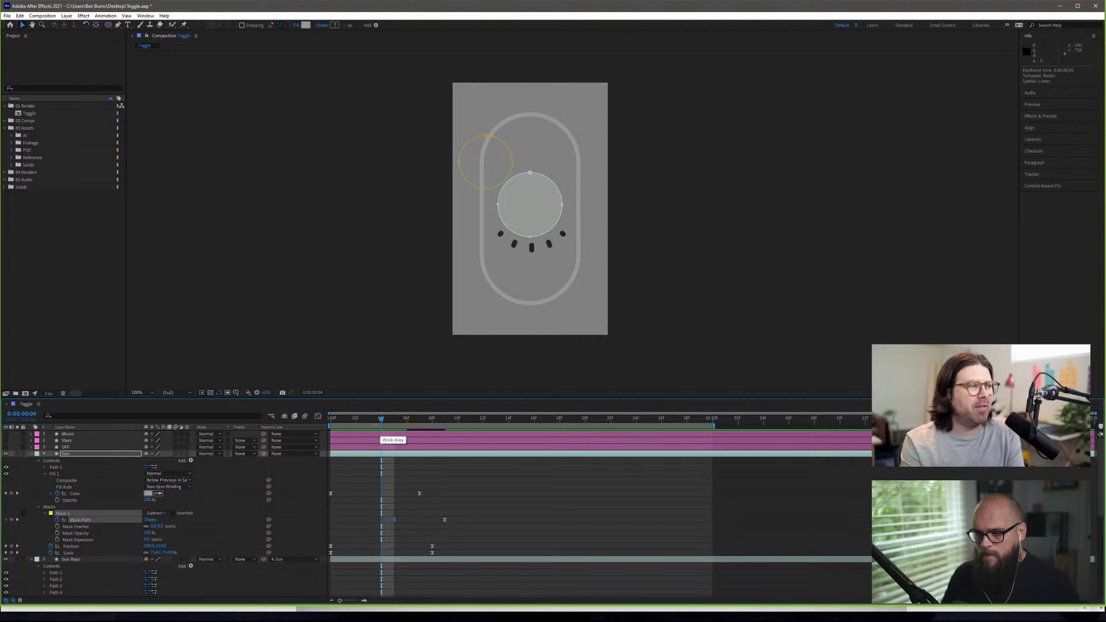
- Preview the sun-to-moon transition with the shortened mask animation
key("space")
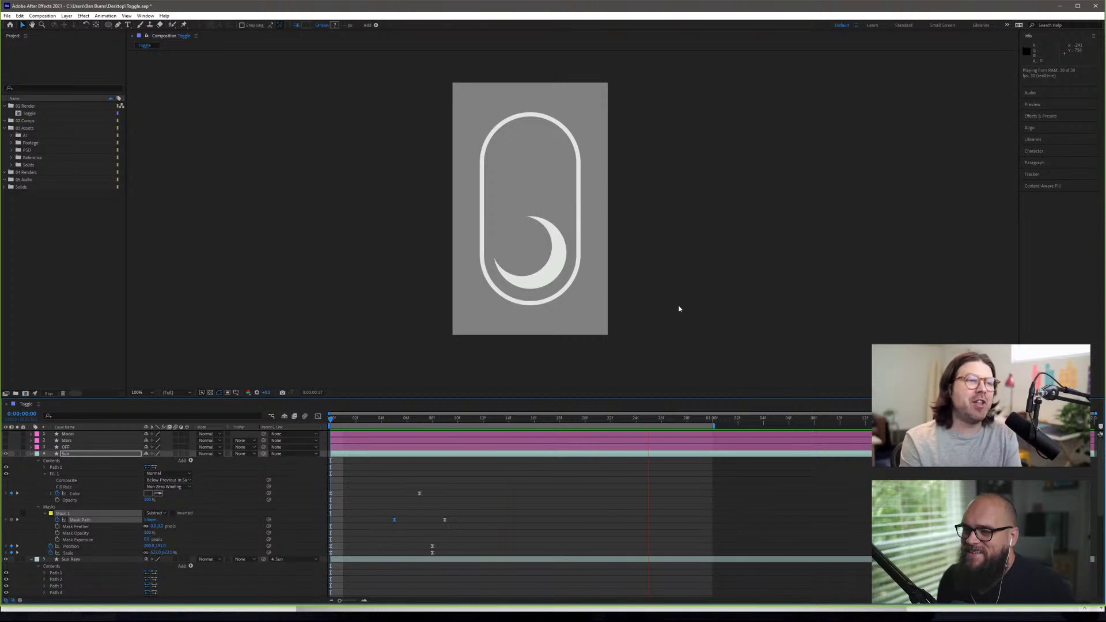
key("space")
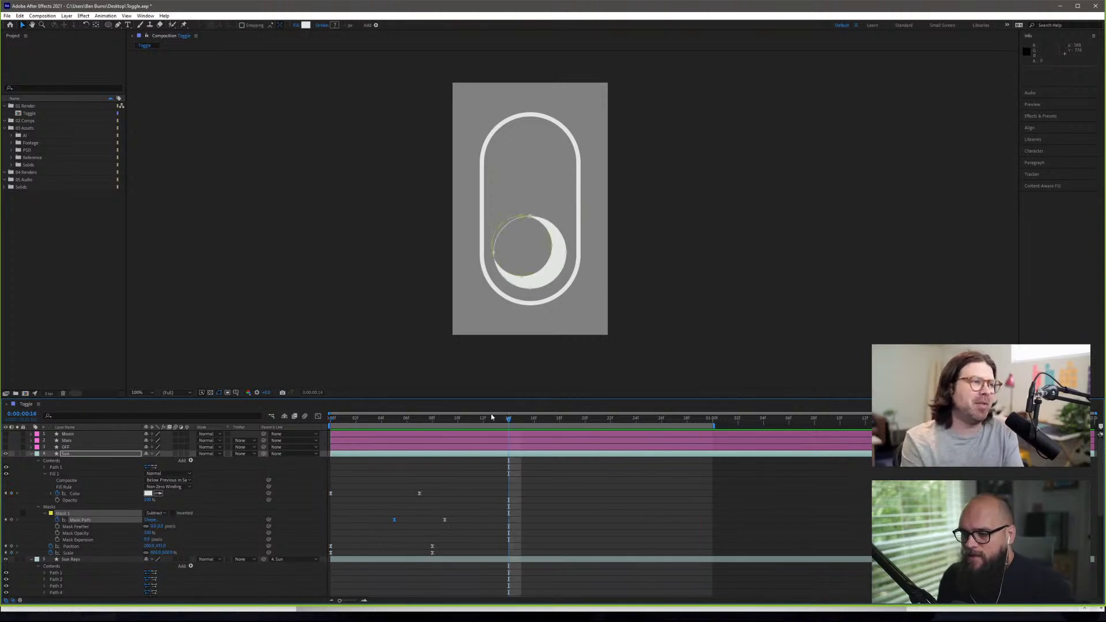
left_click_drag(491, 415, 507, 444)
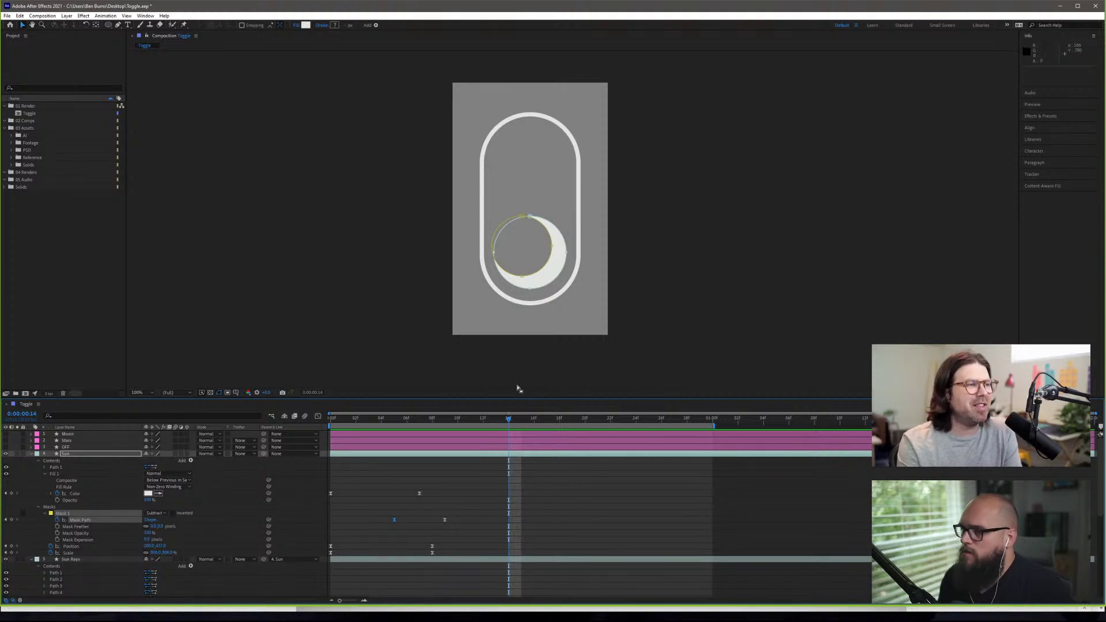
- Add a Color keyframe at frame 0 to Stroke 1 of the Sun Rays layer
left_click_drag(420, 424, 332, 424)
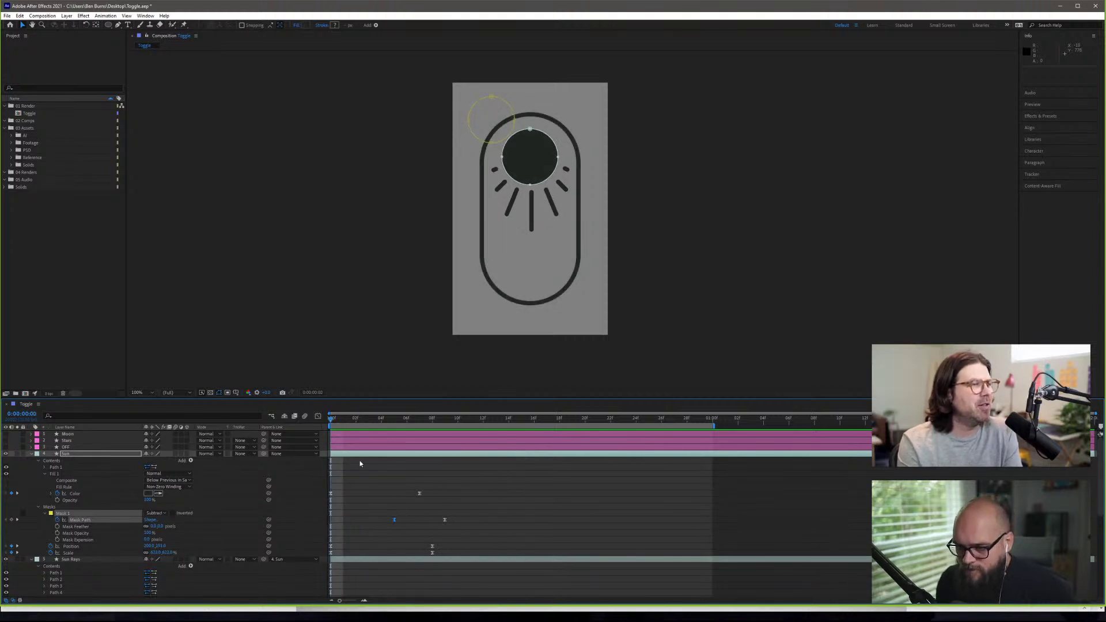
scroll(360, 464, "down", 5)
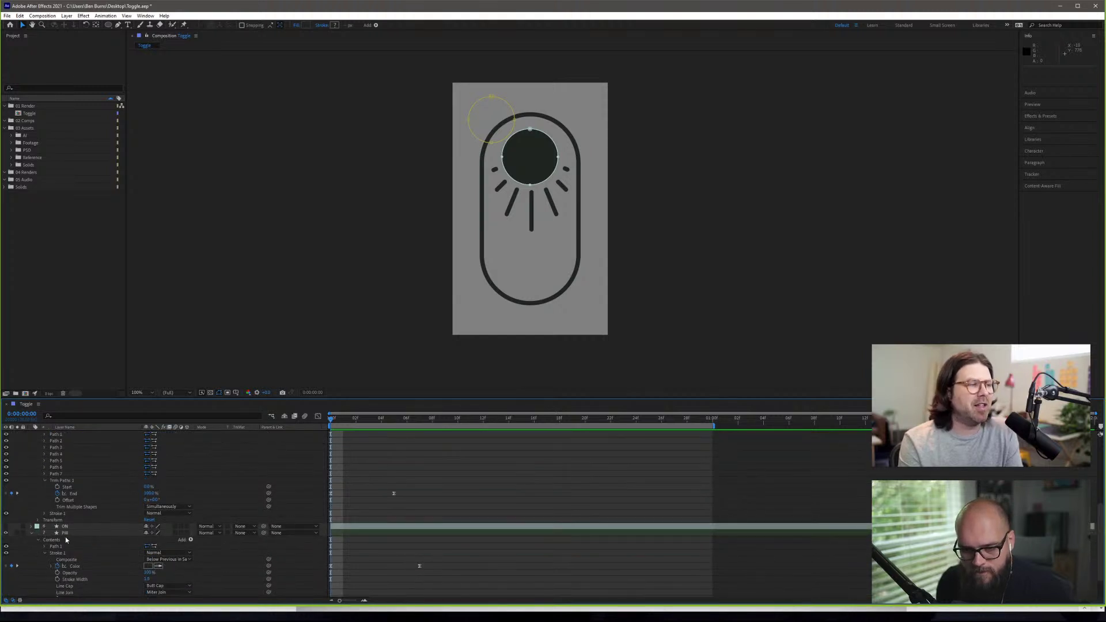
left_click(32, 533)
scroll(44, 533, "down", 1)
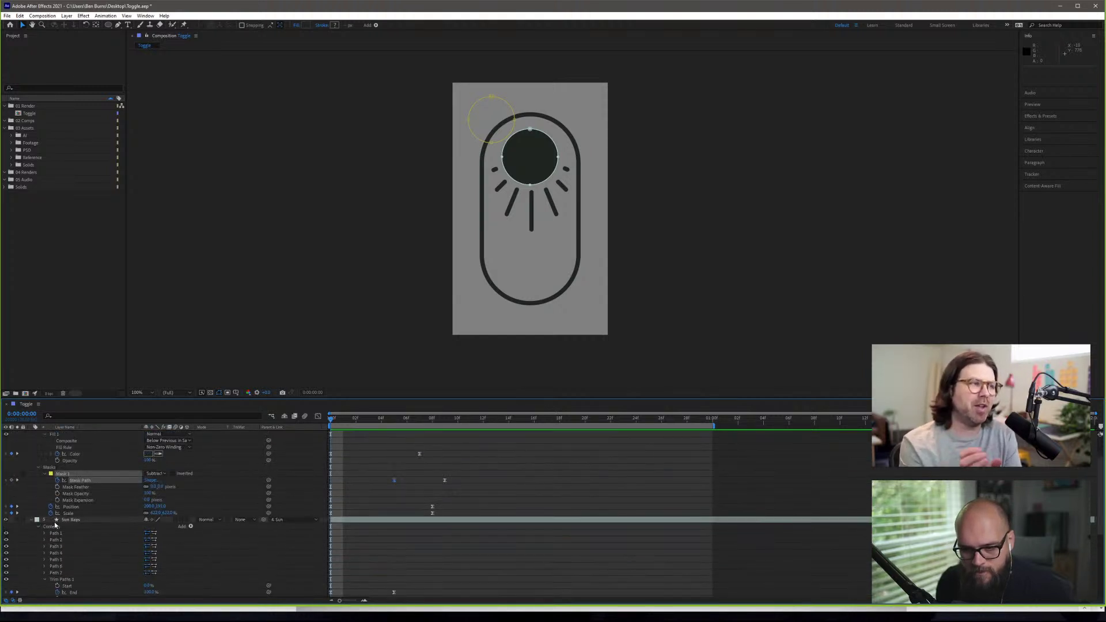
scroll(51, 538, "up", 3)
scroll(52, 553, "down", 2)
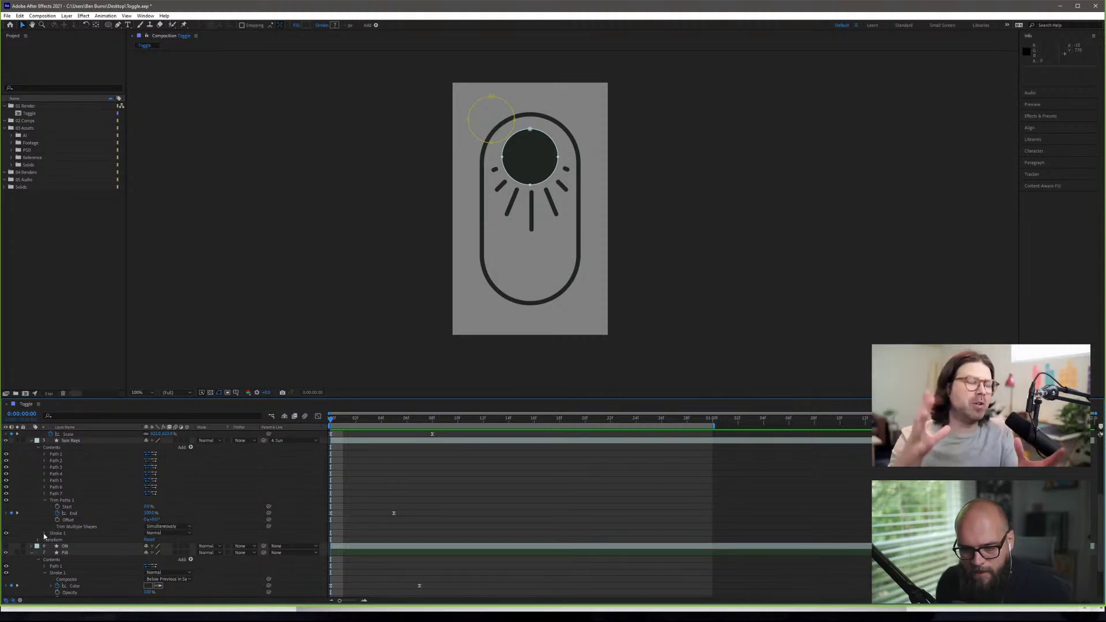
left_click(45, 532)
scroll(218, 556, "down", 2)
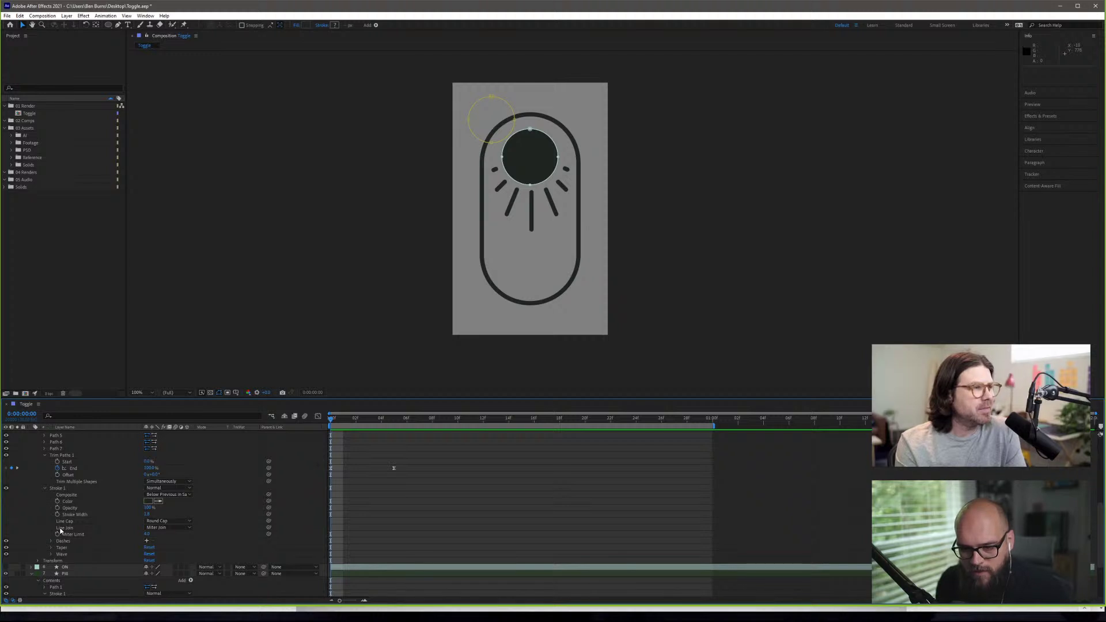
left_click(57, 501)
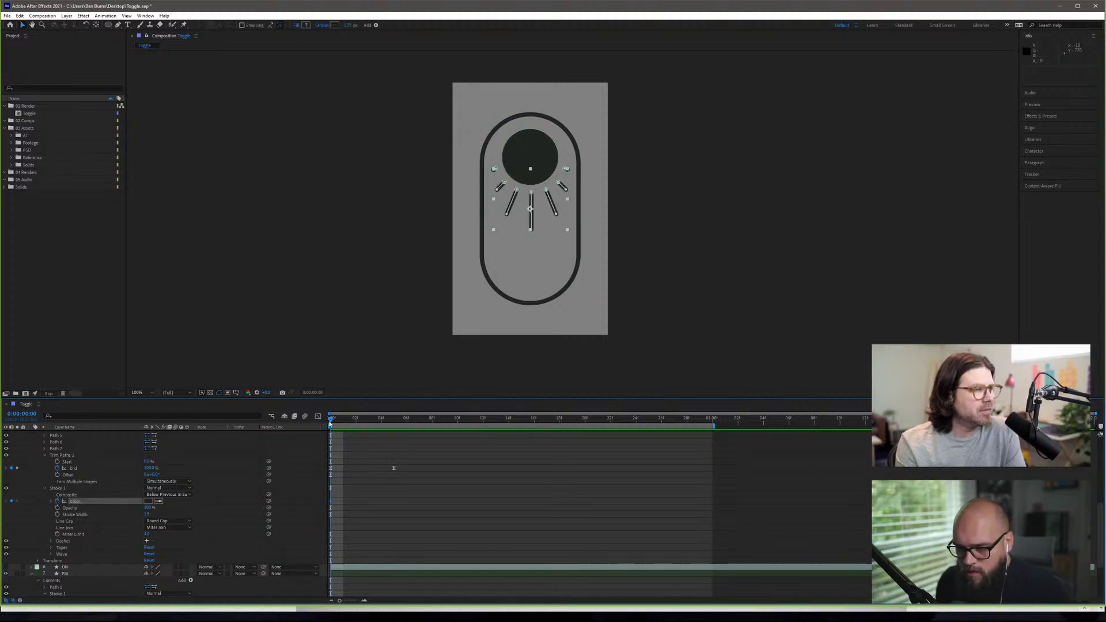
- Set the Sun Rays' Stroke 1 Color to E2E4E0 at frame 7 and preview the color change
left_click_drag(338, 421, 395, 429)
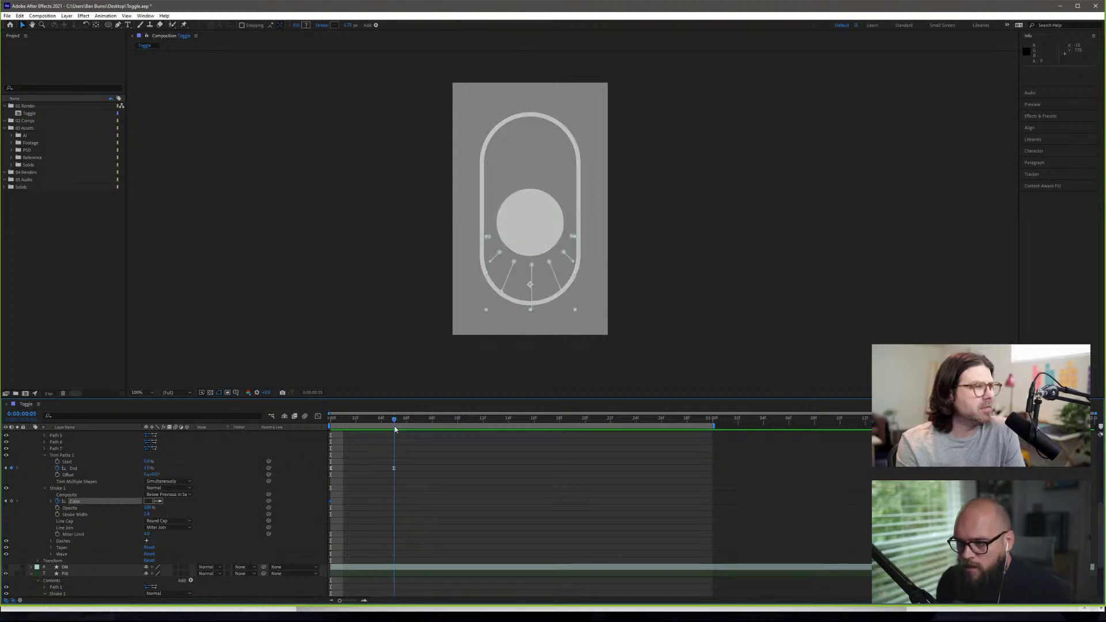
scroll(410, 491, "up", 10)
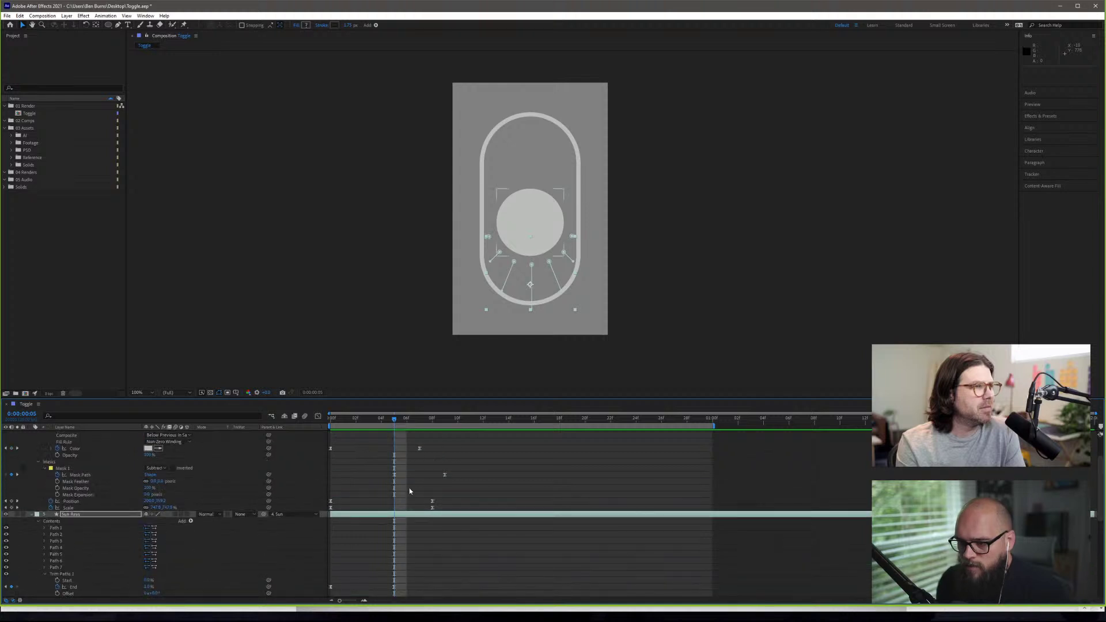
scroll(411, 491, "down", 2)
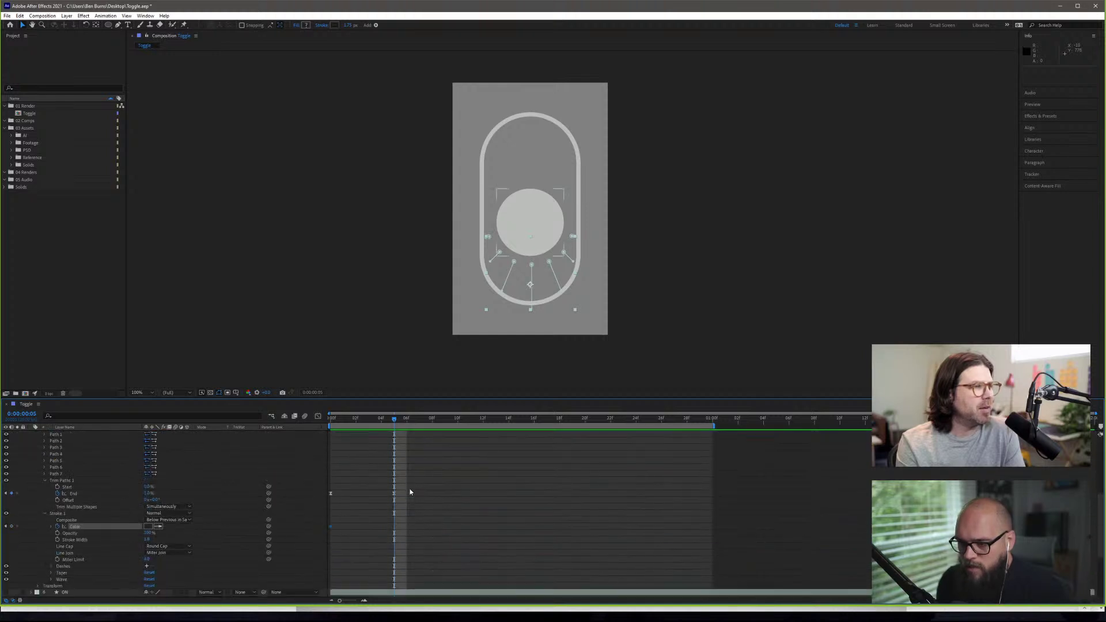
scroll(410, 491, "down", 2)
left_click_drag(395, 423, 415, 420)
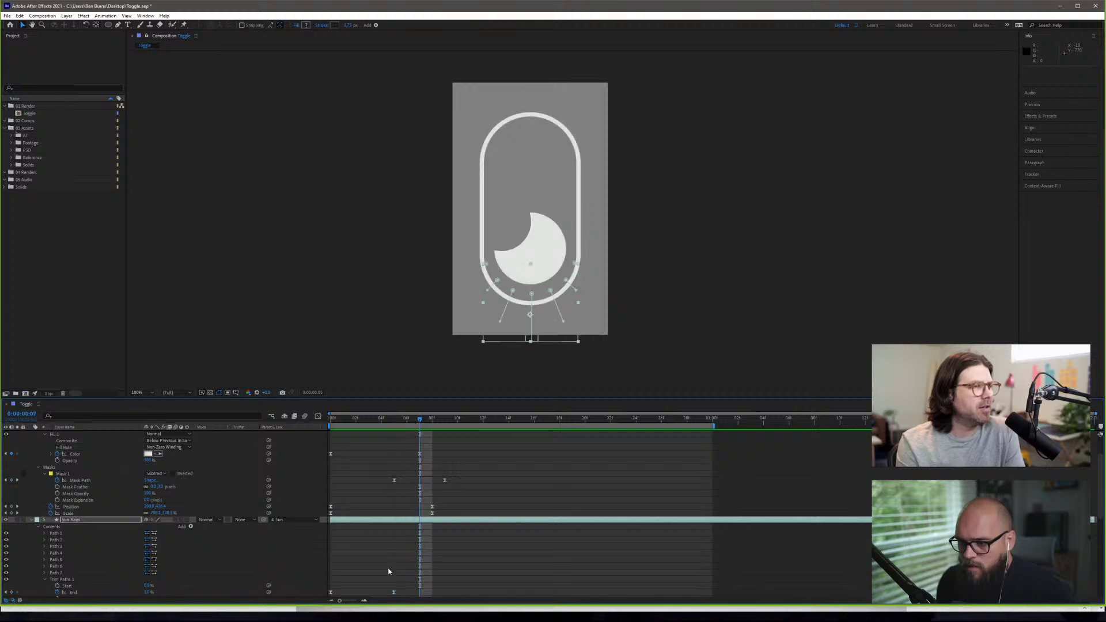
scroll(389, 569, "down", 5)
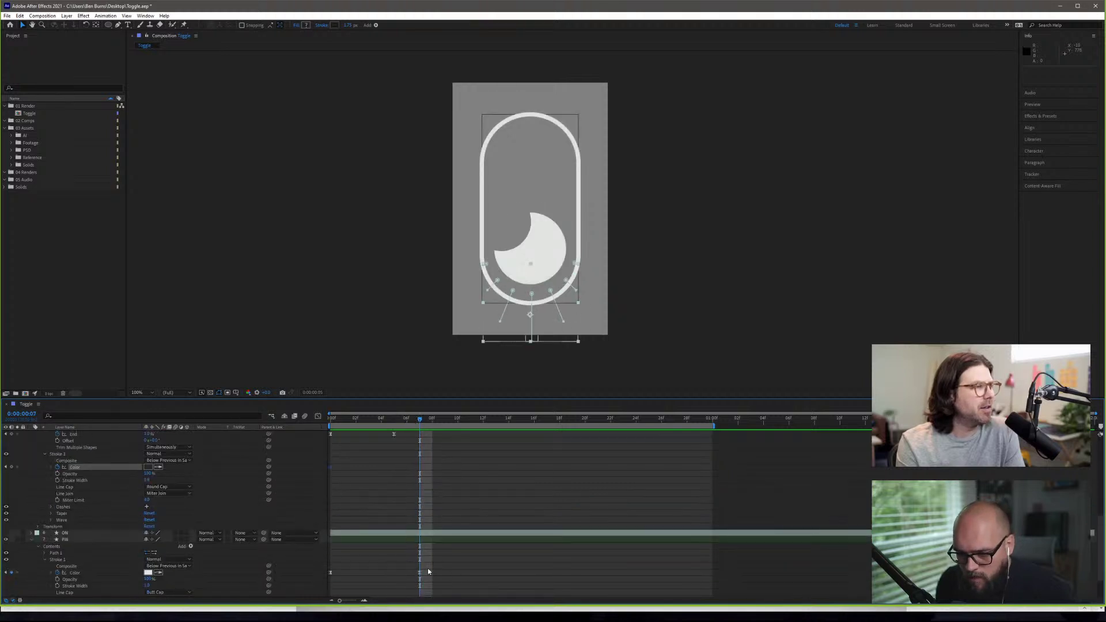
scroll(174, 547, "down", 2)
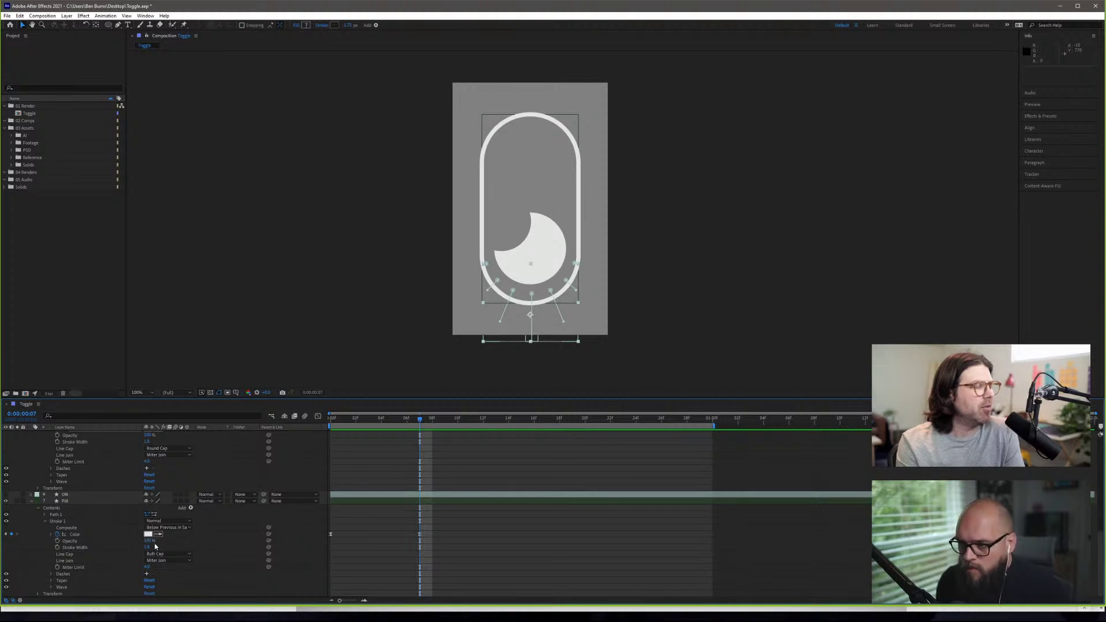
scroll(163, 550, "up", 4)
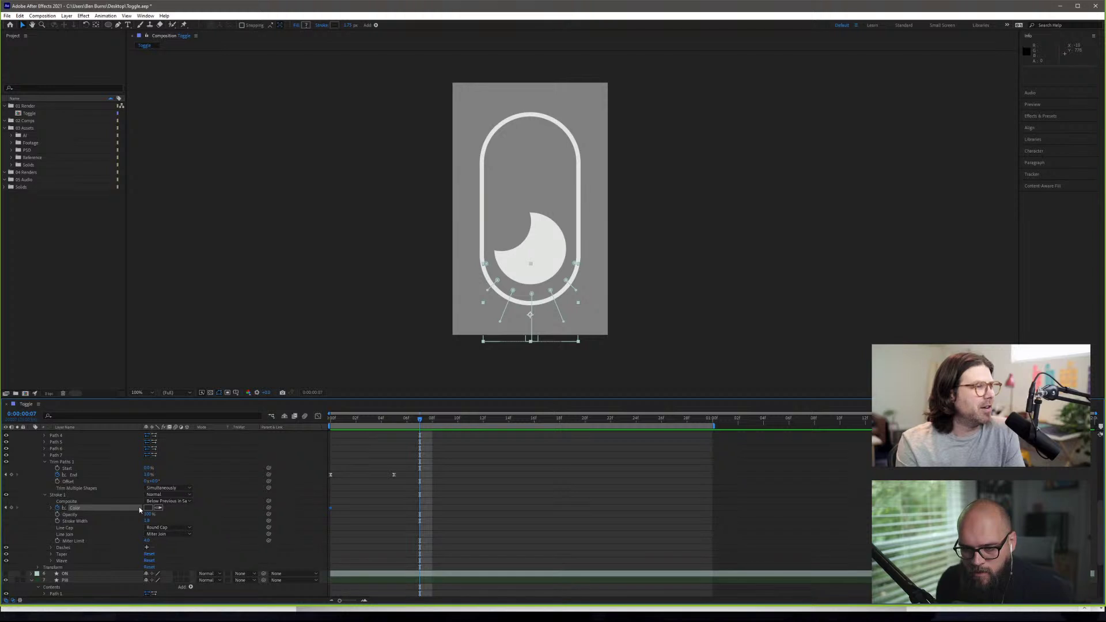
left_click(151, 507)
type("e2e4e0")
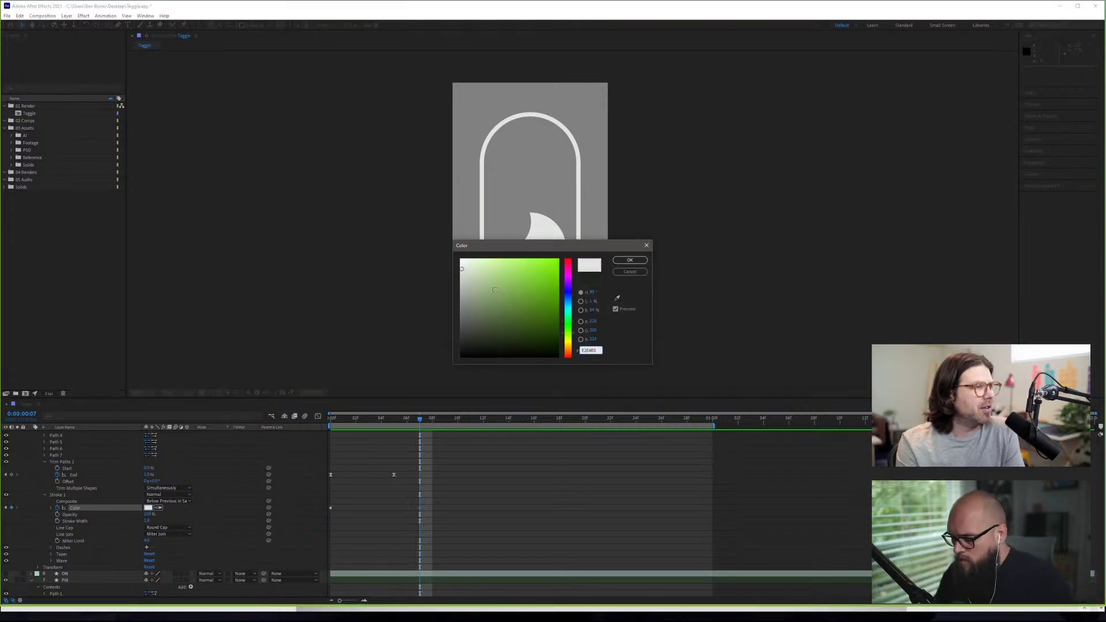
key("Return")
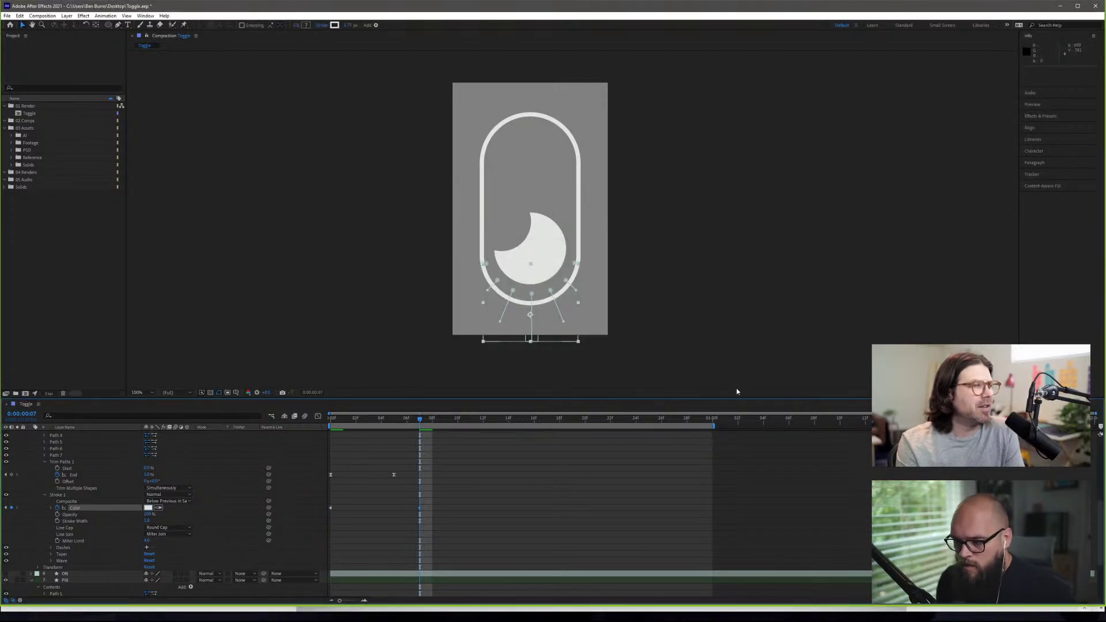
key("space")
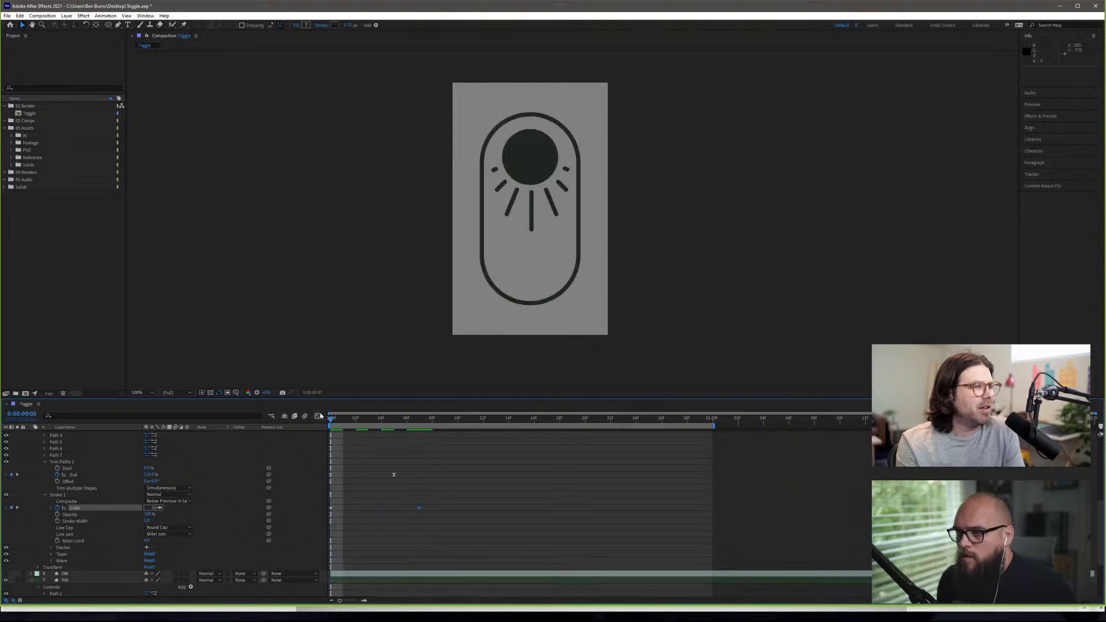
key("space")
- Apply Easy Ease to the Sun Rays' stroke Color keyframes at frames 0 and 7 and preview the animation
scroll(396, 495, "down", 4)
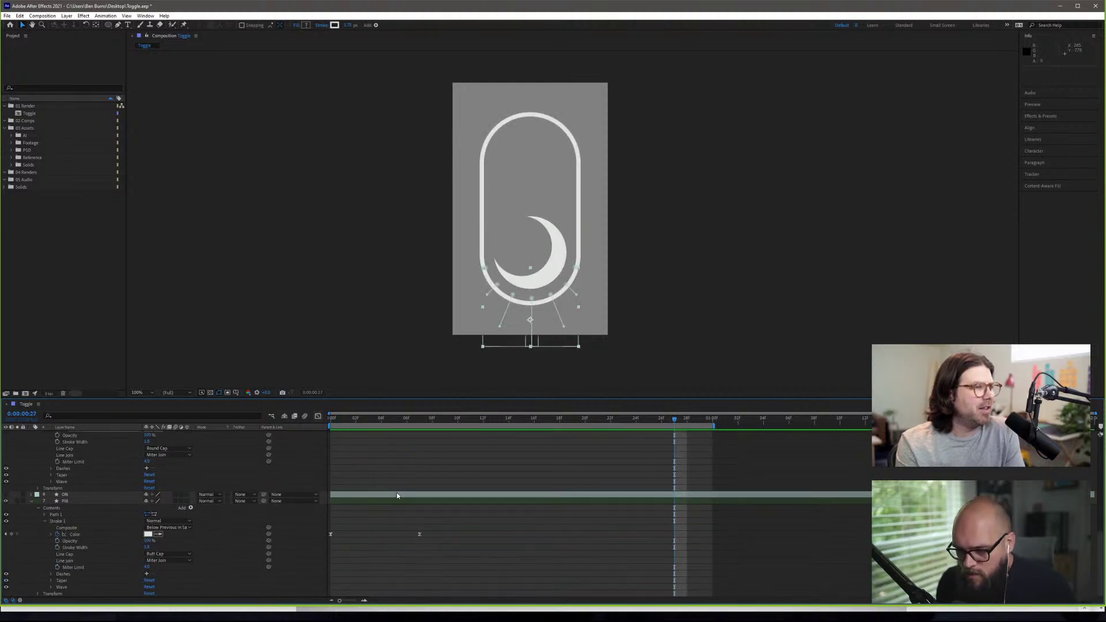
scroll(399, 494, "up", 3)
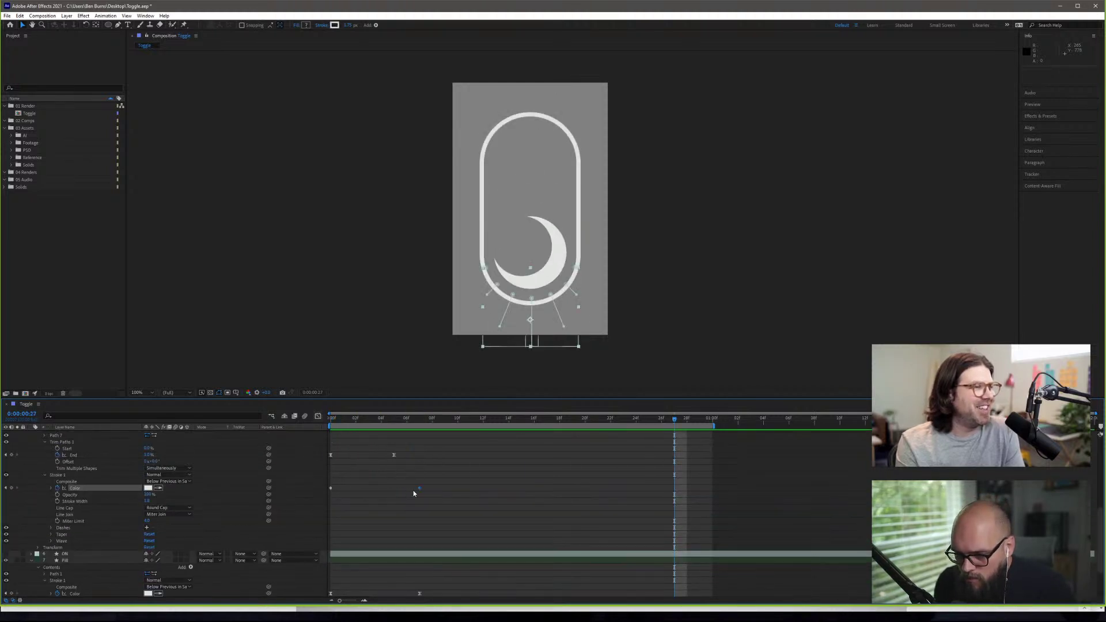
left_click(331, 489)
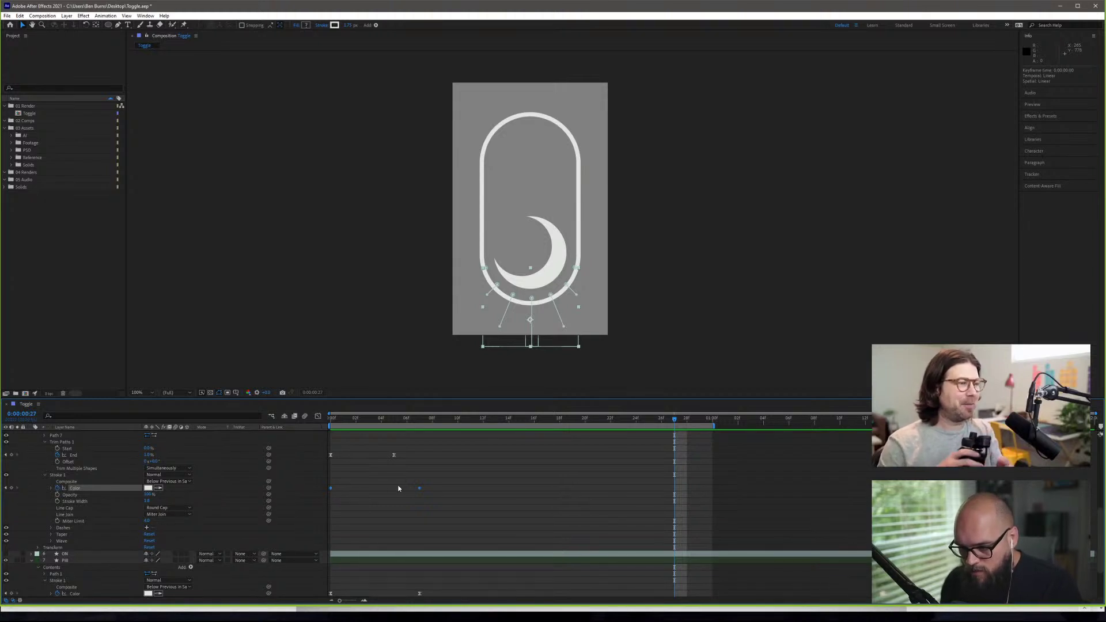
right_click(420, 489)
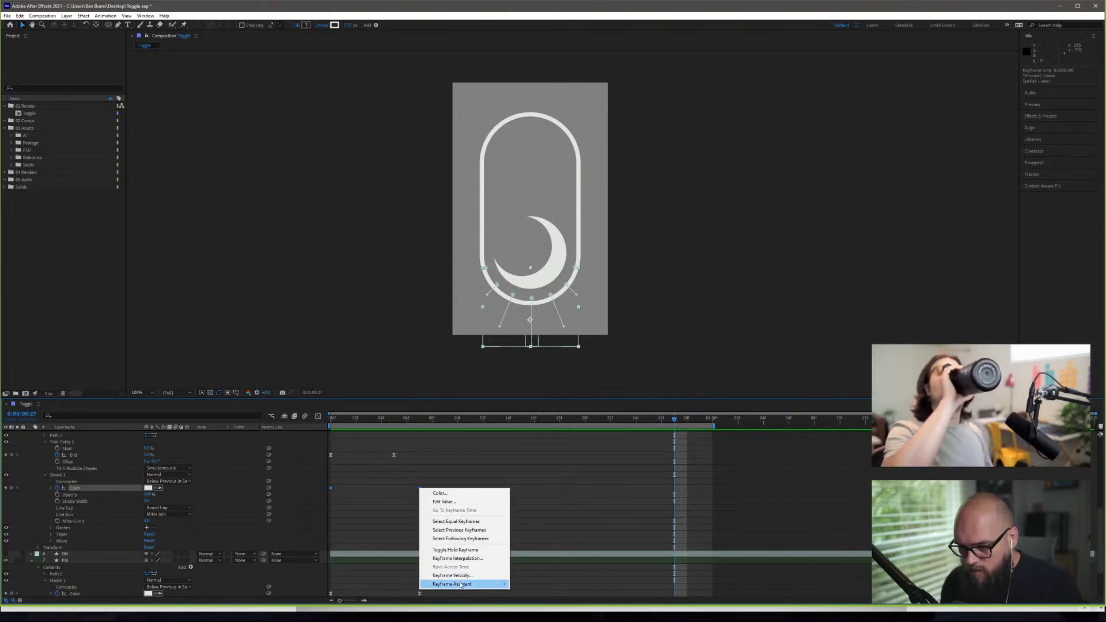
mouse_move(461, 584)
left_click(554, 534)
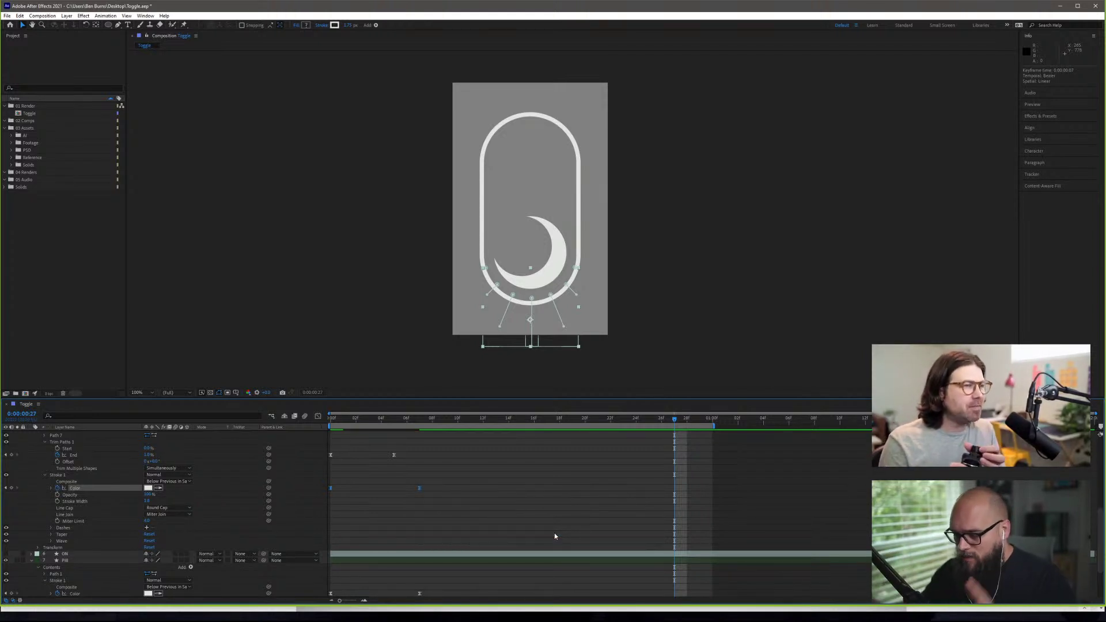
key("space")
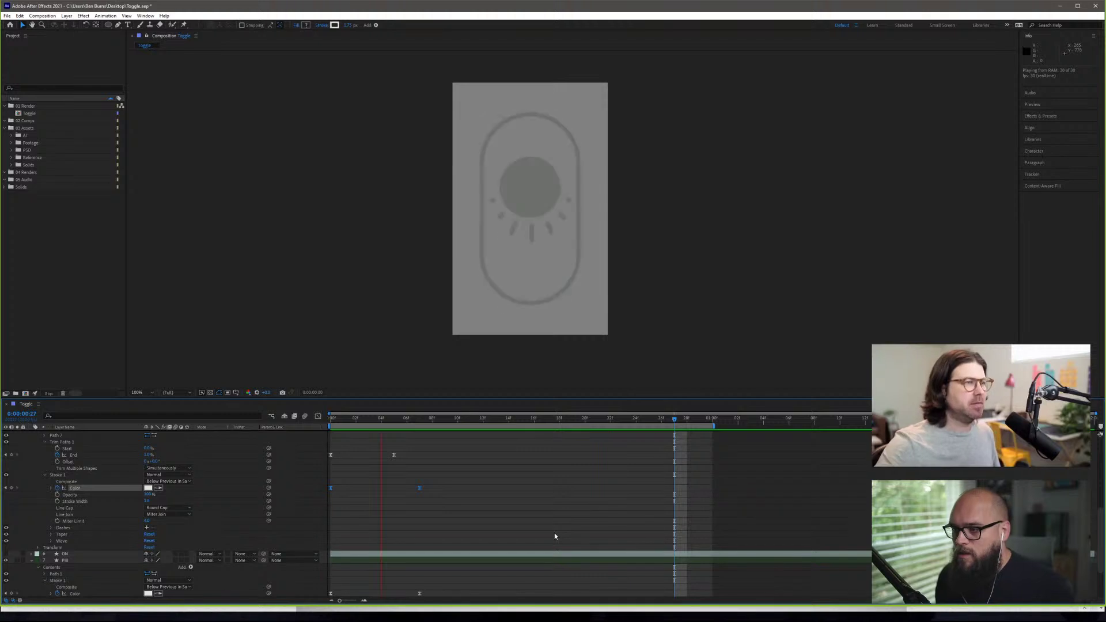
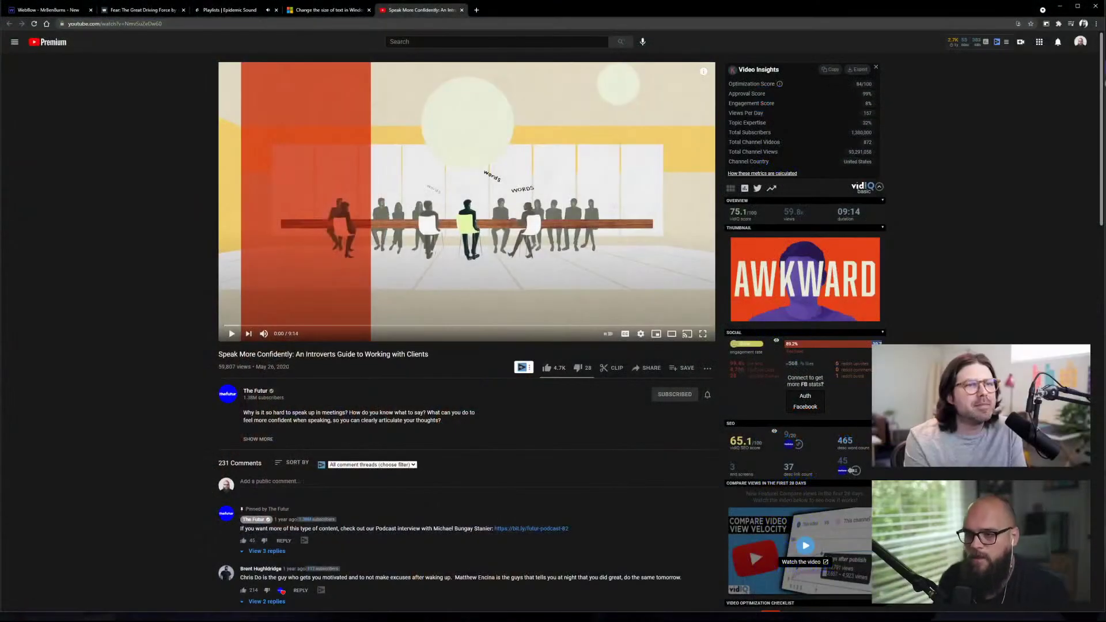
- Switch to YouTube and skim through "Speak More Confidently: An Introverts Guide to Working with Clients" up to about 7:08
left_click_drag(224, 326, 286, 326)
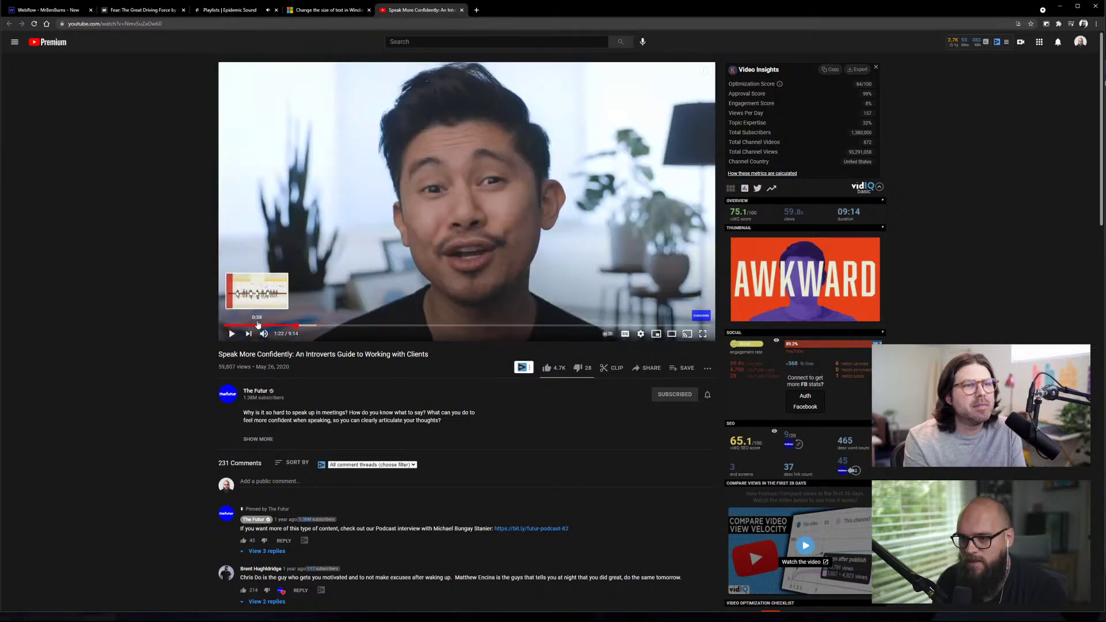
left_click(252, 326)
left_click(344, 326)
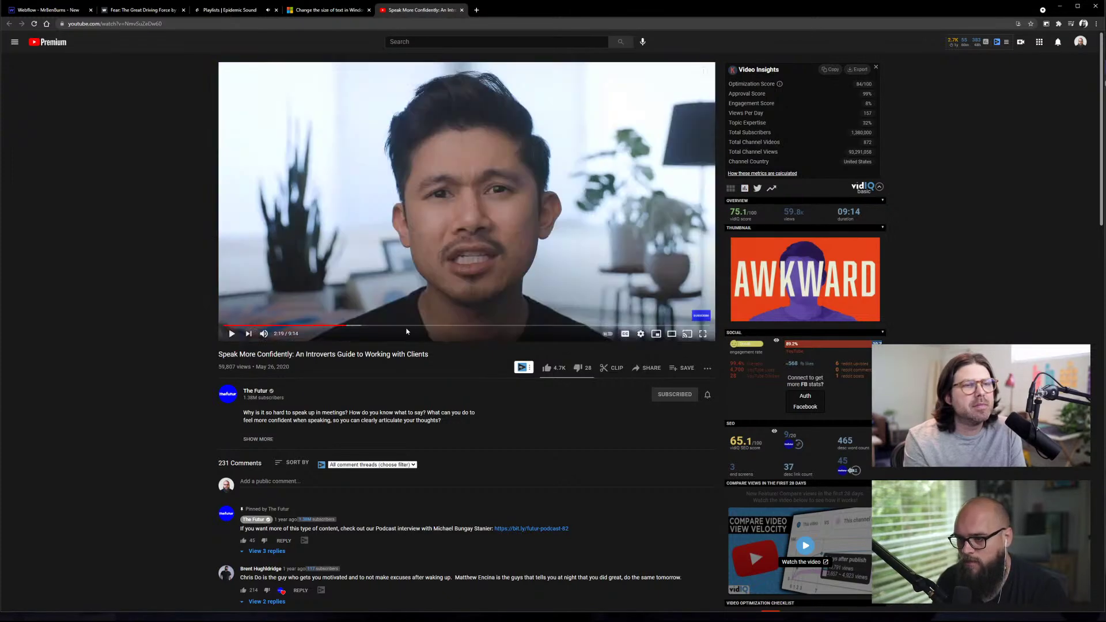
left_click(410, 326)
left_click(489, 326)
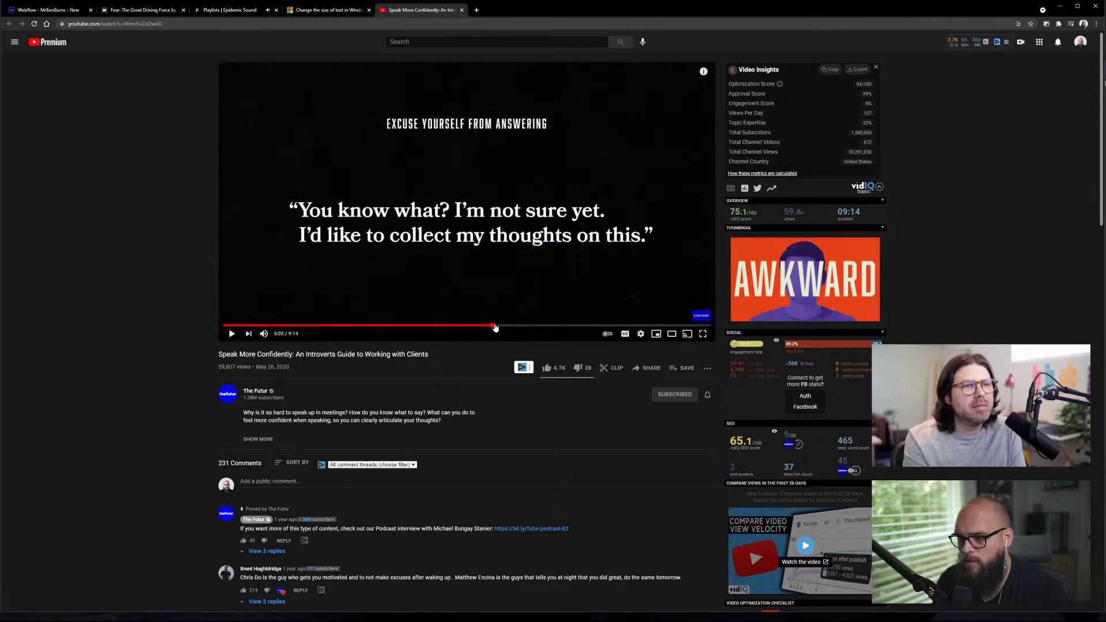
left_click(540, 326)
left_click(545, 326)
left_click(562, 326)
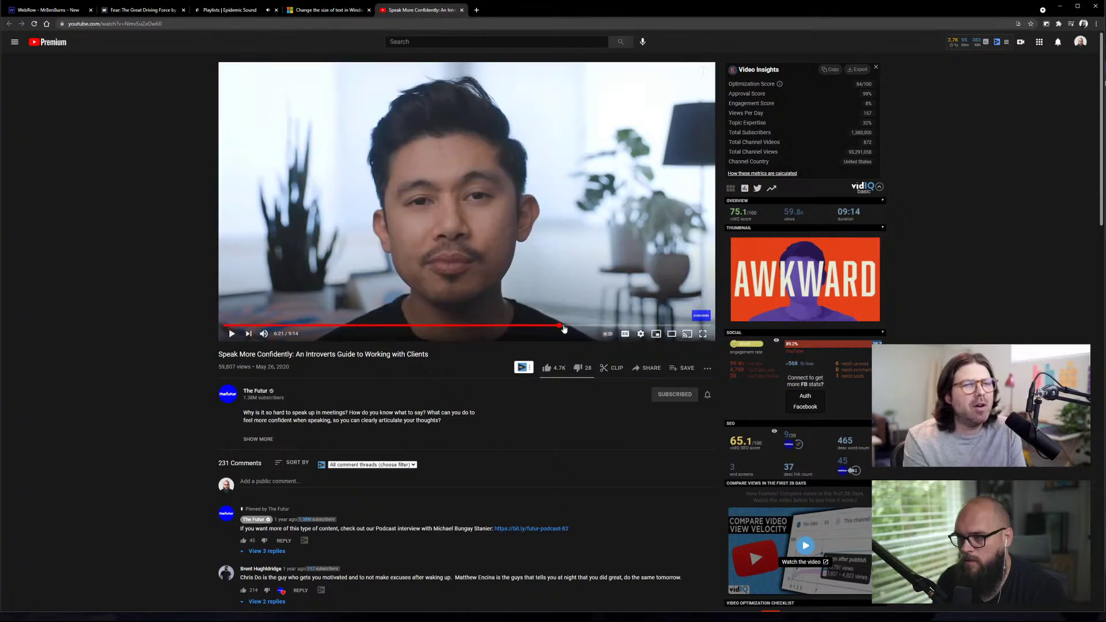
left_click(571, 326)
left_click(602, 326)
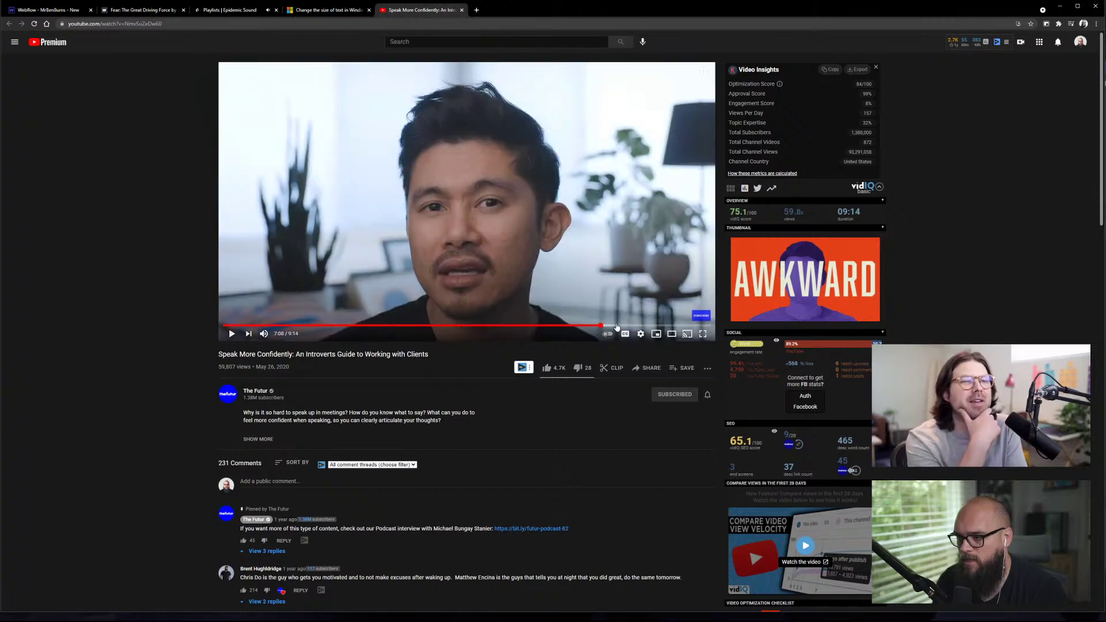
- Skim the rest of the YouTube video, replay the opening from about 0:11, and close the video
left_click(619, 326)
left_click(634, 326)
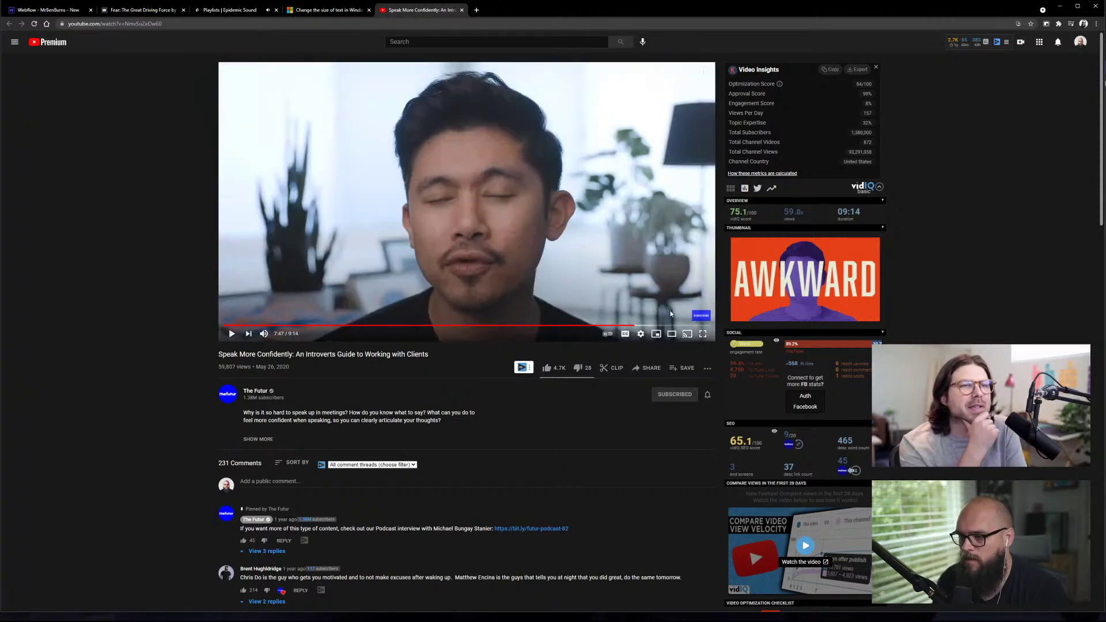
left_click(667, 326)
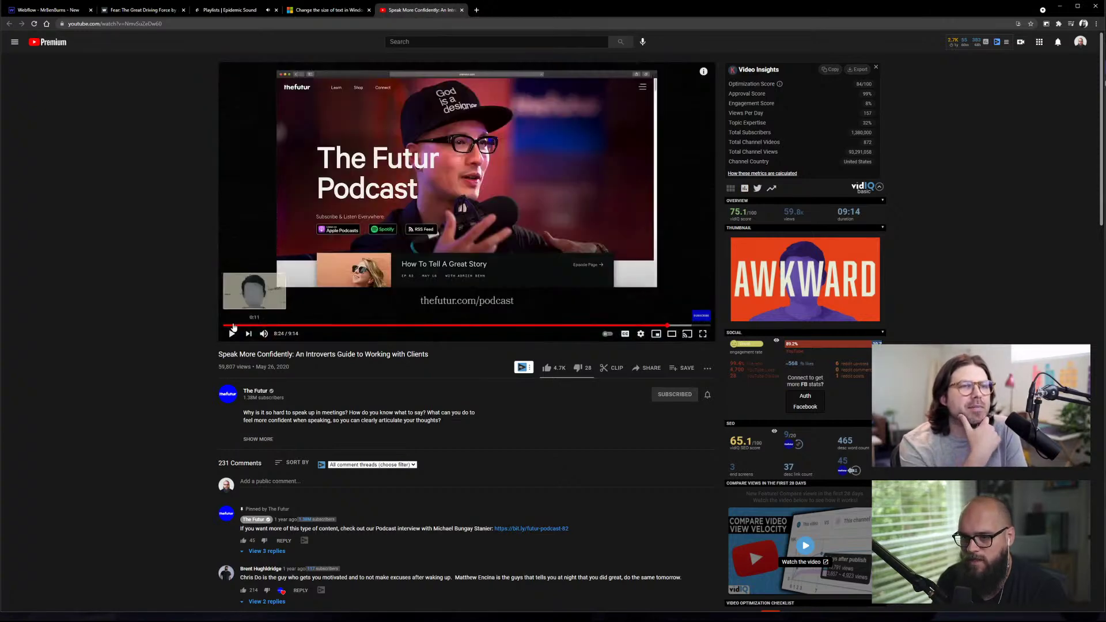
left_click(233, 325)
left_click(232, 312)
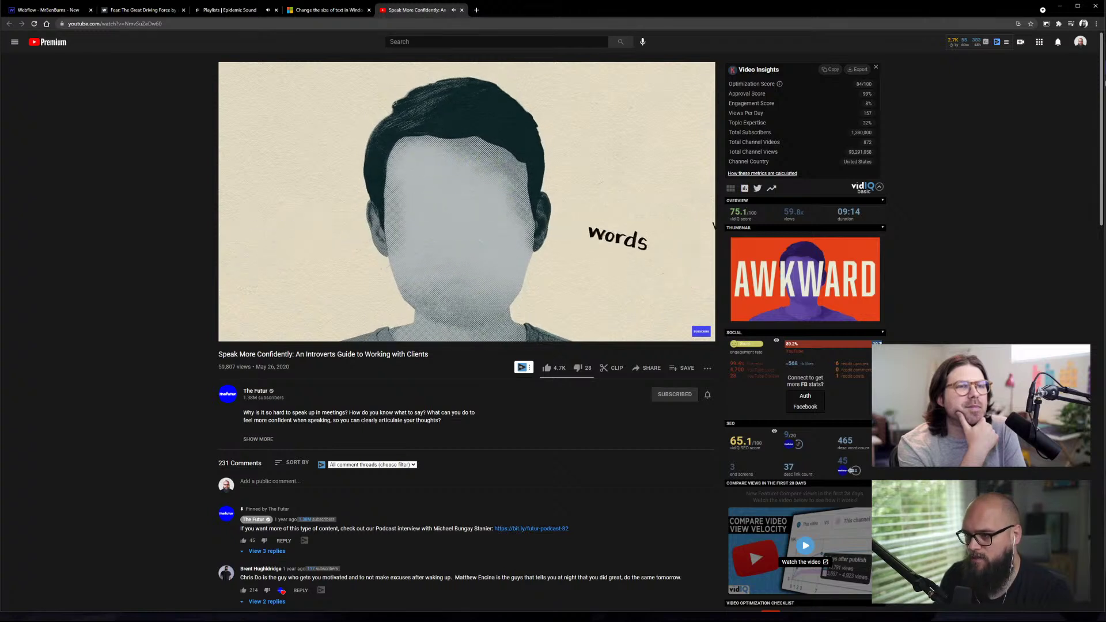
left_click(299, 260)
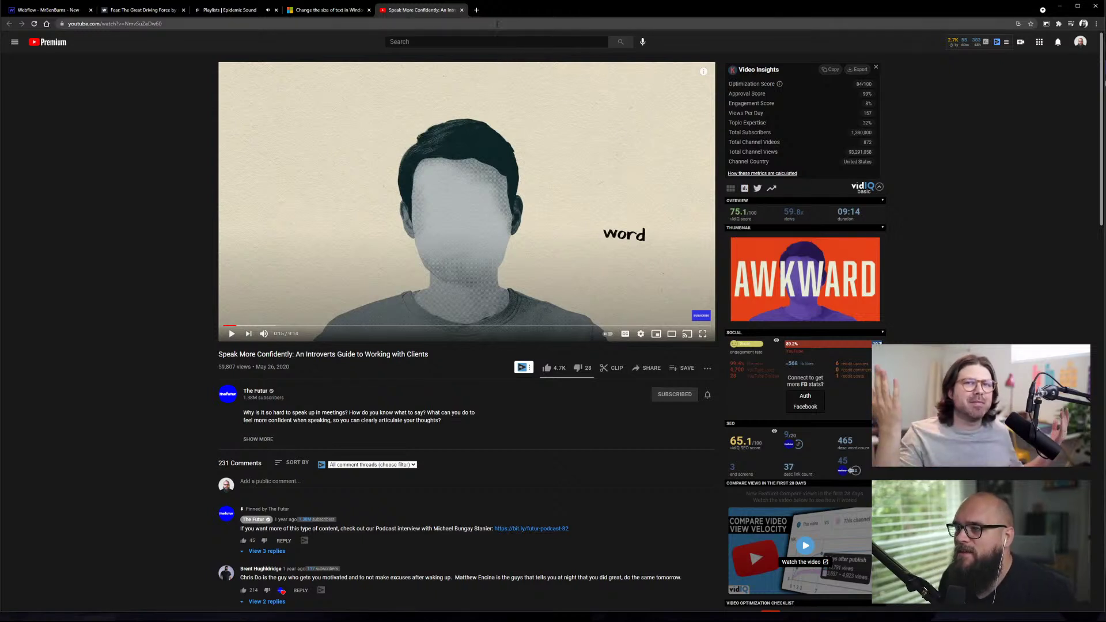
left_click(463, 10)
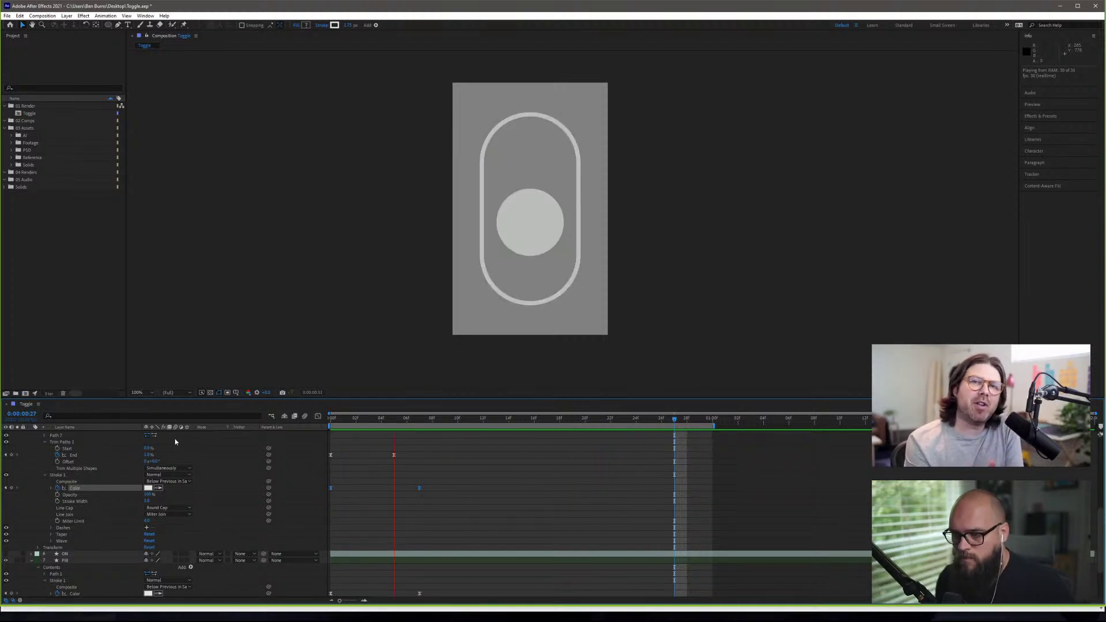
- Return to After Effects, stop the preview, move the current time to frame 5 and save the project
key("space")
left_click_drag(356, 422, 396, 424)
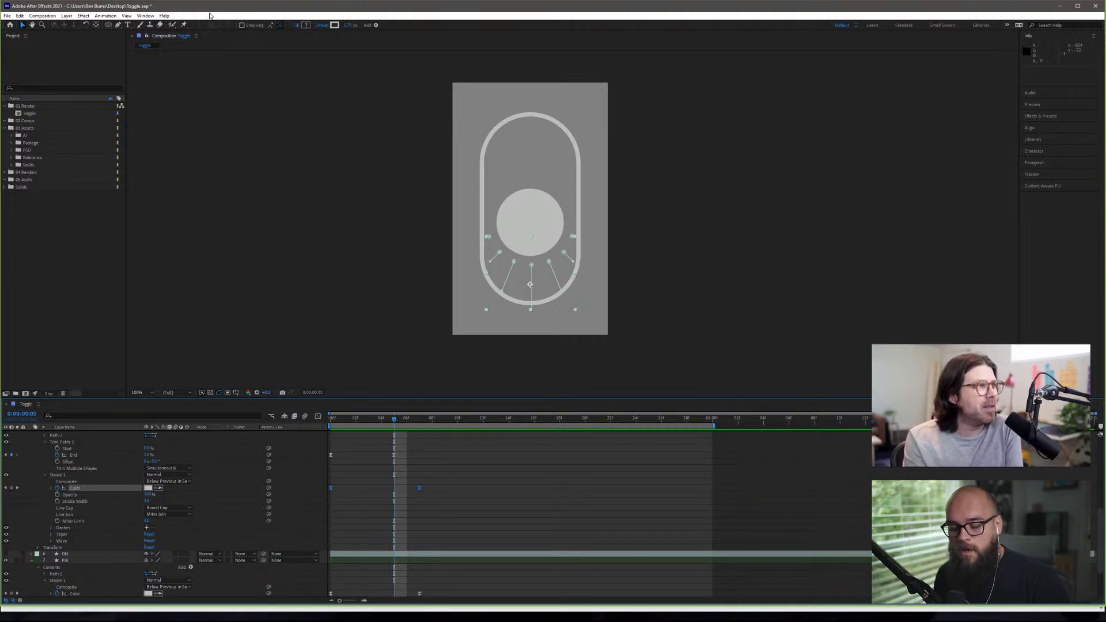
key("ctrl+s")
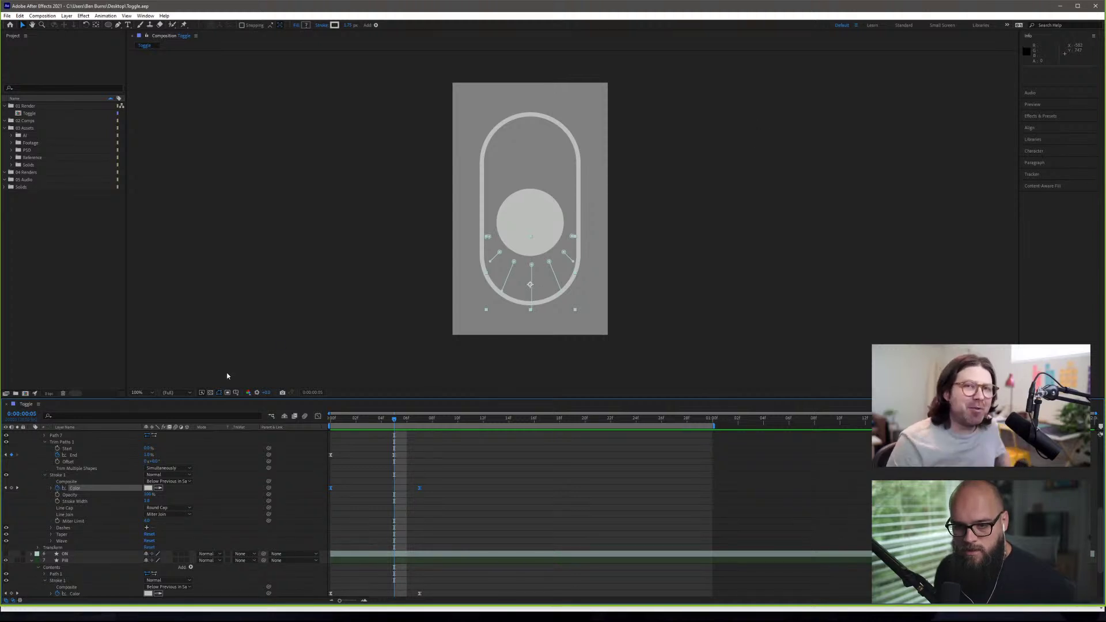
left_click(196, 36)
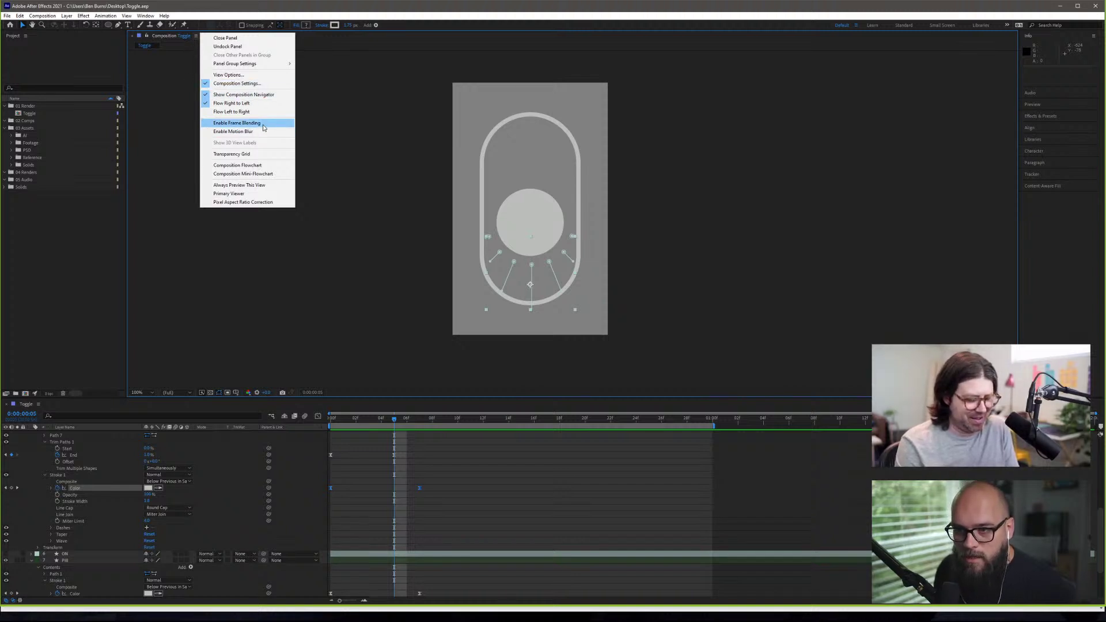
left_click(173, 141)
left_click(49, 17)
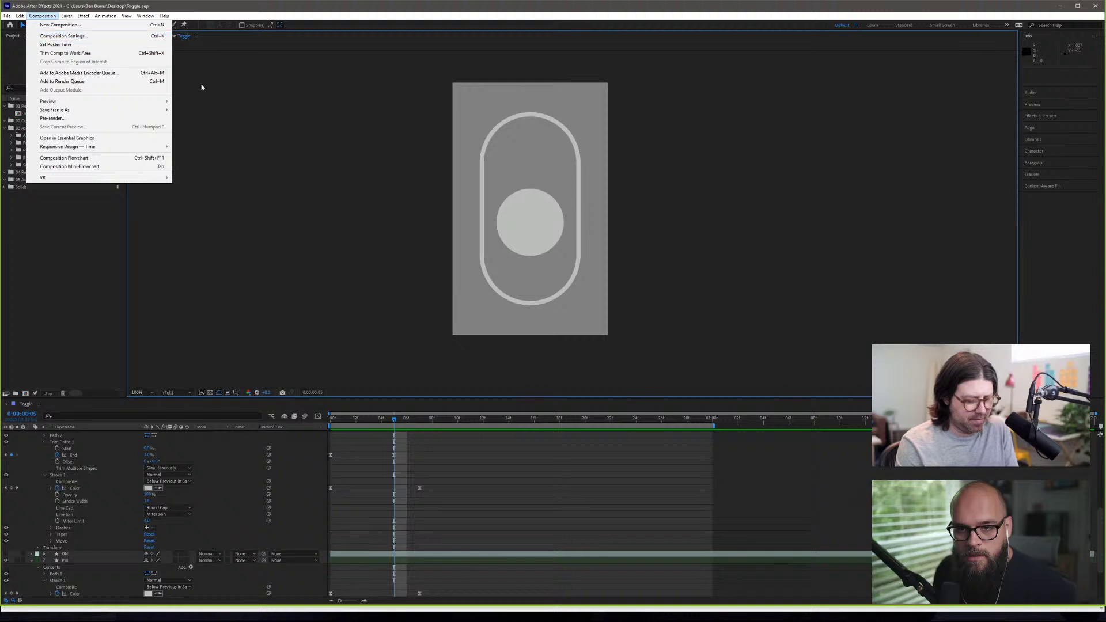
key("Escape")
left_click(46, 106)
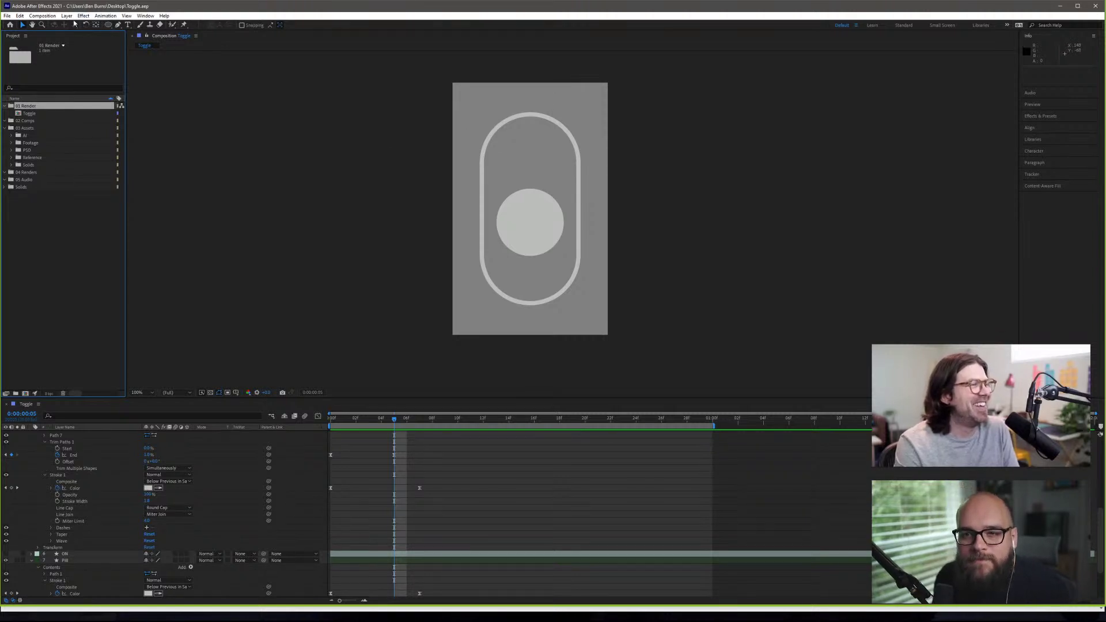
left_click(196, 35)
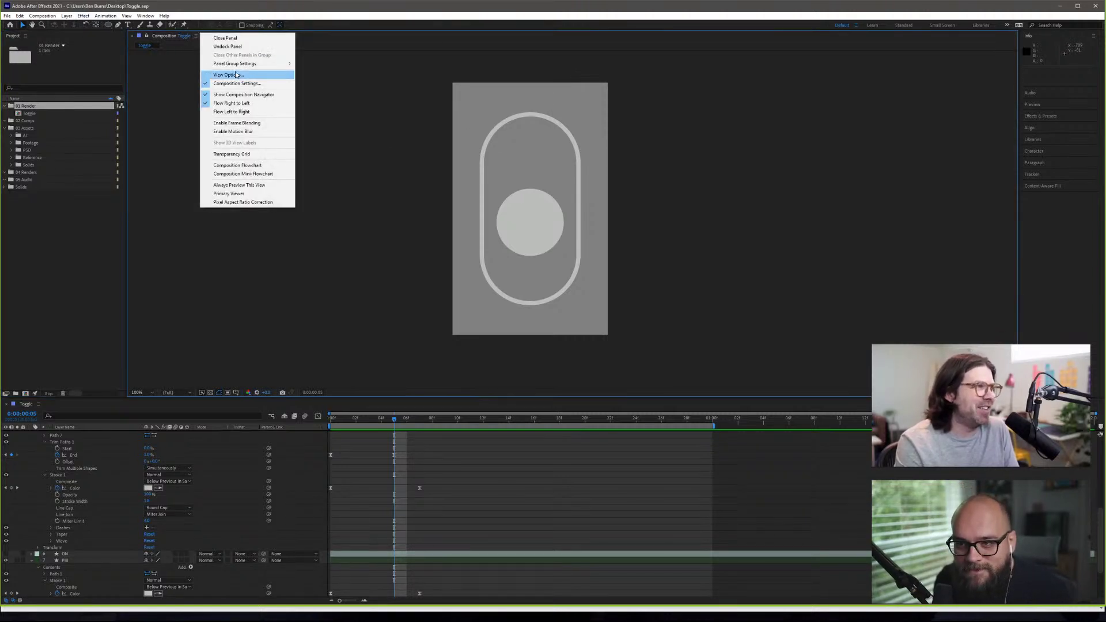
left_click(159, 99)
- Duplicate the Toggle composition in the 01 Render folder
left_click(30, 114)
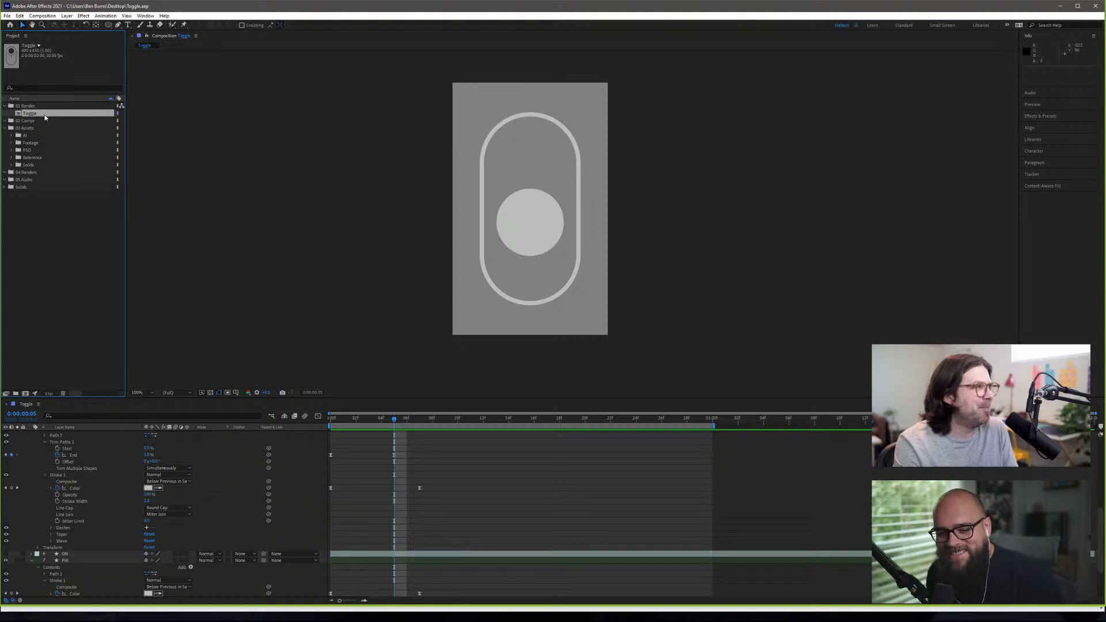
left_click_drag(34, 113, 41, 113)
right_click(44, 115)
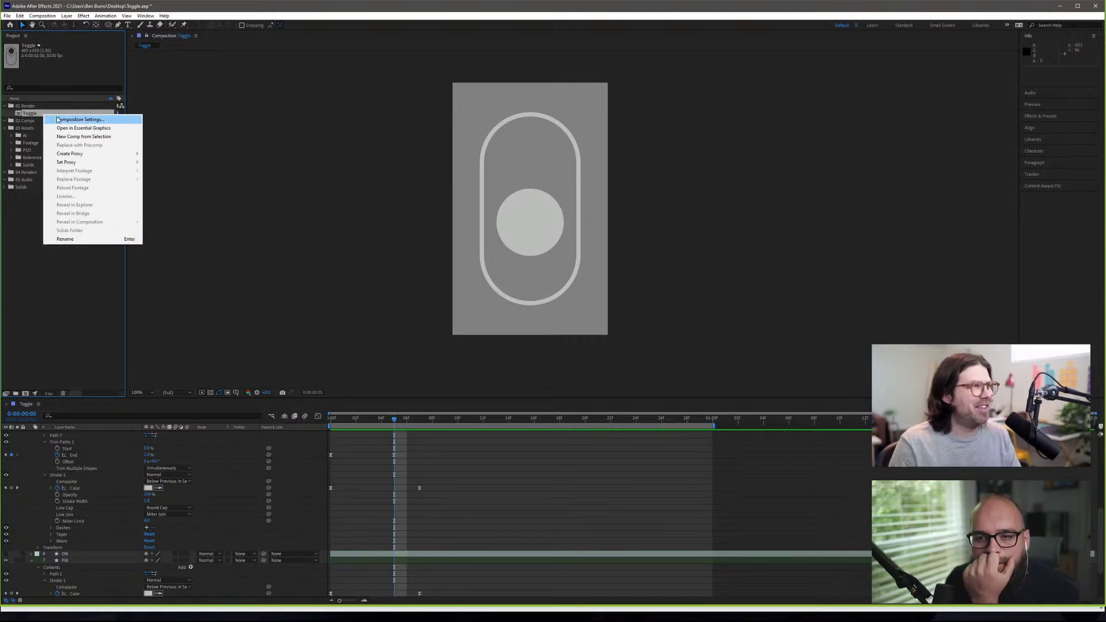
left_click(33, 314)
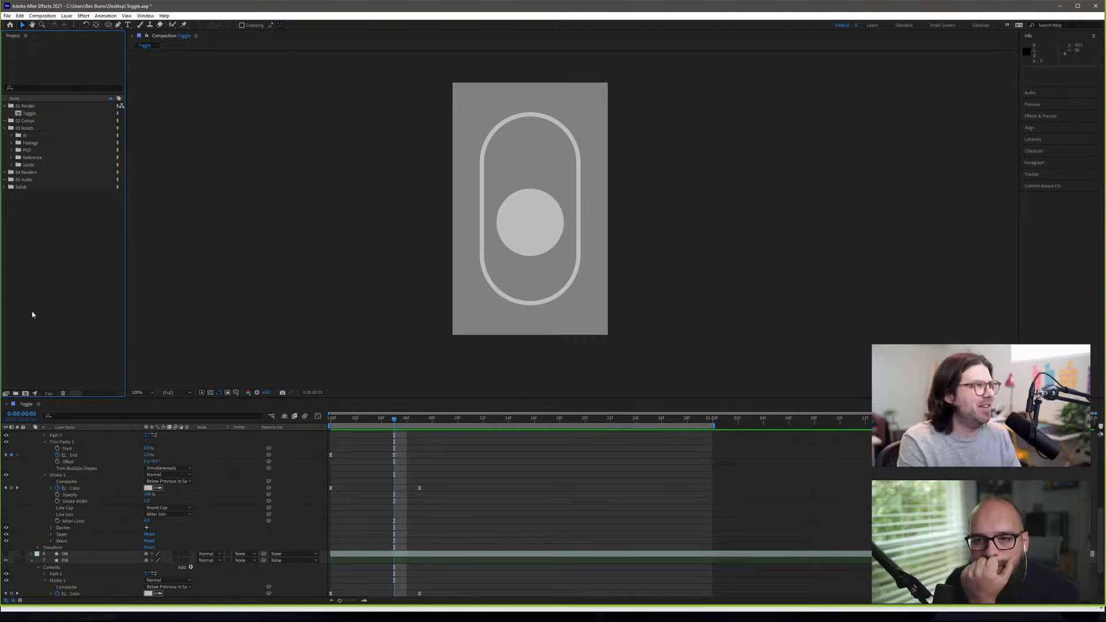
left_click(70, 113)
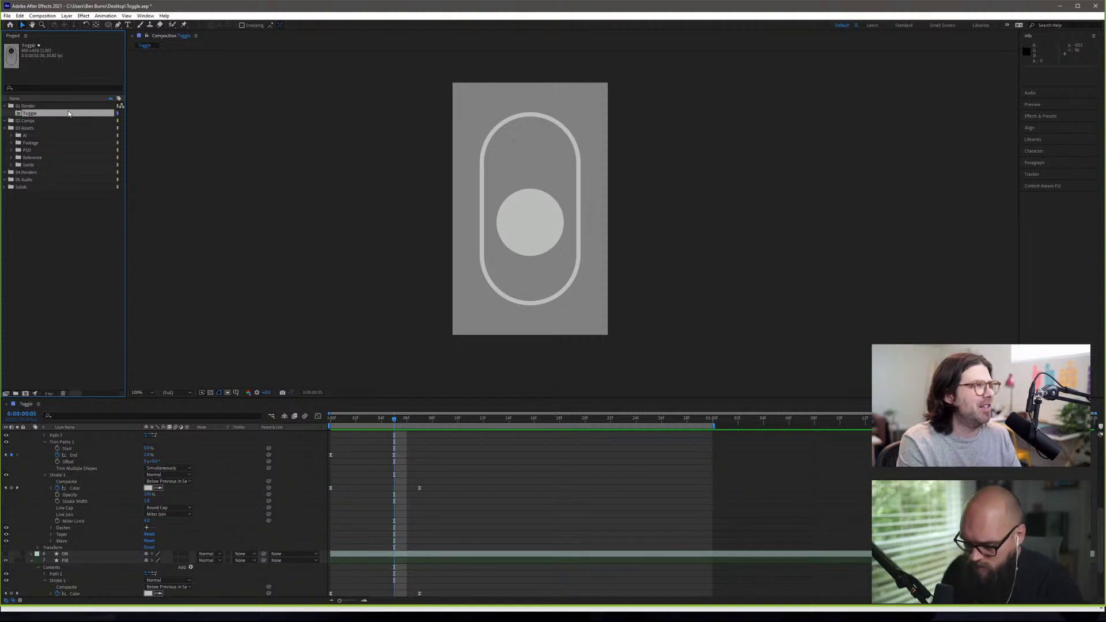
key("ctrl+d")
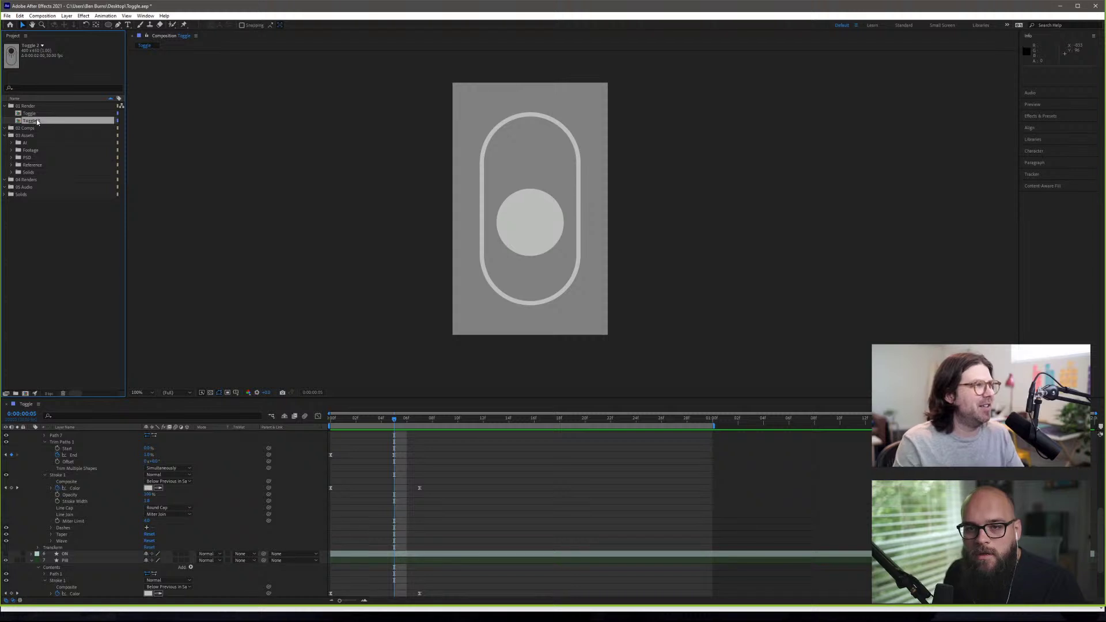
left_click(36, 291)
right_click(43, 121)
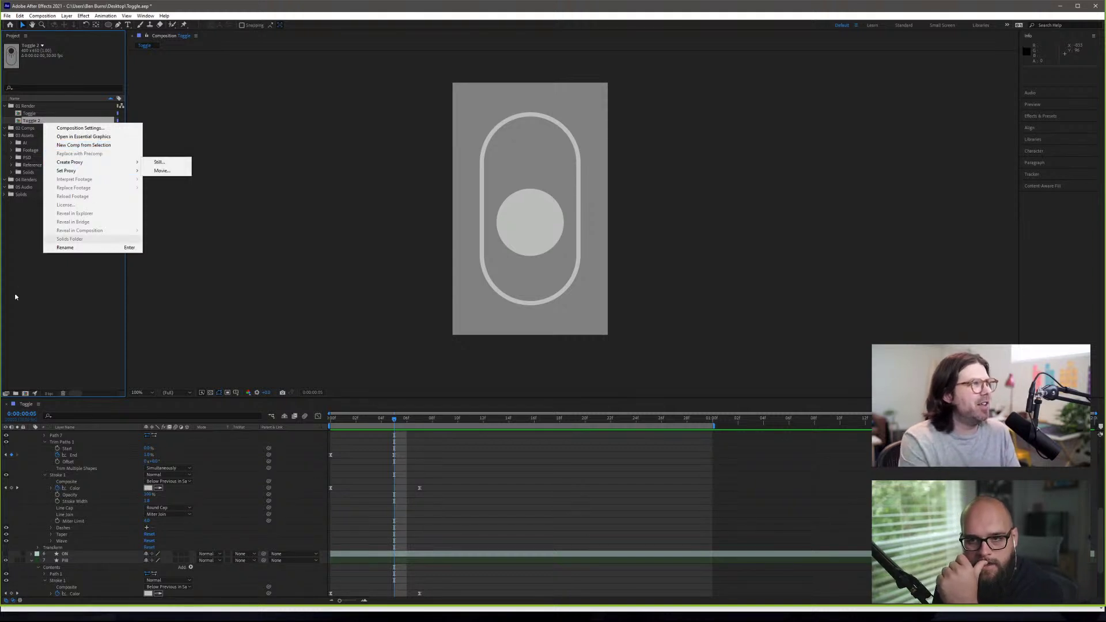
left_click(51, 114)
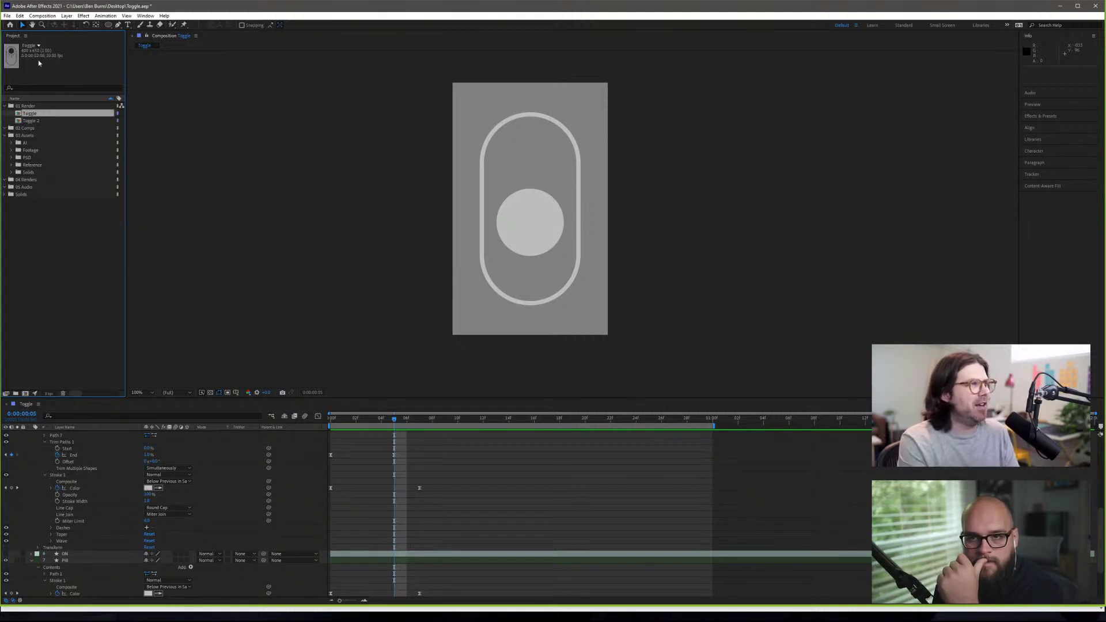
left_click(20, 16)
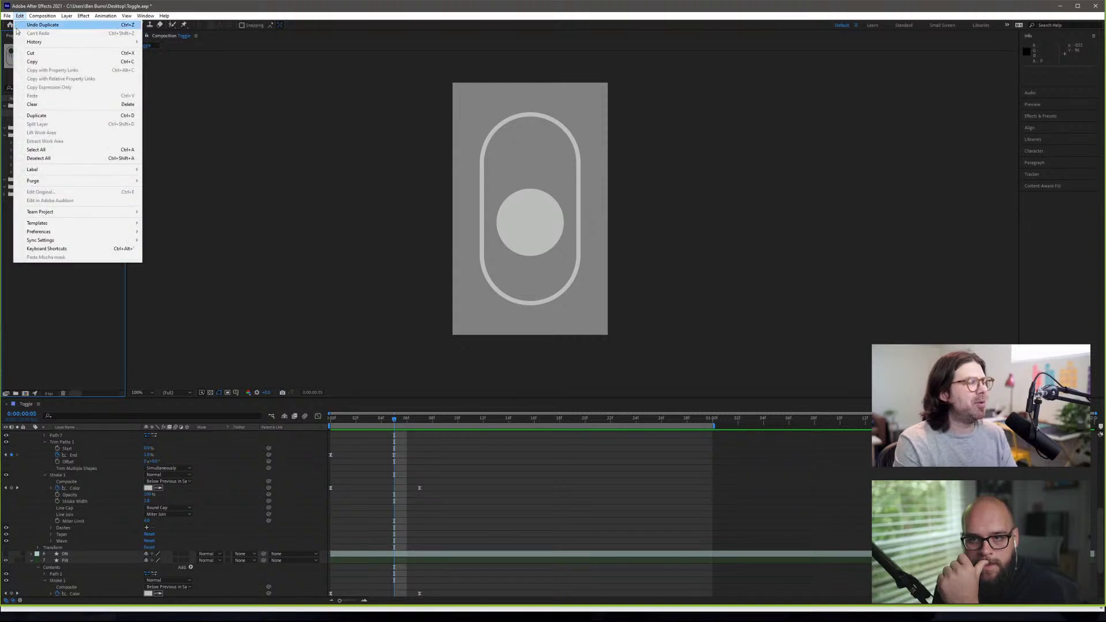
left_click(79, 336)
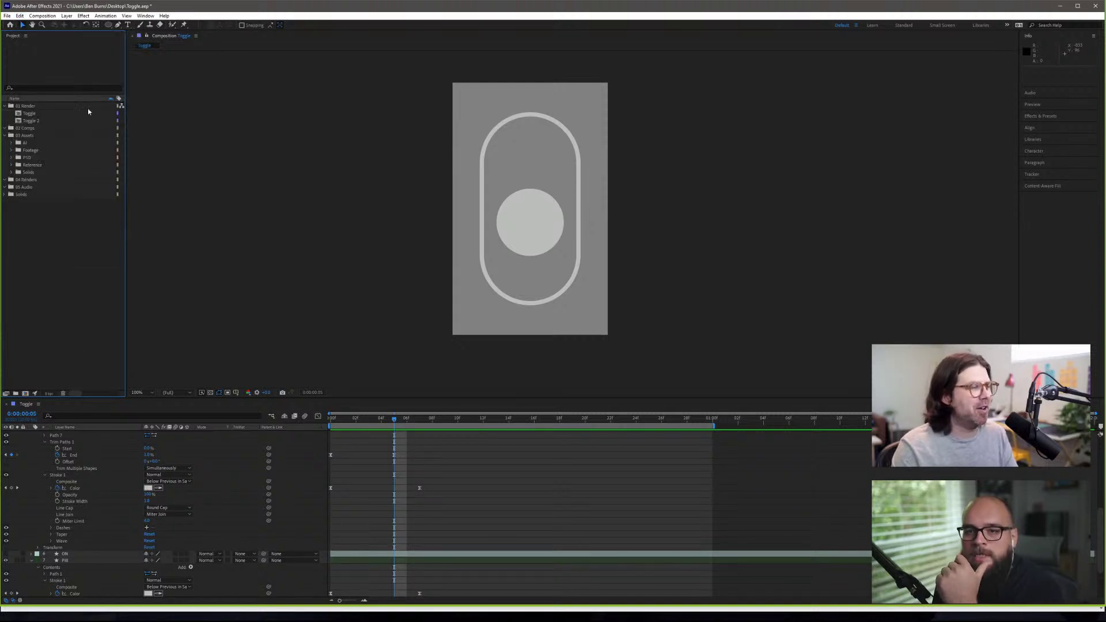
- Open the duplicated Toggle 2 composition in the timeline
left_click(32, 121)
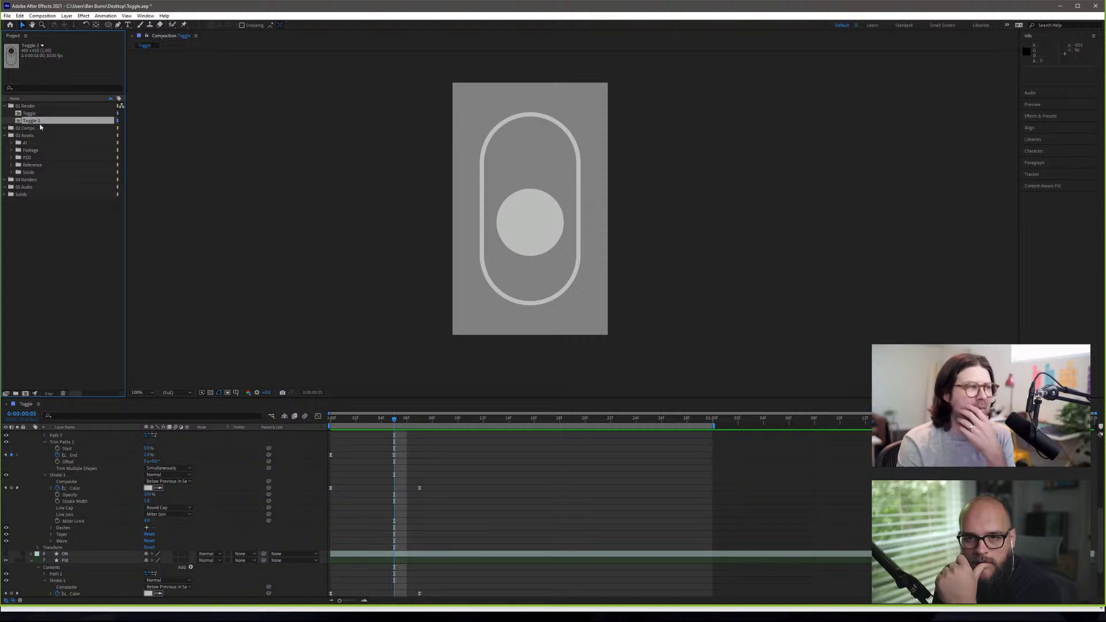
double_click(37, 120)
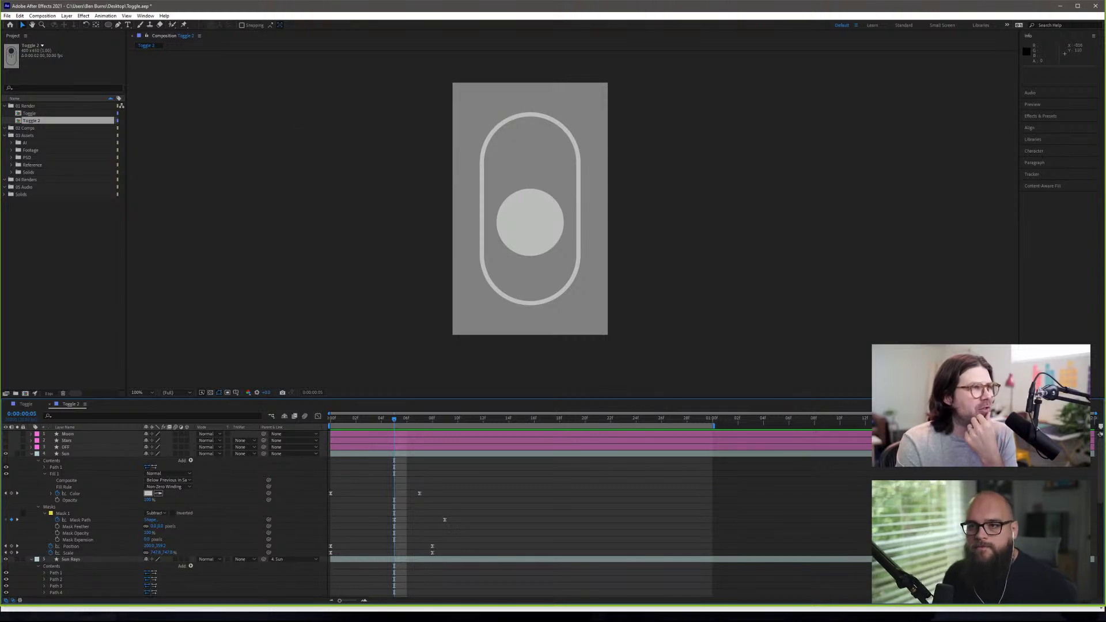
right_click(35, 120)
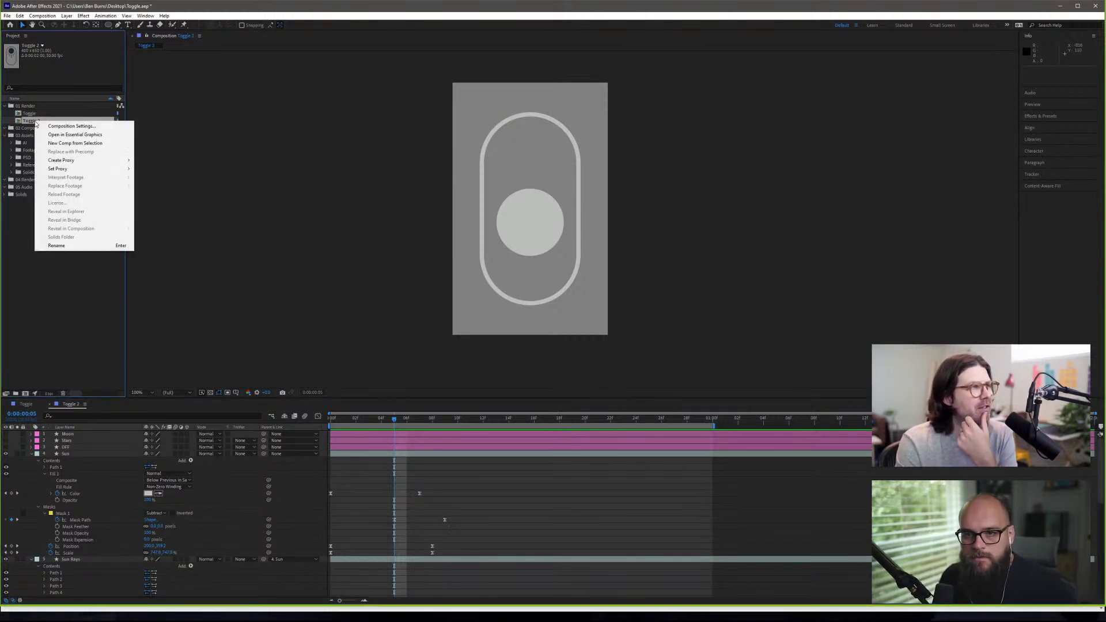
left_click(31, 122)
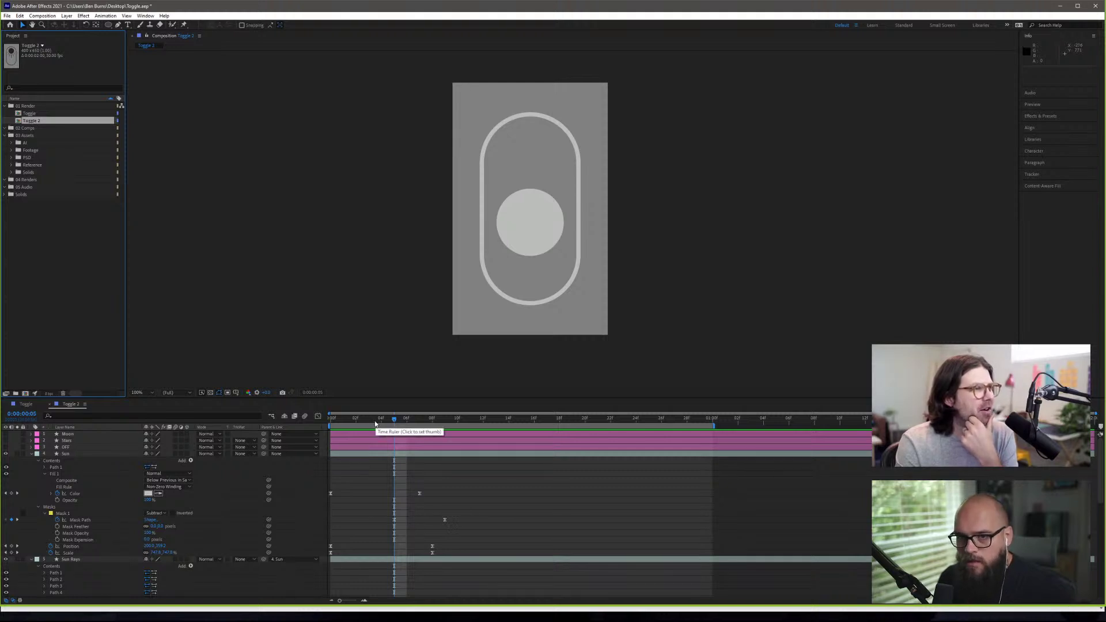
- Scrub through the Toggle 2 animation from frame 0 to frame 11 and return to the start
left_click_drag(391, 421, 331, 427)
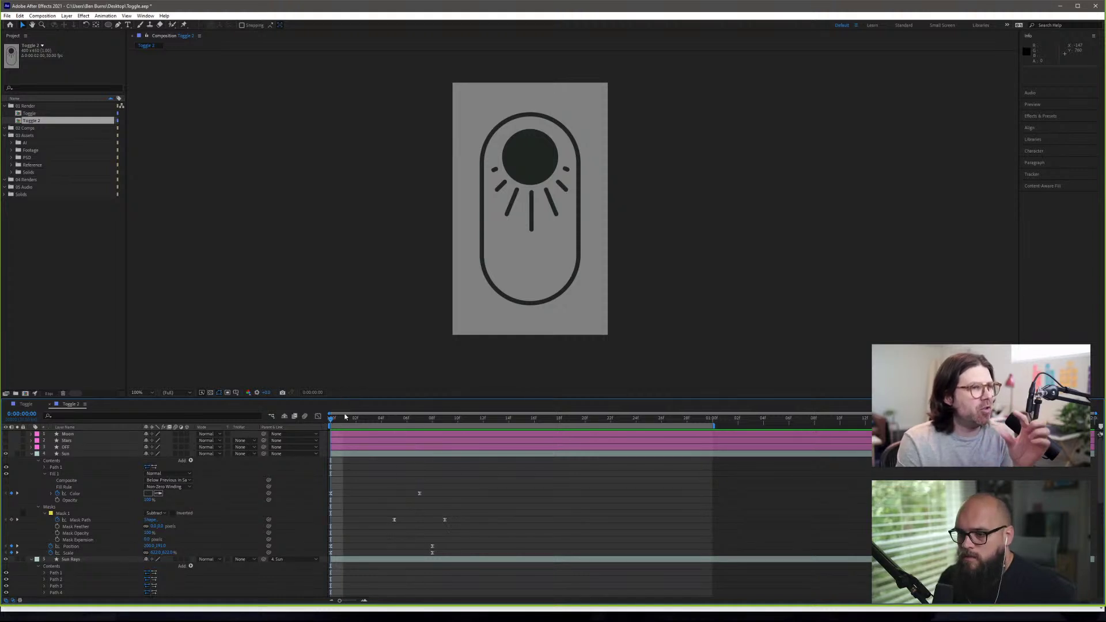
left_click_drag(340, 420, 430, 438)
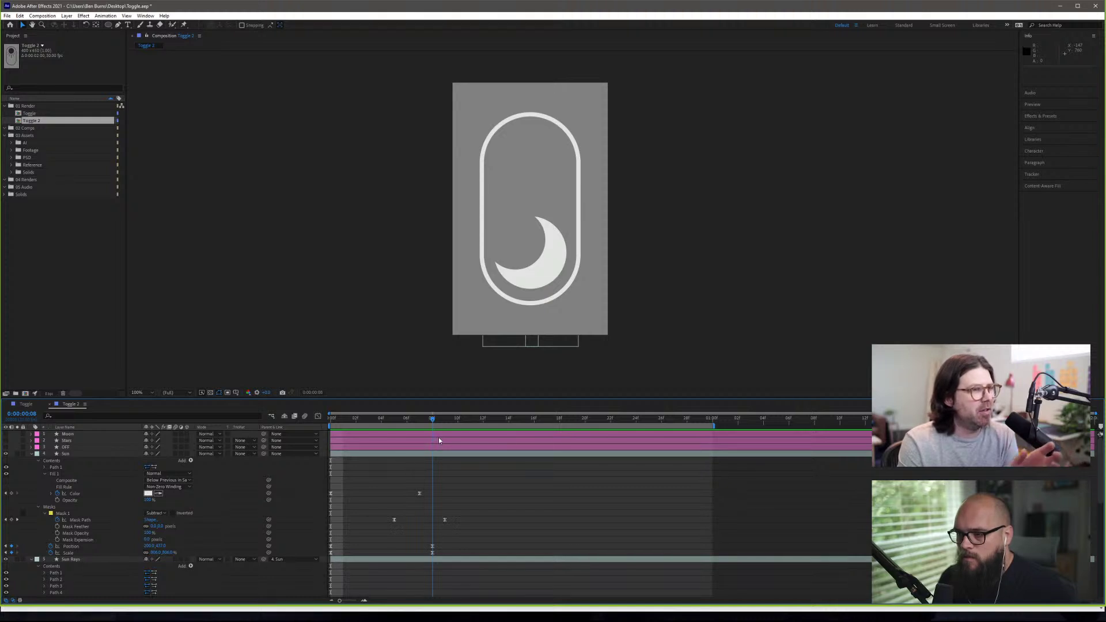
left_click_drag(438, 439, 476, 445)
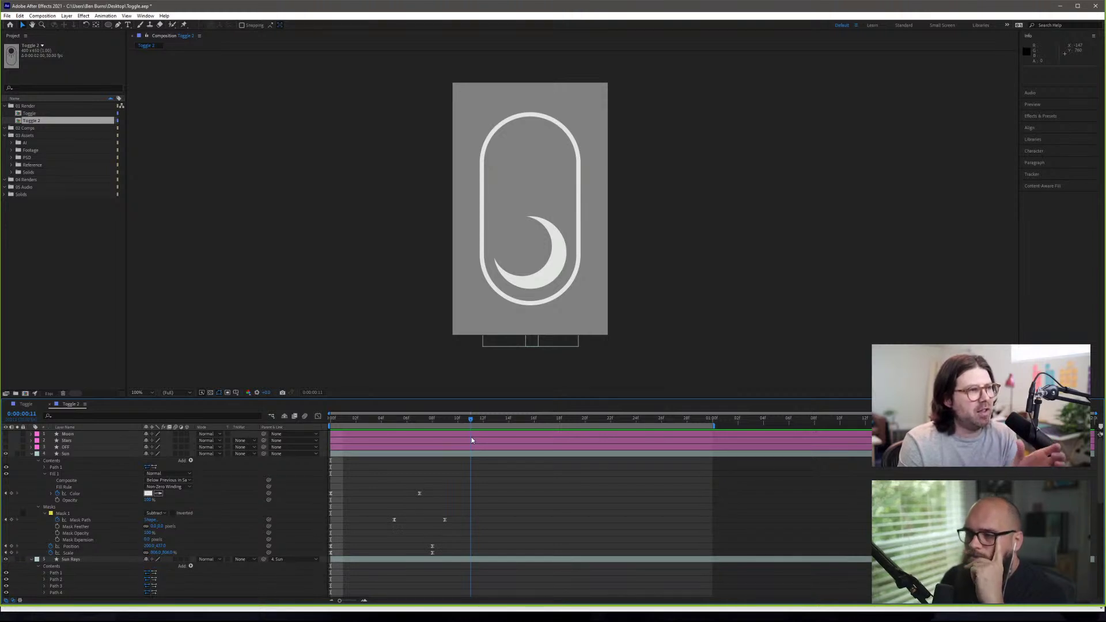
left_click_drag(471, 436, 326, 431)
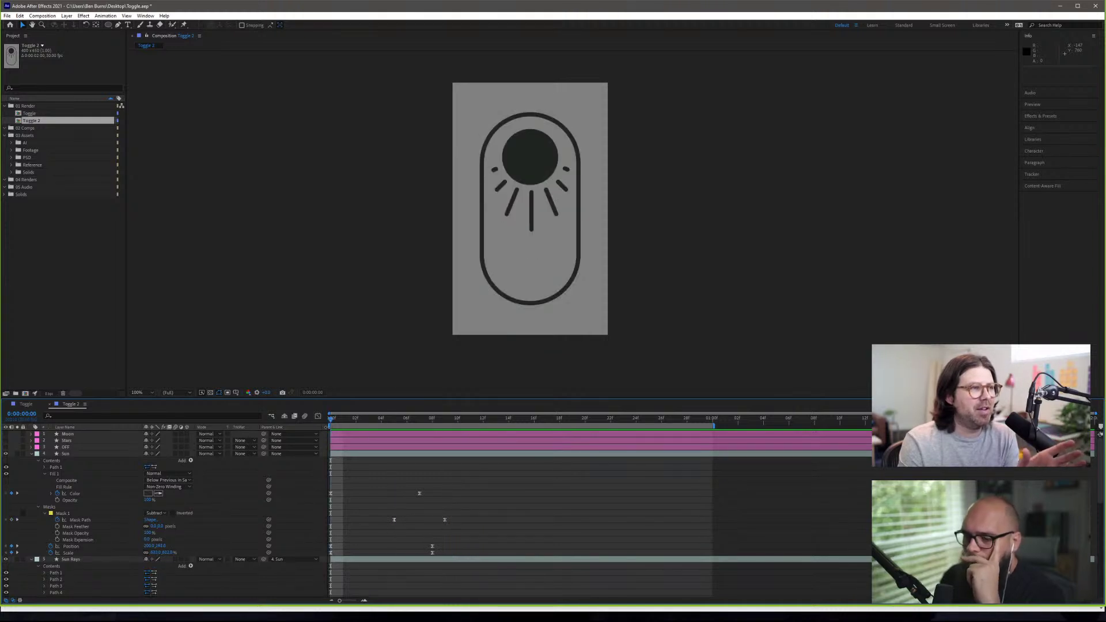
- Select the Sun layer's Mask Path and inspect the mask and keyframes at frames 0 and 5
left_click(77, 519)
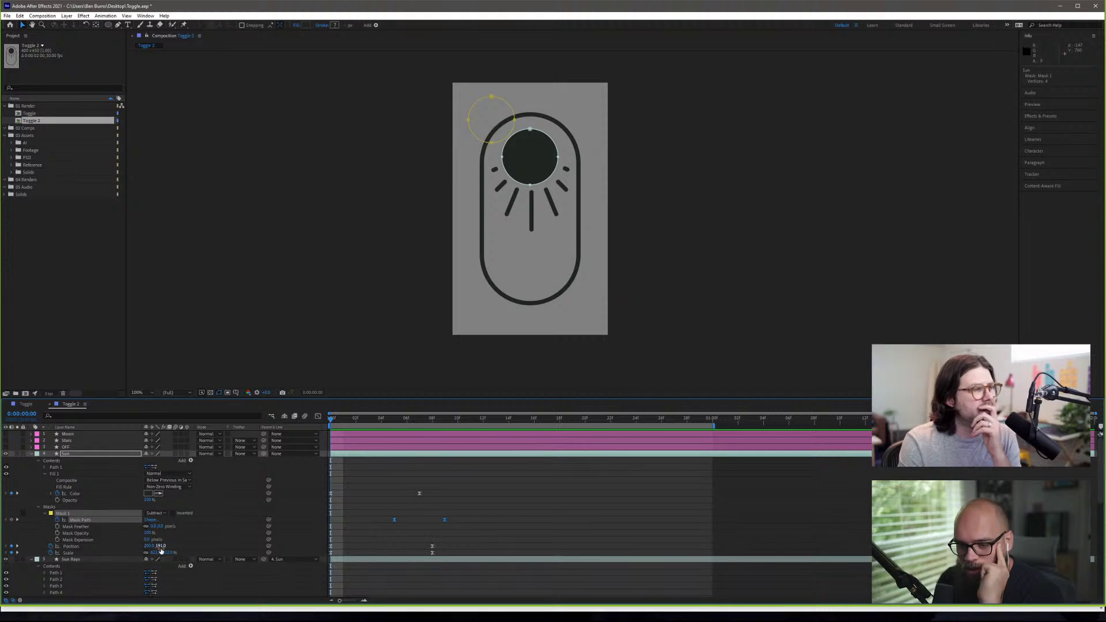
double_click(492, 98)
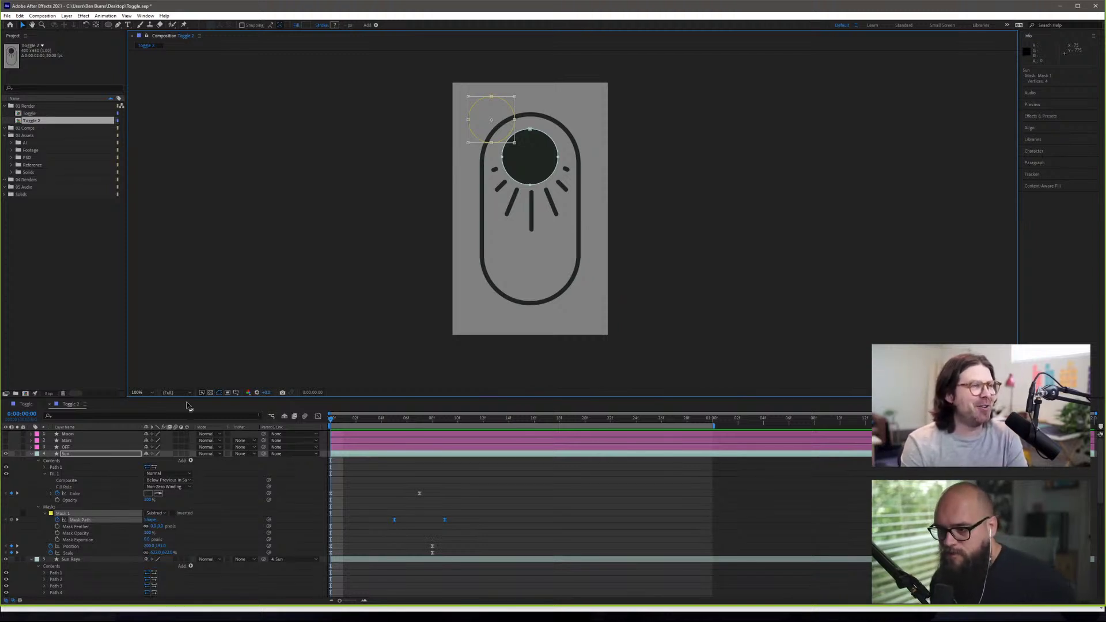
scroll(431, 513, "down", 6)
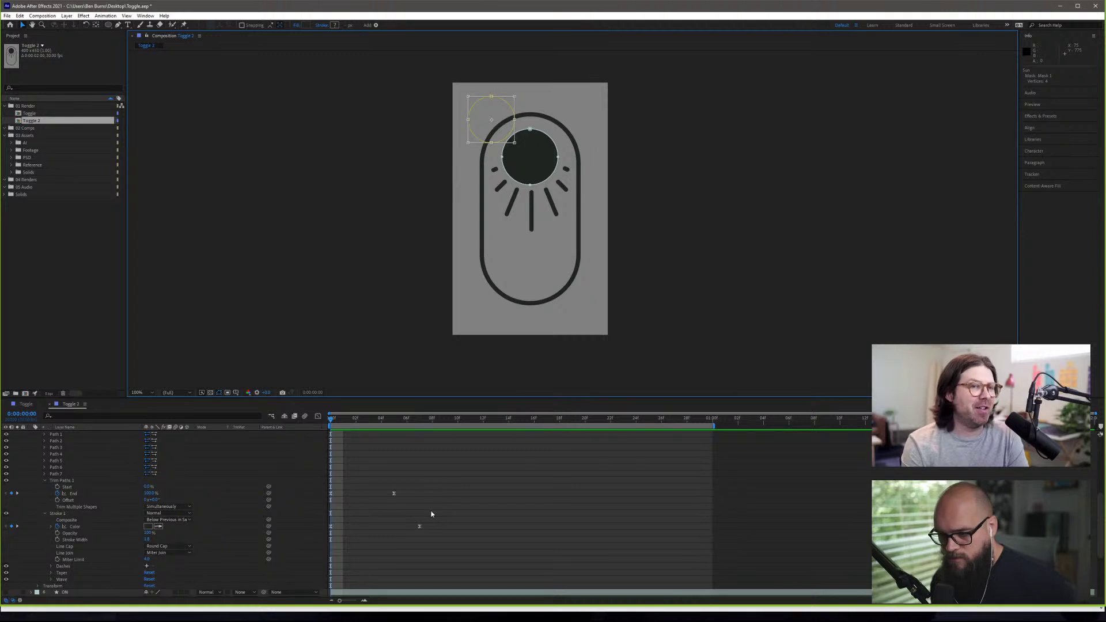
scroll(431, 513, "up", 4)
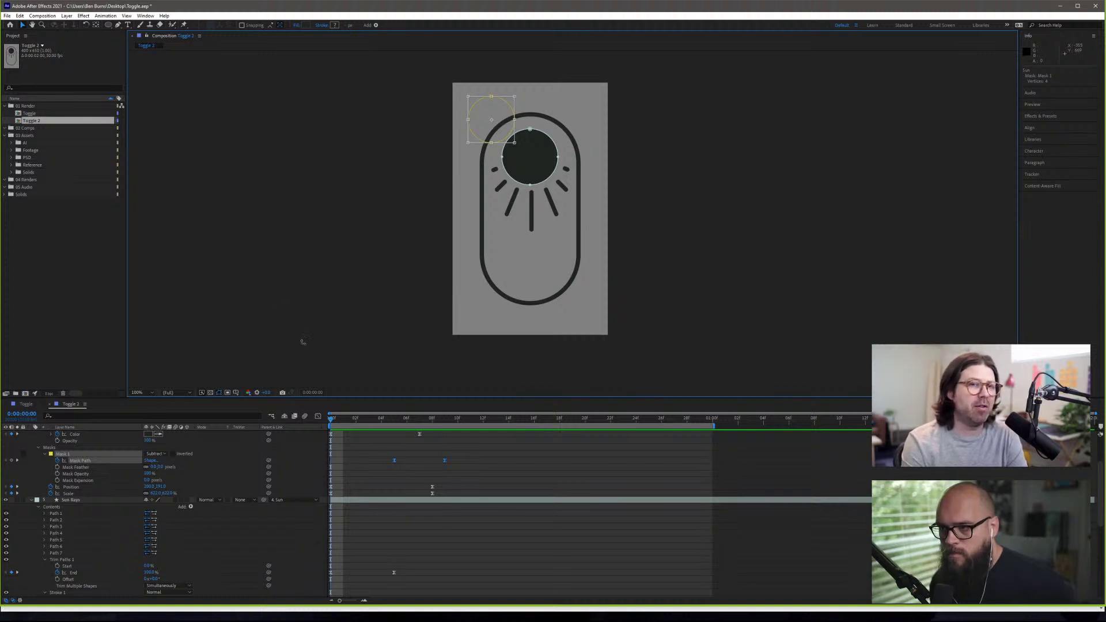
key("comma")
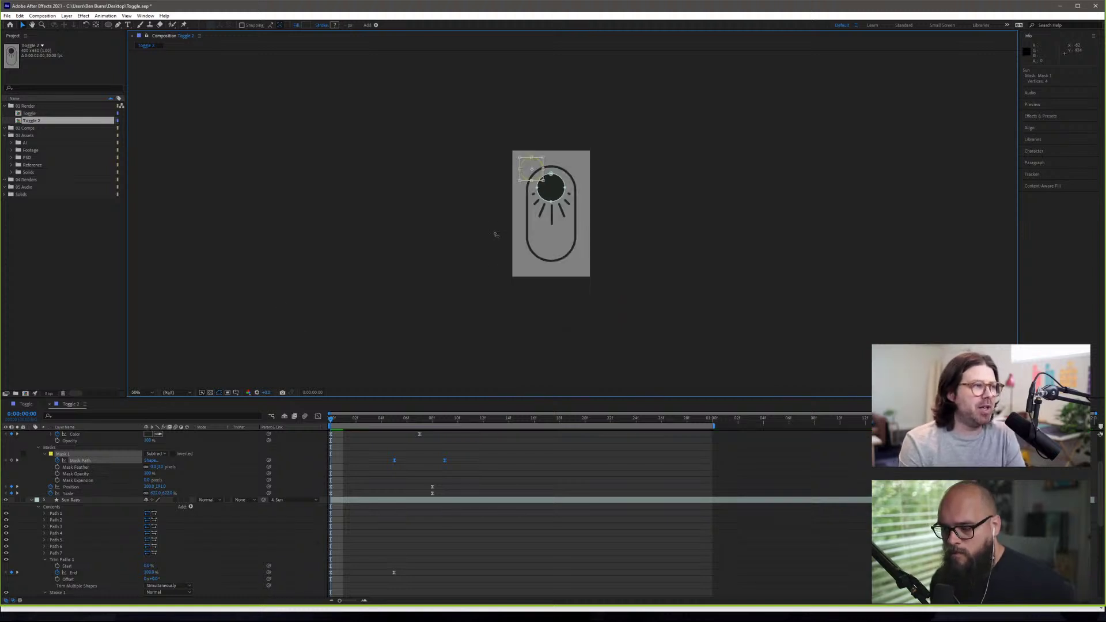
key("period")
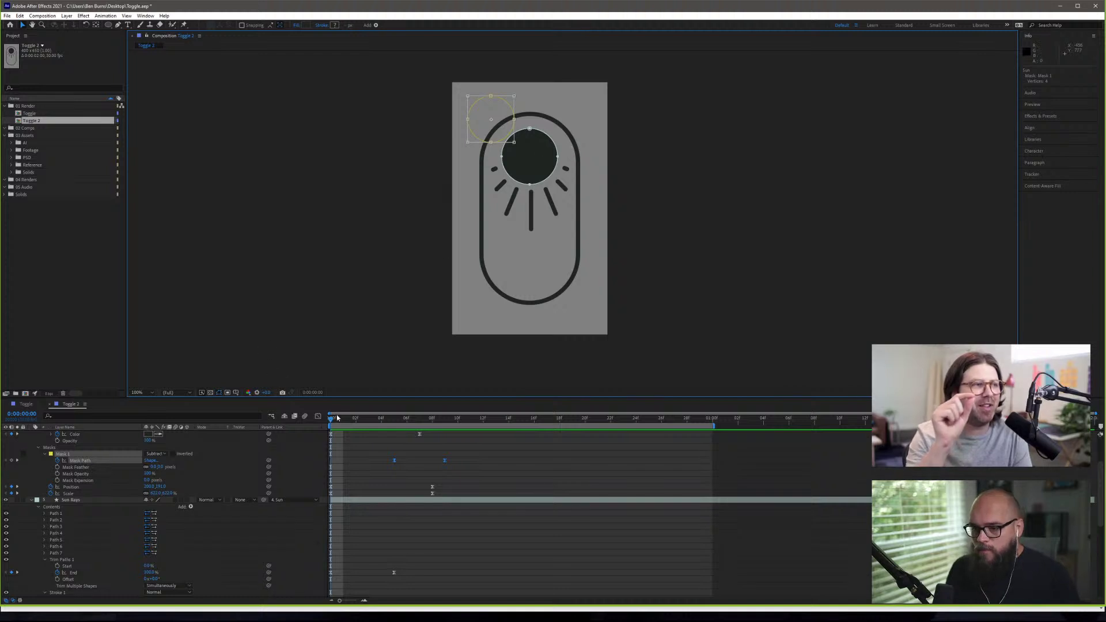
left_click_drag(338, 418, 392, 421)
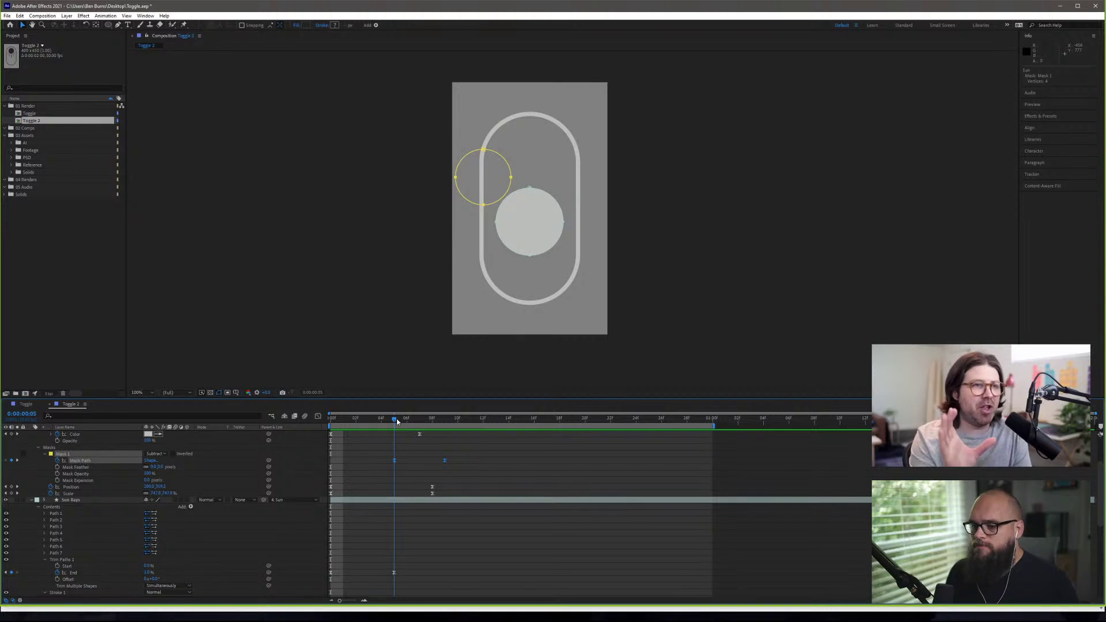
- Scrub back to frame 1, forward to frame 11 and back to frame 0 to examine the sun-to-crescent mask movement
left_click_drag(397, 421, 341, 443)
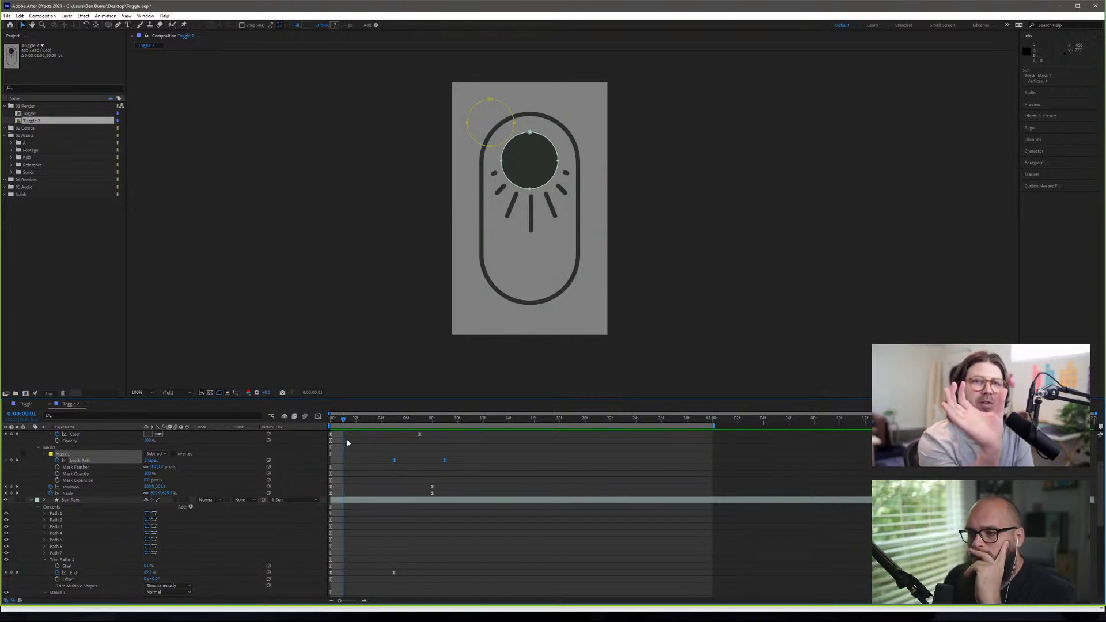
left_click_drag(347, 440, 465, 464)
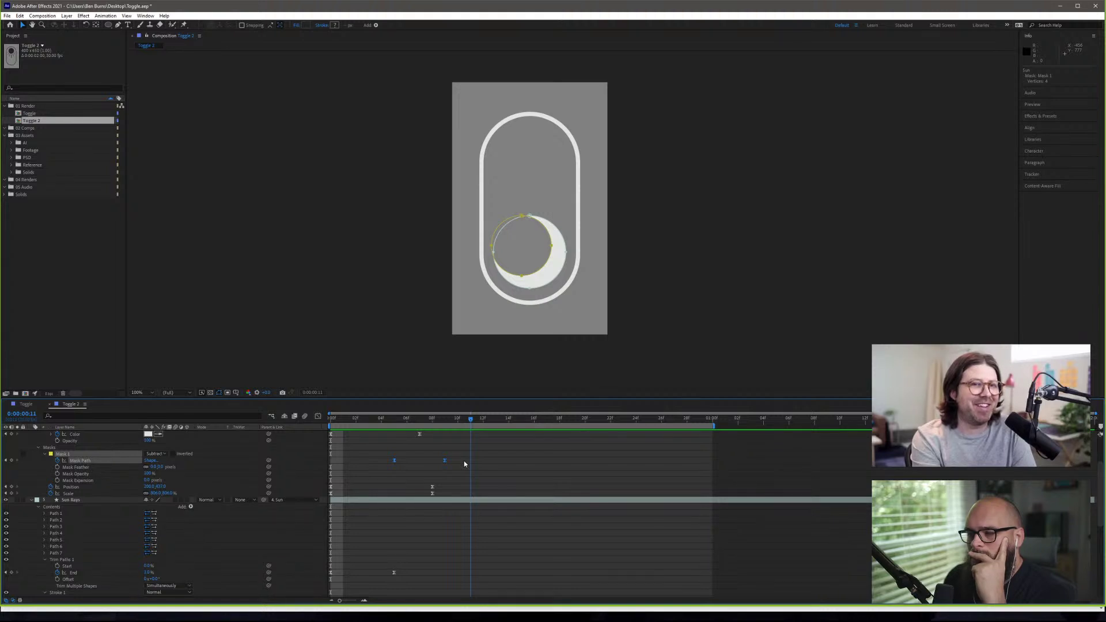
left_click_drag(465, 463, 330, 462)
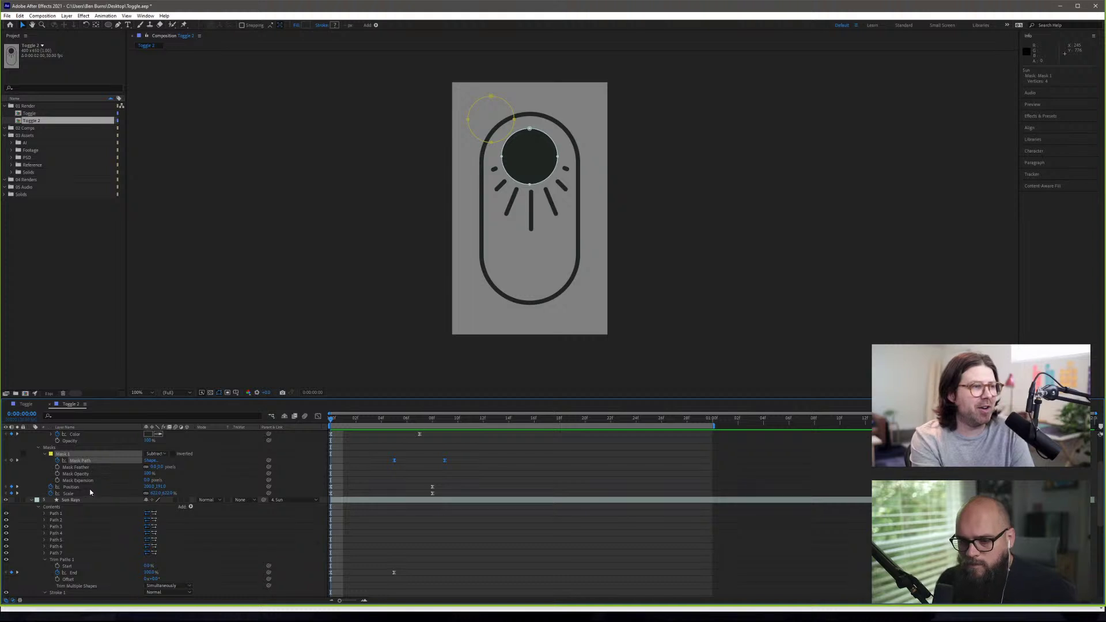
- Duplicate the Sun layer at frame 9 and rename the copy Moon
left_click_drag(331, 422, 445, 432)
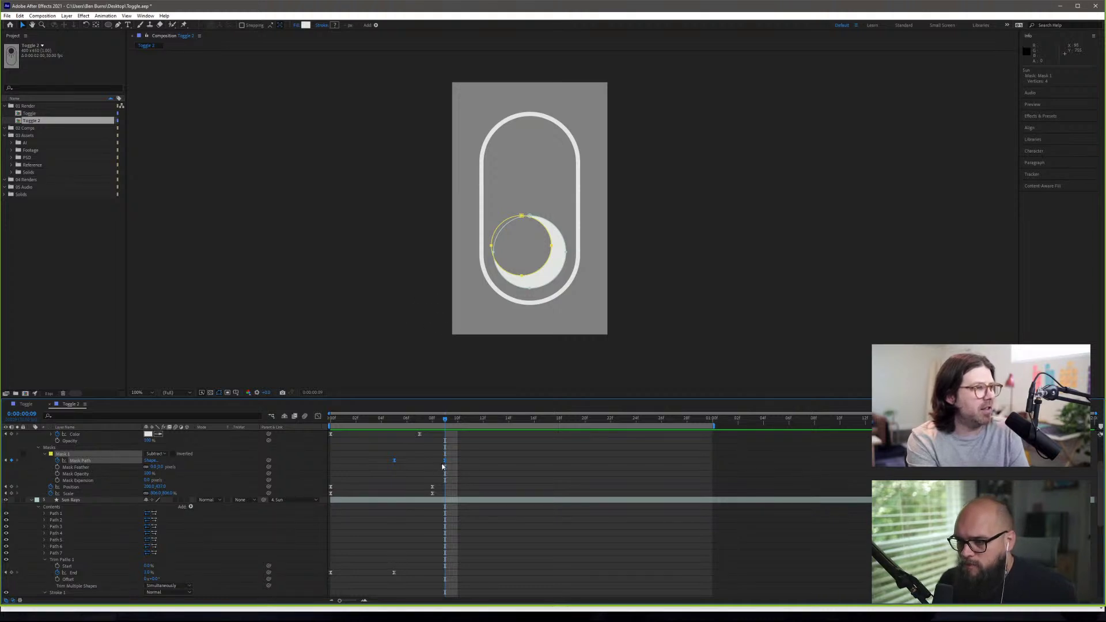
scroll(79, 461, "up", 3)
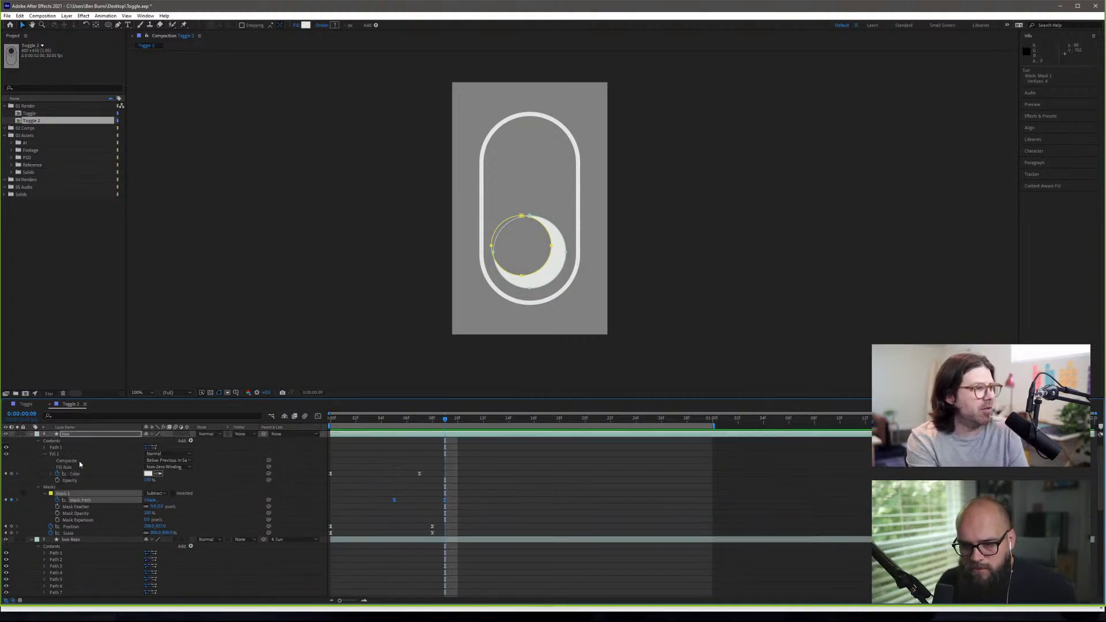
left_click(60, 435)
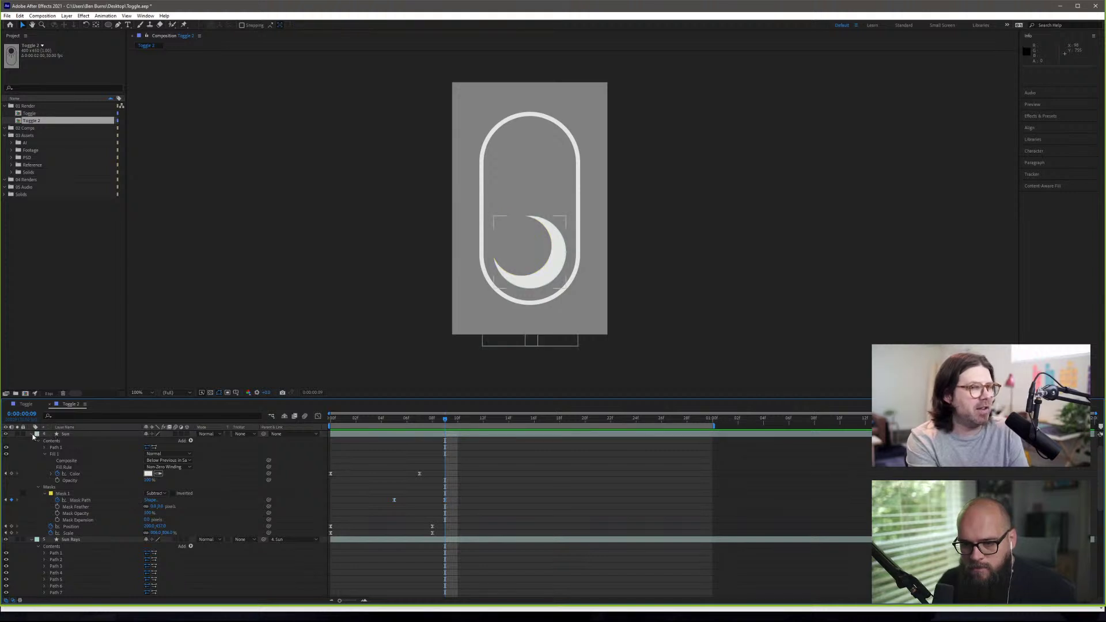
left_click(32, 435)
left_click(76, 436)
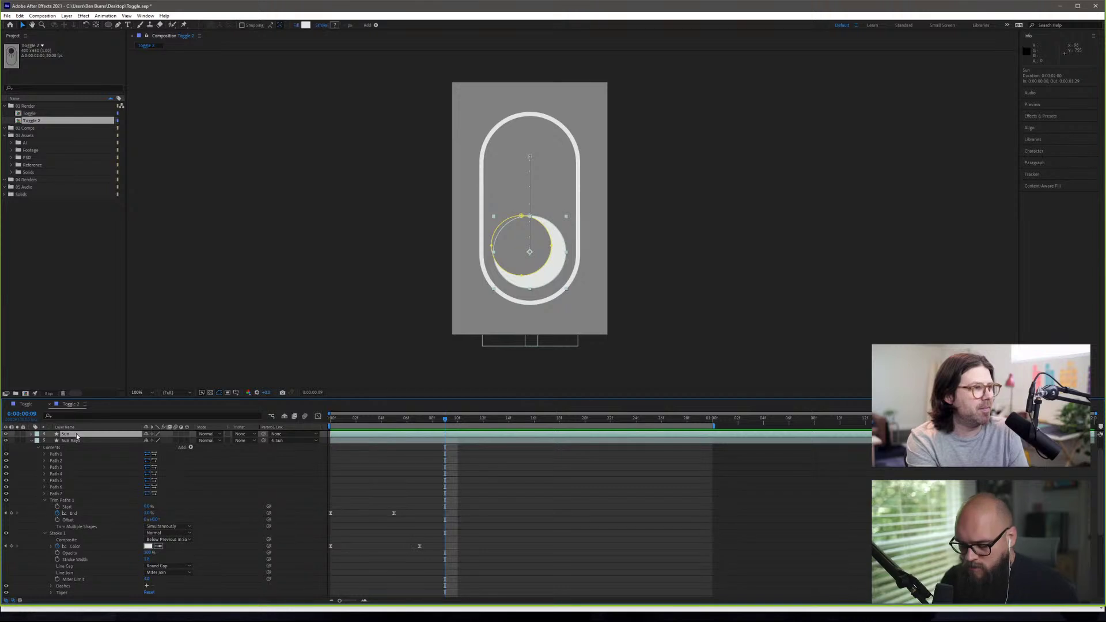
key("ctrl+d")
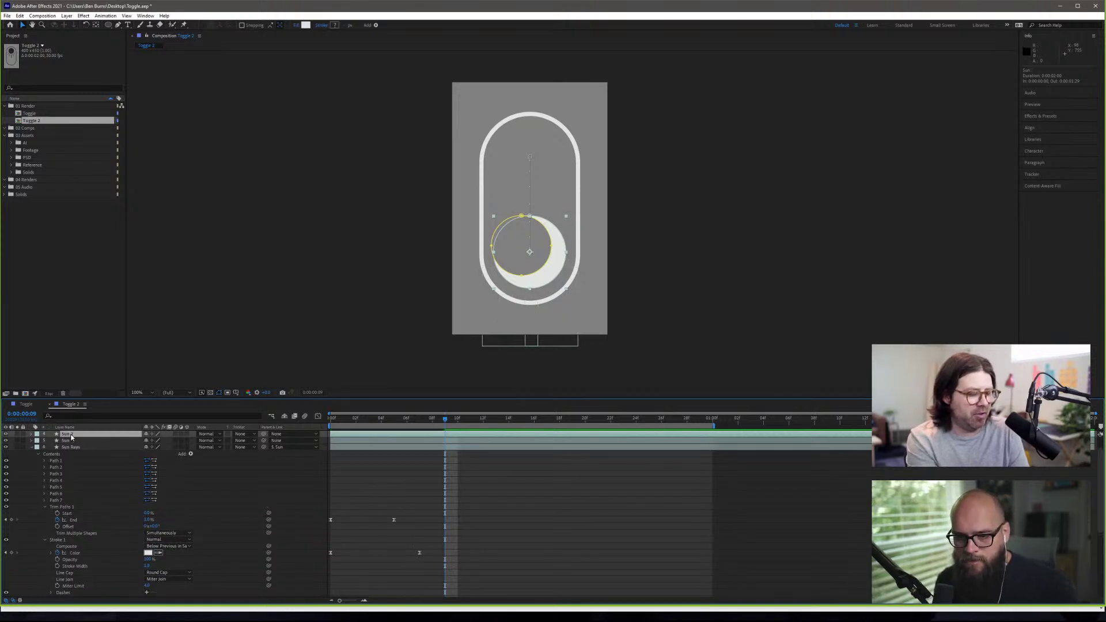
double_click(71, 436)
key("Return")
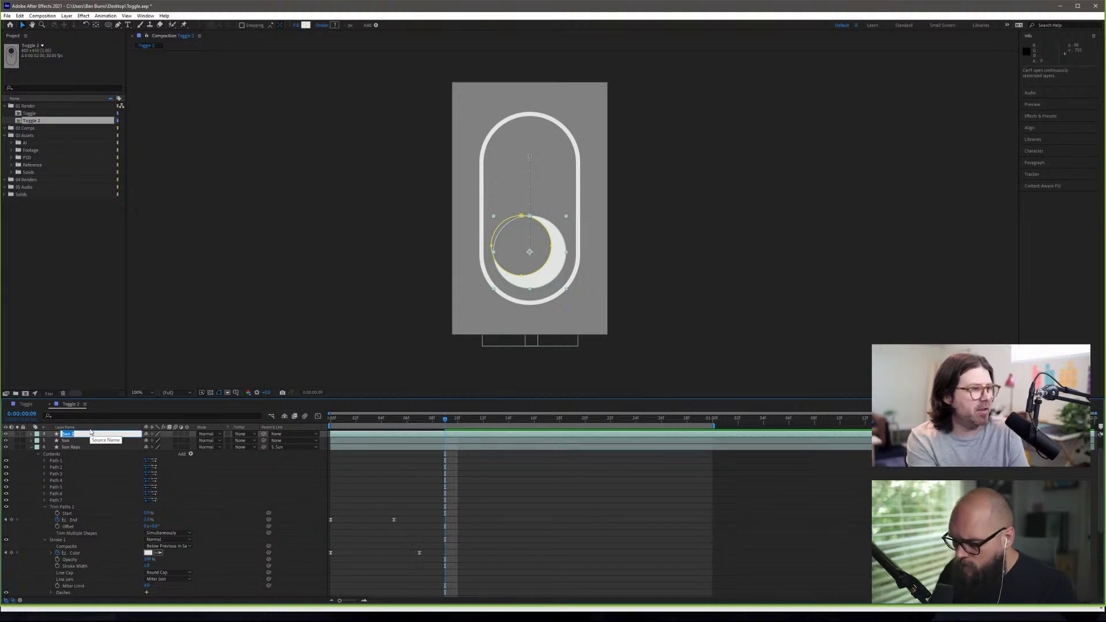
type("Moon")
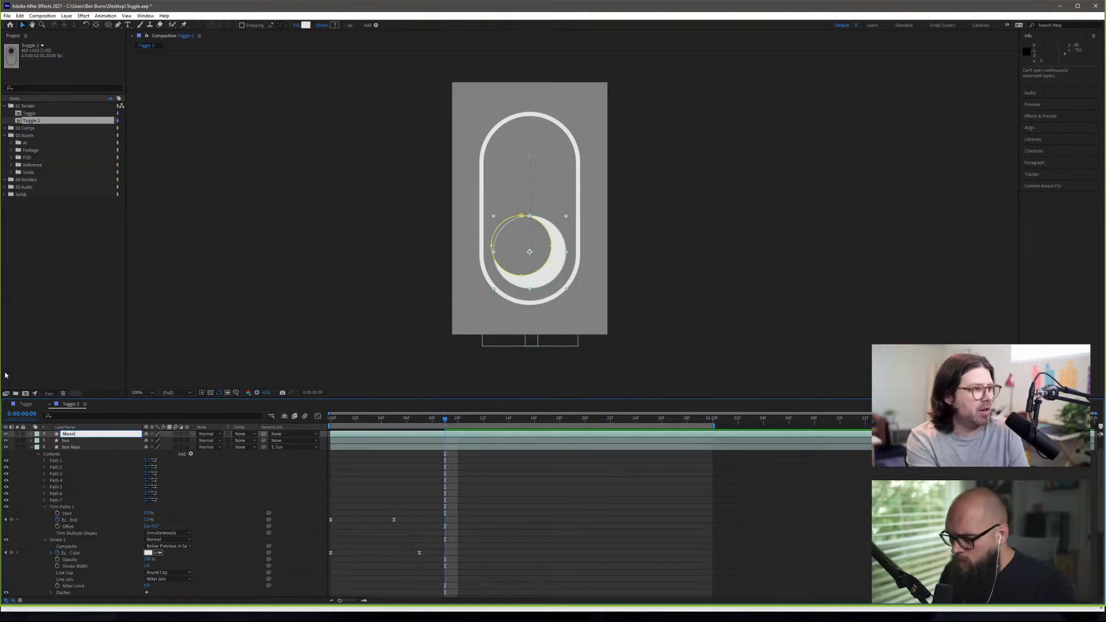
key("Return")
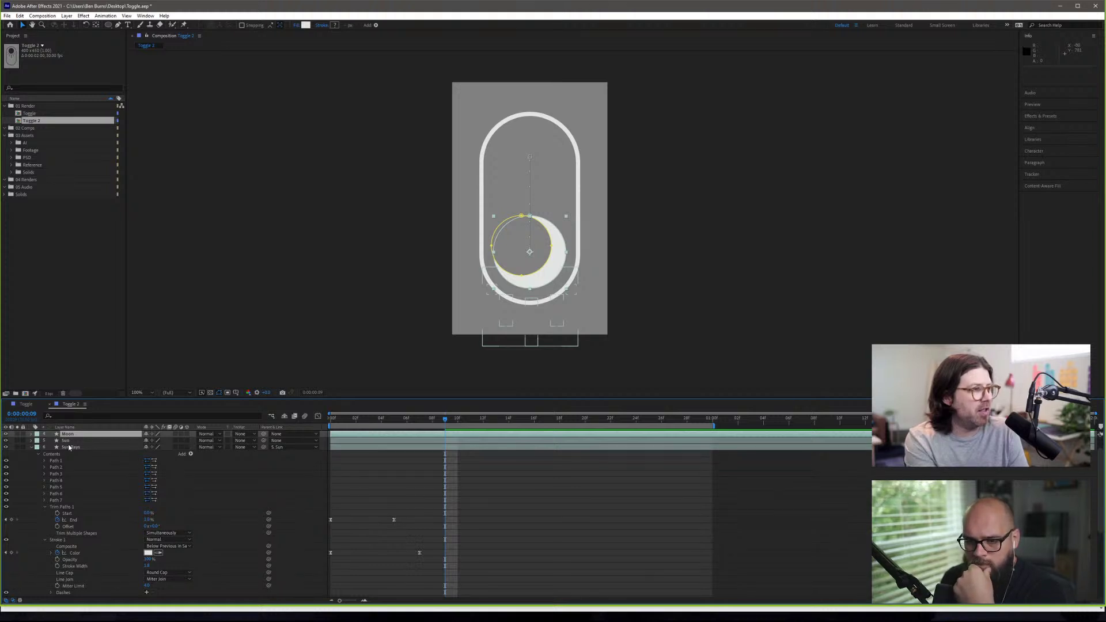
- Remove the Color, Position and Scale animation from the Moon layer at frame 9, keeping its Mask Path keyframes
left_click(32, 434)
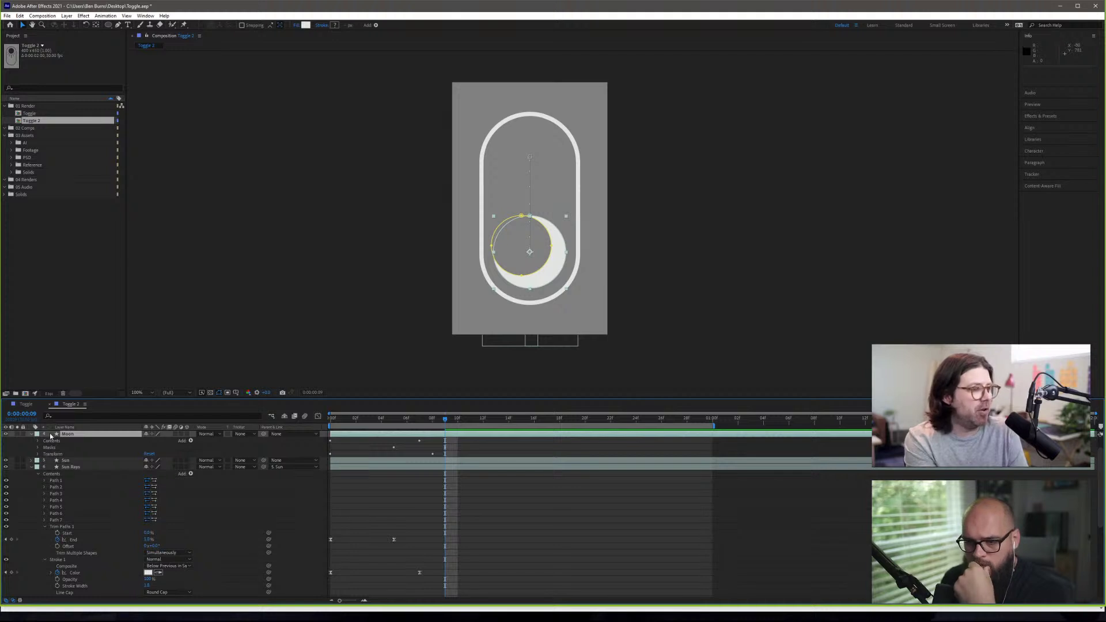
key("u")
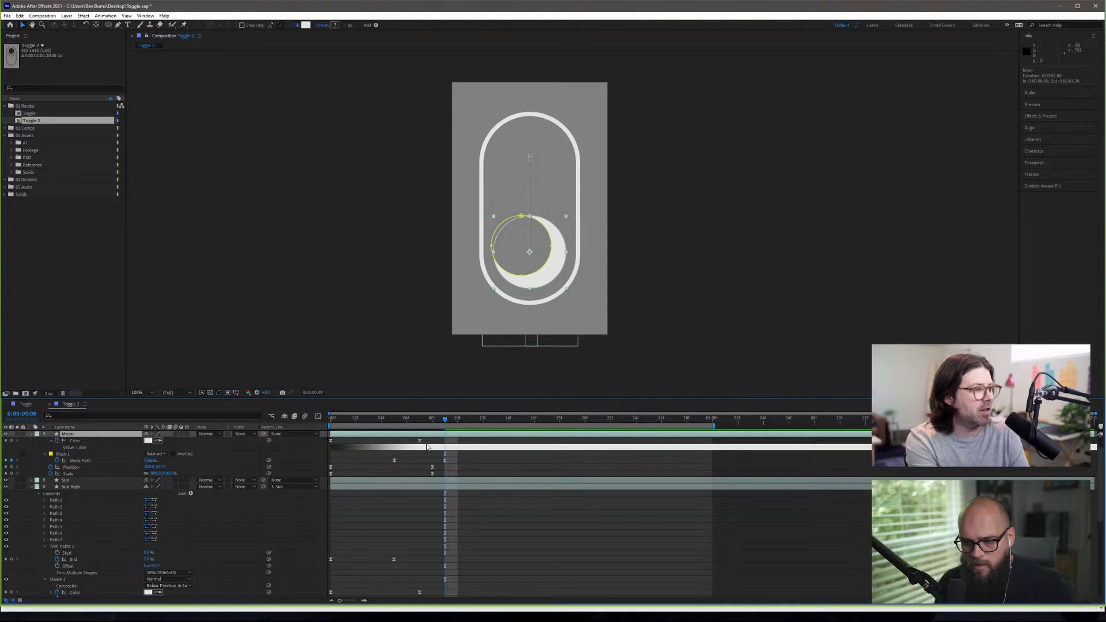
left_click(52, 441)
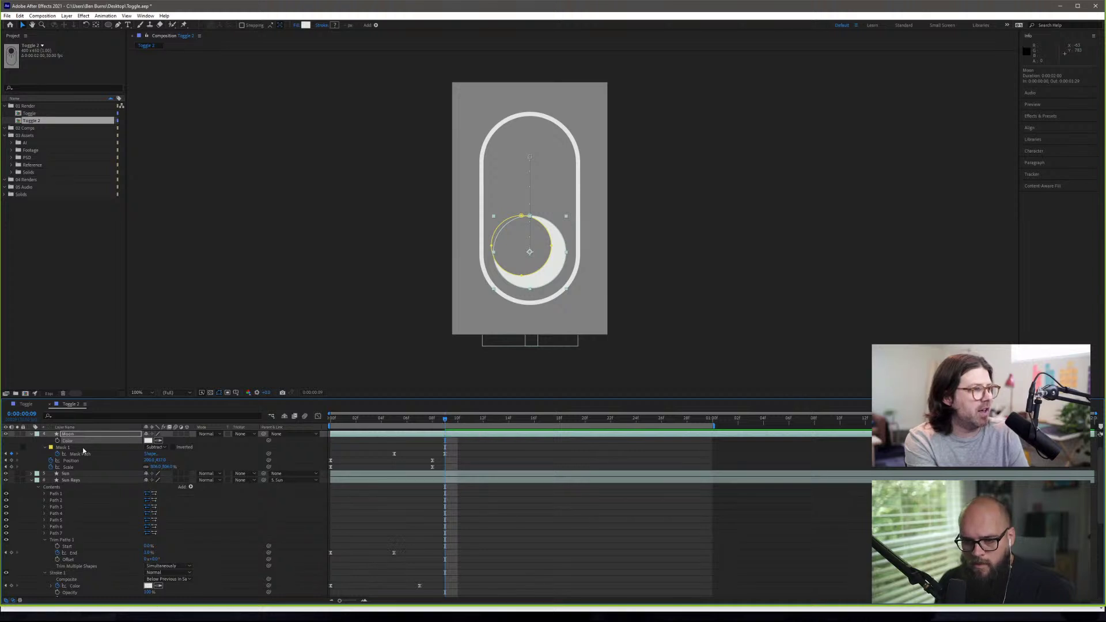
left_click(50, 466)
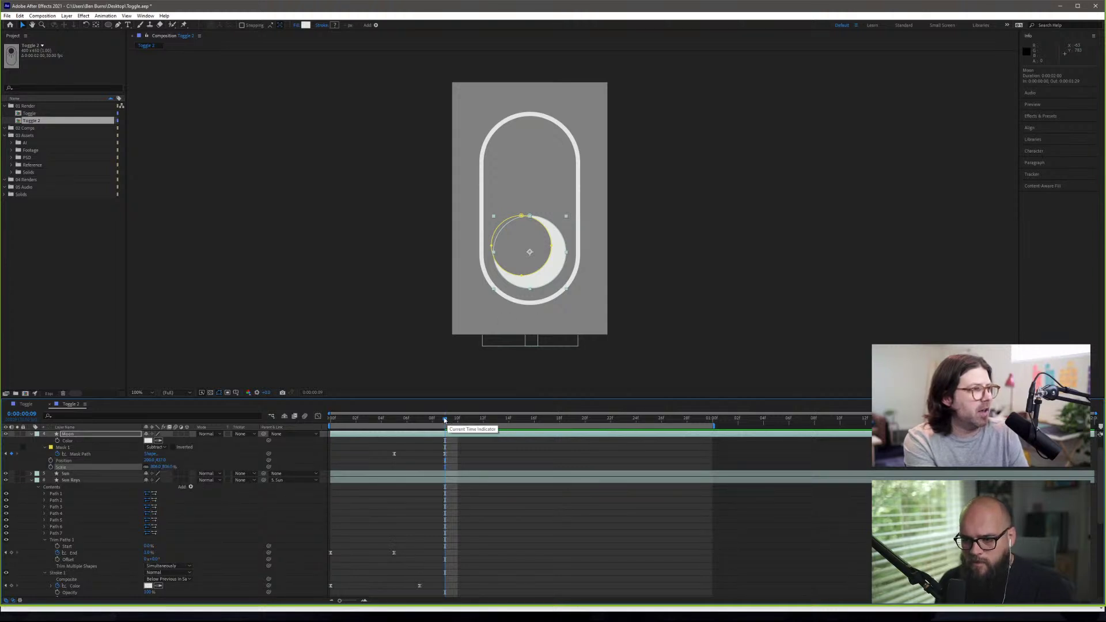
- Set the Moon layer's Mask 1 mode to None at frame 9 and go back to frame 0
mouse_move(444, 421)
left_mouse_down()
mouse_move(333, 423)
mouse_move(458, 428)
mouse_move(445, 429)
left_mouse_up()
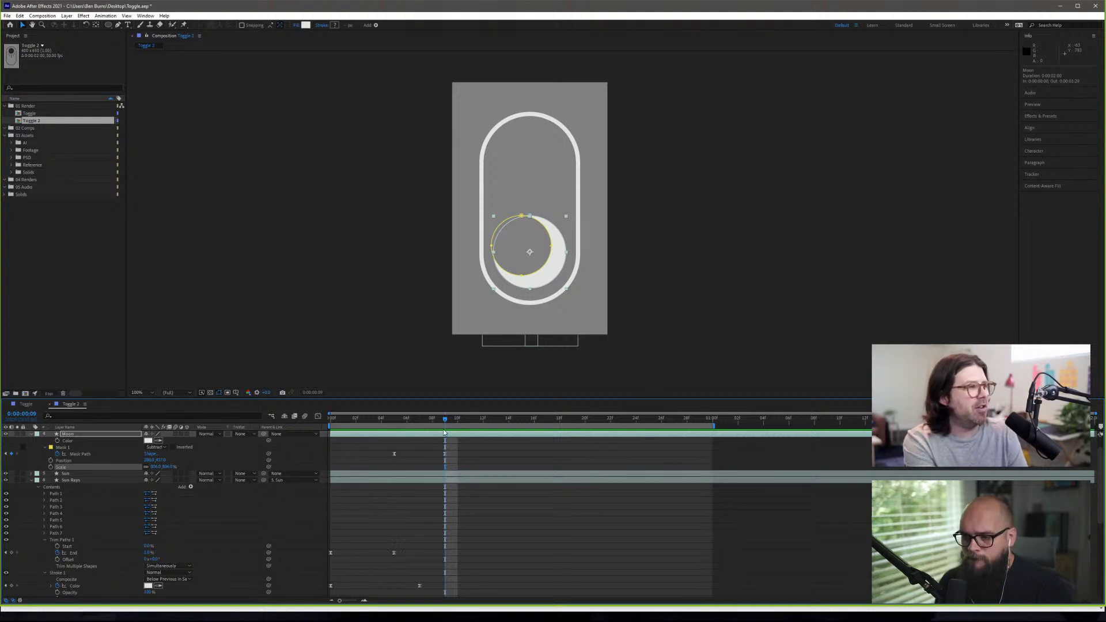
mouse_move(444, 432)
left_mouse_down()
mouse_move(334, 431)
mouse_move(433, 438)
left_mouse_up()
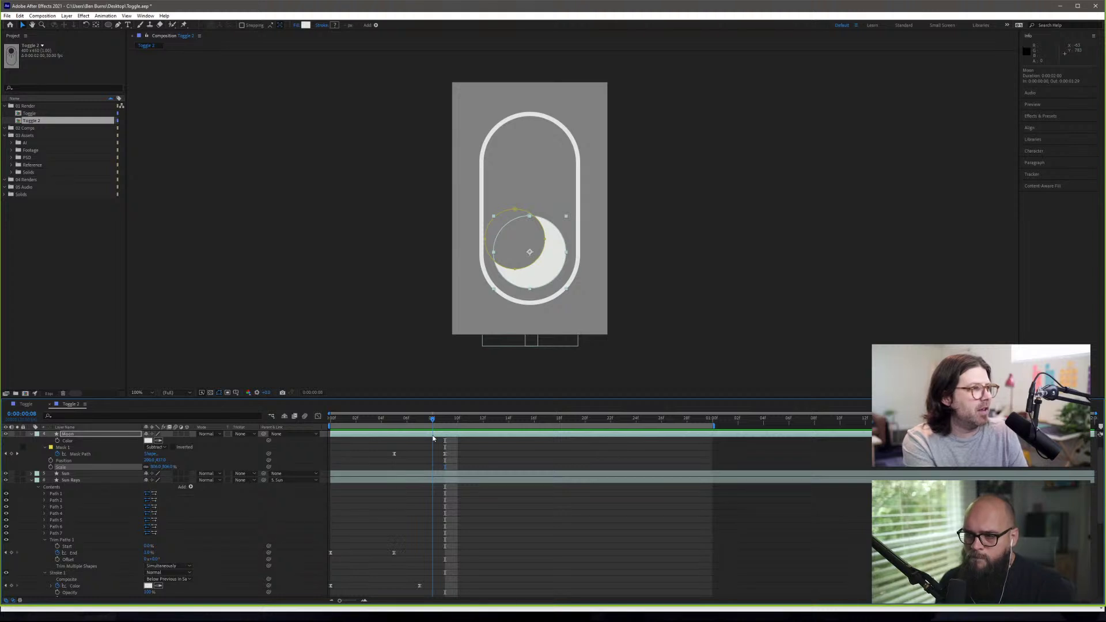
key("Page_Down")
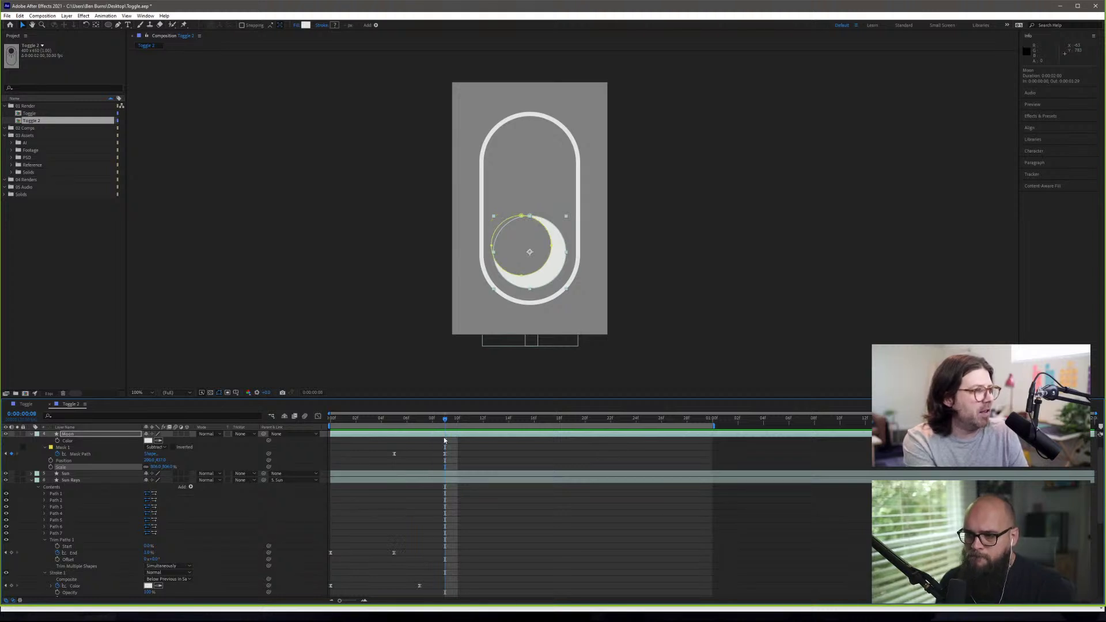
left_click(156, 447)
left_click(164, 456)
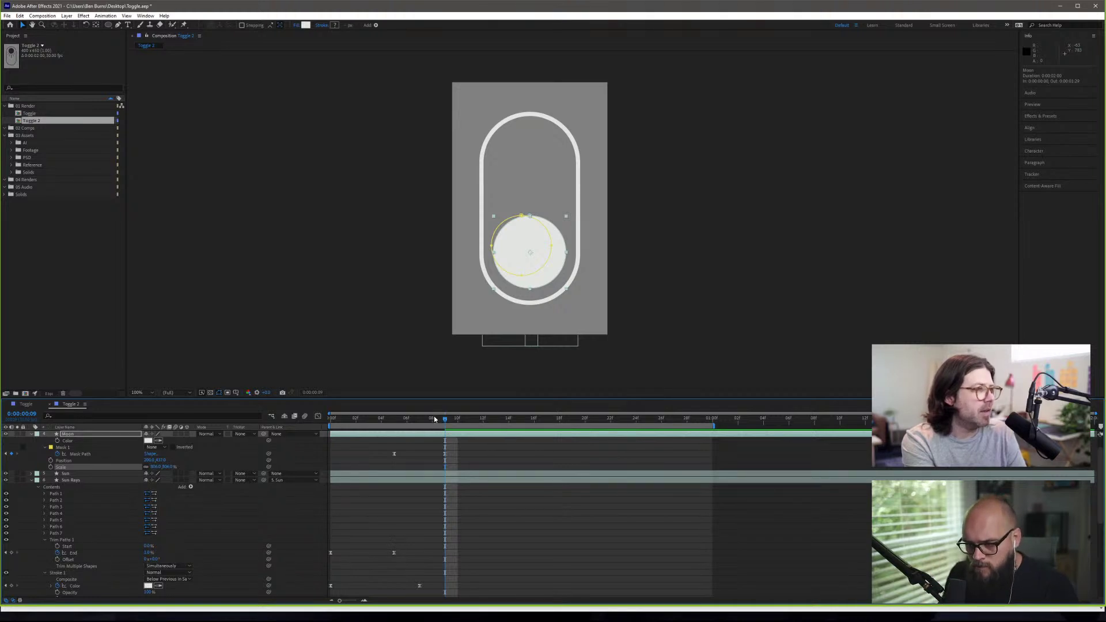
key("Home")
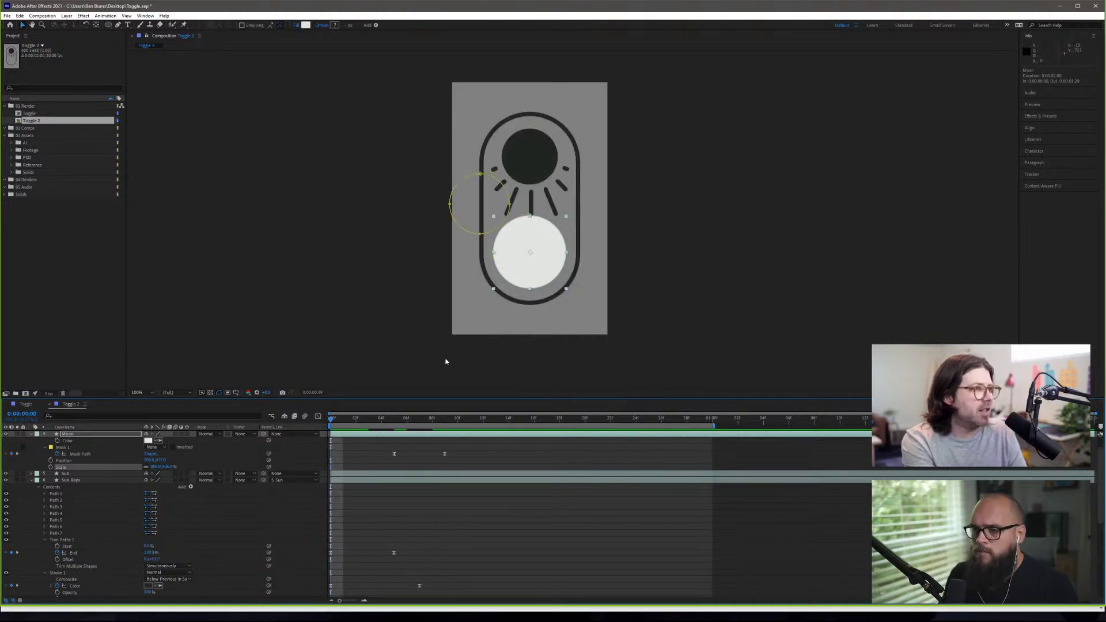
left_click_drag(332, 421, 330, 443)
- Reveal the Sun layer's keyframed properties and delete its Mask 1
left_click(65, 474)
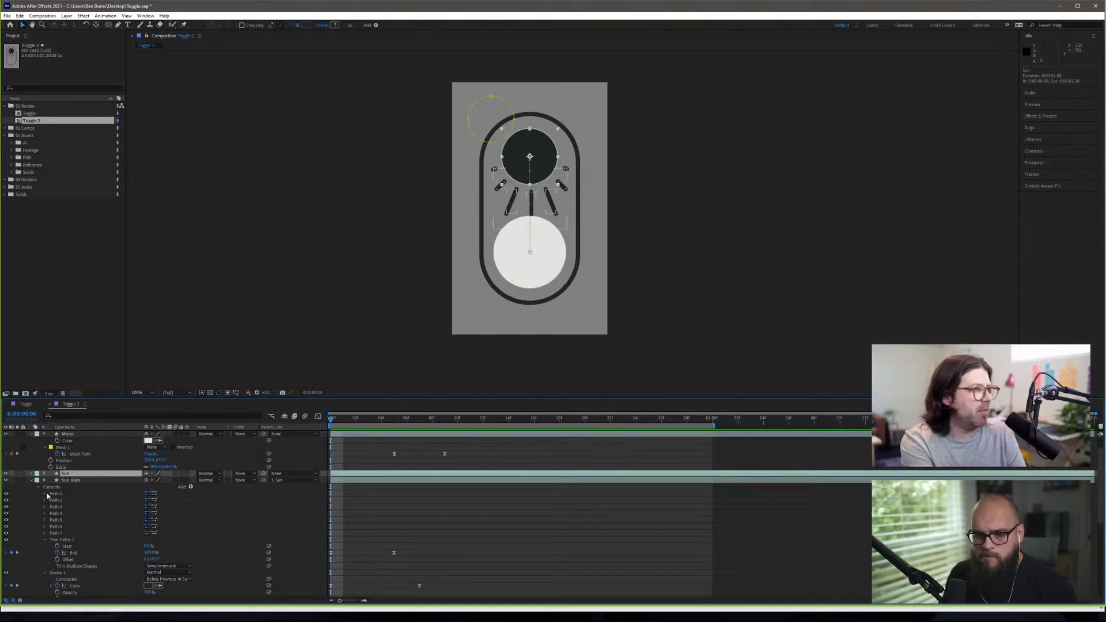
left_click(32, 474)
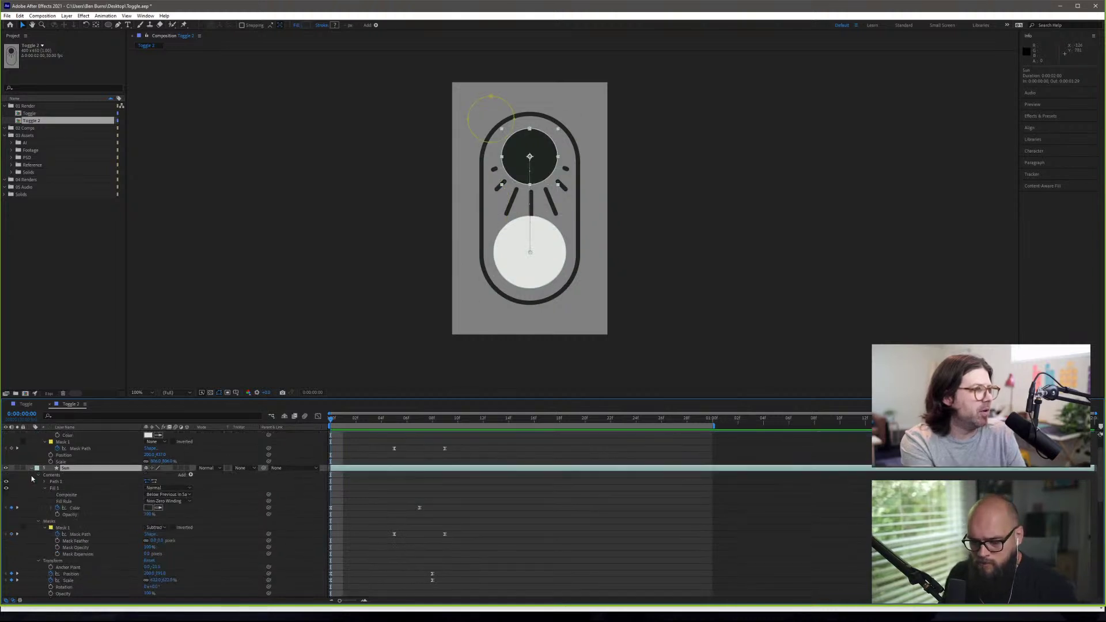
left_click(33, 472)
key("u")
key("u")
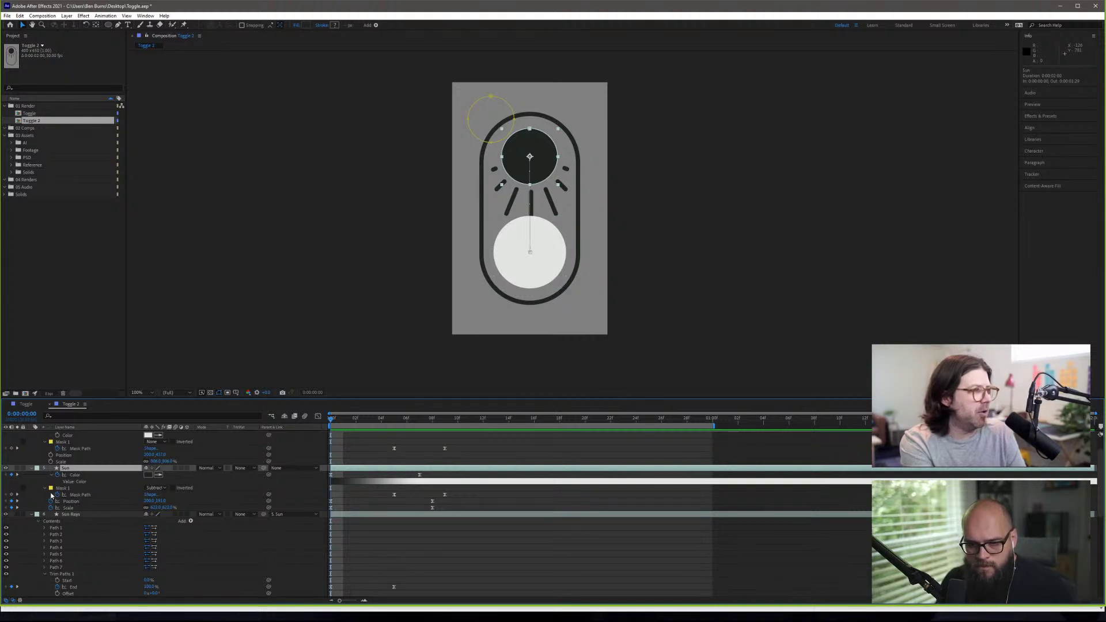
left_click(116, 490)
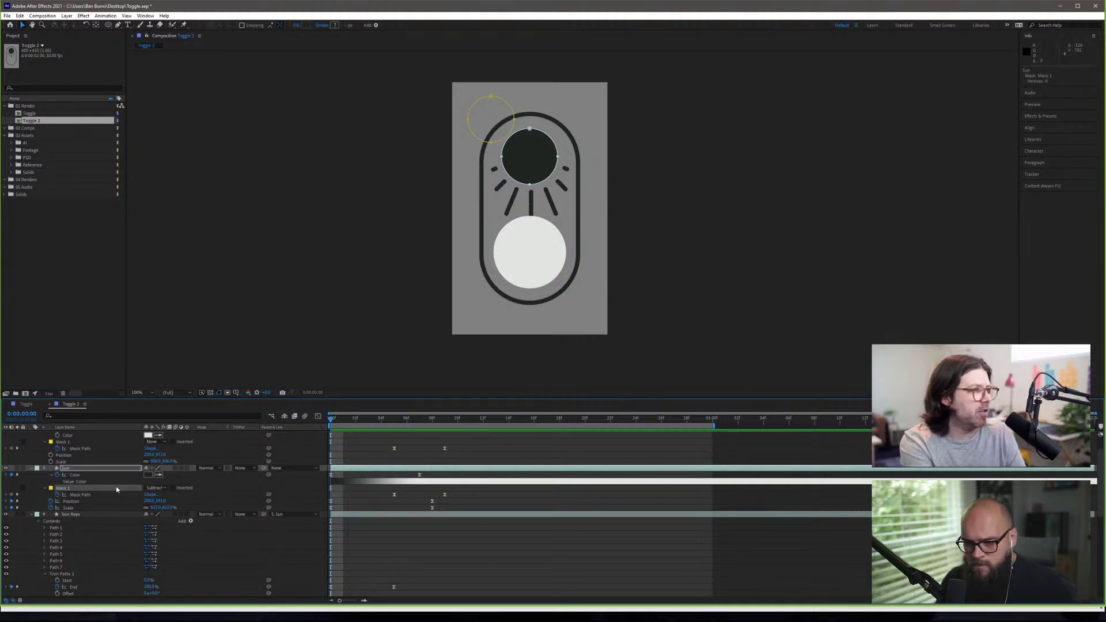
key("Delete")
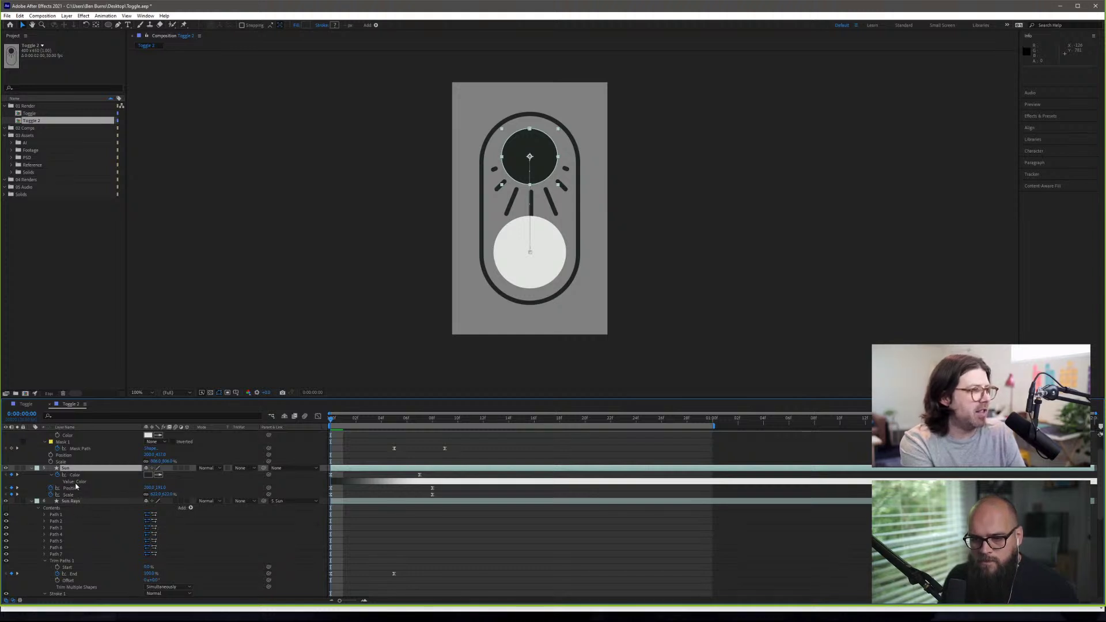
- Hide the Sun Rays layer and play a preview of the Toggle 2 animation
left_click(6, 501)
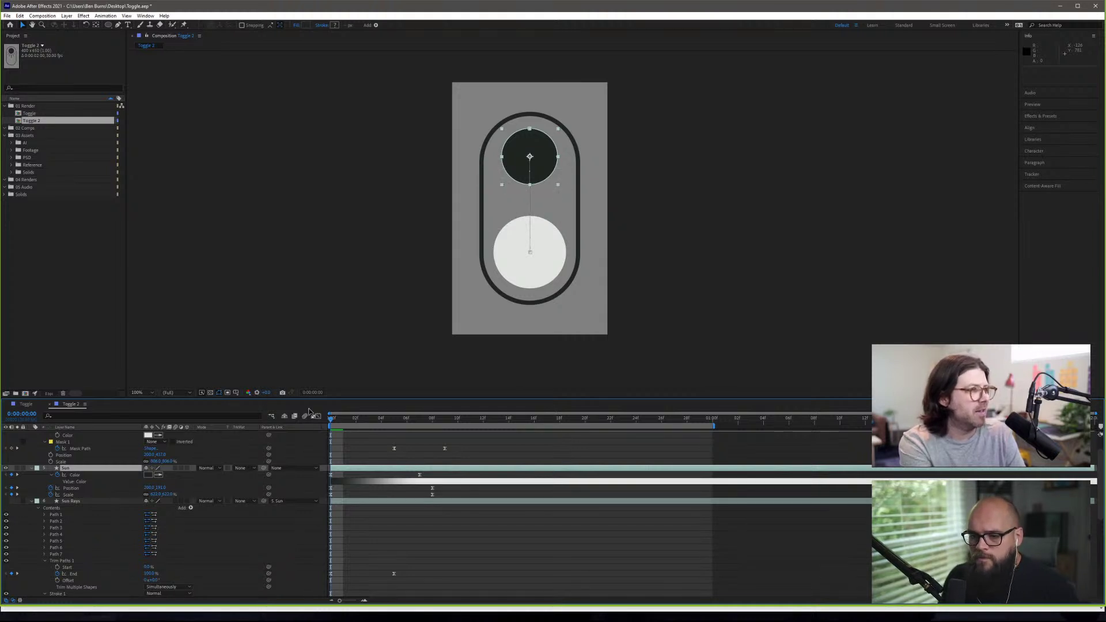
key("ctrl+shift+h")
key("space")
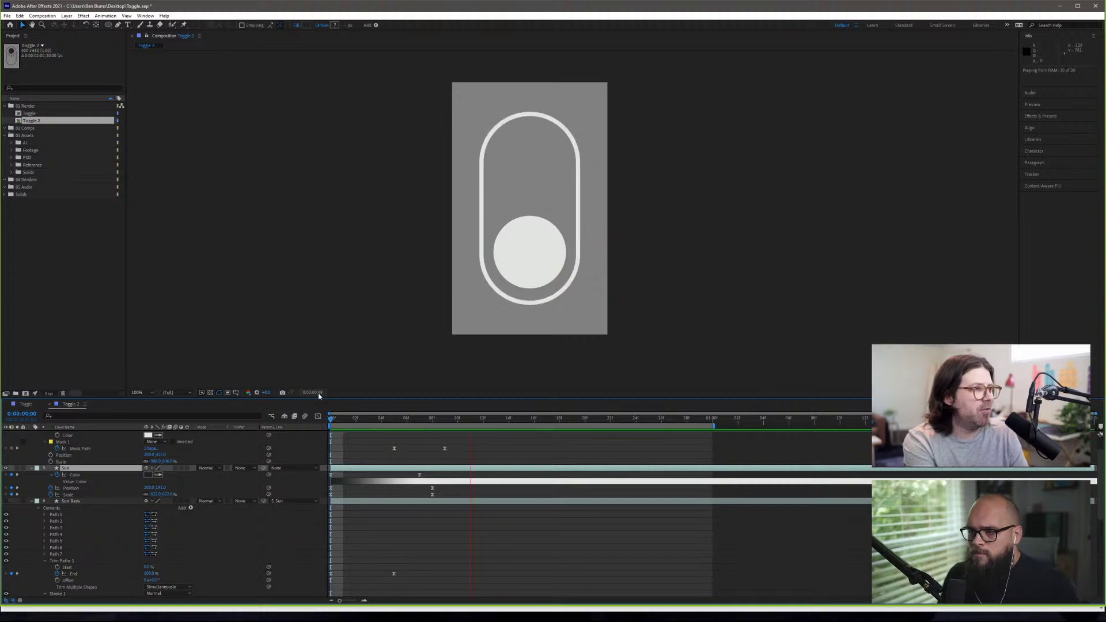
key("space")
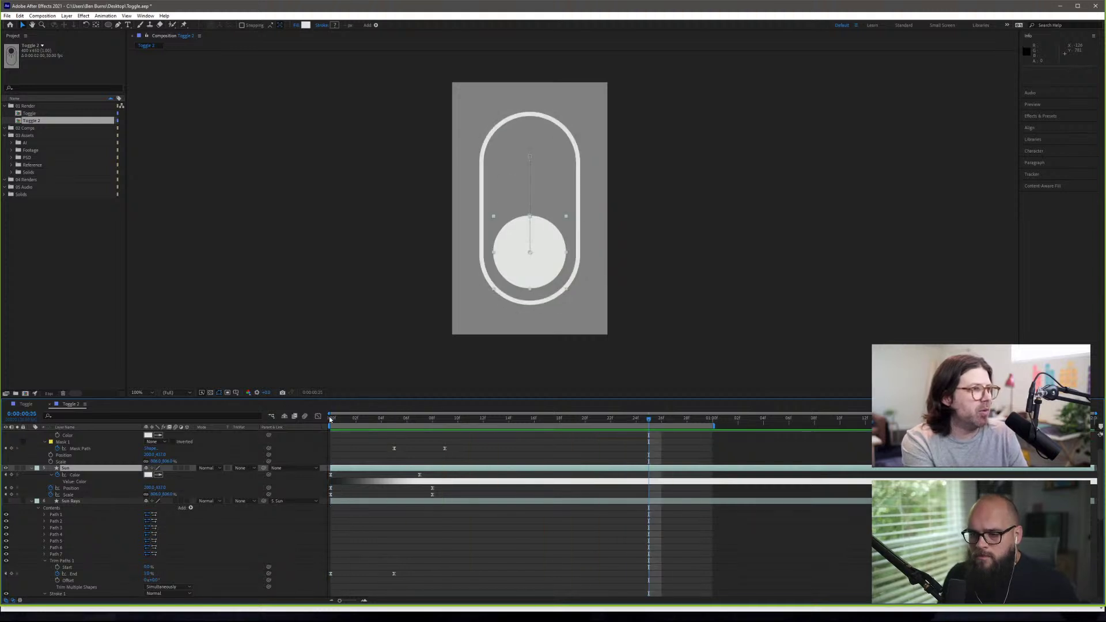
- Go through frames 0 to 8 and stop on frame 7 to examine how the moving Sun circle meets the static Moon circle
left_click_drag(332, 421, 429, 428)
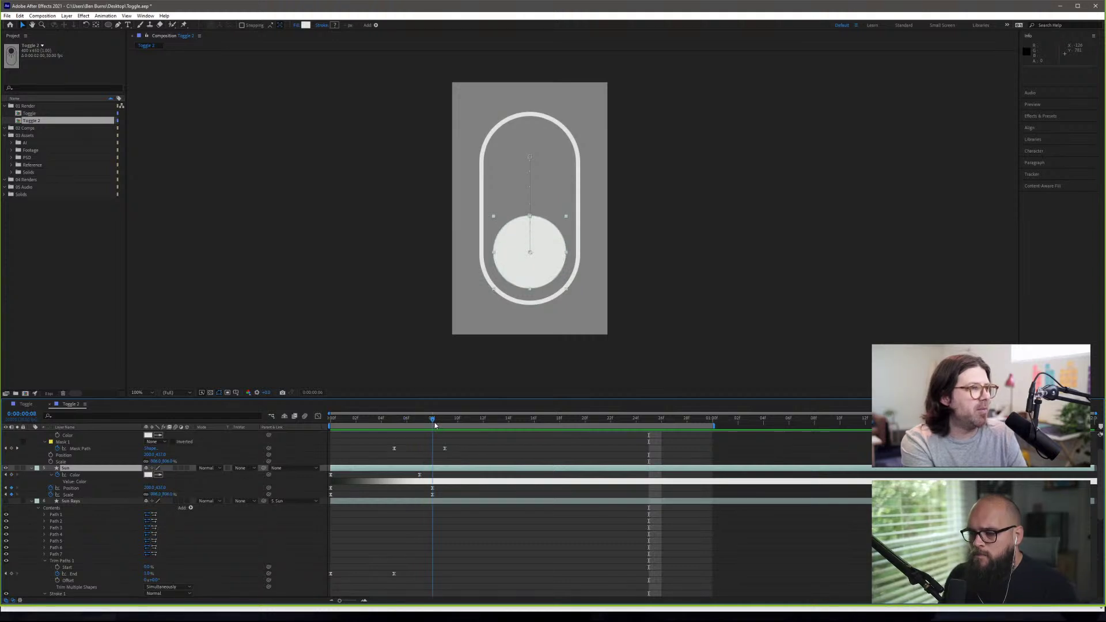
mouse_move(434, 425)
left_mouse_down()
mouse_move(360, 427)
mouse_move(430, 427)
left_mouse_up()
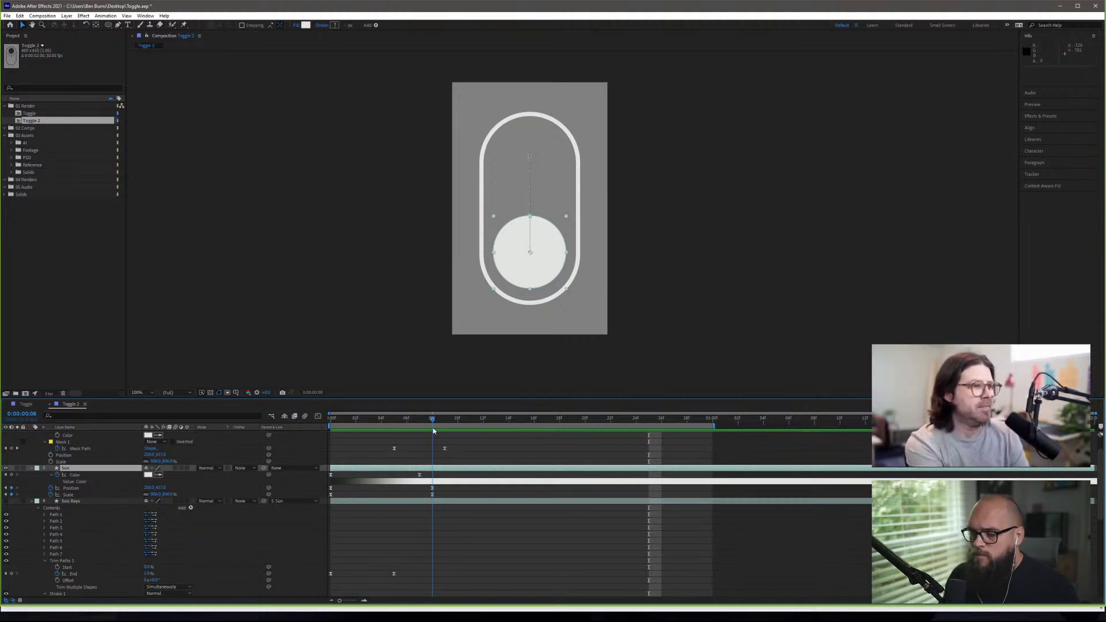
mouse_move(433, 428)
left_mouse_down()
mouse_move(337, 437)
mouse_move(434, 444)
left_mouse_up()
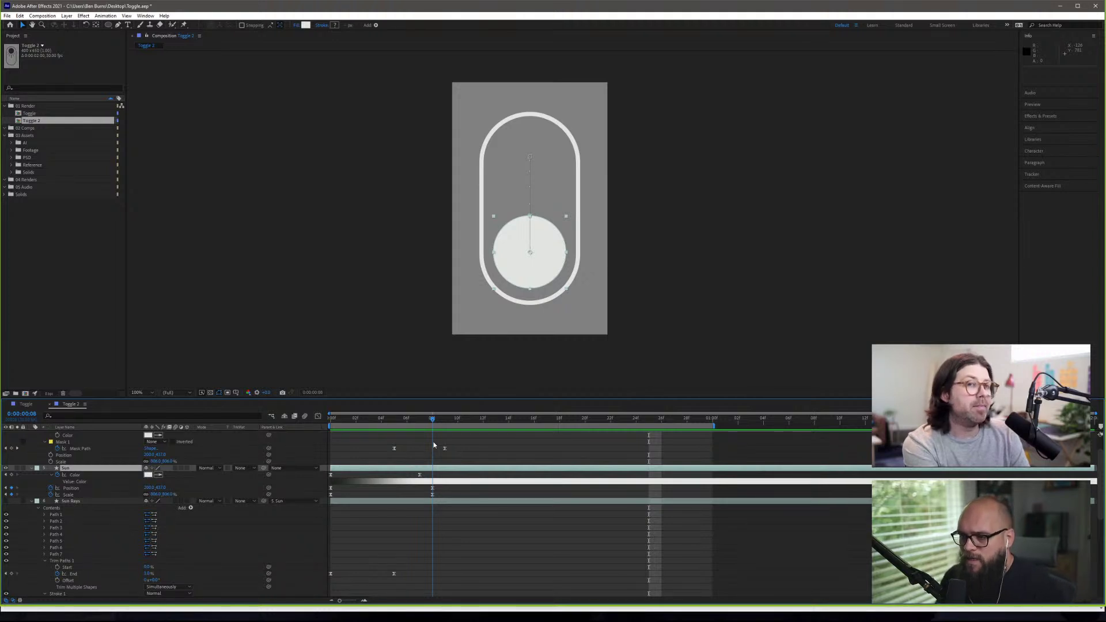
key("Page_Up")
key("Home")
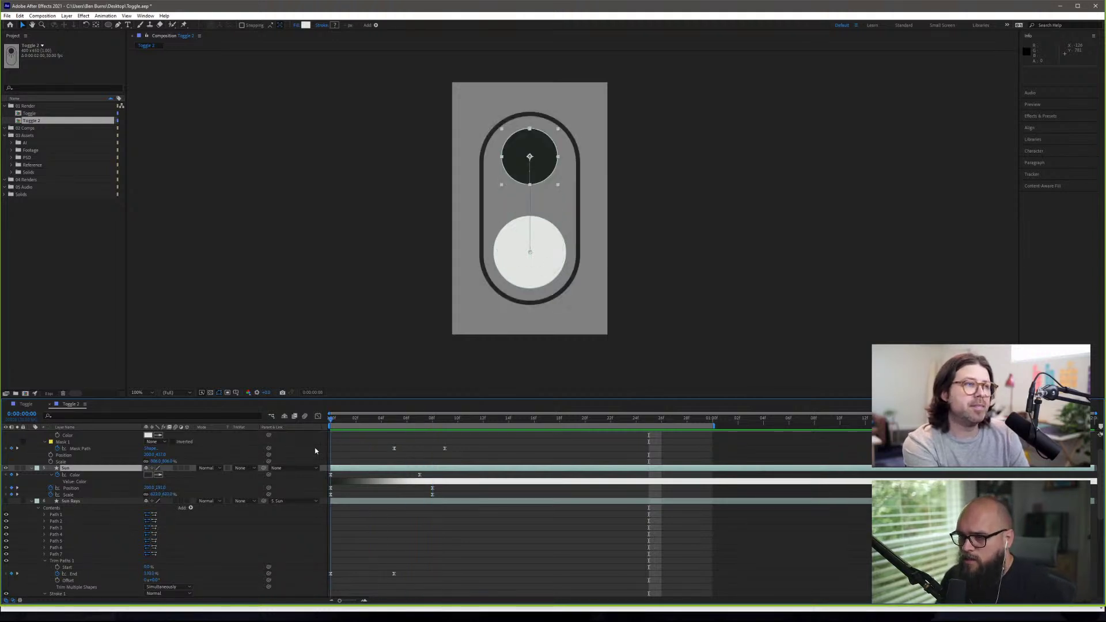
key("Page_Down")
key("Page_Down")
key("Page_Down")
key("Page_Down")
key("Page_Down")
key("Page_Down")
key("Page_Down")
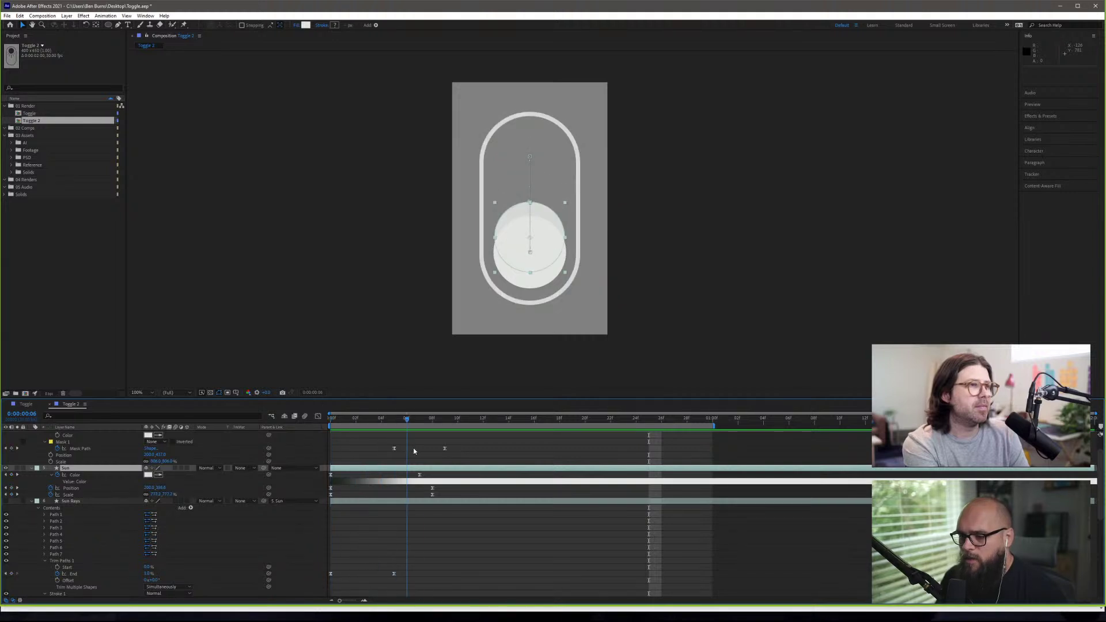
key("Page_Down")
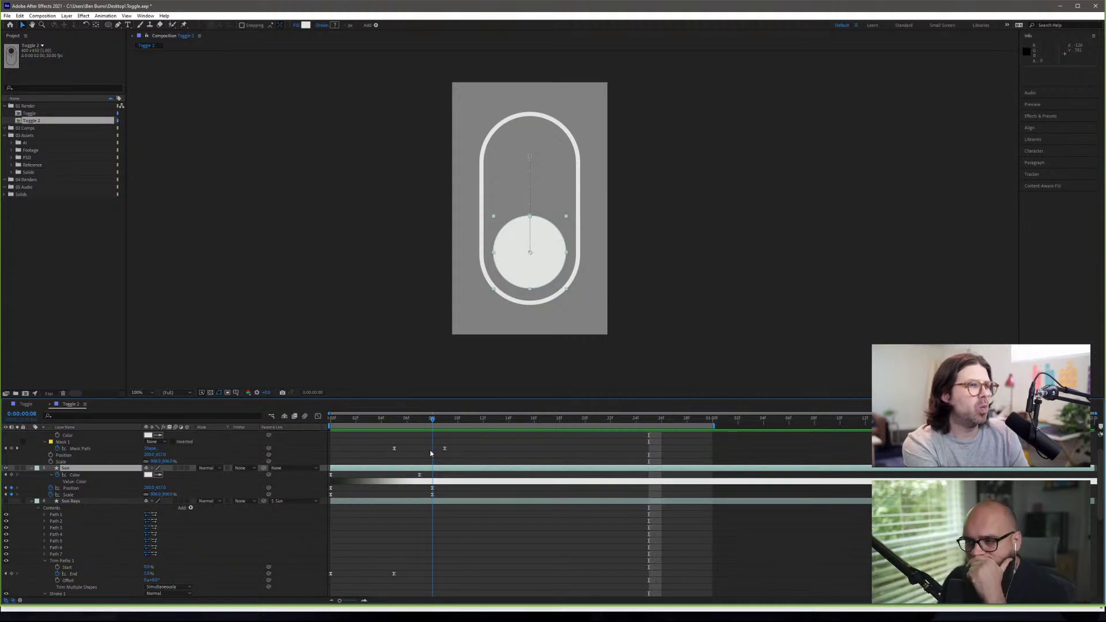
key("Page_Up")
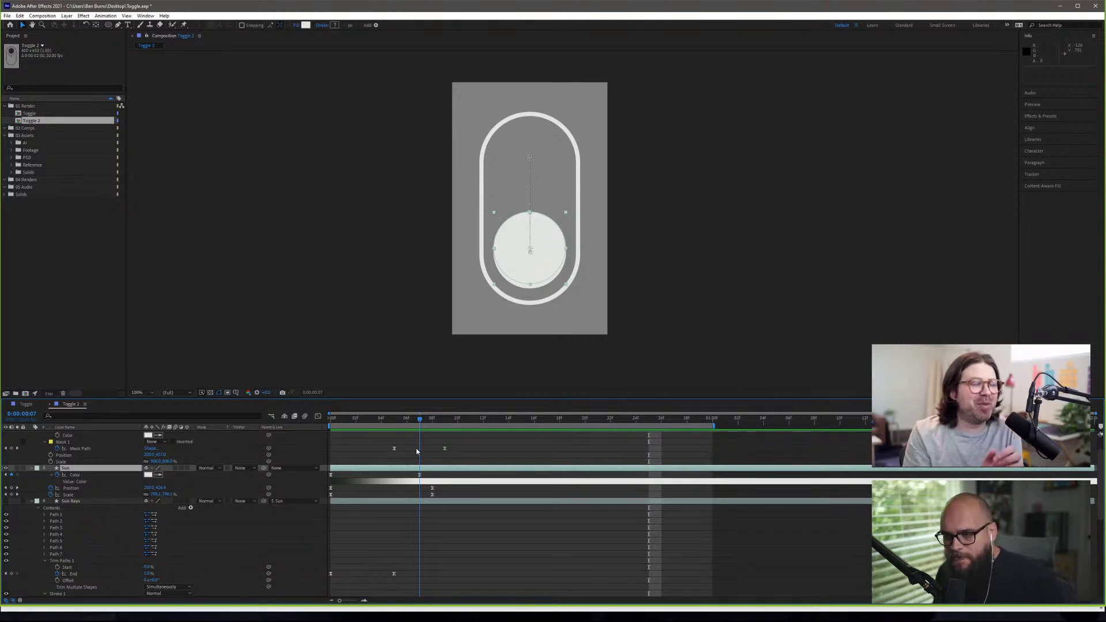
- Remove the Sun layer's Color animation at frame 0 so the circle keeps its dark fill
left_click_drag(412, 452, 438, 460)
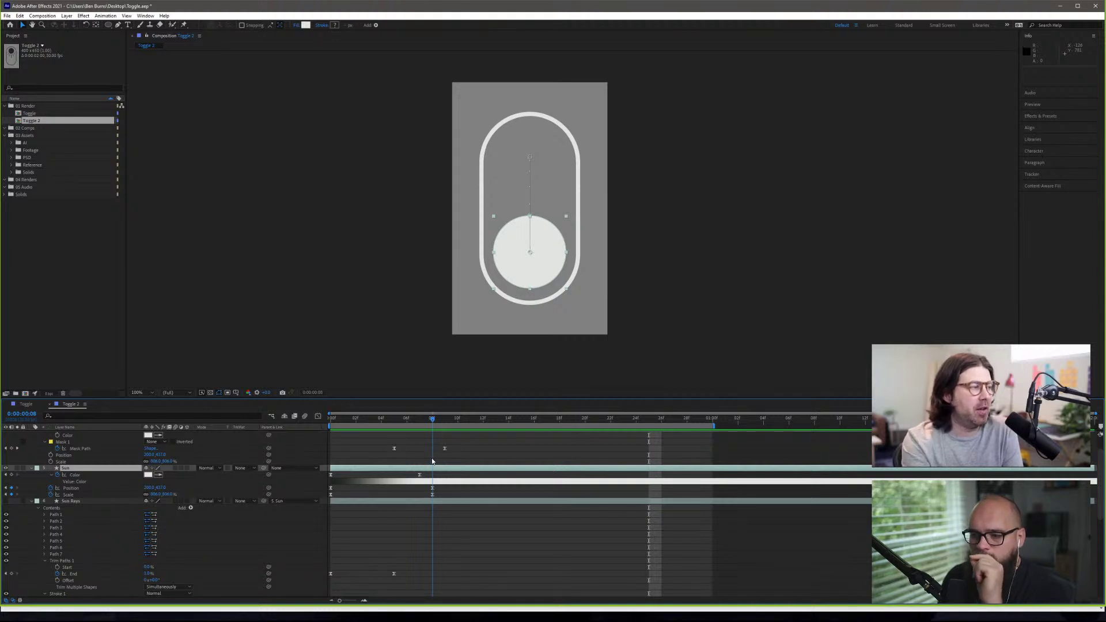
mouse_move(431, 461)
left_mouse_down()
mouse_move(399, 458)
mouse_move(433, 461)
left_mouse_up()
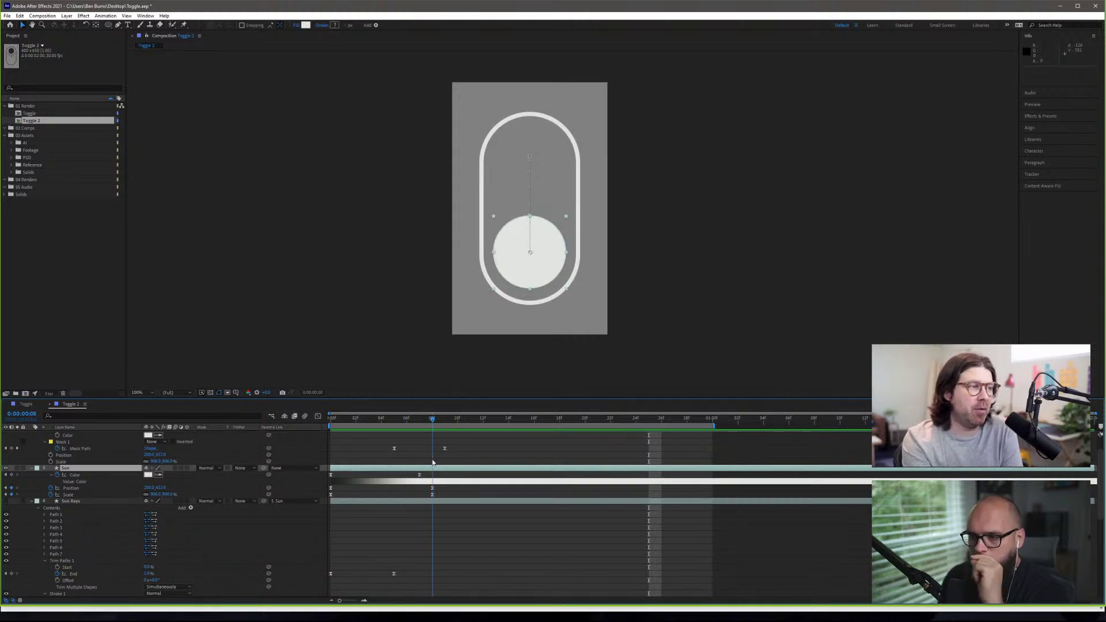
left_click_drag(432, 462, 333, 467)
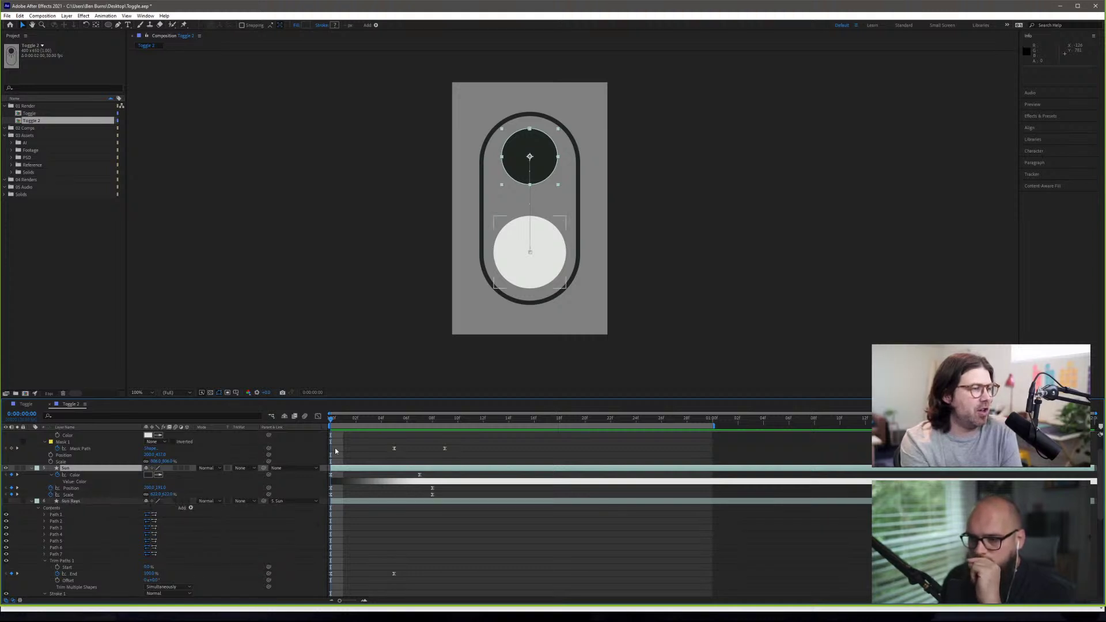
scroll(79, 471, "up", 2)
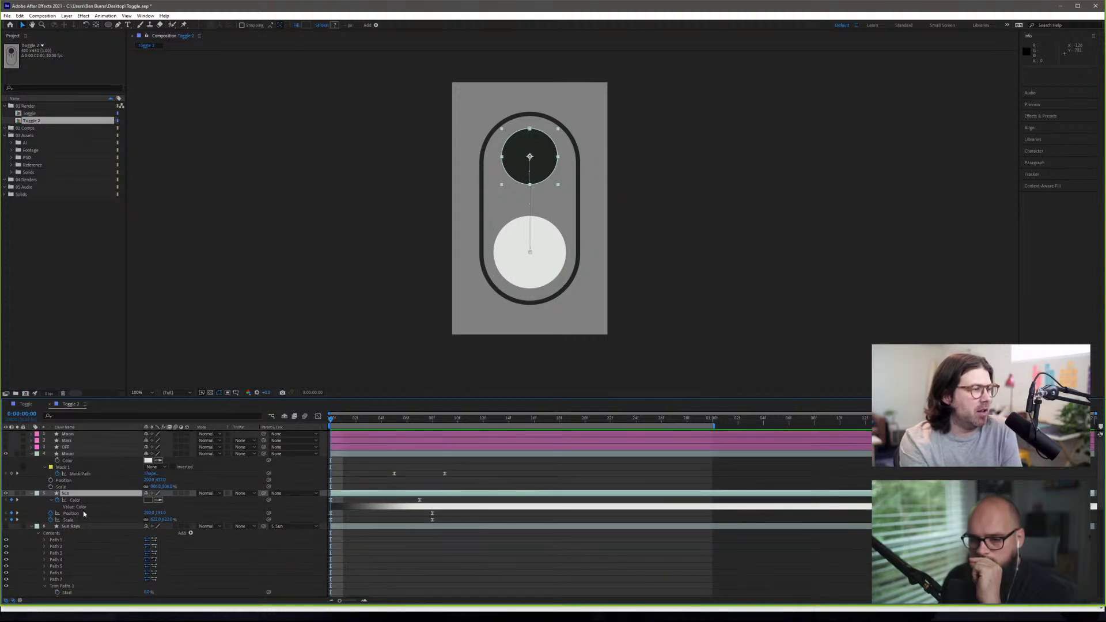
left_click(58, 500)
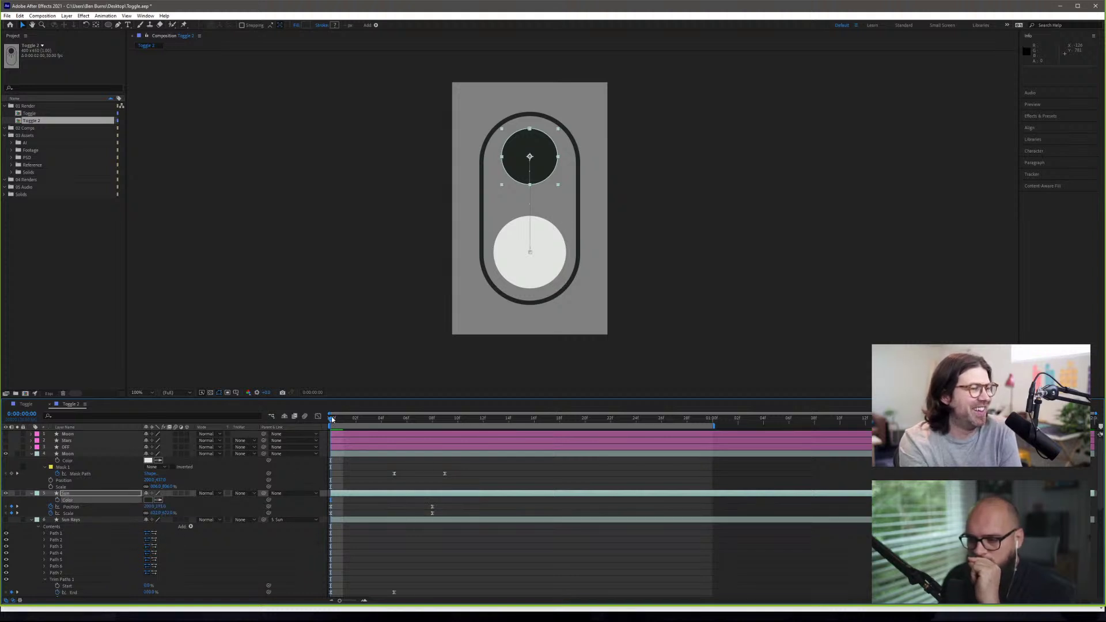
left_click_drag(332, 420, 330, 445)
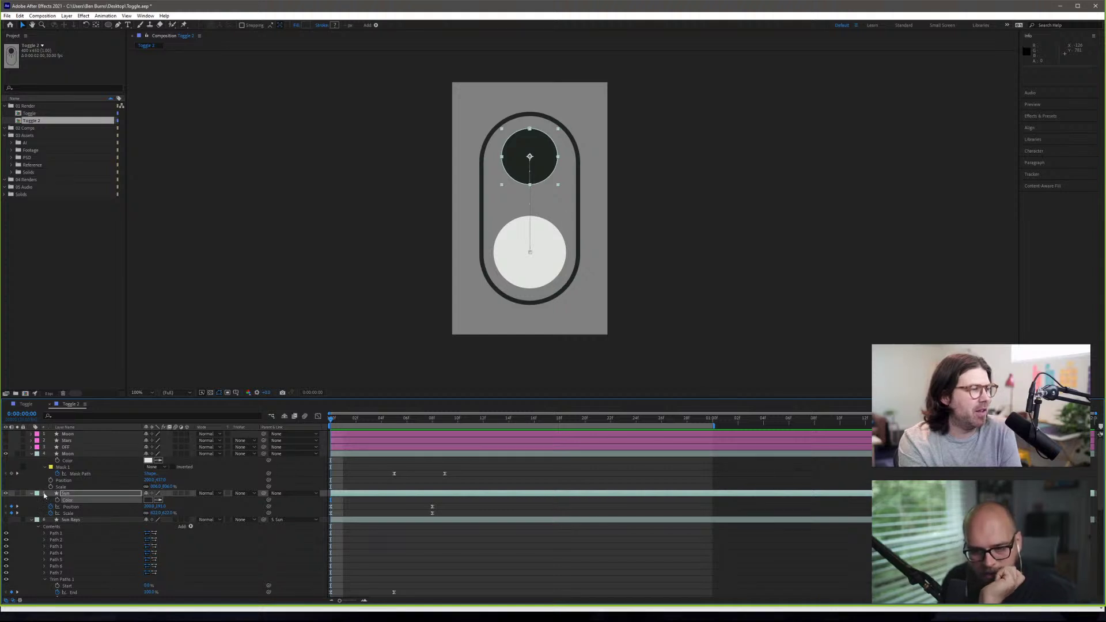
- Move the Sun layer directly above the Moon layer in the layer stack, staying at frame 0
left_click(52, 455, "shift")
left_click(52, 455, "ctrl")
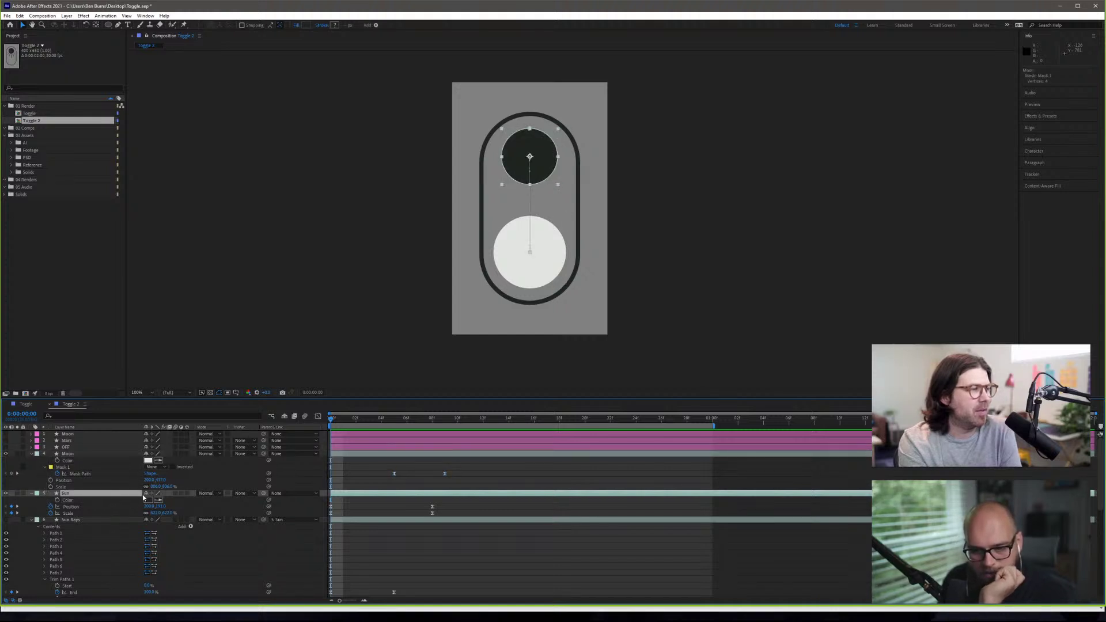
left_click_drag(70, 496, 77, 452)
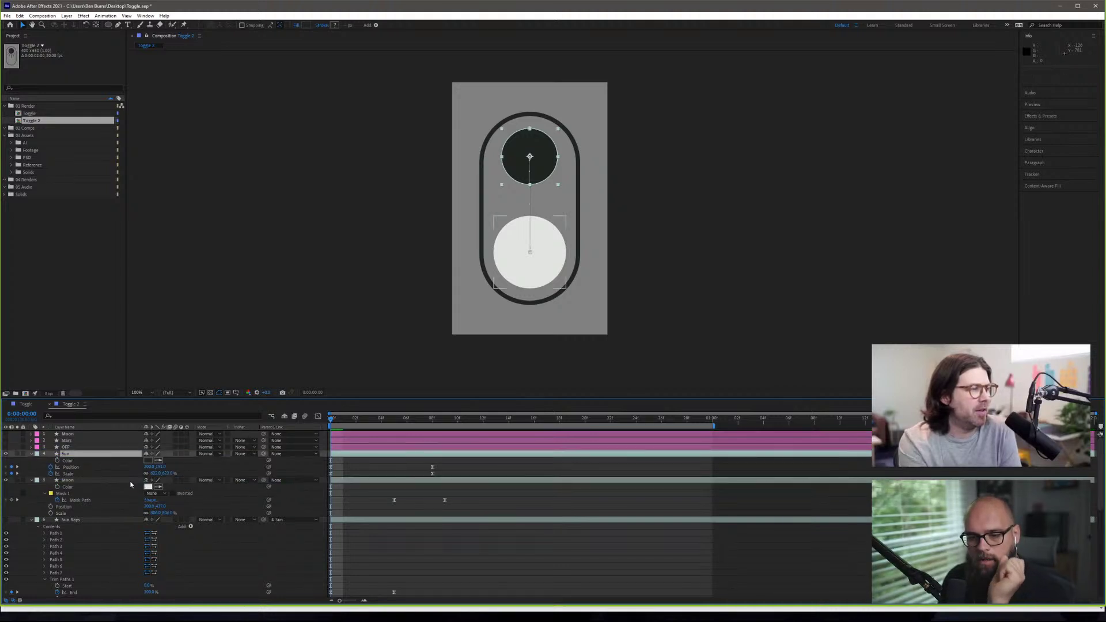
mouse_move(339, 422)
left_mouse_down()
mouse_move(432, 425)
mouse_move(331, 429)
left_mouse_up()
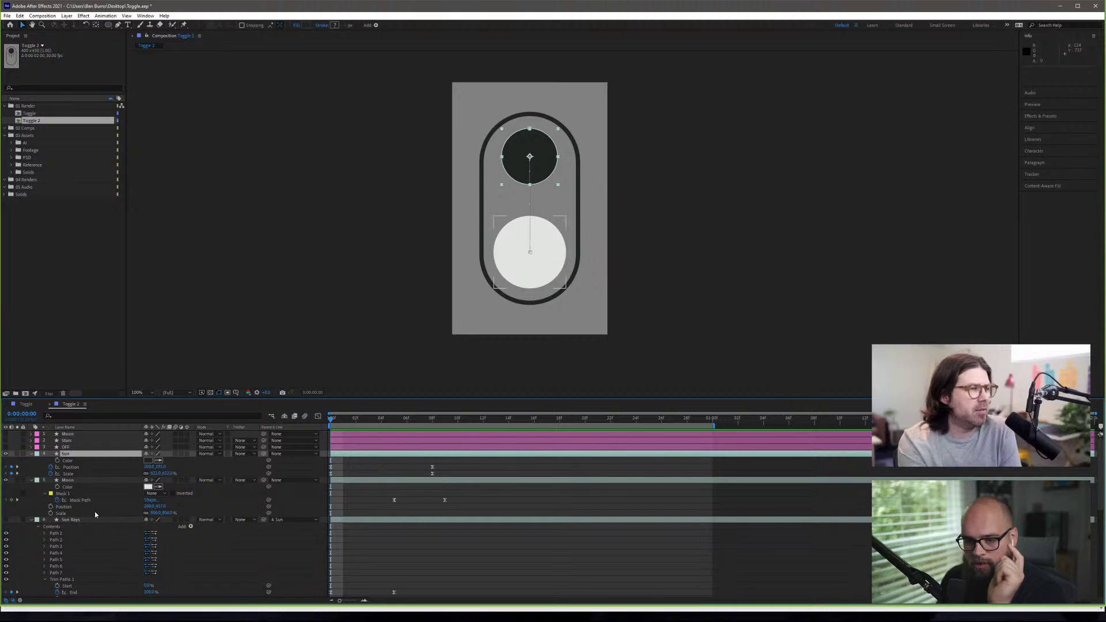
left_click(50, 473)
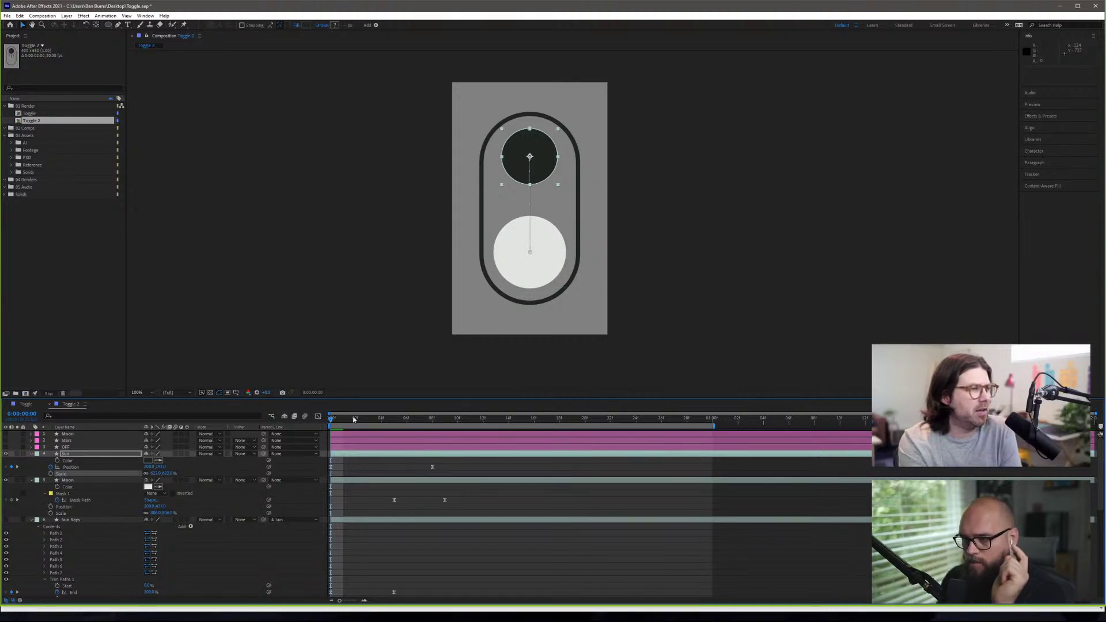
left_click_drag(333, 417, 433, 426)
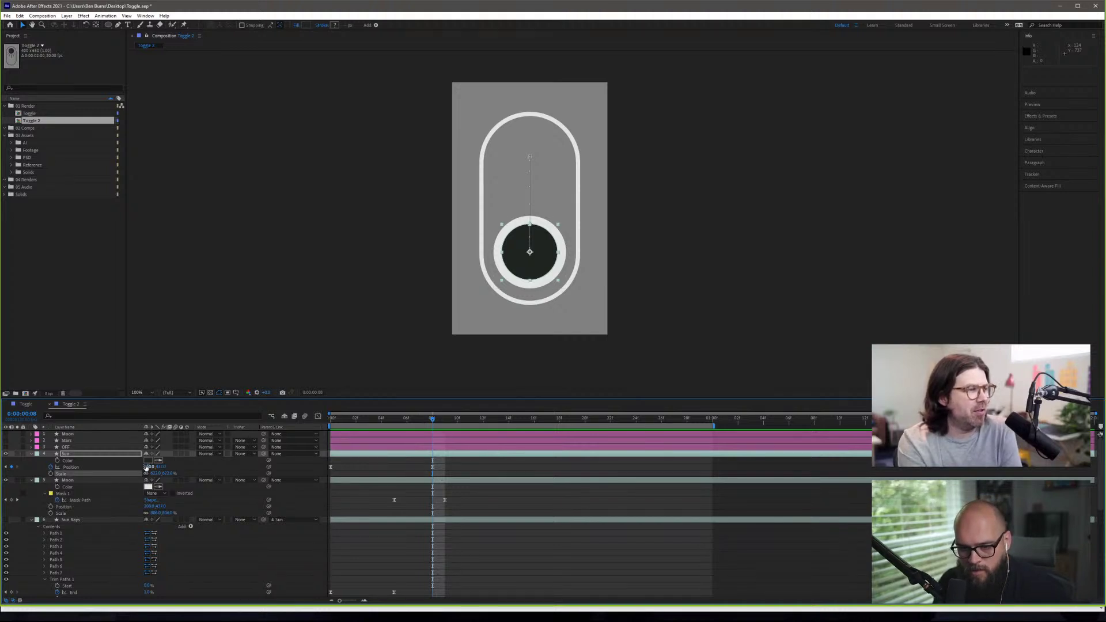
left_click_drag(159, 468, 148, 467)
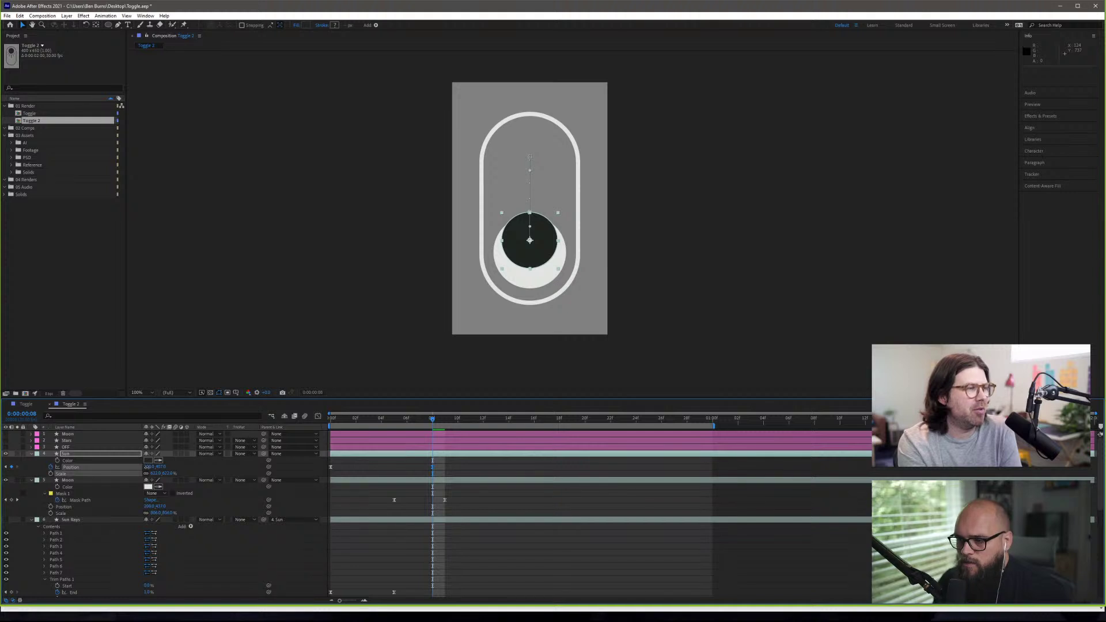
key("ctrl+z")
key("Home")
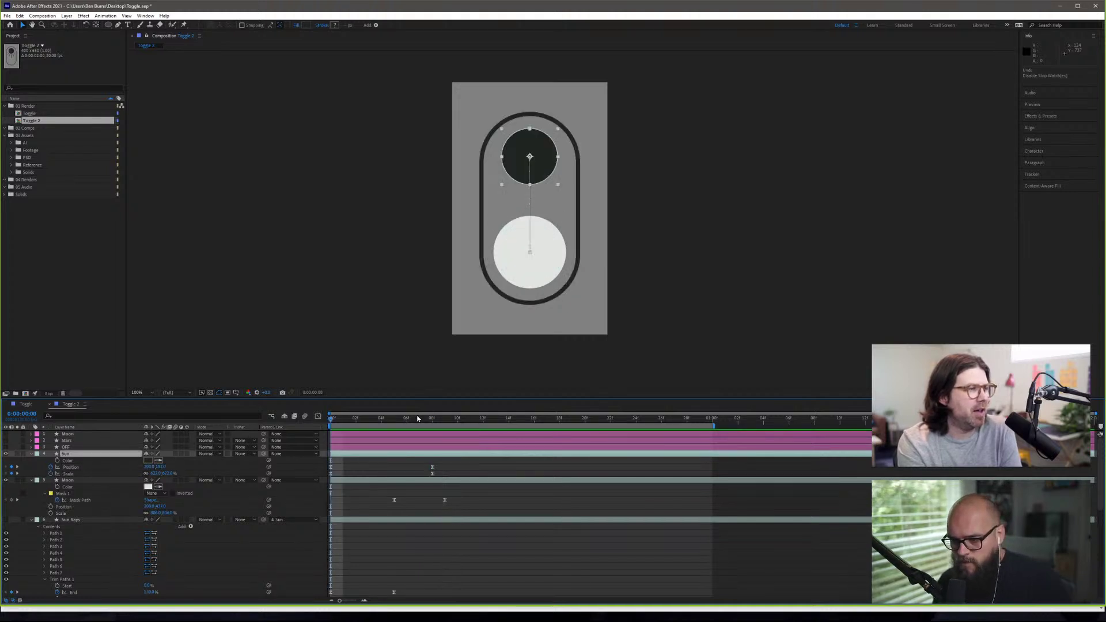
- At frame 8, shrink the Sun circle and raise it to leave a crescent of the Moon uncovered, and preview the animation
left_click_drag(418, 418, 432, 418)
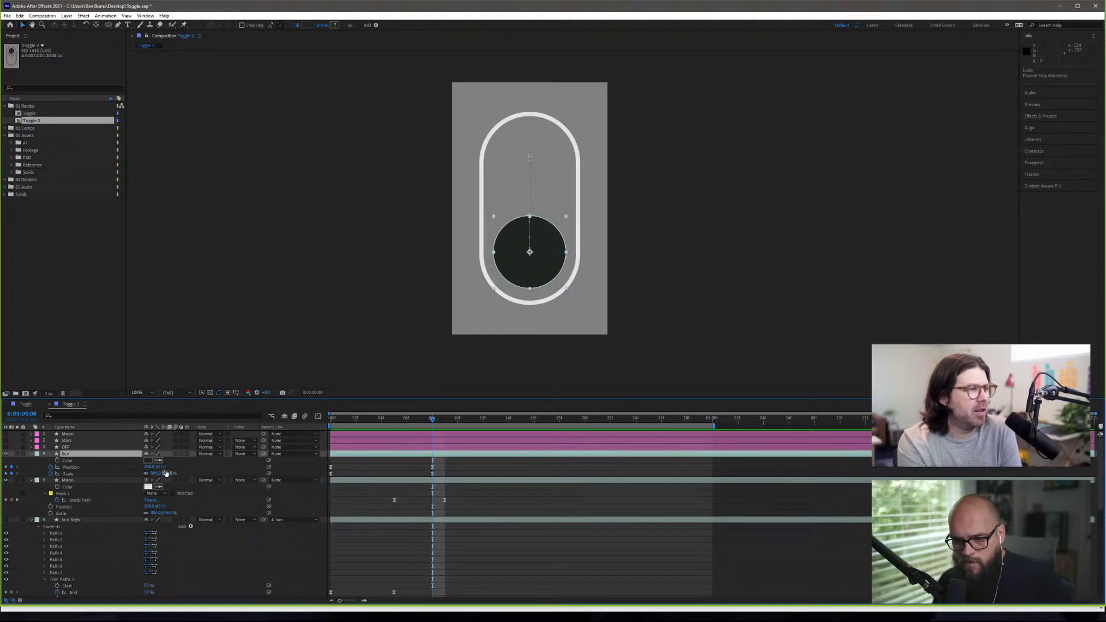
mouse_move(169, 474)
left_mouse_down()
mouse_move(126, 477)
mouse_move(160, 467)
left_mouse_up()
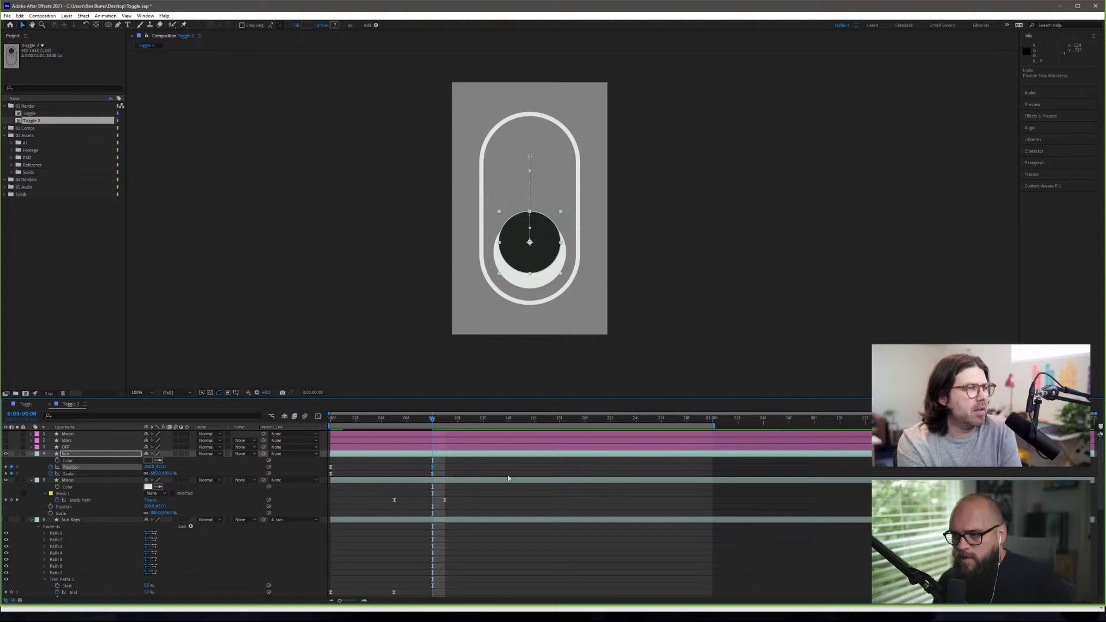
key("space")
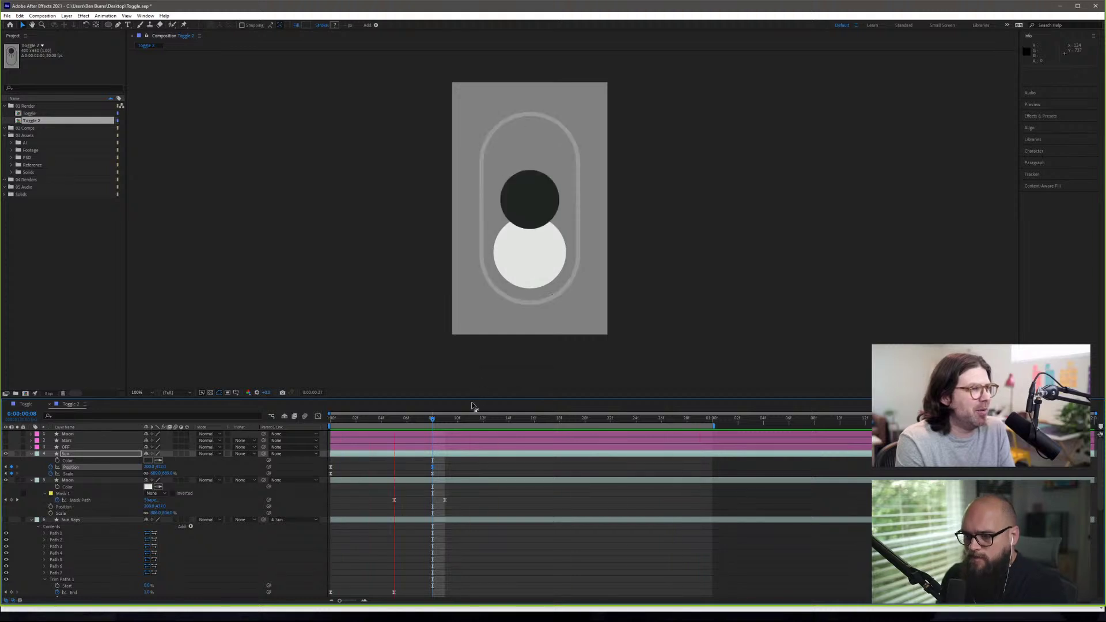
key("space")
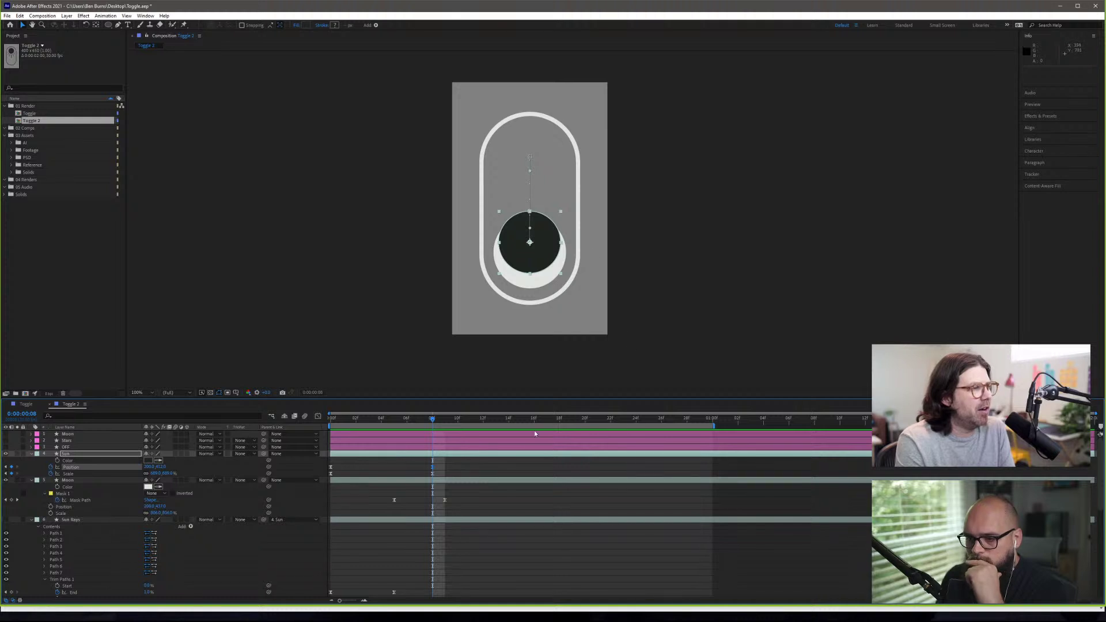
- Set the Moon layer's track matte to Alpha Inverted Matte "Sun" and preview the crescent being cut out
left_click(85, 481)
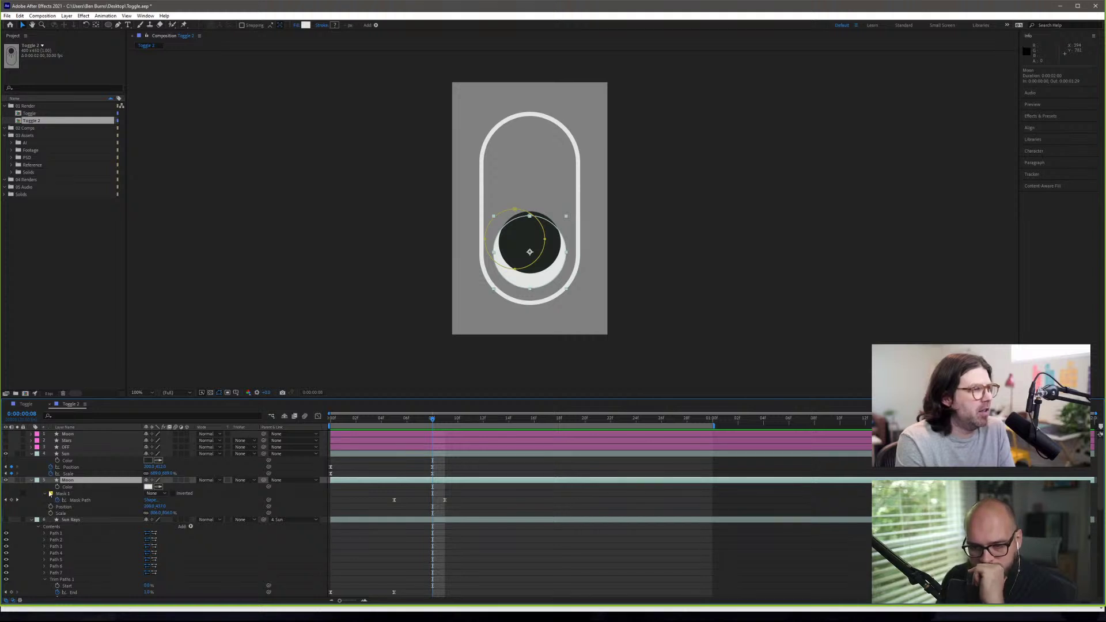
left_click(249, 481)
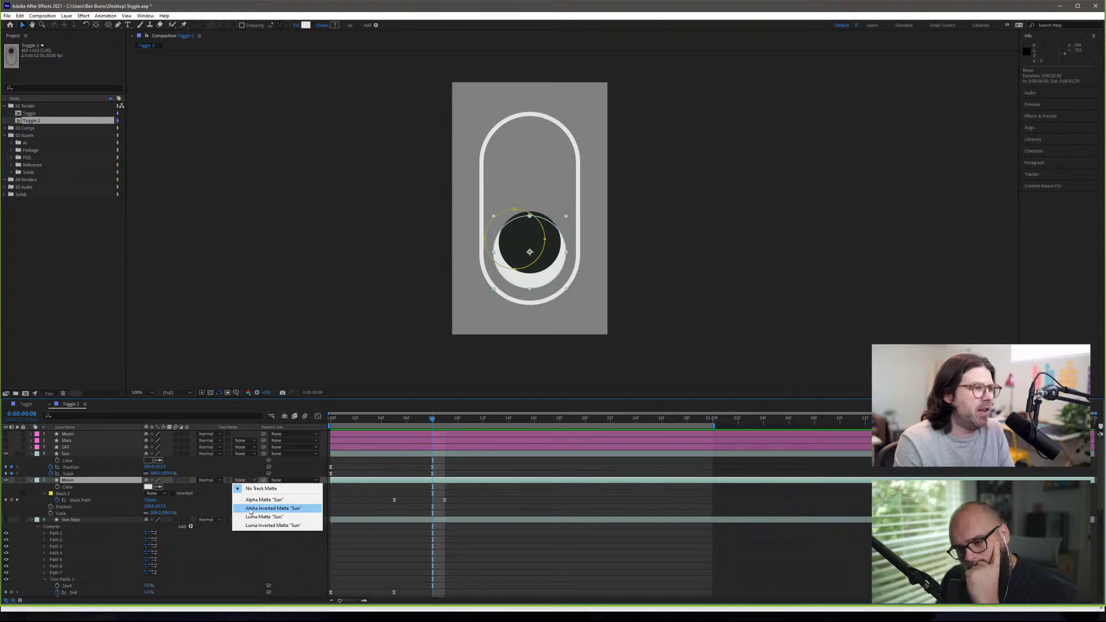
left_click(257, 501)
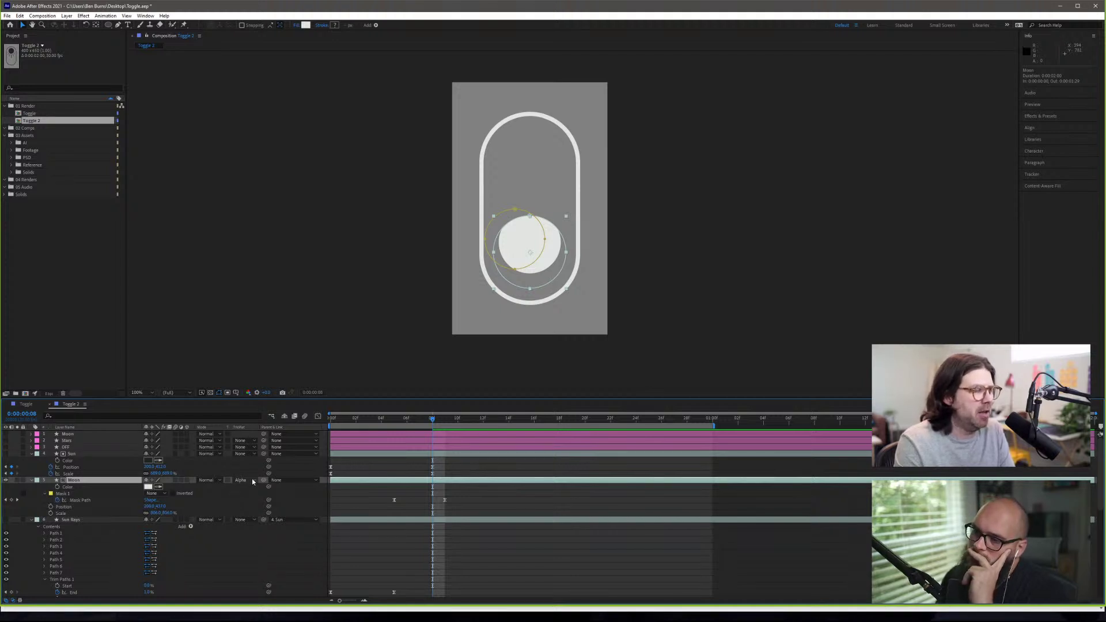
left_click(252, 479)
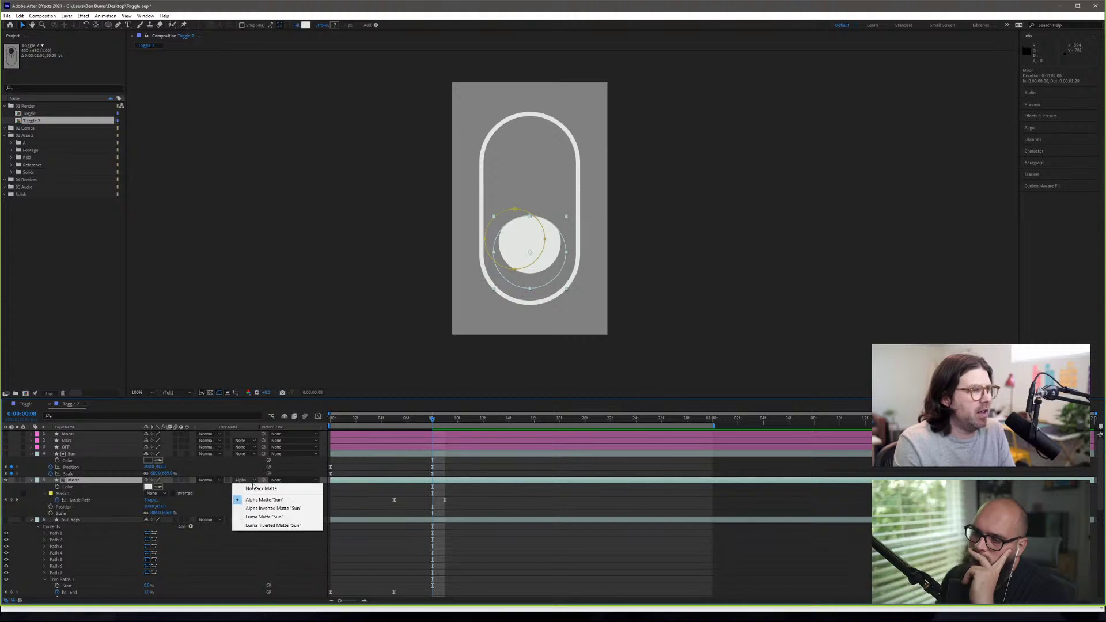
left_click(251, 505)
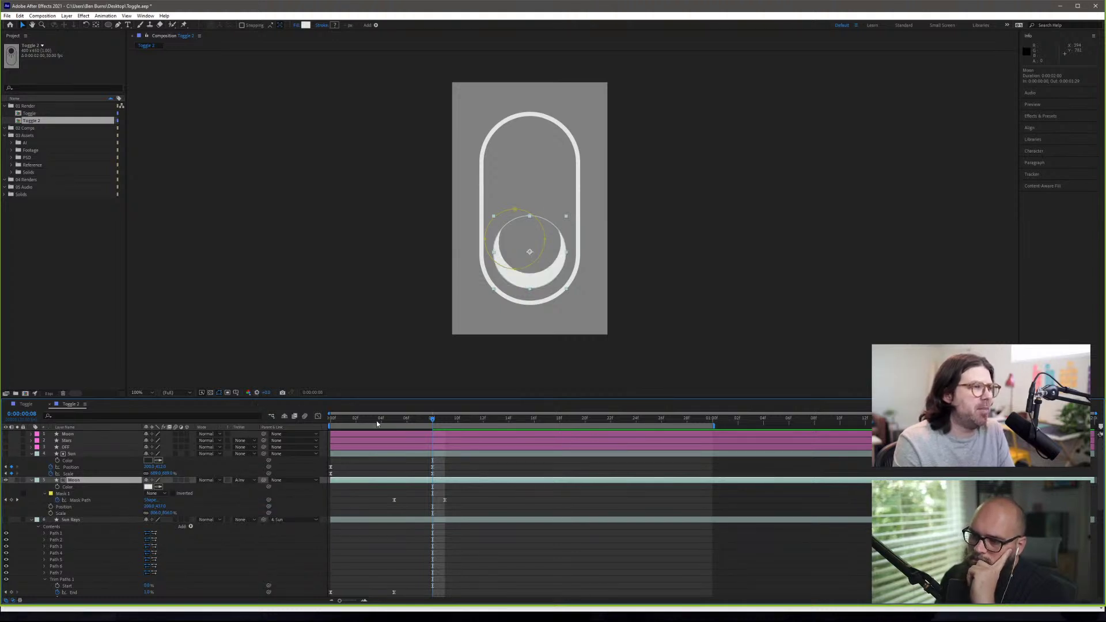
key("space")
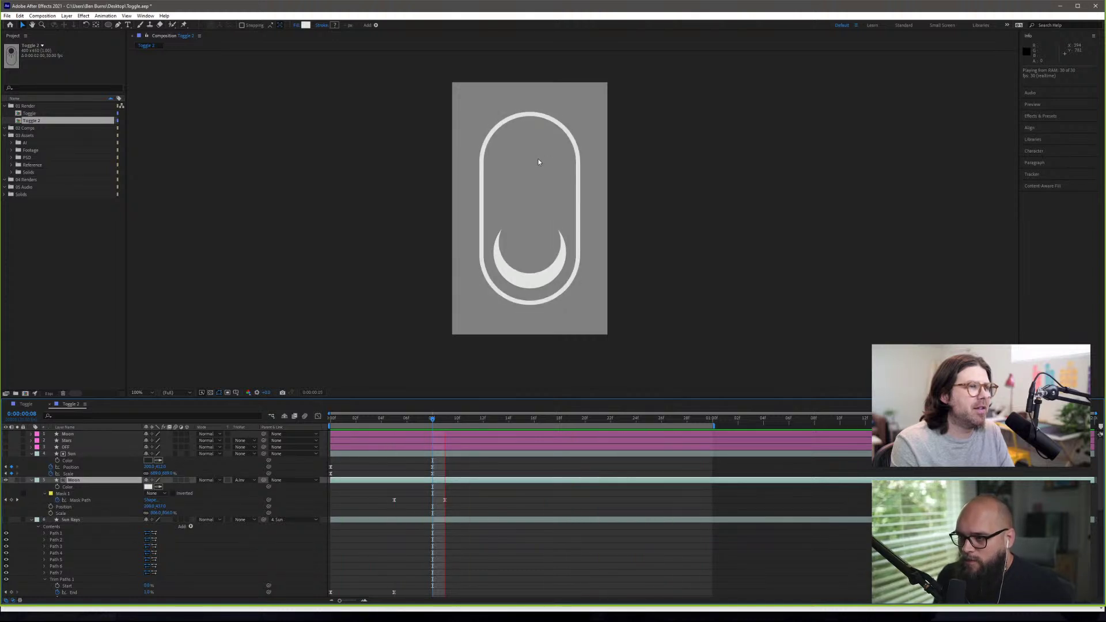
key("space")
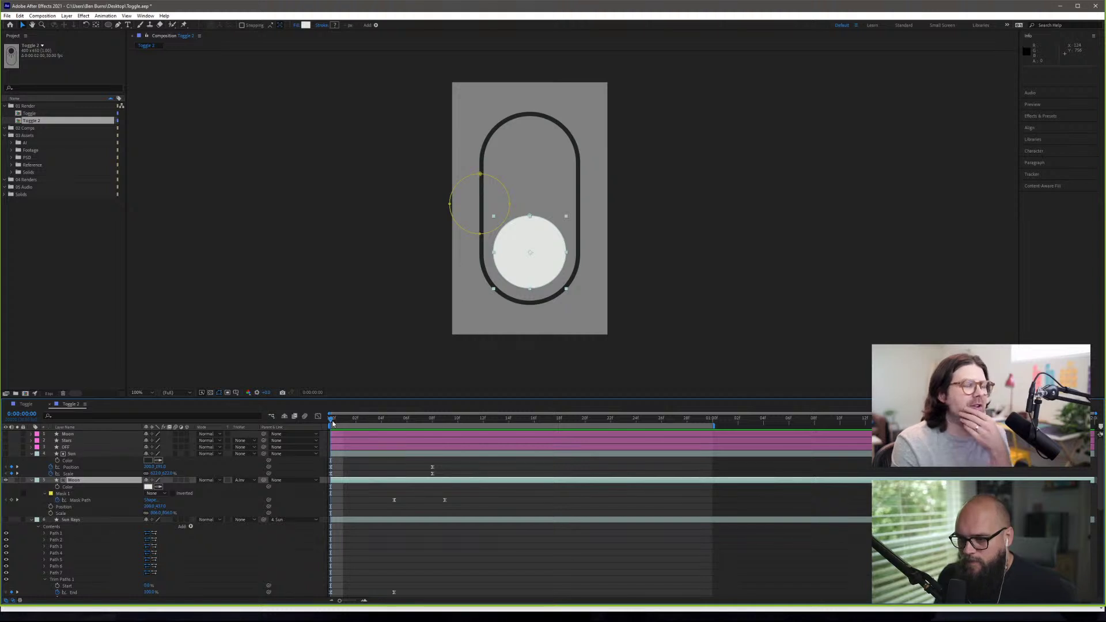
left_click_drag(332, 423, 356, 430)
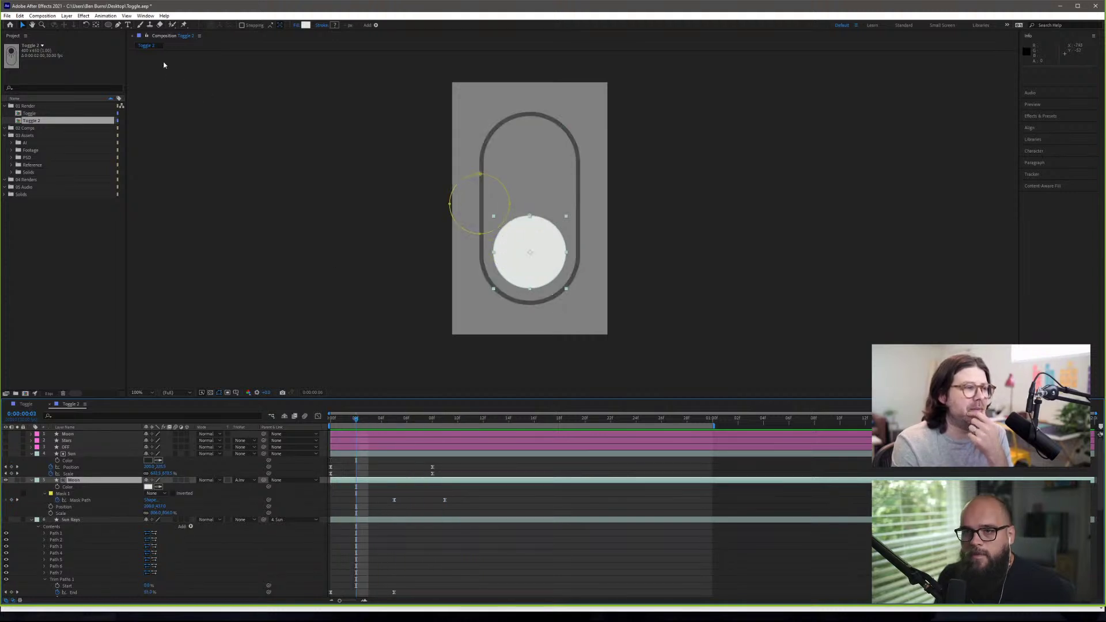
- Open the Toggle composition and play its original sun-to-moon animation from frame 0 for comparison
double_click(40, 114)
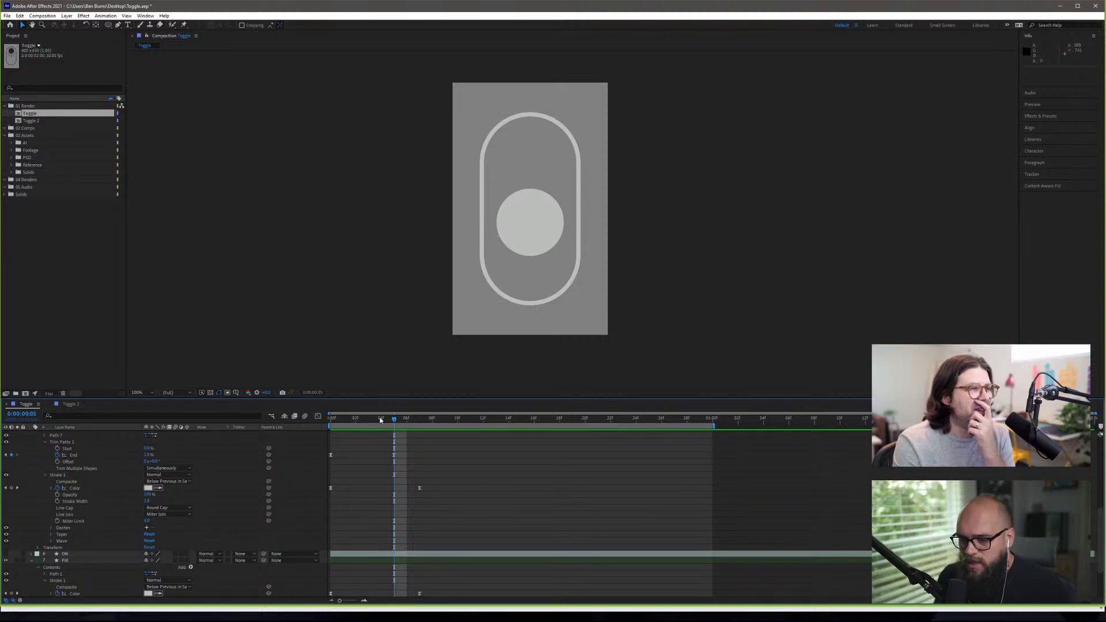
left_click_drag(380, 420, 330, 418)
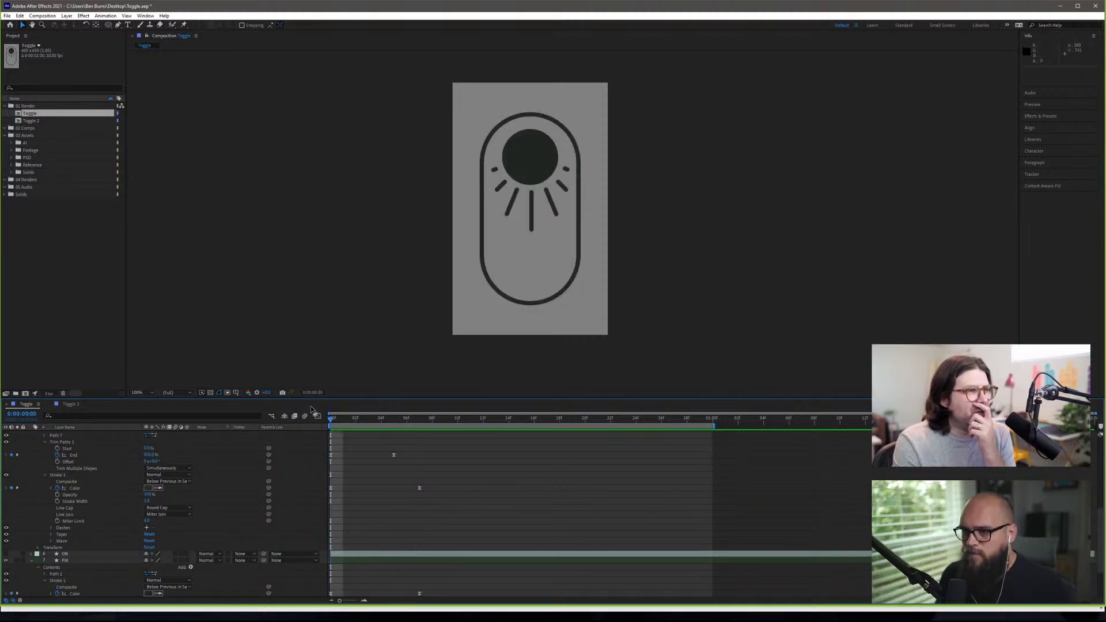
key("space")
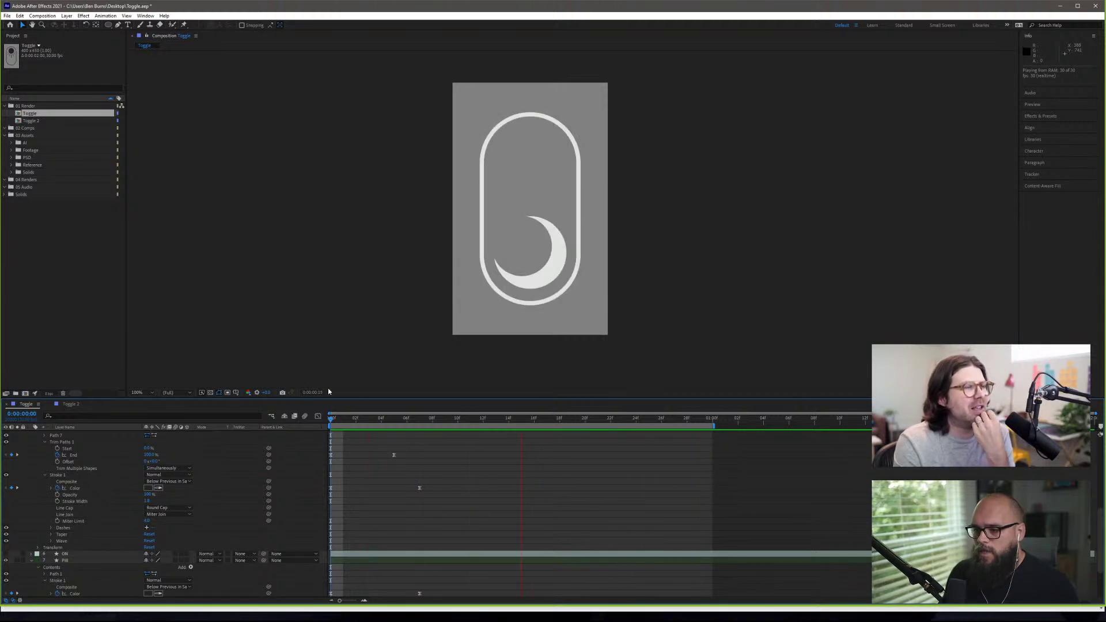
key("space")
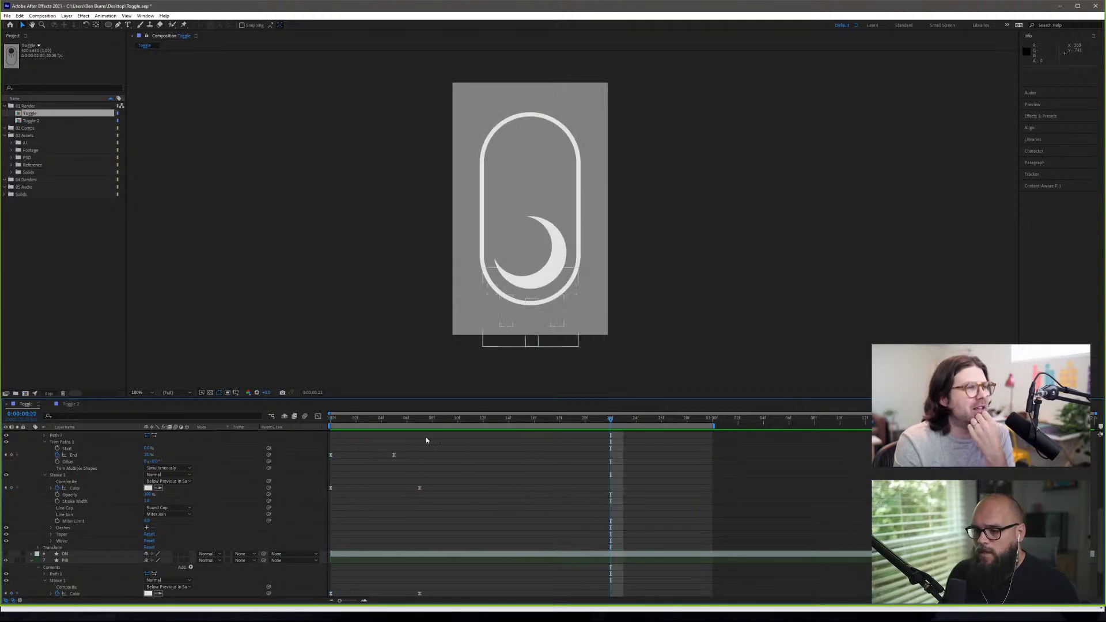
left_click_drag(482, 423, 313, 452)
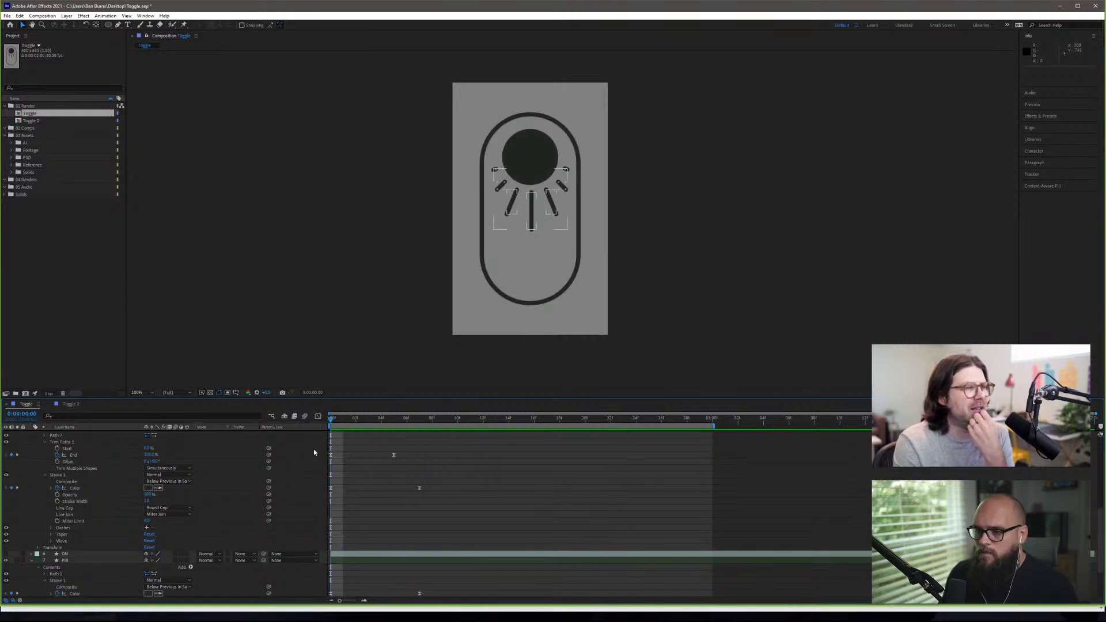
key("space")
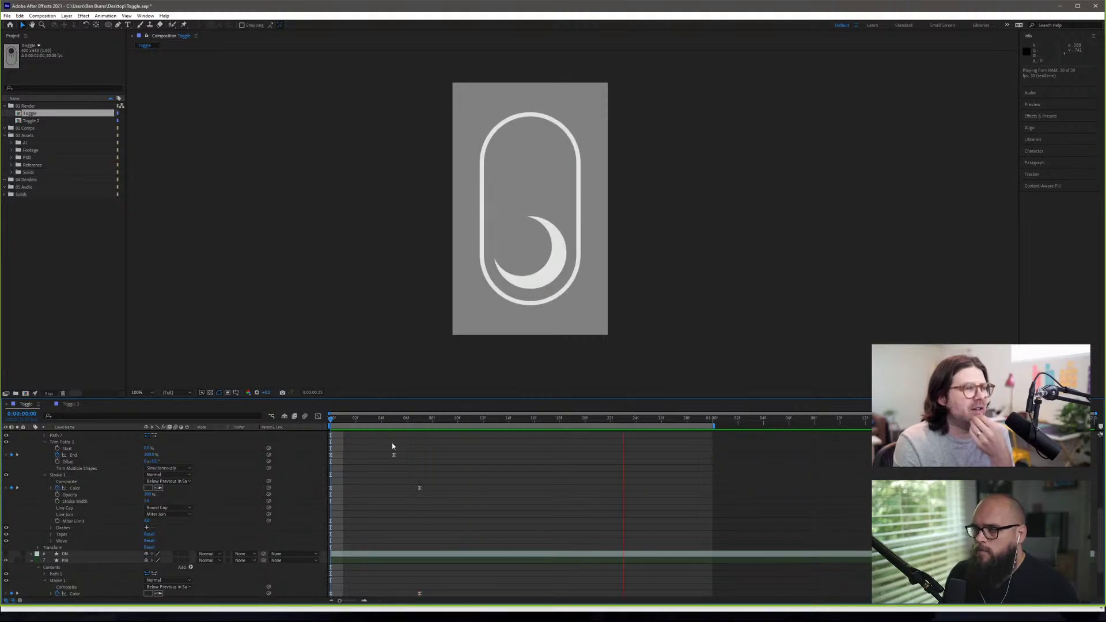
key("space")
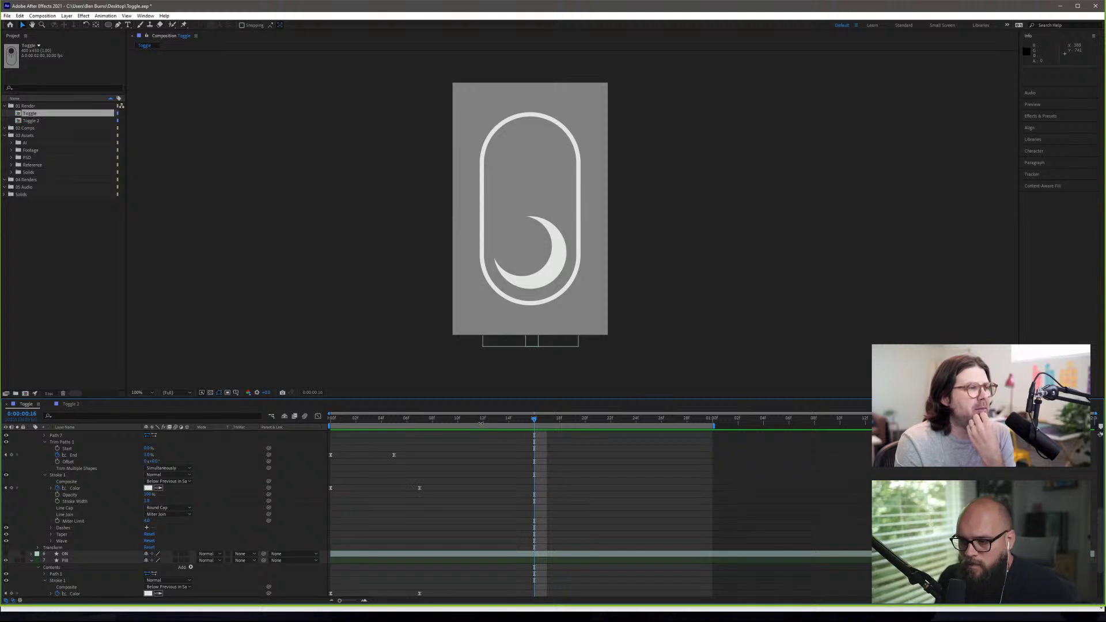
- Return to frame 0 in Toggle and show only the Sun layer's keyframed properties
key("Home")
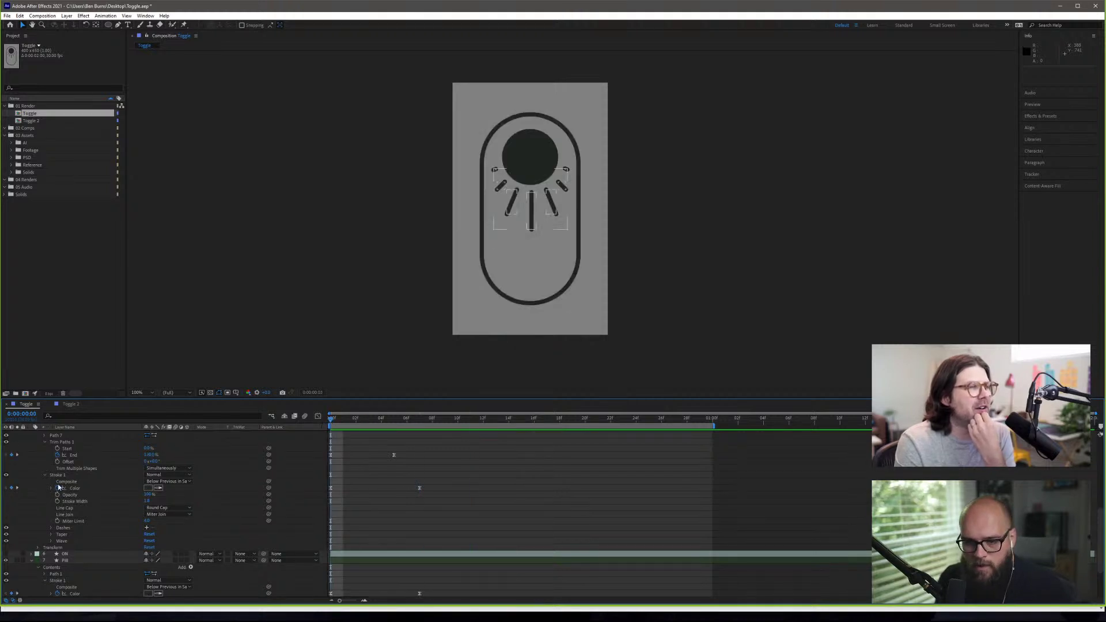
scroll(58, 487, "up", 10)
left_click(49, 477)
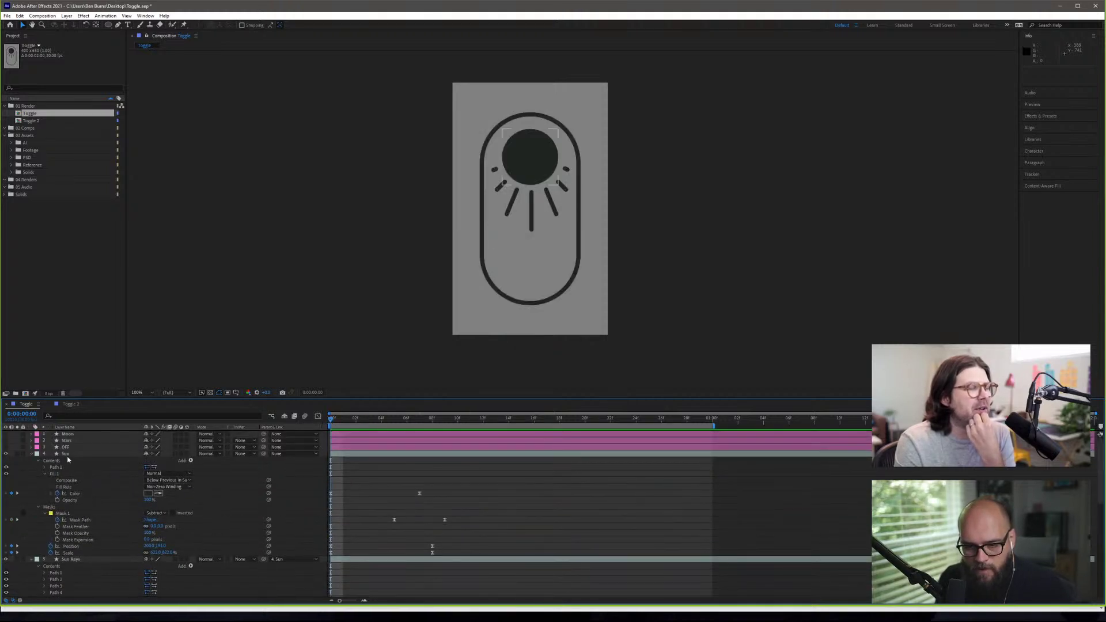
left_click(74, 454)
key("u")
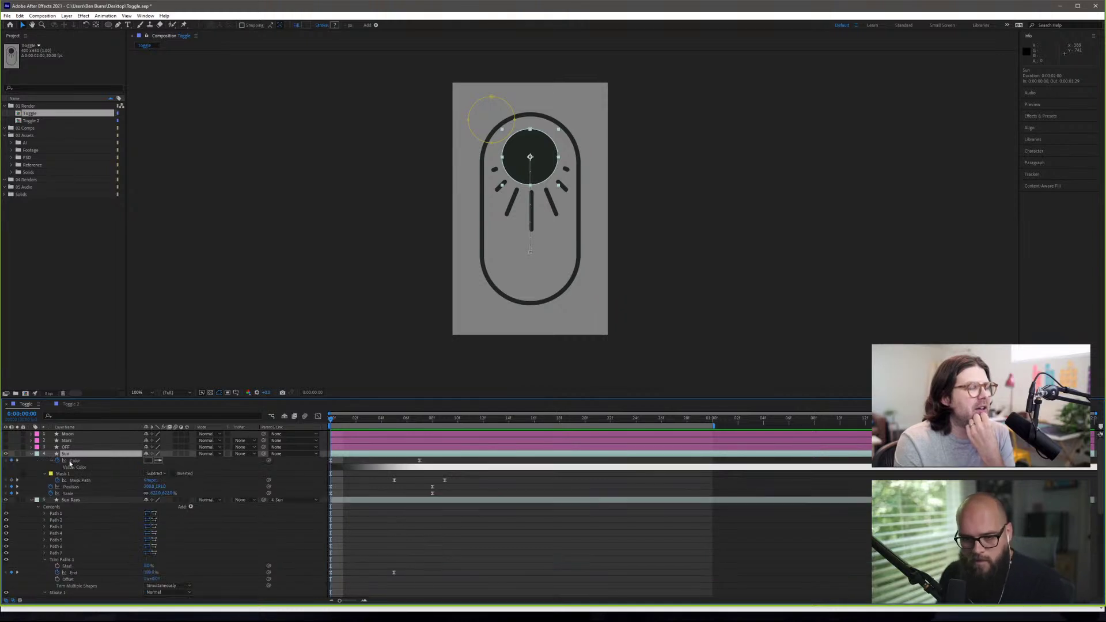
- Show only the keyframed properties of the Sun Rays and Pill layers
left_click(89, 500)
key("u")
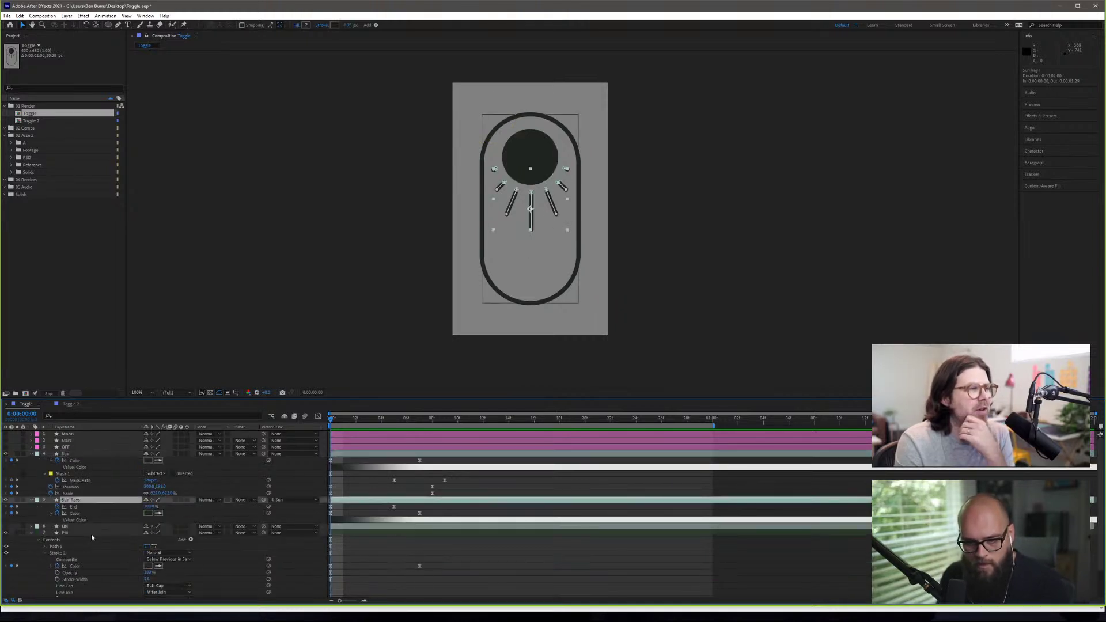
left_click(92, 533)
key("u")
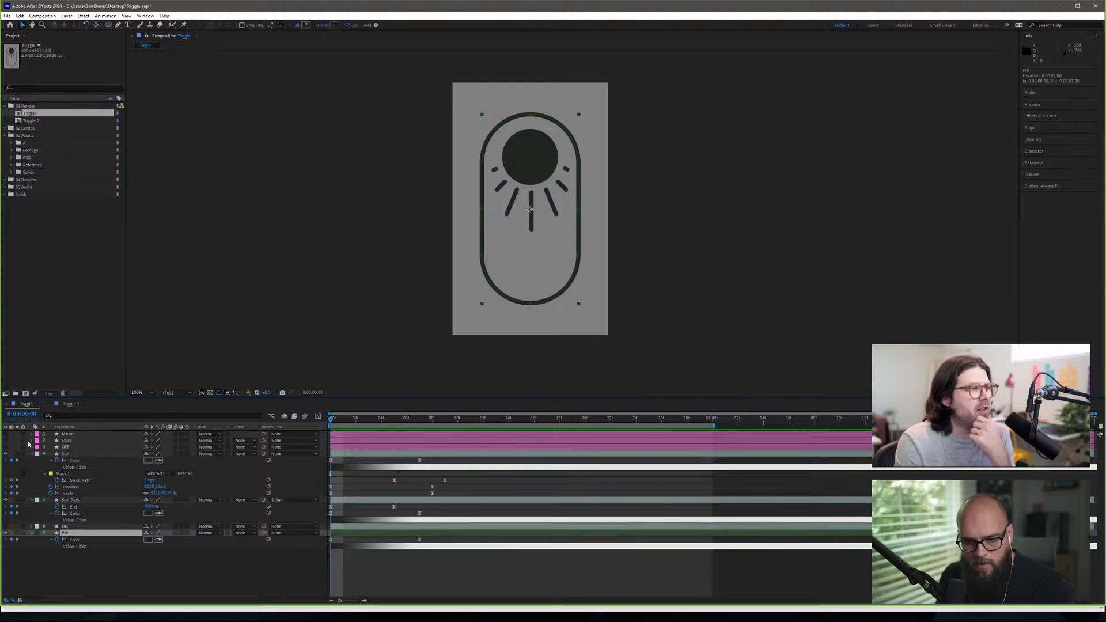
- Make the Stars layer visible and examine the individual star paths in its contents at frame 9
left_click(7, 441)
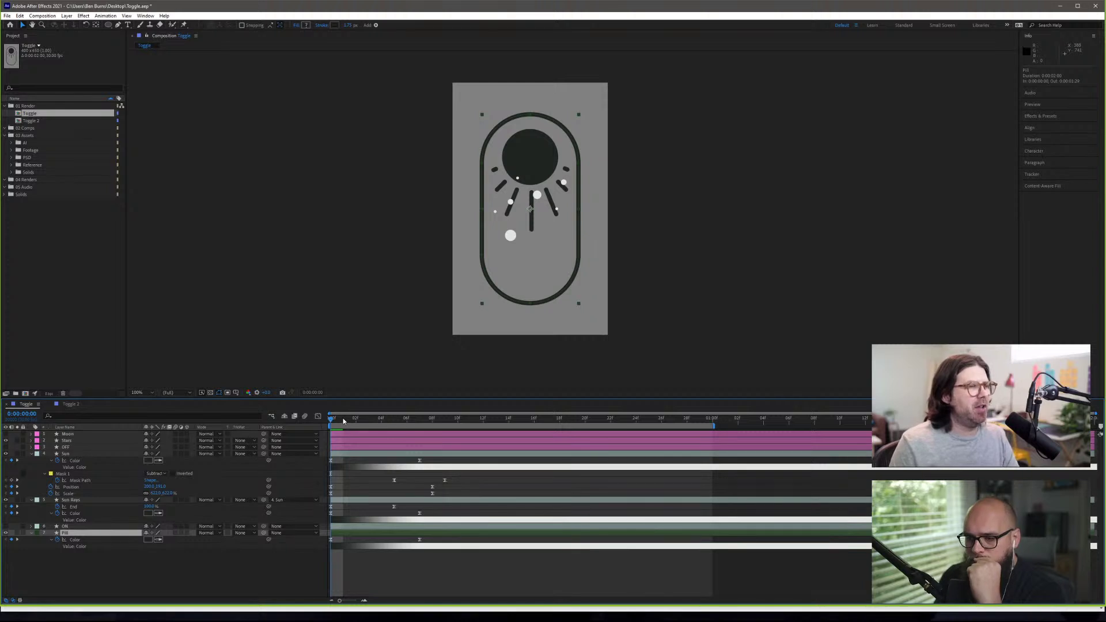
left_click_drag(343, 421, 447, 441)
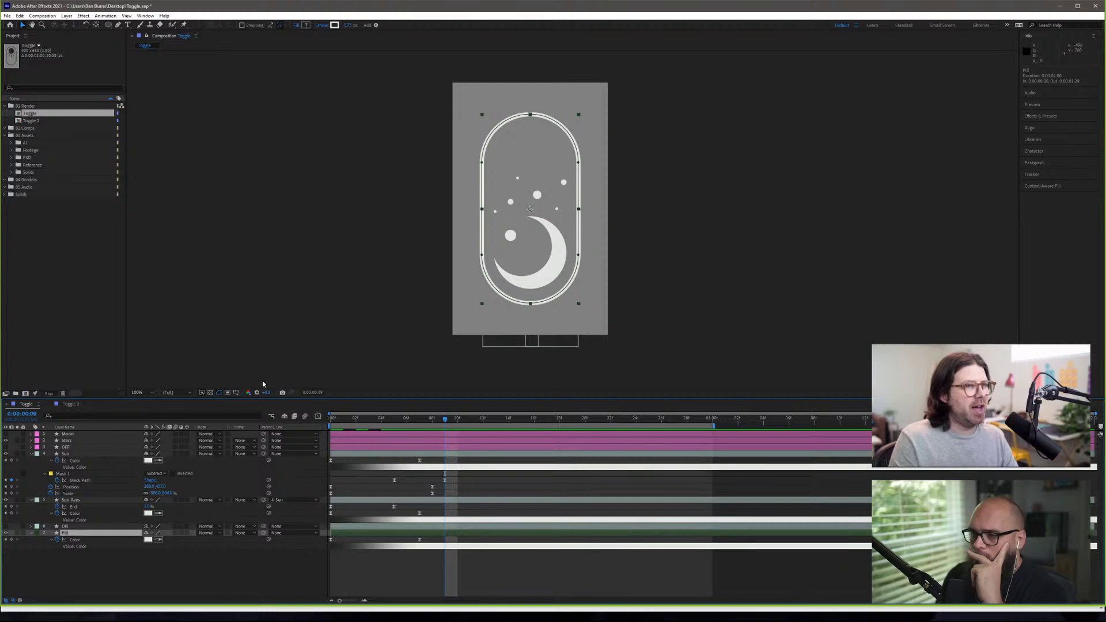
left_click(31, 441)
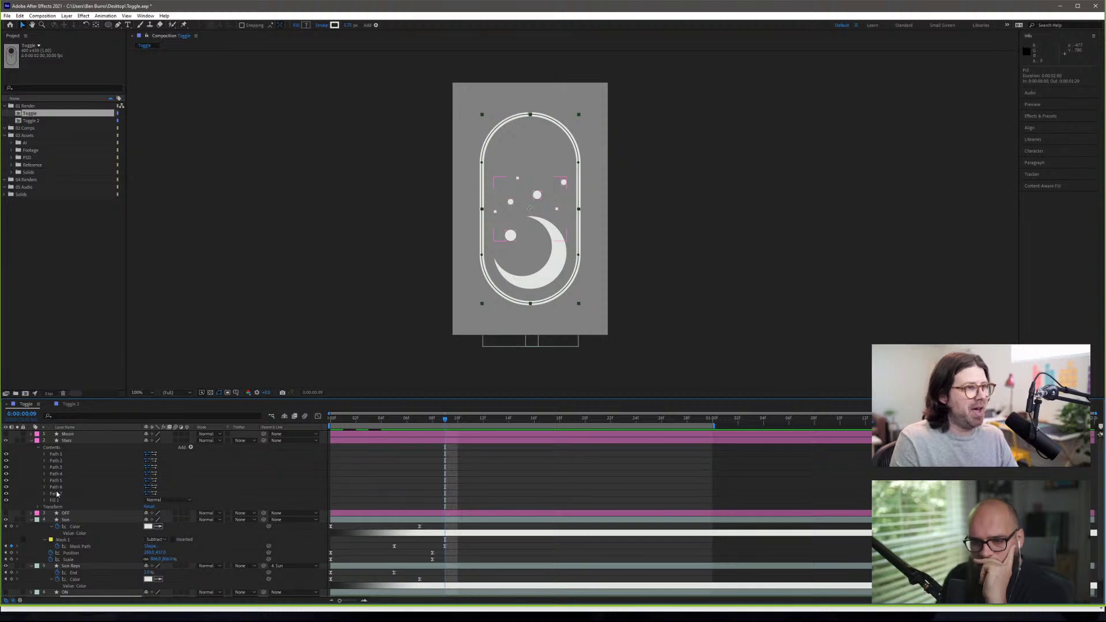
left_click(56, 454)
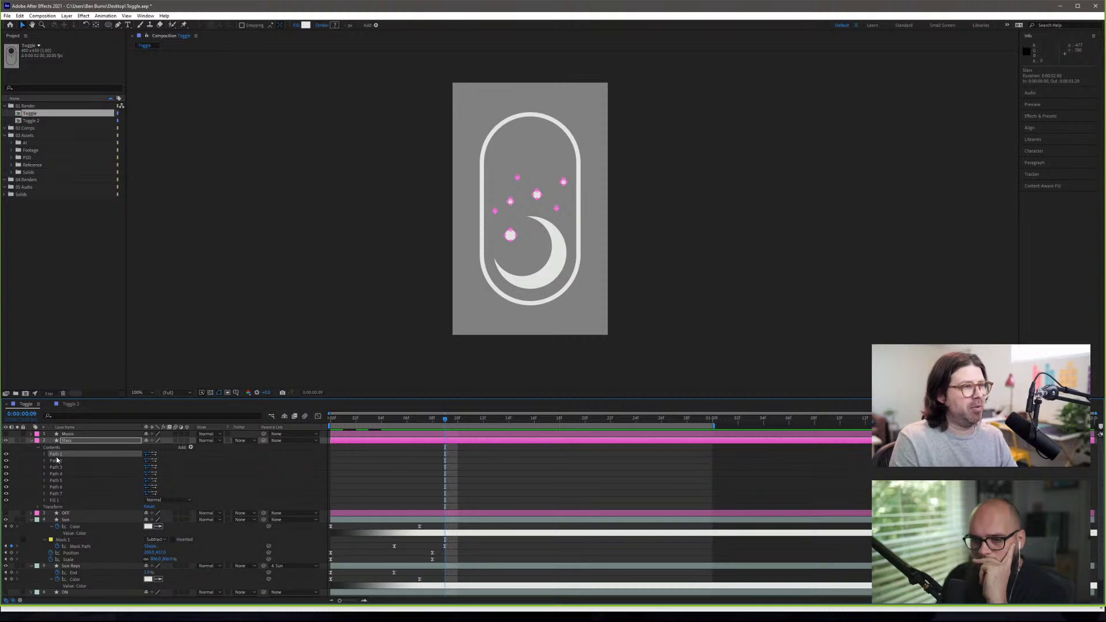
left_click(45, 454)
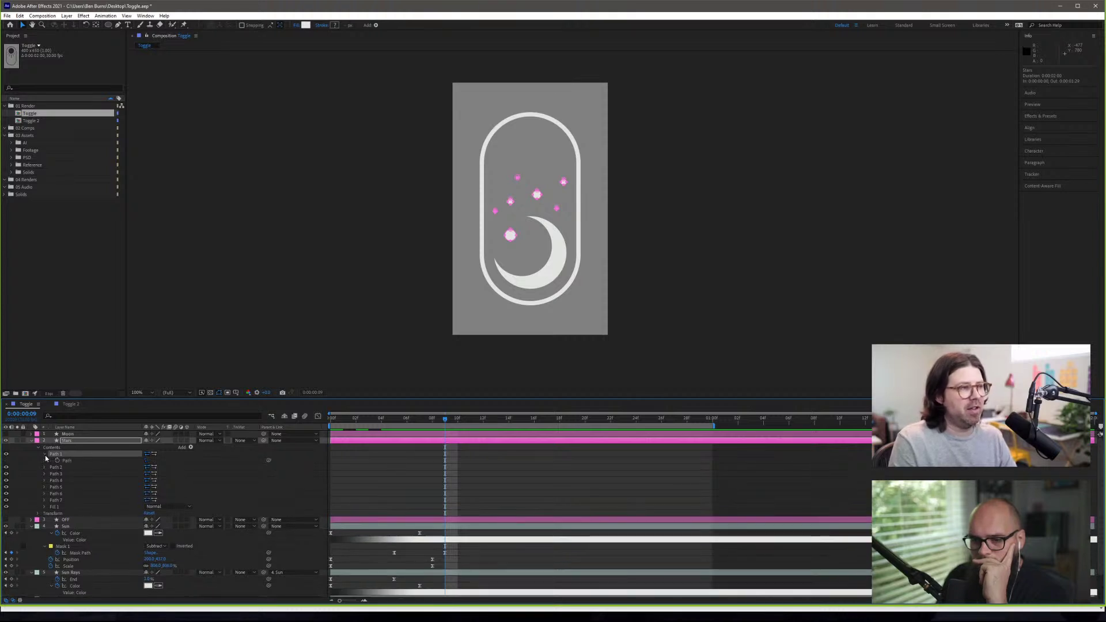
left_click(45, 454)
left_click(44, 461)
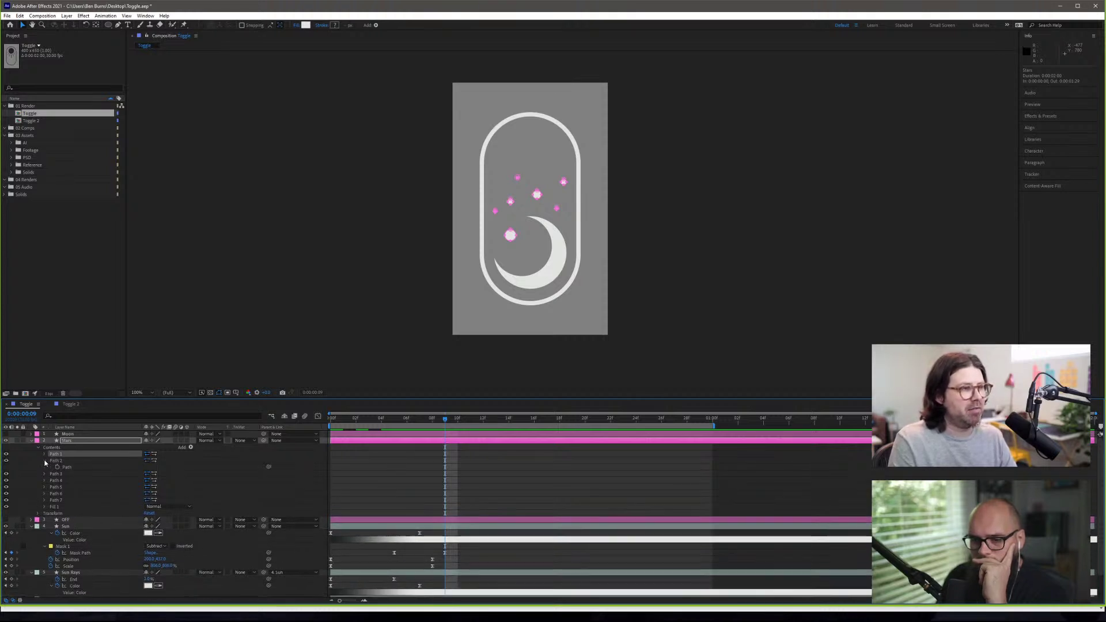
left_click(45, 460)
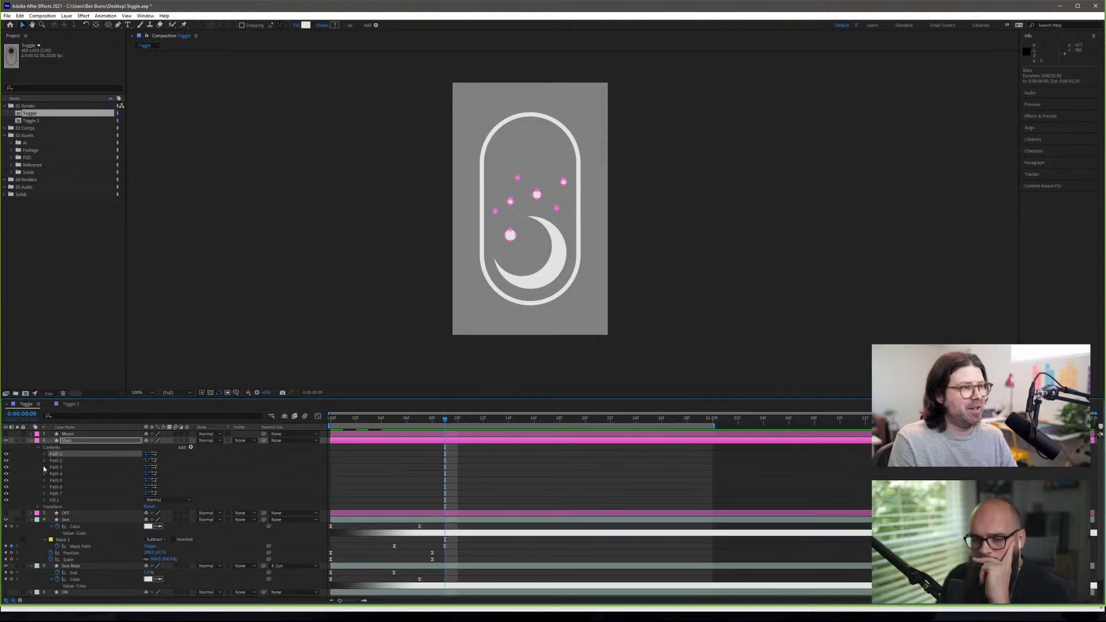
left_click(44, 467)
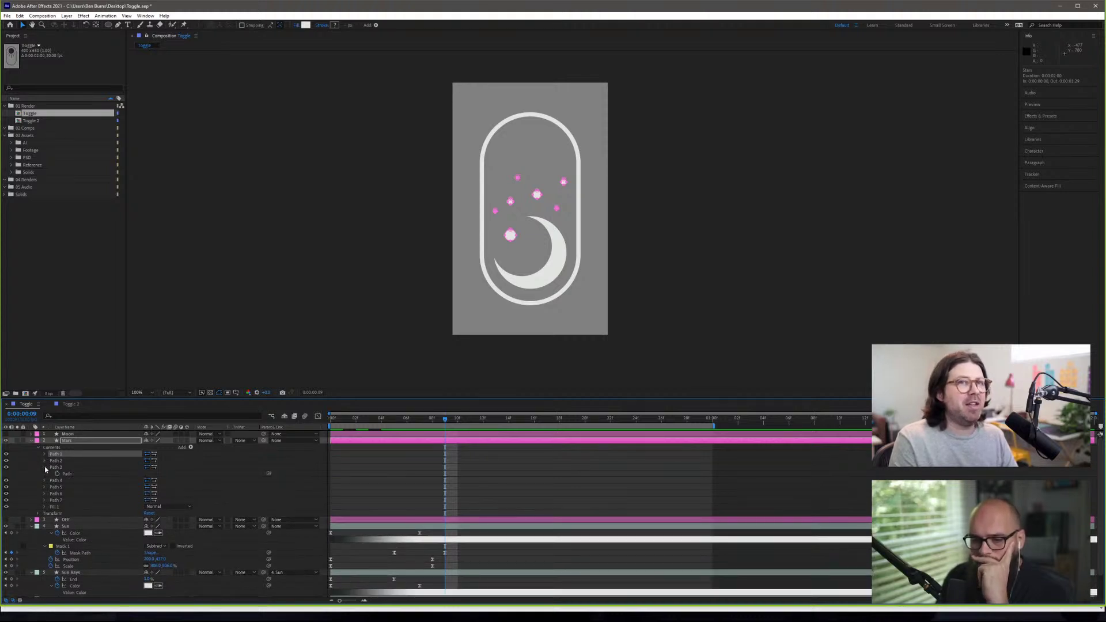
left_click(45, 469)
left_click(45, 468)
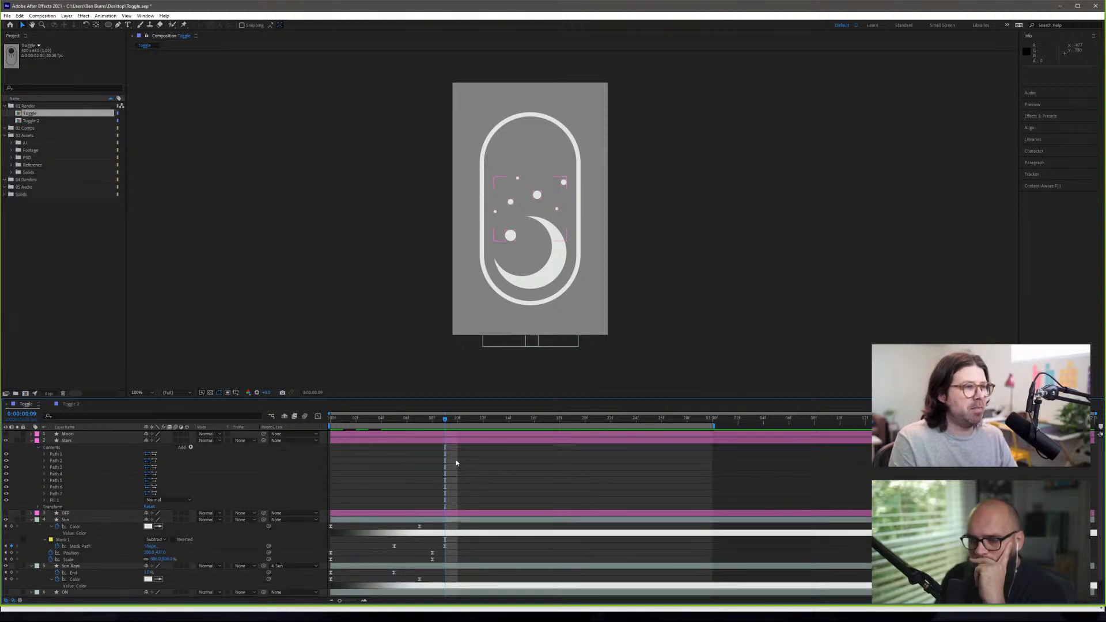
- Try out a small, repositioned ellipse path in the Stars layer's contents and delete it
left_click(93, 455)
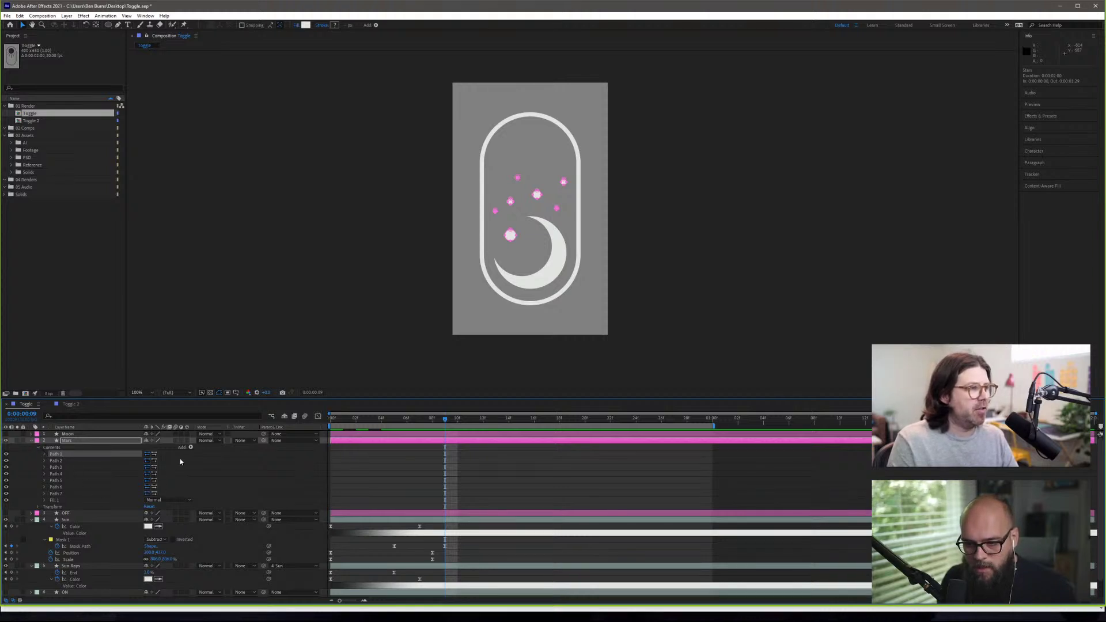
left_click(191, 447)
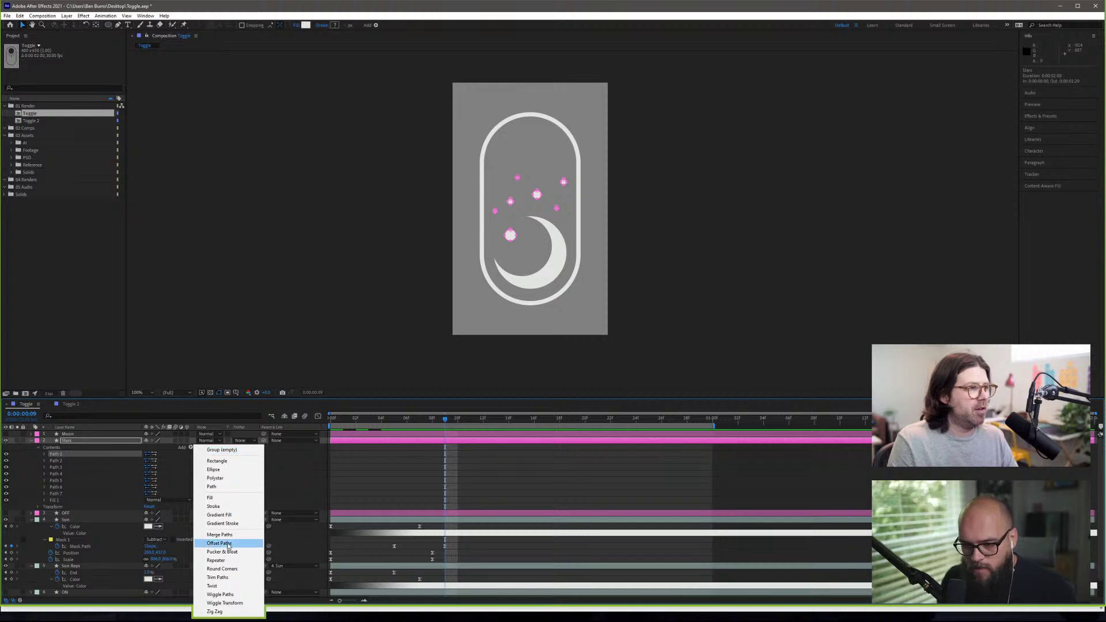
left_click(214, 469)
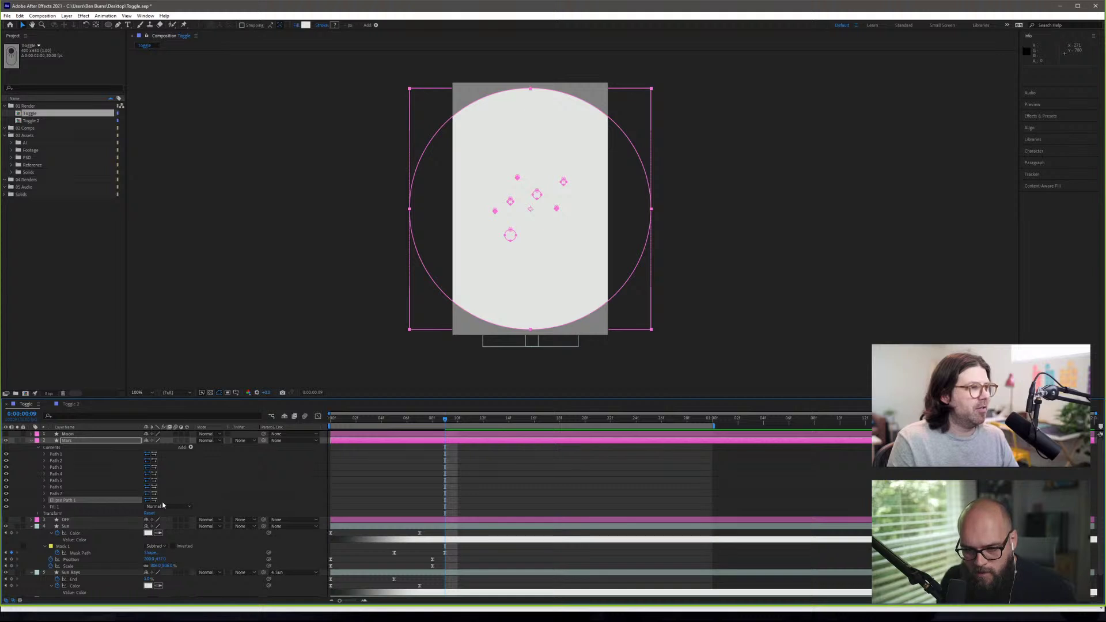
left_click(44, 500)
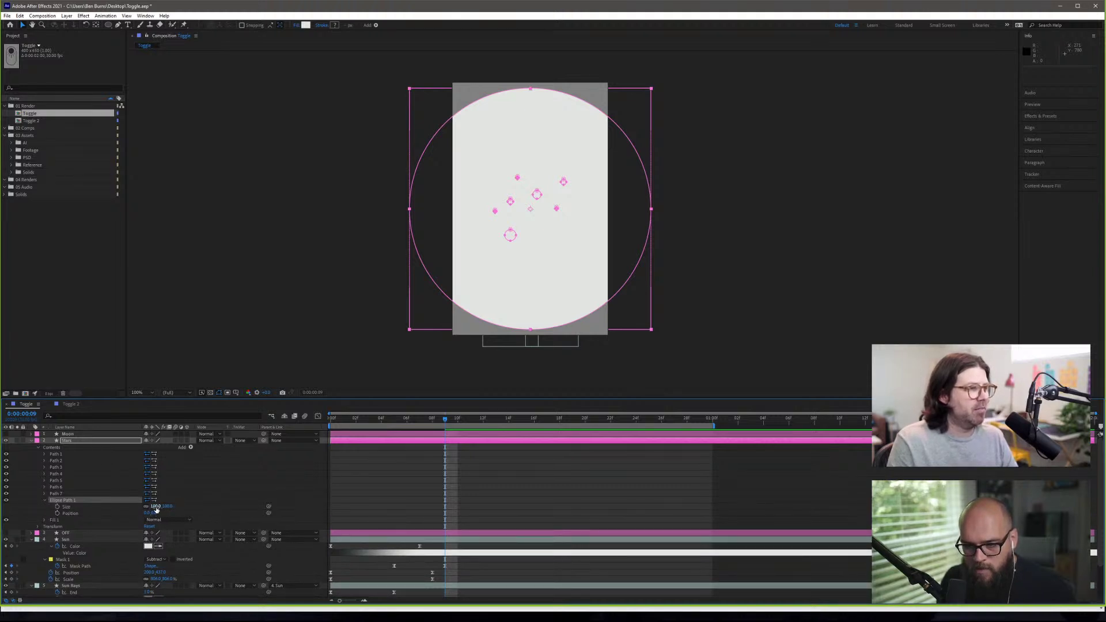
left_click_drag(155, 507, 118, 506)
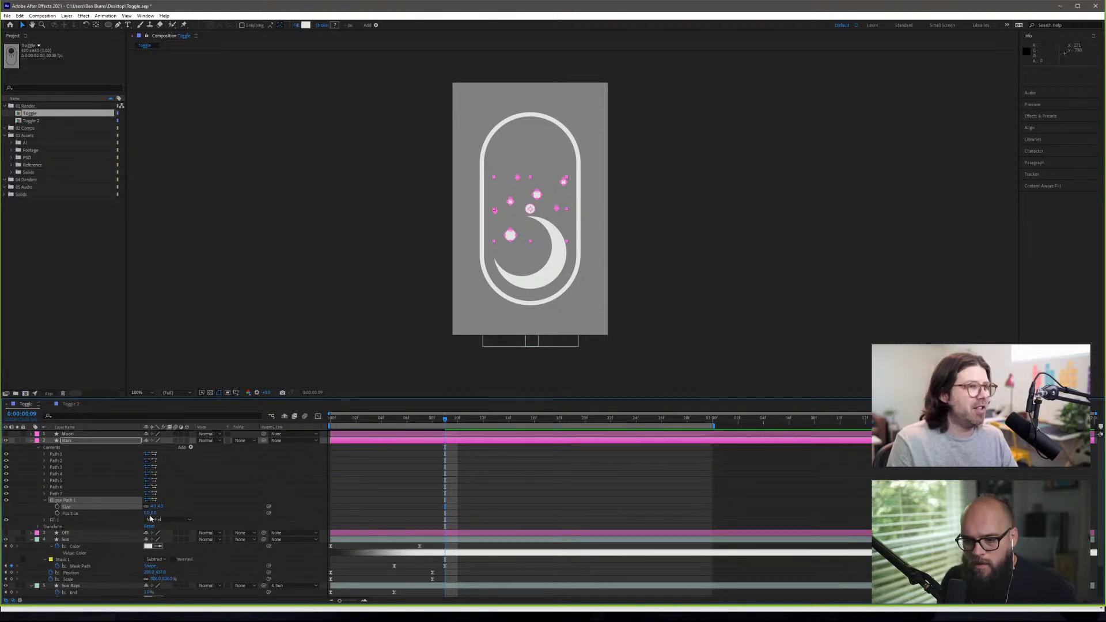
mouse_move(155, 512)
left_mouse_down()
mouse_move(173, 513)
mouse_move(145, 512)
left_mouse_up()
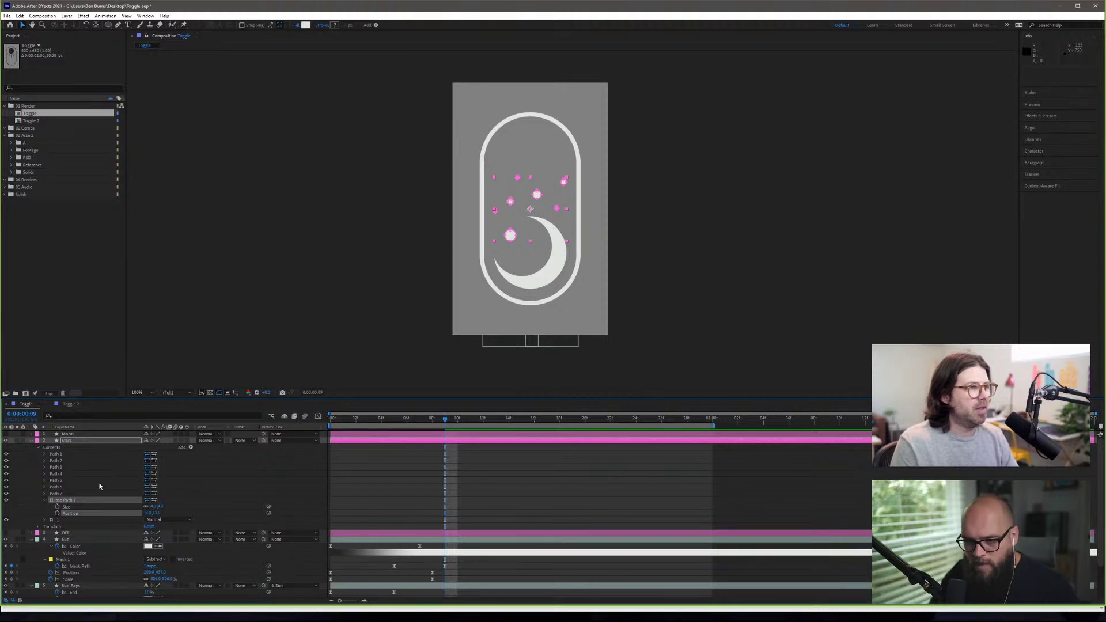
key("Delete")
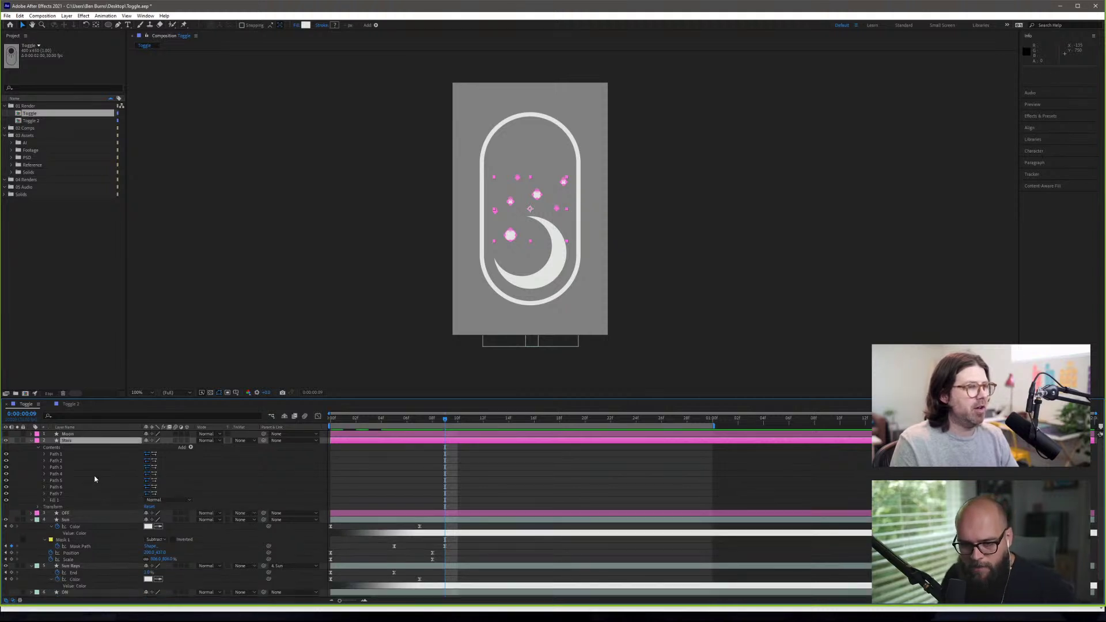
- Lower the Stars layer's opacity to make its stars semi-transparent, and fold away its contents and the Sun layer's properties
left_click(32, 441)
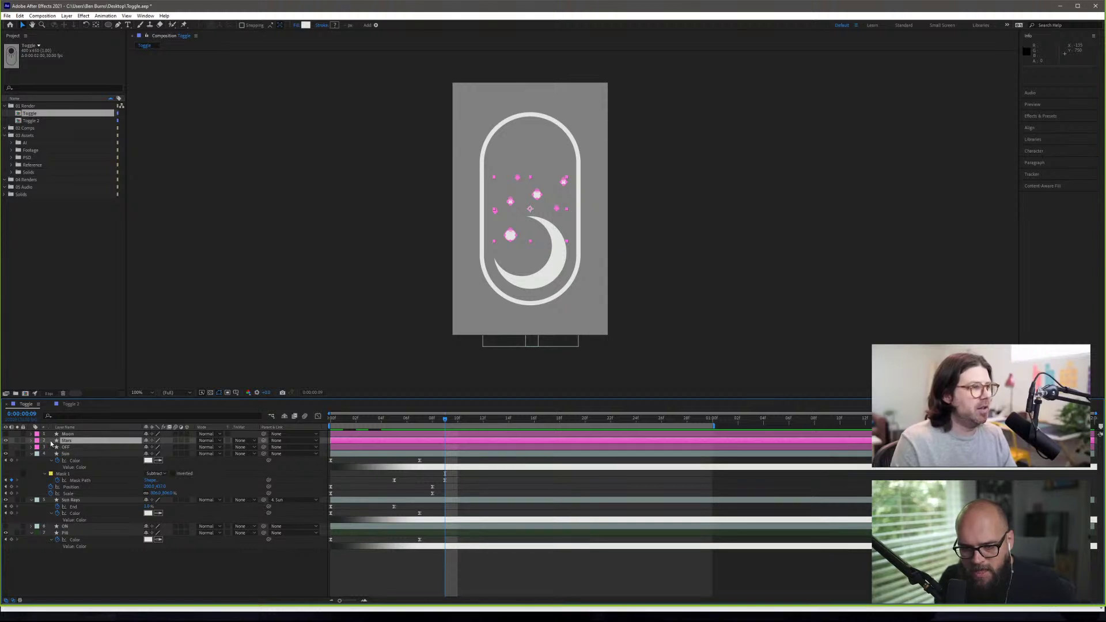
left_click(32, 454)
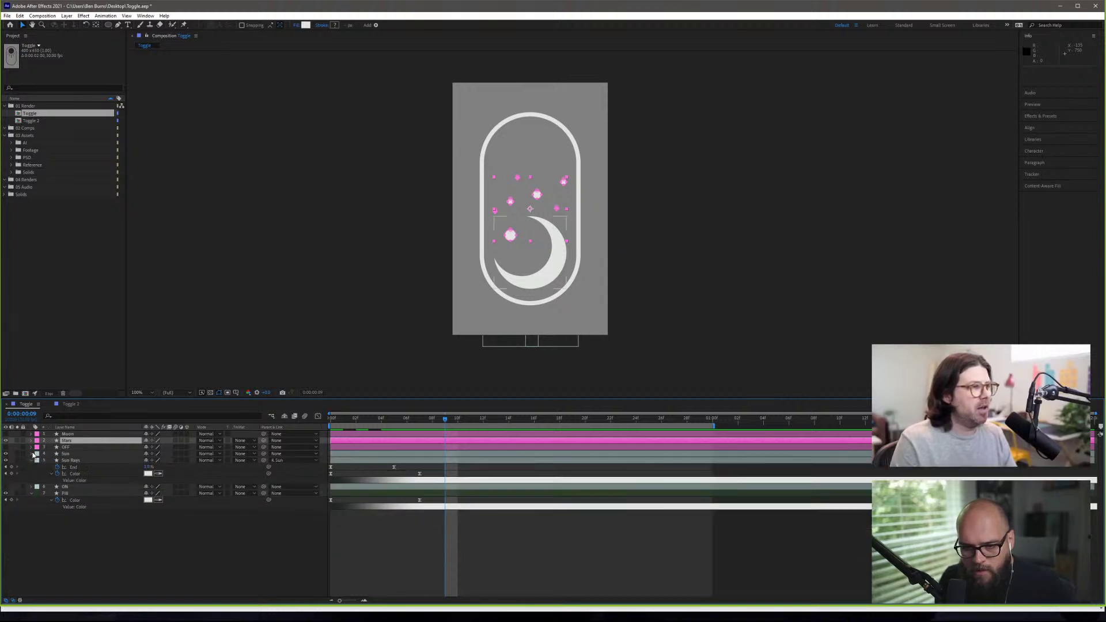
left_click(51, 442, "ctrl")
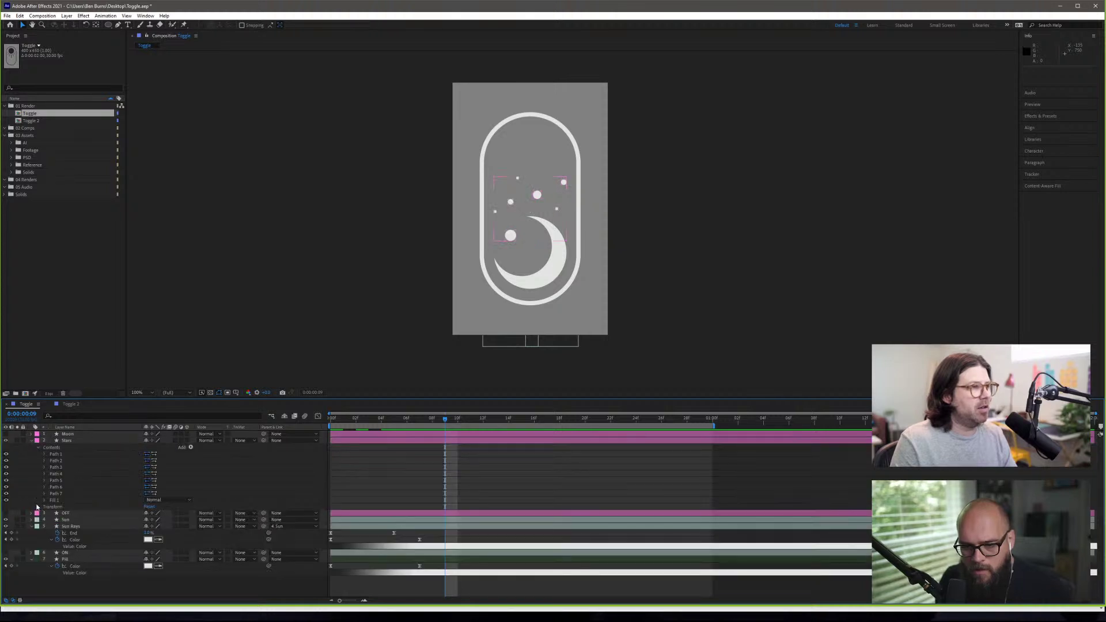
left_click(38, 507)
left_click_drag(145, 540, 137, 539)
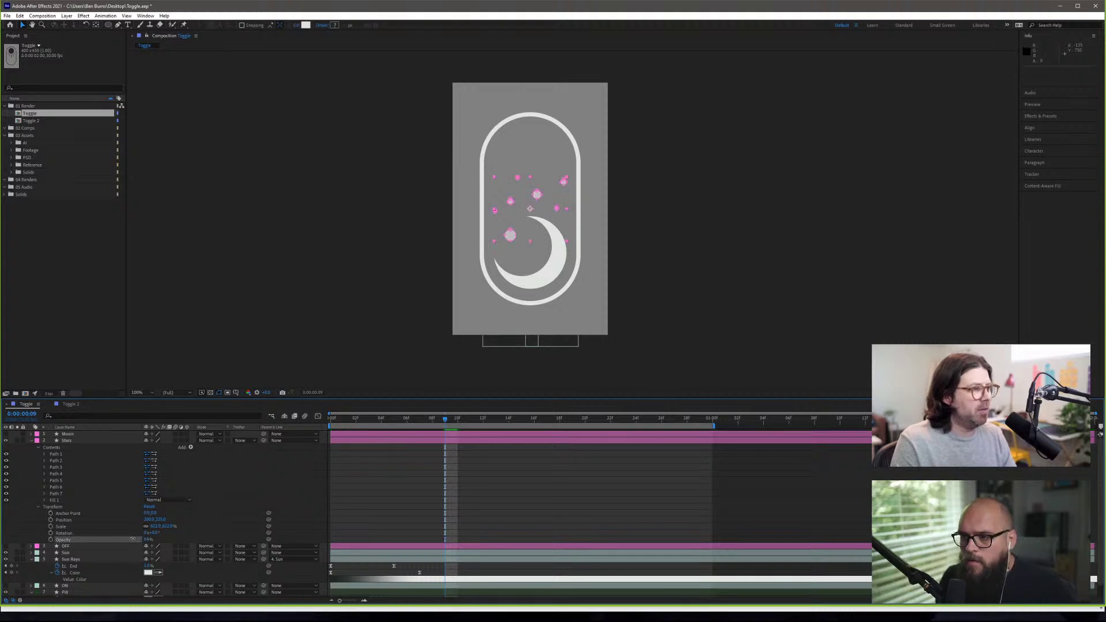
left_click(66, 440)
left_click(39, 448)
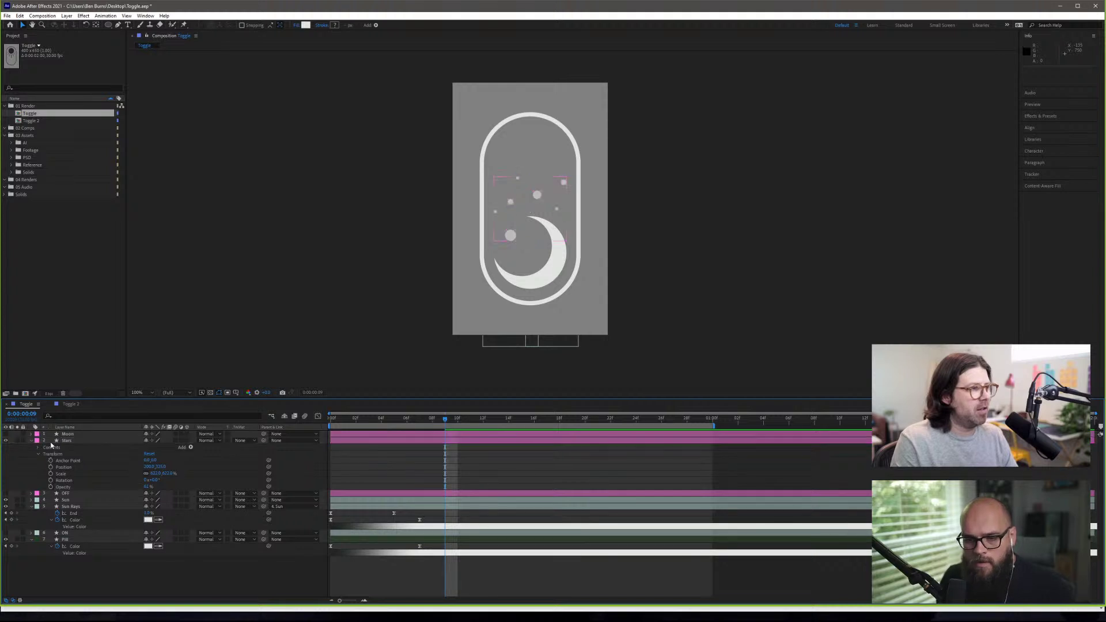
- Duplicate the Stars layer and give the copy a Blue label colour
left_click(71, 441)
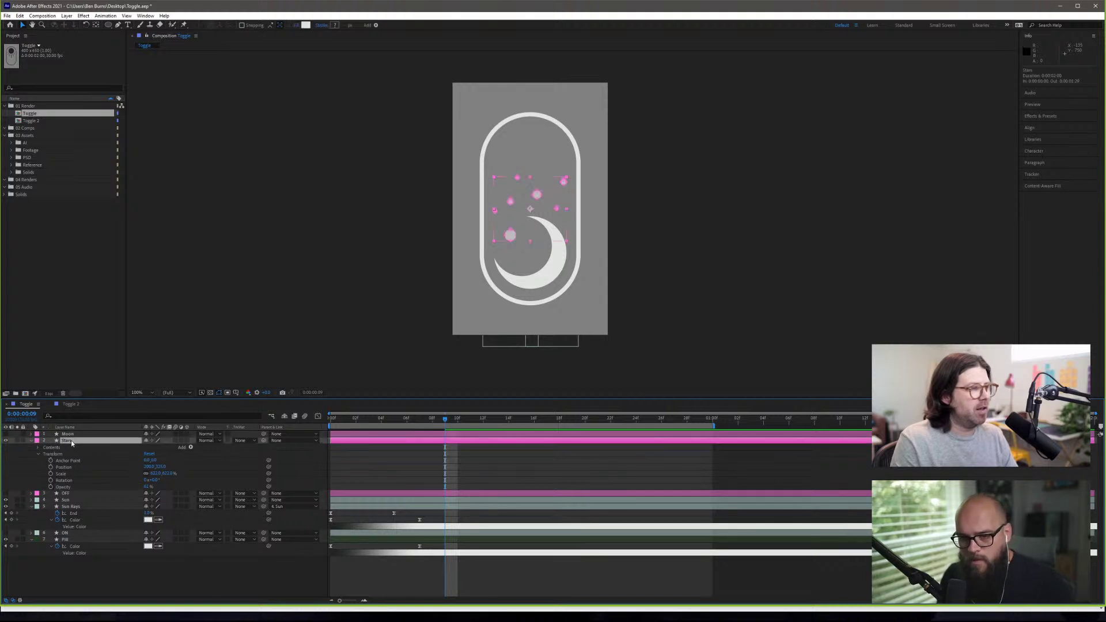
key("ctrl+d")
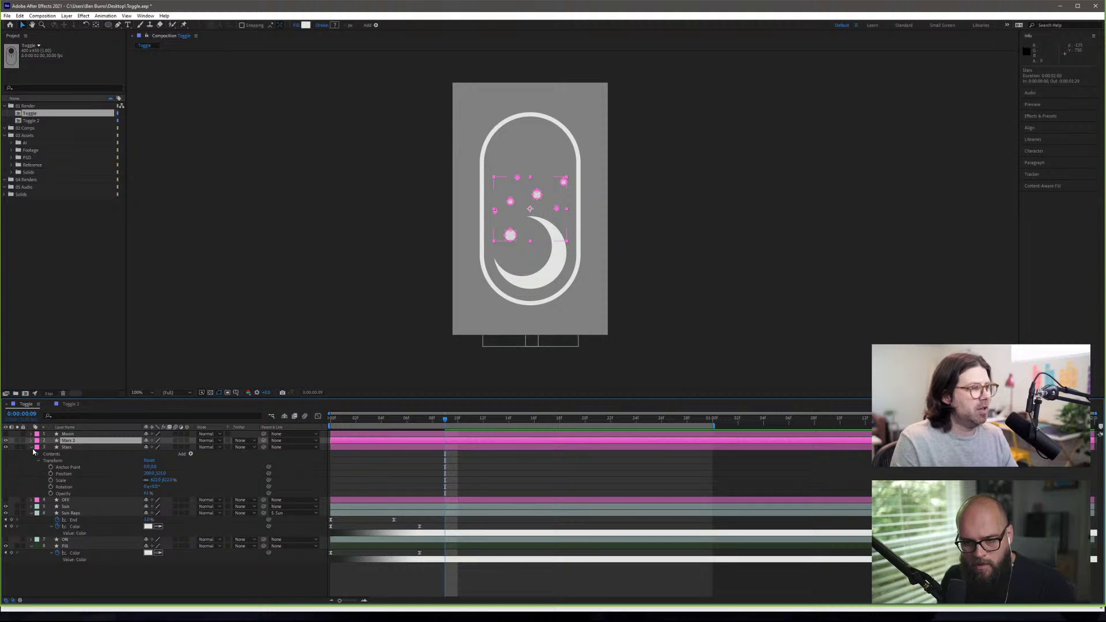
left_click(31, 447)
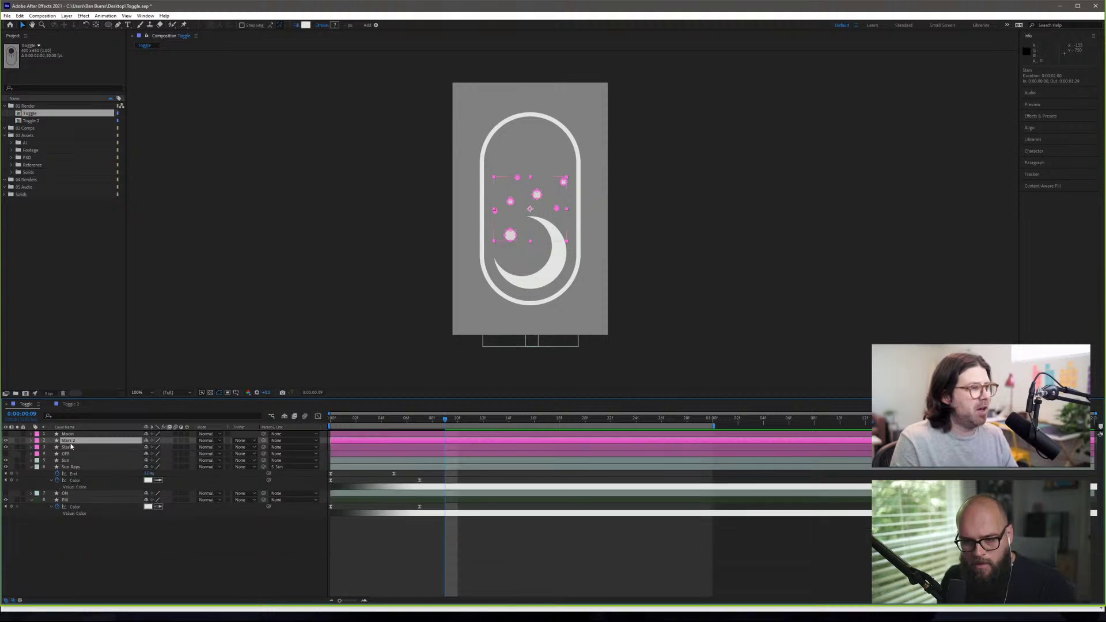
left_click(37, 441)
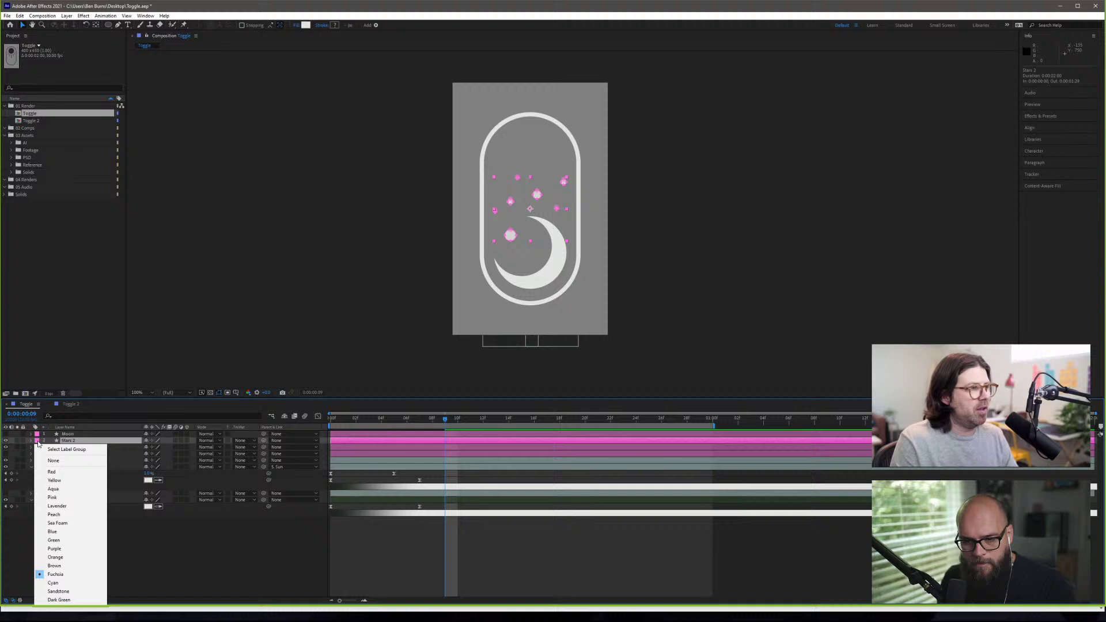
left_click(55, 532)
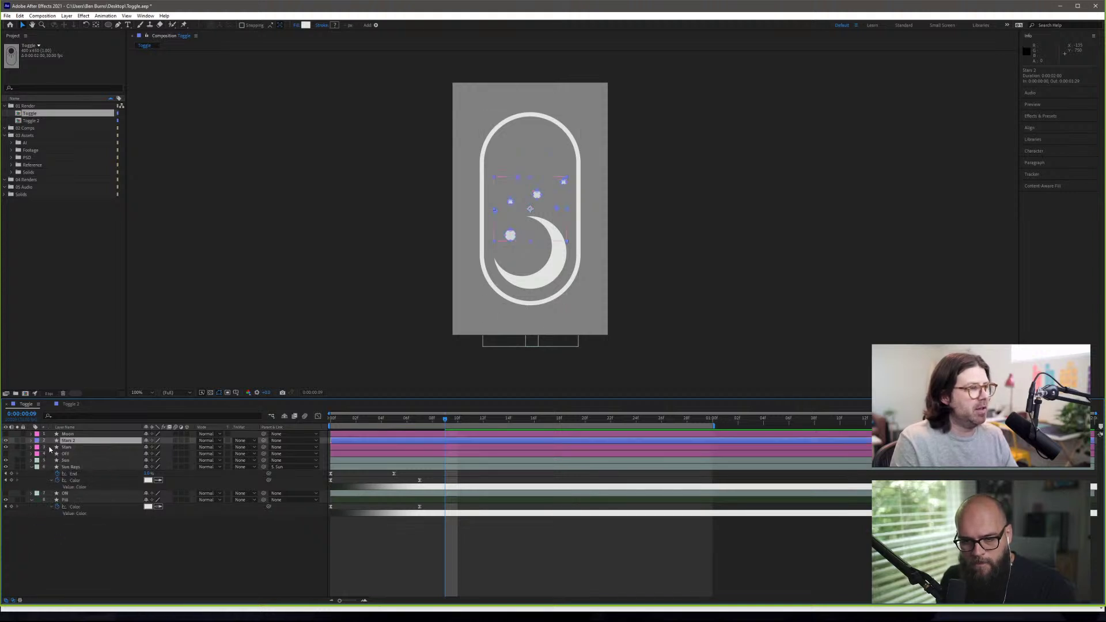
key("F2")
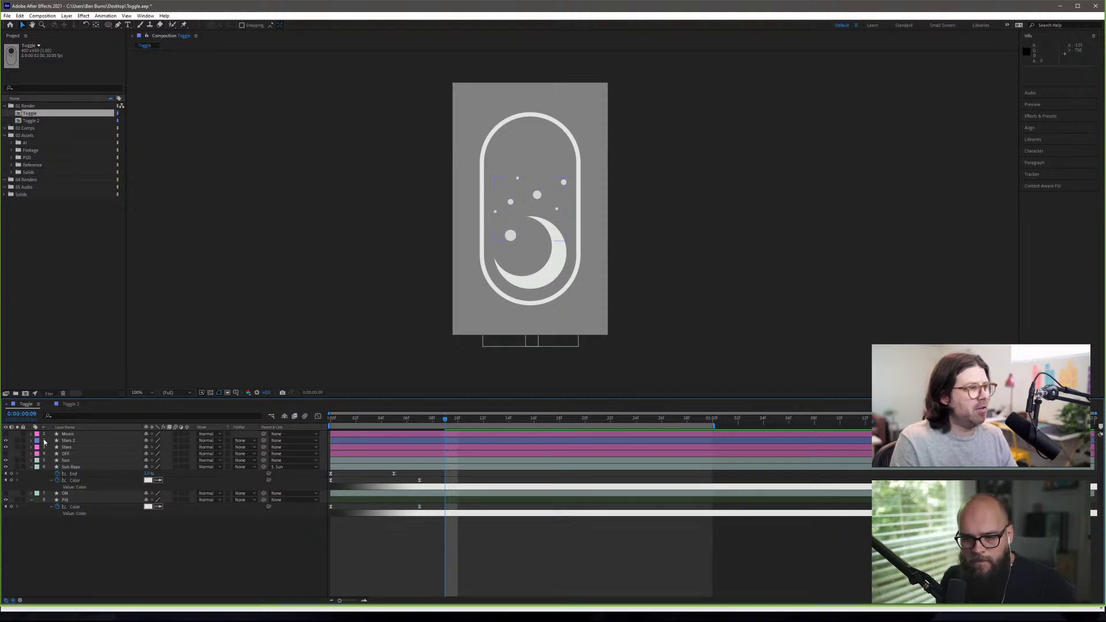
- Delete Path 1 through Path 7 from the blue-labelled Stars copy, keeping only Fill 1
left_click(31, 441)
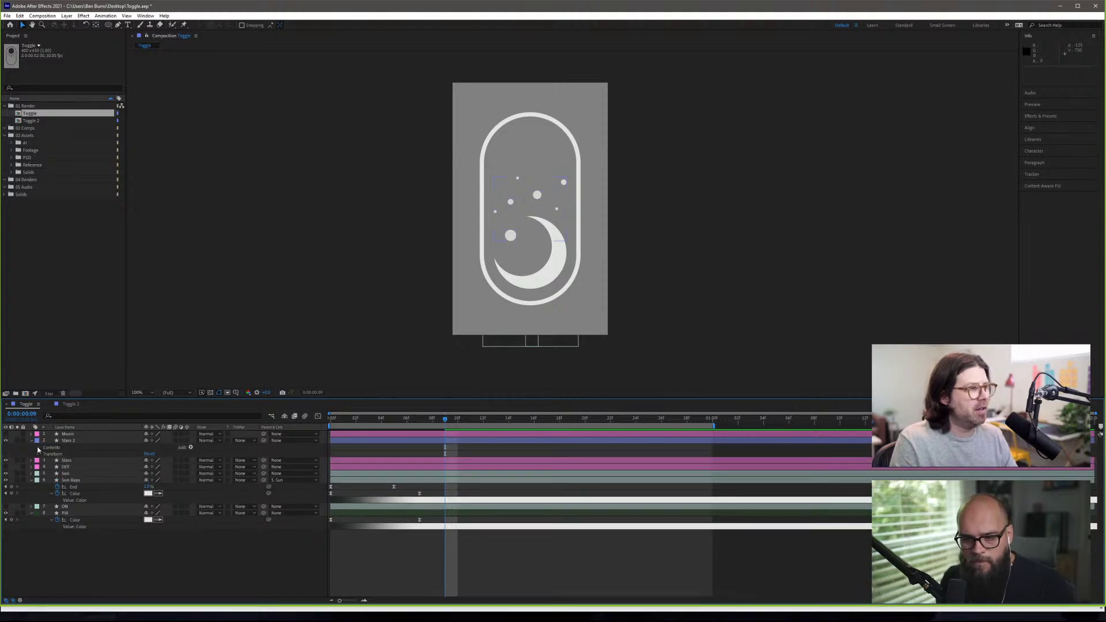
left_click(38, 448)
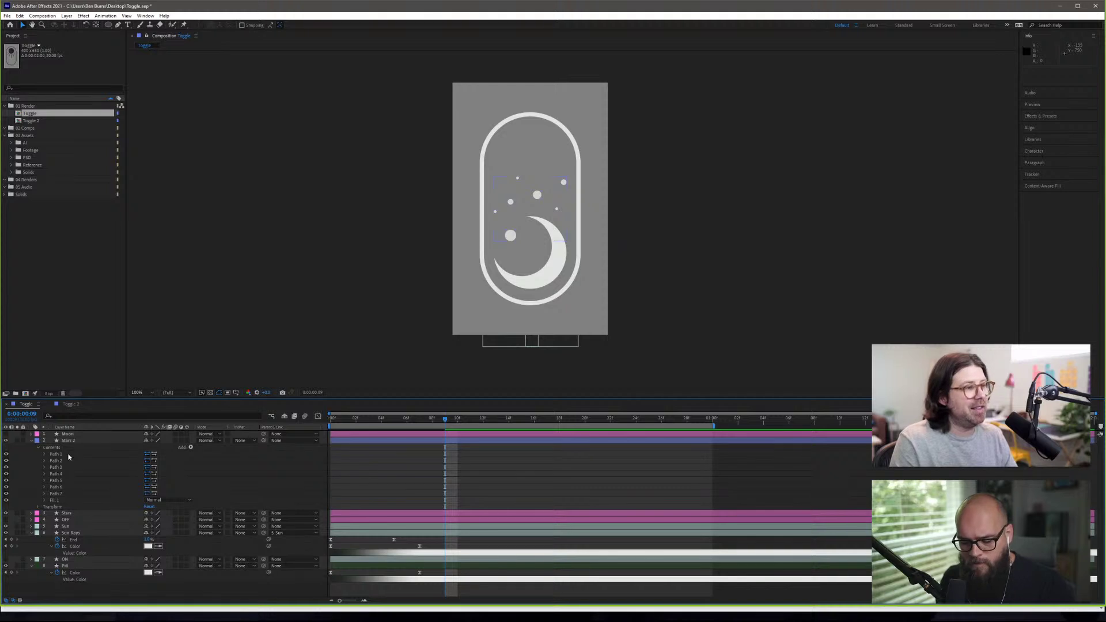
left_click(68, 454)
left_click(70, 493, "shift")
key("Delete")
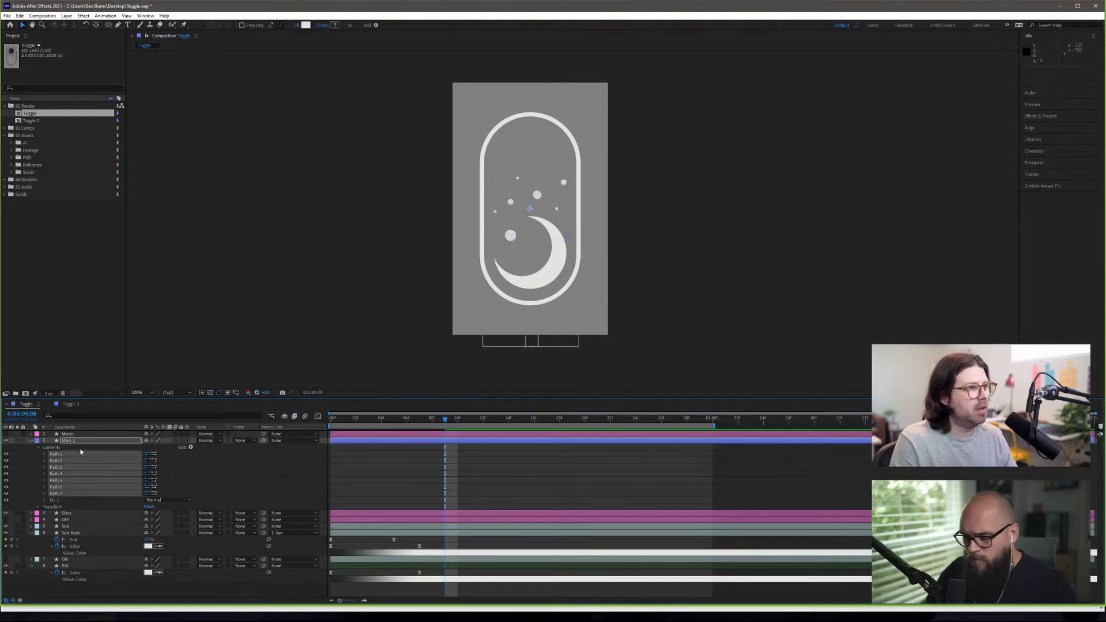
left_click(72, 456)
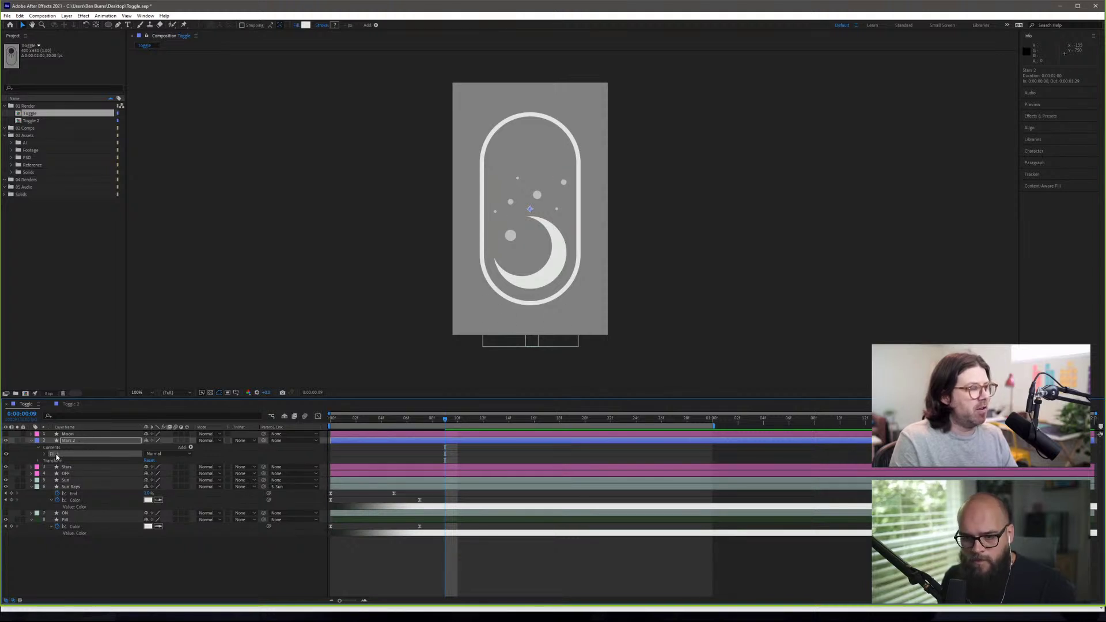
- Lock the original Stars layer and expand its properties
left_click(31, 469)
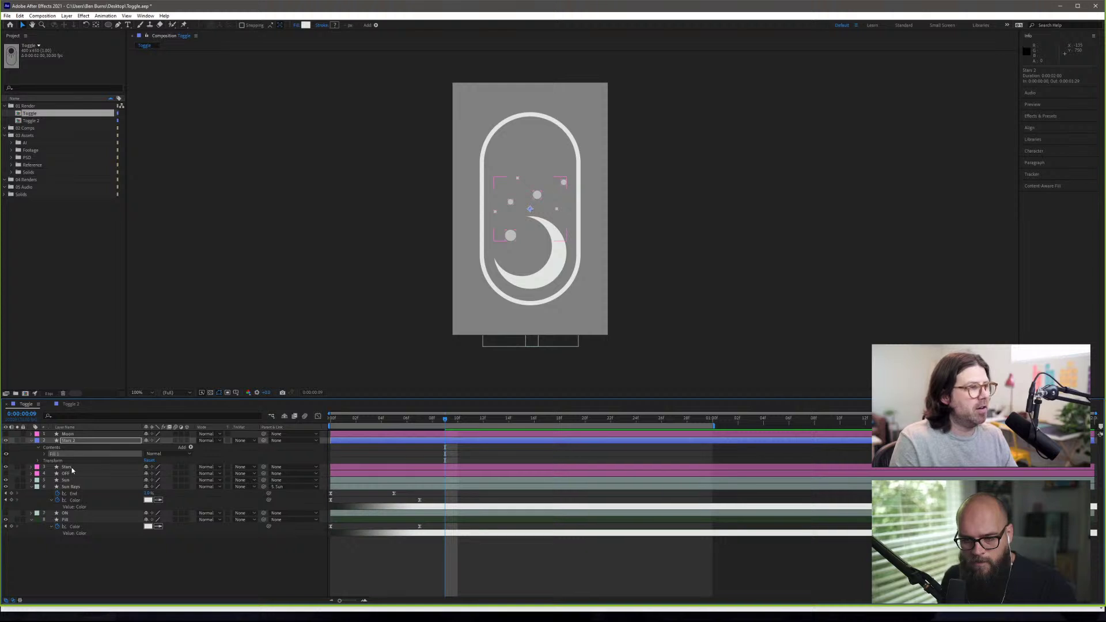
left_click(30, 470)
left_click(30, 468)
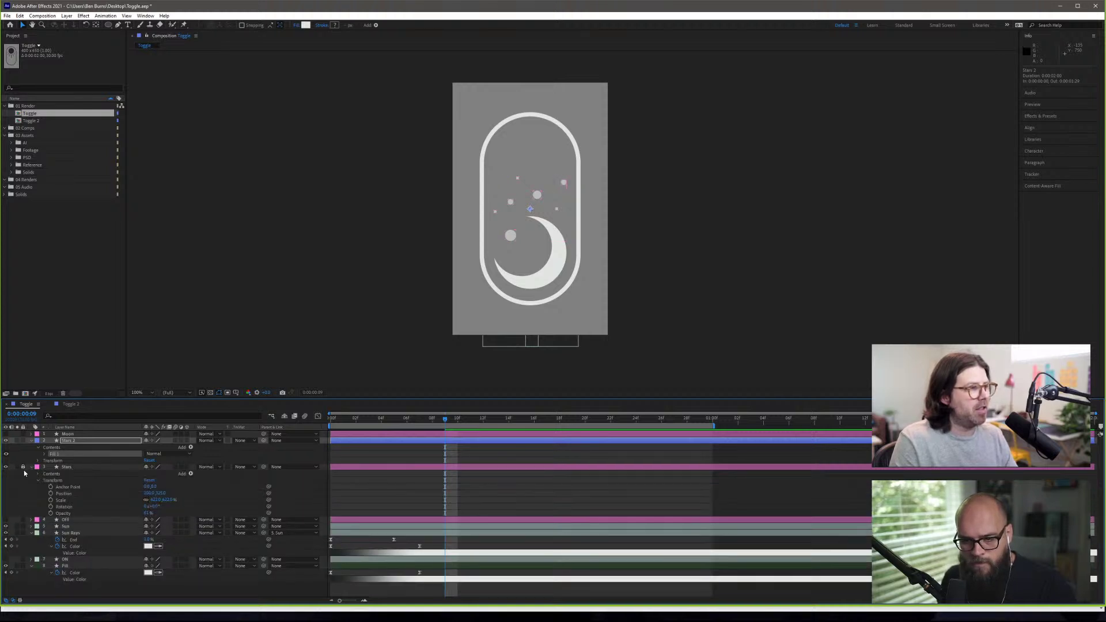
- Fold away the original Stars layer, then add an ellipse path to the blue-labelled copy and place it above Fill 1
left_click(31, 468)
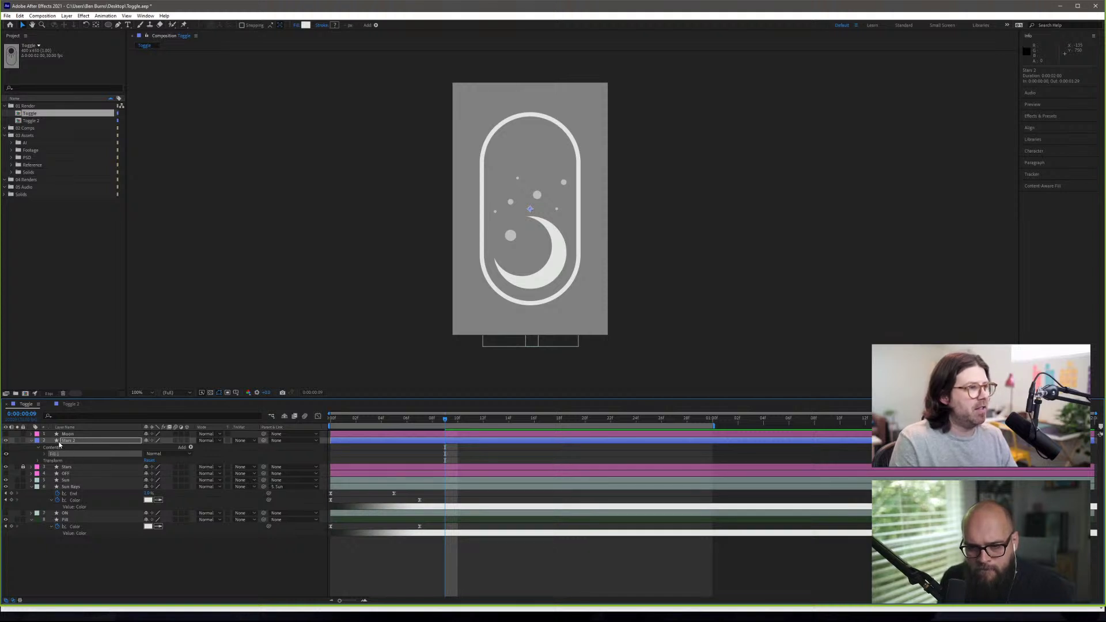
left_click(191, 447)
left_click(208, 472)
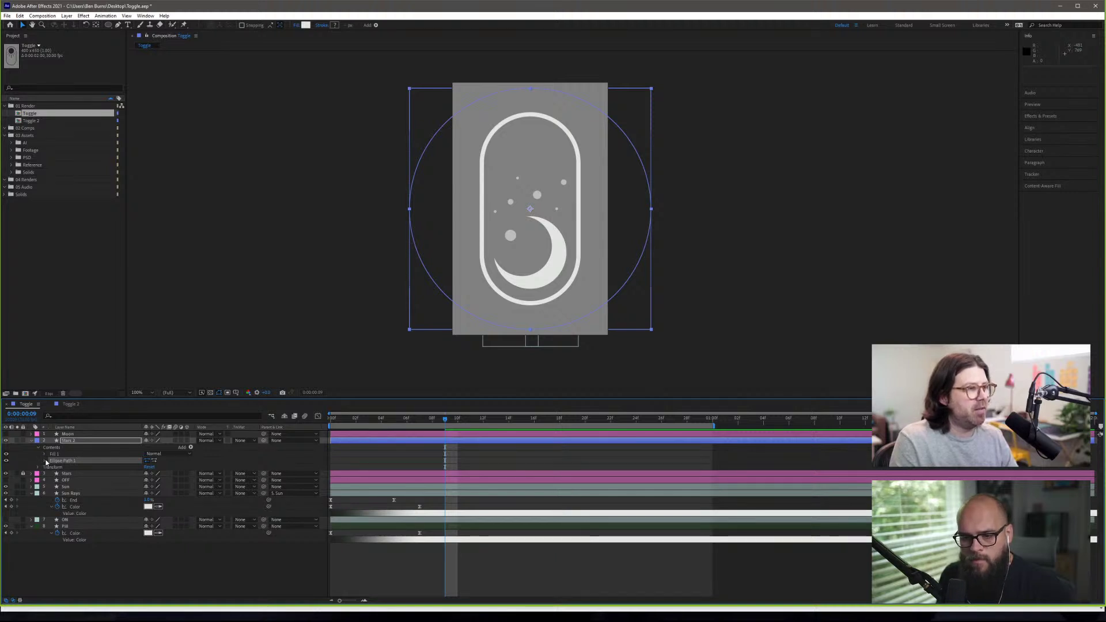
left_click_drag(59, 463, 67, 459)
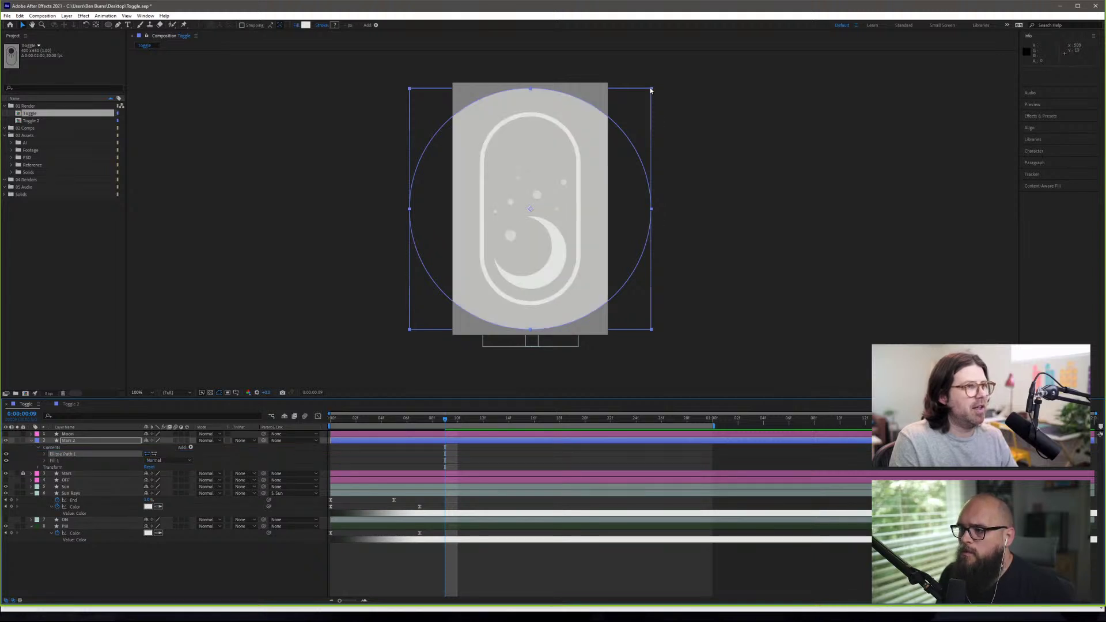
left_click_drag(653, 91, 595, 152)
key("ctrl+z")
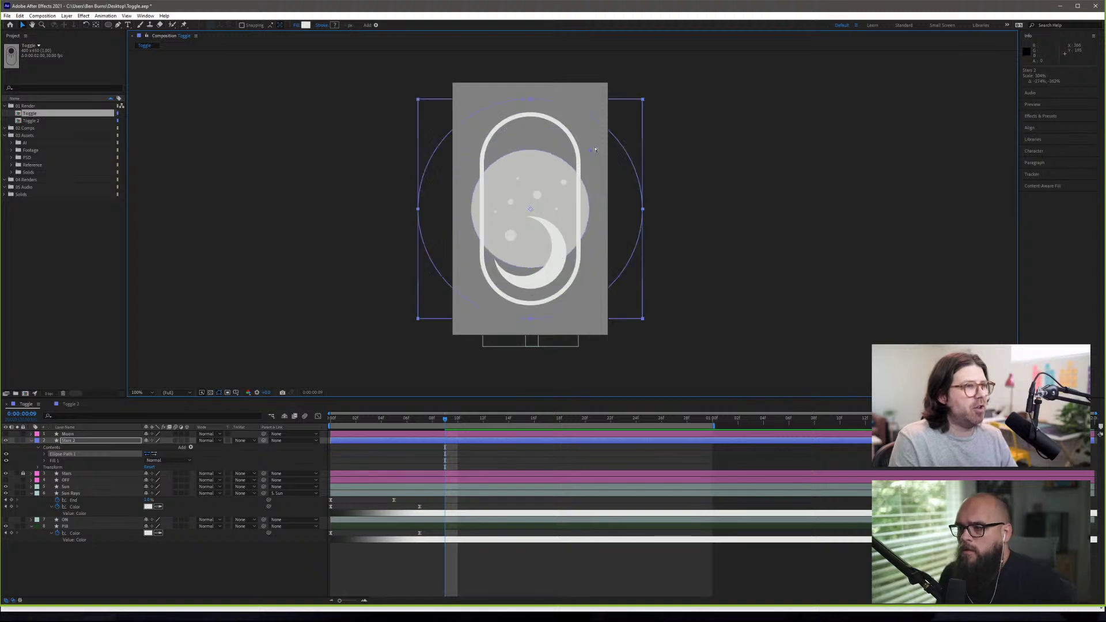
left_click(648, 91)
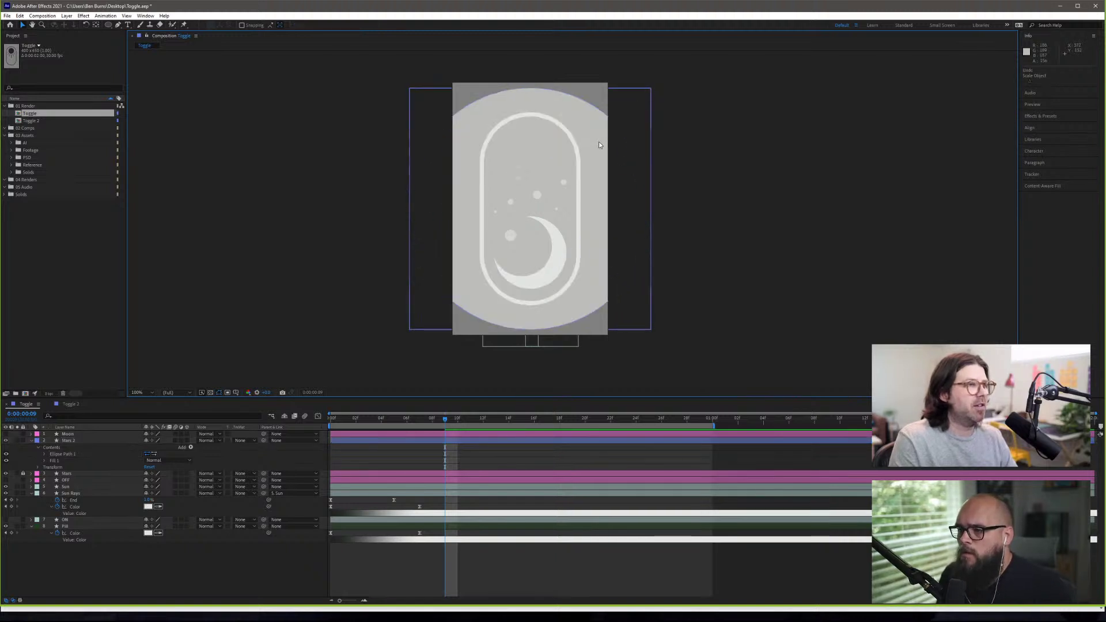
left_click(623, 133)
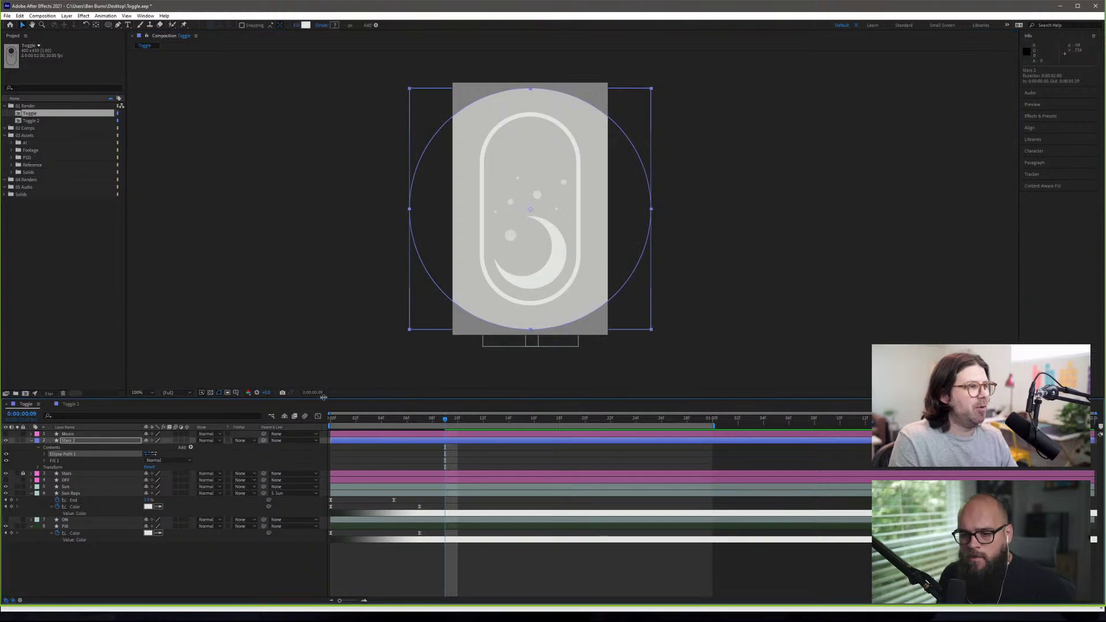
left_click(649, 91)
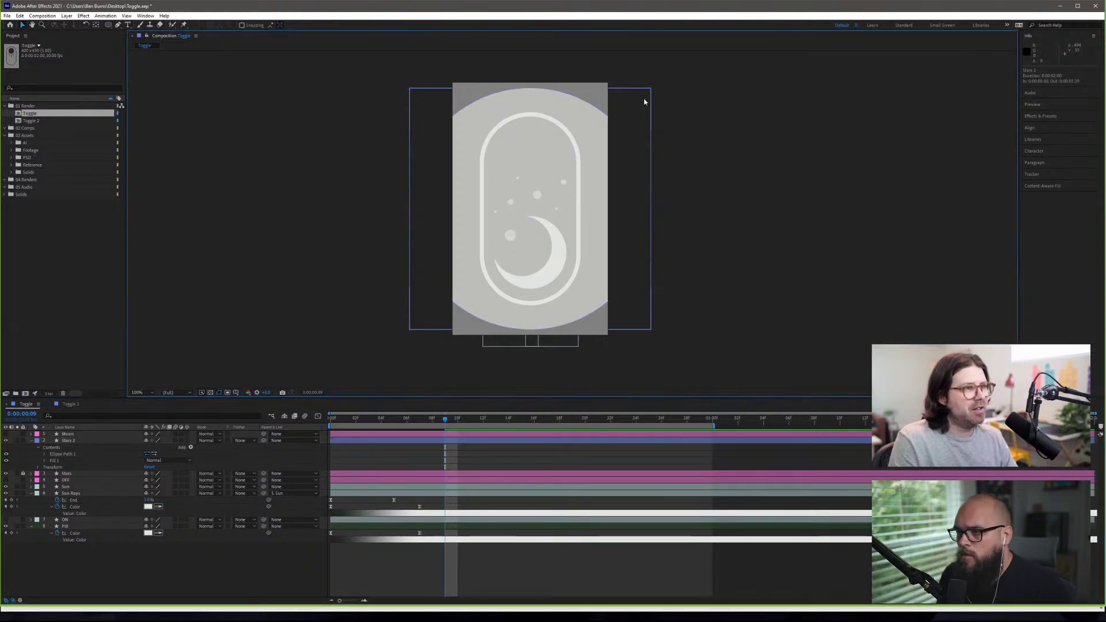
- Scale the new circle down to cover the star just above the moon's upper tip, and restore the Stars copy to full opacity
left_click(76, 455)
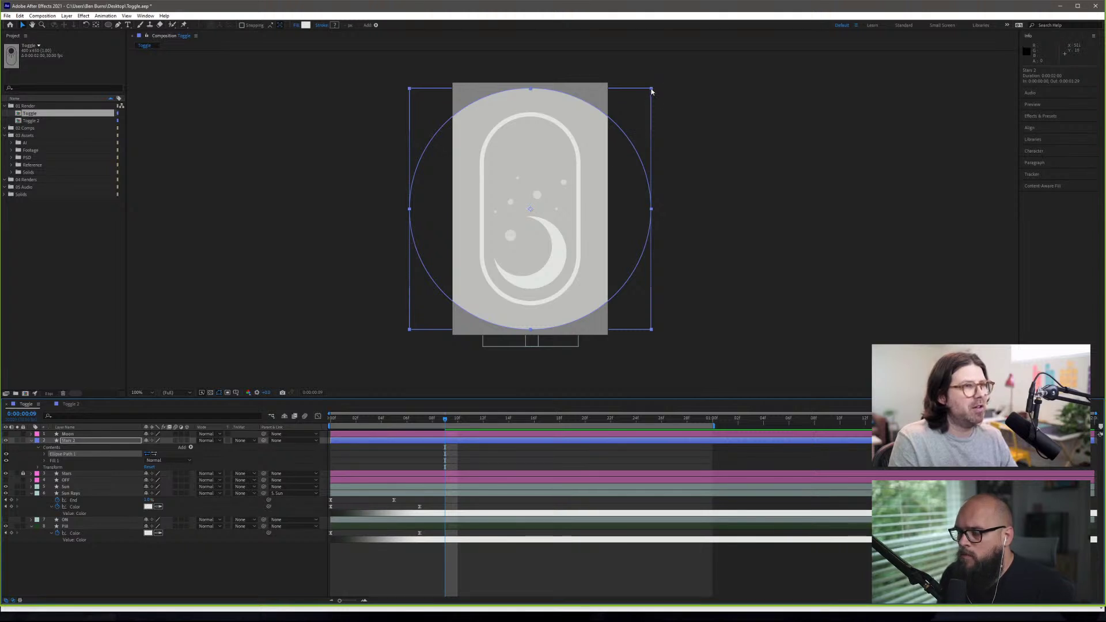
left_click_drag(652, 92, 545, 198)
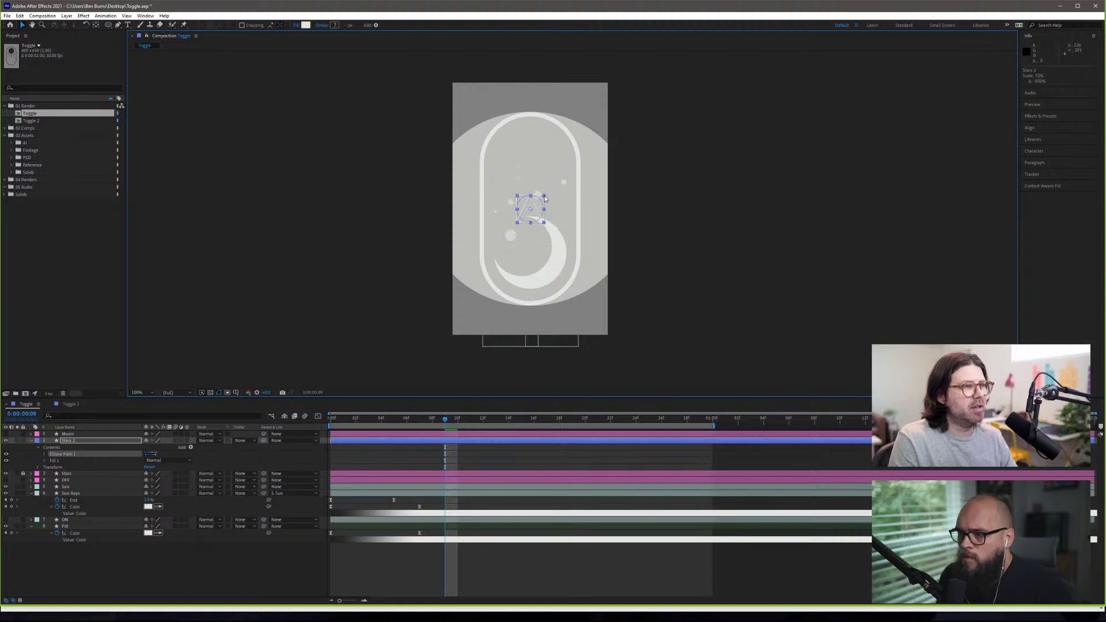
scroll(544, 200, "up", 4)
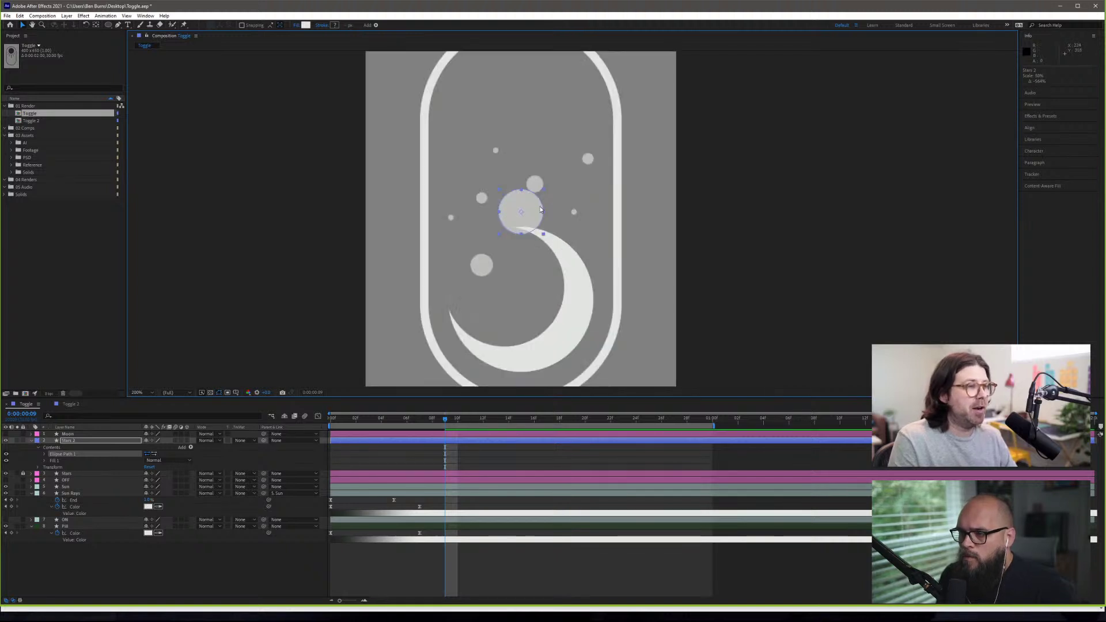
left_click_drag(518, 223, 547, 171)
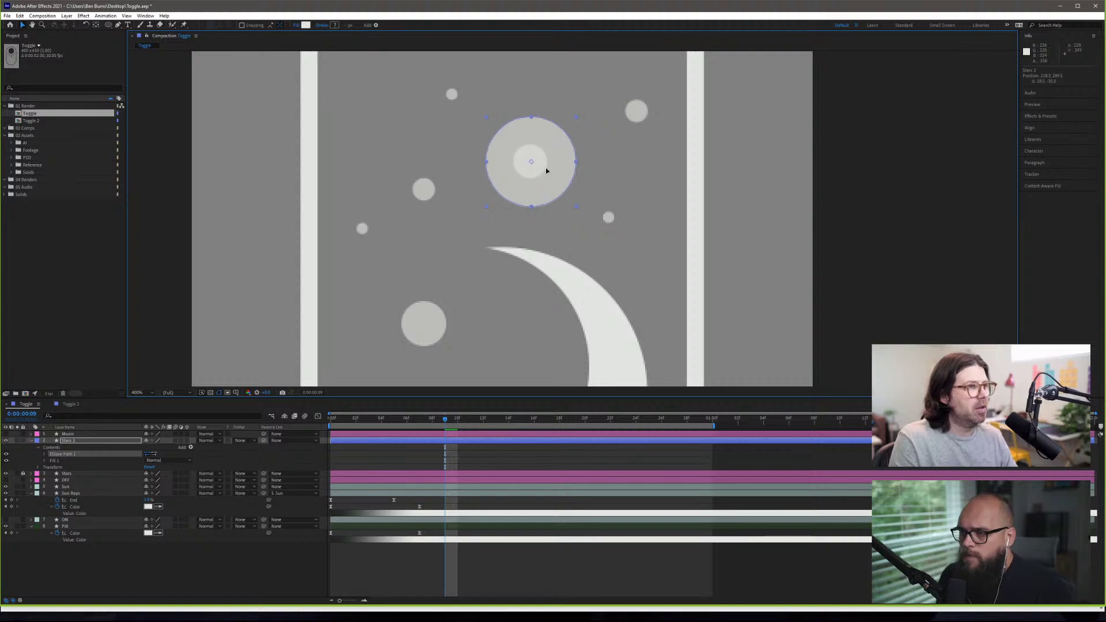
left_click(576, 117)
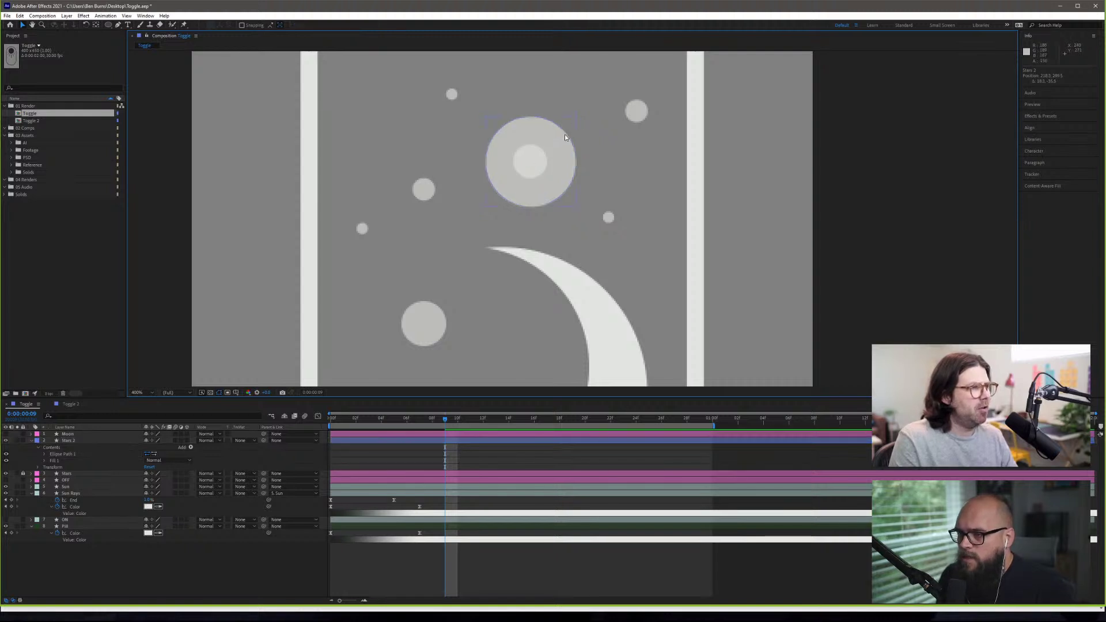
left_click(565, 137)
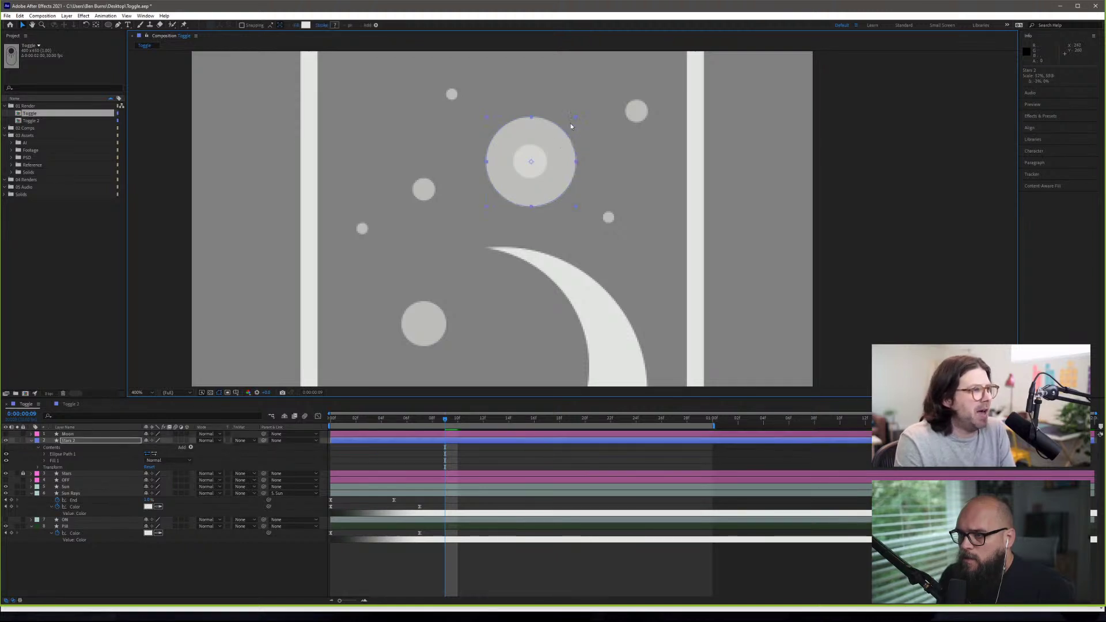
left_click_drag(576, 118, 553, 152)
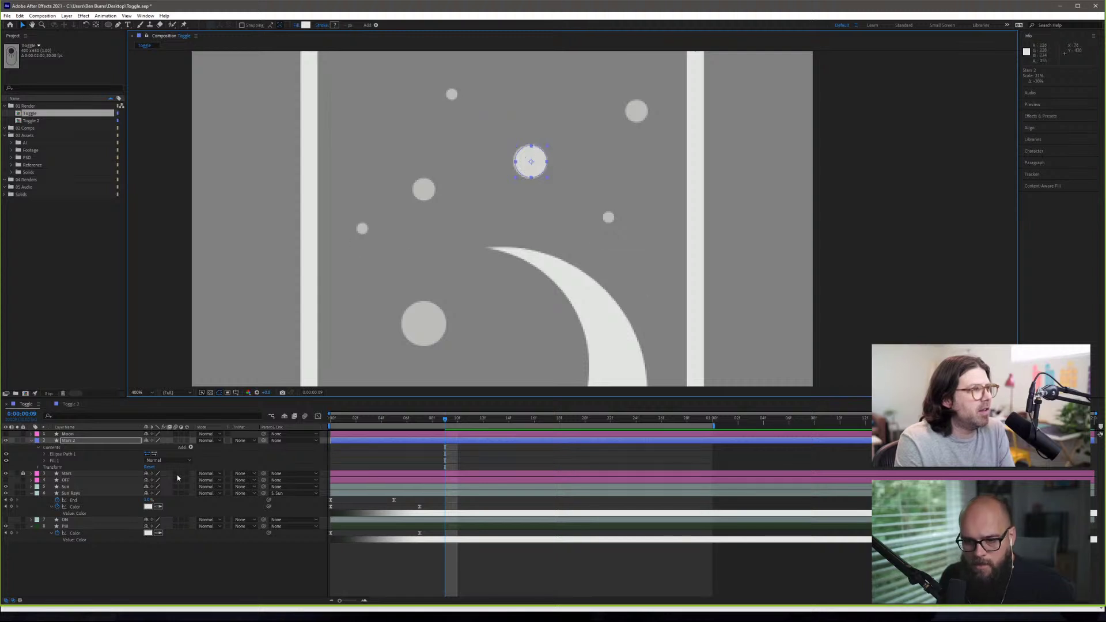
left_click(39, 467)
left_click(144, 500)
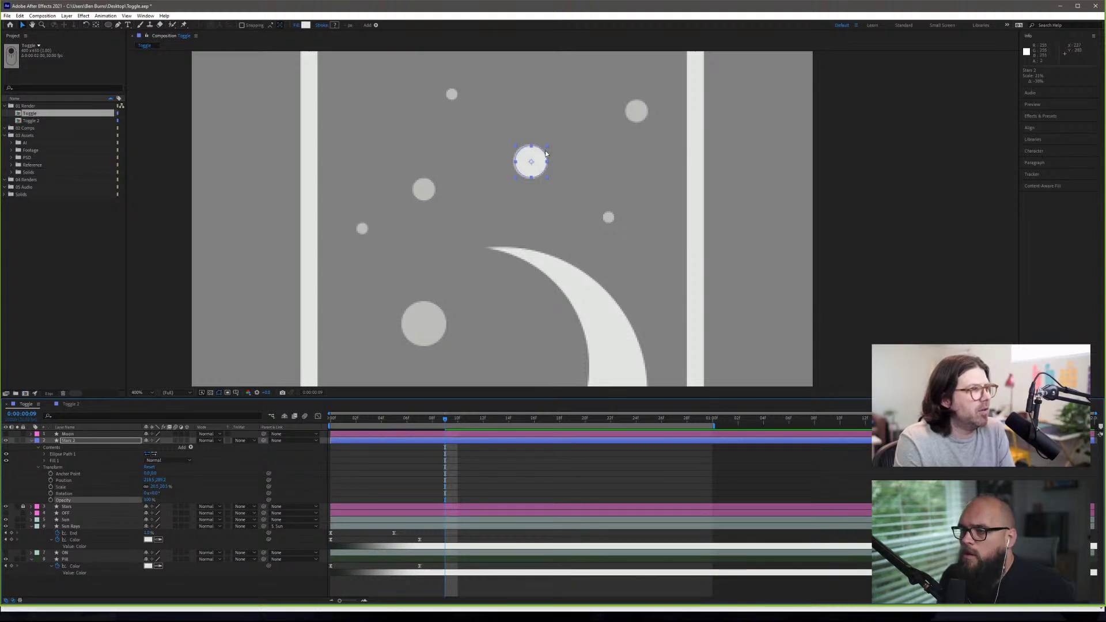
- Try to duplicate the Stars copy layer and move the duplicate onto the smaller star to its lower left, then undo it
left_click_drag(516, 151, 428, 198)
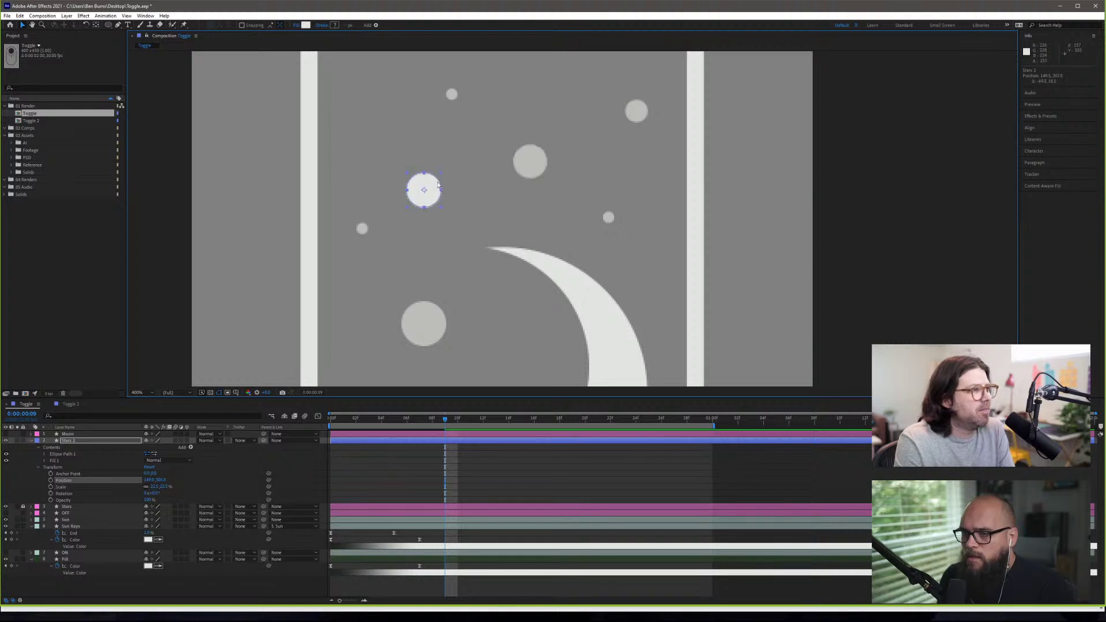
key("ctrl+z")
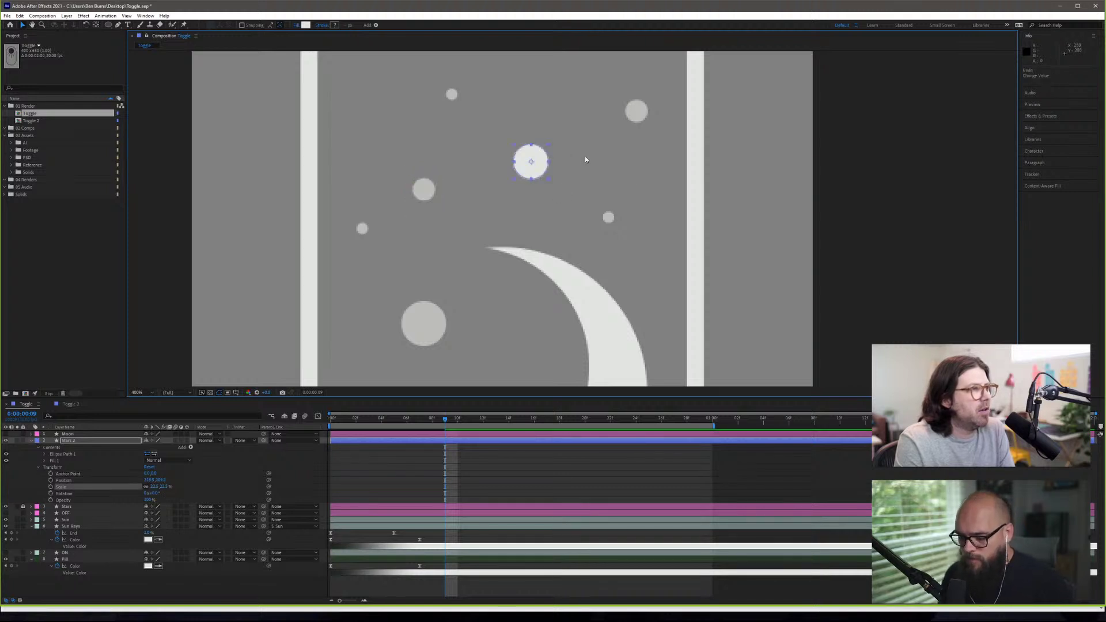
key("ctrl+d")
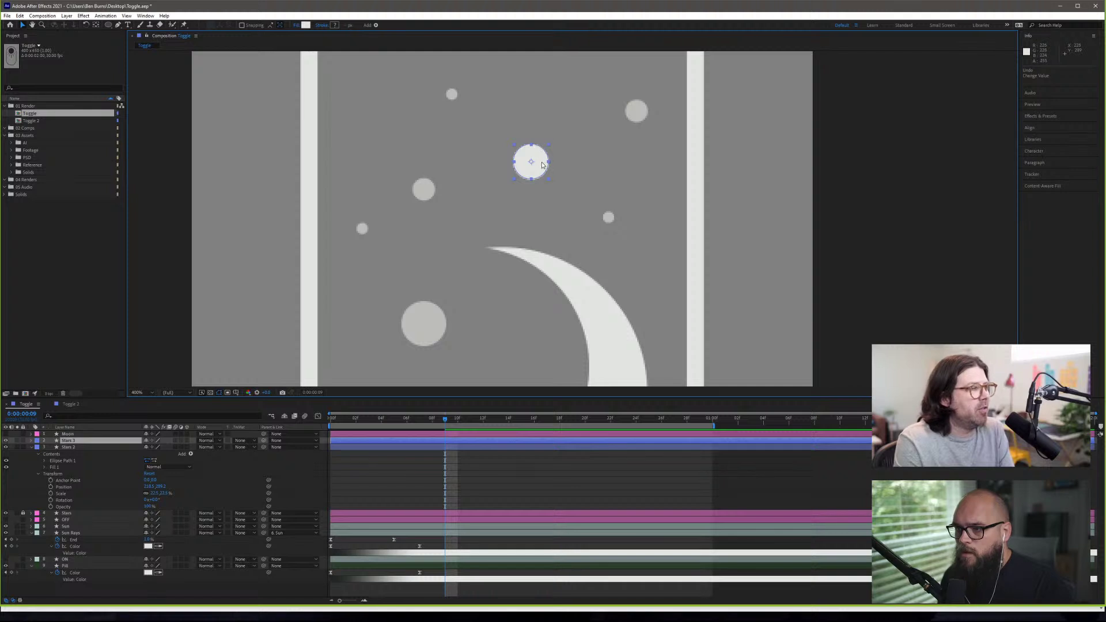
left_click_drag(542, 166, 439, 188)
key("ctrl+z")
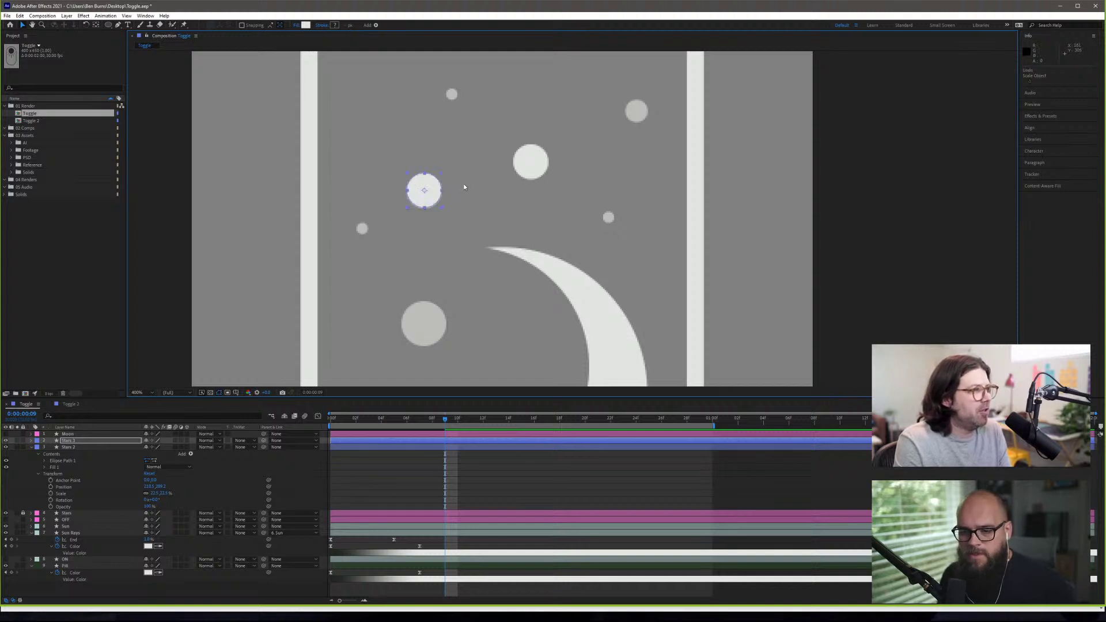
key("Delete")
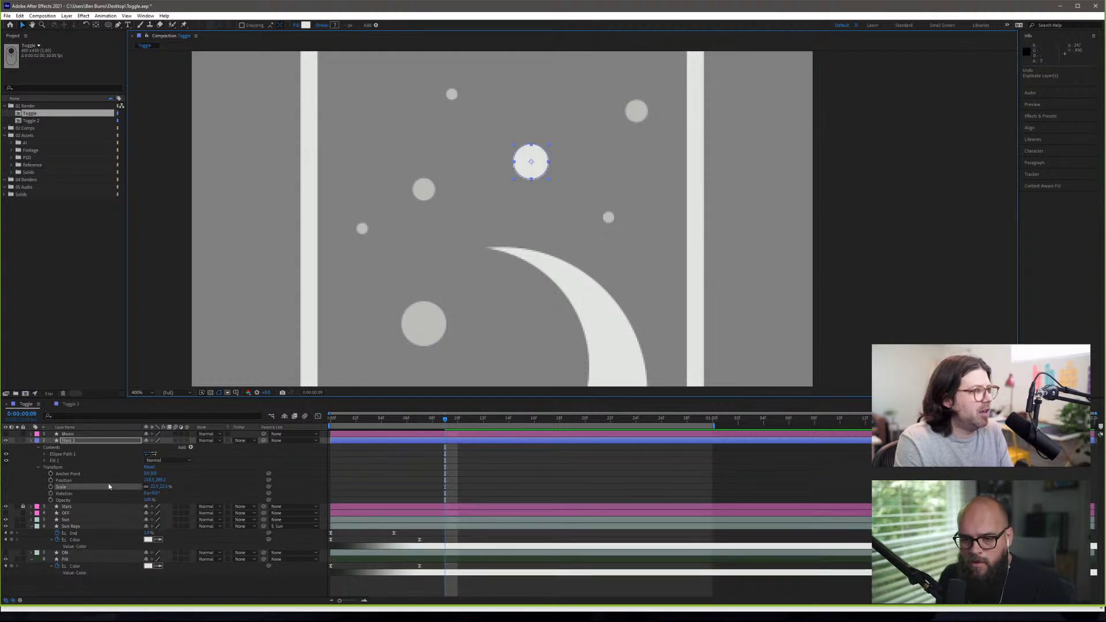
- Try to place a duplicated ellipse path over the smaller star on the canvas, then undo the move and the duplication
left_click(39, 467)
left_click(62, 454)
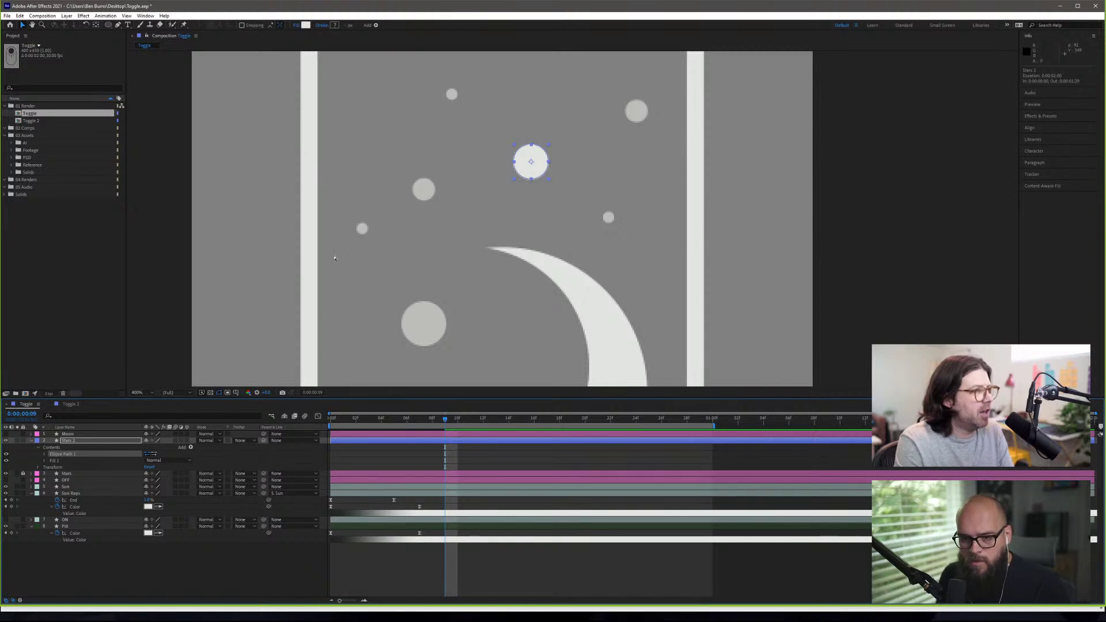
key("ctrl+d")
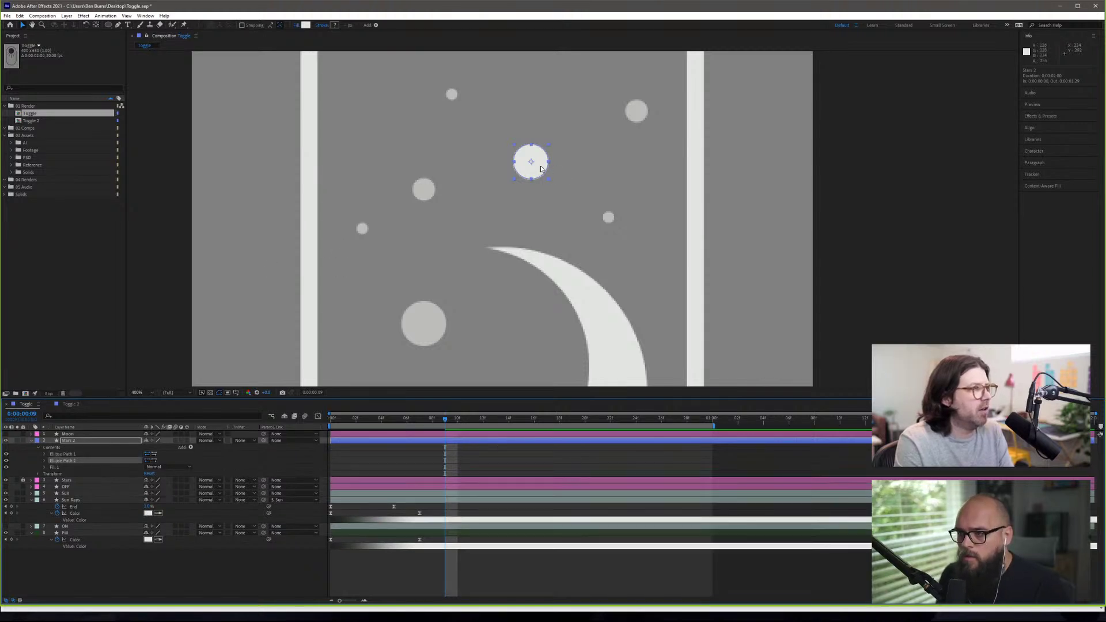
left_click_drag(540, 169, 427, 199)
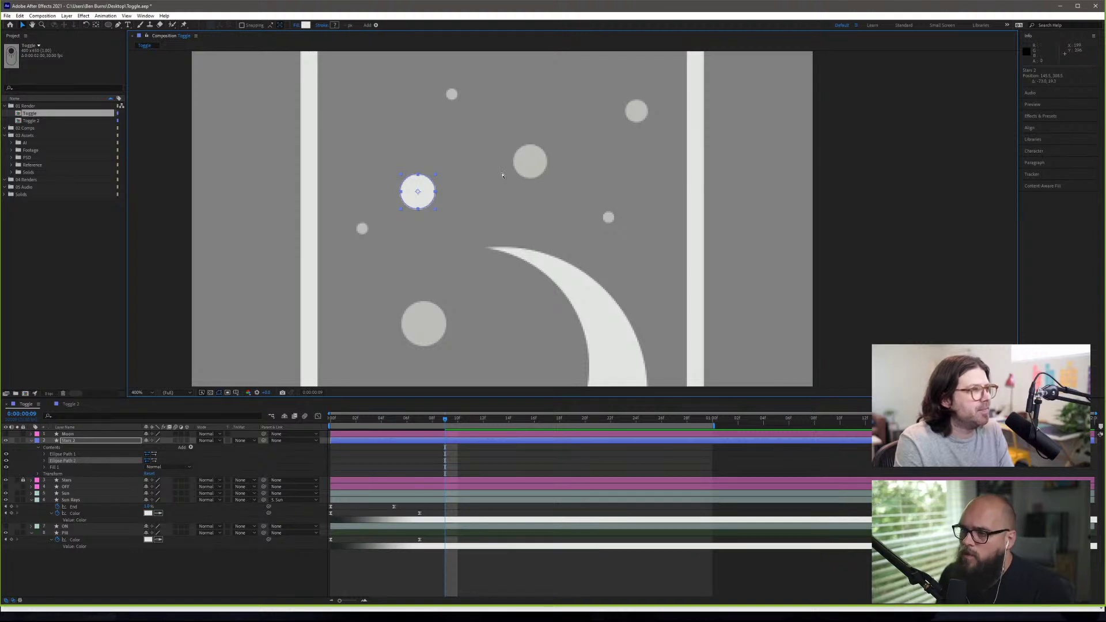
left_click(544, 190)
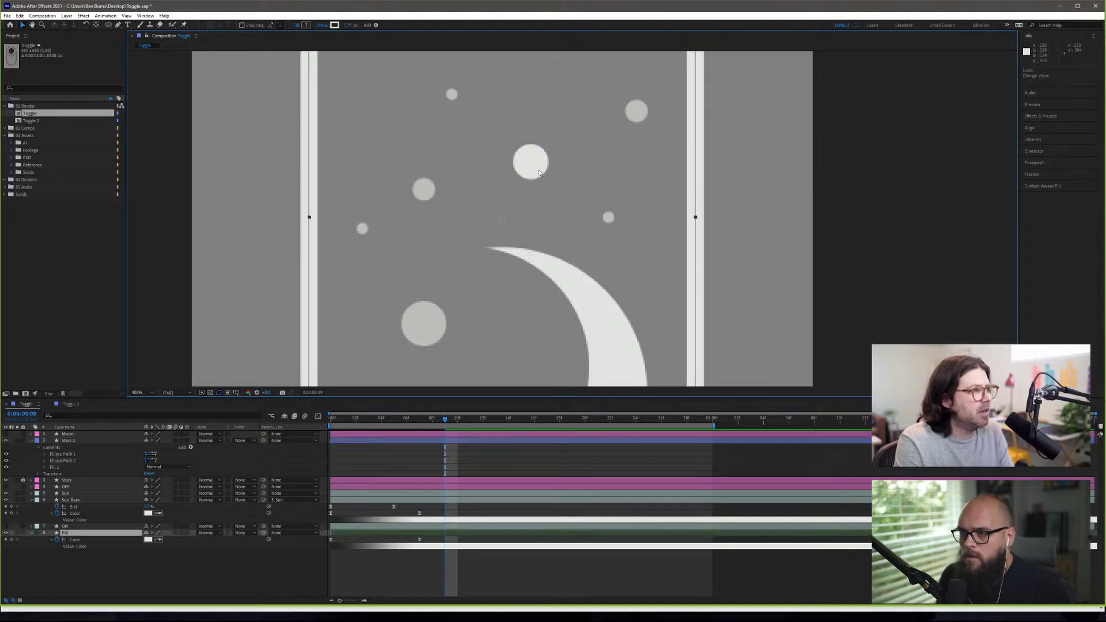
left_click(89, 455)
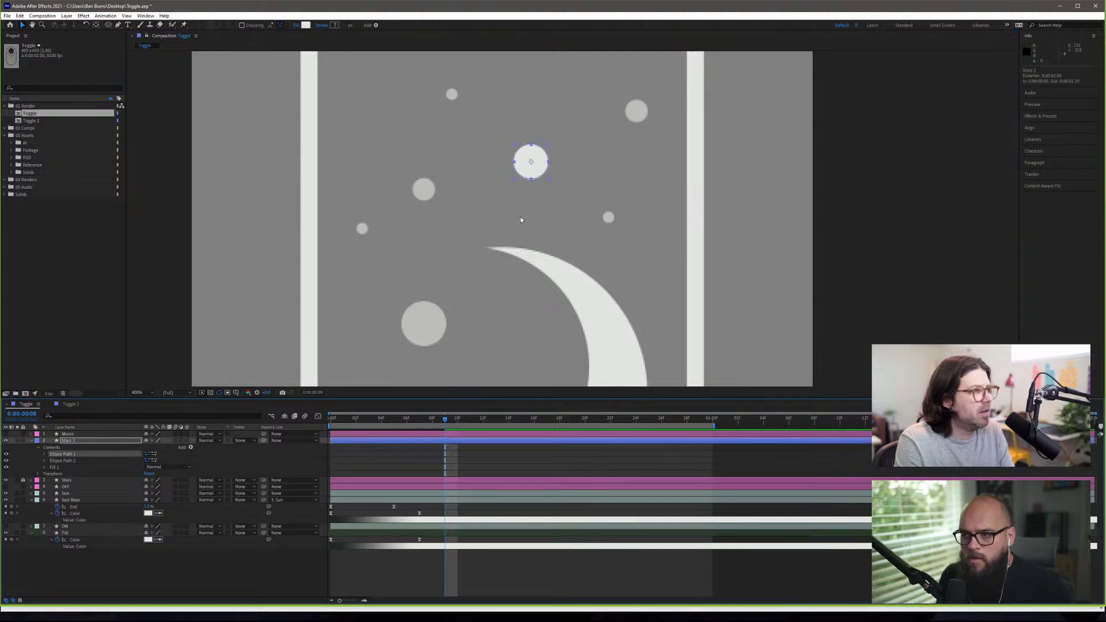
left_click_drag(526, 173, 402, 204)
key("ctrl+z")
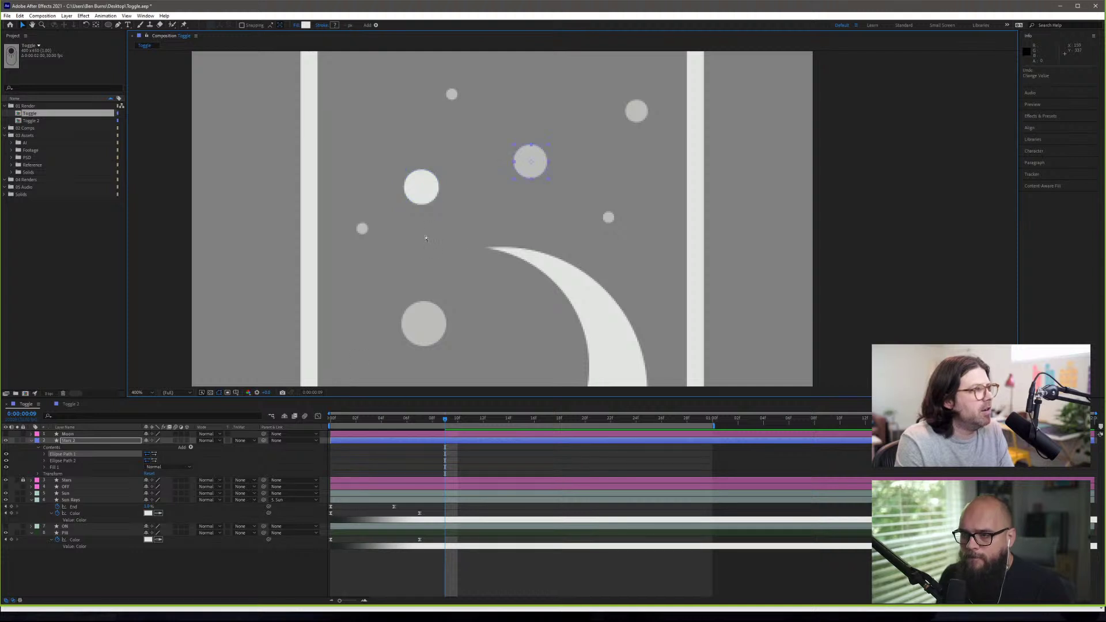
key("ctrl+z")
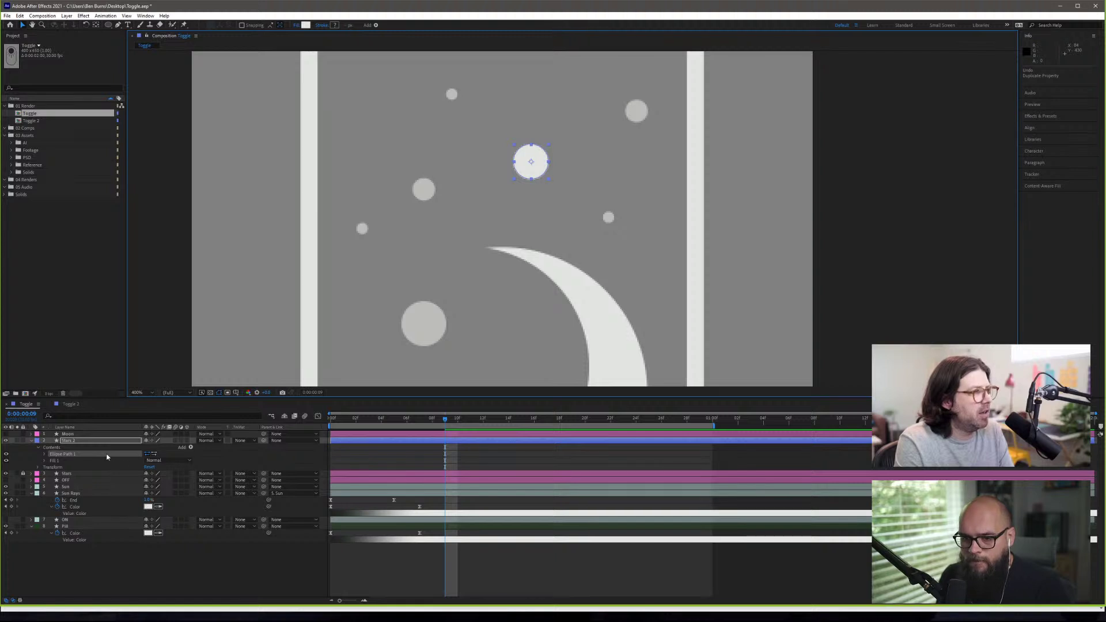
- Duplicate the ellipse path and adjust Ellipse Path 1's Size and Position to match the smaller star left of the main circle
key("ctrl+d")
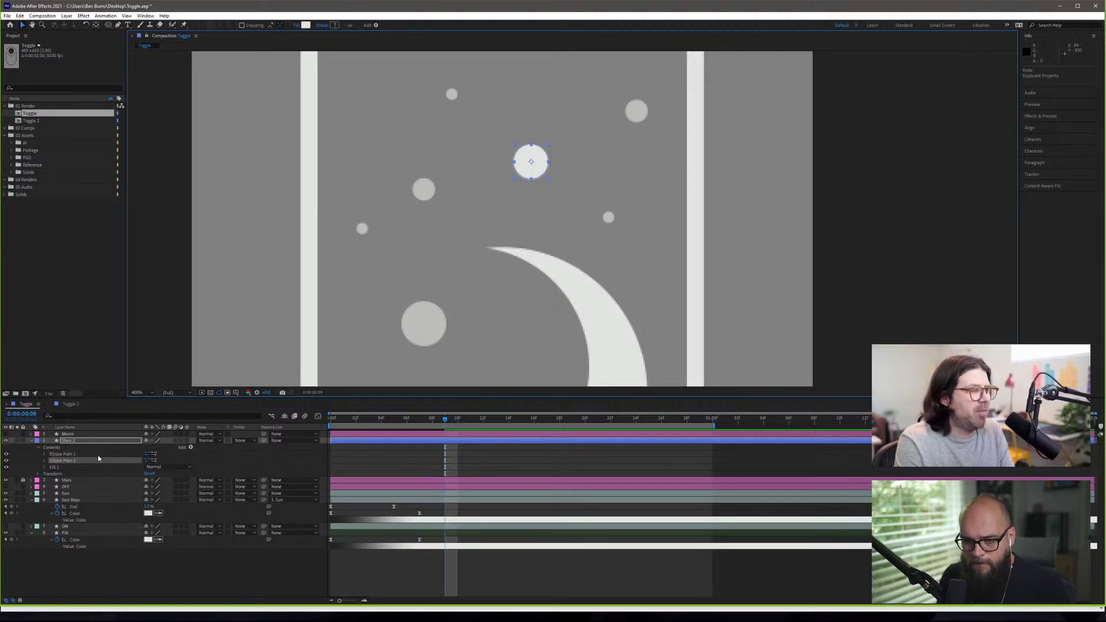
left_click(97, 455)
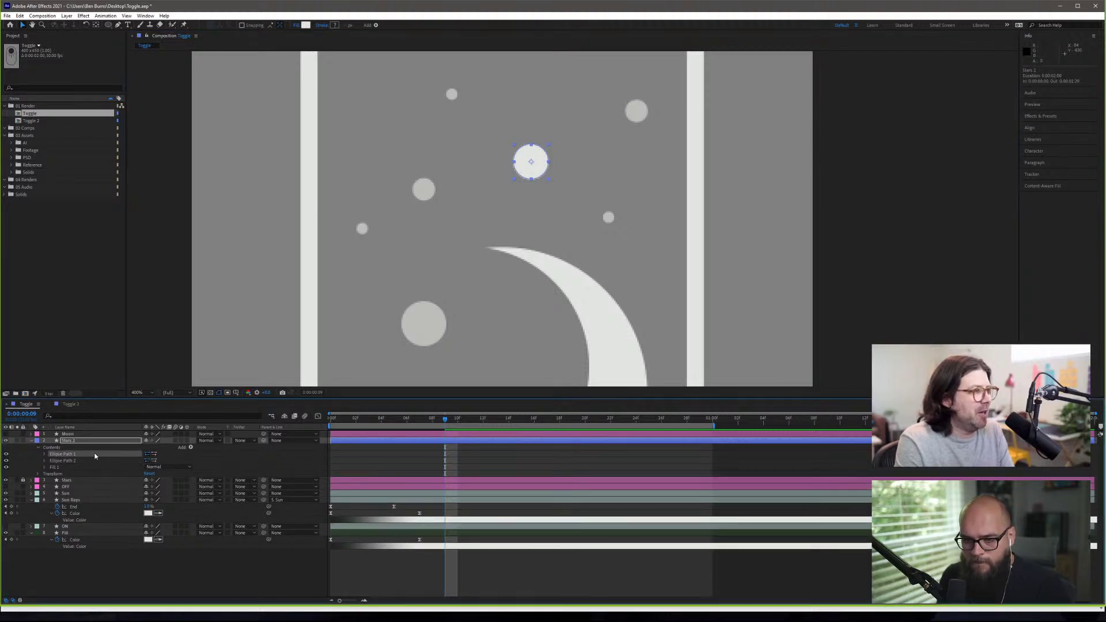
left_click(45, 454)
left_click(86, 461)
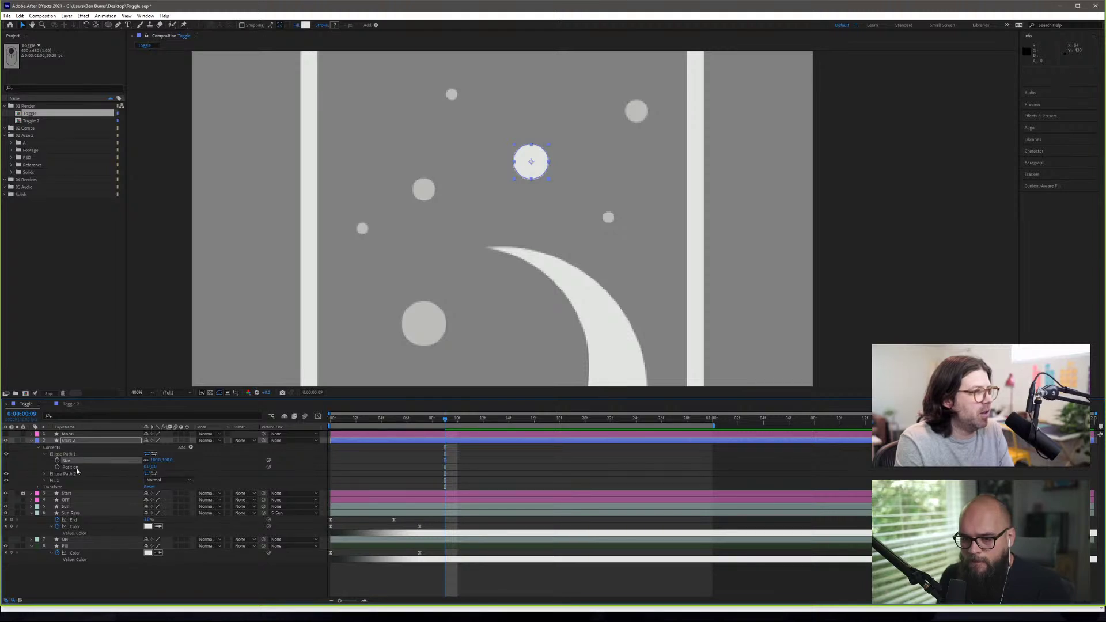
left_click_drag(74, 468, 60, 468)
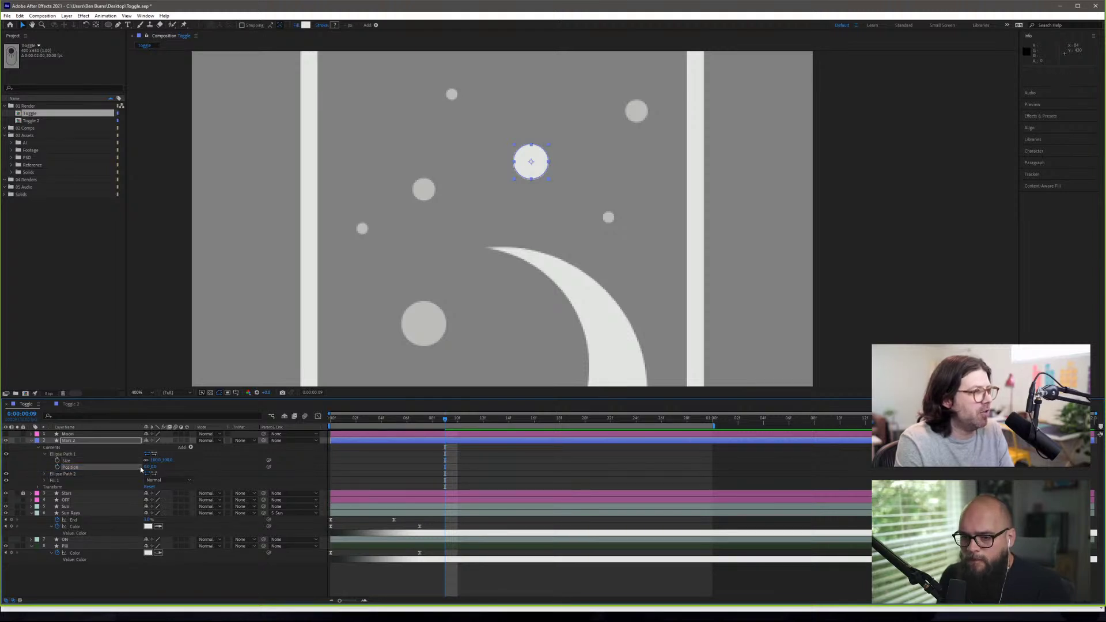
left_click(144, 467)
left_click(139, 461)
left_click_drag(146, 467, 28, 467)
left_click_drag(161, 467, 139, 461)
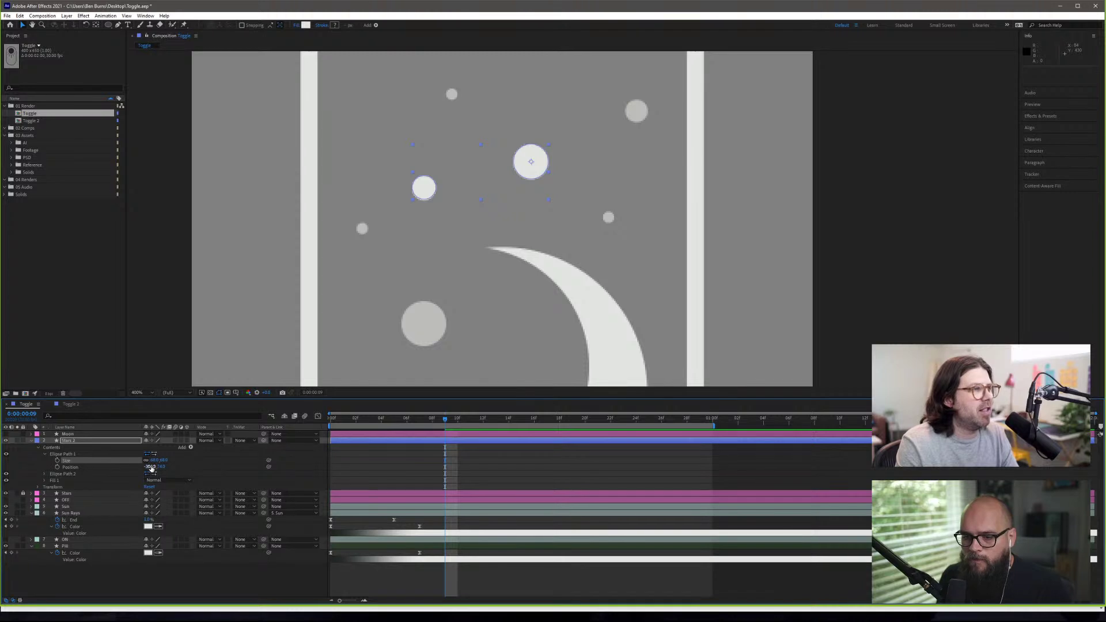
left_click_drag(149, 467, 166, 463)
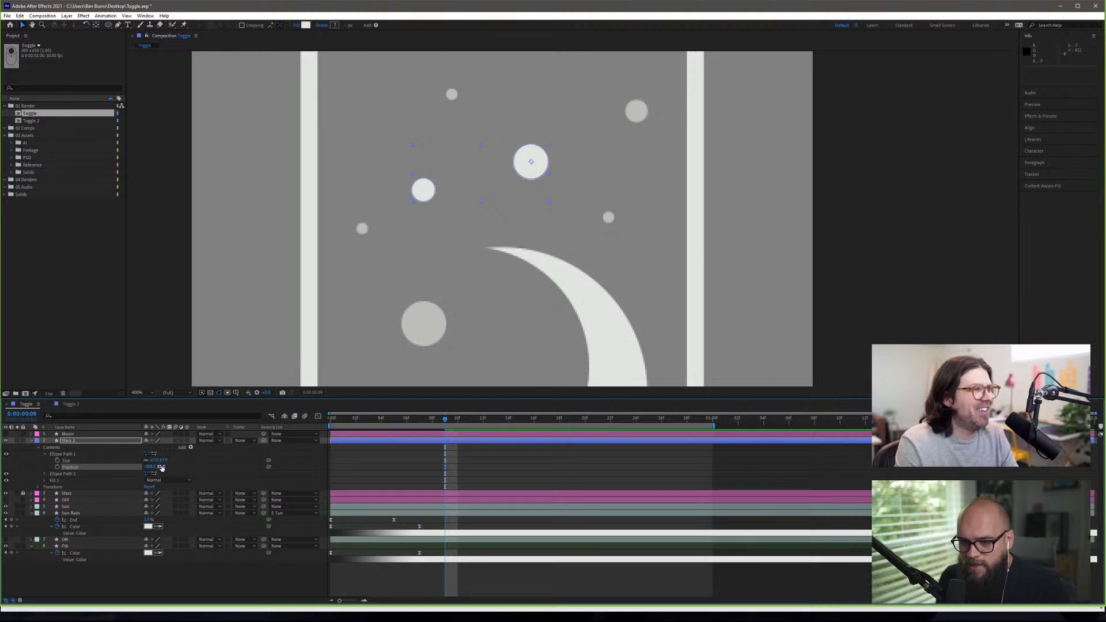
- Duplicate Ellipse Path 1 and adjust the copy's Size and Position to cover the small star above and left of the main circle
left_click(79, 455)
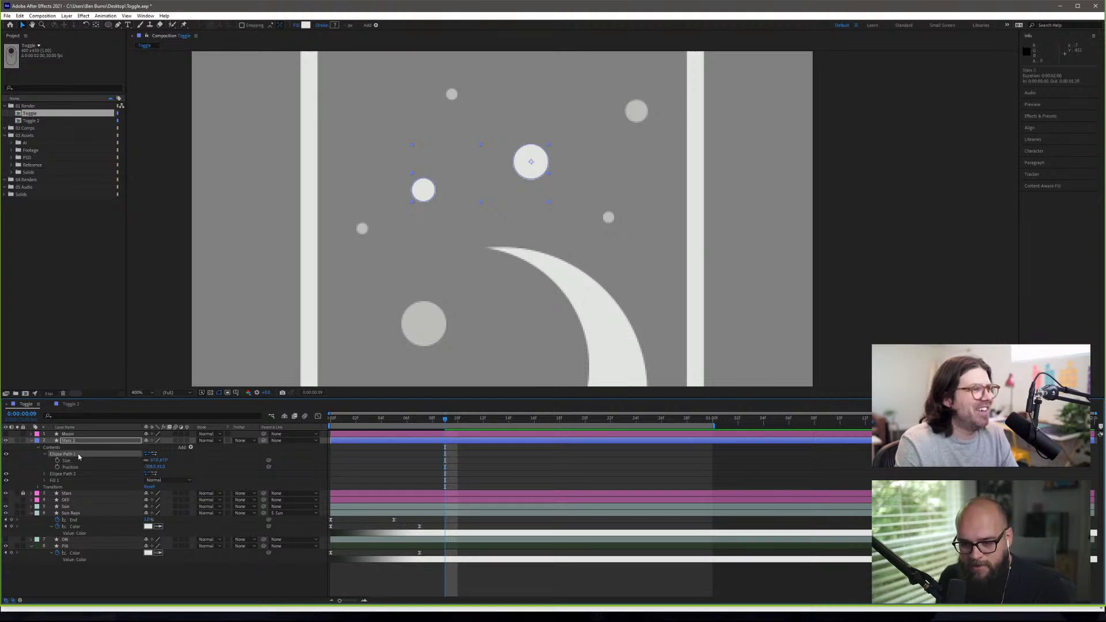
key("ctrl+d")
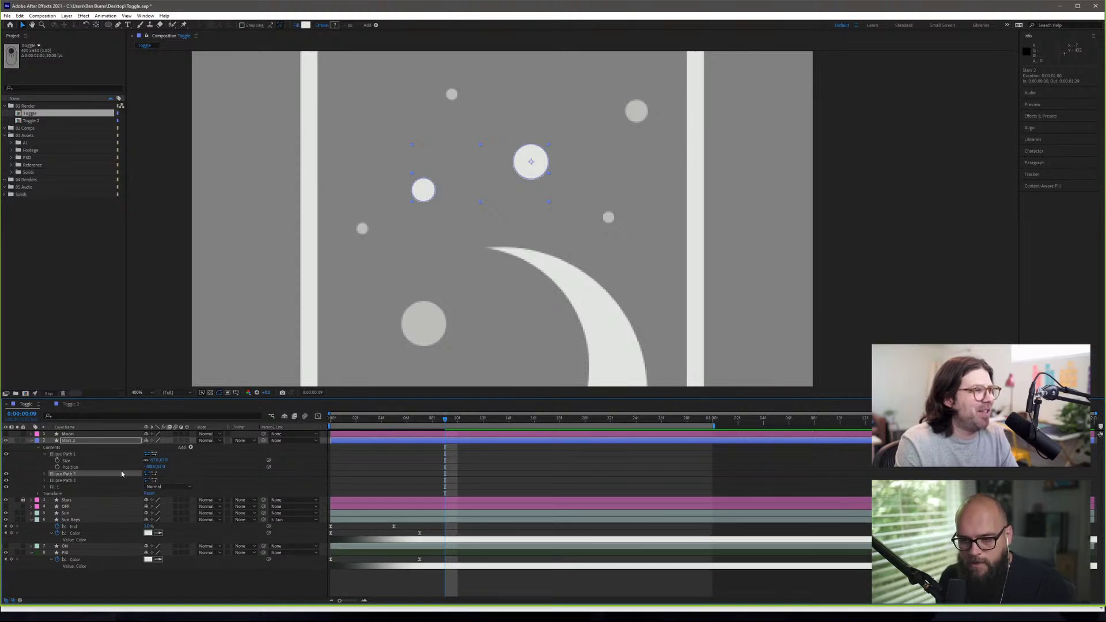
left_click(46, 475)
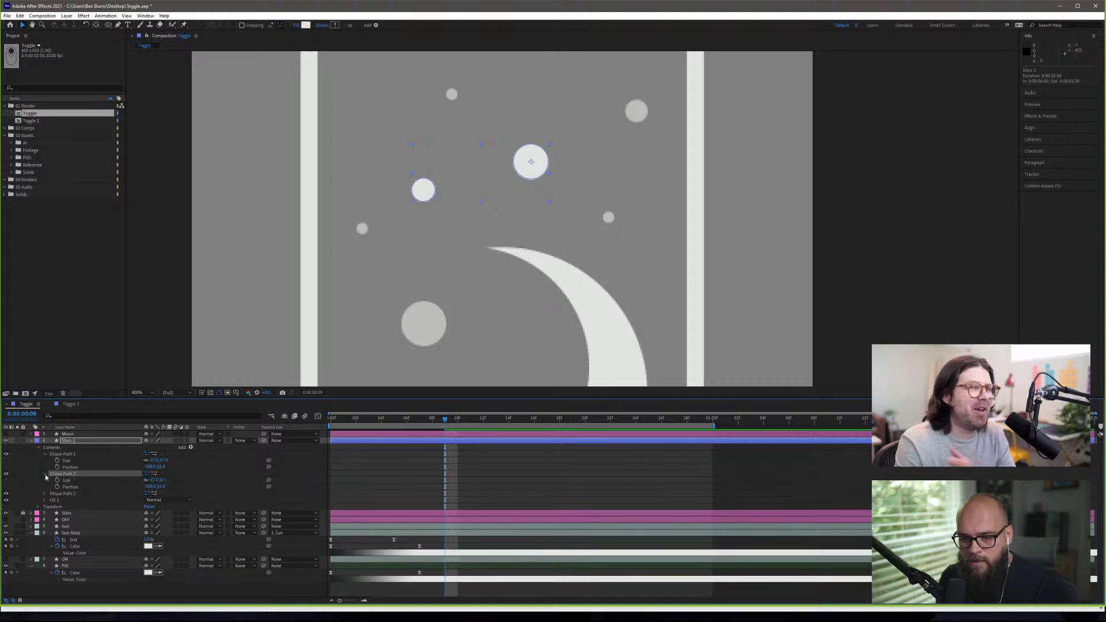
left_click_drag(157, 480, 79, 481)
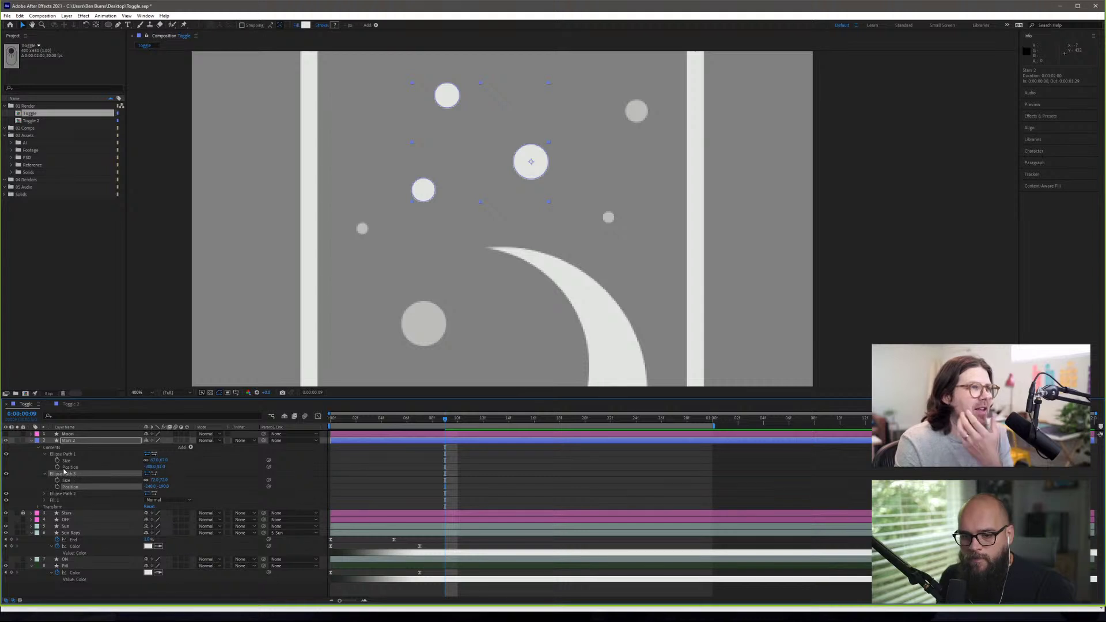
mouse_move(159, 480)
left_mouse_down()
mouse_move(144, 480)
mouse_move(155, 486)
left_mouse_up()
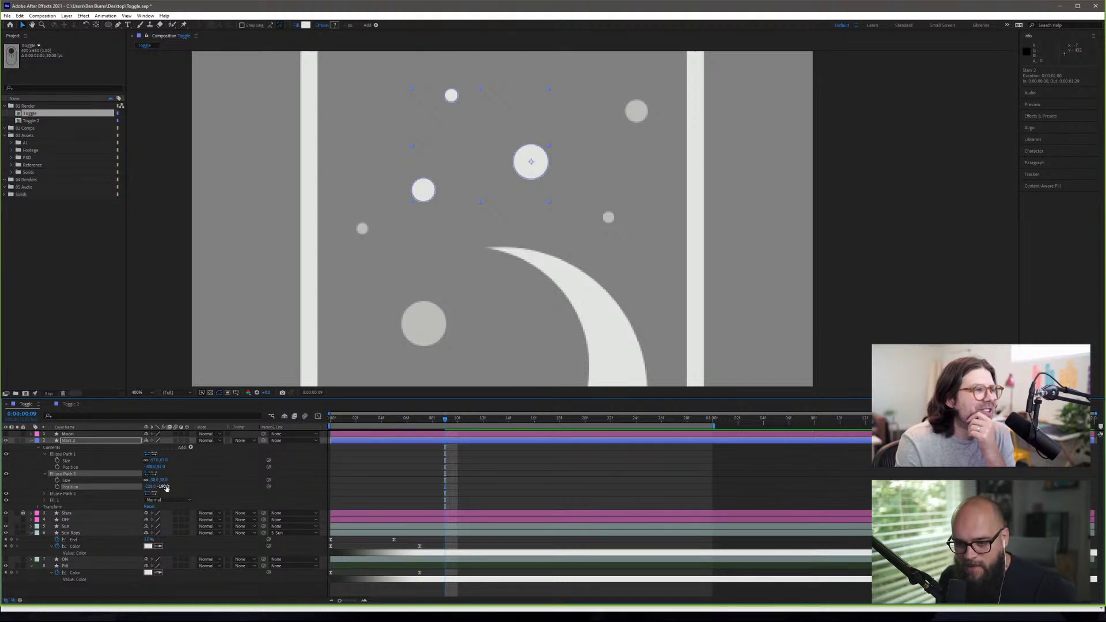
left_click_drag(164, 487, 163, 487)
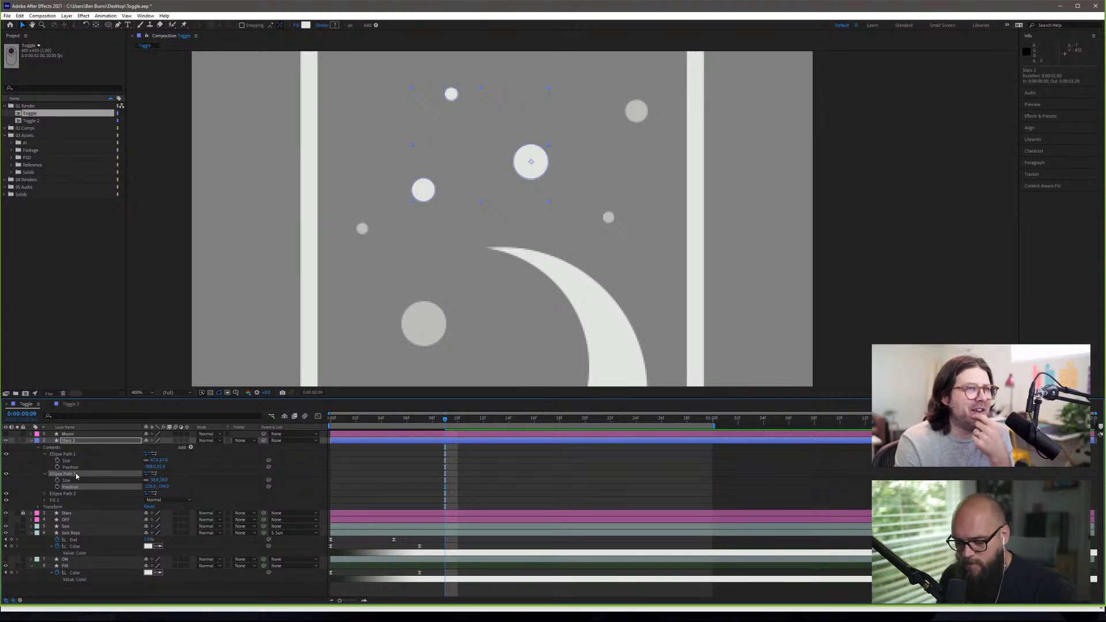
- Duplicate that small star's ellipse path and adjust the copy's Size and Position to match the star at the upper right
key("ctrl+d")
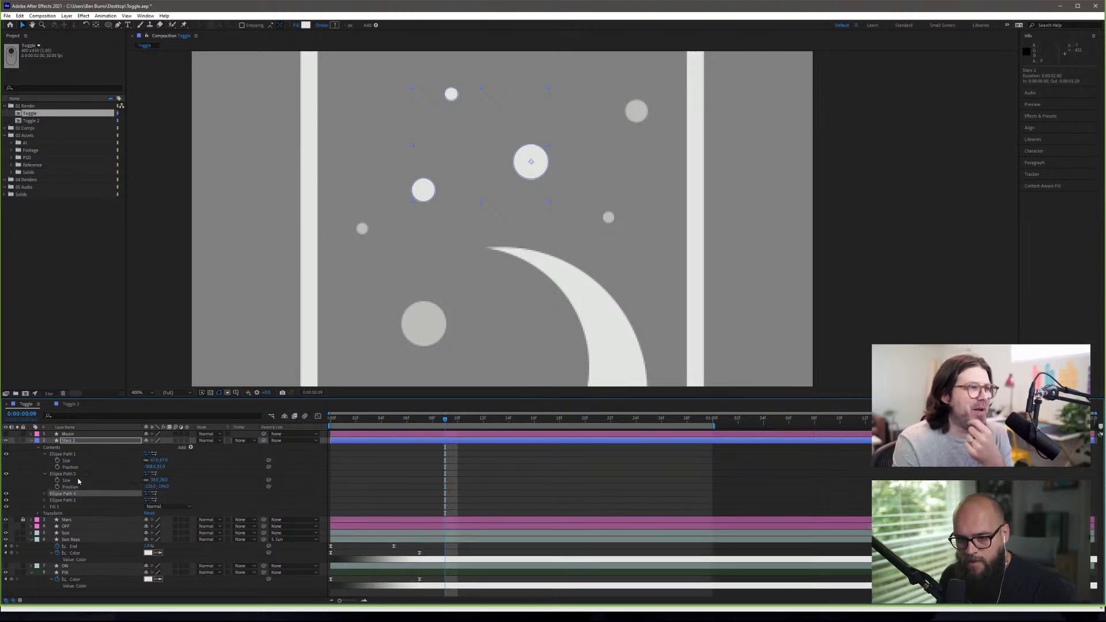
left_click(45, 494)
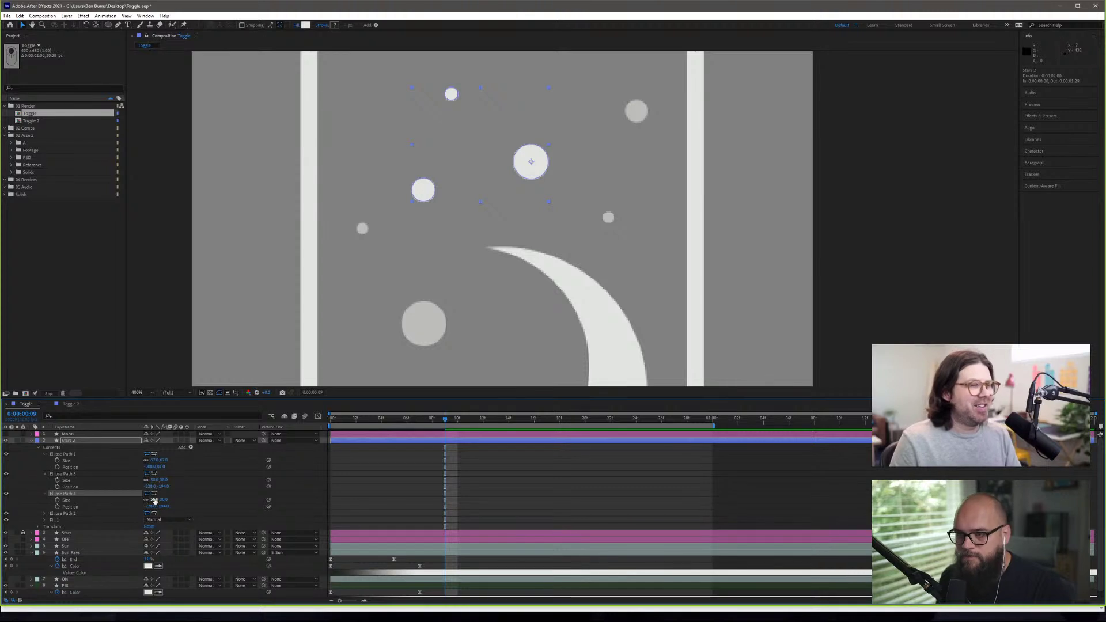
left_click_drag(156, 500, 220, 500)
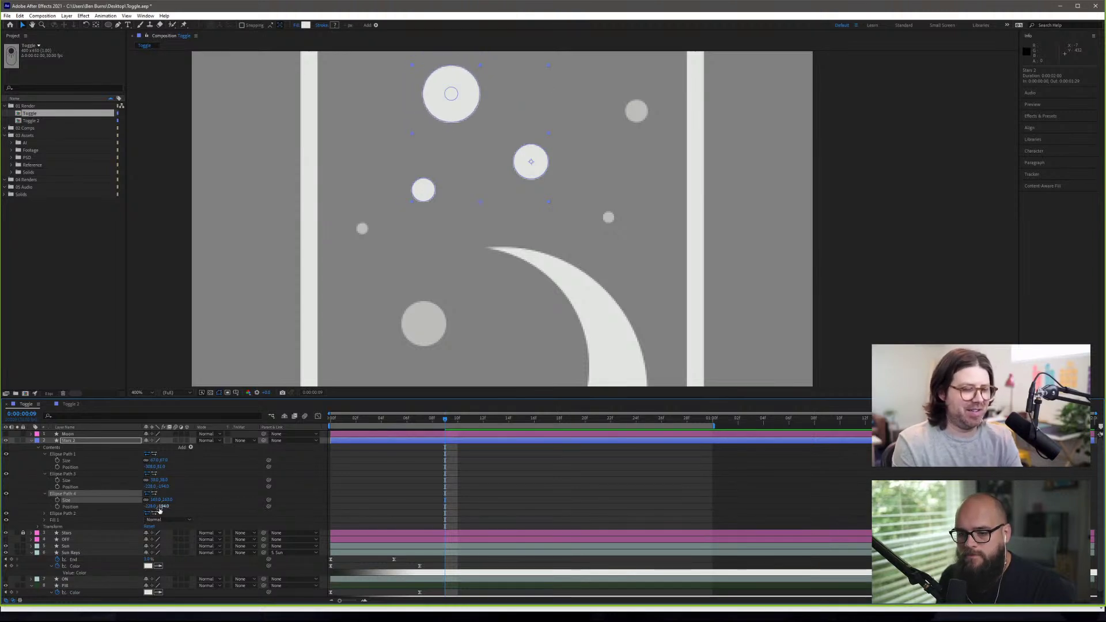
left_click_drag(149, 506, 320, 525)
left_click_drag(159, 500, 180, 508)
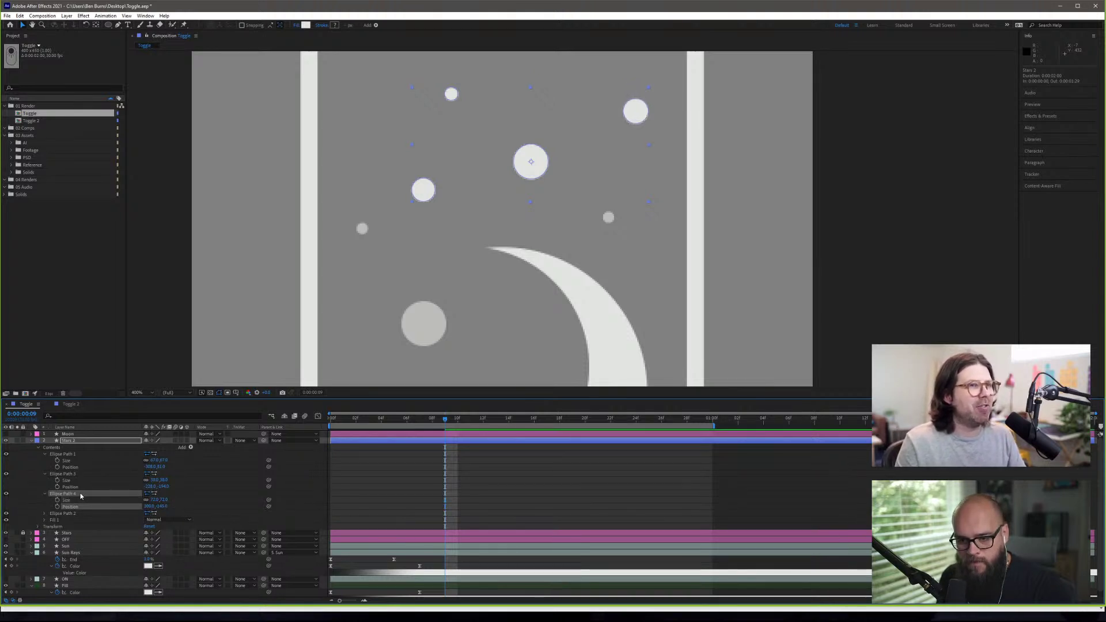
- Duplicate the upper-right star's ellipse path and fit the copy's Position and Size to the small star below it, undoing the last stray move
key("ctrl+d")
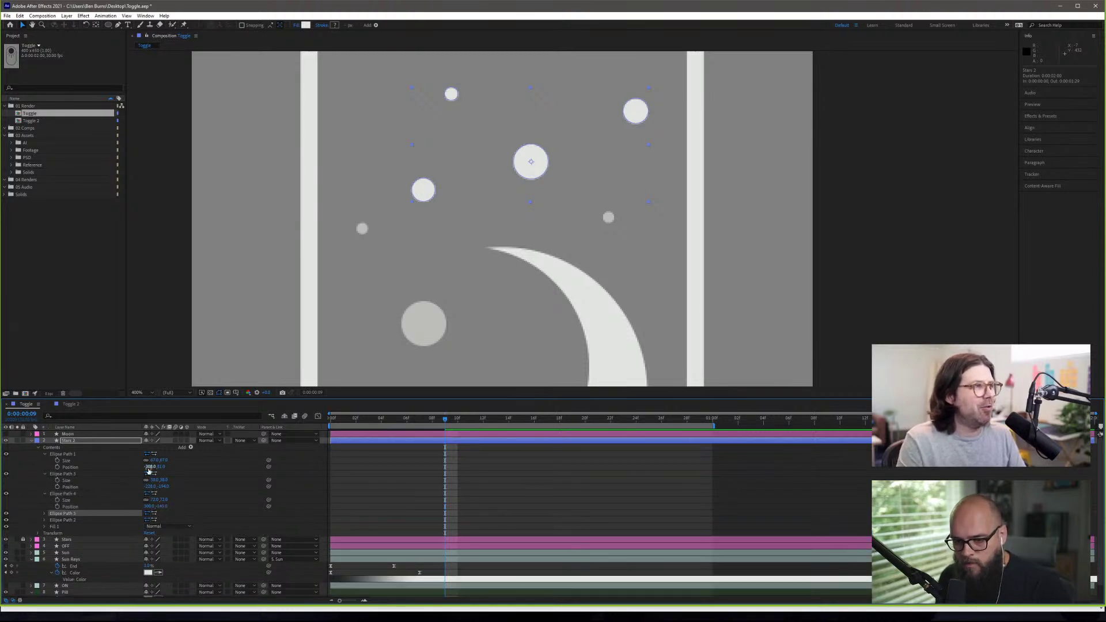
left_click(45, 514)
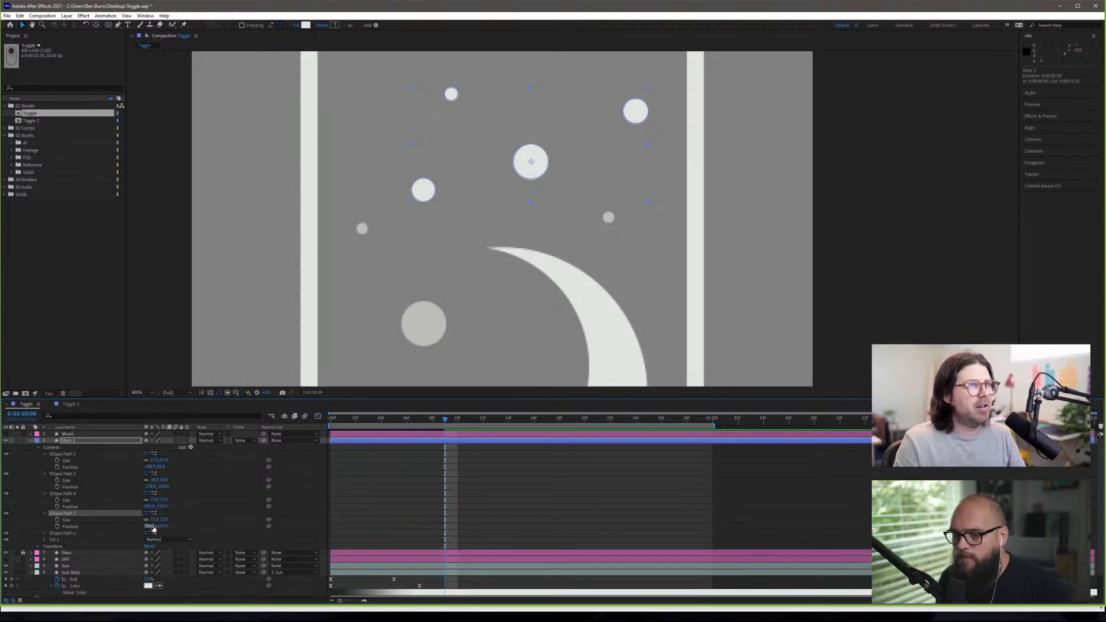
left_click_drag(150, 527, 273, 540)
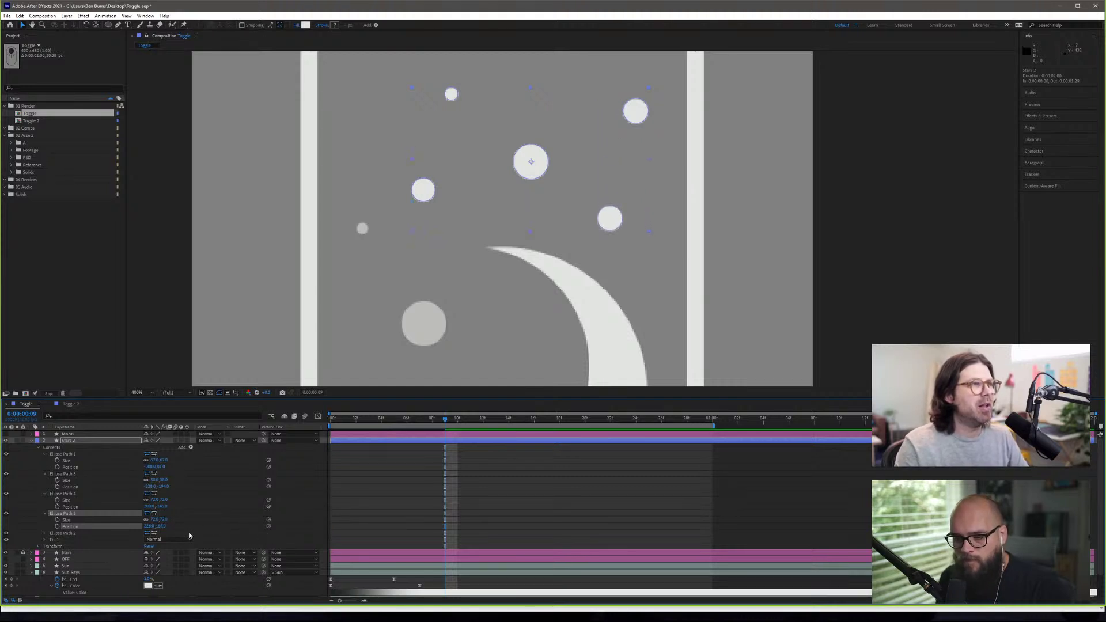
left_click(153, 519)
type("27")
key("Return")
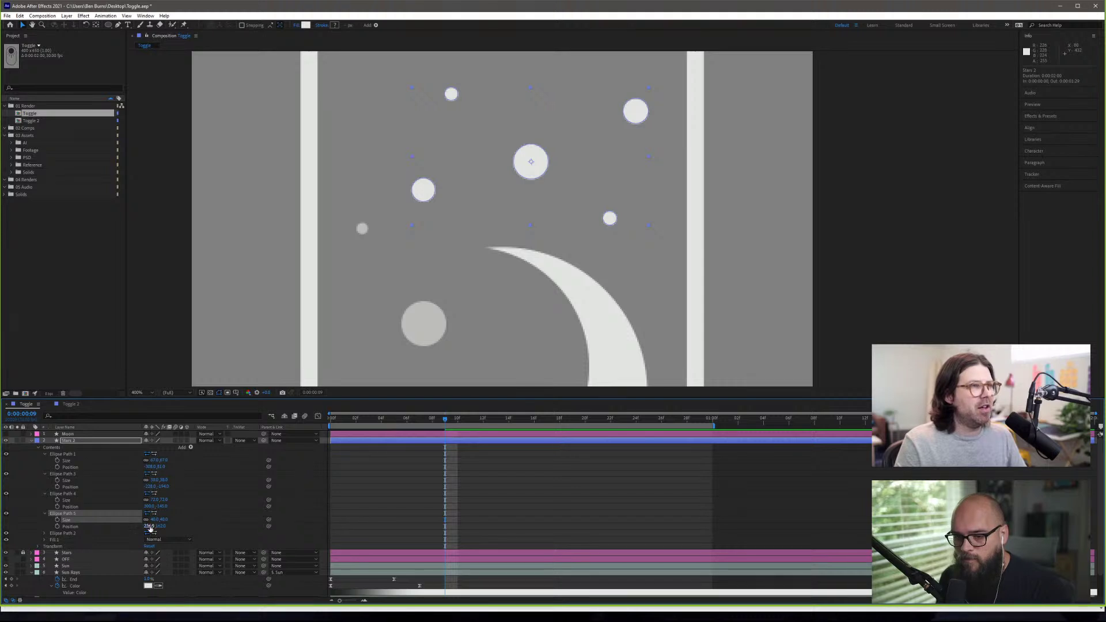
left_click_drag(150, 526, 63, 525)
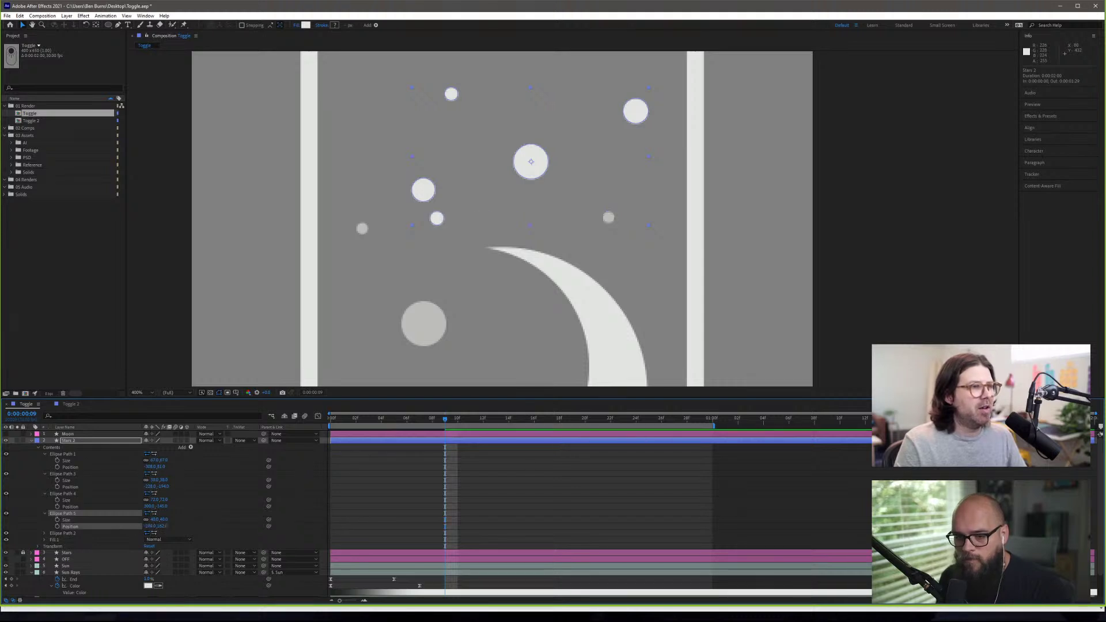
key("ctrl+z")
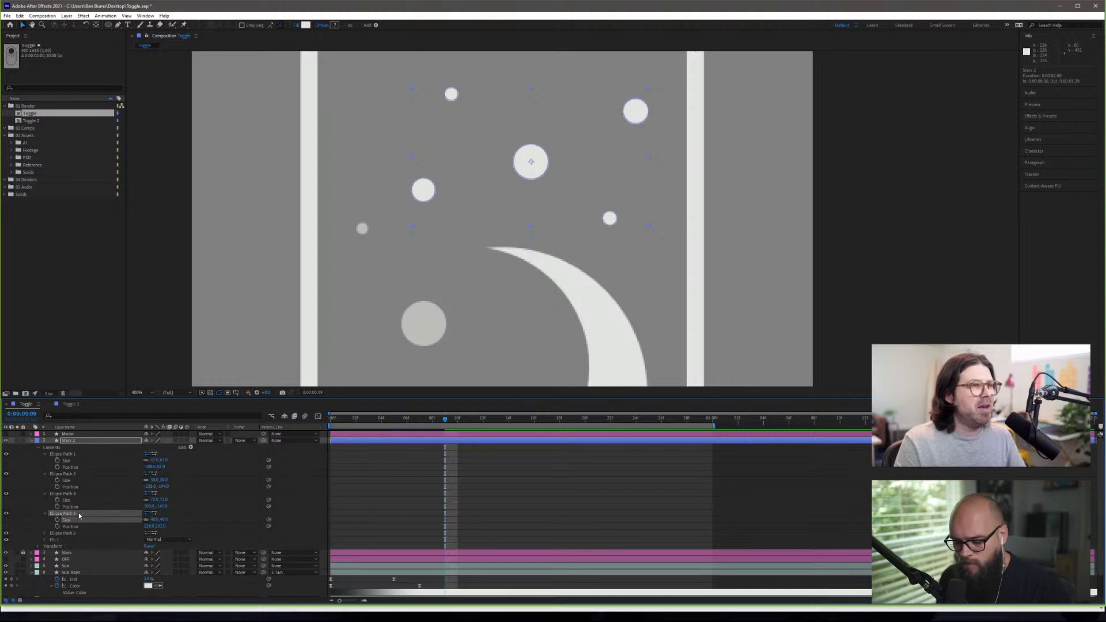
- Duplicate the ellipse path again and adjust the copy's Position and Size to match the large star inside the moon's curve
key("ctrl+d")
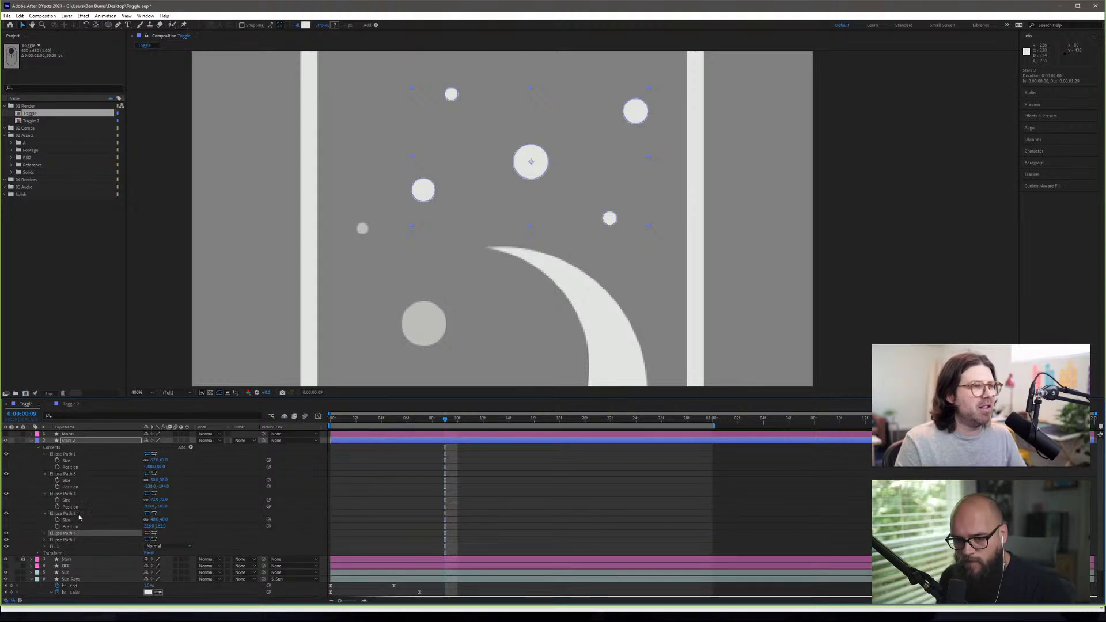
left_click(44, 533)
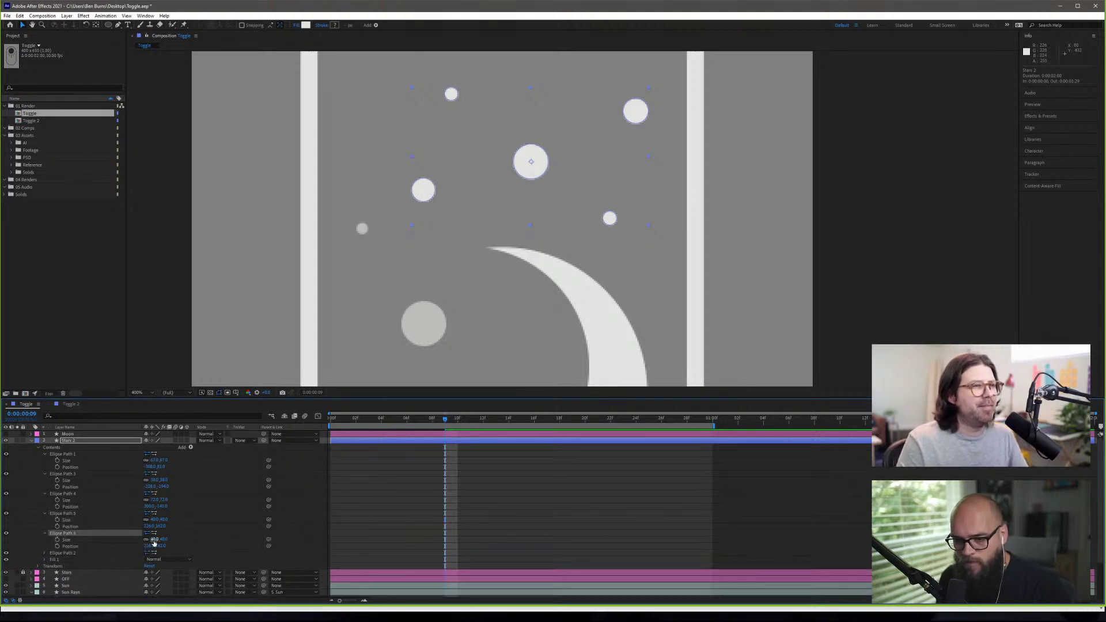
left_click_drag(153, 539, 68, 546)
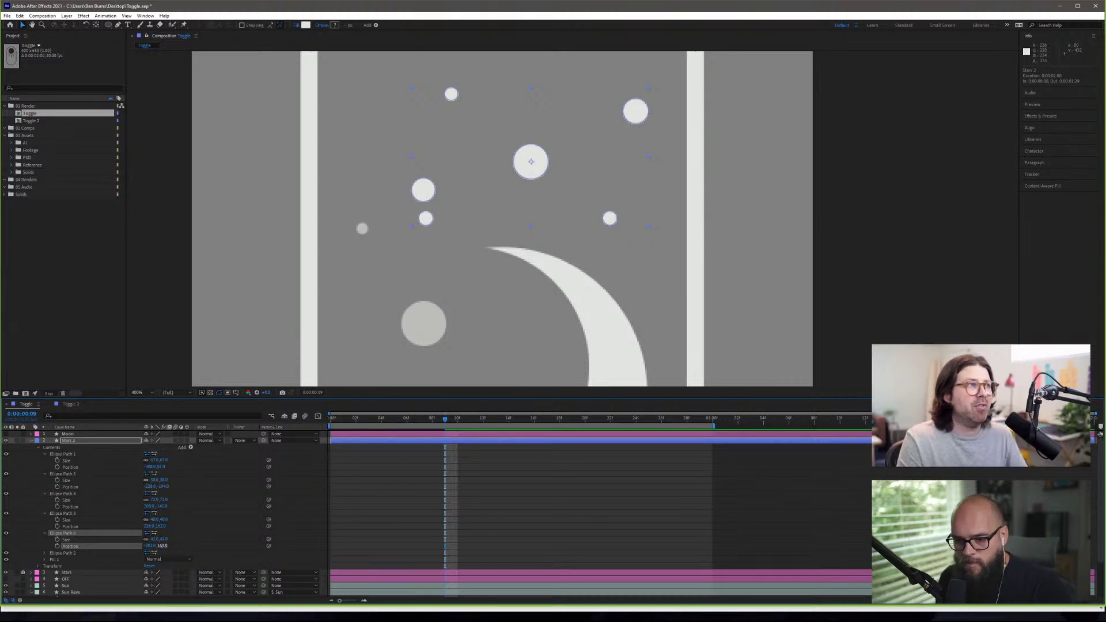
left_click_drag(162, 545, 274, 552)
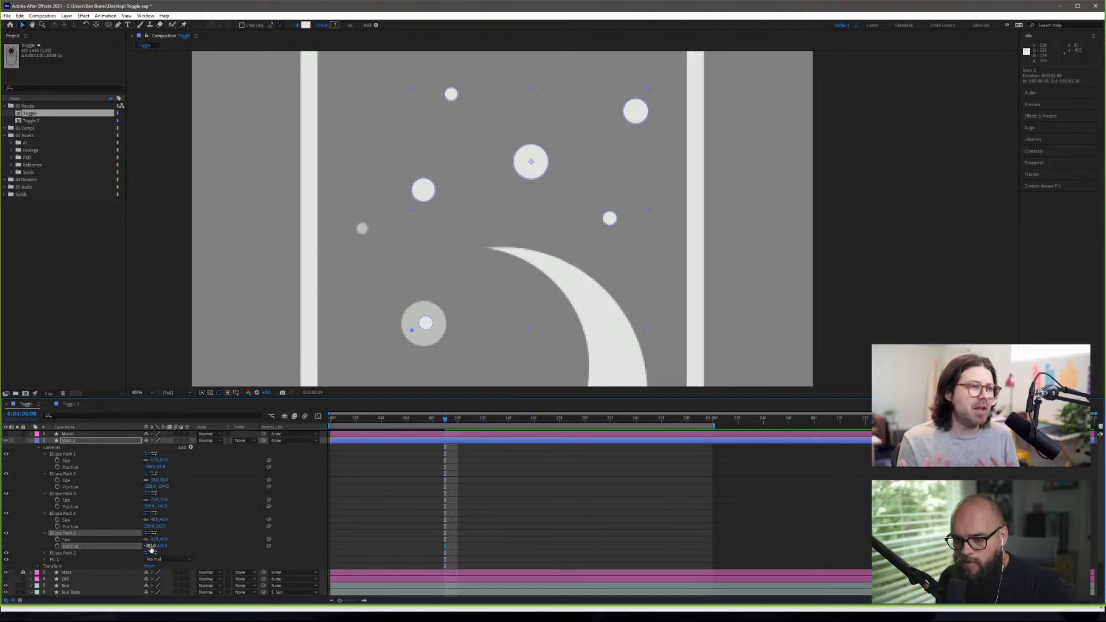
left_click_drag(148, 546, 188, 539)
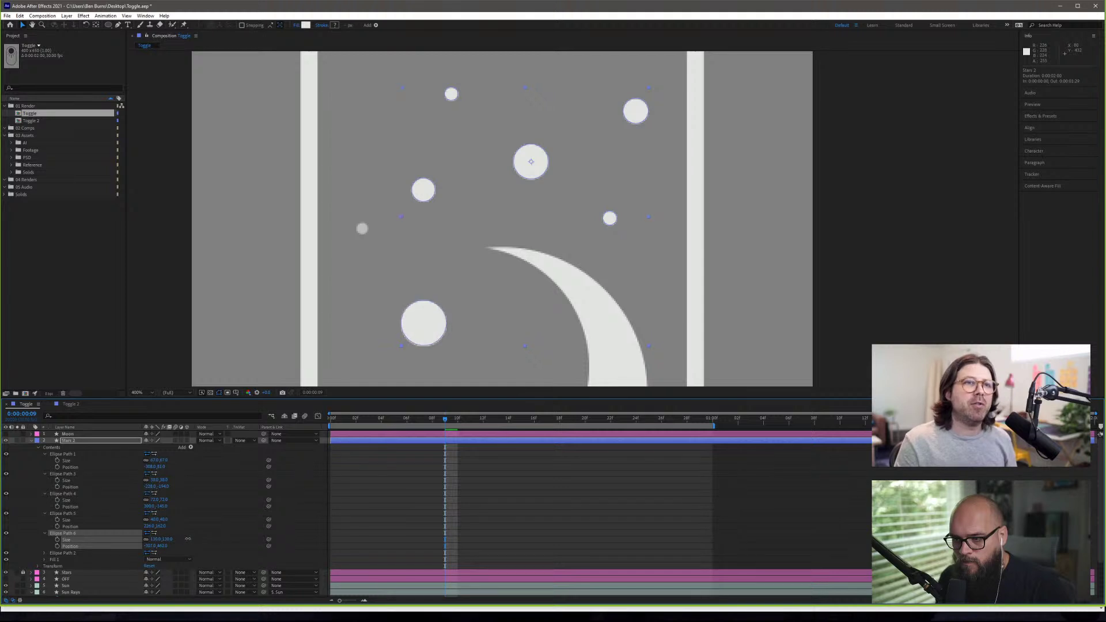
- Try to shrink the main circle by reducing the Size of Ellipse Path 2, then undo the change
left_click(98, 555)
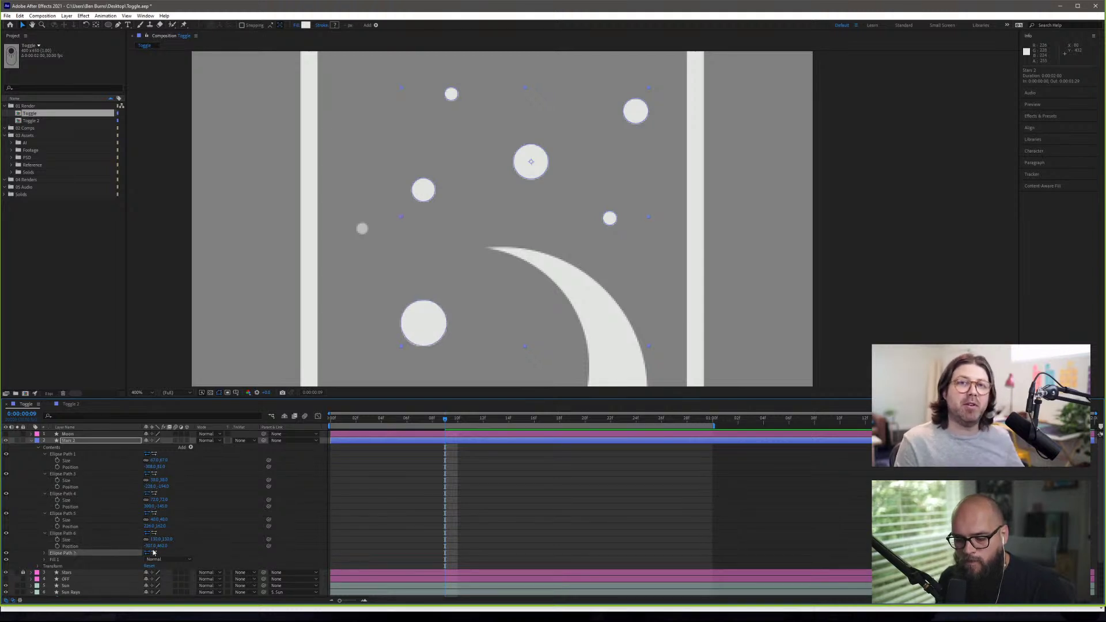
left_click(45, 553)
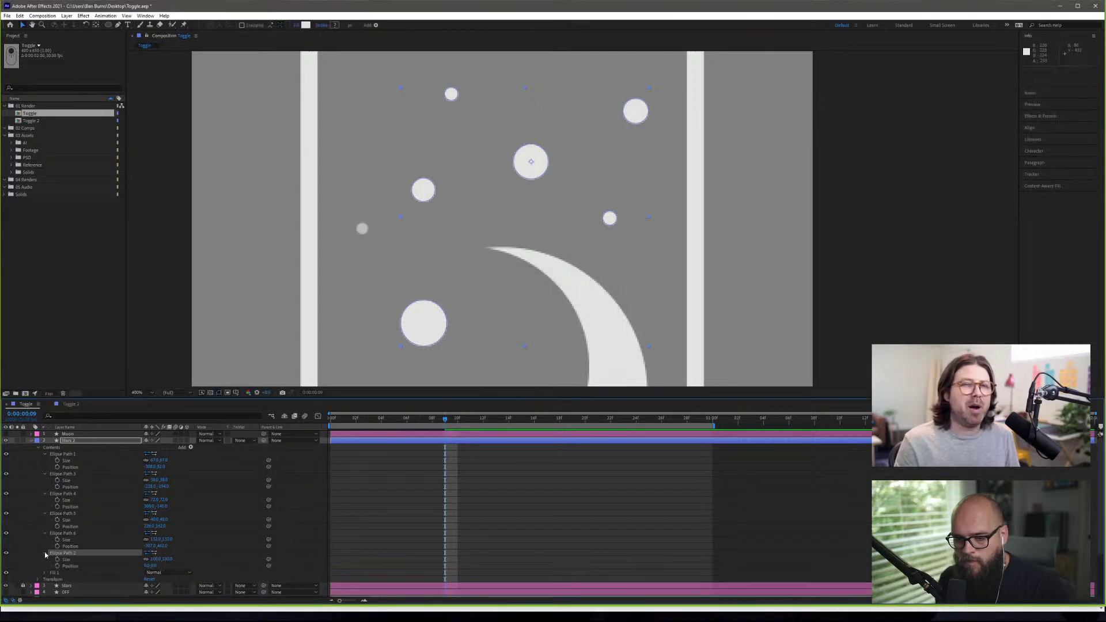
left_click(46, 553)
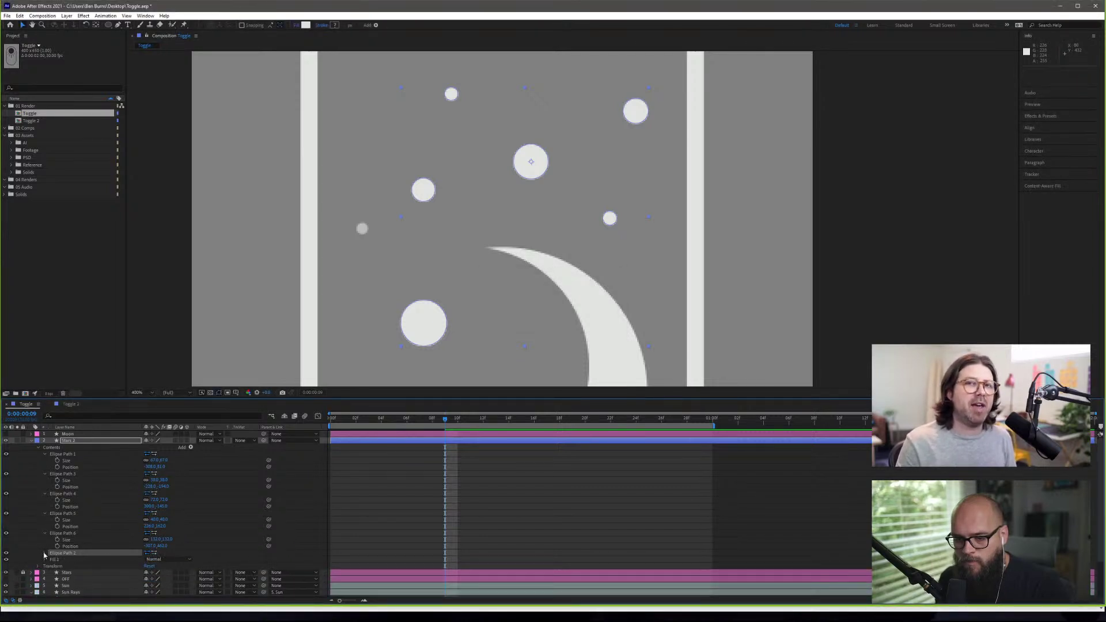
left_click(45, 554)
left_click_drag(157, 560, 115, 557)
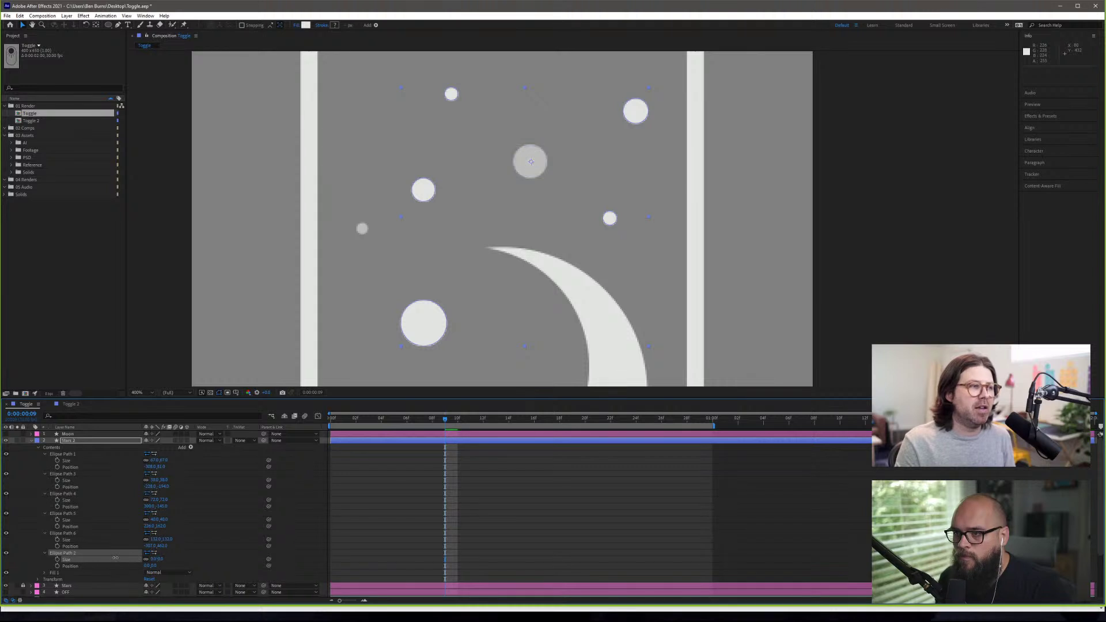
key("ctrl+z")
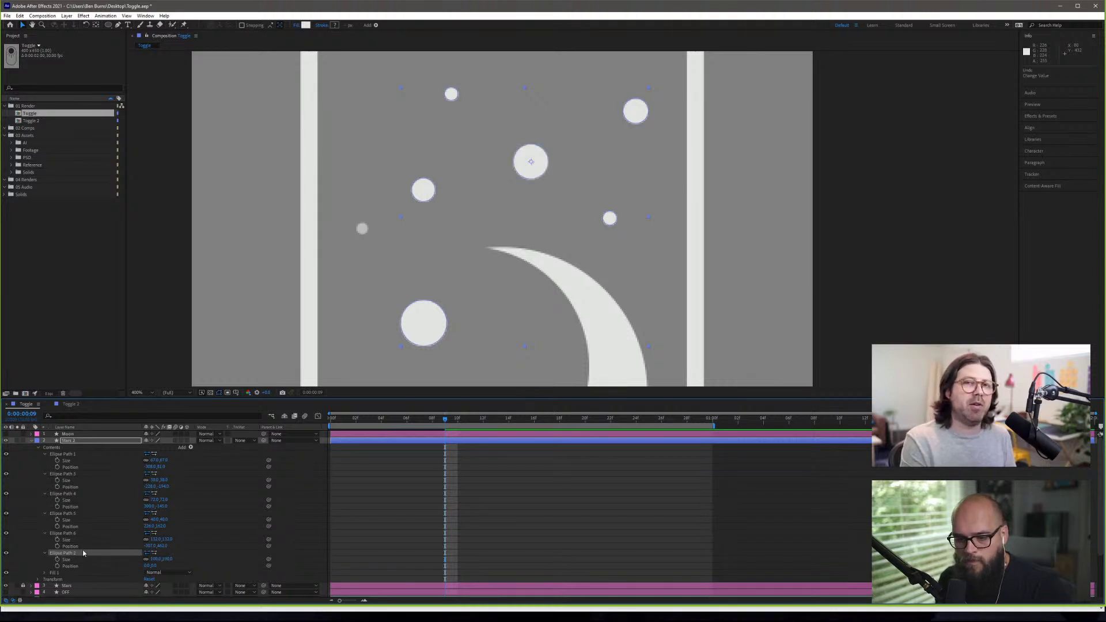
- Duplicate the large star's ellipse path and adjust the copy's Size and Position to cover the remaining small star at the far left
key("ctrl+d")
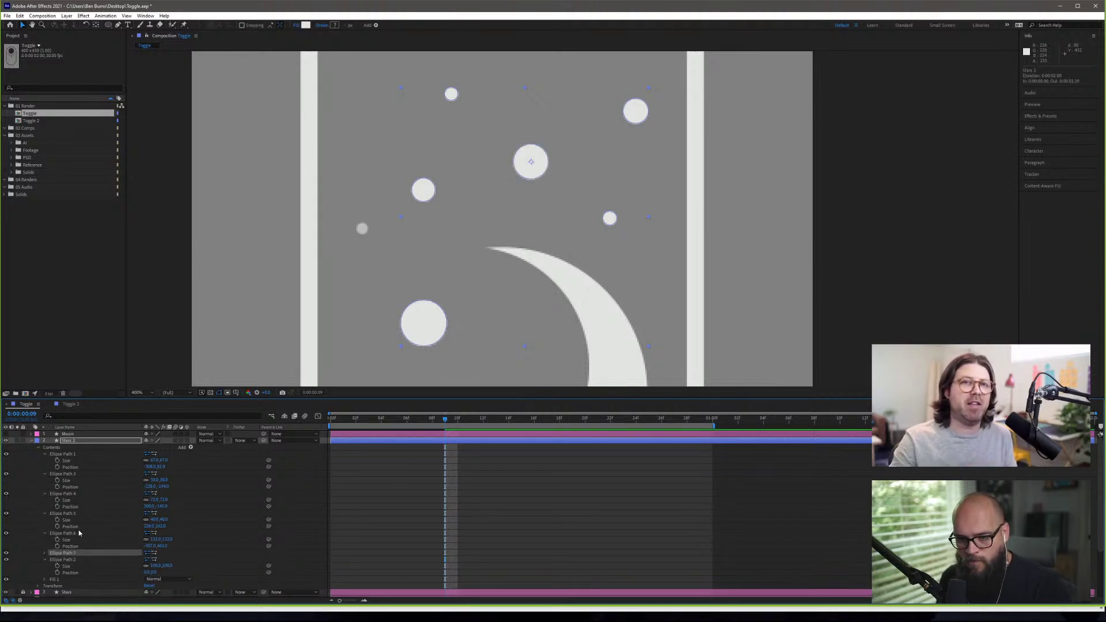
left_click(44, 554)
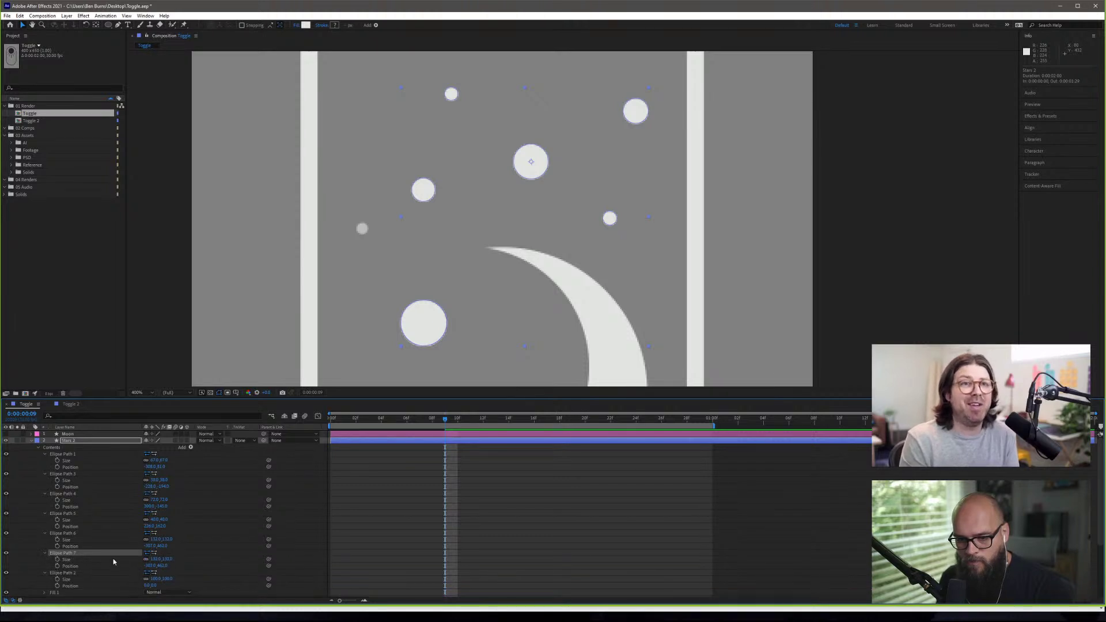
left_click_drag(151, 558, 61, 558)
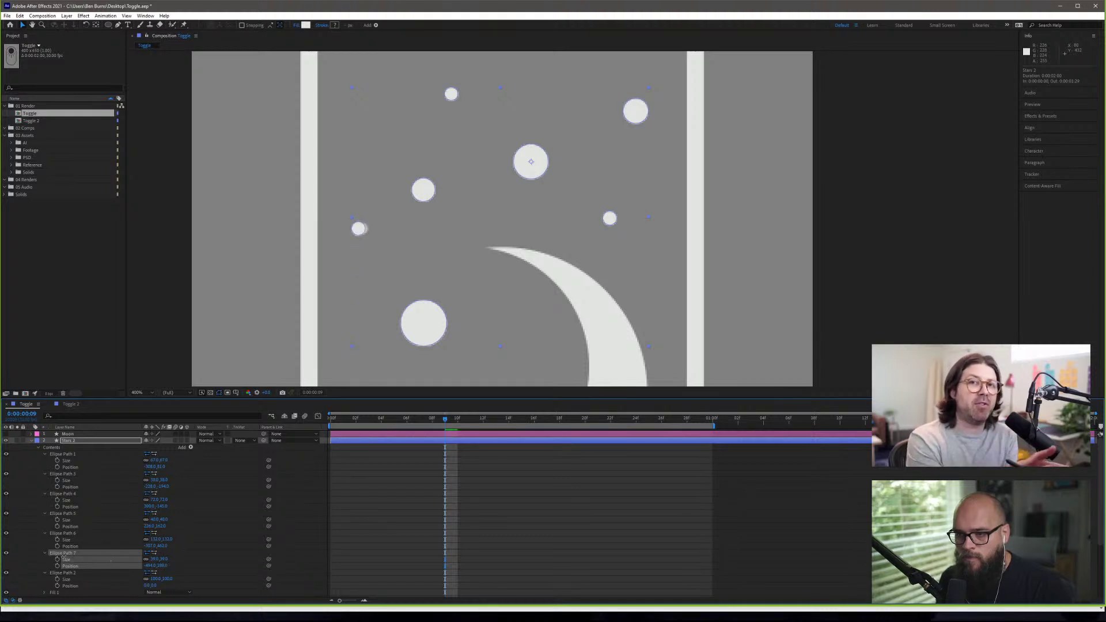
left_click(64, 564)
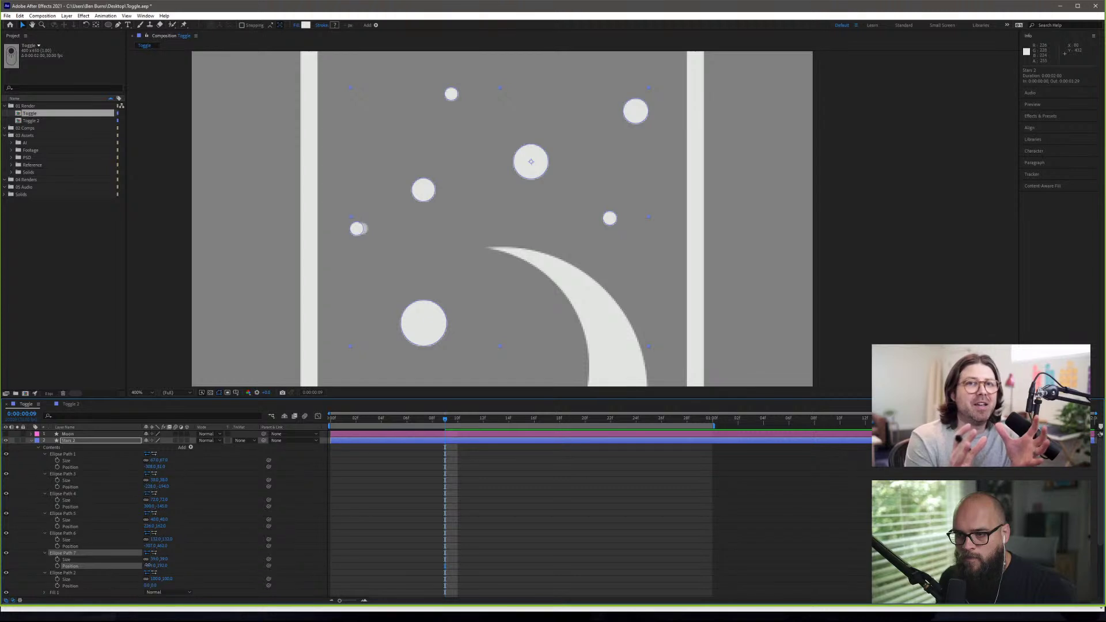
left_click_drag(149, 566, 164, 559)
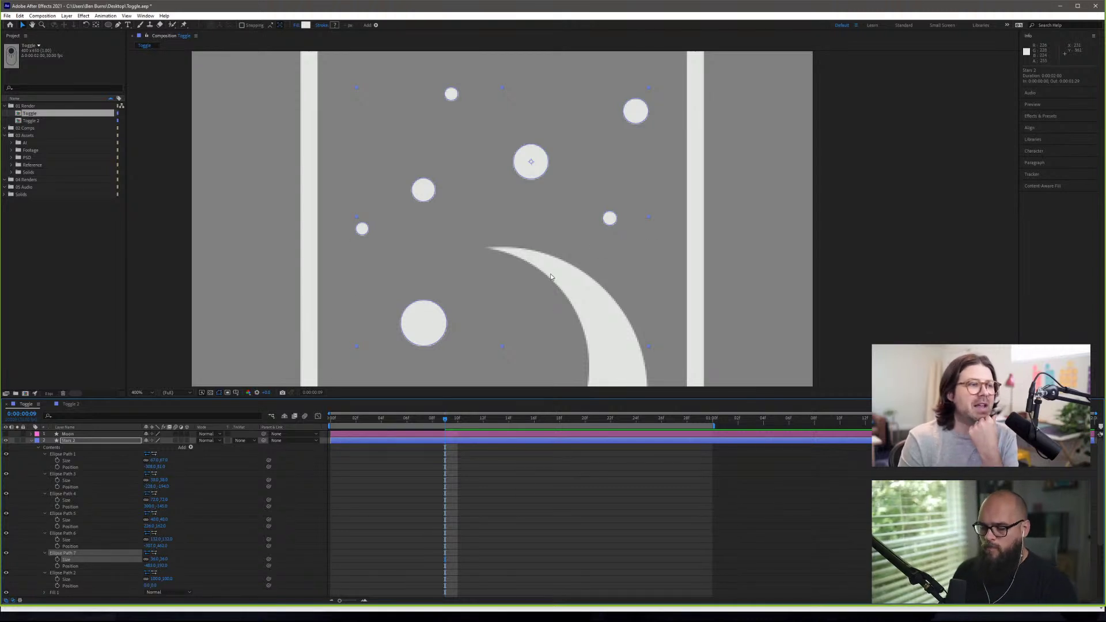
- Review the rebuilt stars against the whole toggle and collapse the Contents group of the Stars 2 layer
scroll(550, 277, "down", 4)
scroll(548, 275, "up", 2)
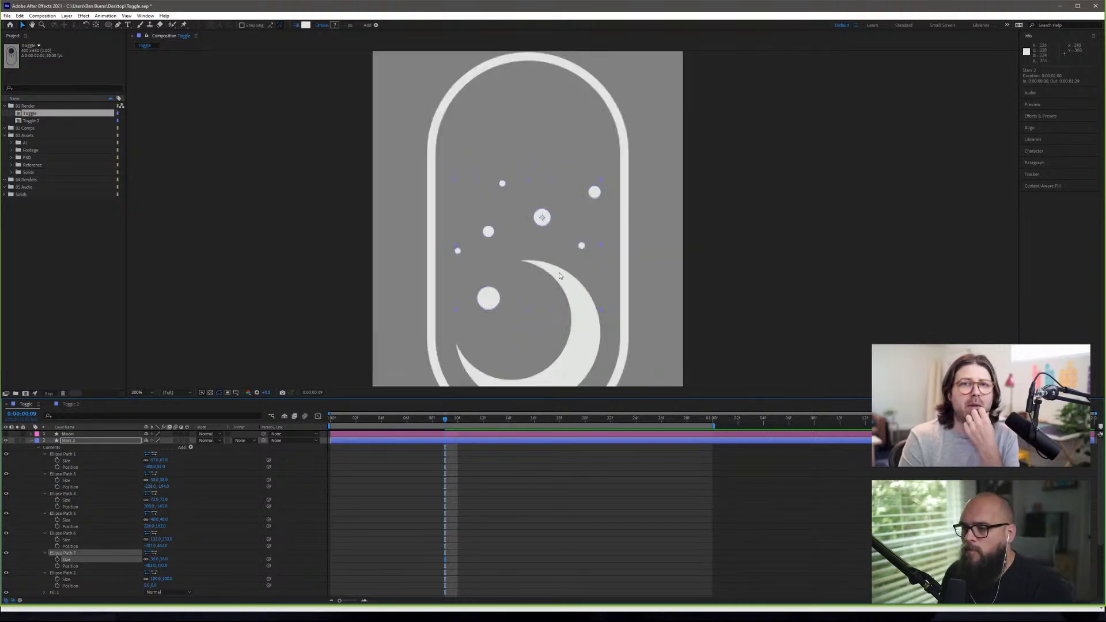
scroll(553, 275, "down", 4)
scroll(559, 274, "up", 4)
scroll(561, 271, "up", 2)
scroll(561, 270, "down", 4)
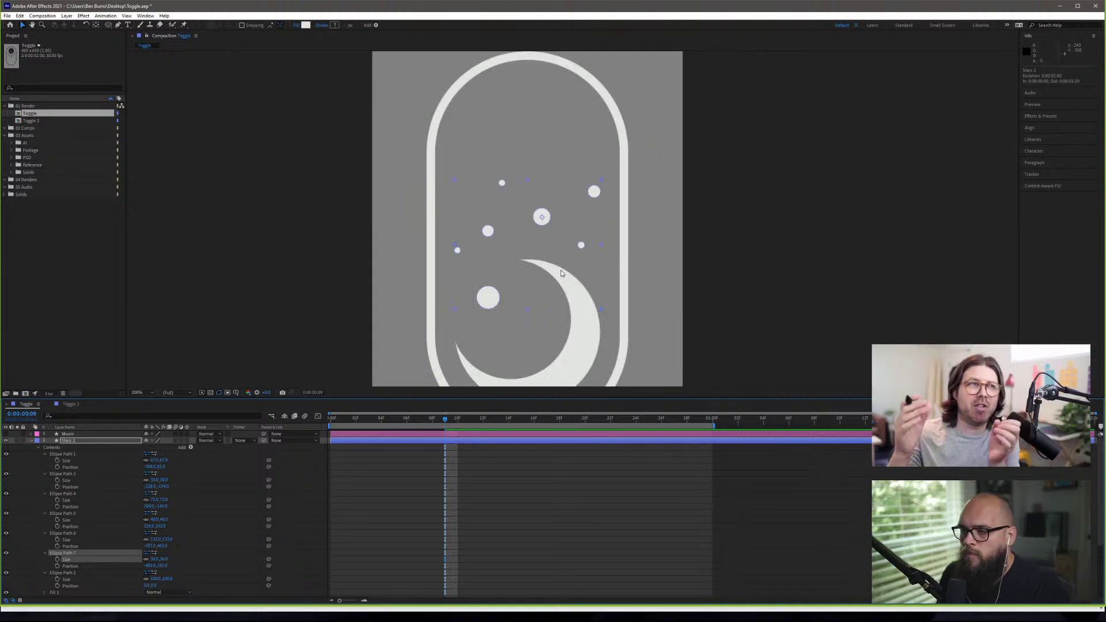
scroll(553, 270, "up", 2)
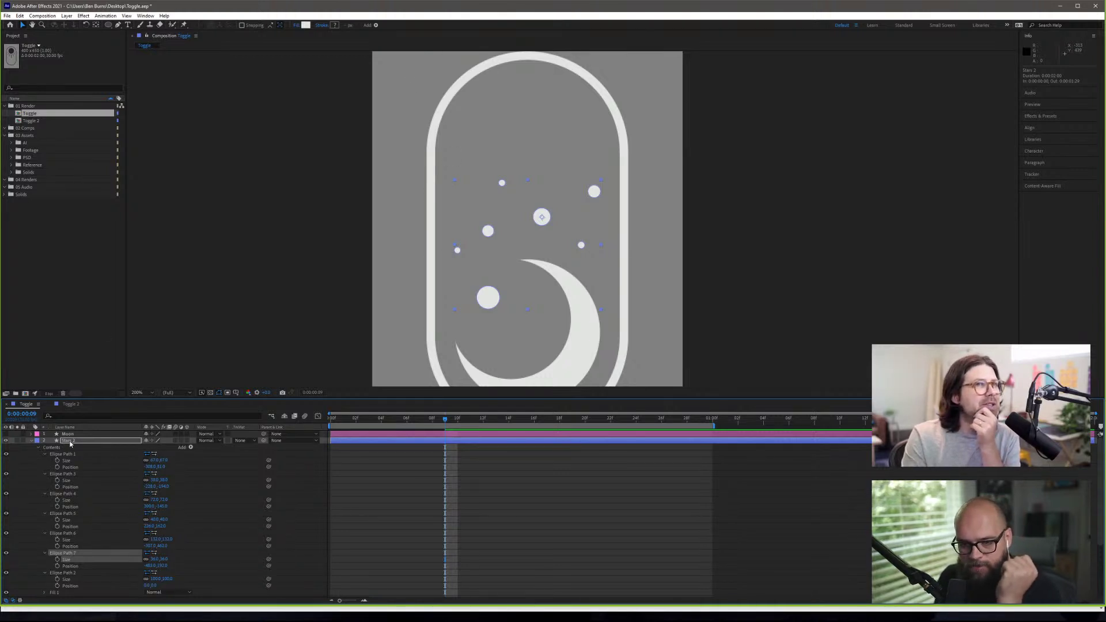
left_click(38, 447)
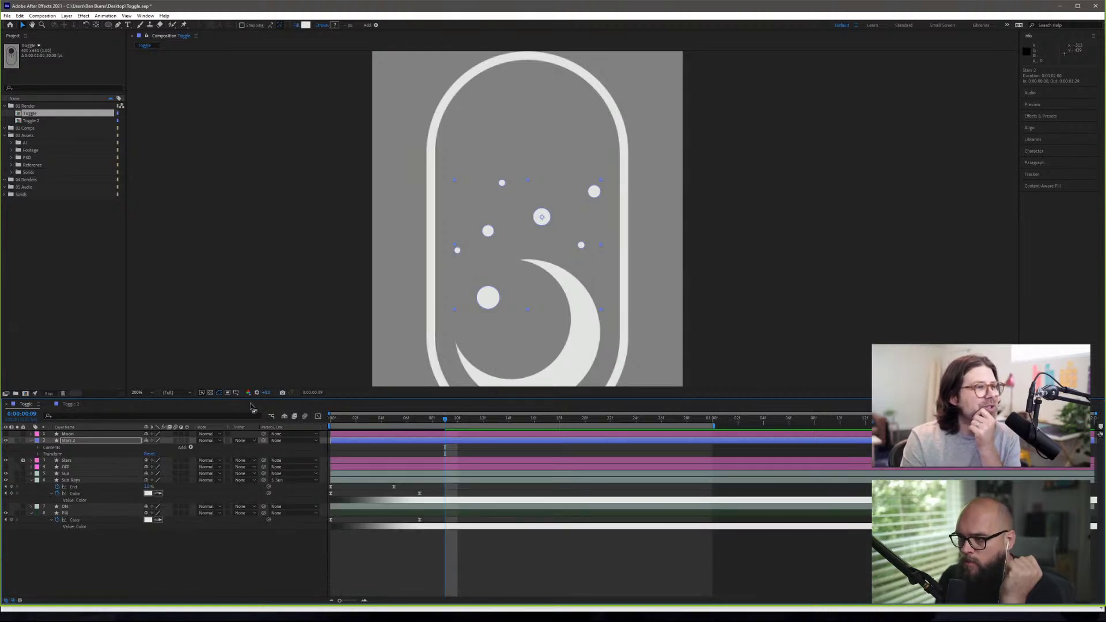
- Unlock and hide the original Stars layer, and expand the Contents group of the Stars 2 layer
left_click(22, 460)
left_click(22, 460)
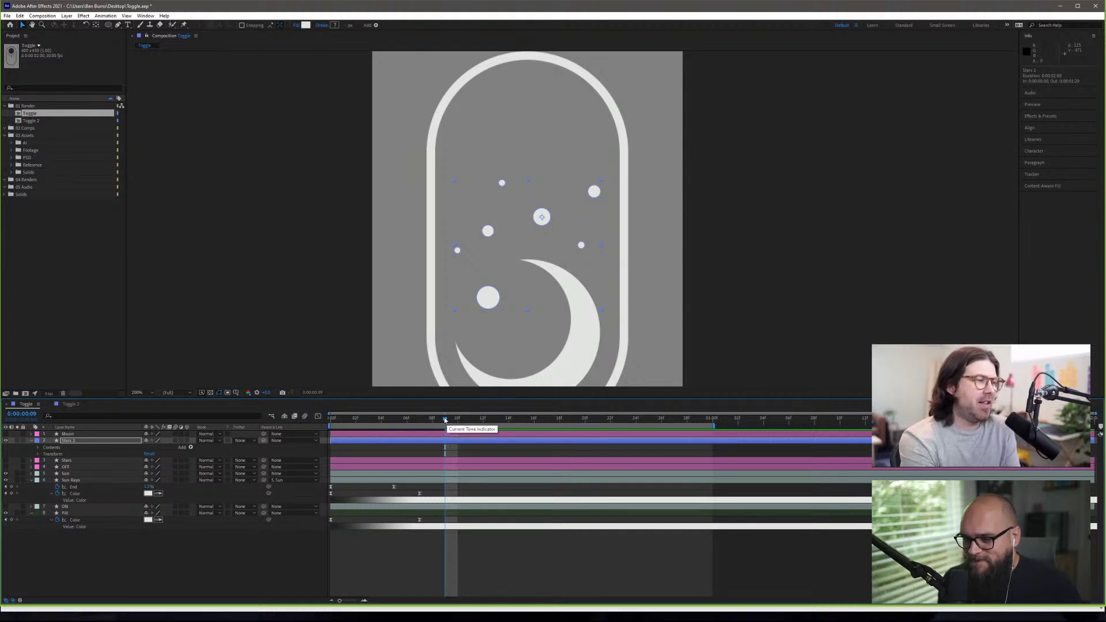
left_click(38, 448)
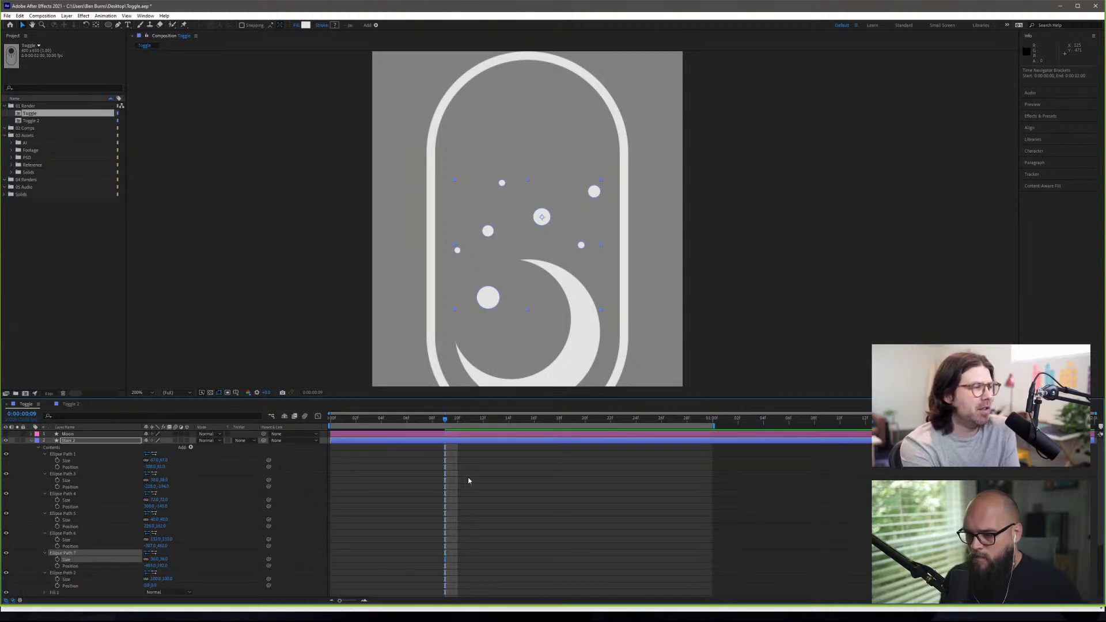
scroll(468, 480, "down", 3)
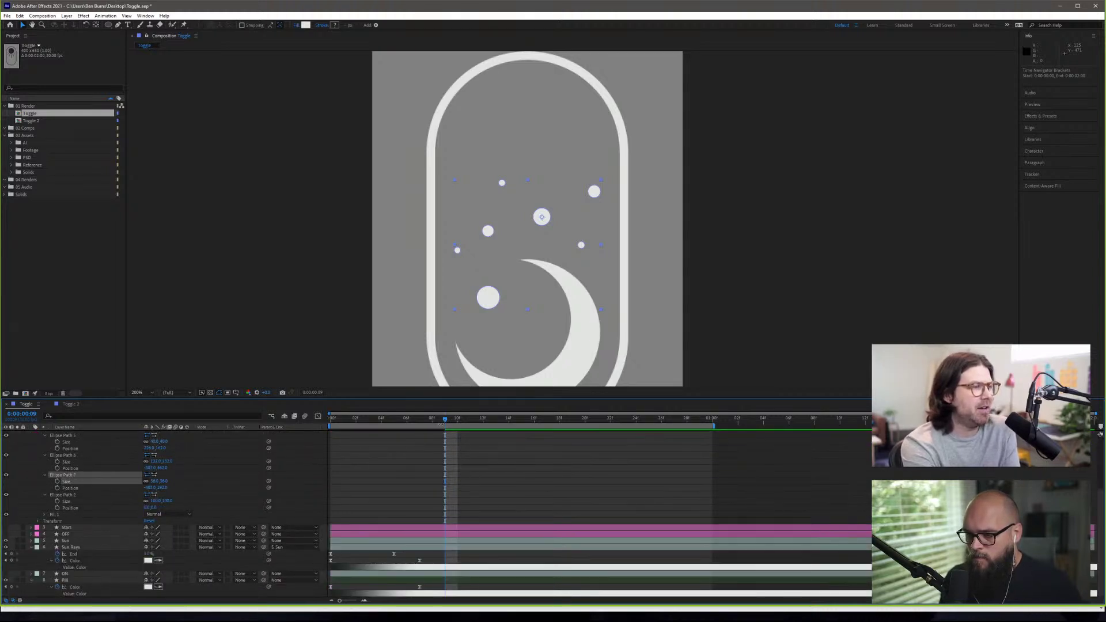
- At frame 9, enable Size keyframing for all seven ellipse paths in the Stars 2 layer
left_click_drag(446, 418, 419, 429)
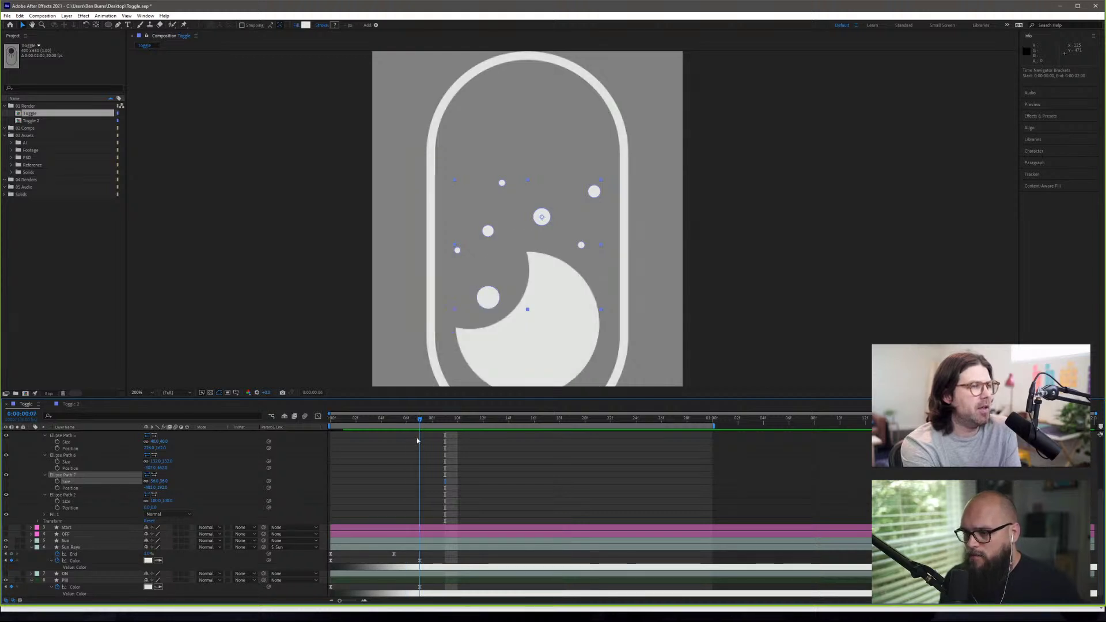
left_click_drag(417, 440, 440, 445)
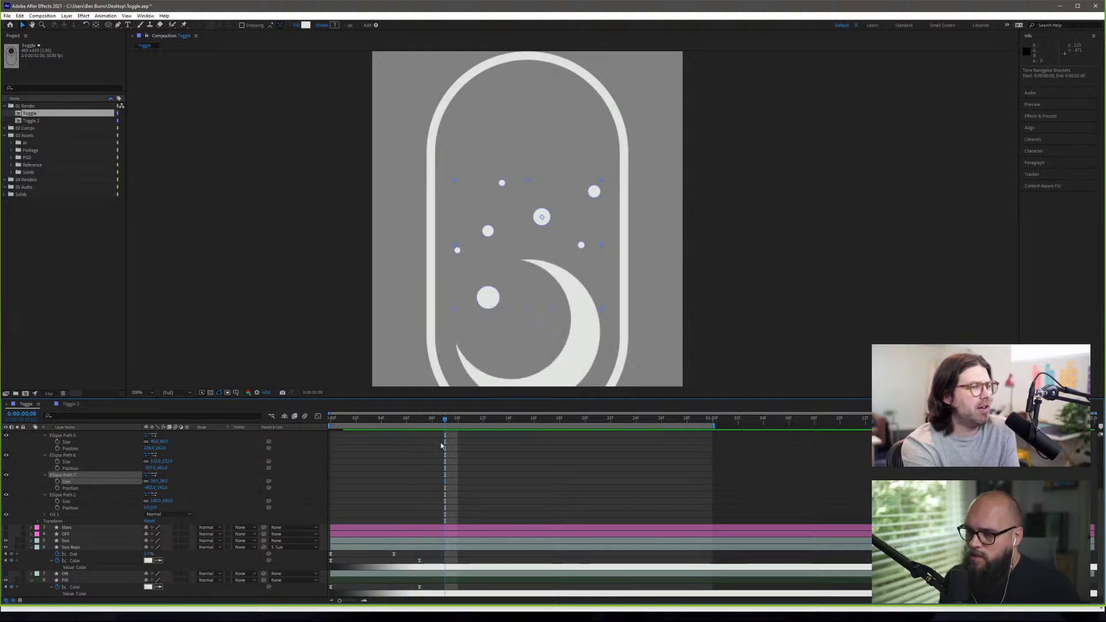
scroll(440, 447, "up", 5)
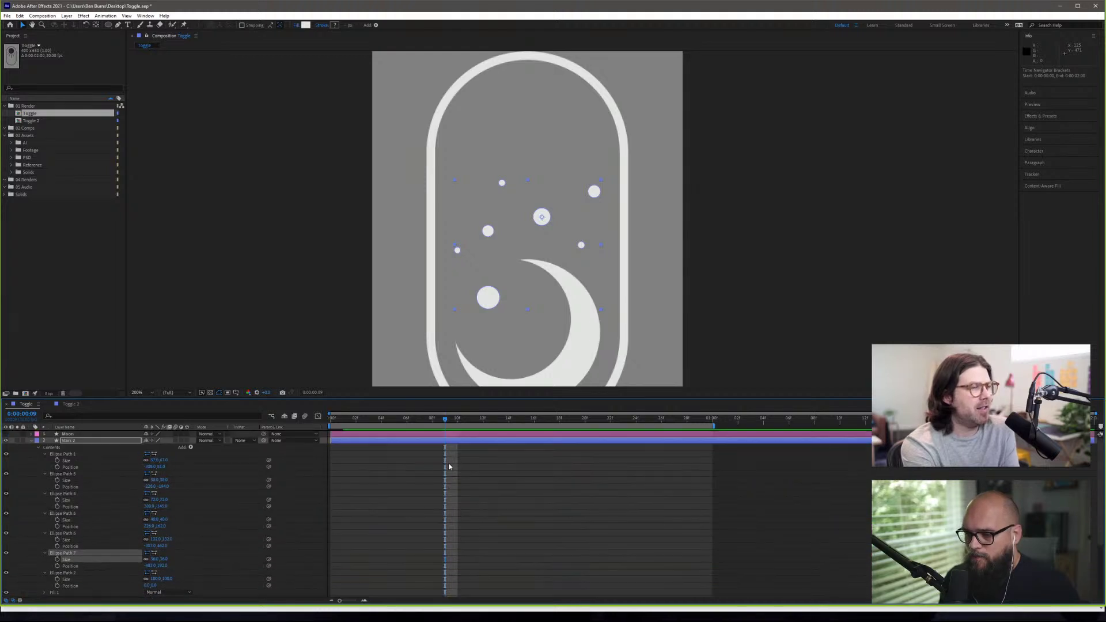
scroll(450, 466, "down", 5)
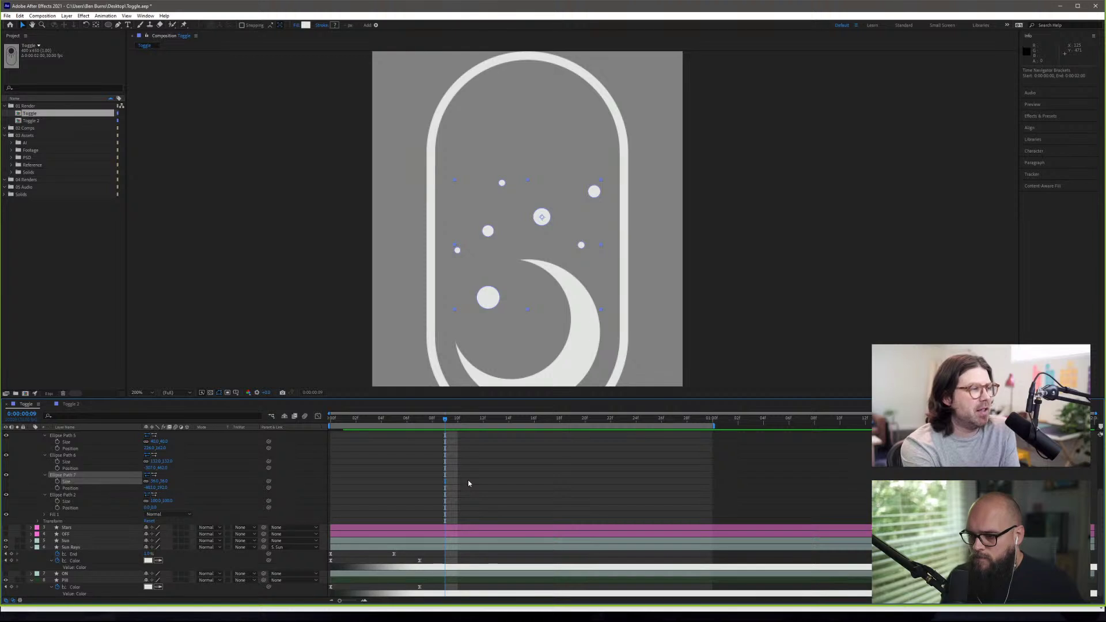
left_click(57, 501)
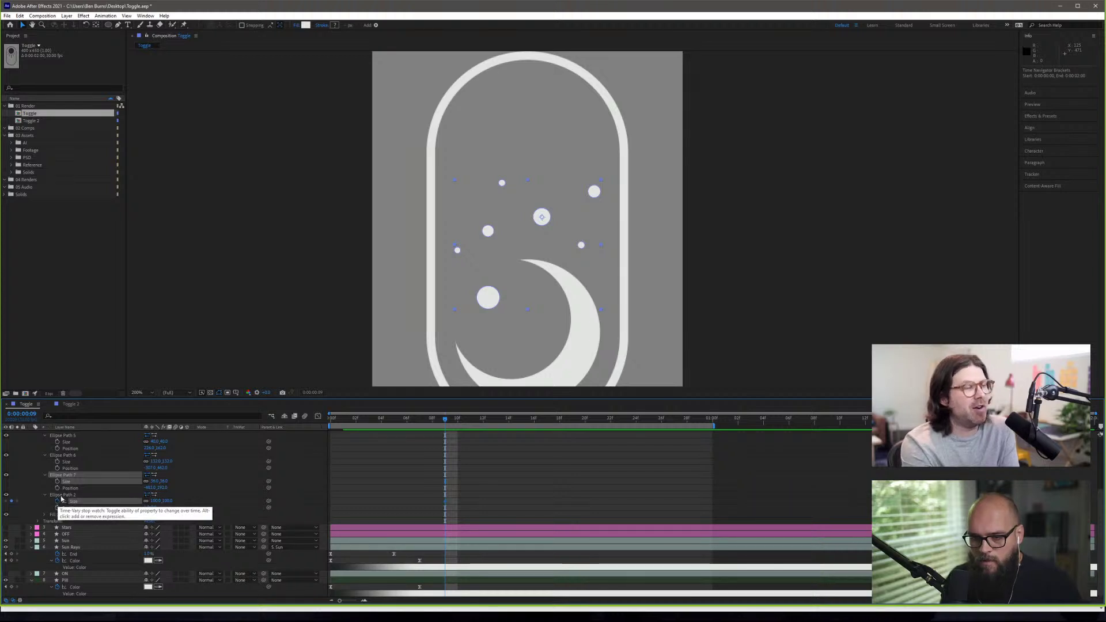
left_click(57, 481)
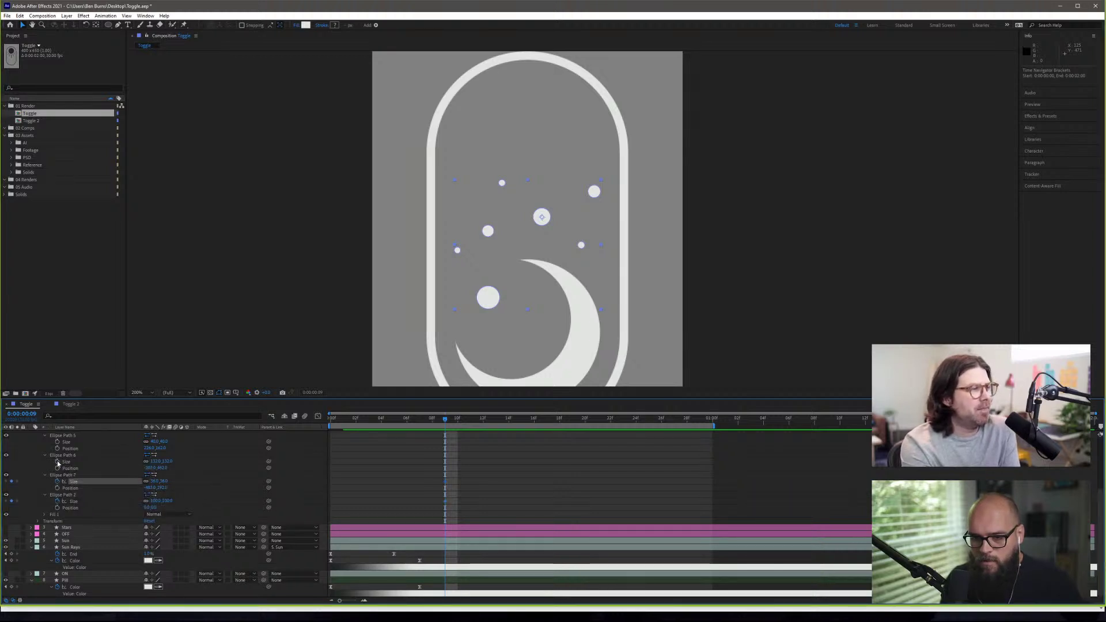
left_click(57, 461)
left_click(57, 441)
scroll(68, 485, "up", 1)
scroll(67, 485, "up", 1)
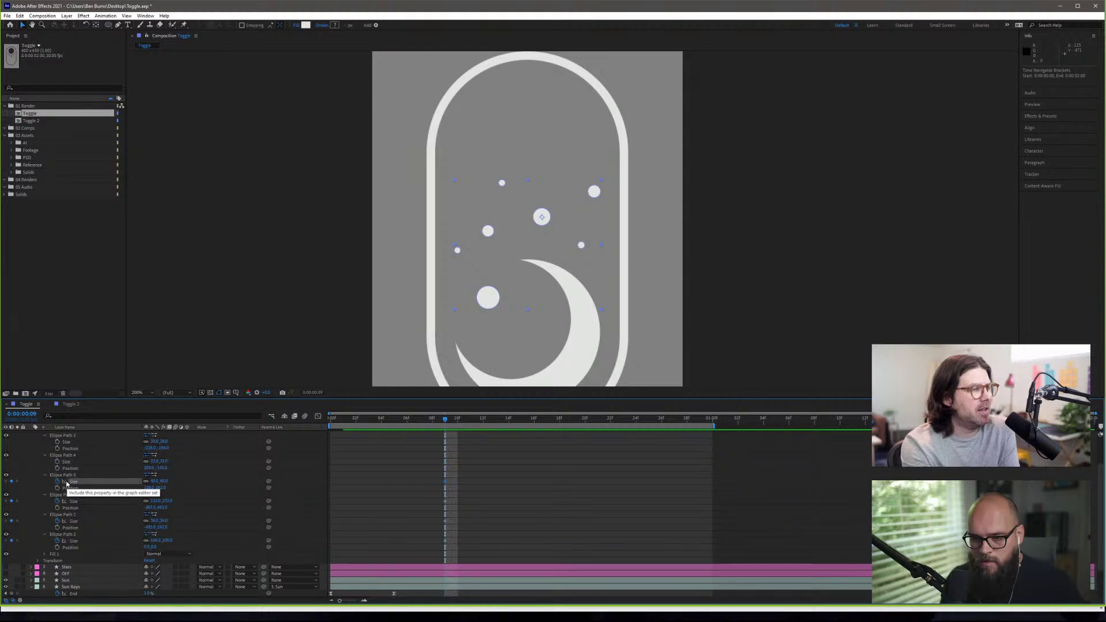
left_click(57, 462)
left_click(57, 442)
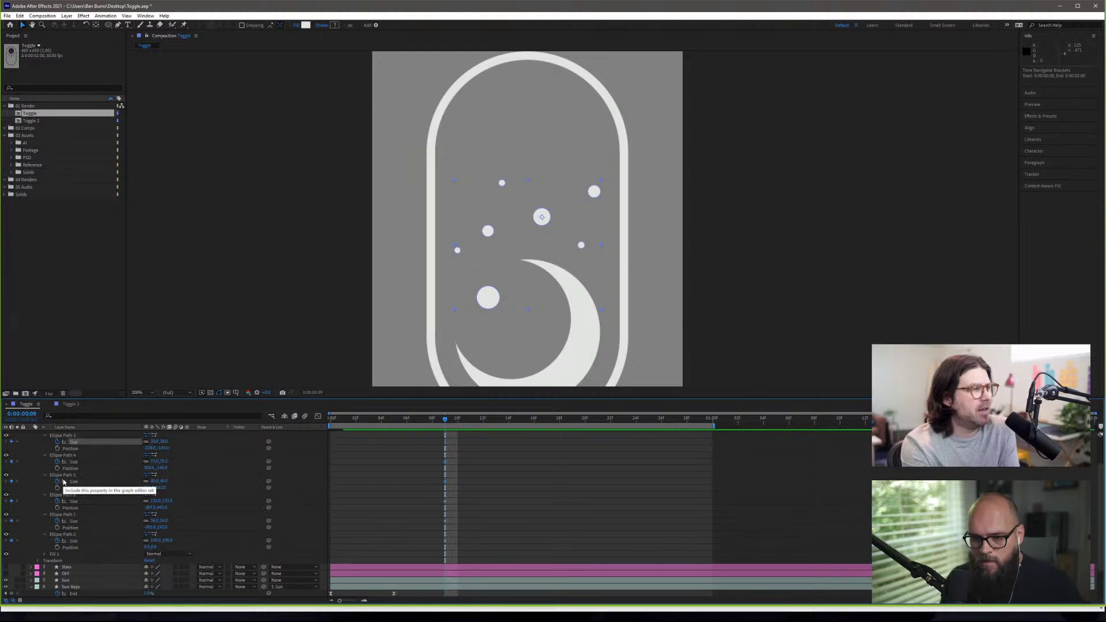
scroll(58, 460, "up", 2)
left_click(57, 460)
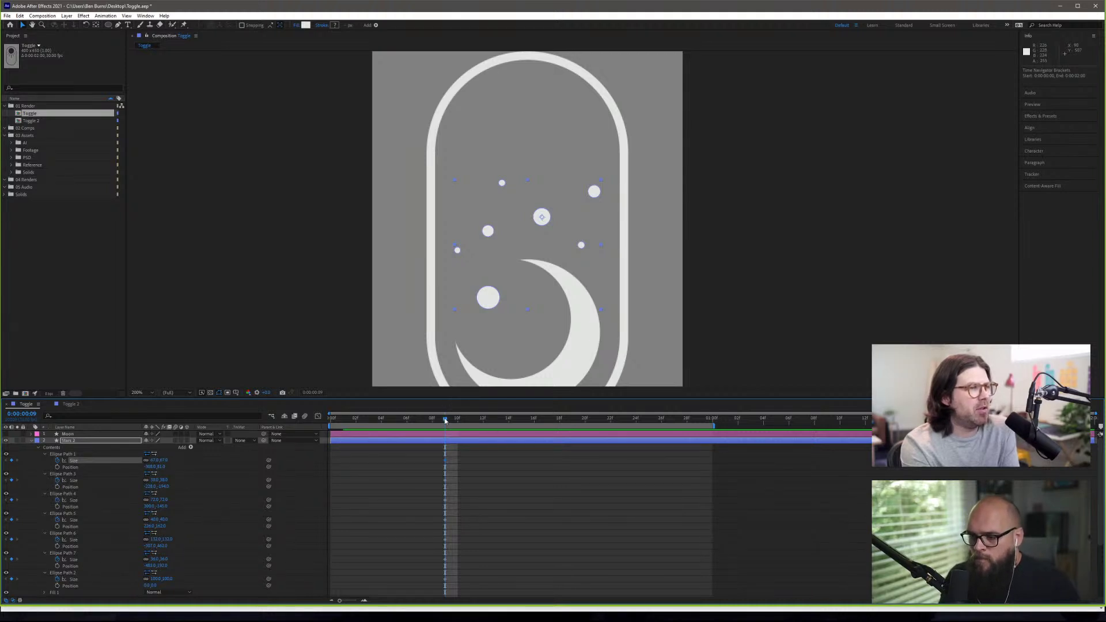
- At frame 7, set the Size of all seven star ellipse paths to 0 and preview the animation
left_click_drag(444, 421, 419, 420)
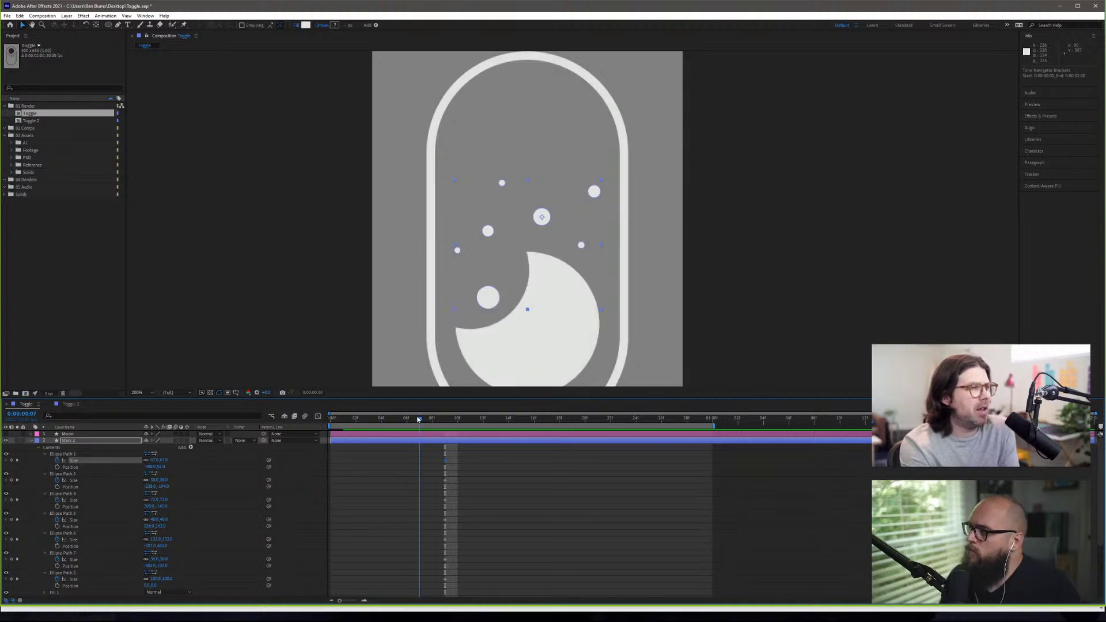
key("ctrl+v")
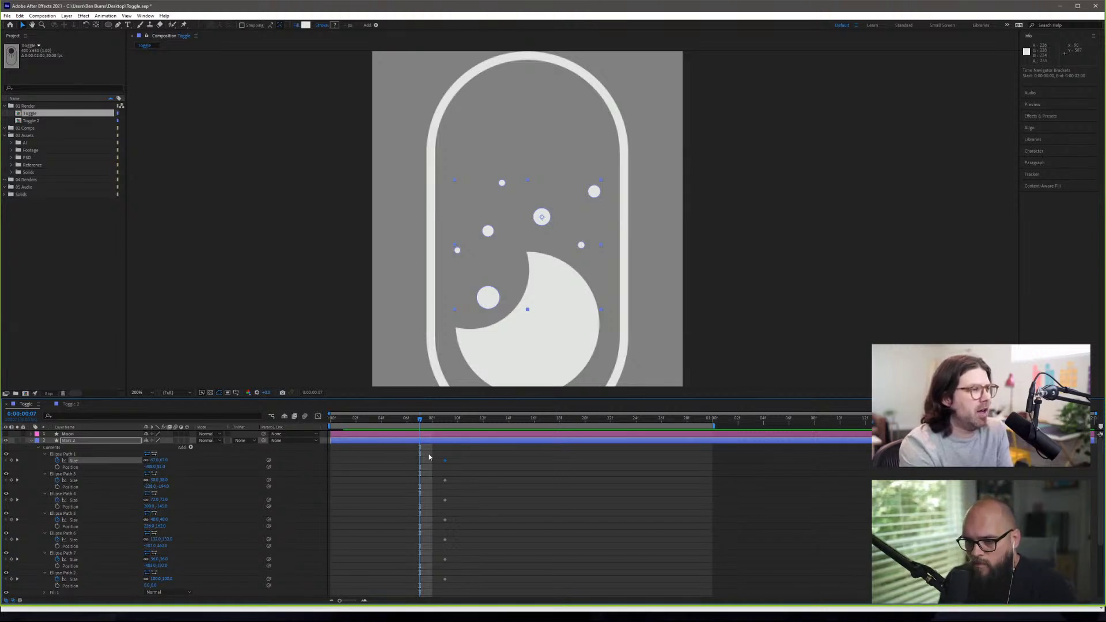
left_click(154, 481)
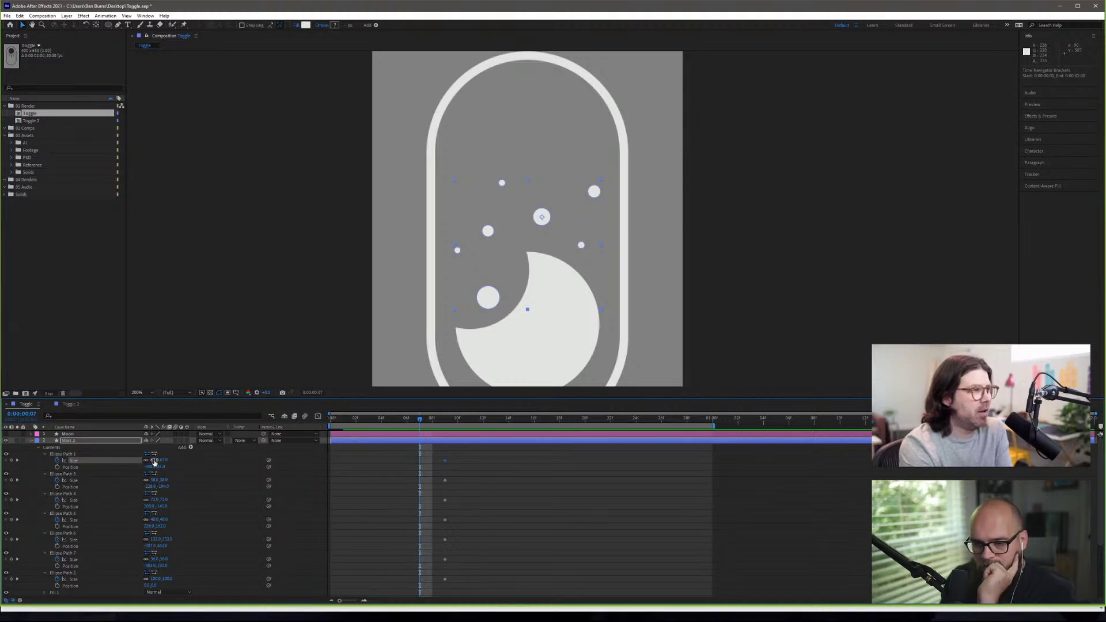
left_click_drag(154, 462, 107, 461)
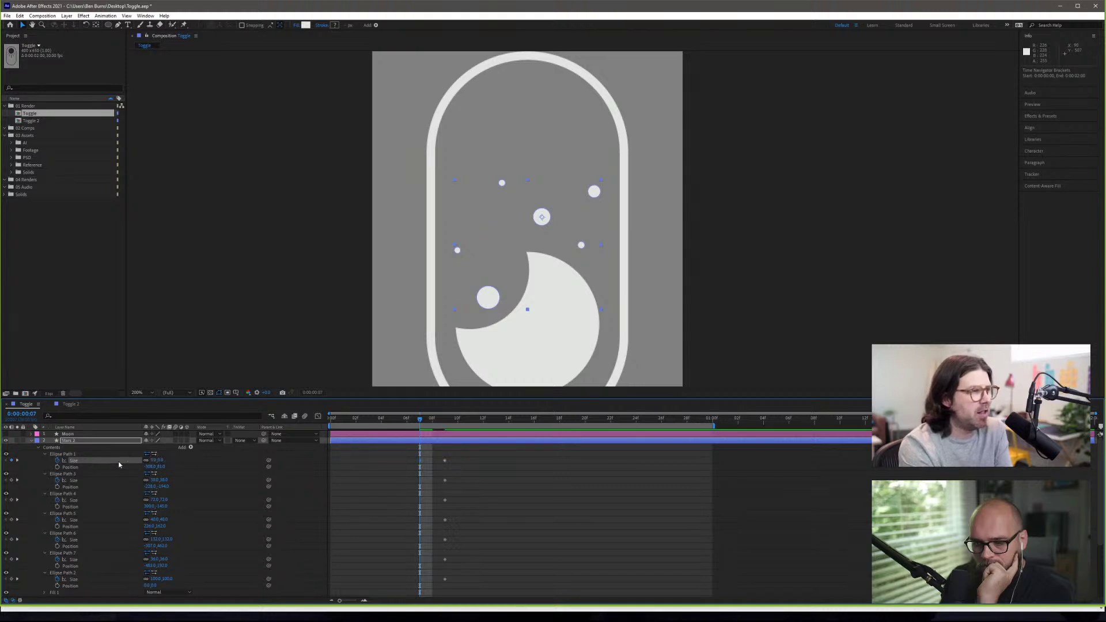
left_click(92, 454)
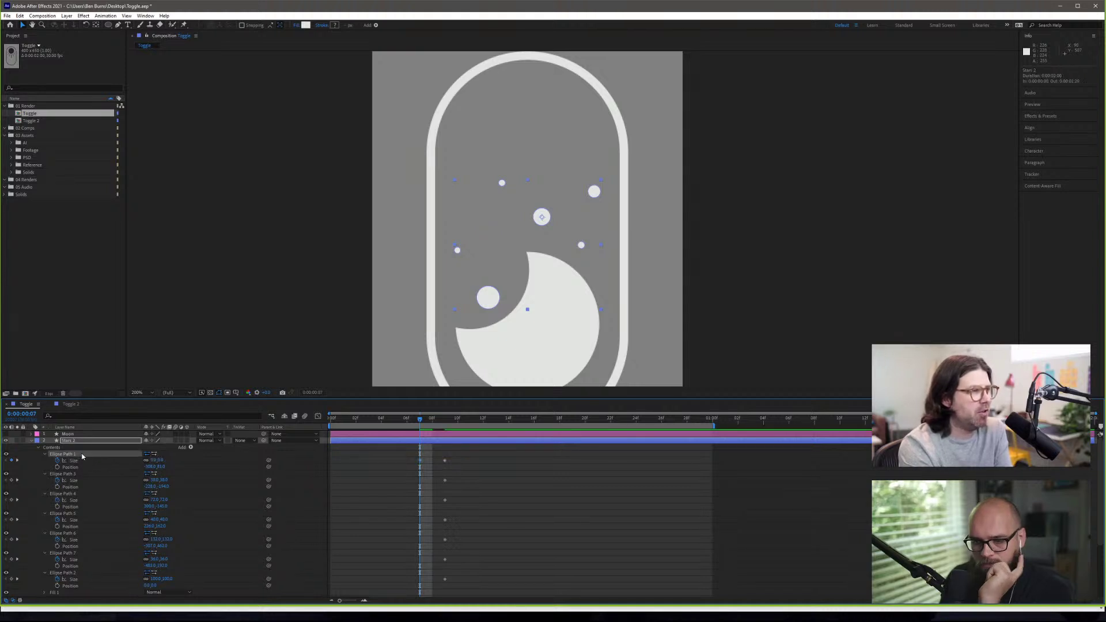
left_click(86, 574, "shift")
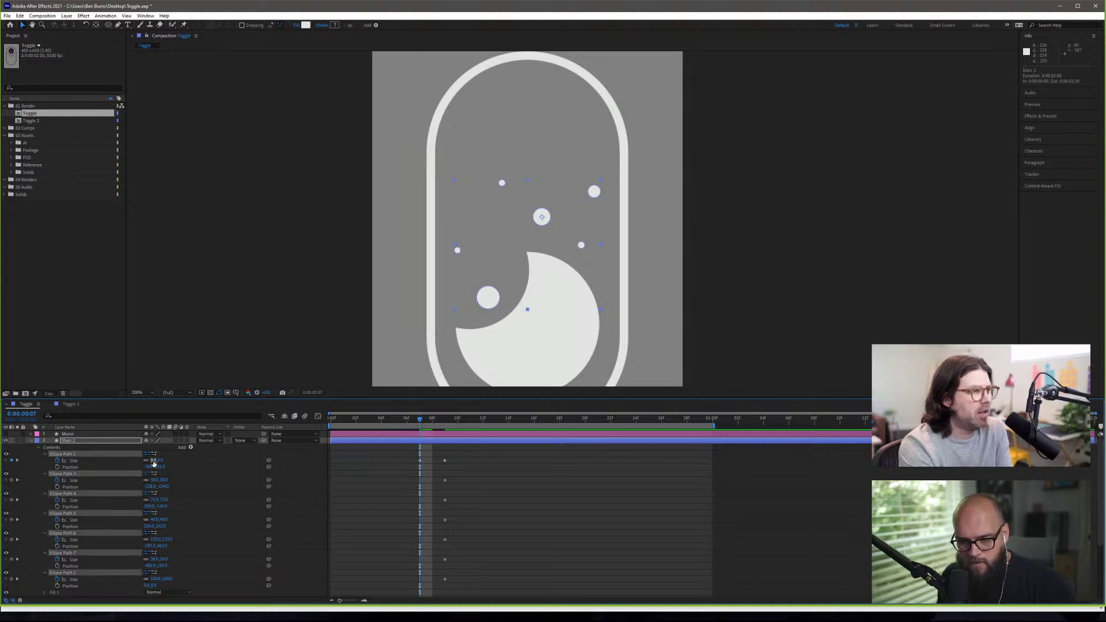
left_click_drag(154, 483, 131, 483)
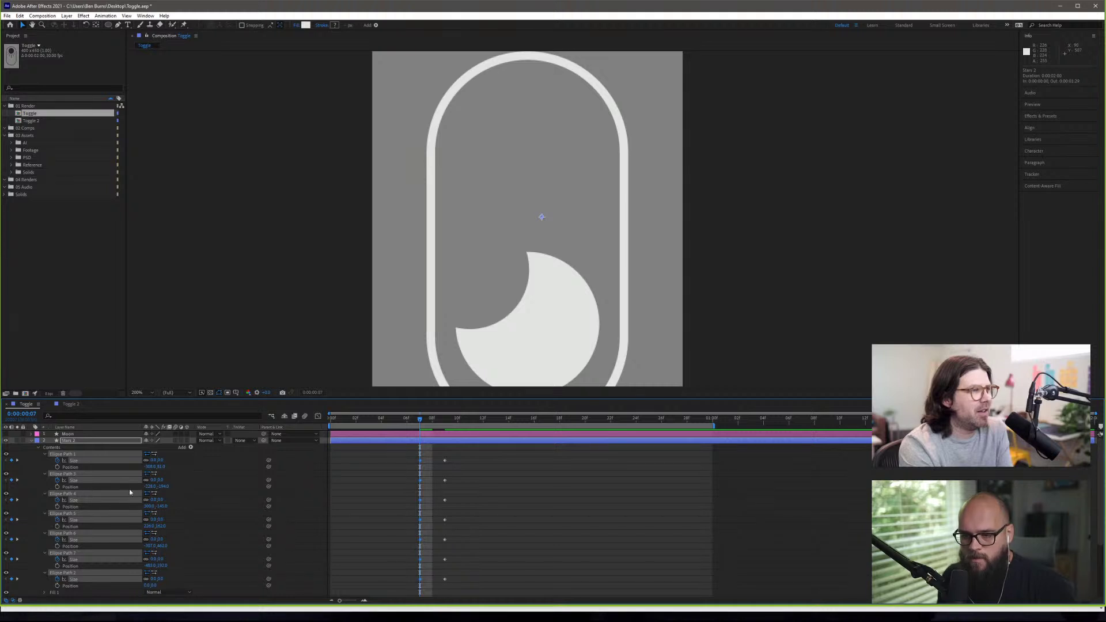
key("space")
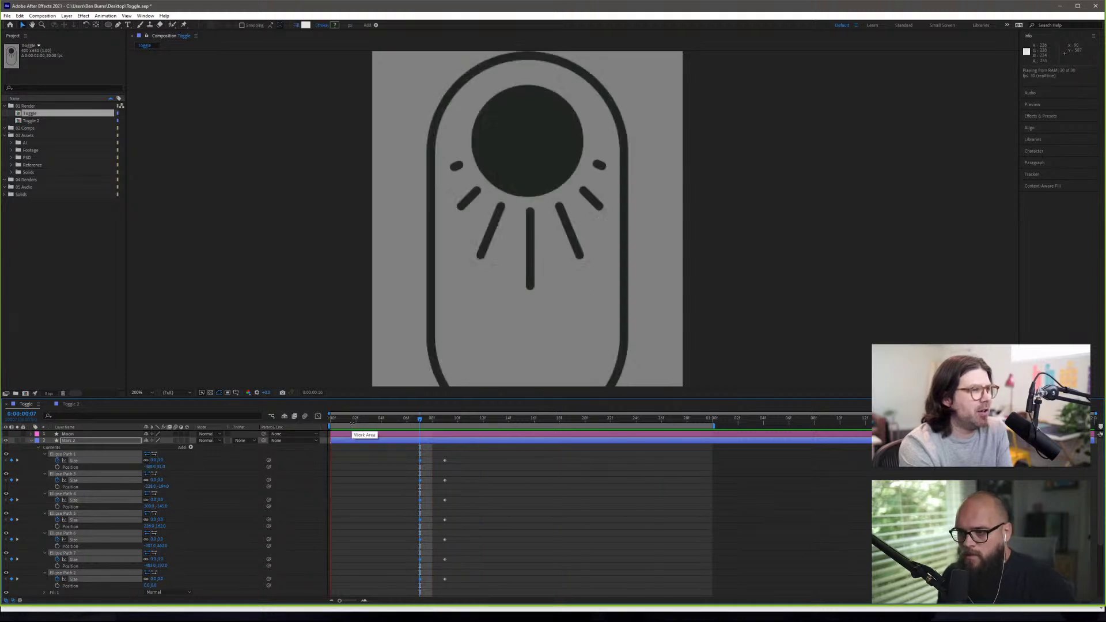
key("space")
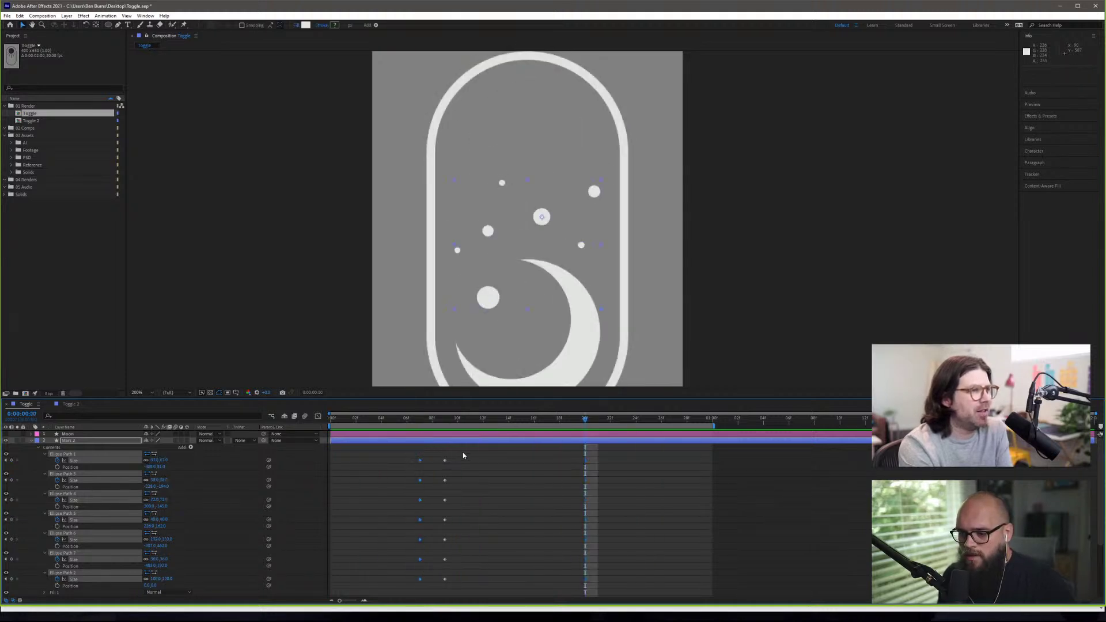
- Apply Easy Ease to all Size keyframes of the star ellipse paths and preview the animation
left_click_drag(404, 456, 467, 592)
left_click_drag(396, 453, 419, 565)
right_click(420, 559)
mouse_move(461, 553)
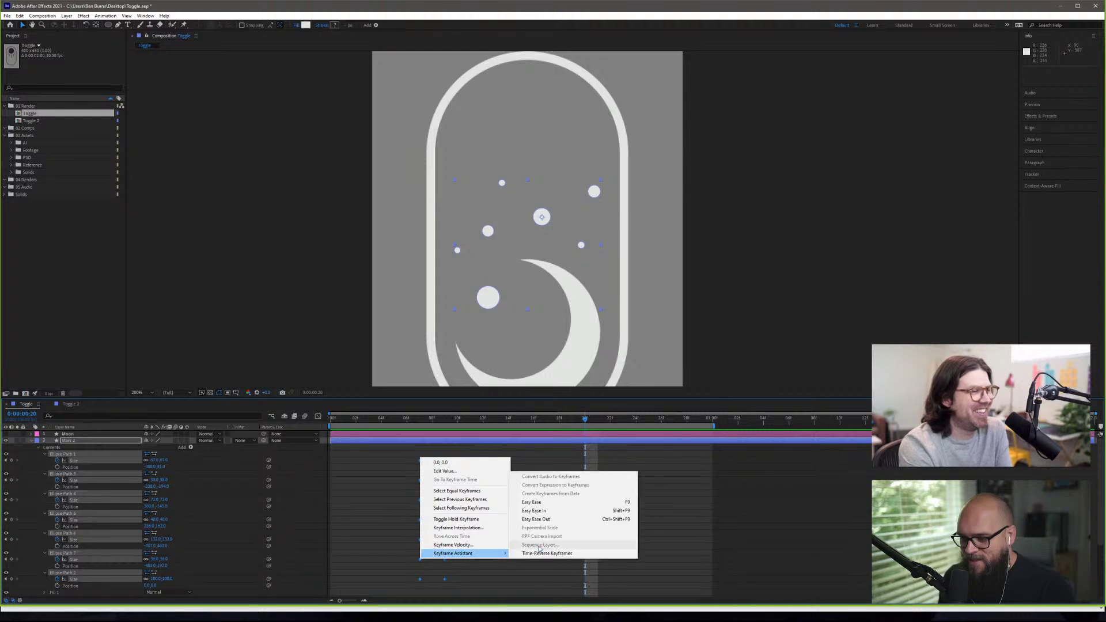
left_click(550, 511)
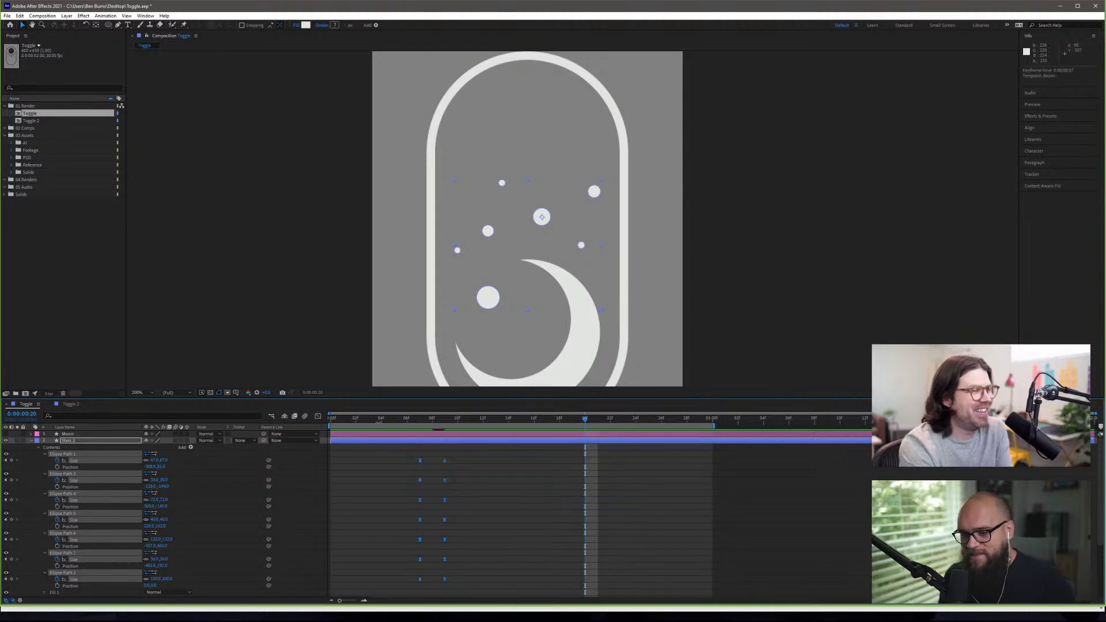
key("space")
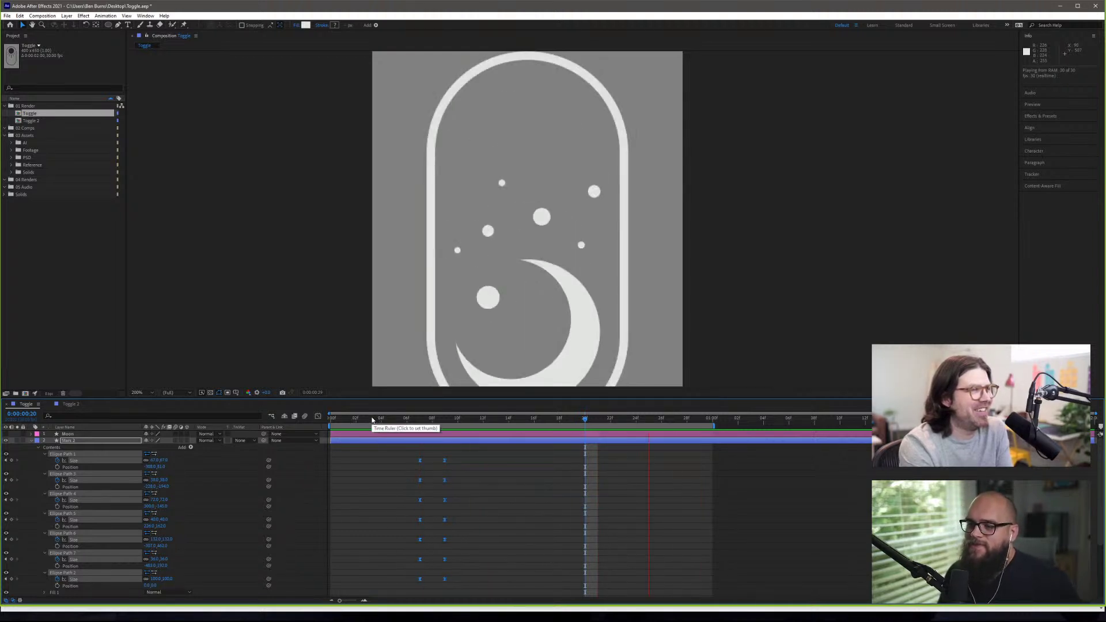
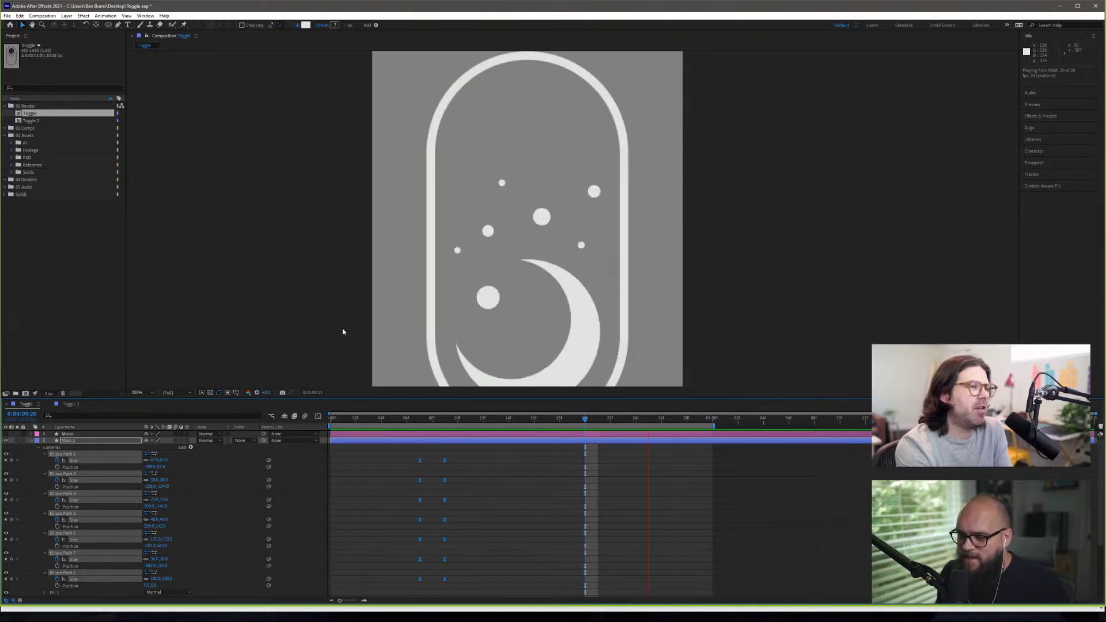
key("space")
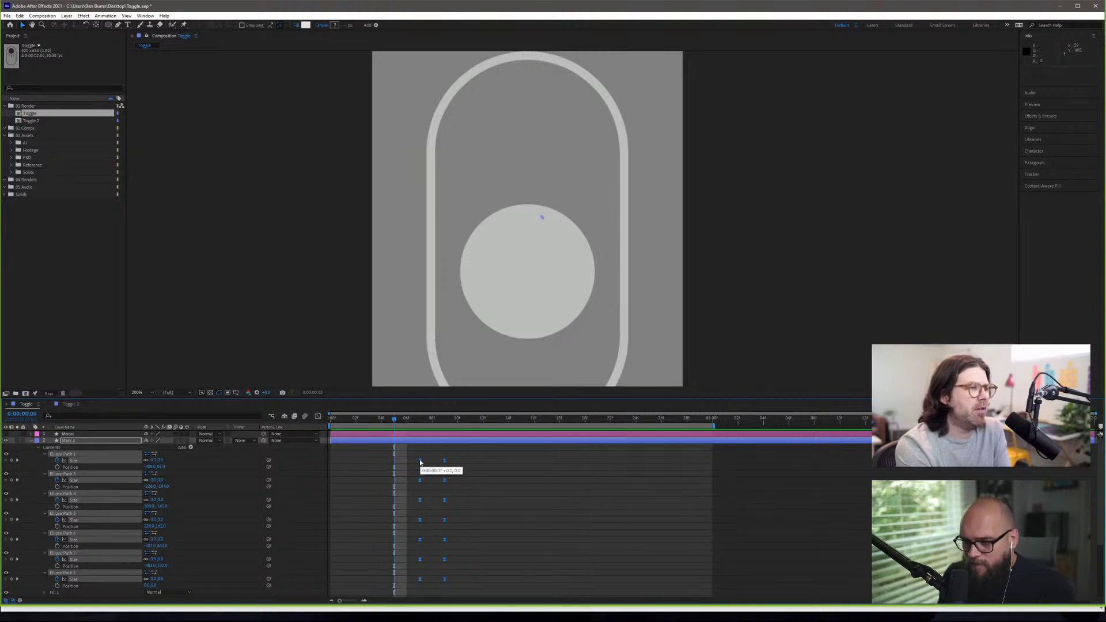
- Move the starting Size keyframes of all star ellipse paths to frame 6 and preview the animation
left_click_drag(411, 453, 433, 599)
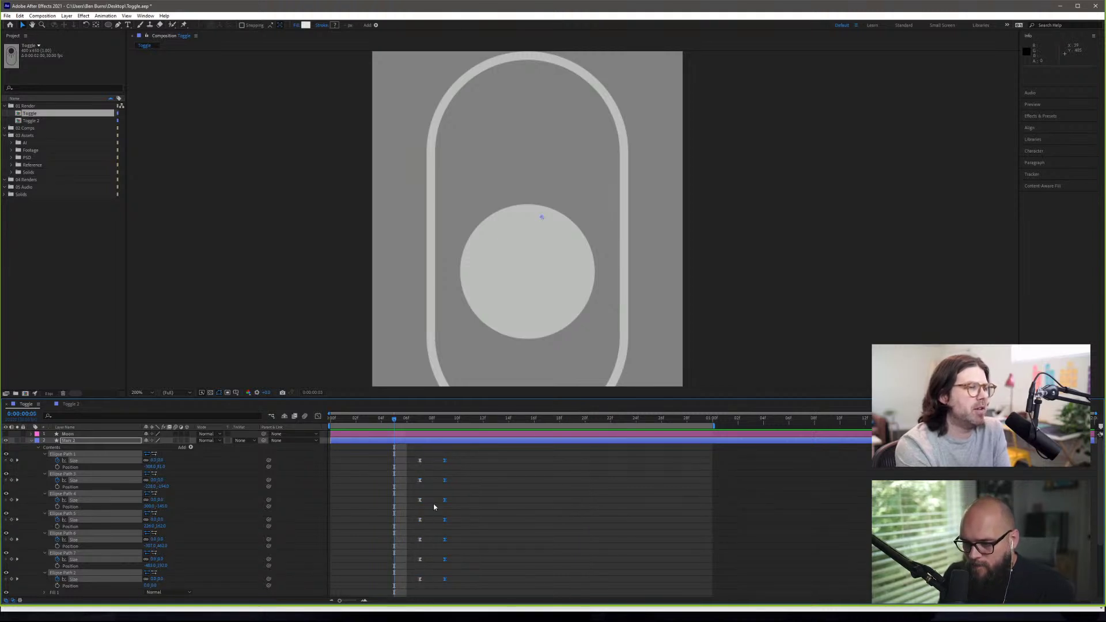
left_click_drag(433, 459, 411, 581)
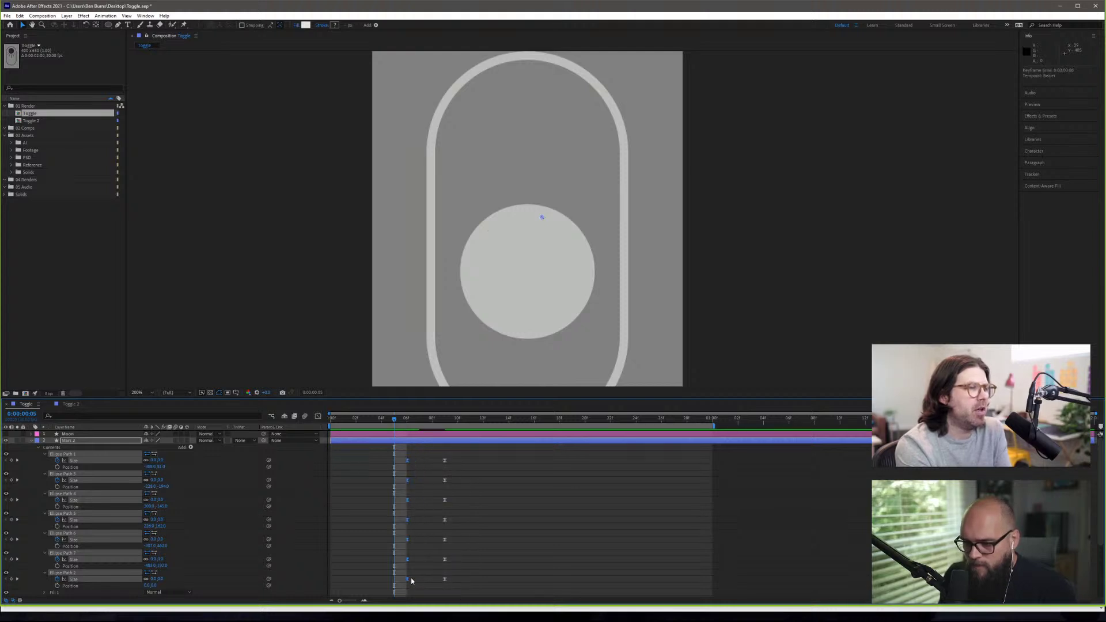
left_click(365, 419)
key("space")
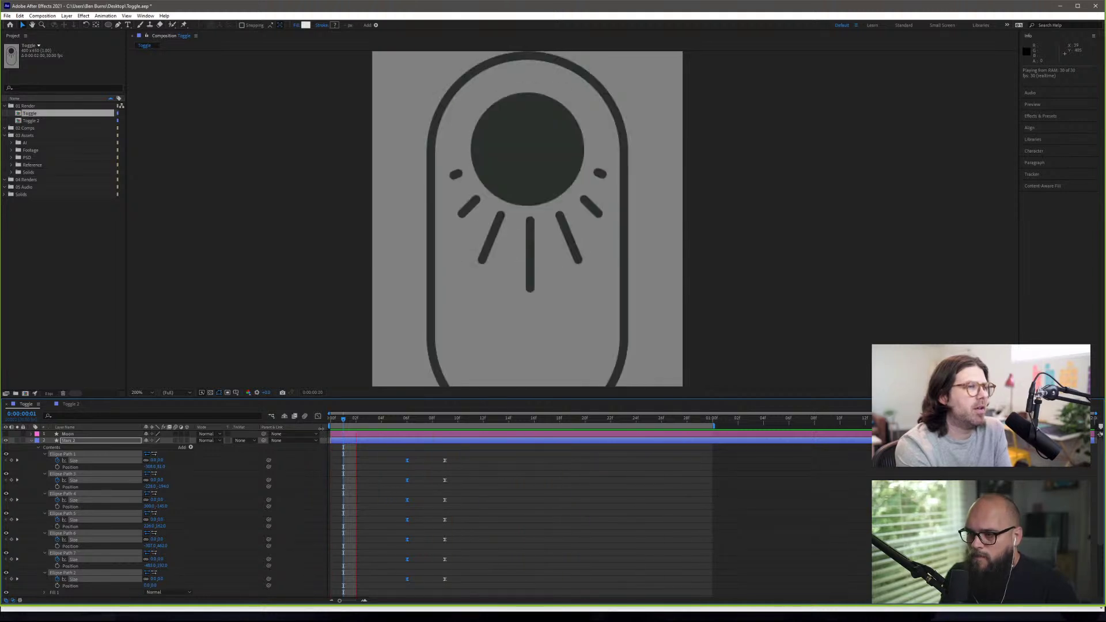
key("space")
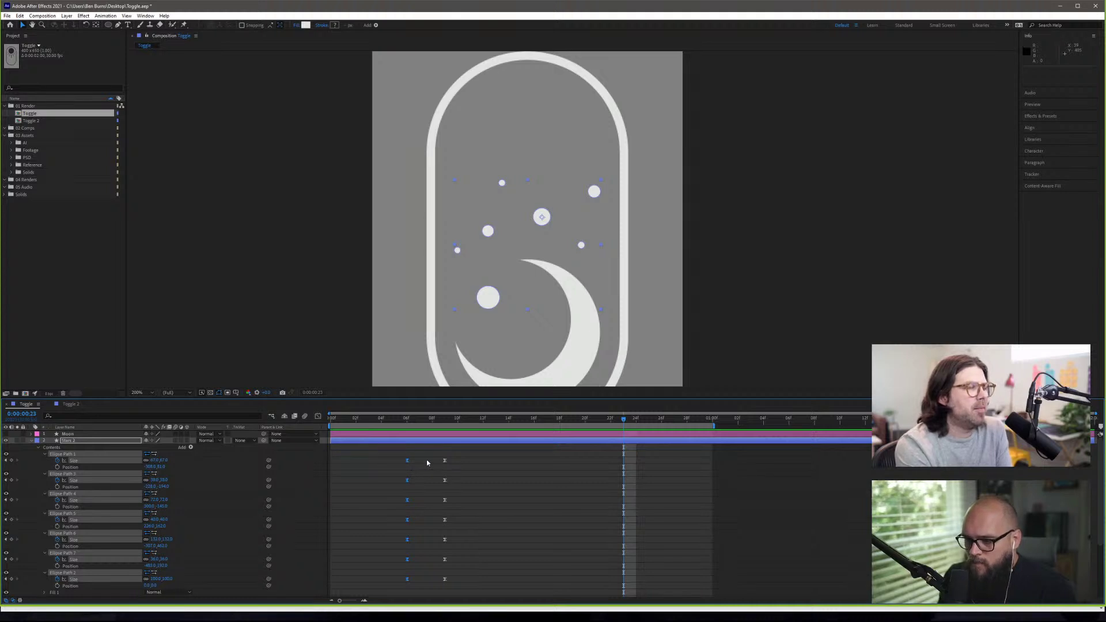
- Select both Size keyframes of the first-listed ellipse path and view the whole toggle at a small scale
left_click(414, 459)
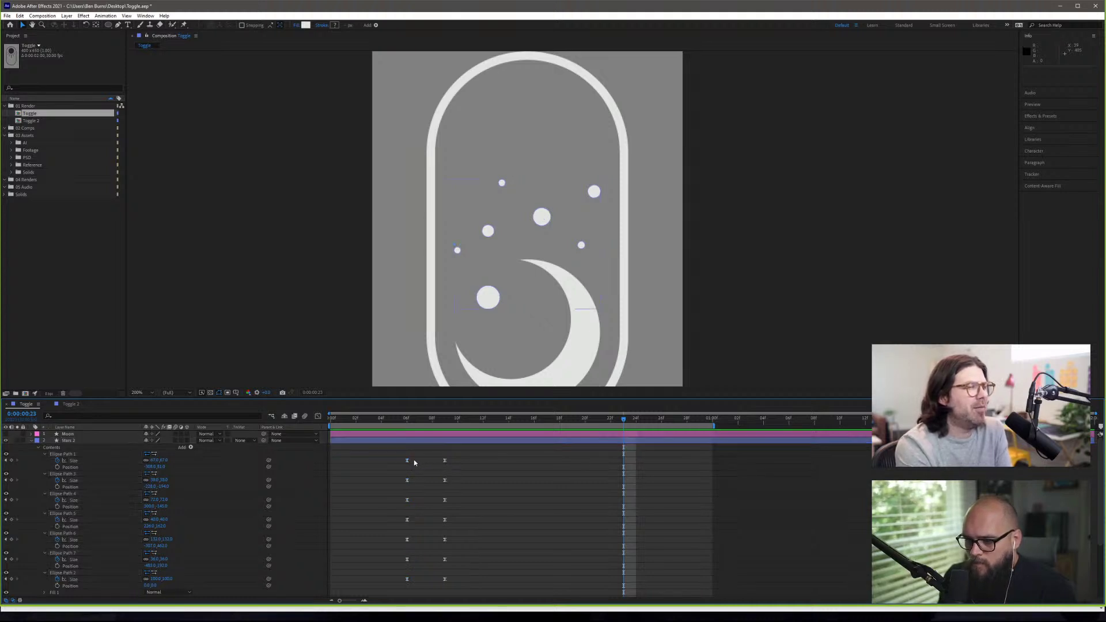
left_click(407, 461)
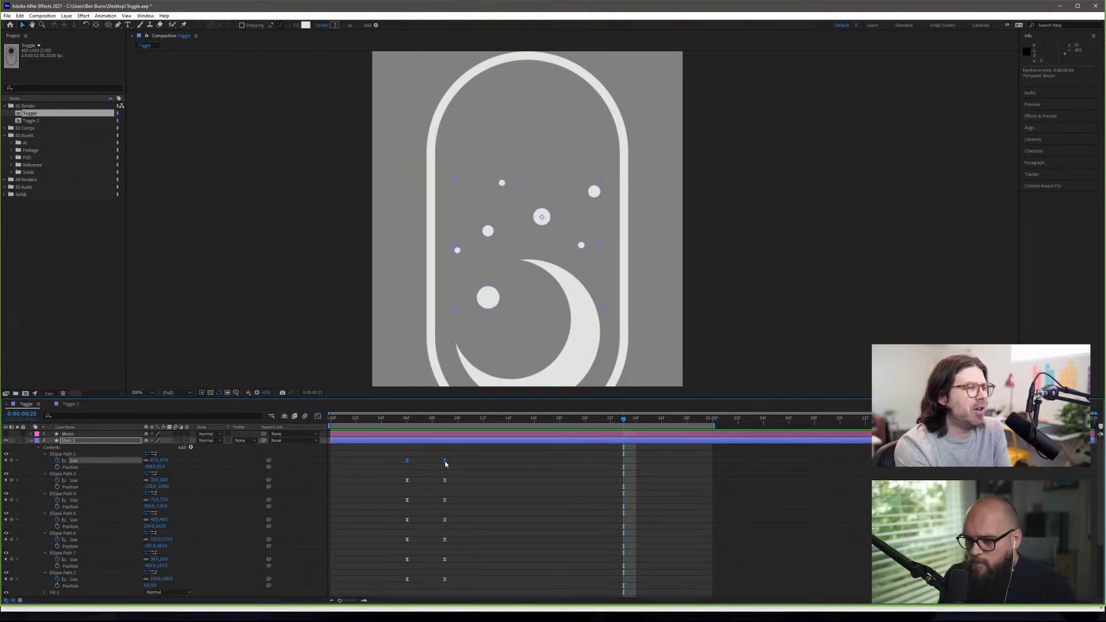
left_click(445, 460, "shift")
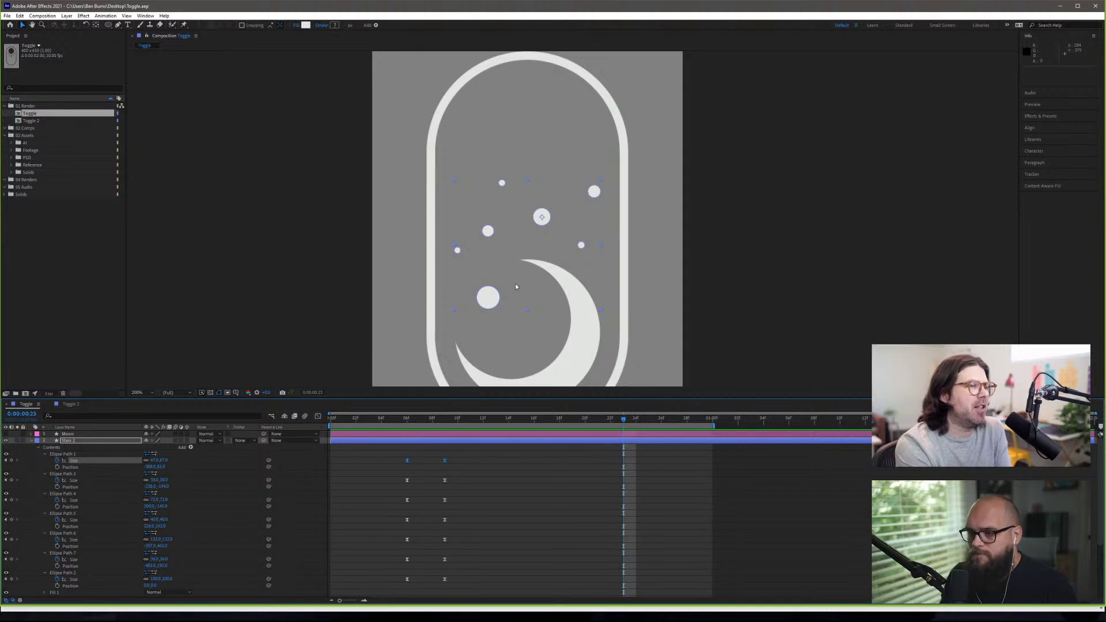
scroll(516, 291, "down", 8)
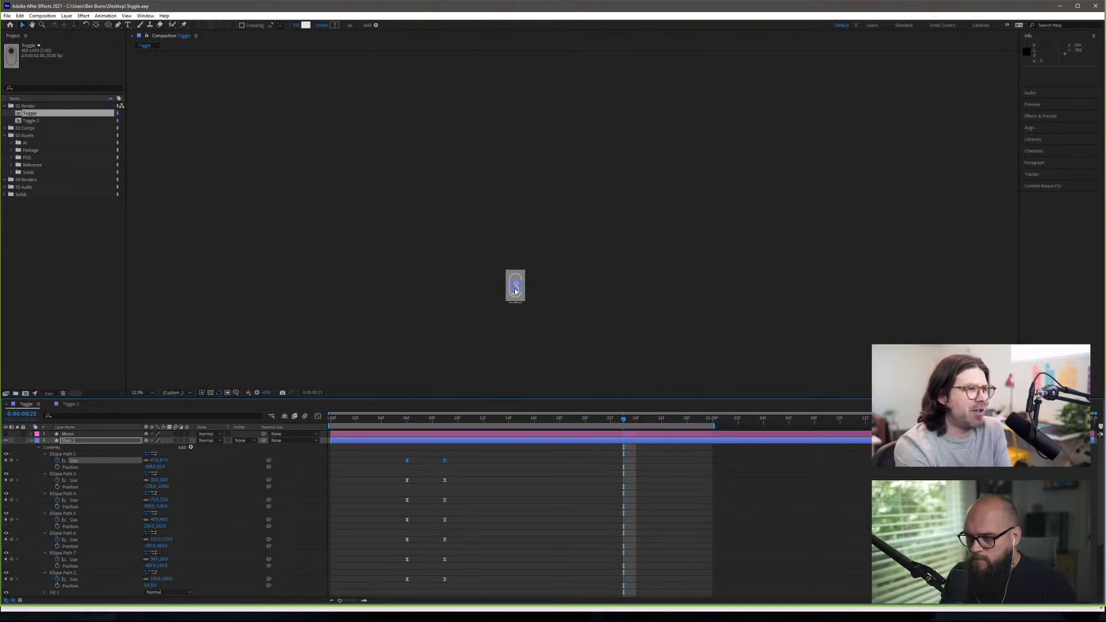
scroll(515, 288, "up", 1)
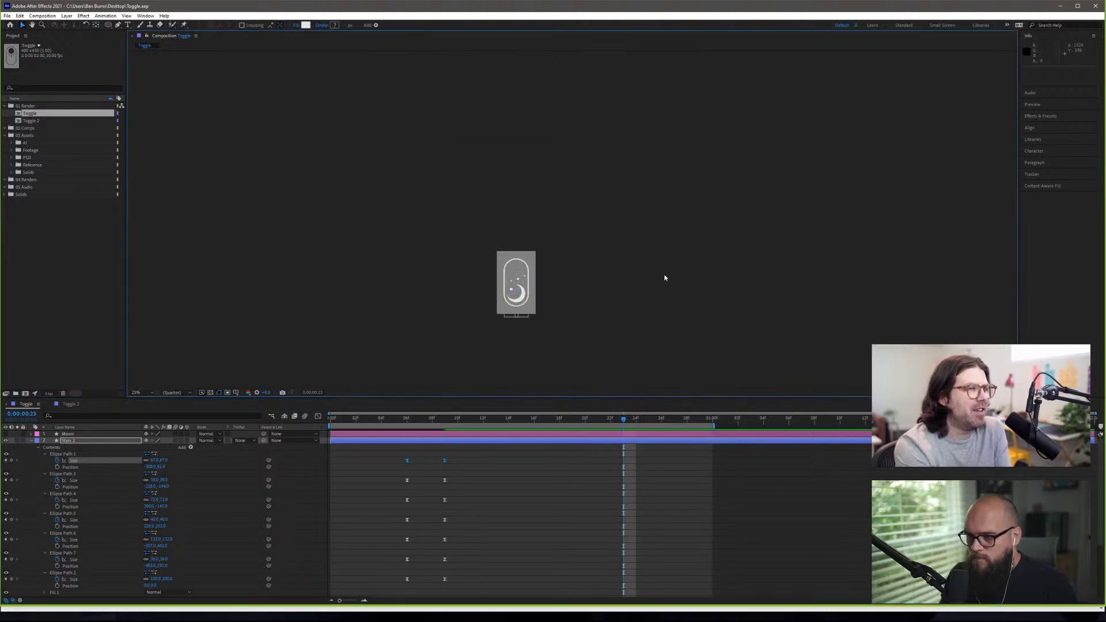
- Preview the animation, and move both Size keyframes of the first-listed ellipse path to frames 8 and 11
left_click(651, 343)
key("space")
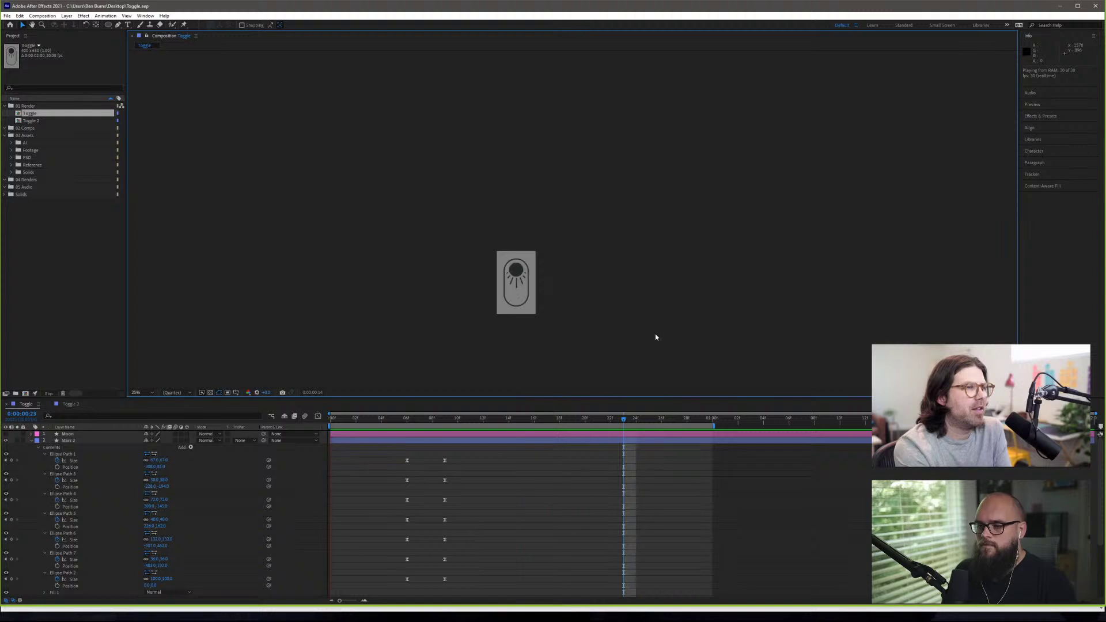
key("space")
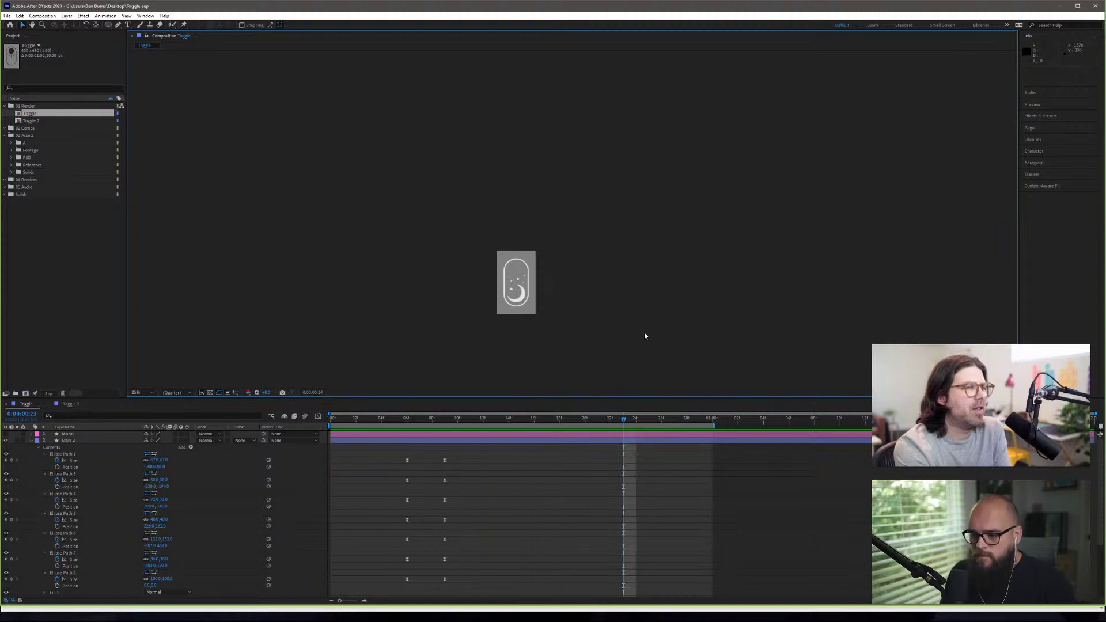
left_click(445, 460)
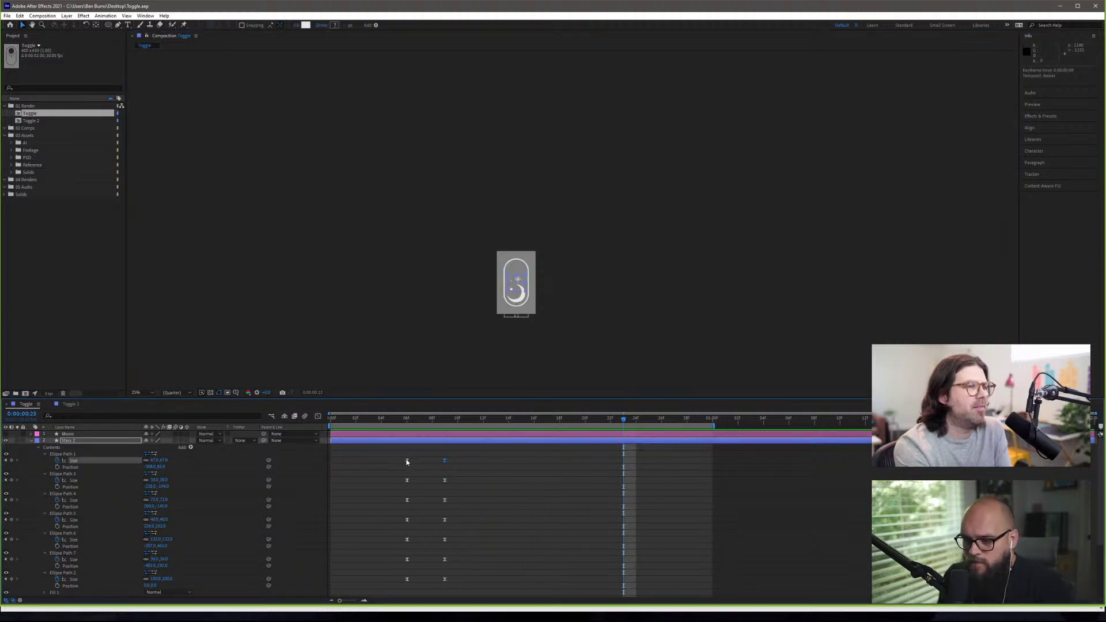
left_click_drag(407, 460, 432, 470)
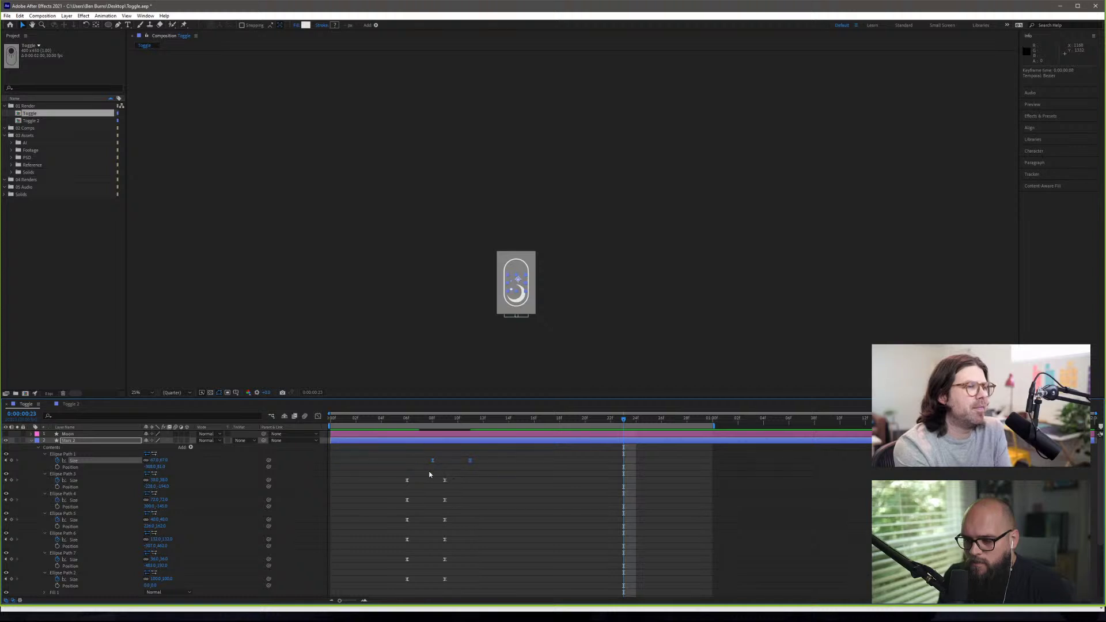
- Stagger the Size keyframes: Ellipse Path 4 and Ellipse Path 6 at frames 7 and 10, with Ellipse Path 5 starting at frame 5
left_click(449, 506)
left_click(445, 499)
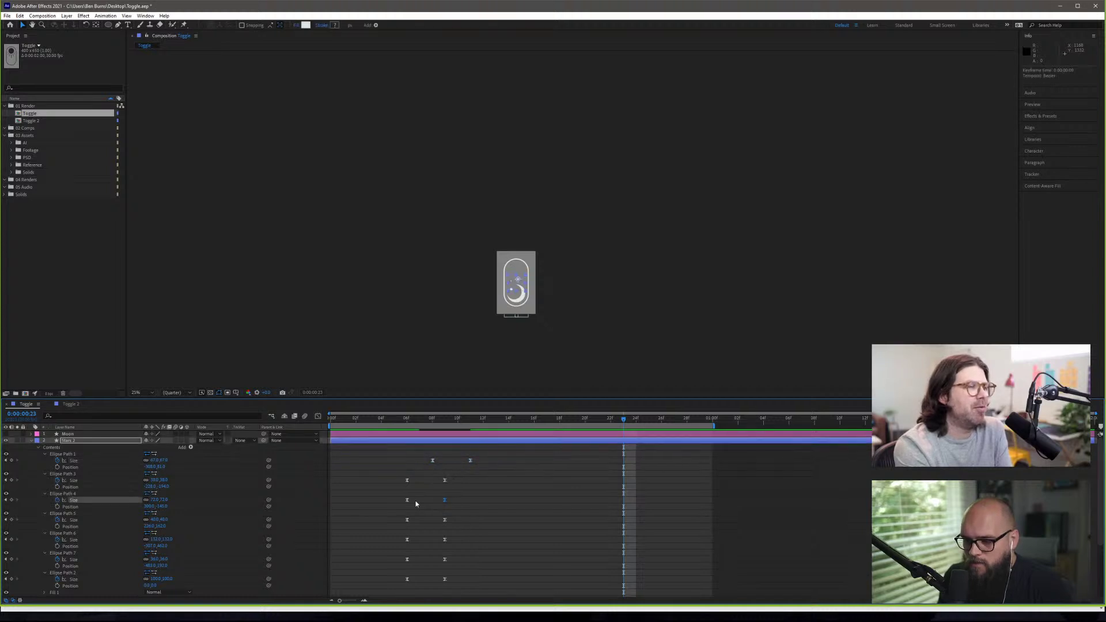
left_click(408, 499, "shift")
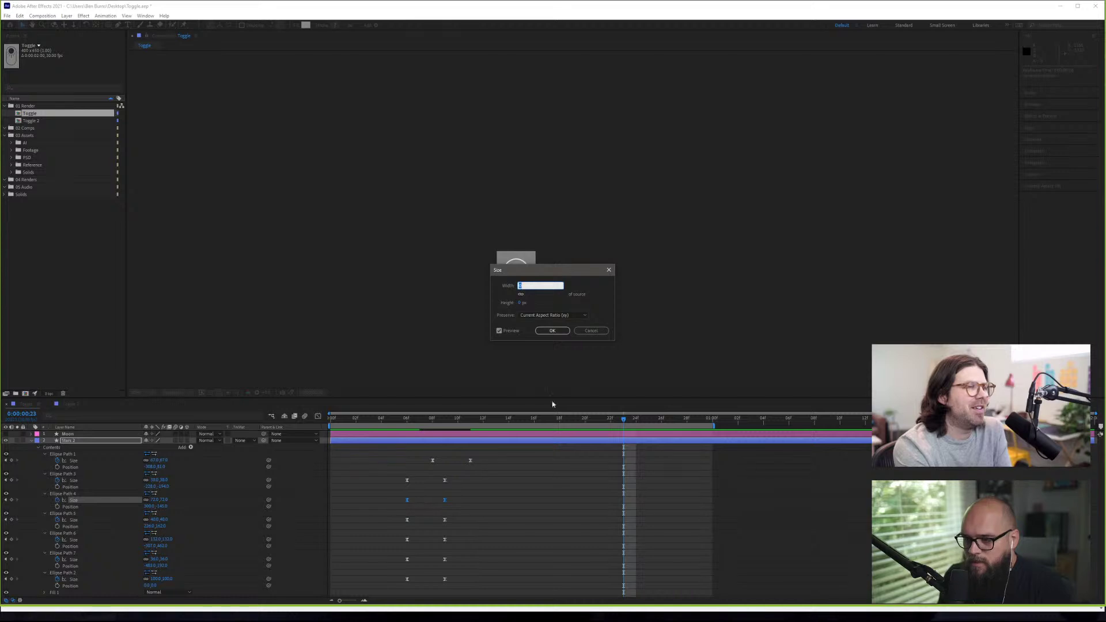
left_click(578, 331)
left_click_drag(446, 500, 457, 500)
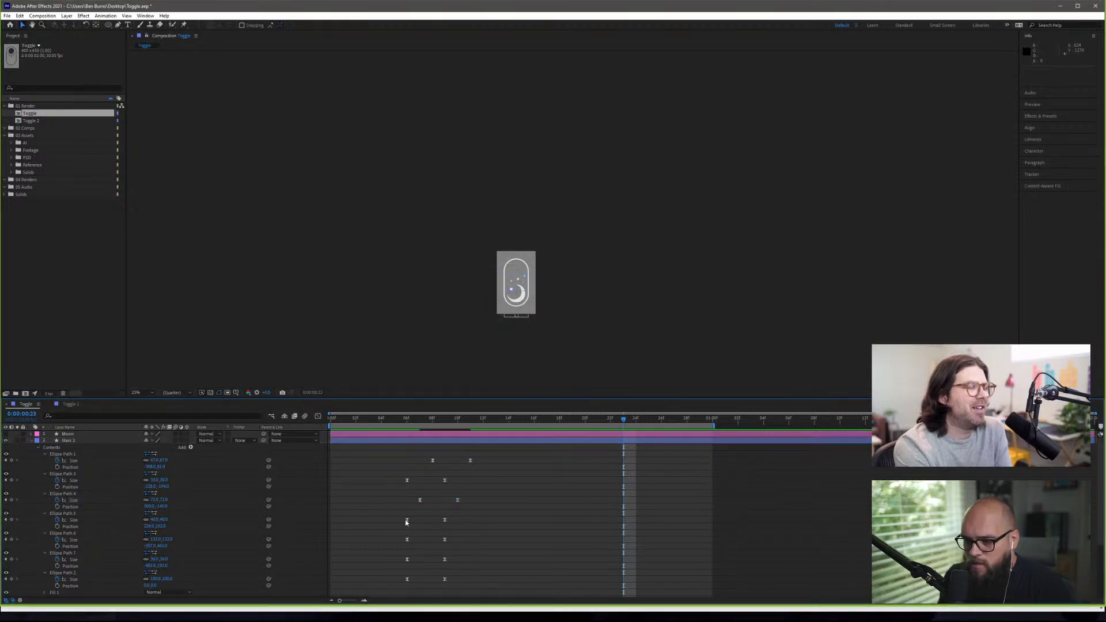
left_click_drag(407, 519, 458, 539)
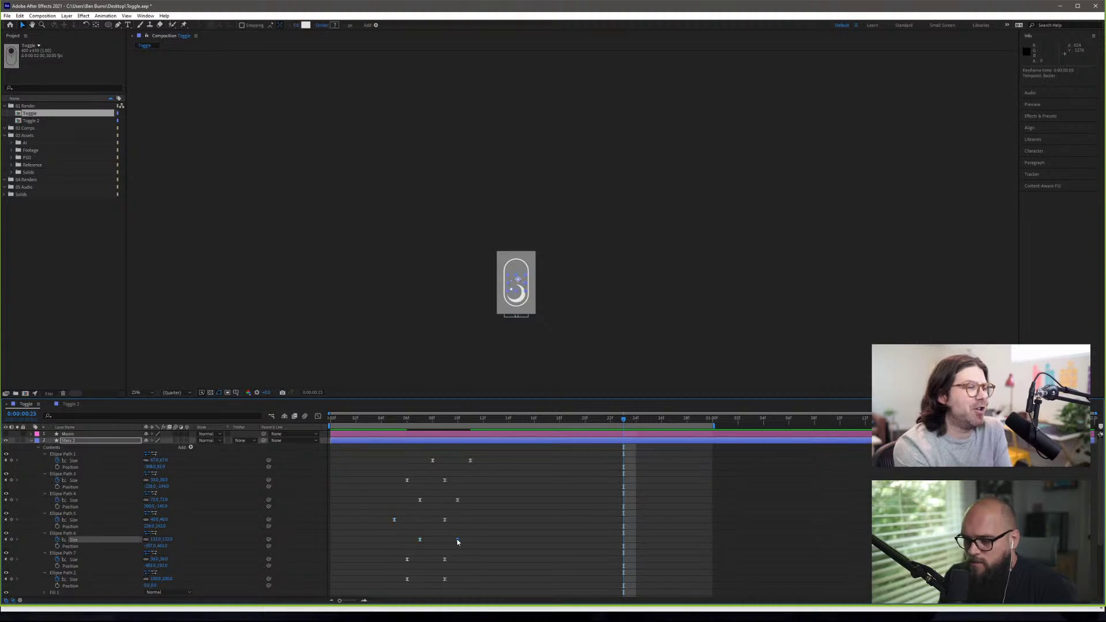
- Shift both Size keyframes of Ellipse Path 7 one frame later, to frames 7 and 10, and preview the animation
left_click(408, 559)
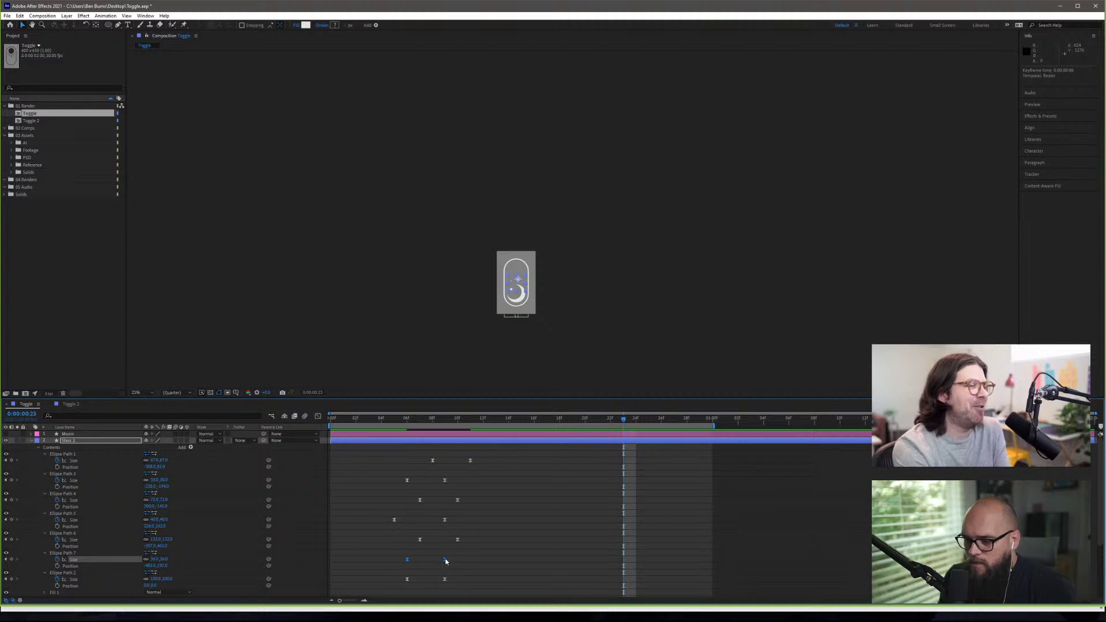
left_click_drag(447, 561, 455, 561)
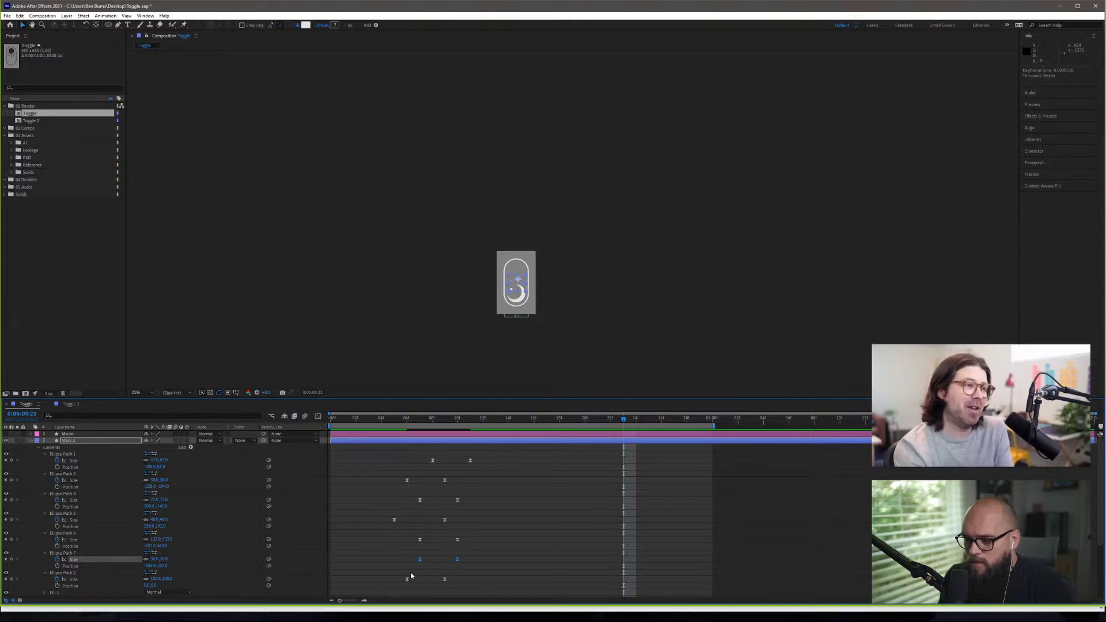
key("space")
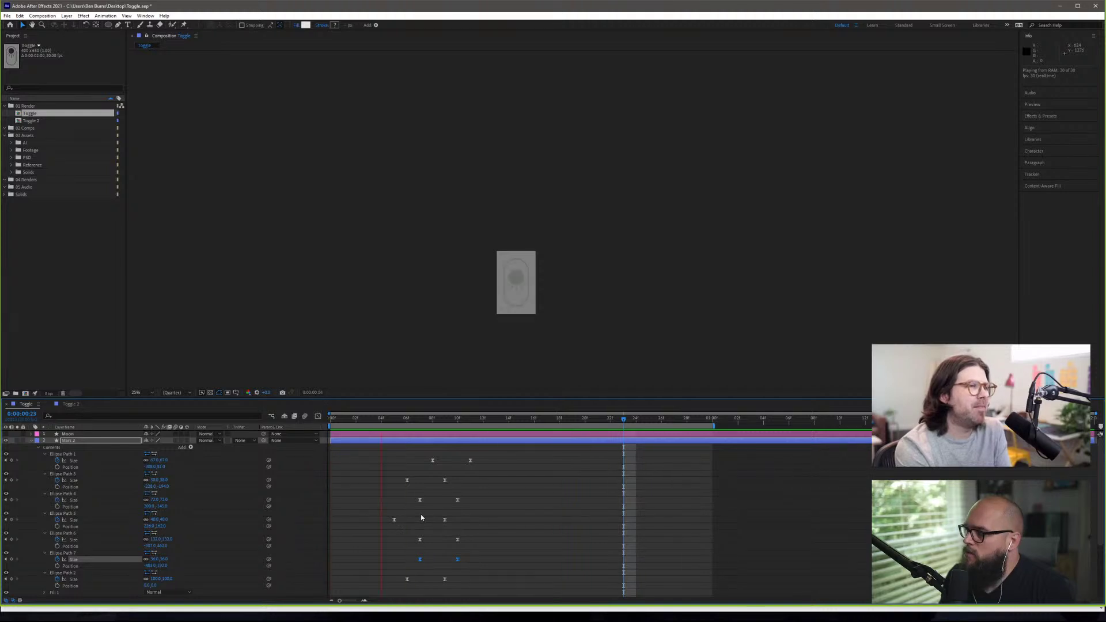
key("space")
- Undo the staggered keyframe movements until the Size keyframes of all the ellipse paths line up again, and deselect the layer
key("ctrl+z")
key("ctrl+z")
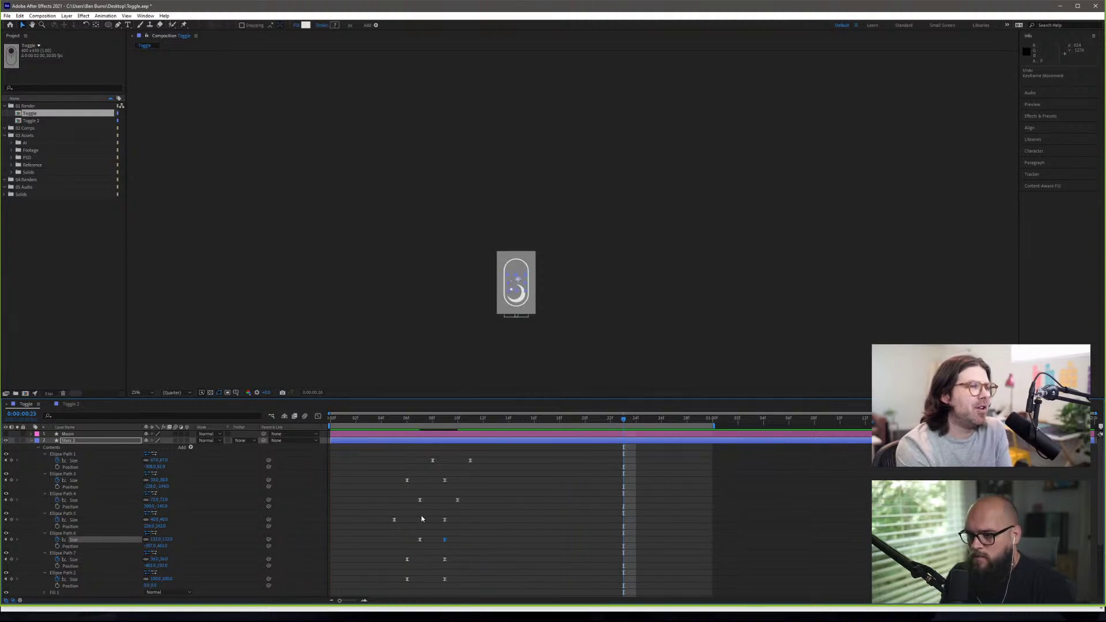
key("ctrl+z")
key("ctrl+z")
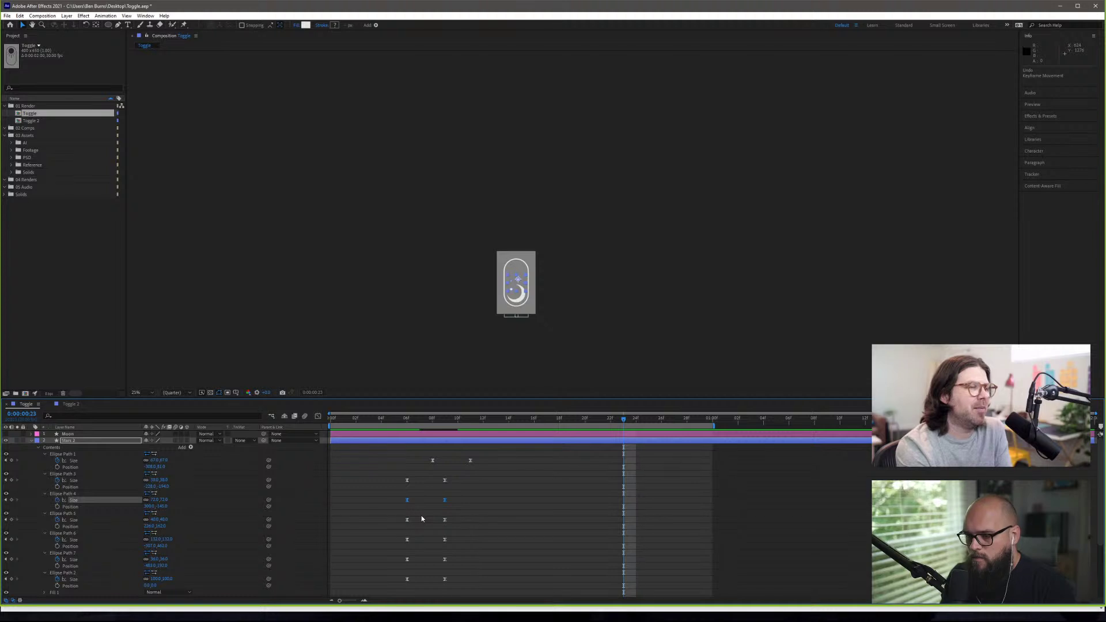
key("ctrl+z")
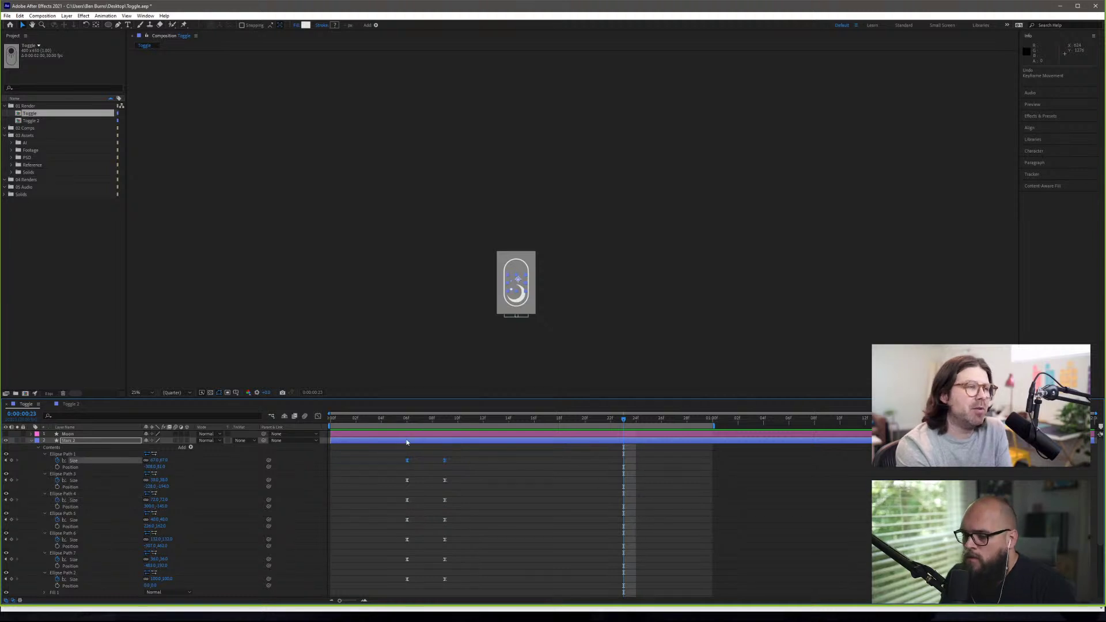
left_click(502, 466)
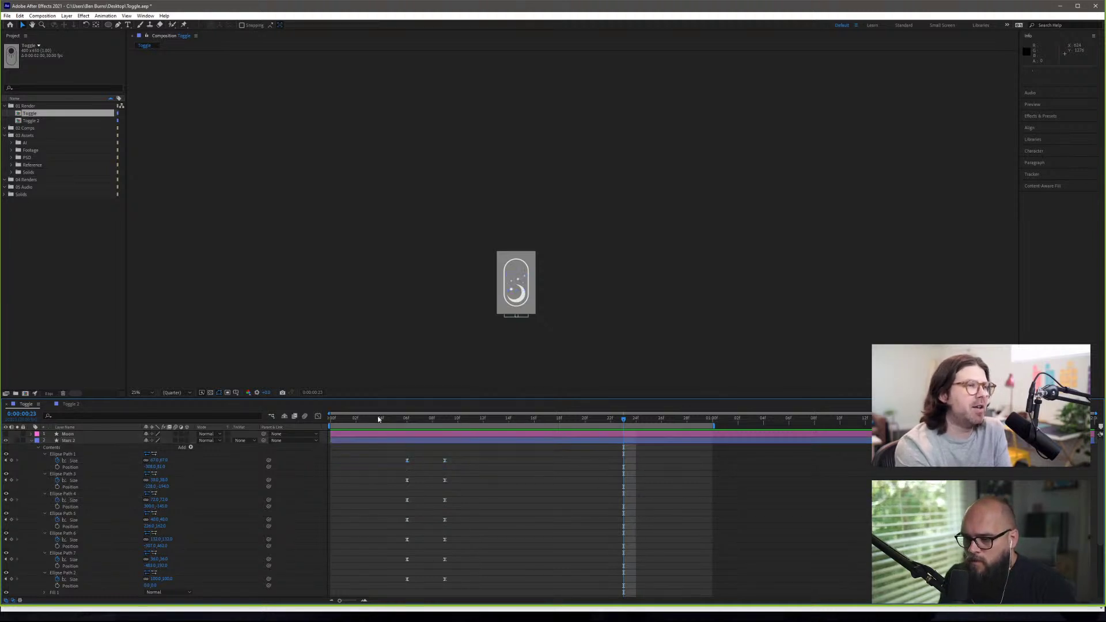
- Scrub through the star Size keyframes and park the current time at 0:00:00:09
left_click_drag(378, 418, 411, 425)
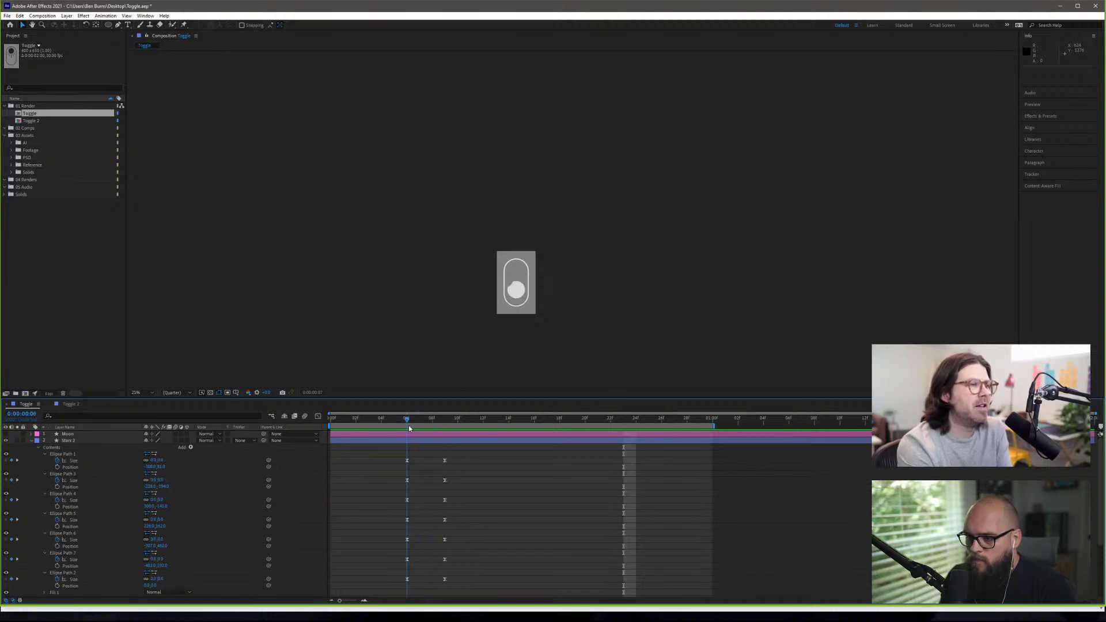
key("ctrl+v")
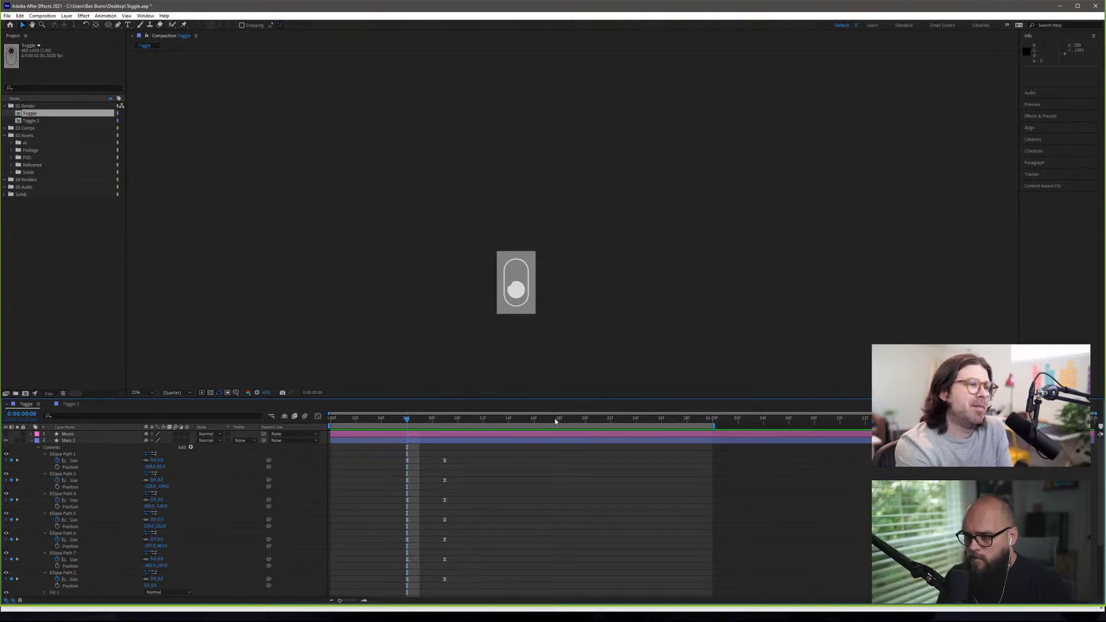
left_click_drag(407, 419, 368, 420)
left_click(64, 455)
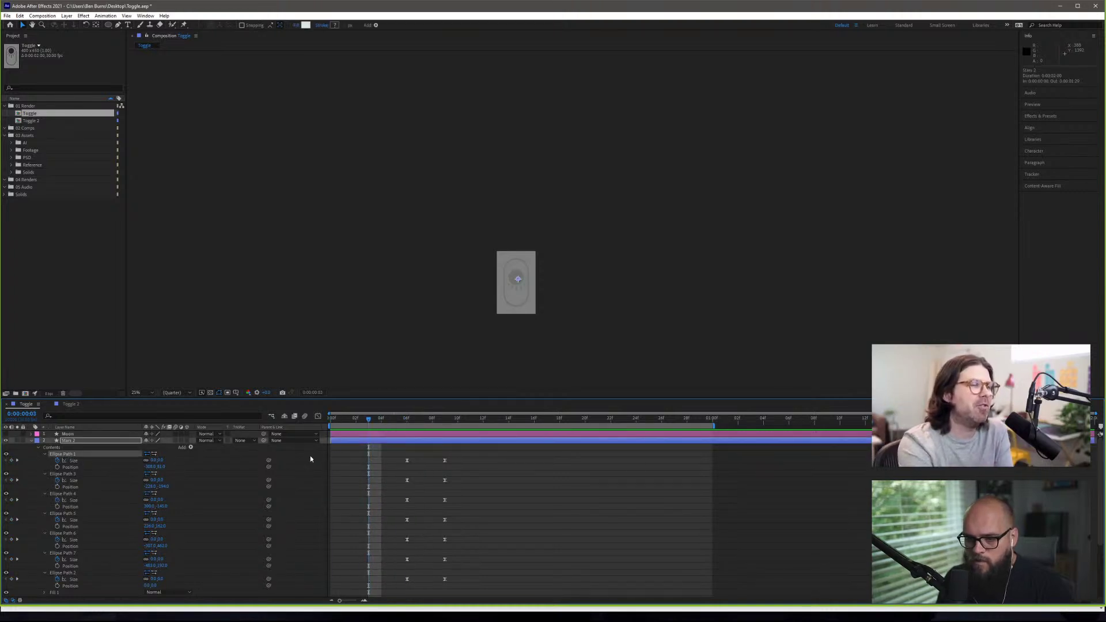
left_click_drag(368, 421, 446, 427)
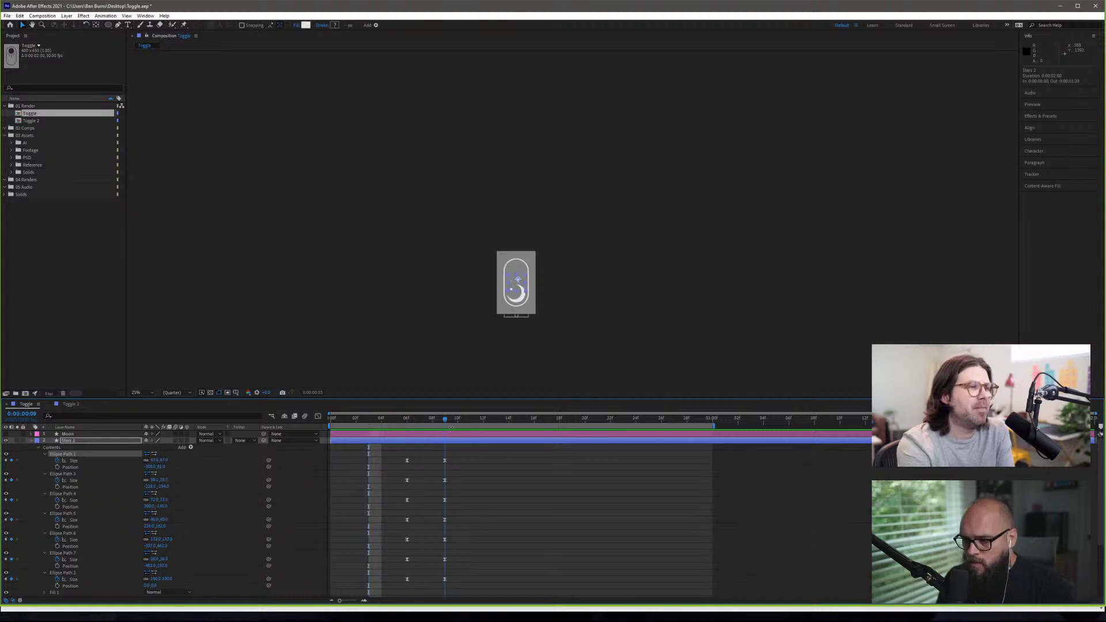
scroll(516, 292, "up", 4)
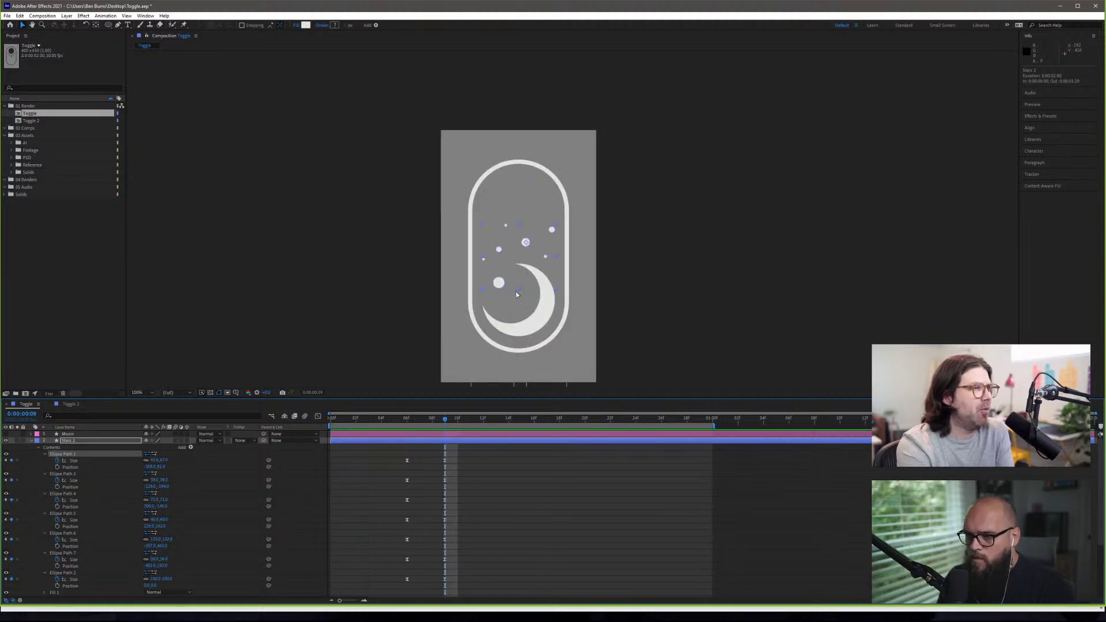
left_click(445, 461)
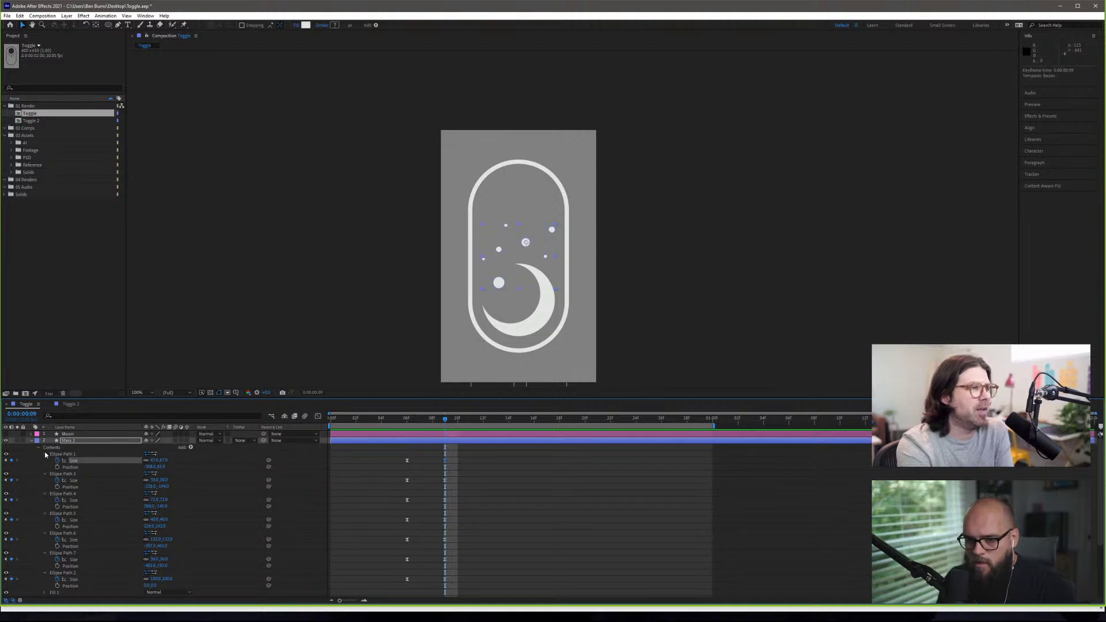
- Collapse the properties of all seven ellipse paths in the Stars 2 layer's contents
left_click(45, 454)
left_click(45, 460)
left_click(45, 467)
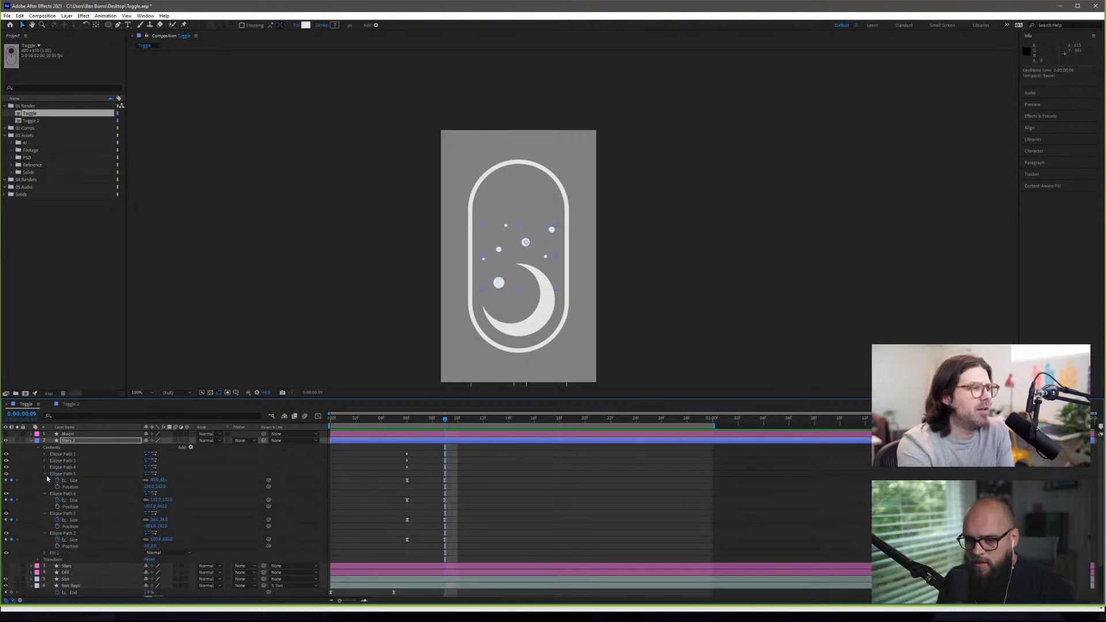
left_click(45, 474)
left_click(45, 481)
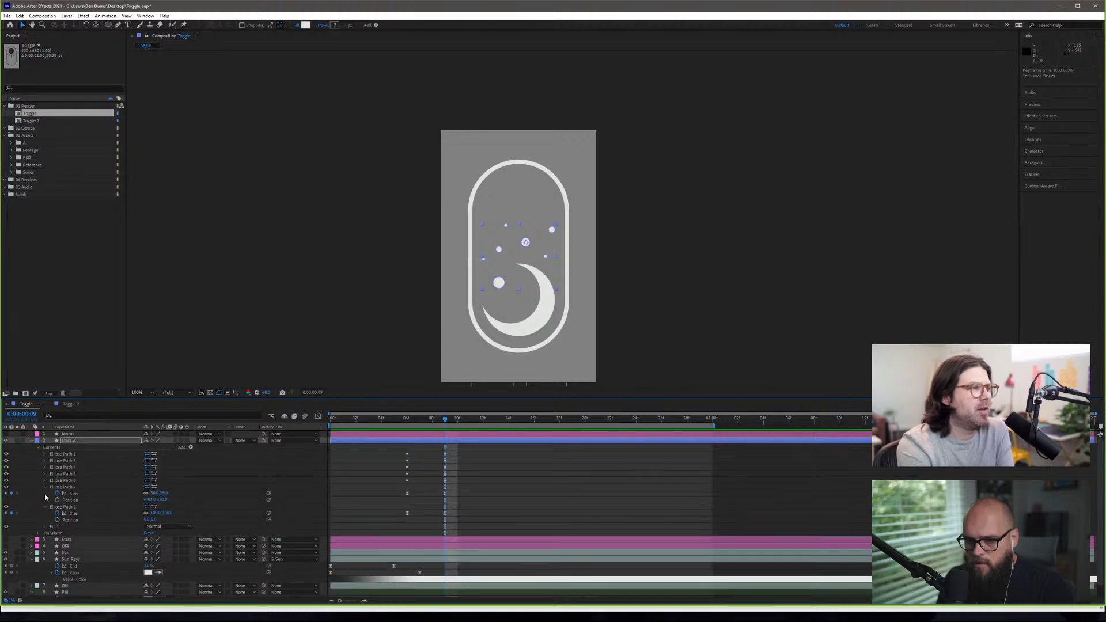
left_click(44, 486)
left_click(45, 494)
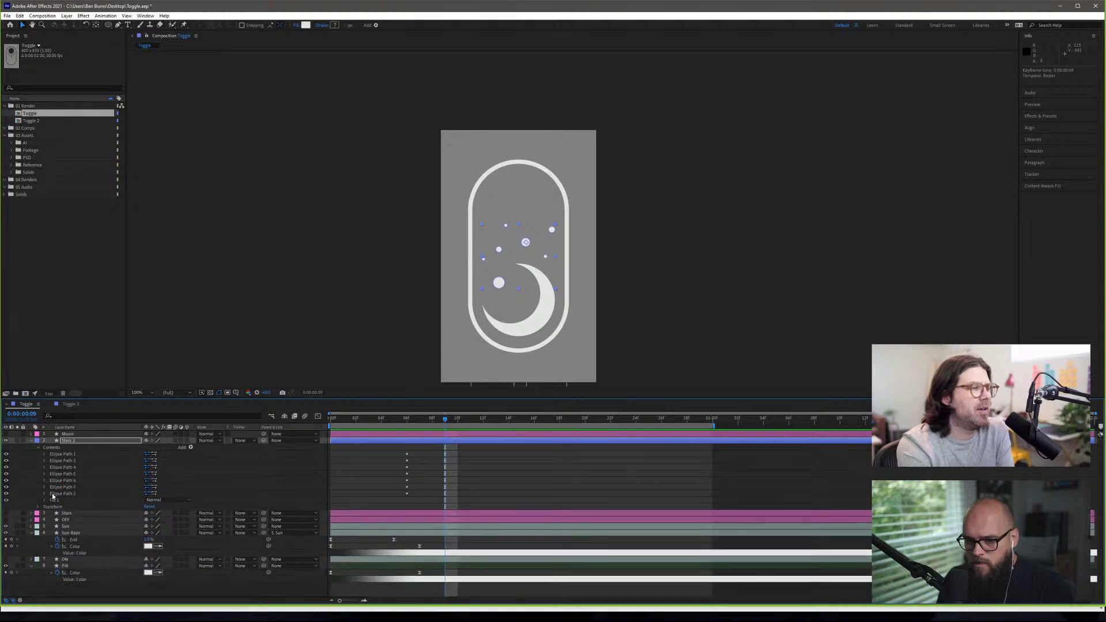
left_click(99, 456)
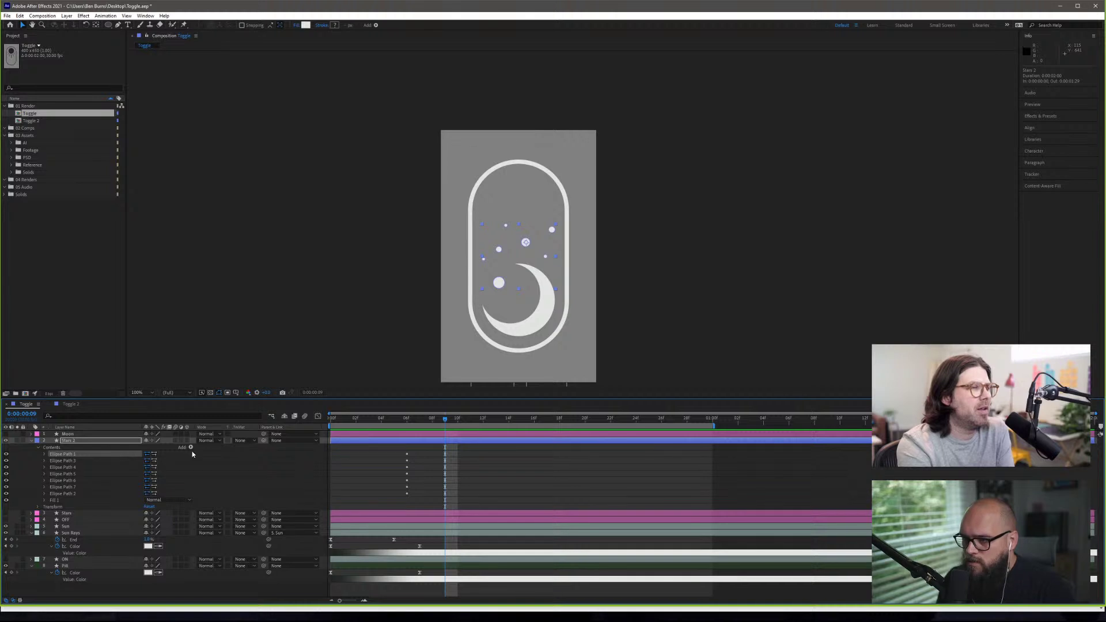
left_click(88, 460)
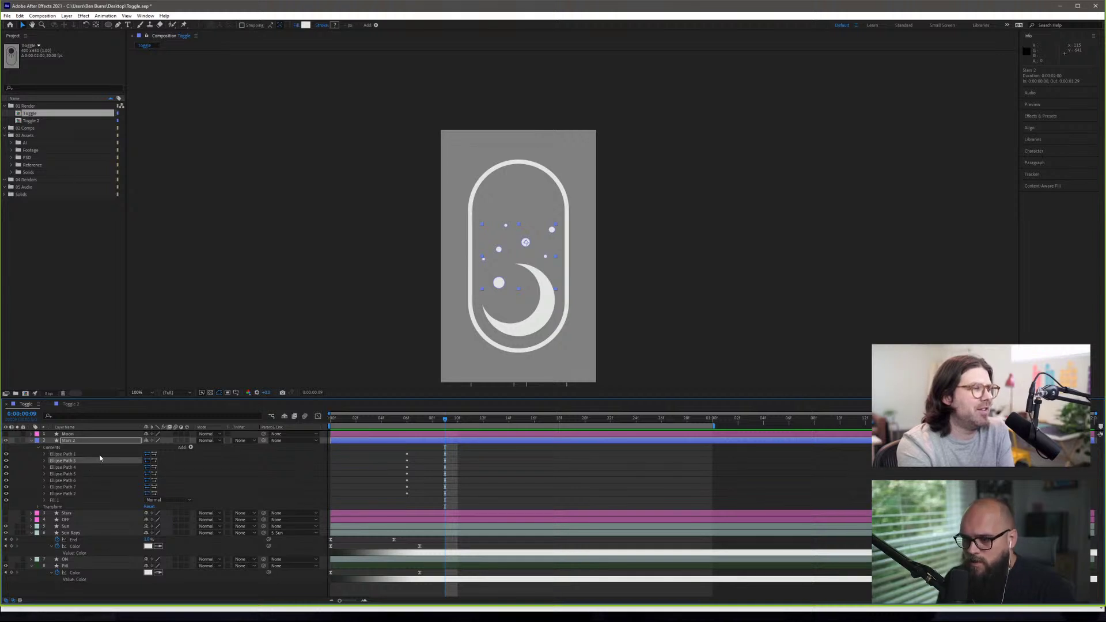
left_click(71, 455)
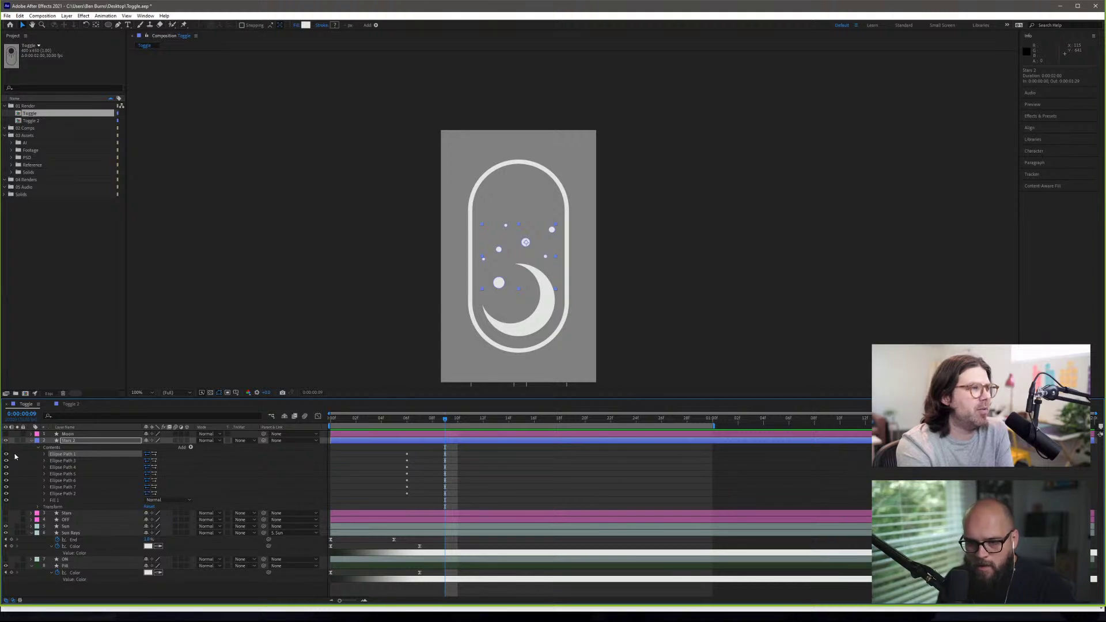
left_click(79, 461)
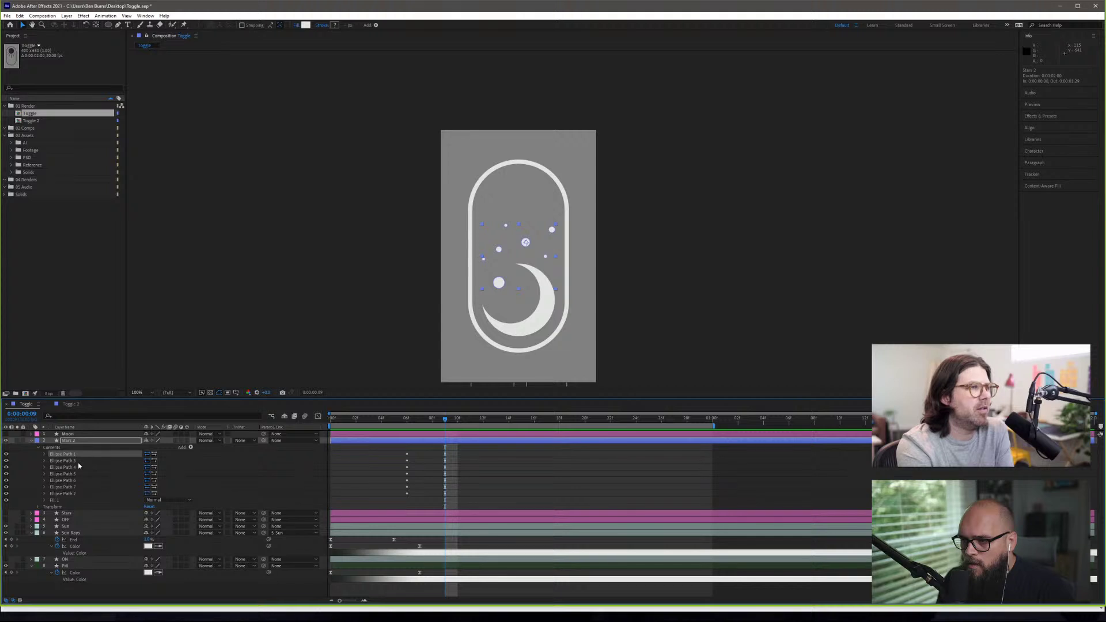
left_click(77, 454)
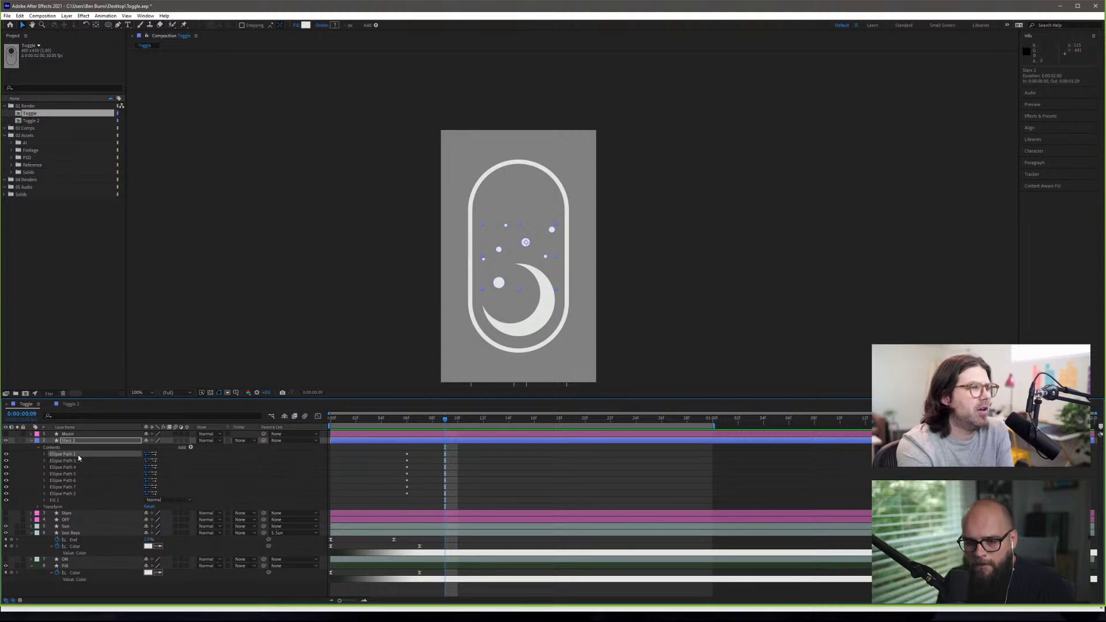
left_click(19, 452)
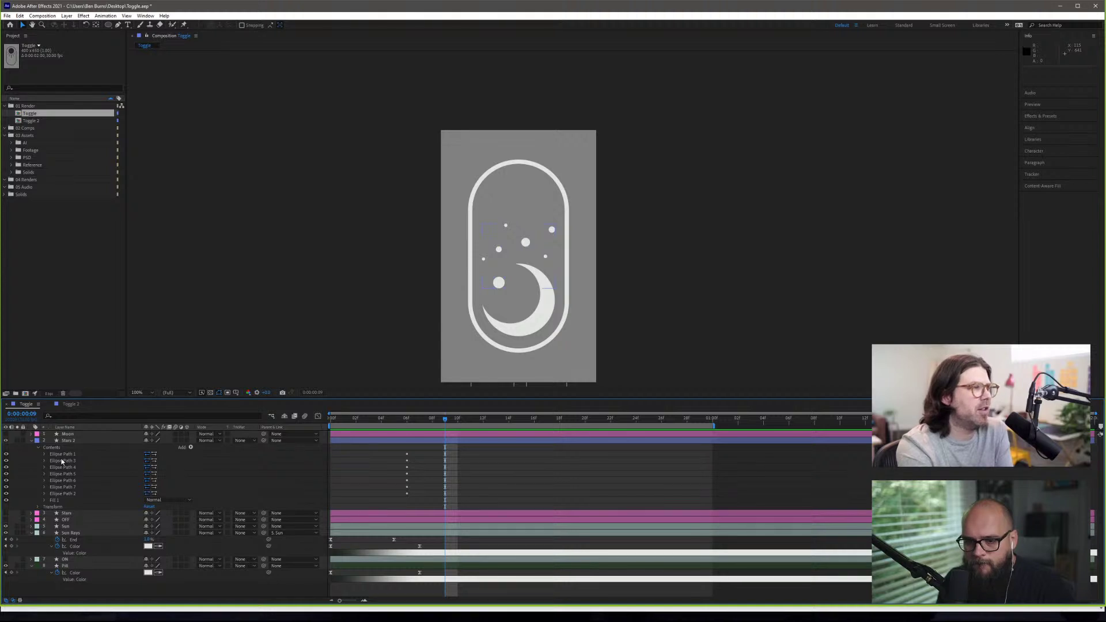
- Toggle path visibility to identify the uppermost stars, and reorder Ellipse Path 3 and Ellipse Path 4 above Ellipse Path 1
left_click(7, 455)
left_click(7, 455)
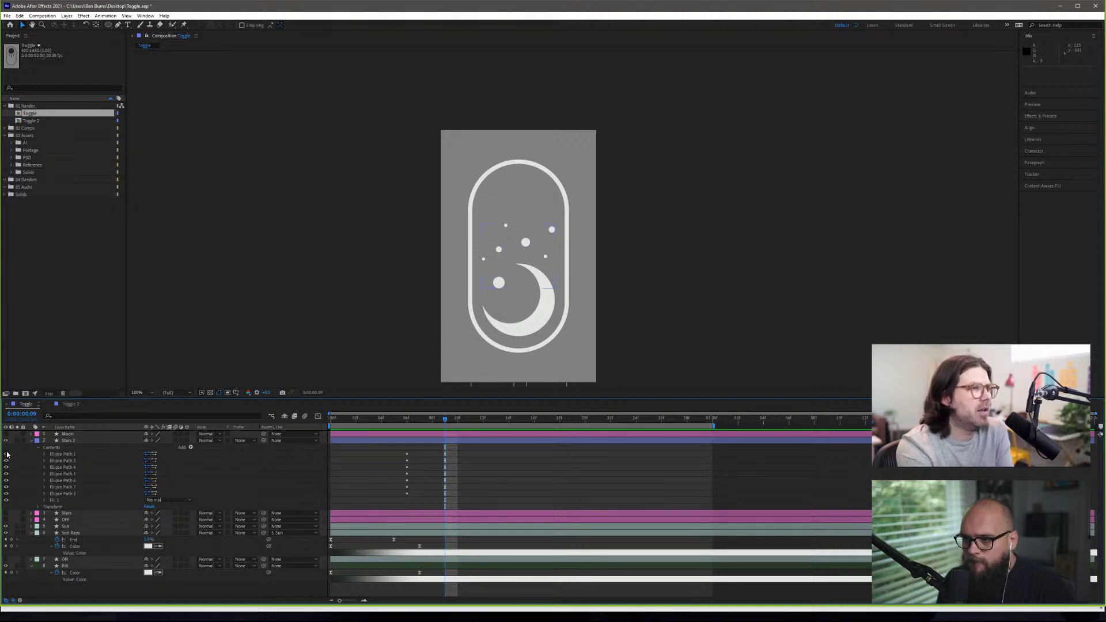
left_click(7, 454)
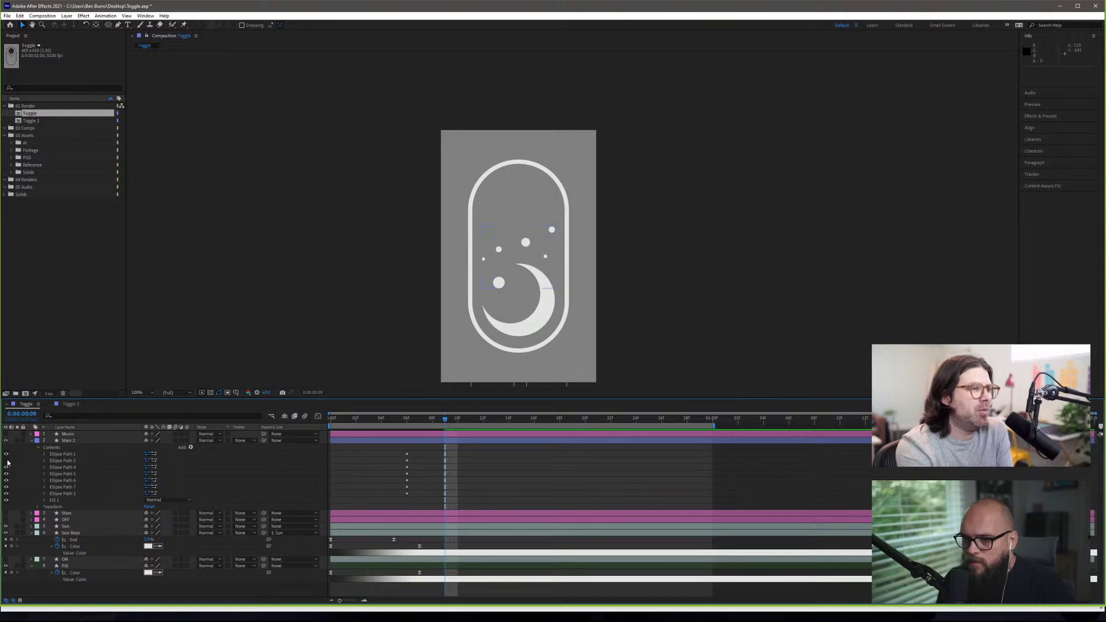
left_click(7, 455)
left_click_drag(55, 463, 66, 455)
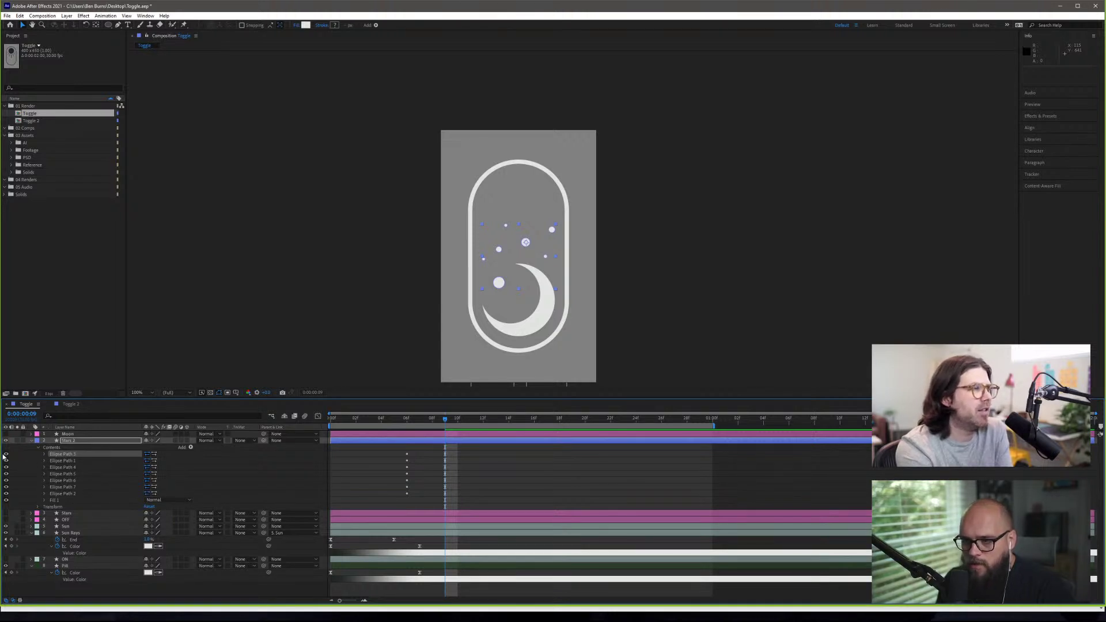
key("F2")
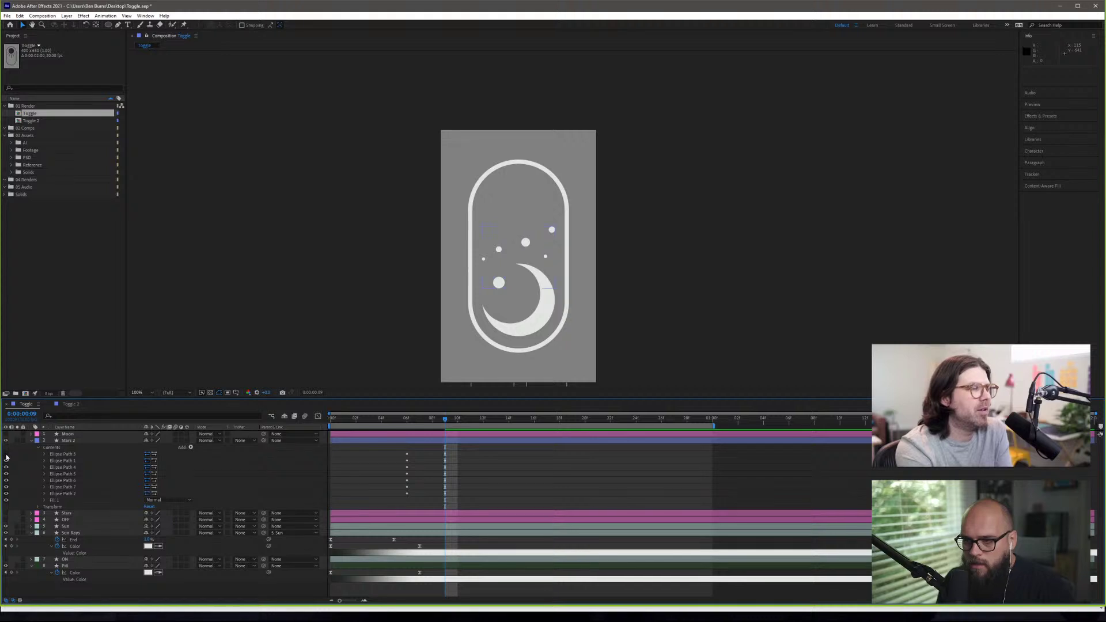
left_click(6, 460)
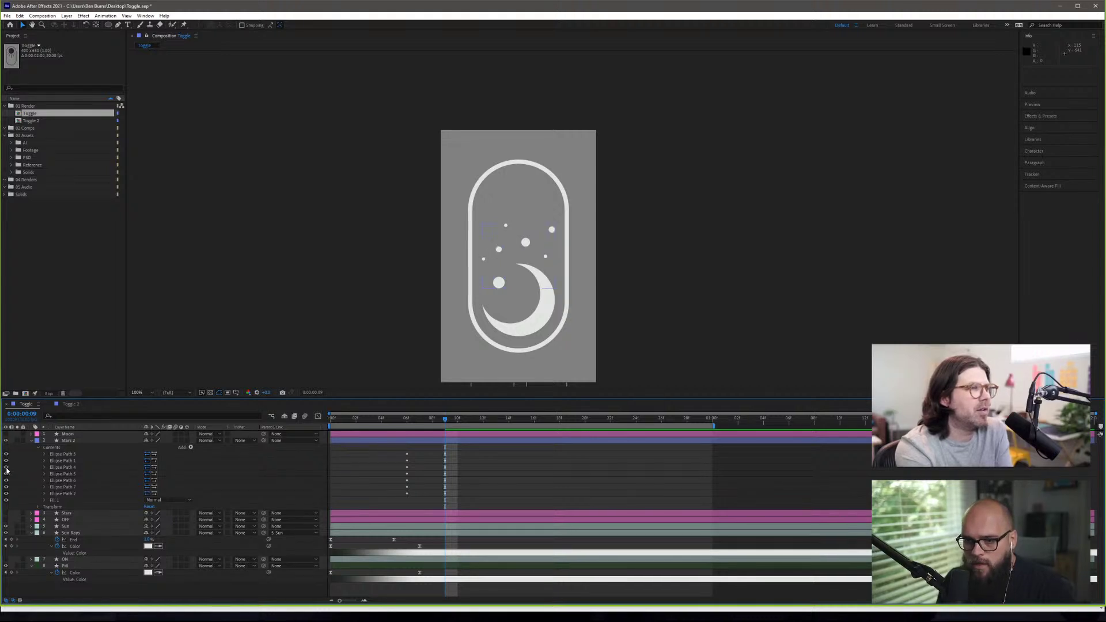
left_click_drag(64, 467, 40, 467)
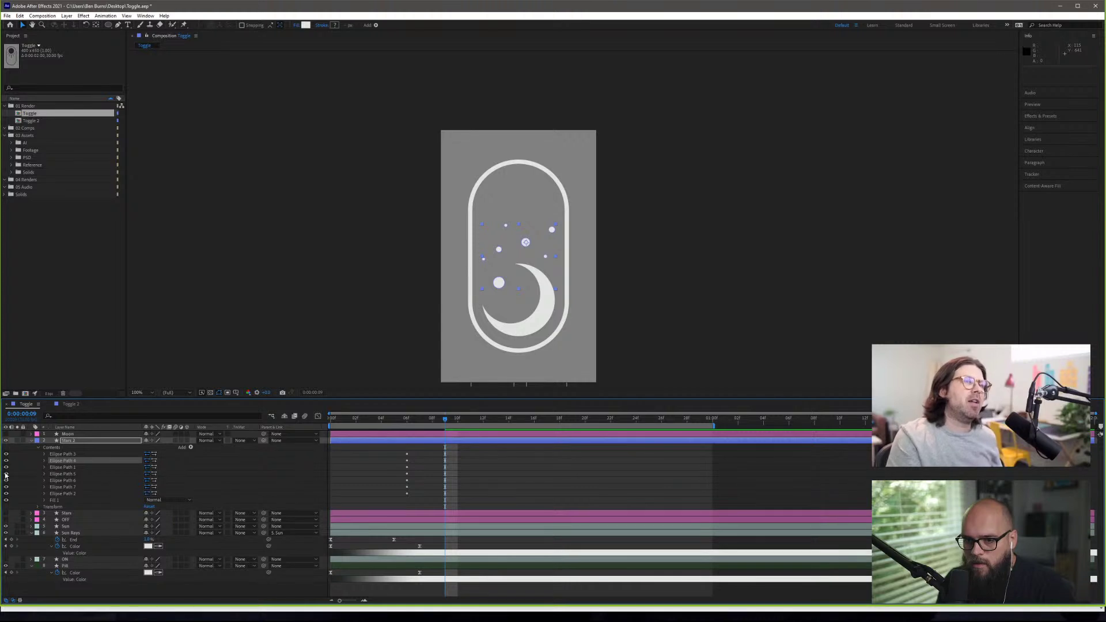
- Identify the remaining stars by toggling visibility, and move Ellipse Path 7 above Ellipse Path 5 and Ellipse Path 2 above Ellipse Path 1
left_click(6, 481)
left_click(6, 481)
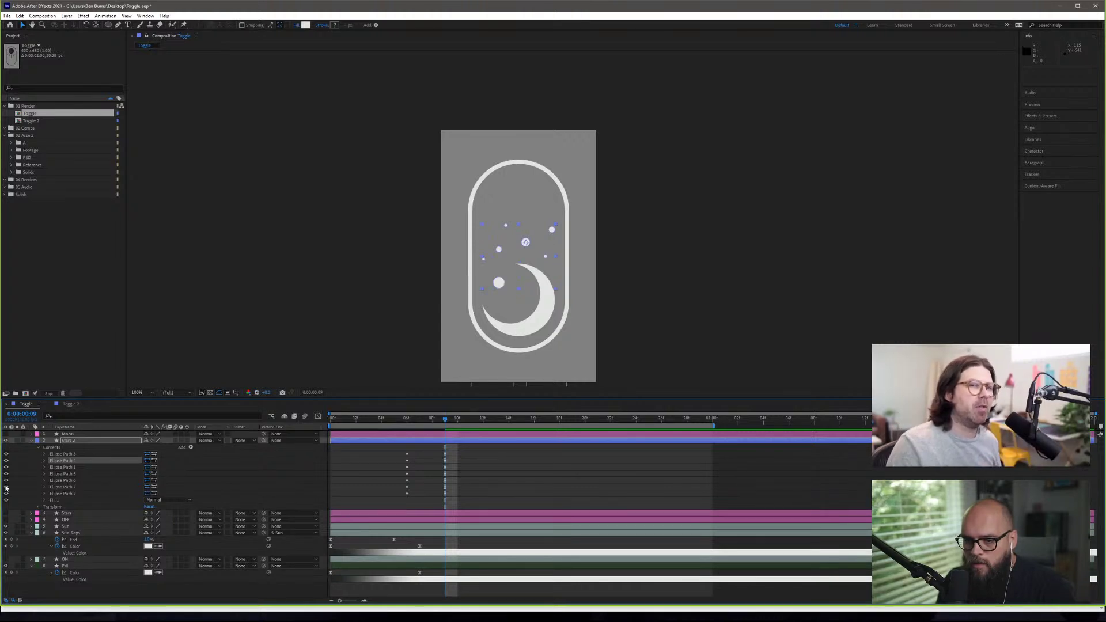
left_click_drag(53, 488, 51, 471)
left_click(6, 487)
left_click(6, 487)
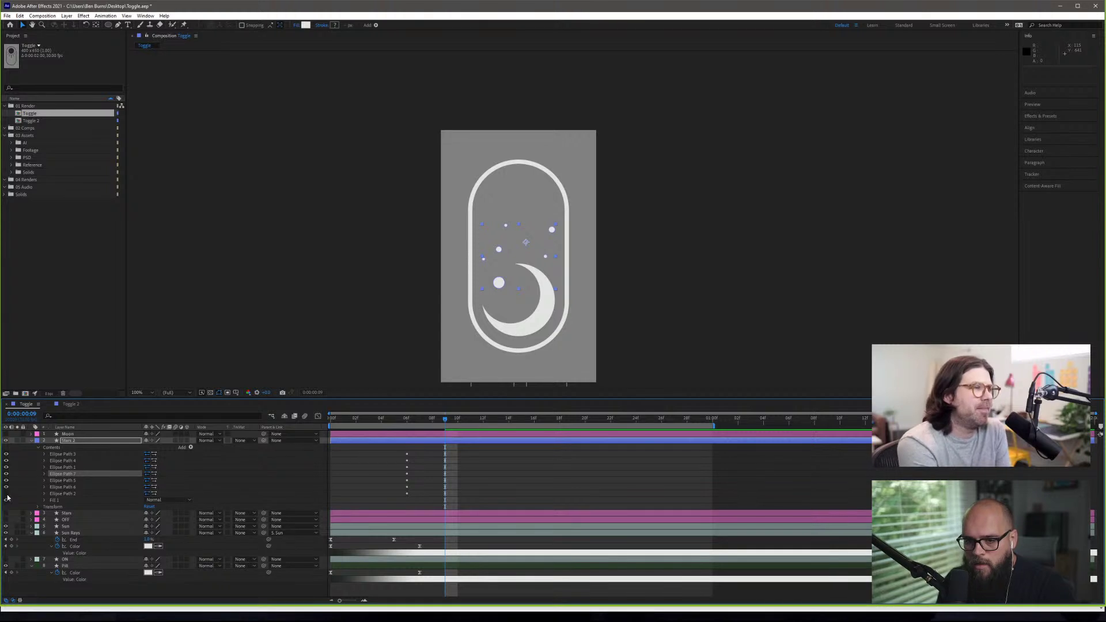
left_click(62, 493)
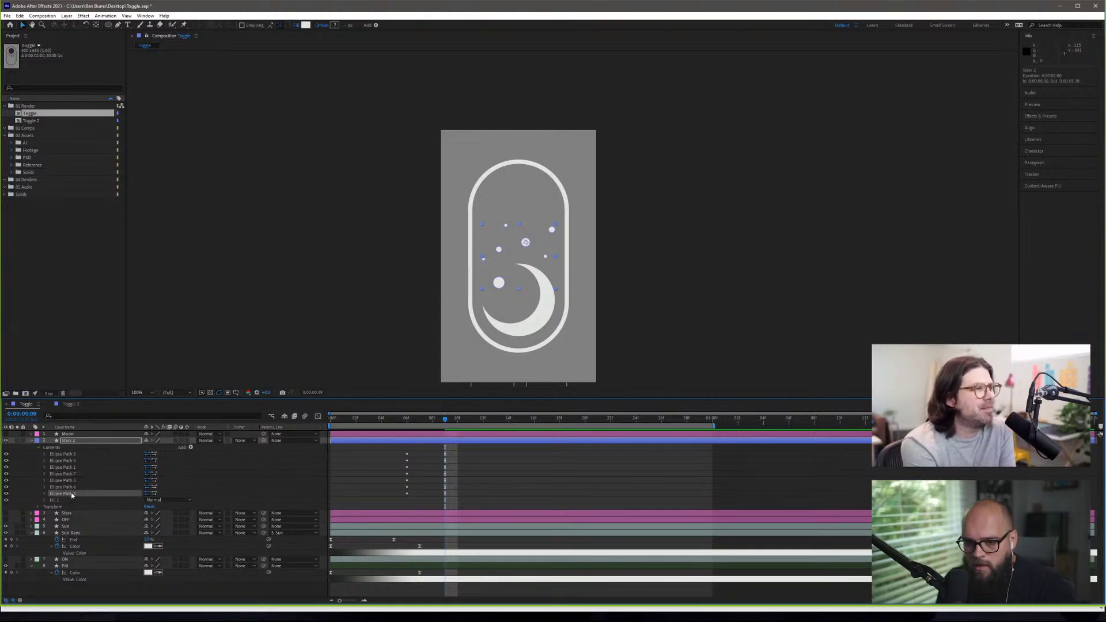
left_click_drag(72, 495, 69, 465)
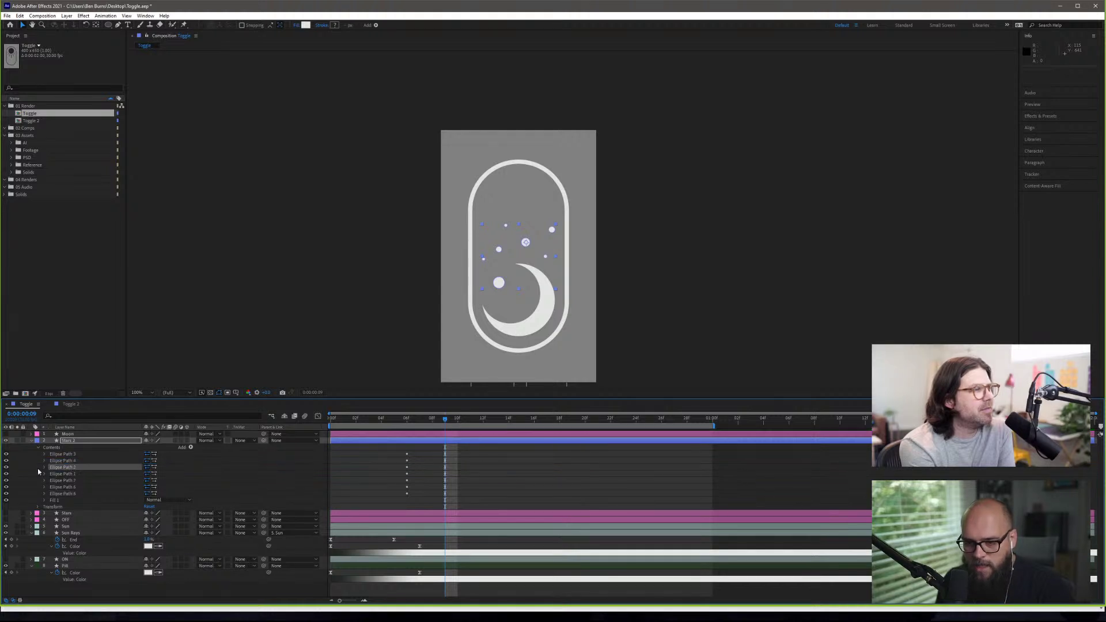
- Hide the ellipse paths one after another in list order to check the sequence against the stars' positions
left_click(7, 461)
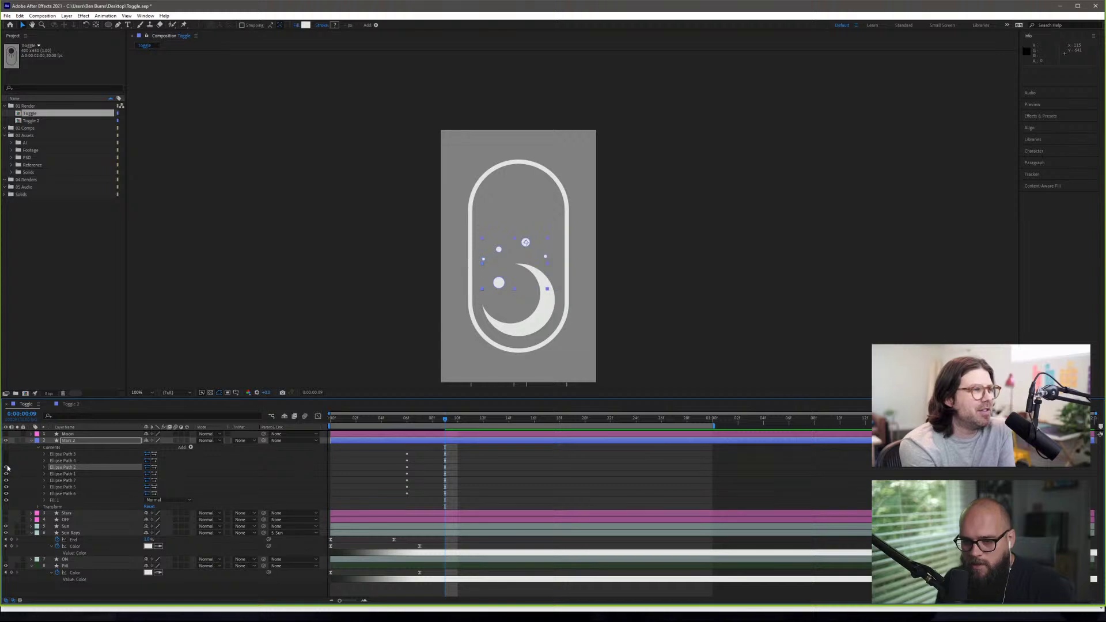
left_click(6, 467)
left_click(6, 474)
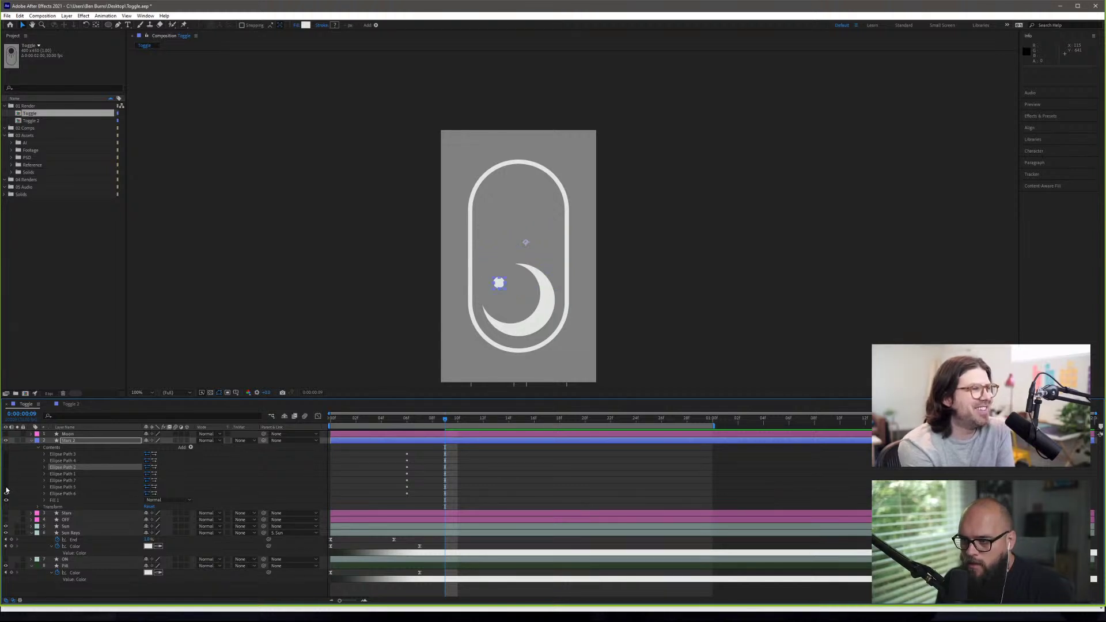
left_click(7, 494)
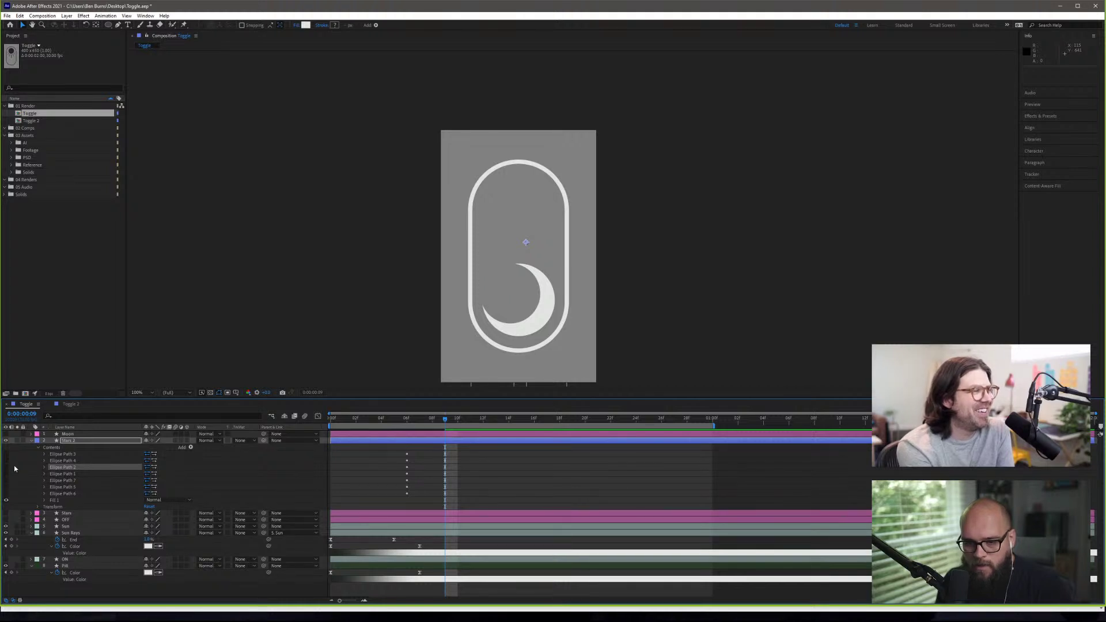
- Make all ellipse paths in Stars 2 visible again and reveal only the layer's keyframed Size properties
left_click_drag(6, 492, 5, 454)
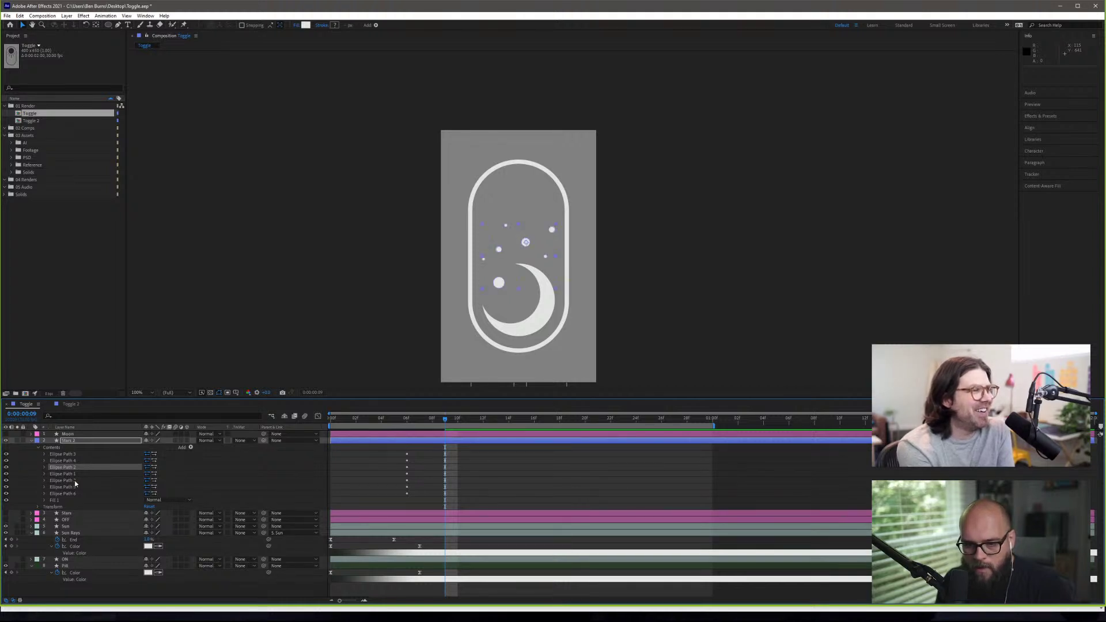
left_click(54, 448)
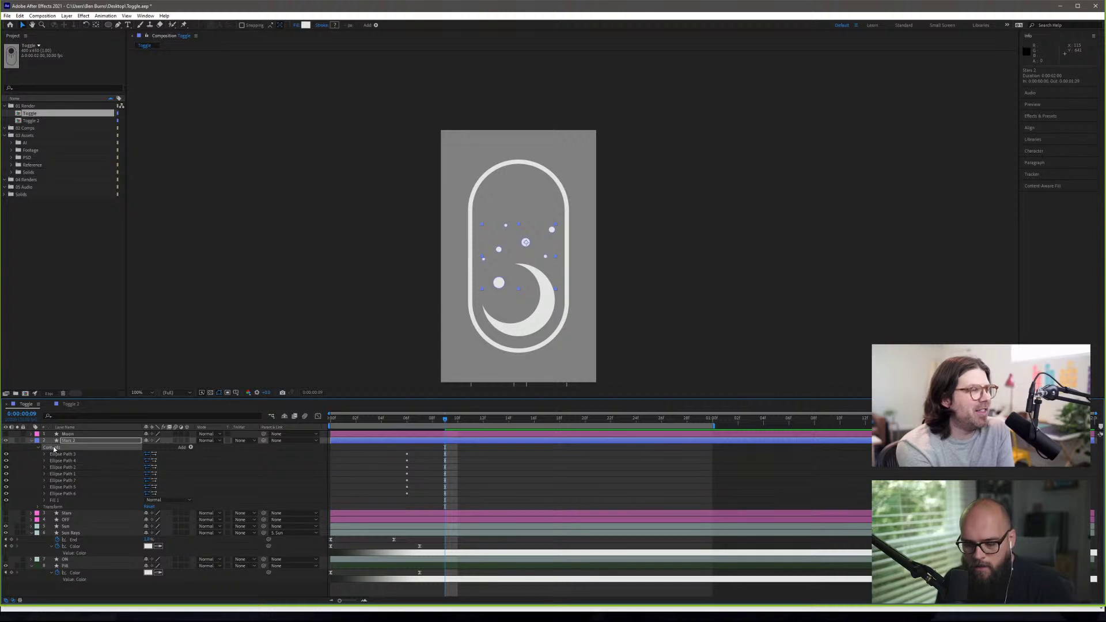
key("u")
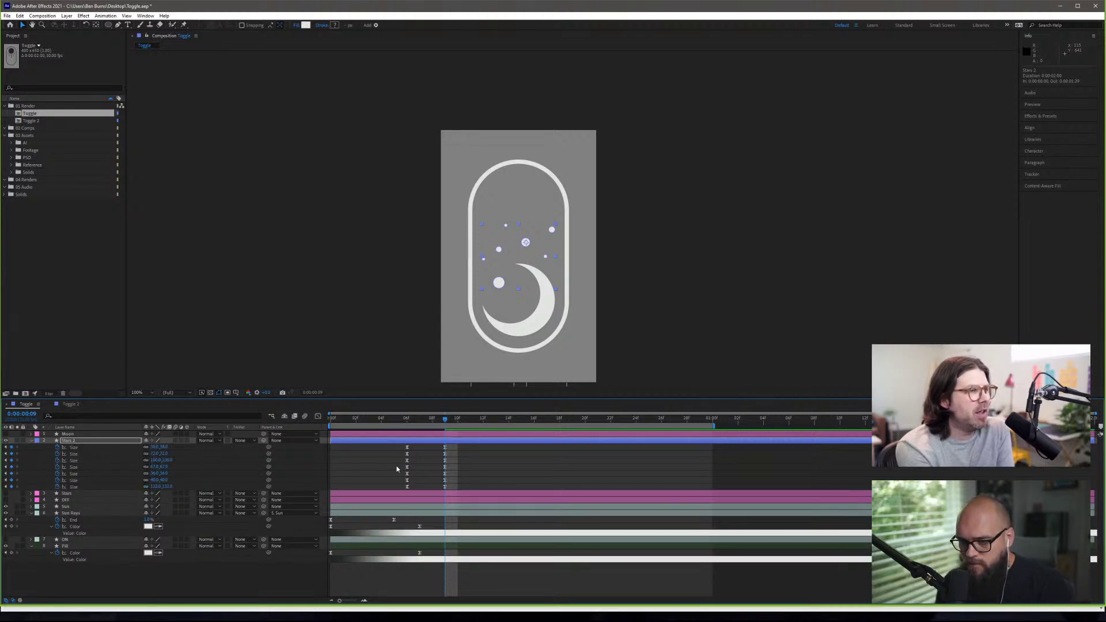
- Stagger the stars' Size keyframes upward from the last row, shifting each successive pair of rows one frame earlier, and preview the animation
left_click(455, 457)
left_click(445, 447)
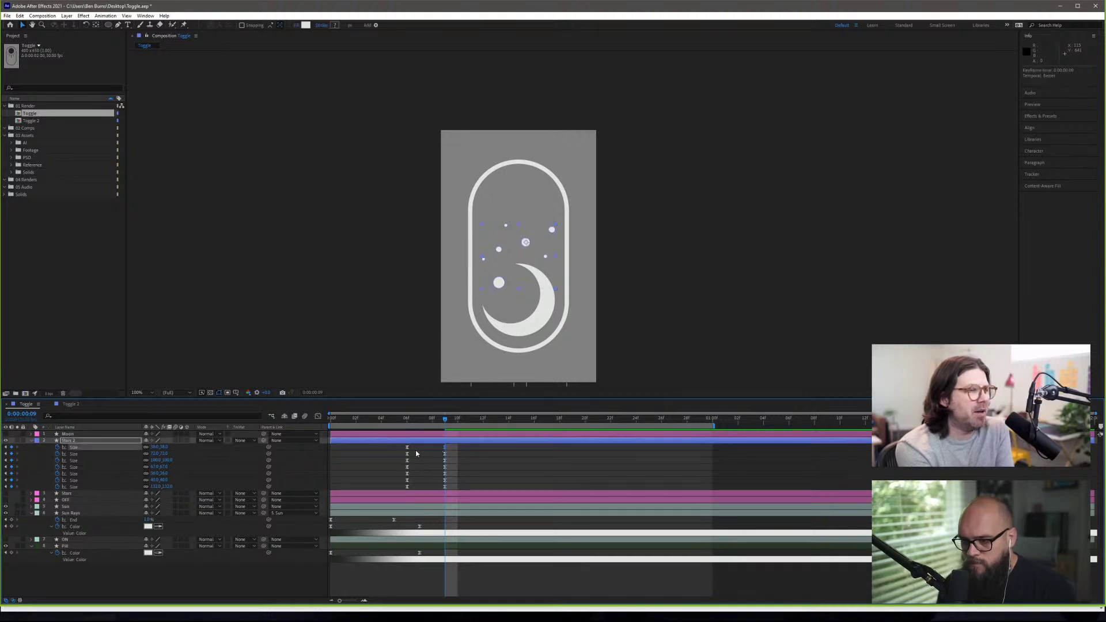
left_click(444, 483)
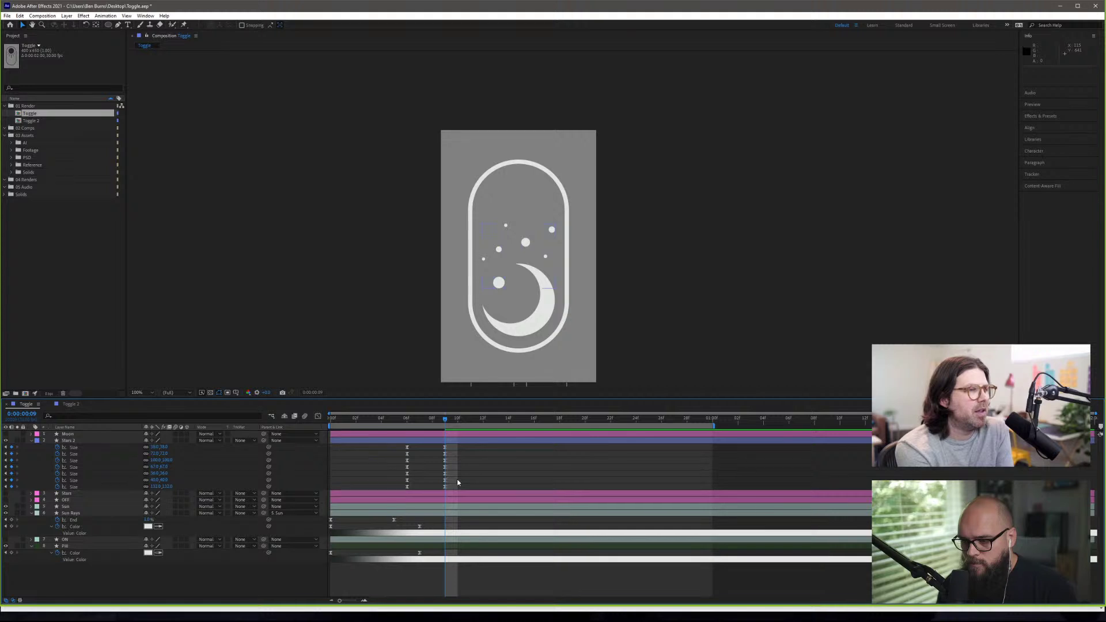
left_click(407, 481)
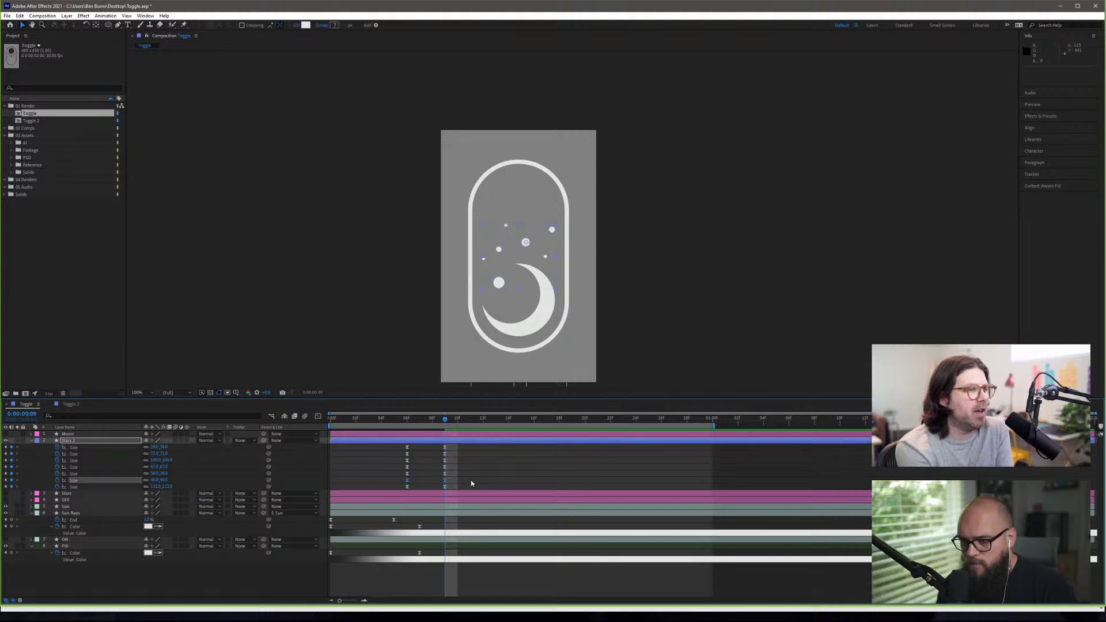
left_click_drag(471, 482, 394, 455)
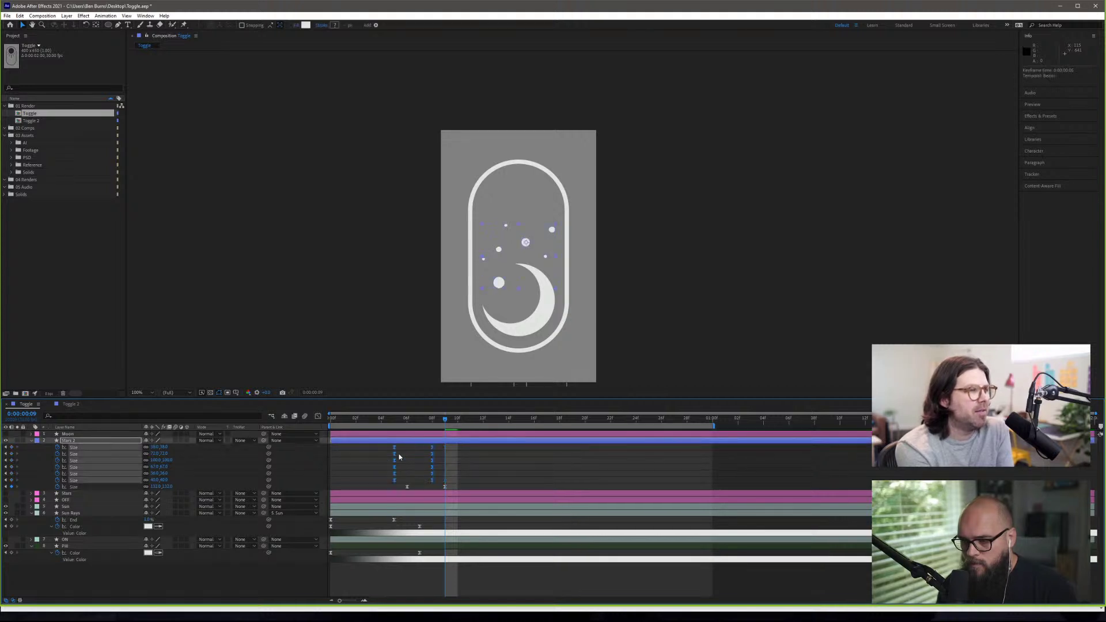
left_click_drag(464, 474, 389, 450)
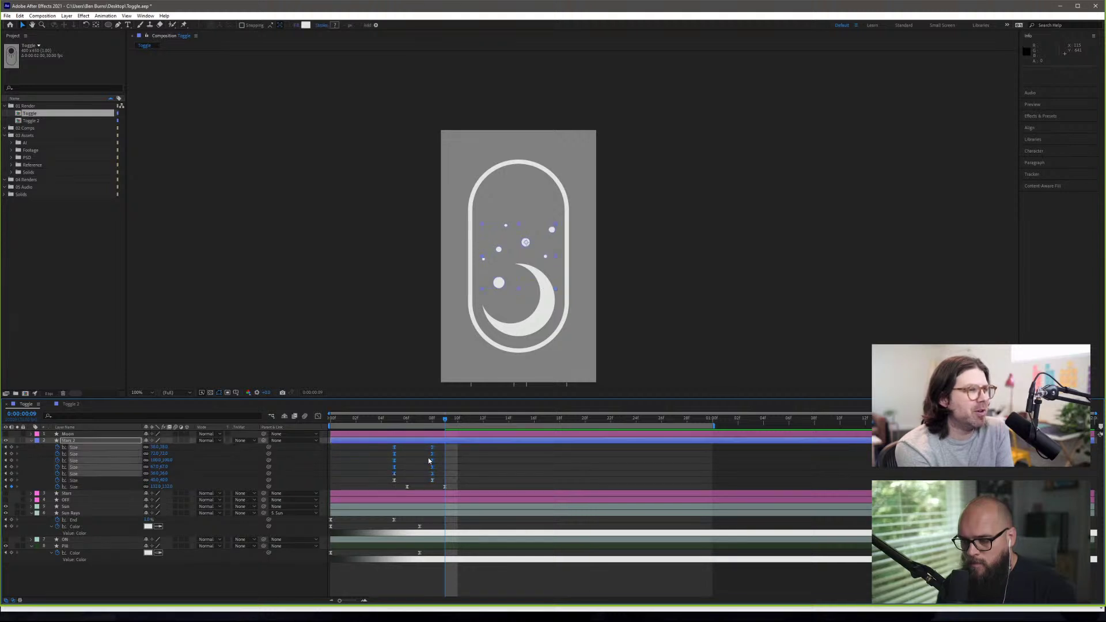
left_click(477, 467)
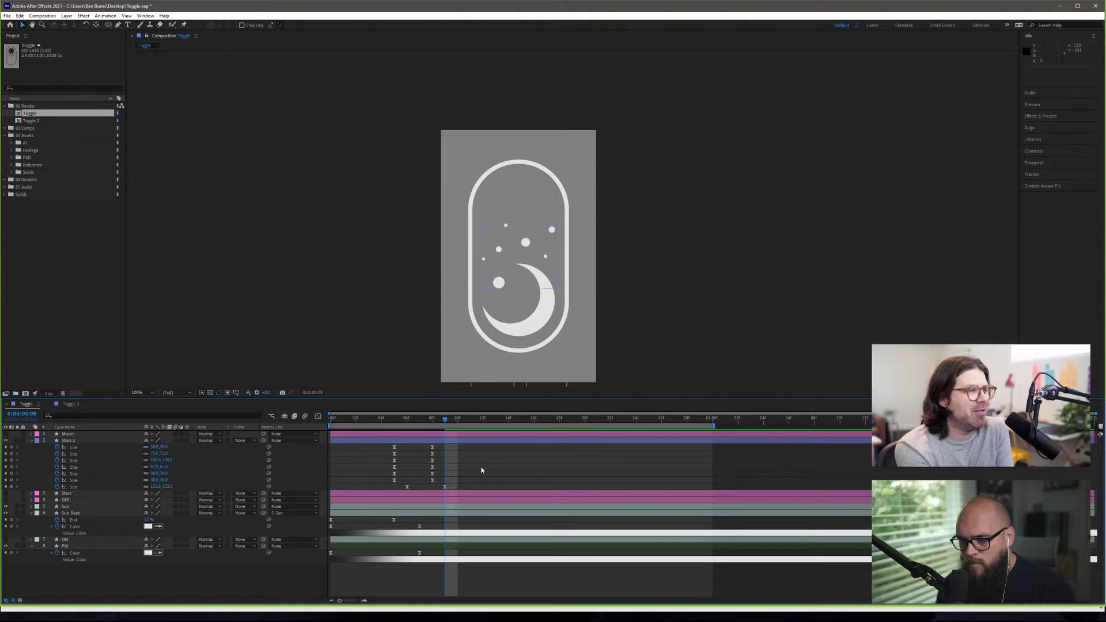
left_click_drag(481, 471, 368, 447)
left_click(436, 458)
key("space")
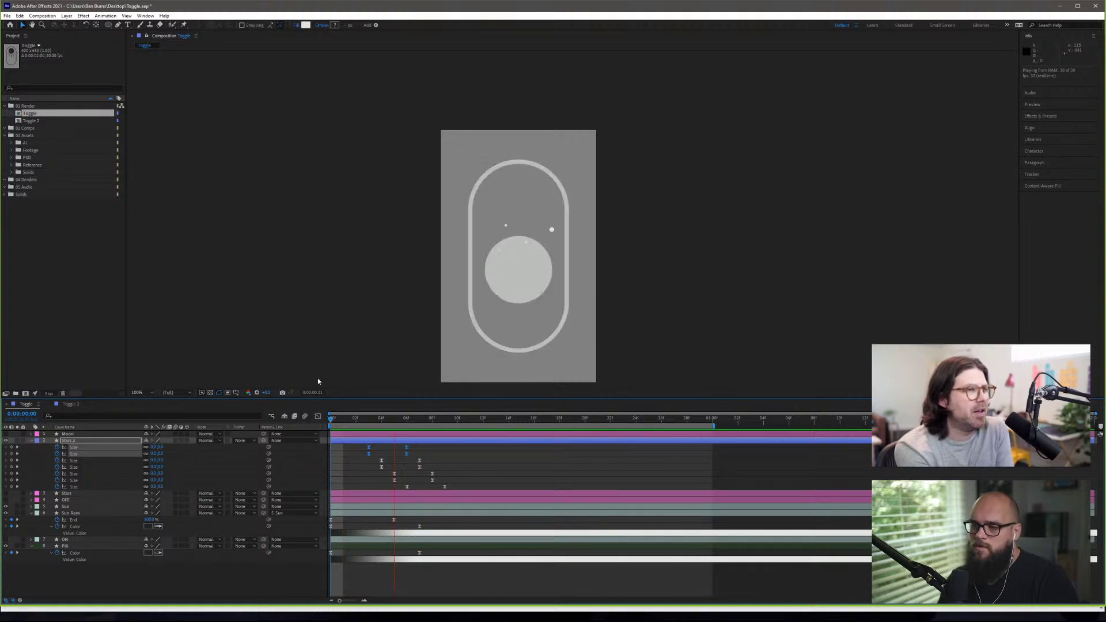
key("space")
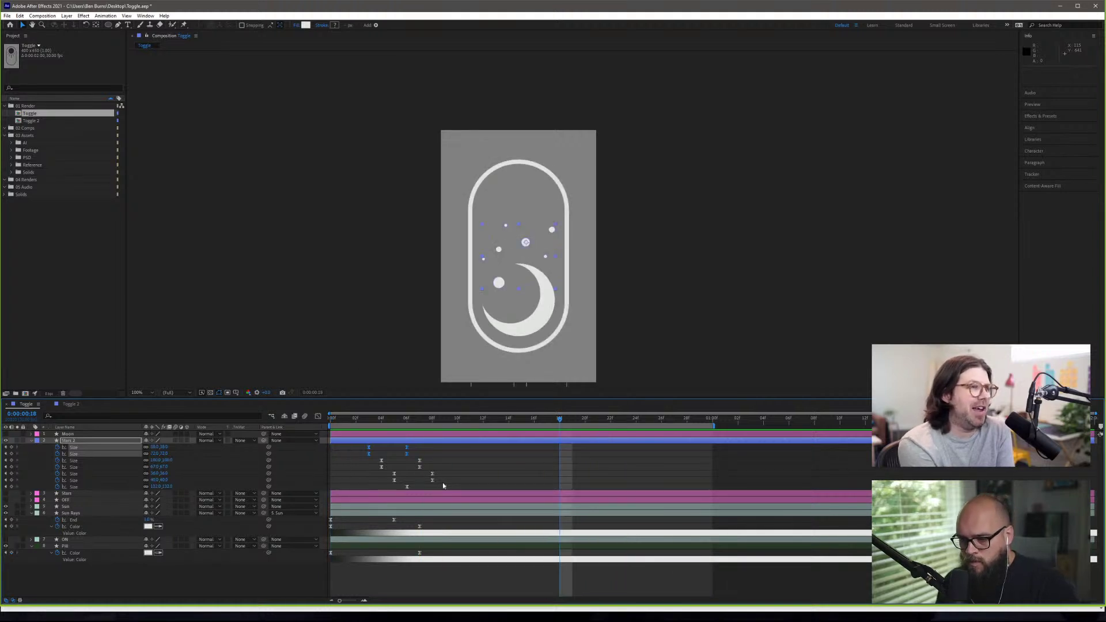
- Move all of the stars' Size keyframes two frames later, so the first pair starts at frame 5, and preview the result
left_click_drag(460, 485, 362, 444)
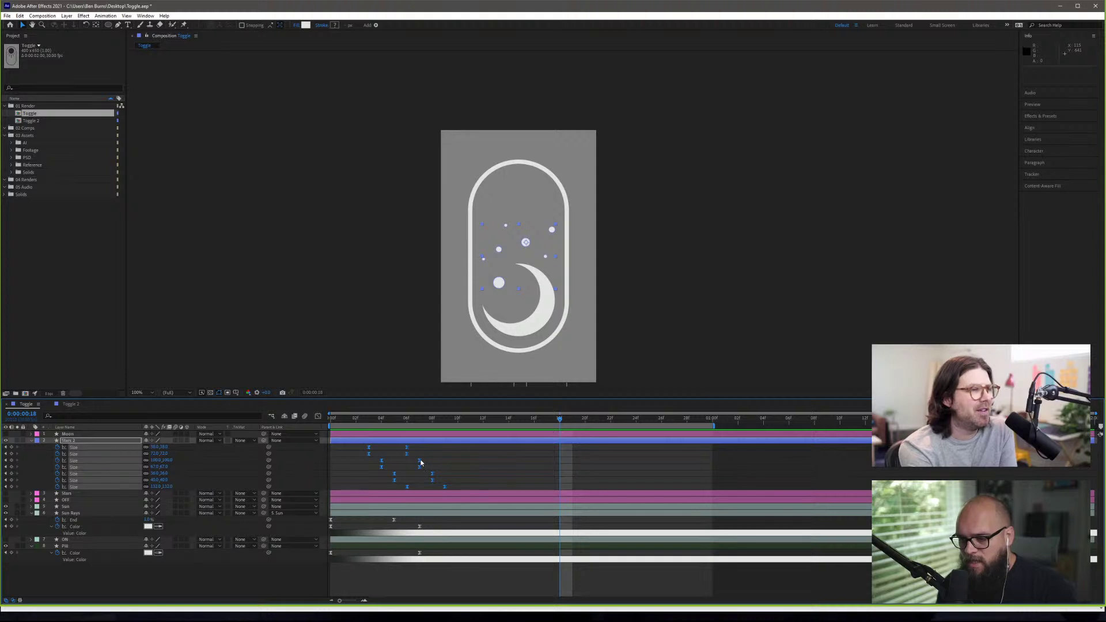
left_click_drag(421, 462, 441, 461)
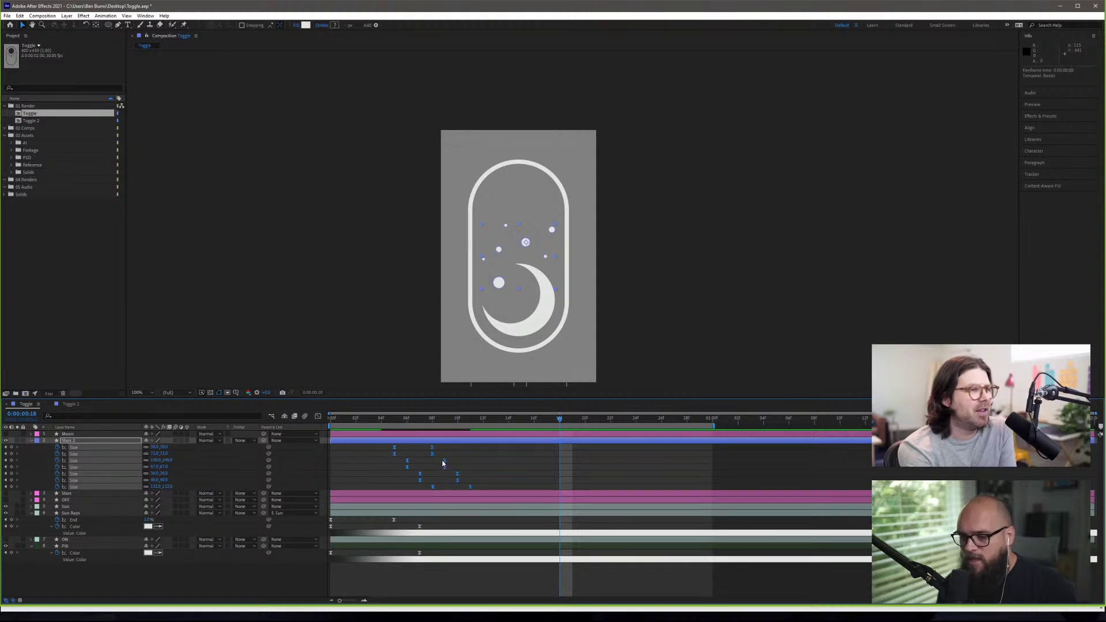
left_click(325, 416)
key("space")
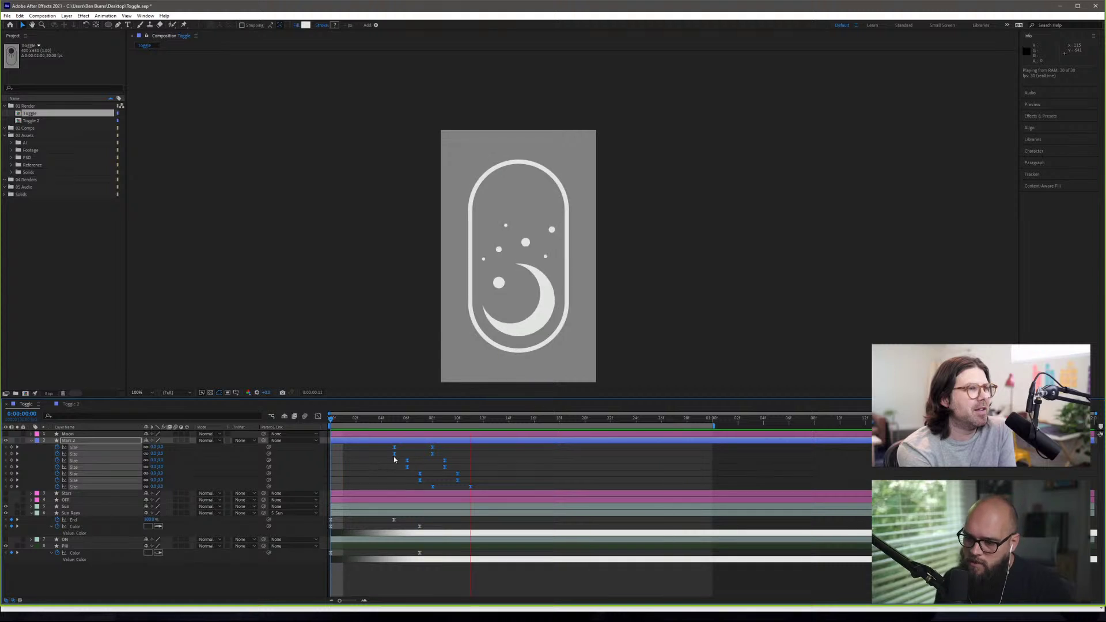
- Try all of the stars' Size keyframes one more frame later, preview the timing, and undo the shift
left_click_drag(394, 456, 402, 457)
key("space")
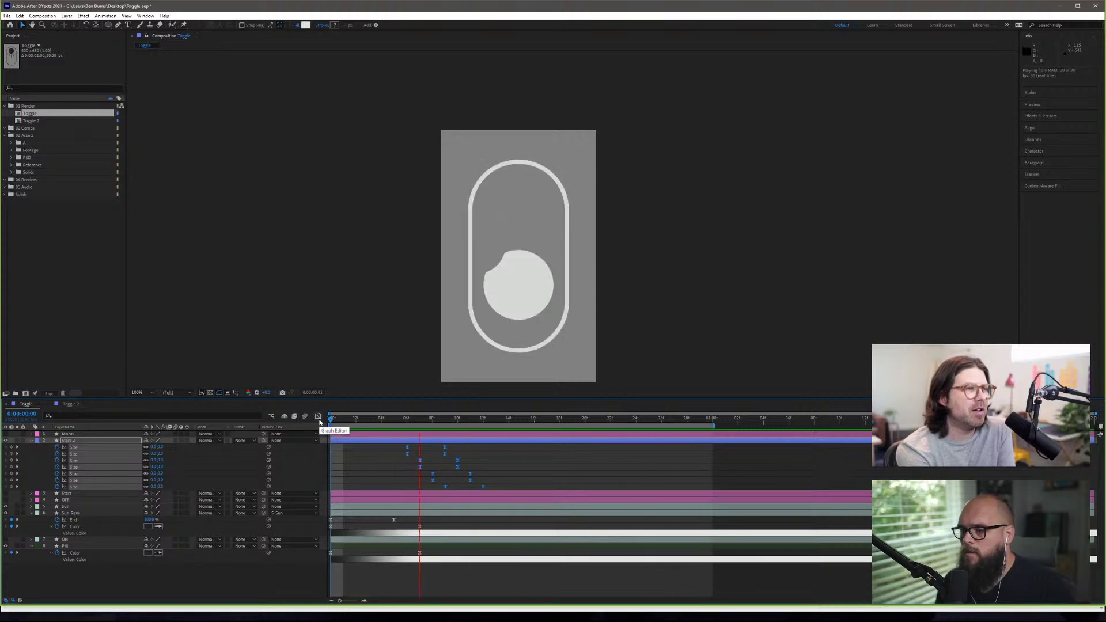
key("space")
key("ctrl+z")
key("ctrl+z")
- Preview the toggle animation with the restored star timing and return to the first frame
left_click(355, 419)
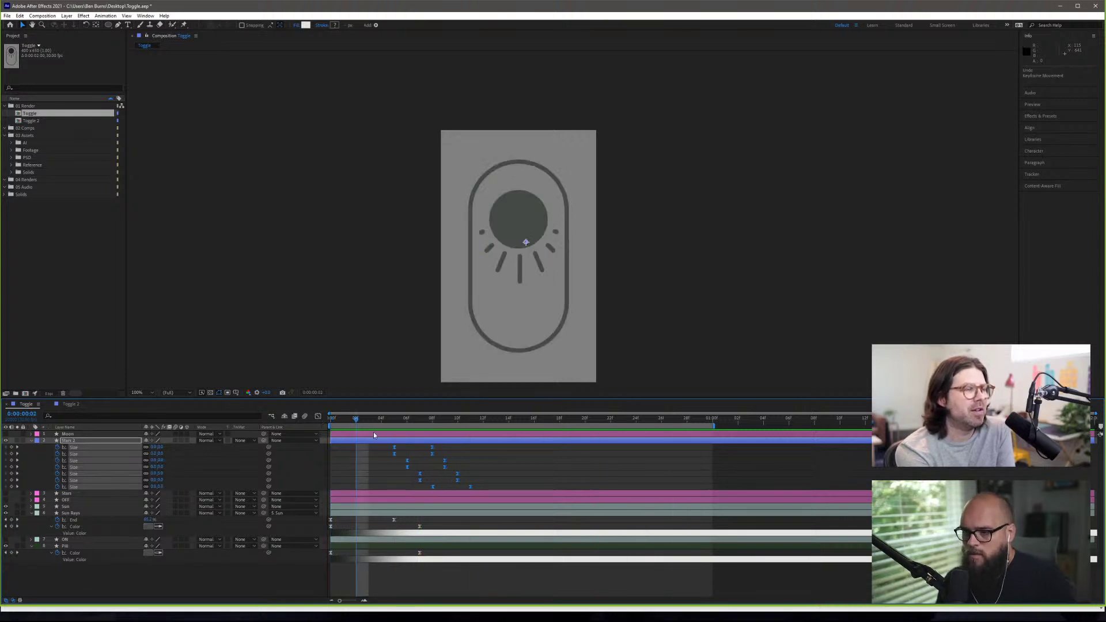
key("space")
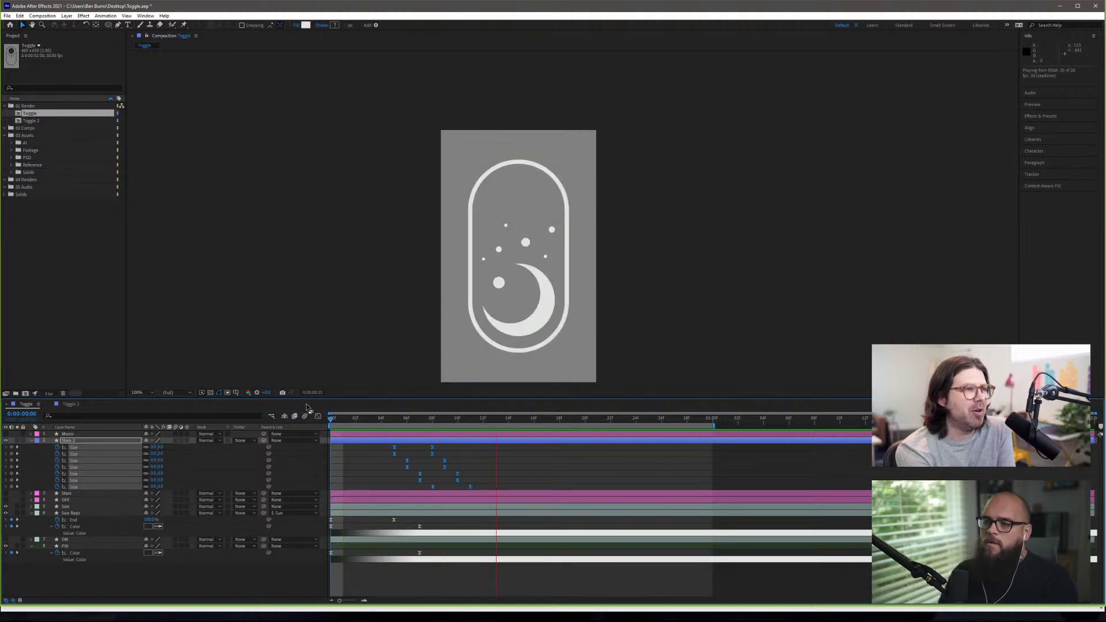
key("space")
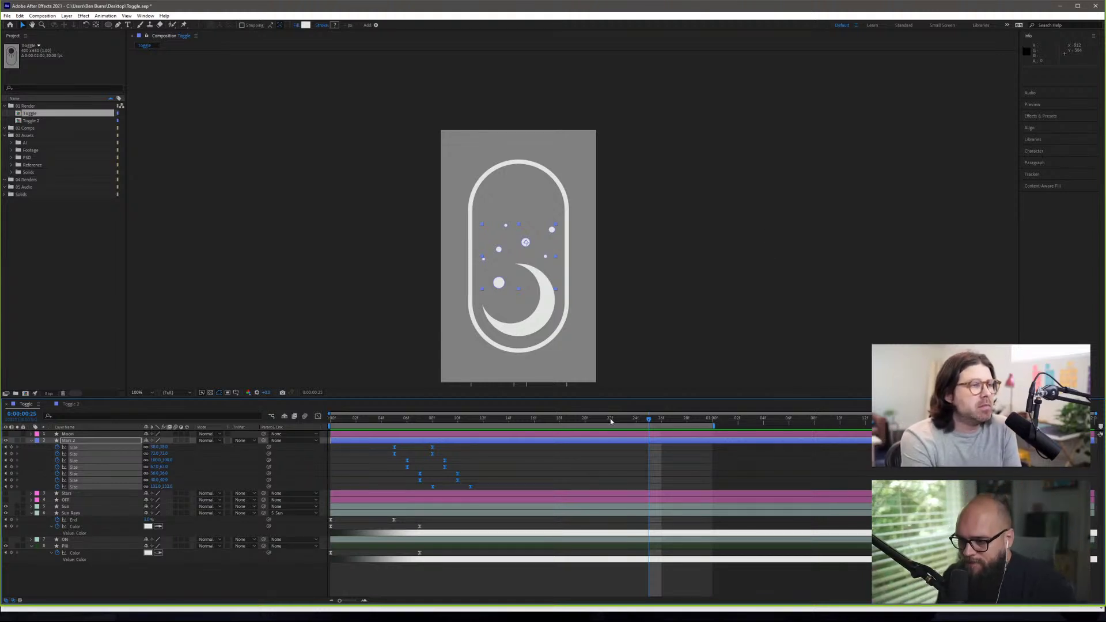
left_click_drag(346, 425, 330, 422)
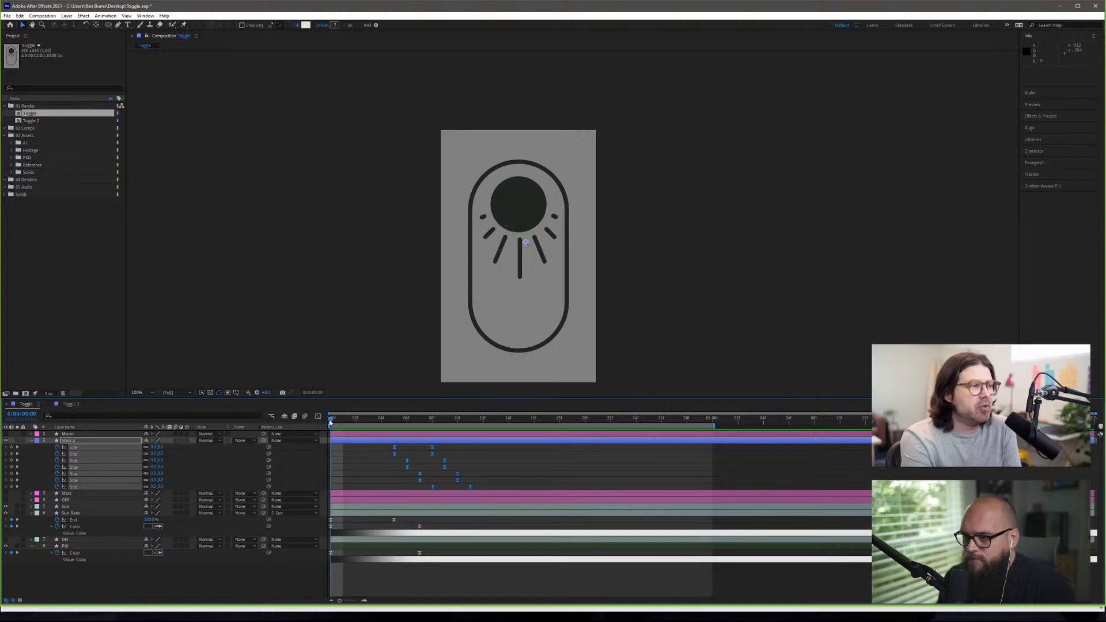
- Examine the Sun layer's contents, Mask 1 and transform properties, and collapse the layer
left_click(31, 506)
scroll(35, 518, "down", 2)
left_click(66, 527)
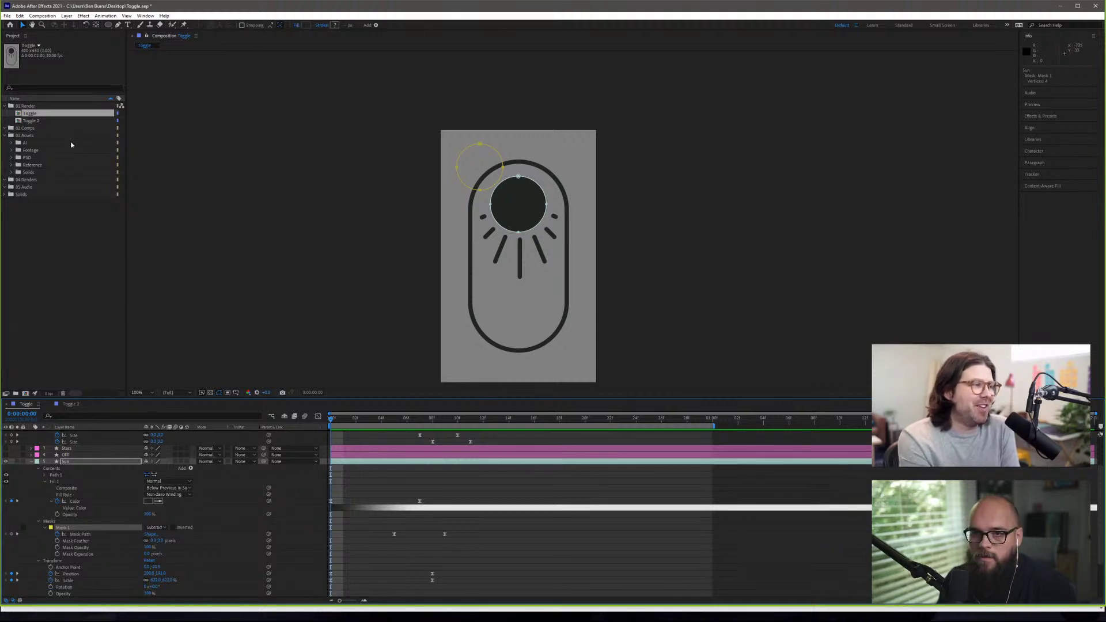
right_click(58, 118)
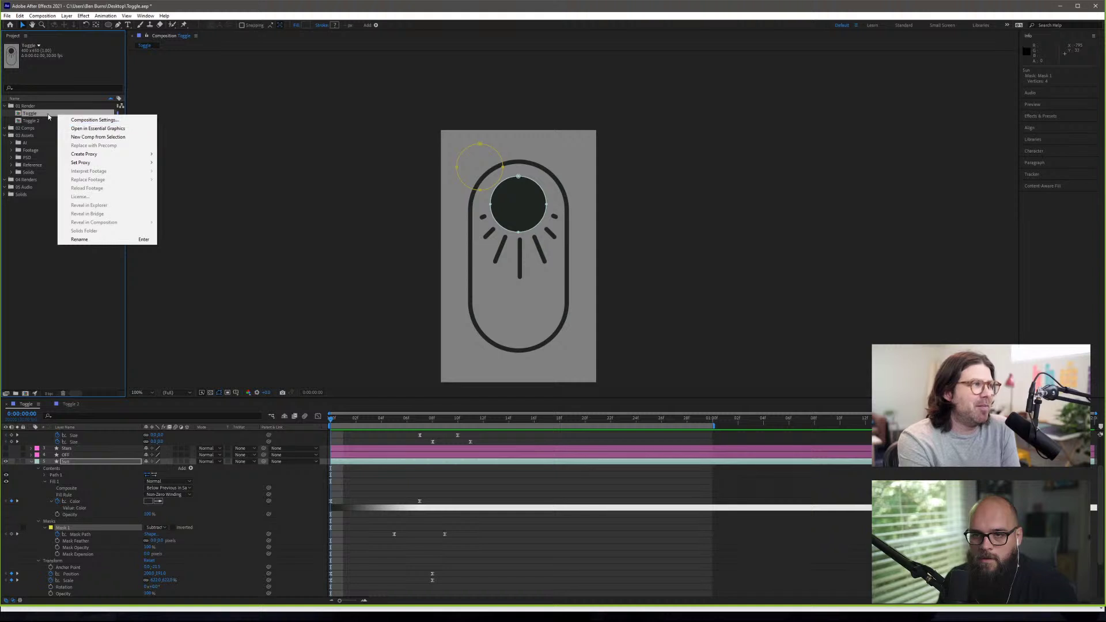
left_click(21, 114)
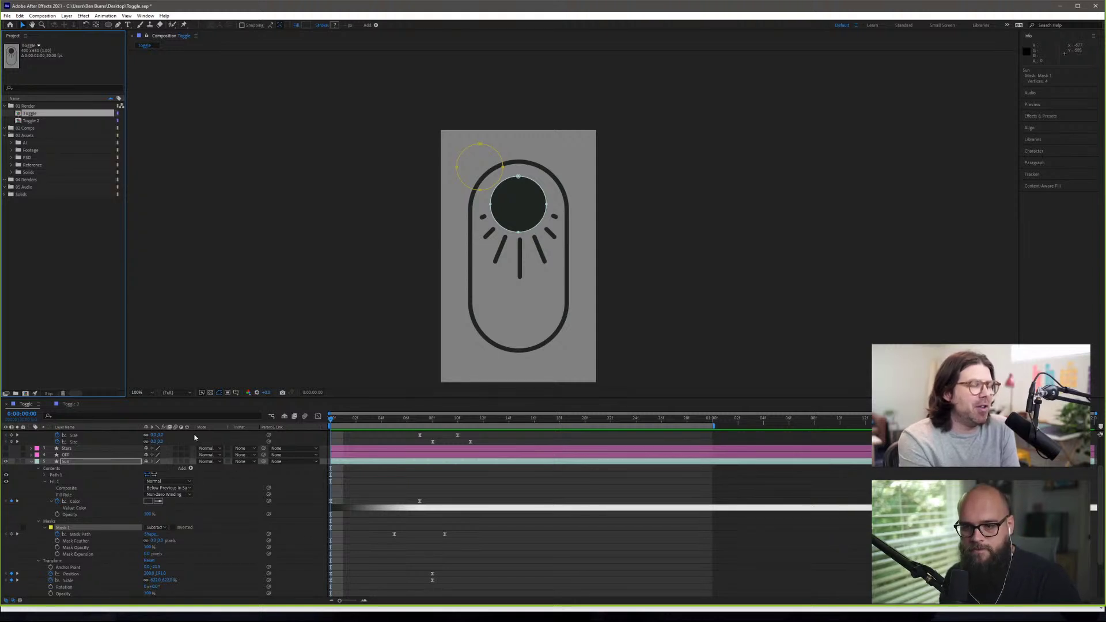
left_click(31, 461)
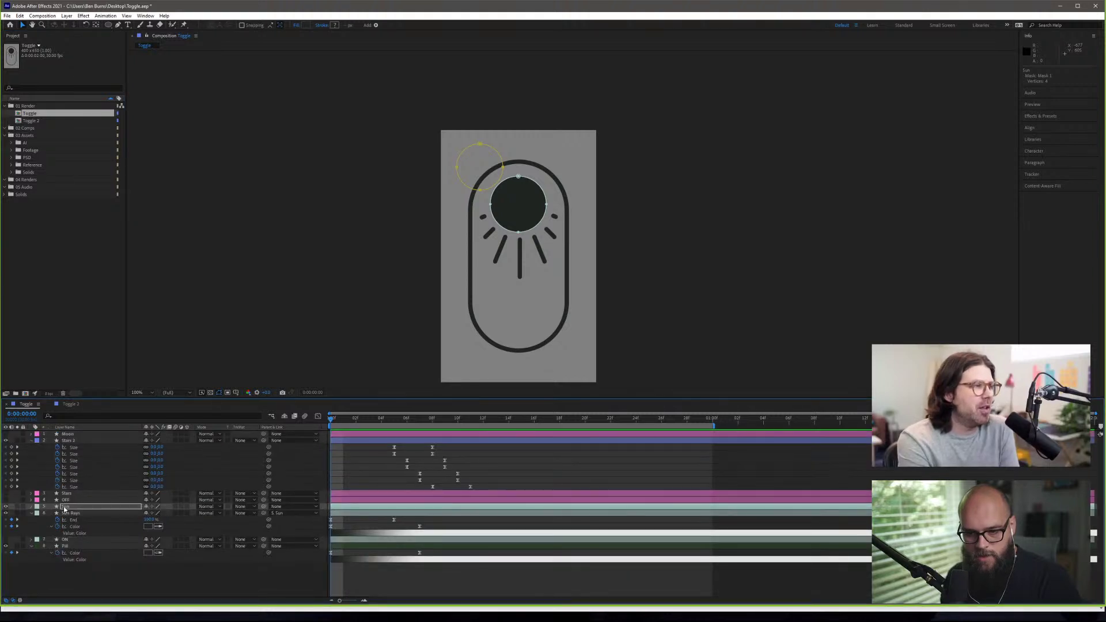
- Duplicate the Sun layer and hide the original
left_click(81, 501)
left_click(81, 506)
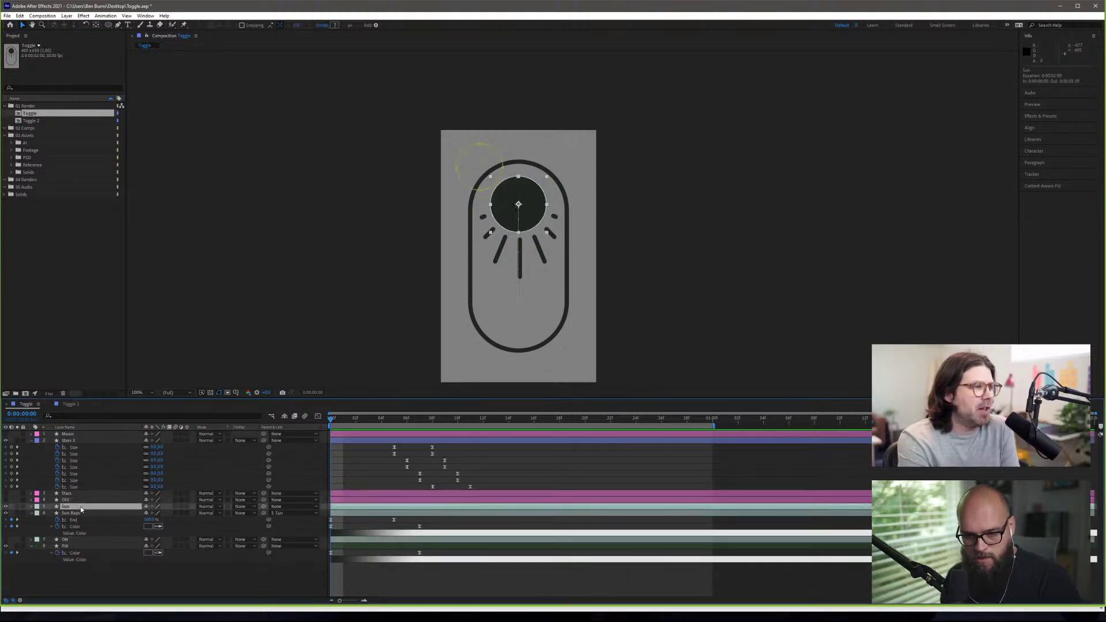
key("ctrl+d")
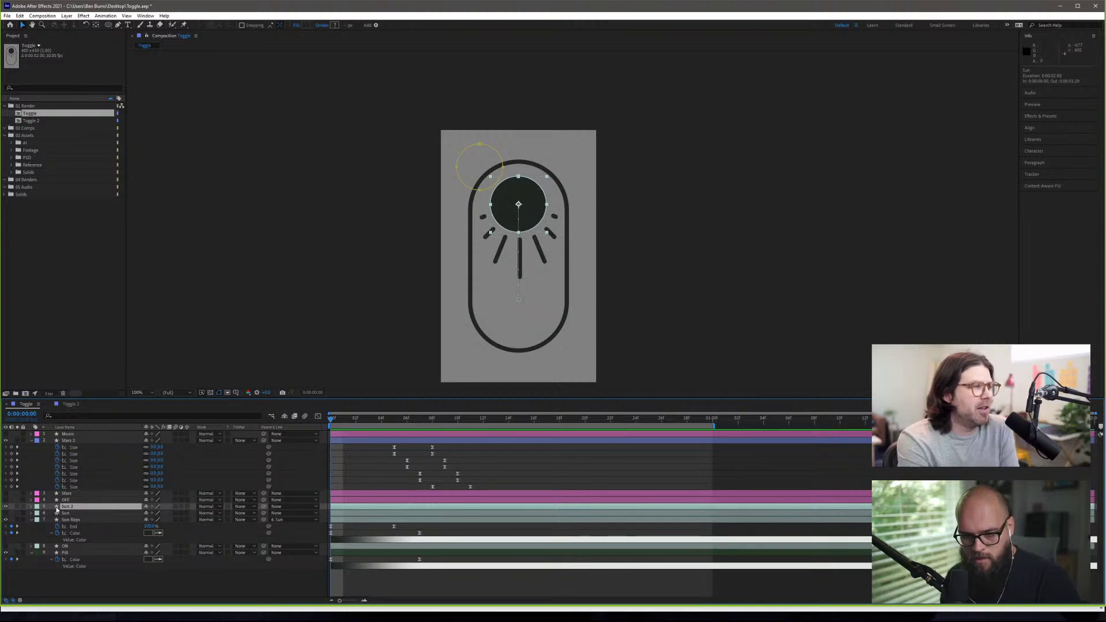
- Expand the Sun 2 layer's masks and reveal the properties of Mask 1
left_click(31, 507)
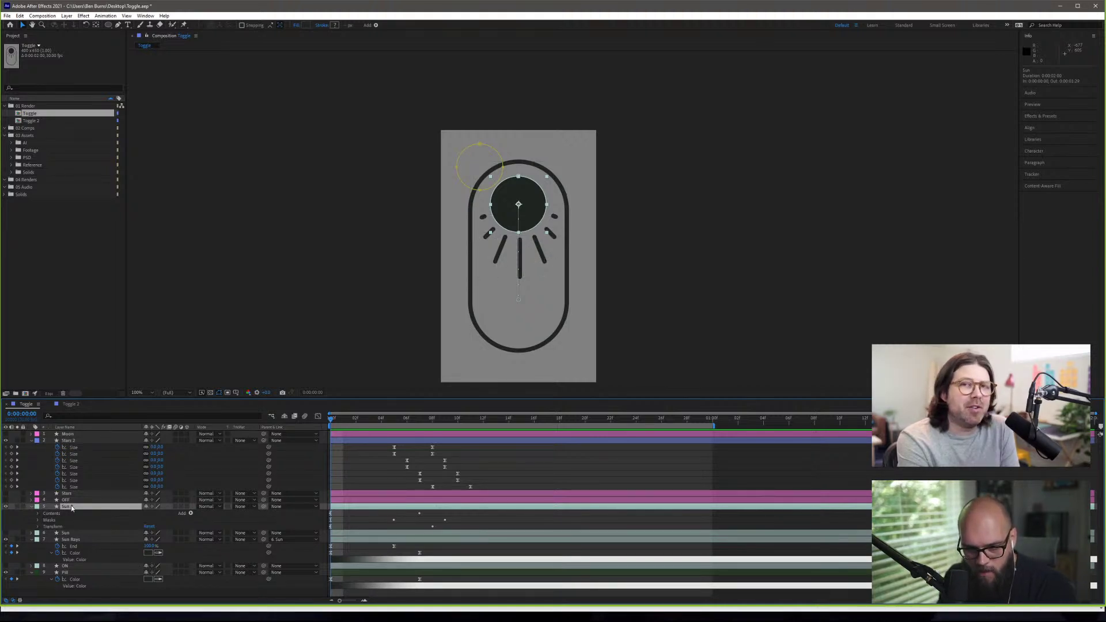
left_click(37, 520)
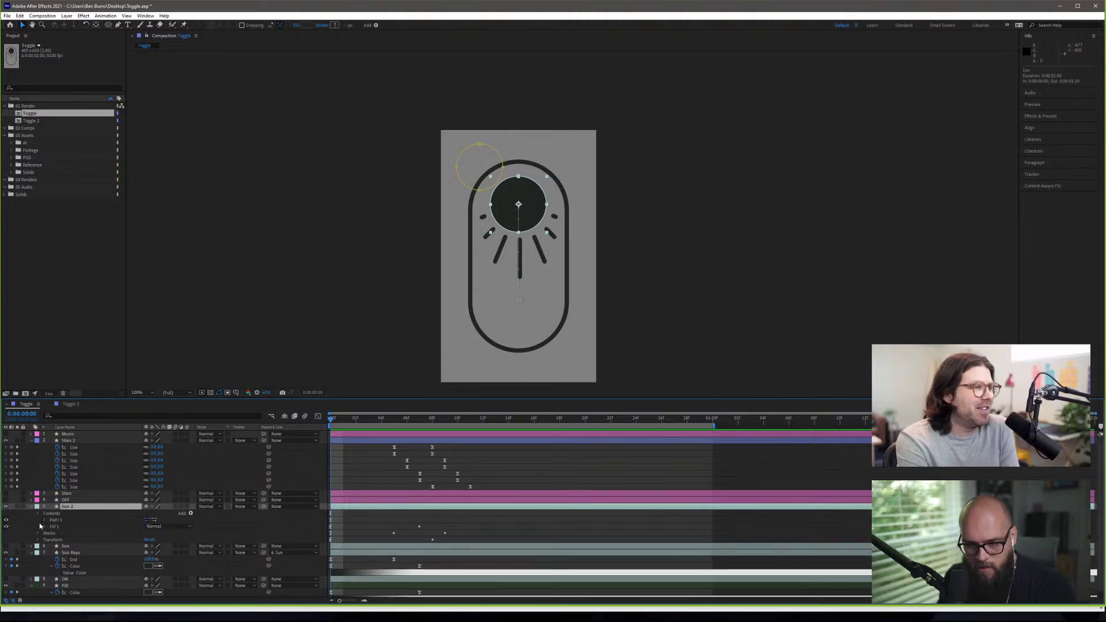
left_click(37, 521)
left_click(37, 521)
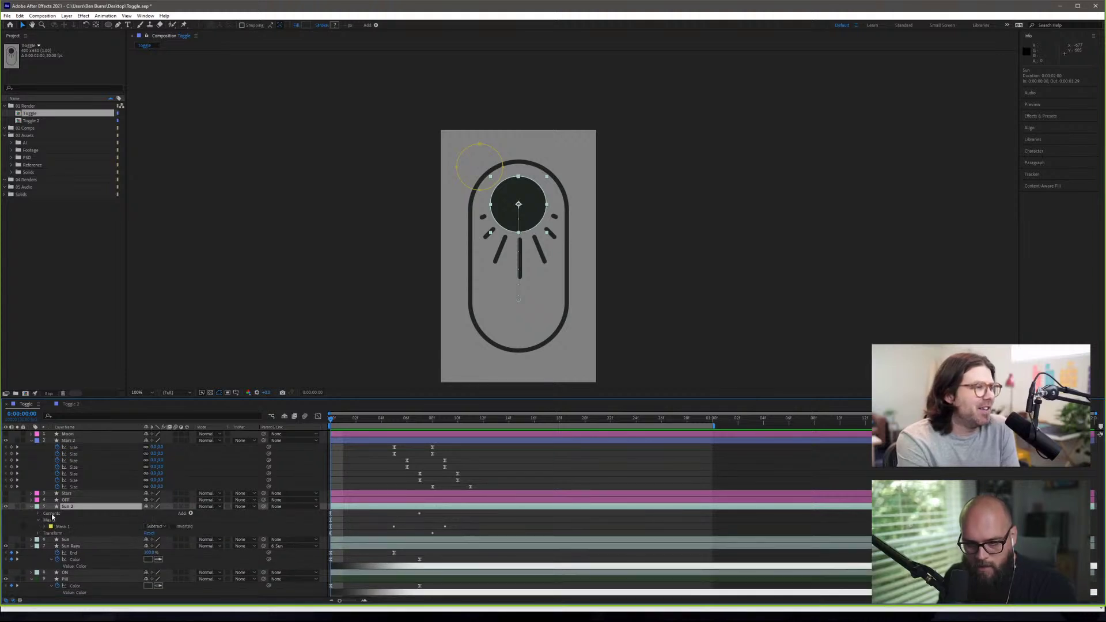
left_click(88, 527)
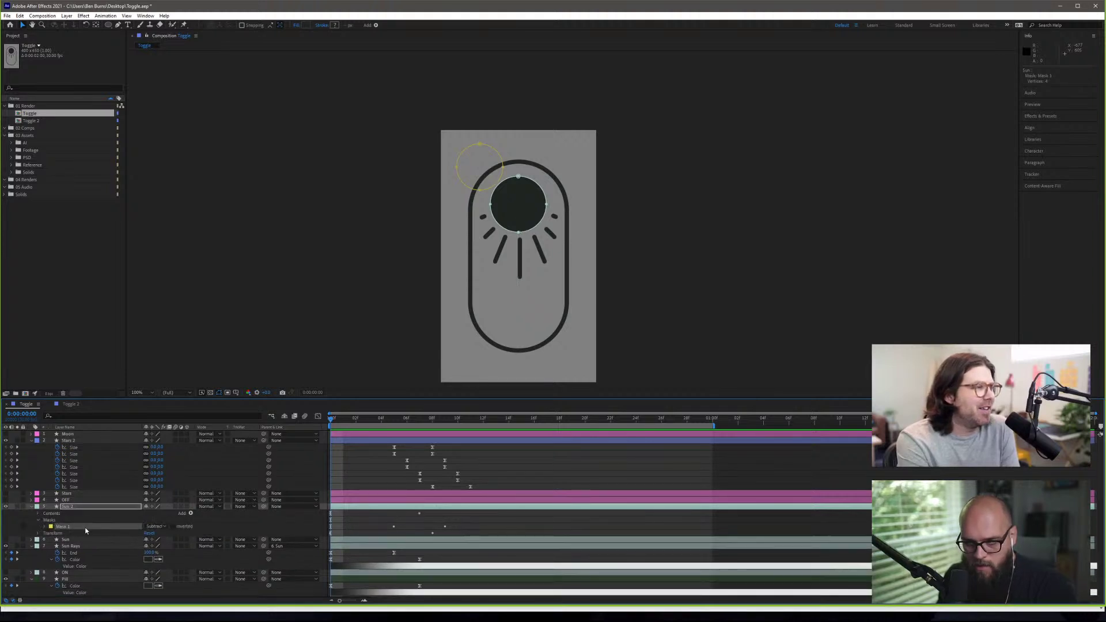
left_click(46, 527)
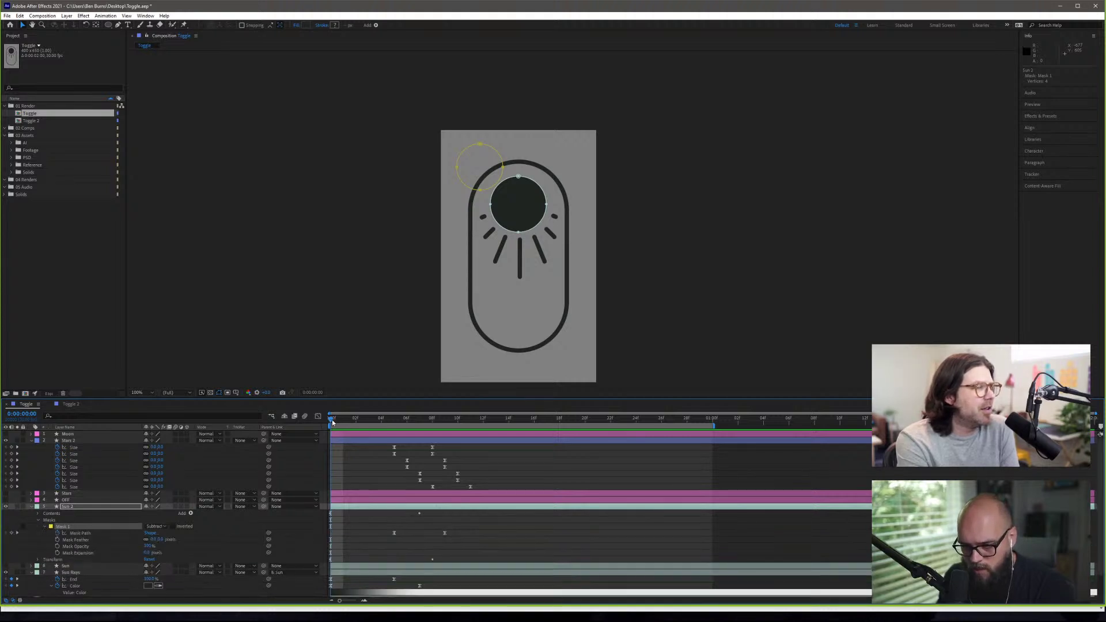
- At the Mask Path keyframe on frame 5, try centring the Sun 2 mask on the circle, and undo the move
mouse_move(332, 419)
left_mouse_down()
mouse_move(403, 419)
mouse_move(334, 422)
left_mouse_up()
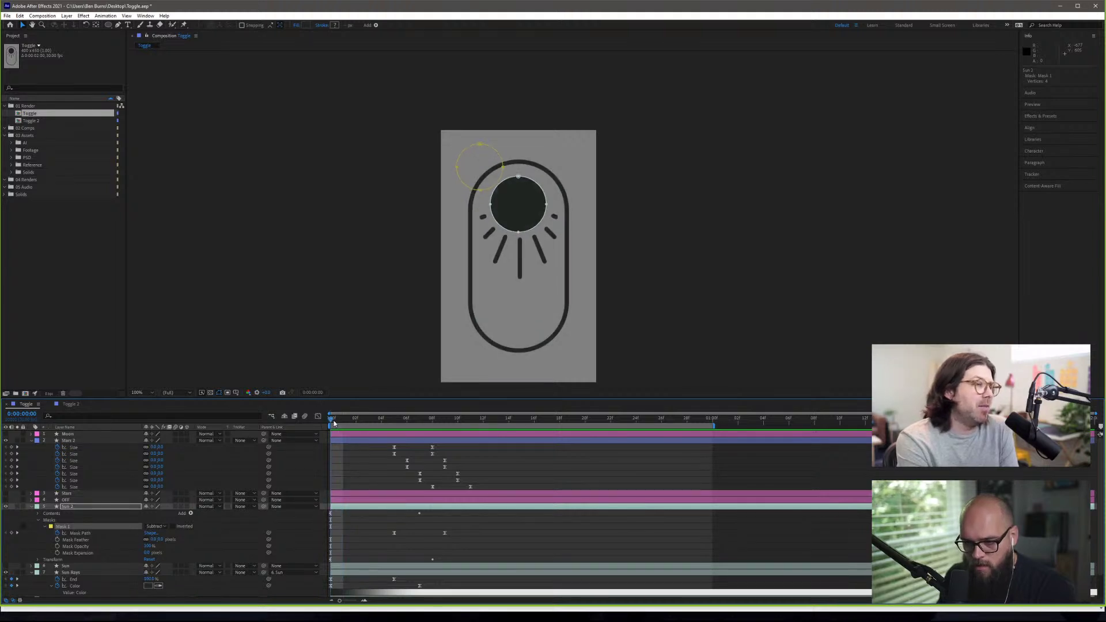
left_click_drag(334, 424, 396, 424)
left_click(395, 533)
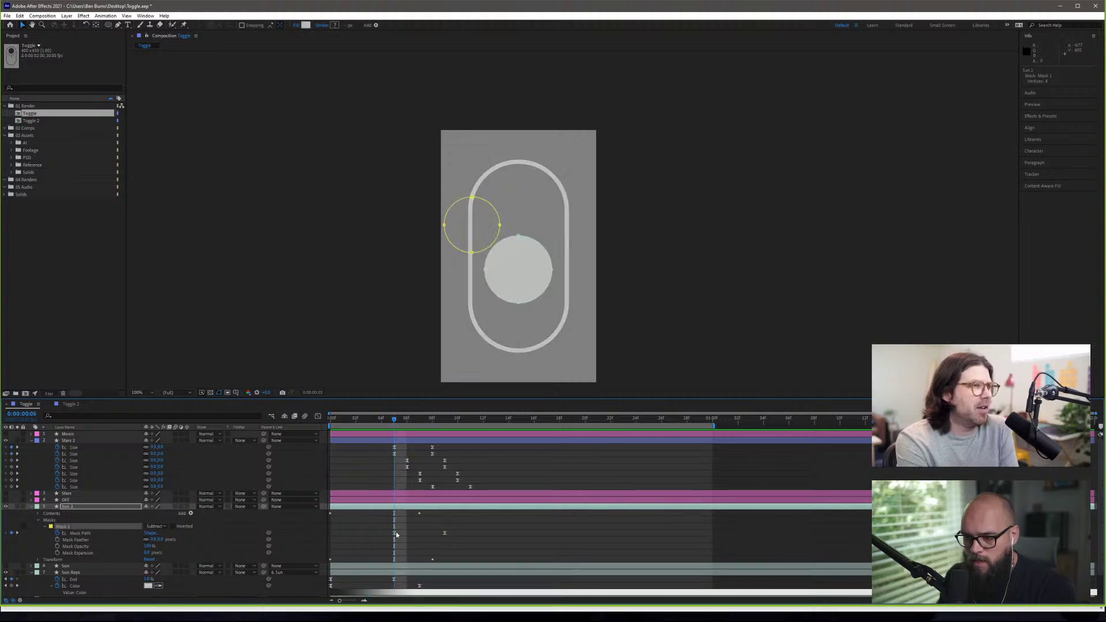
left_click(394, 533)
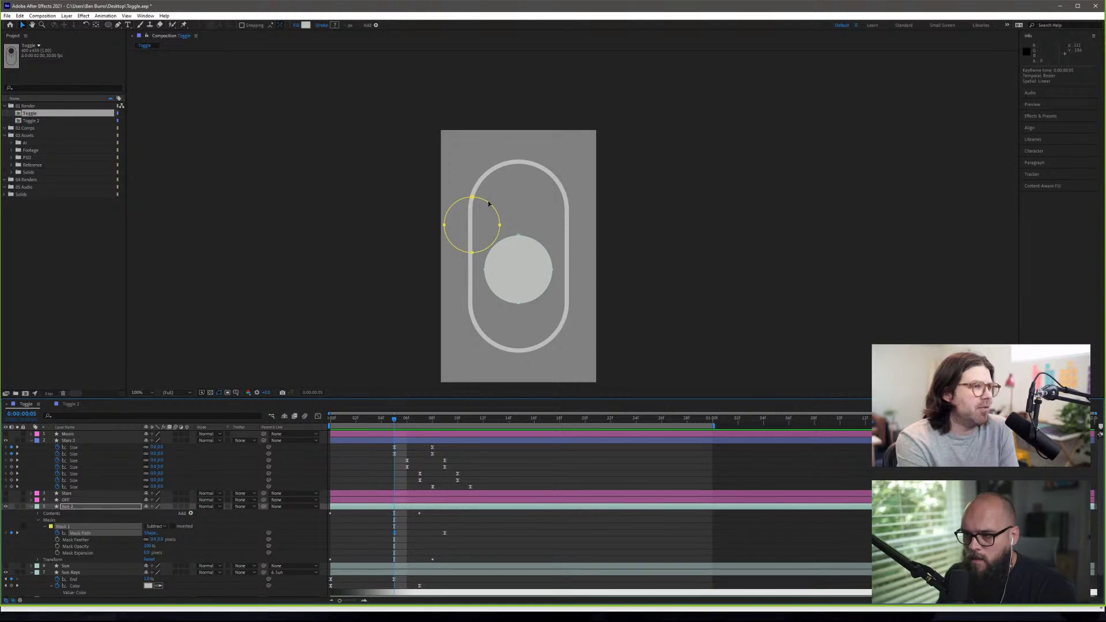
left_click_drag(489, 203, 534, 246)
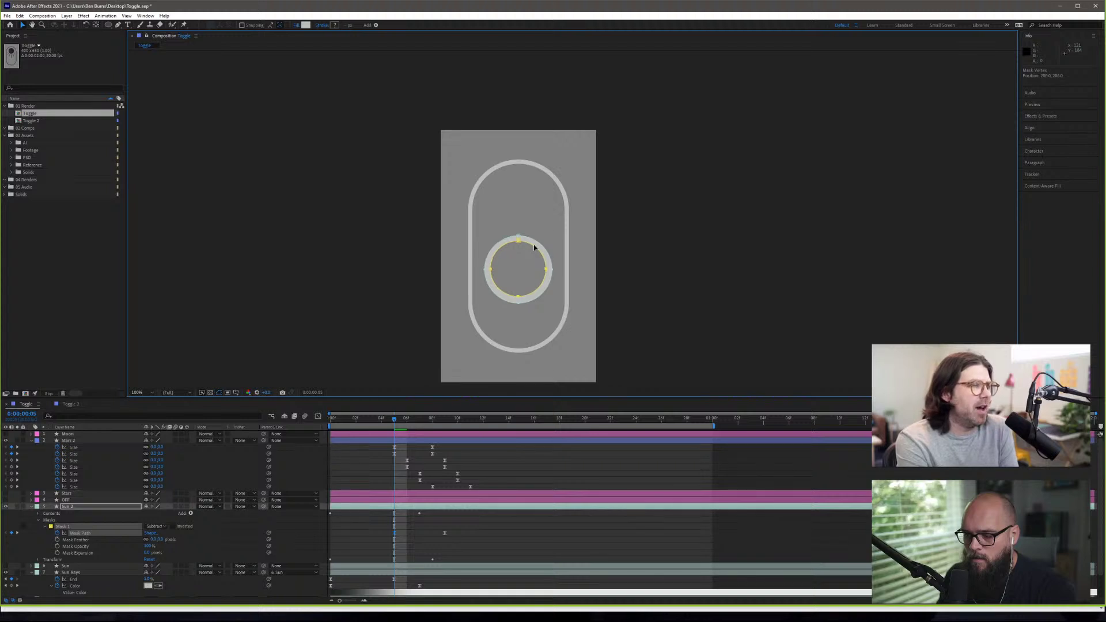
key("ctrl+z")
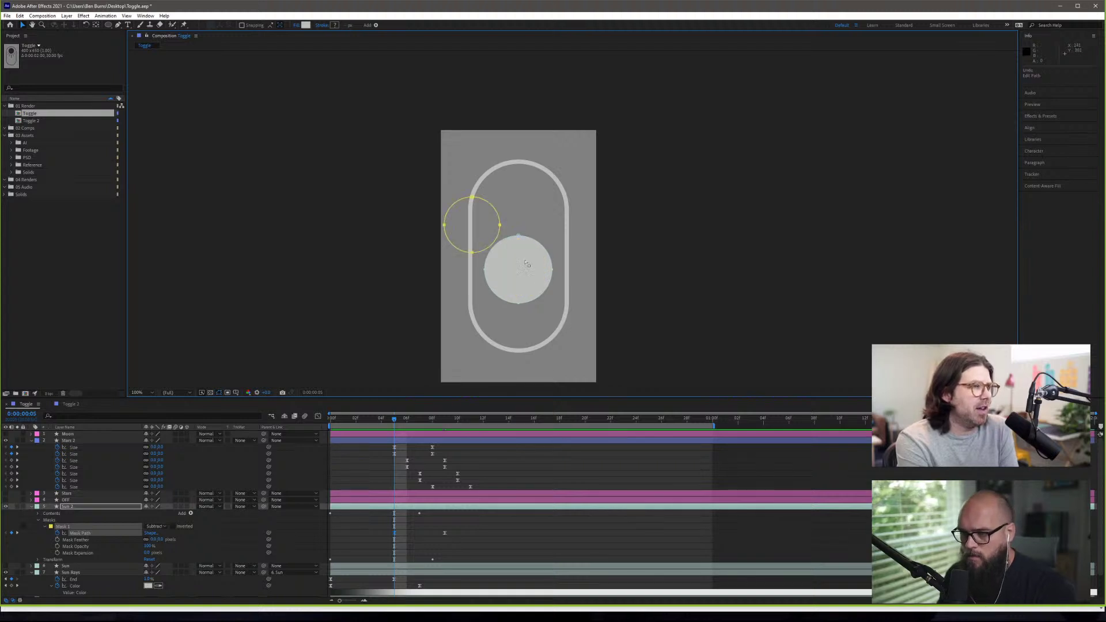
- Delete the Mask Path keyframe on frame 5 of Sun 2, and check the crescent between frames 5 and 9
left_click(394, 534)
key("ctrl+shift+z")
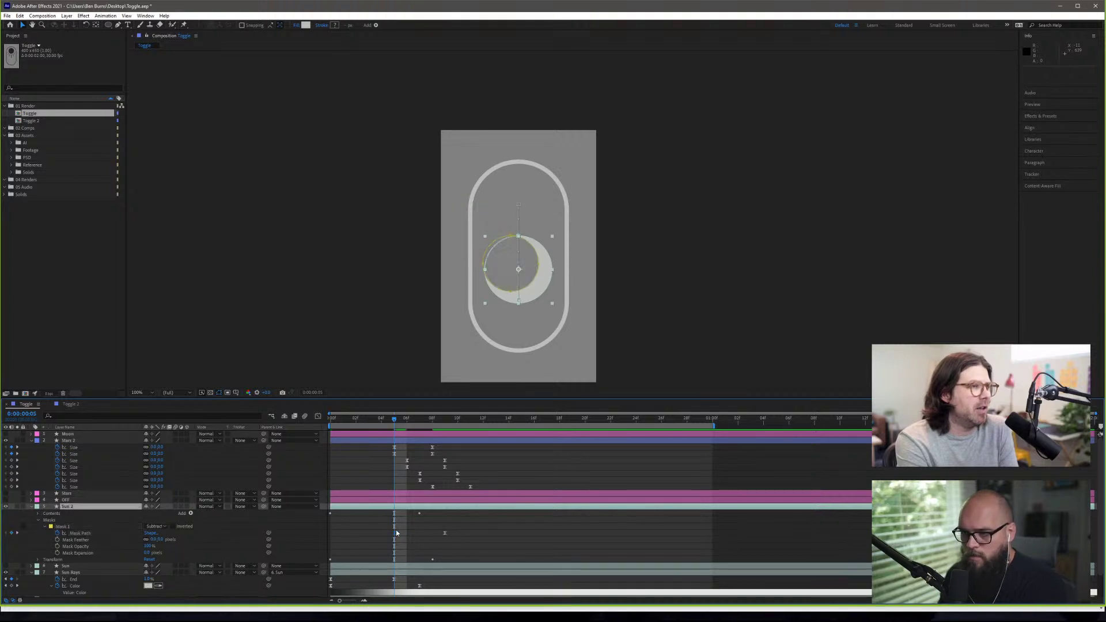
left_click_drag(396, 420, 453, 422)
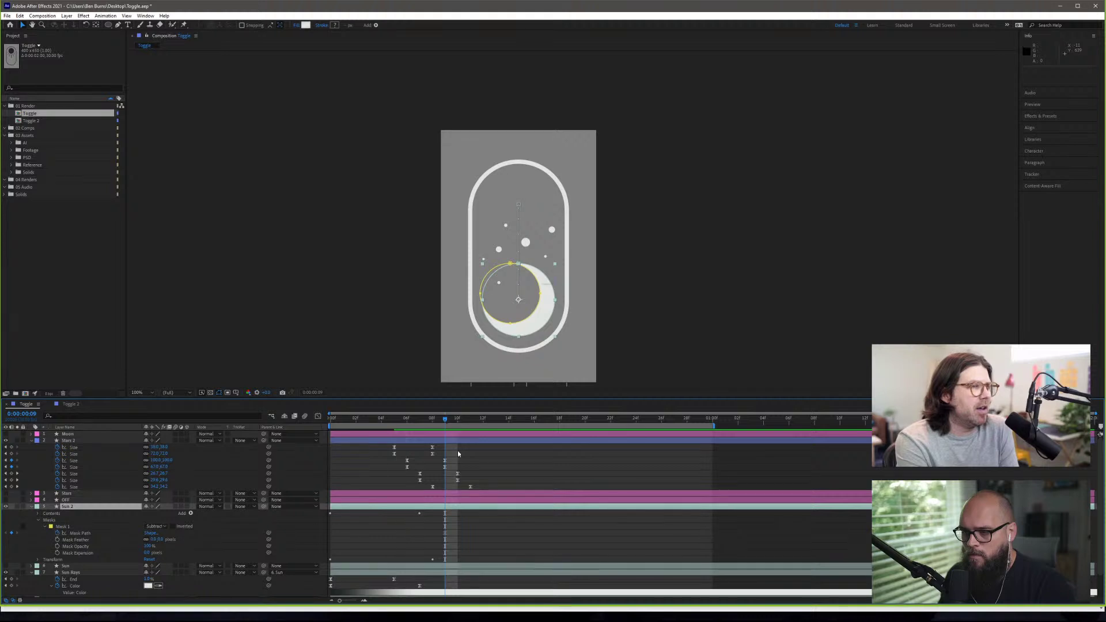
left_click_drag(444, 418, 394, 423)
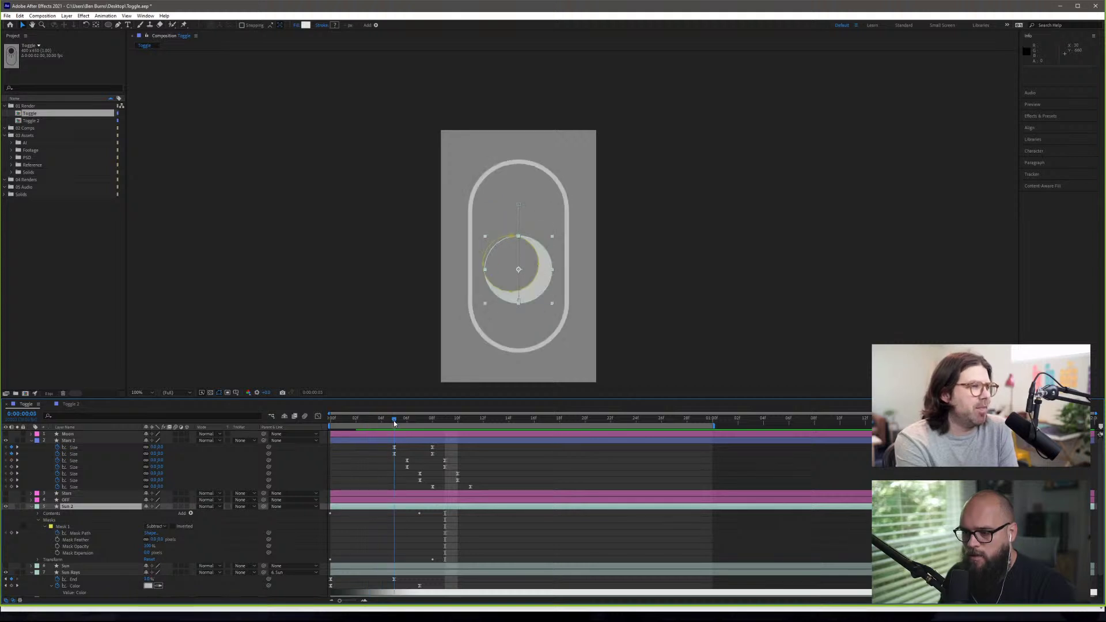
- Undo the accidental nudge of the Sun 2 layer and go to frame 4
key("ctrl+z")
key("Left")
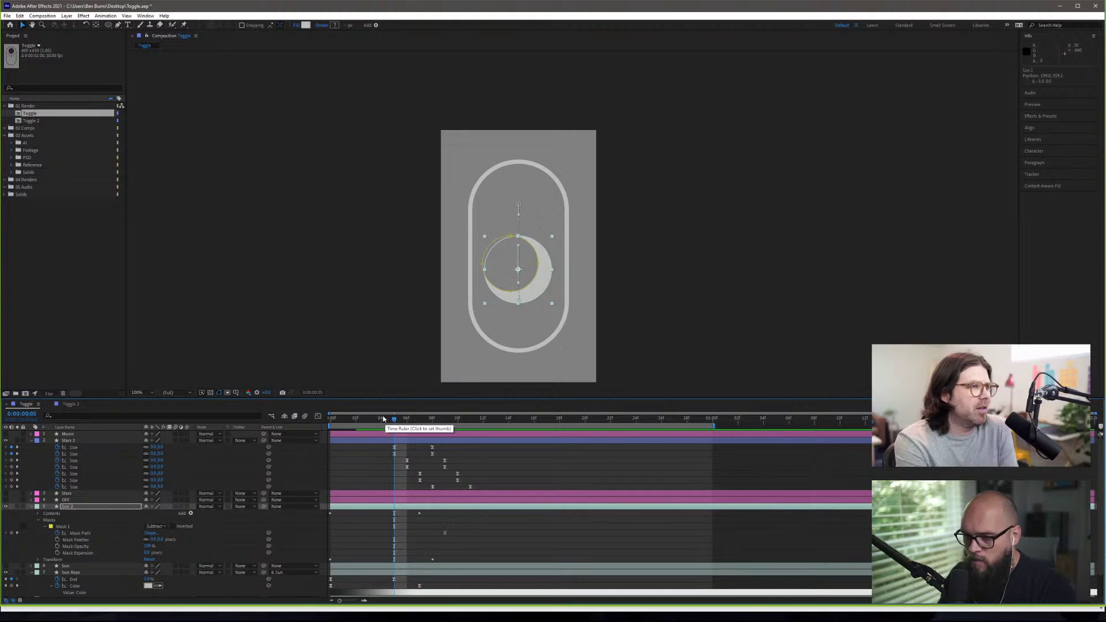
key("ctrl+z")
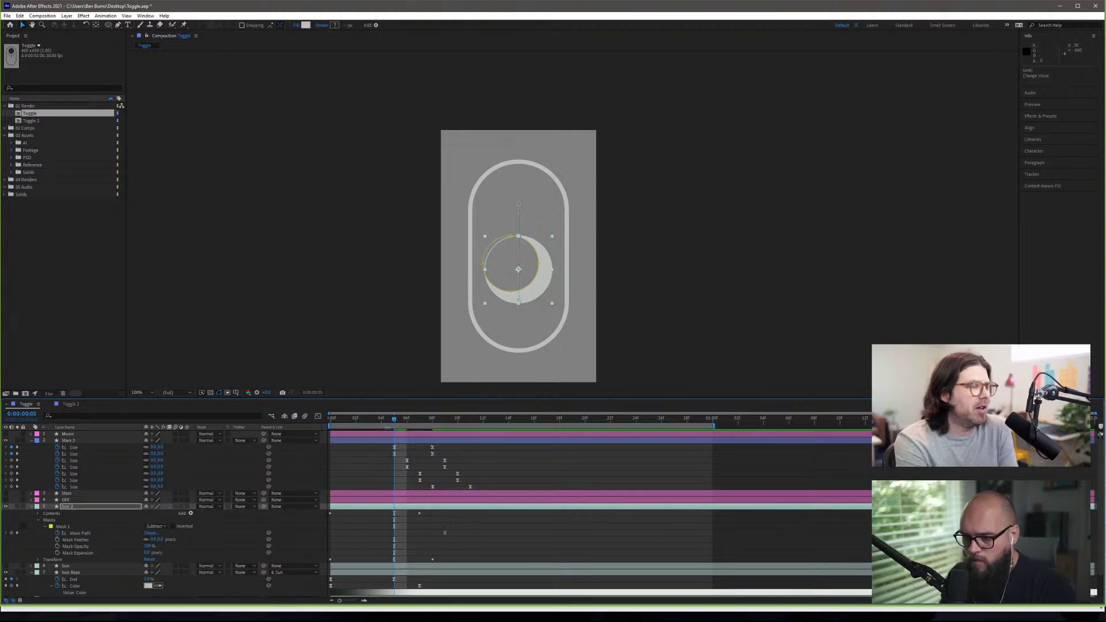
key("Page_Up")
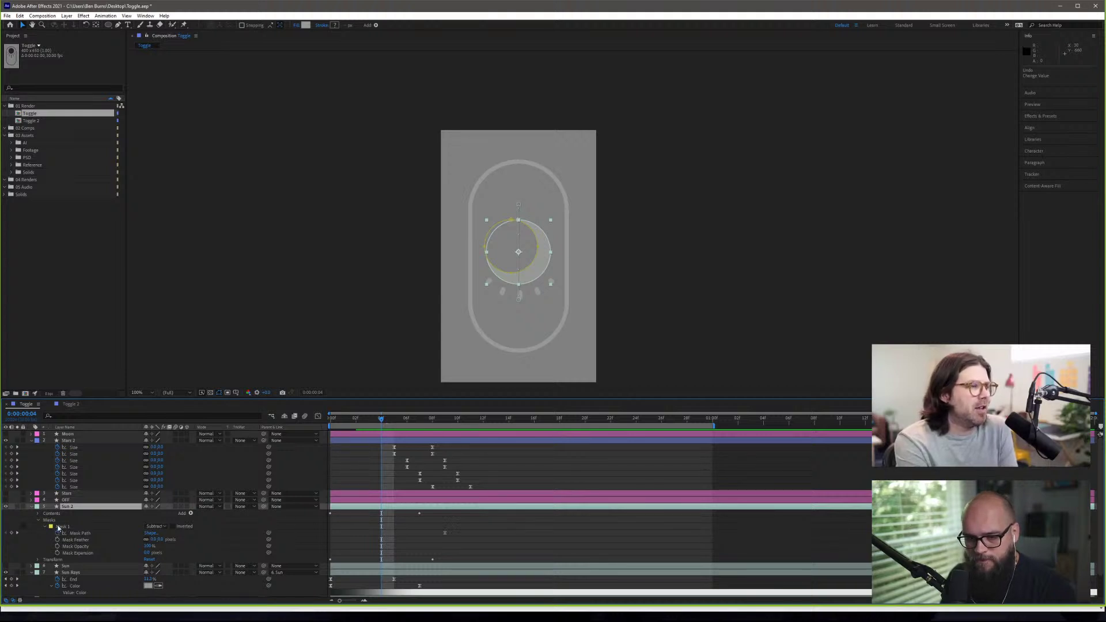
- Try scaling down the Sun 2 mask with free transform, undo the change and leave the transform
double_click(511, 221)
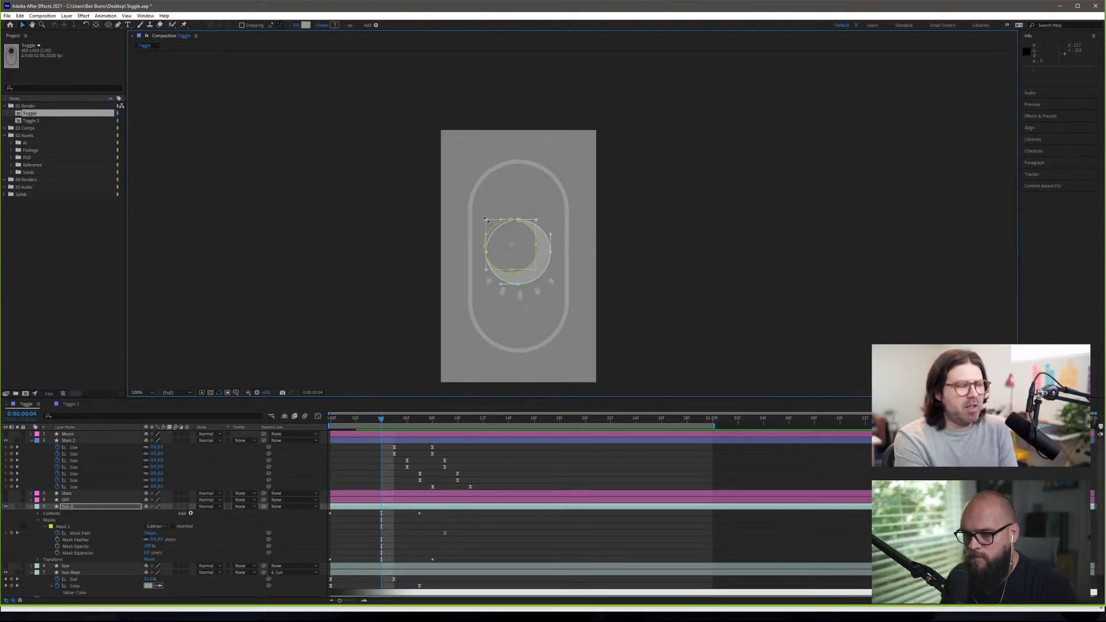
left_click_drag(486, 220, 526, 257)
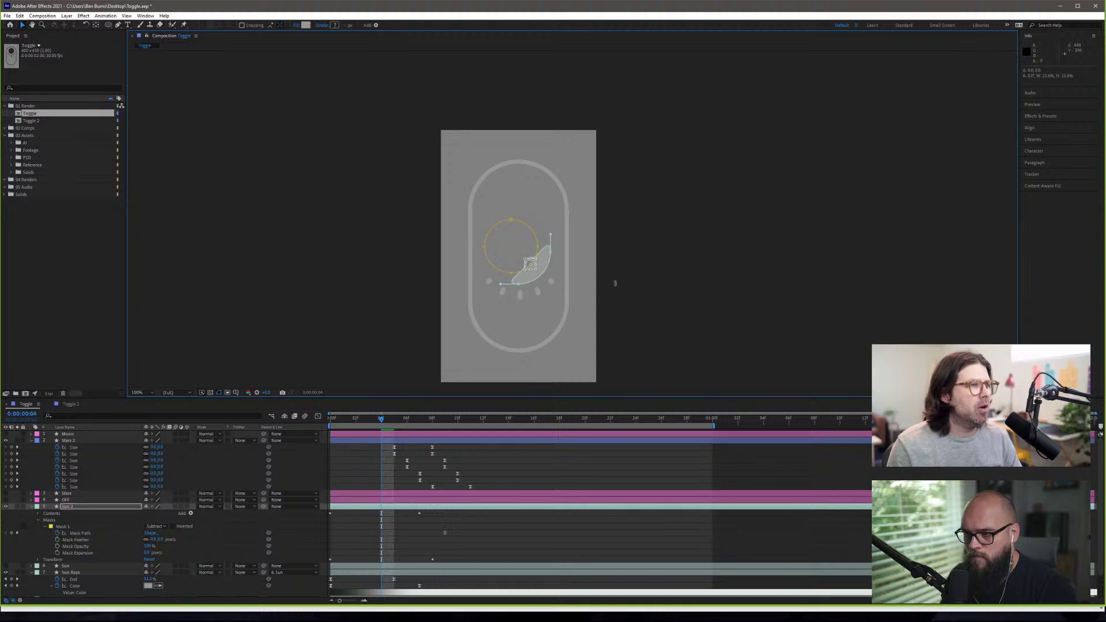
key("ctrl+z")
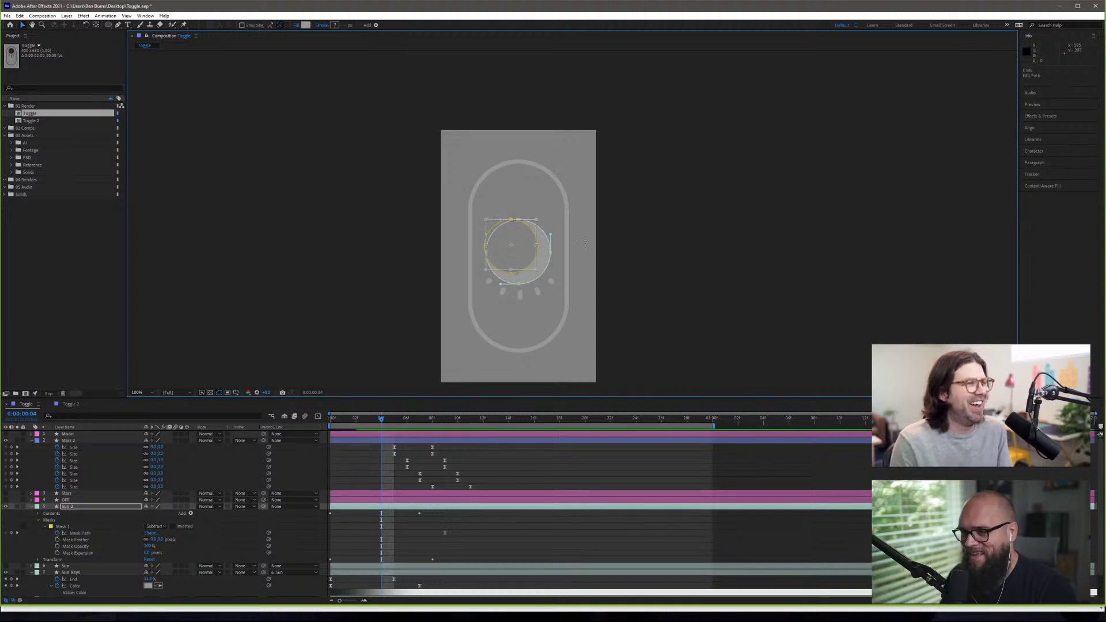
key("Return")
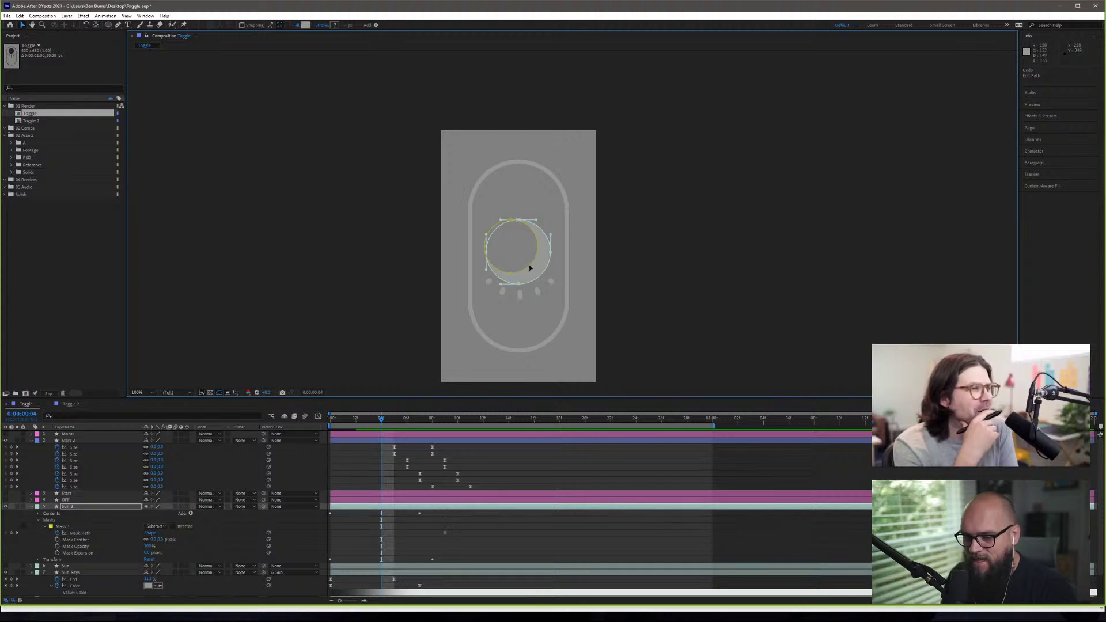
- Select only Mask 1, try shrinking it to a small dot and repositioning it inside the circle, and undo both transforms
left_click(76, 526)
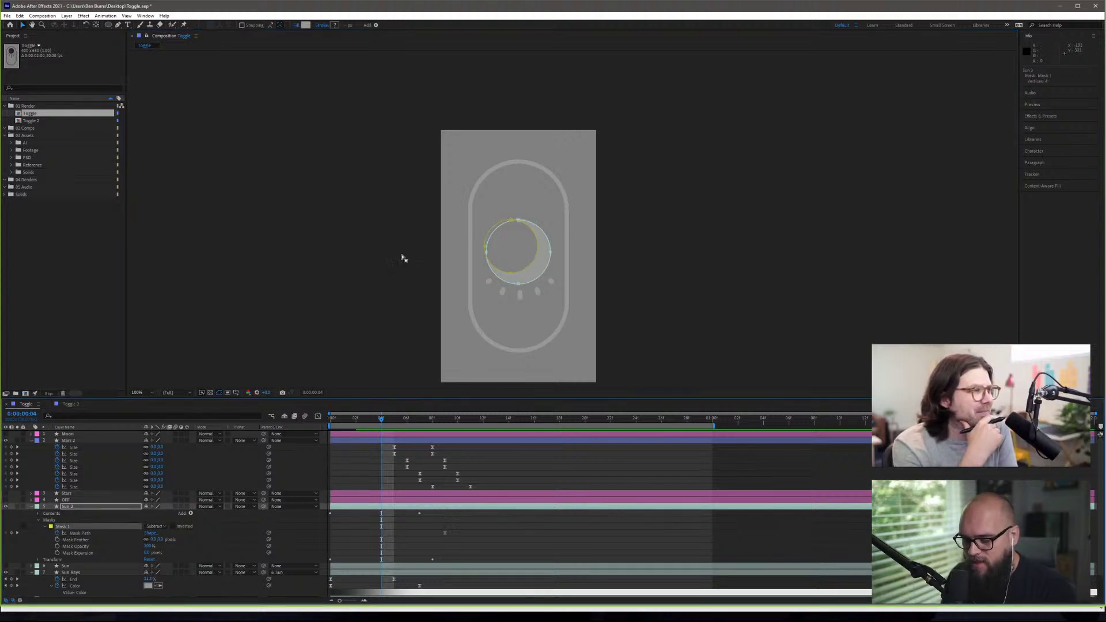
double_click(538, 248)
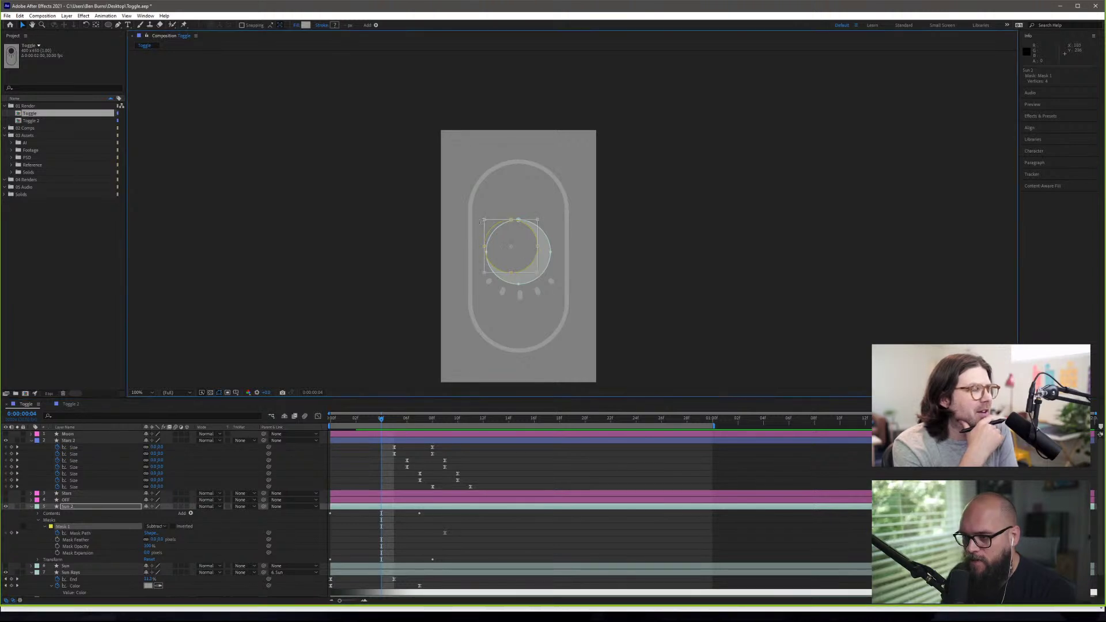
left_click_drag(482, 219, 514, 258)
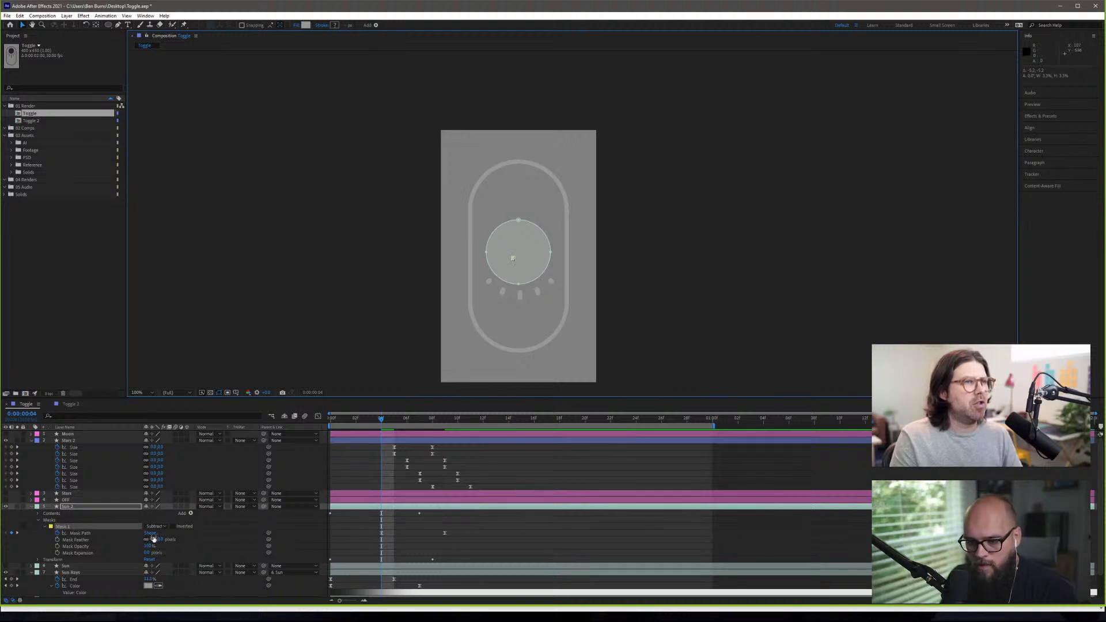
left_click_drag(514, 260, 519, 257)
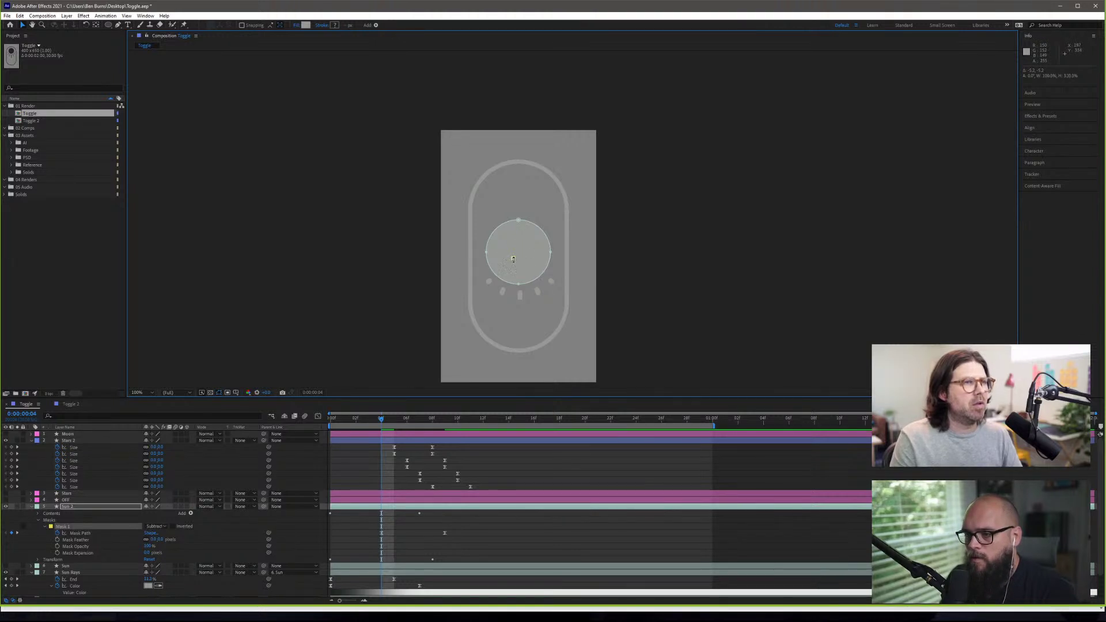
left_click_drag(514, 257, 533, 247)
key("ctrl+z")
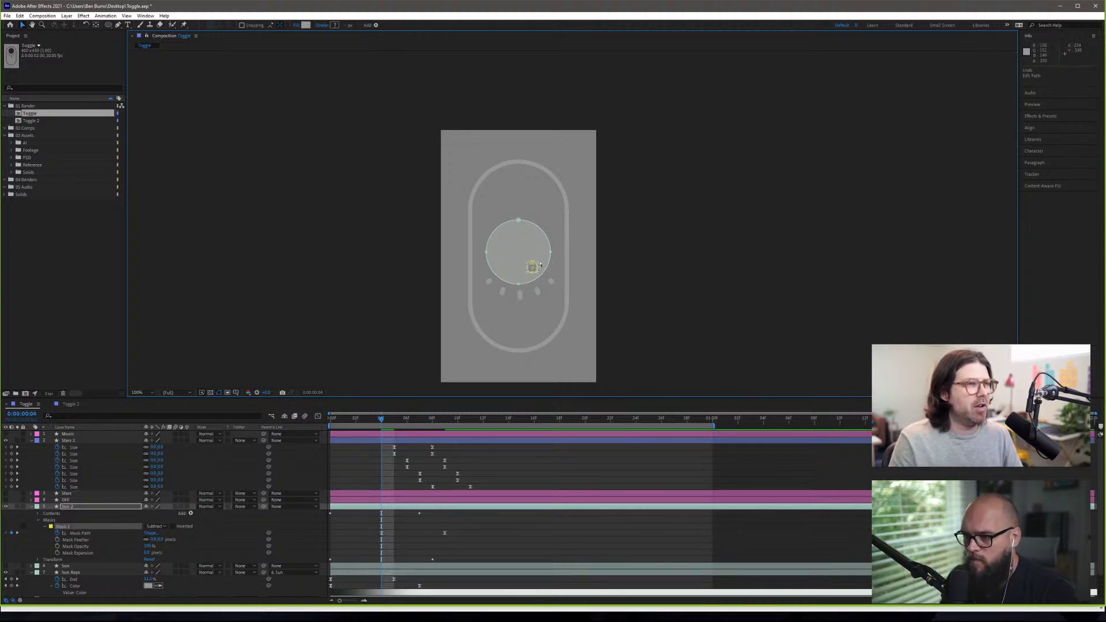
key("ctrl+z")
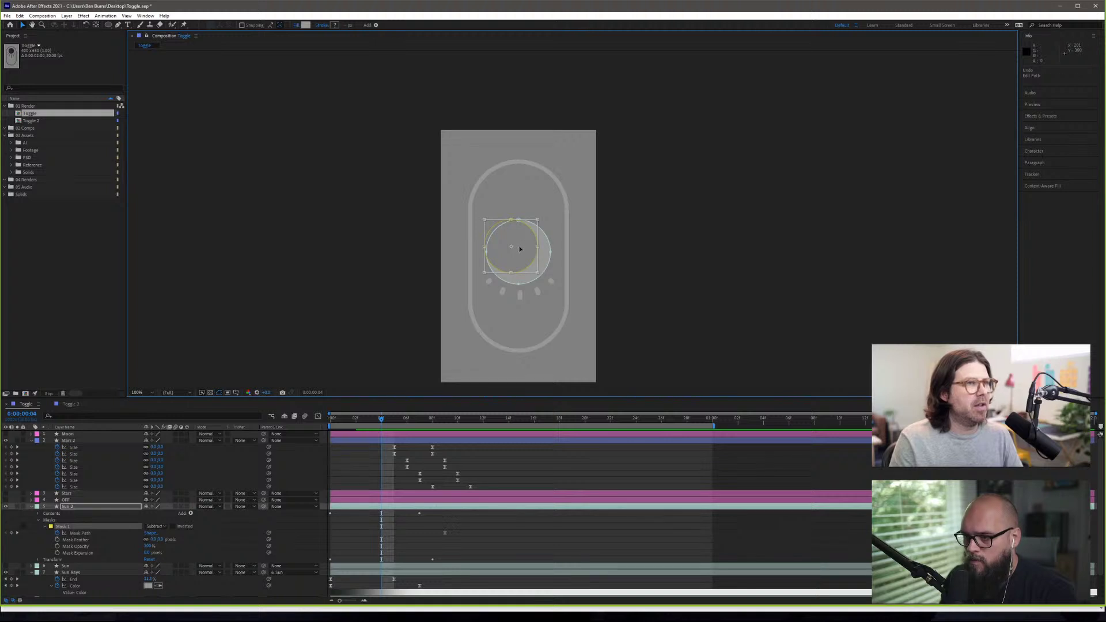
- Centre Mask 1 on the circle and scale it down to a tiny dot on frame 4
left_click_drag(520, 249, 527, 250)
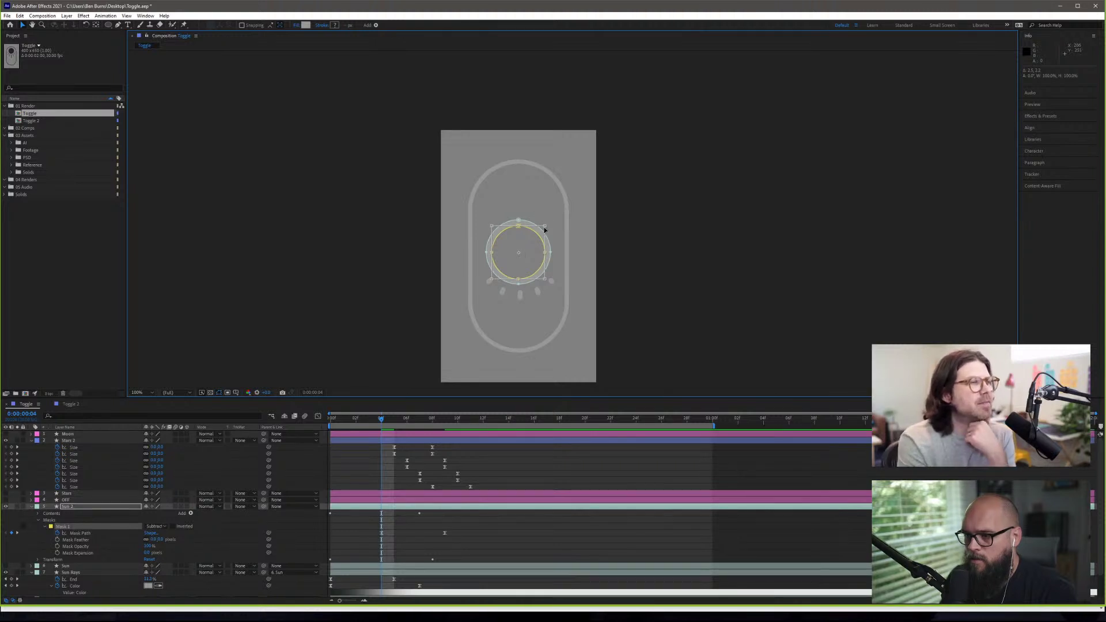
left_click_drag(544, 230, 520, 258)
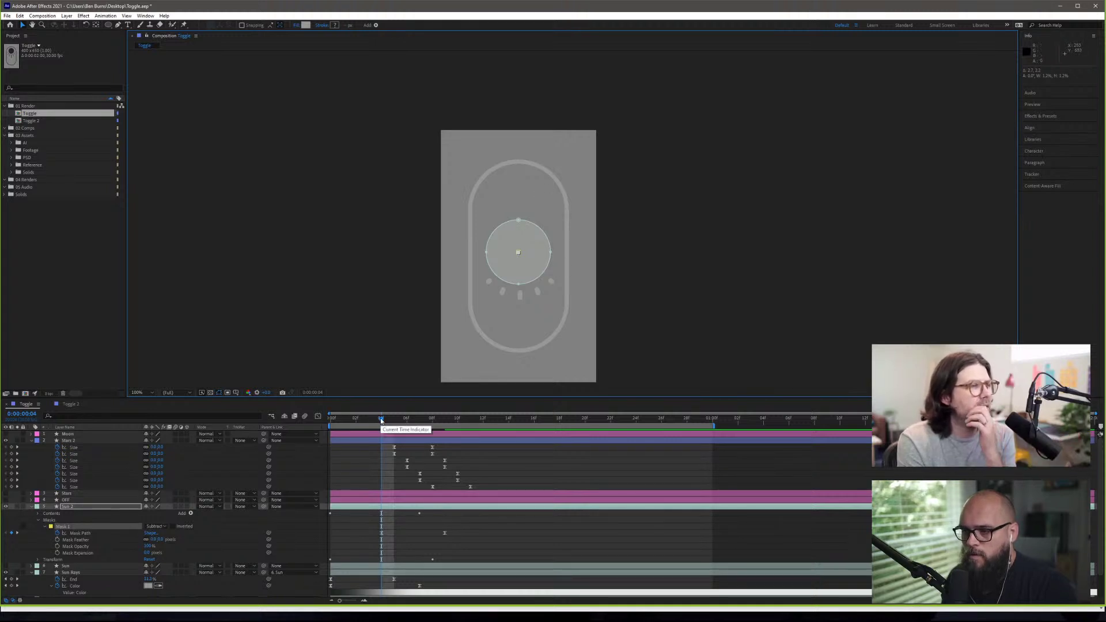
- Play back the sun-to-moon transition from the first frame
left_click_drag(380, 421, 331, 420)
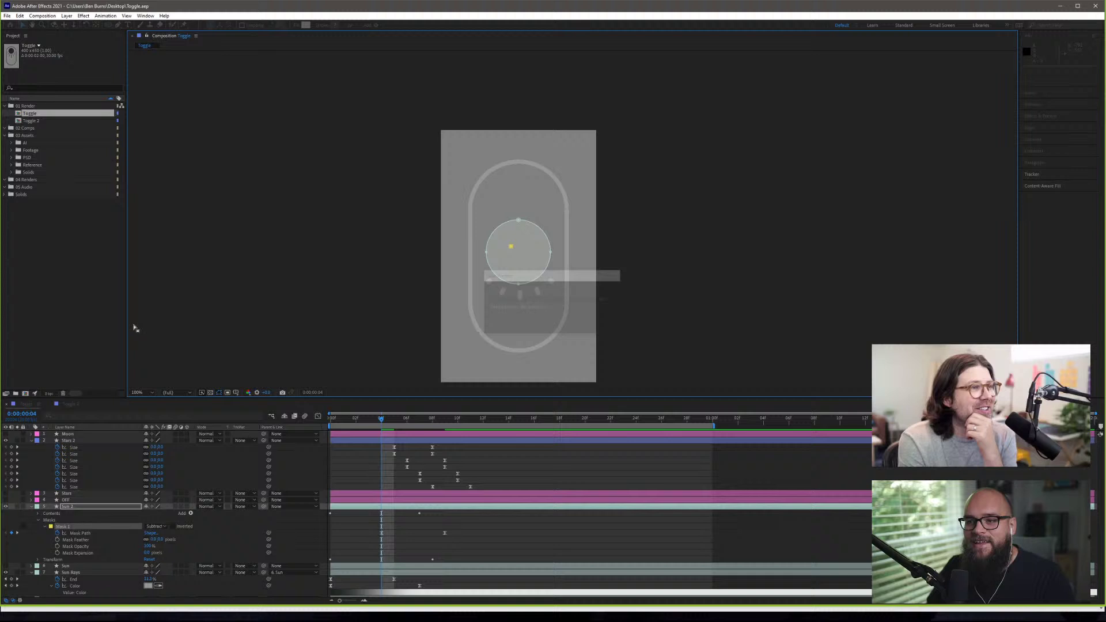
left_click(329, 418)
key("space")
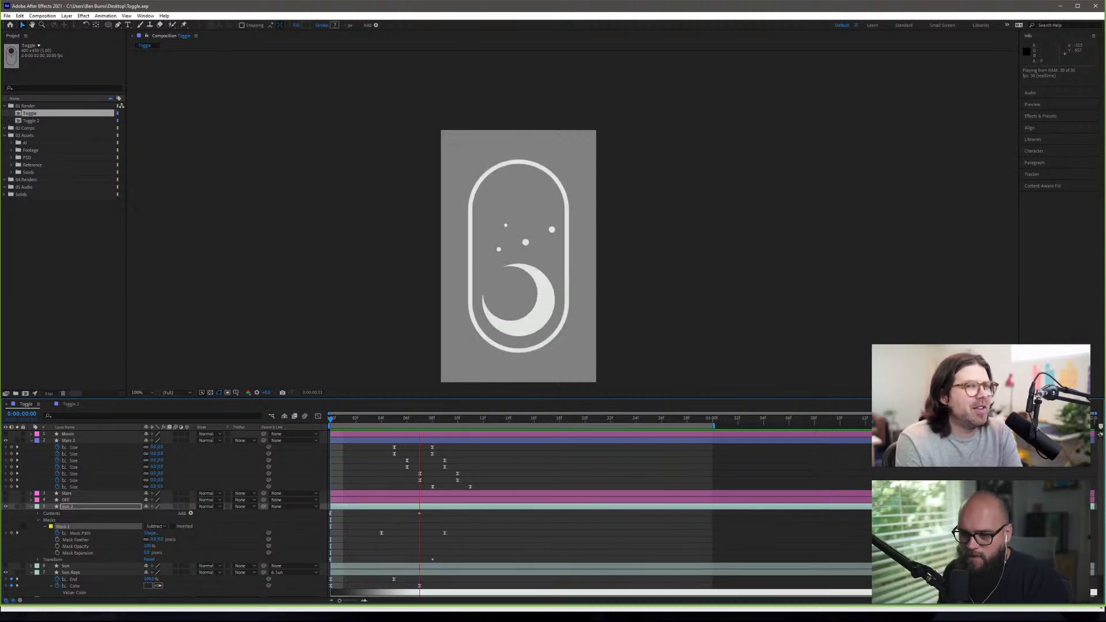
key("space")
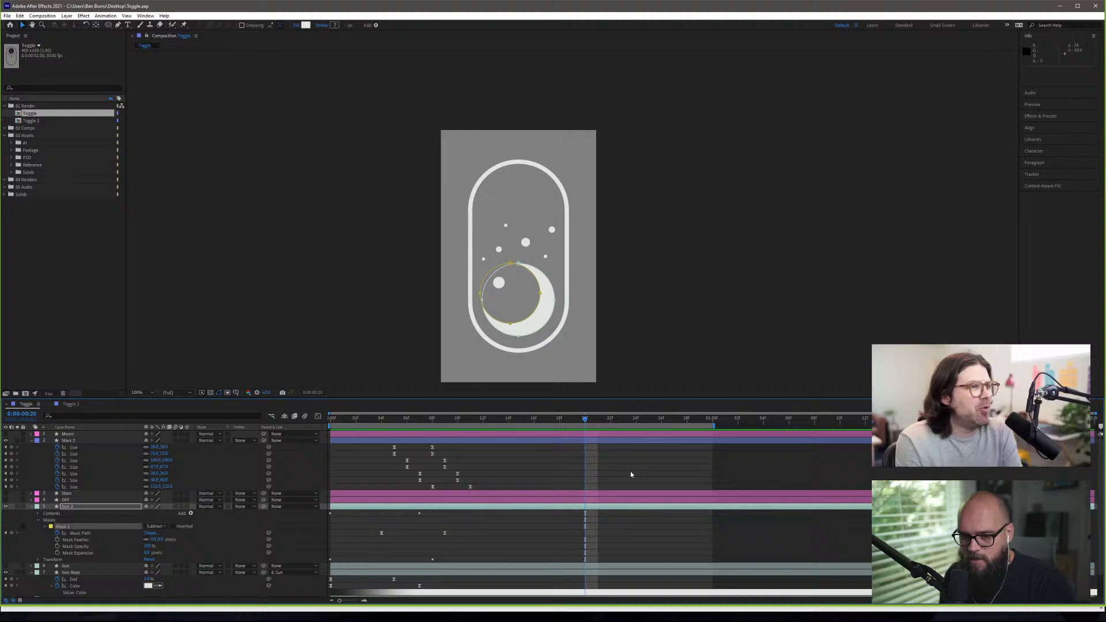
- Scrub between frames 7 and 4 to examine how the mask grows into the crescent
left_click(428, 417)
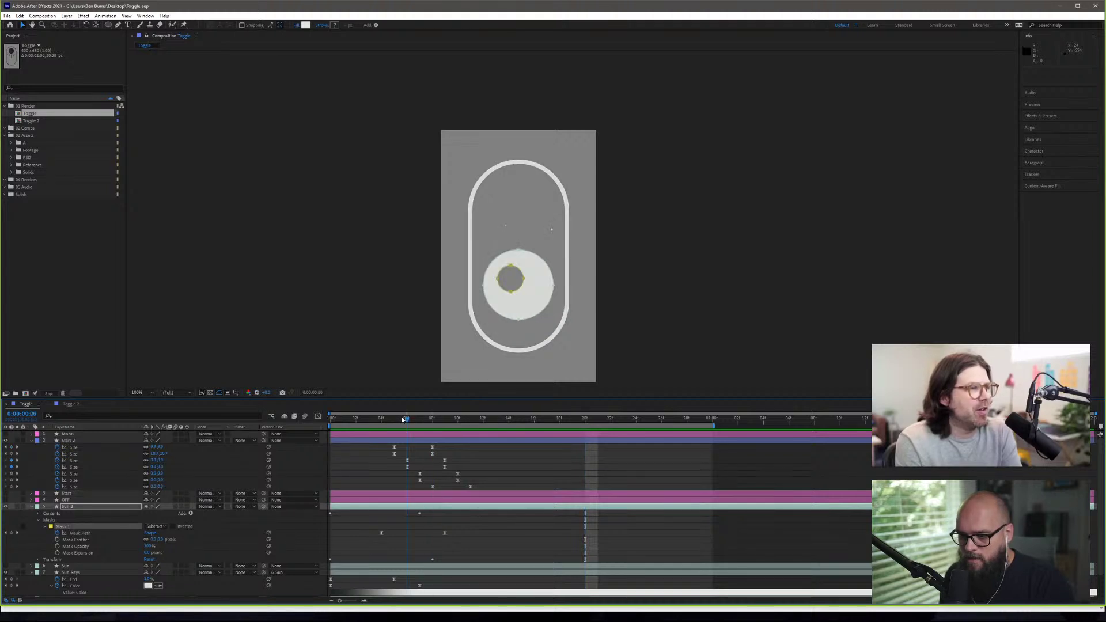
left_click(418, 419)
key("ctrl+x")
key("ctrl+v")
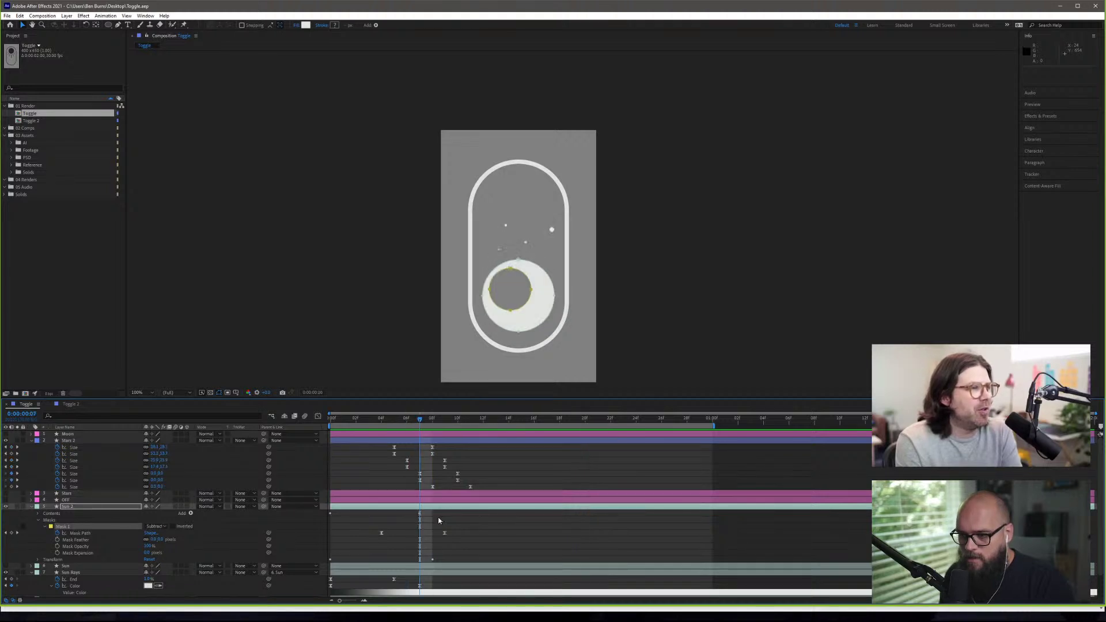
key("Page_Up")
key("Page_Up")
key("Page_Up")
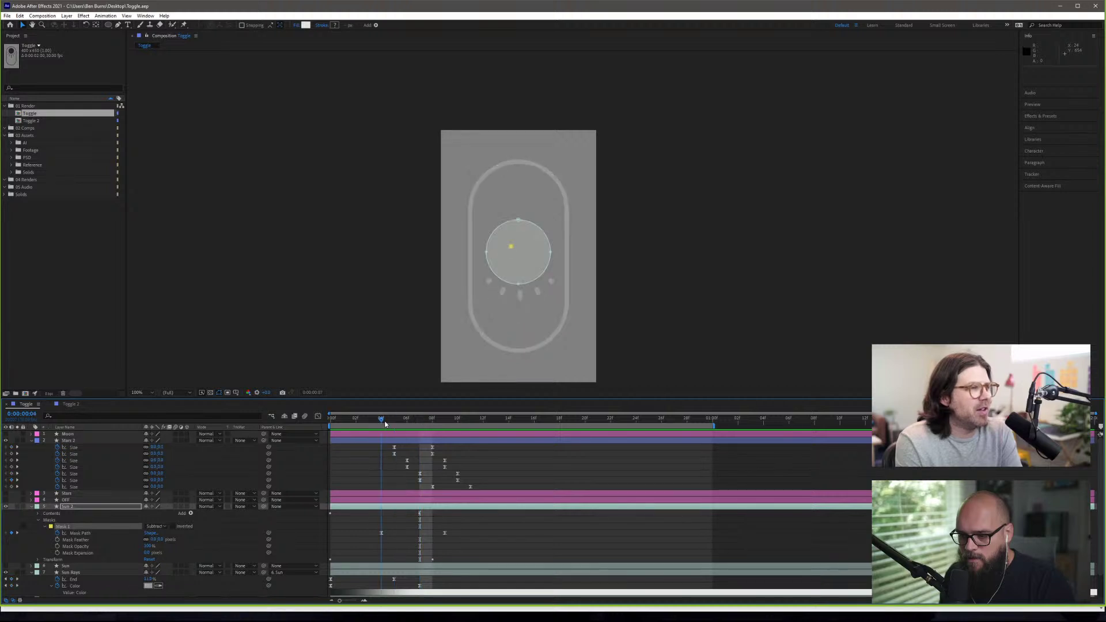
key("ctrl+x")
key("ctrl+v")
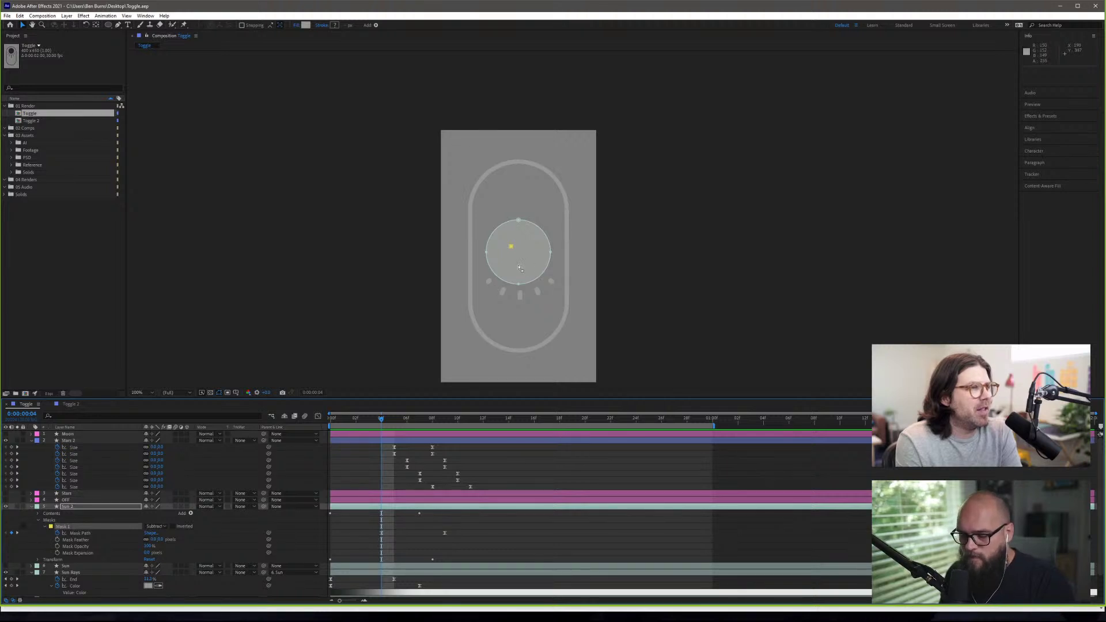
- On frame 3, move the shrunken Mask 1 onto the upper-left edge of the sun's circle
scroll(495, 290, "up", 5)
scroll(493, 277, "down", 5)
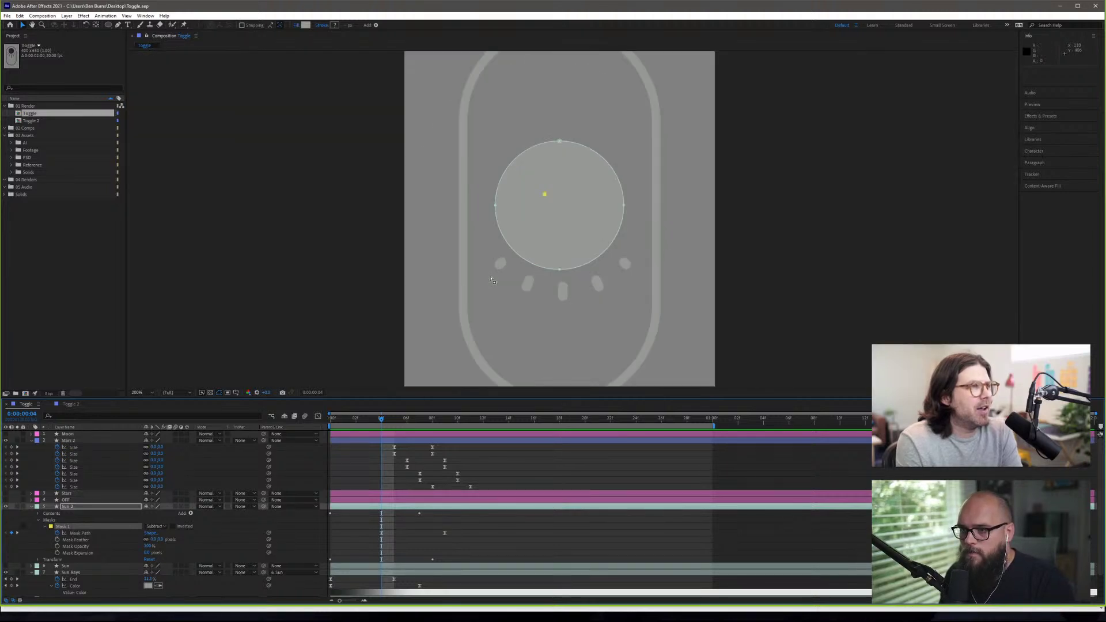
scroll(493, 280, "up", 5)
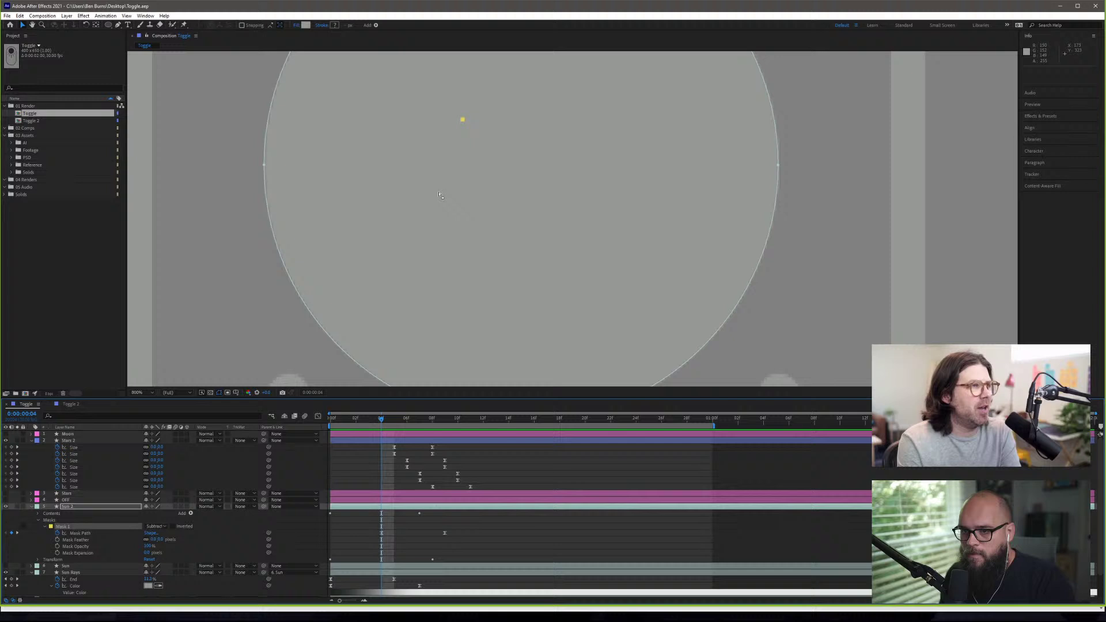
left_click(372, 420)
key("alt+Left")
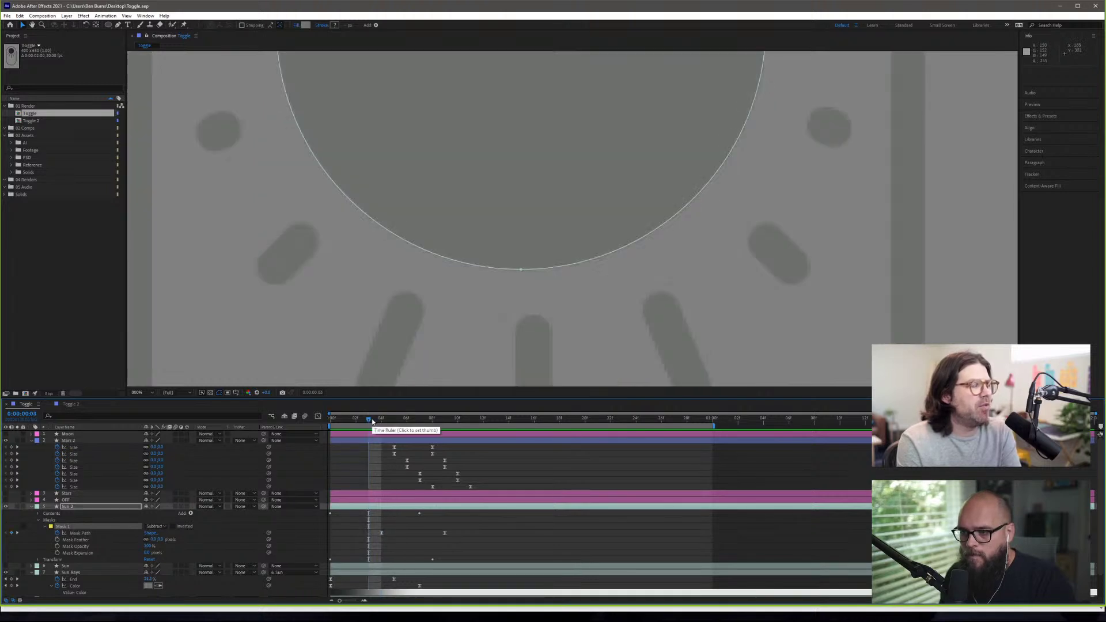
key("h")
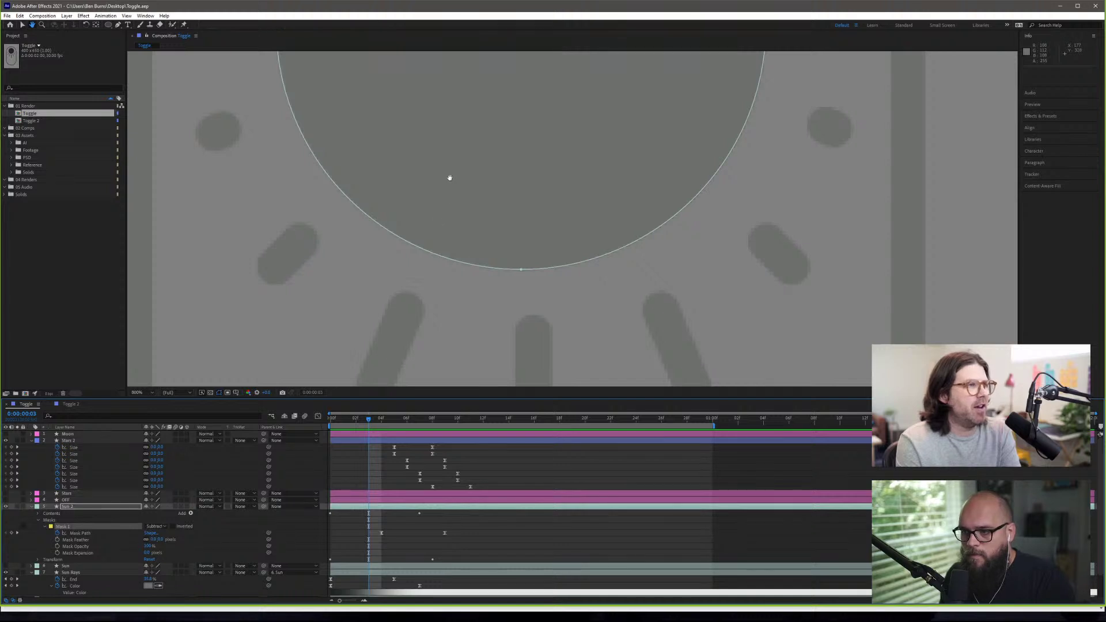
left_click_drag(450, 185, 438, 409)
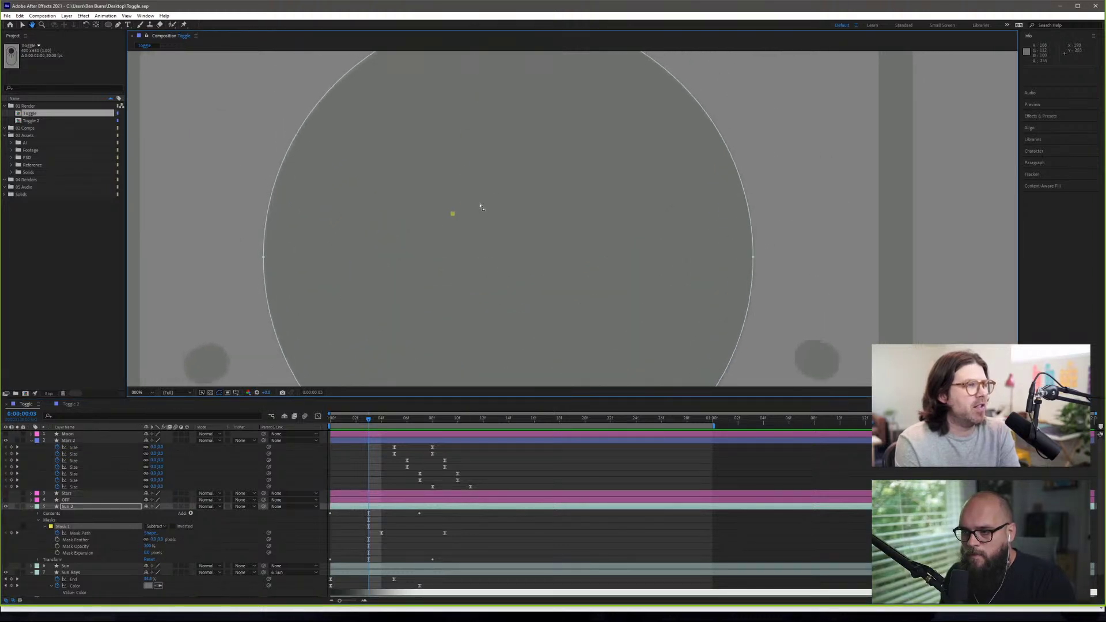
key("v")
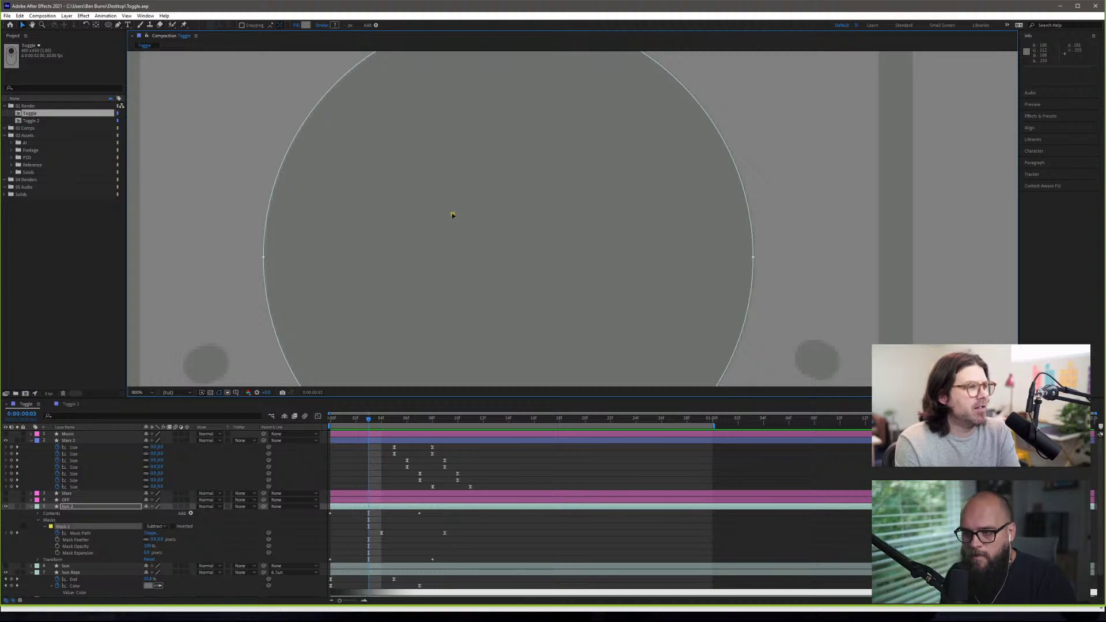
key("alt+m")
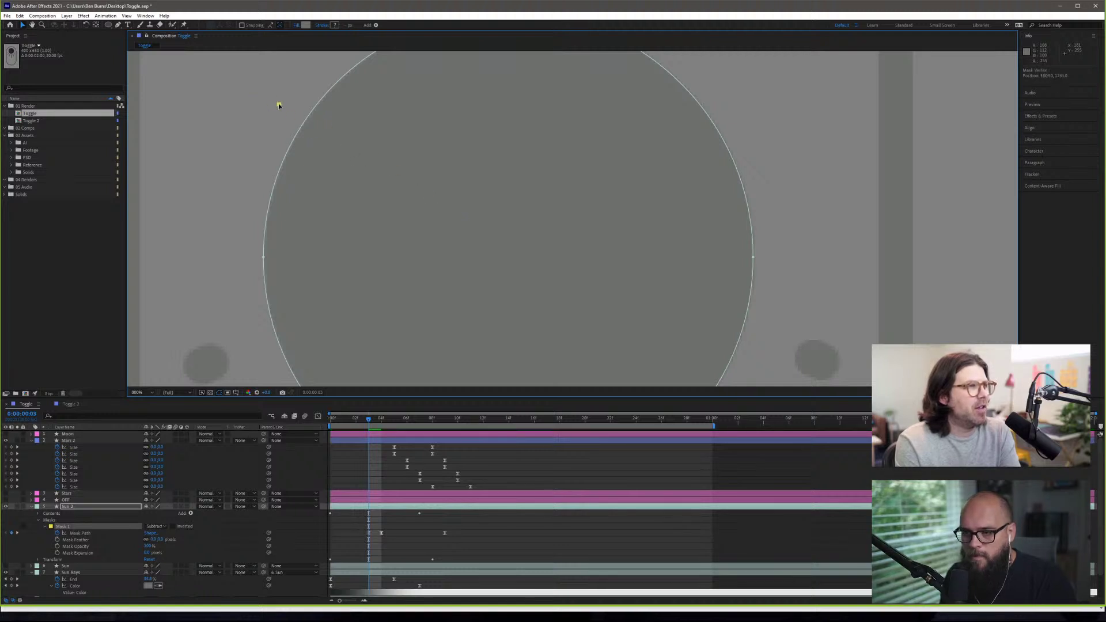
left_click_drag(279, 105, 297, 120)
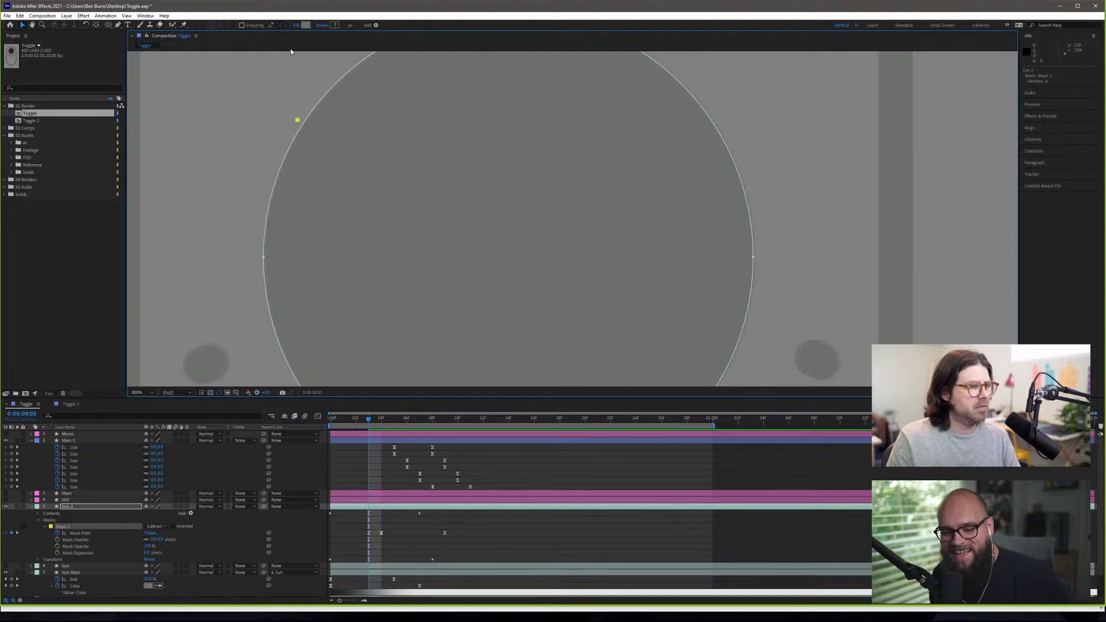
key("ctrl+s")
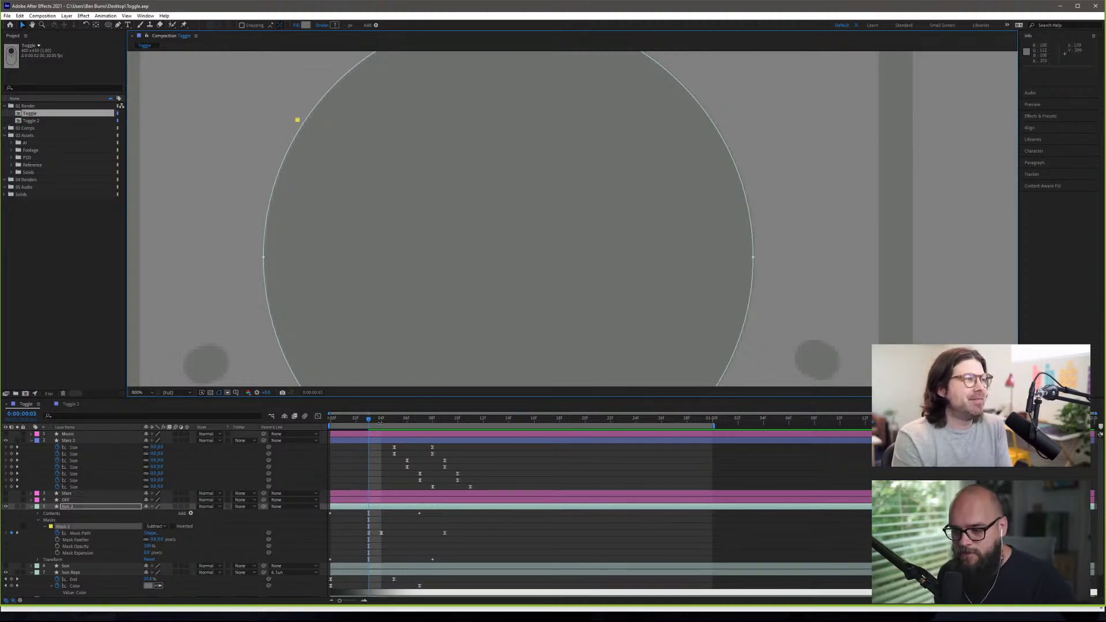
scroll(546, 163, "down", 4)
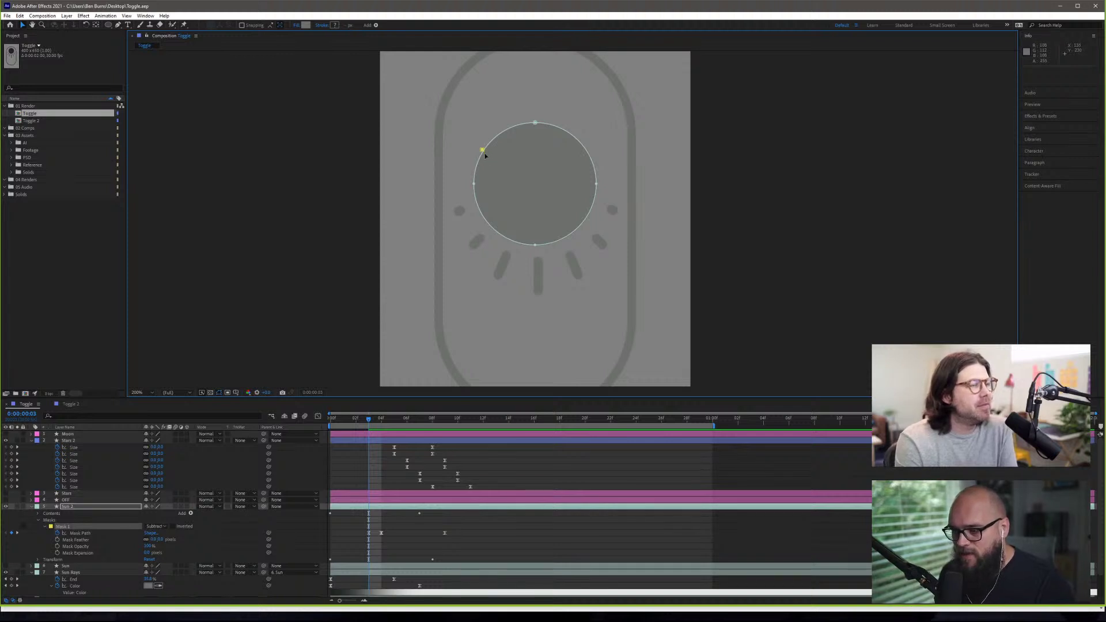
- Play back the sun-to-moon transition from the first frame to review the repositioned mask
scroll(553, 132, "down", 2)
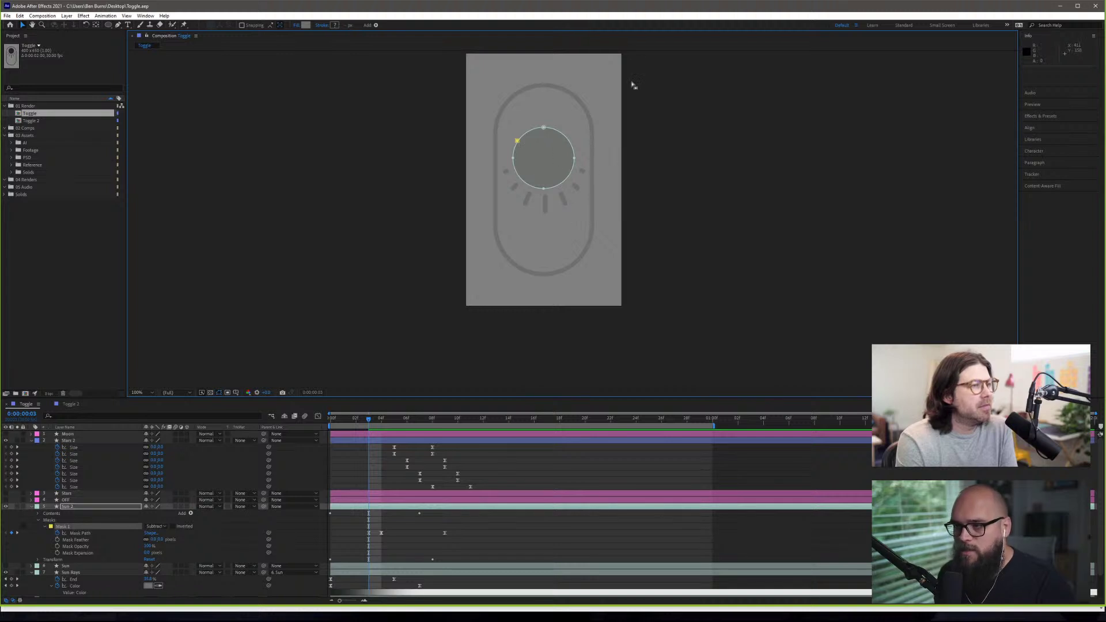
key("Page_Up")
key("Page_Up")
key("space")
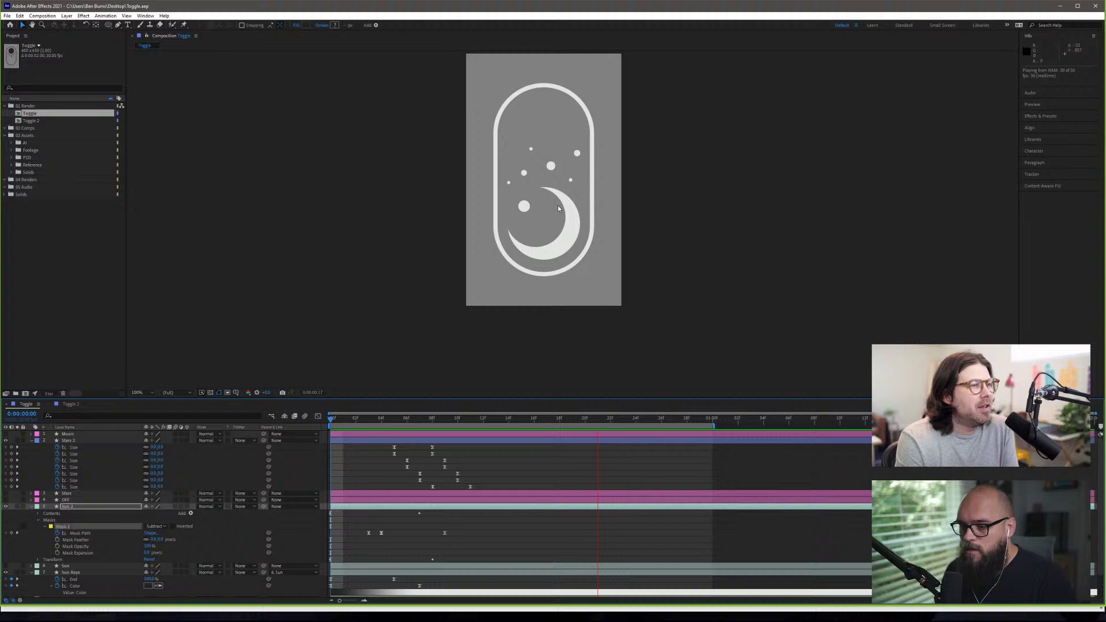
key("space")
- Preview the toggle animation at a reduced 12.5% view size
scroll(557, 219, "up", 3)
scroll(557, 219, "down", 3)
scroll(558, 219, "down", 8)
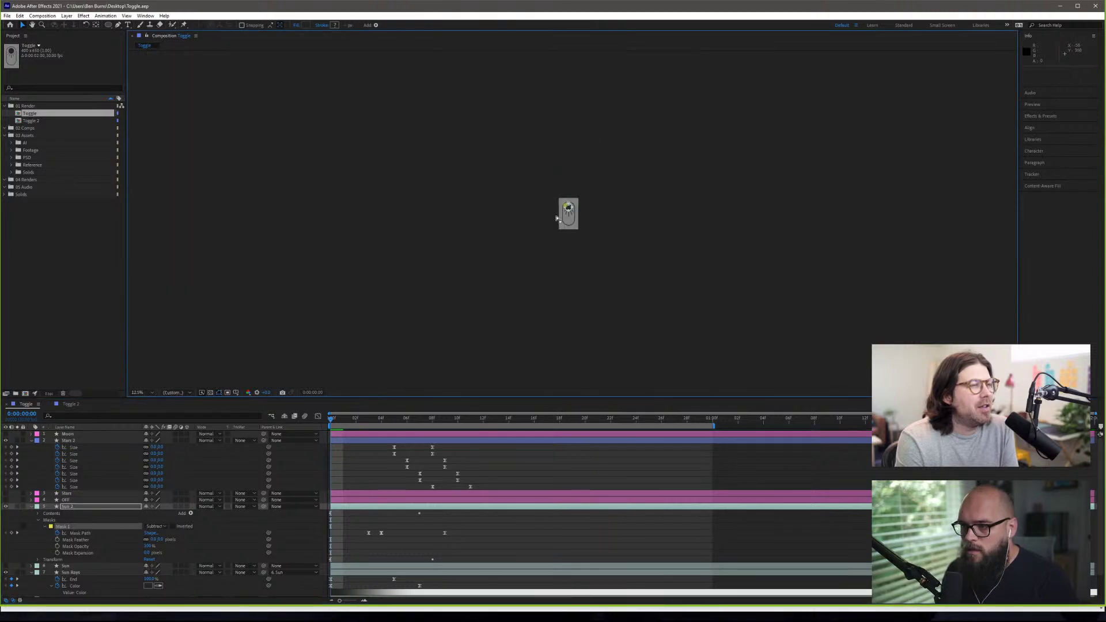
left_click(532, 244)
key("space")
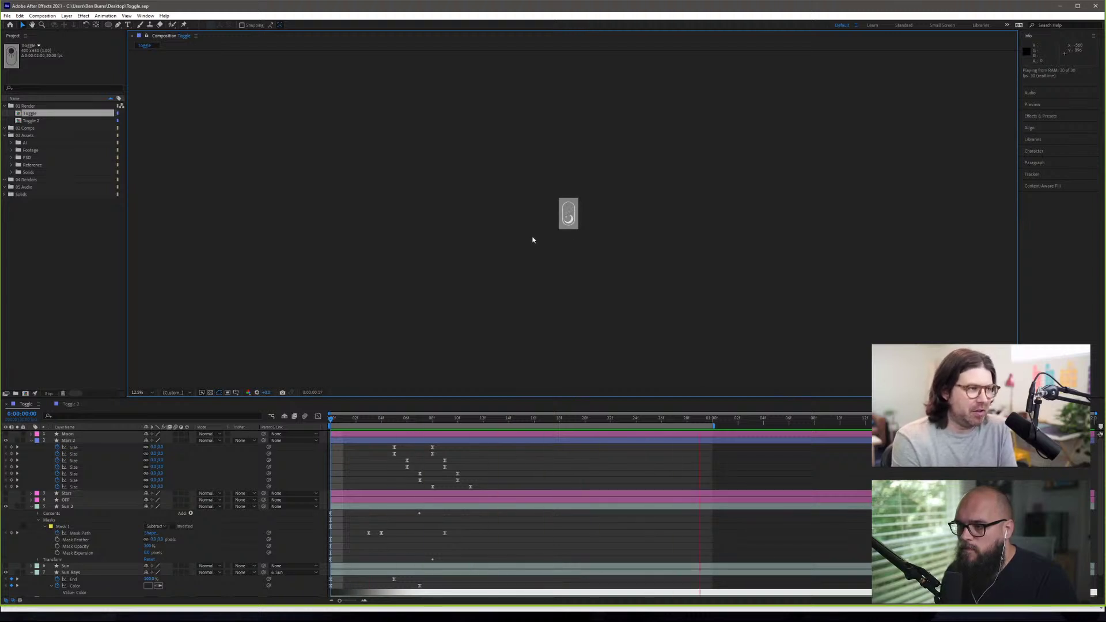
key("space")
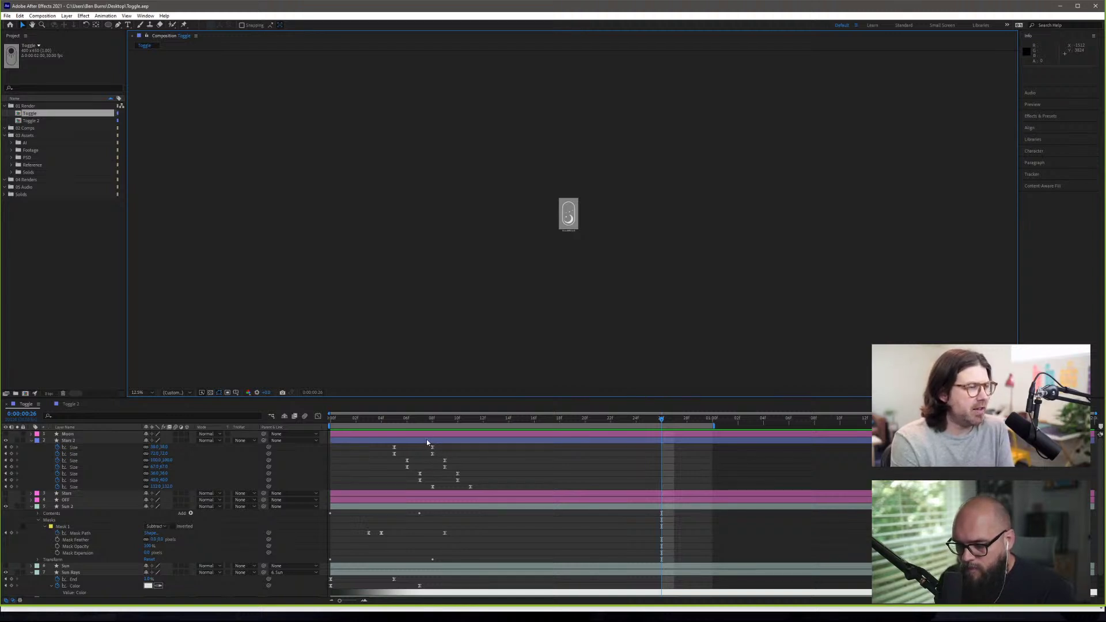
- Move only the ending Size keyframes of all the stars in Stars 2 two frames later
left_click_drag(420, 444, 459, 445)
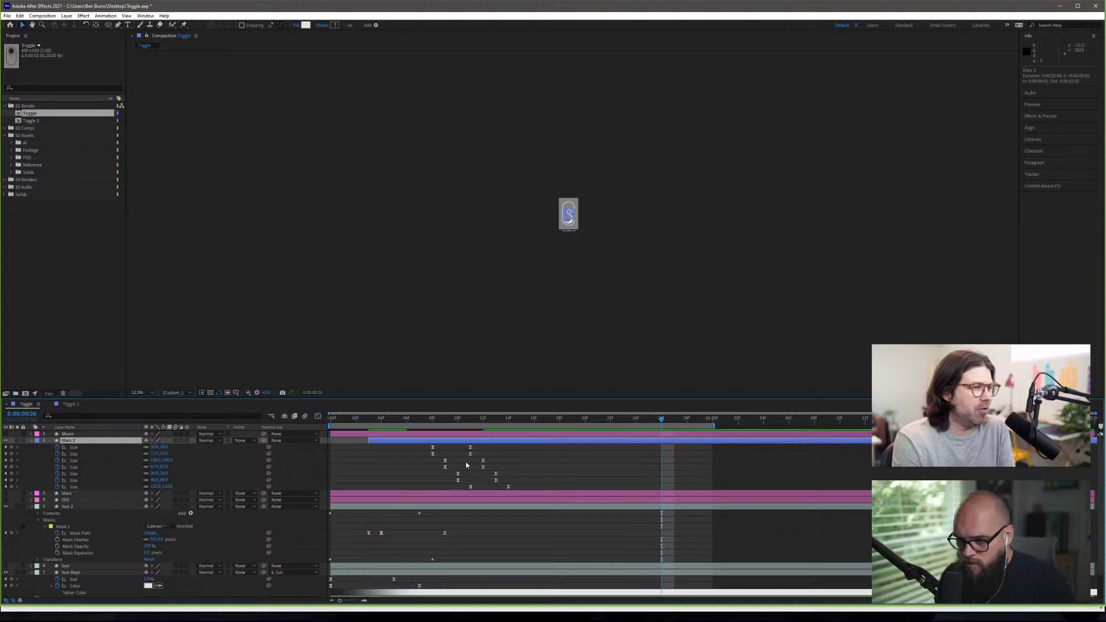
key("ctrl+z")
left_click_drag(504, 485, 427, 444)
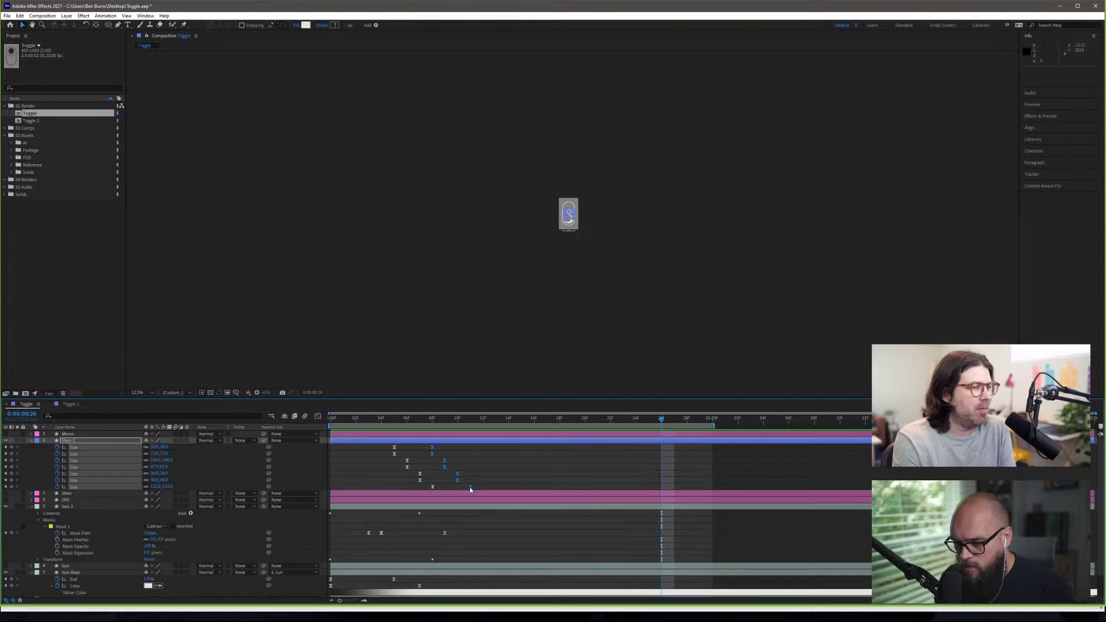
left_click_drag(471, 488, 499, 490)
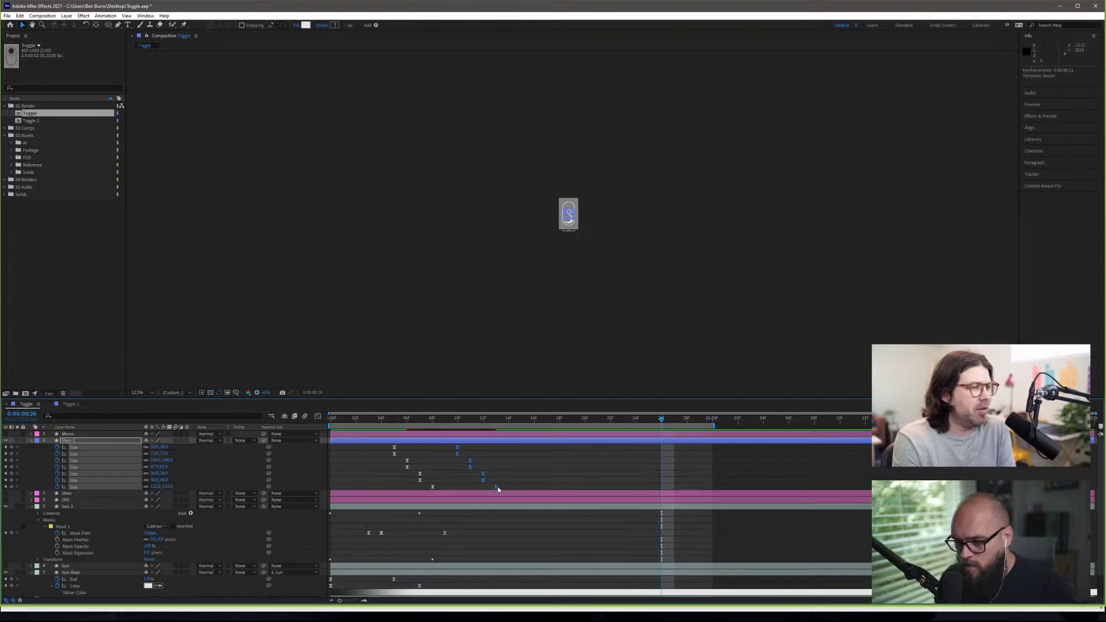
left_click(503, 213)
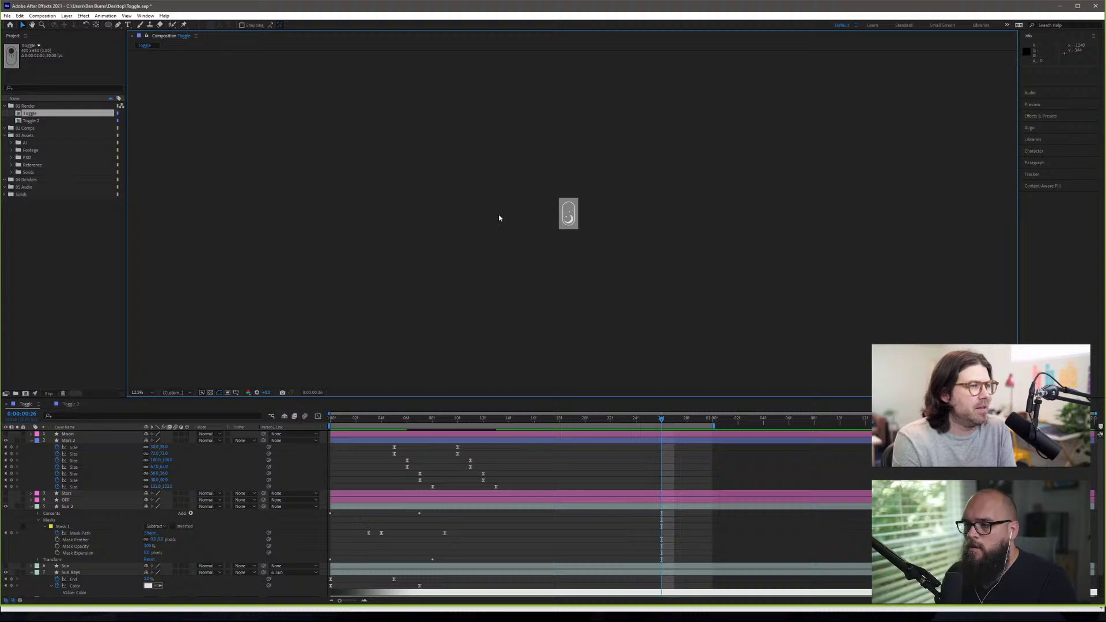
- Play back the slower star growth at thumbnail size and at 100%
key("space")
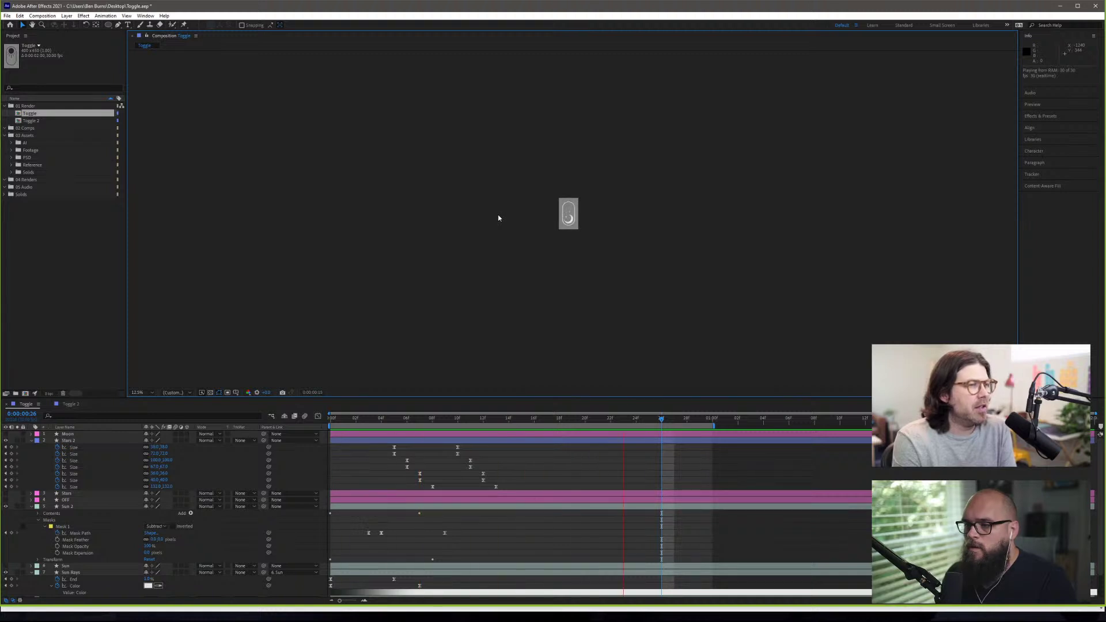
key("space")
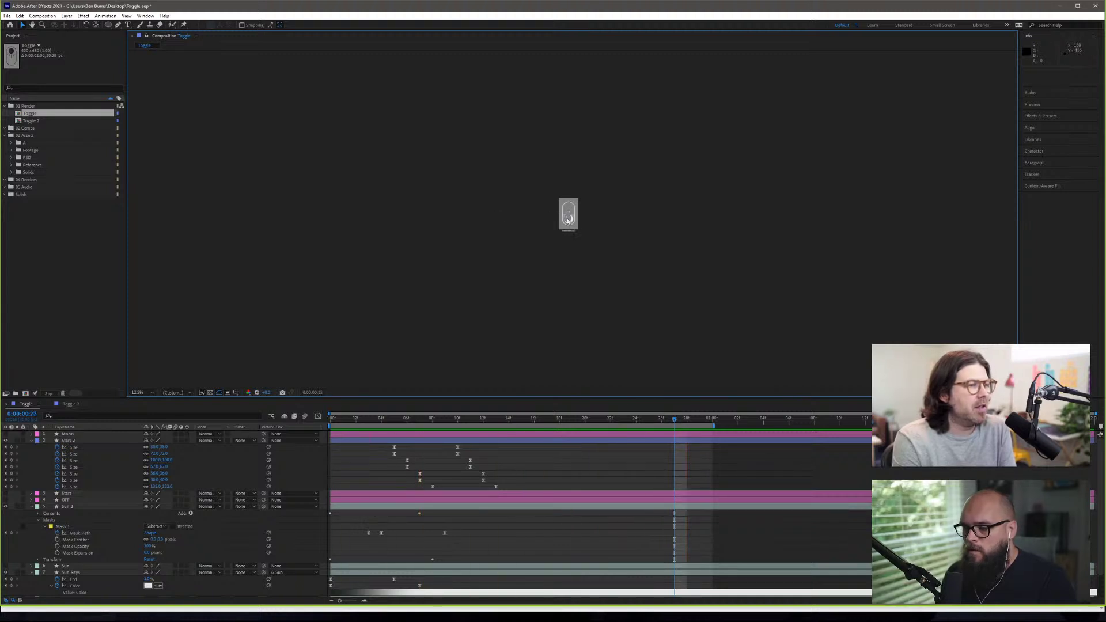
scroll(567, 217, "up", 6)
key("space")
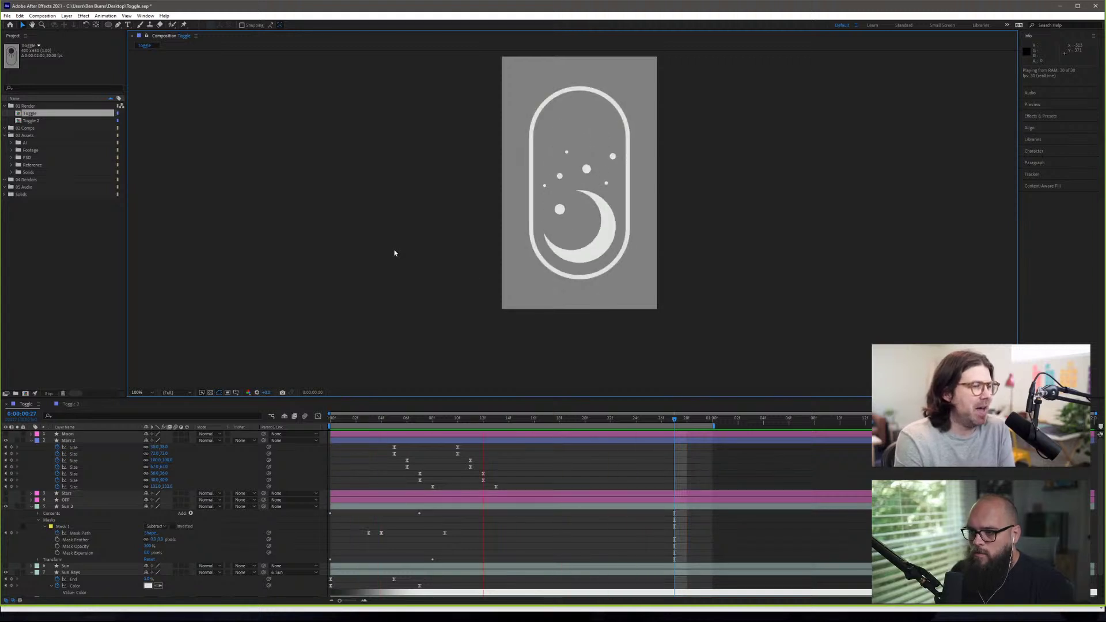
- Shift all the Size keyframes in Stars 2 four frames earlier and play back the animation from frame 0
left_click_drag(538, 486, 375, 453)
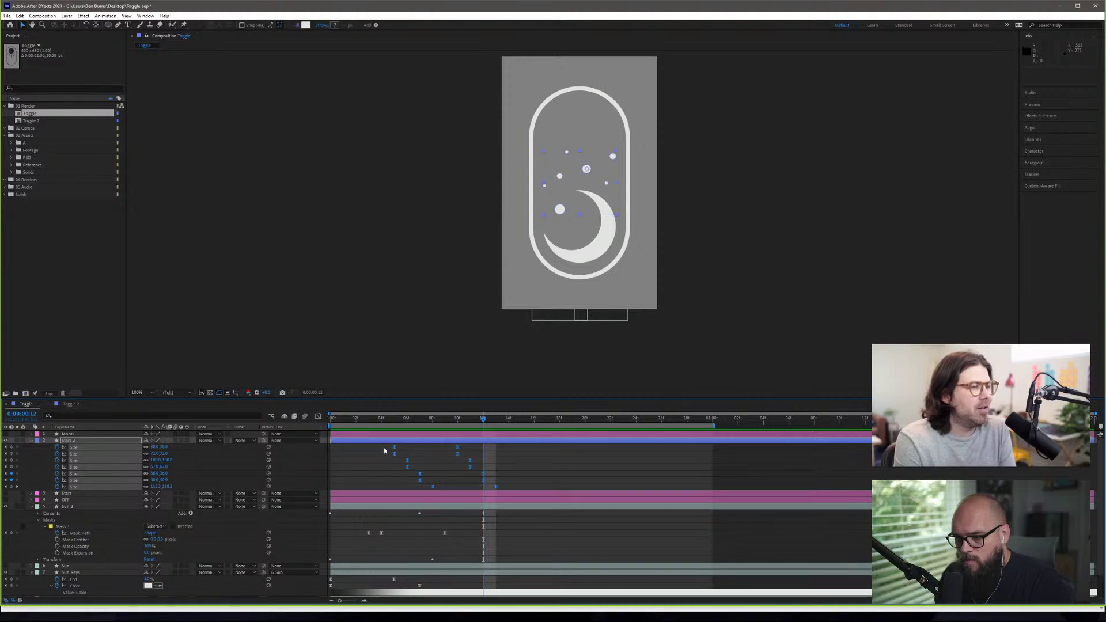
left_click_drag(393, 451, 348, 451)
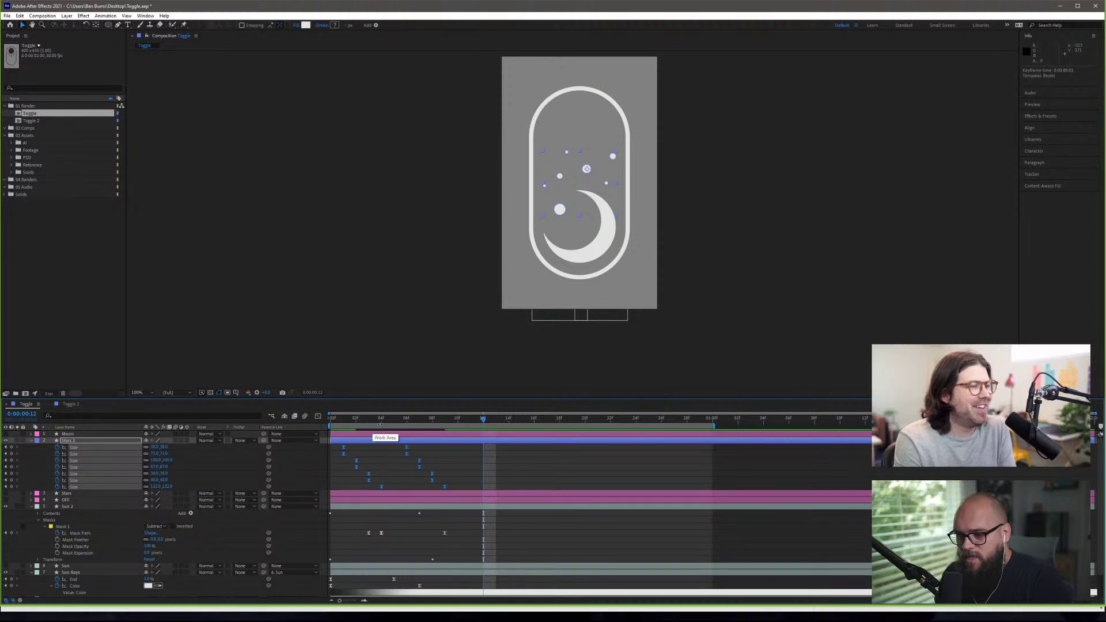
left_click_drag(458, 419, 330, 426)
key("space")
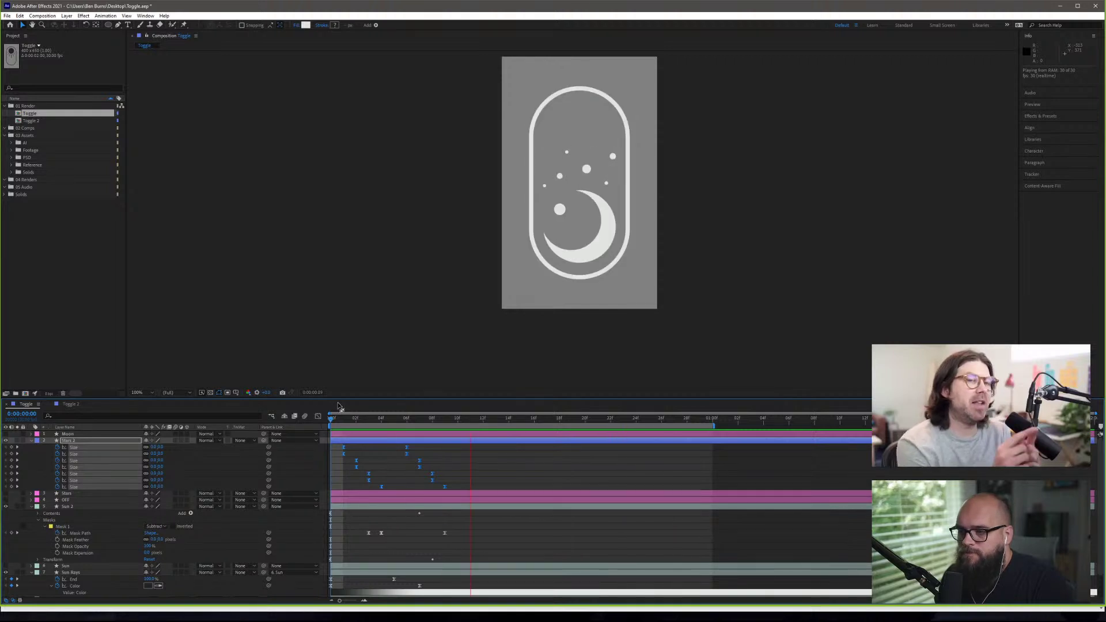
key("space")
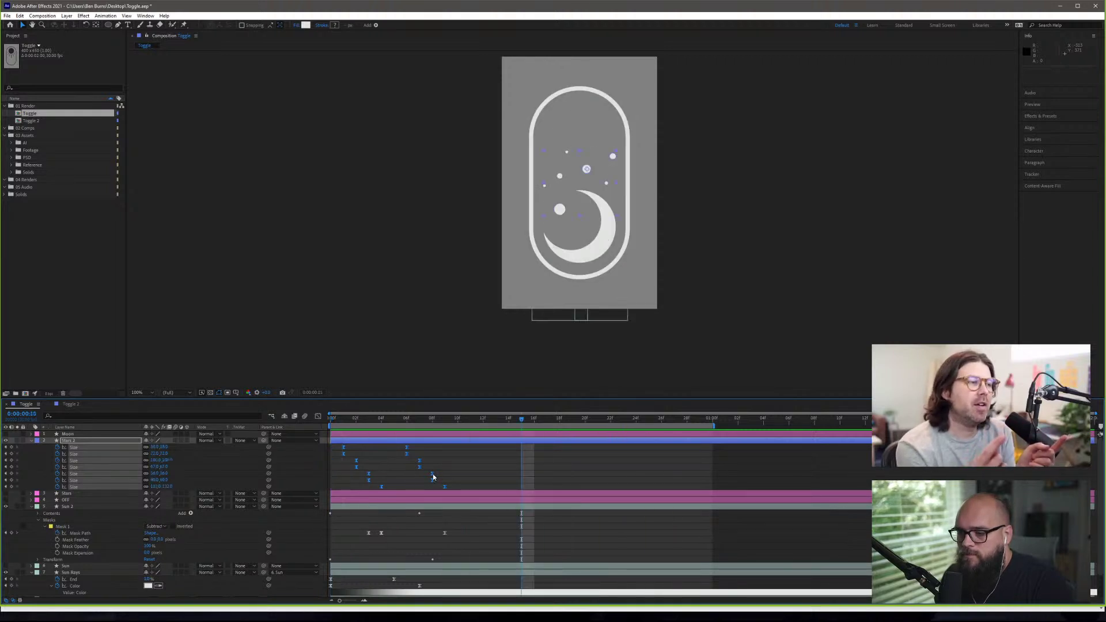
- Shift all the Size keyframes in Stars 2 two frames later and play the animation from frame 0
left_click_drag(432, 475, 463, 480)
left_click(337, 419)
key("space")
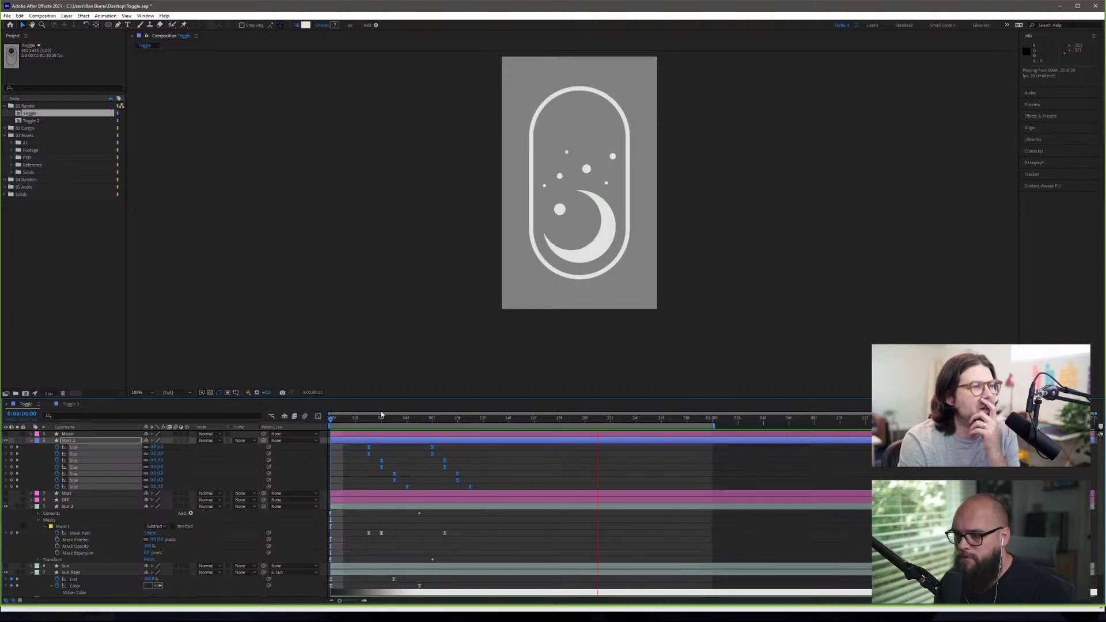
key("space")
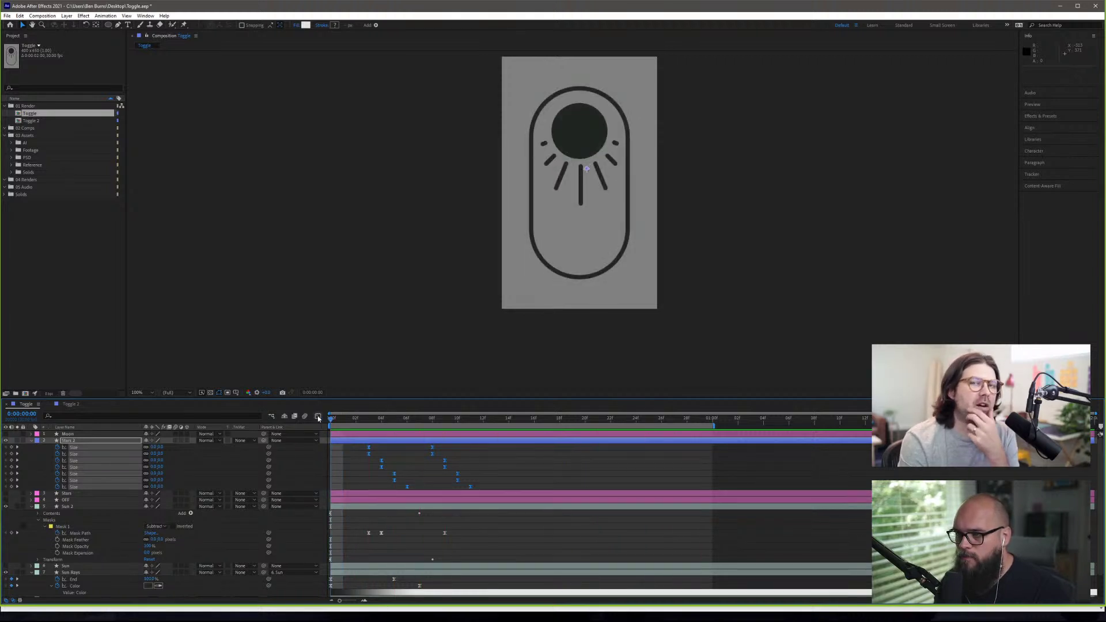
key("space")
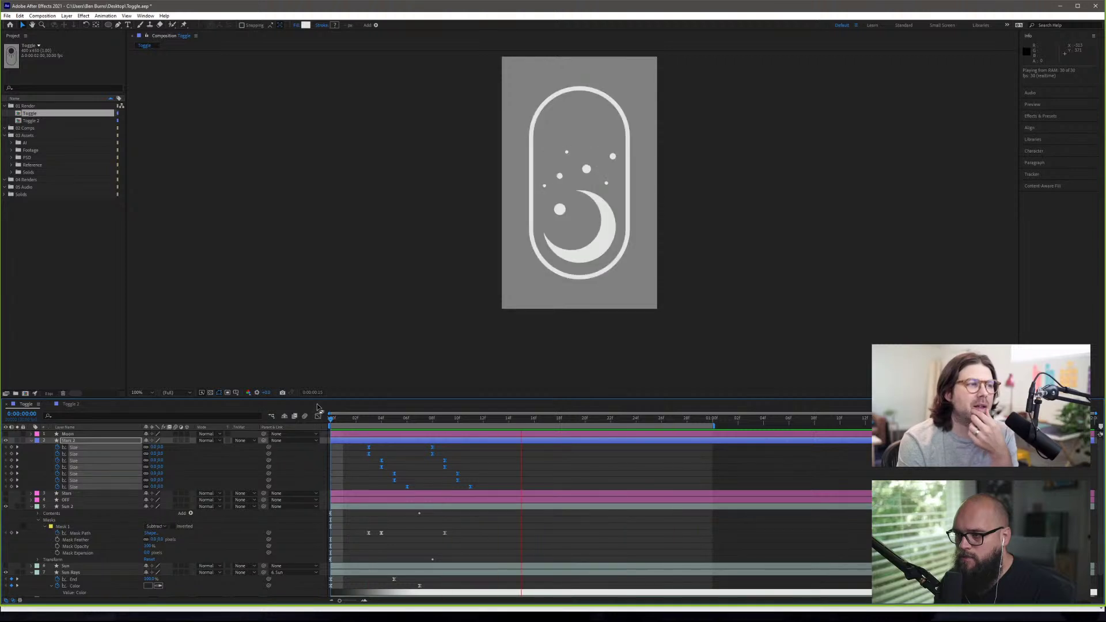
key("space")
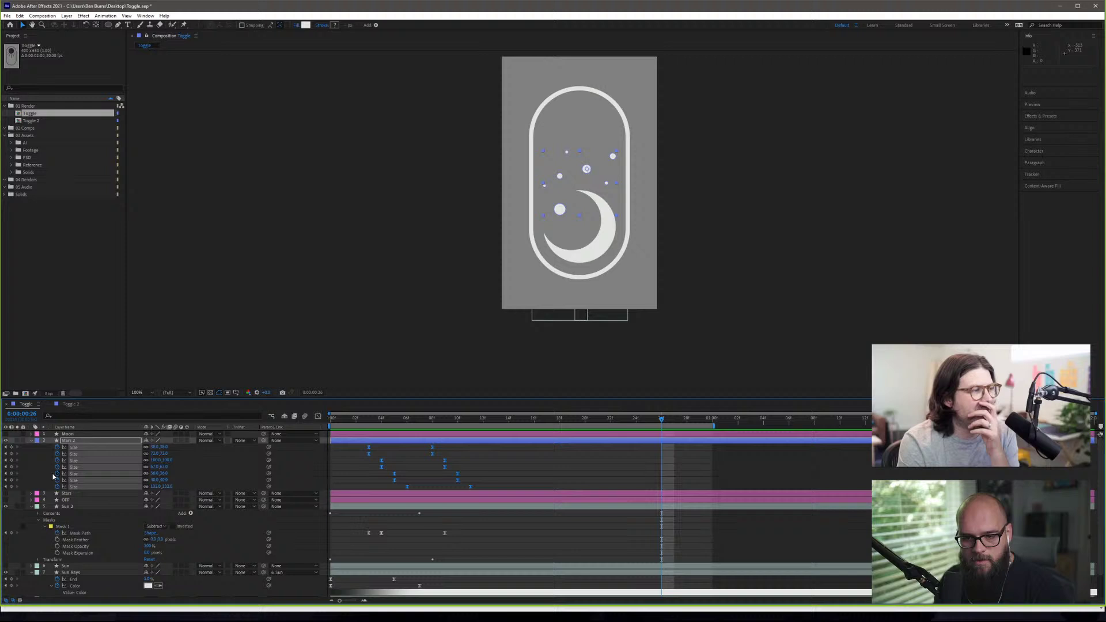
- Collapse the Stars 2, Sun 2 and Sun Rays layers and make the ON layer visible
left_click(32, 441)
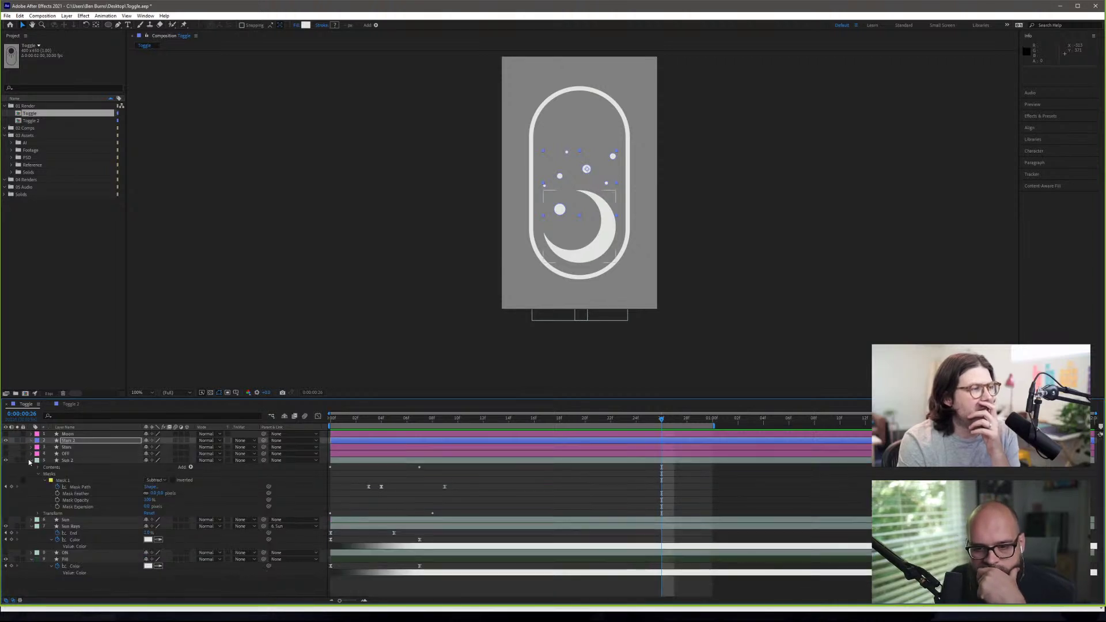
left_click(32, 461)
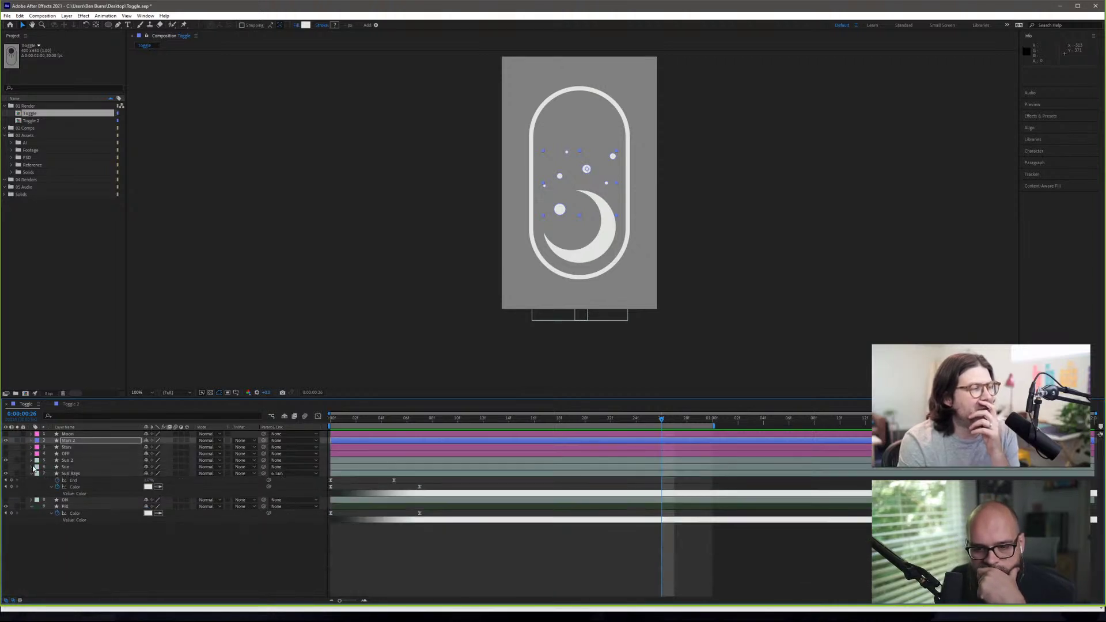
left_click(32, 473)
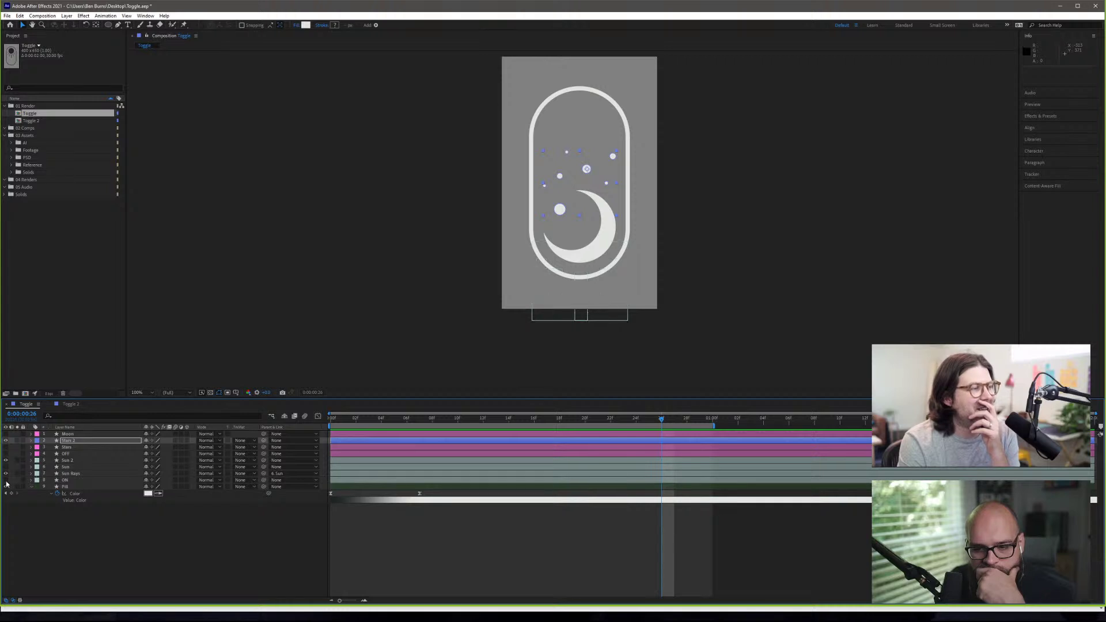
left_click(6, 481)
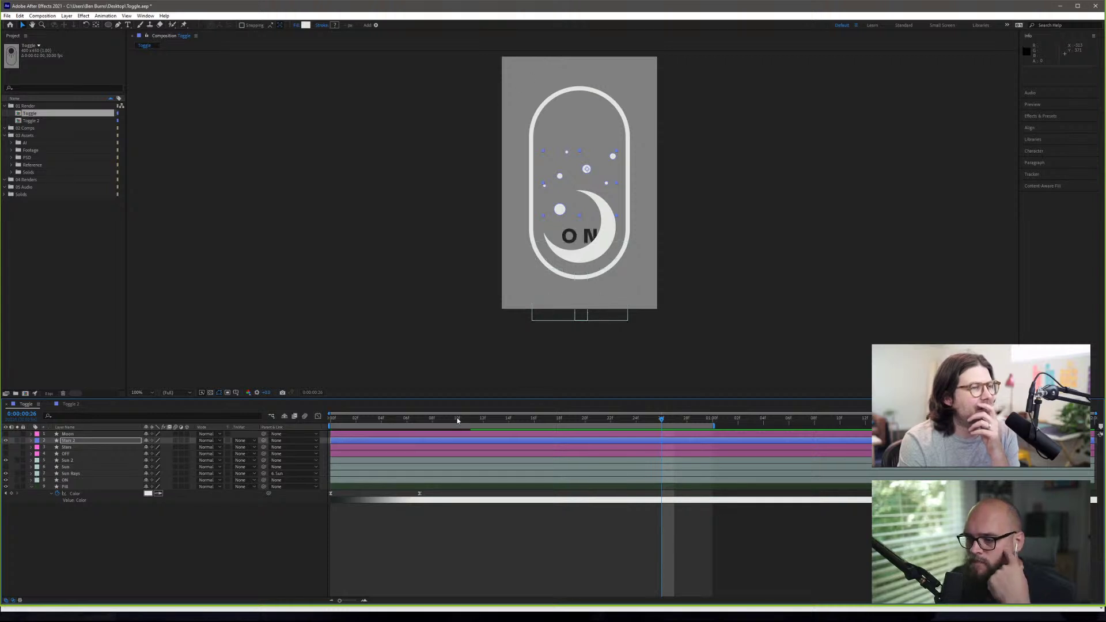
- Scrub back to frame 0 and examine the ON text against the opening frames of the sun transition
left_click_drag(457, 417, 311, 416)
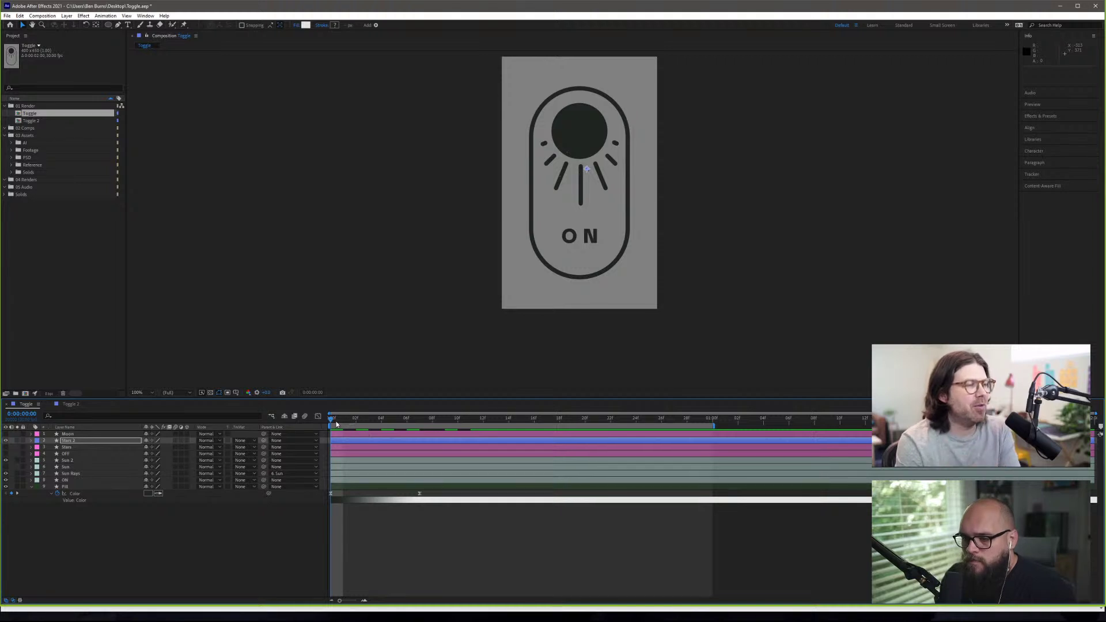
left_click_drag(350, 423, 333, 438)
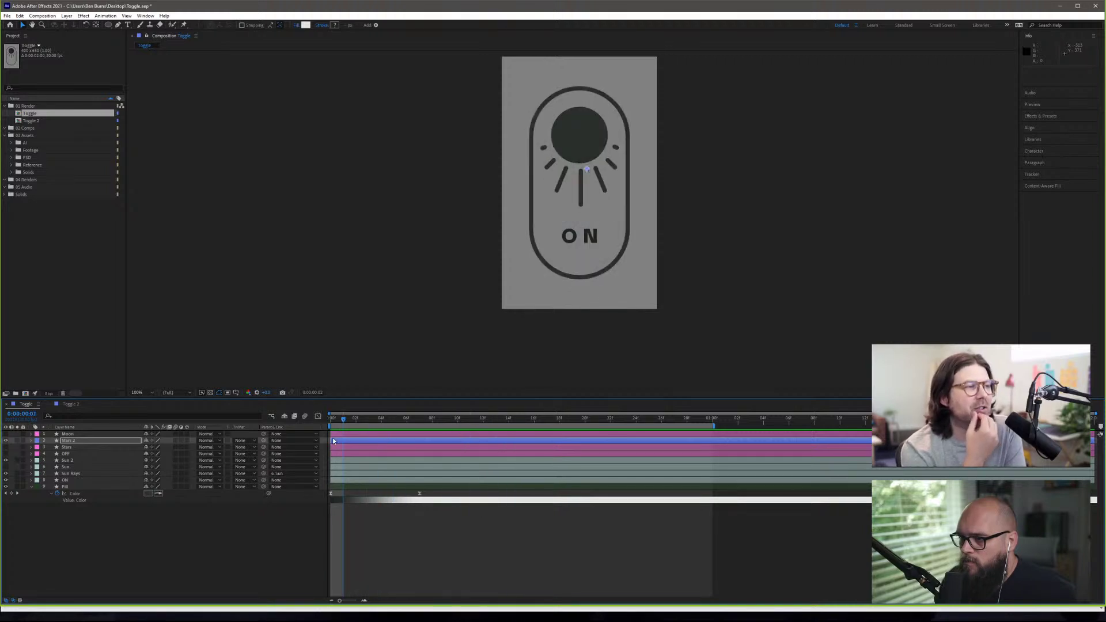
left_click(115, 489)
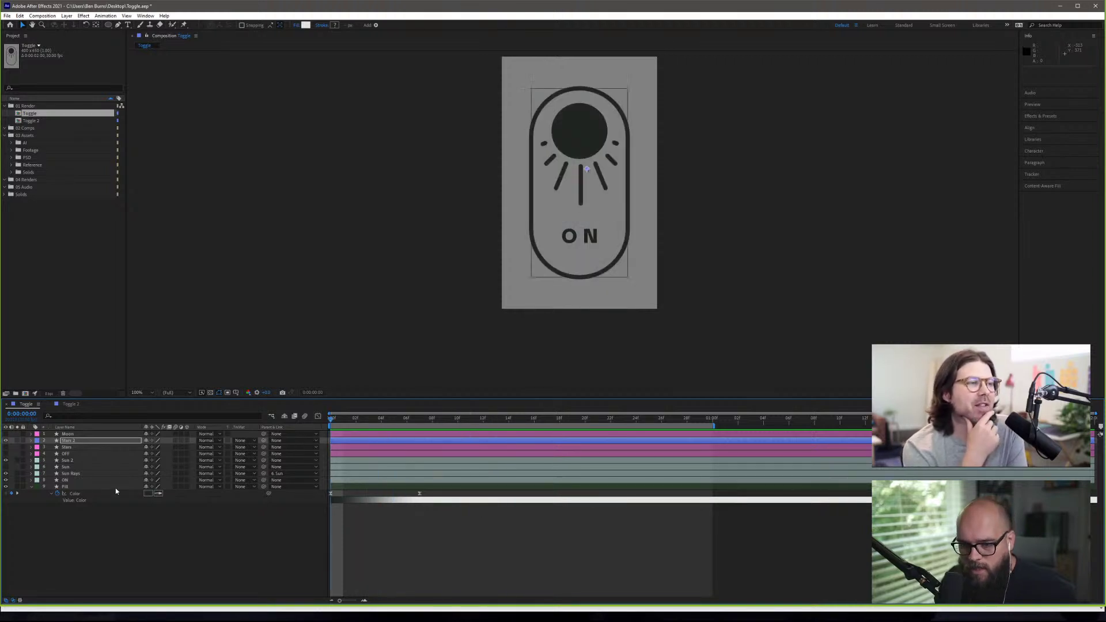
left_click_drag(159, 494, 123, 436)
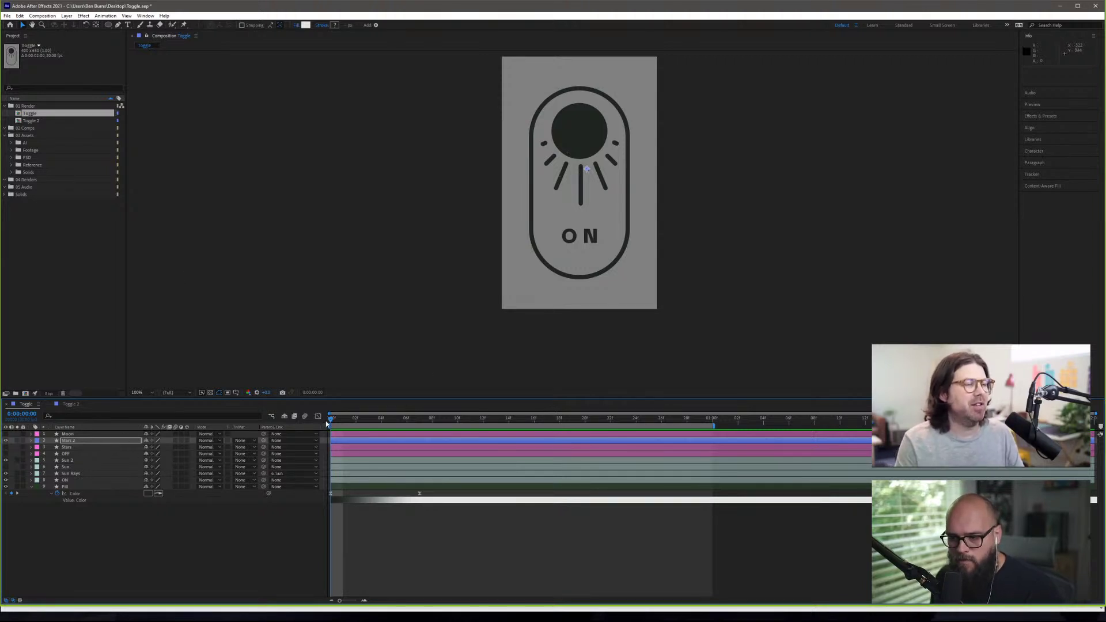
left_click_drag(332, 421, 313, 479)
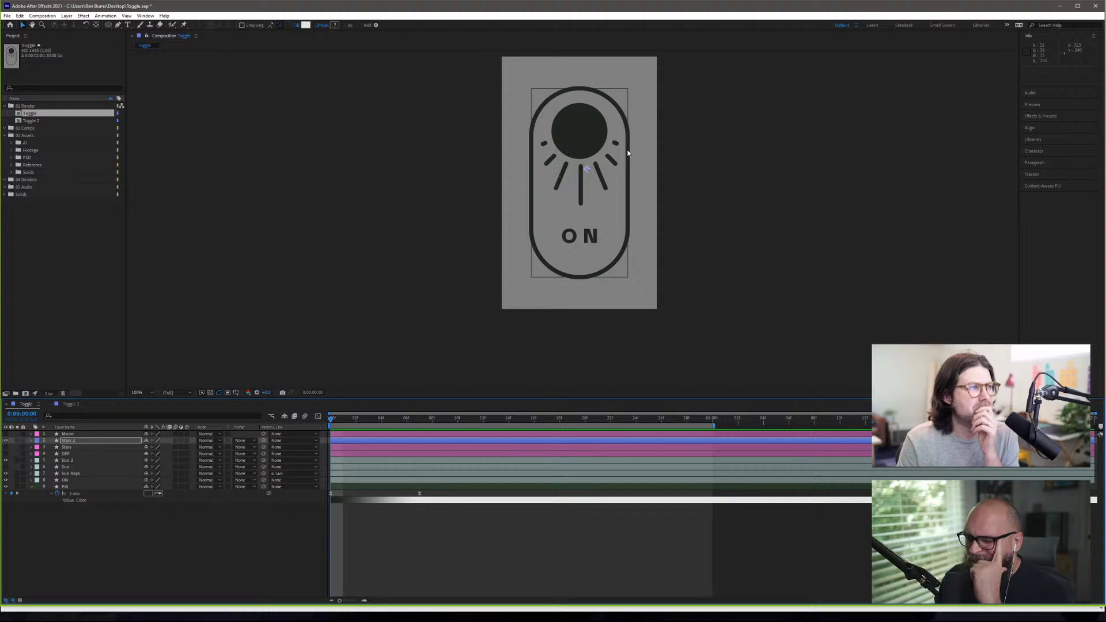
- Expand the Sun 2 and ON layers to show their property groups
left_click(32, 463)
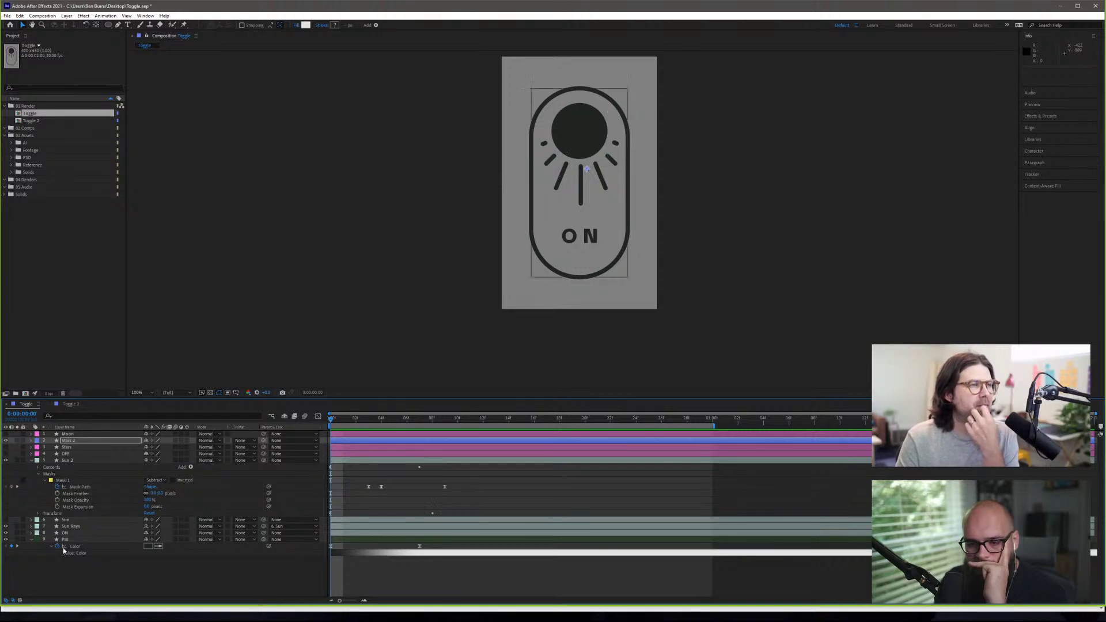
left_click(31, 533)
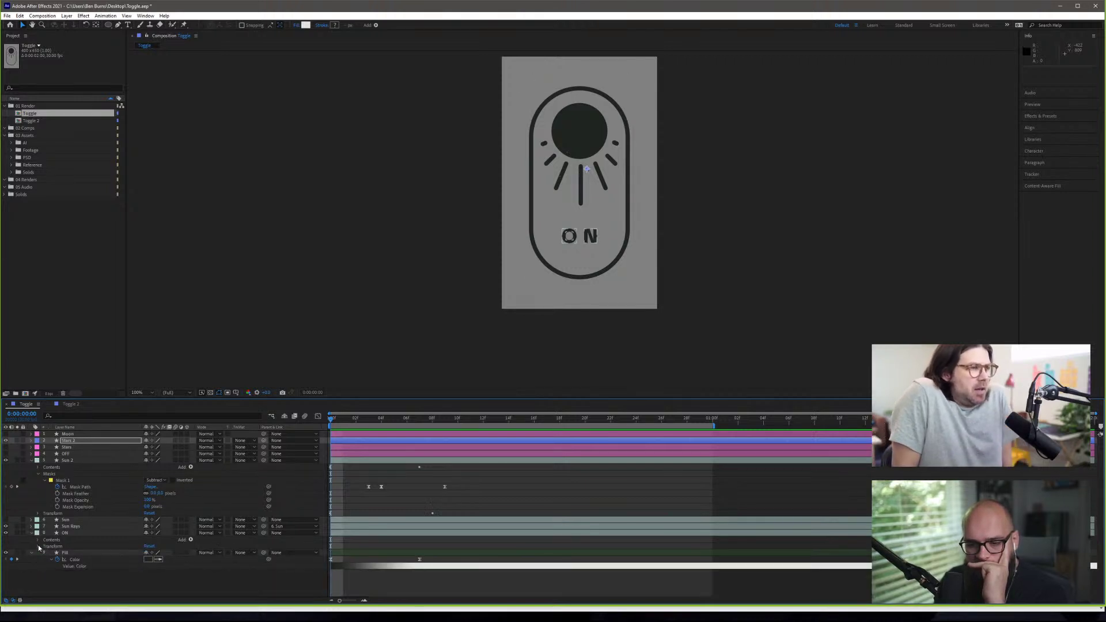
left_click(38, 547)
left_click(38, 547)
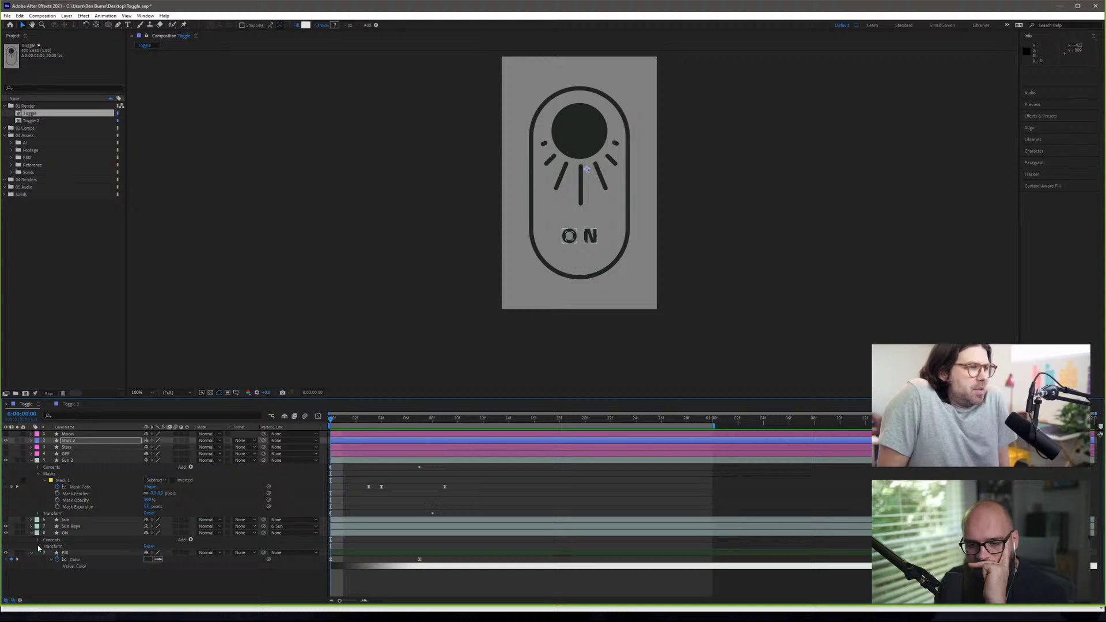
right_click(69, 534)
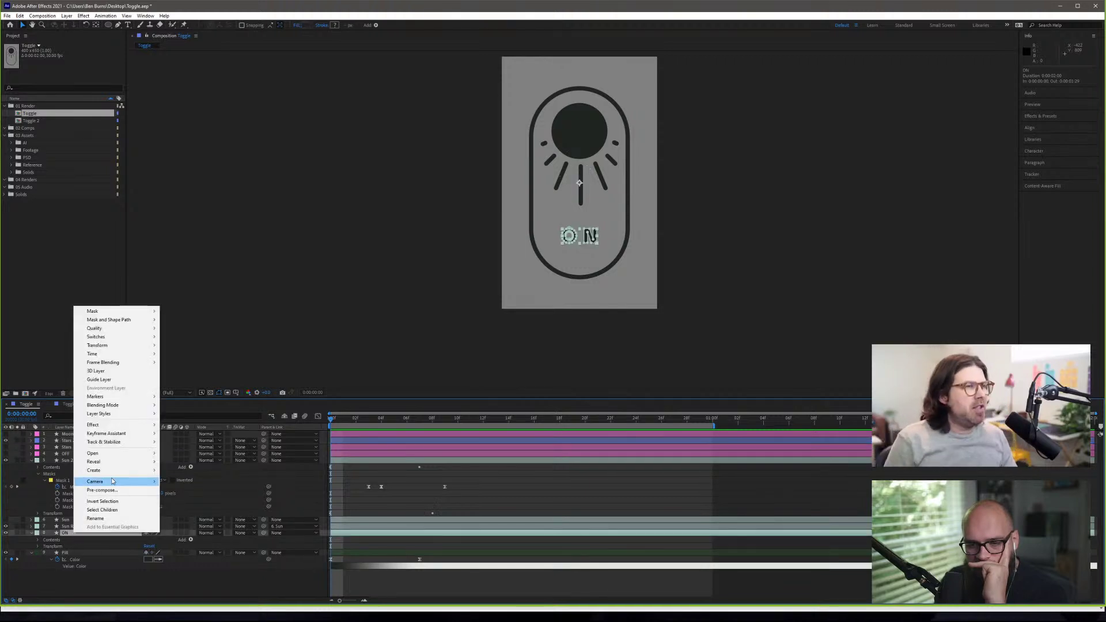
mouse_move(102, 316)
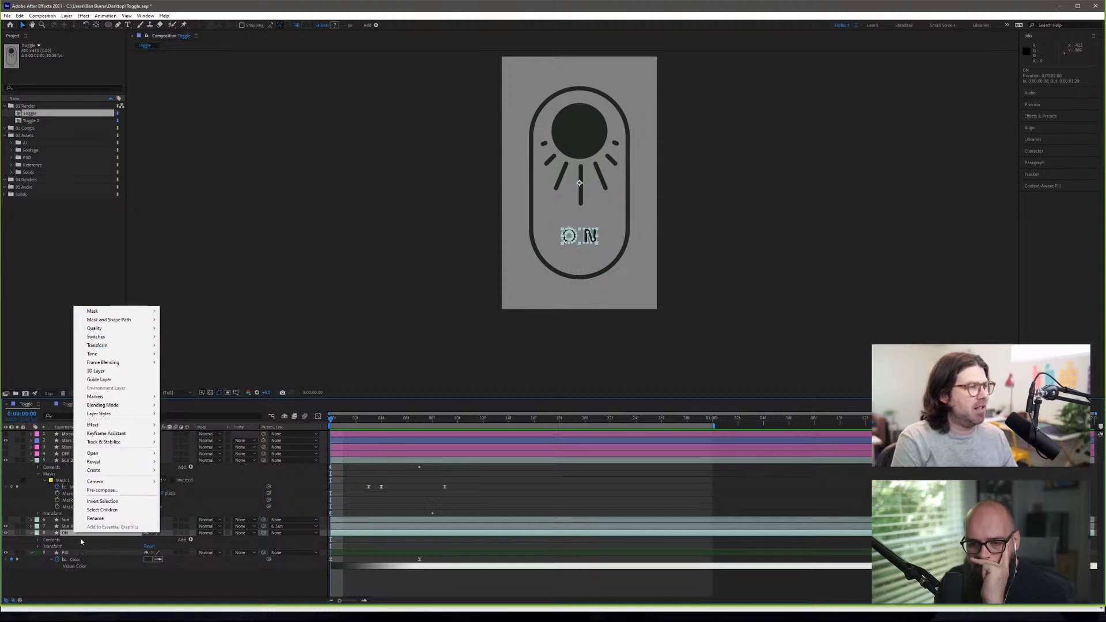
mouse_move(152, 312)
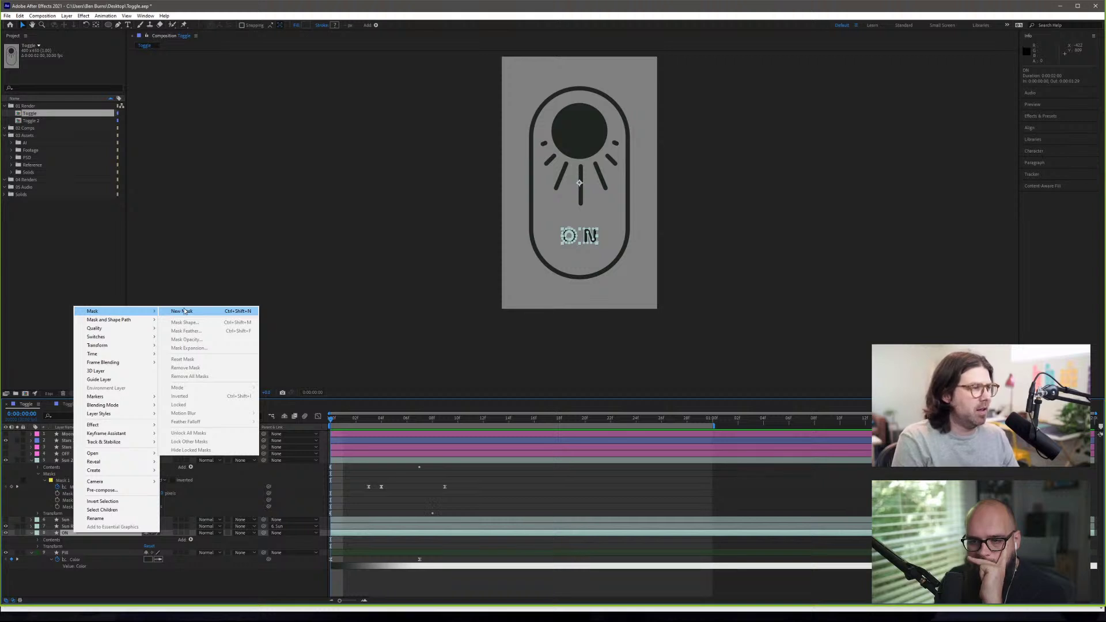
left_click(101, 585)
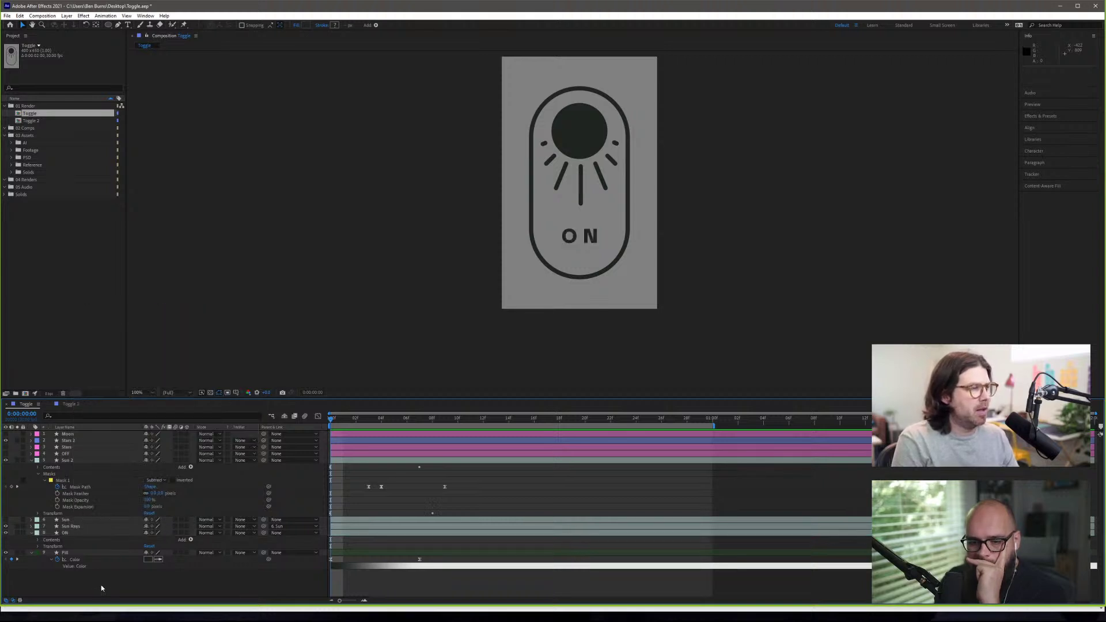
left_click(56, 567)
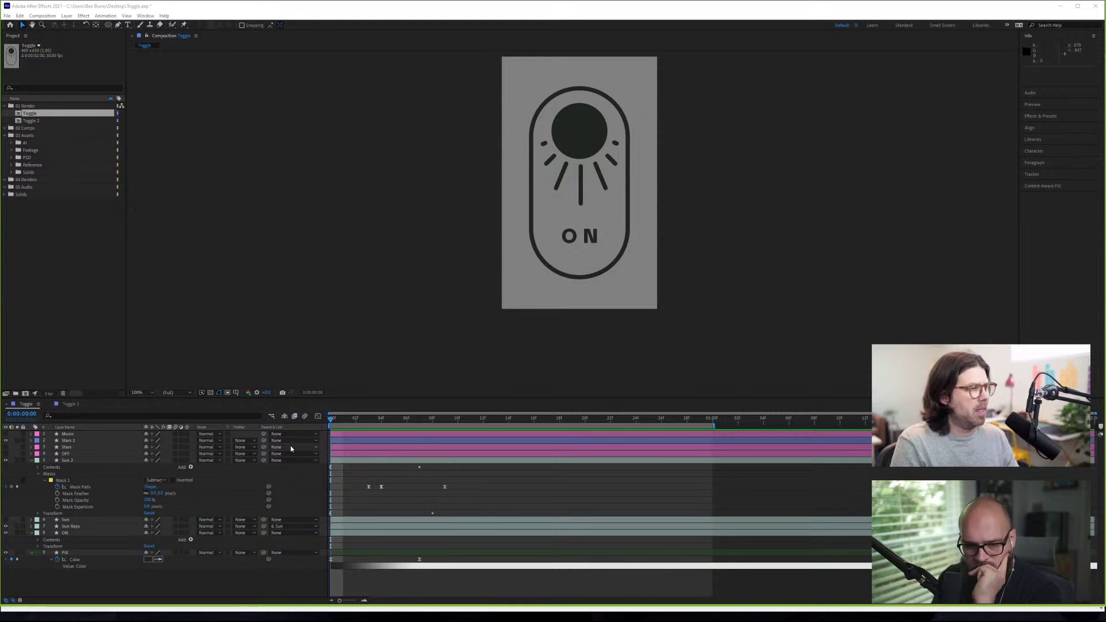
left_click(62, 480)
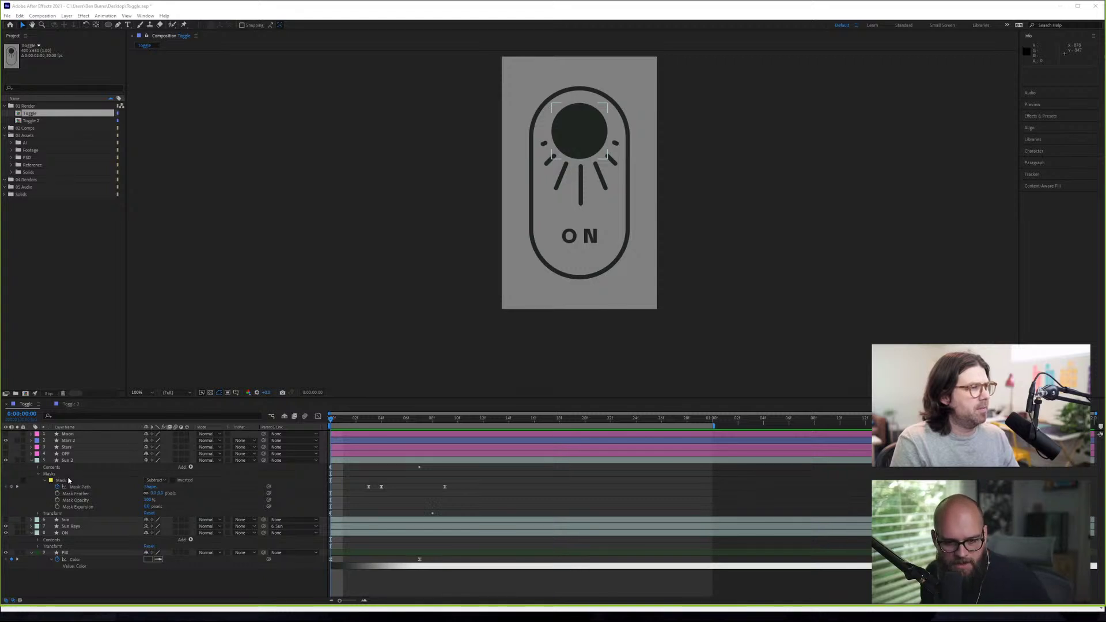
left_click(264, 410)
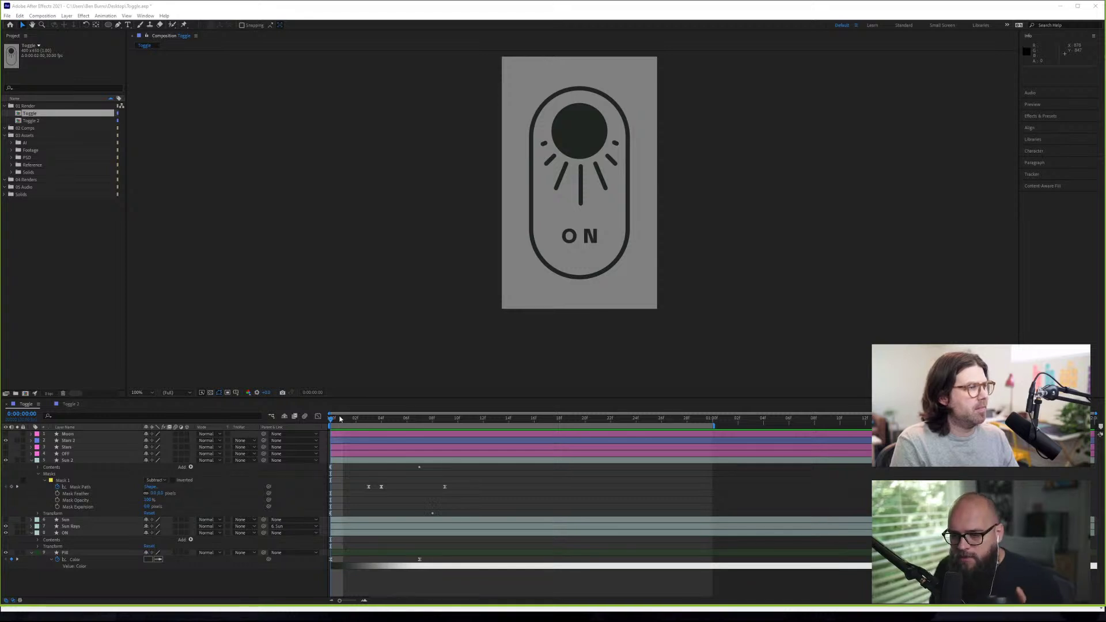
left_click_drag(332, 419, 321, 455)
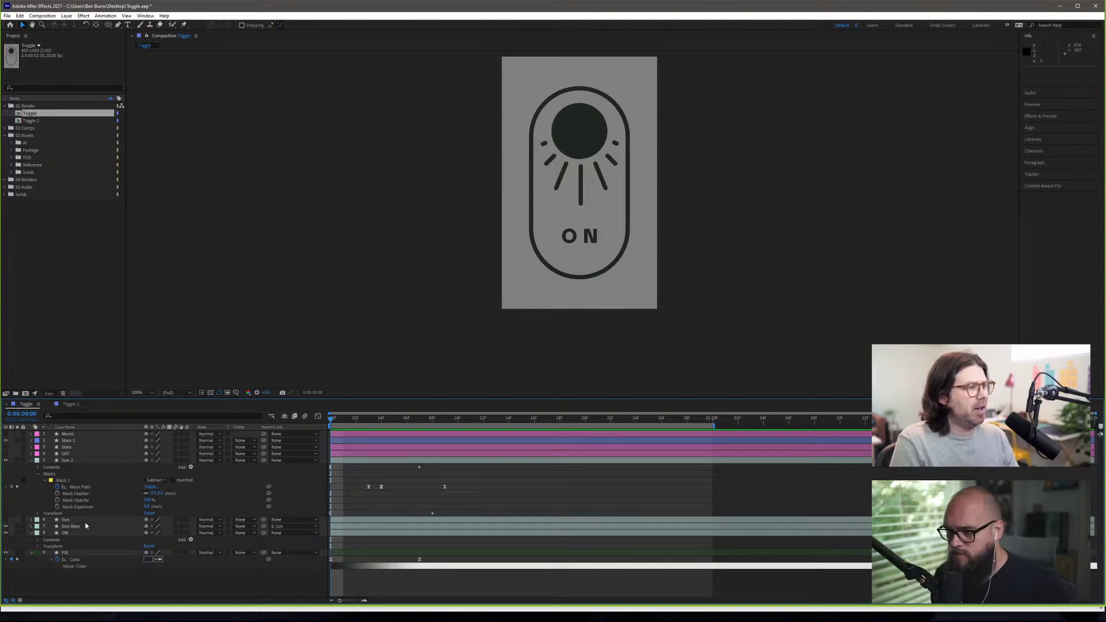
left_click(127, 570)
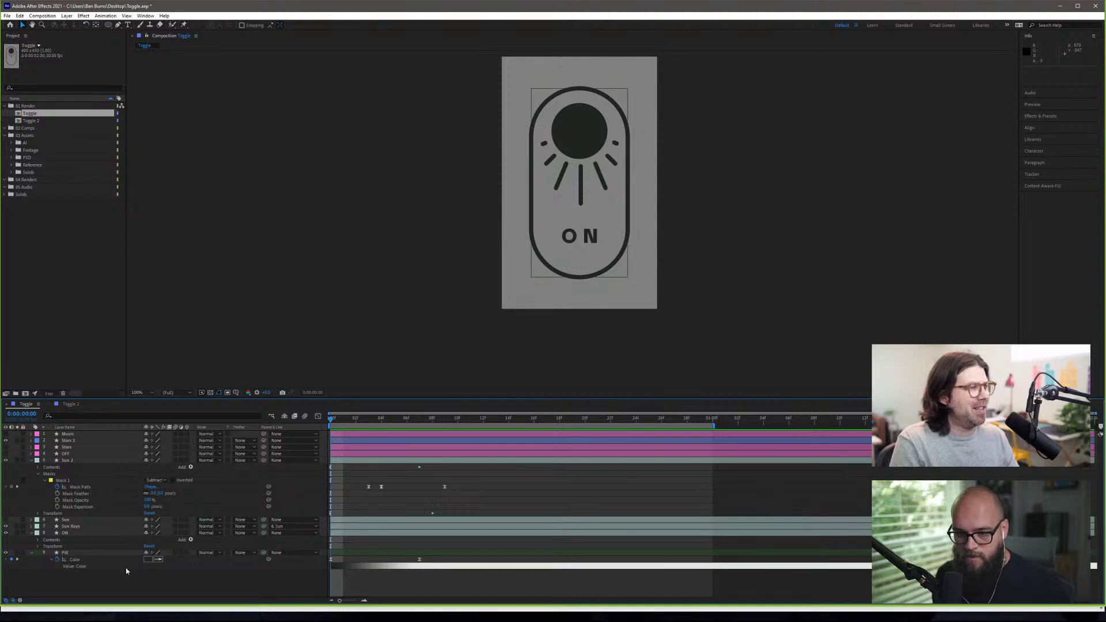
left_click(99, 520)
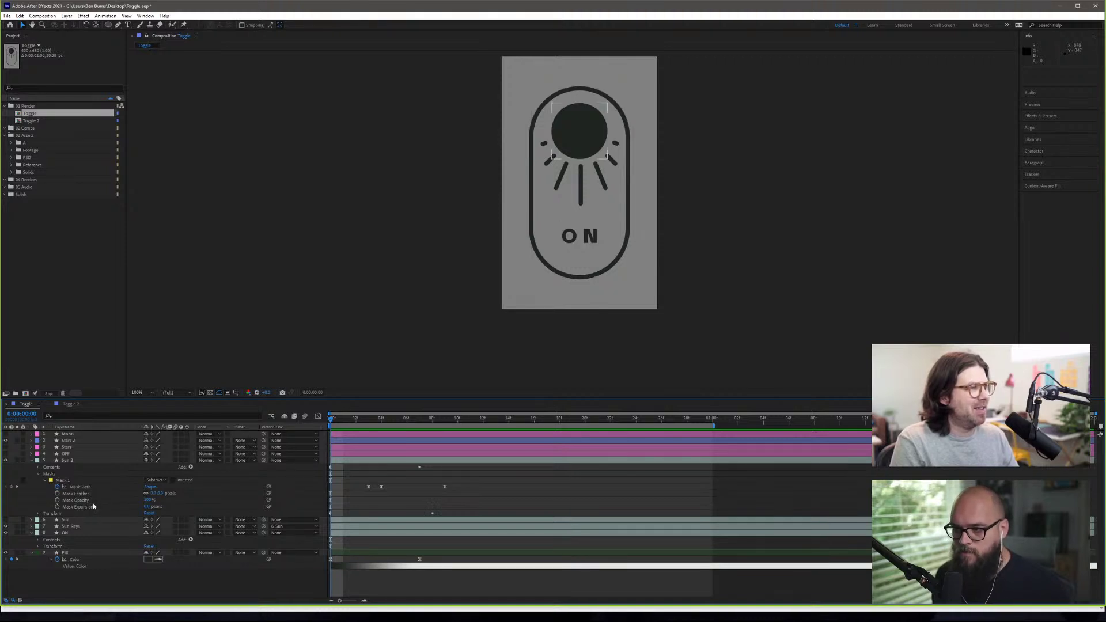
left_click(87, 526)
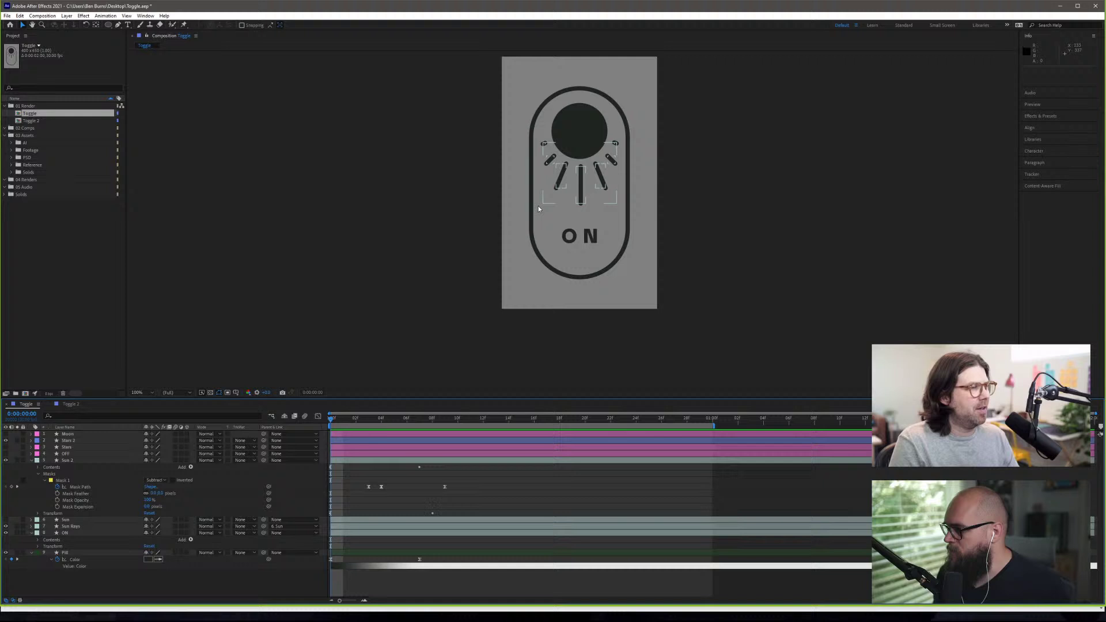
left_click(559, 200)
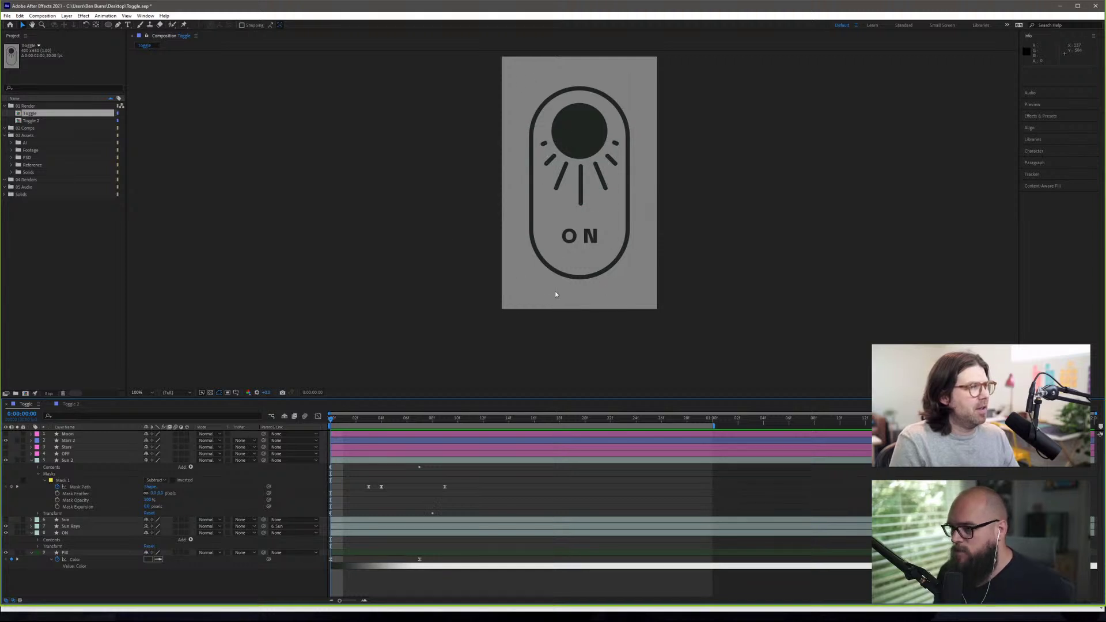
left_click(583, 221)
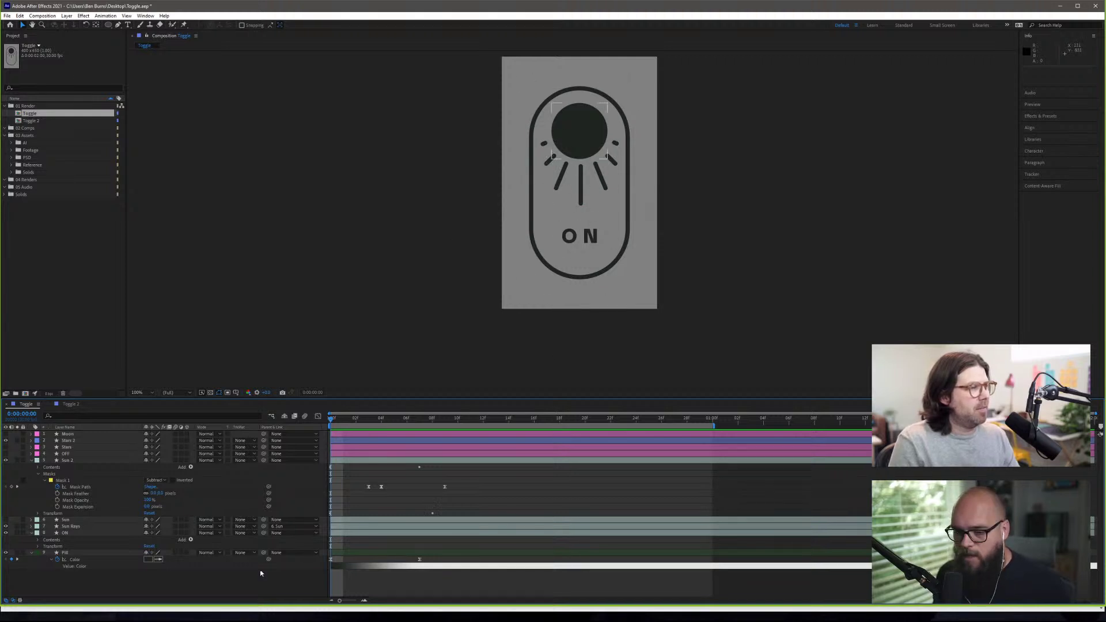
right_click(68, 553)
mouse_move(119, 335)
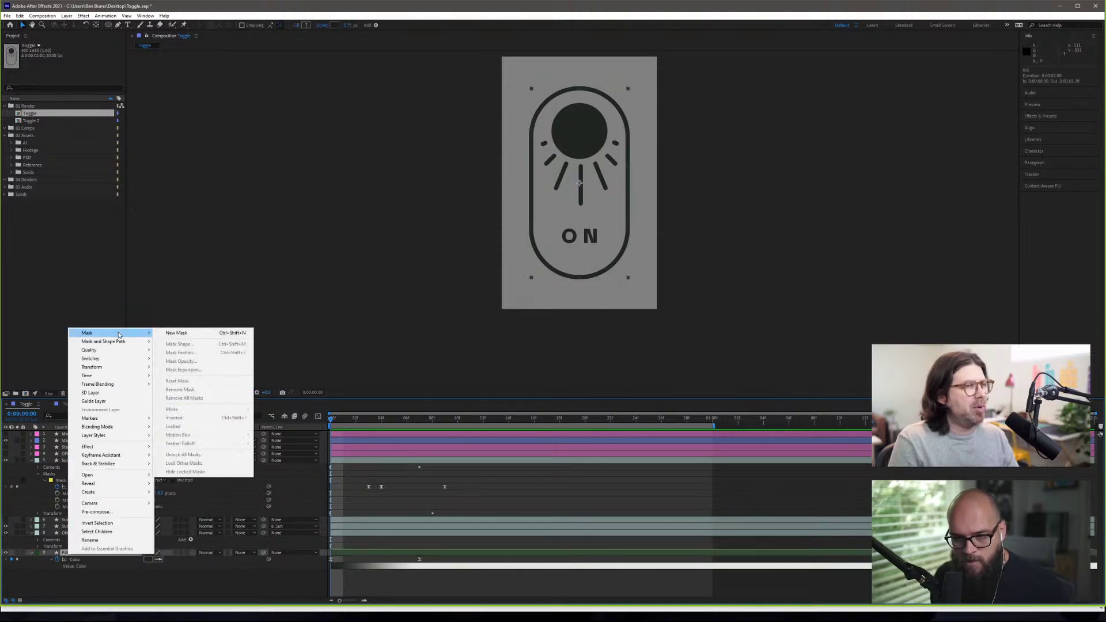
left_click(176, 333)
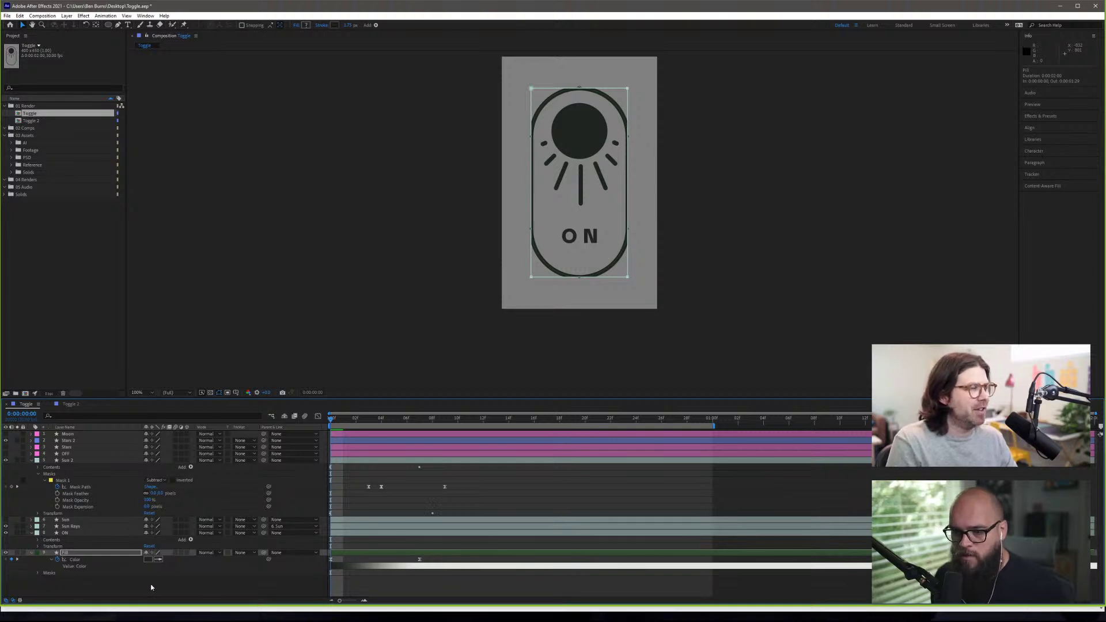
key("ctrl+z")
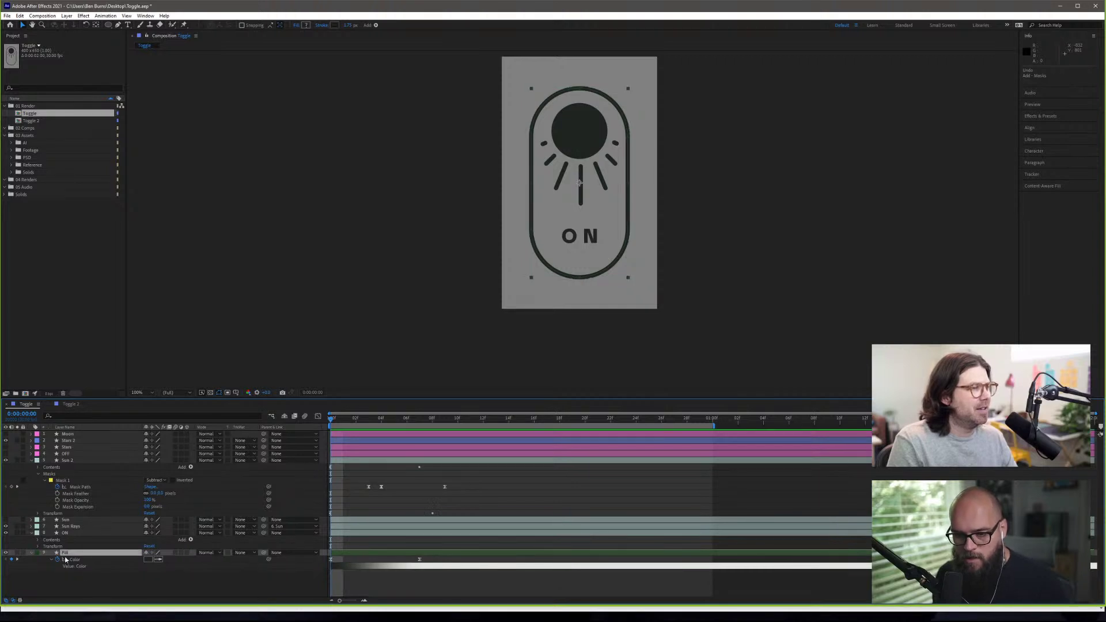
- Collapse the Pill layer, then add a new mask to the ON layer and expand the mask's properties
left_click(31, 554)
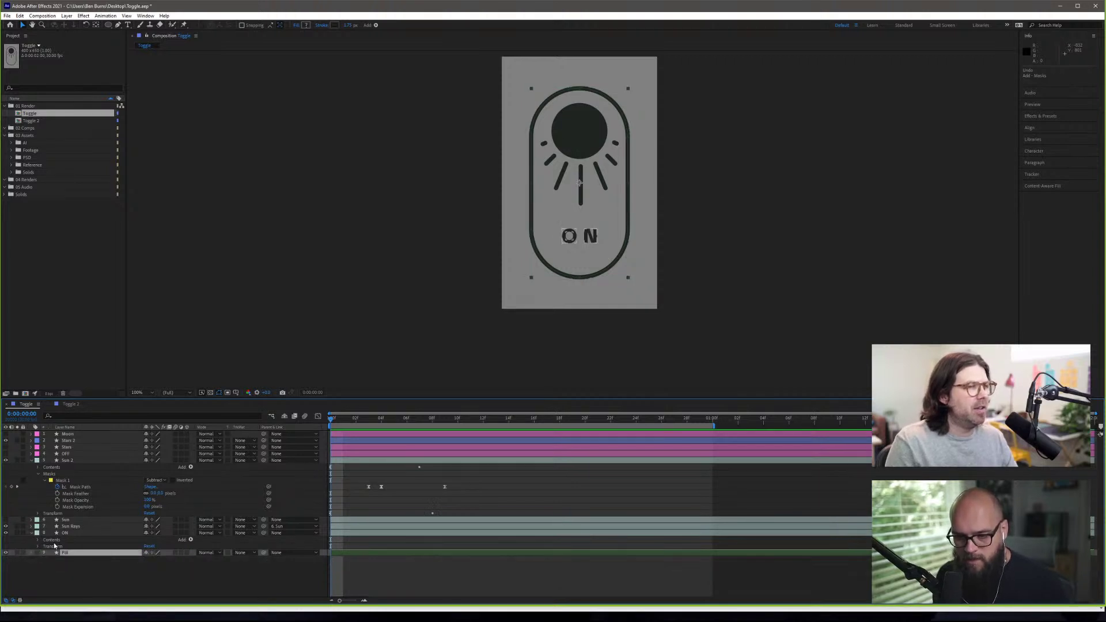
left_click(74, 533)
right_click(74, 535)
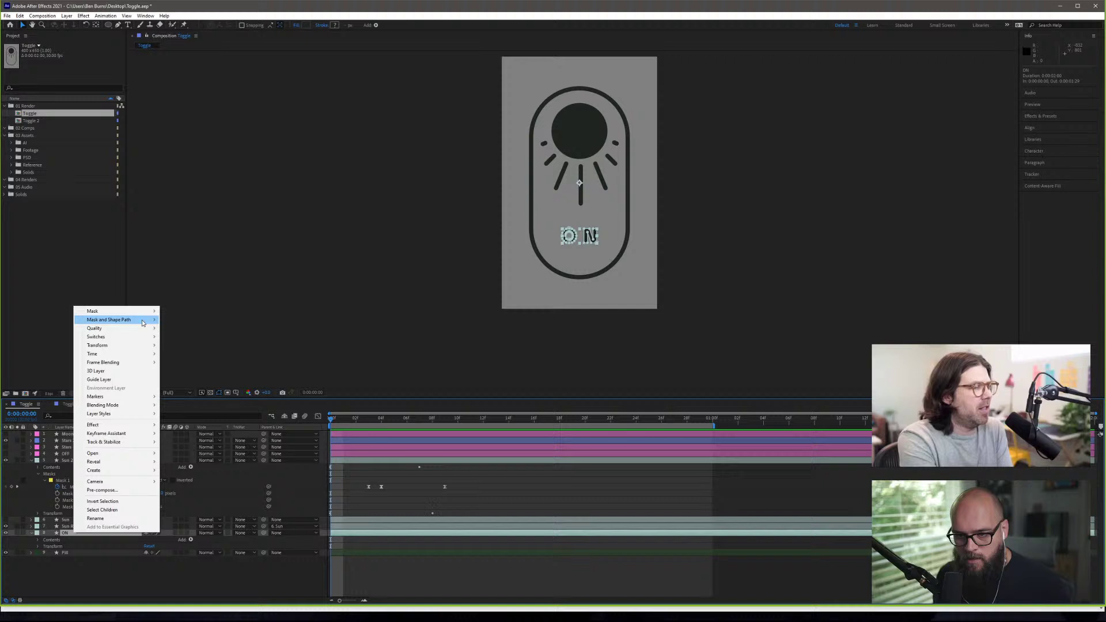
mouse_move(147, 311)
left_click(183, 312)
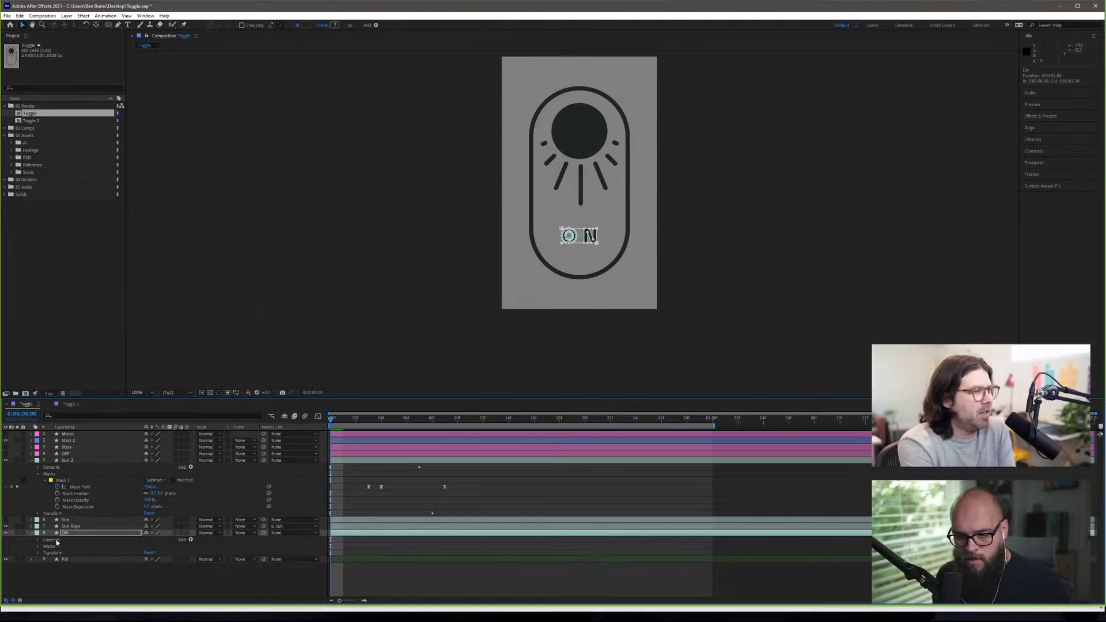
left_click(38, 546)
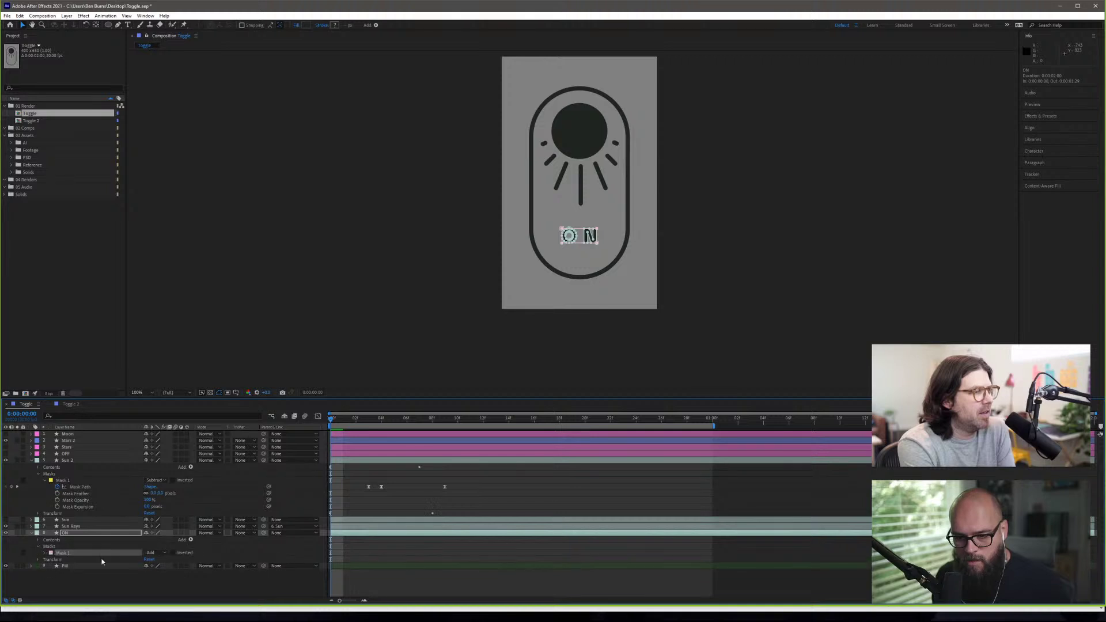
left_click(43, 553)
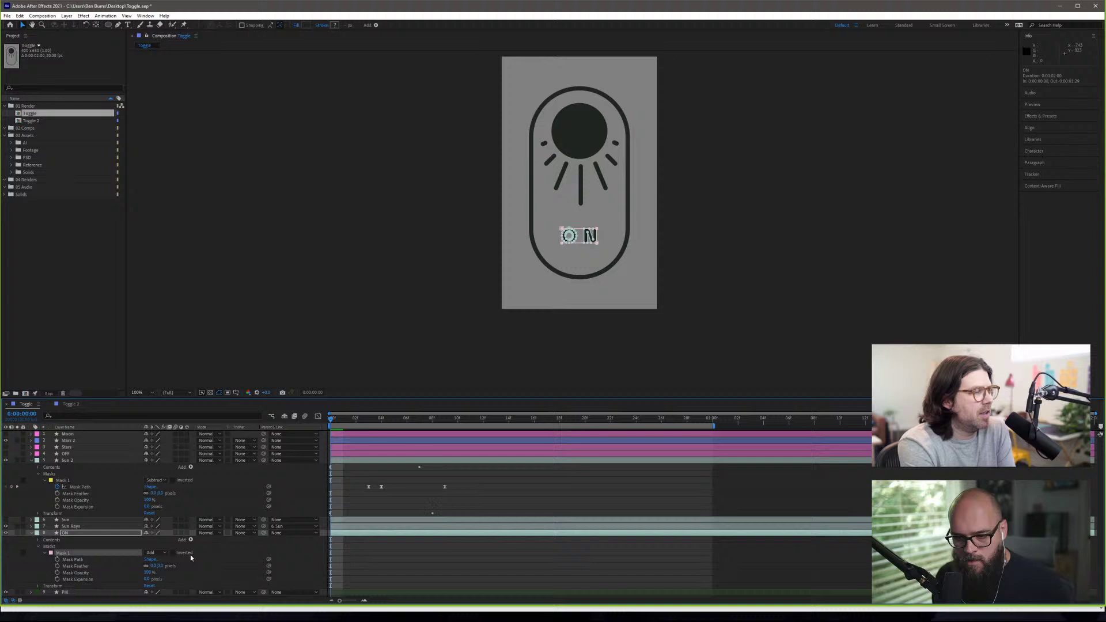
right_click(109, 557)
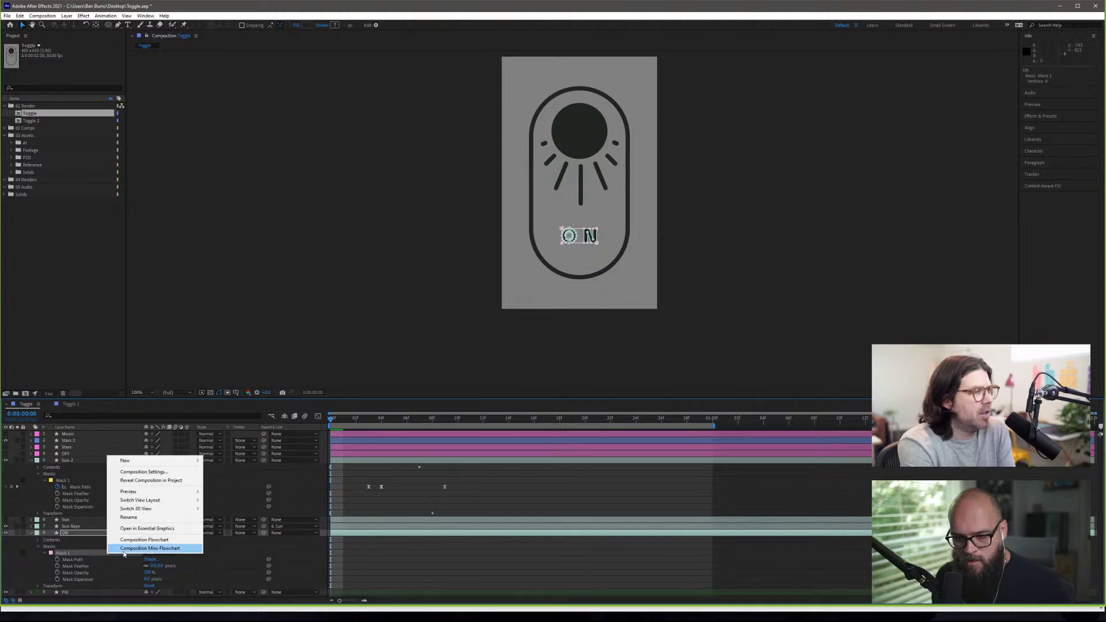
left_click(95, 551)
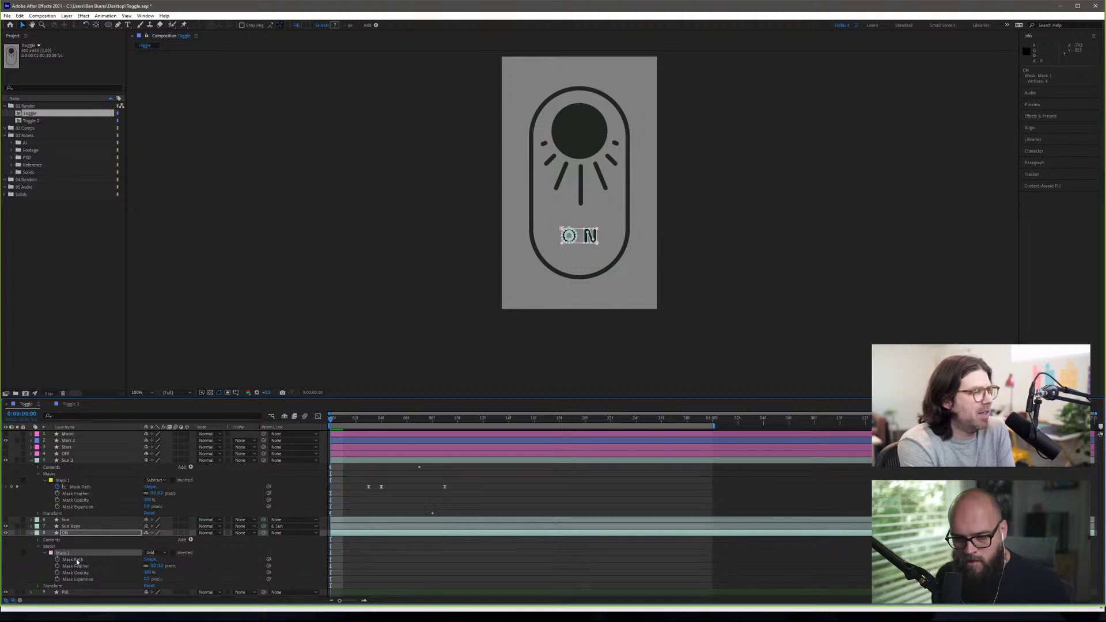
left_click(70, 560)
left_click(150, 560)
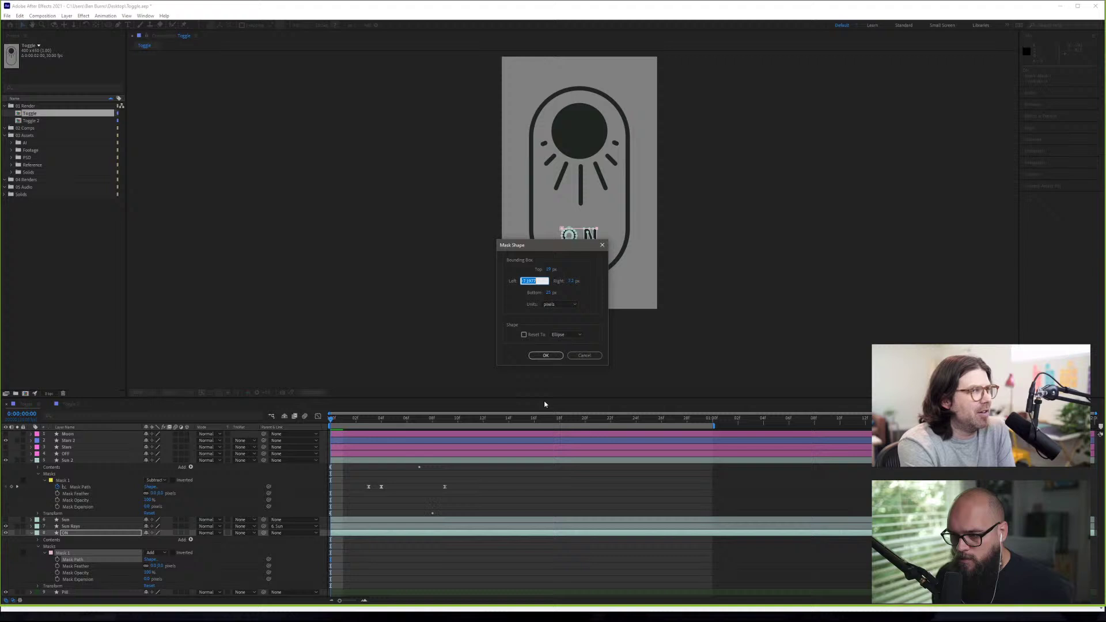
left_click(585, 355)
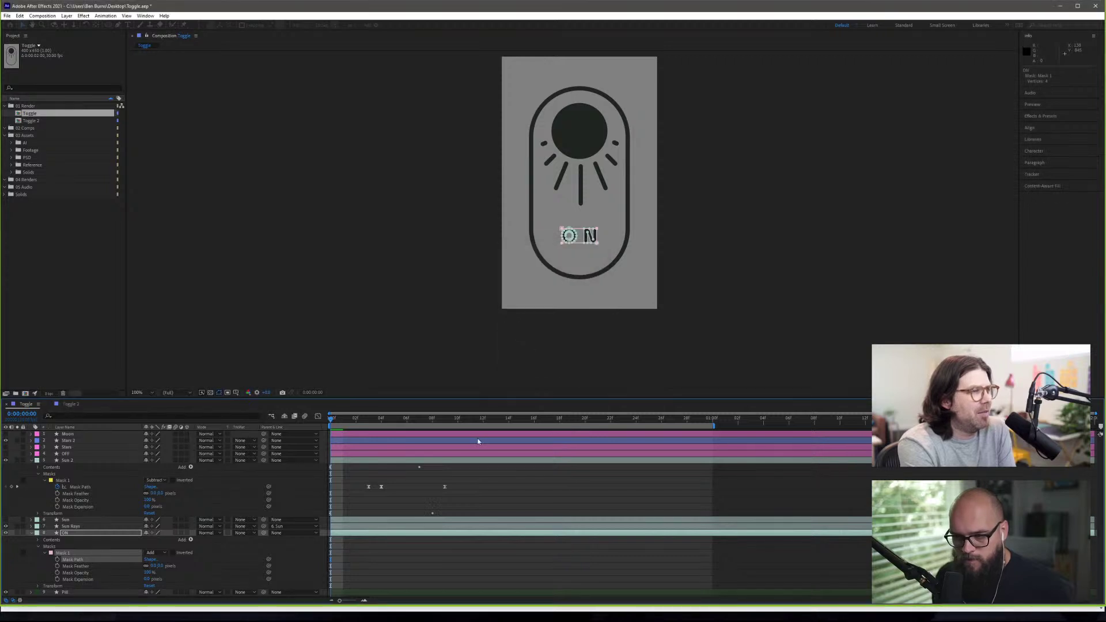
- Reset the shape of the ON layer's mask to Ellipse
left_click(150, 559)
left_click(524, 335)
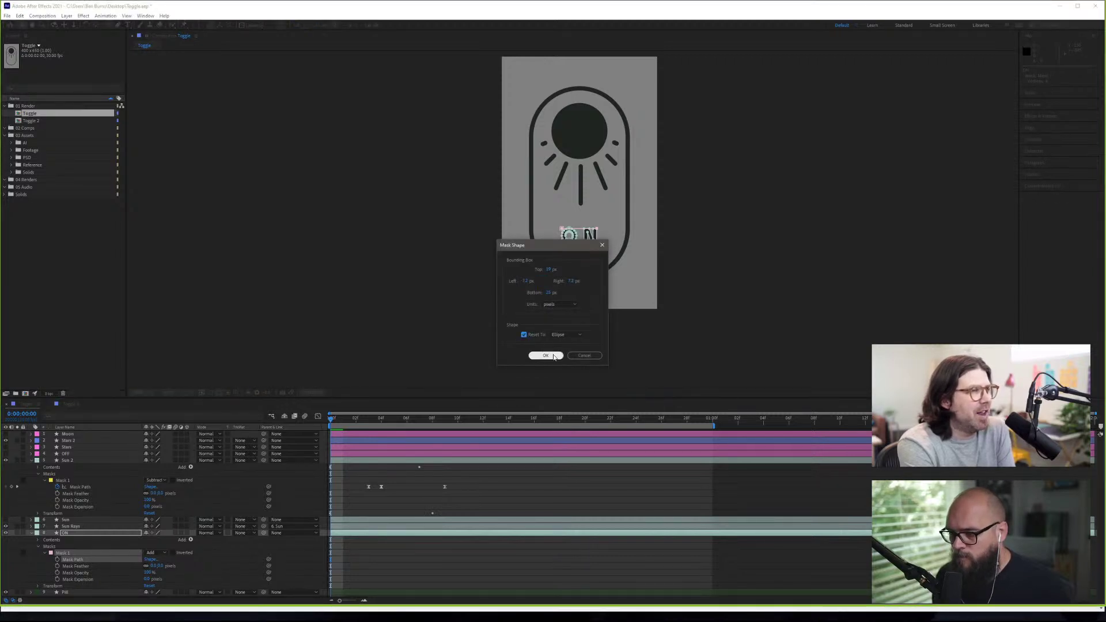
left_click(545, 355)
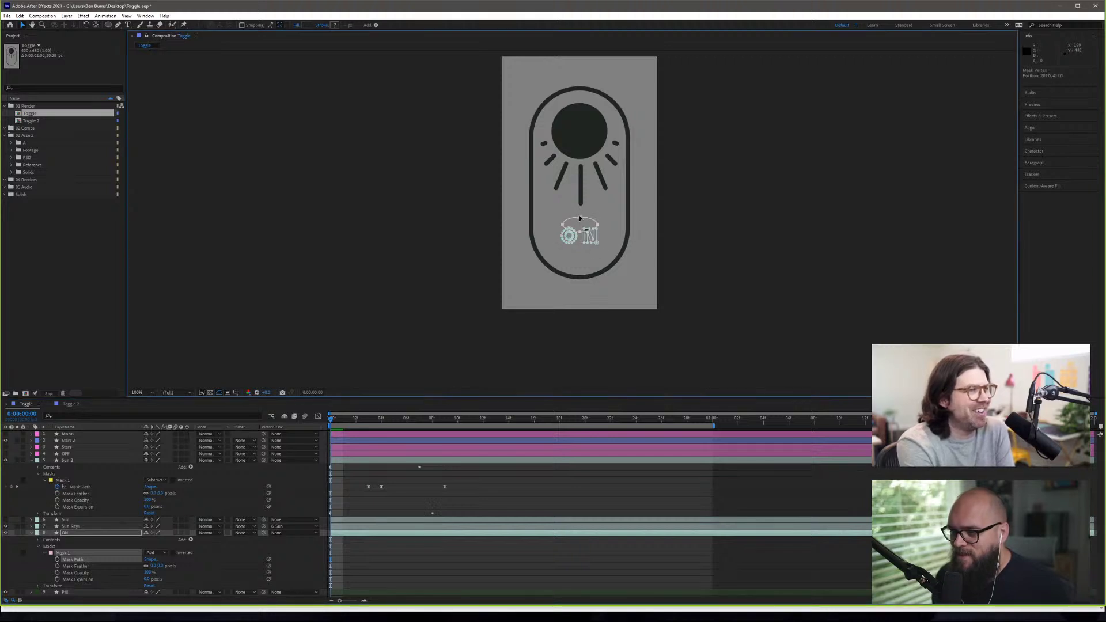
- Enlarge the ON layer's elliptical mask into a circle around the text, spanning the pill's width and fitting its rounded lower end
left_click_drag(579, 231, 627, 246)
double_click(579, 262)
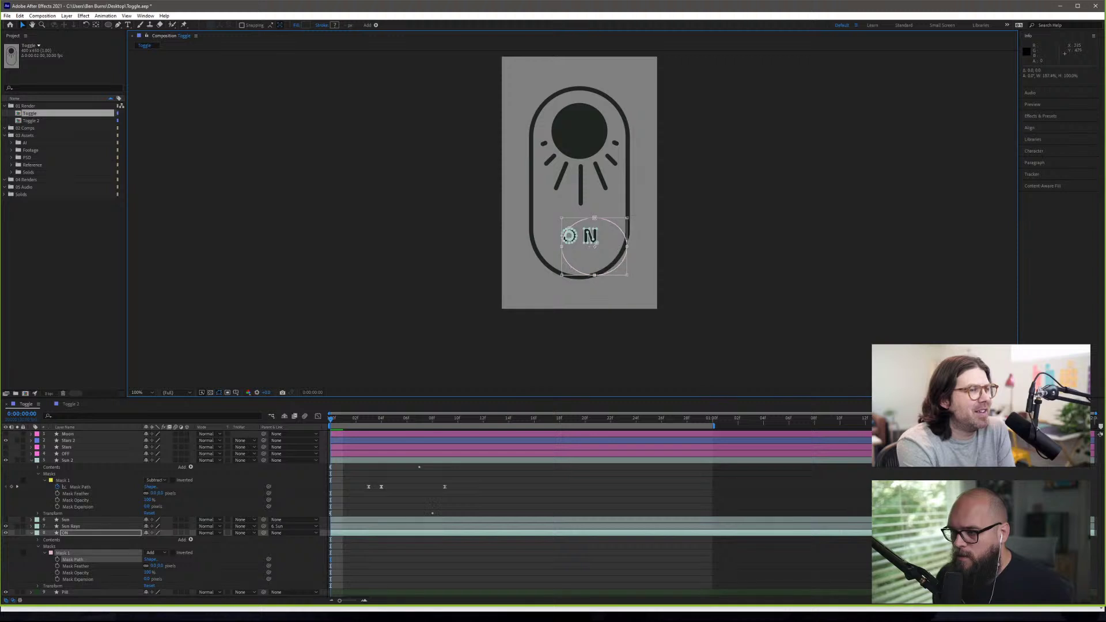
left_click_drag(560, 247, 531, 247)
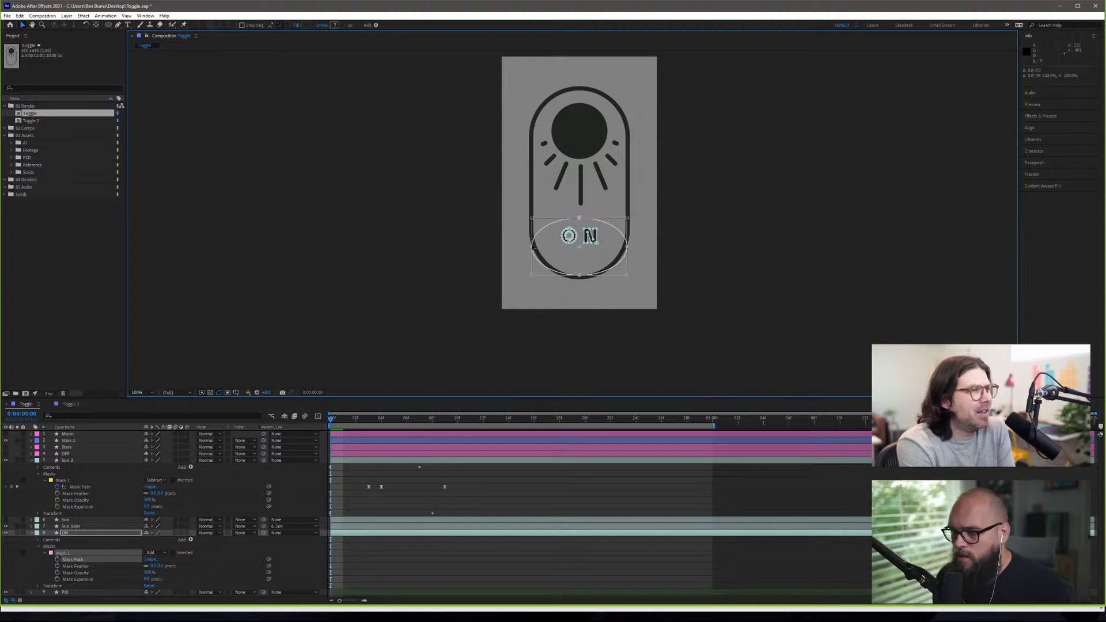
left_click_drag(580, 218, 599, 193)
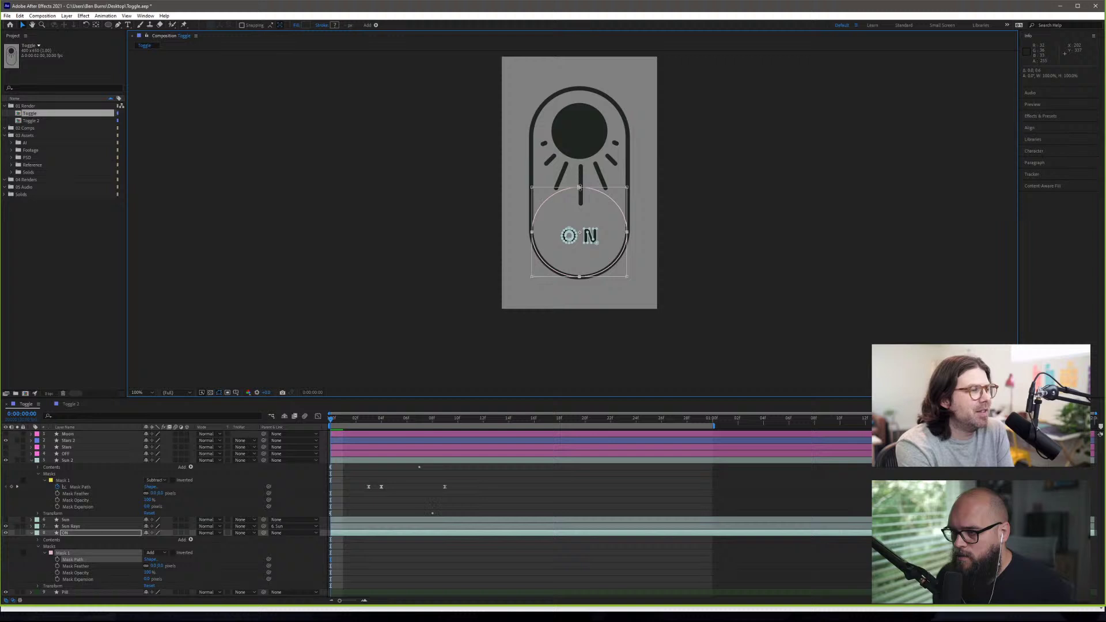
left_click_drag(580, 188, 585, 185)
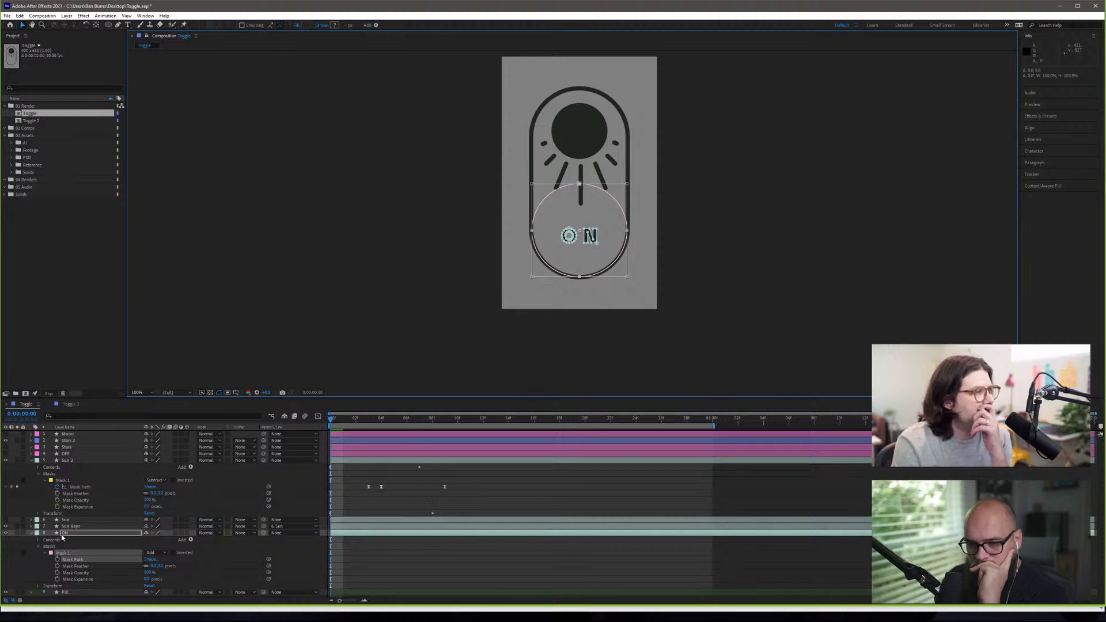
- Collapse the Sun 2 layer, expand the ON layer's contents and add an empty group to them
left_click(38, 467)
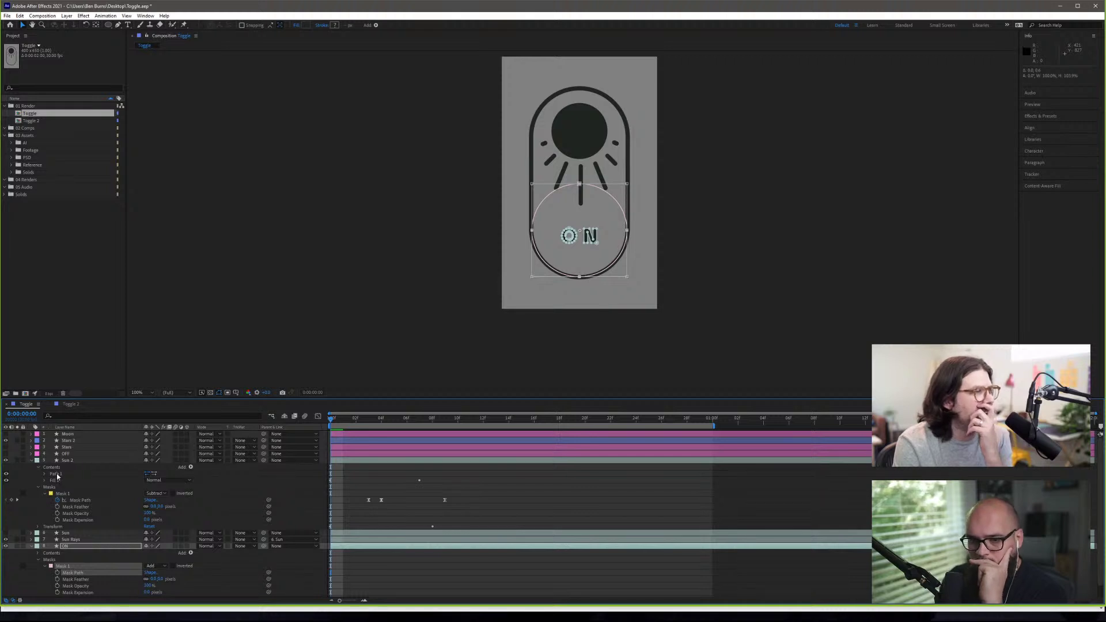
left_click(31, 460)
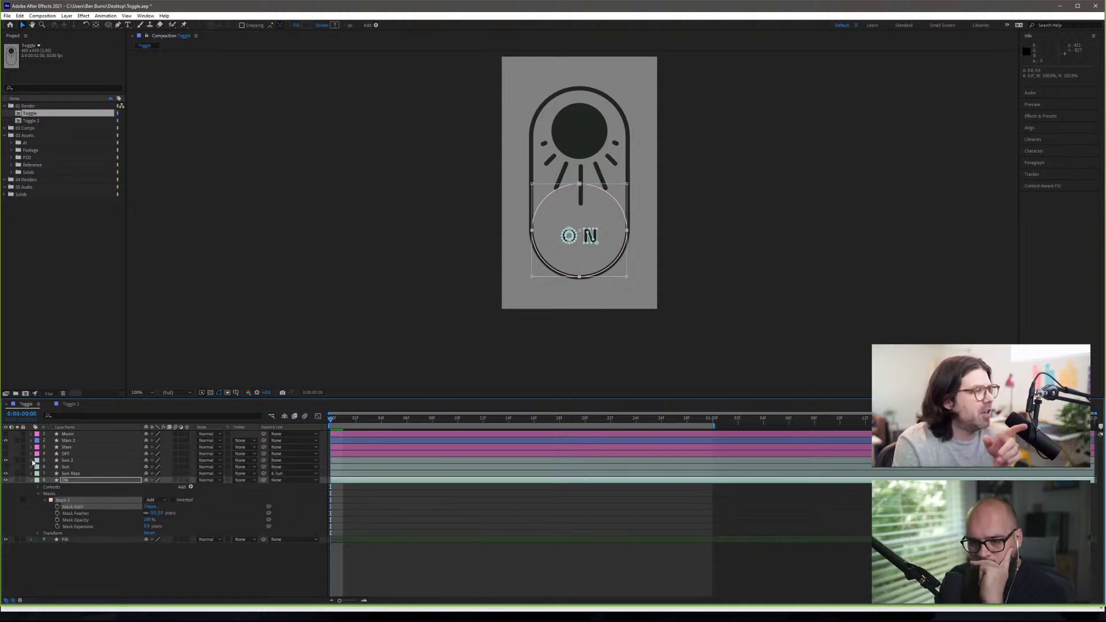
left_click(39, 487)
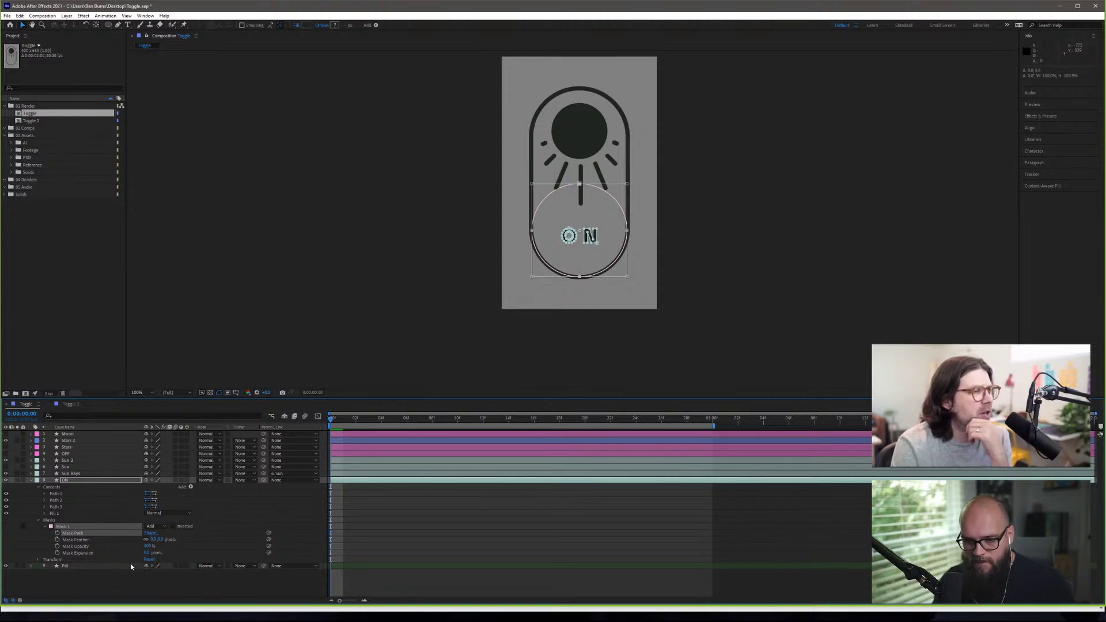
left_click(191, 487)
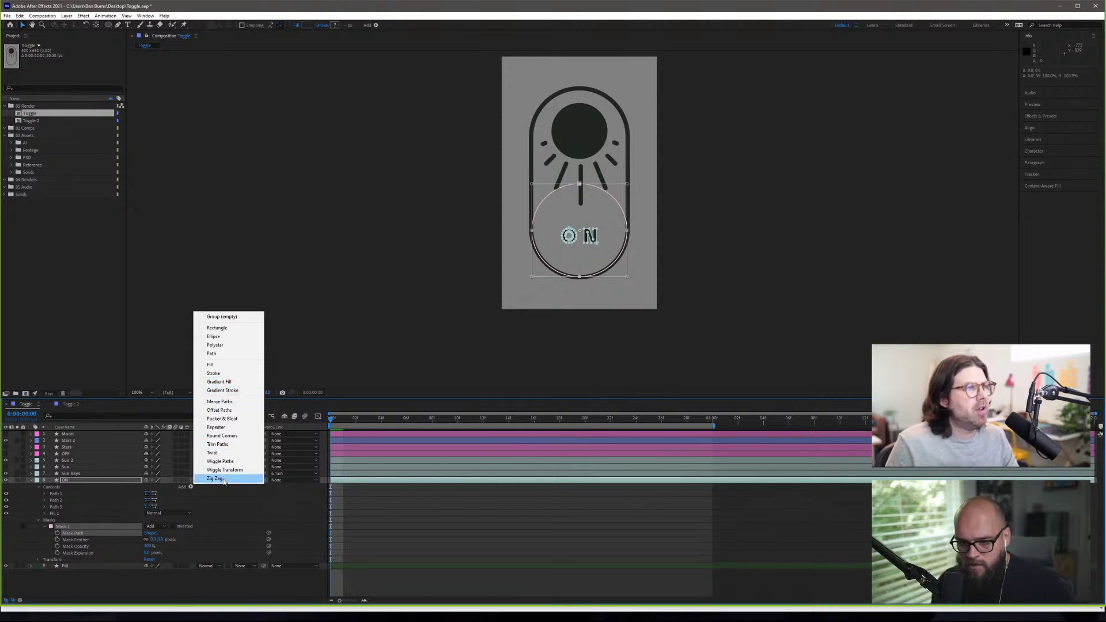
left_click(255, 318)
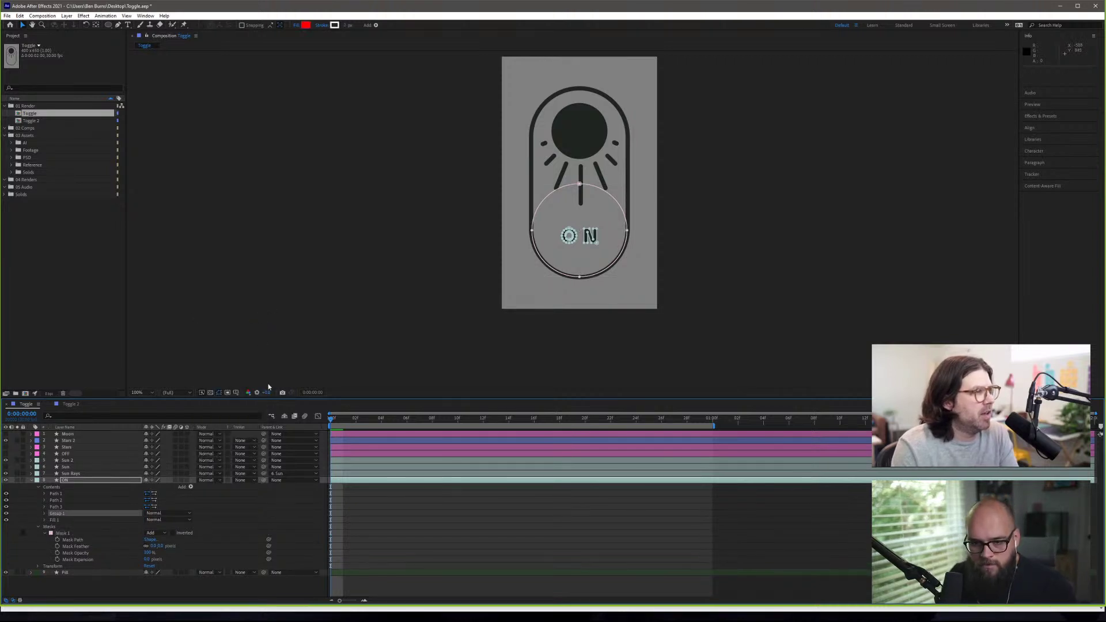
- Move the ON layer's three paths and its fill into the new empty group
left_click_drag(61, 506, 64, 513)
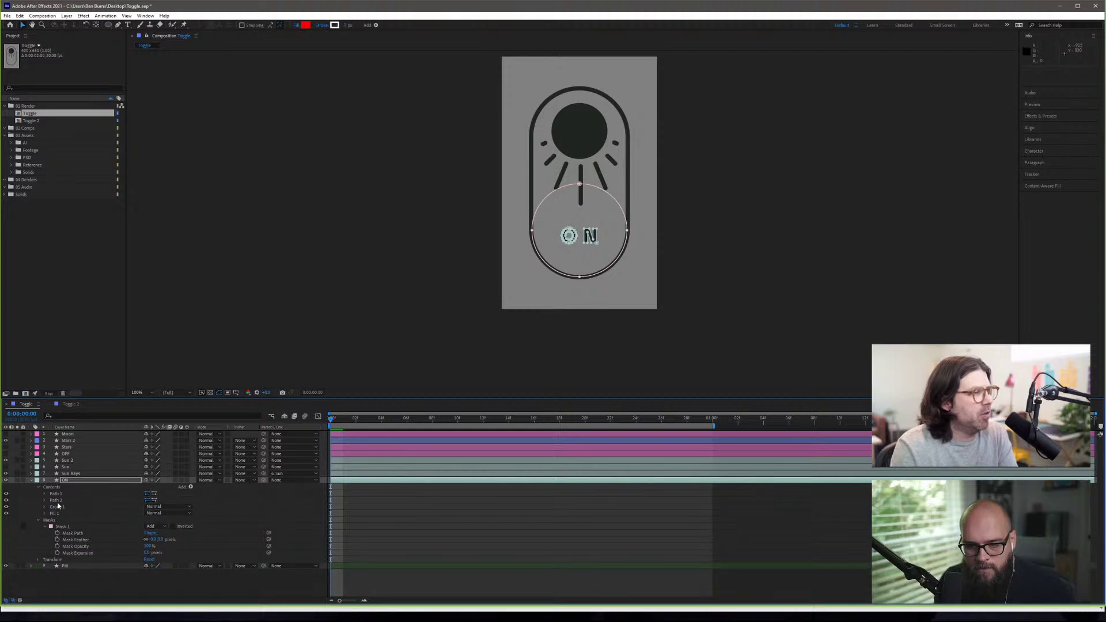
left_click(45, 507)
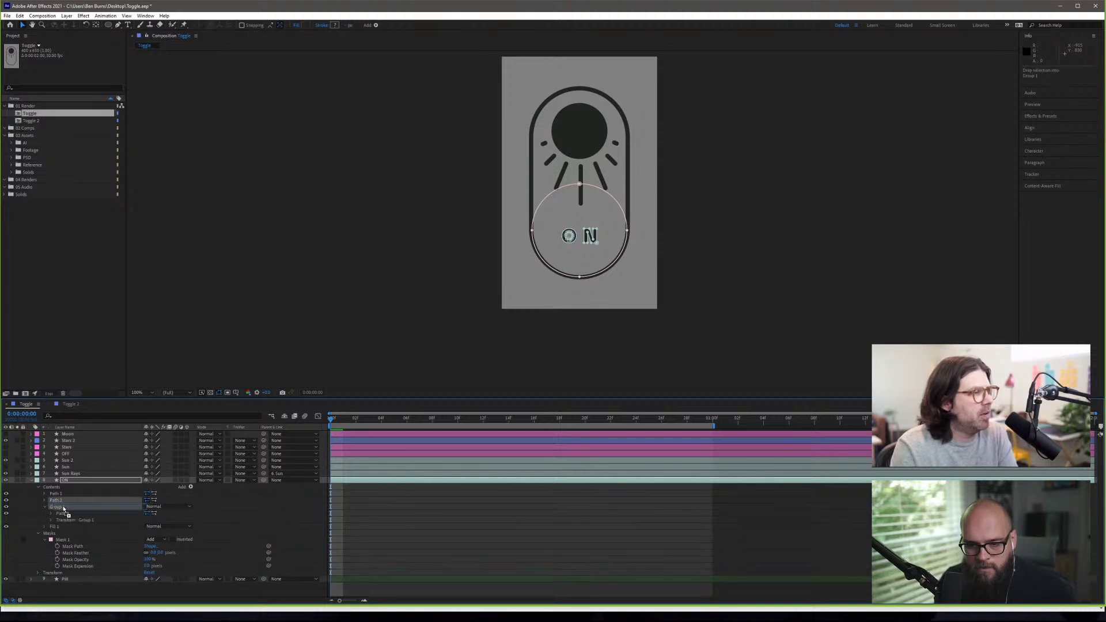
mouse_move(55, 500)
left_mouse_down()
mouse_move(55, 521)
mouse_move(63, 499)
mouse_move(67, 512)
left_mouse_up()
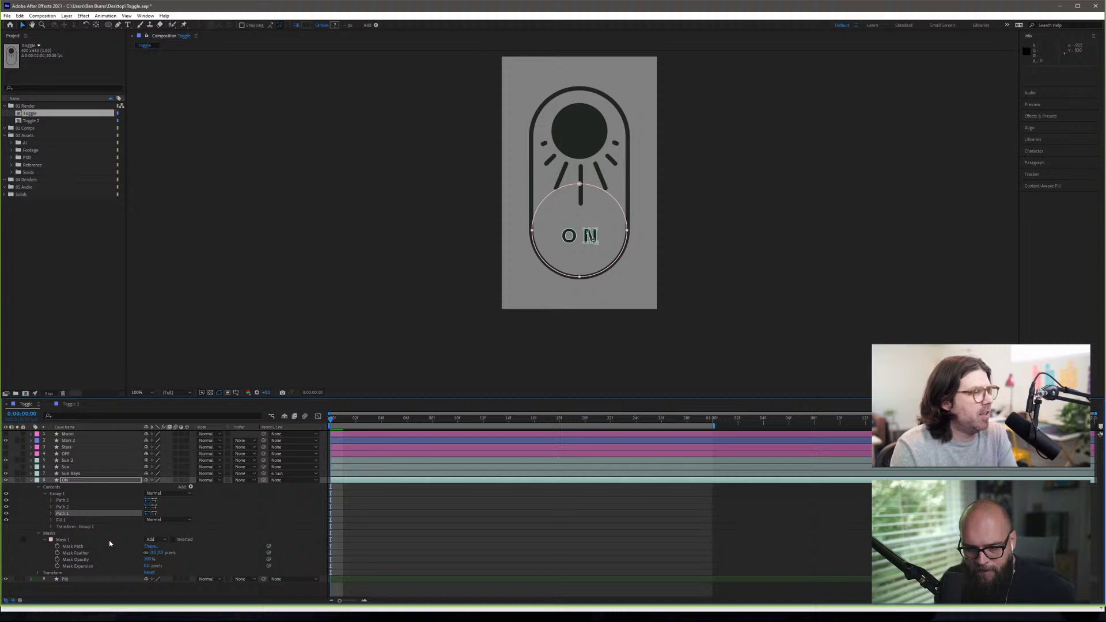
- Set a Position keyframe at frame 0 in the transform properties of the ON layer's group
left_click(51, 526)
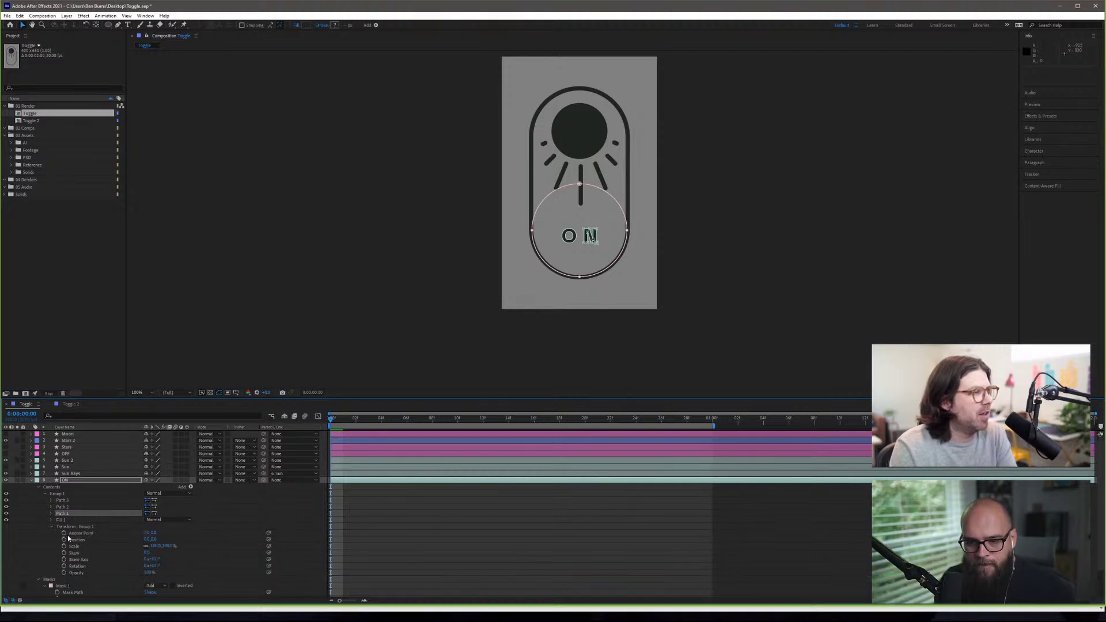
scroll(70, 537, "down", 1)
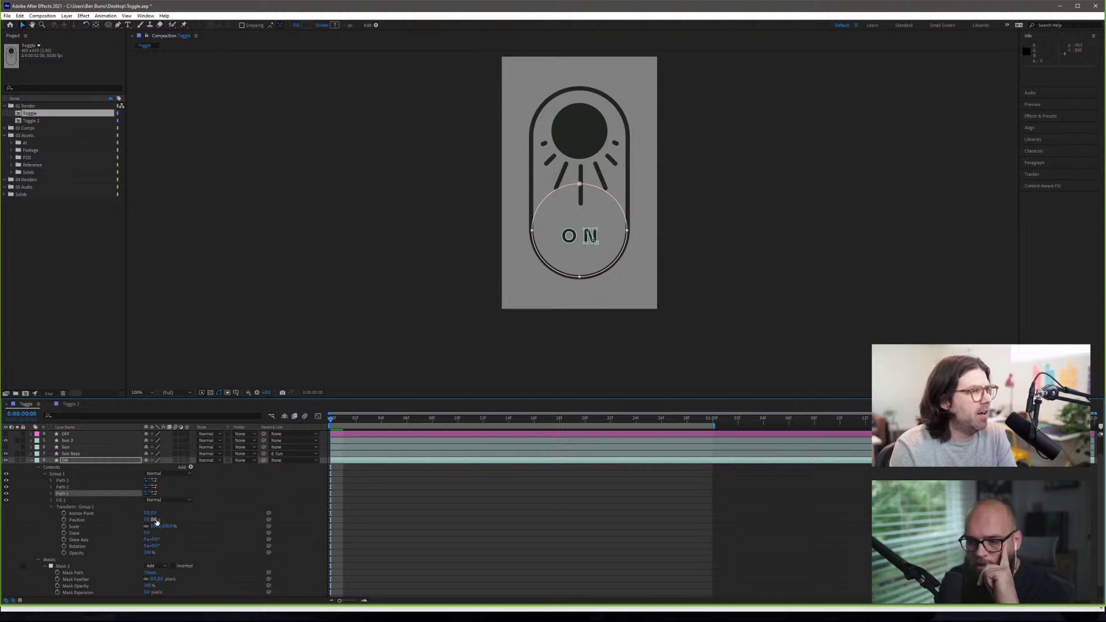
left_click(64, 519)
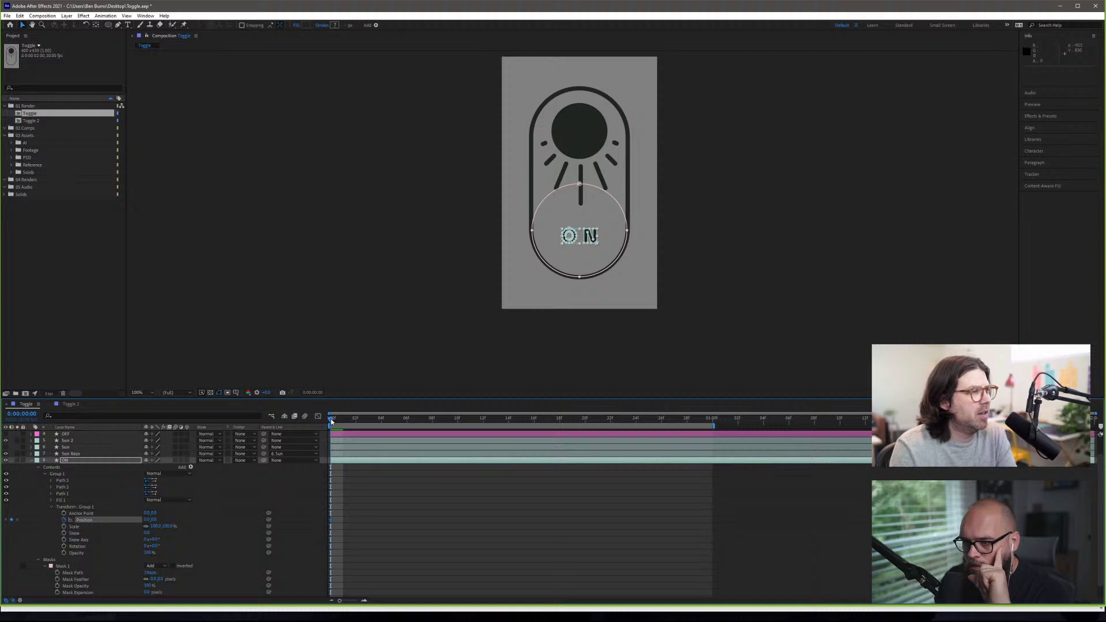
- At frame 6, shift the ON group's vertical position down until the letters sit just below the pill, and preview the animation
left_click_drag(331, 419, 380, 425)
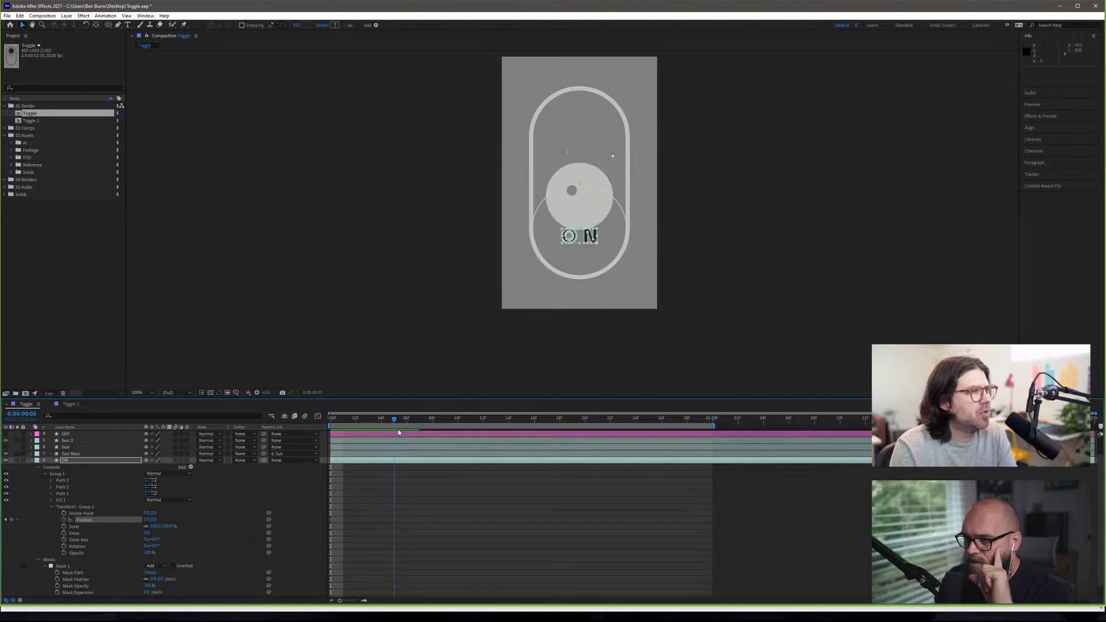
key("Page_Up")
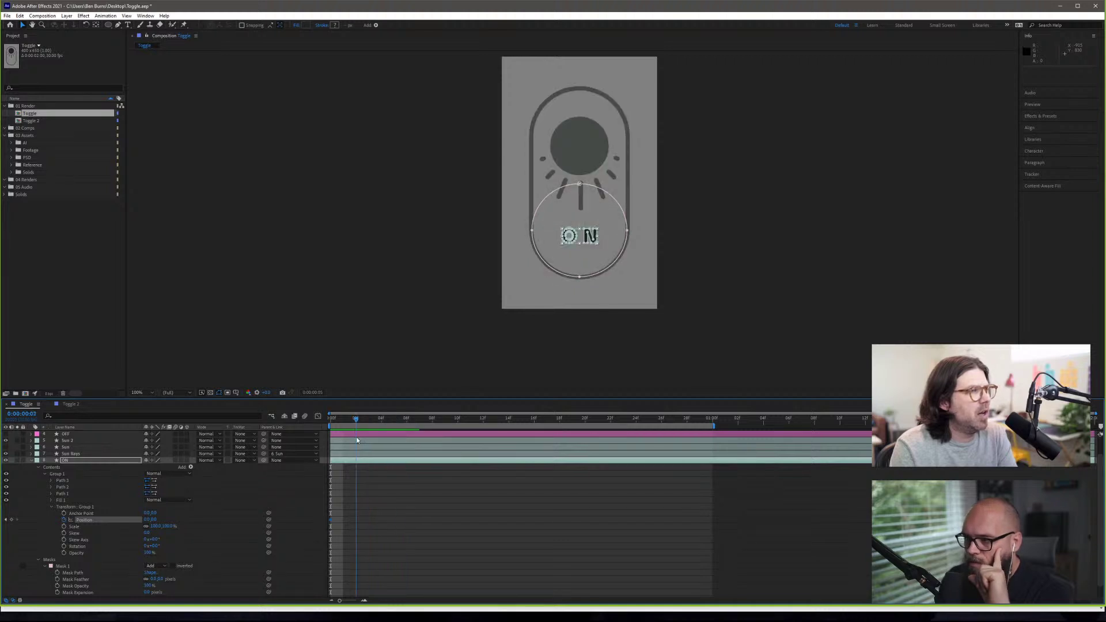
key("Page_Up")
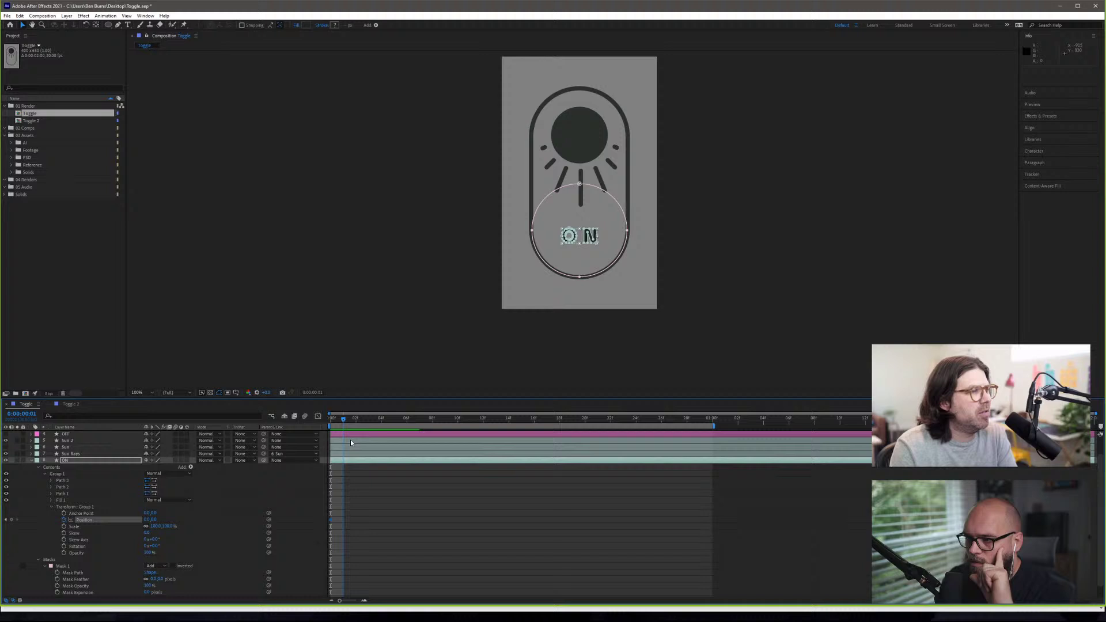
key("Page_Down")
key("Page_Down")
key("Page_Down")
key("Page_Down")
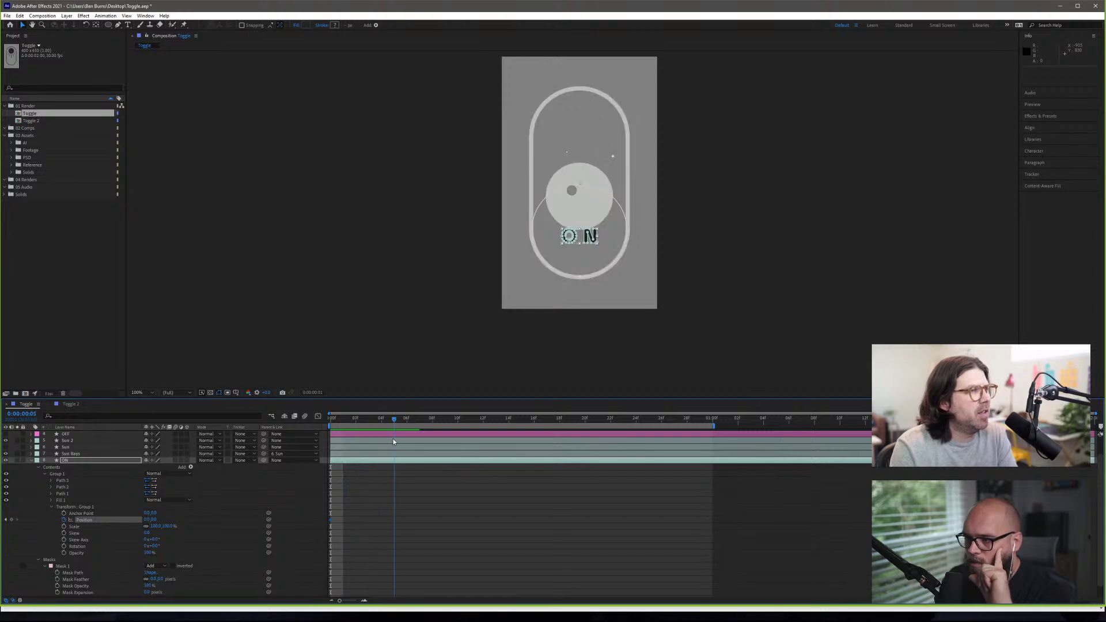
key("Page_Down")
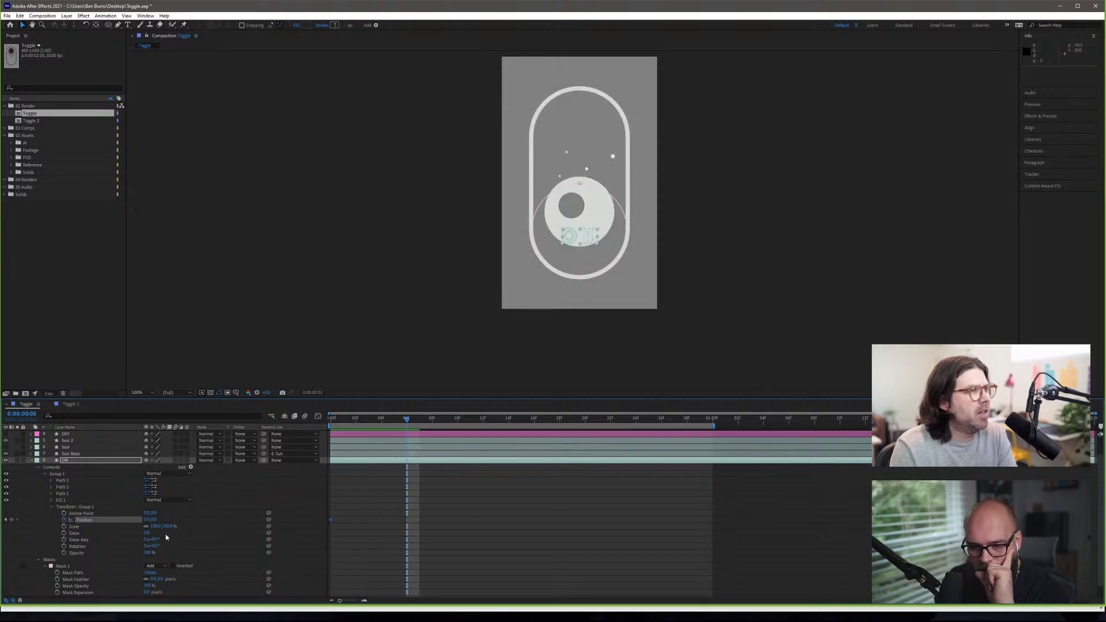
left_click_drag(152, 520, 158, 525)
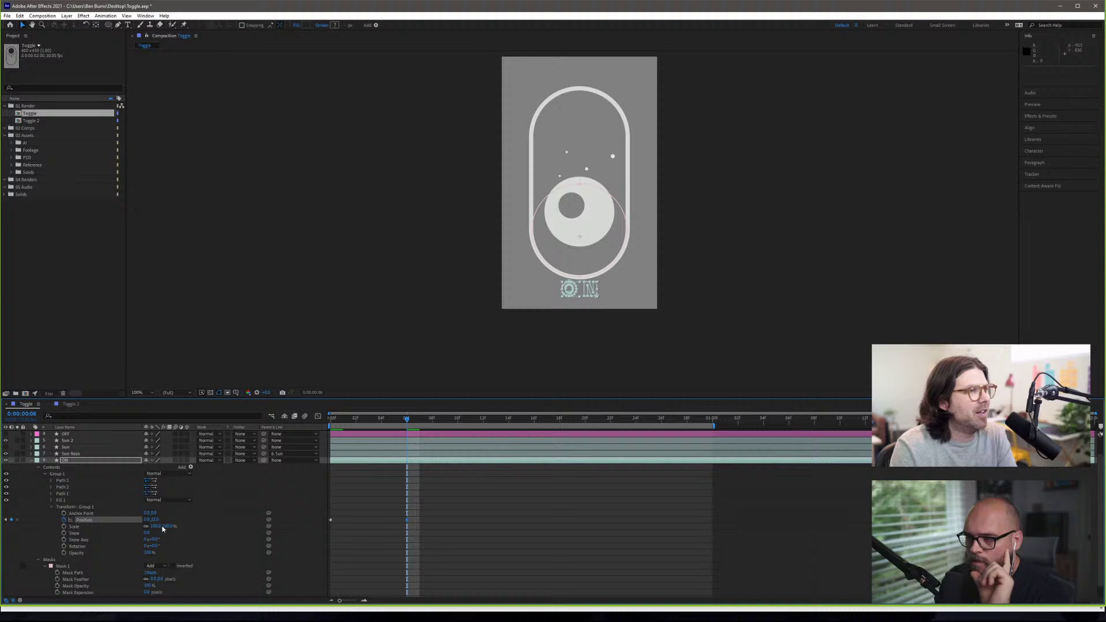
key("space")
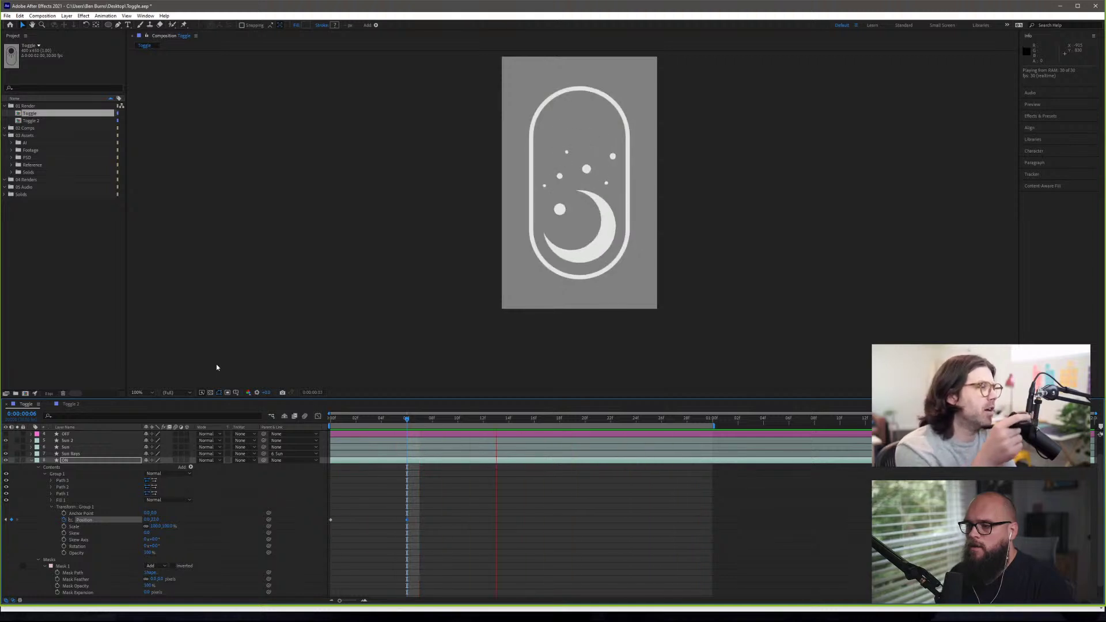
key("space")
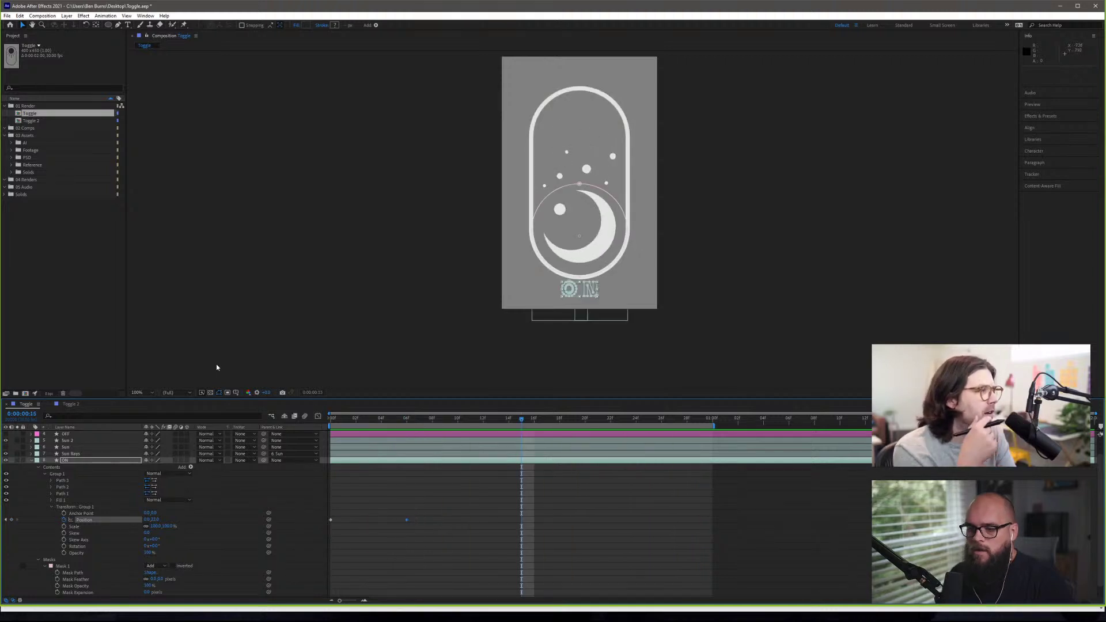
- Collapse the ON layer, move the Pill layer above it in the stack and preview the animation
left_click(31, 460)
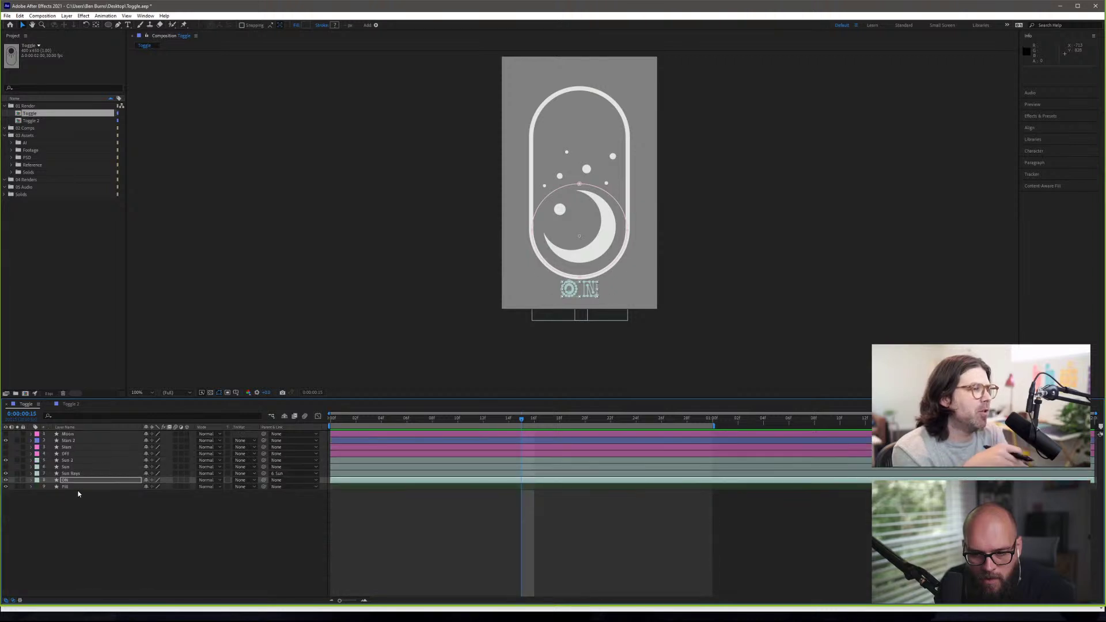
left_click_drag(74, 485, 75, 480)
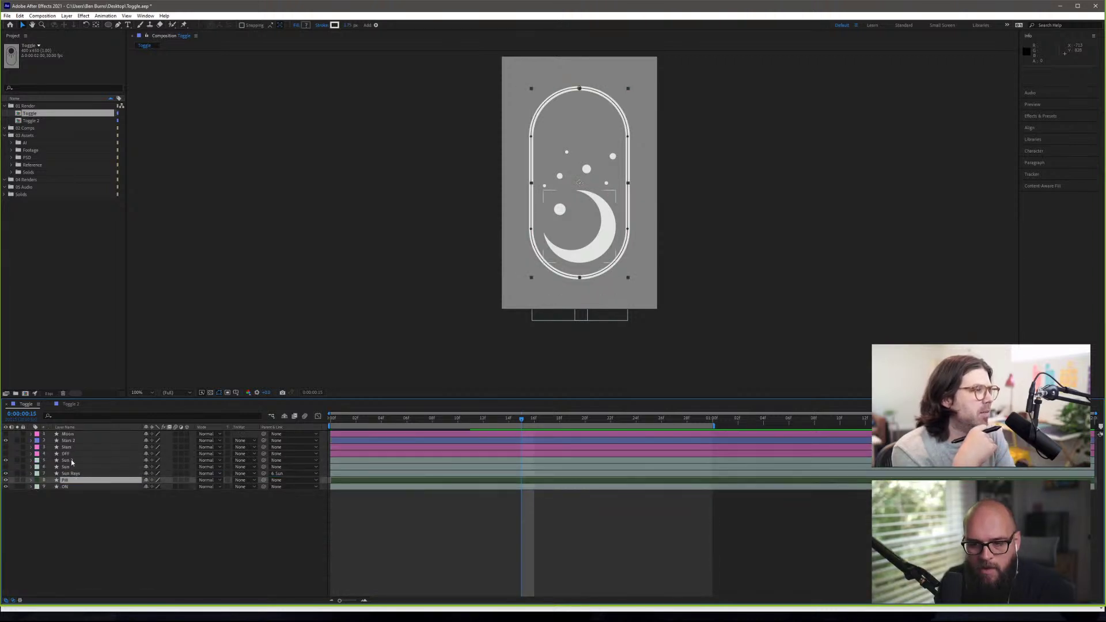
key("space")
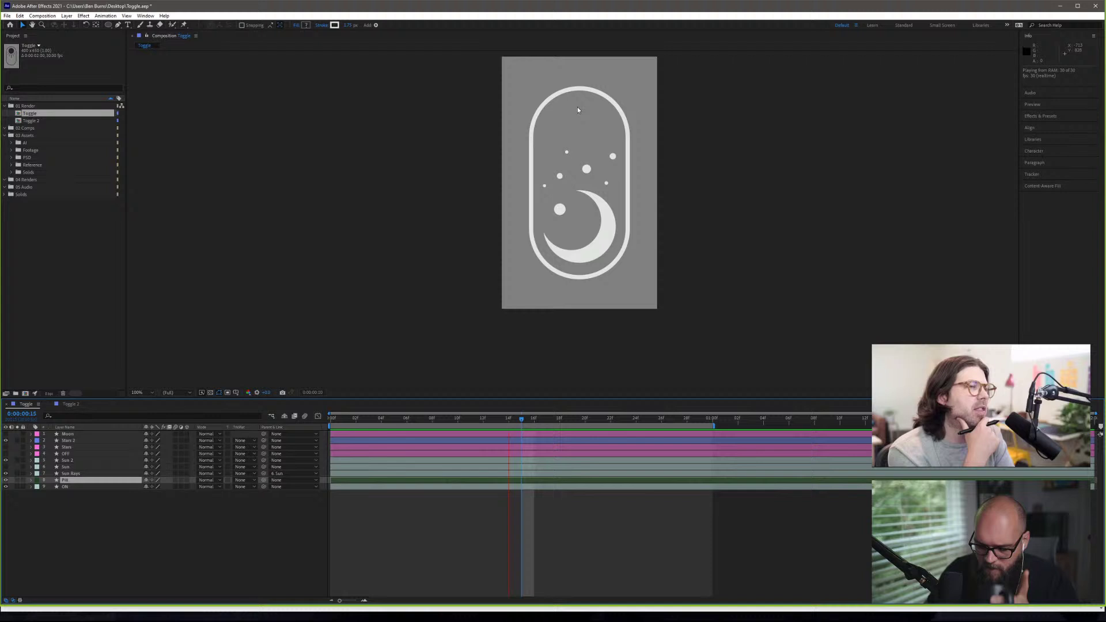
key("space")
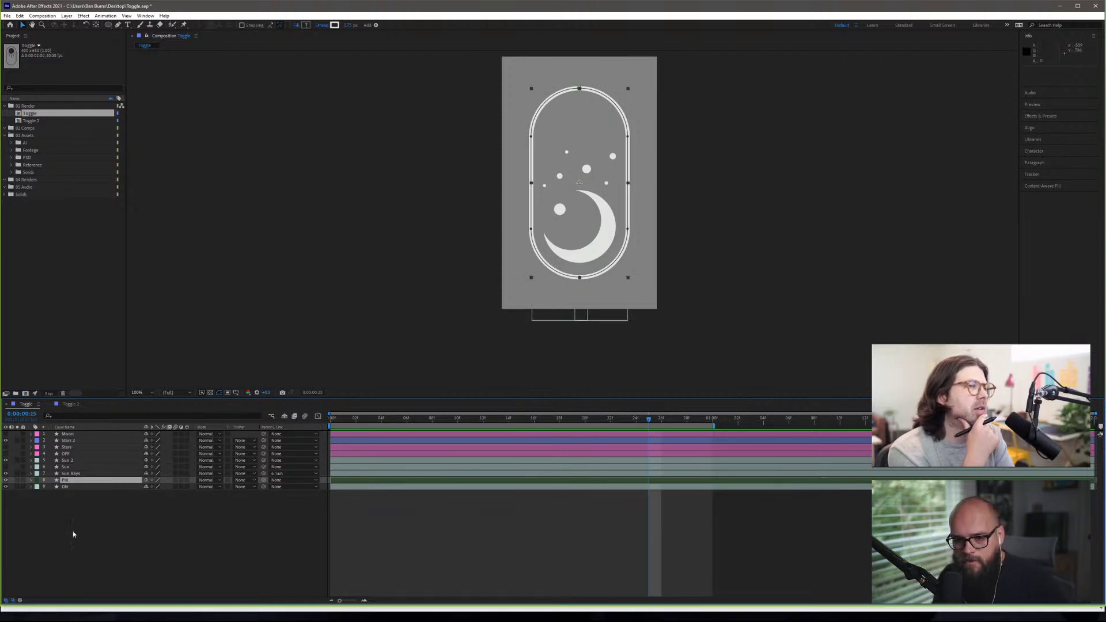
- Move the second Position keyframe of the ON layer's group to frame 8
left_click(30, 487)
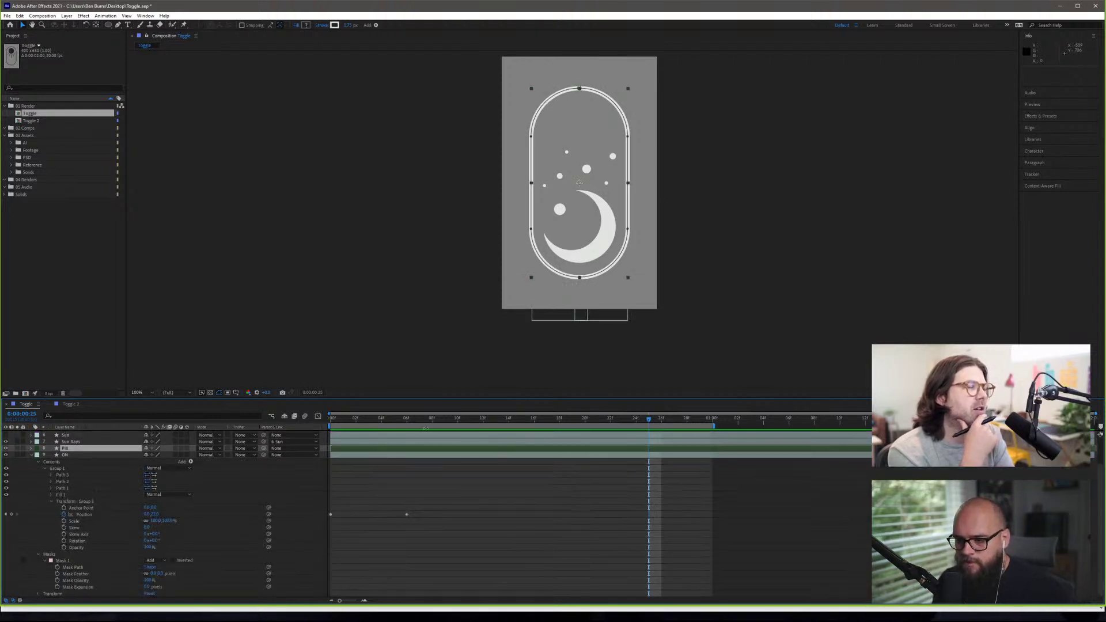
scroll(507, 506, "up", 2)
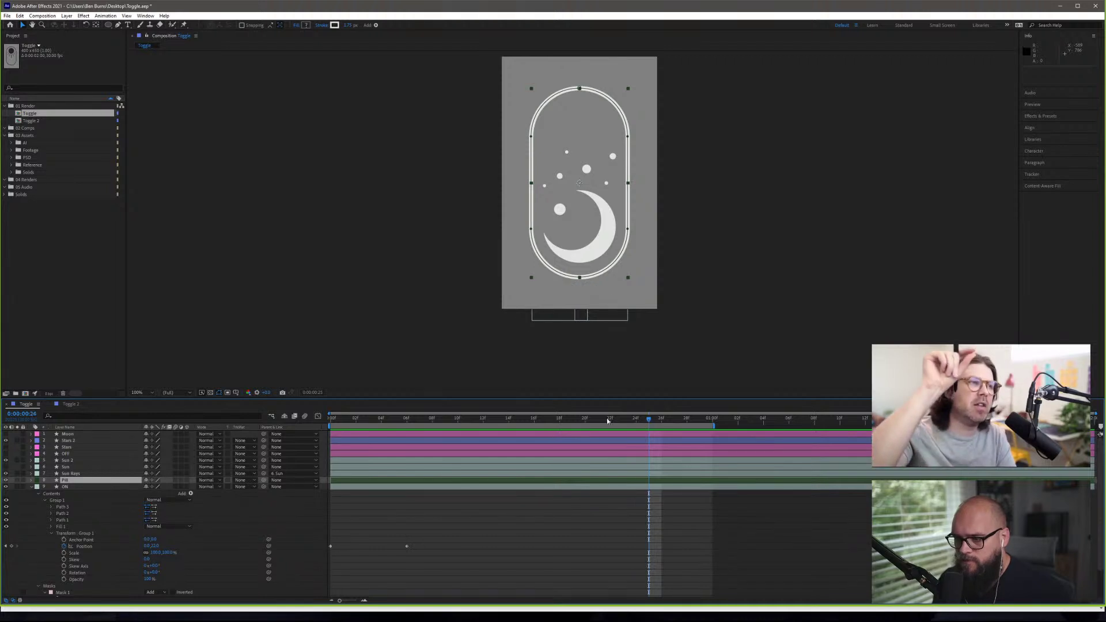
left_click_drag(606, 421, 334, 453)
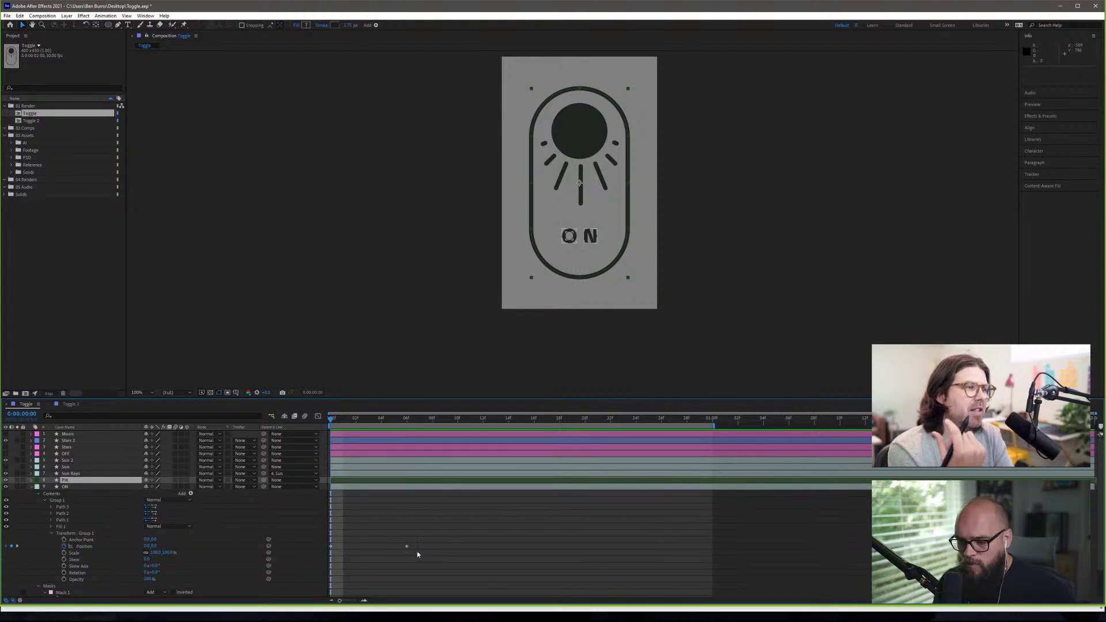
left_click(406, 547)
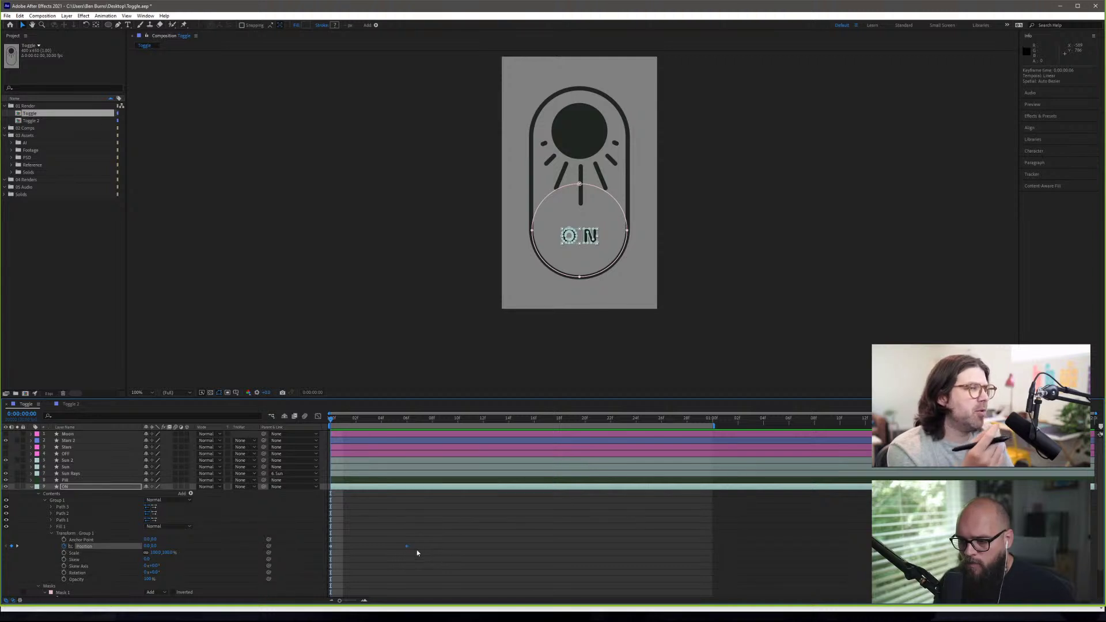
left_click_drag(336, 417, 427, 424)
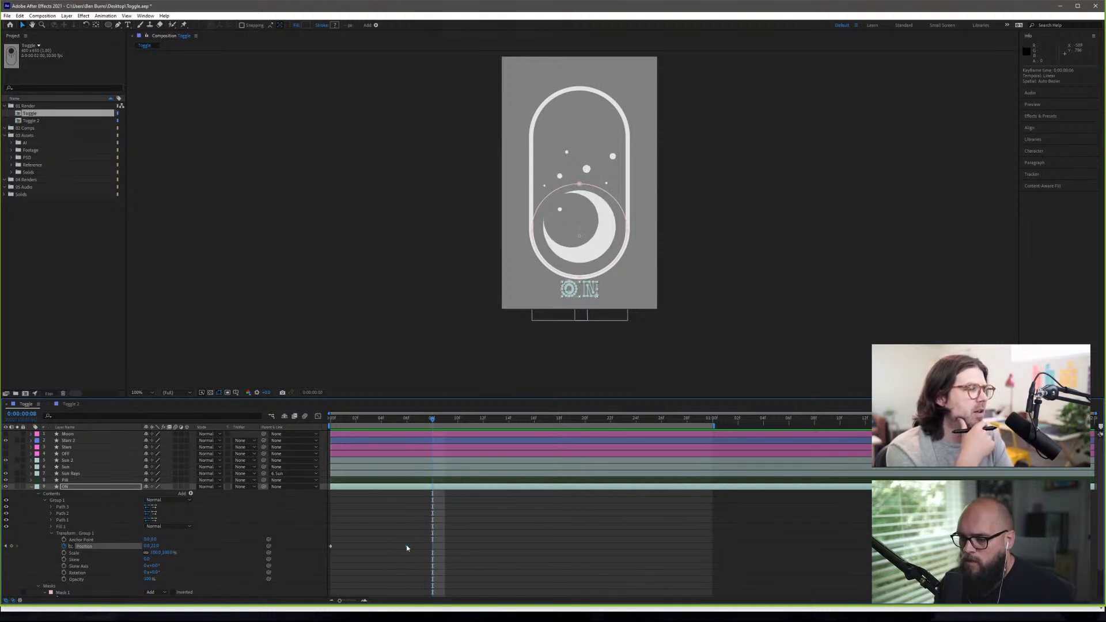
left_click_drag(406, 548, 432, 550)
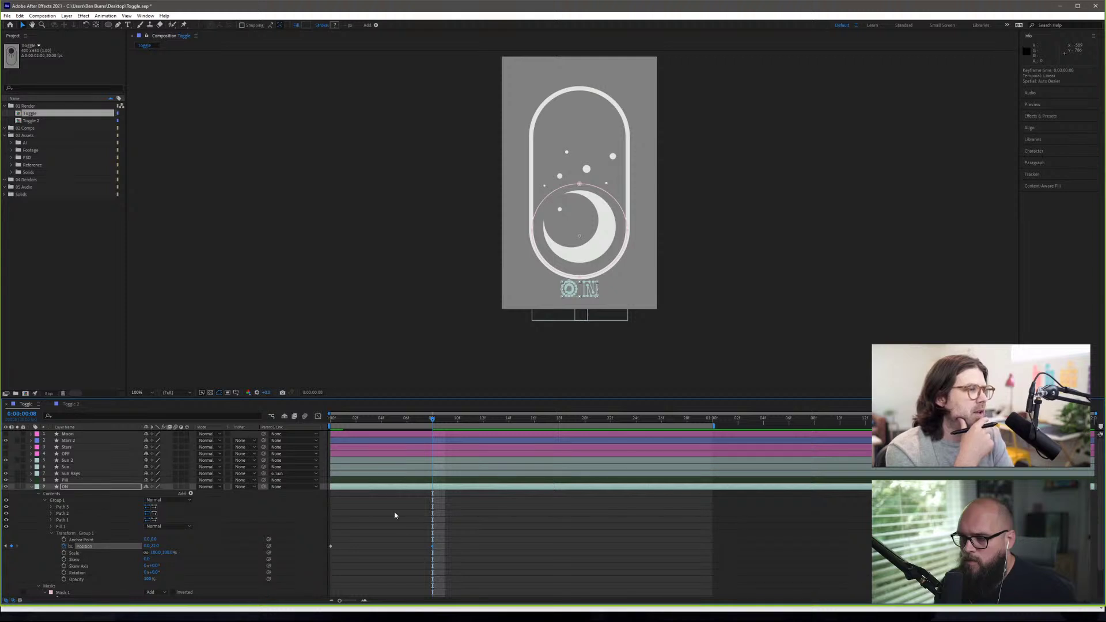
- At frame 8, lower the ON group's position further so the letters sit below the composition frame, and preview the animation
left_click(167, 553)
key("Return")
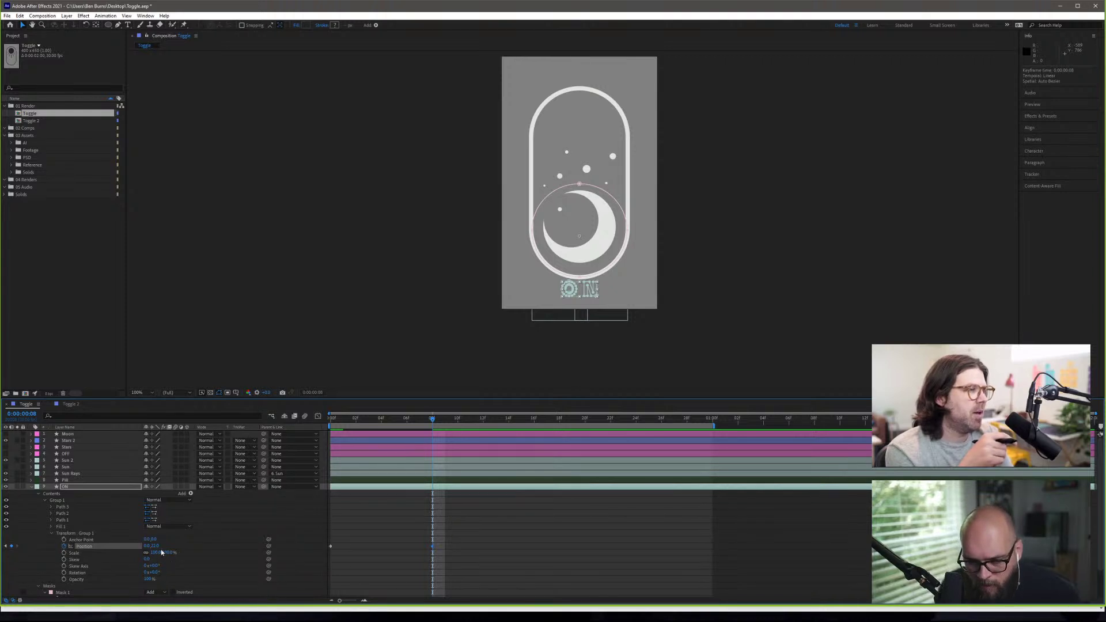
left_click_drag(154, 546, 165, 544)
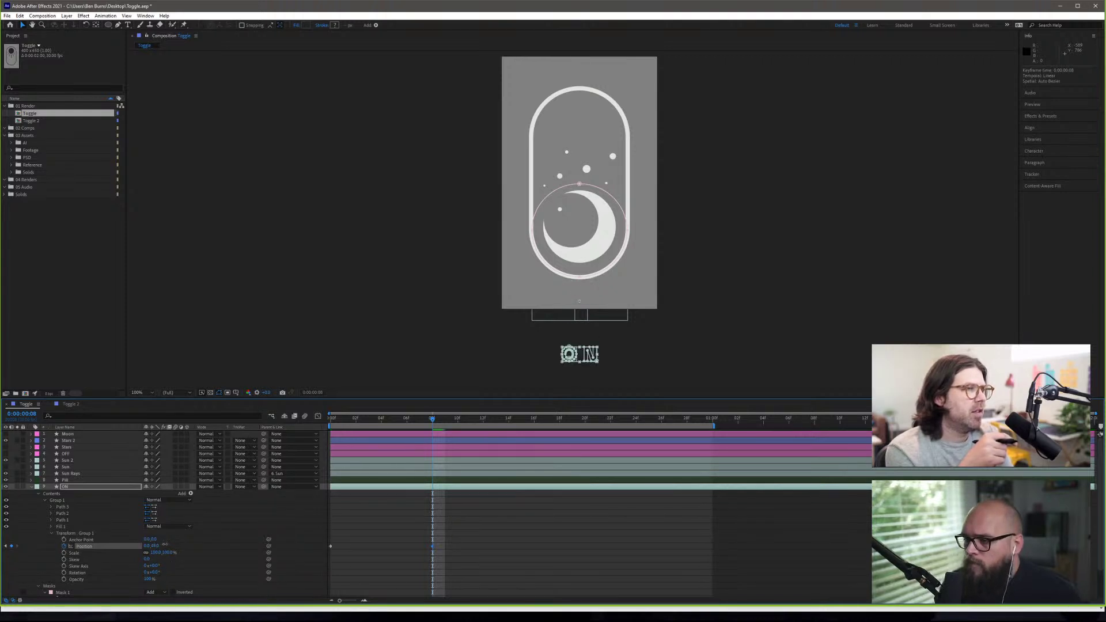
key("space")
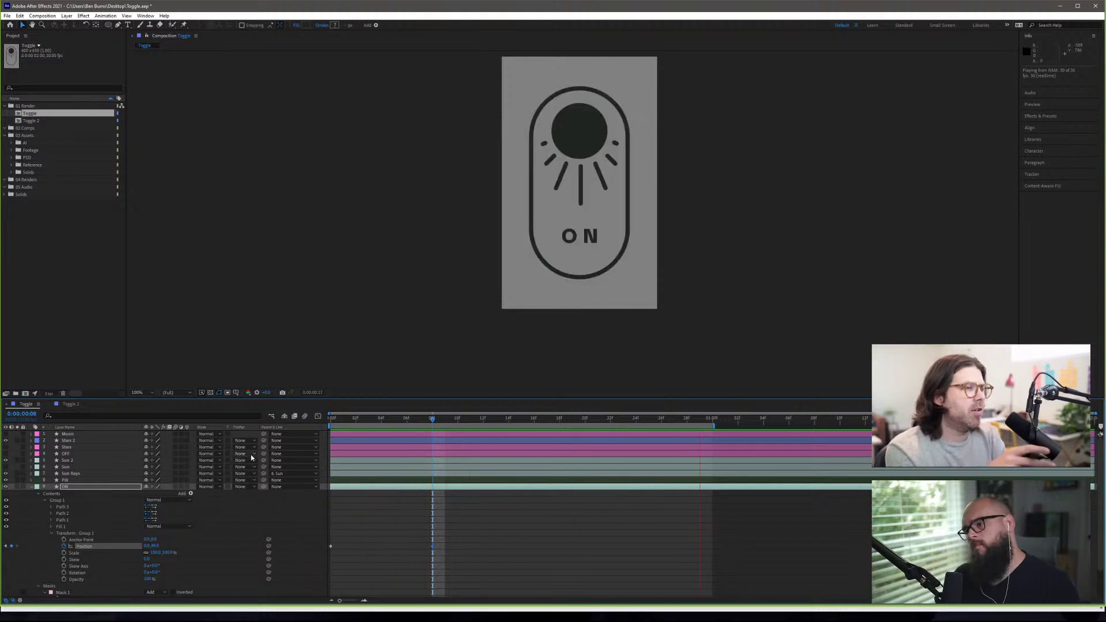
key("space")
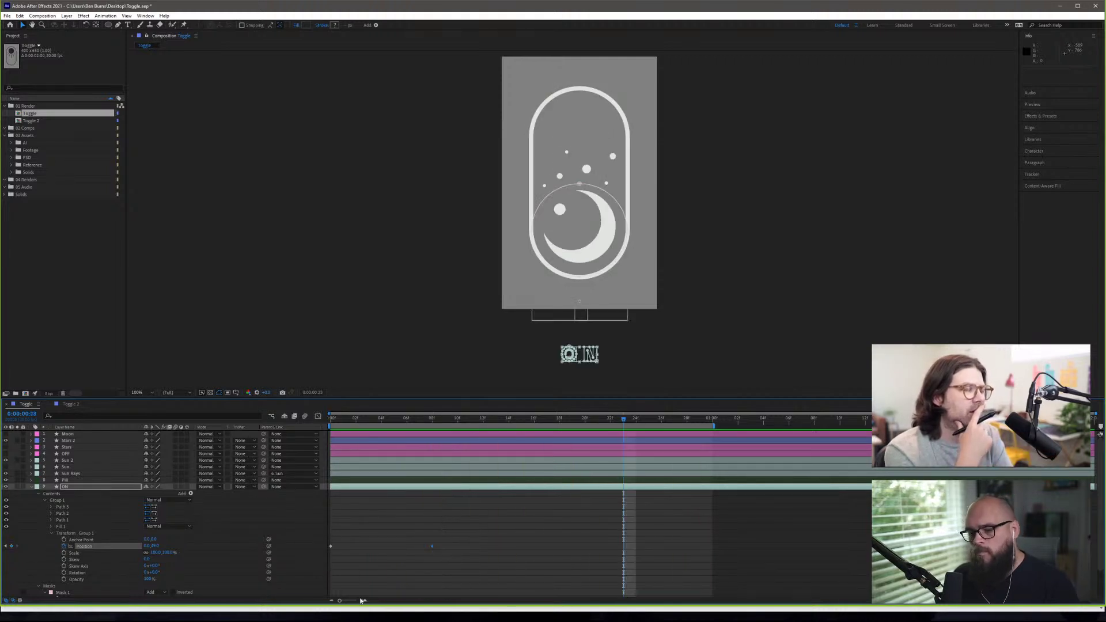
- Apply Easy Ease to both Position keyframes of the ON layer's group and preview the animation
left_click_drag(448, 544, 331, 546)
right_click(330, 547)
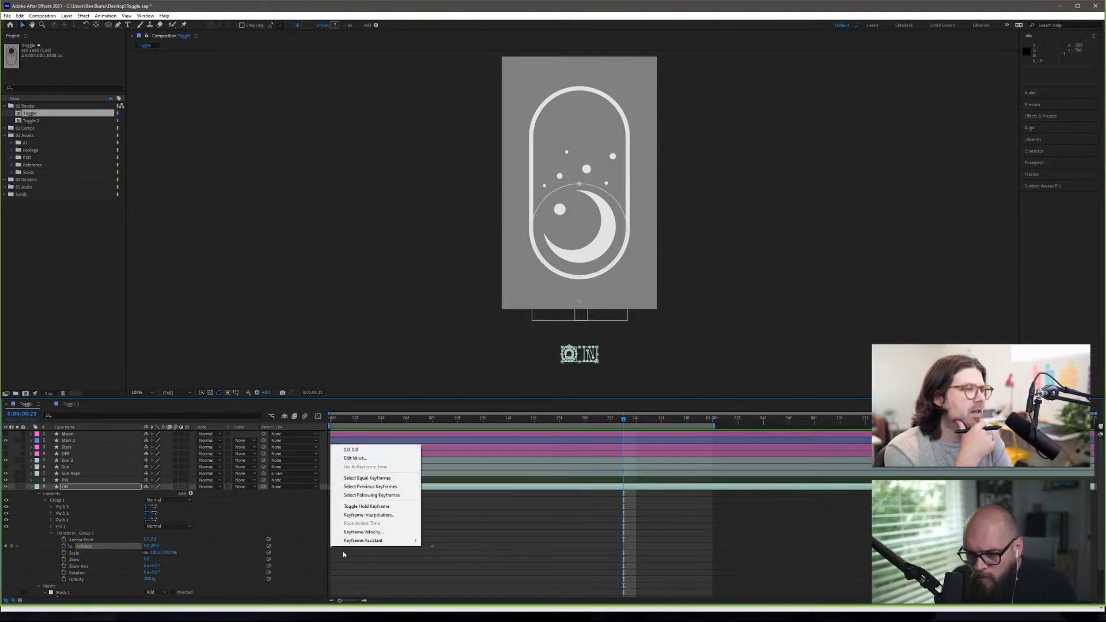
mouse_move(378, 540)
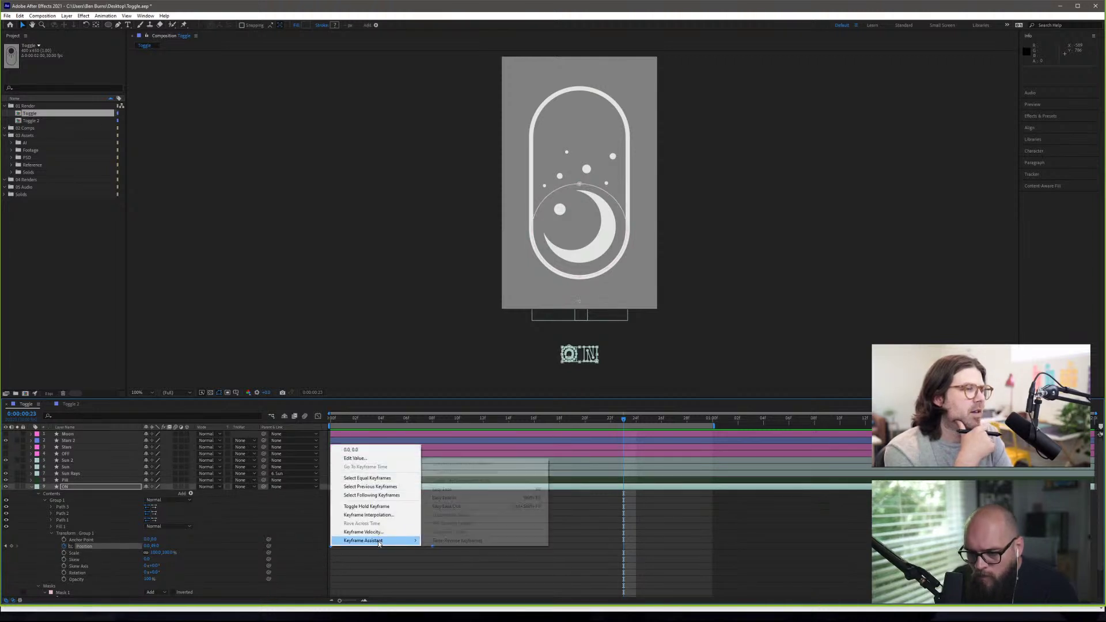
left_click(479, 491)
key("space")
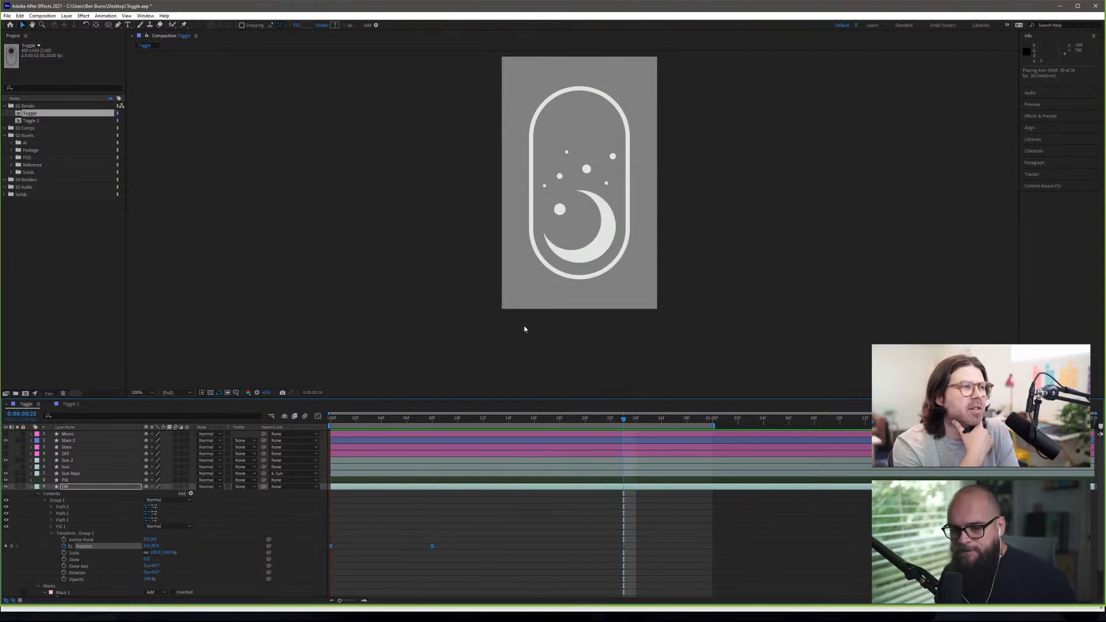
key("space")
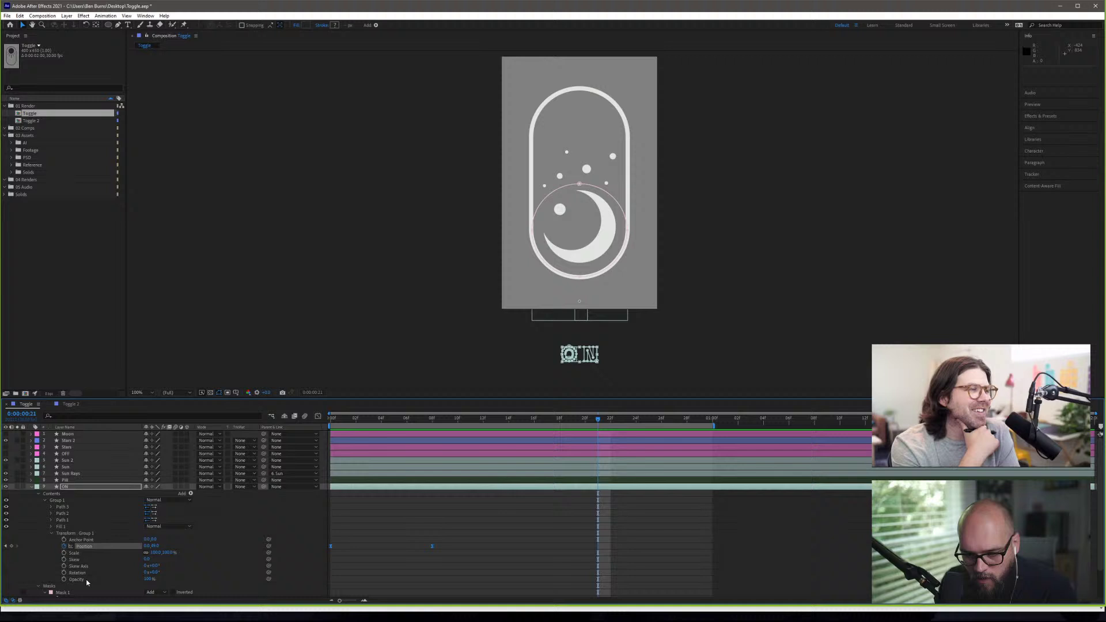
- Expand Fill 1 in the ON layer's group and set a starting Color keyframe at frame 0
left_click(52, 507)
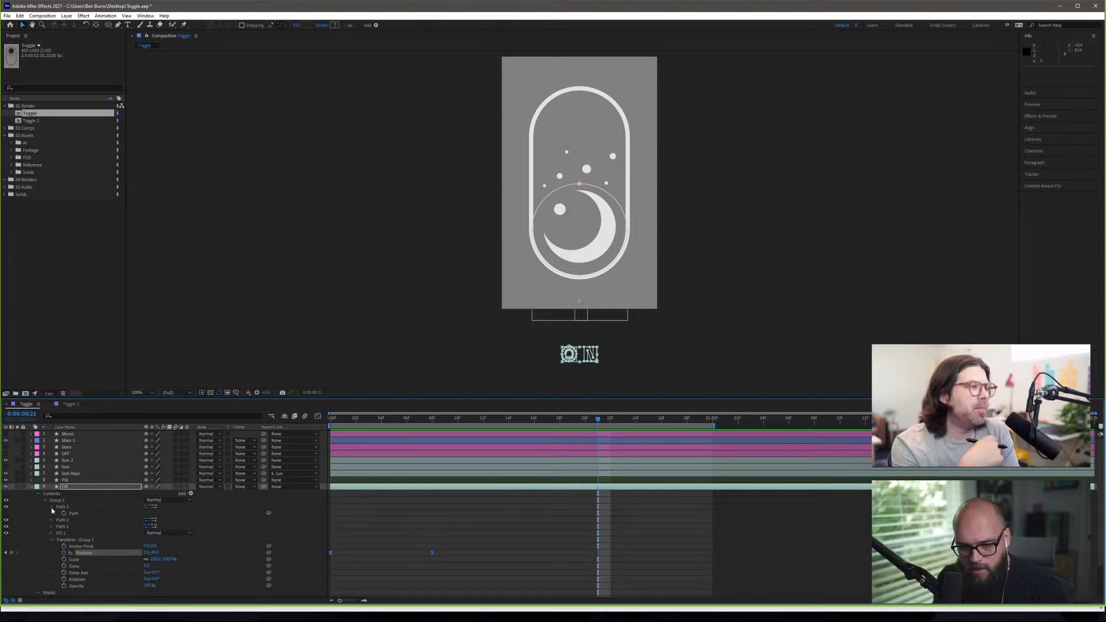
left_click(51, 508)
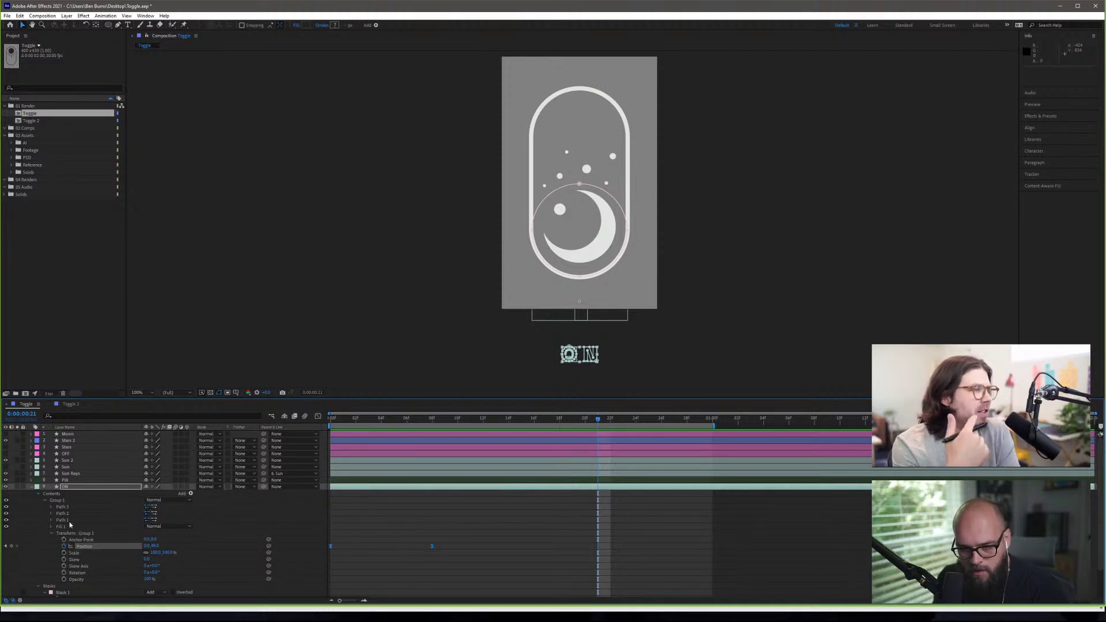
left_click(62, 527)
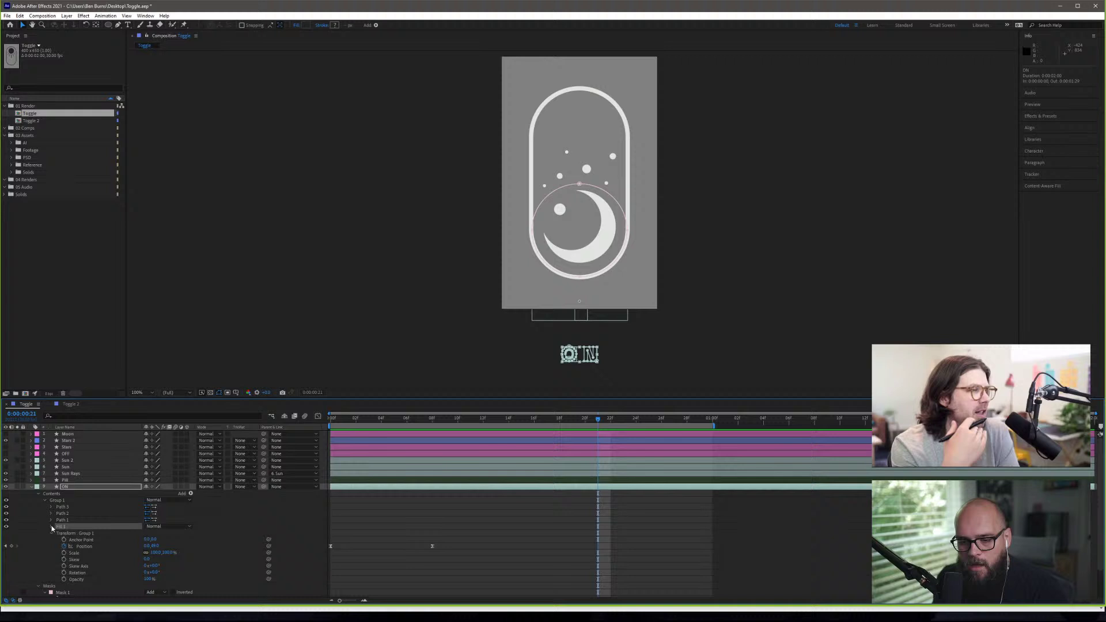
left_click(51, 527)
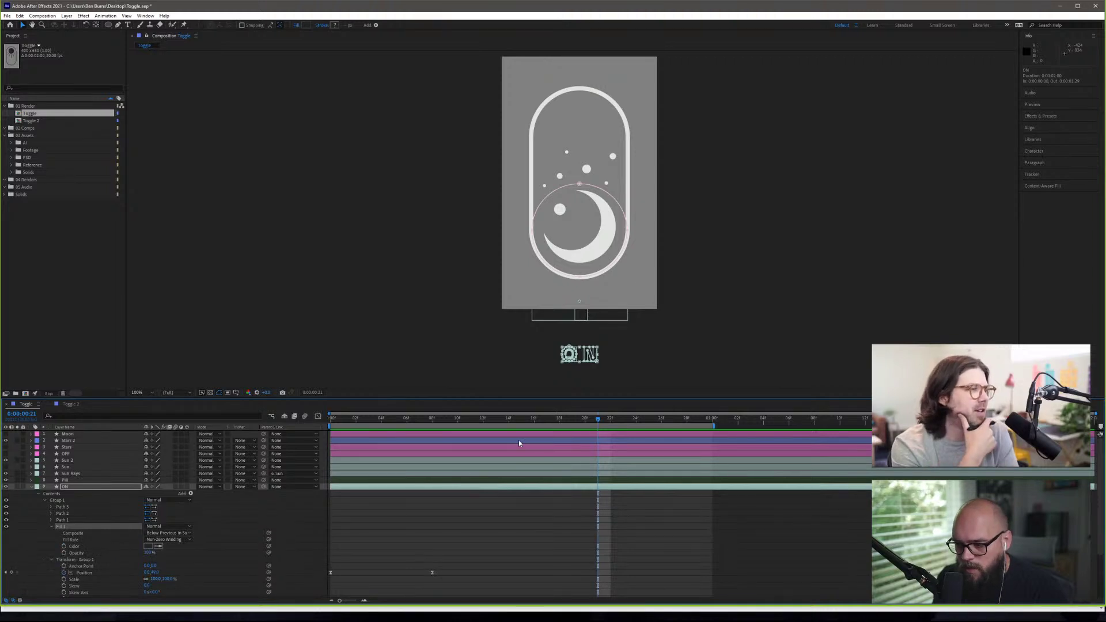
left_click_drag(591, 422, 433, 445)
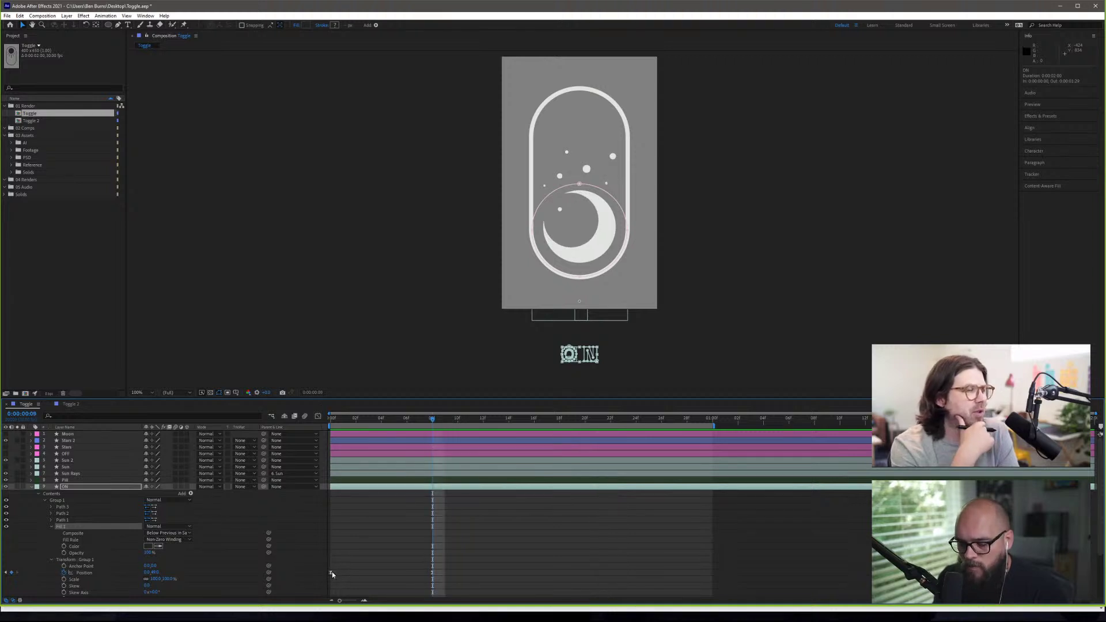
left_click(355, 420)
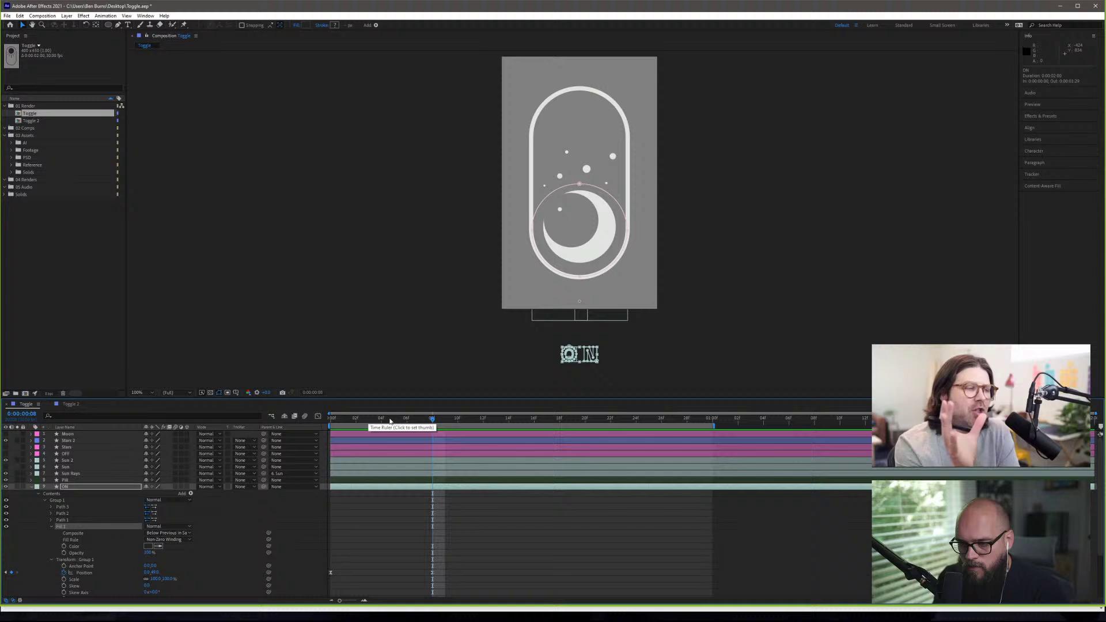
left_click(328, 427)
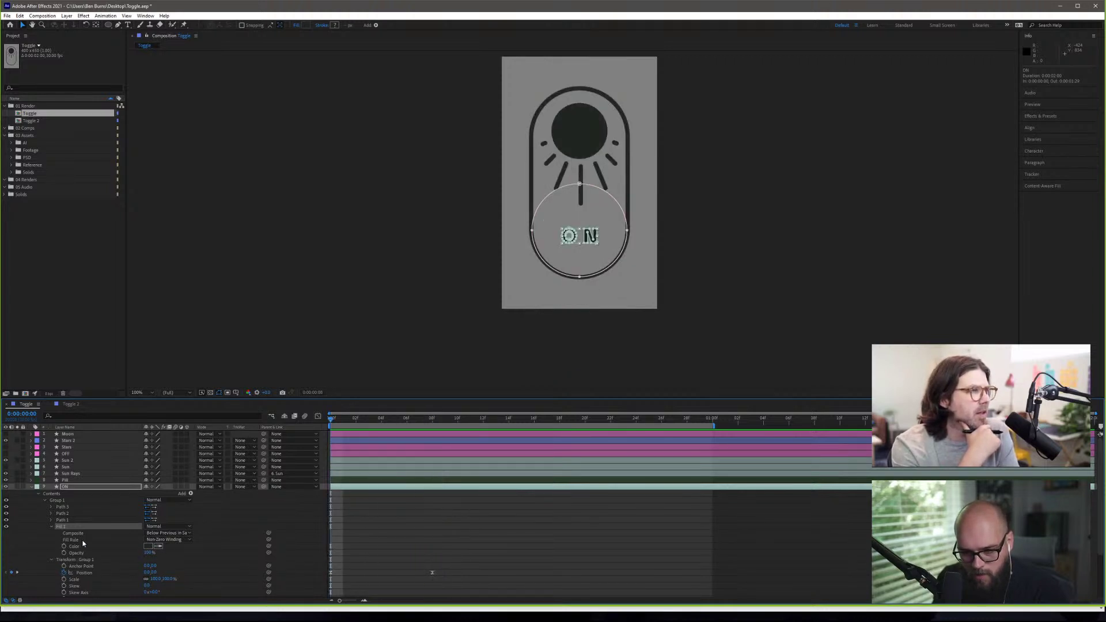
left_click(64, 547)
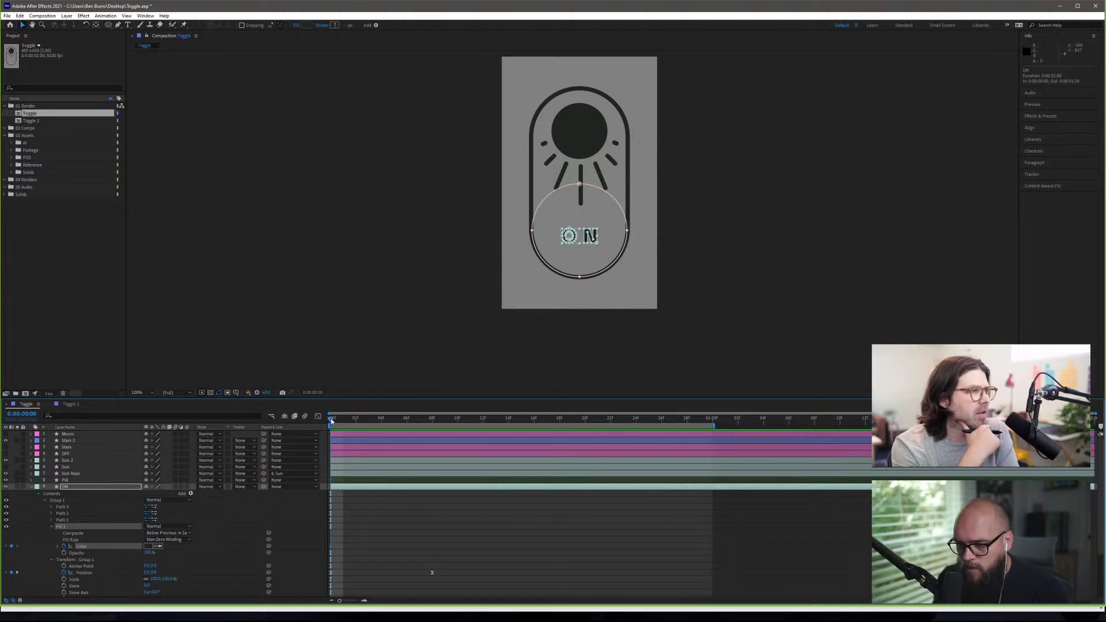
- Reveal the Sun layer's keyframes for timing, set the ON fill colour to off-white at frame 7, and preview the animation
left_click_drag(331, 420, 430, 434)
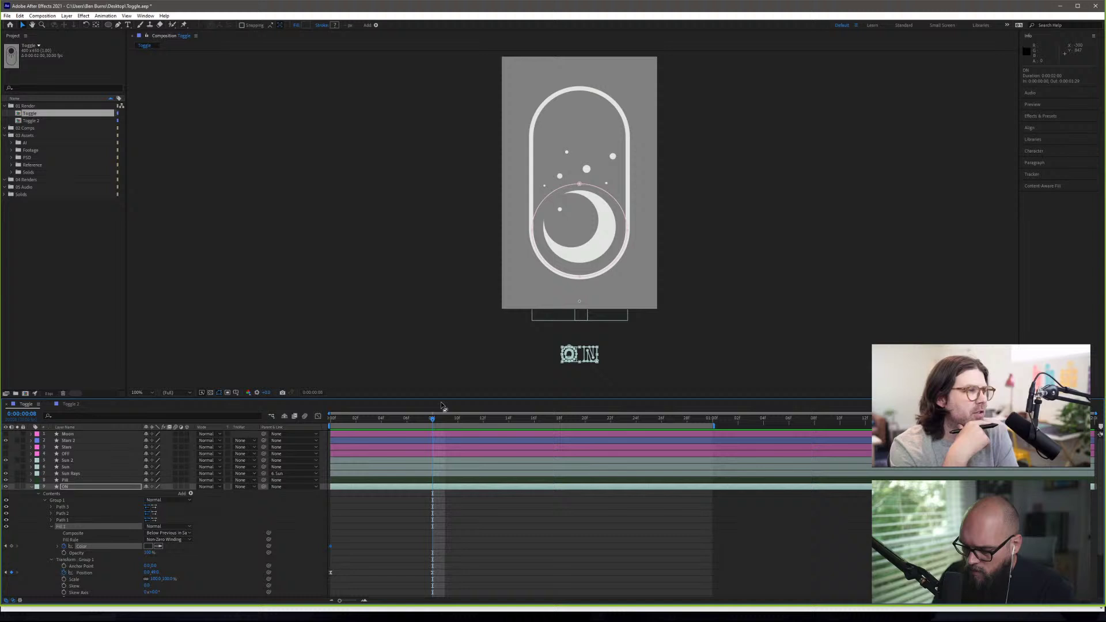
left_click(96, 467)
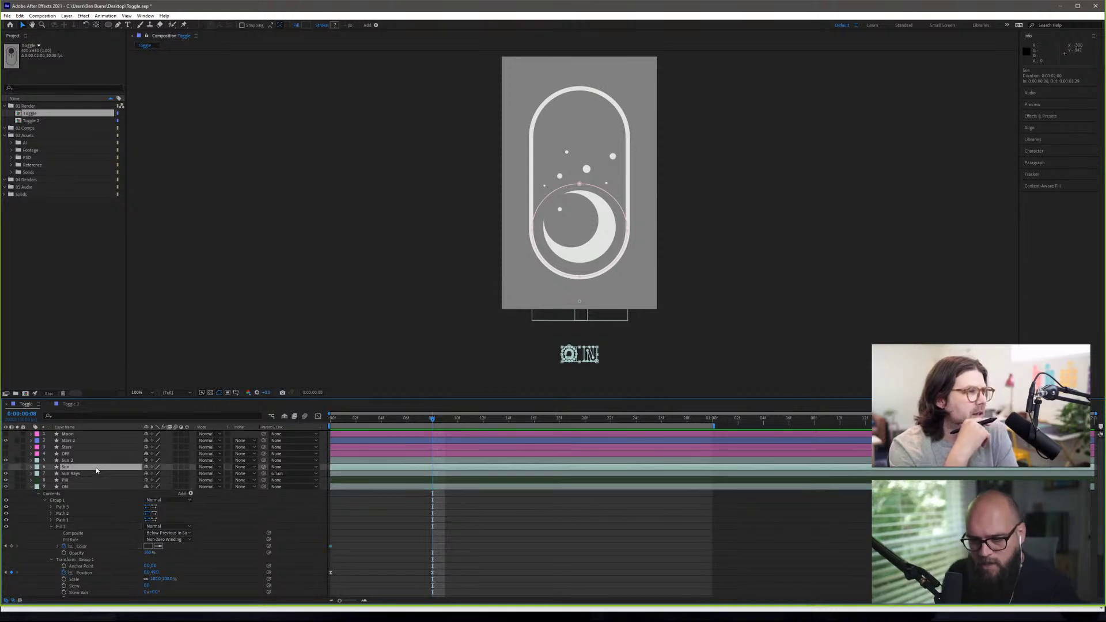
key("u")
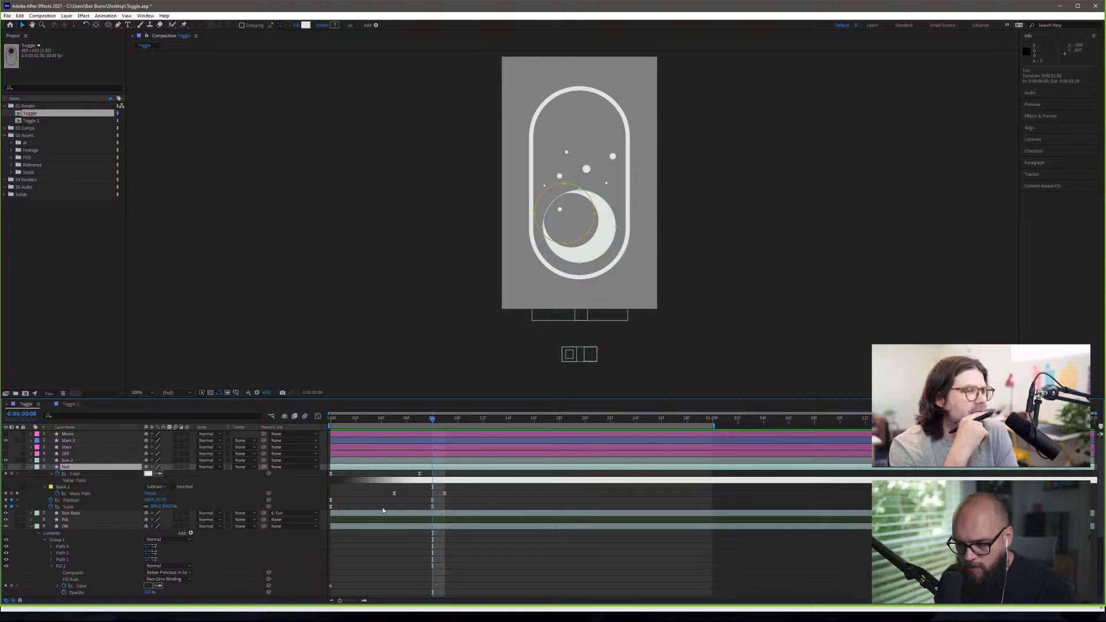
scroll(386, 511, "down", 3)
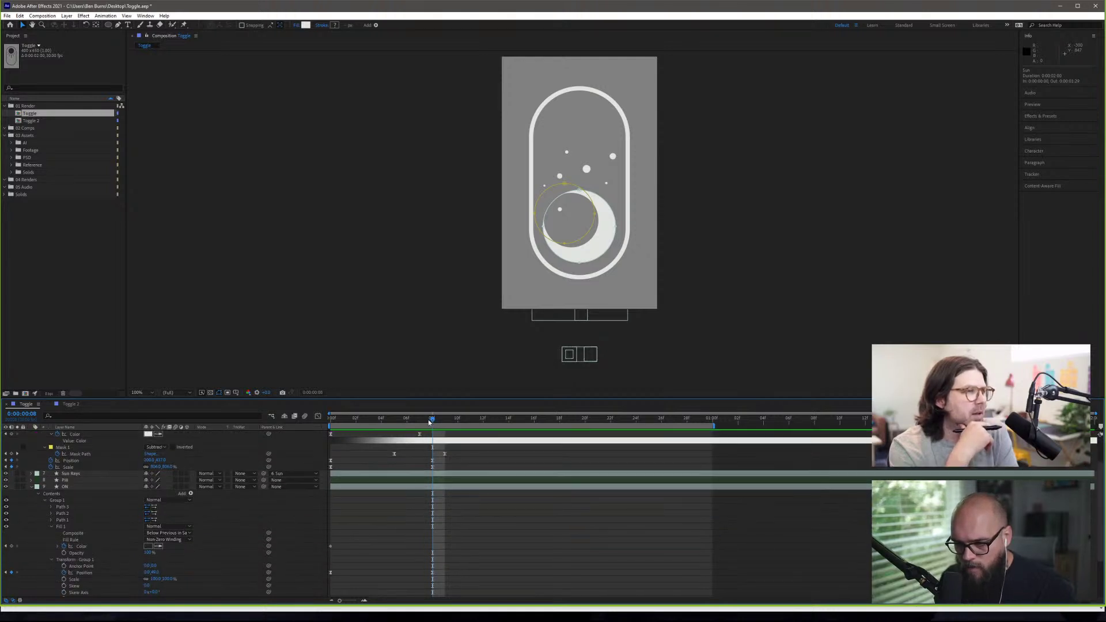
left_click_drag(427, 419, 419, 421)
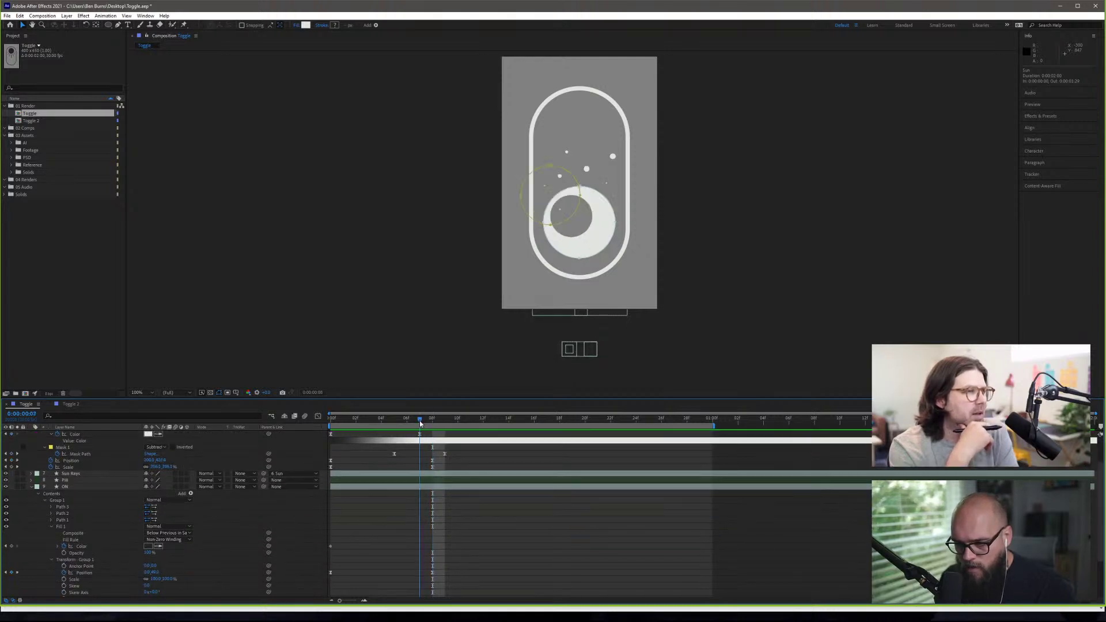
left_click(148, 546)
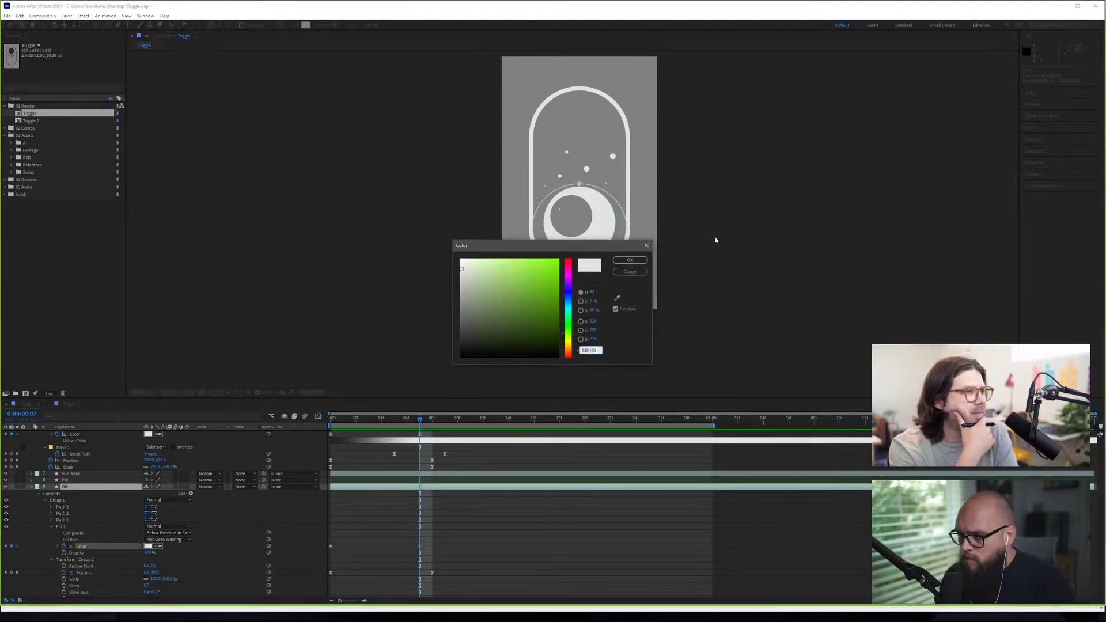
left_click(630, 259)
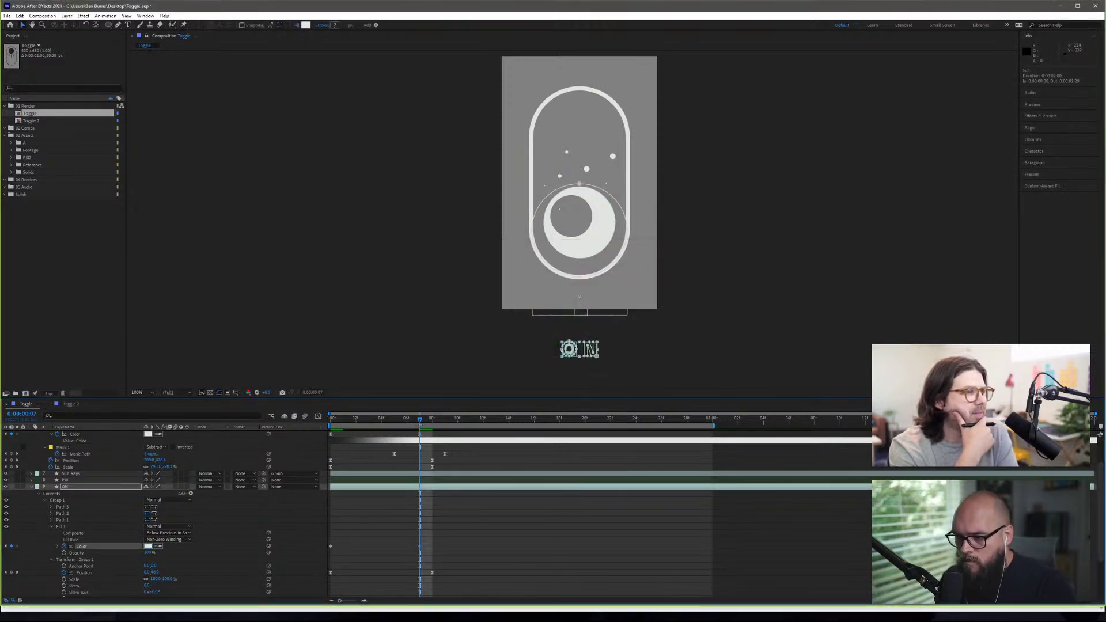
key("space")
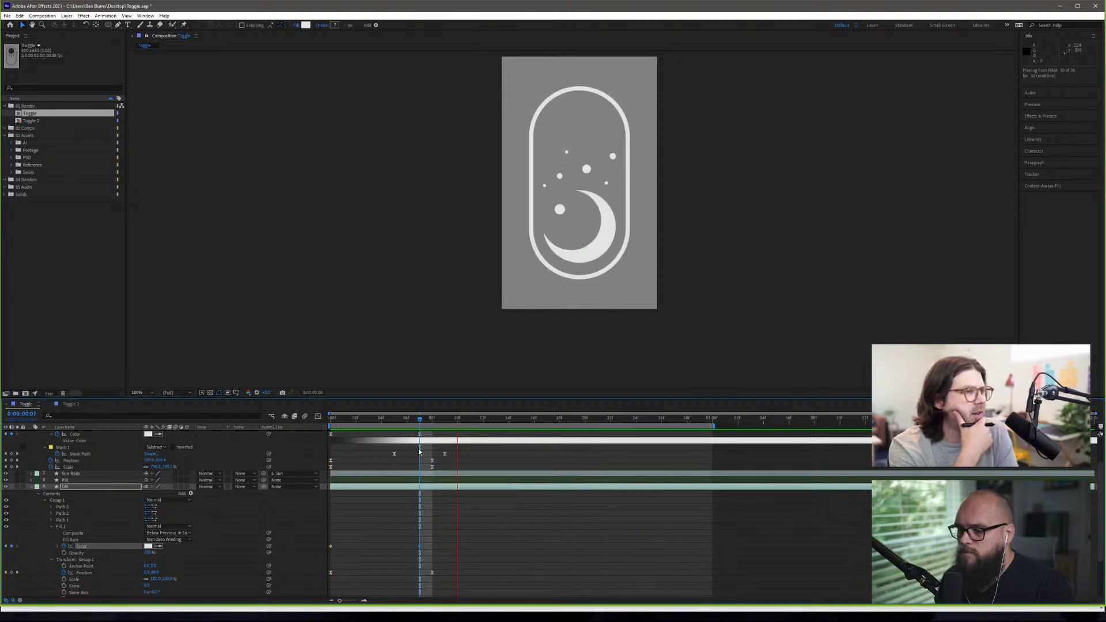
key("space")
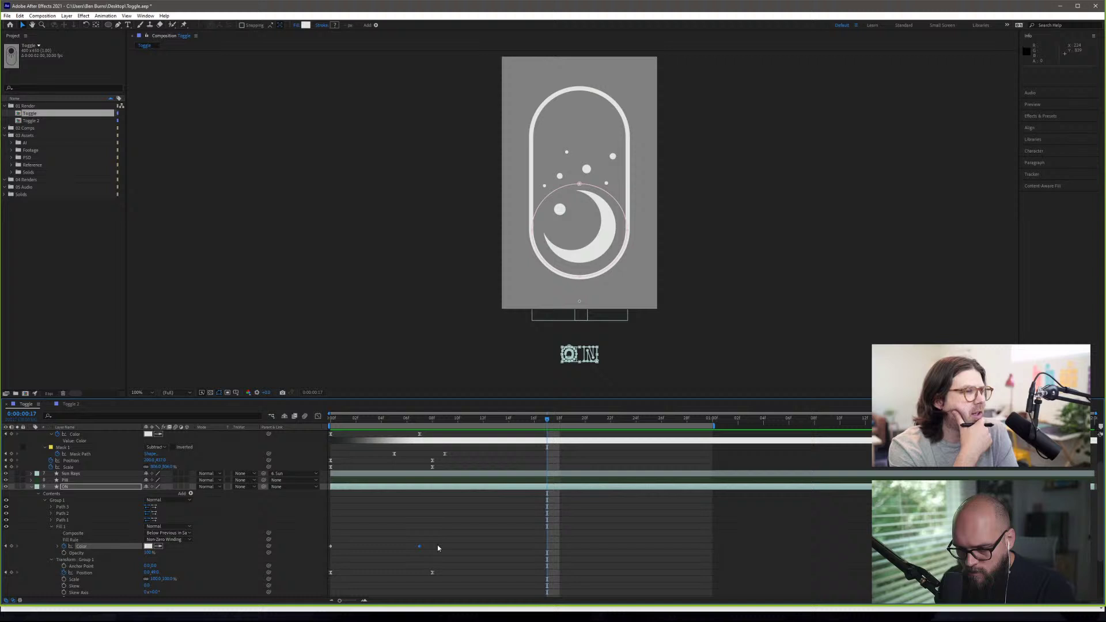
- Apply Easy Ease to both Color keyframes of the ON layer's fill and preview the animation
left_click_drag(437, 545, 335, 550)
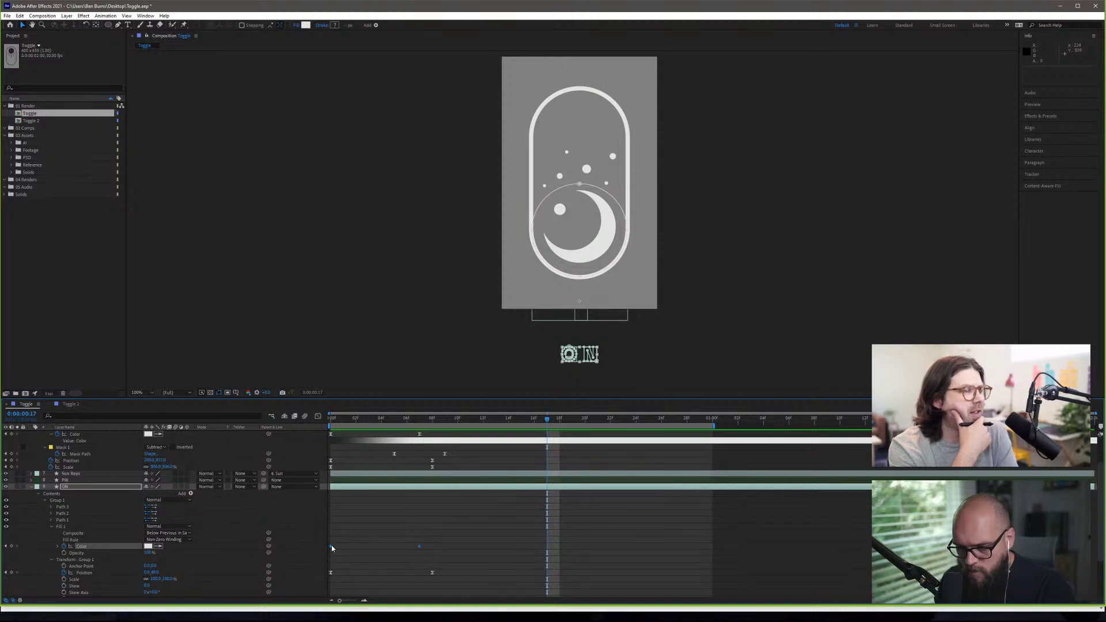
right_click(331, 547)
mouse_move(358, 540)
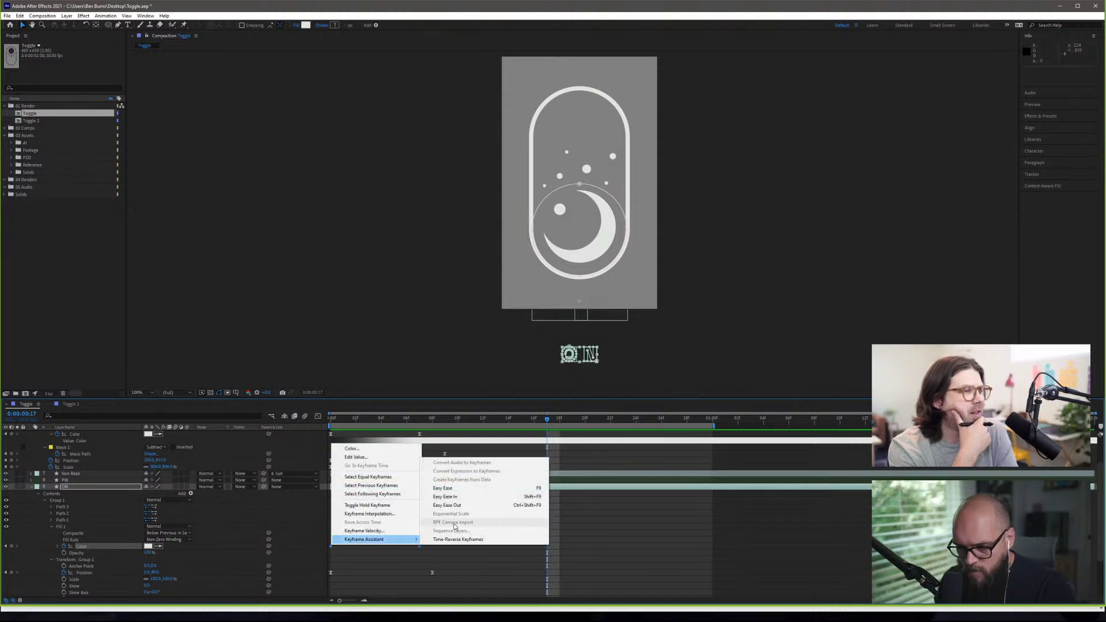
left_click(468, 489)
key("space")
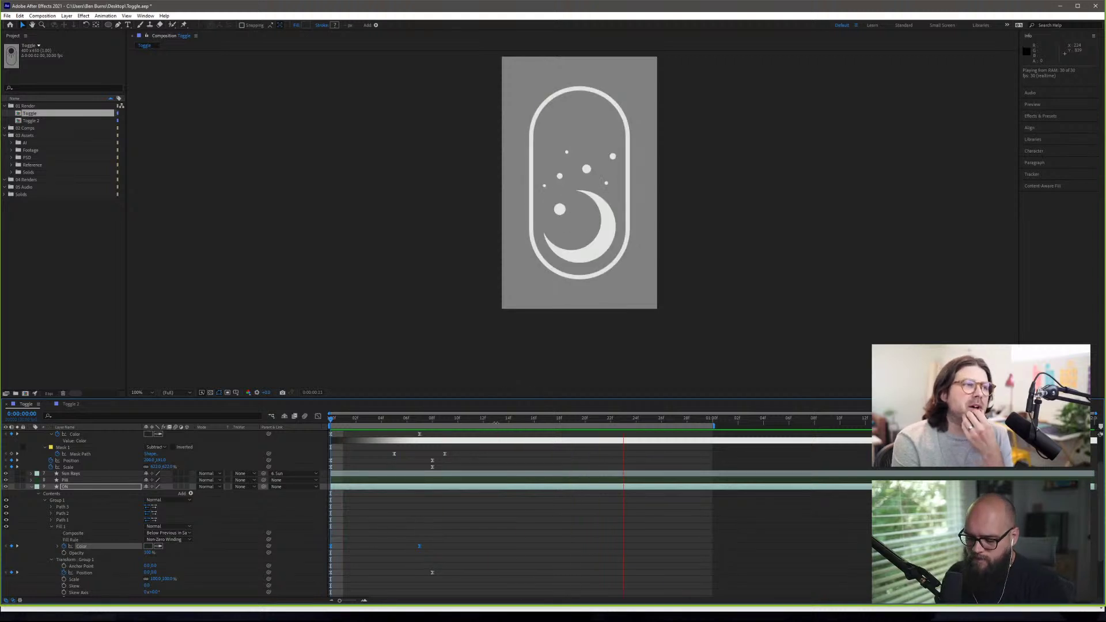
key("space")
- Examine the toggle transition frame by frame between frames 0 and 9, checking how the ON letters move against the sun
mouse_move(332, 421)
left_mouse_down()
mouse_move(430, 432)
mouse_move(323, 429)
mouse_move(444, 438)
mouse_move(329, 440)
left_mouse_up()
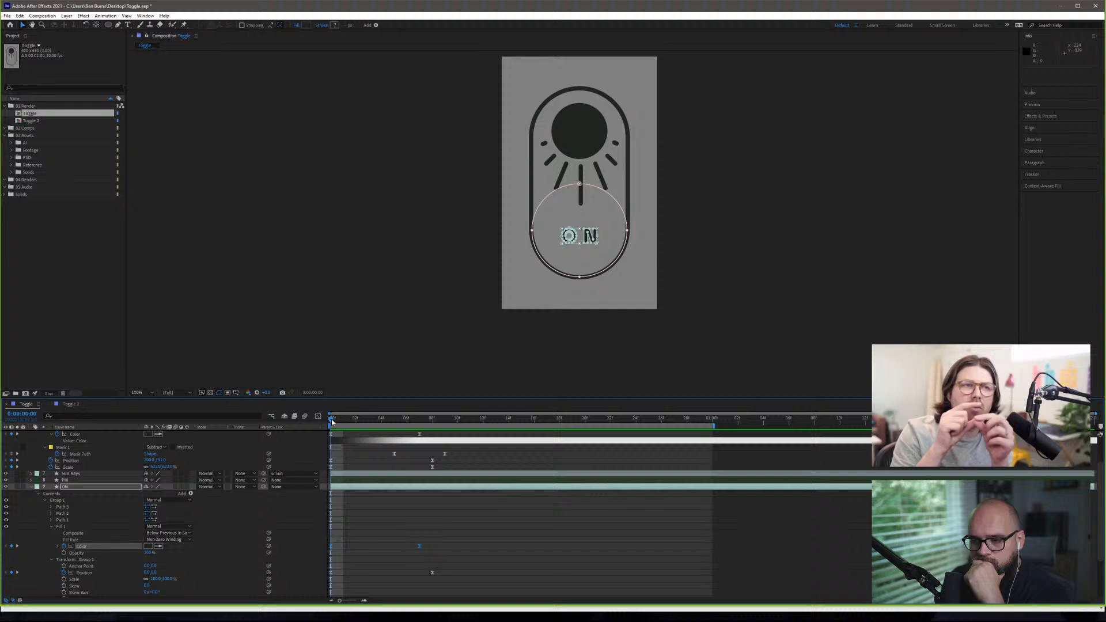
mouse_move(332, 422)
left_mouse_down()
mouse_move(419, 416)
mouse_move(345, 423)
left_mouse_up()
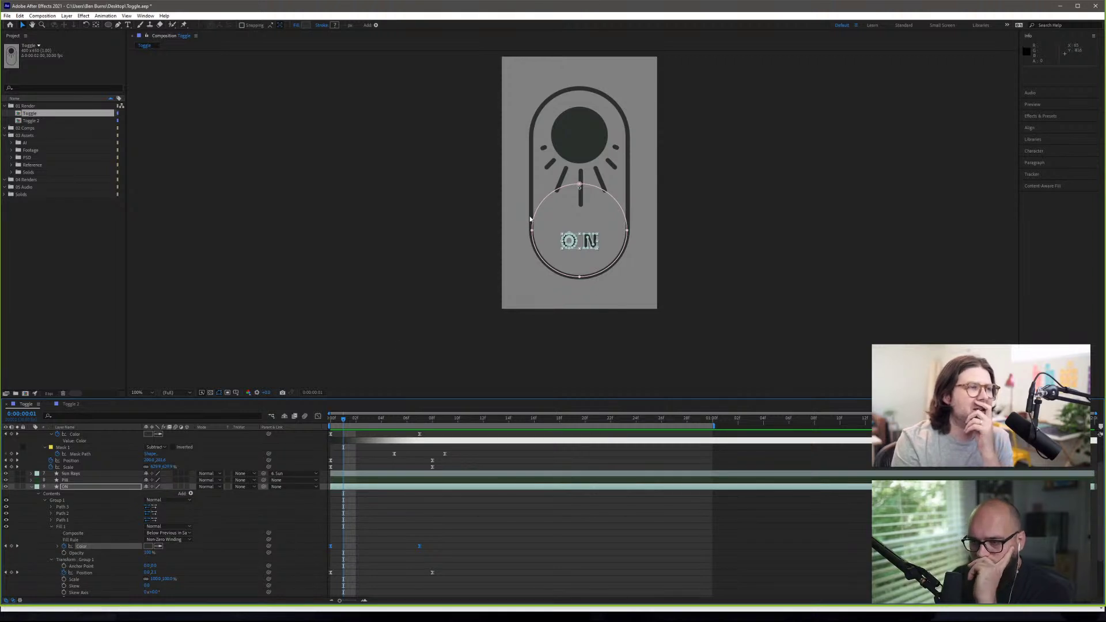
mouse_move(344, 421)
left_mouse_down()
mouse_move(399, 424)
mouse_move(335, 438)
left_mouse_up()
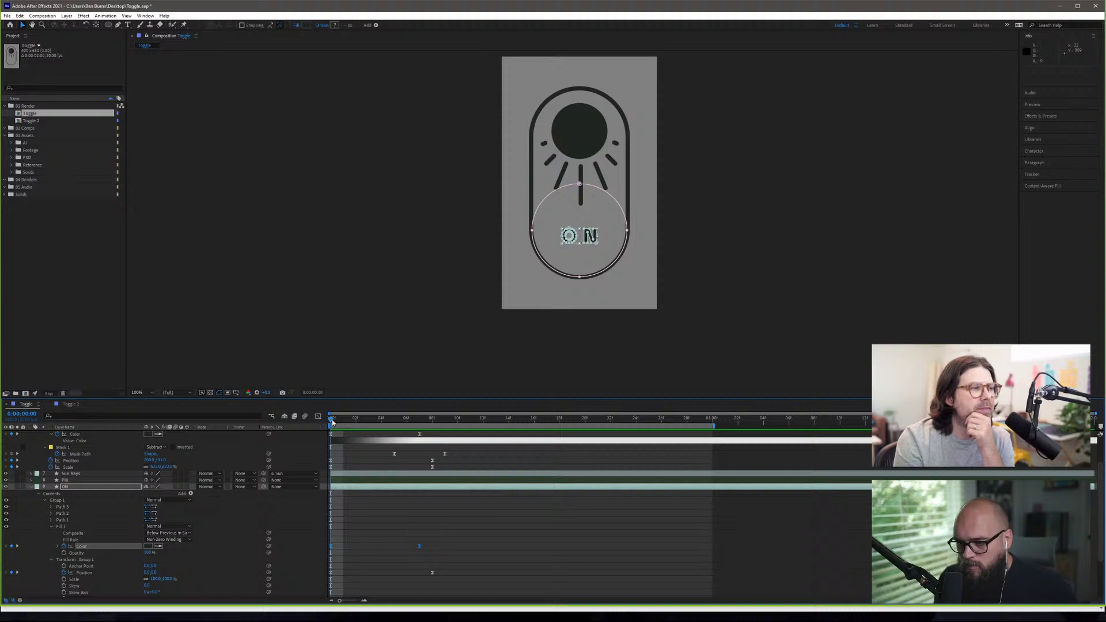
left_click_drag(340, 424, 392, 425)
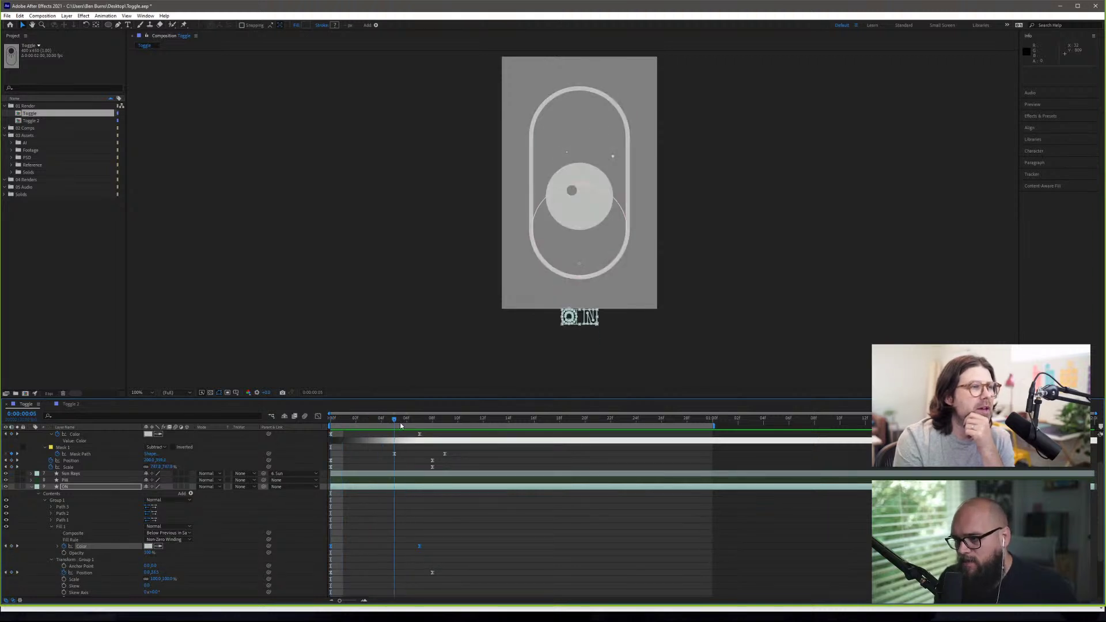
left_click(405, 425)
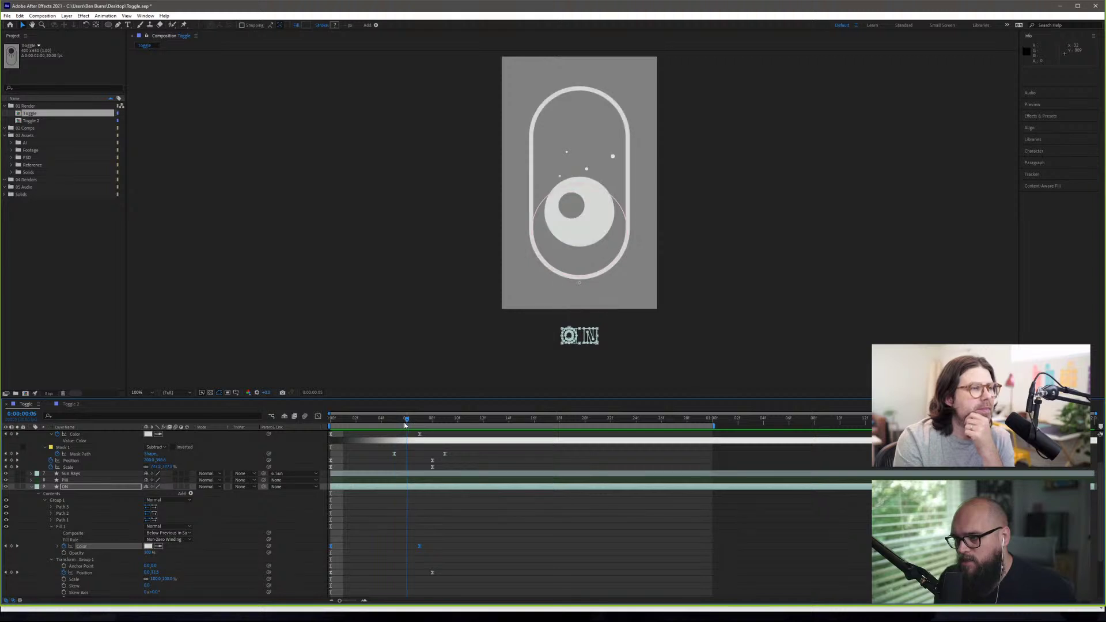
left_click(417, 425)
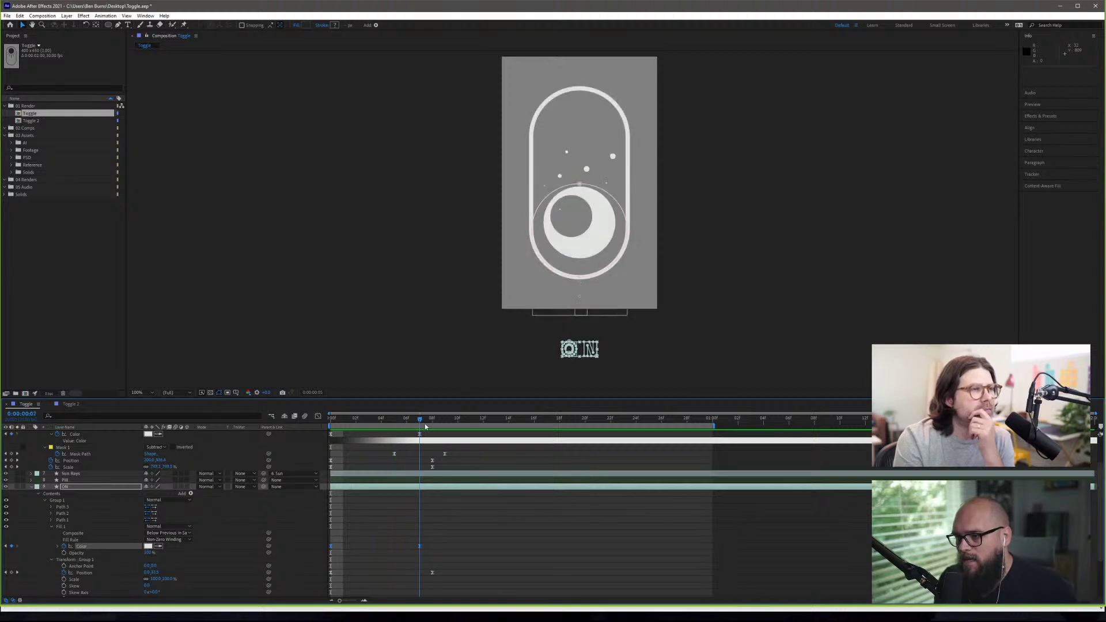
left_click(444, 425)
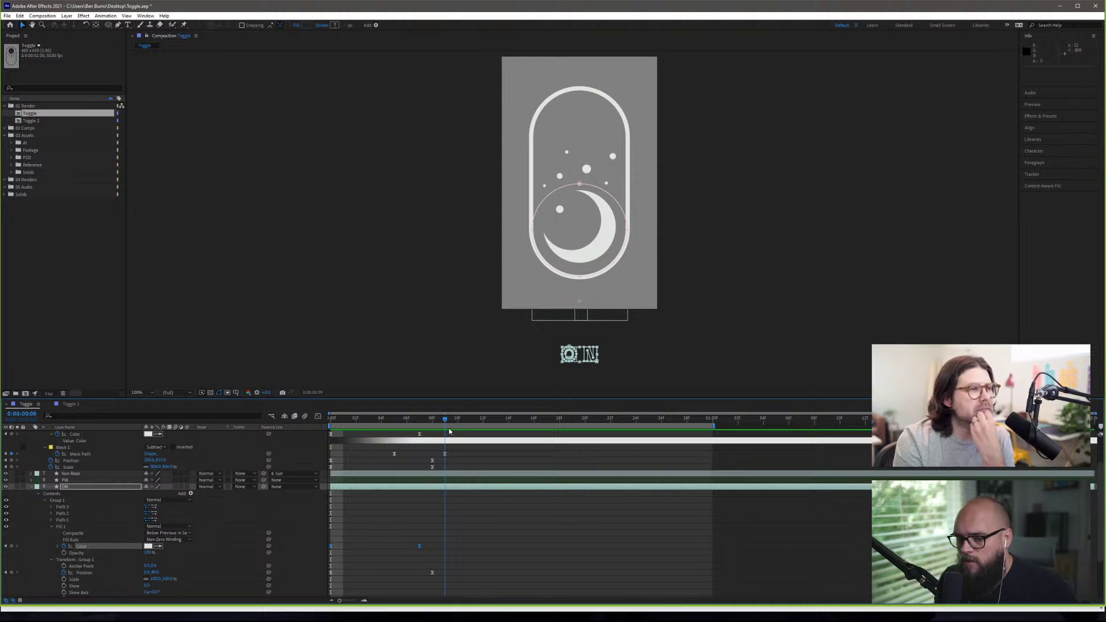
left_click_drag(449, 431, 331, 448)
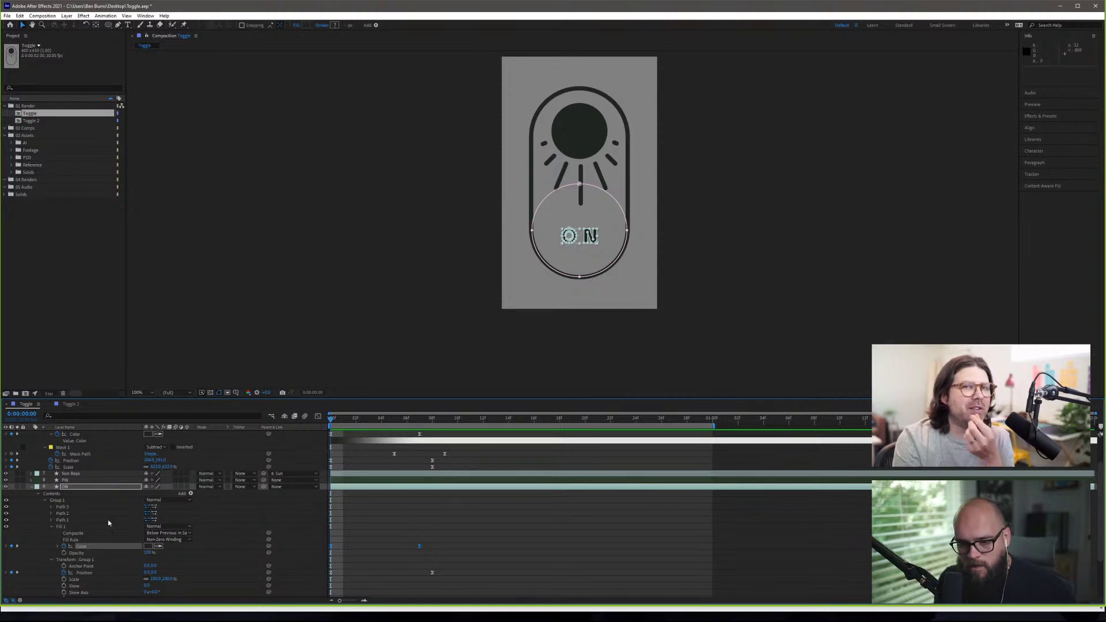
- Remove the Position animation from the ON layer's group at frame 0, keeping the letters at their starting place
scroll(114, 530, "down", 1)
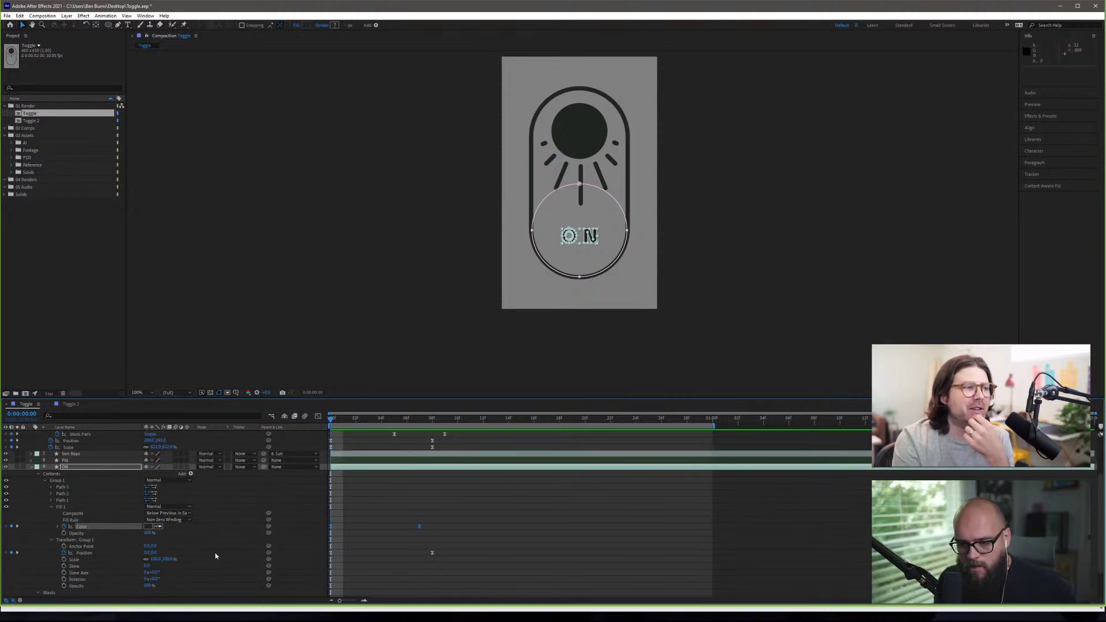
left_click(330, 554)
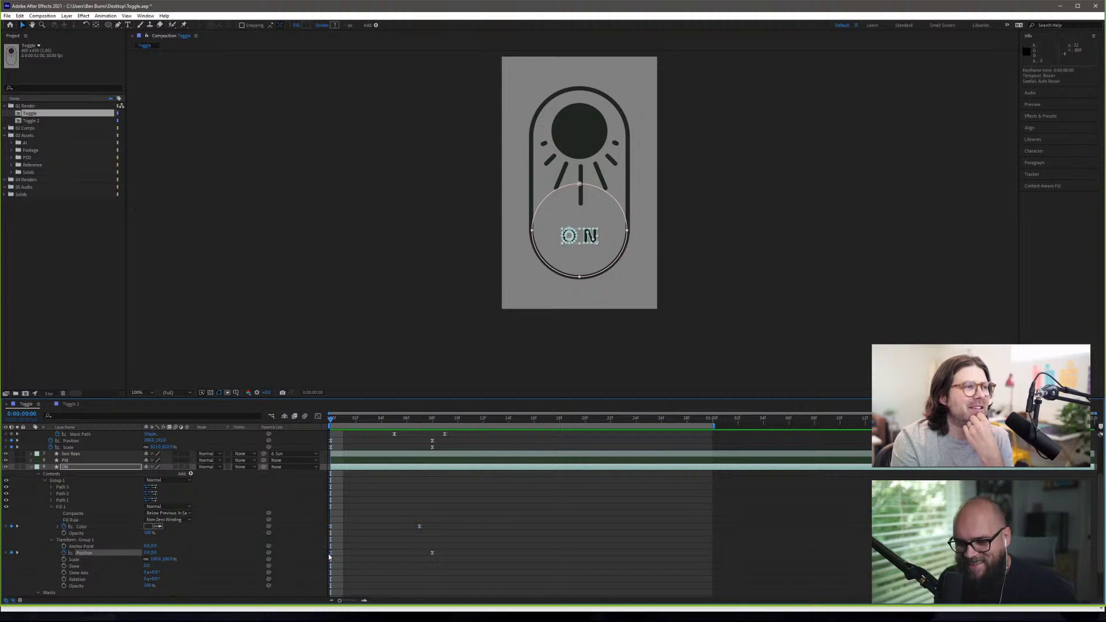
left_click(64, 553)
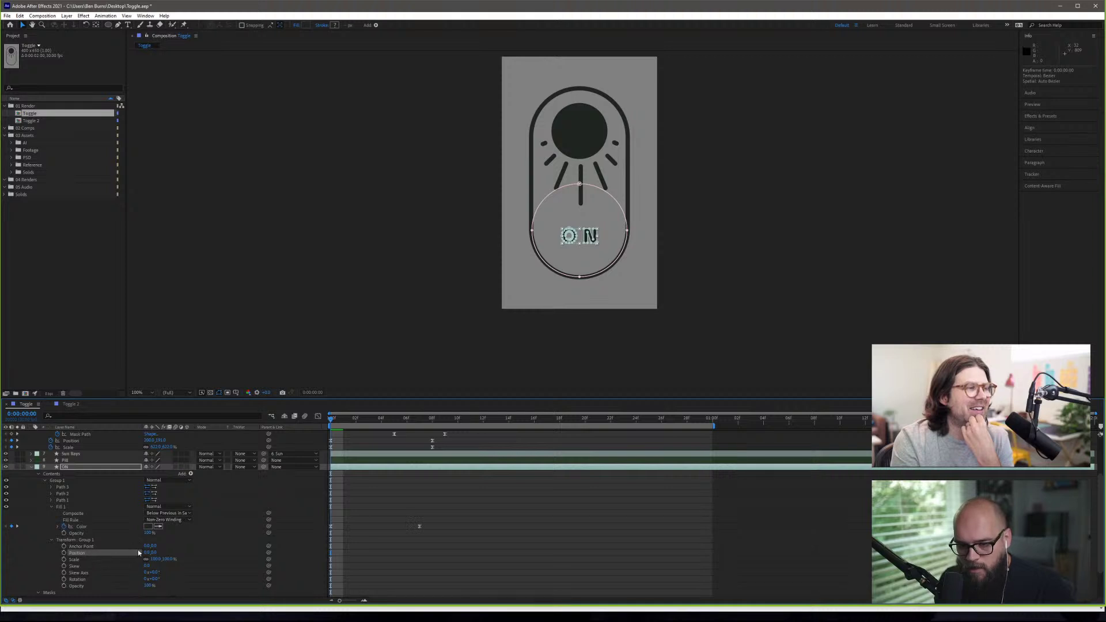
- Preview the toggle animation, return to frame 0, and remove the Color animation from the ON layer's fill
key("space")
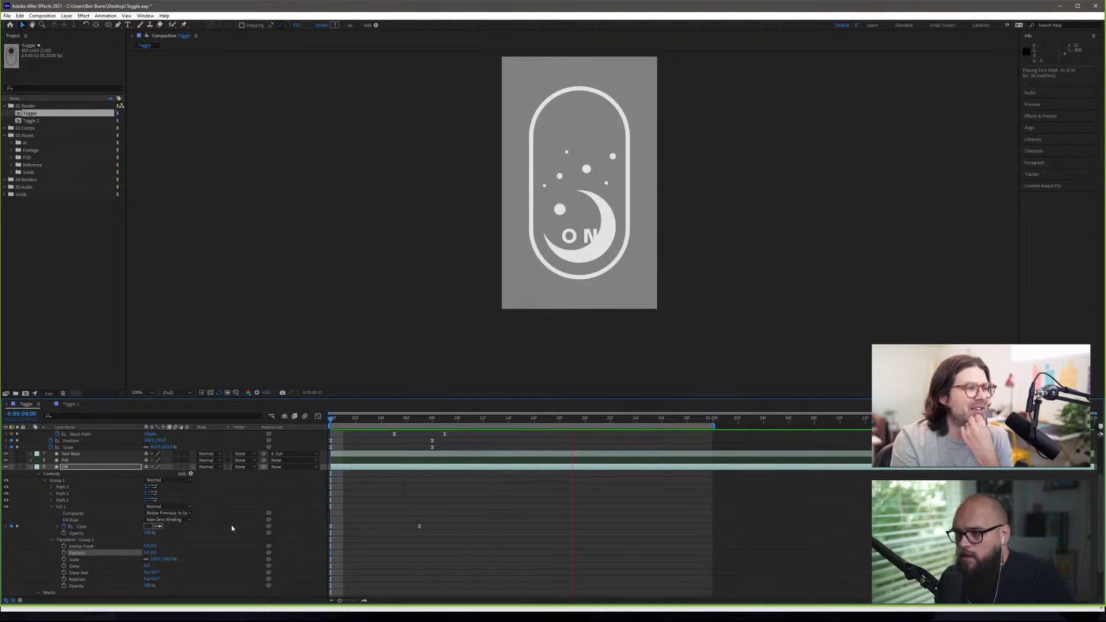
key("space")
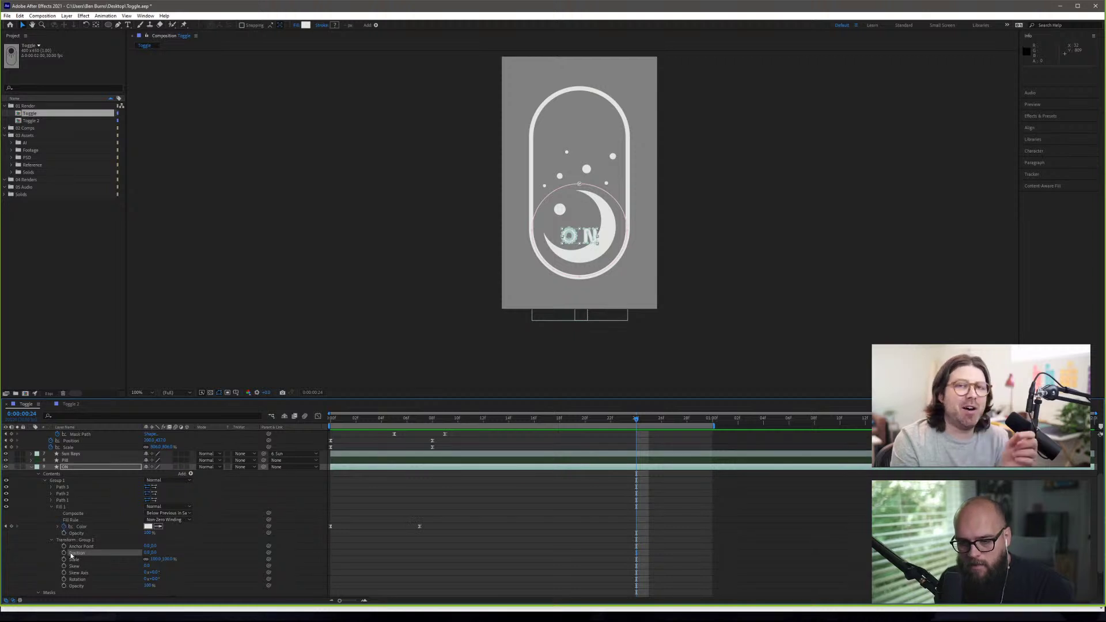
key("space")
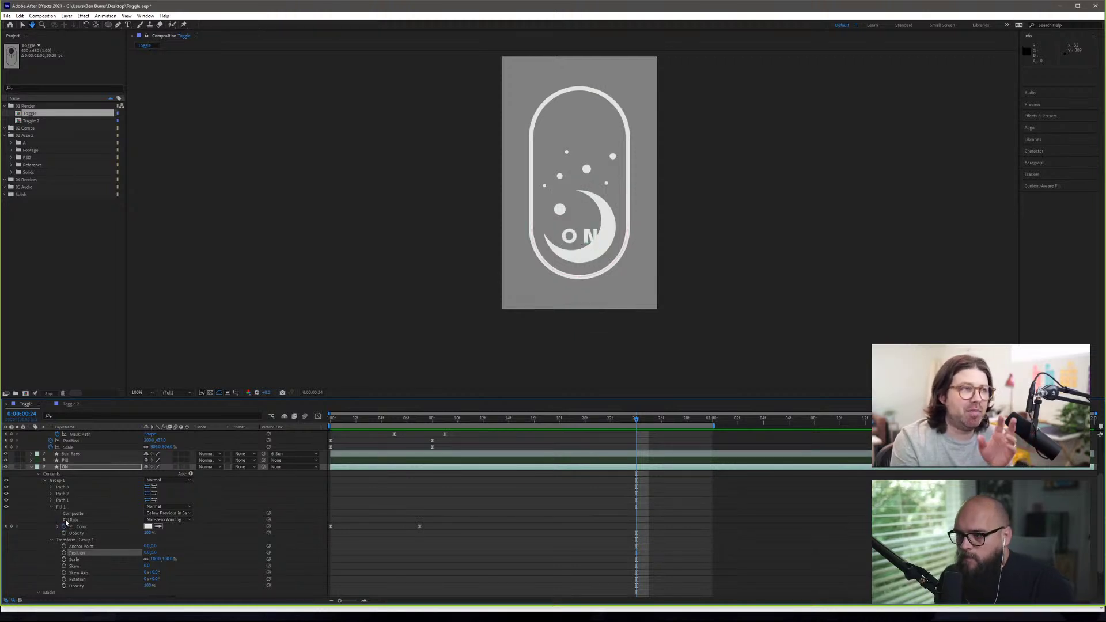
key("space")
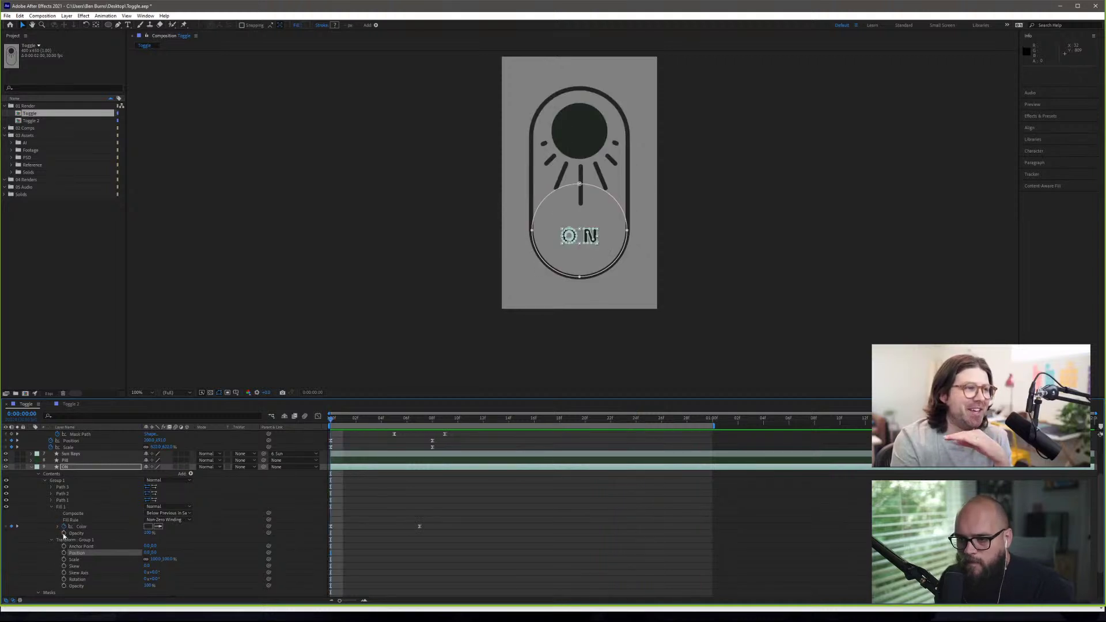
left_click(64, 527)
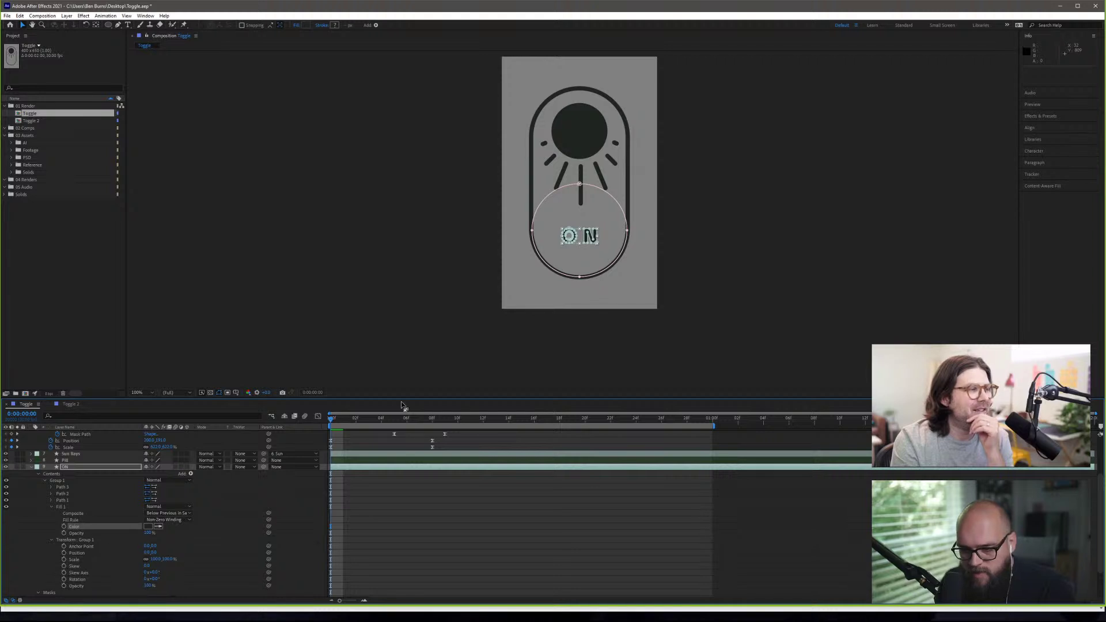
- Animate the ON group's Opacity from 100% at frame 0 to 0% at frame 3
left_click(64, 585)
left_click_drag(339, 416, 394, 423)
key("Page_Up")
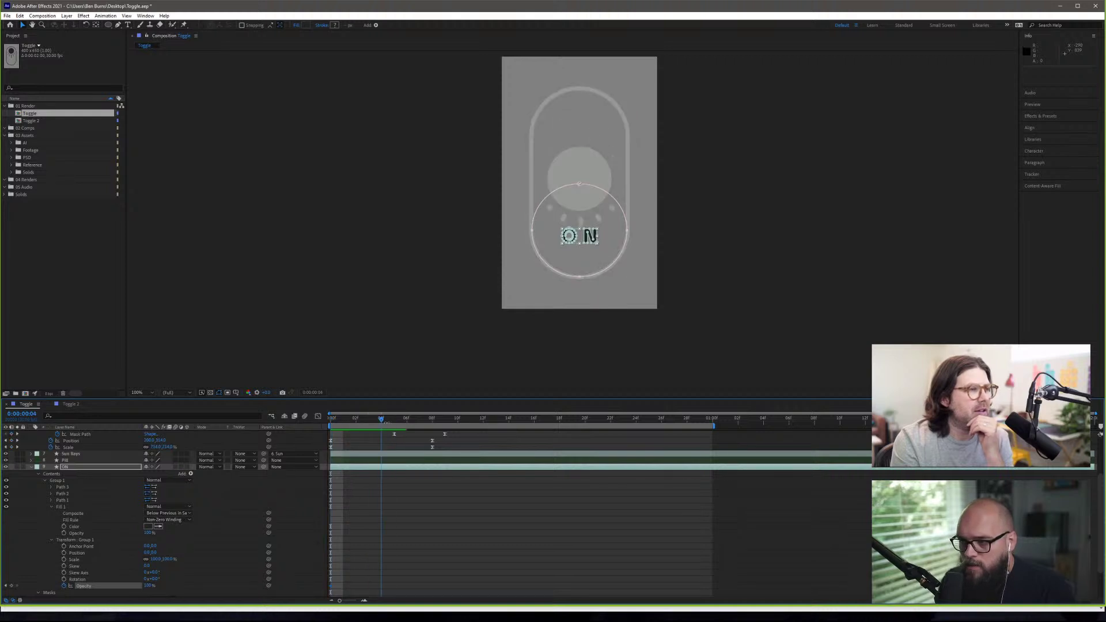
left_click(149, 585)
type("0")
key("Return")
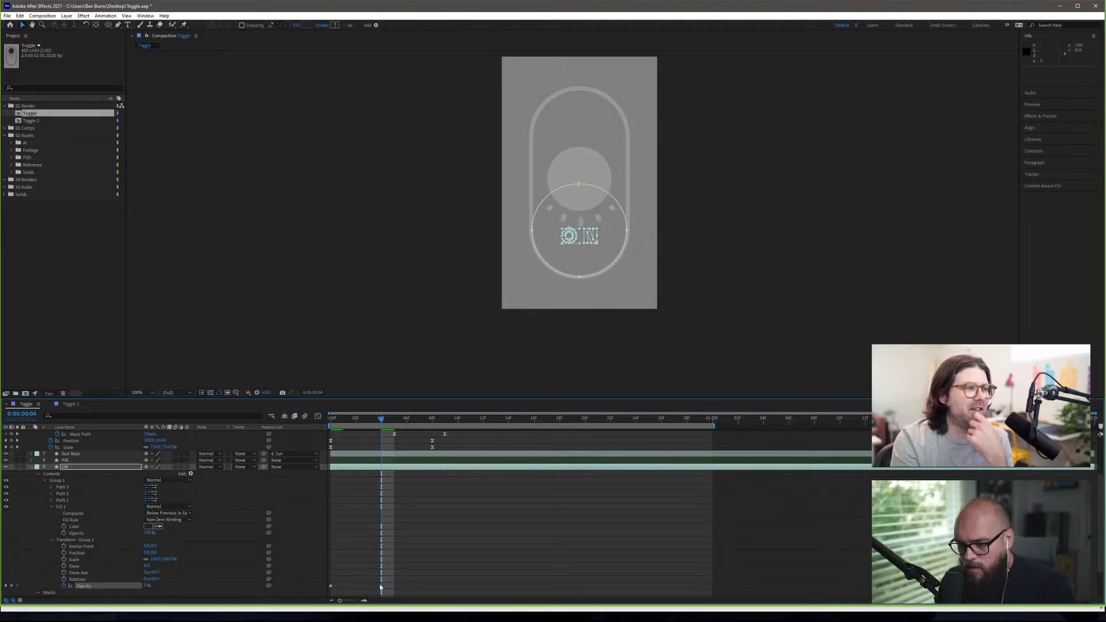
left_click_drag(380, 586, 368, 586)
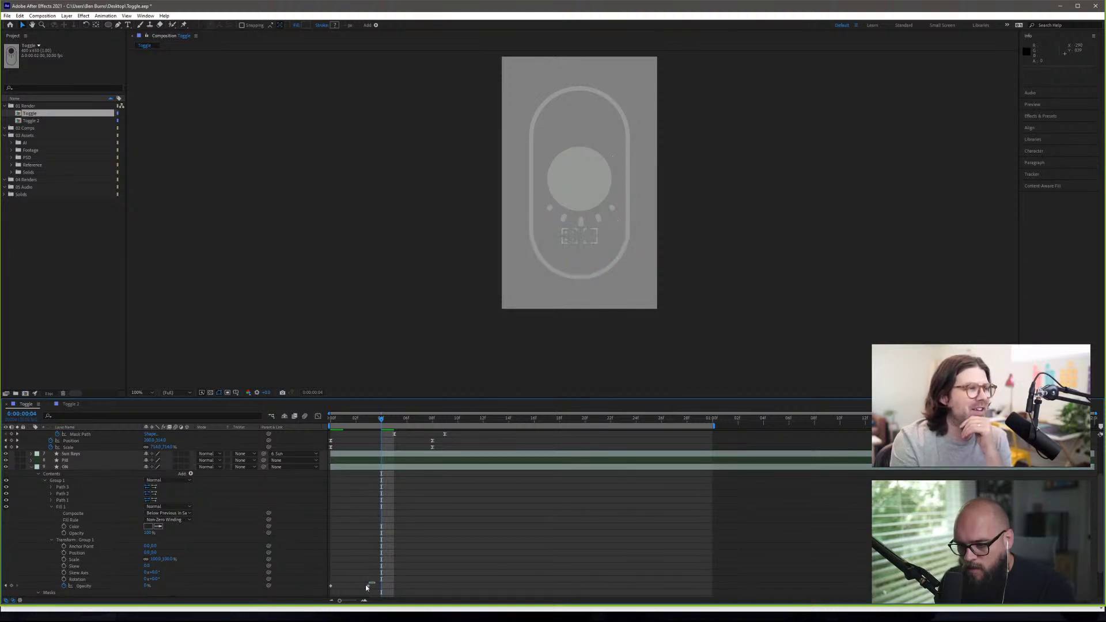
- Apply Easy Ease to both Opacity keyframes of the ON group and preview the fade
left_click_drag(375, 586, 330, 592)
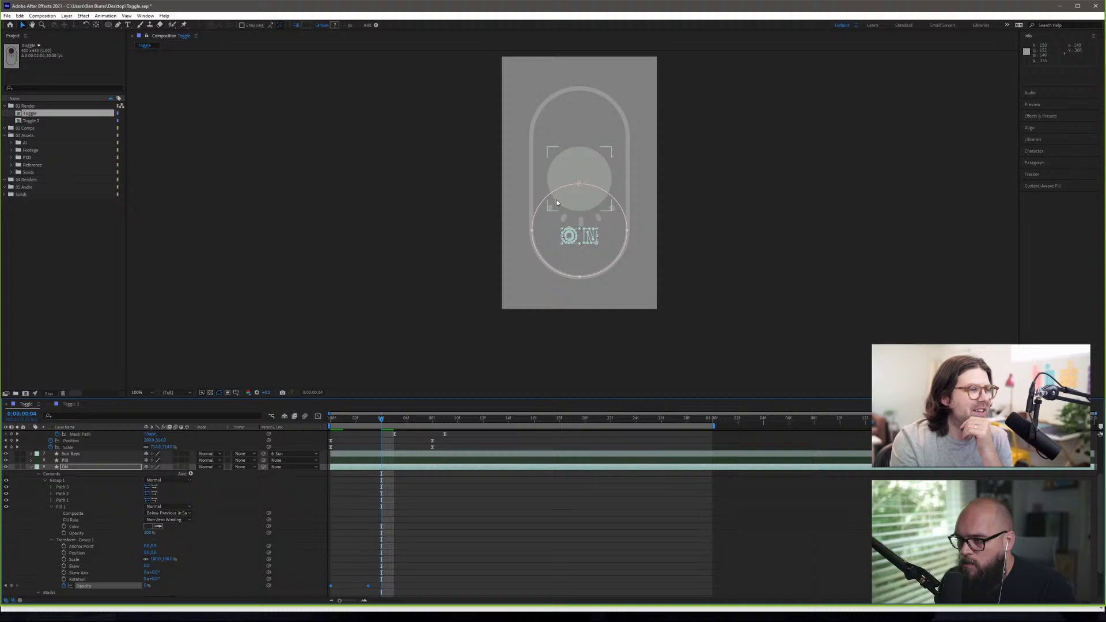
right_click(369, 585)
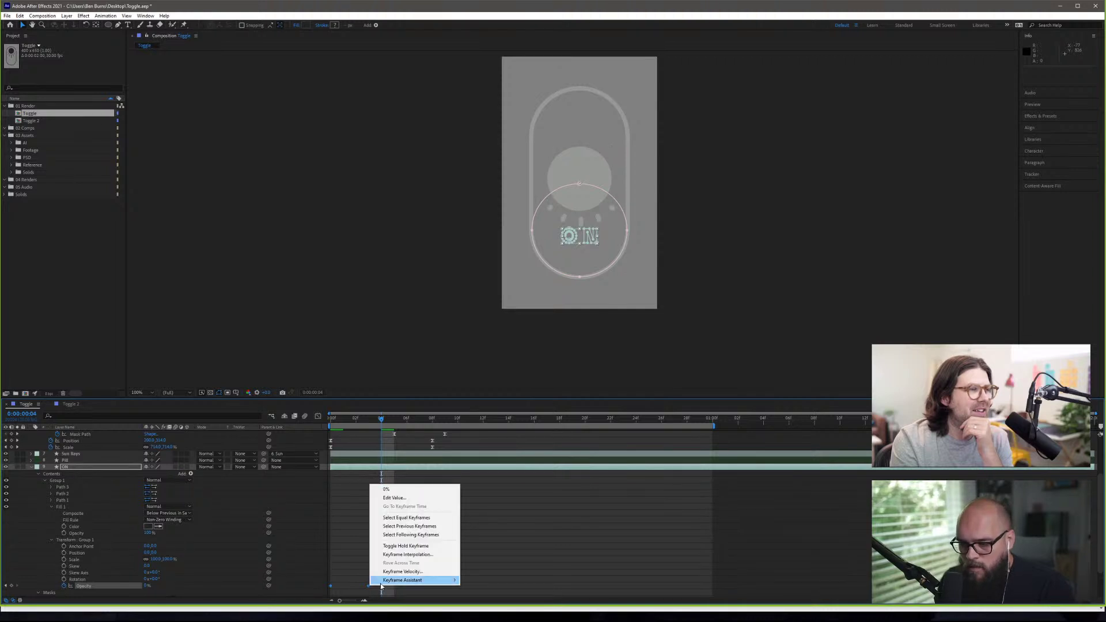
mouse_move(389, 581)
left_click(519, 539)
key("space")
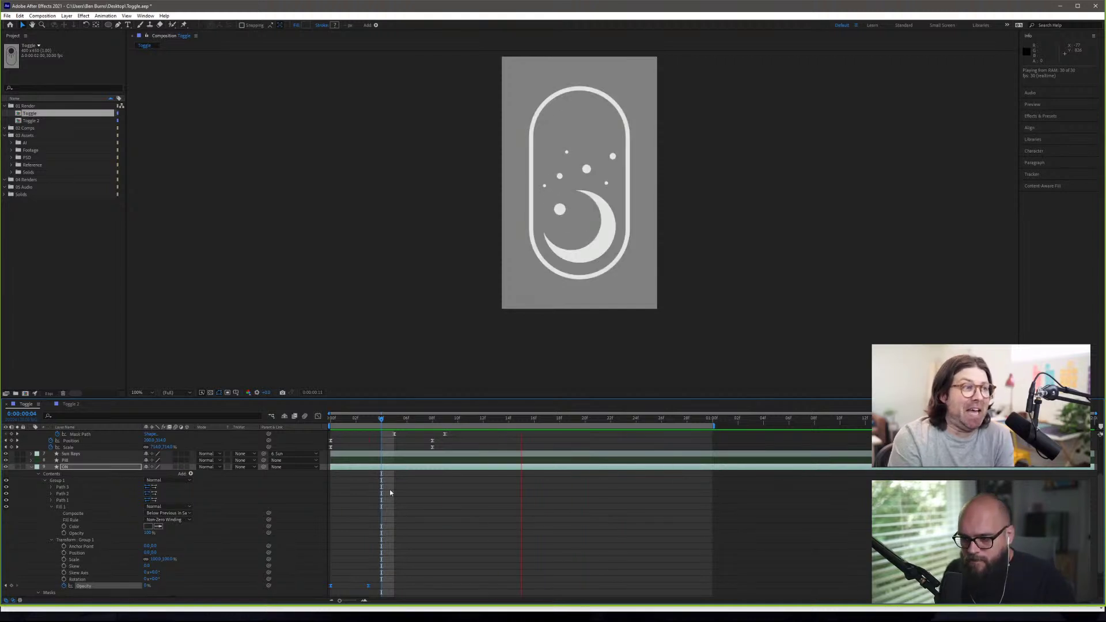
key("space")
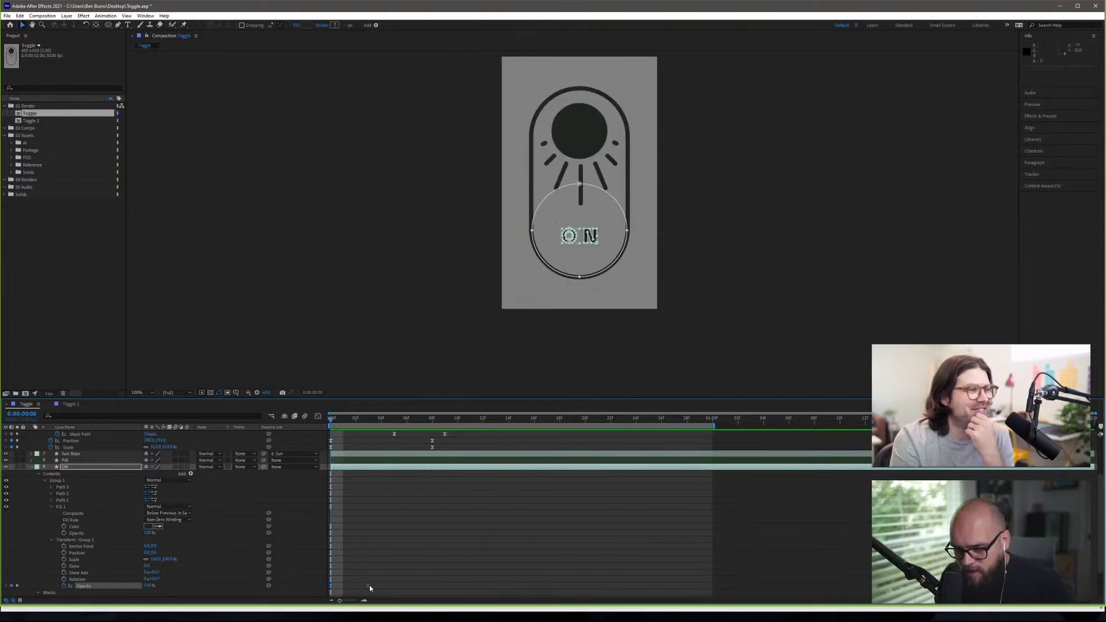
- Move the ON group's 0% Opacity keyframe to frame 2 and preview the faster fade
left_click(373, 588)
left_click_drag(371, 585, 362, 588)
key("space")
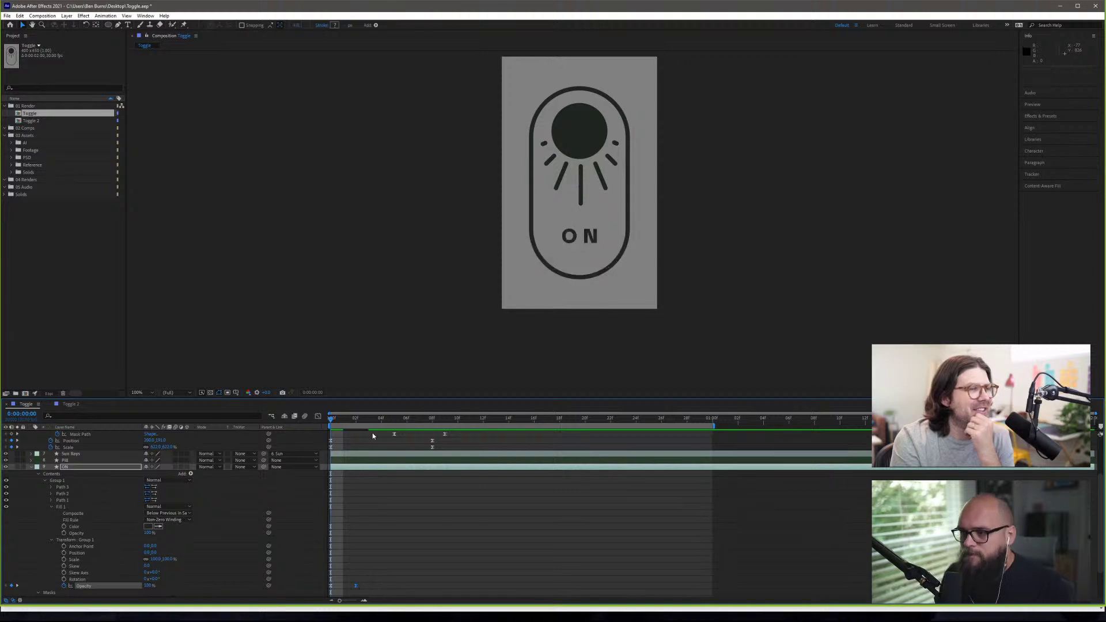
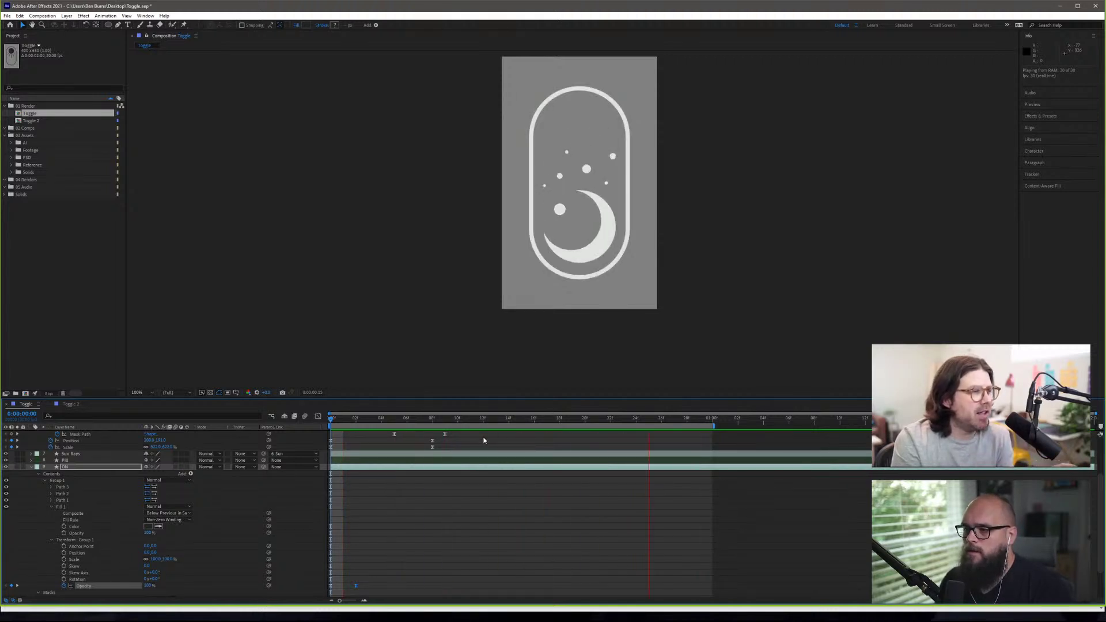
key("space")
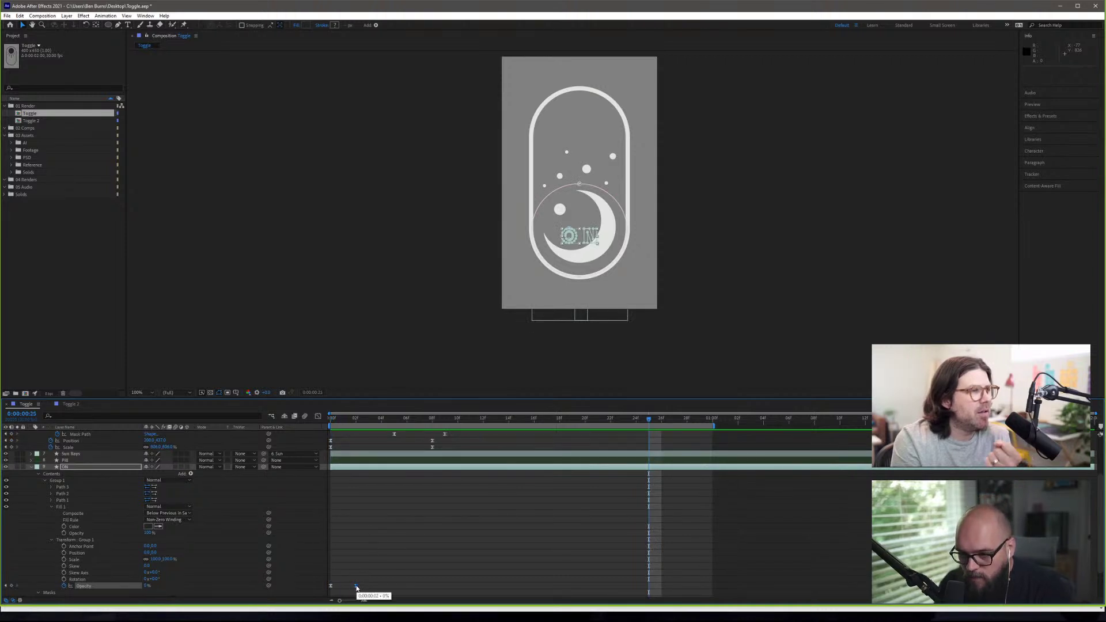
left_click(356, 585)
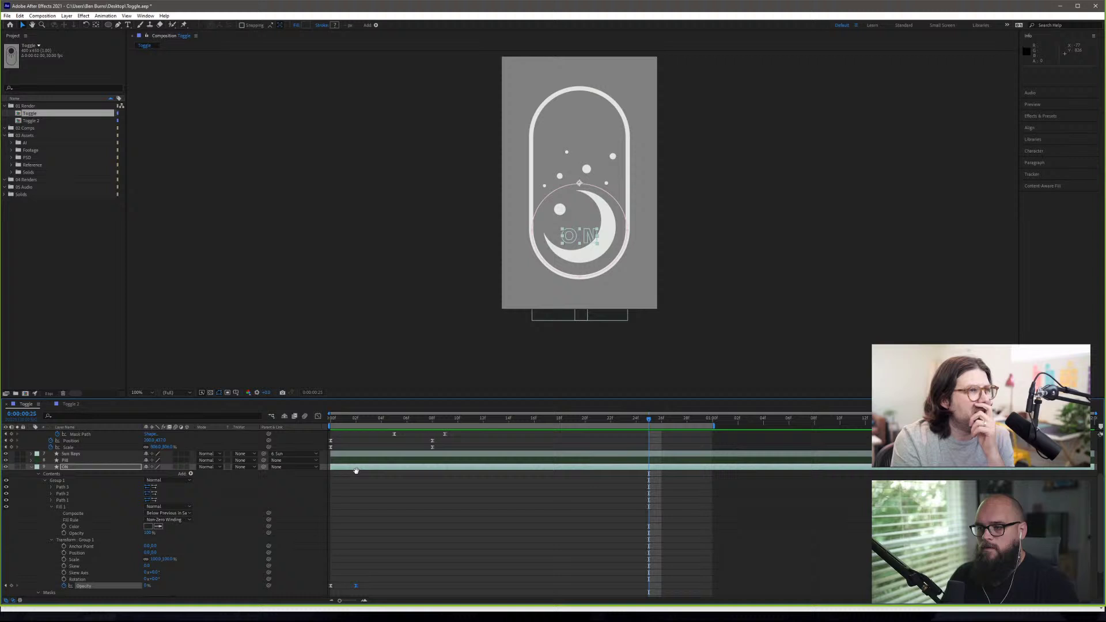
key("space")
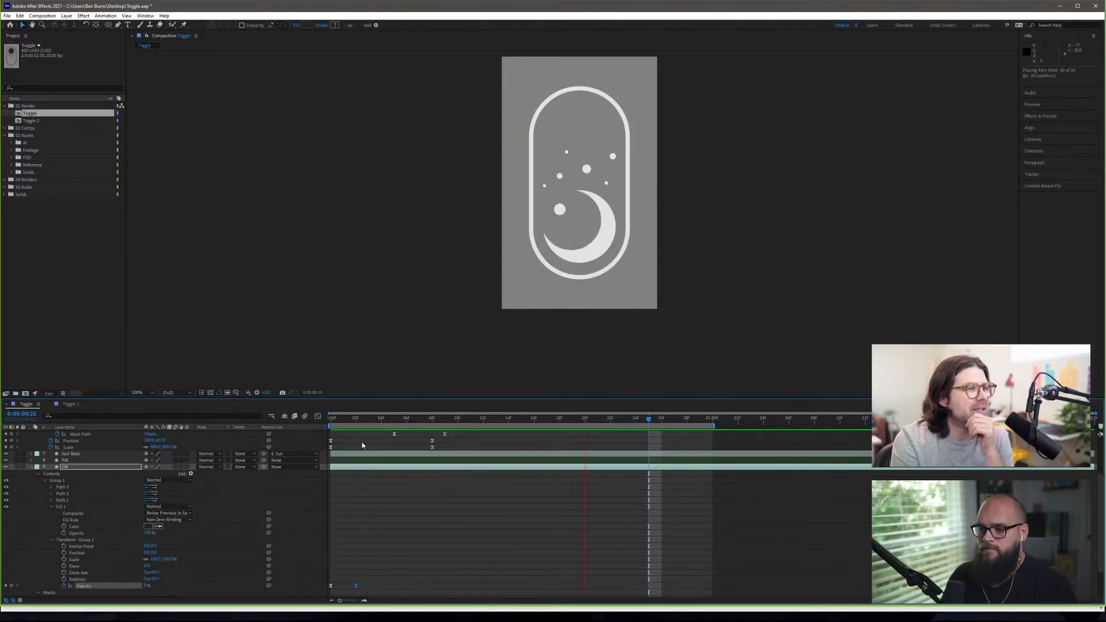
key("space")
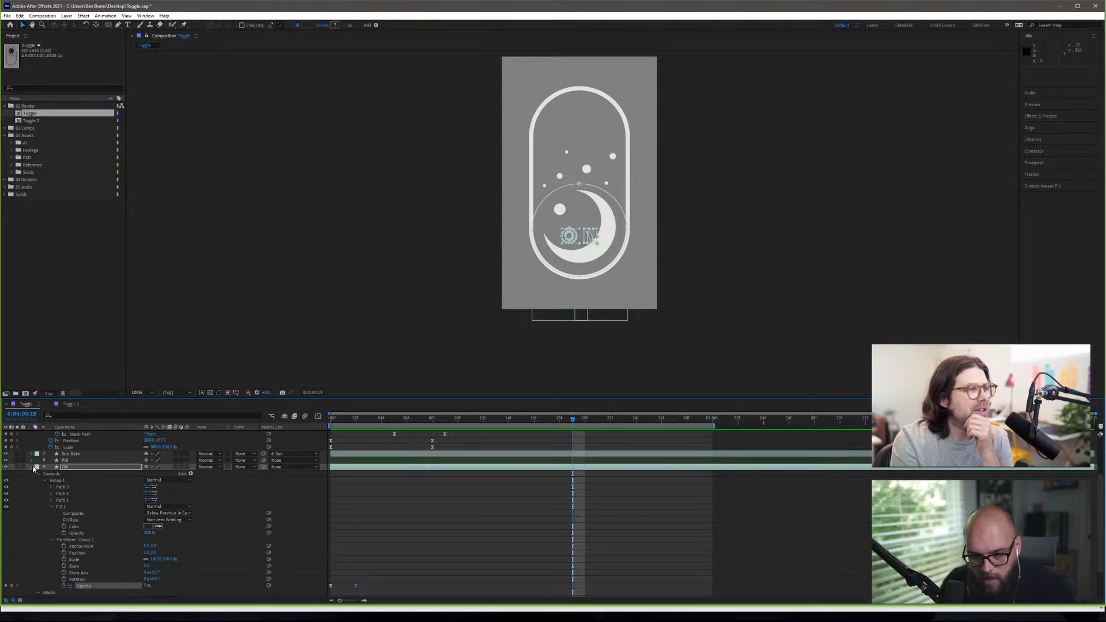
- Collapse the ON layer, make the OFF layer visible, and move it directly above ON in the layer stack
left_click(31, 467)
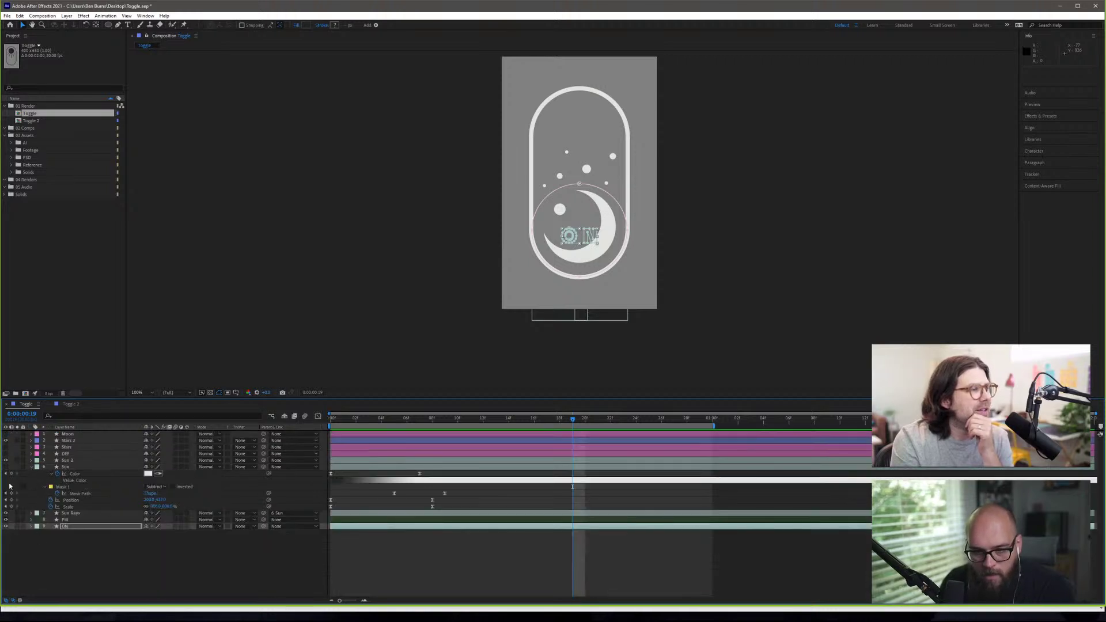
left_click(6, 453)
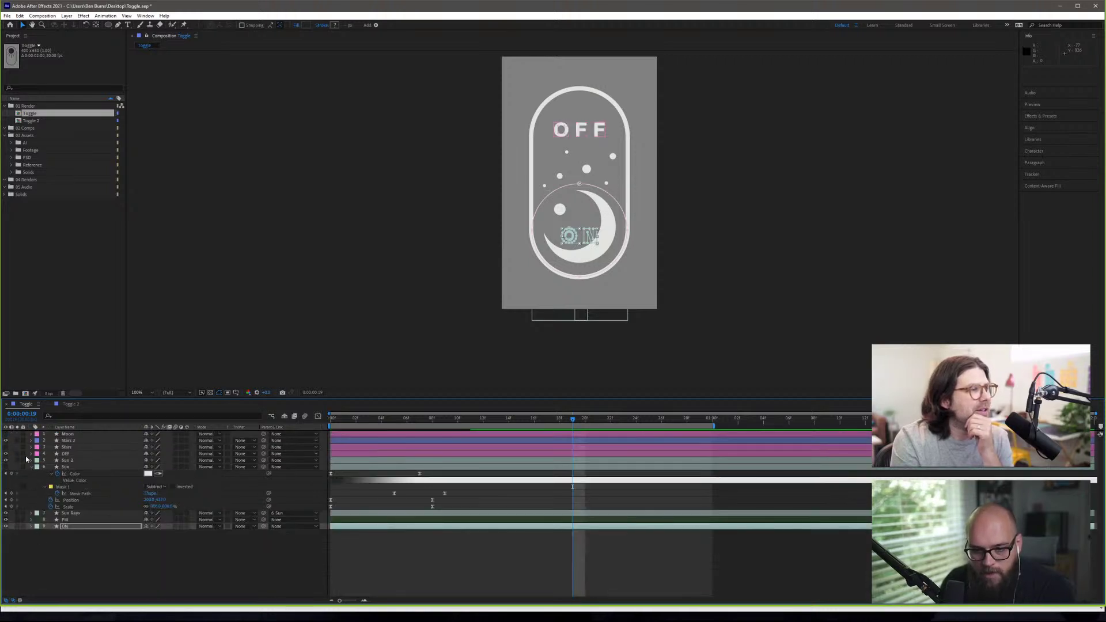
left_click(68, 455)
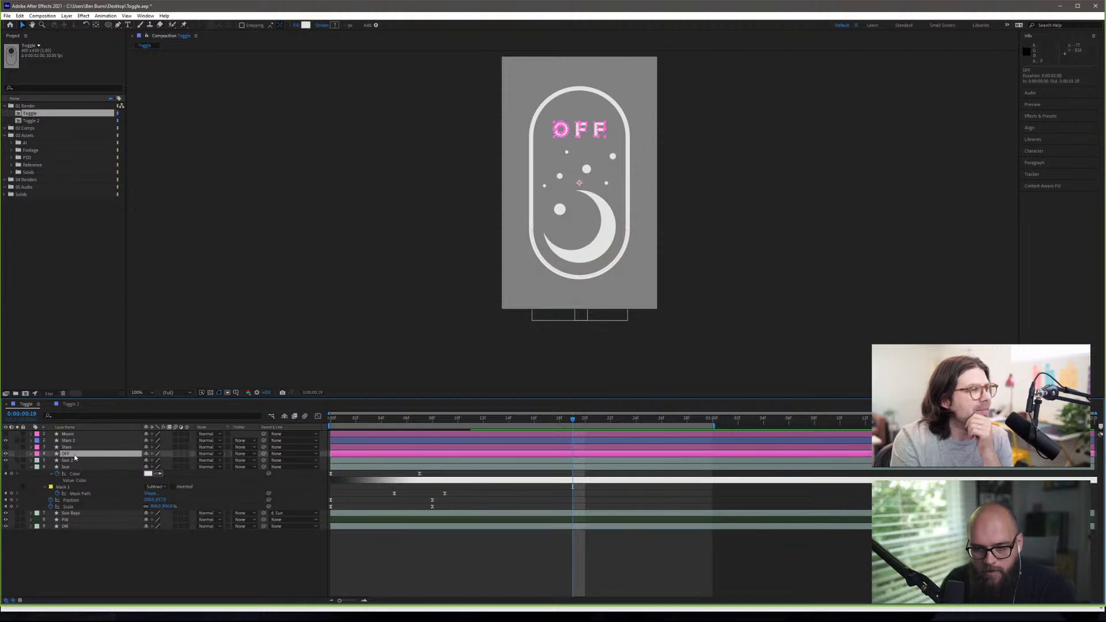
left_click_drag(75, 456, 78, 528)
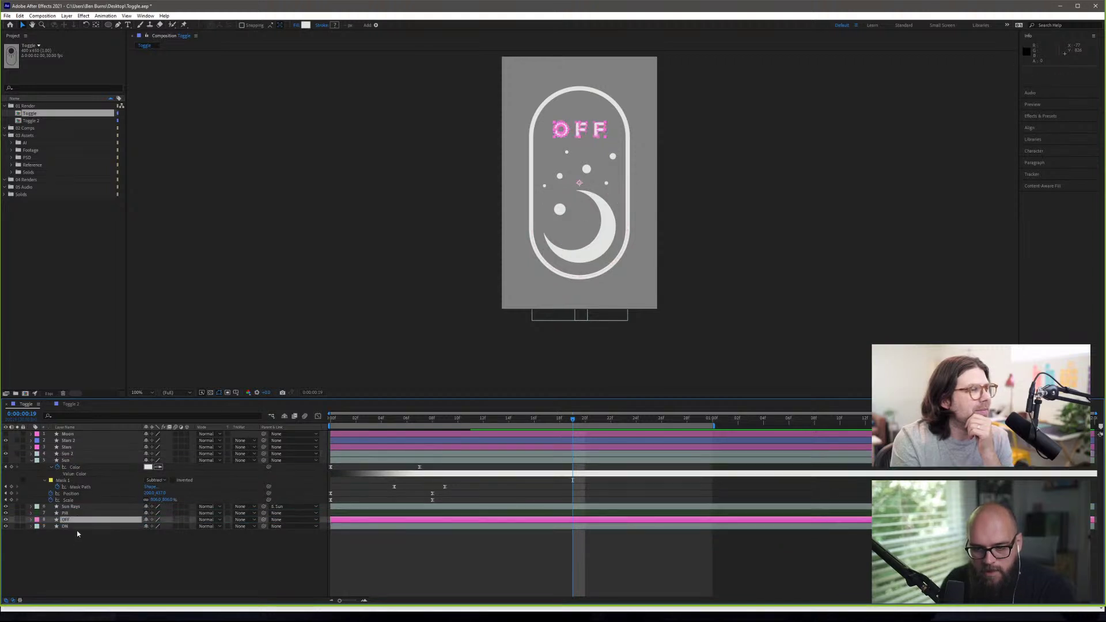
- Reveal the ON layer's Opacity keyframes for timing and show the OFF layer's Opacity property
left_click(32, 520)
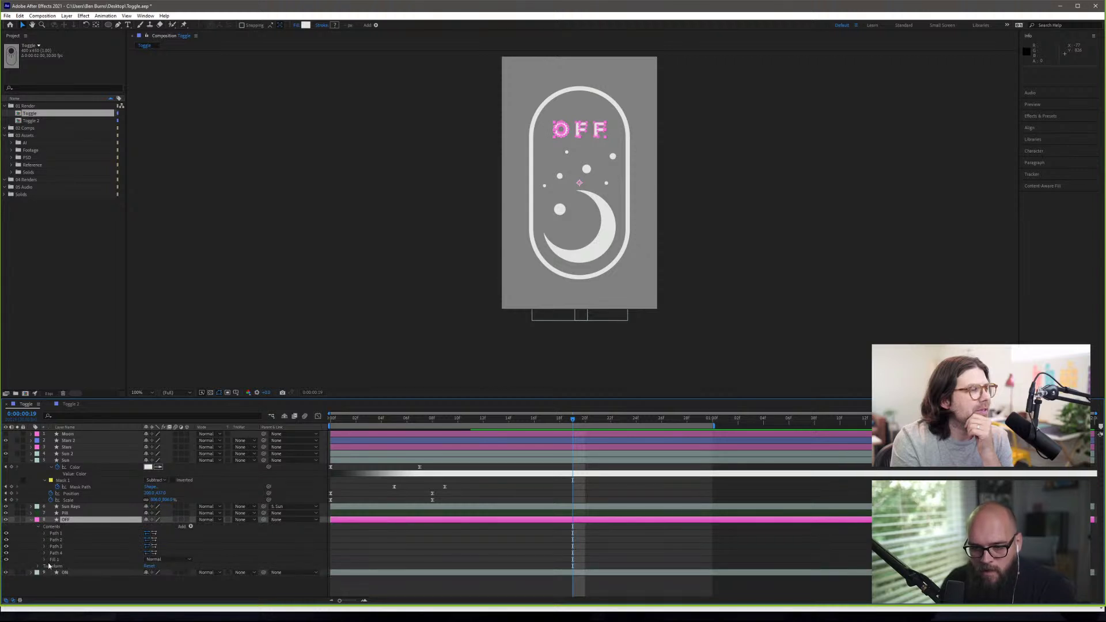
left_click(85, 573)
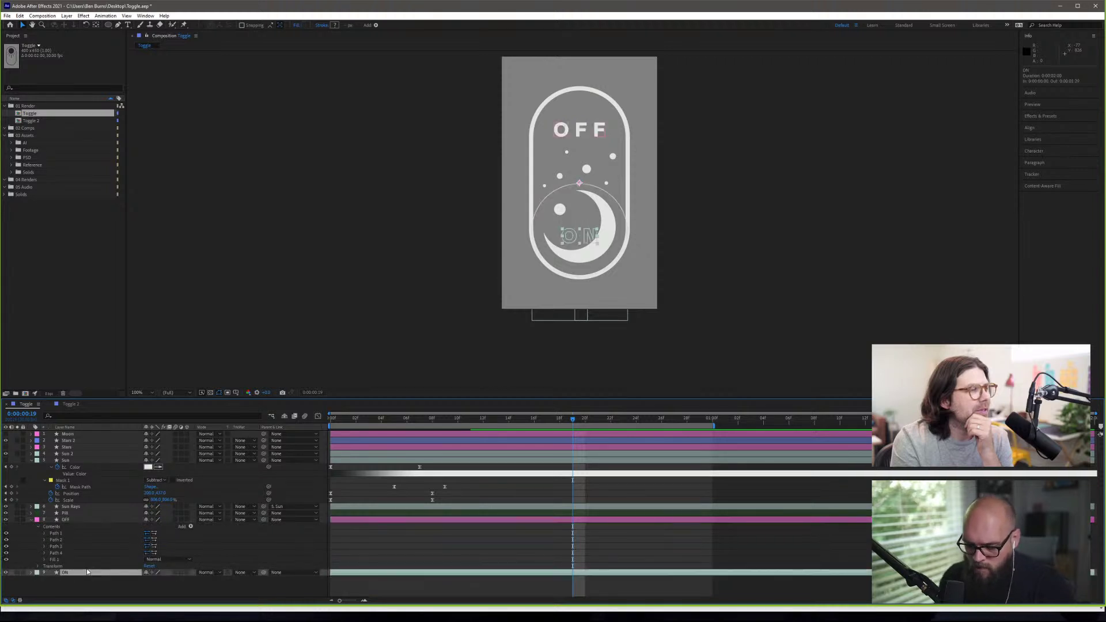
key("u")
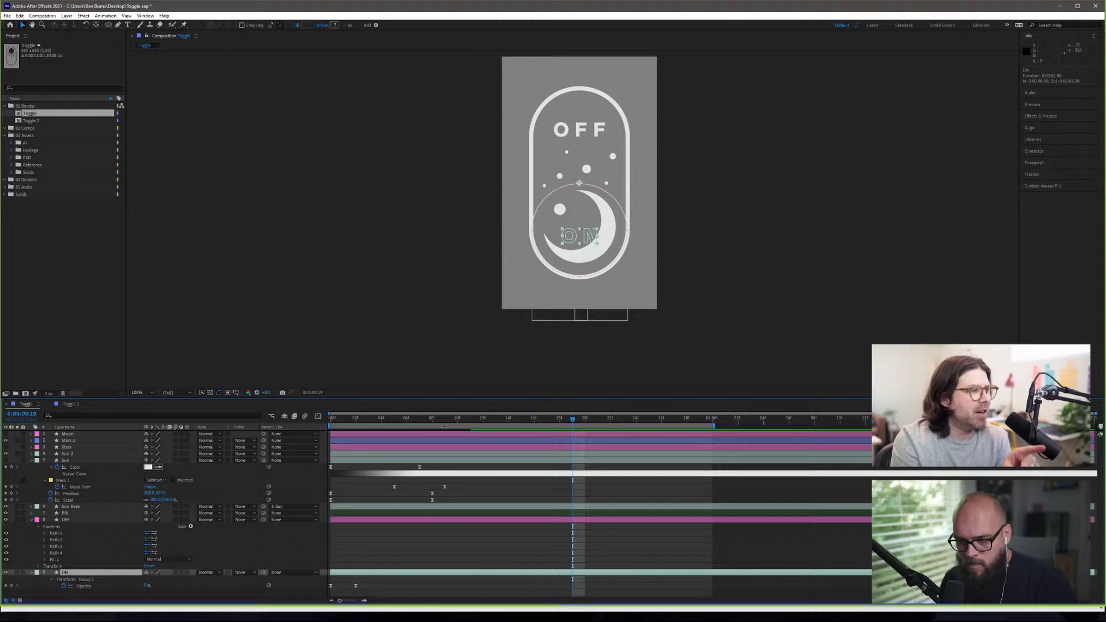
left_click(92, 522)
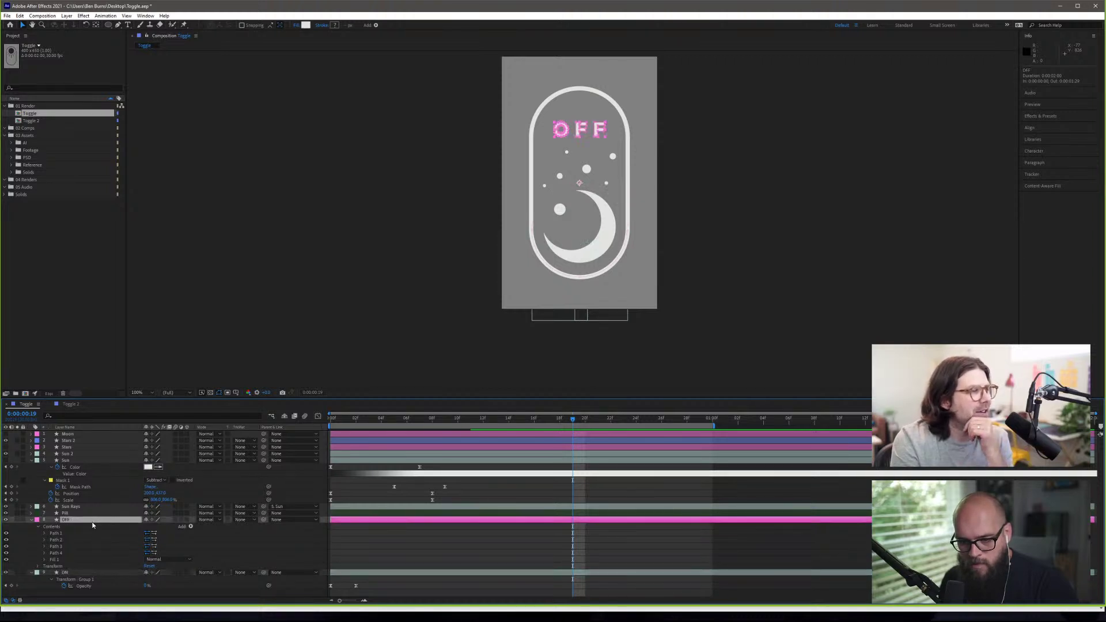
left_click(53, 568)
key("t")
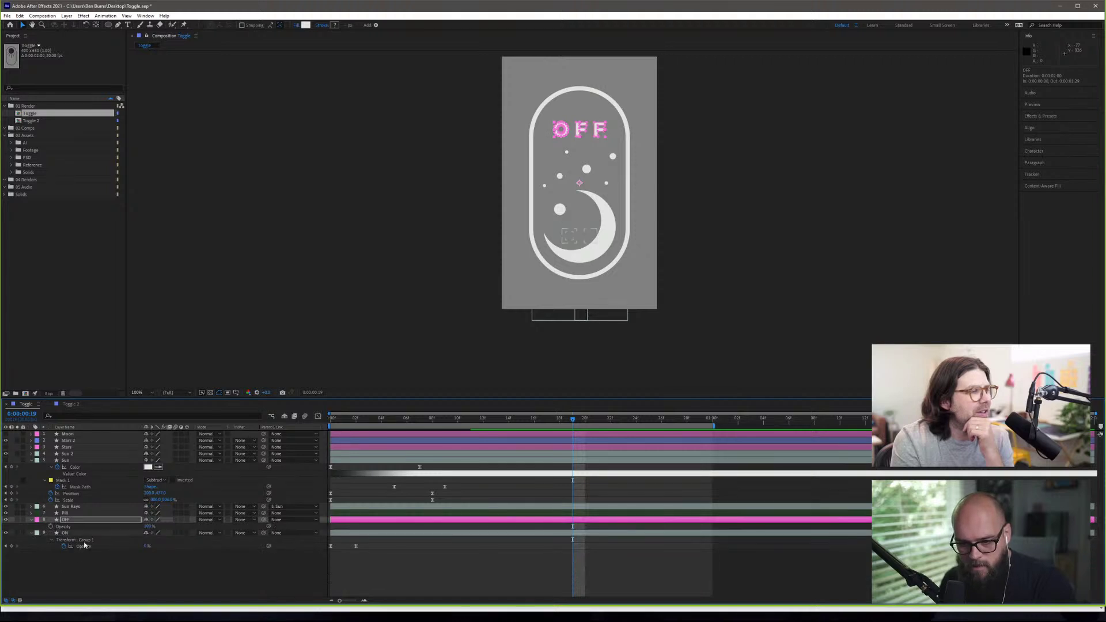
- Add Opacity keyframes of 100% to the OFF layer at frames 0 and 2
left_click_drag(467, 420, 314, 422)
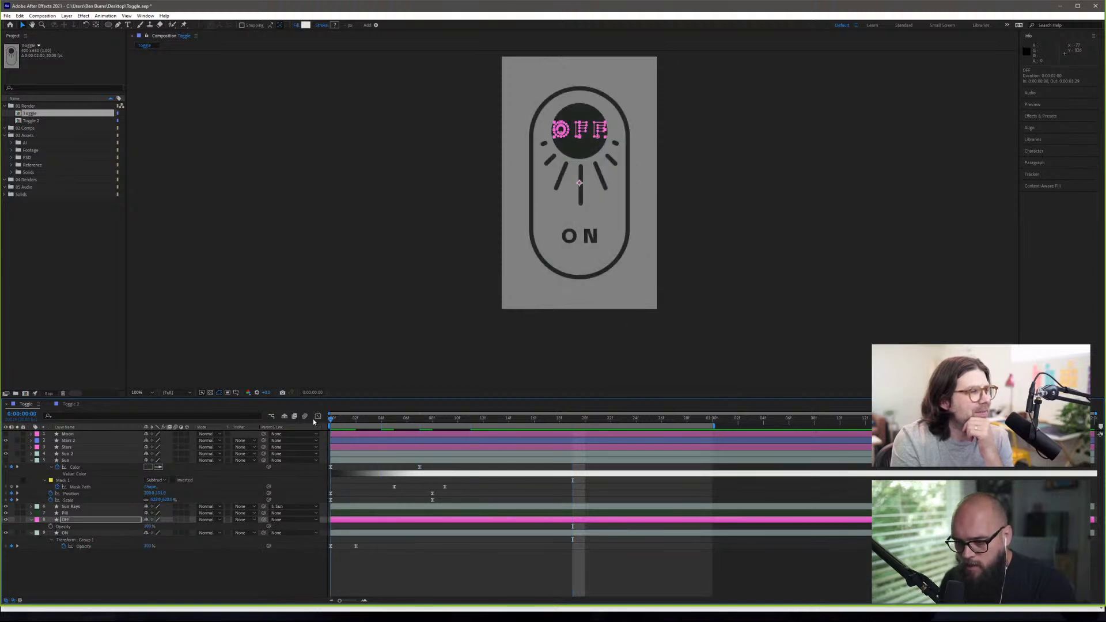
left_click(51, 526)
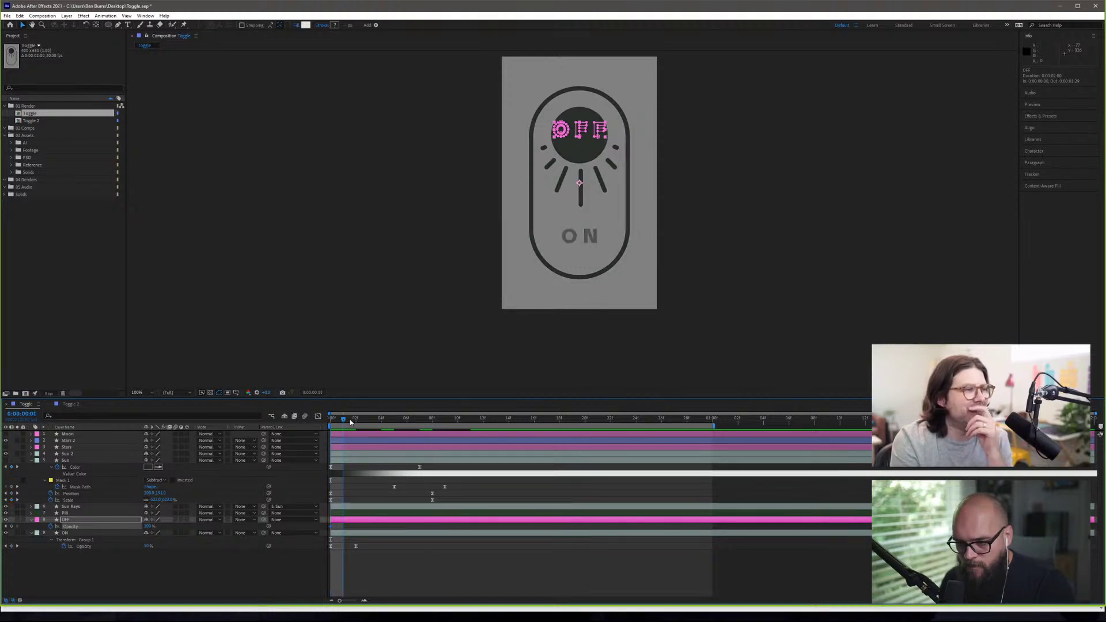
left_click_drag(331, 424, 355, 422)
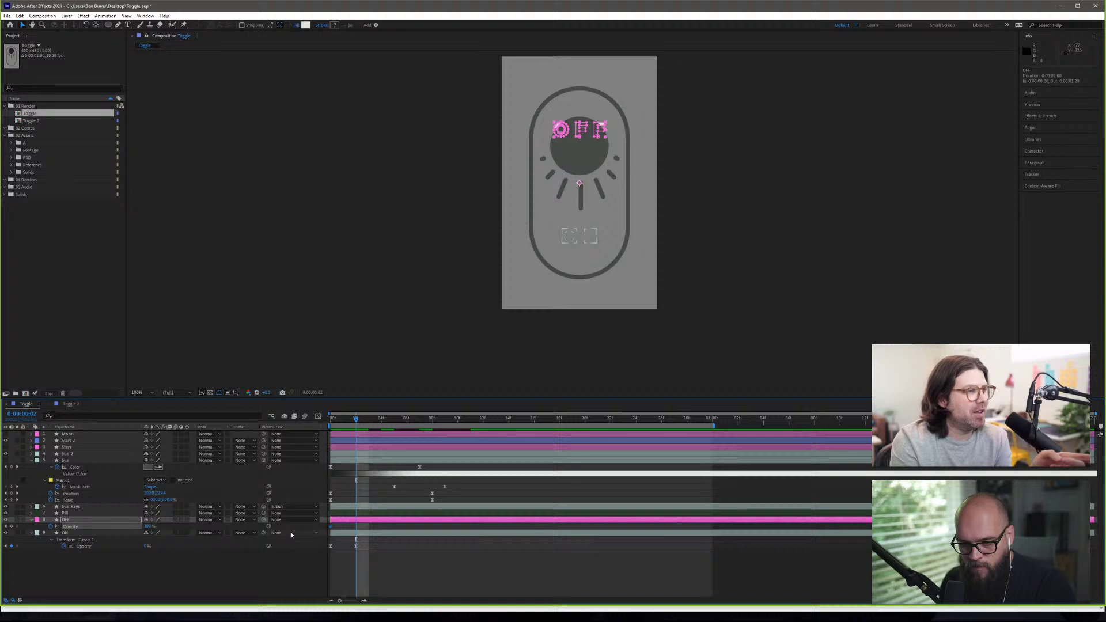
left_click(330, 526)
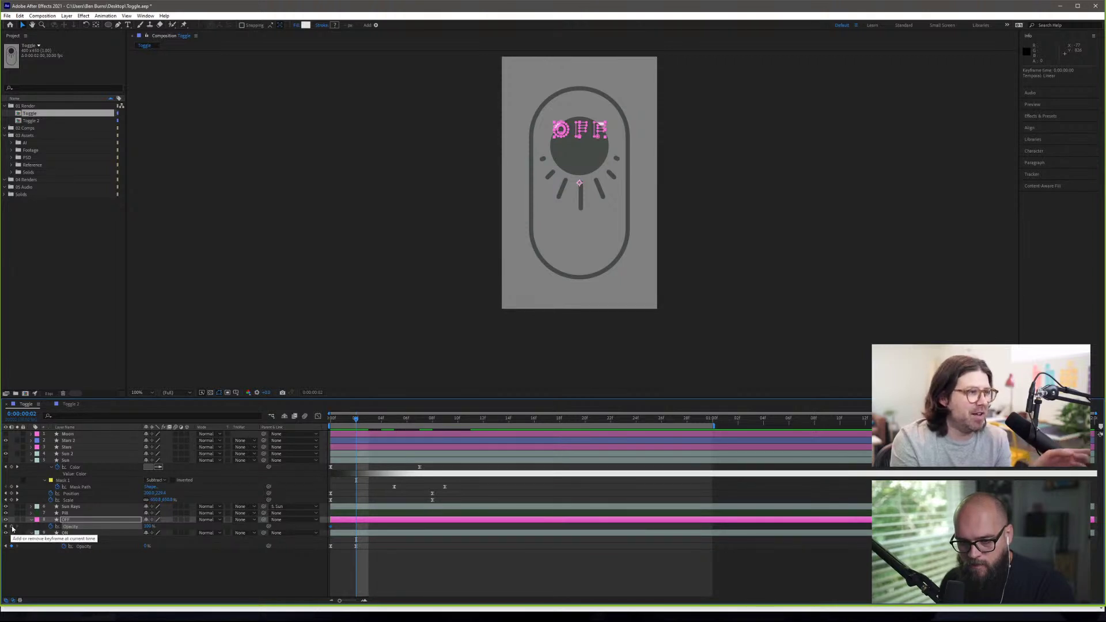
left_click(12, 526)
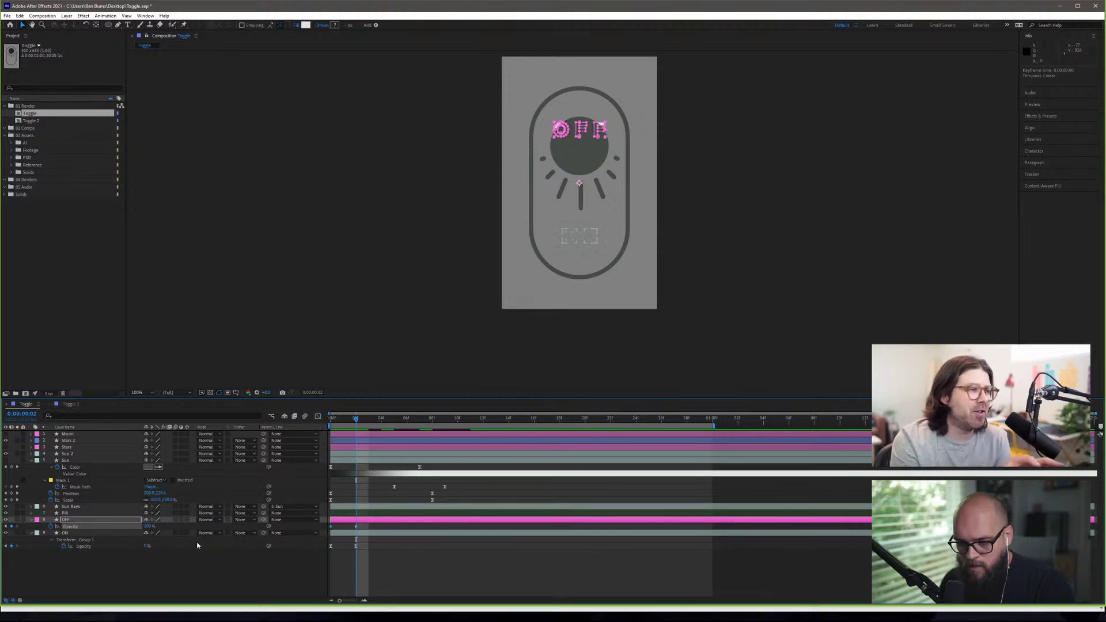
- Set the OFF layer's Opacity keyframe at frame 0 to 0% and preview the fade-in
left_click_drag(147, 526, 110, 526)
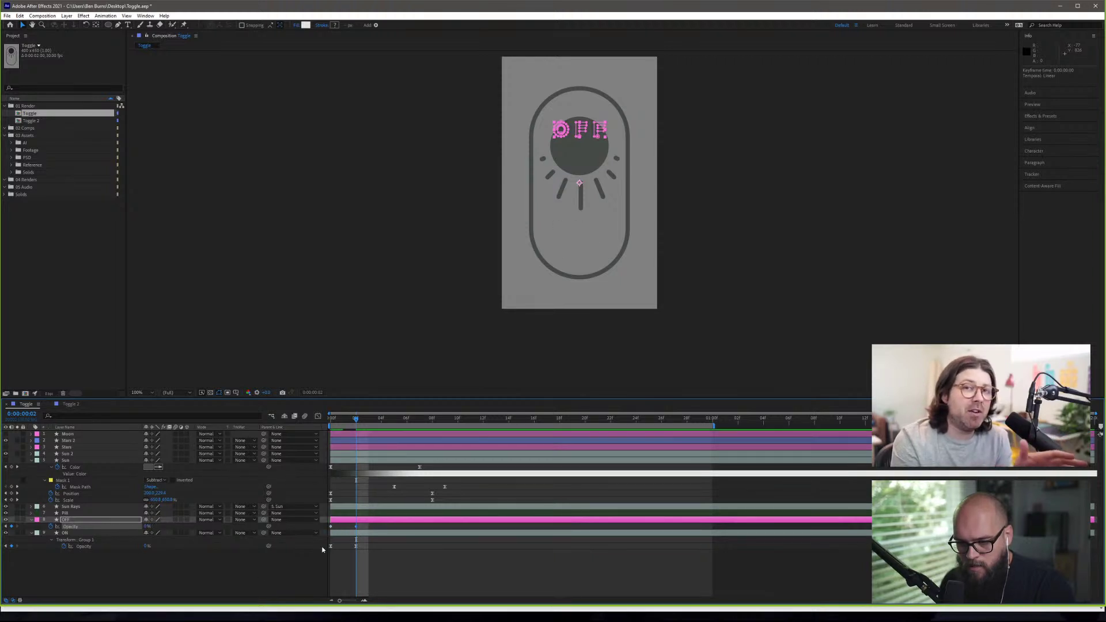
key("ctrl+z")
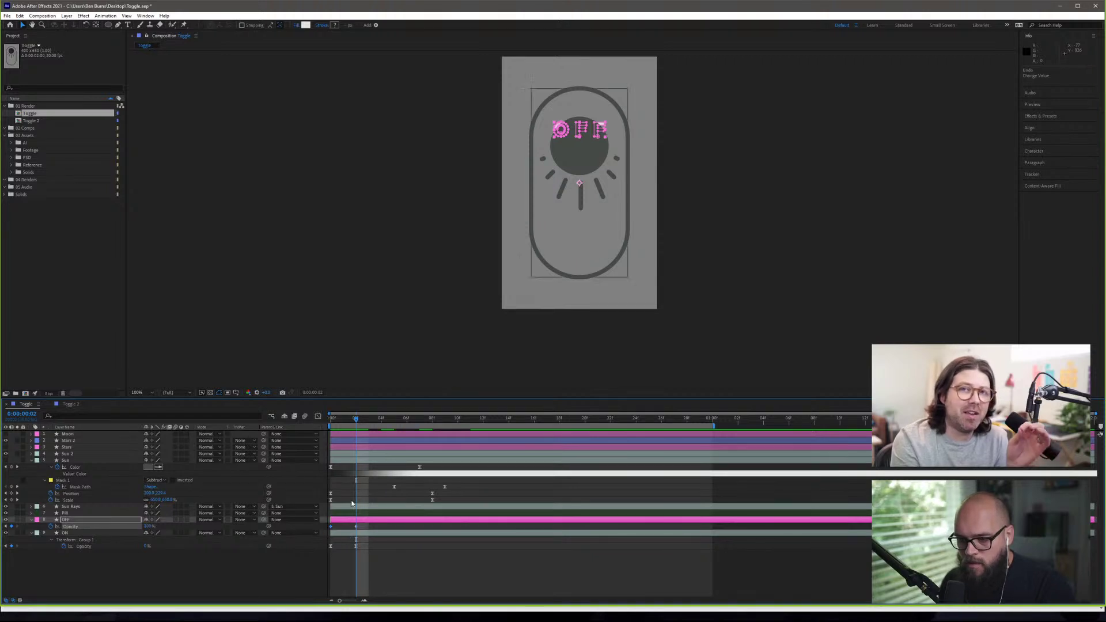
left_click_drag(355, 420, 331, 420)
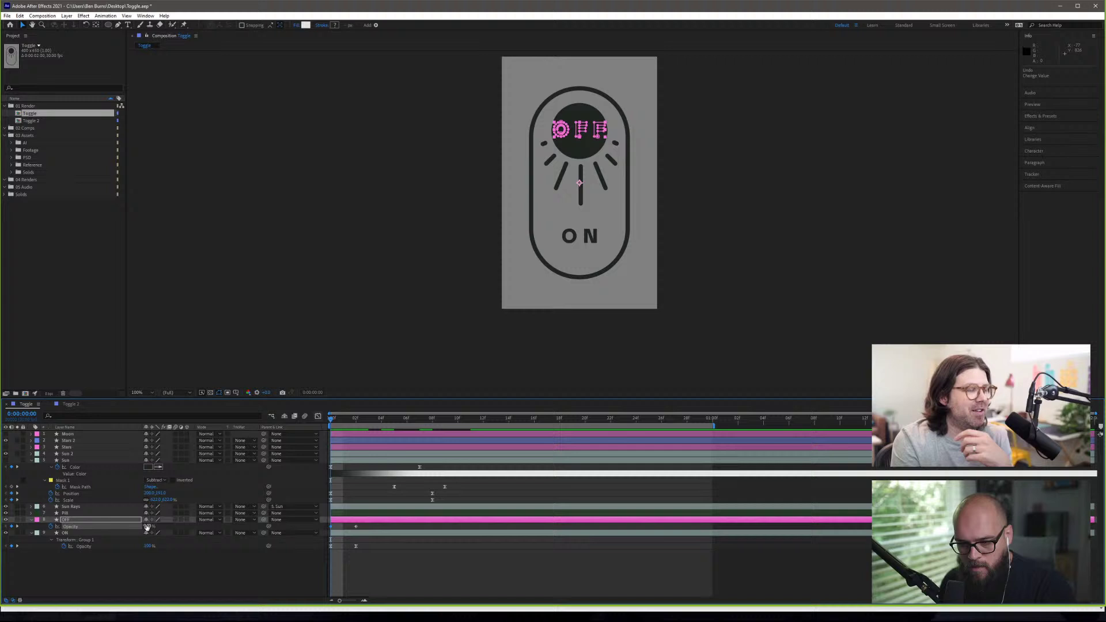
left_click_drag(147, 526, 20, 513)
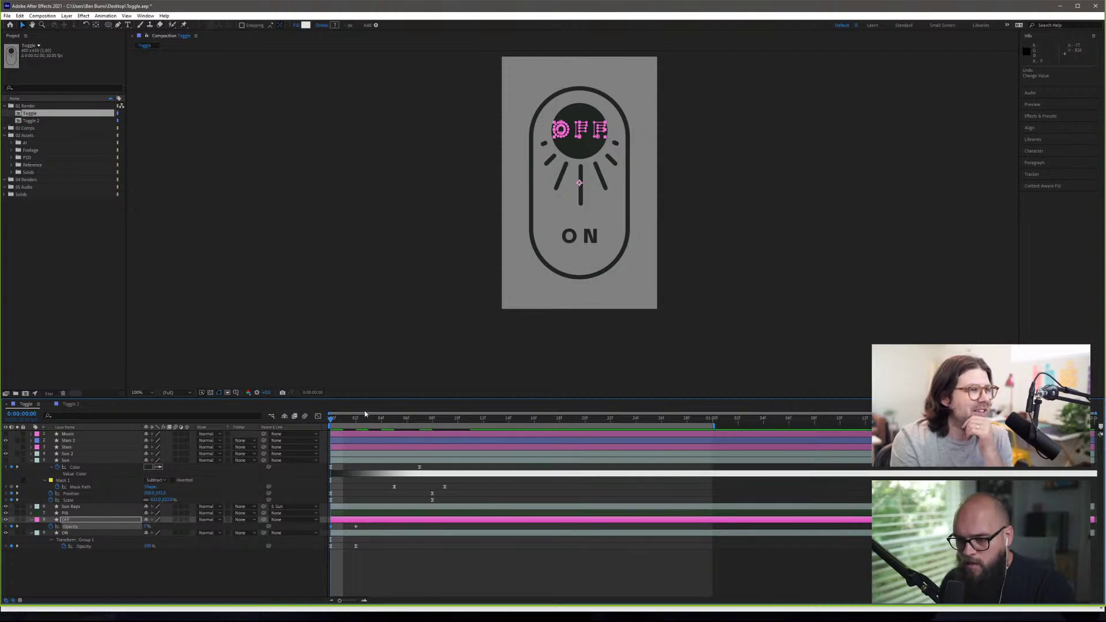
key("space")
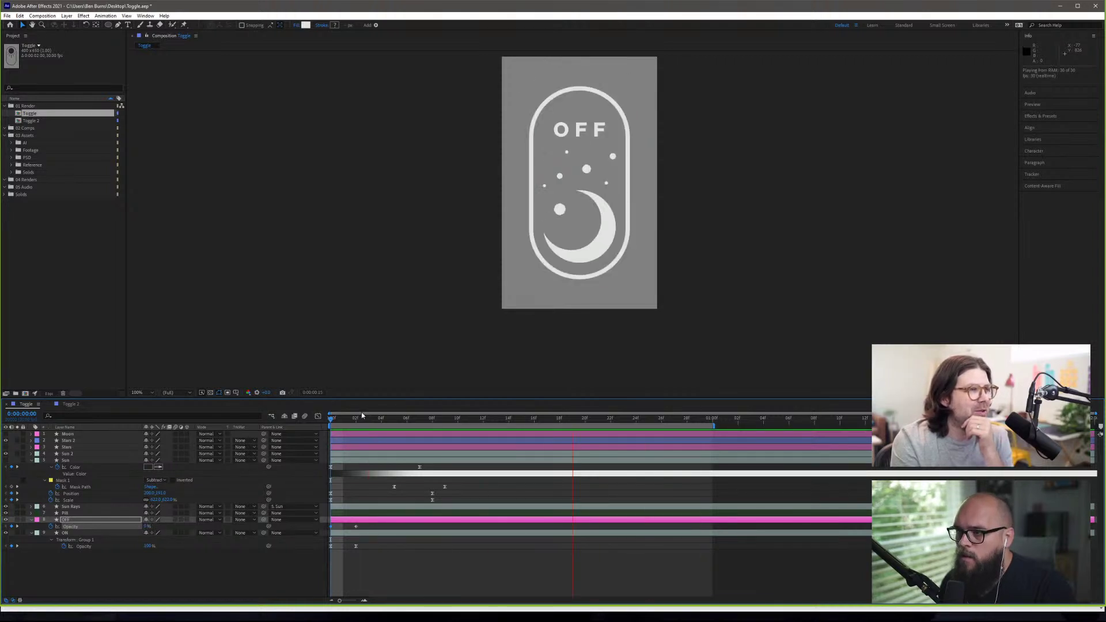
key("space")
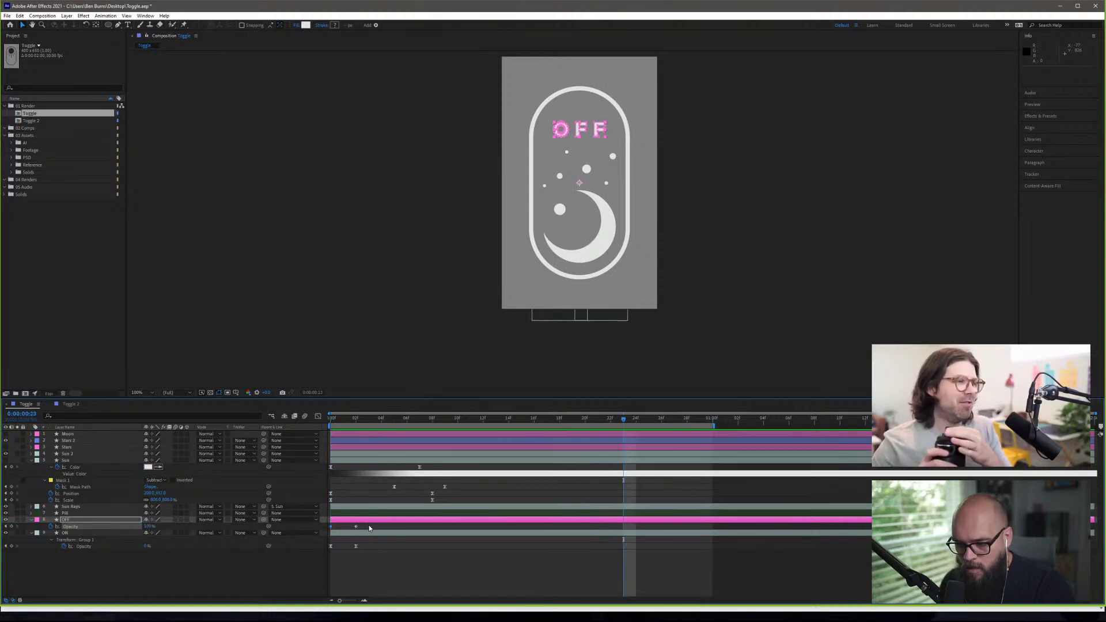
- Apply Easy Ease to both OFF layer Opacity keyframes and preview the animation
left_click_drag(369, 524, 340, 530)
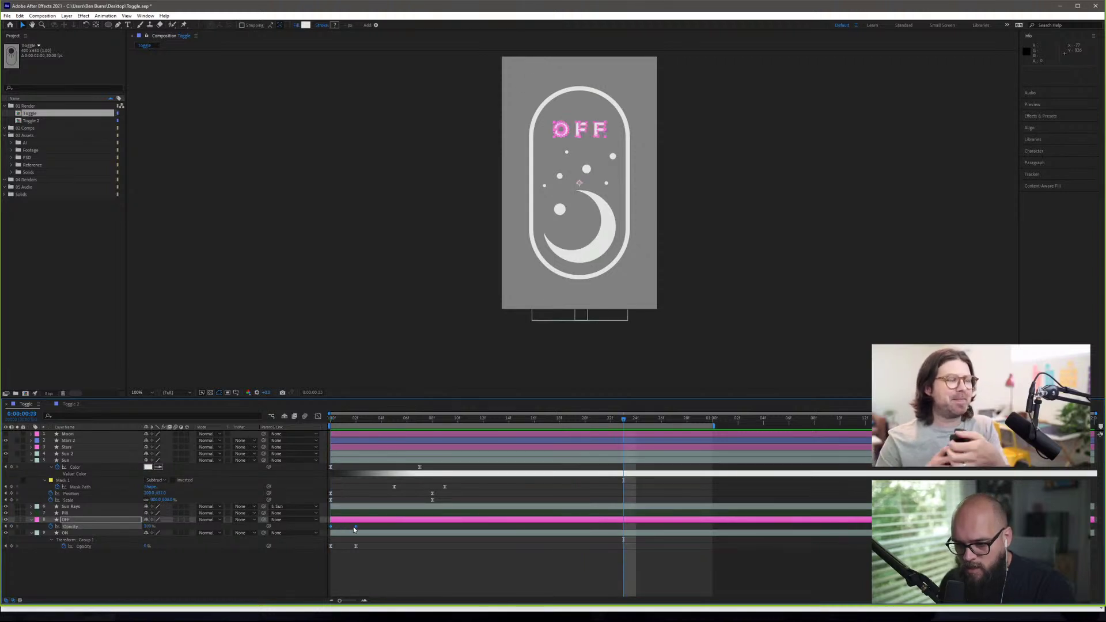
right_click(354, 526)
mouse_move(415, 521)
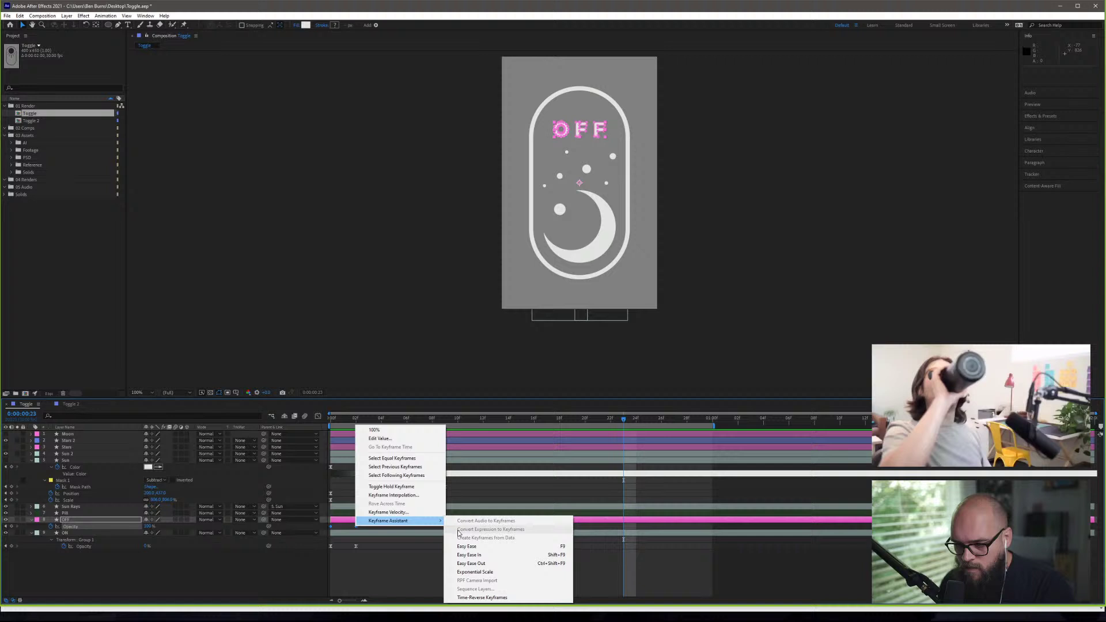
left_click(467, 547)
key("space")
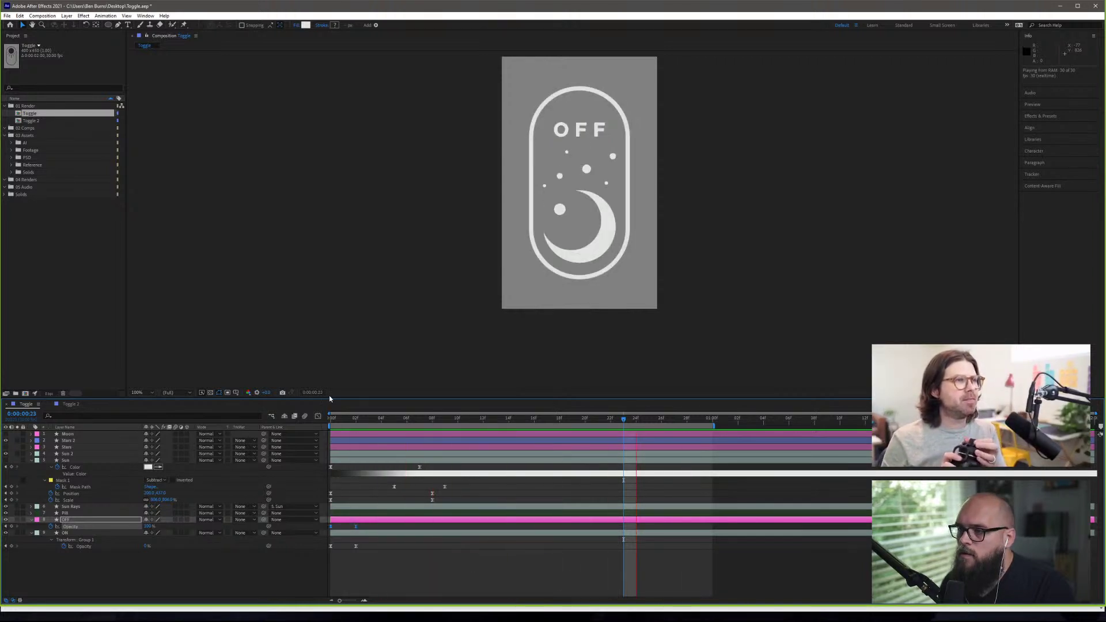
key("space")
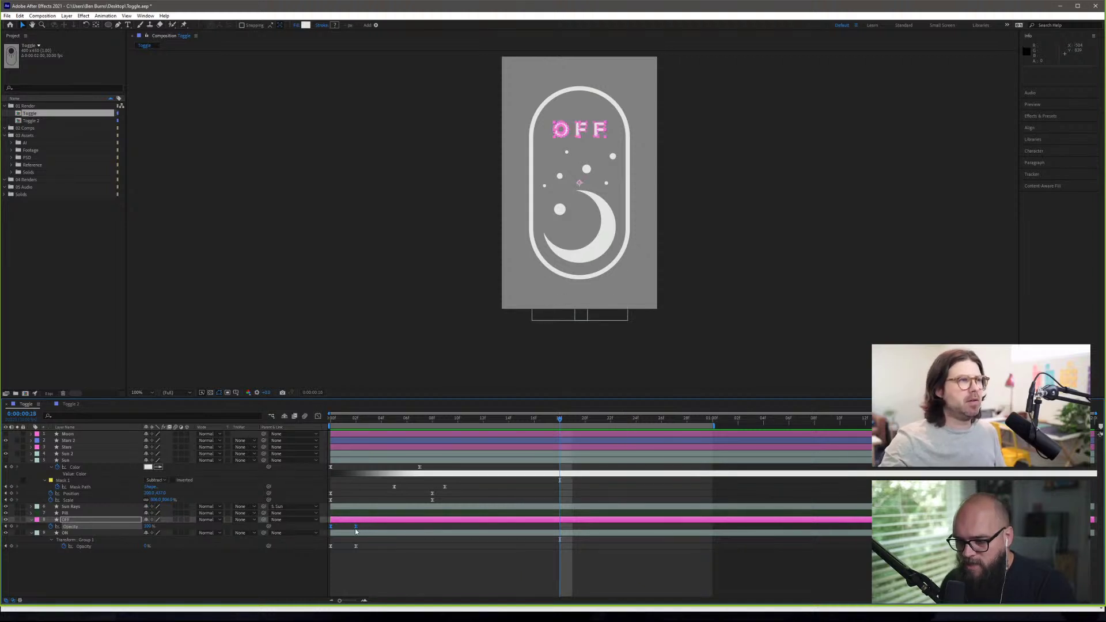
- Shift both OFF Opacity keyframes to frames 2 and 4 and preview the timing from the start
left_click(356, 527)
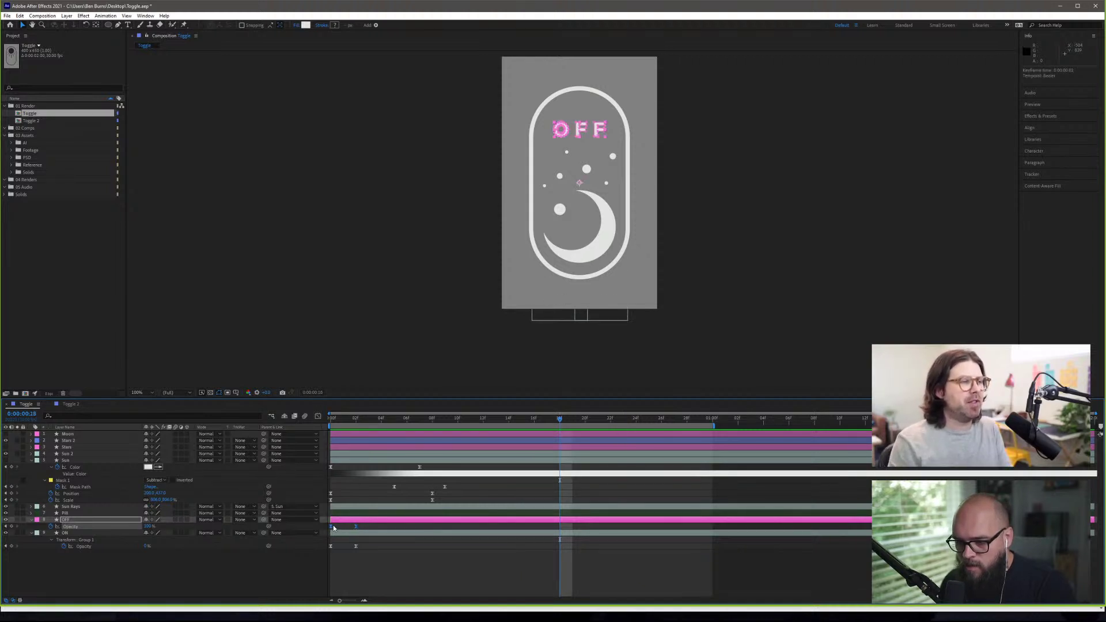
left_click_drag(332, 526, 358, 527)
left_click(325, 418)
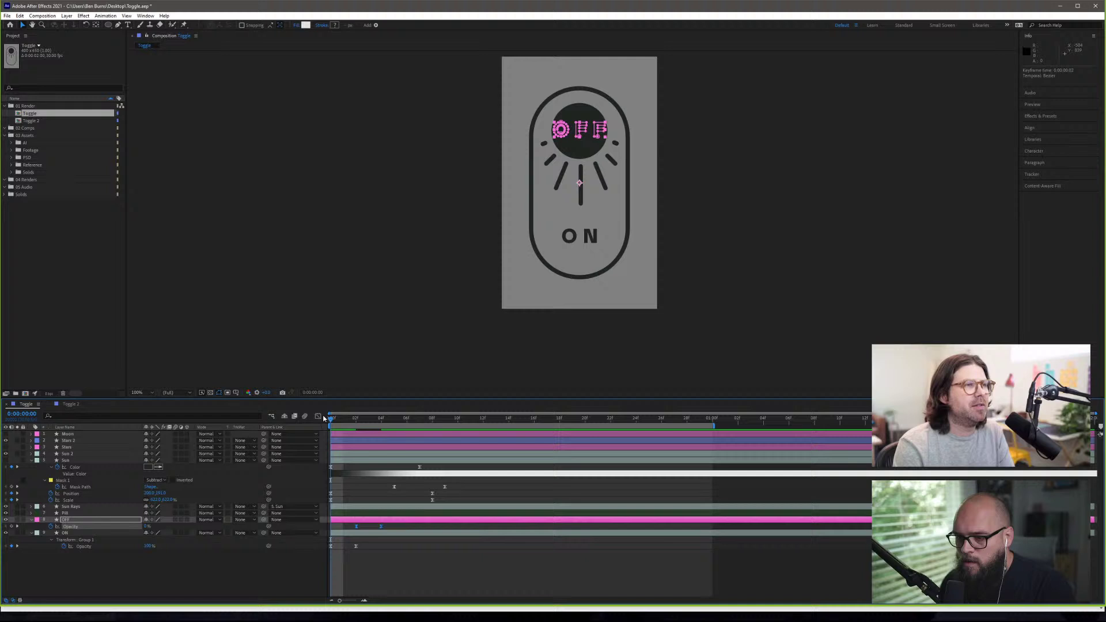
key("space")
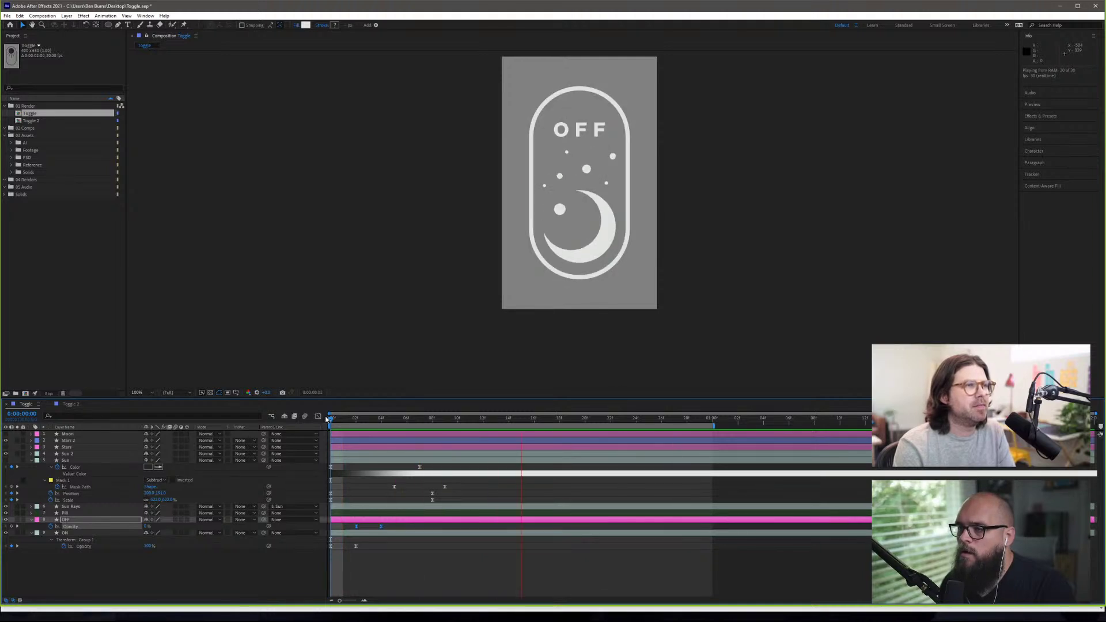
key("space")
- Delay both OFF Opacity keyframes to frames 6 and 8 and preview the fade from frame 0
left_click_drag(381, 529, 432, 529)
left_click(356, 419)
mouse_move(333, 419)
left_mouse_down()
mouse_move(442, 427)
mouse_move(332, 425)
left_mouse_up()
key("space")
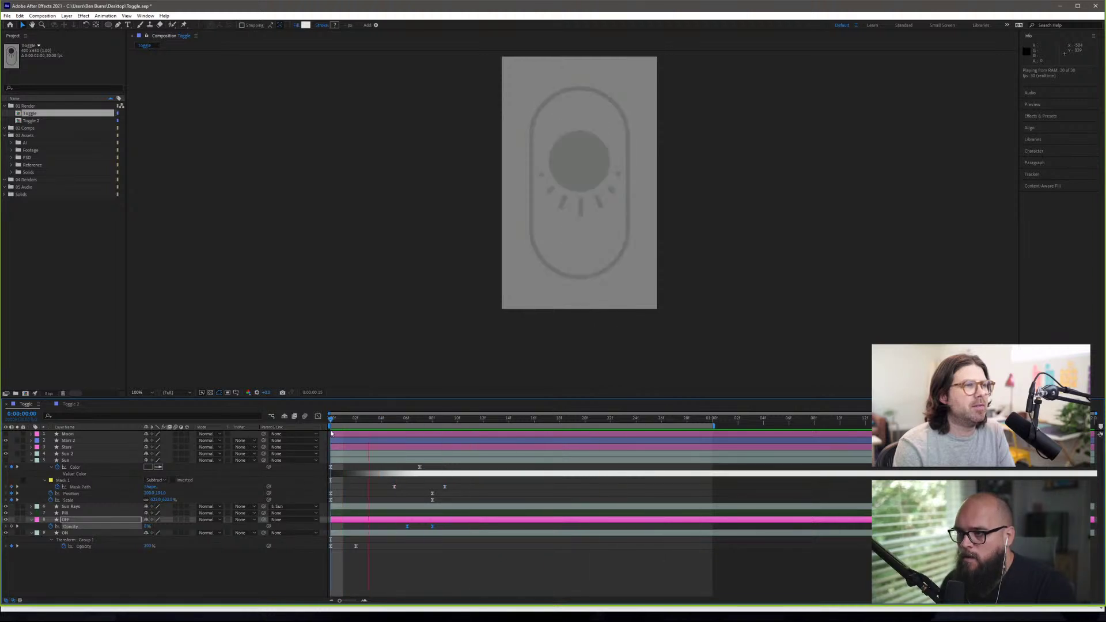
key("space")
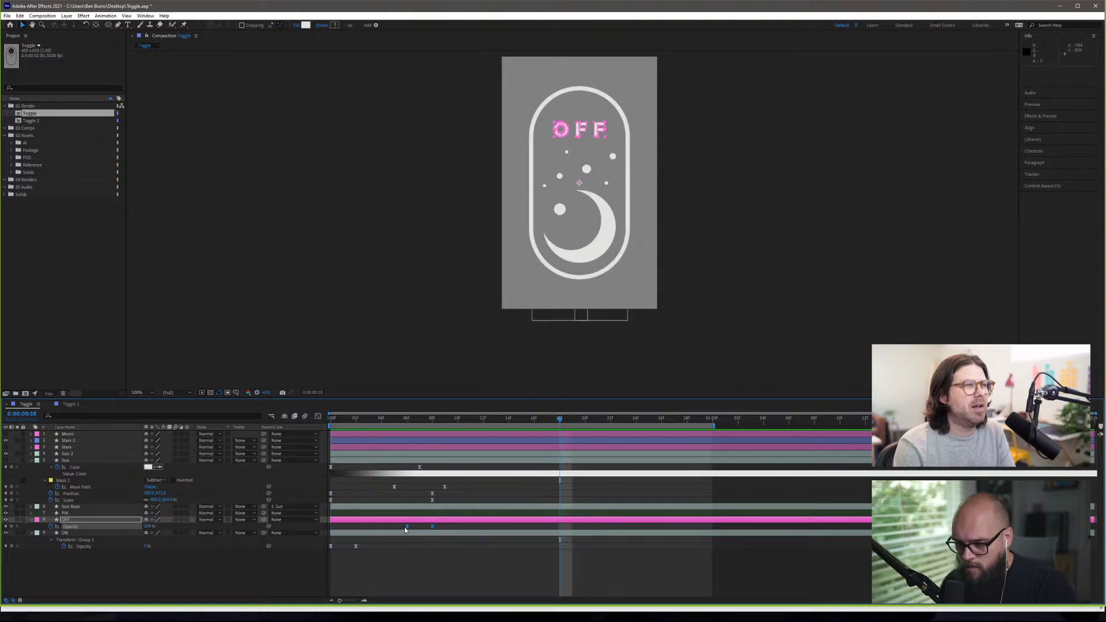
- Move the OFF Opacity keyframe pair to frames 5 and 7 and preview the result from the start
left_click_drag(403, 528, 391, 528)
key("Home")
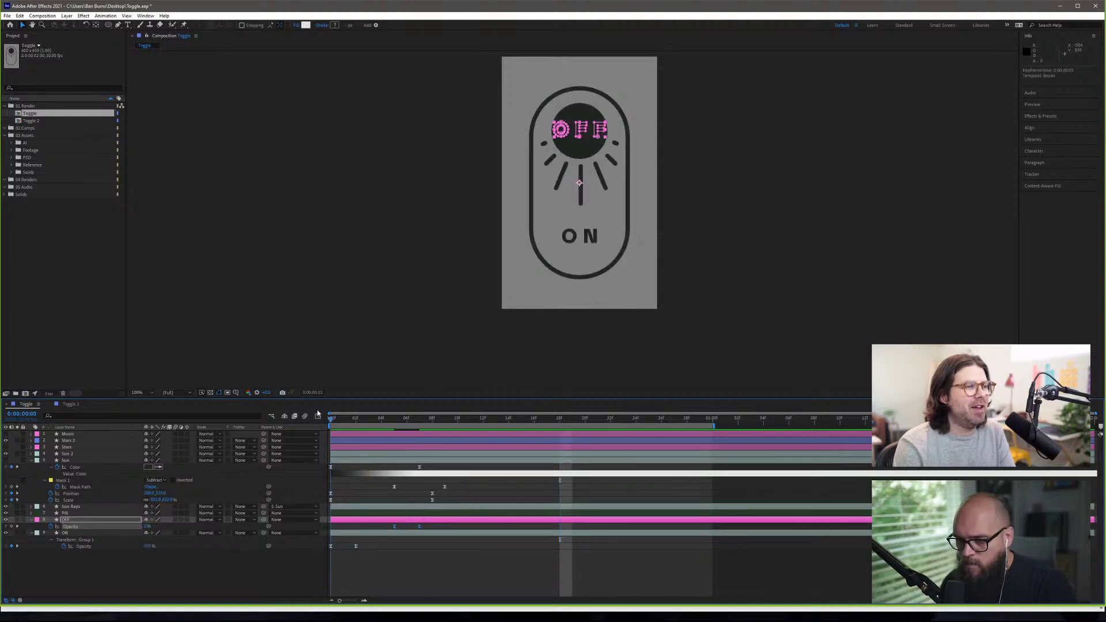
key("space")
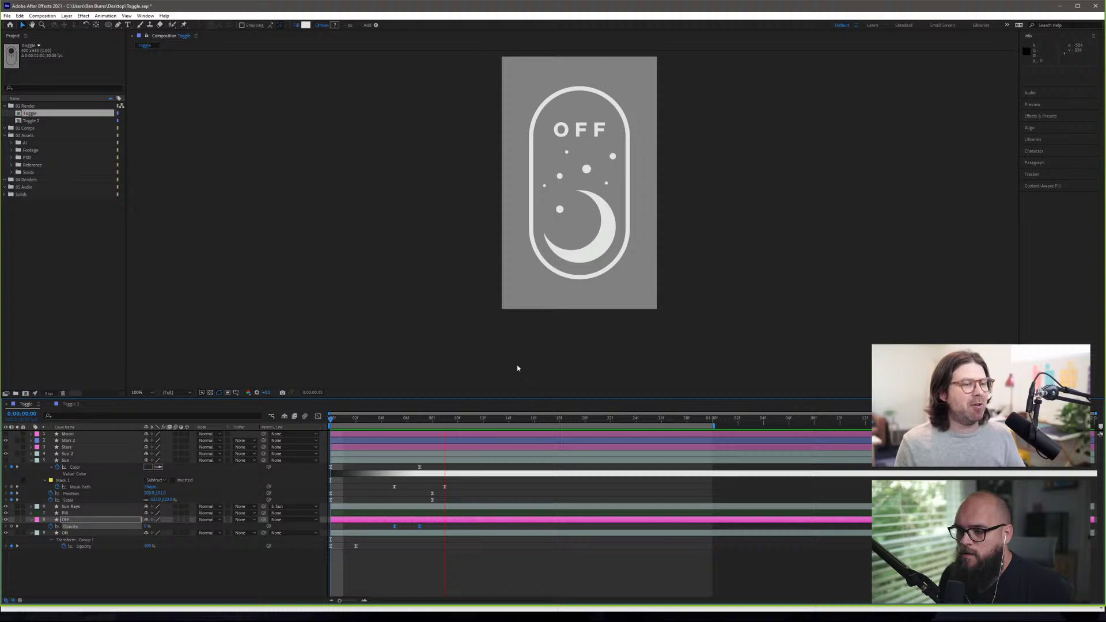
key("space")
- Zoom the composition view out to 25% and preview the toggle animation at small size
scroll(590, 167, "down", 4)
left_click(742, 239)
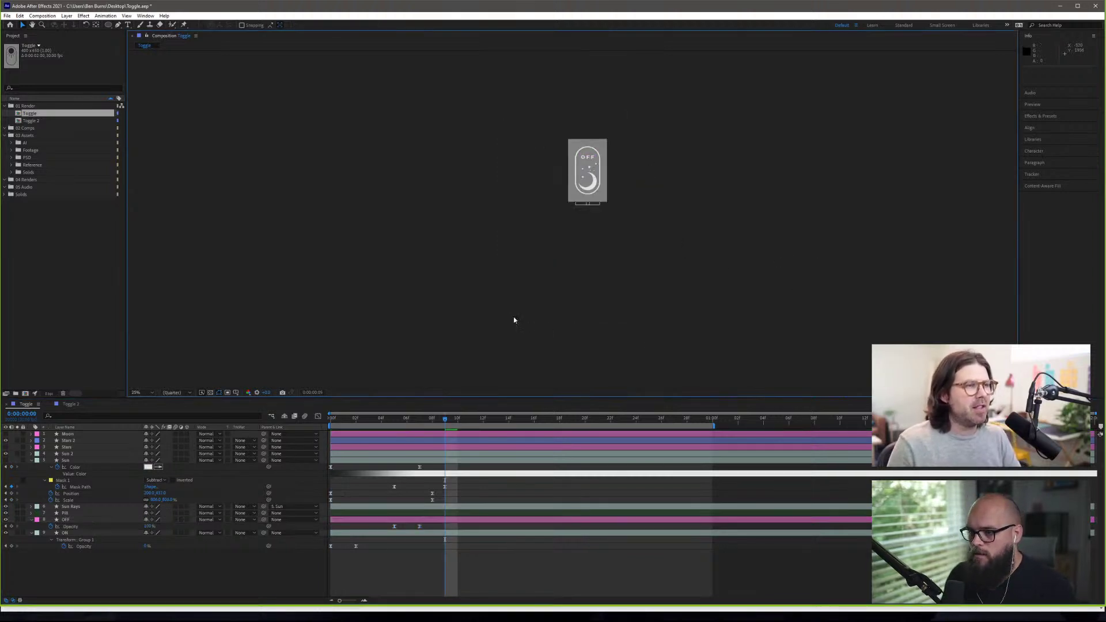
key("space")
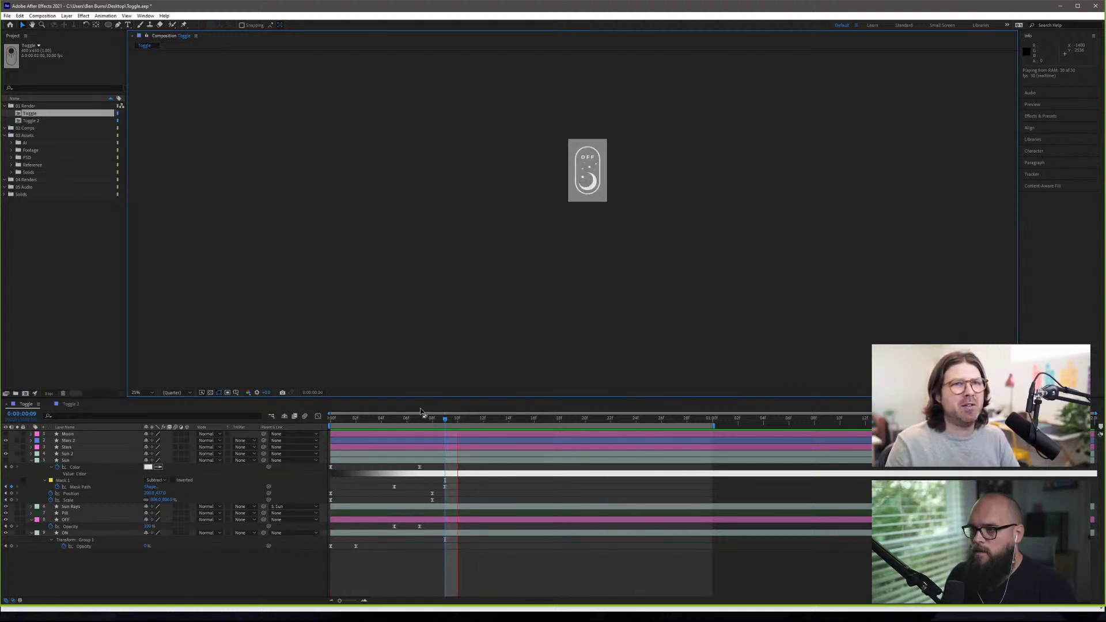
key("space")
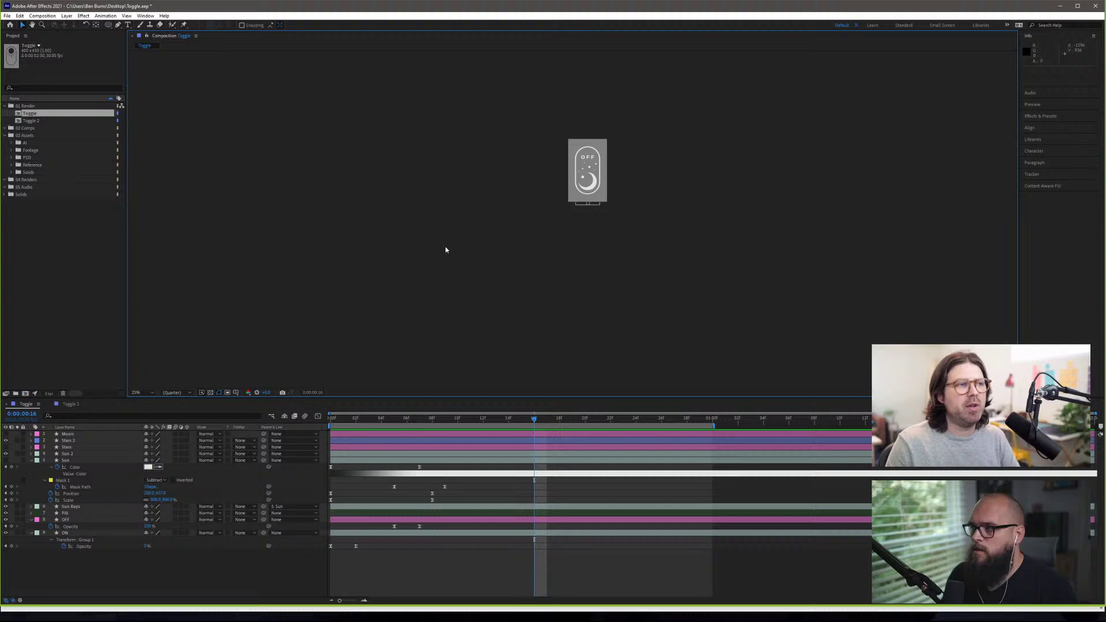
- Open the preview settings, review the shortcut choices, turn off looped playback, and test the preview
left_click(1032, 104)
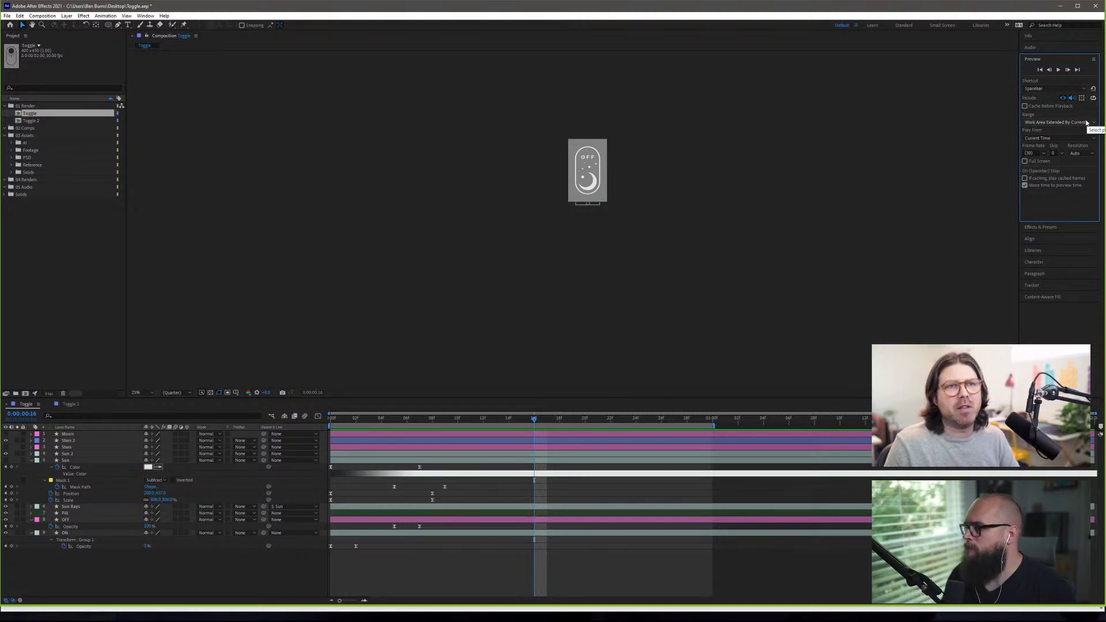
left_click(1083, 89)
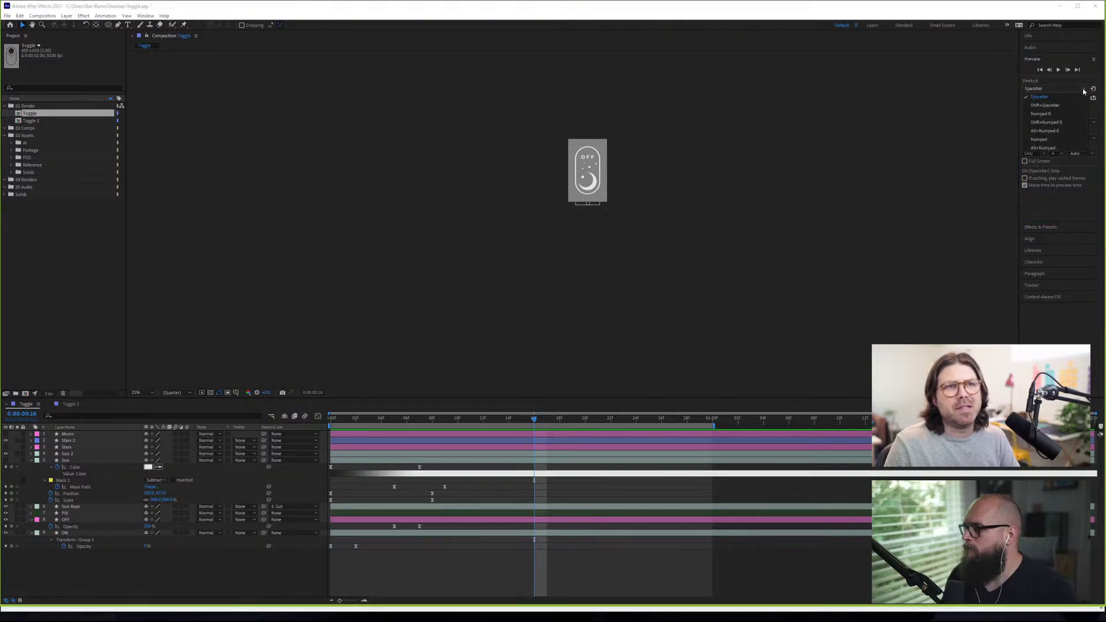
left_click(1083, 90)
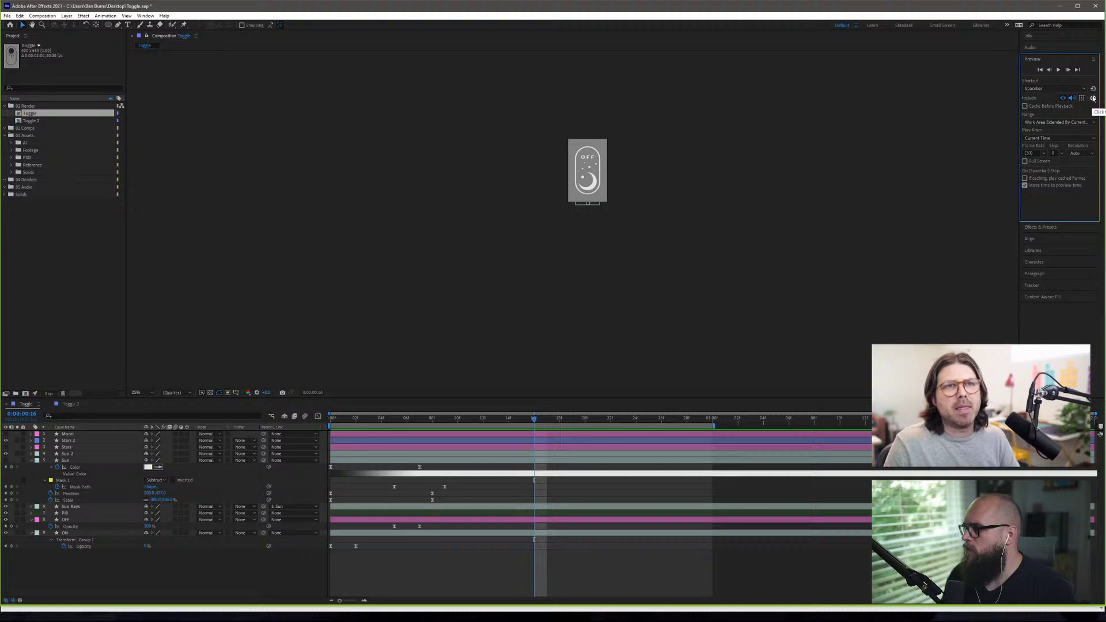
key("space")
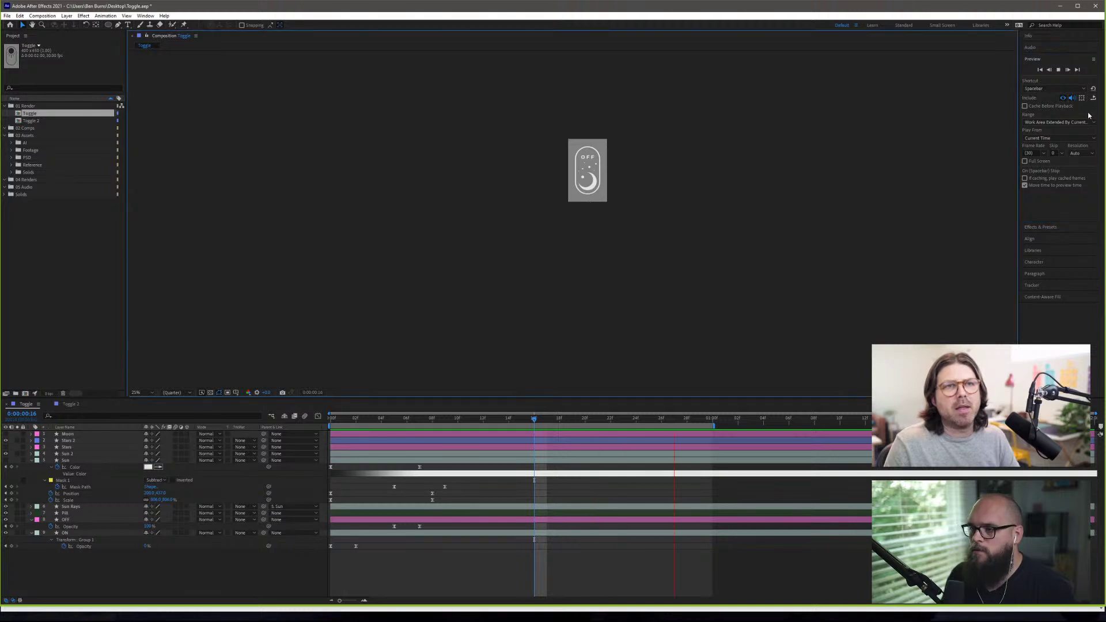
key("space")
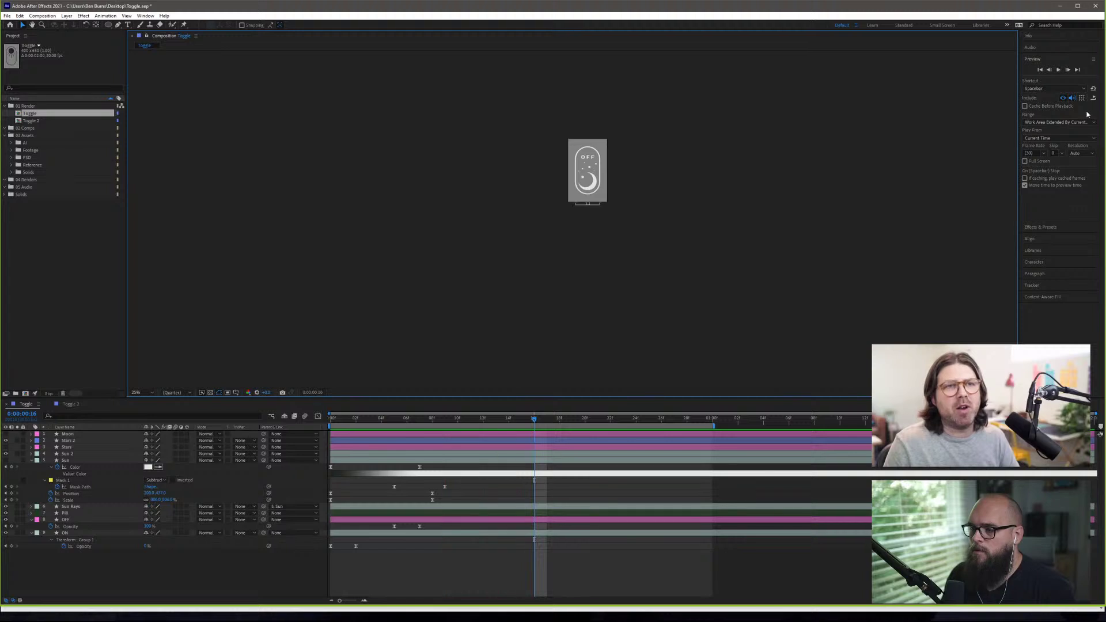
key("space")
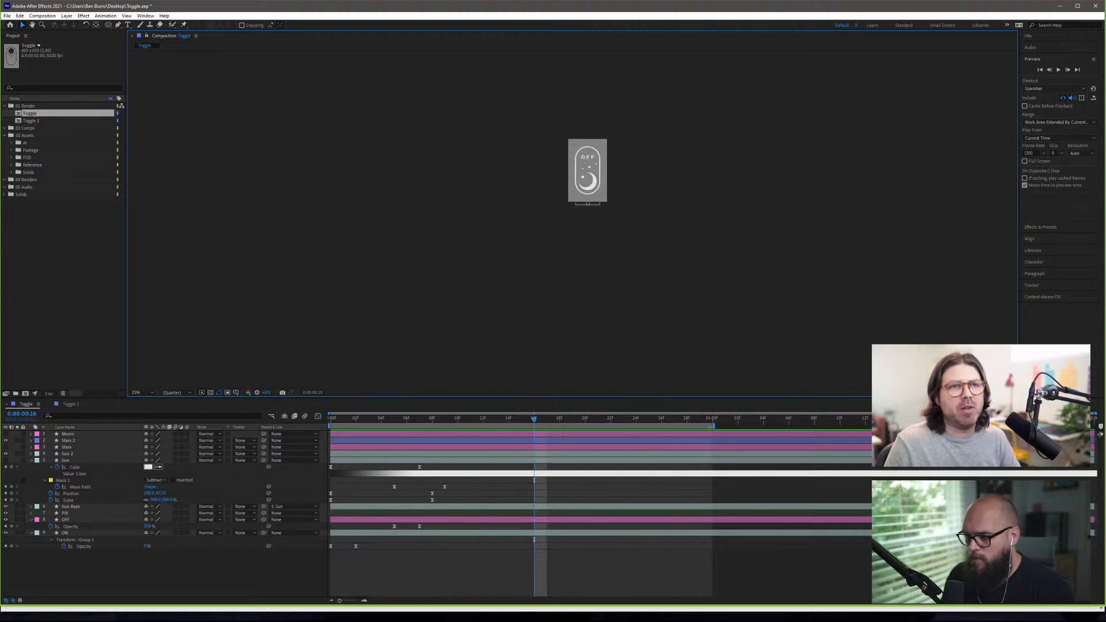
- Set the end of the composition's work area to the current time at frame 16
left_click(588, 426)
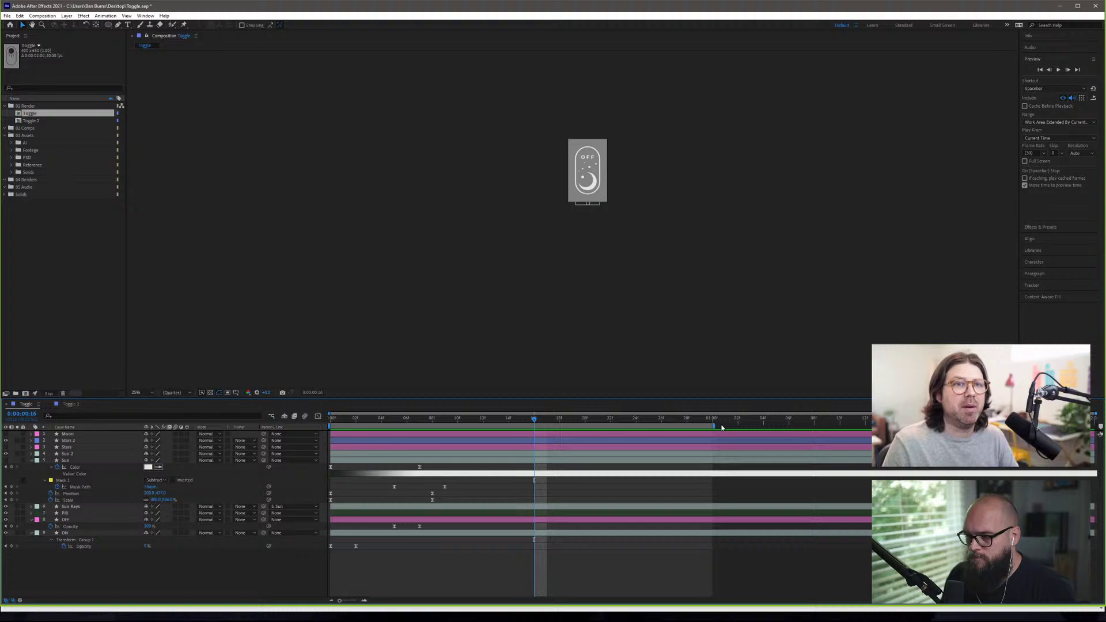
key("n")
key("n")
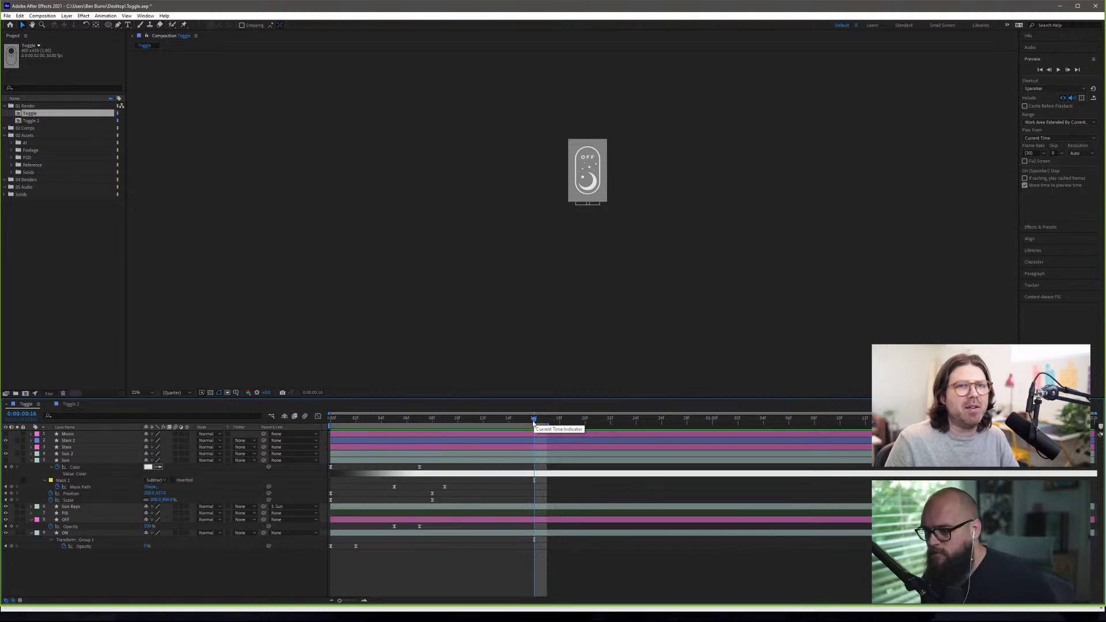
left_click(1092, 100)
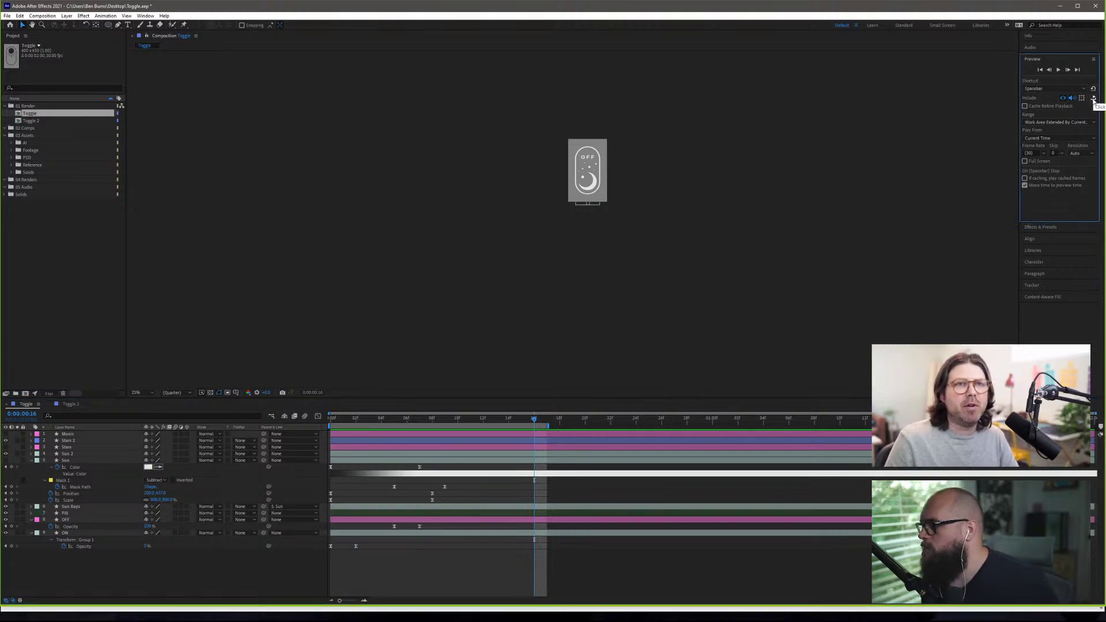
left_click(1093, 60)
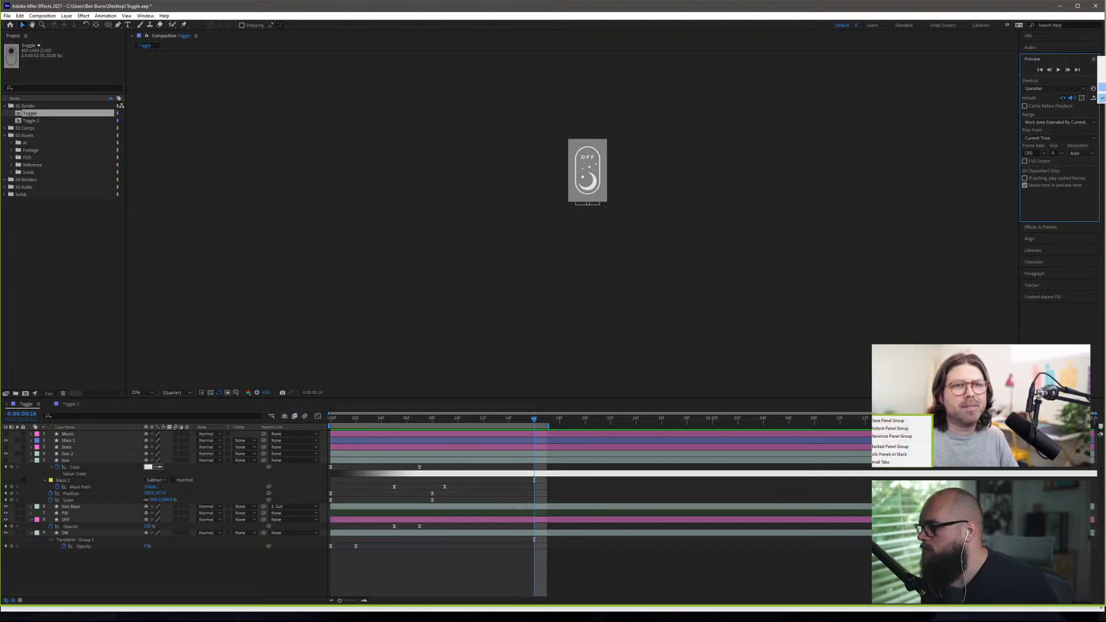
left_click(1078, 69)
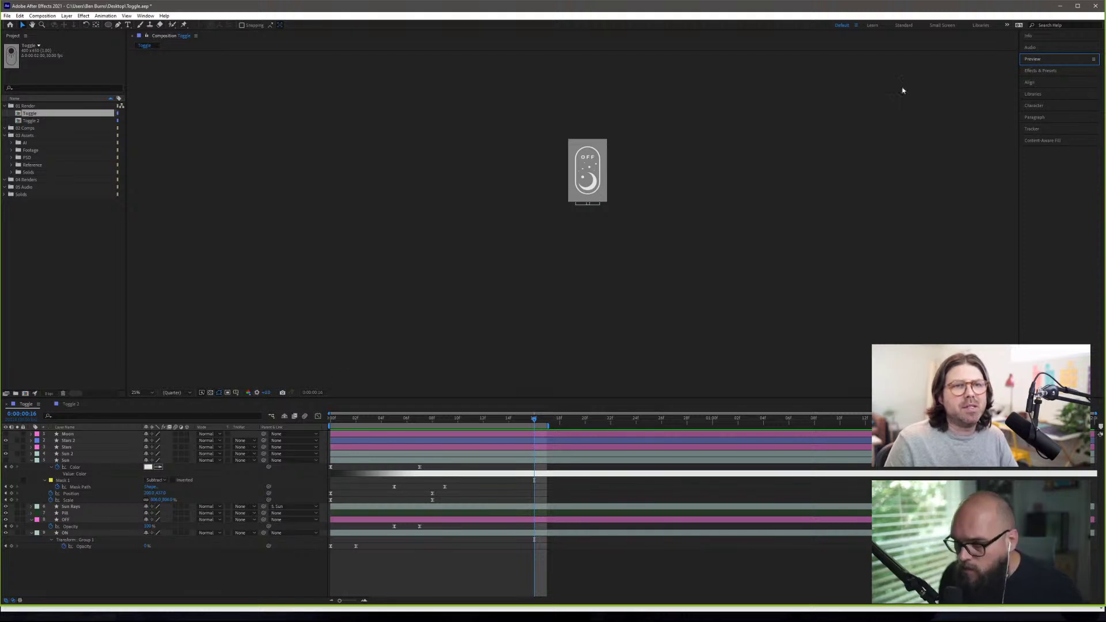
left_click(1065, 58)
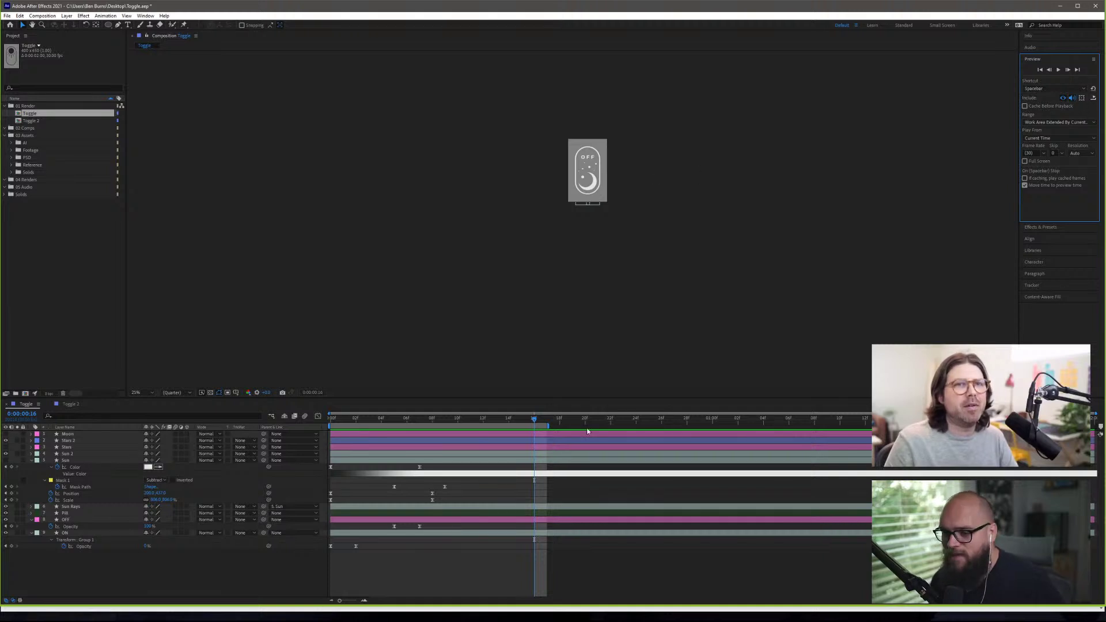
- Scrub through the shortened work area and preview the toggle animation from frame 0
left_click_drag(334, 420, 553, 435)
key("Home")
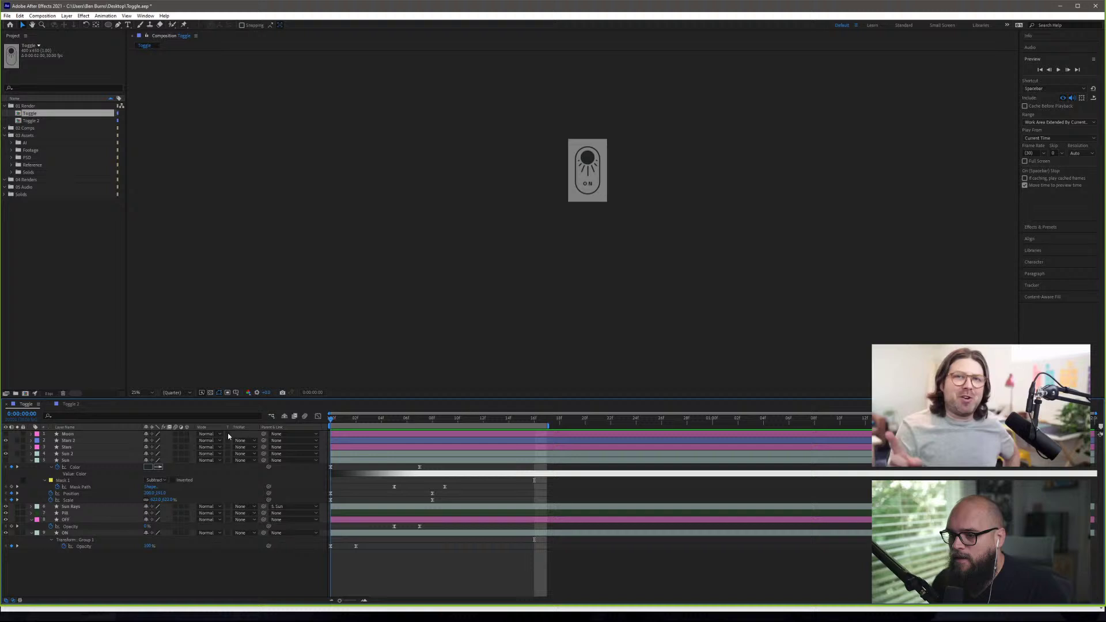
key("space")
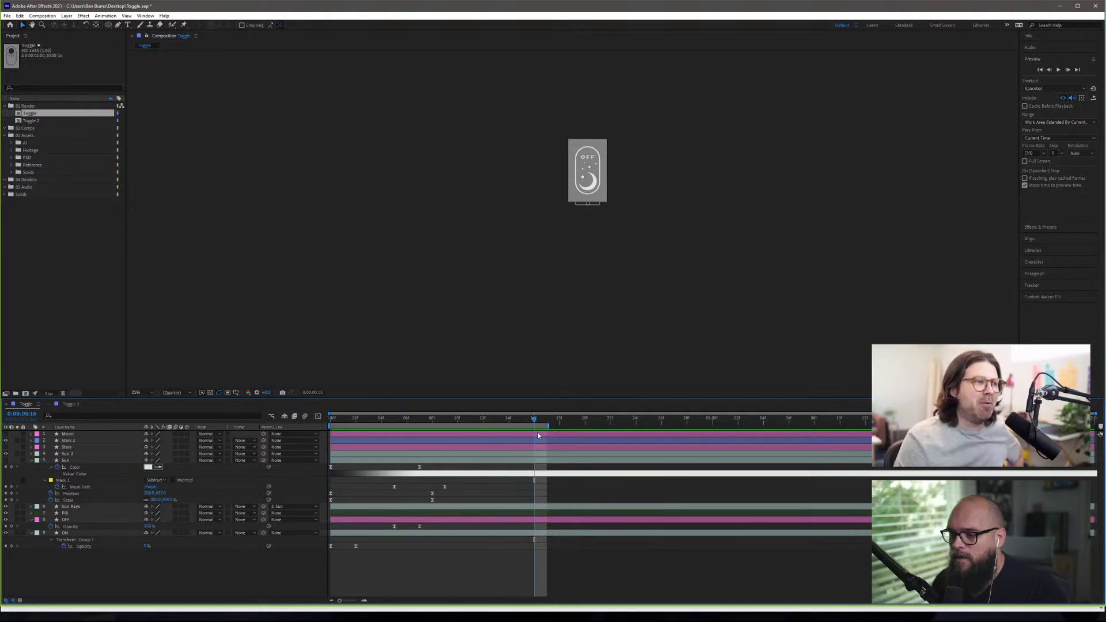
key("space")
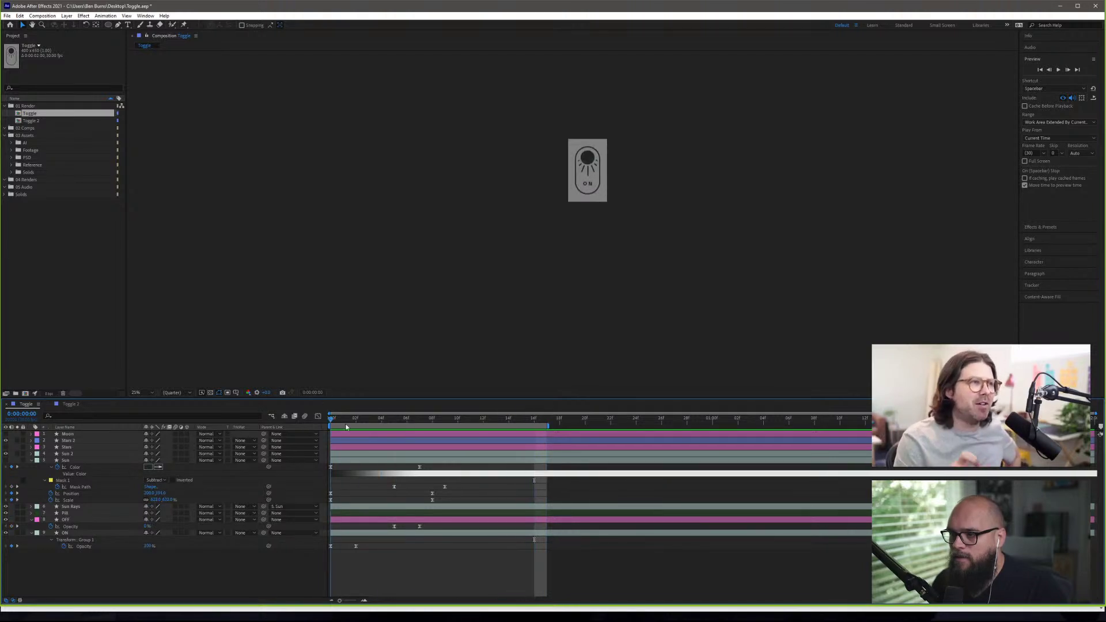
- Scrub the toggle animation between frames 0 and 16, preview it from the start, and save the project
left_click_drag(346, 427, 457, 438)
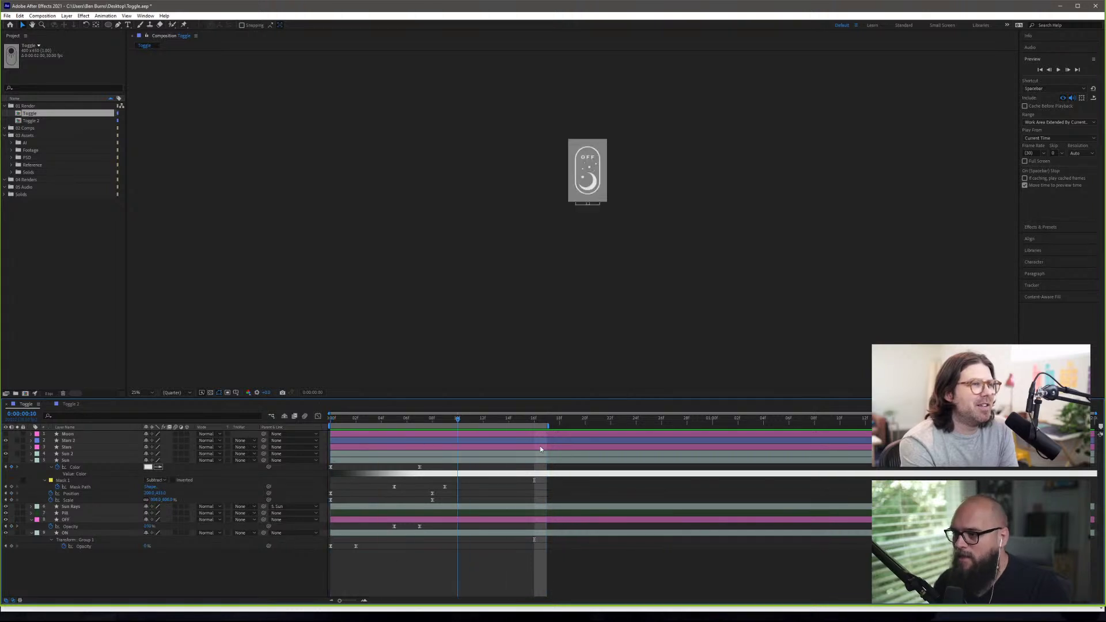
left_click_drag(540, 446, 323, 450)
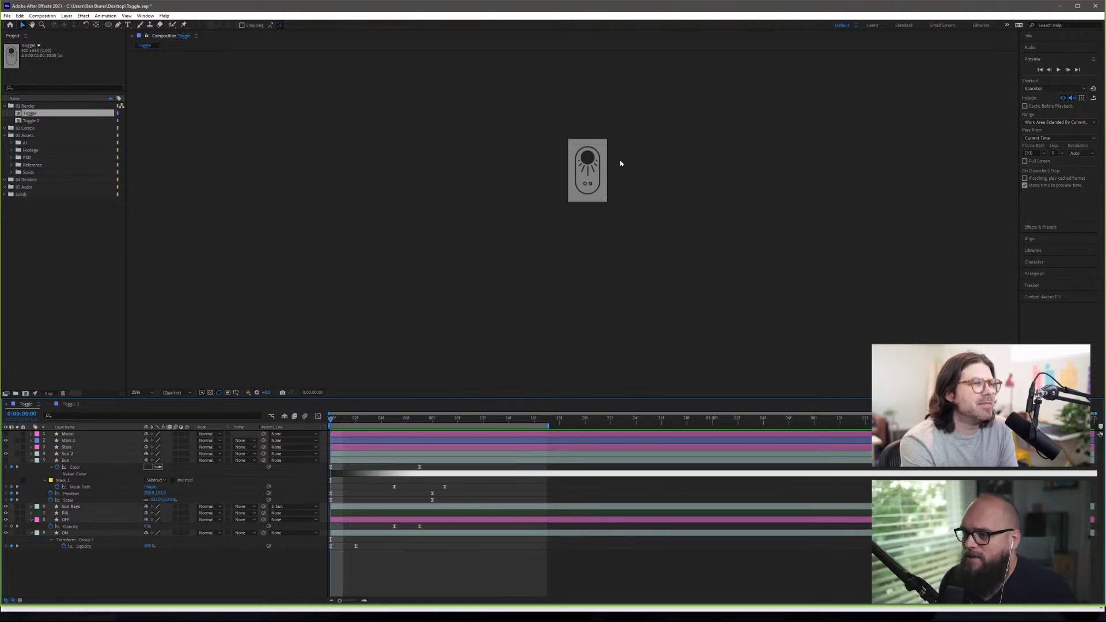
left_click_drag(332, 419, 534, 434)
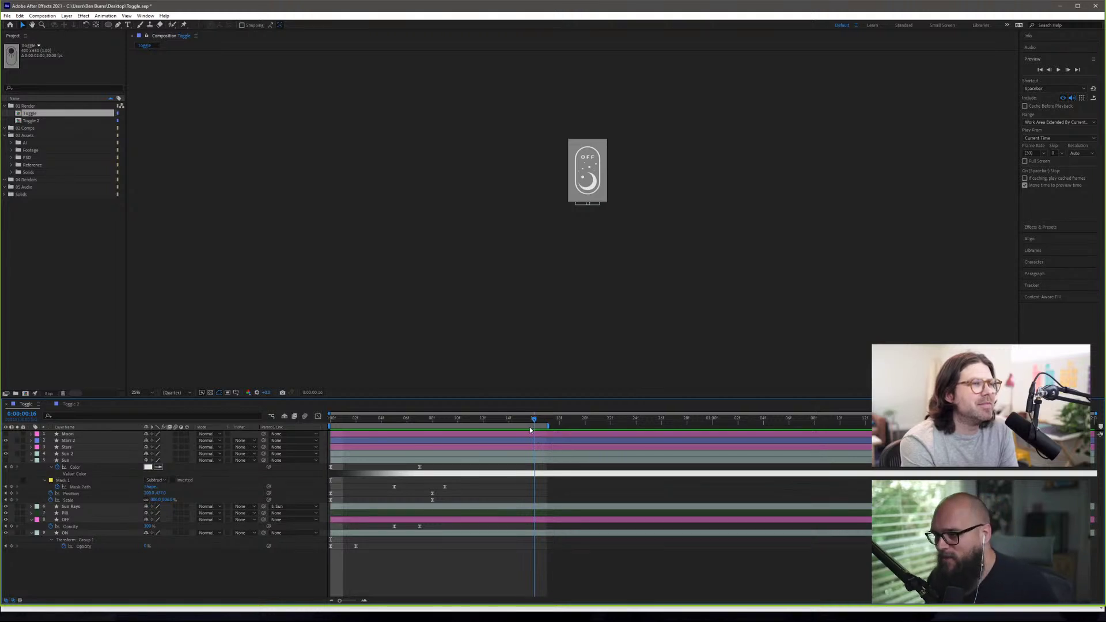
left_click(527, 424)
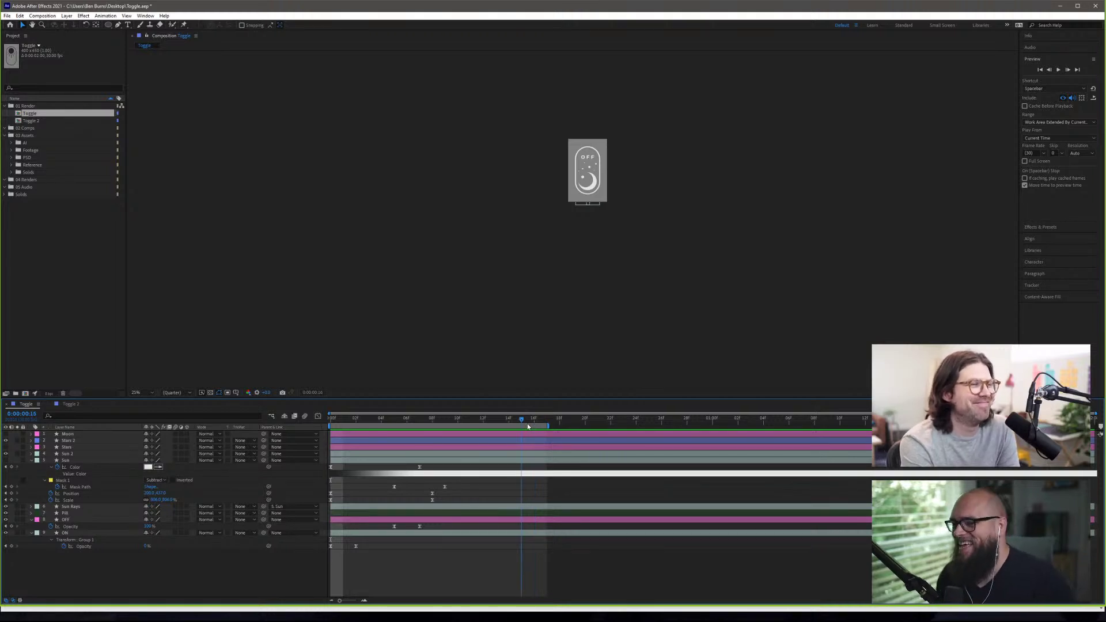
key("Home")
key("space")
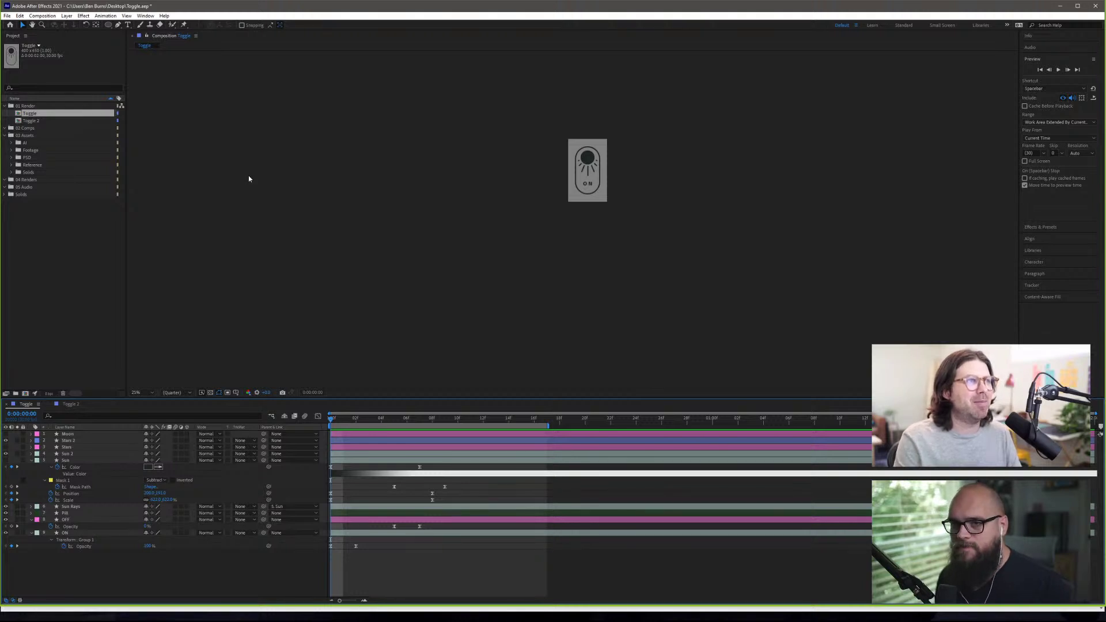
key("ctrl+s")
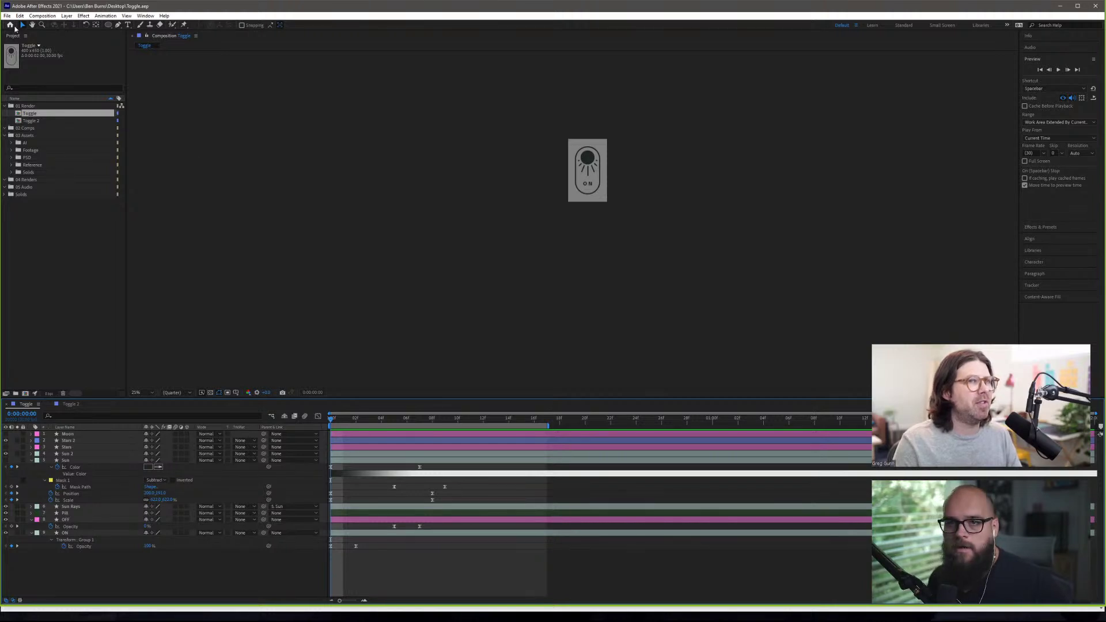
- Switch to the web browser and search in a new tab for "lottie after effects plugin"
key("alt+Tab")
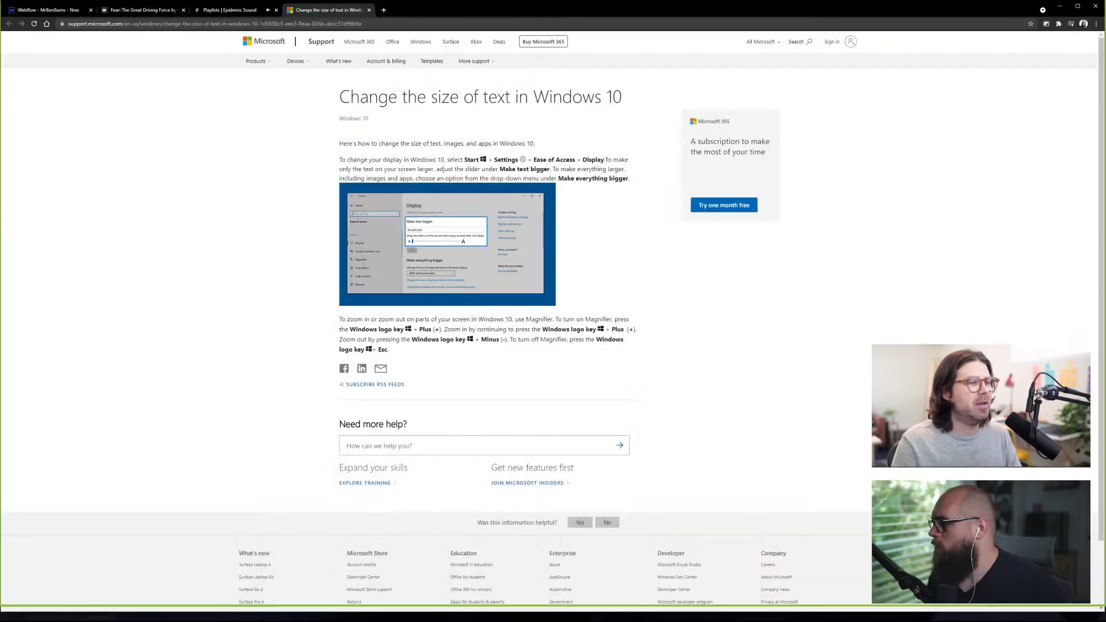
key("ctrl+t")
type("lottie")
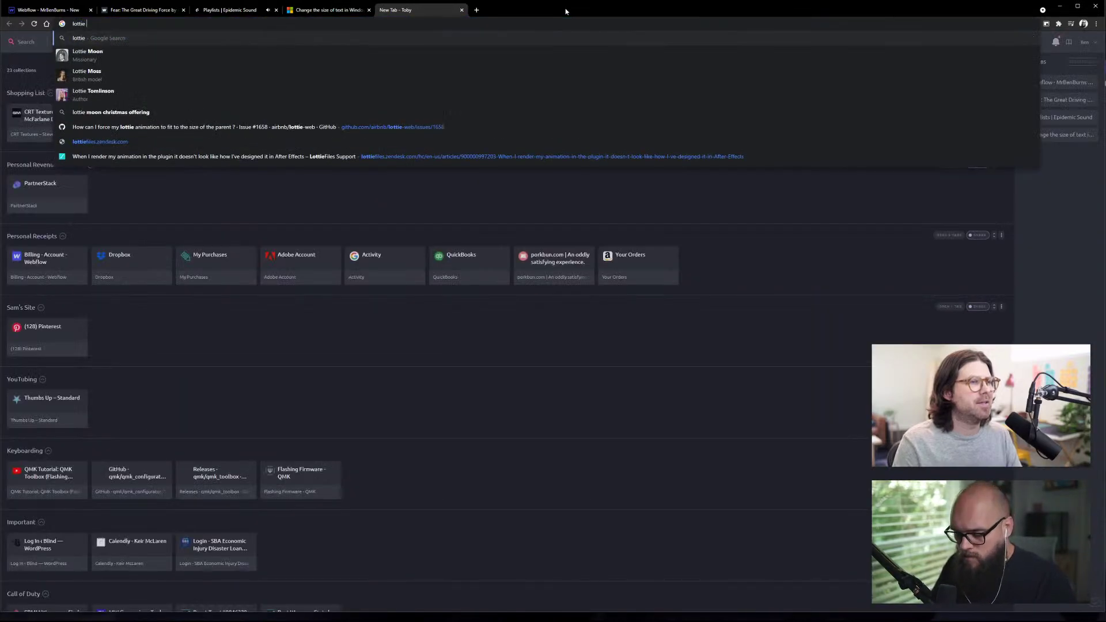
type(" after")
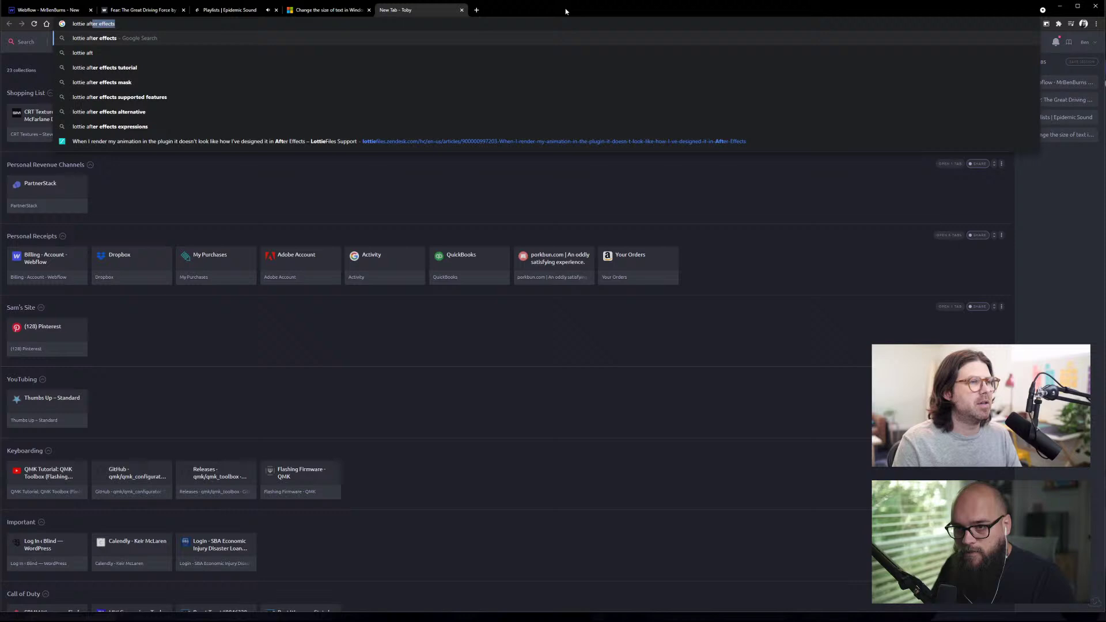
type(" effects")
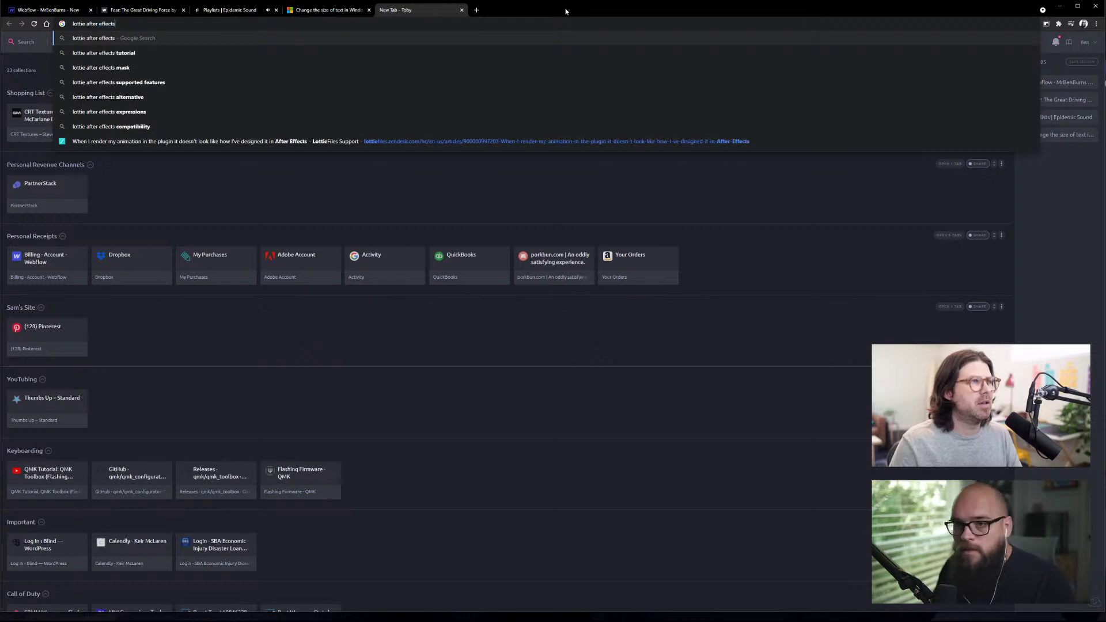
type(" plu")
key("Return")
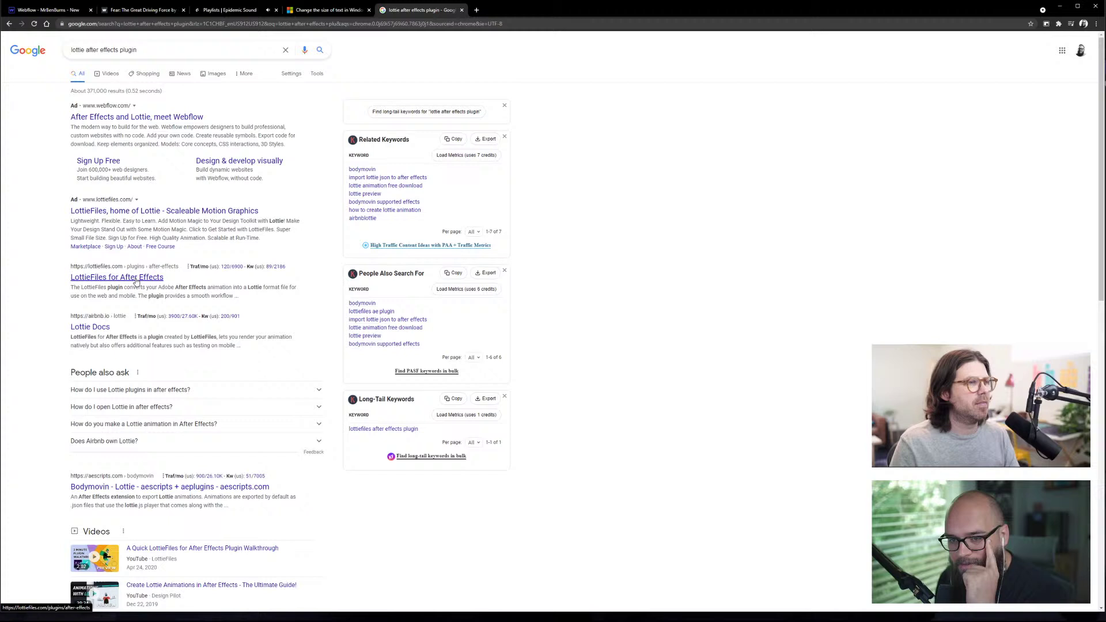
- Open the LottieFiles for After Effects page from the search results and go to its Adobe Exchange listing
left_click(136, 279)
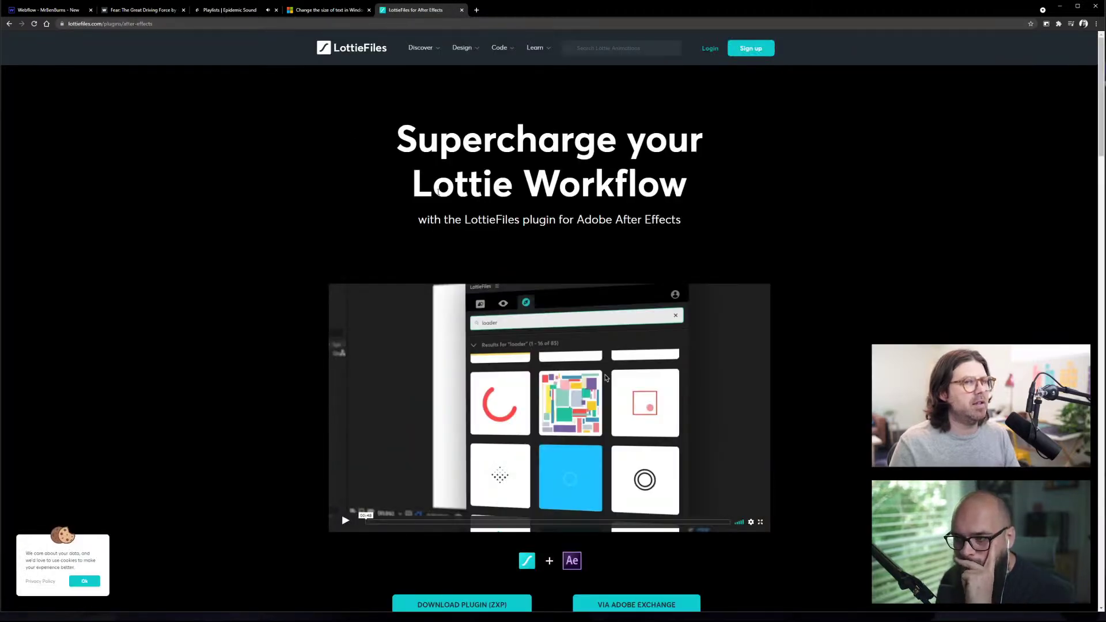
scroll(436, 375, "down", 5)
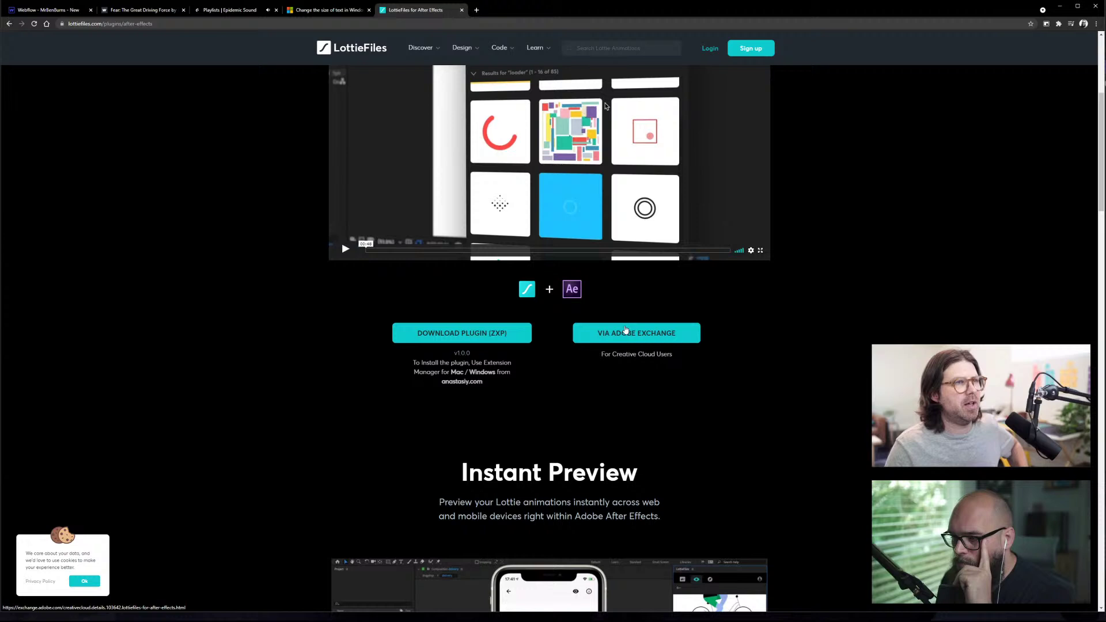
left_click(646, 338)
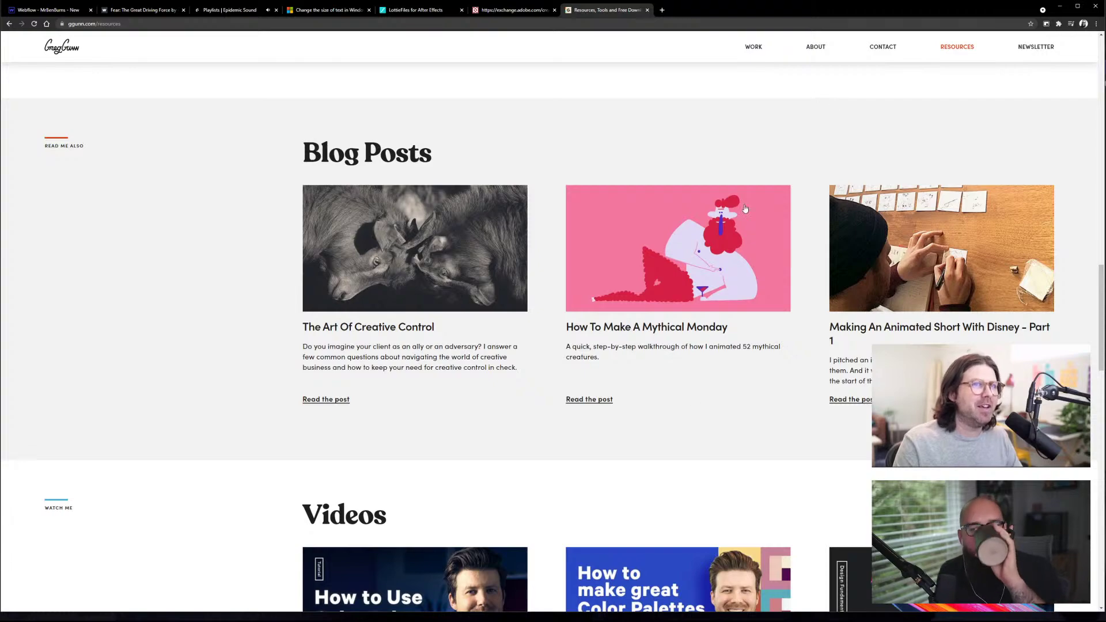
- Look through the blog posts and videos on the open resources page
scroll(624, 489, "down", 5)
scroll(624, 488, "down", 5)
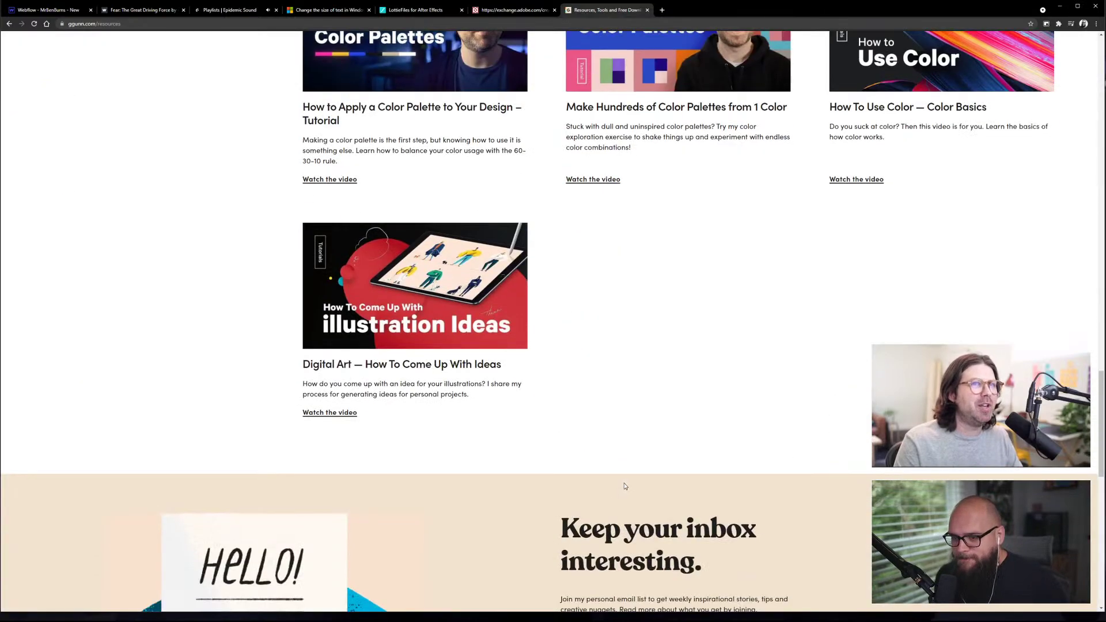
scroll(625, 487, "up", 10)
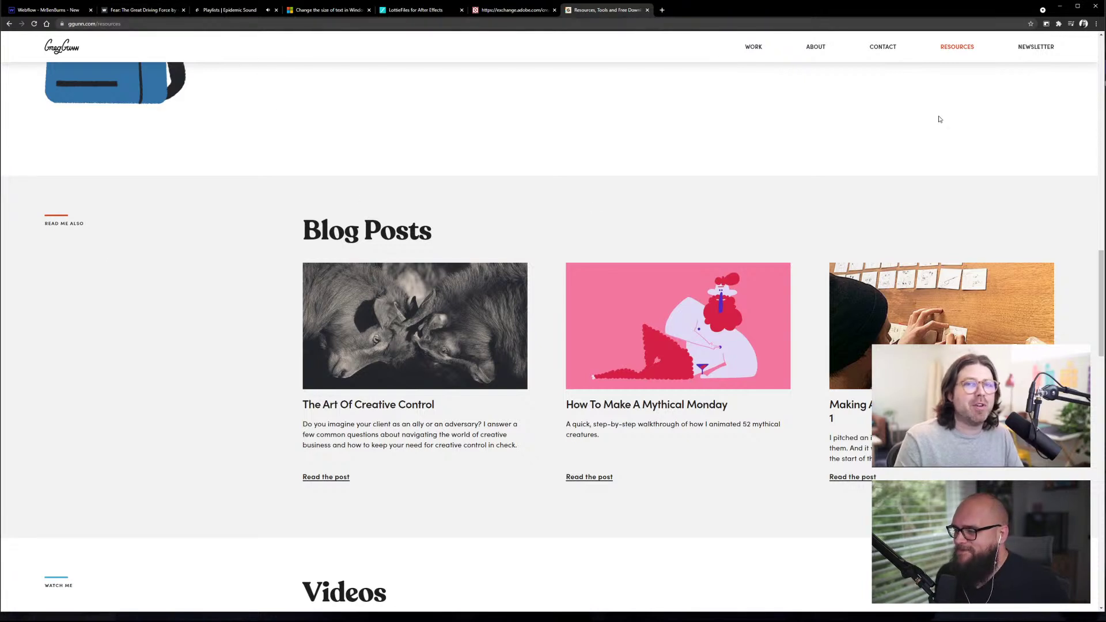
- Return to After Effects, enlarge the toggle composition view to 100%, and center the artwork in it
left_click(1061, 7)
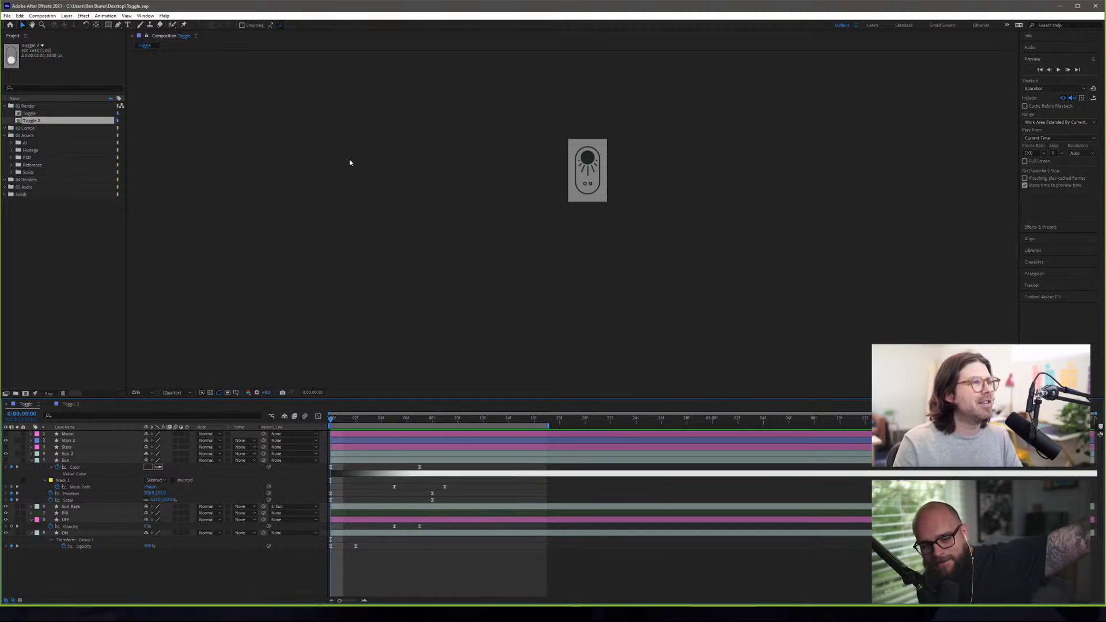
key("period")
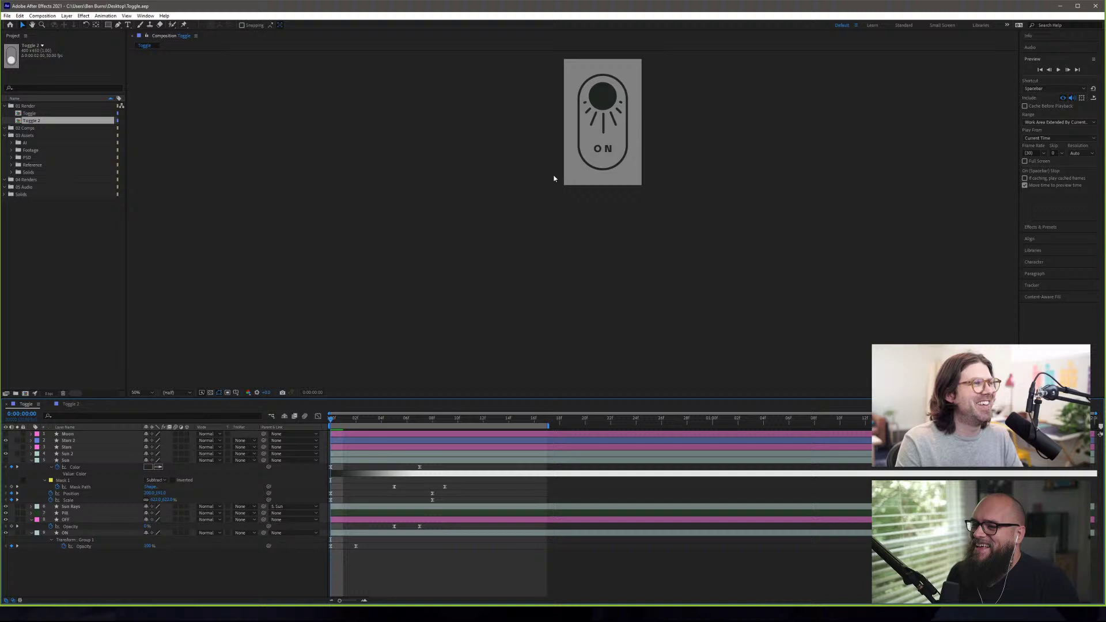
key("period")
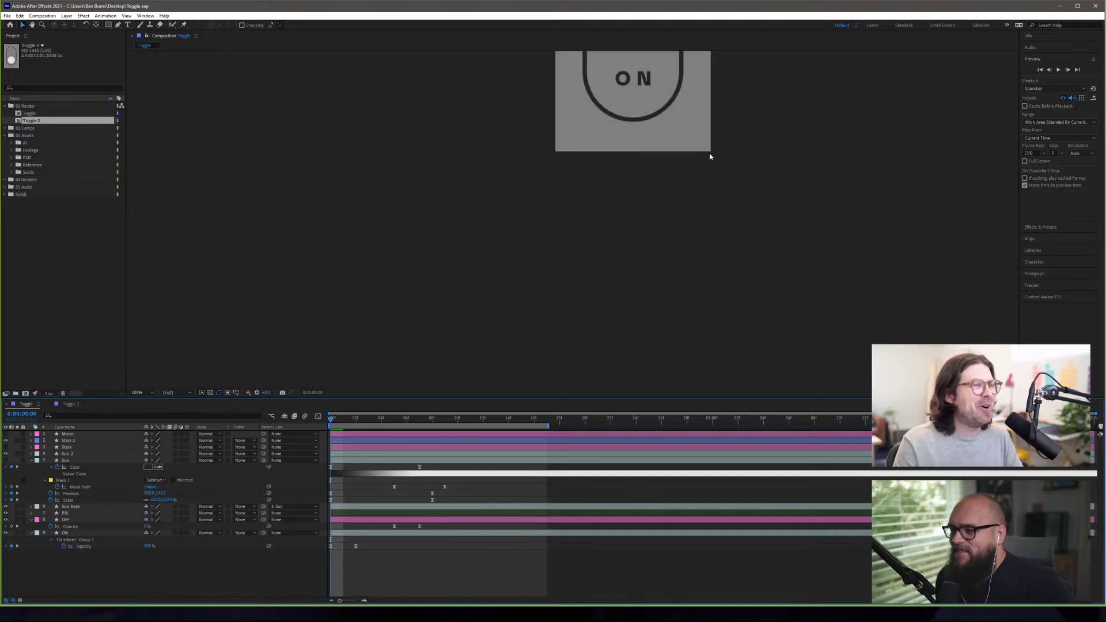
left_click_drag(736, 106, 676, 309)
key("space")
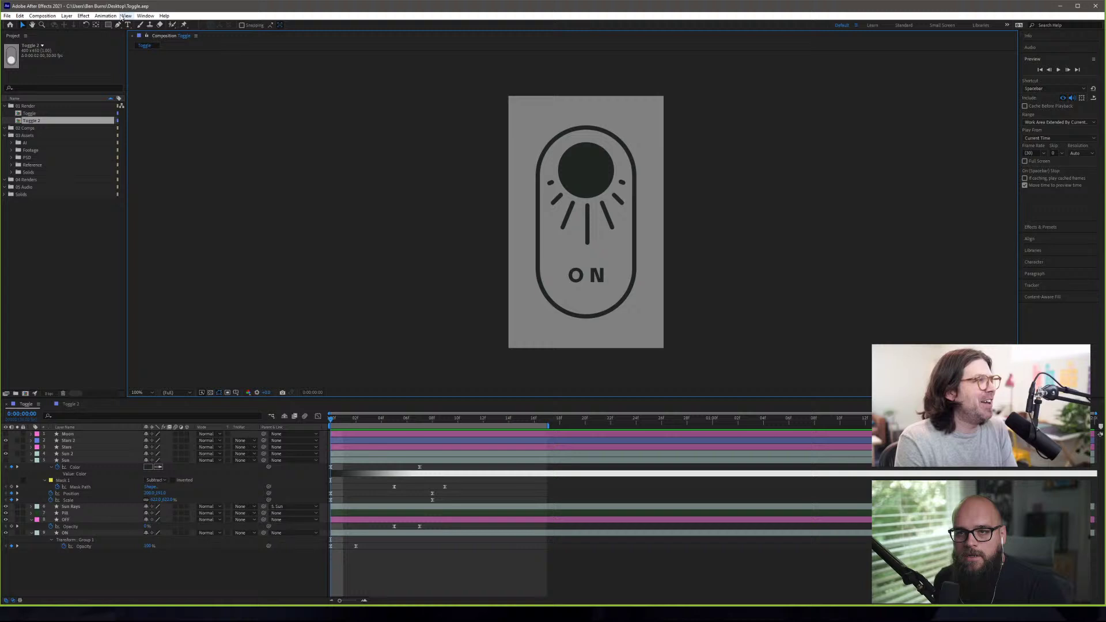
- Try to open the LottieFiles extension, repeat the attempt, and check the list of additional workspaces
left_click(7, 16)
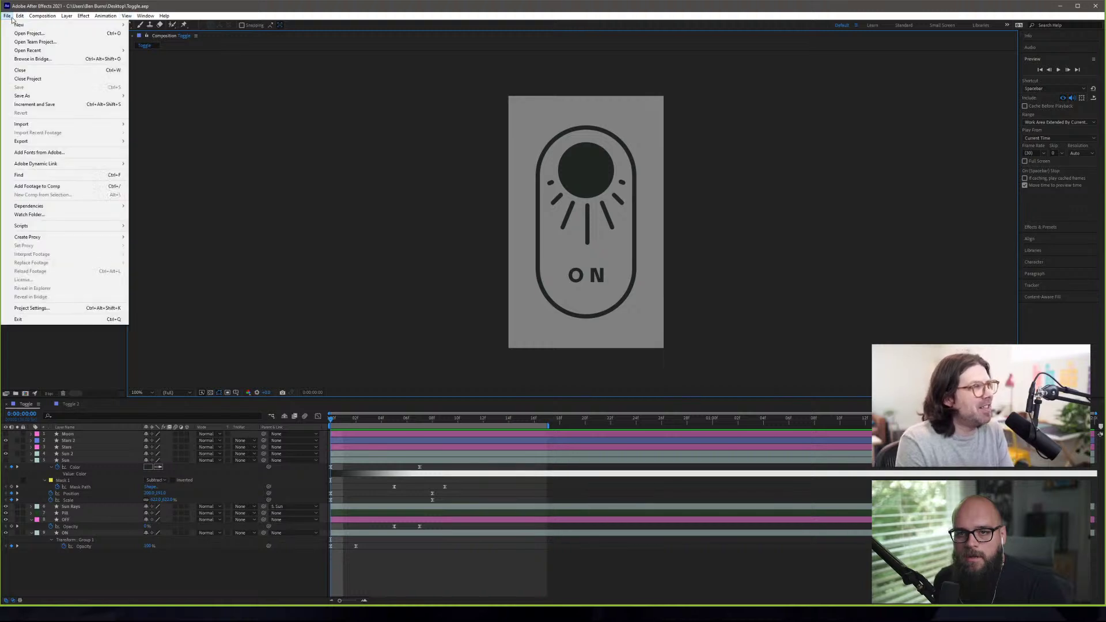
mouse_move(19, 20)
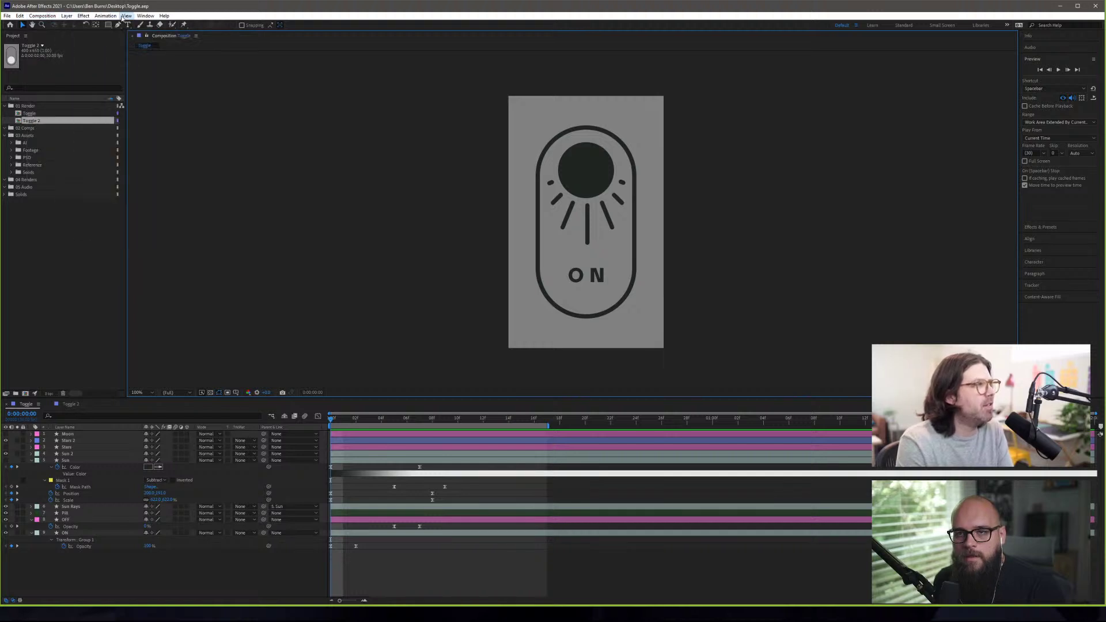
left_click(145, 16)
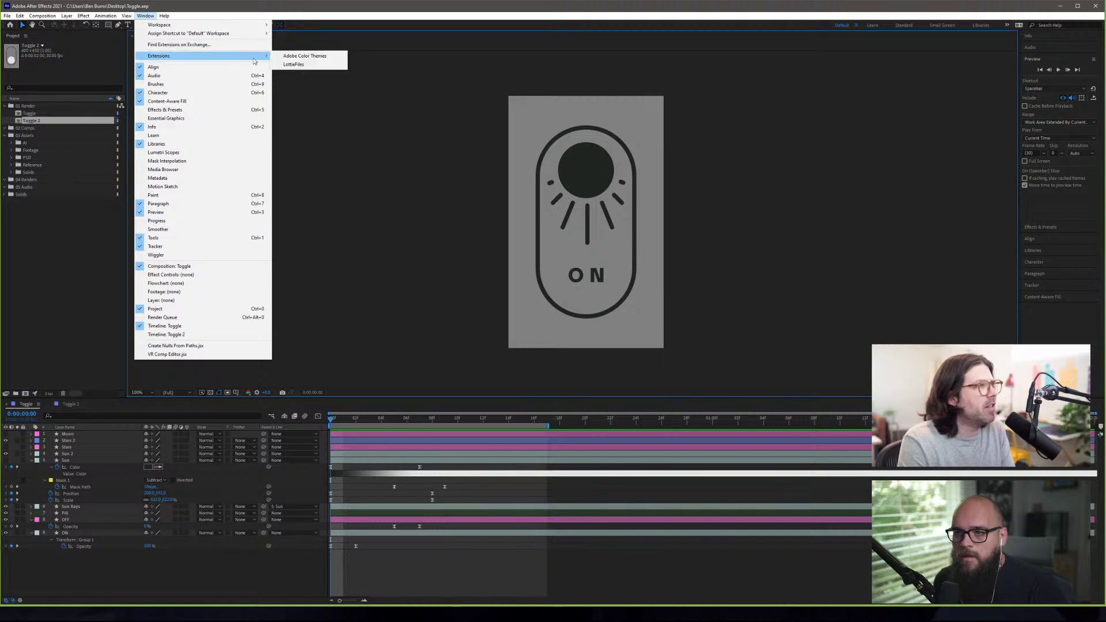
left_click(302, 65)
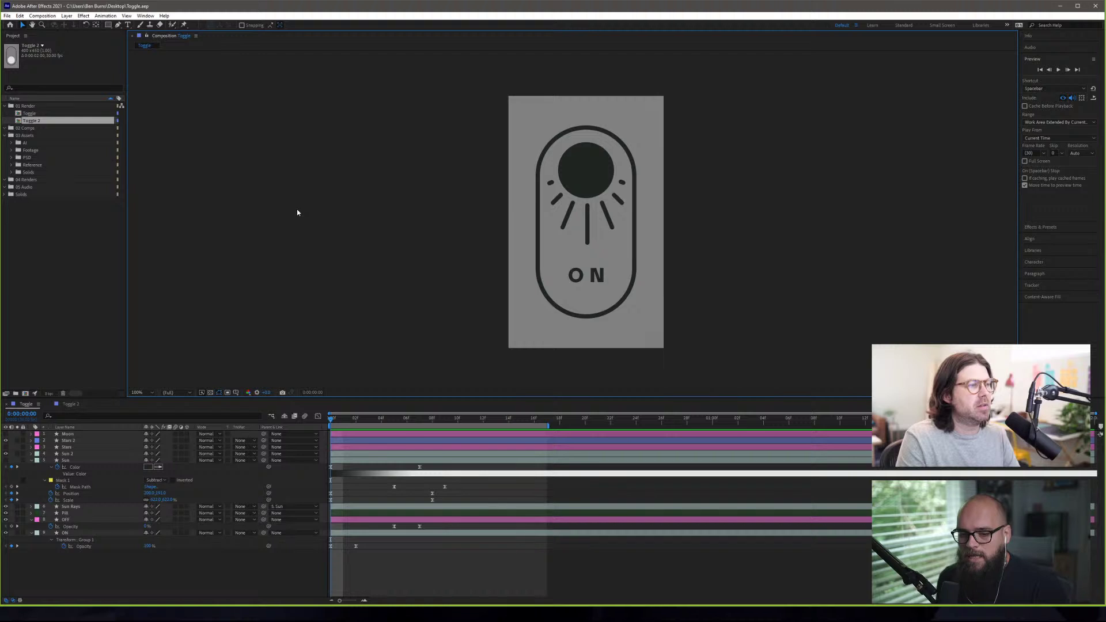
left_click(144, 16)
left_click(284, 66)
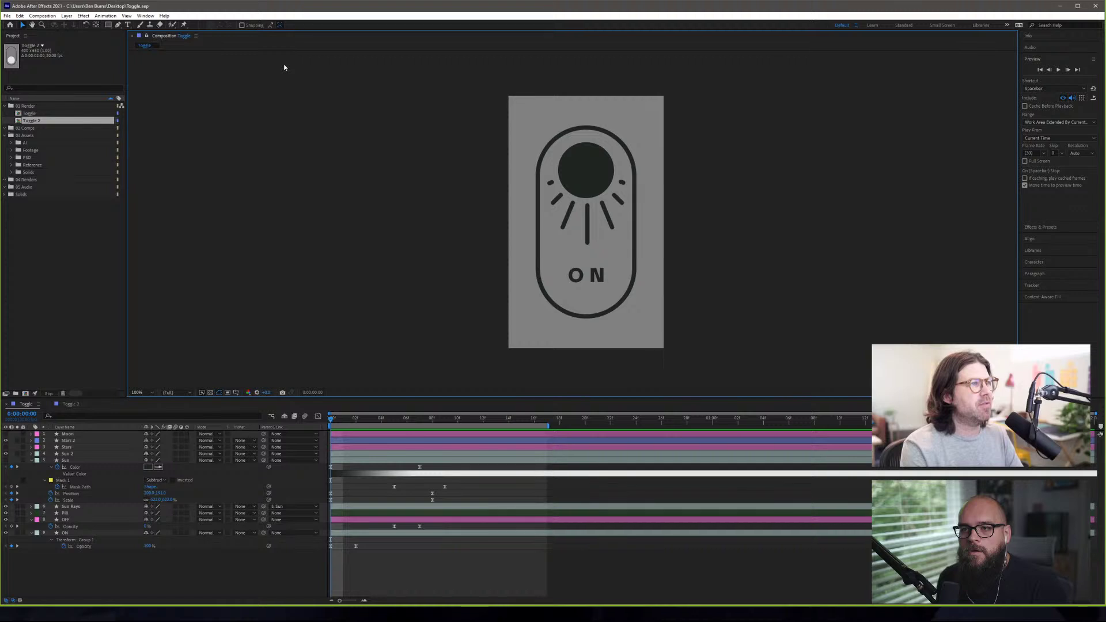
left_click(1006, 25)
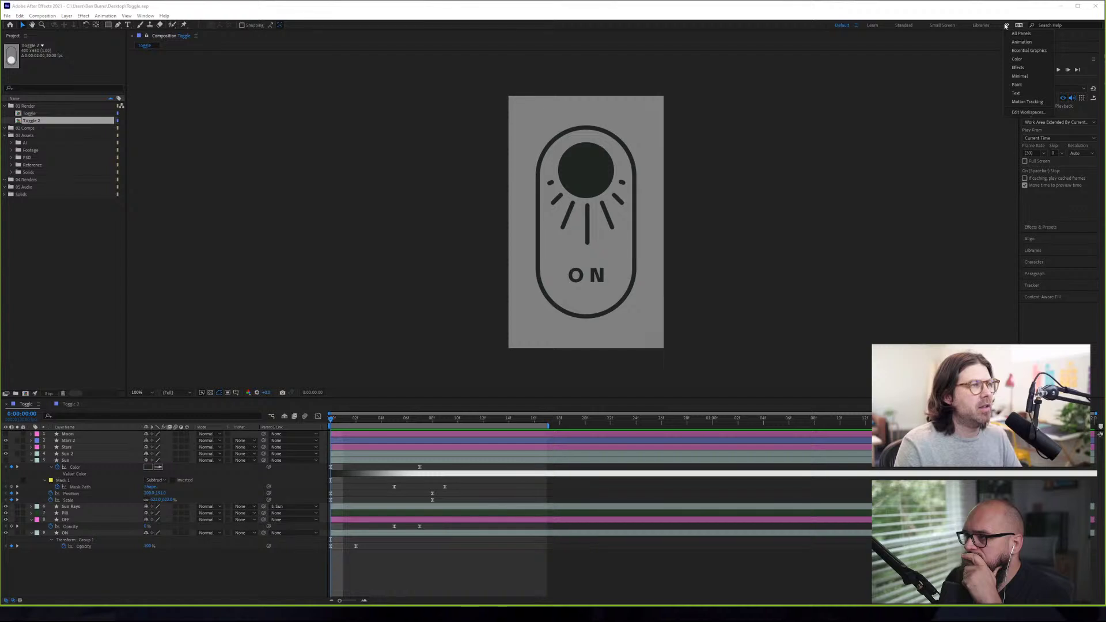
left_click(958, 101)
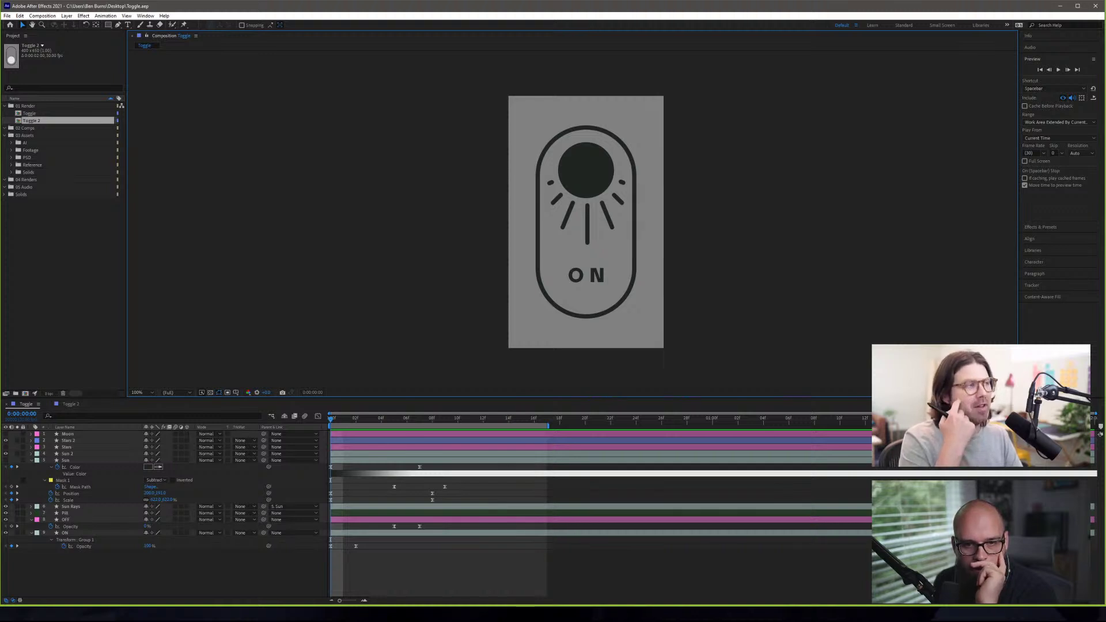
- Switch to the browser and review the Bodymovin - Lottie product page, including its description and supported features
key("alt+Tab")
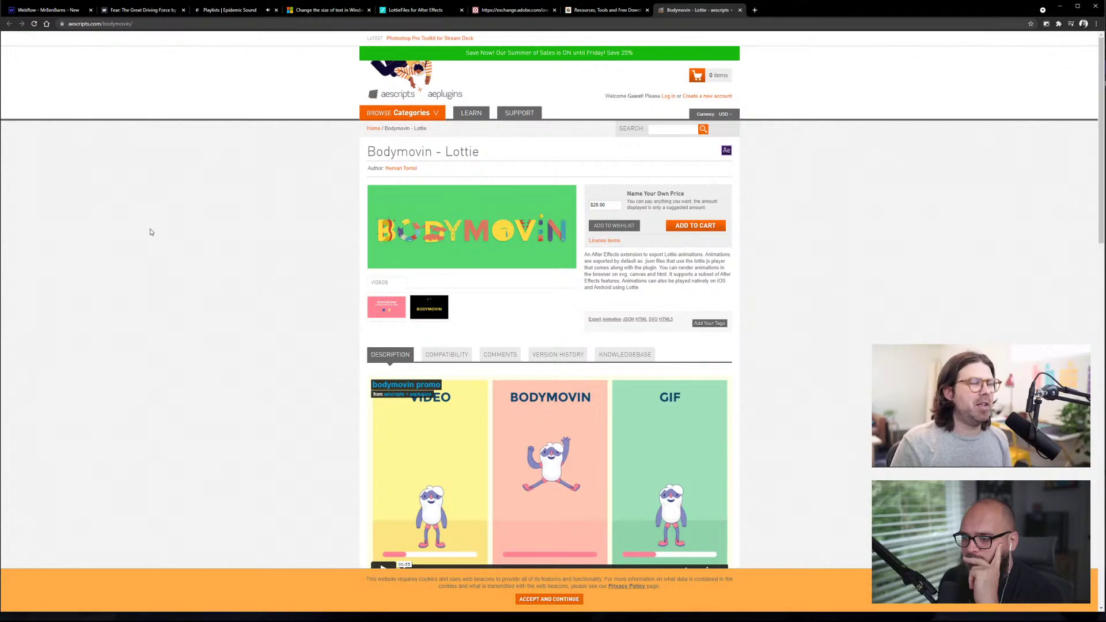
scroll(182, 260, "down", 2)
scroll(182, 260, "down", 3)
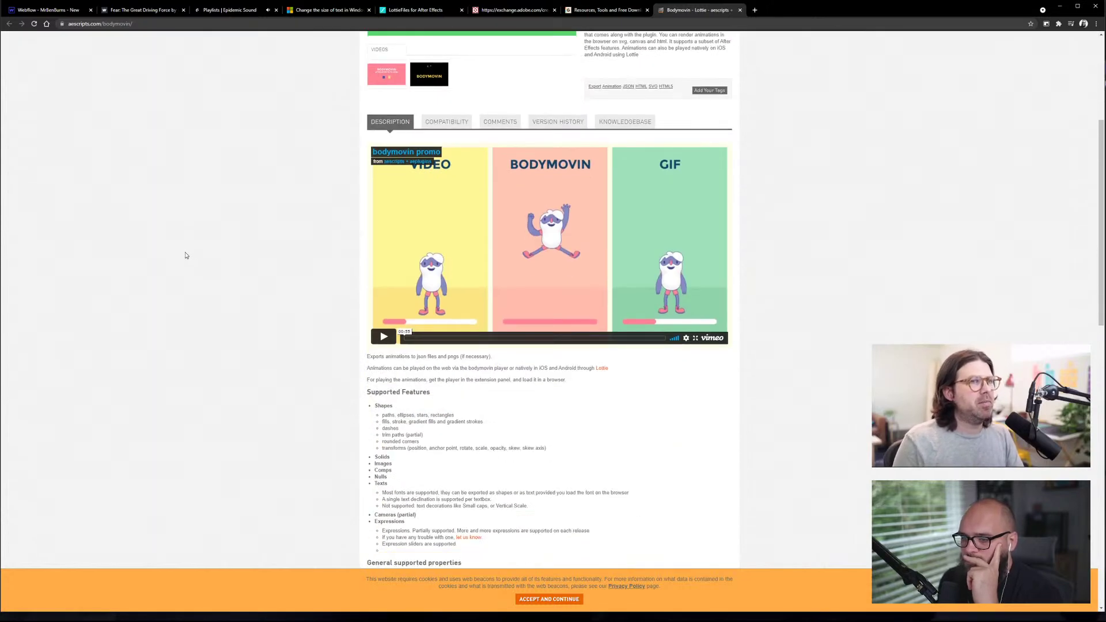
scroll(185, 255, "up", 2)
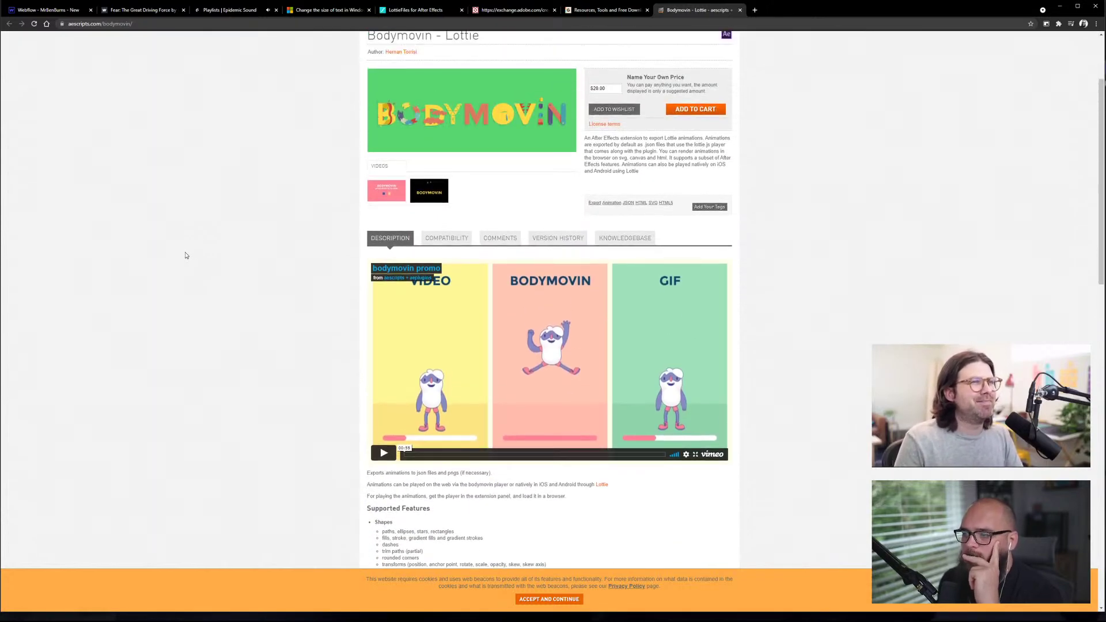
scroll(186, 255, "up", 2)
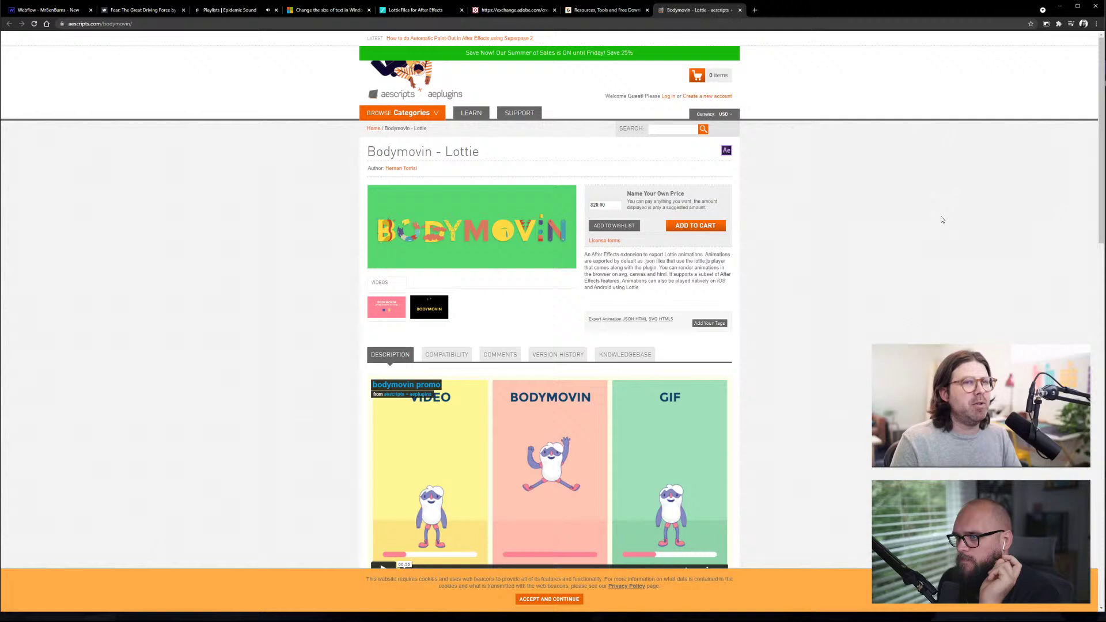
- Set the Bodymovin - Lottie price to 0.00, add it to the cart, and open the shopping cart
left_click(622, 207)
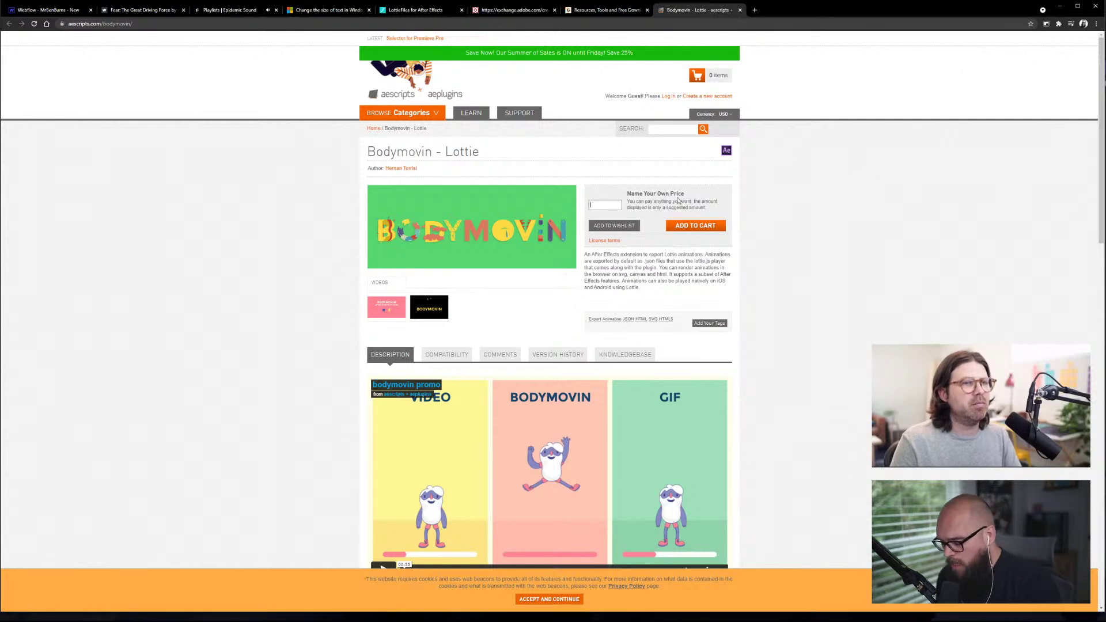
type("0.00")
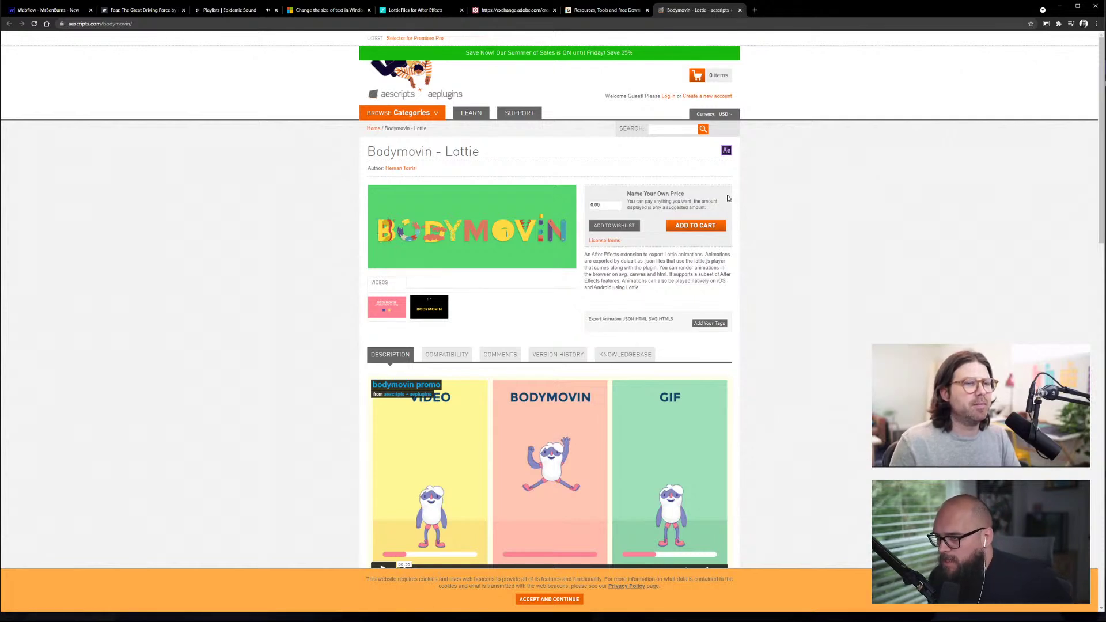
left_click(700, 228)
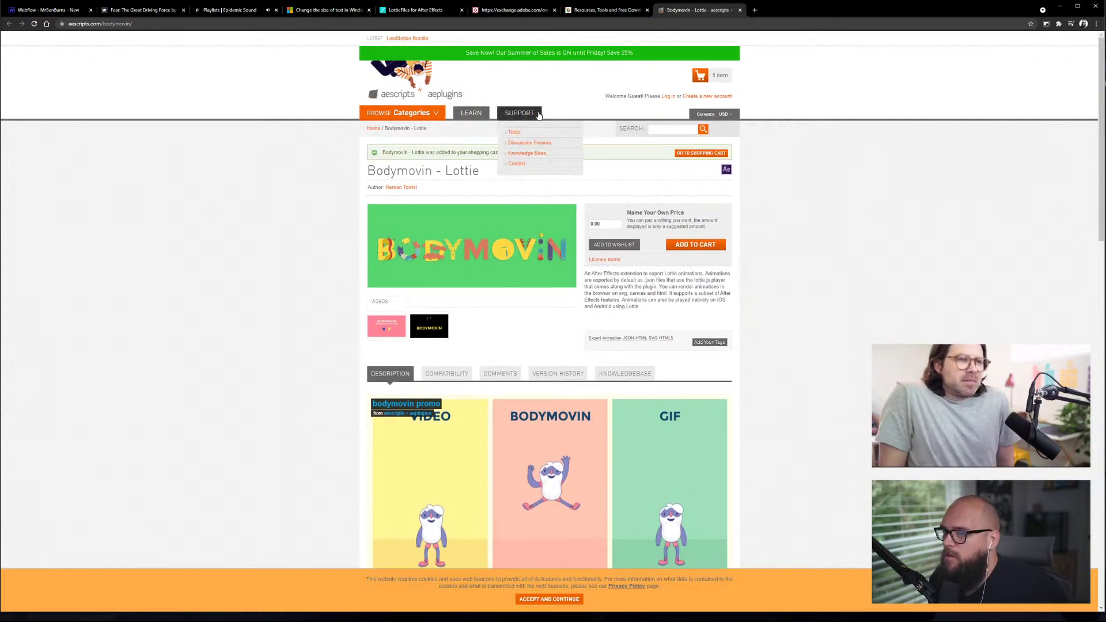
left_click(699, 154)
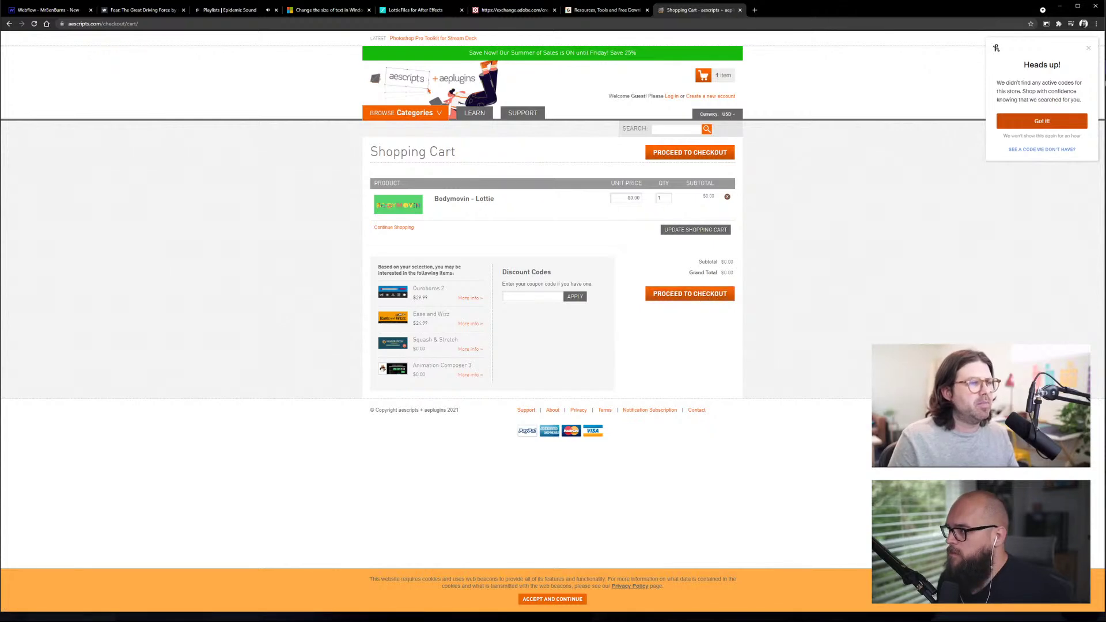
- Dismiss the coupon notice, and skim the later parts of the YouTube tutorial on creating Lottie files with Illustrator and After Effects
left_click(1088, 50)
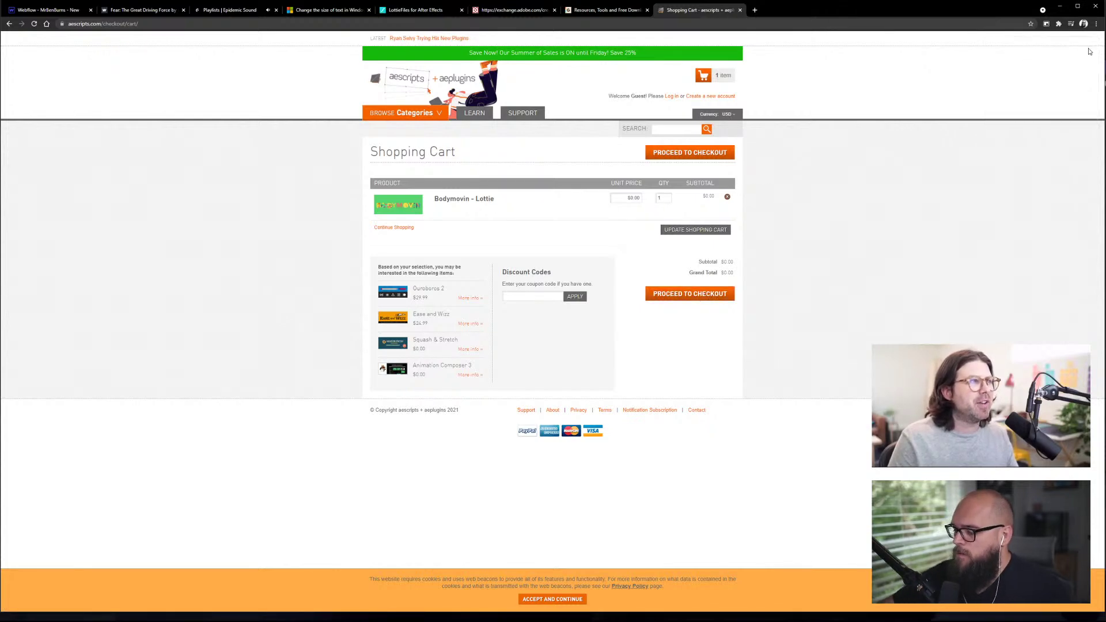
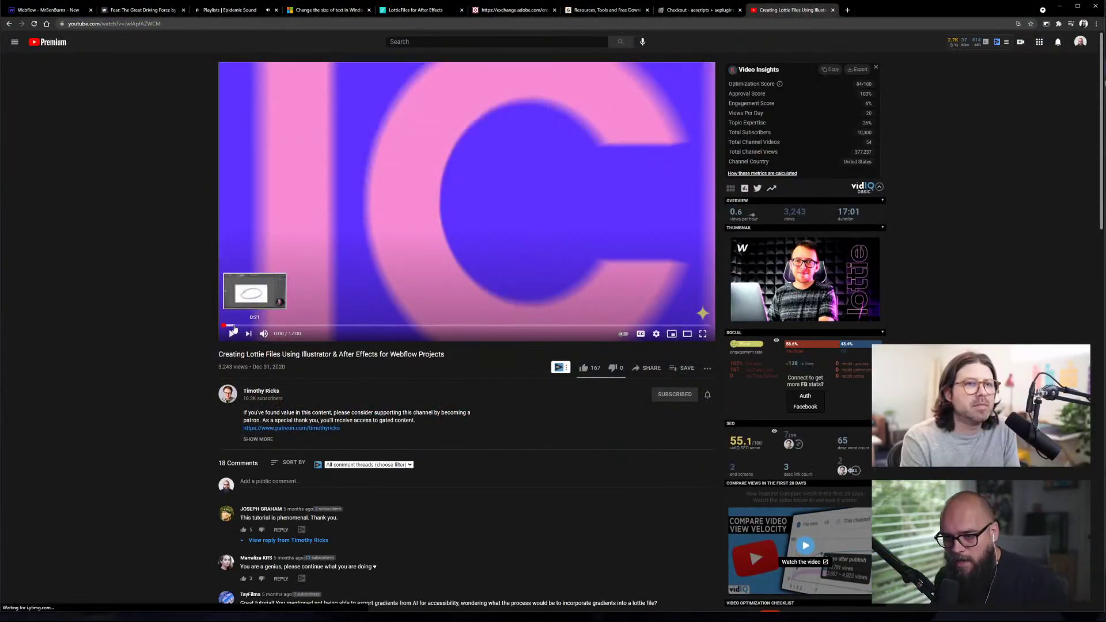
left_click_drag(248, 326, 551, 327)
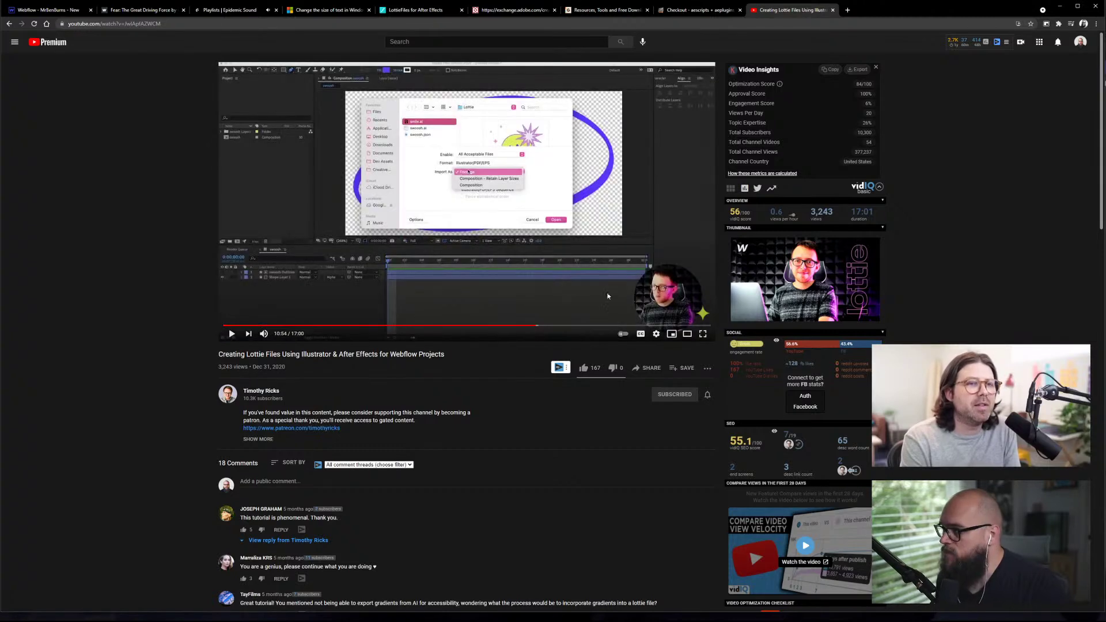
left_click(579, 326)
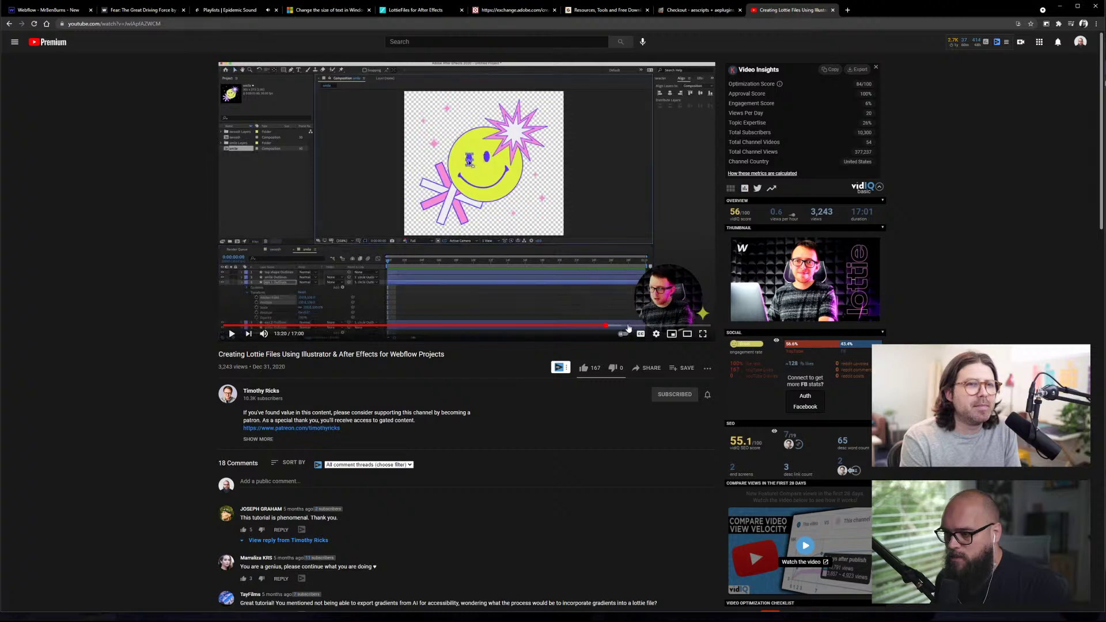
left_click(631, 326)
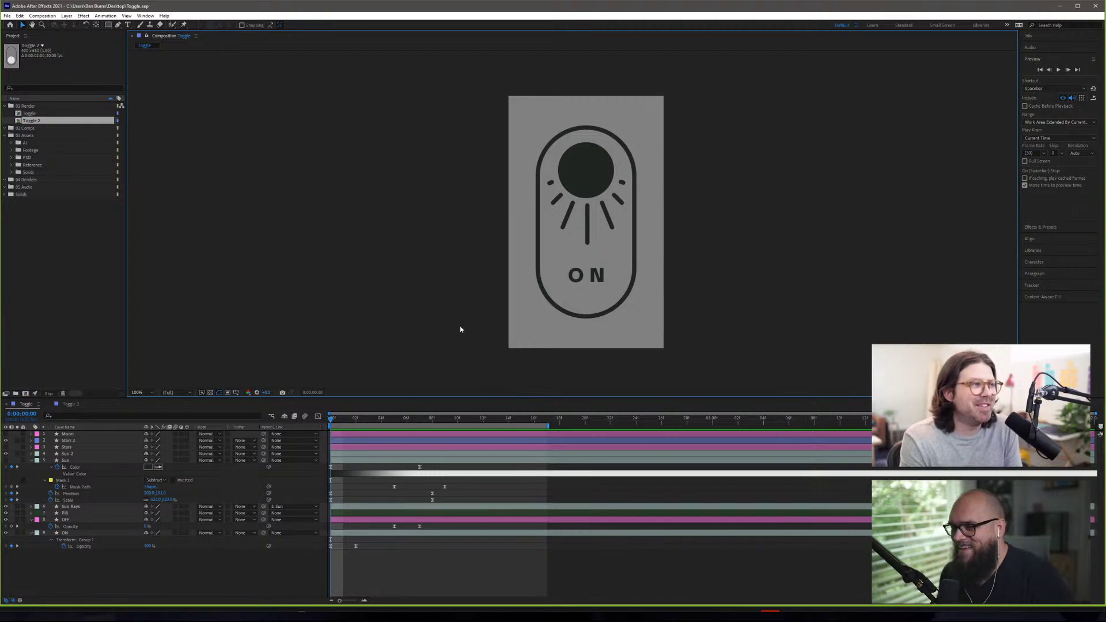
- Preview the Toggle composition's animation in After Effects at a reduced 12.5% view, and enlarge the view to 25%
key("space")
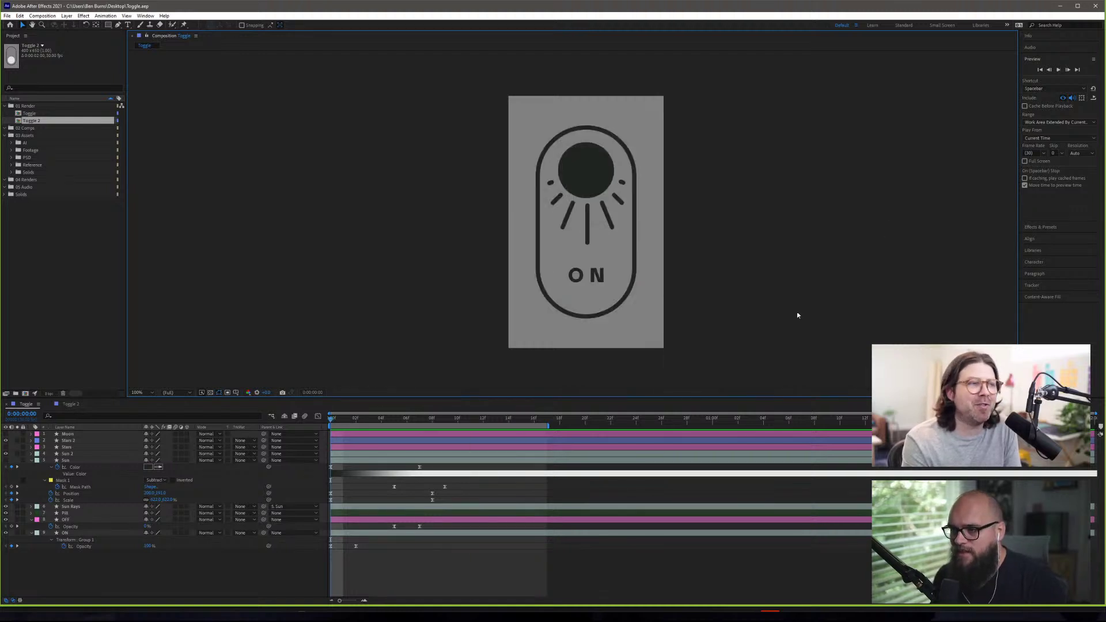
scroll(580, 263, "down", 4)
scroll(580, 263, "down", 2)
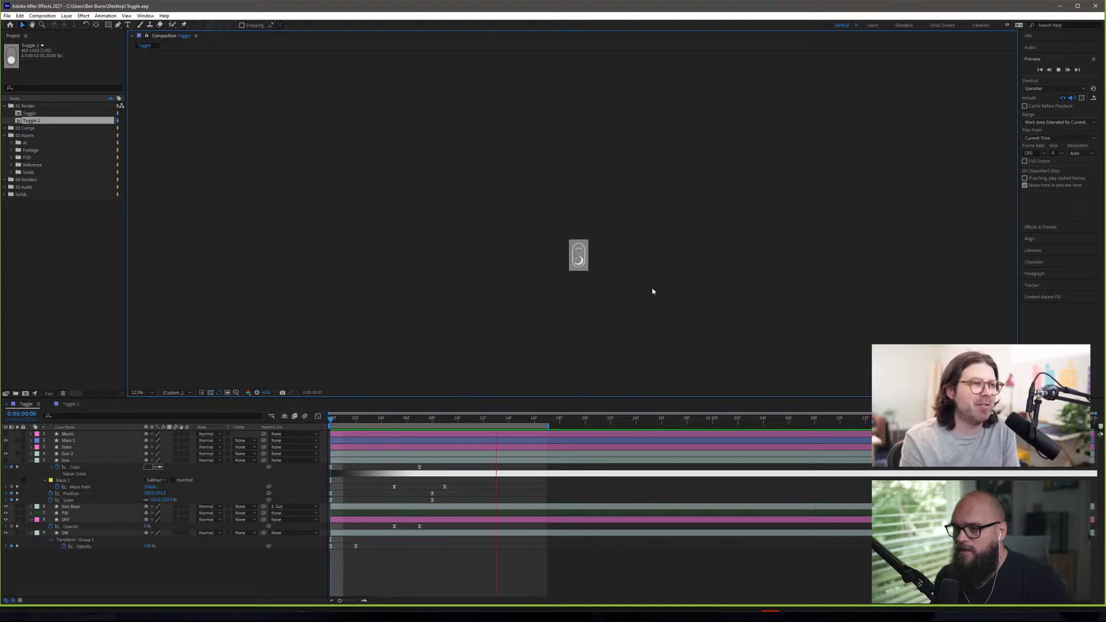
key("space")
key("space")
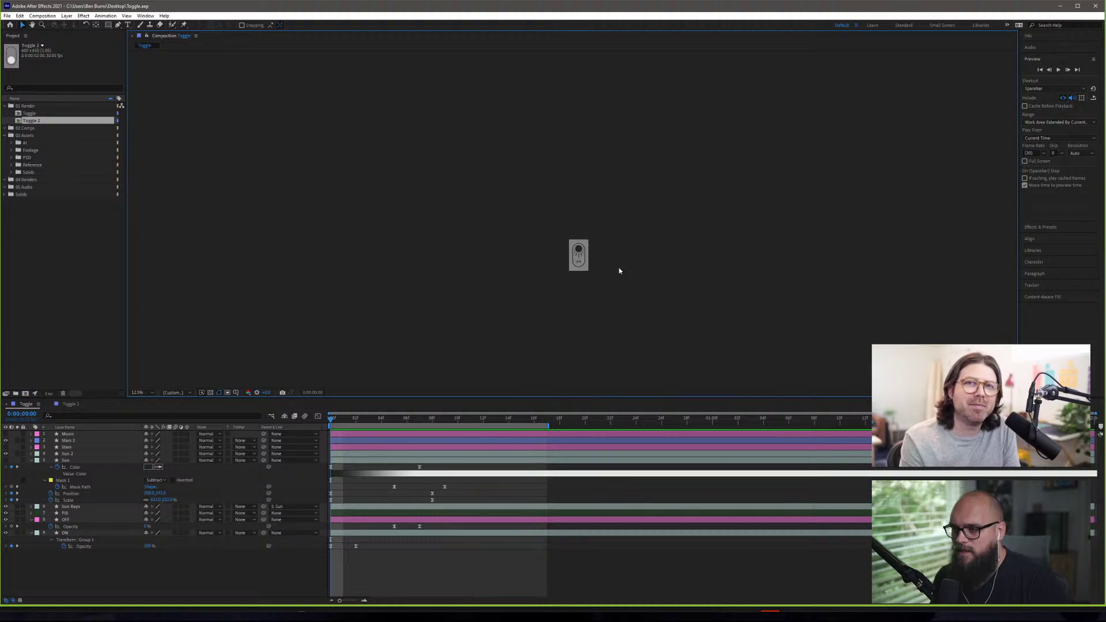
scroll(615, 268, "up", 2)
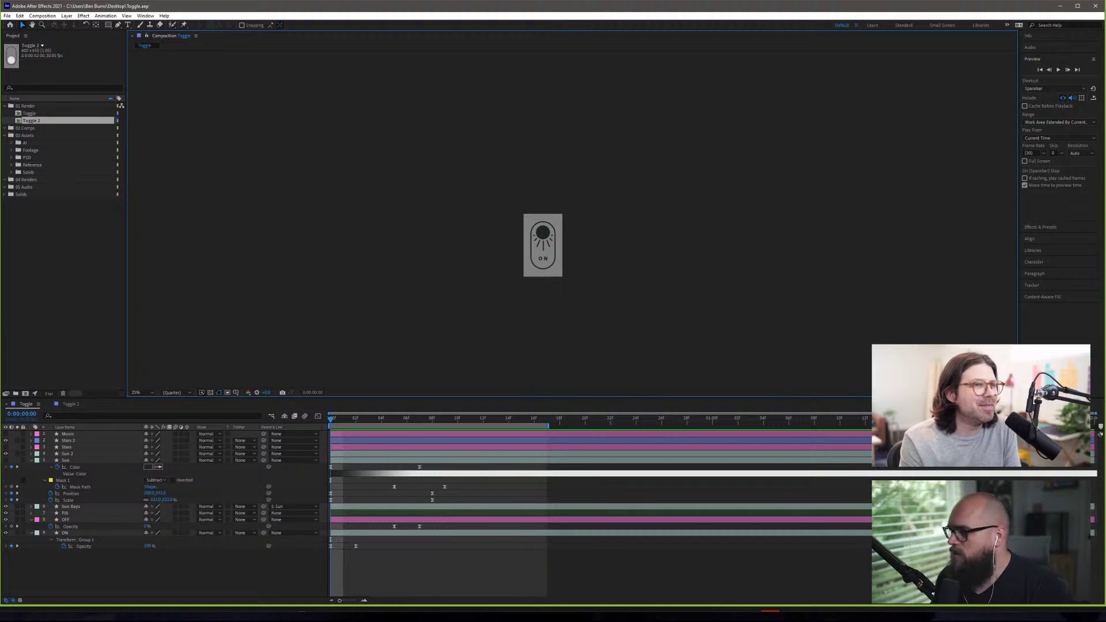
- Switch to the browser's "Fear: The Great Driving Force" page and test its toggle by alternating between the light and dark themes
key("alt+Tab")
left_click(143, 10)
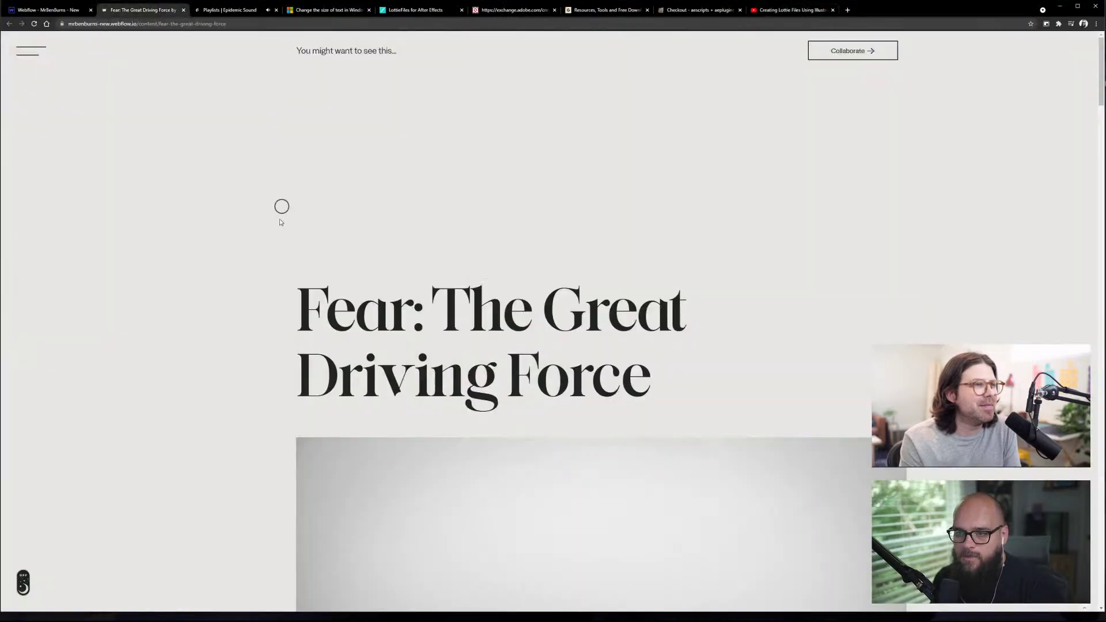
left_click(23, 584)
left_click(23, 584)
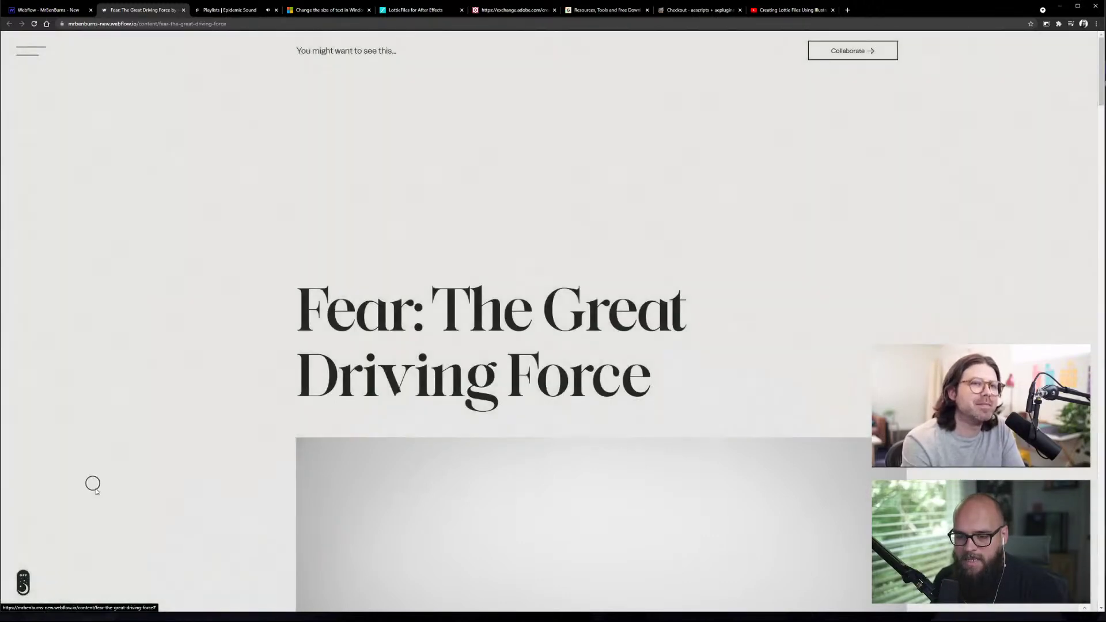
left_click(23, 585)
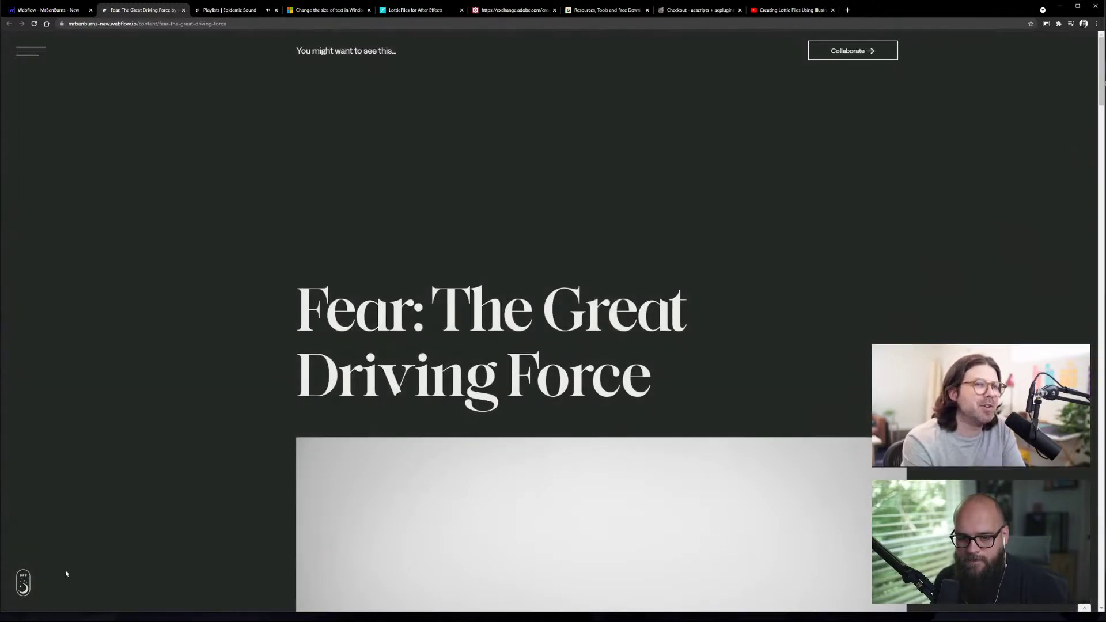
left_click(26, 585)
- Look through the article in the light theme, return to its beginning, and switch the page to the dark theme
scroll(254, 395, "down", 6)
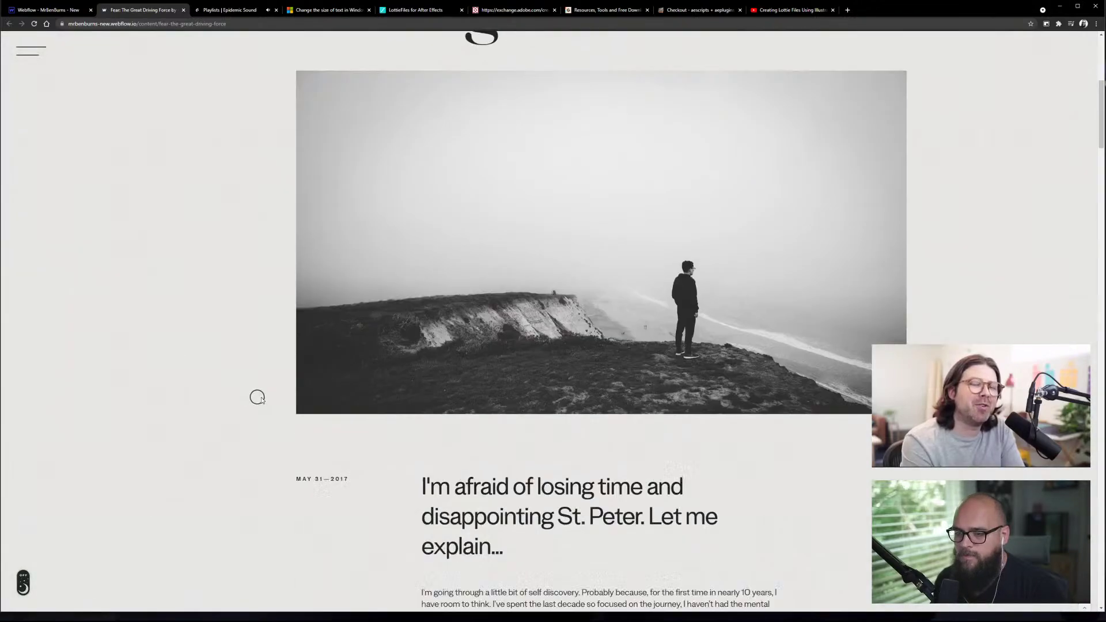
scroll(258, 402, "down", 5)
key("Home")
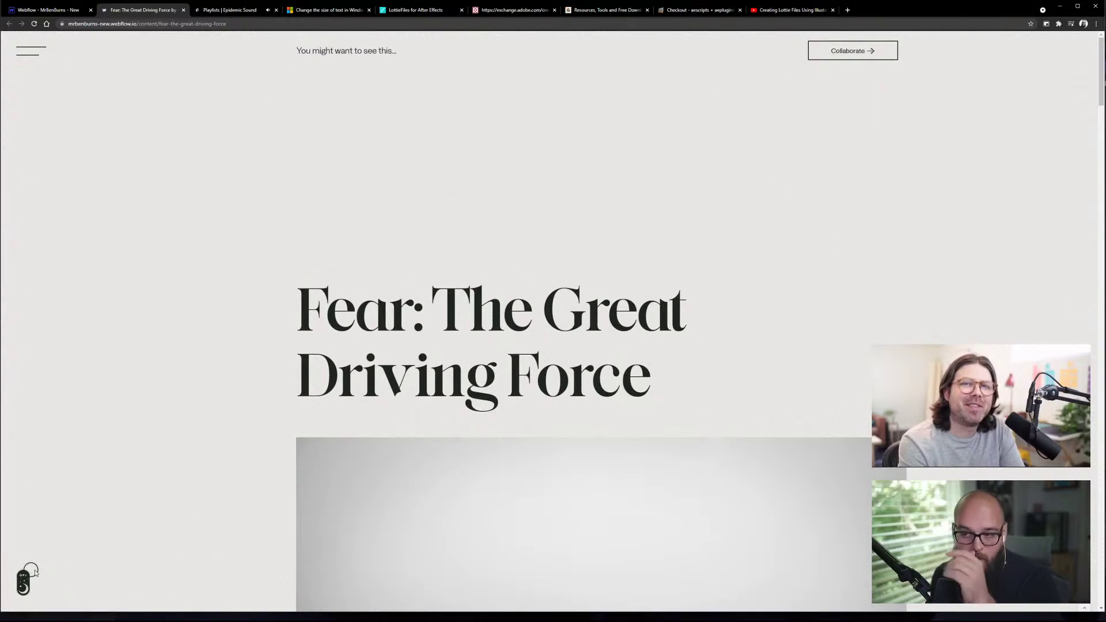
left_click(25, 583)
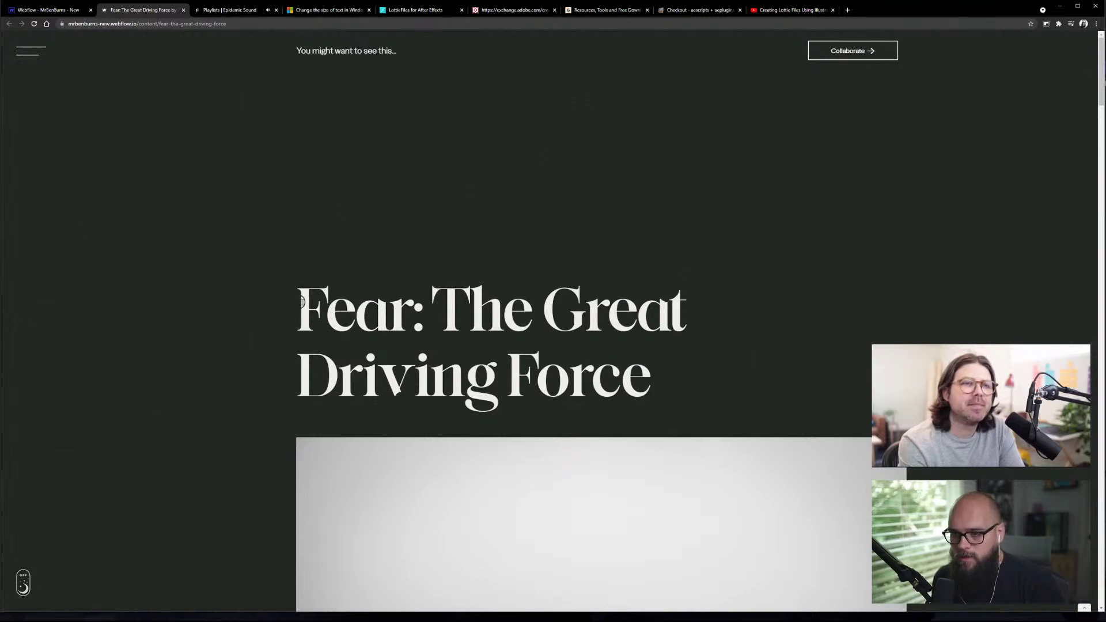
- Open the website's My Story page from its navigation and look through the introduction in the dark theme
left_click(38, 50)
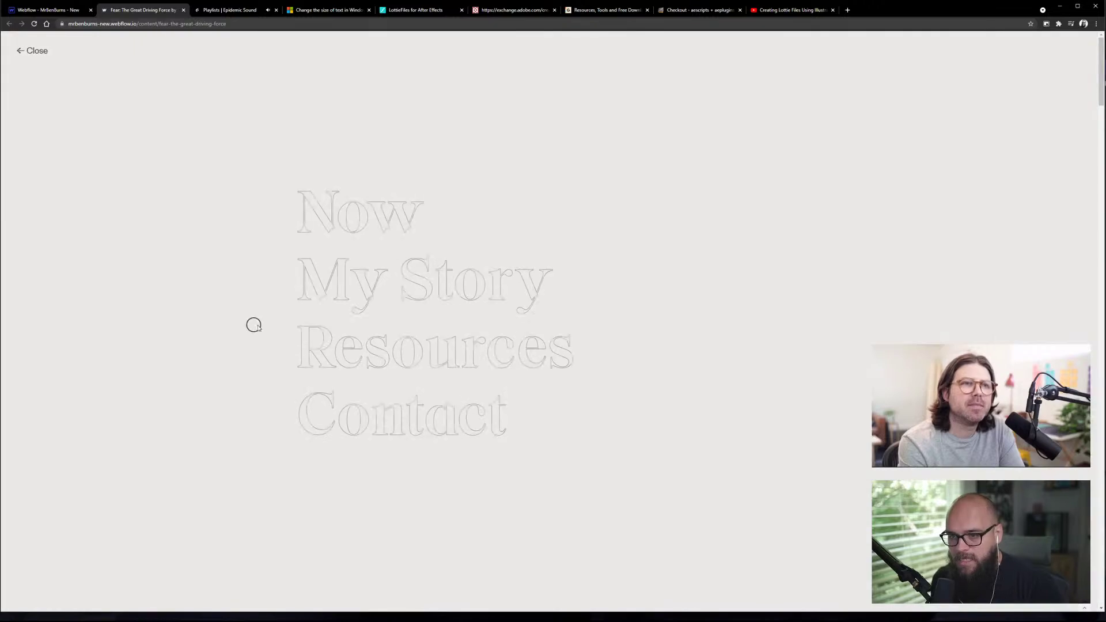
left_click(383, 295)
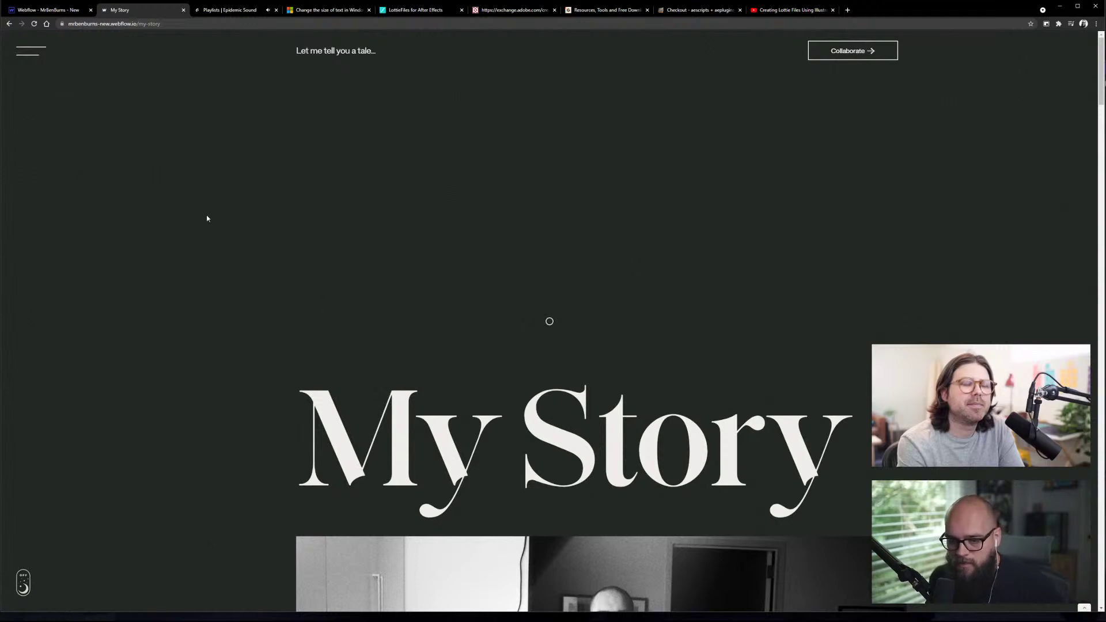
scroll(172, 240, "down", 2)
scroll(173, 240, "up", 2)
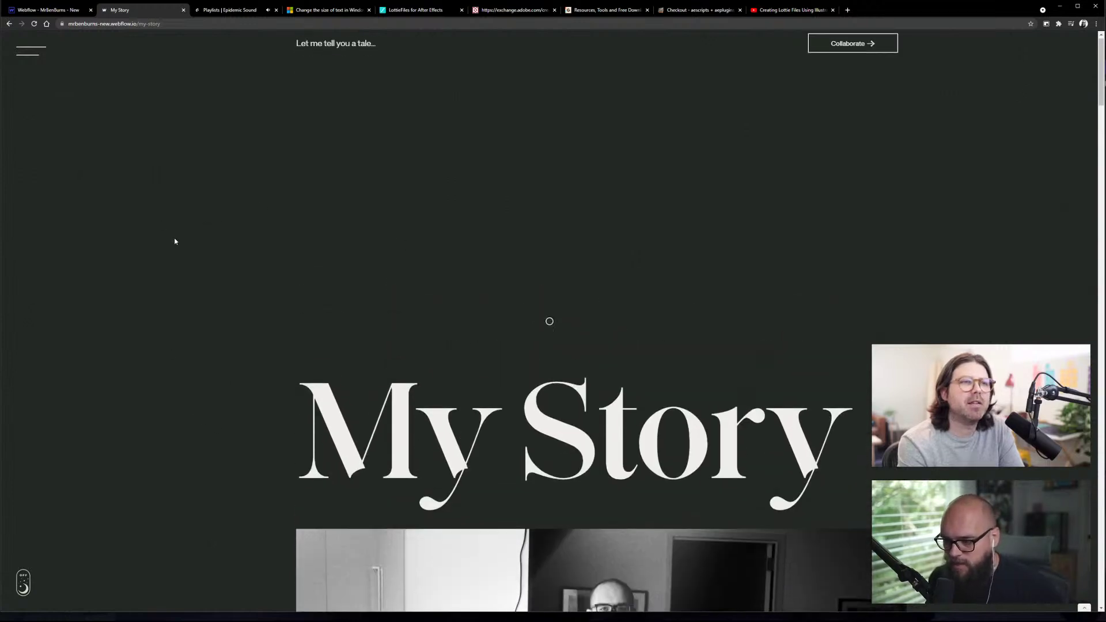
scroll(173, 238, "down", 6)
scroll(173, 239, "down", 5)
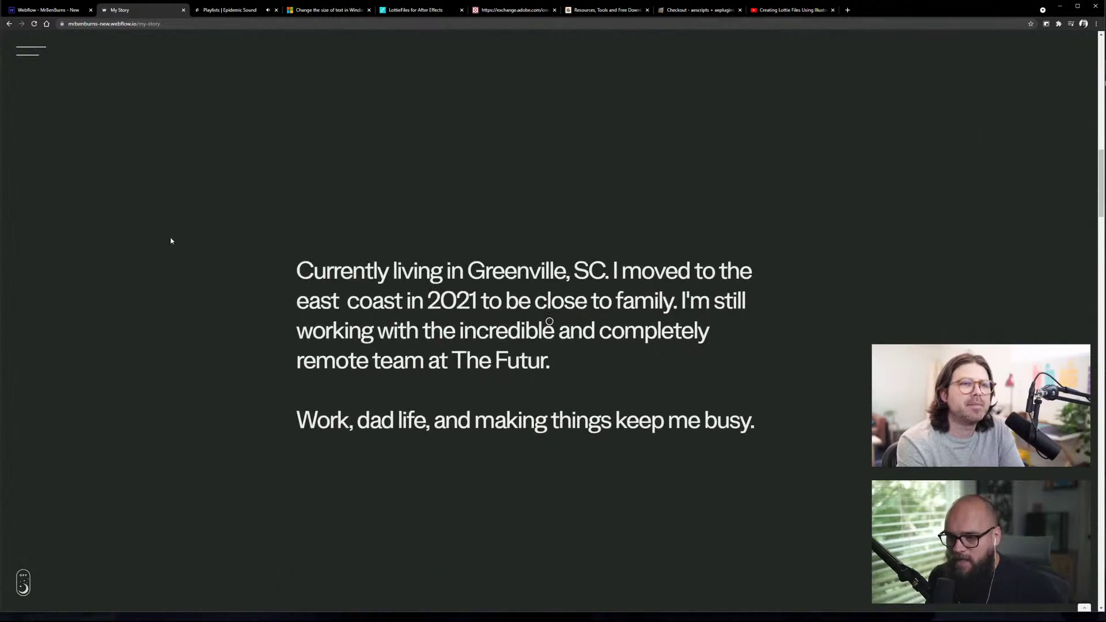